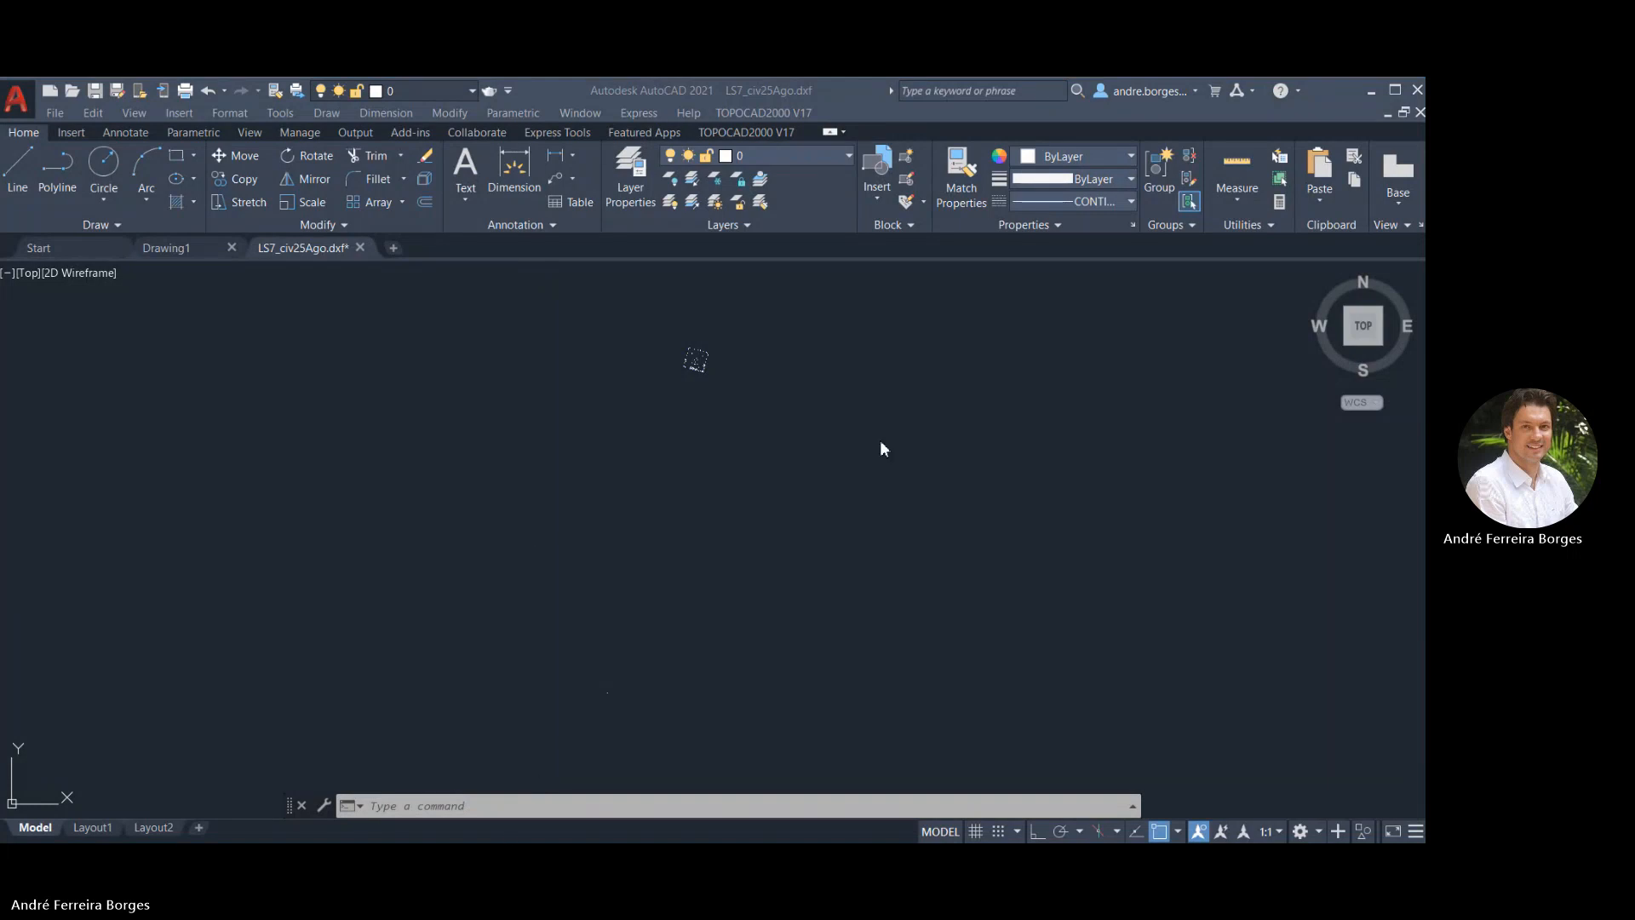
Save the DXF drawing as an AutoCAD 2018 DWG file named Trabalho Pratico in the PRATICA GPS CIV folder
left_click(559, 785)
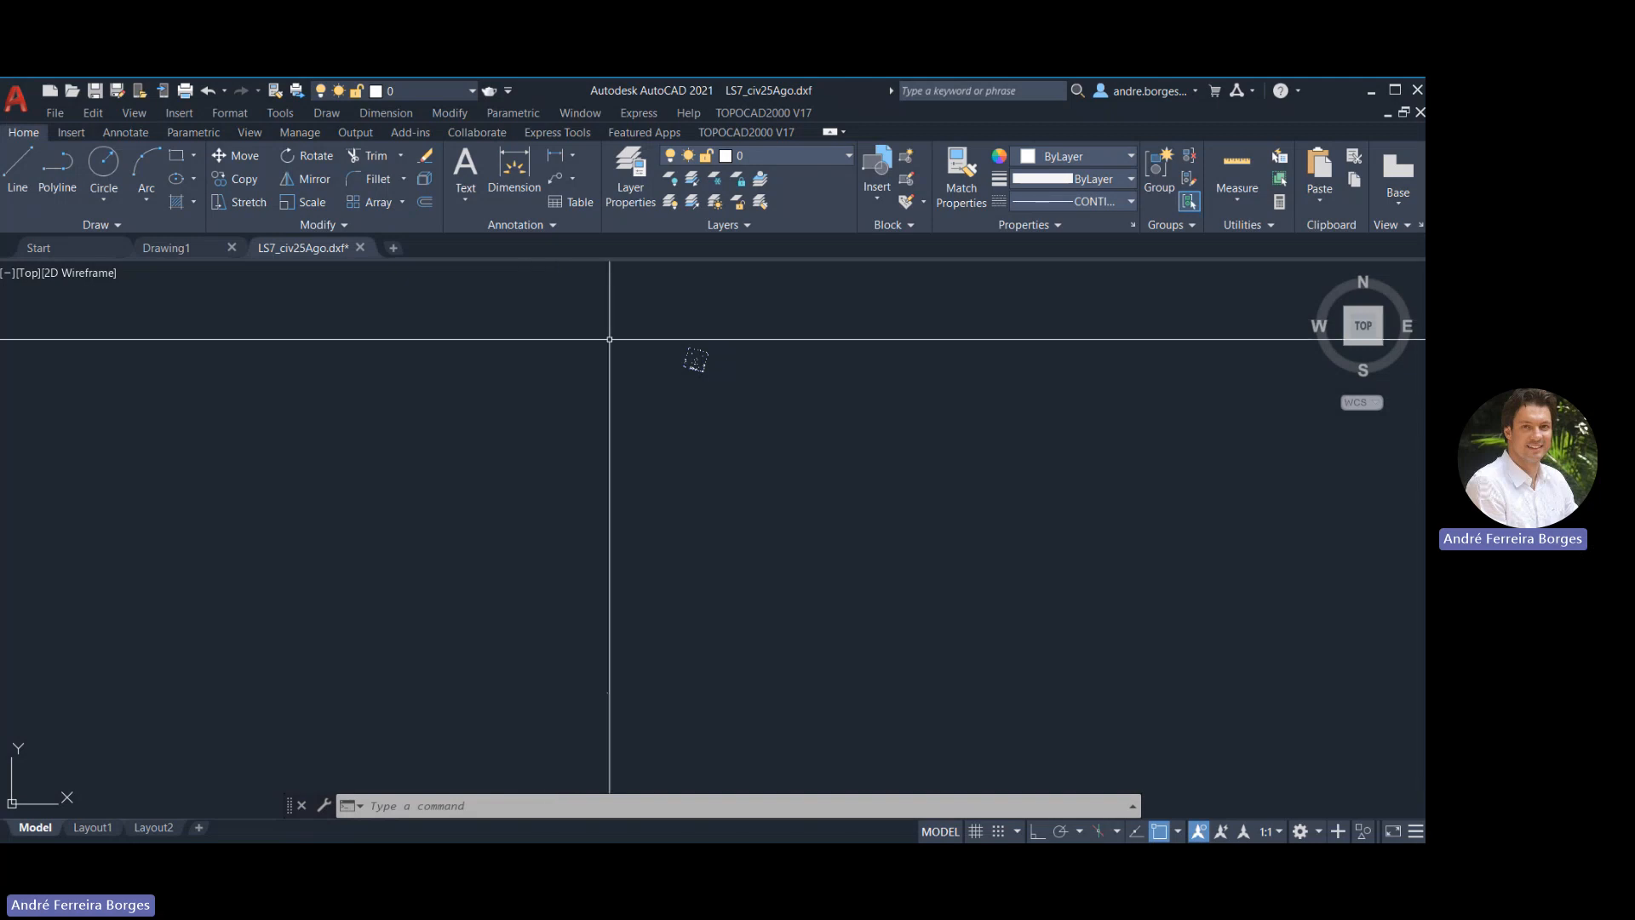
left_click(18, 106)
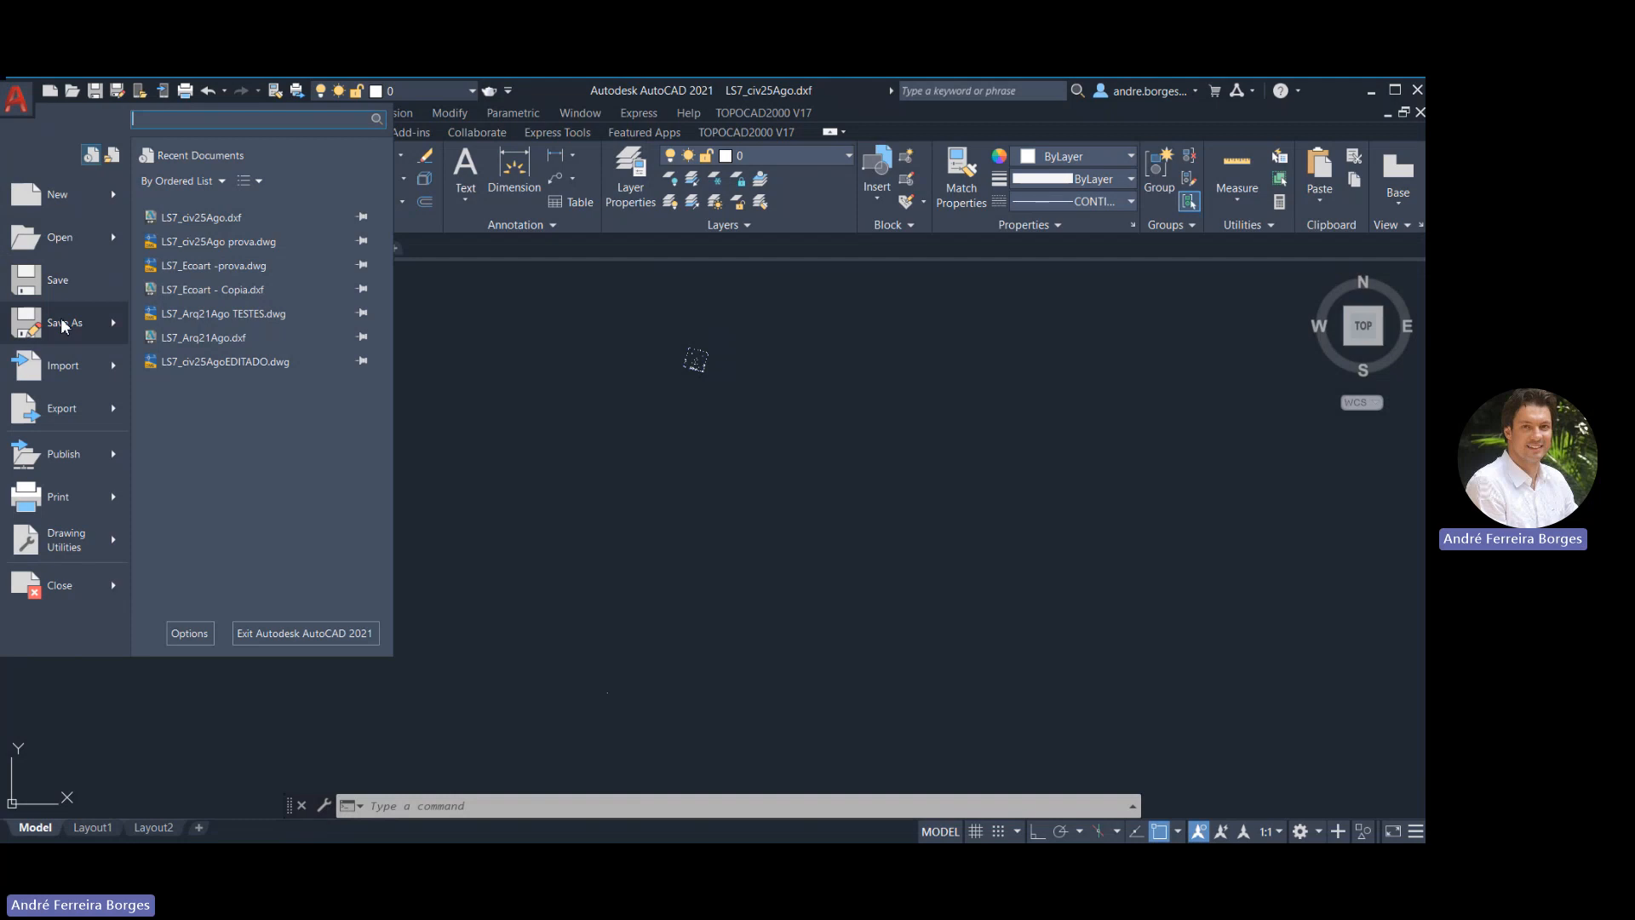
mouse_move(65, 328)
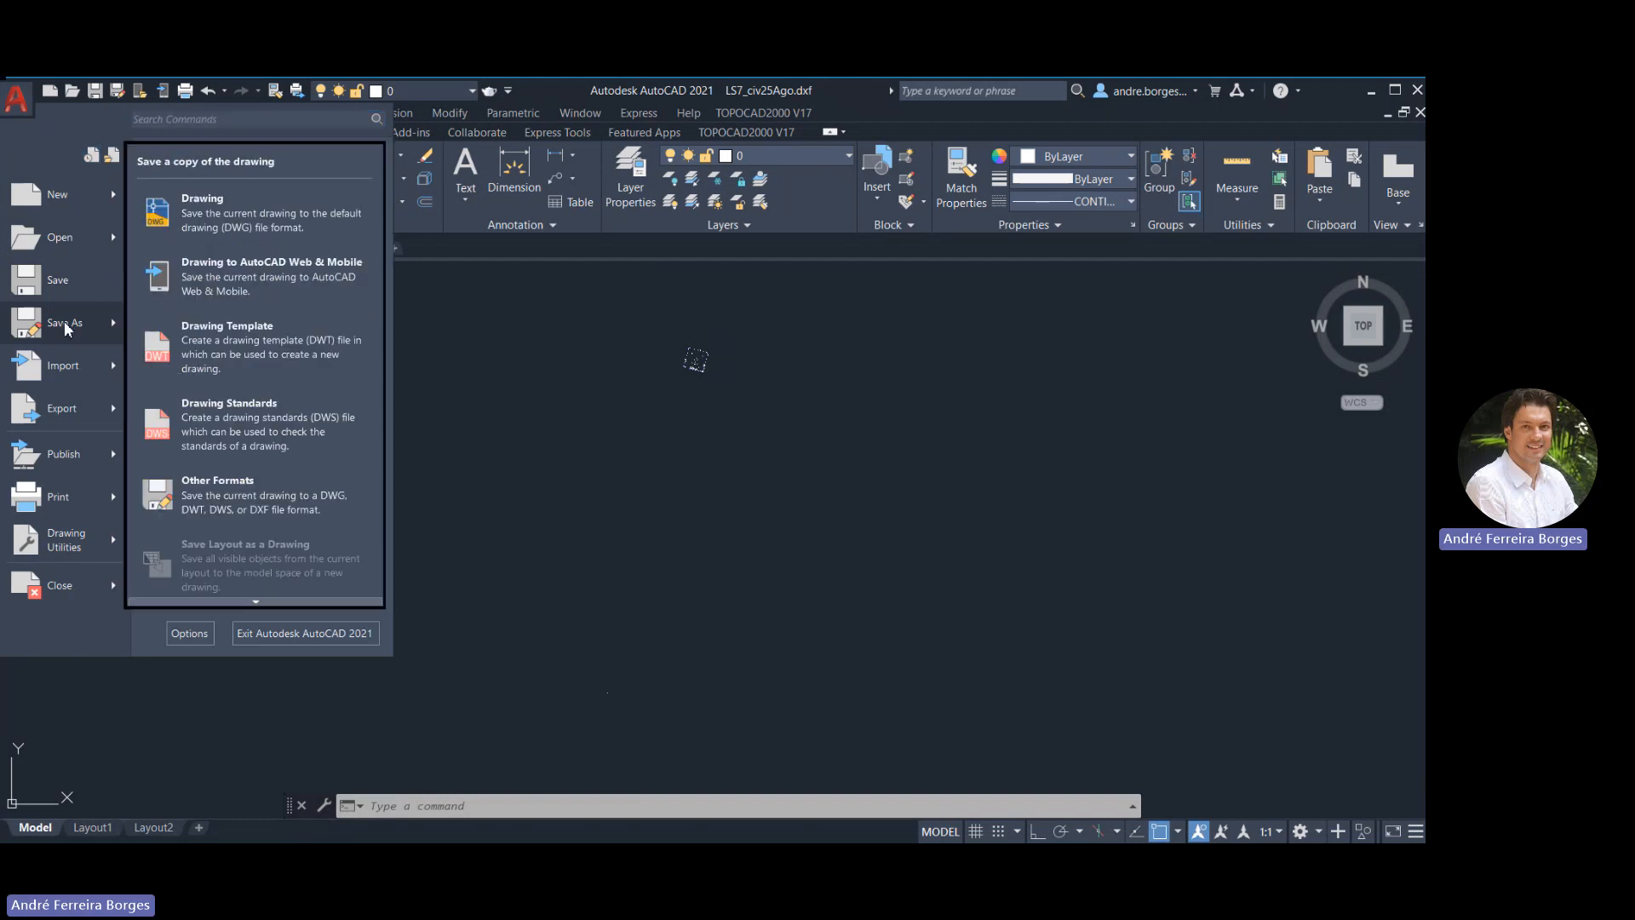
left_click(66, 329)
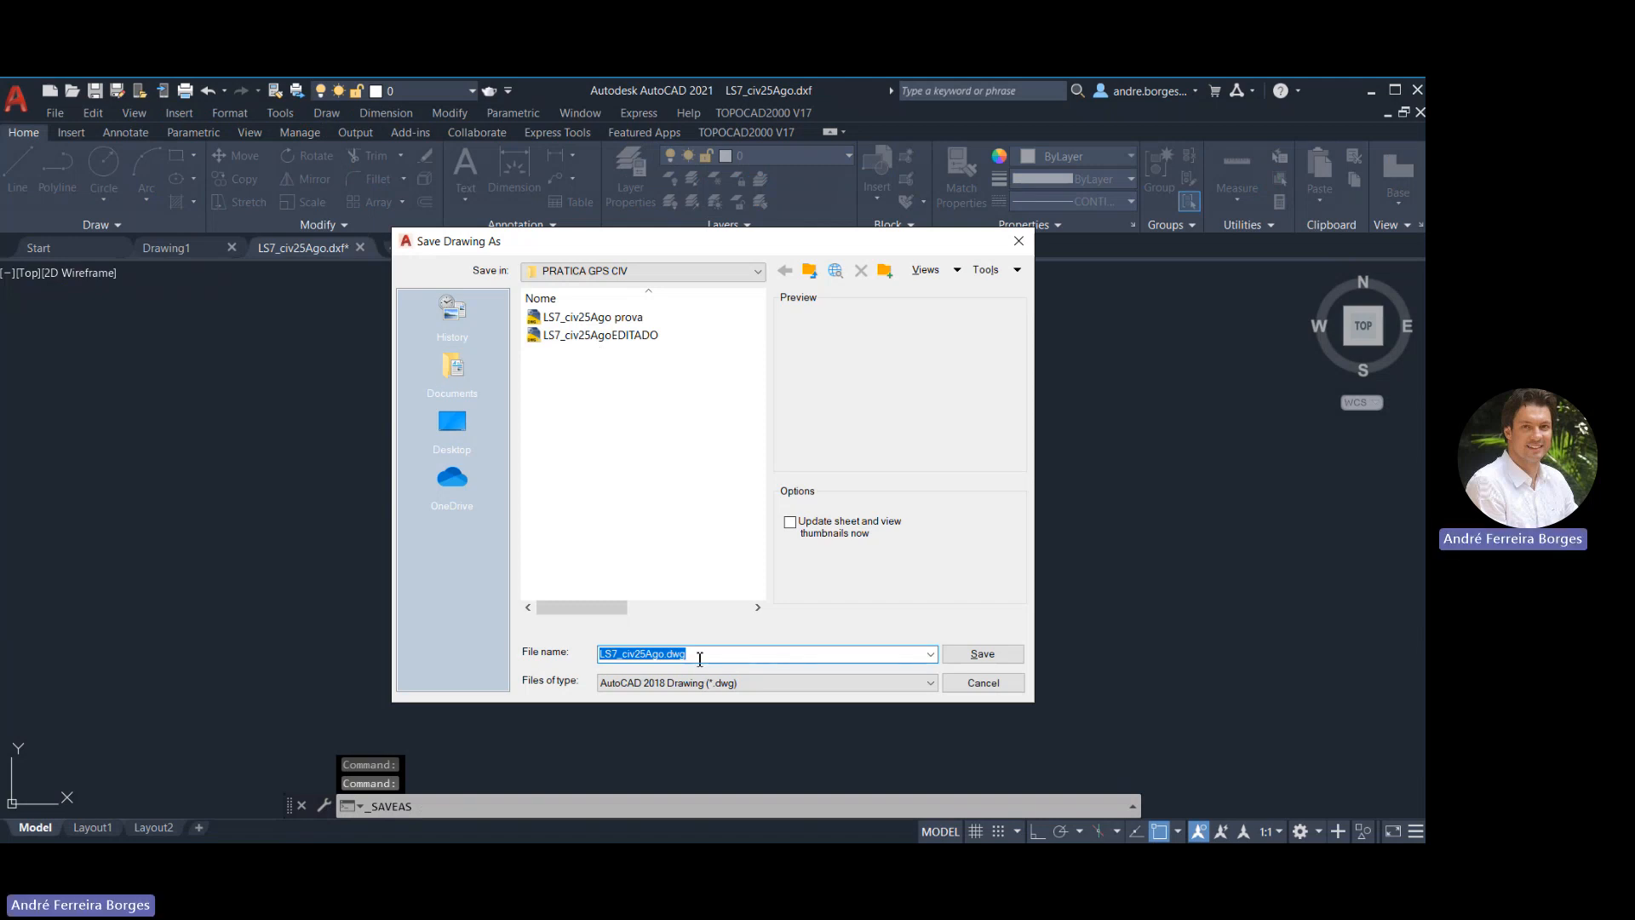
left_click(698, 653)
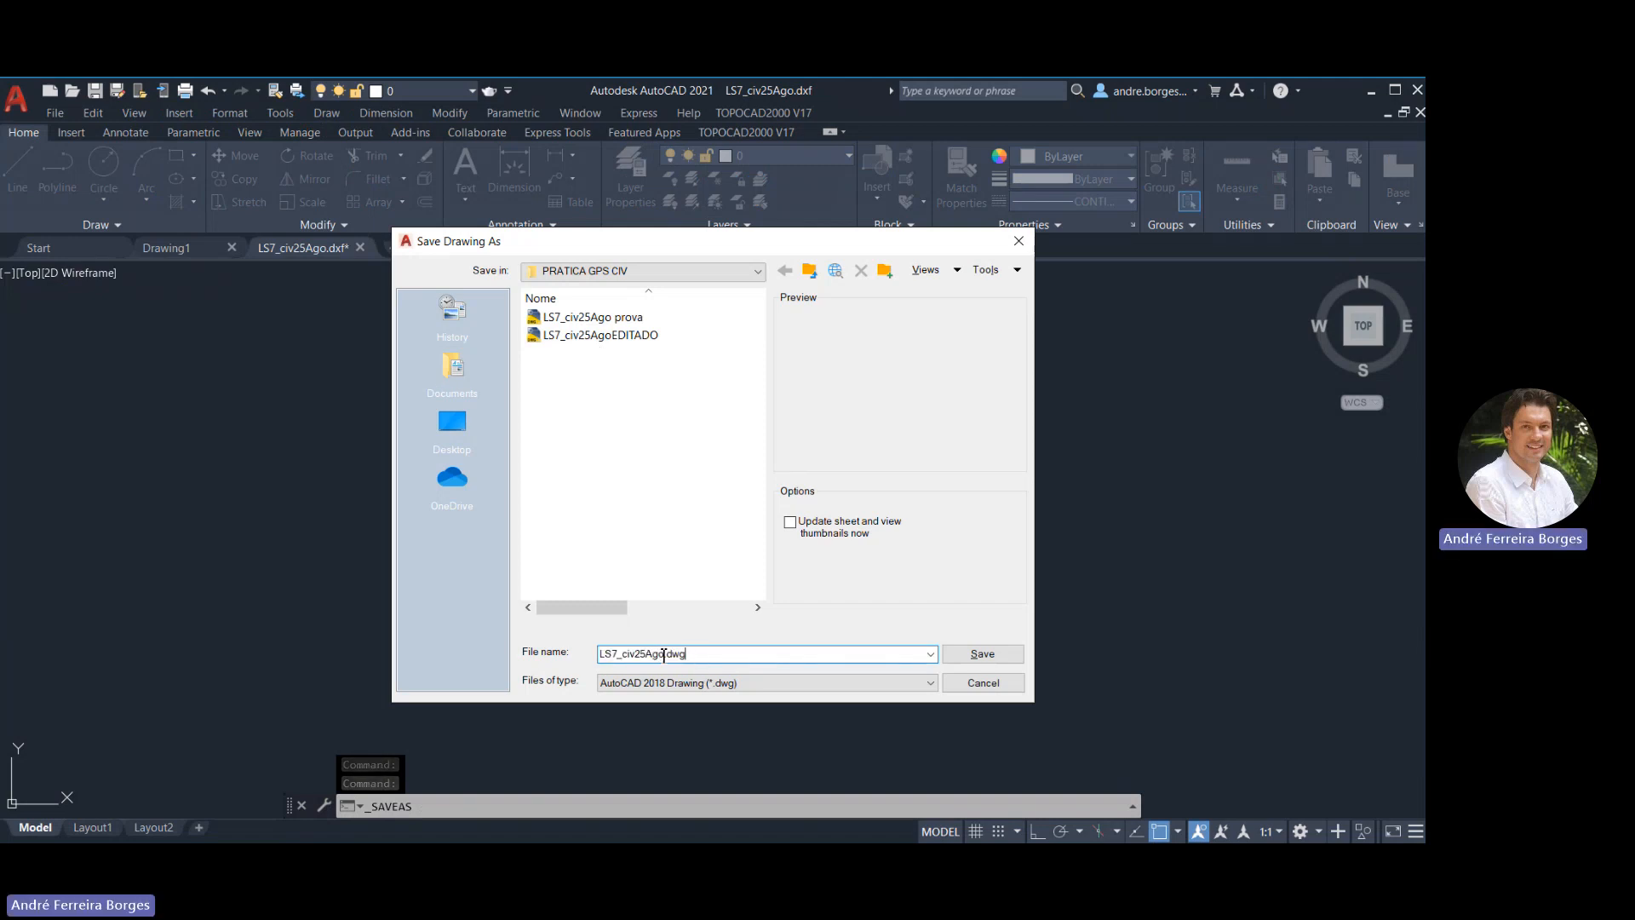
left_click_drag(660, 653, 592, 656)
key("BackSpace")
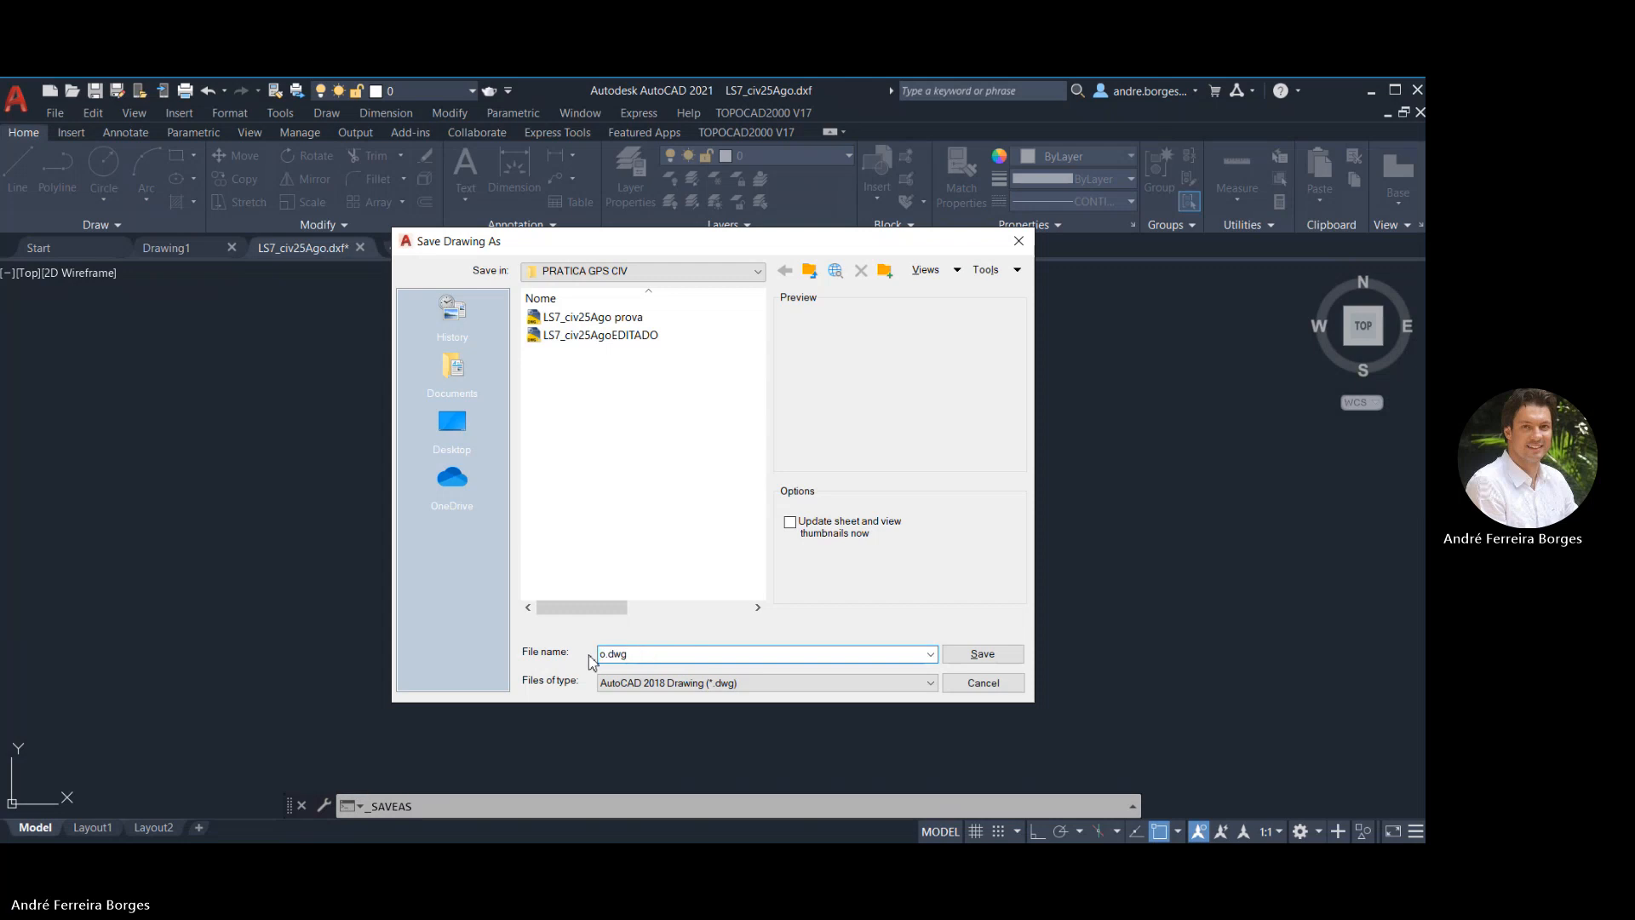
key("Delete")
type("Trabalho ")
type("Pra")
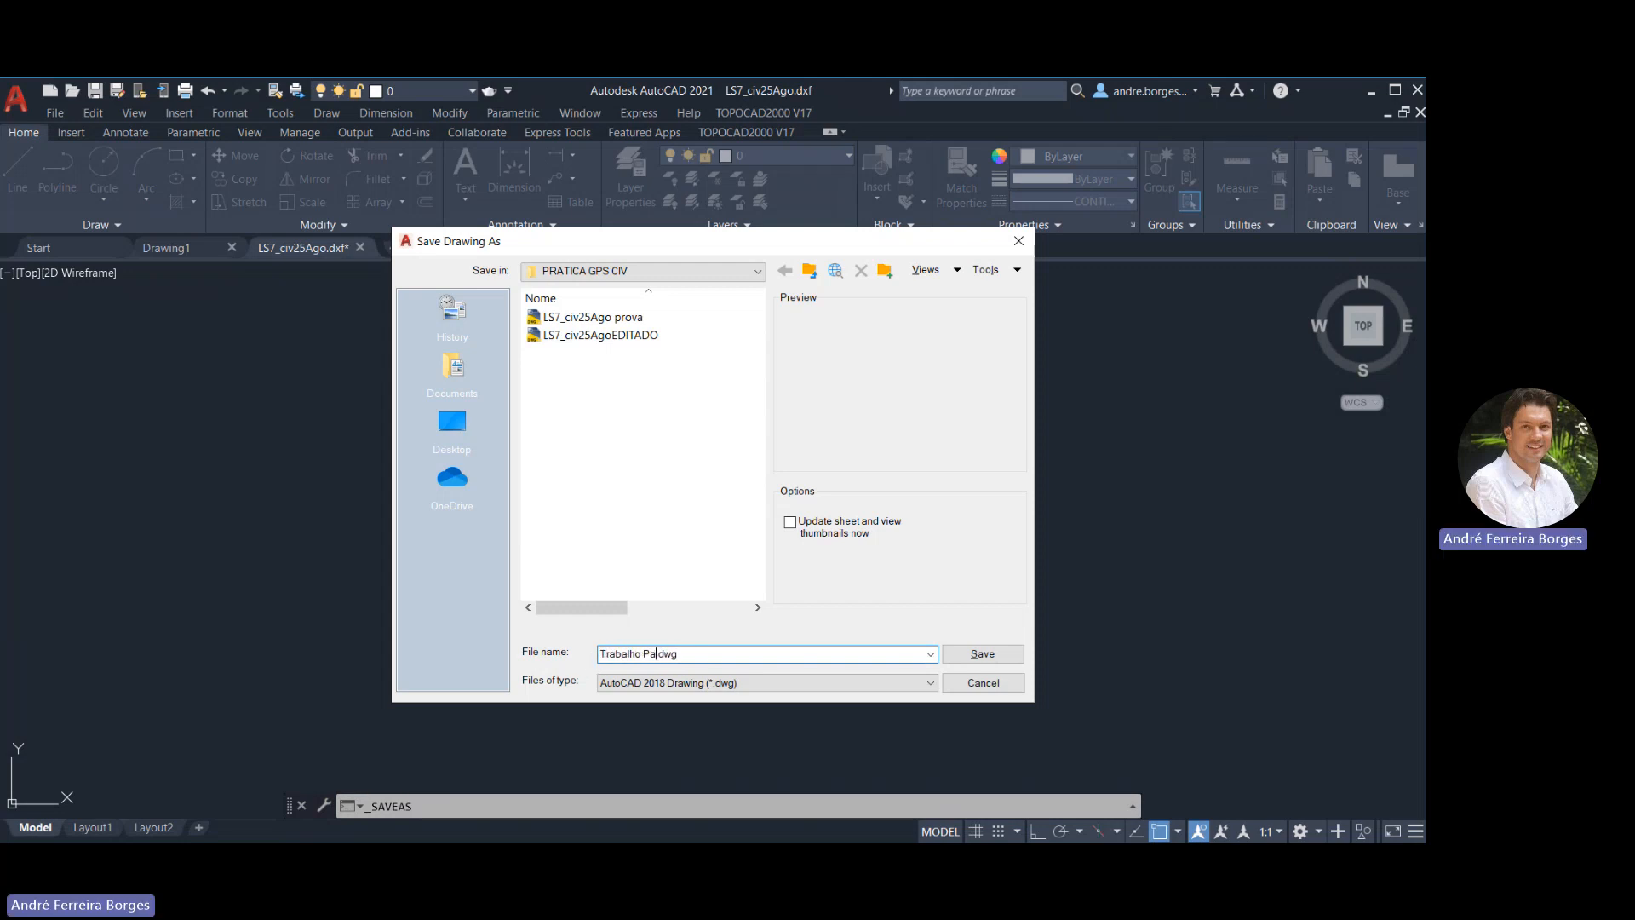
type("t")
key("BackSpace")
key("BackSpace")
type("rat")
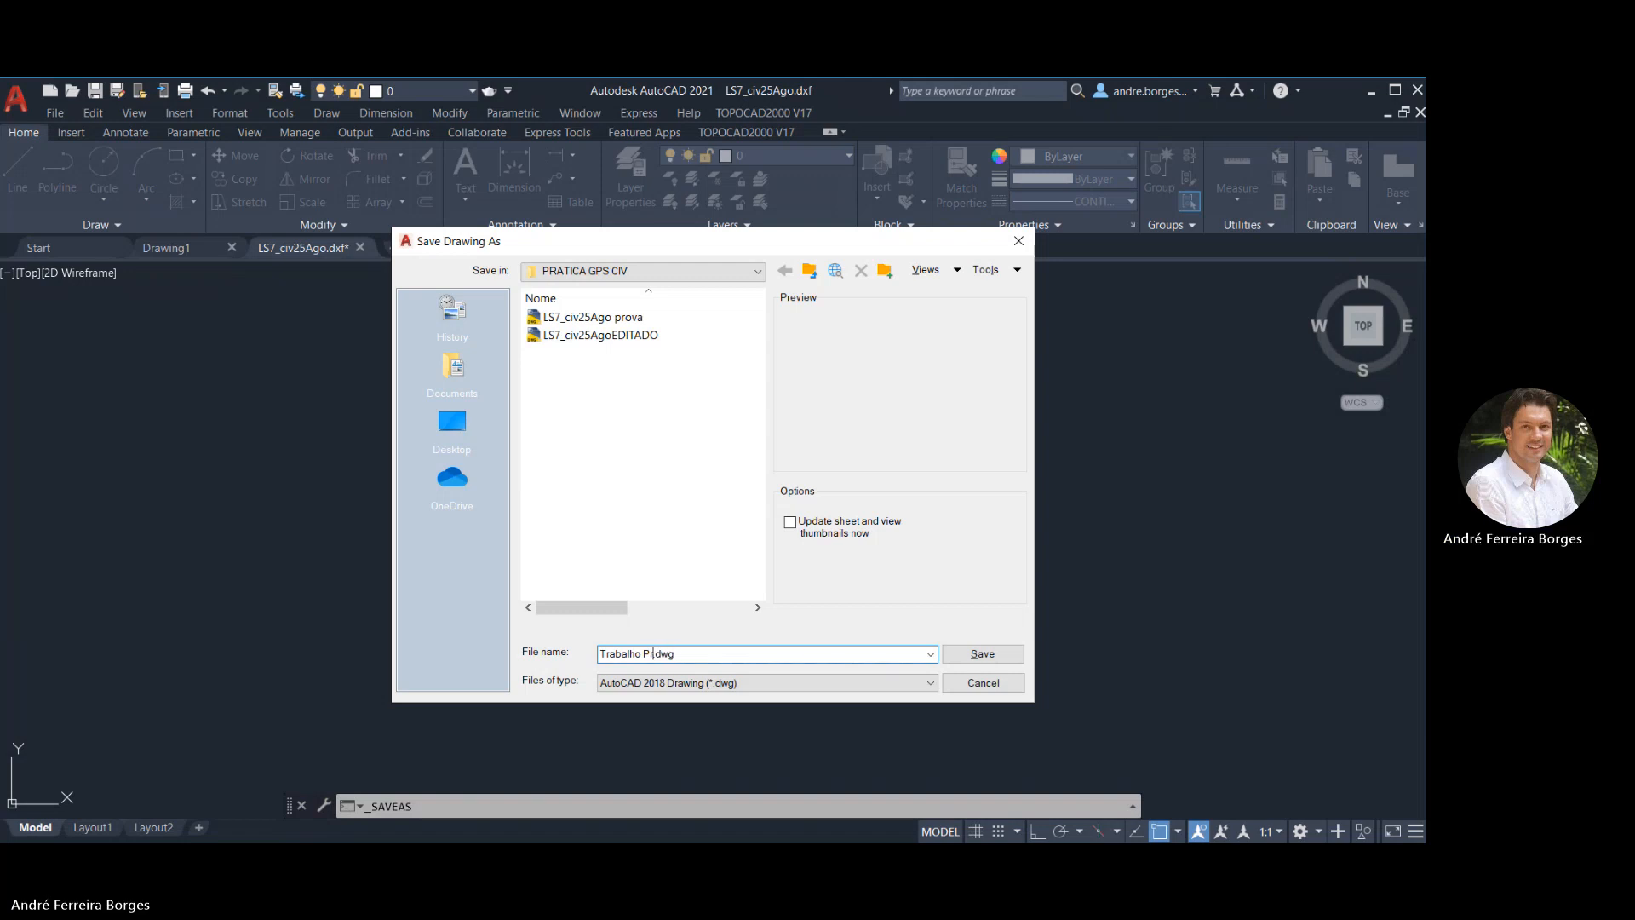
type("ico")
key("Return")
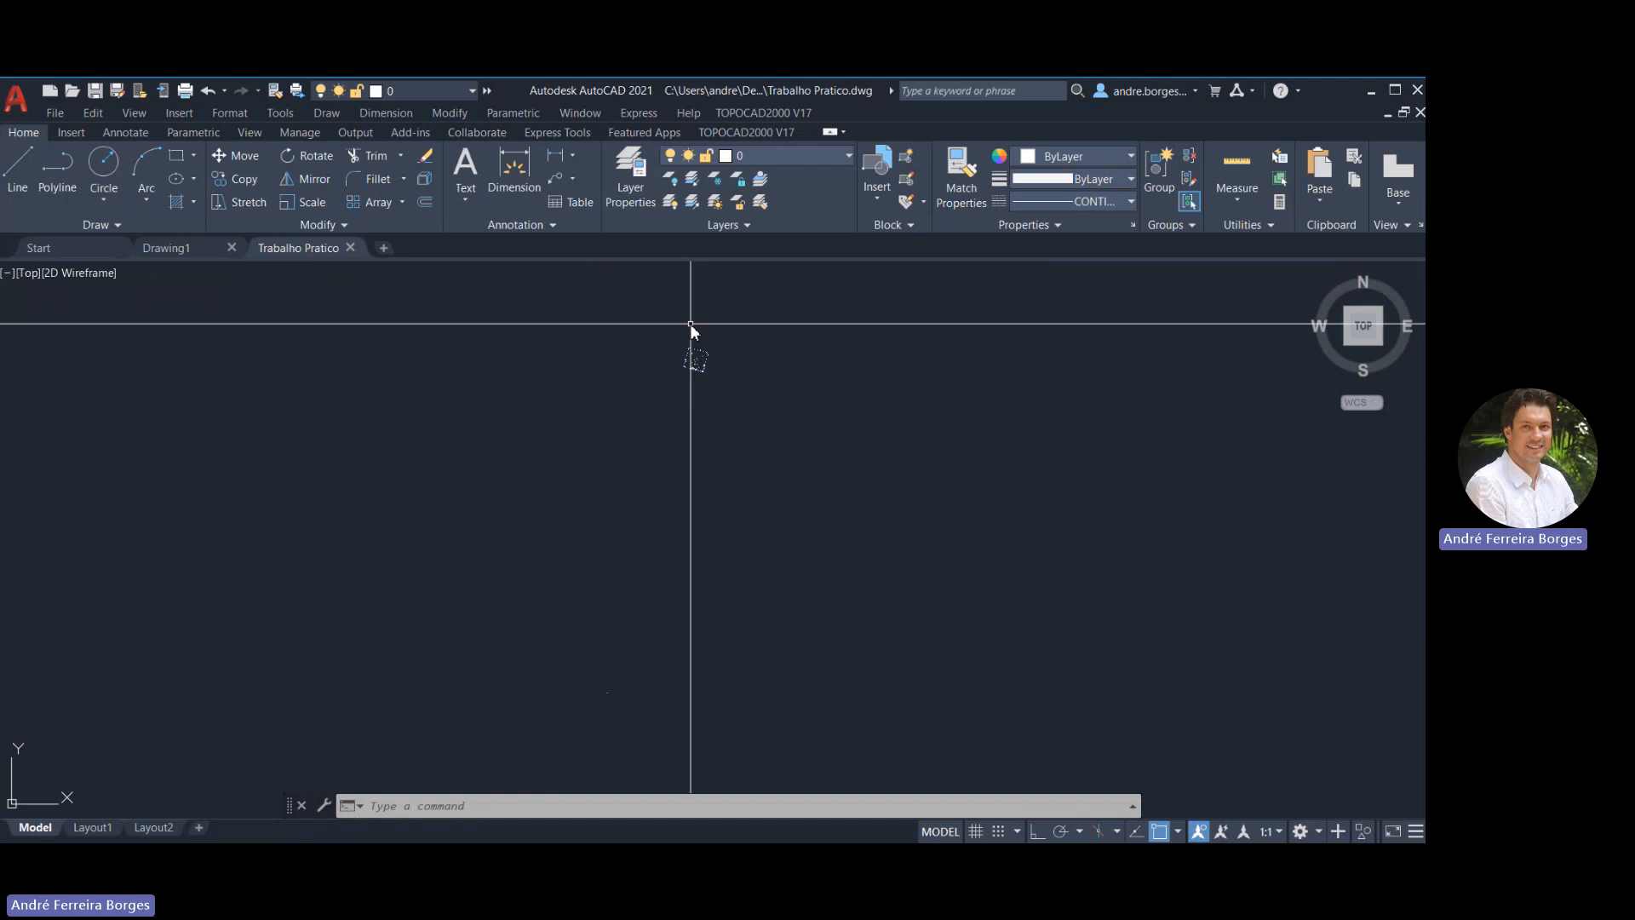
Locate the isolated base_1 point away from the main group of survey points and inspect its labels
scroll(545, 512, "up", 2)
scroll(699, 404, "down", 2)
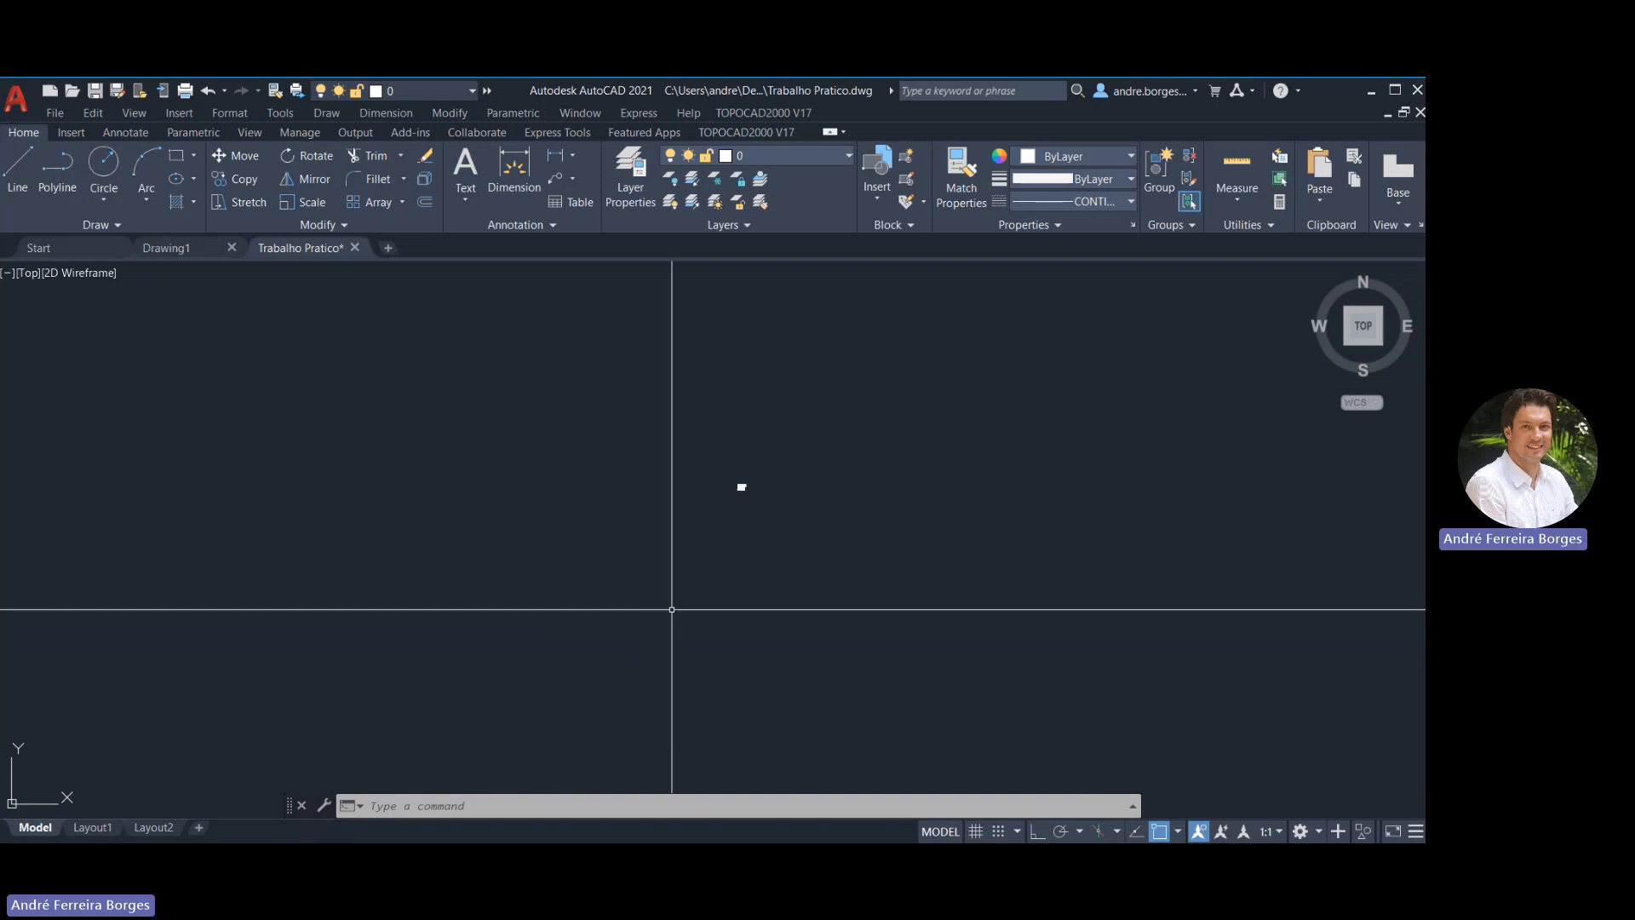
scroll(728, 511, "up", 3)
middle_click_drag(789, 366, 784, 431)
scroll(751, 522, "up", 4)
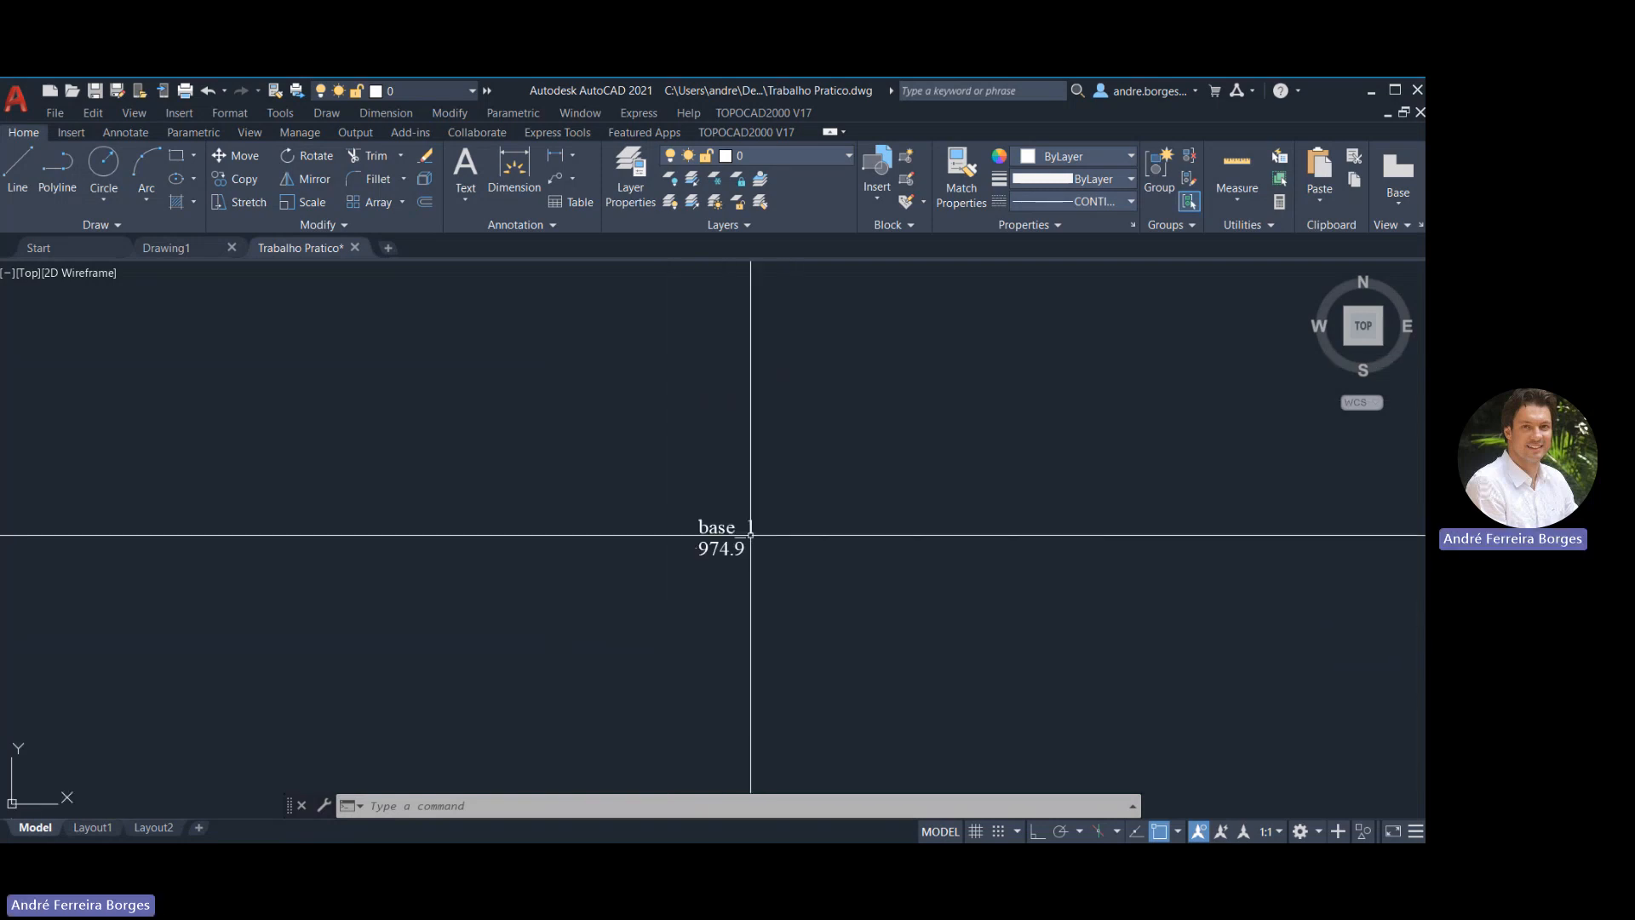
scroll(750, 537, "up", 4)
scroll(675, 489, "down", 6)
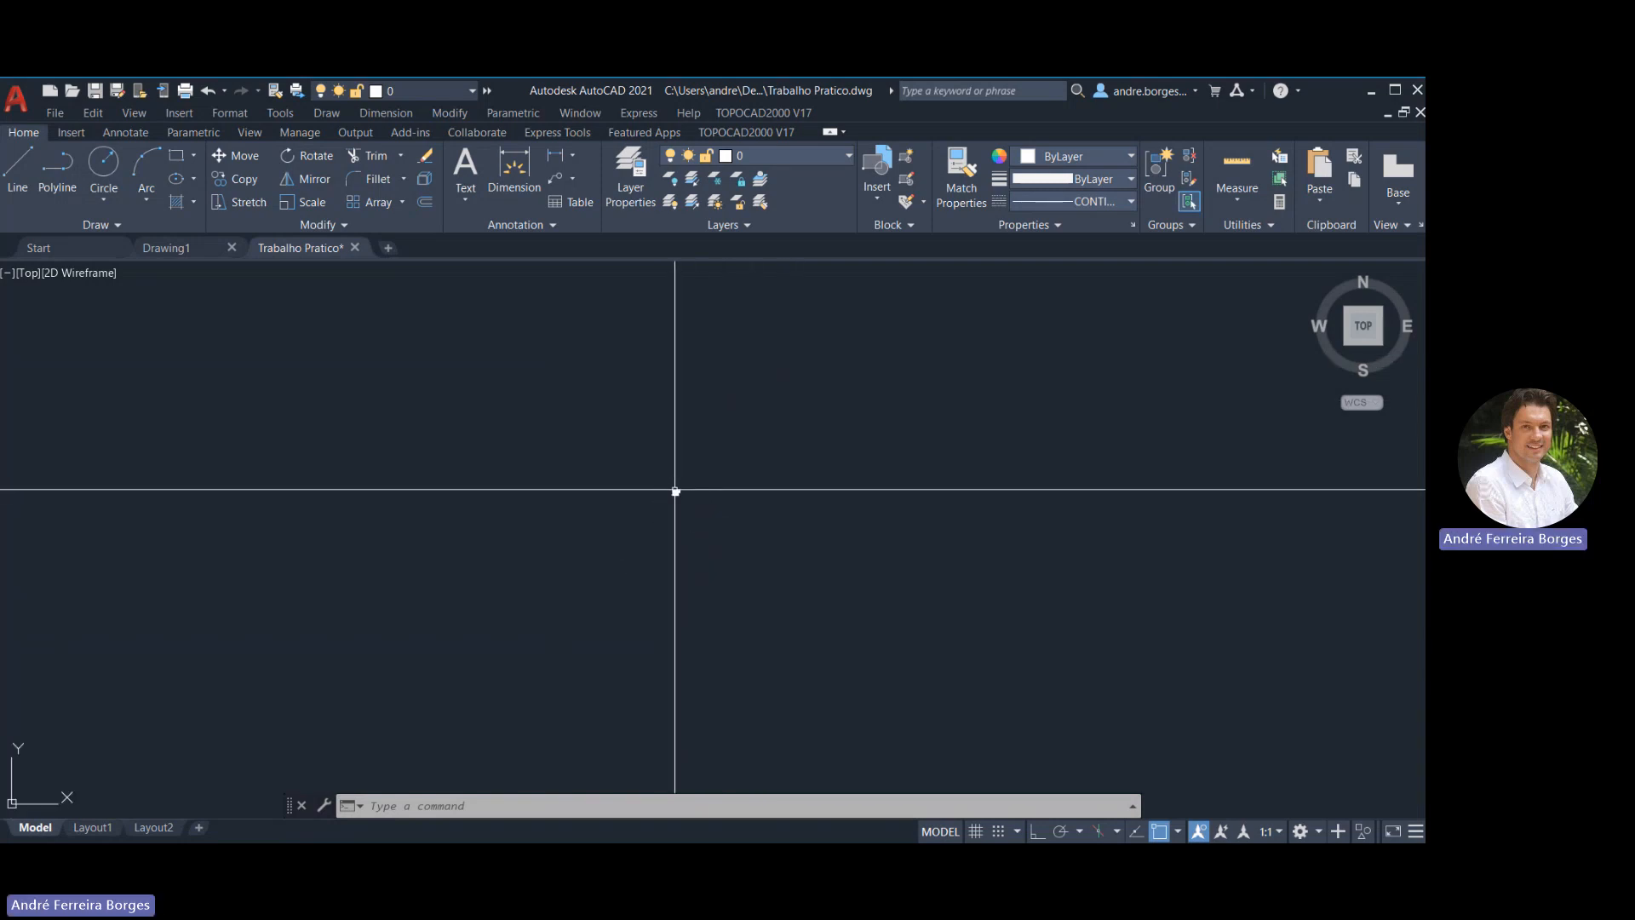
scroll(674, 490, "down", 3)
scroll(675, 497, "up", 6)
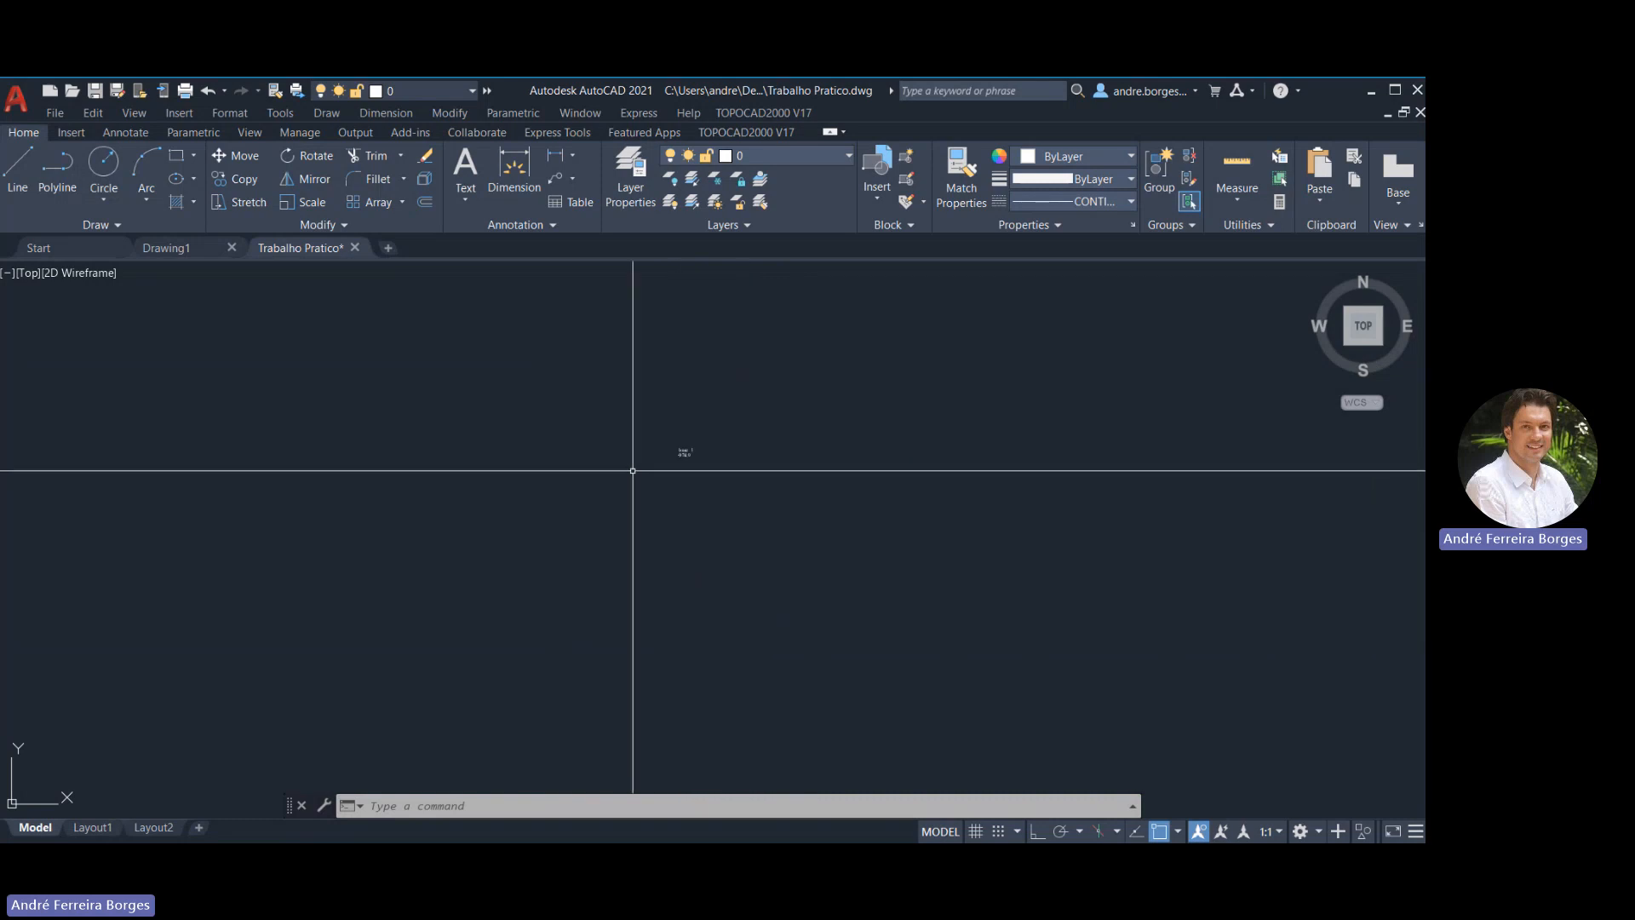
scroll(694, 438, "up", 5)
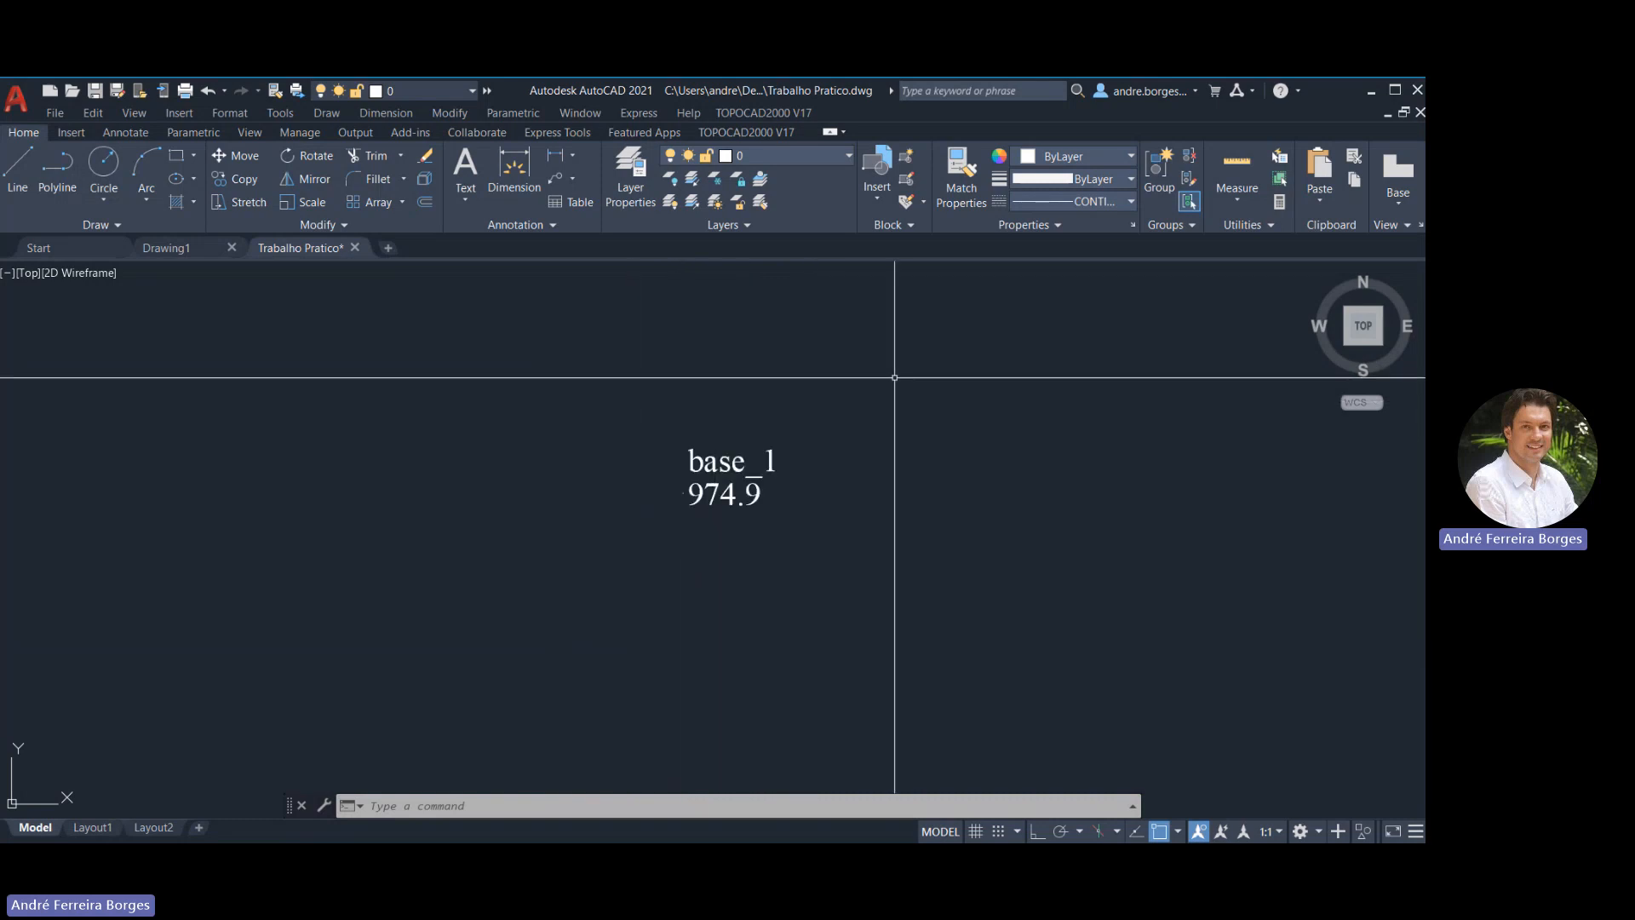
left_click(894, 377)
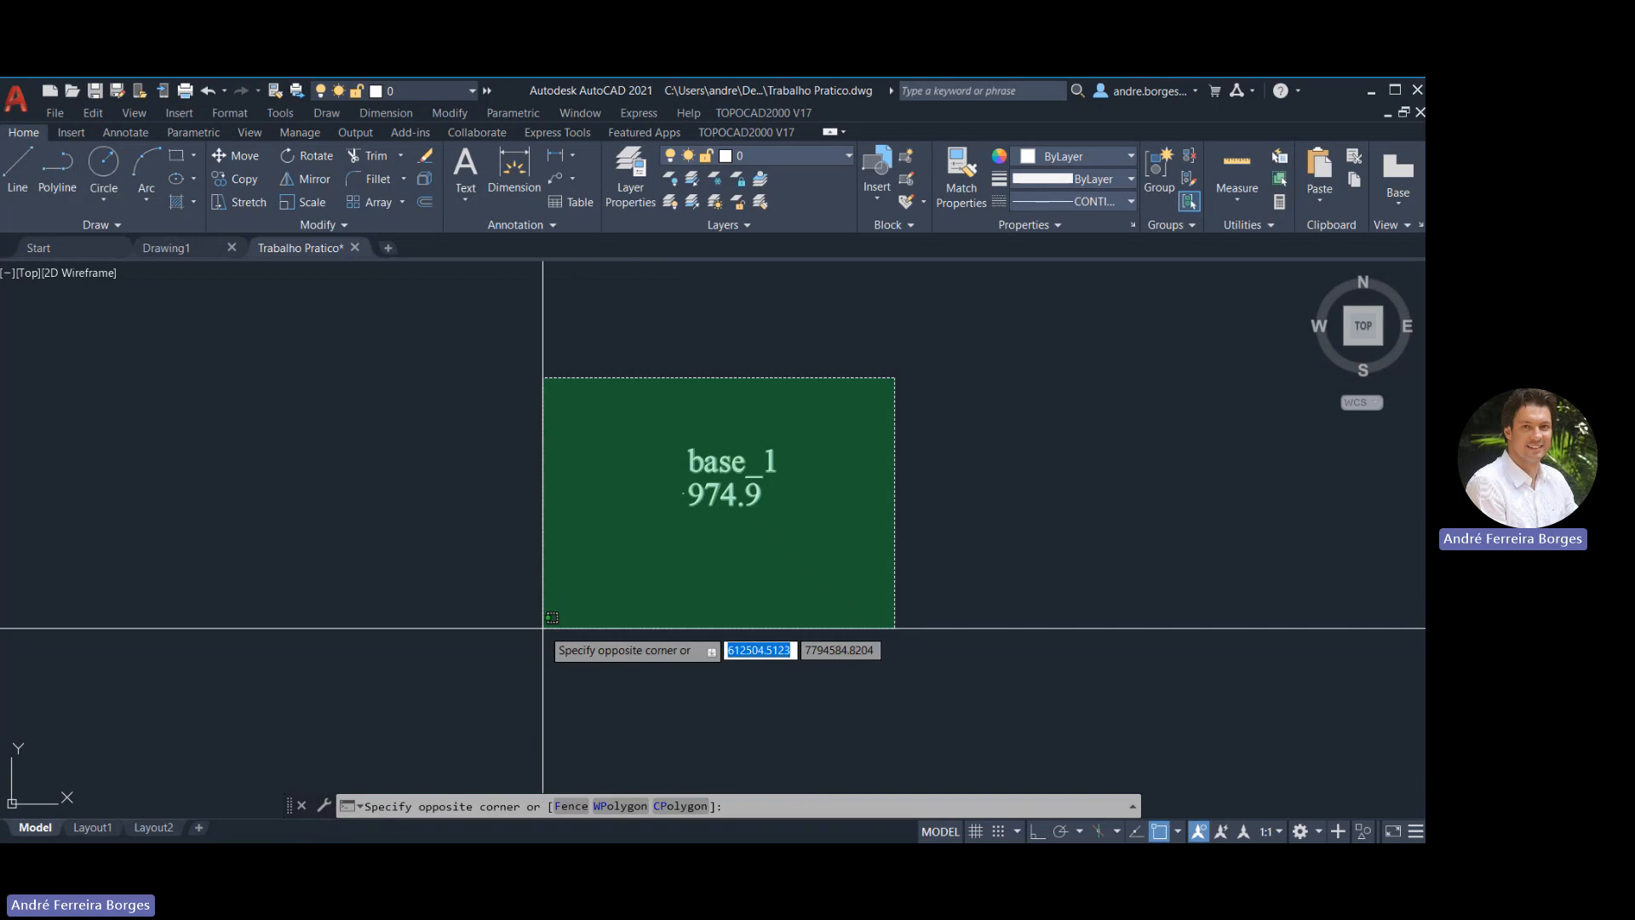
left_click(540, 631)
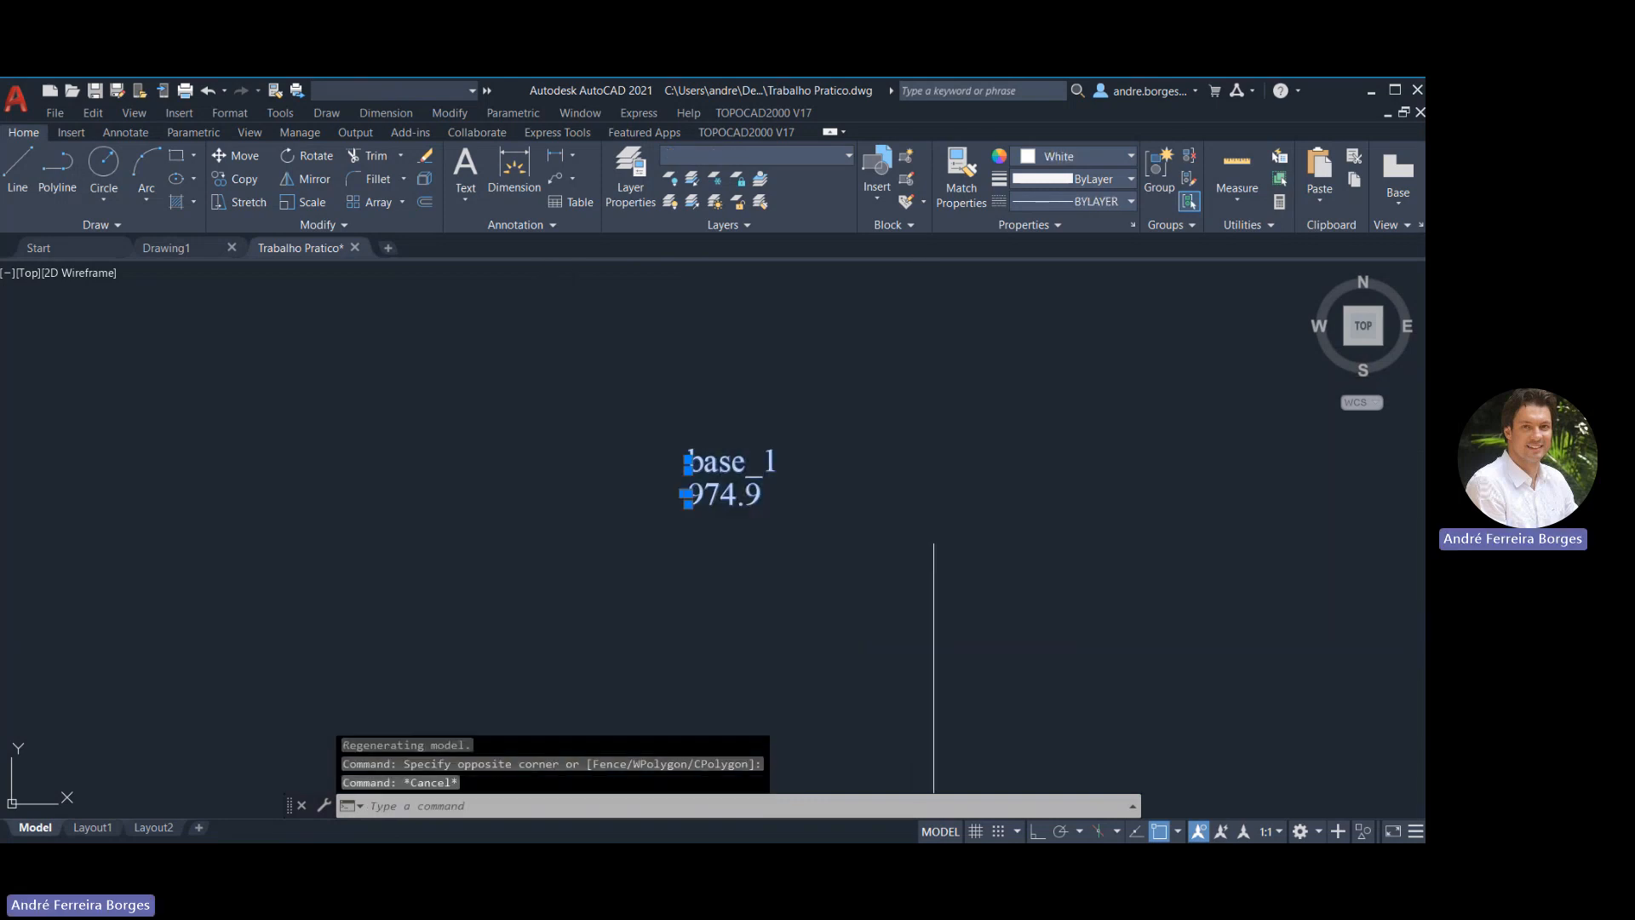
key("Escape")
Erase the isolated base_1 point together with its name and elevation labels
left_click(931, 356)
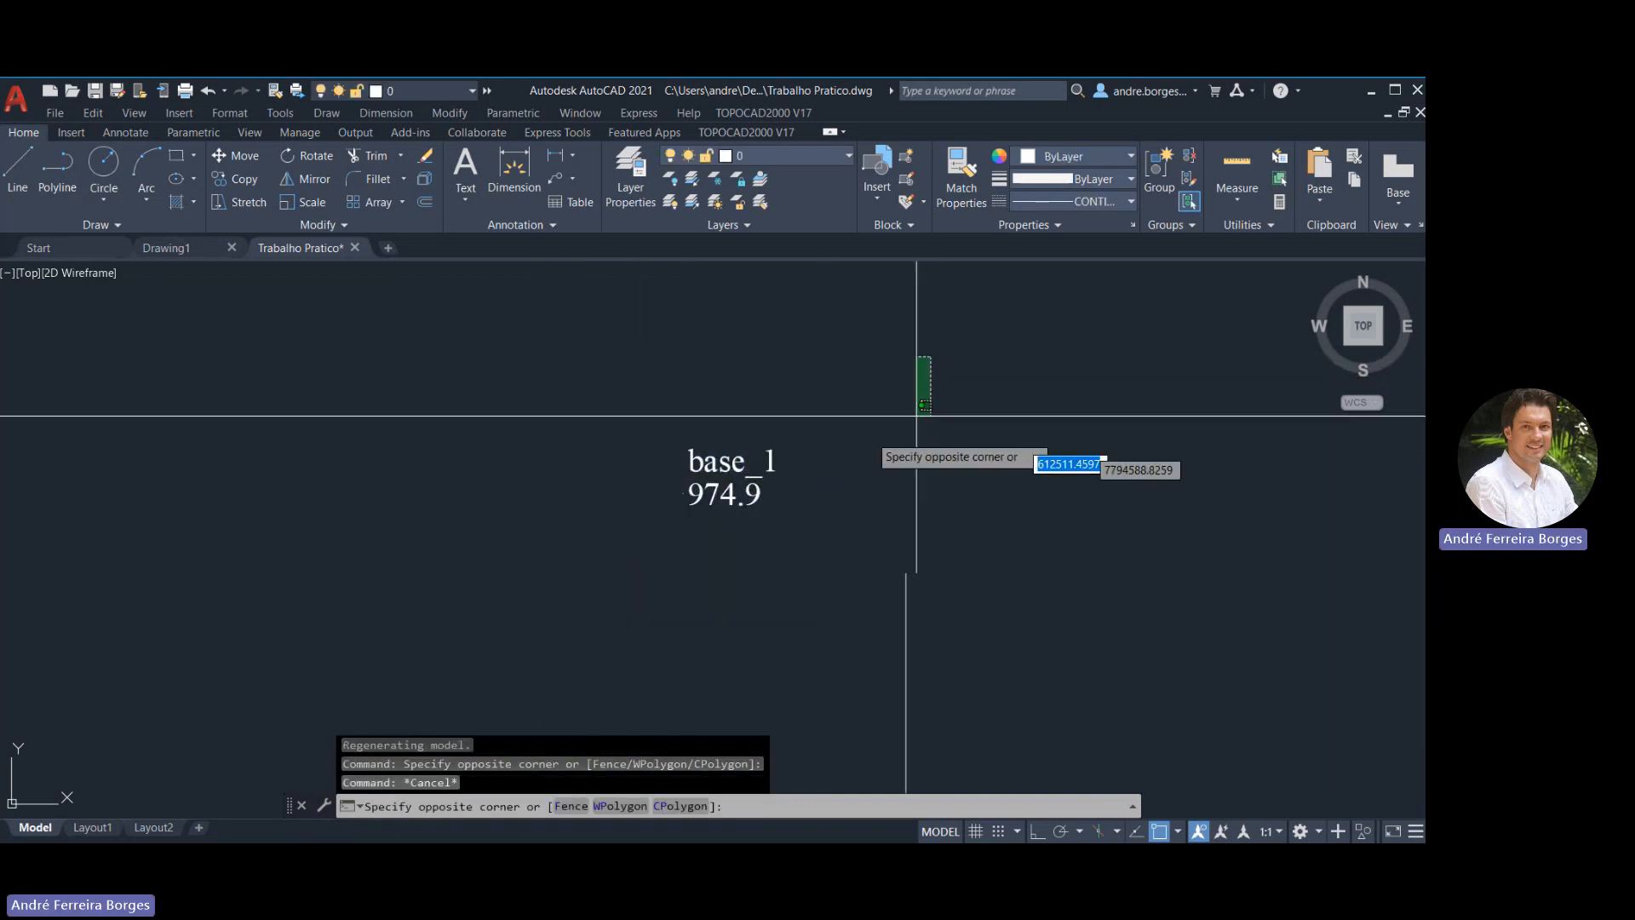
left_click(572, 616)
key("Delete")
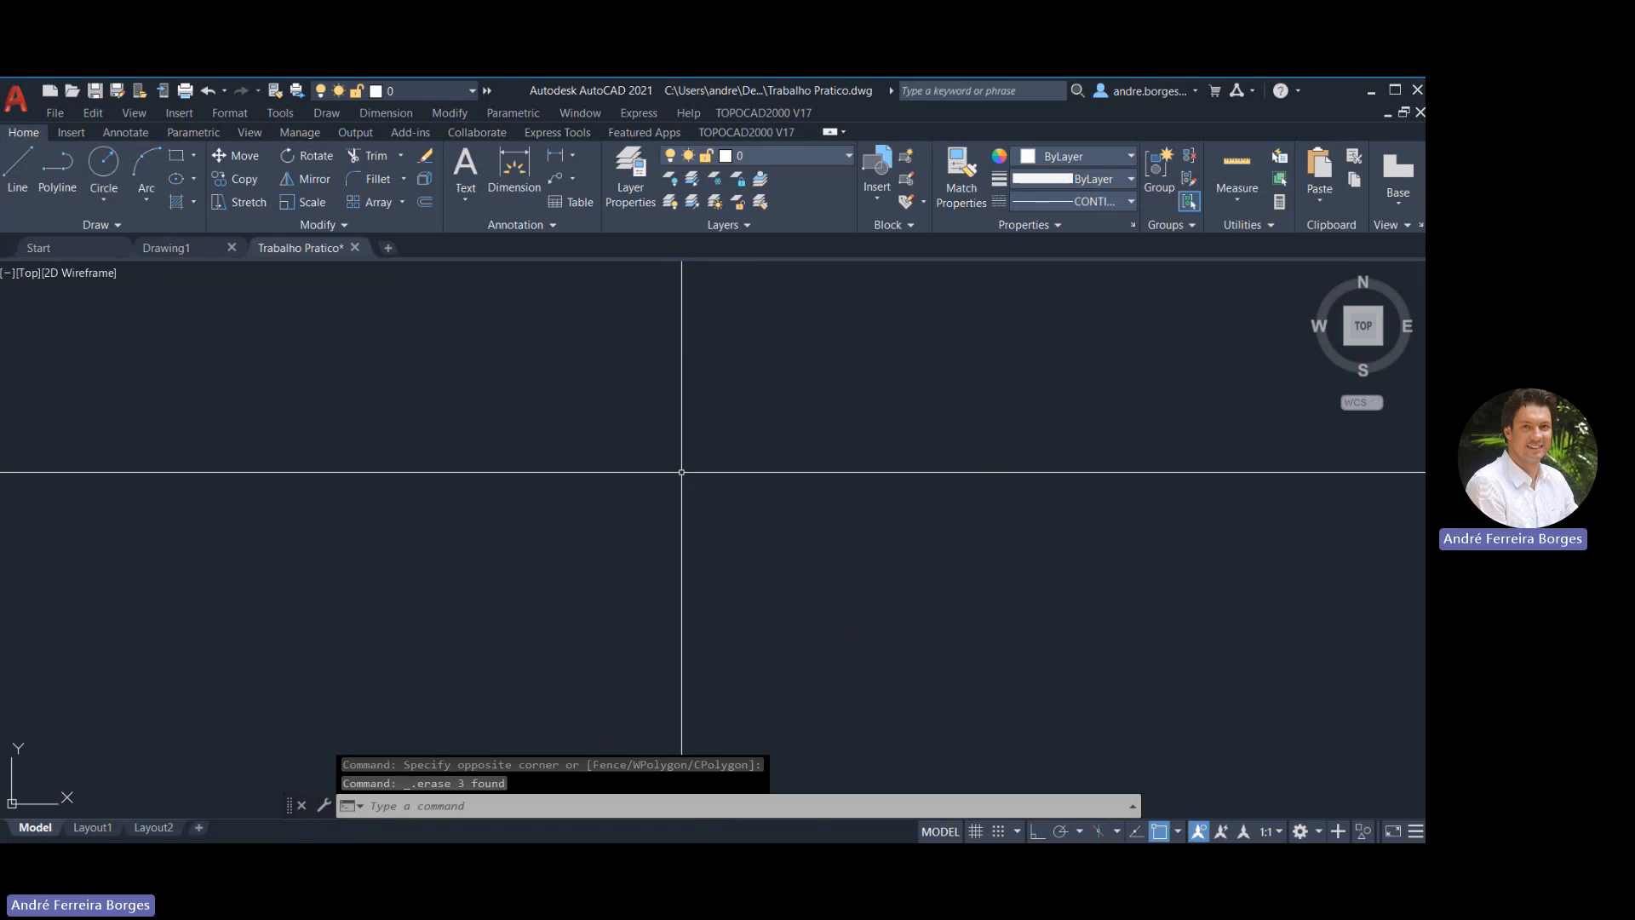
Zoom to the drawing extents and examine the surveyed points with their number, elevation and code labels
type("z")
key("Return")
type("e")
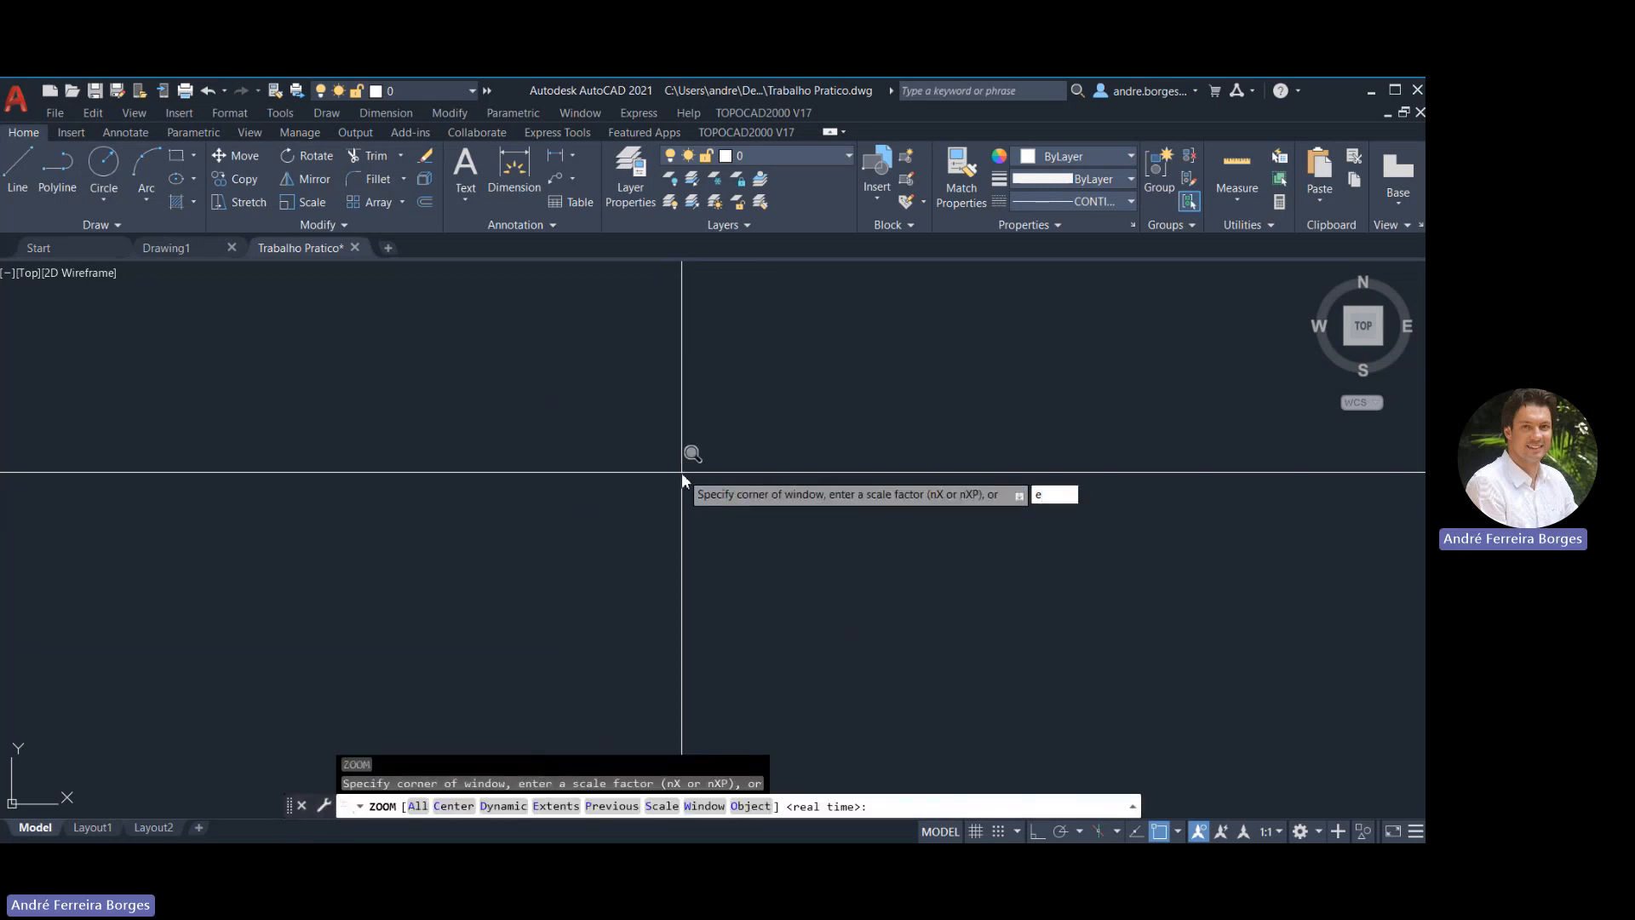
key("Return")
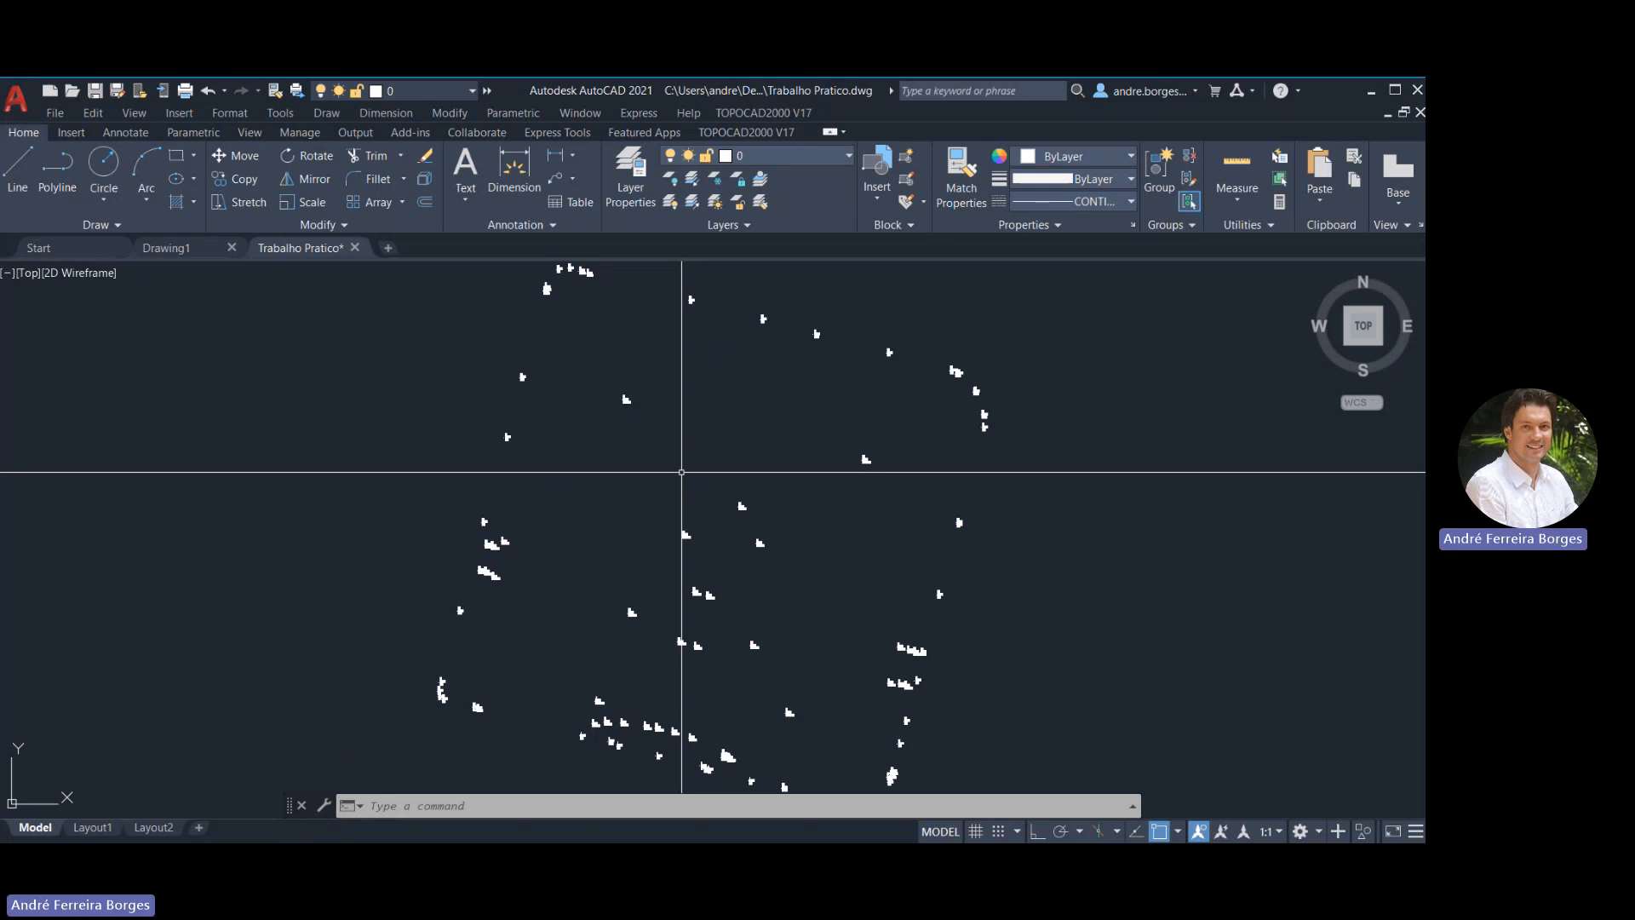
scroll(716, 420, "down", 2)
scroll(681, 327, "up", 6)
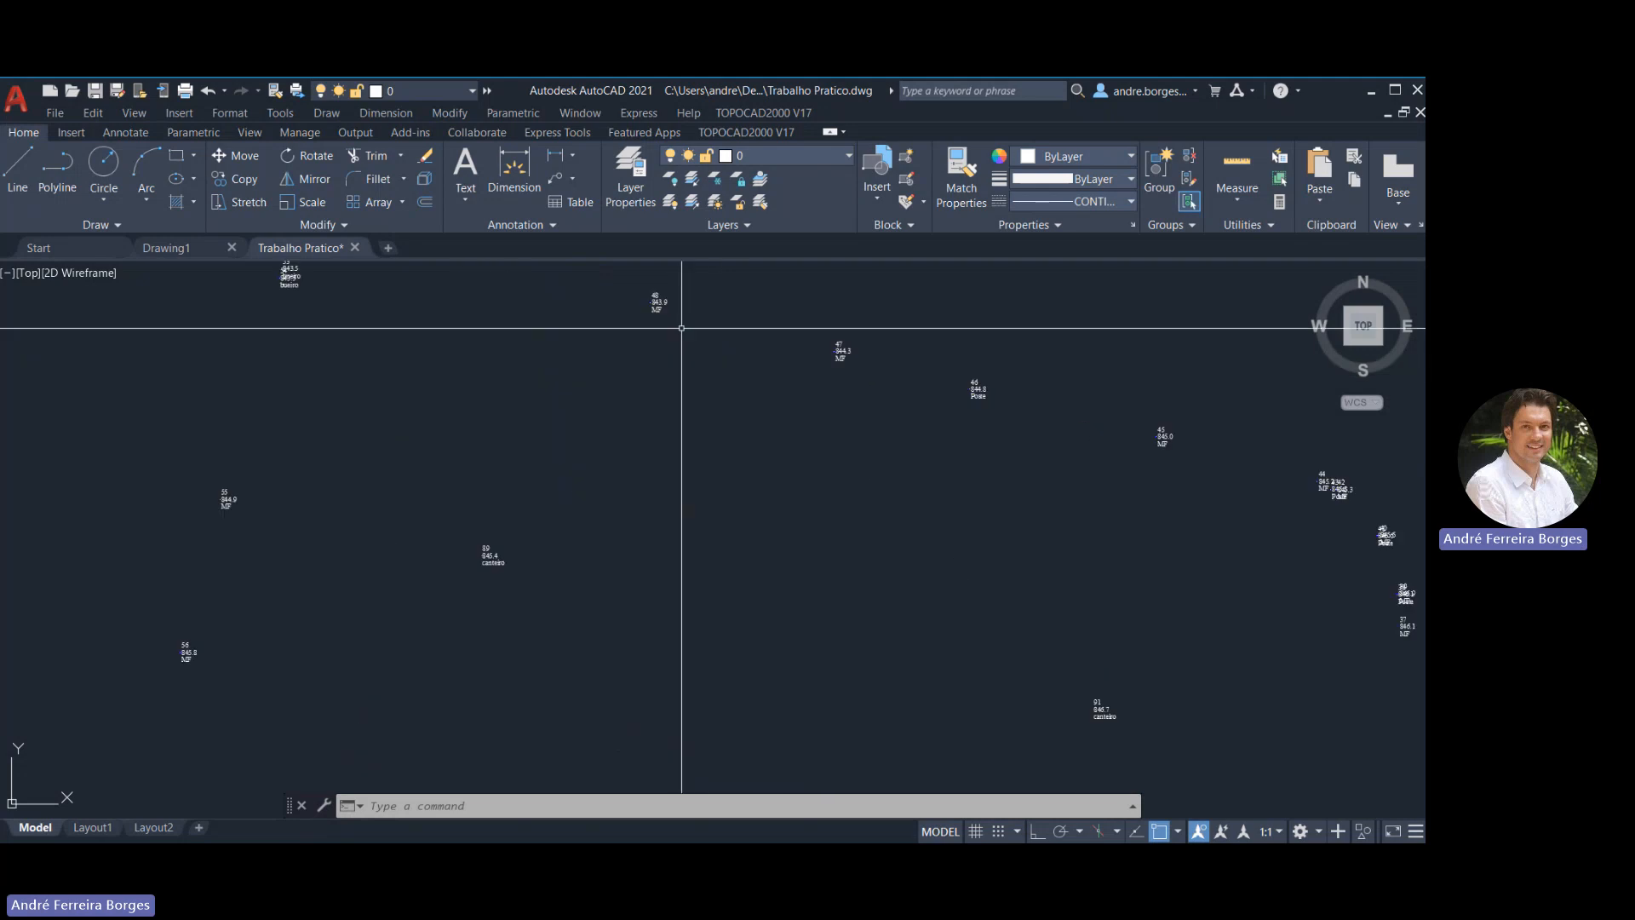
scroll(668, 310, "up", 2)
scroll(669, 307, "down", 3)
middle_click_drag(773, 339, 707, 334)
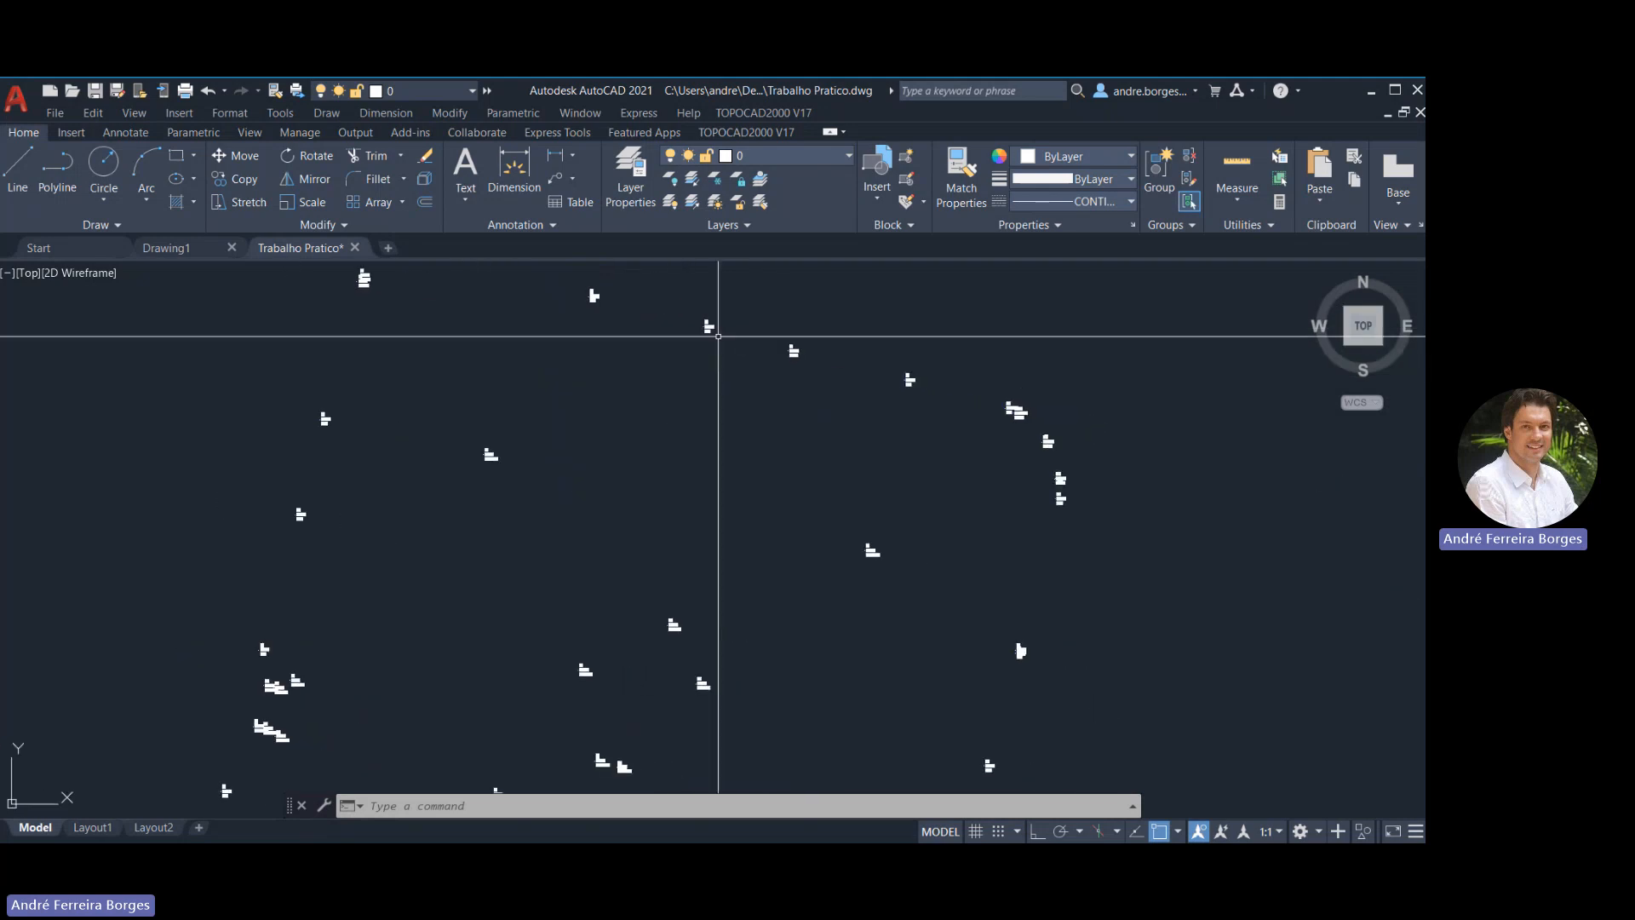
scroll(724, 338, "up", 3)
scroll(862, 369, "down", 3)
scroll(909, 383, "up", 3)
scroll(887, 441, "down", 3)
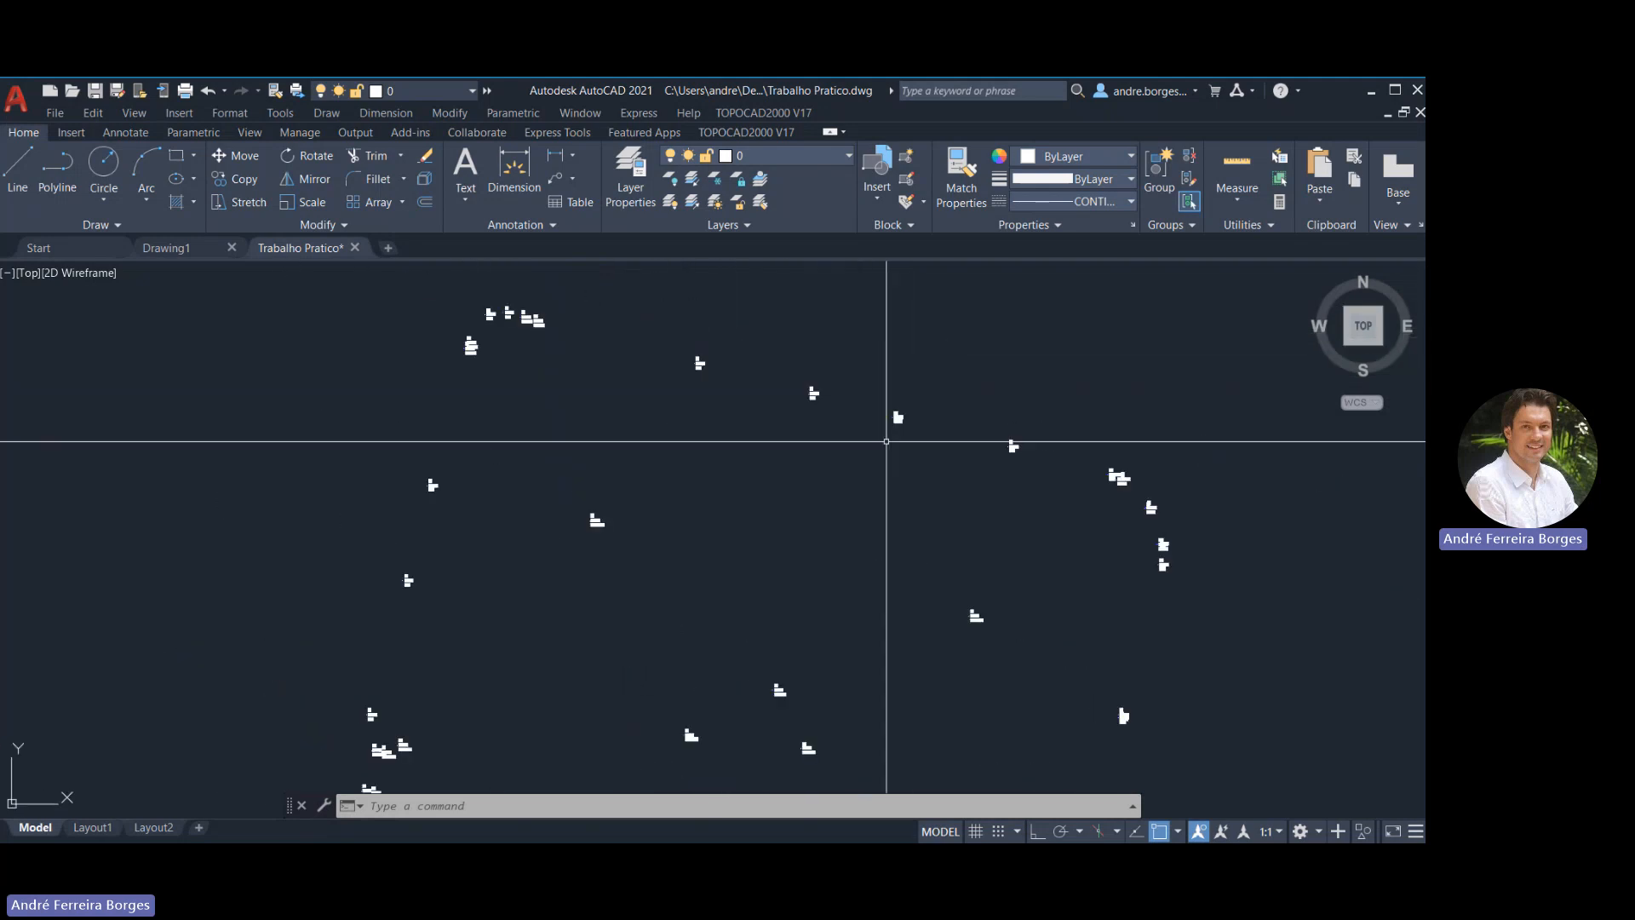
scroll(886, 441, "down", 3)
mouse_move(850, 493)
middle_mouse_down()
mouse_move(836, 372)
mouse_move(783, 377)
mouse_move(733, 416)
middle_mouse_up()
scroll(792, 463, "up", 3)
scroll(792, 462, "up", 2)
scroll(835, 423, "down", 4)
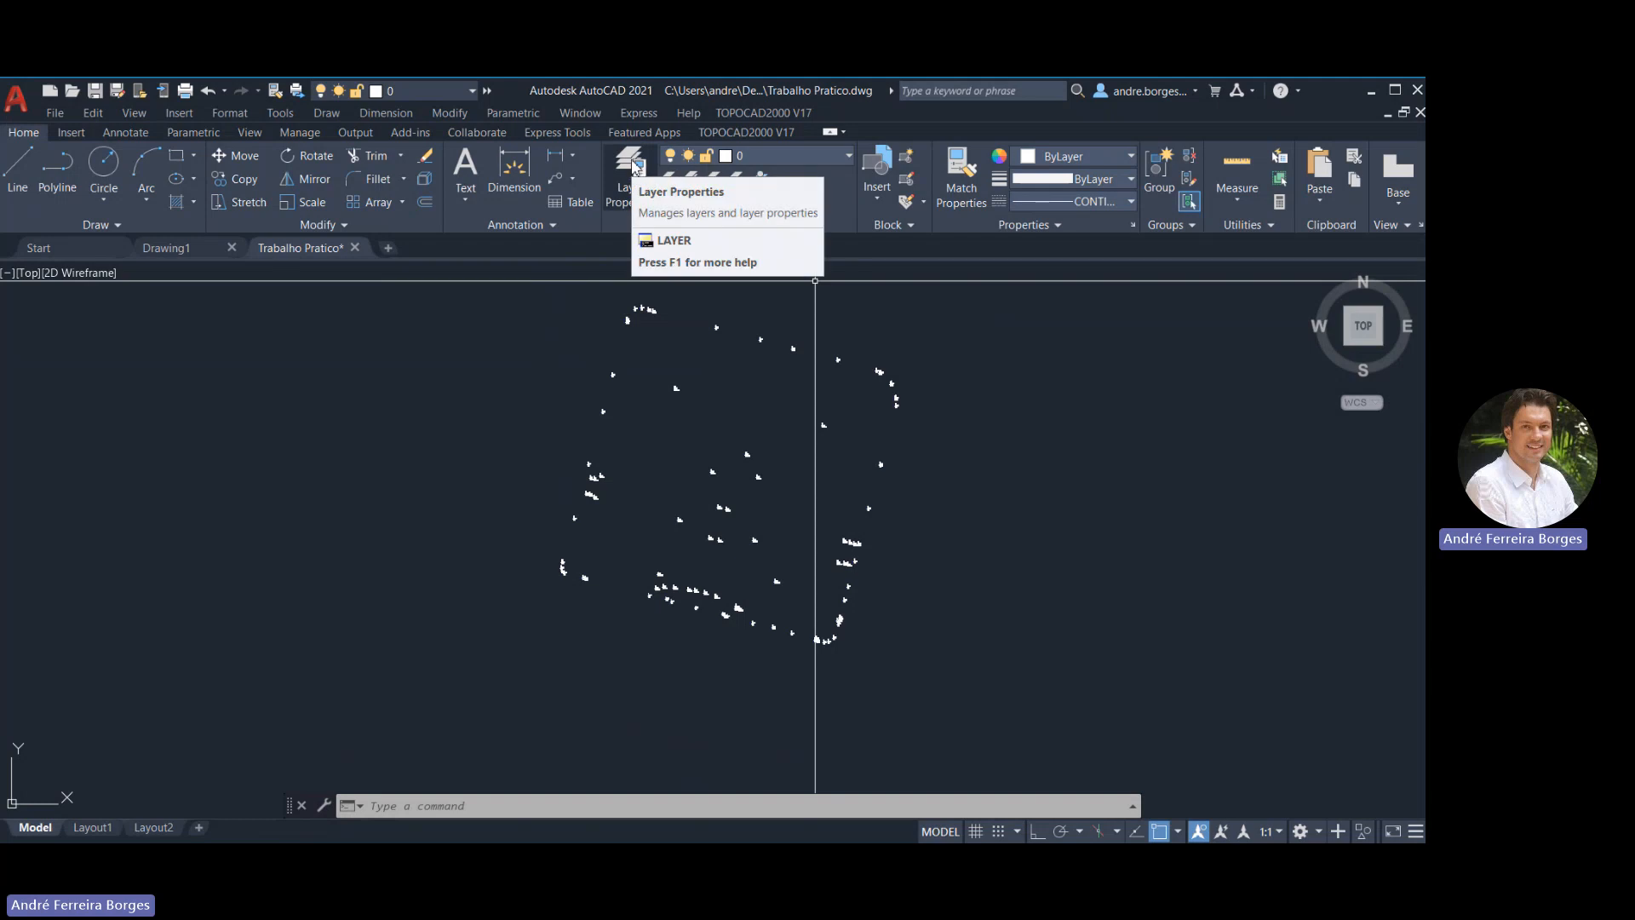
Create a layer named PERIMETRO with the colour magenta and make it the current layer
left_click(630, 171)
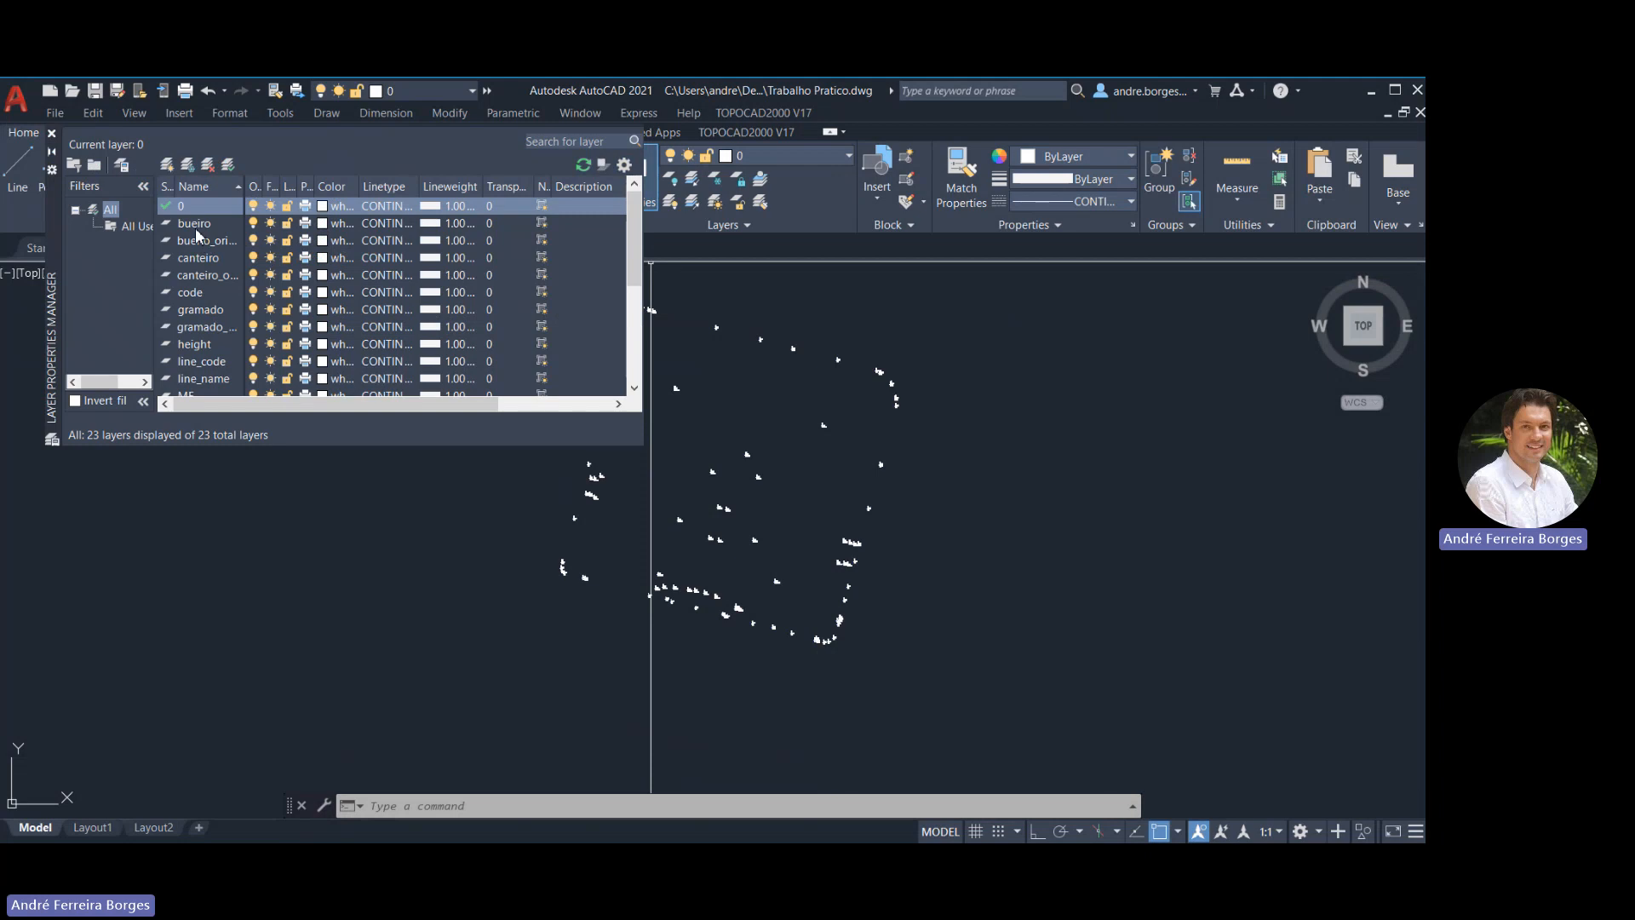
left_click(196, 228)
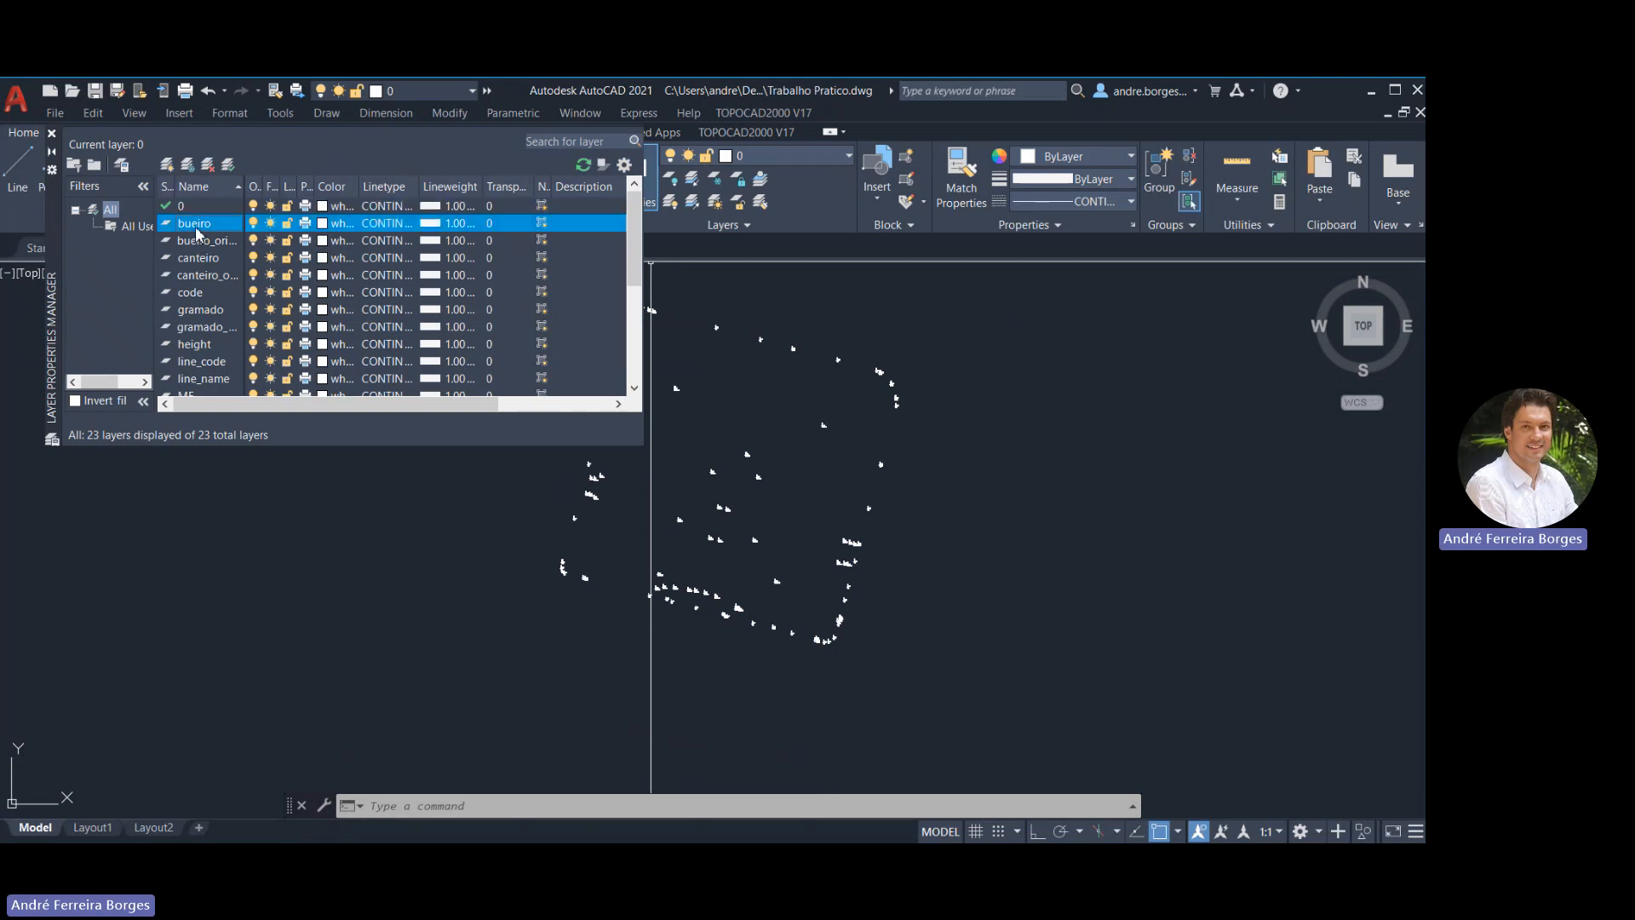
key("alt+n")
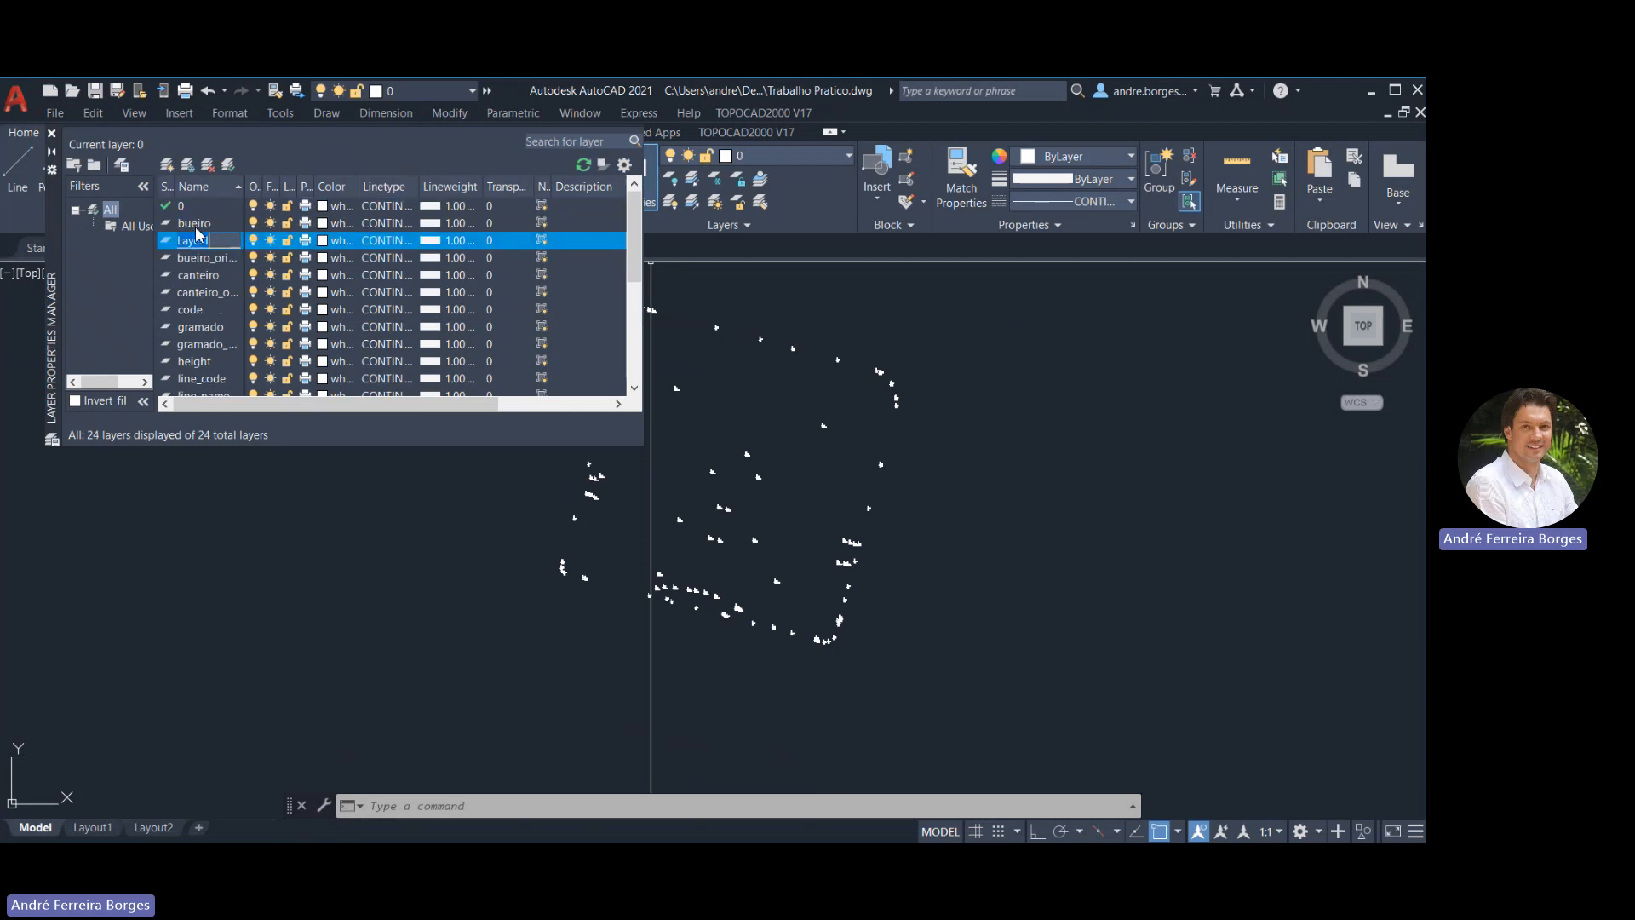
type("PERIMETRO")
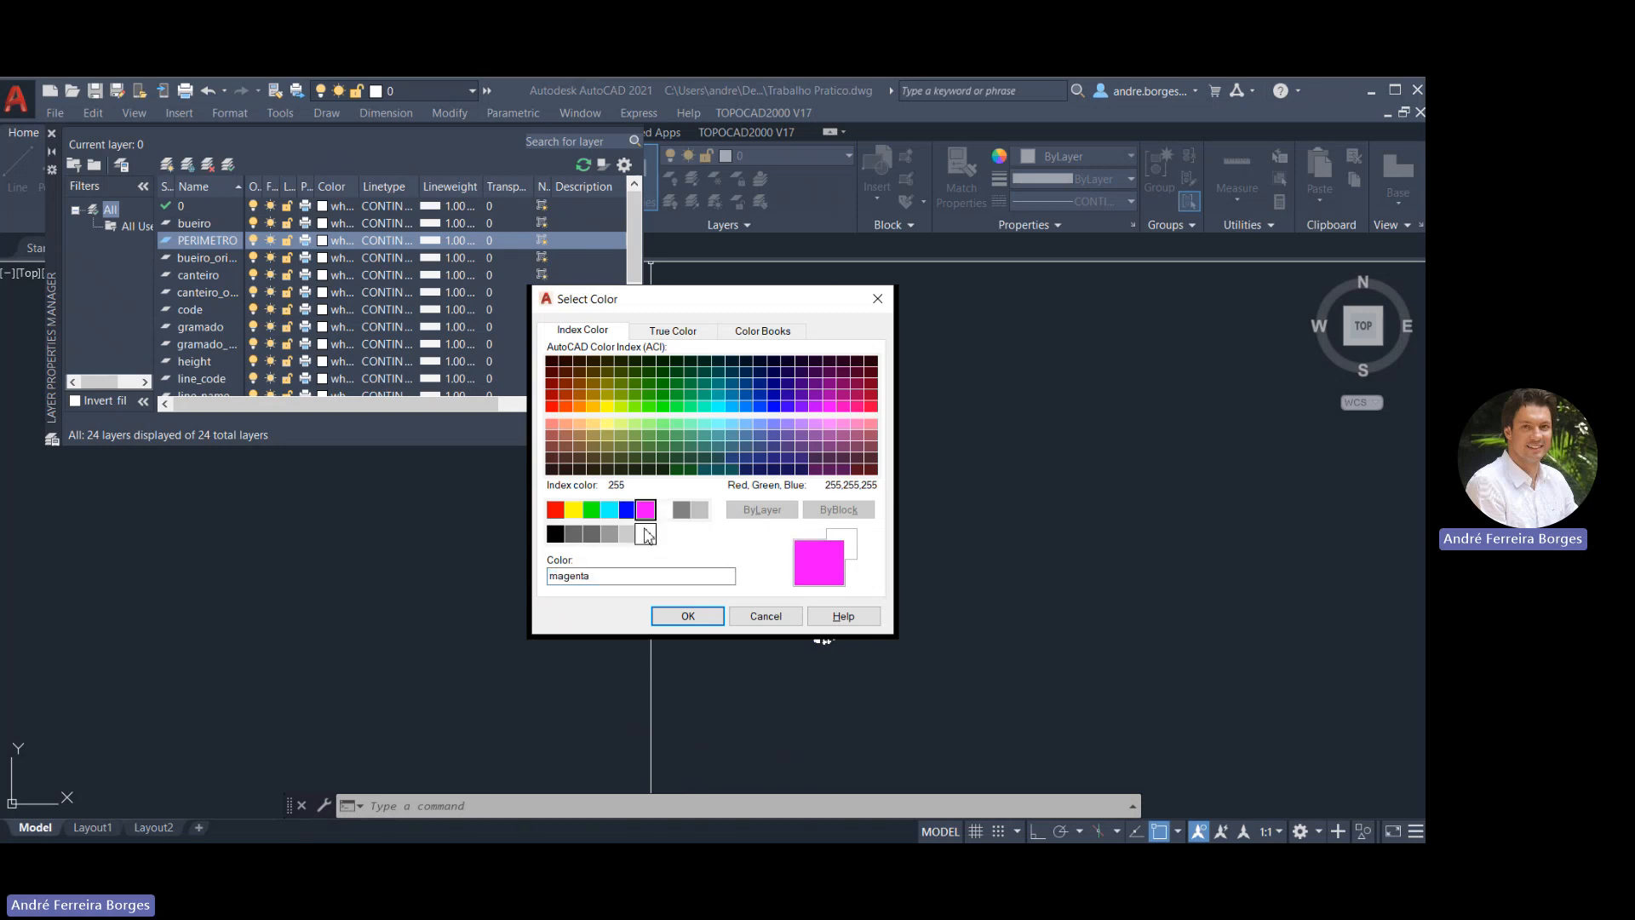
left_click(687, 616)
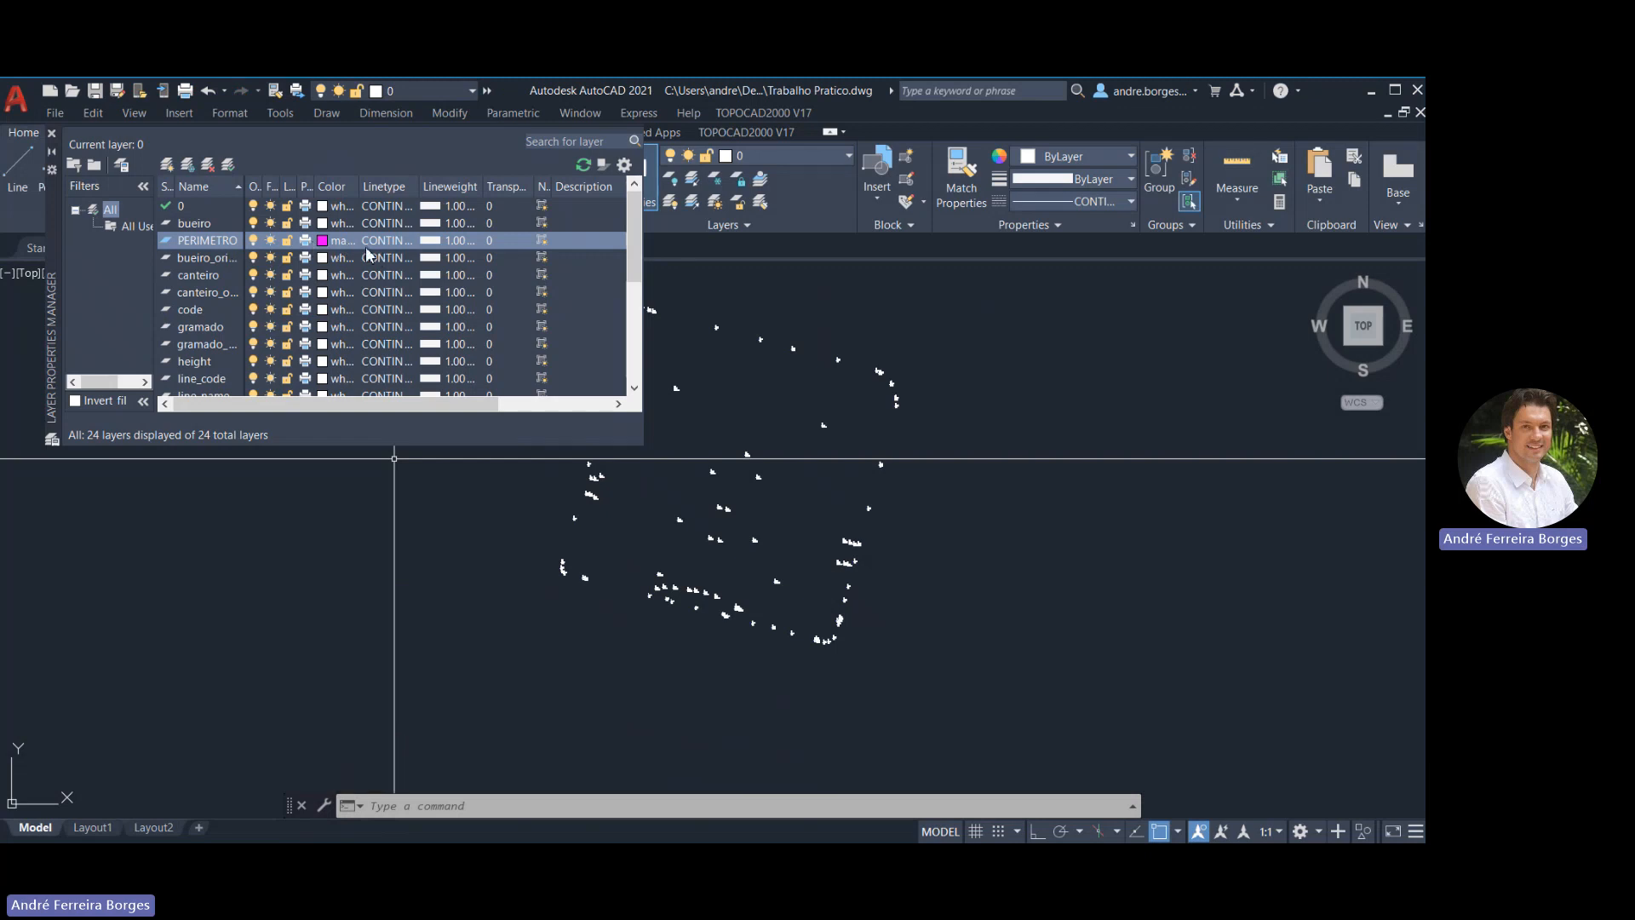
left_click(51, 134)
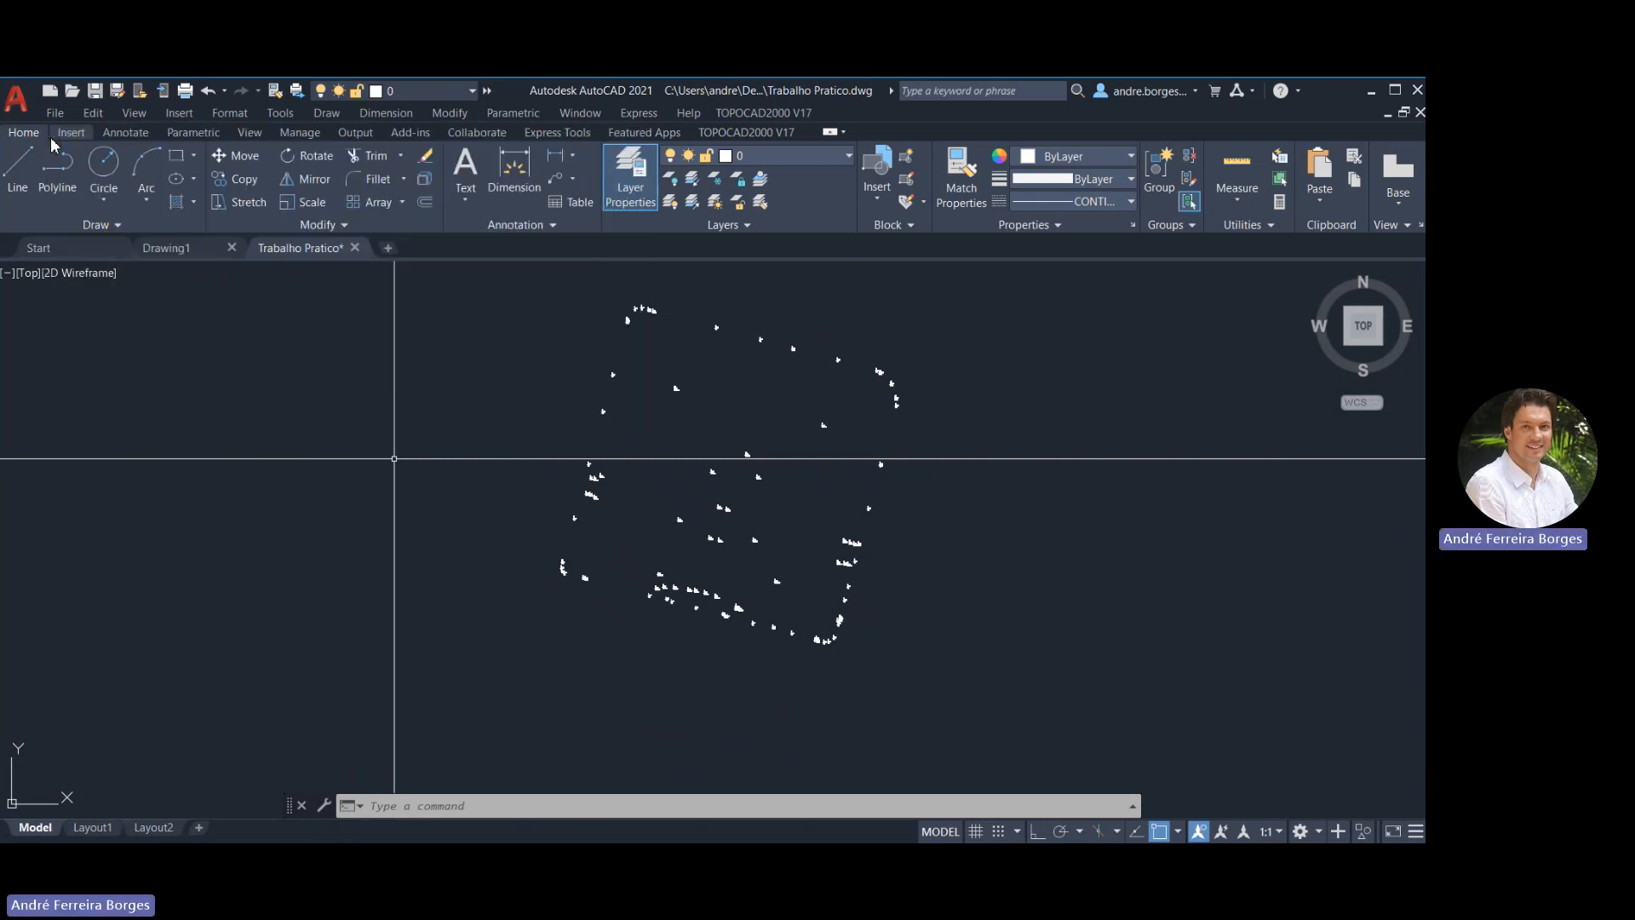
left_click(782, 156)
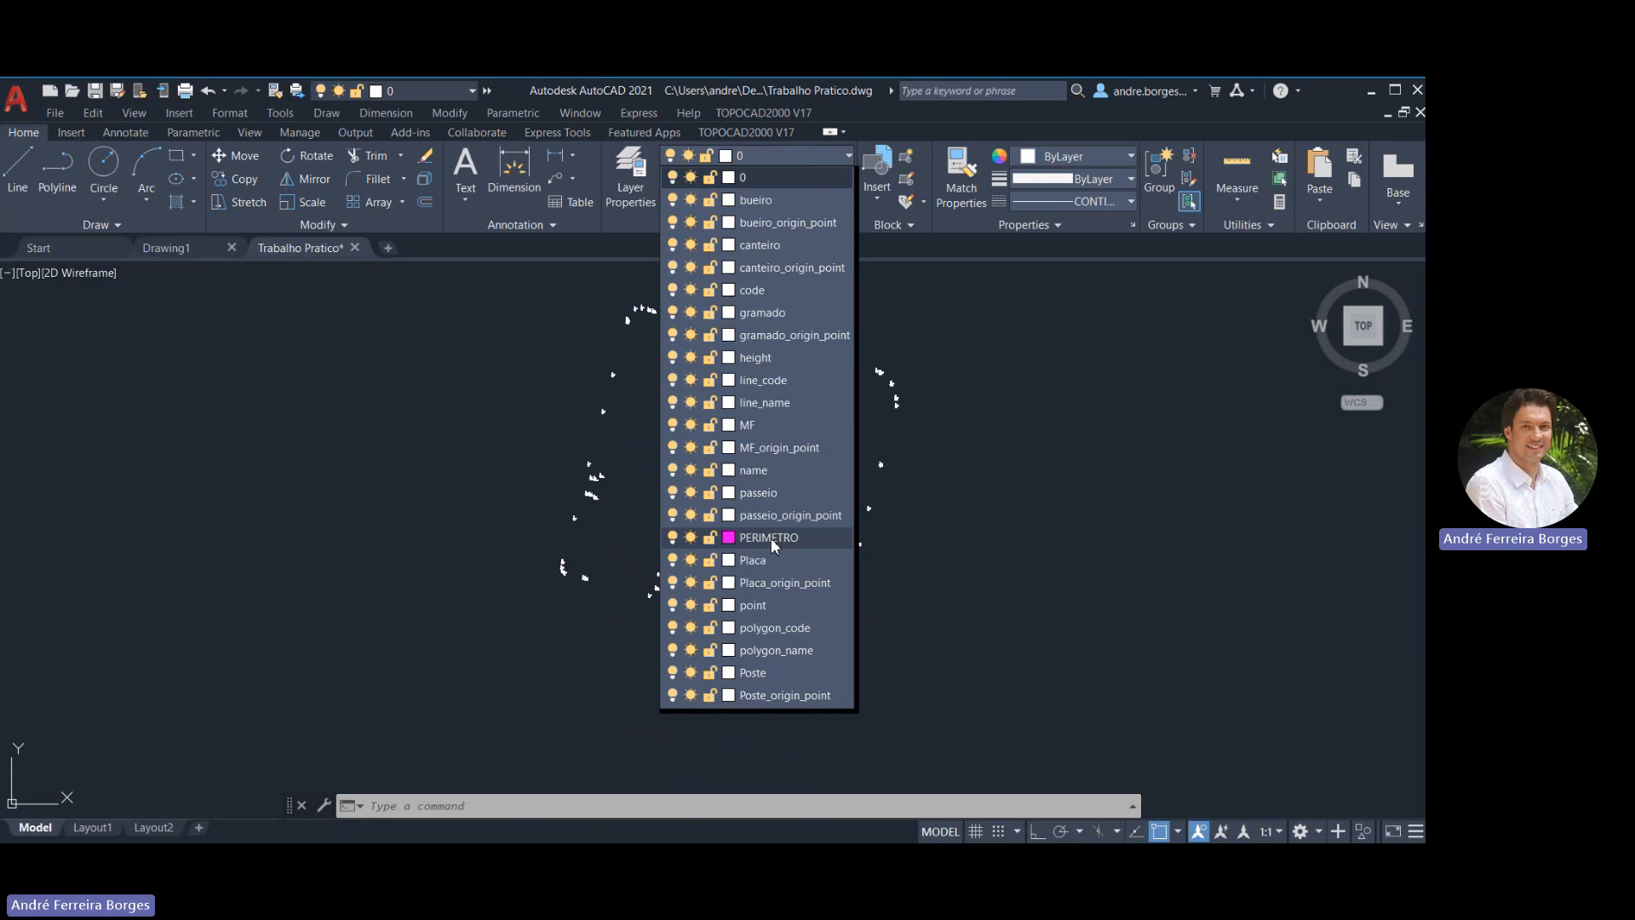
left_click(770, 539)
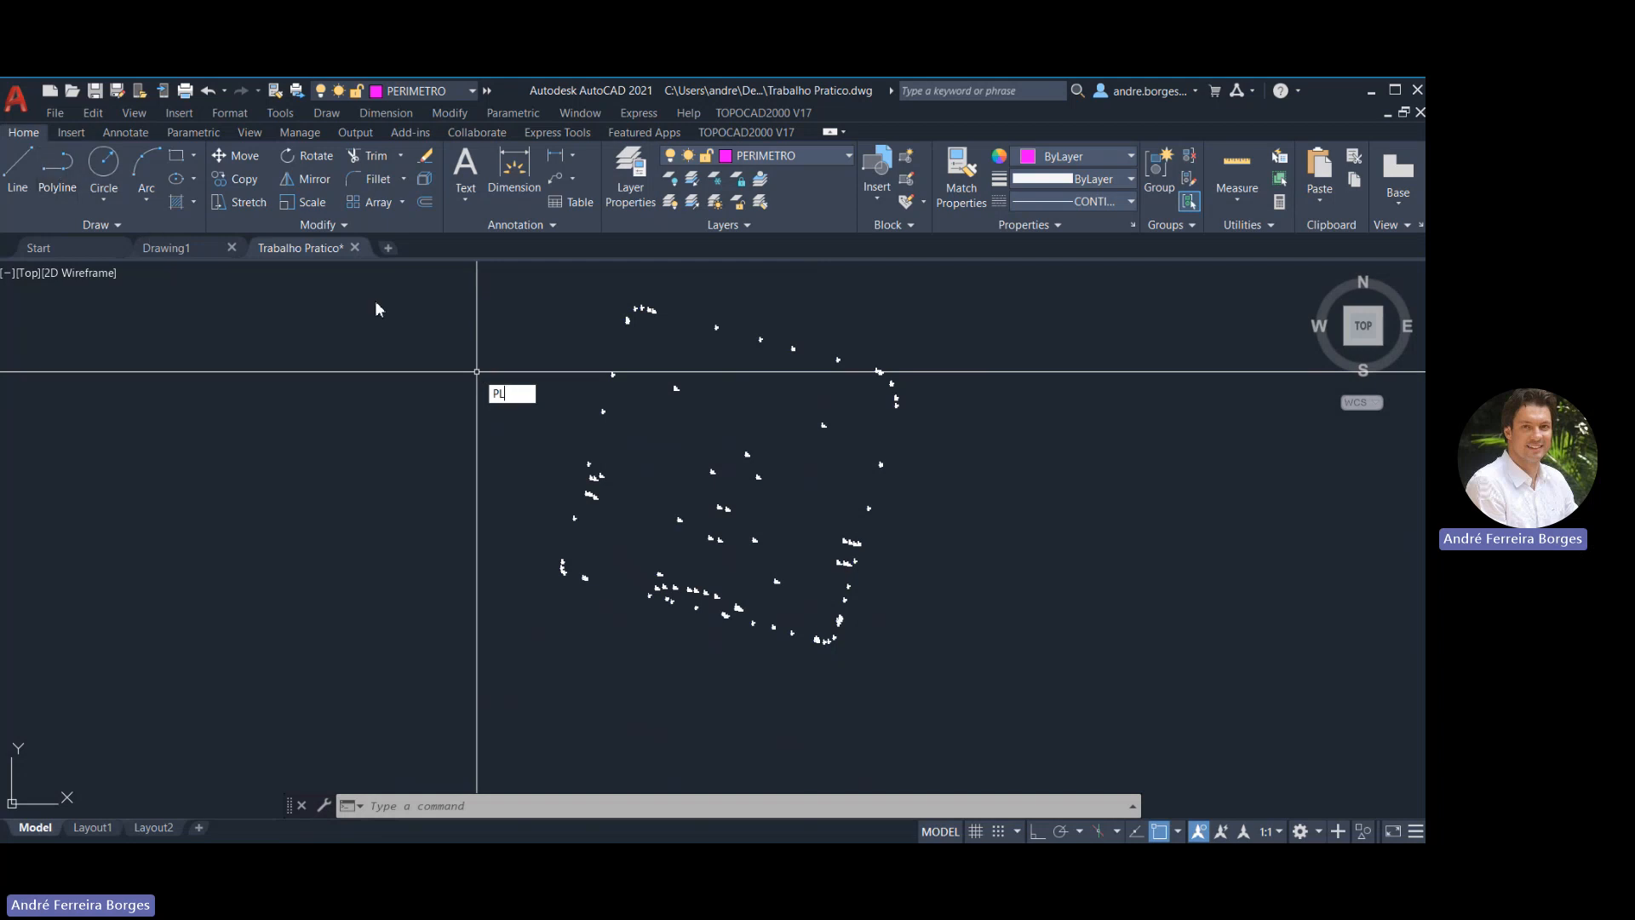
Start a polyline and review the enabled object snap modes, including Node
key("Return")
scroll(676, 330, "up", 6)
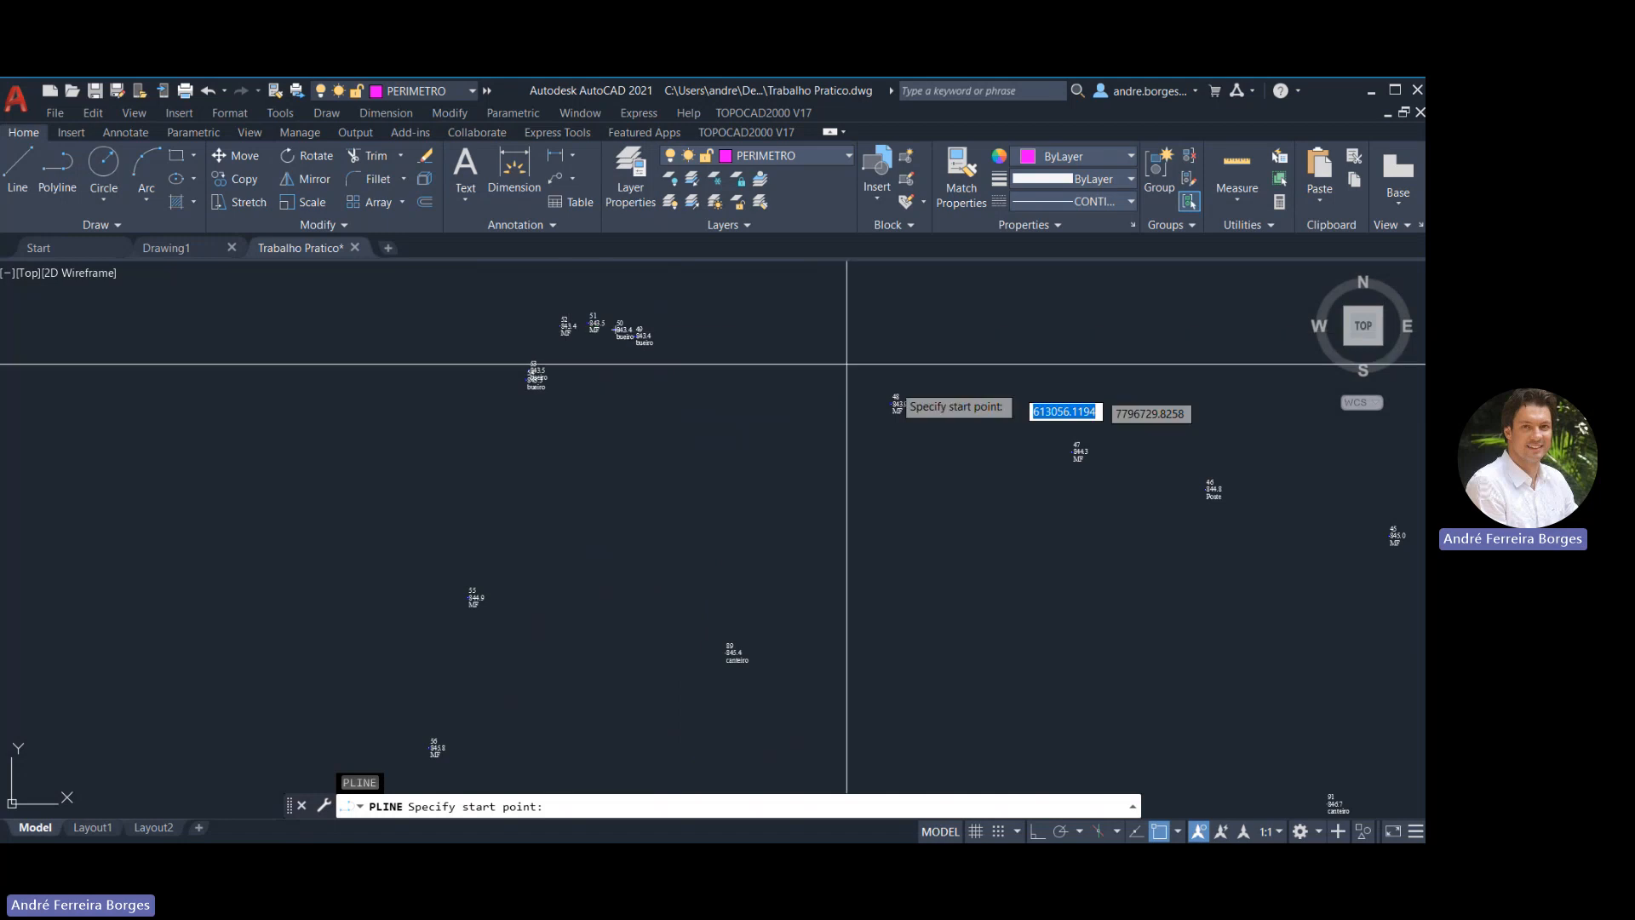
scroll(863, 392, "down", 5)
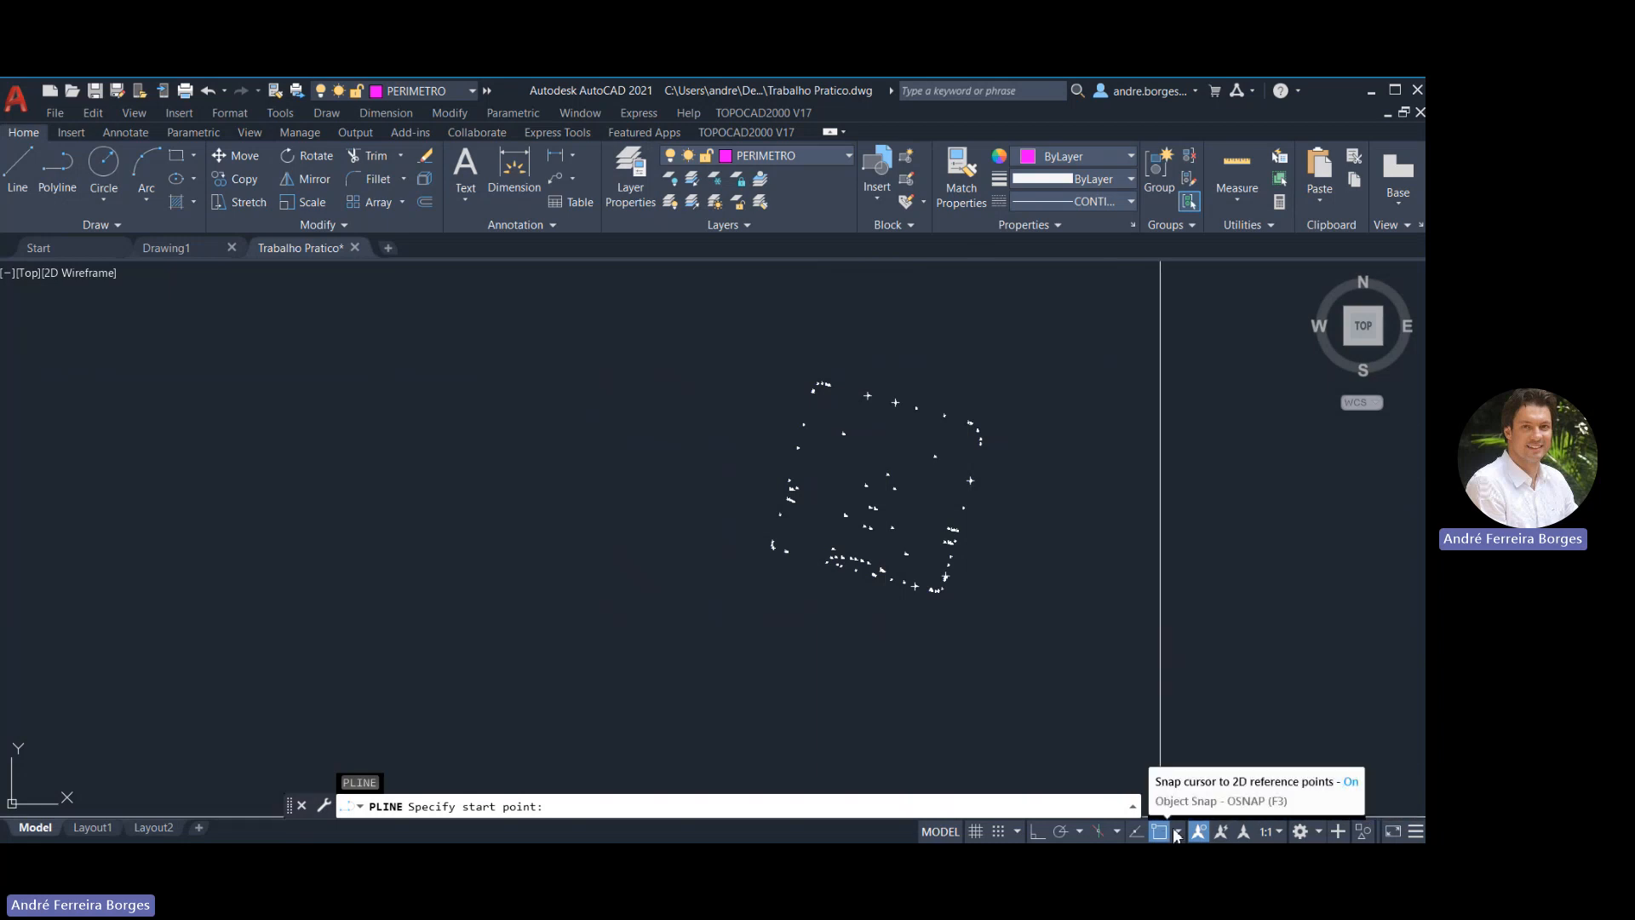
left_click(1178, 834)
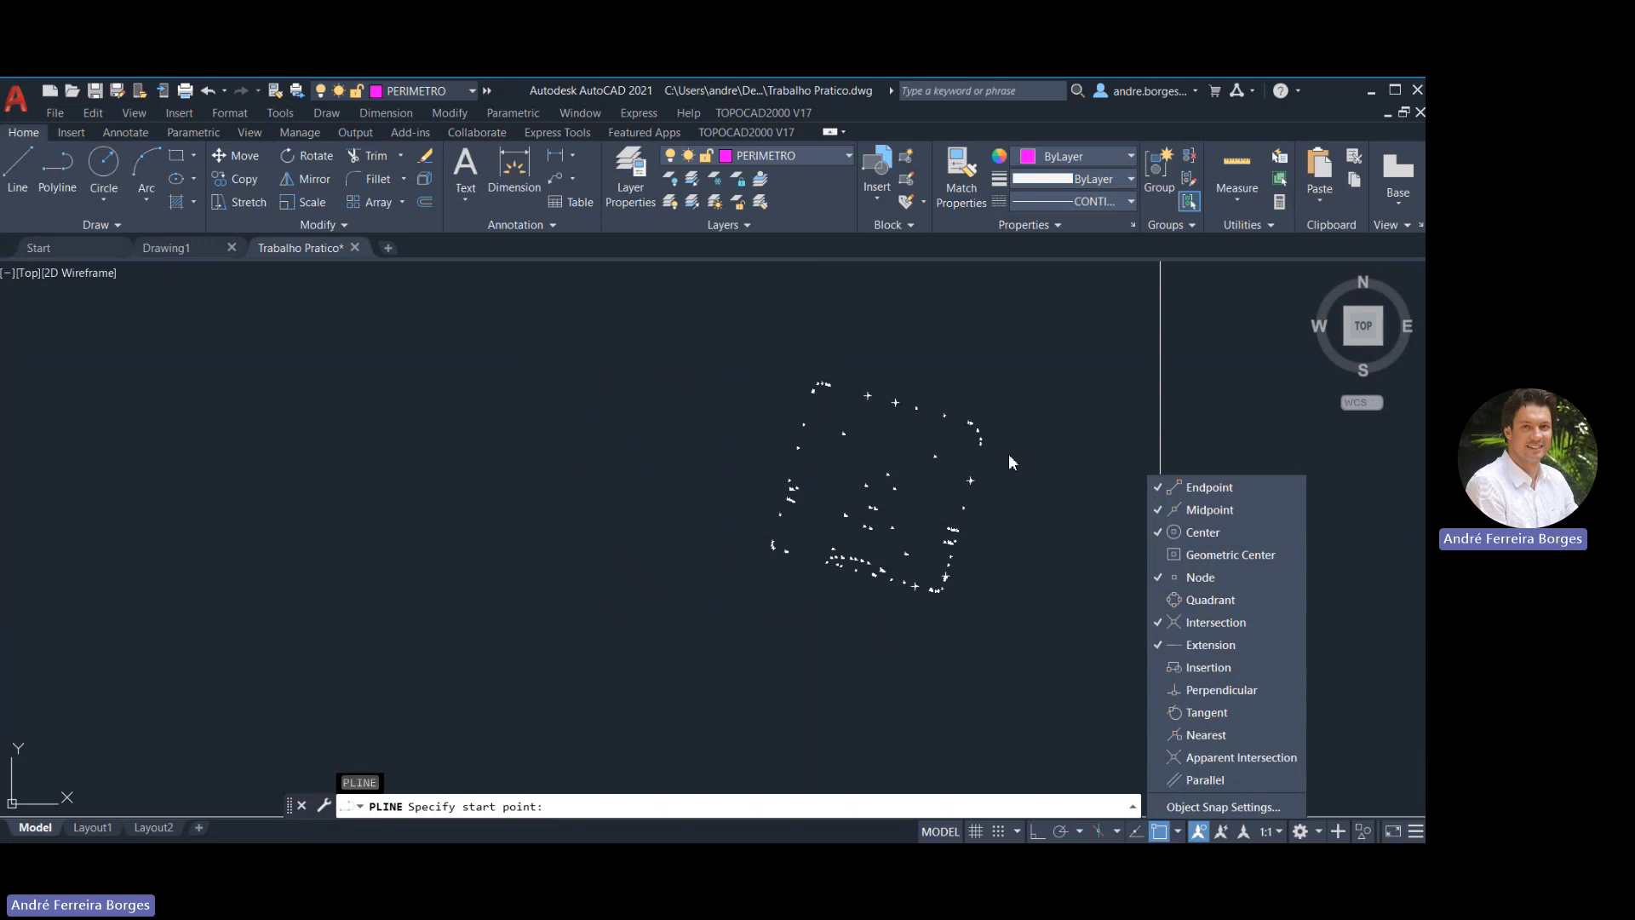
left_click(1179, 837)
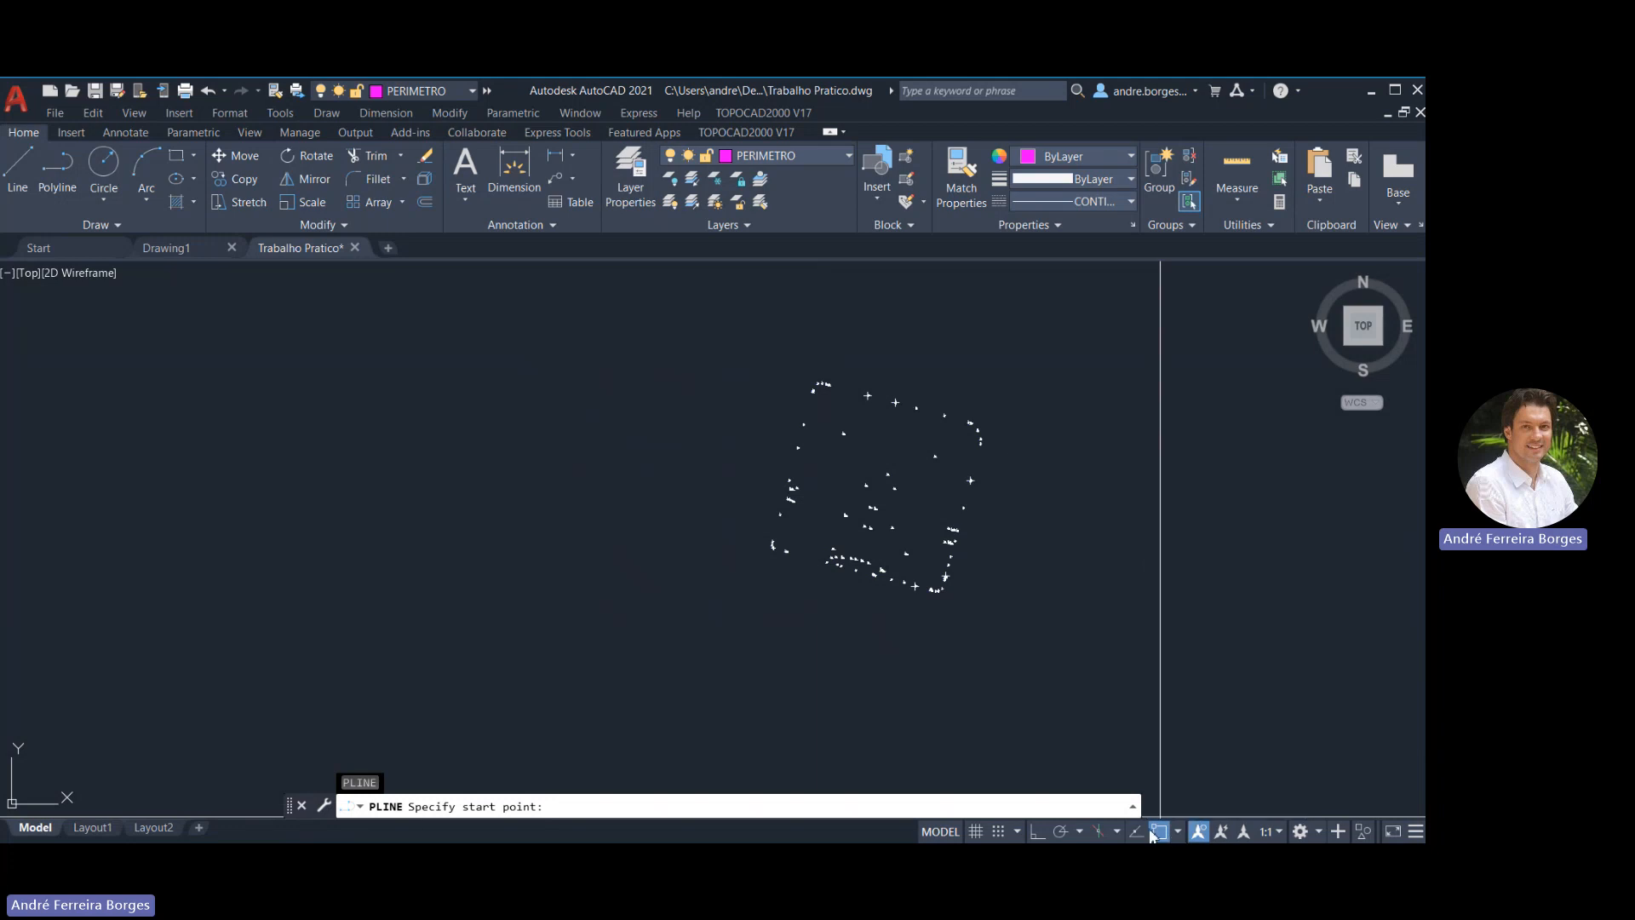
Begin the perimeter polyline at survey point 52 and continue it through point 51 to point 48
scroll(817, 390, "up", 2)
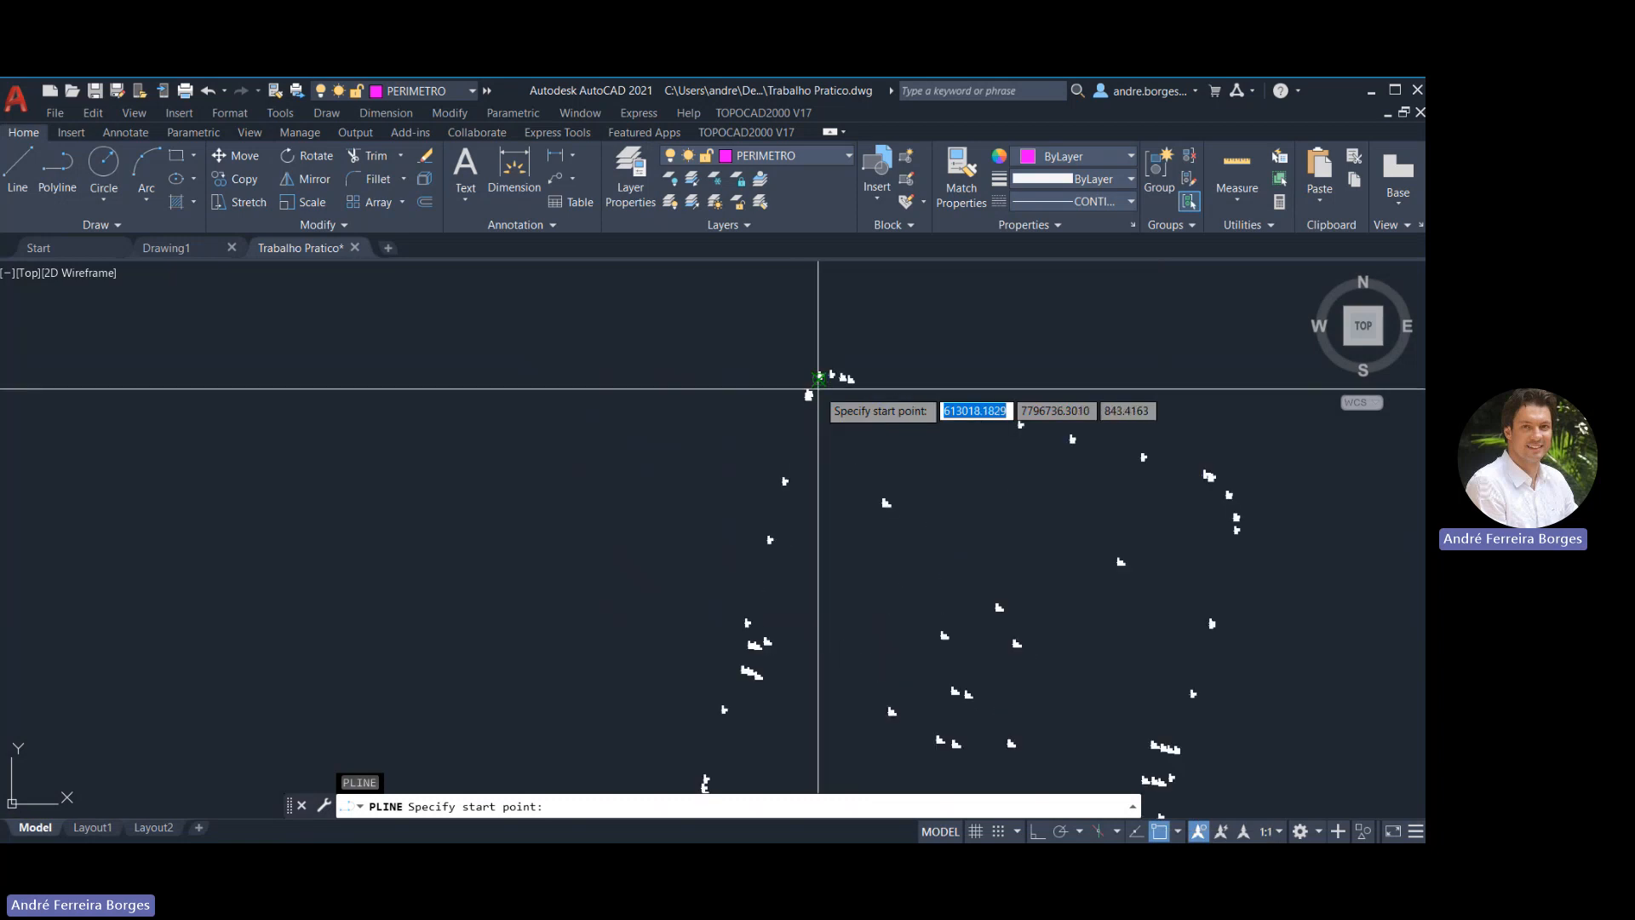
scroll(851, 343, "up", 2)
scroll(827, 319, "up", 3)
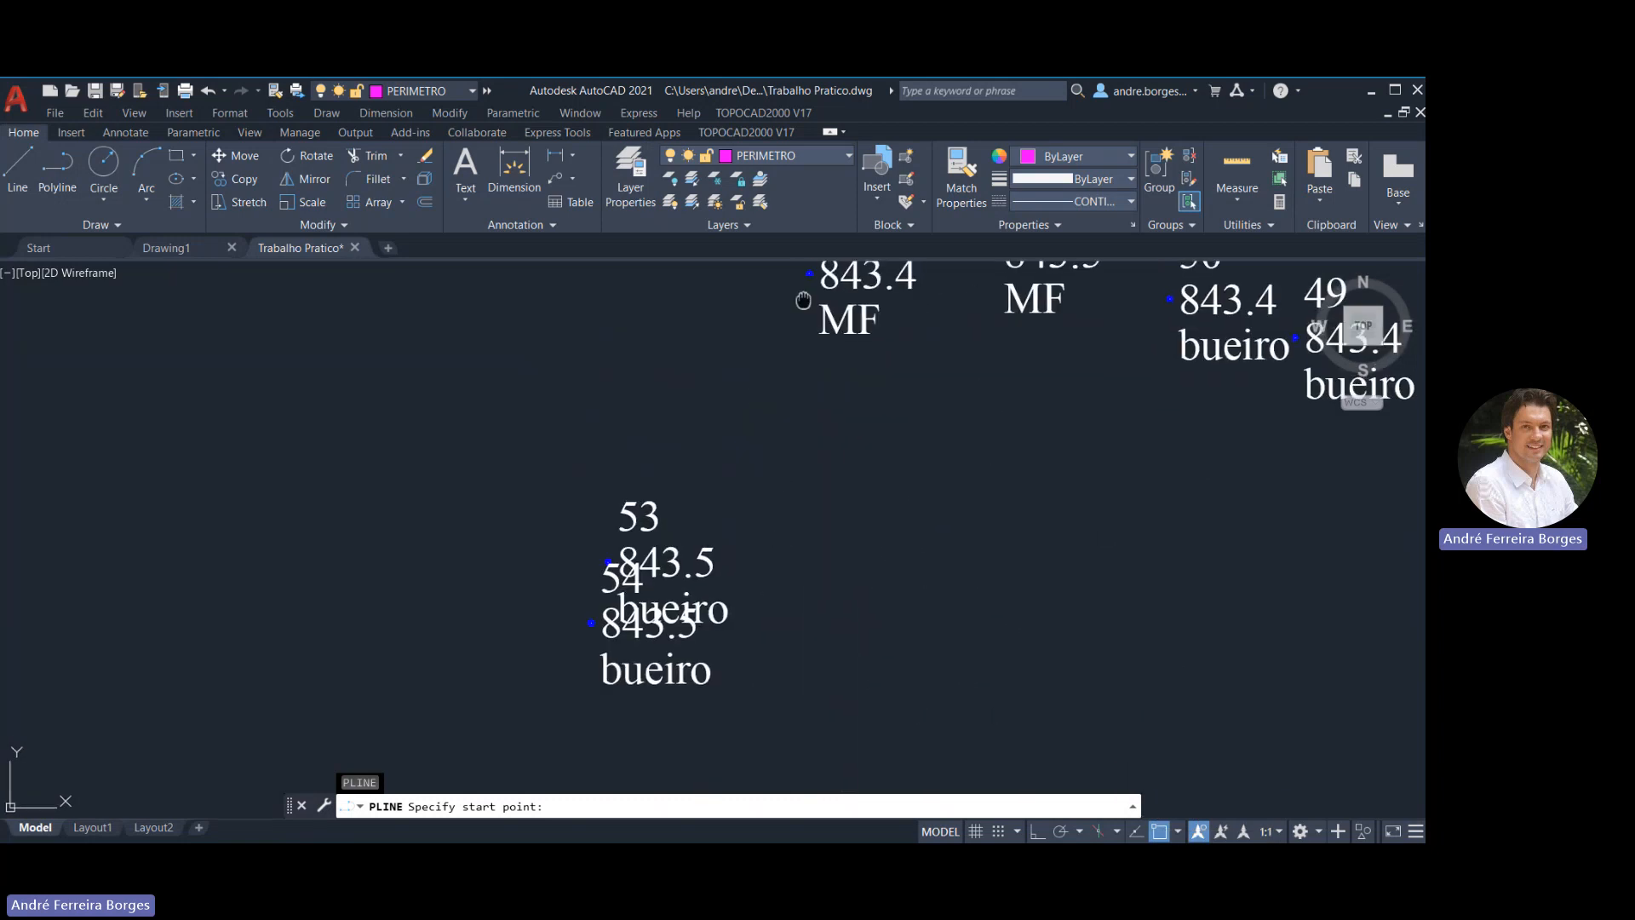
middle_click_drag(803, 301, 758, 431)
left_click(765, 403)
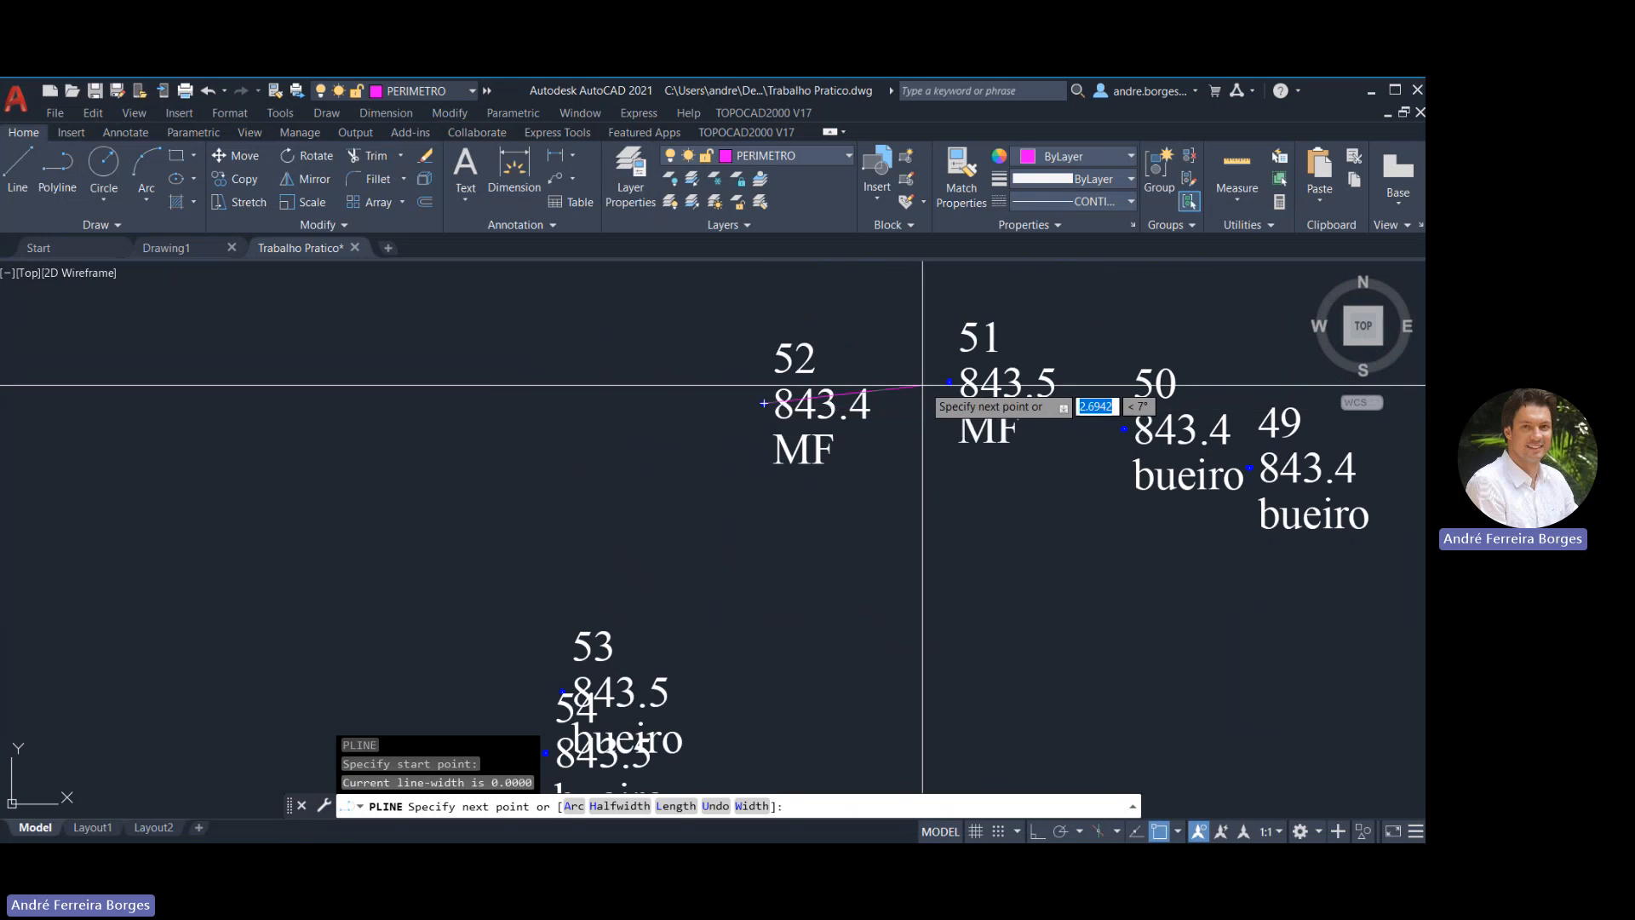
left_click(949, 383)
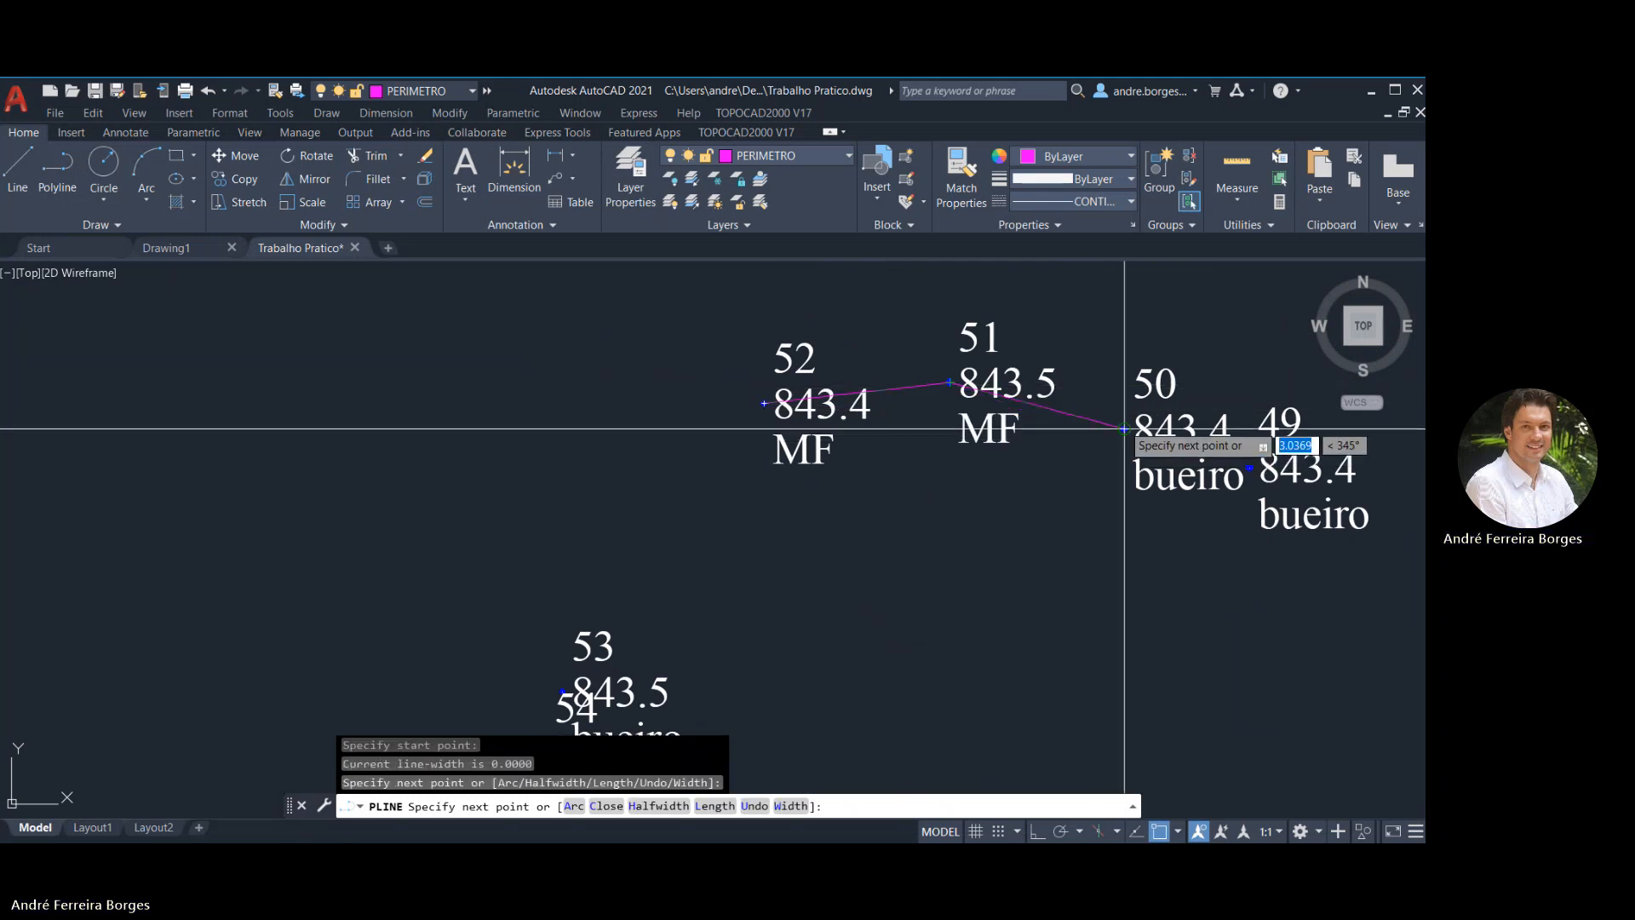
middle_click_drag(1080, 408, 652, 299)
scroll(758, 364, "down", 3)
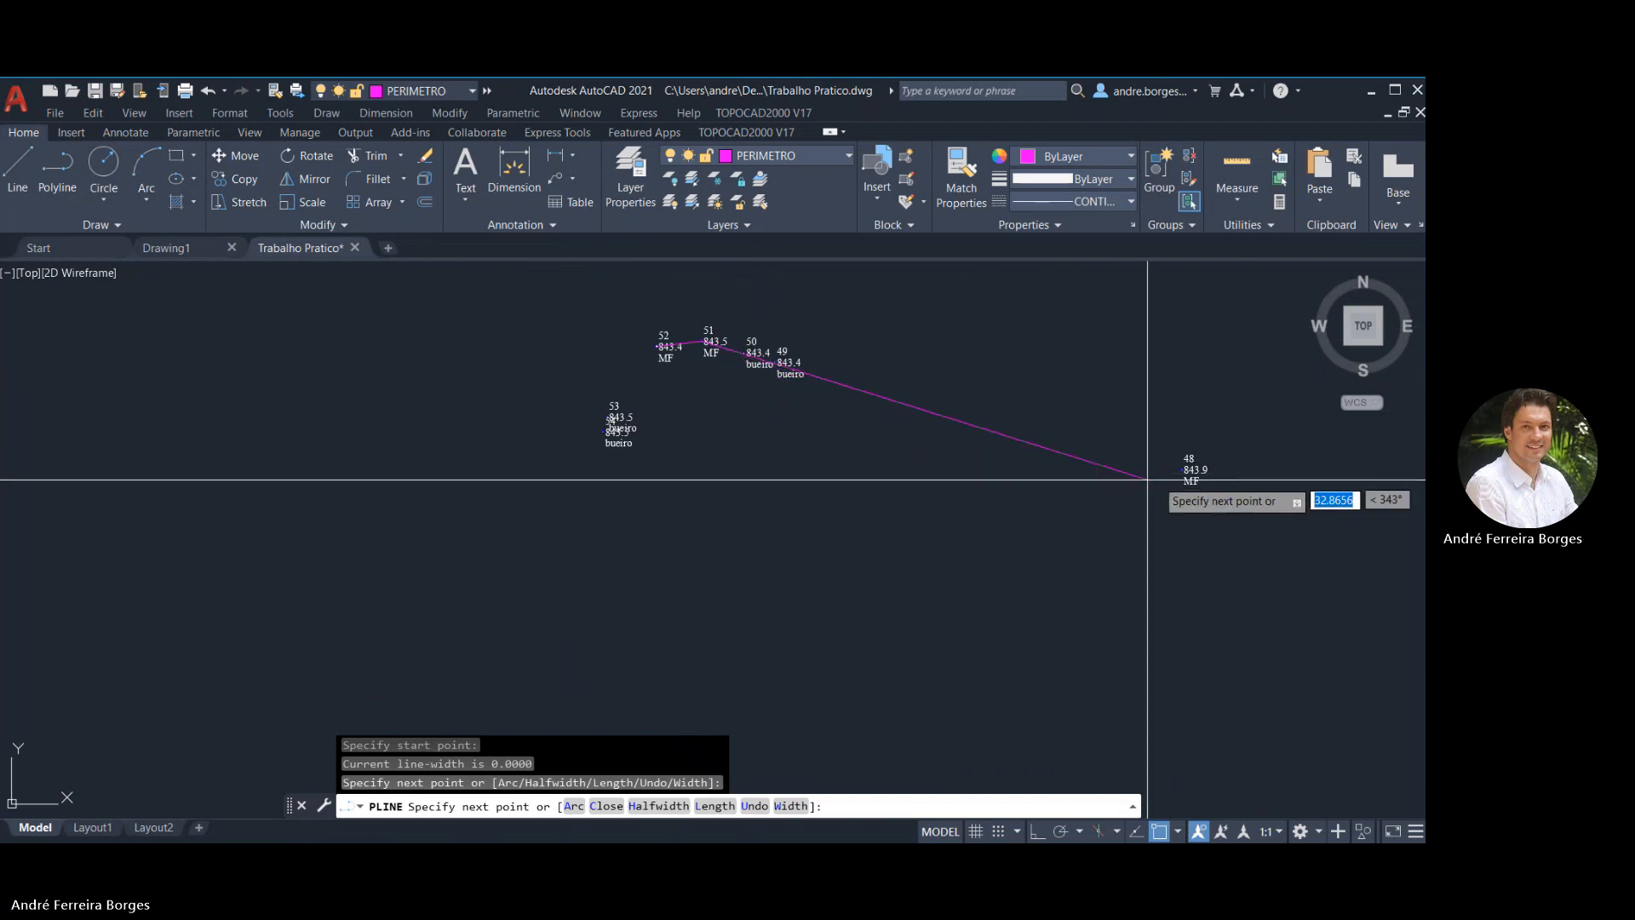
left_click(1184, 469)
Extend the perimeter polyline along the north side to point 44 and on to point 42
middle_click_drag(1059, 457, 557, 330)
scroll(596, 341, "down", 3)
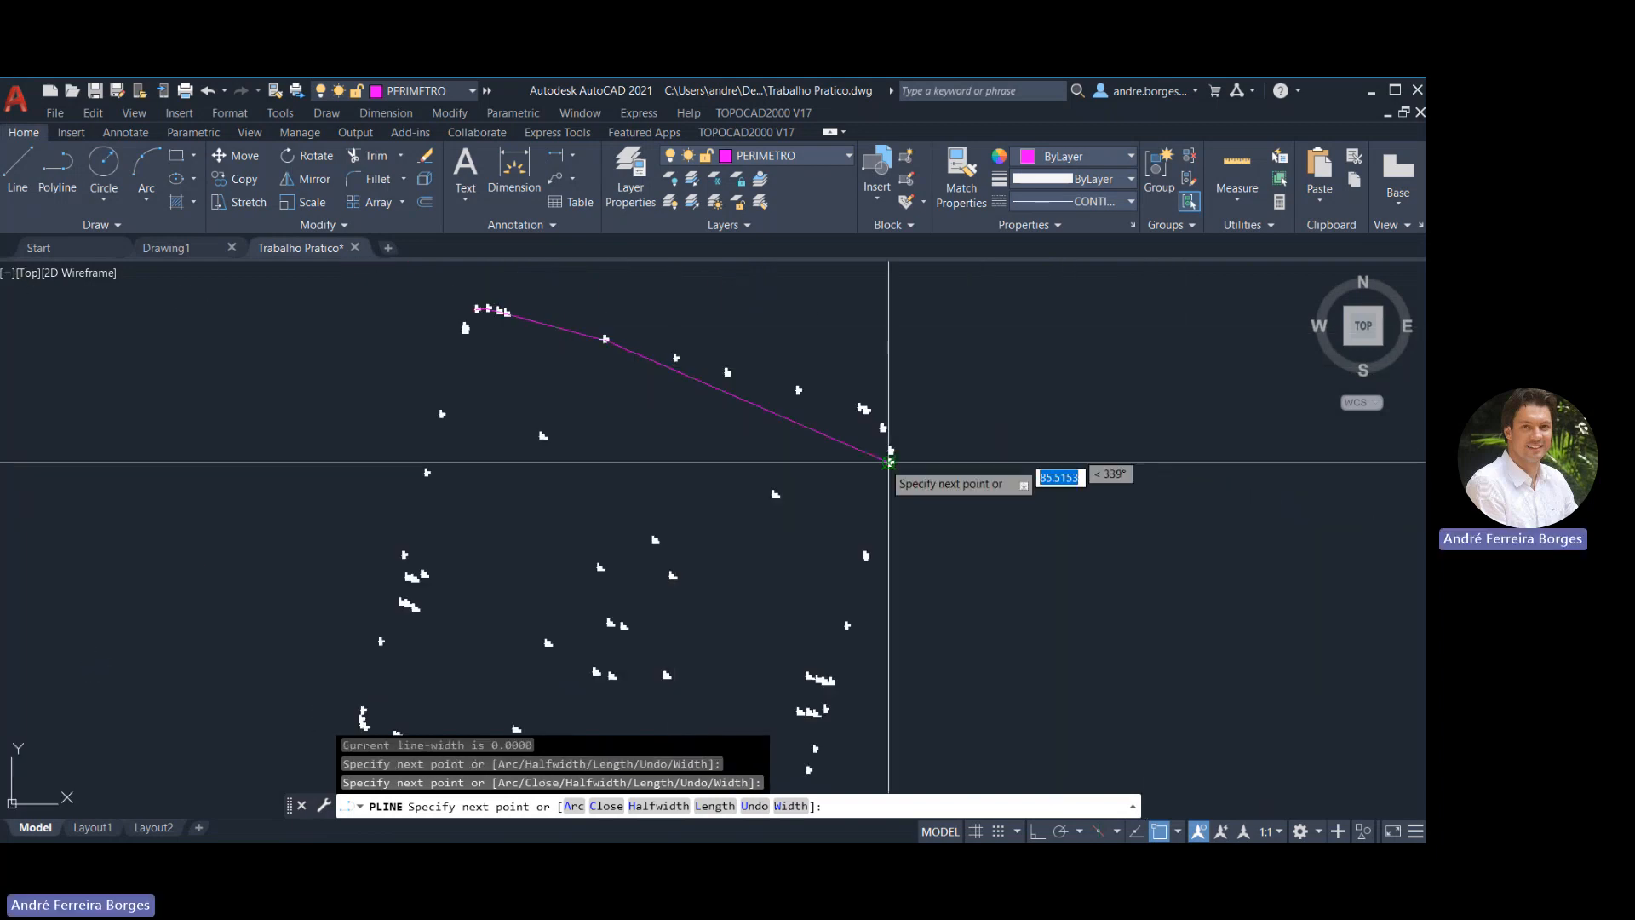
scroll(856, 418, "up", 5)
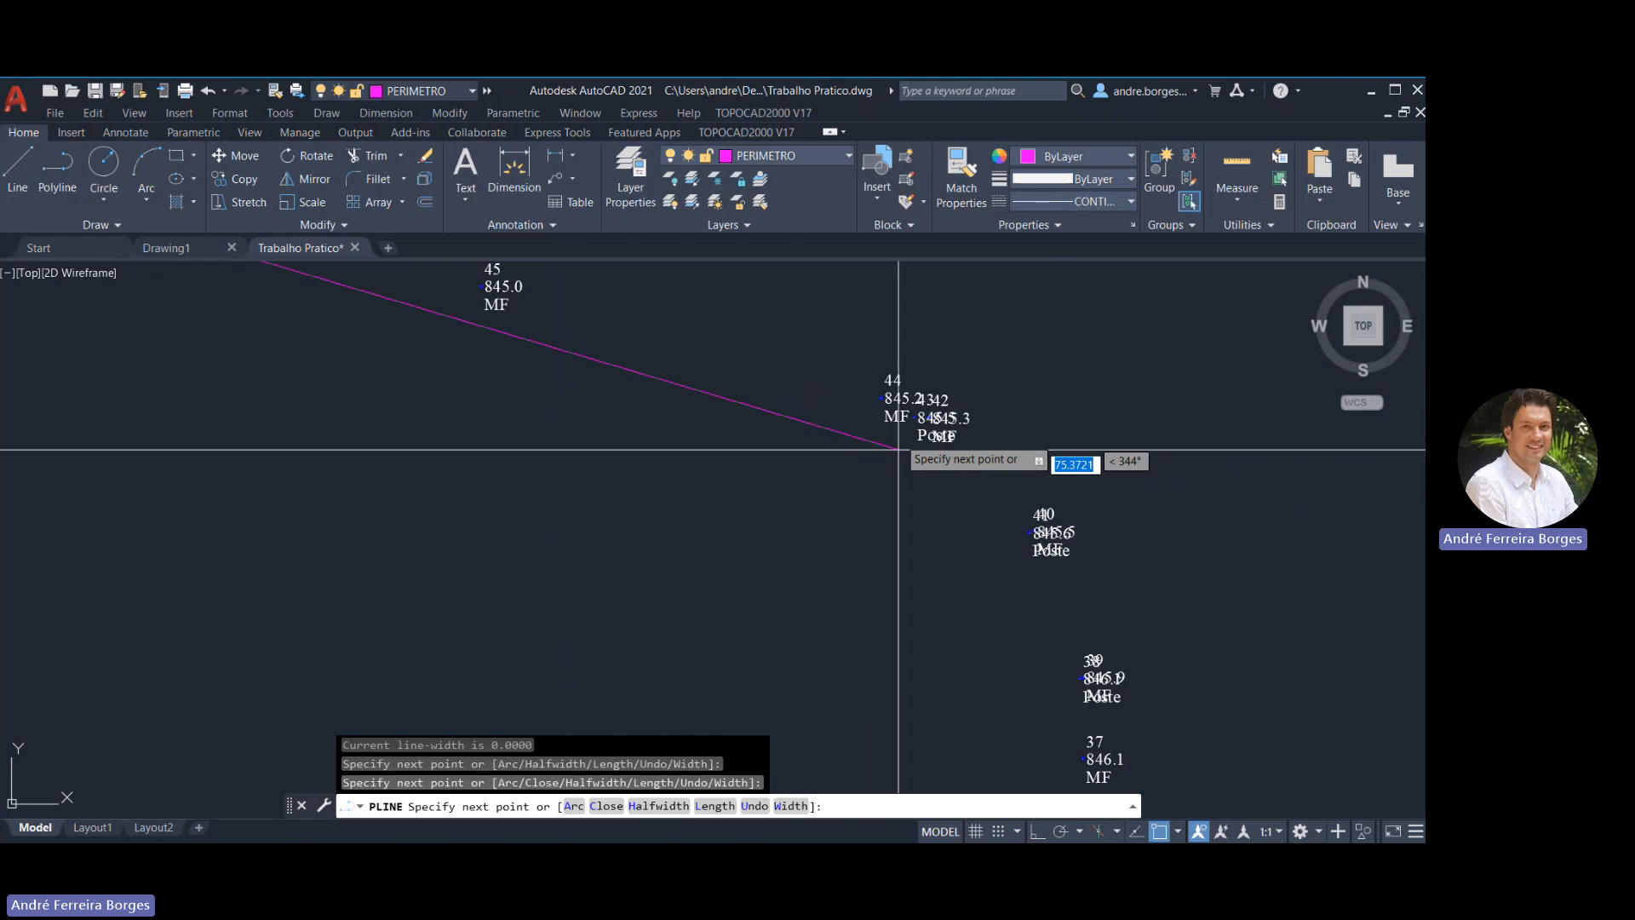
left_click(886, 398)
scroll(937, 438, "up", 3)
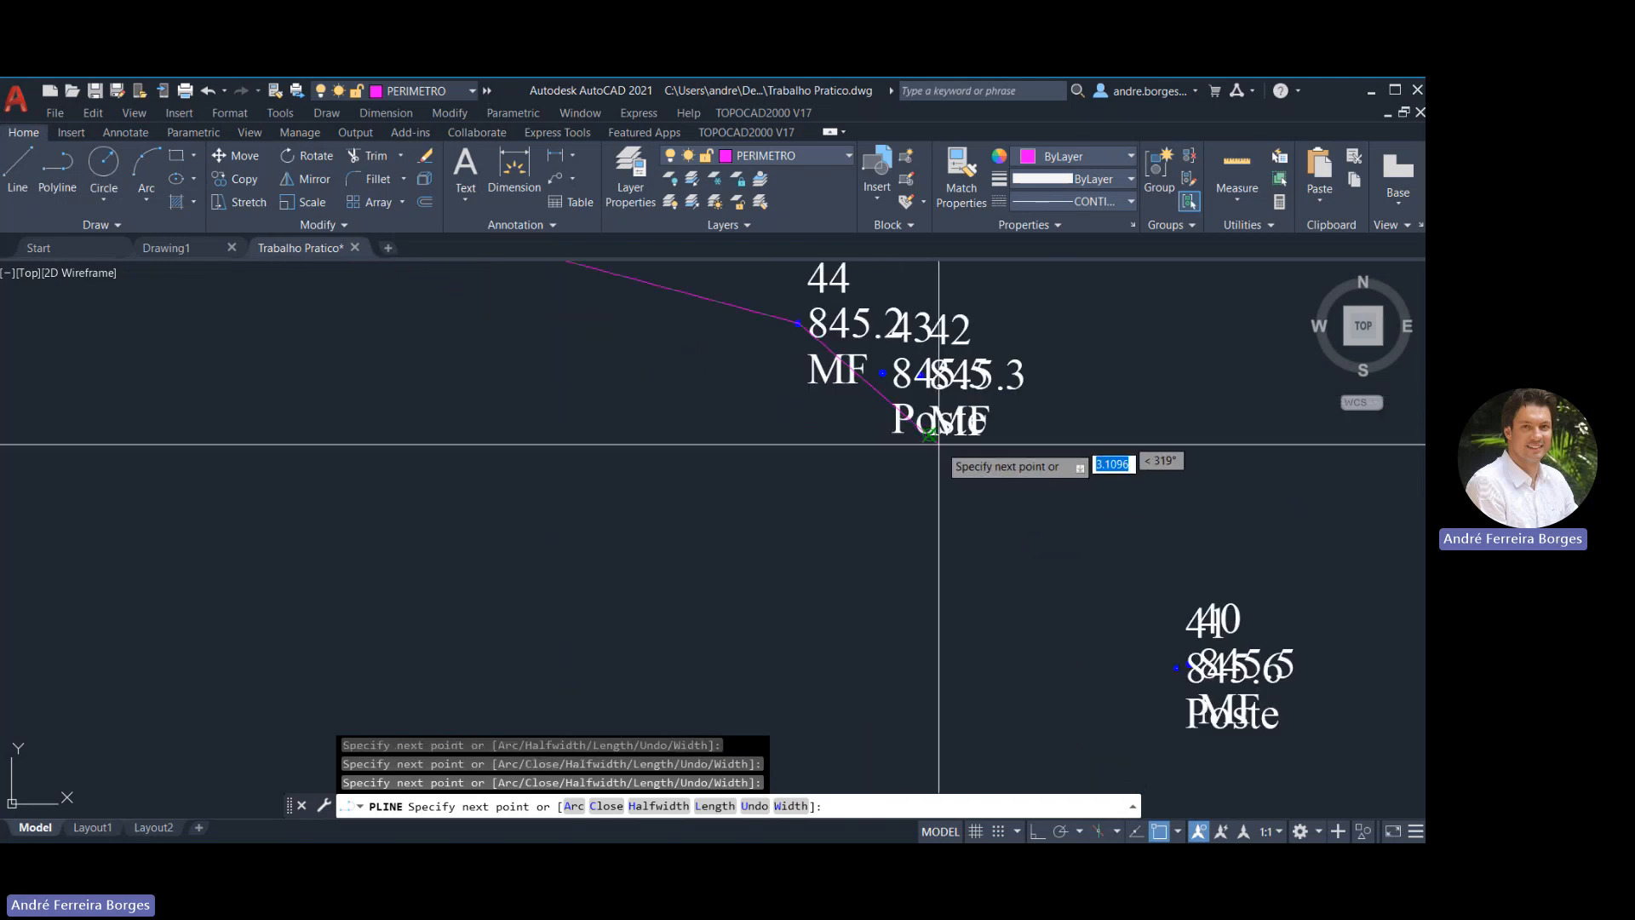
scroll(954, 428, "down", 2)
scroll(933, 395, "up", 2)
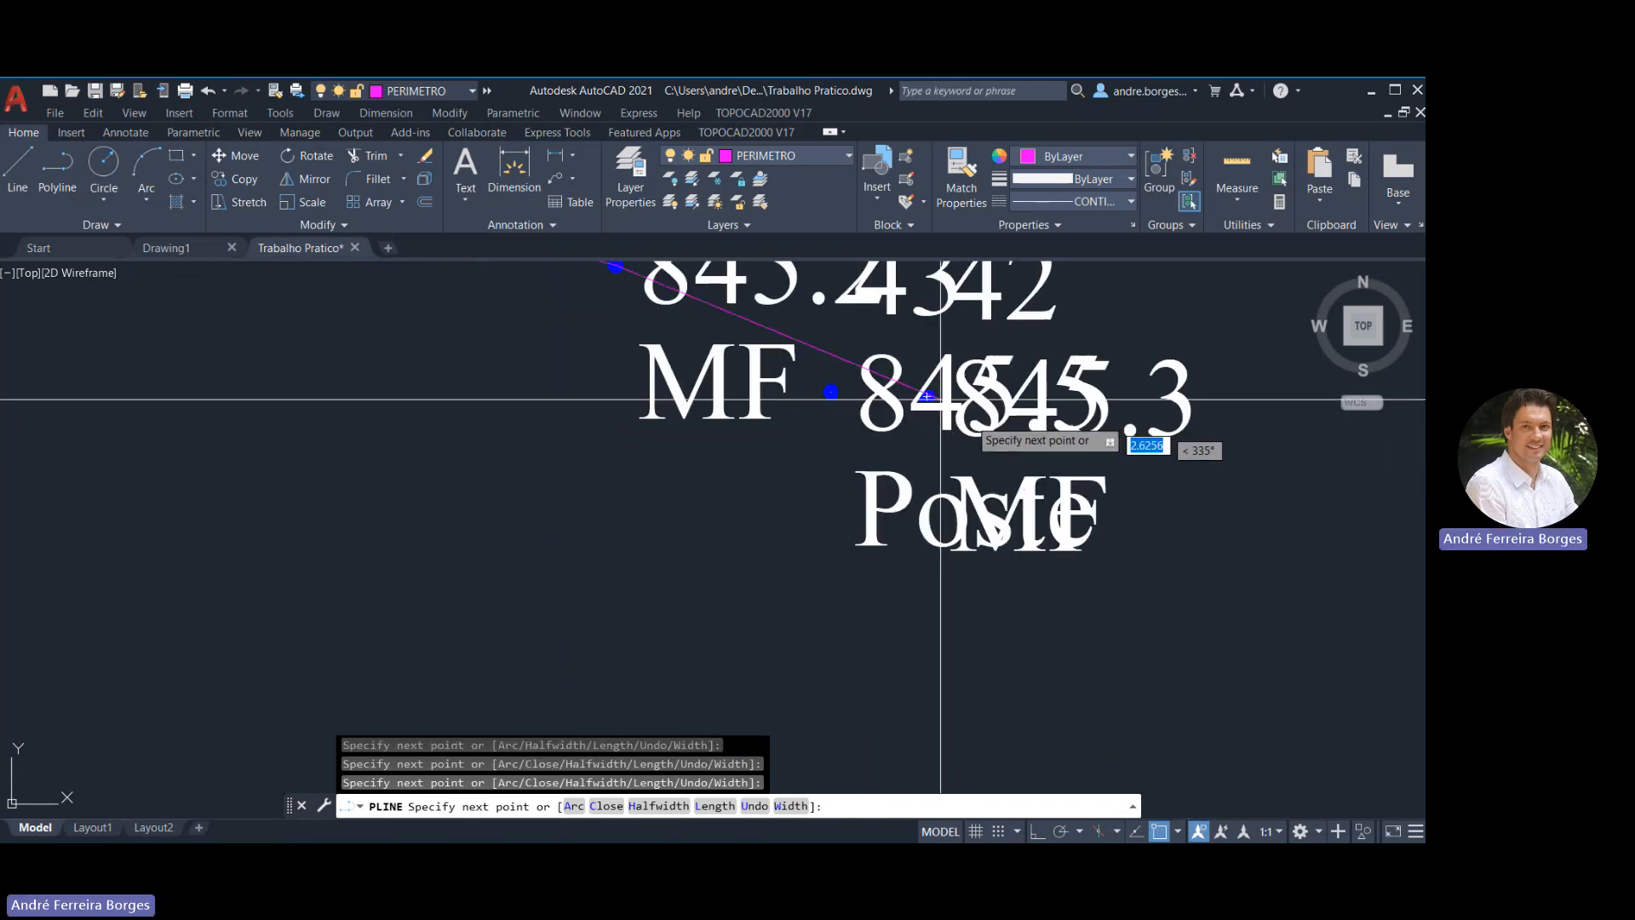
left_click(935, 395)
Trace the northeast corner of the perimeter with vertices at the paired points 40/41 and 38/39
scroll(945, 400, "down", 3)
scroll(959, 409, "down", 3)
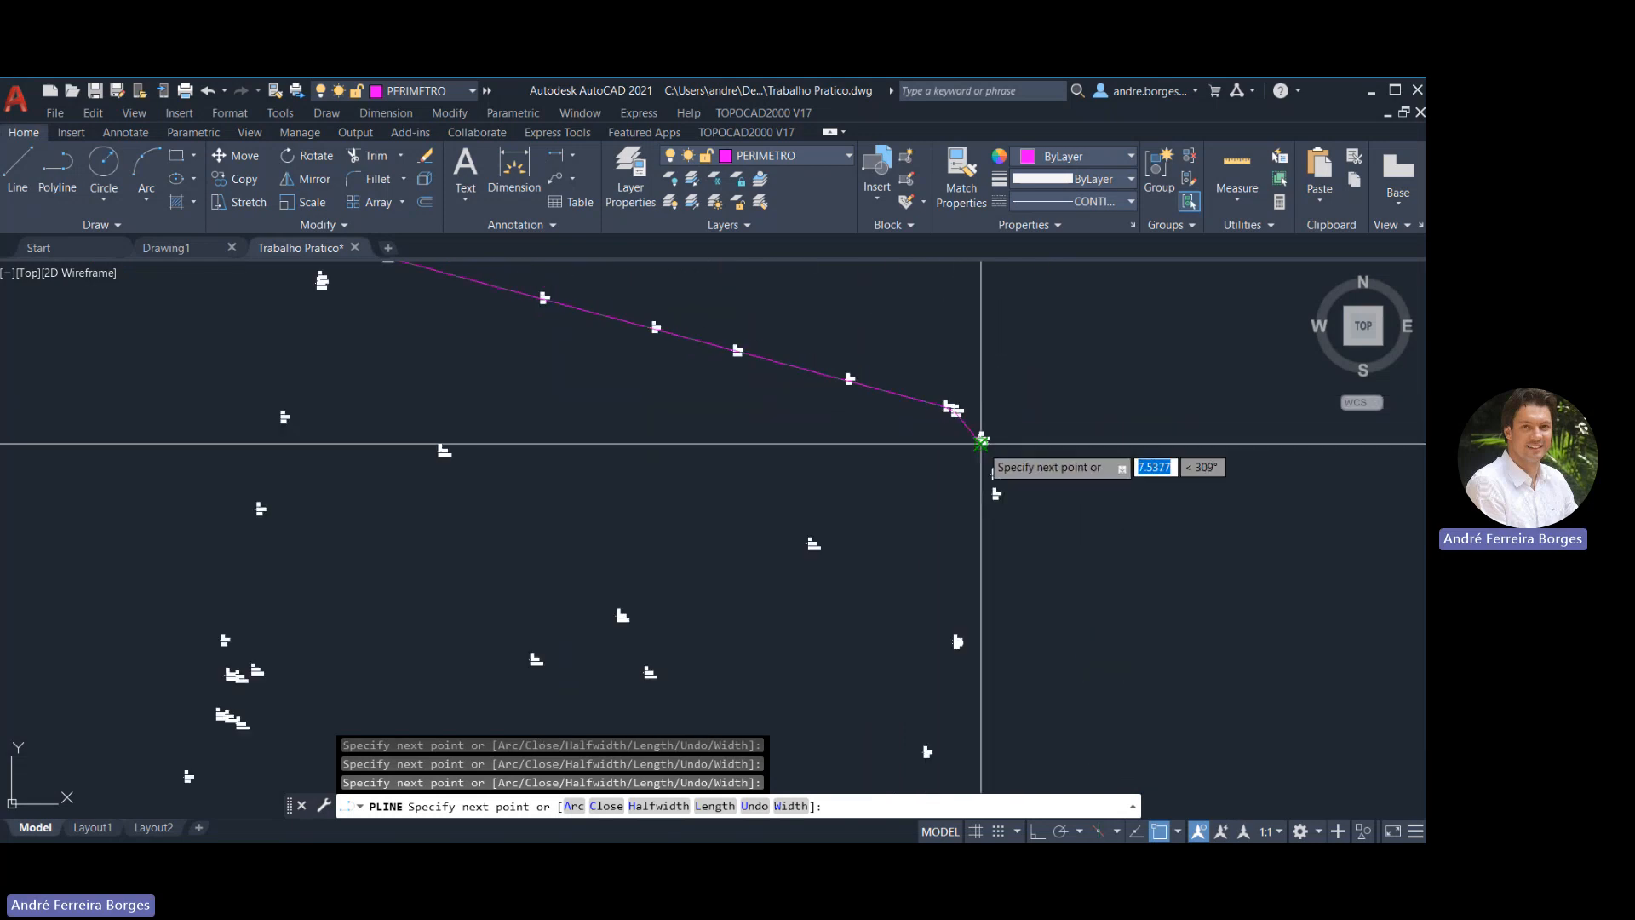
scroll(982, 444, "up", 5)
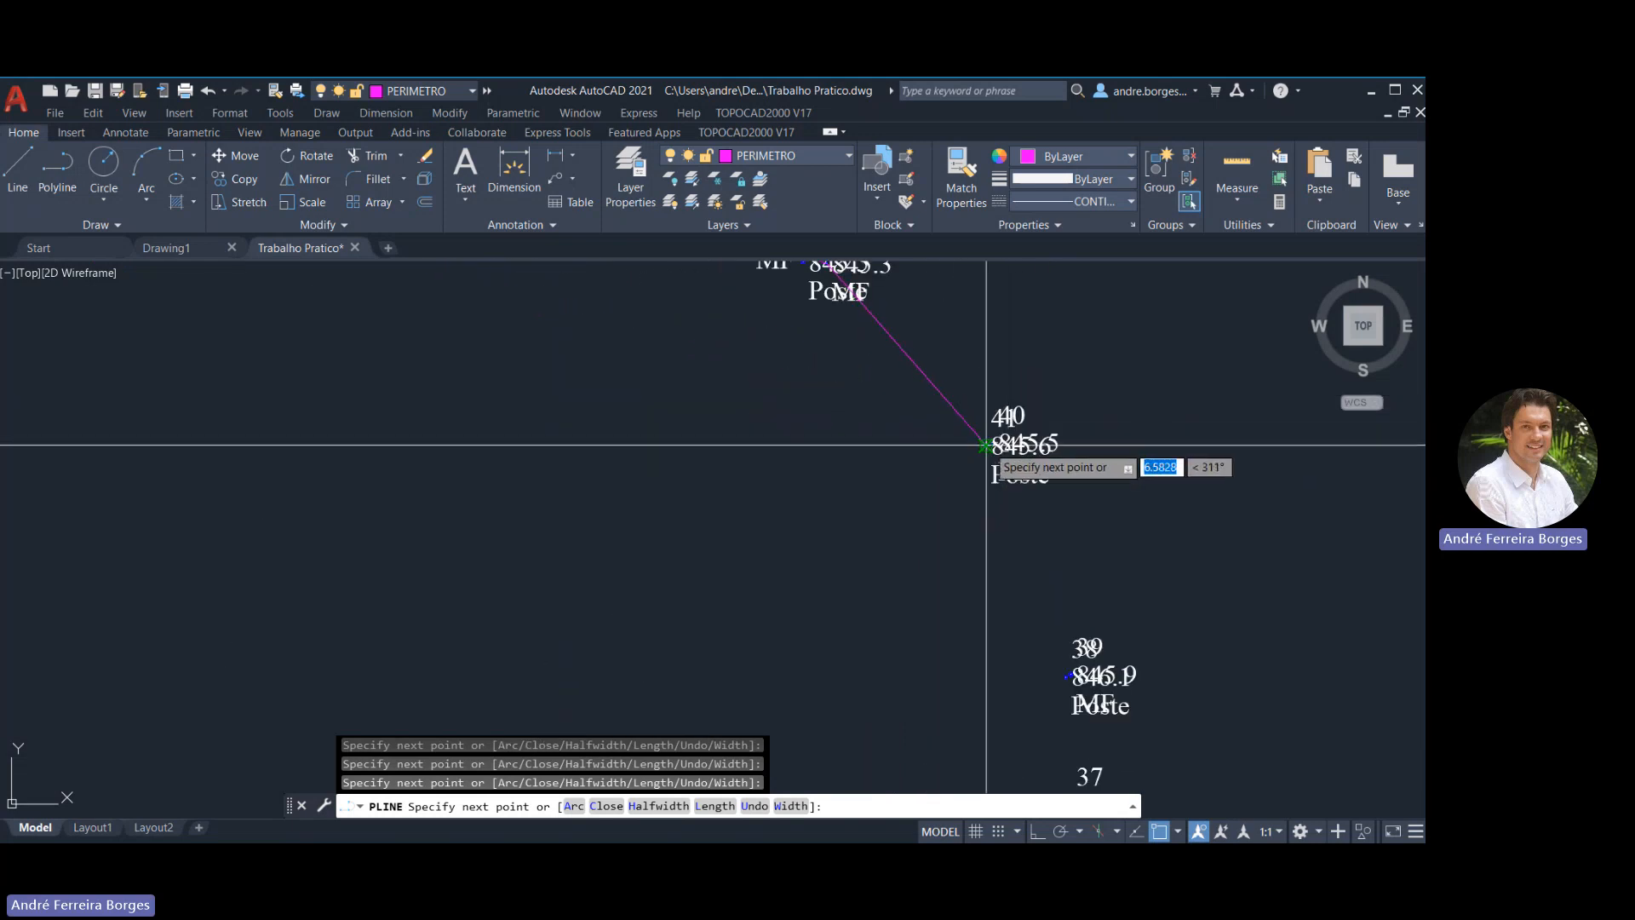
left_click(985, 445)
left_click(1067, 676)
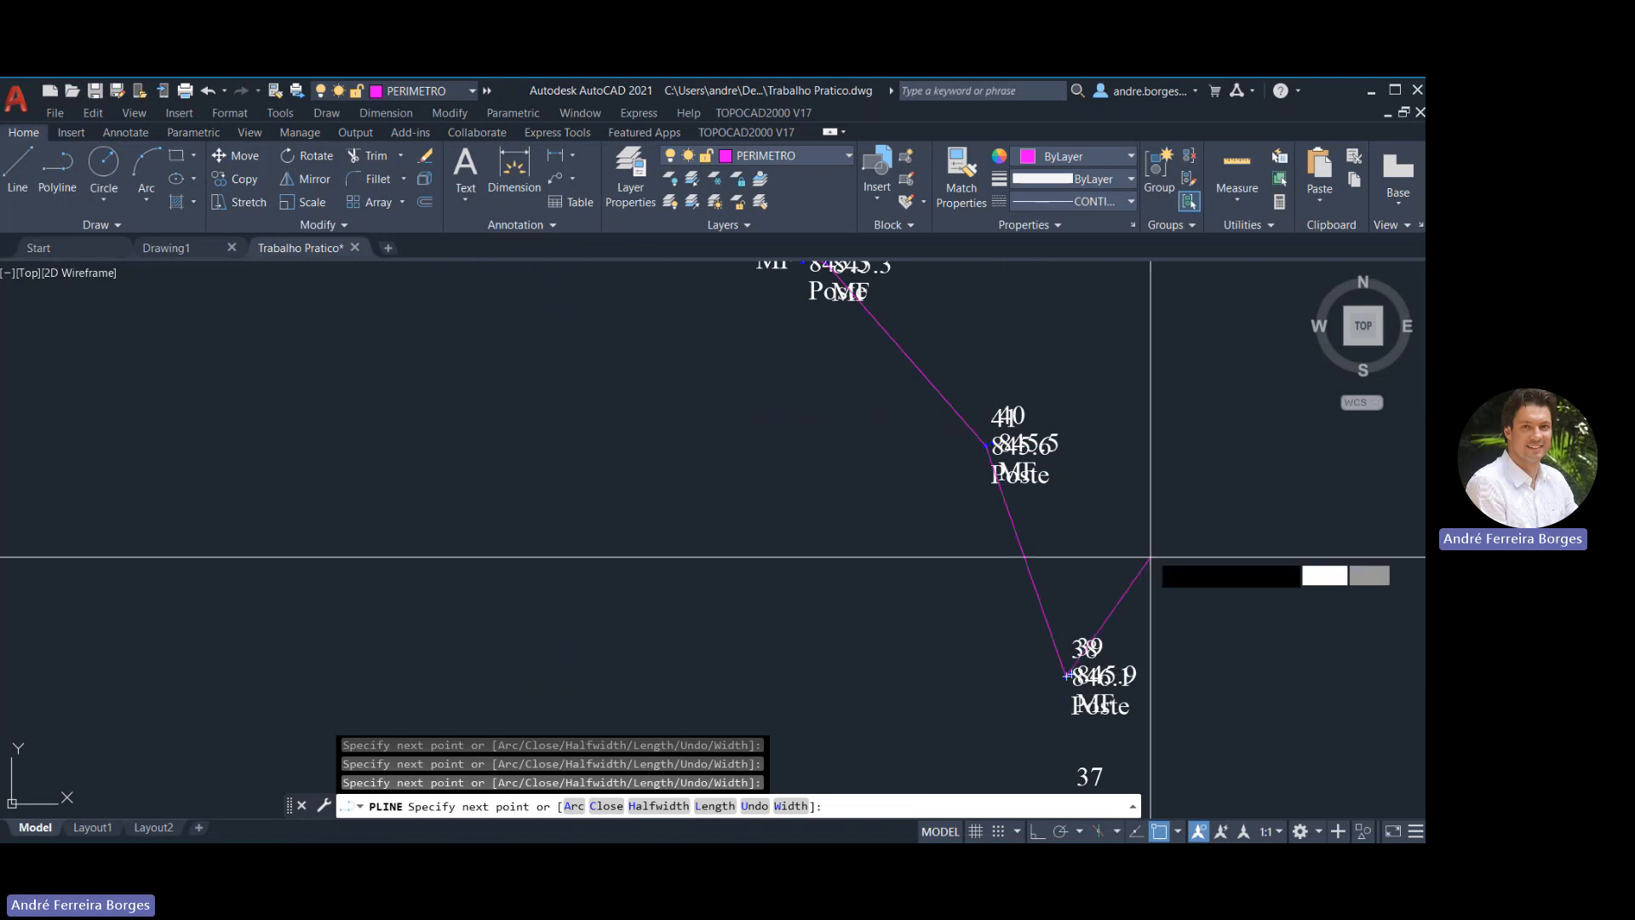
Carry the perimeter polyline down the east side to point 19 at the southeast corner
middle_click_drag(1151, 556, 1133, 254)
scroll(1121, 269, "down", 4)
scroll(1096, 487, "down", 3)
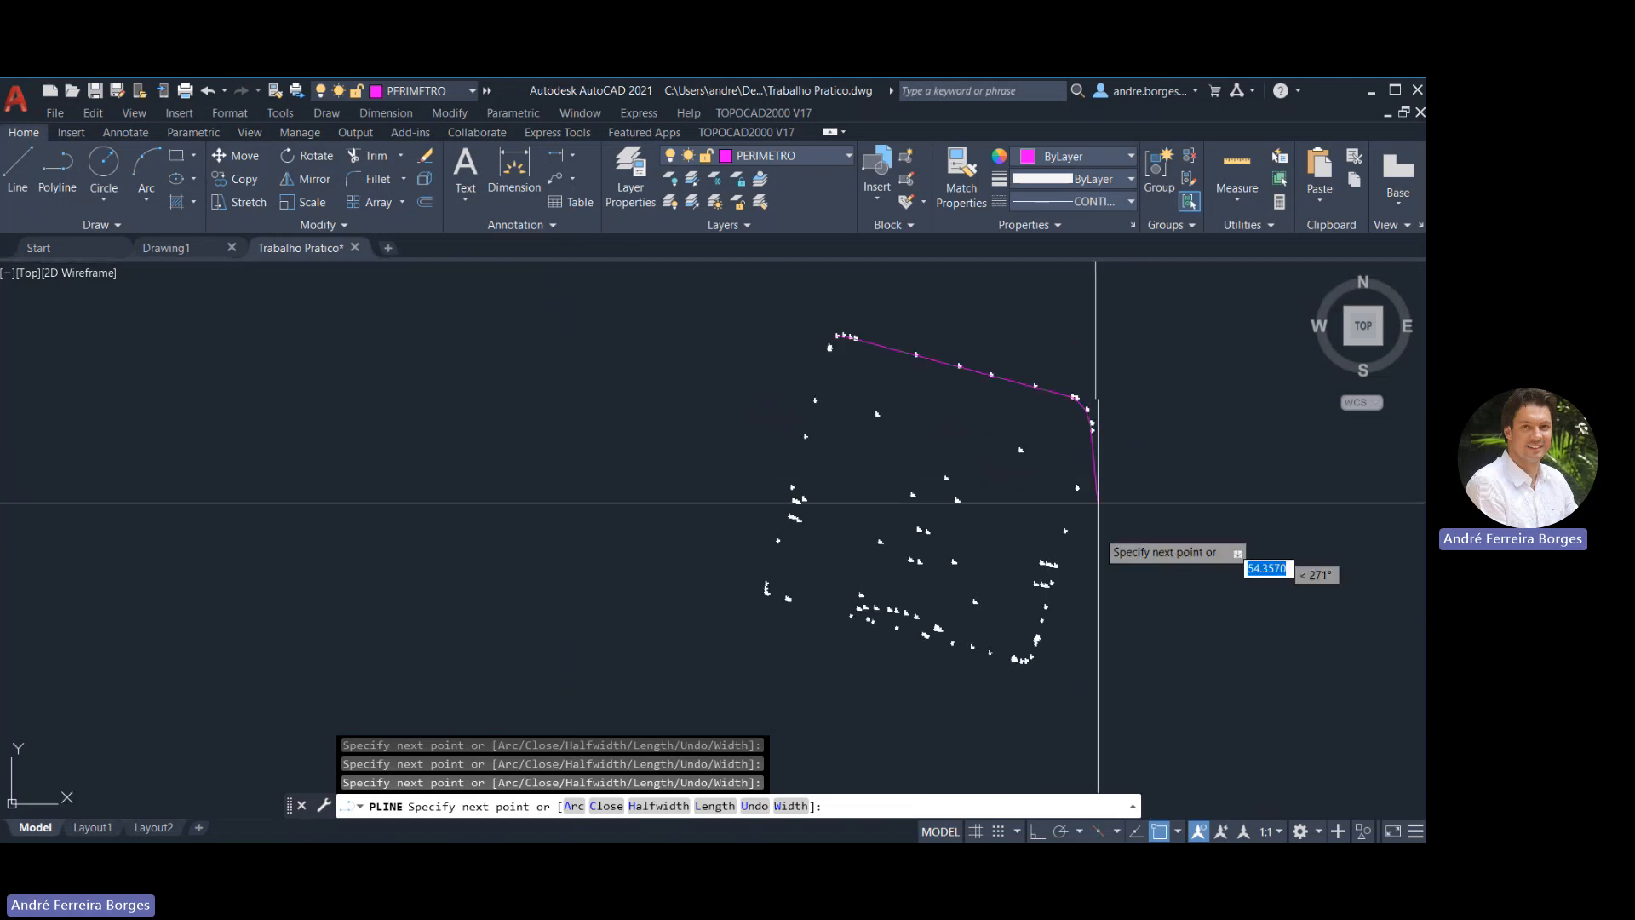
scroll(1043, 641, "up", 5)
middle_click_drag(1008, 682, 1073, 474)
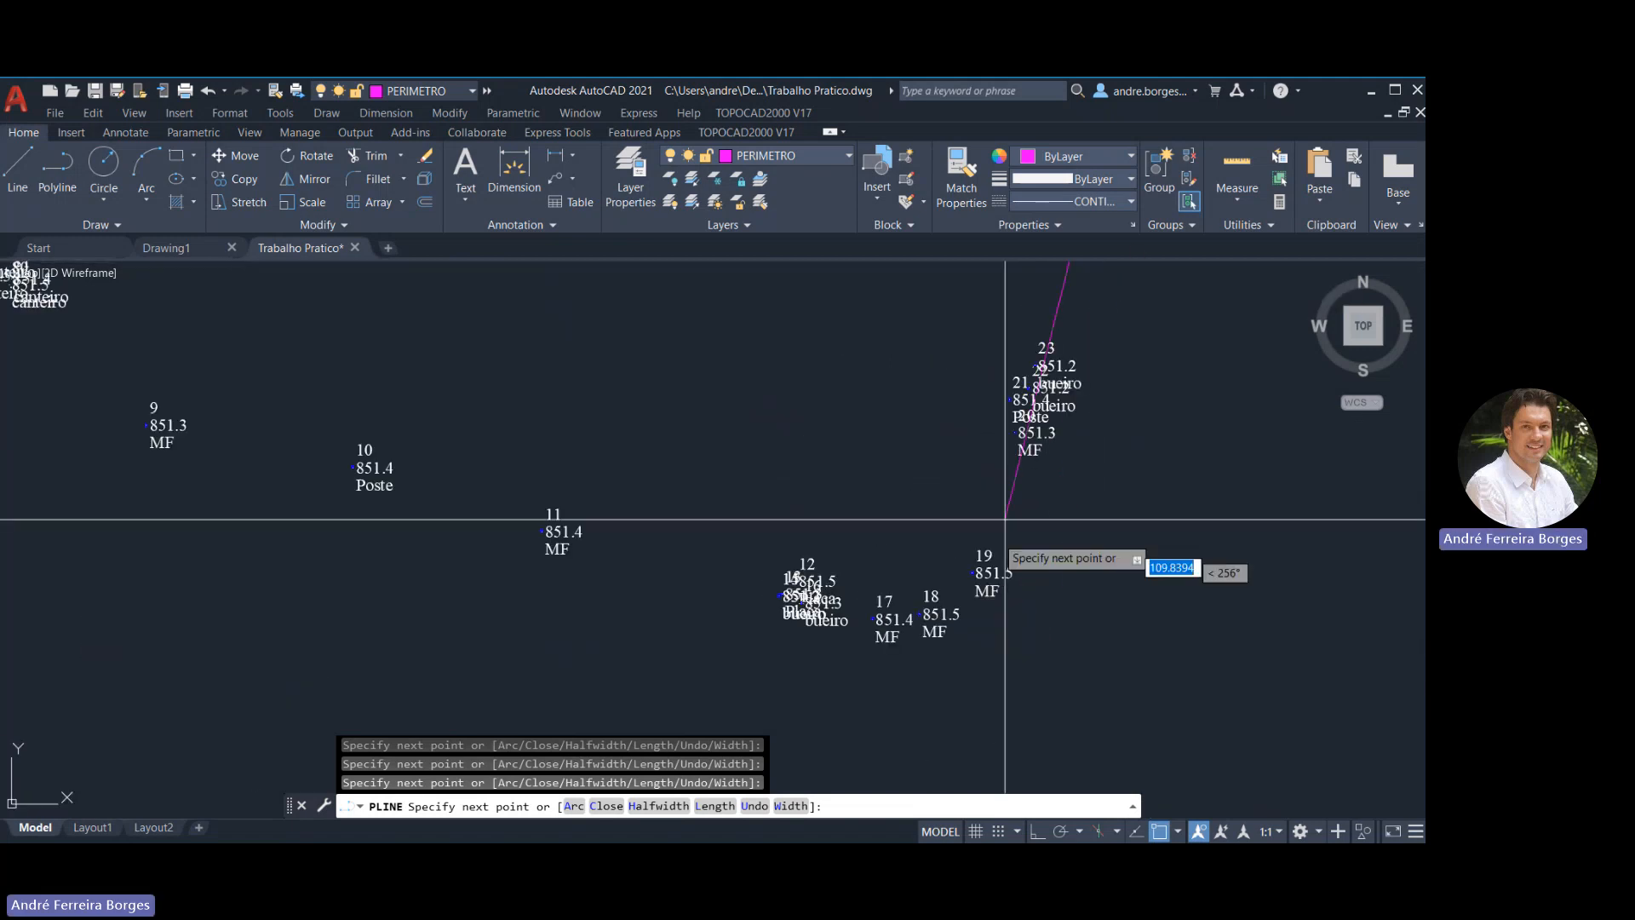
left_click(977, 563)
scroll(979, 558, "up", 6)
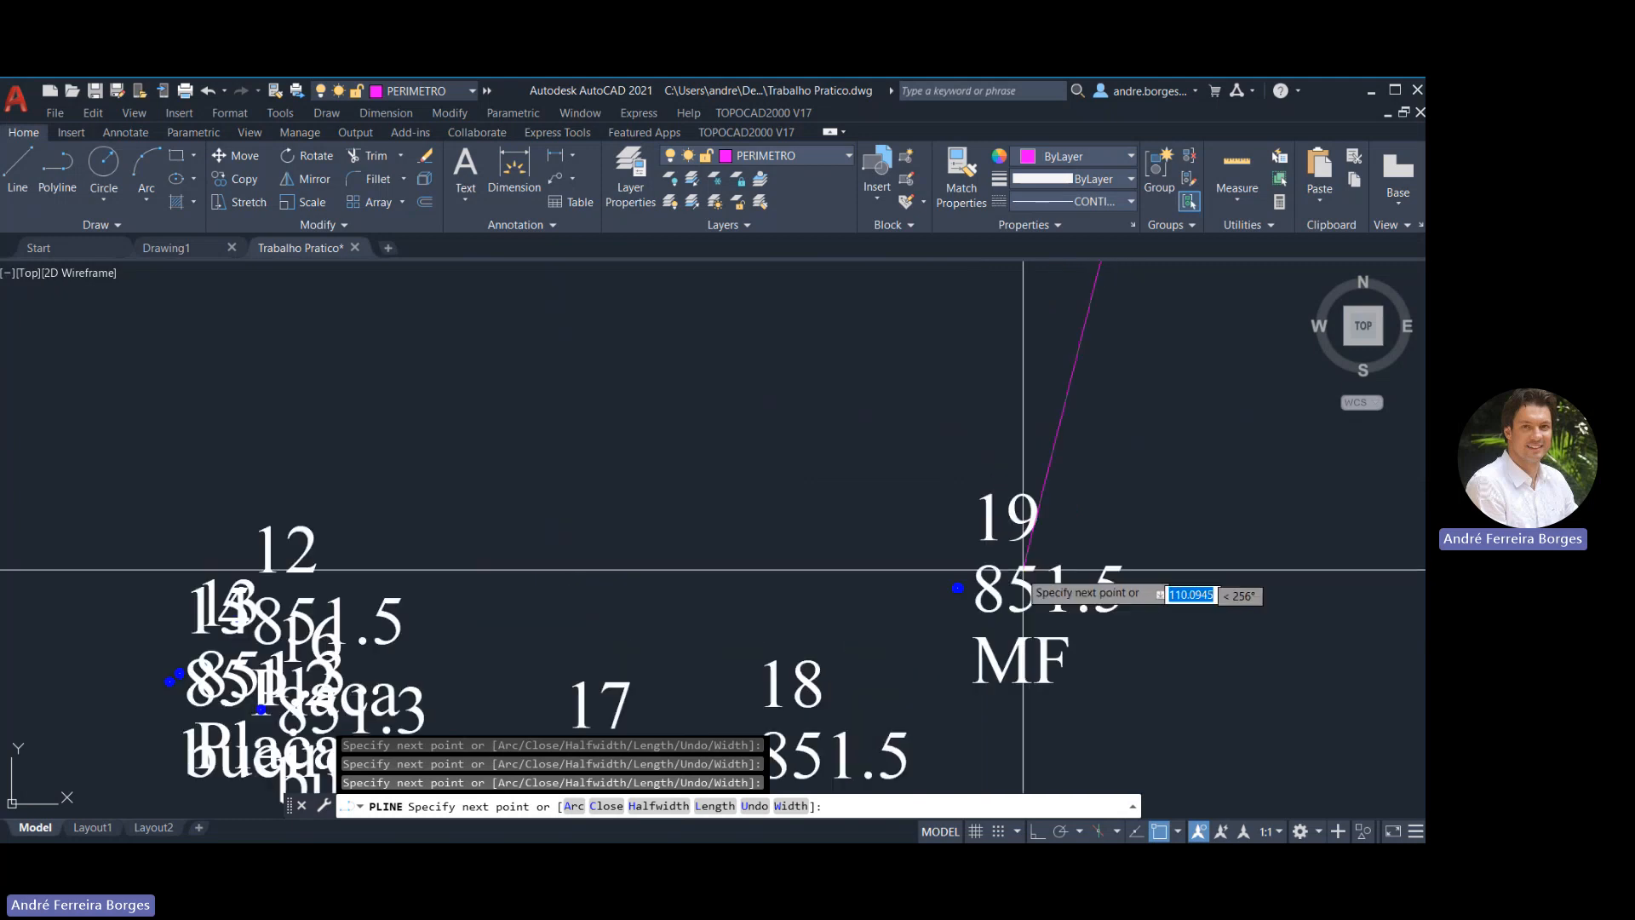
scroll(958, 587, "down", 6)
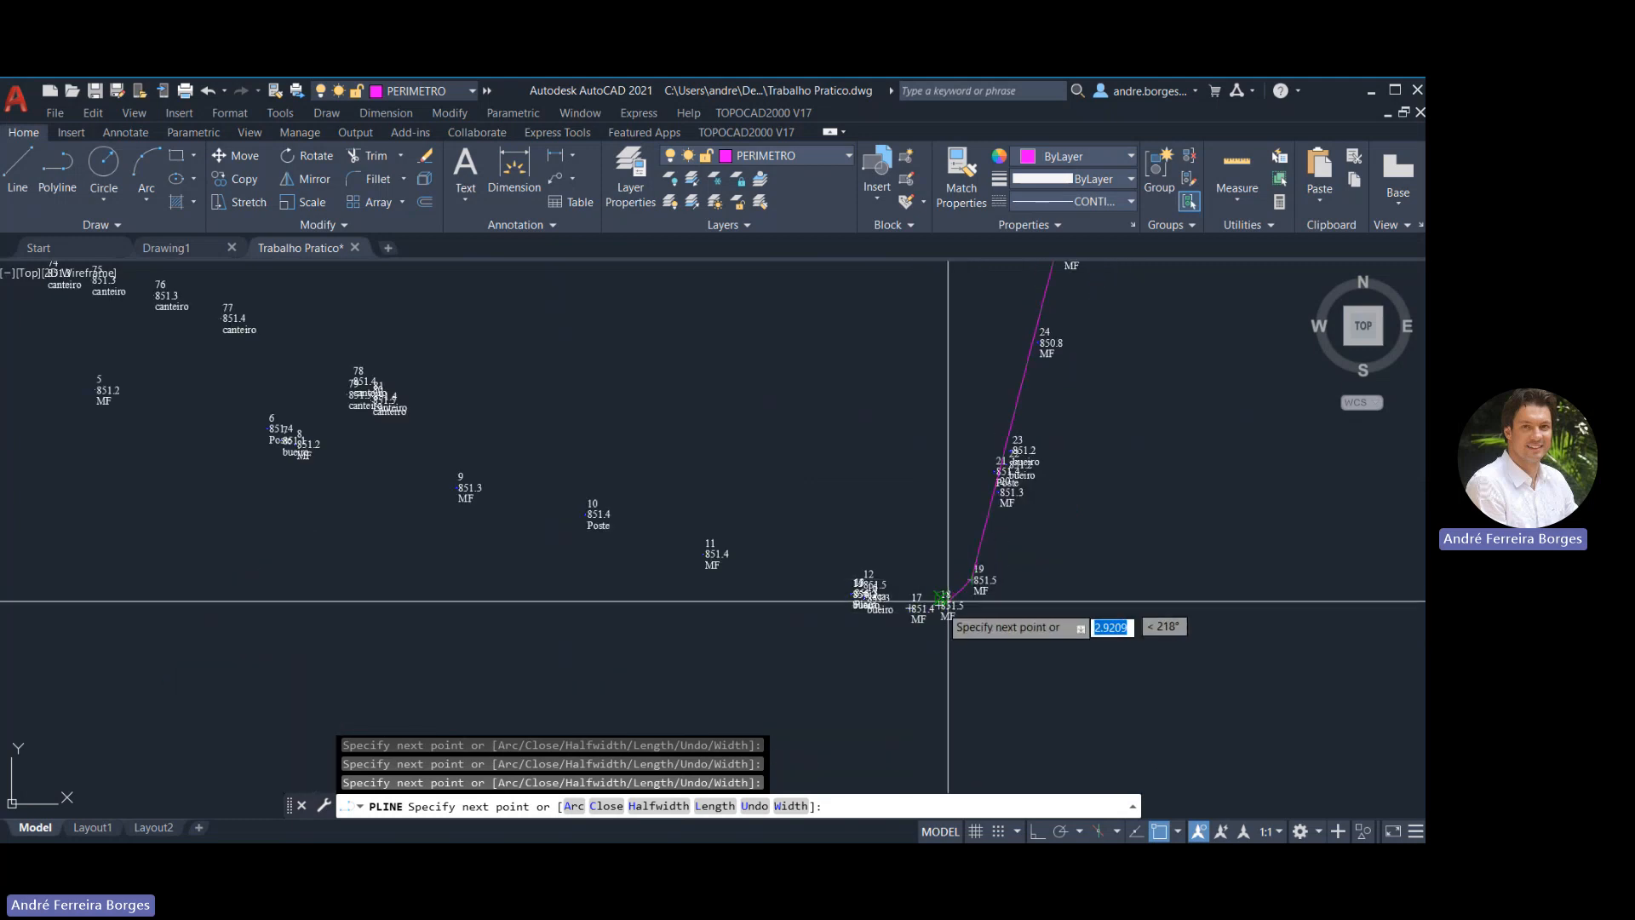
Round the southeast corner with vertices at points 18 and 17 and at the point cluster beside point 12
scroll(939, 604, "up", 4)
left_click(940, 610)
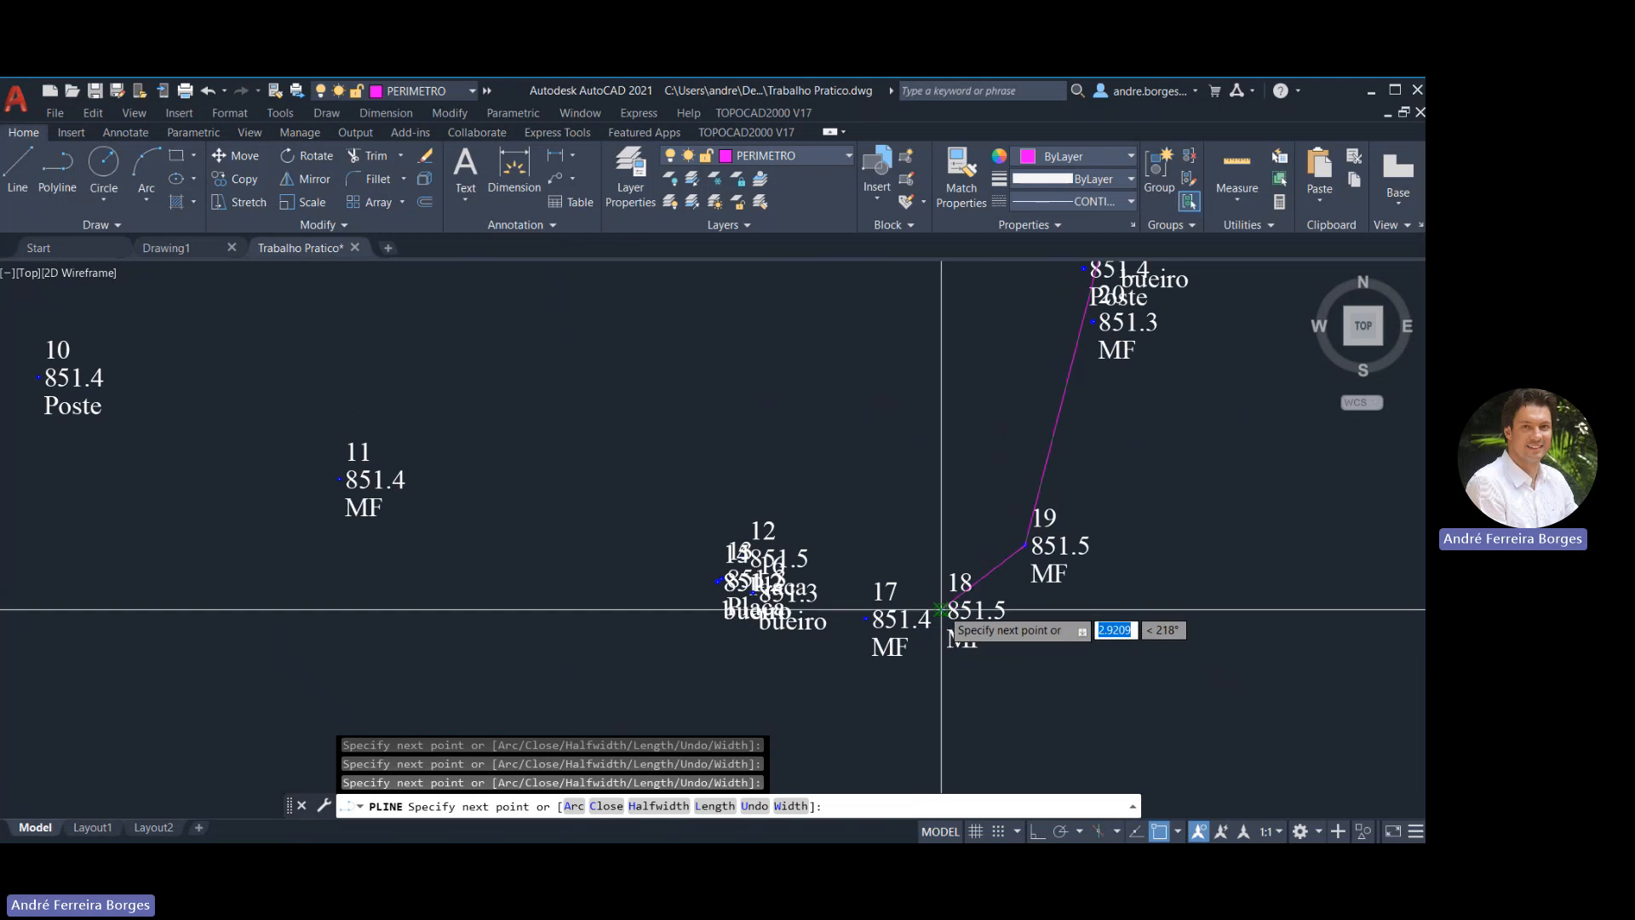
left_click(867, 618)
left_click(720, 581)
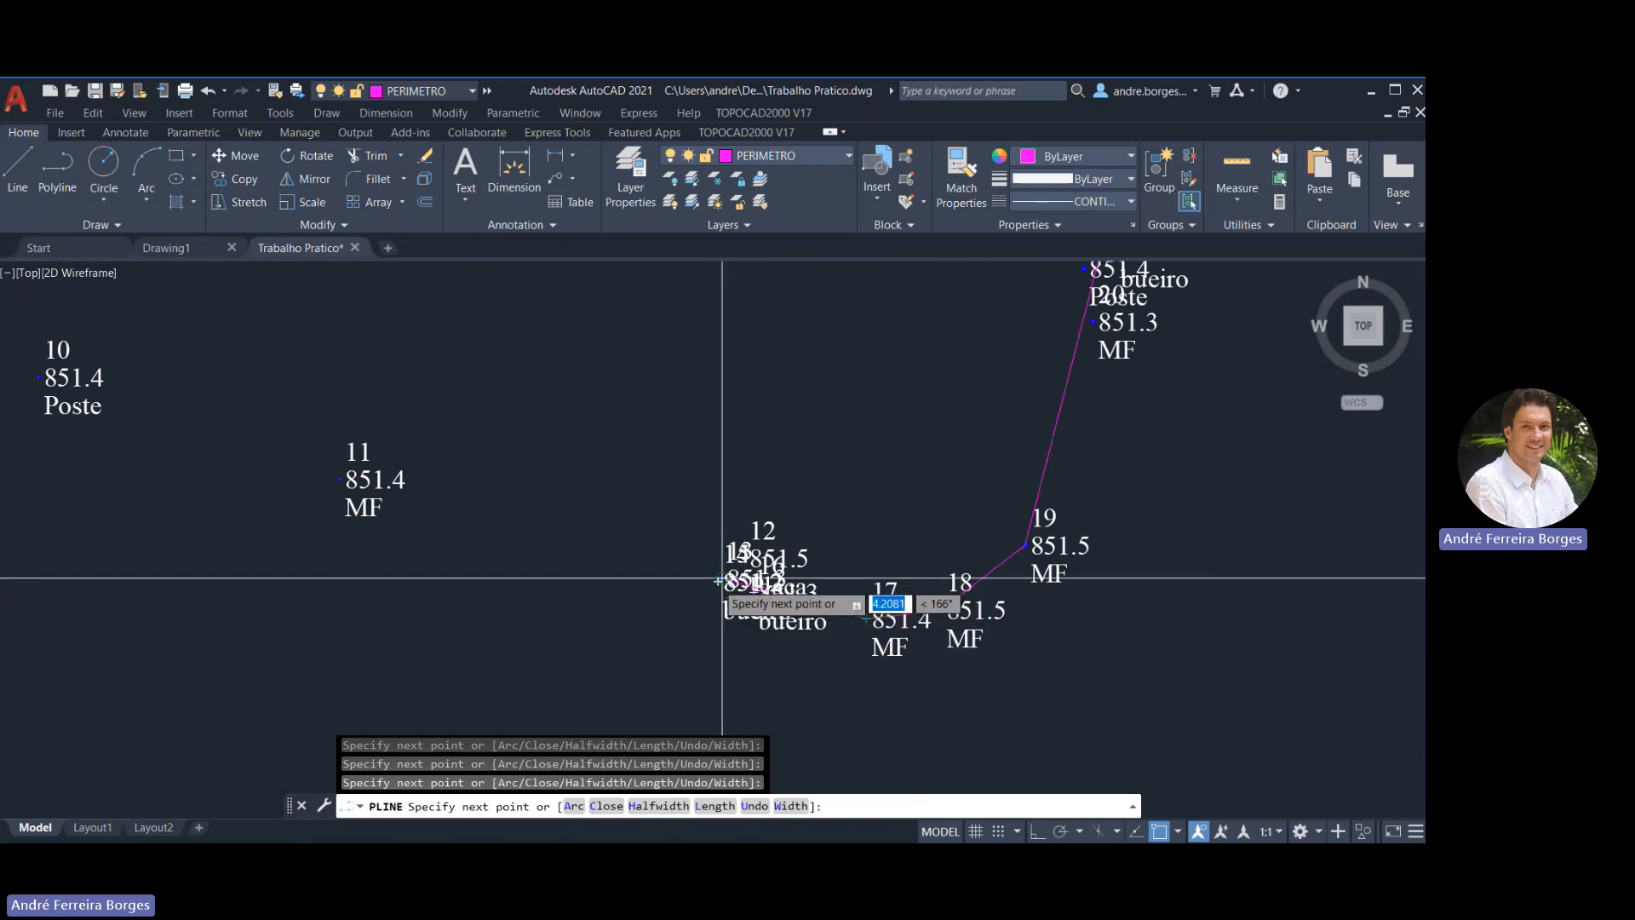
Extend the perimeter polyline along the south side to point 69 near the southwest corner
scroll(716, 571, "down", 6)
middle_click_drag(472, 492, 939, 530)
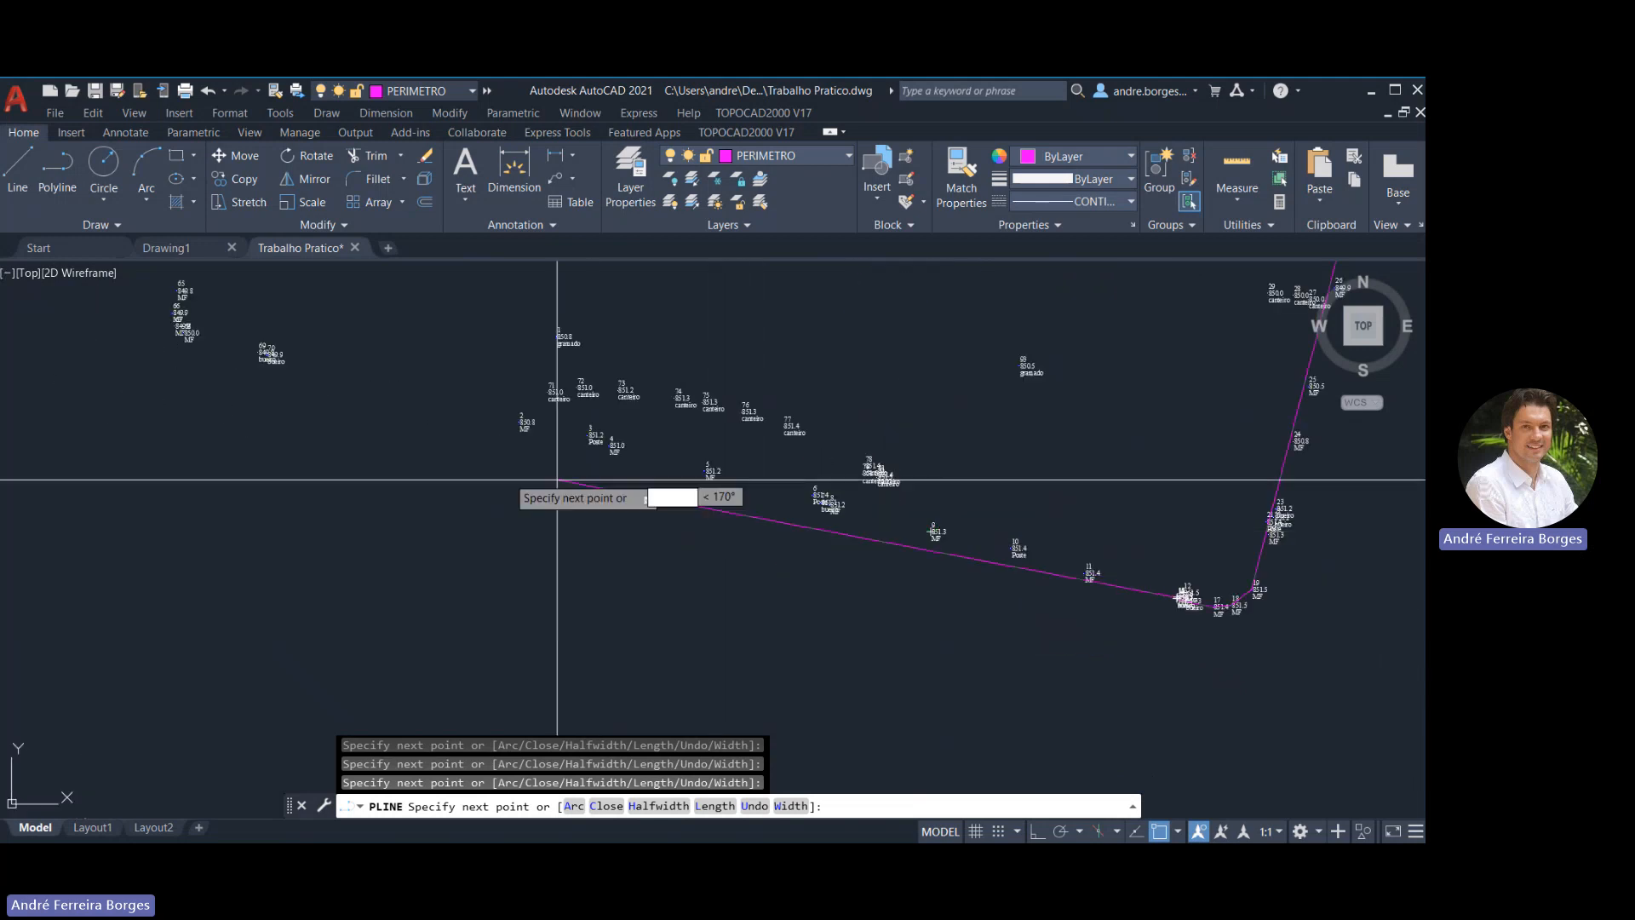
middle_click_drag(417, 456, 945, 529)
scroll(767, 451, "up", 6)
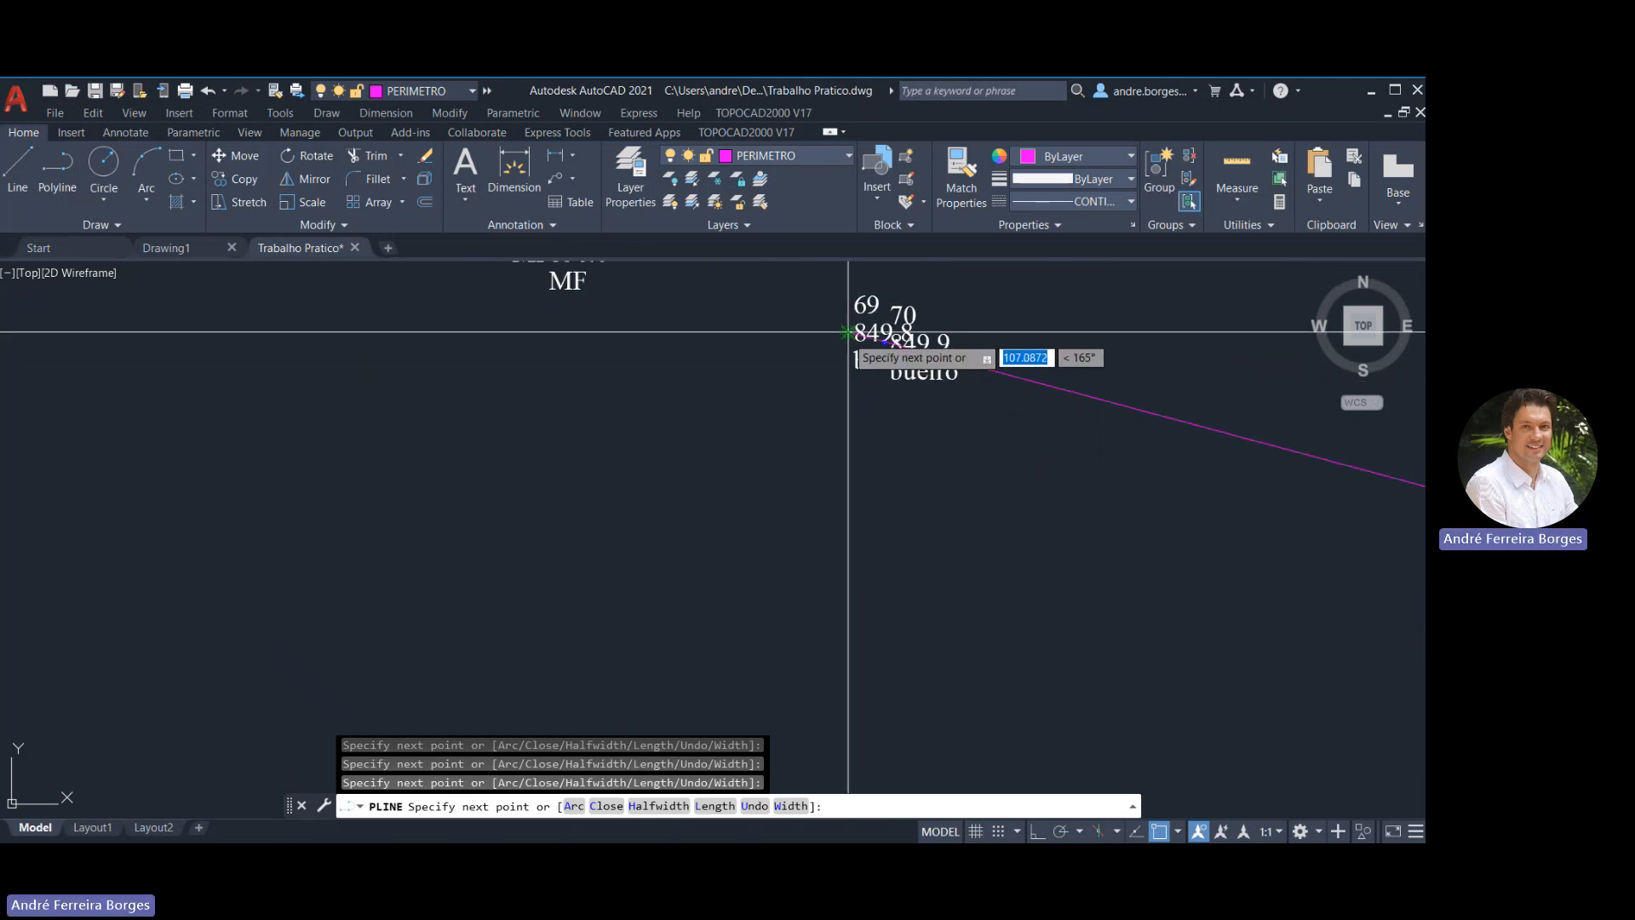
middle_click_drag(822, 369, 1040, 493)
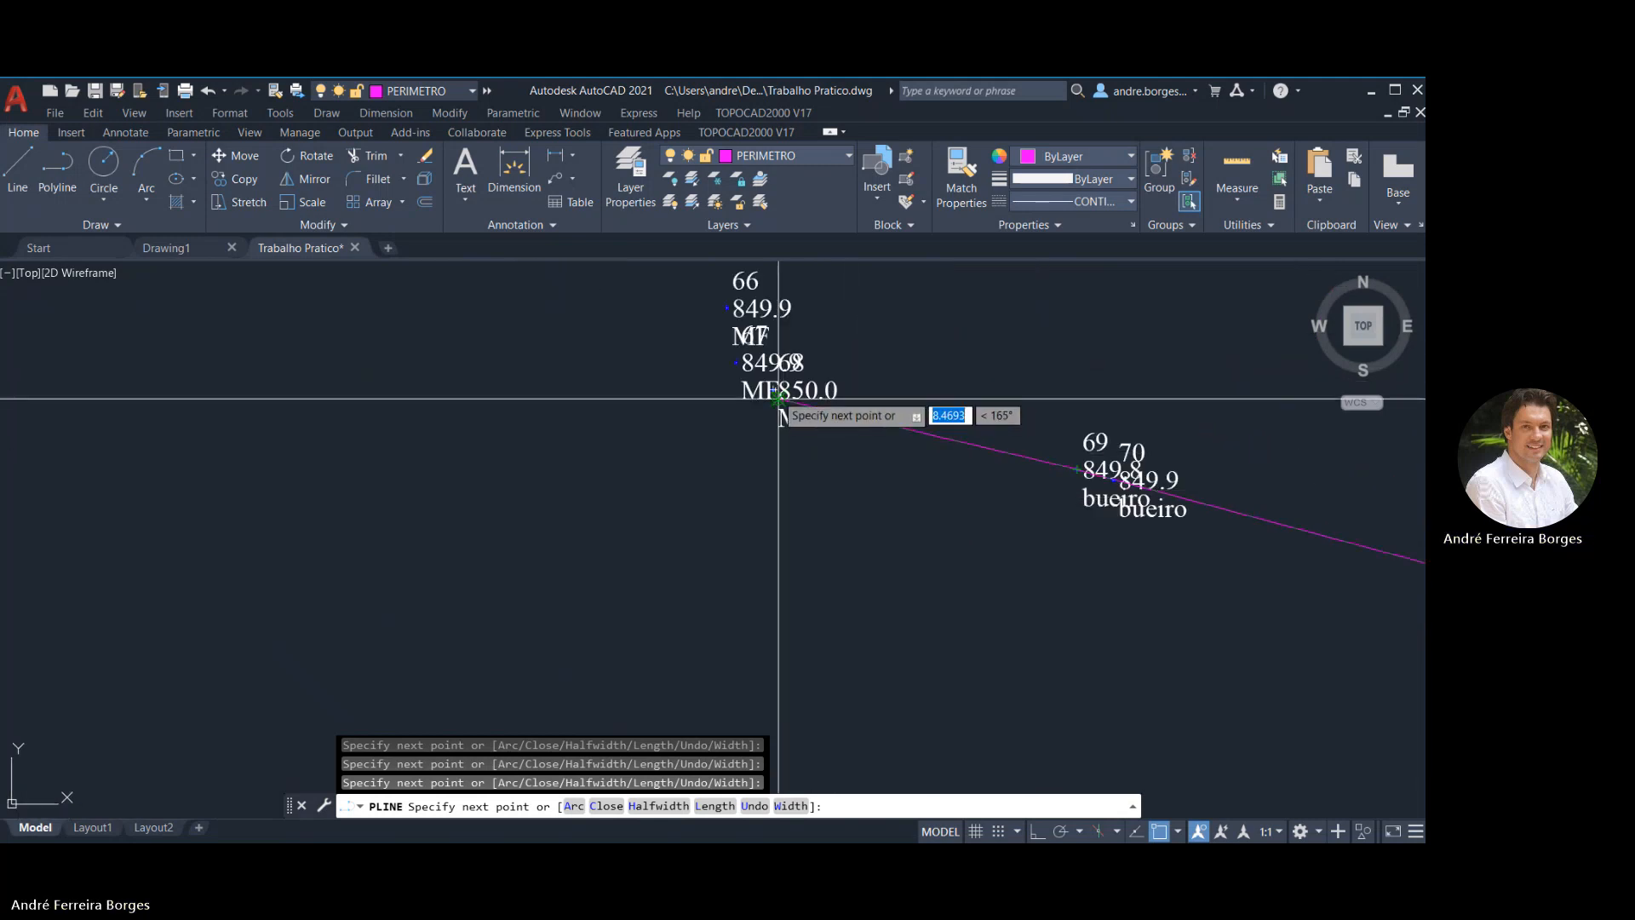
Trace the southwest corner through points 68, 67, 66 and 65 and continue up to point 64
middle_click_drag(736, 377, 891, 540)
left_click(891, 529)
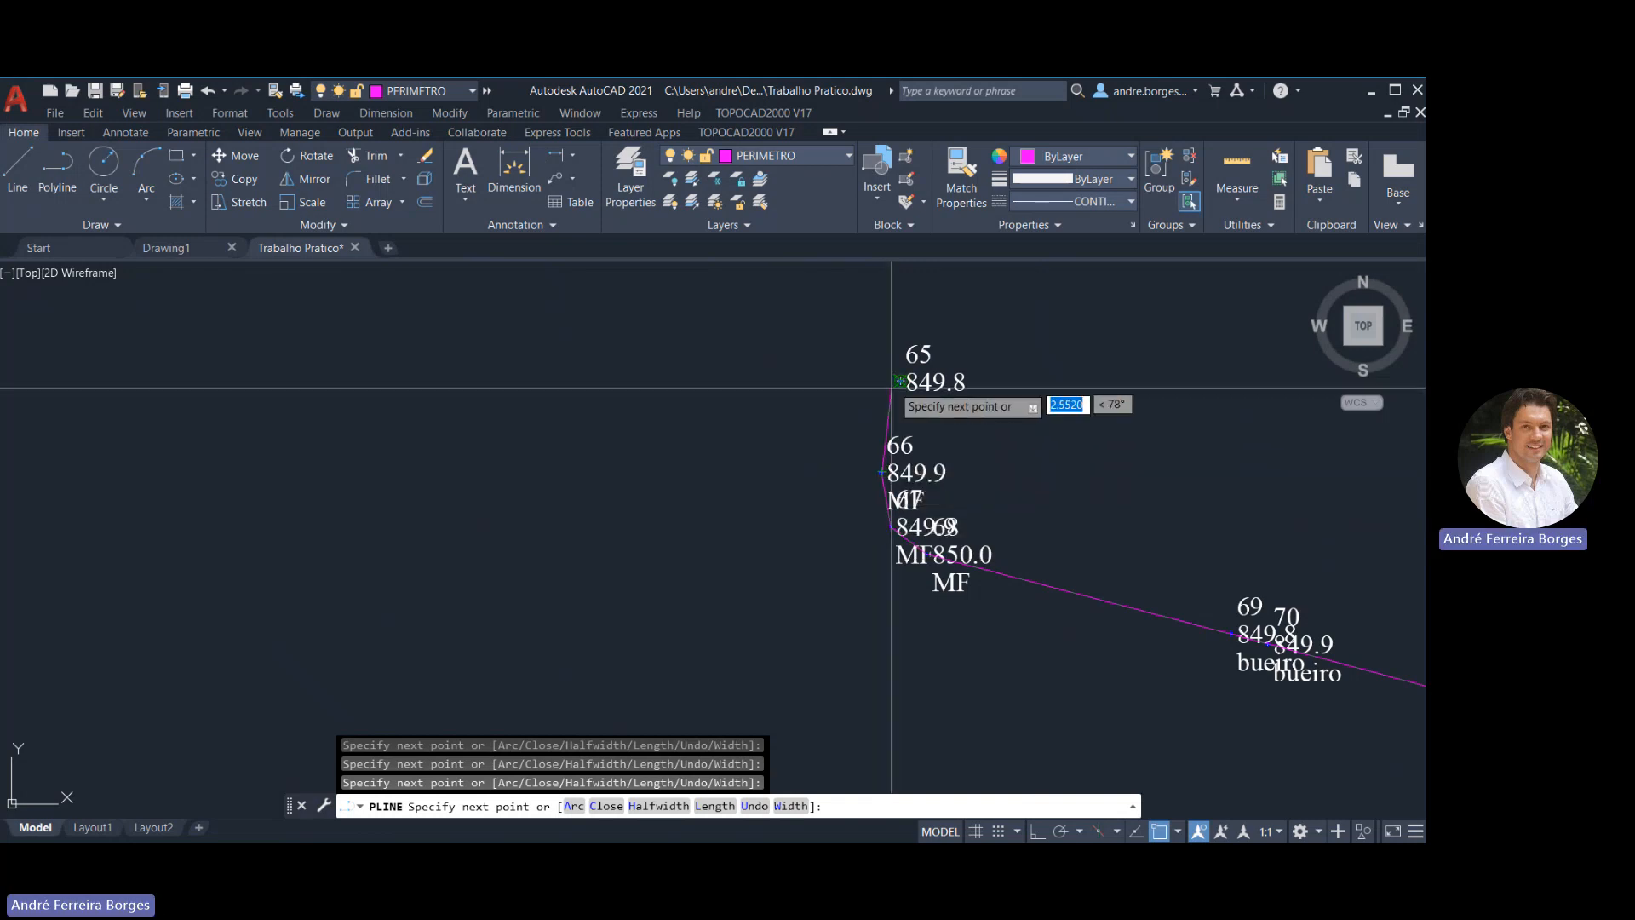
scroll(896, 380, "down", 8)
mouse_move(898, 380)
middle_mouse_down()
mouse_move(969, 352)
mouse_move(865, 475)
middle_mouse_up()
scroll(865, 475, "up", 8)
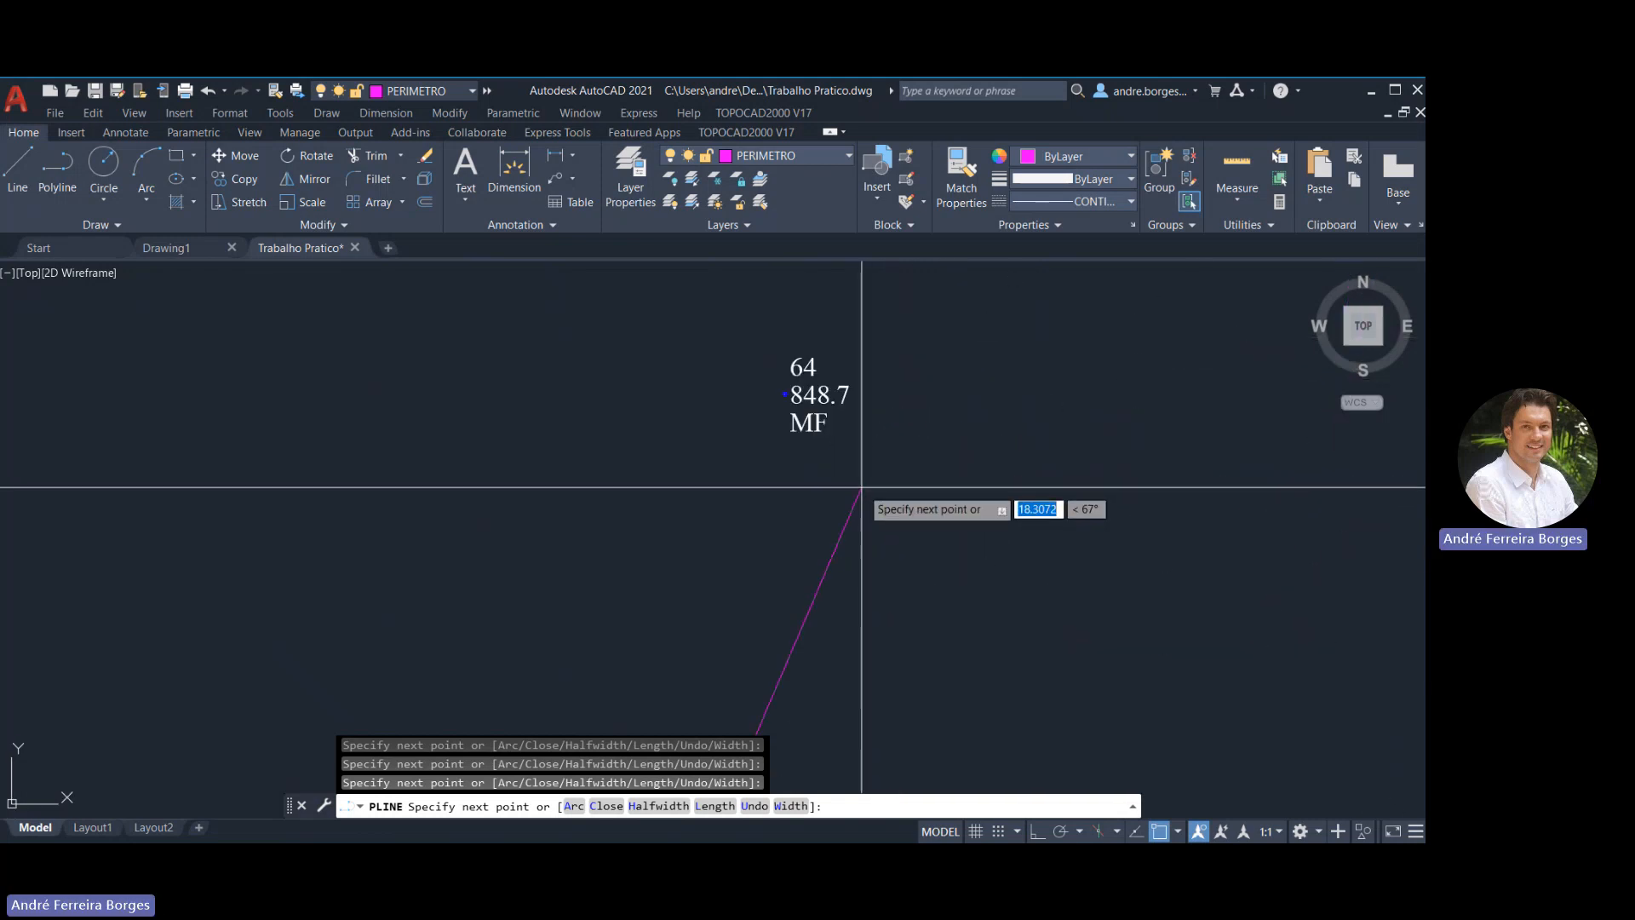
scroll(785, 394, "down", 6)
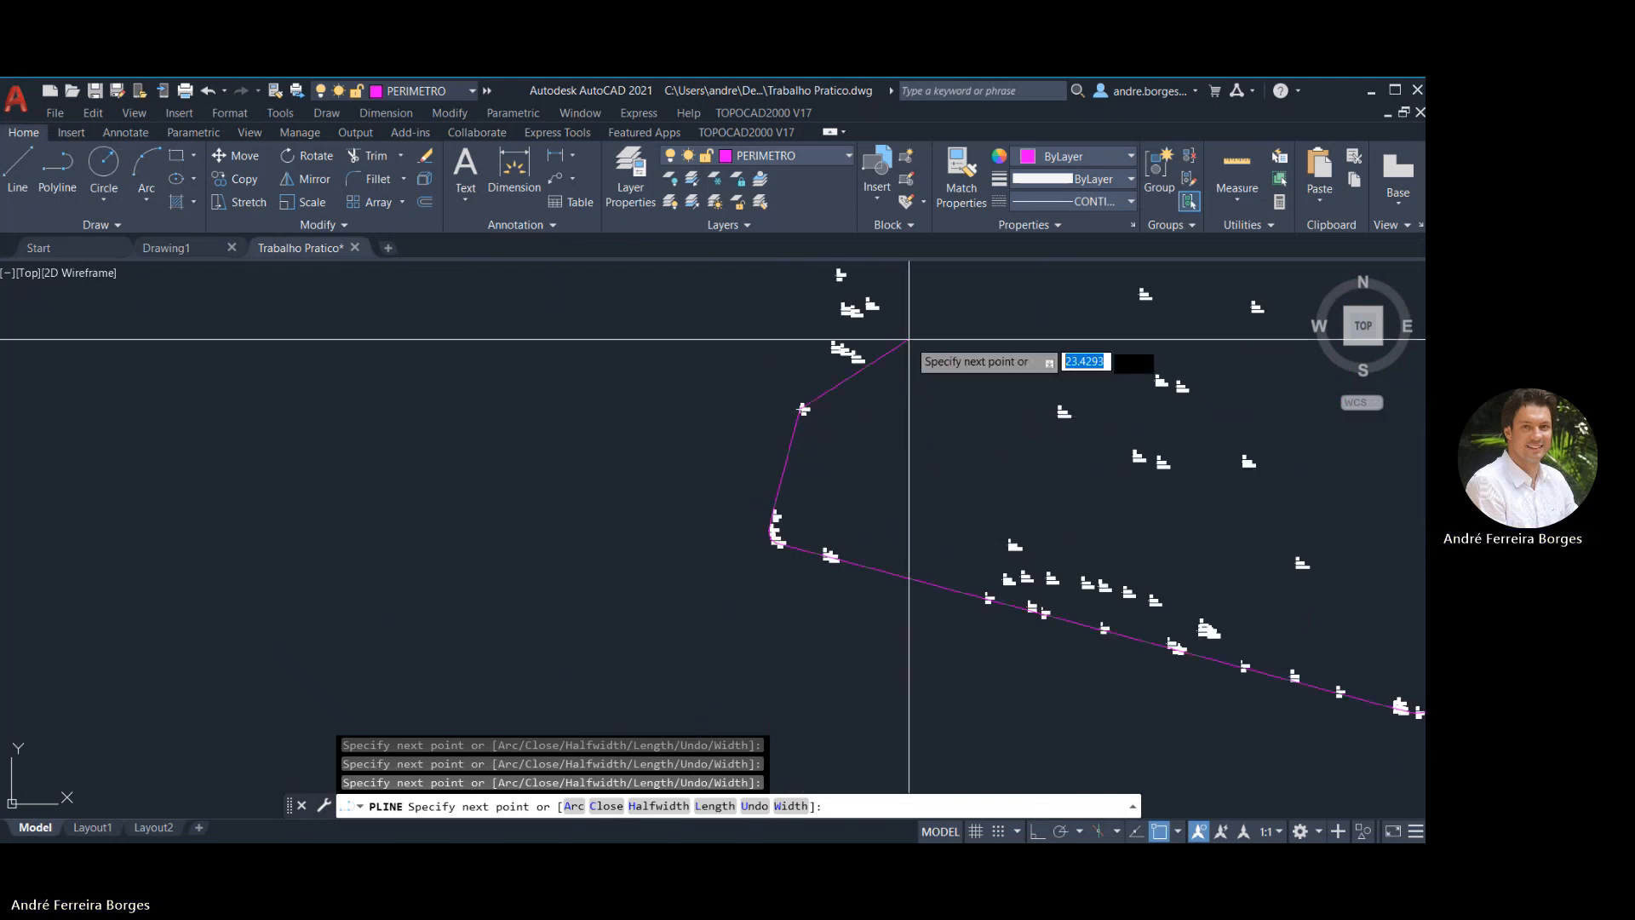
Try to run the west side directly from point 64 to point 52, and undo that segment
scroll(810, 438, "up", 7)
scroll(805, 424, "up", 4)
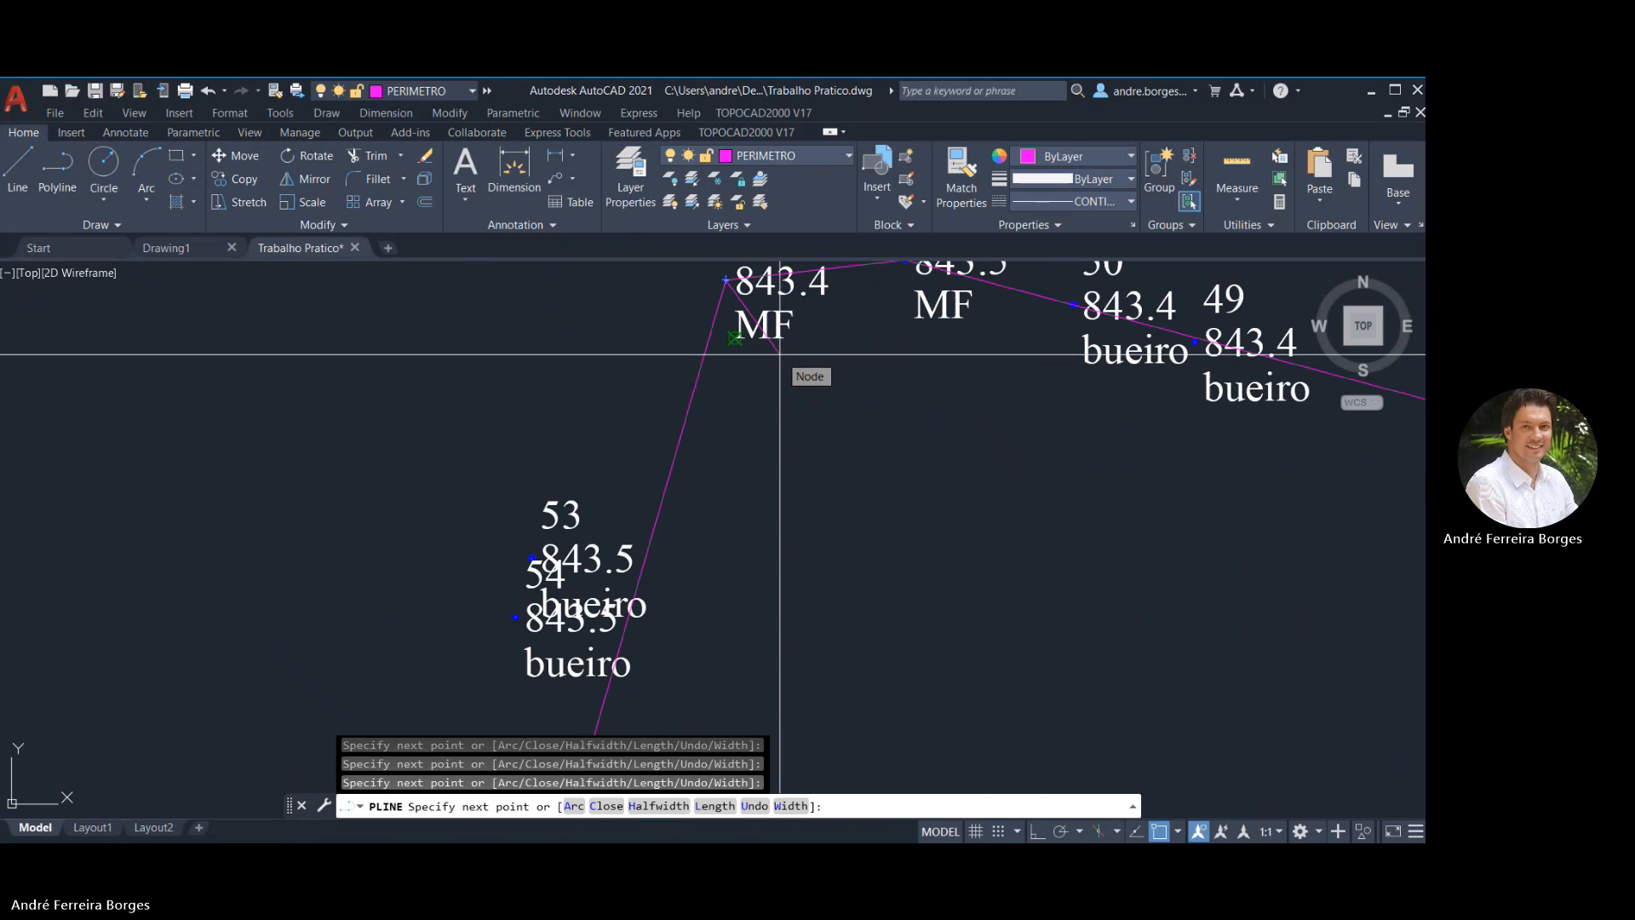
scroll(780, 353, "down", 8)
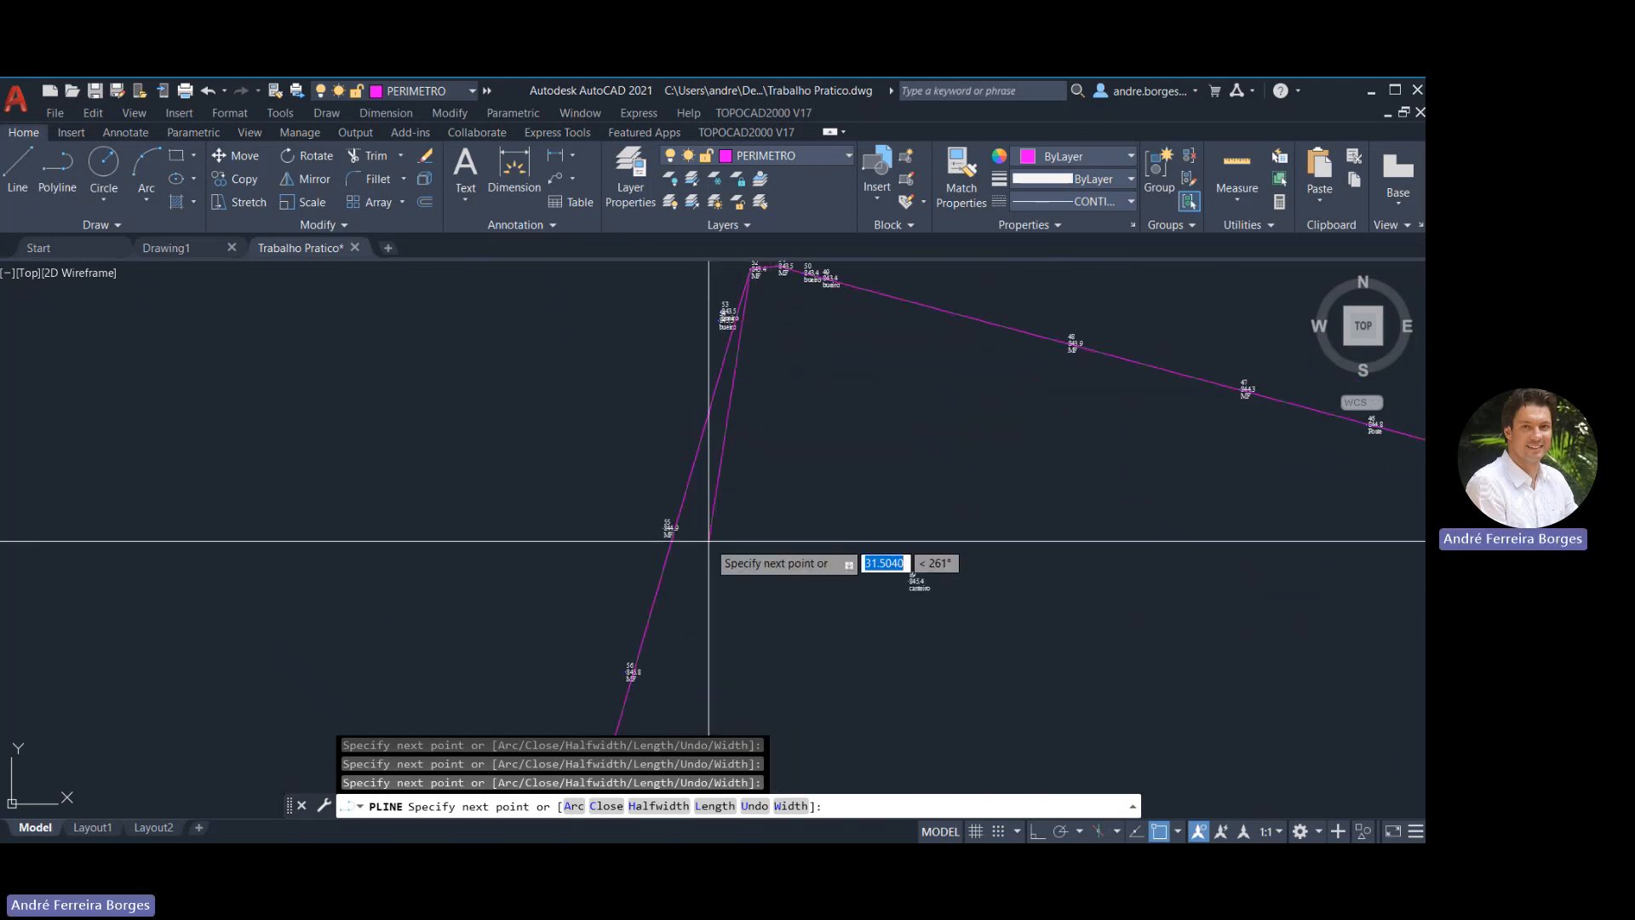
key("ctrl+z")
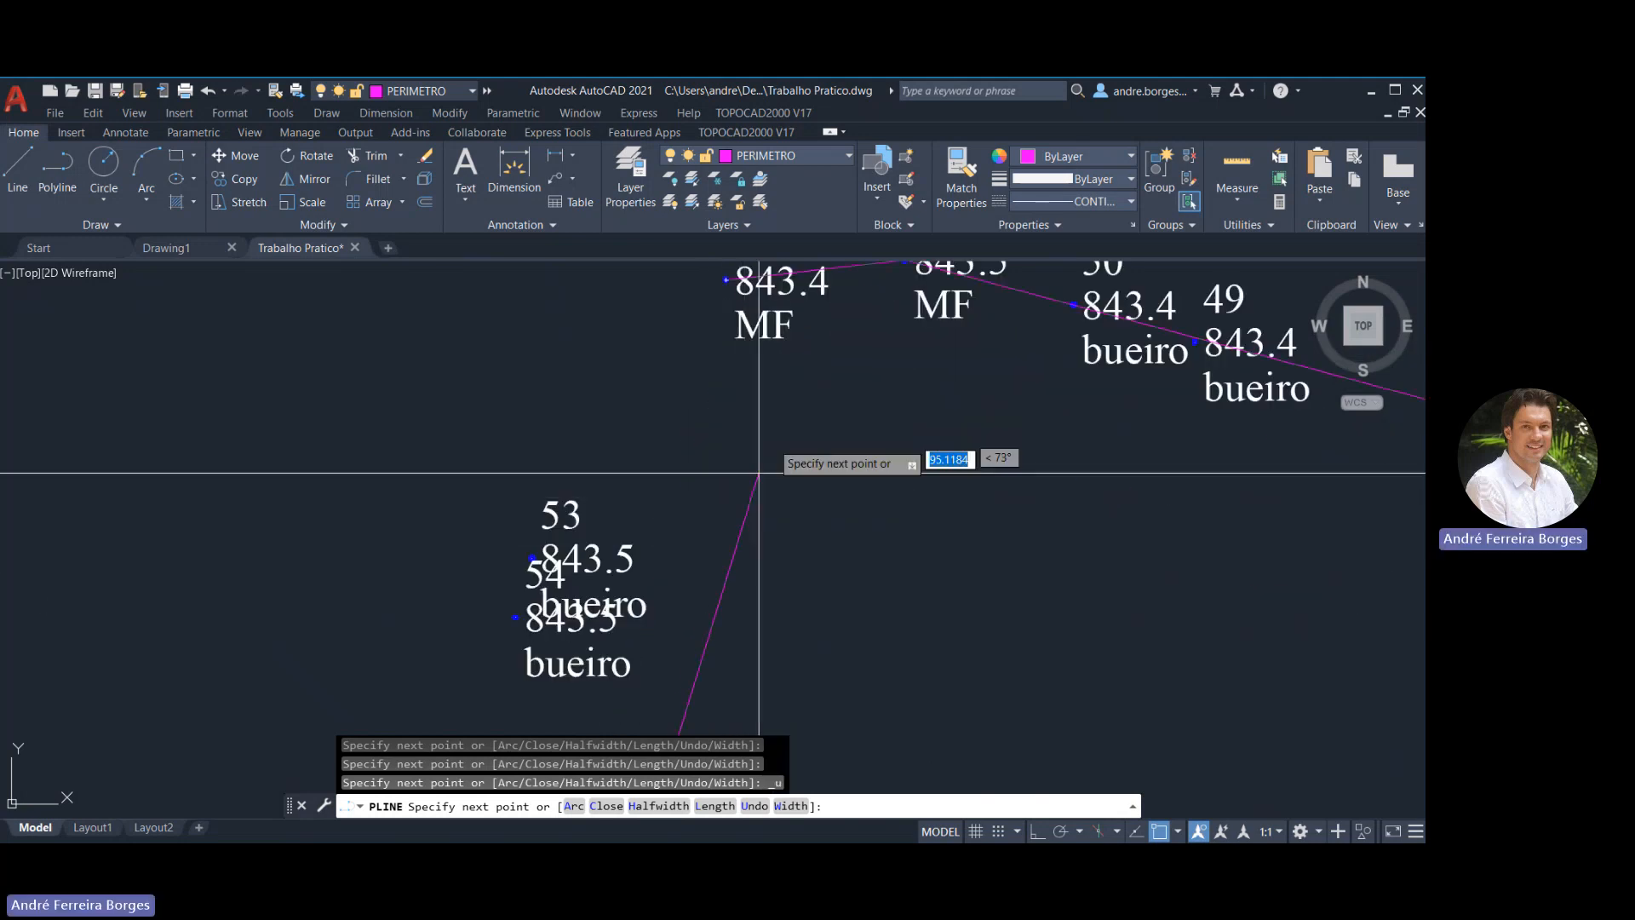
Run the perimeter polyline up the west side to point 52 at the northwest corner and end it
scroll(771, 460, "down", 12)
scroll(763, 509, "up", 8)
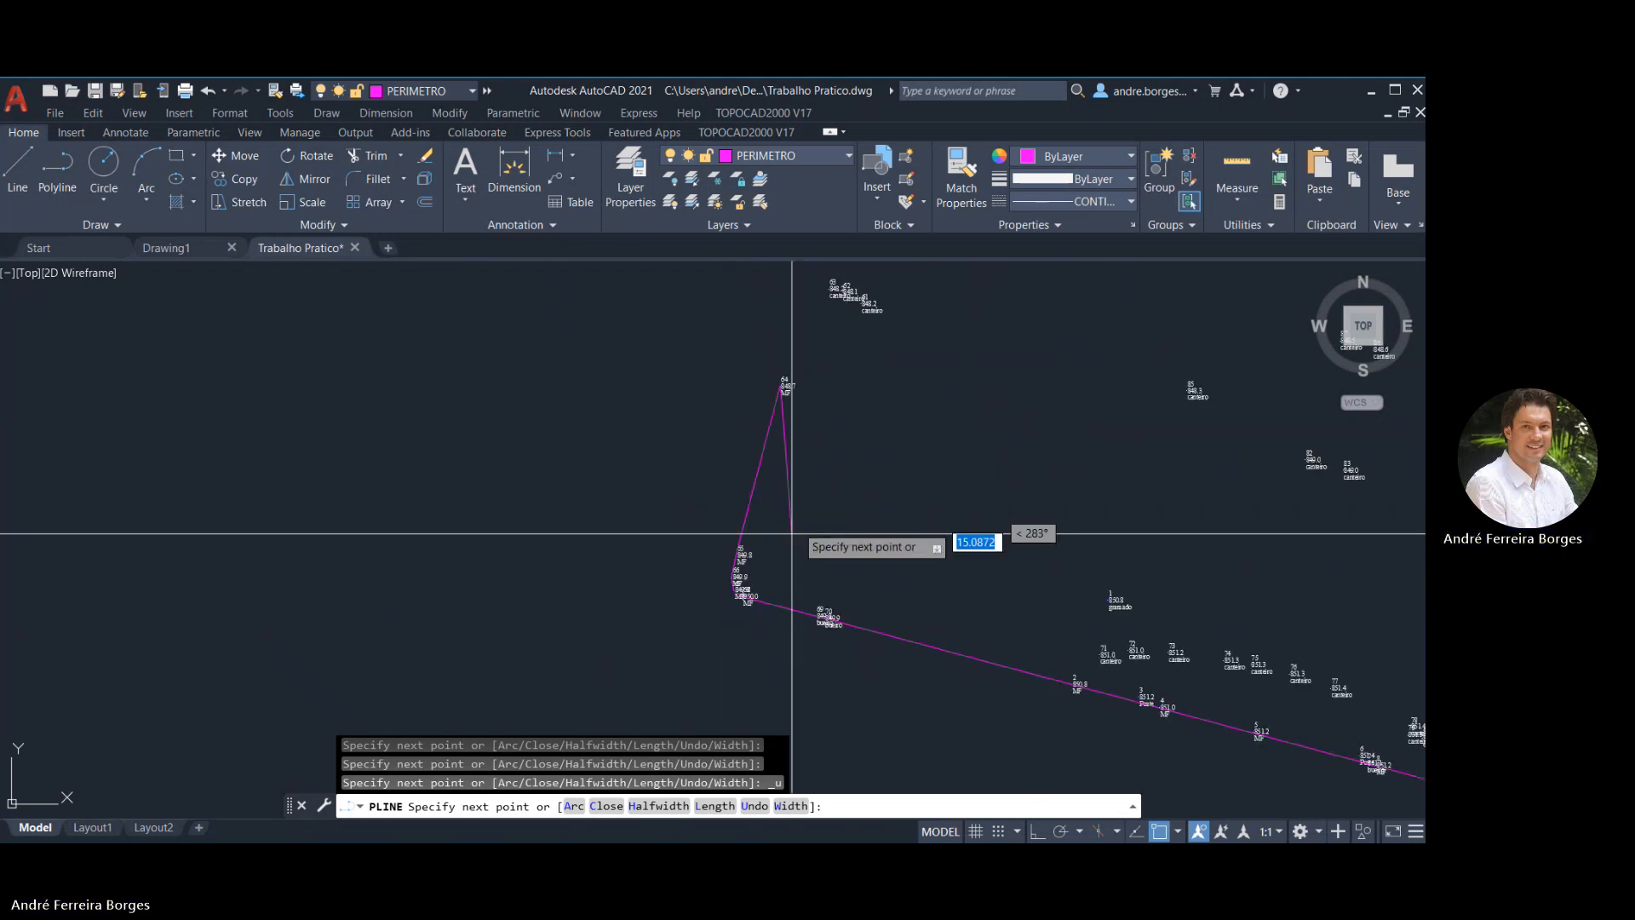
mouse_move(810, 369)
middle_mouse_down()
mouse_move(763, 535)
mouse_move(796, 336)
mouse_move(703, 704)
middle_mouse_up()
scroll(782, 350, "down", 2)
scroll(825, 301, "down", 5)
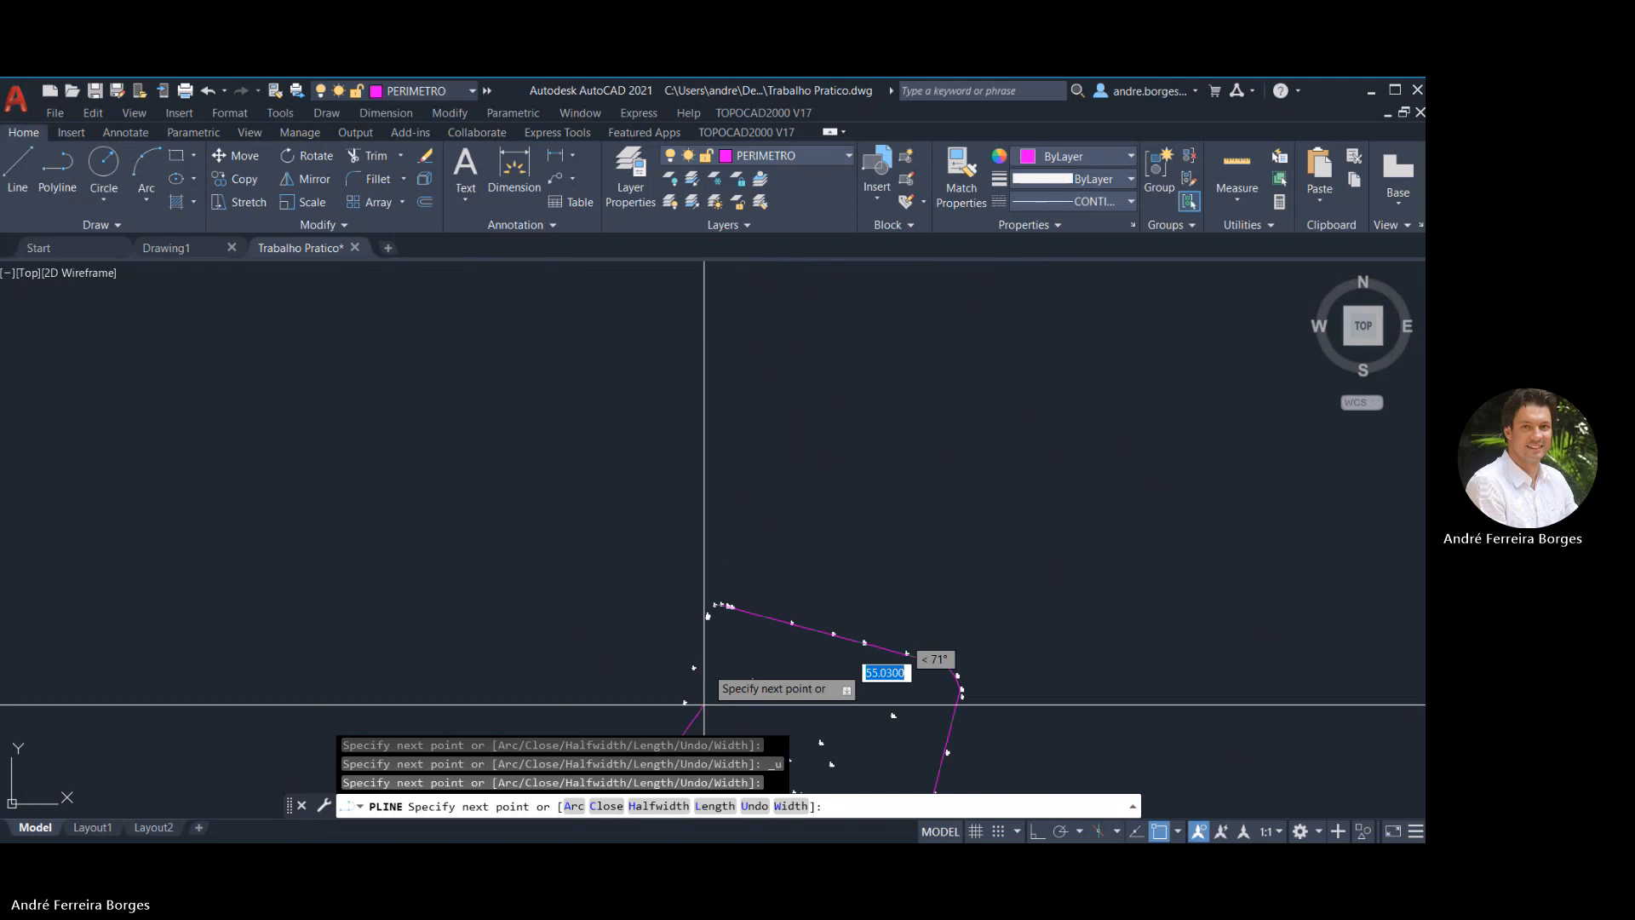
scroll(715, 602, "up", 6)
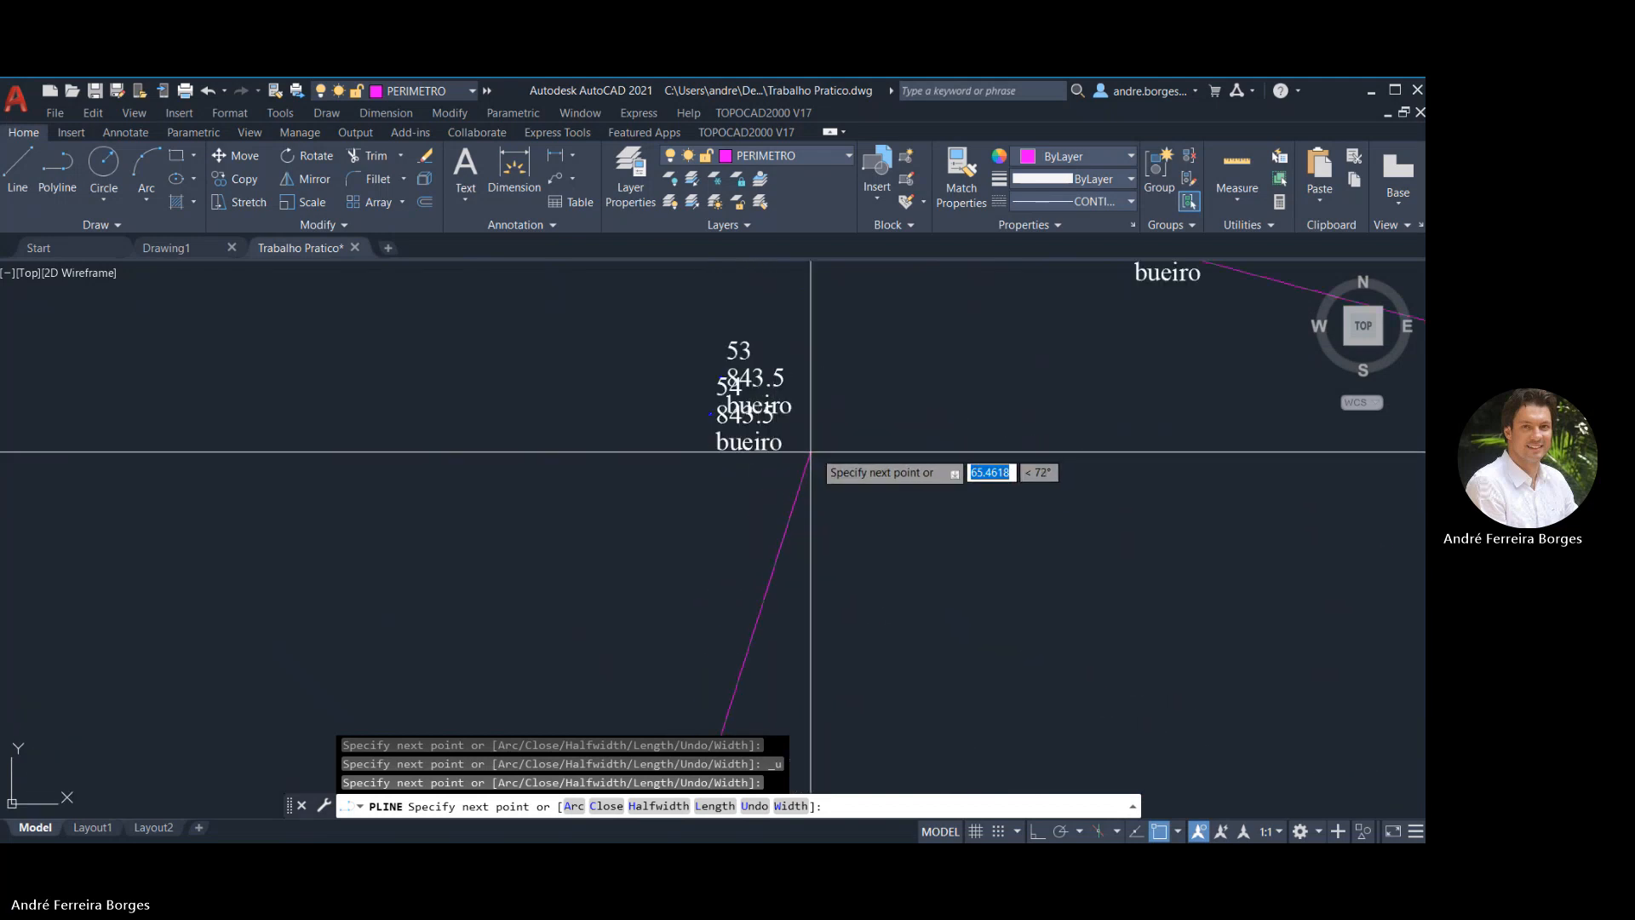
scroll(811, 453, "down", 5)
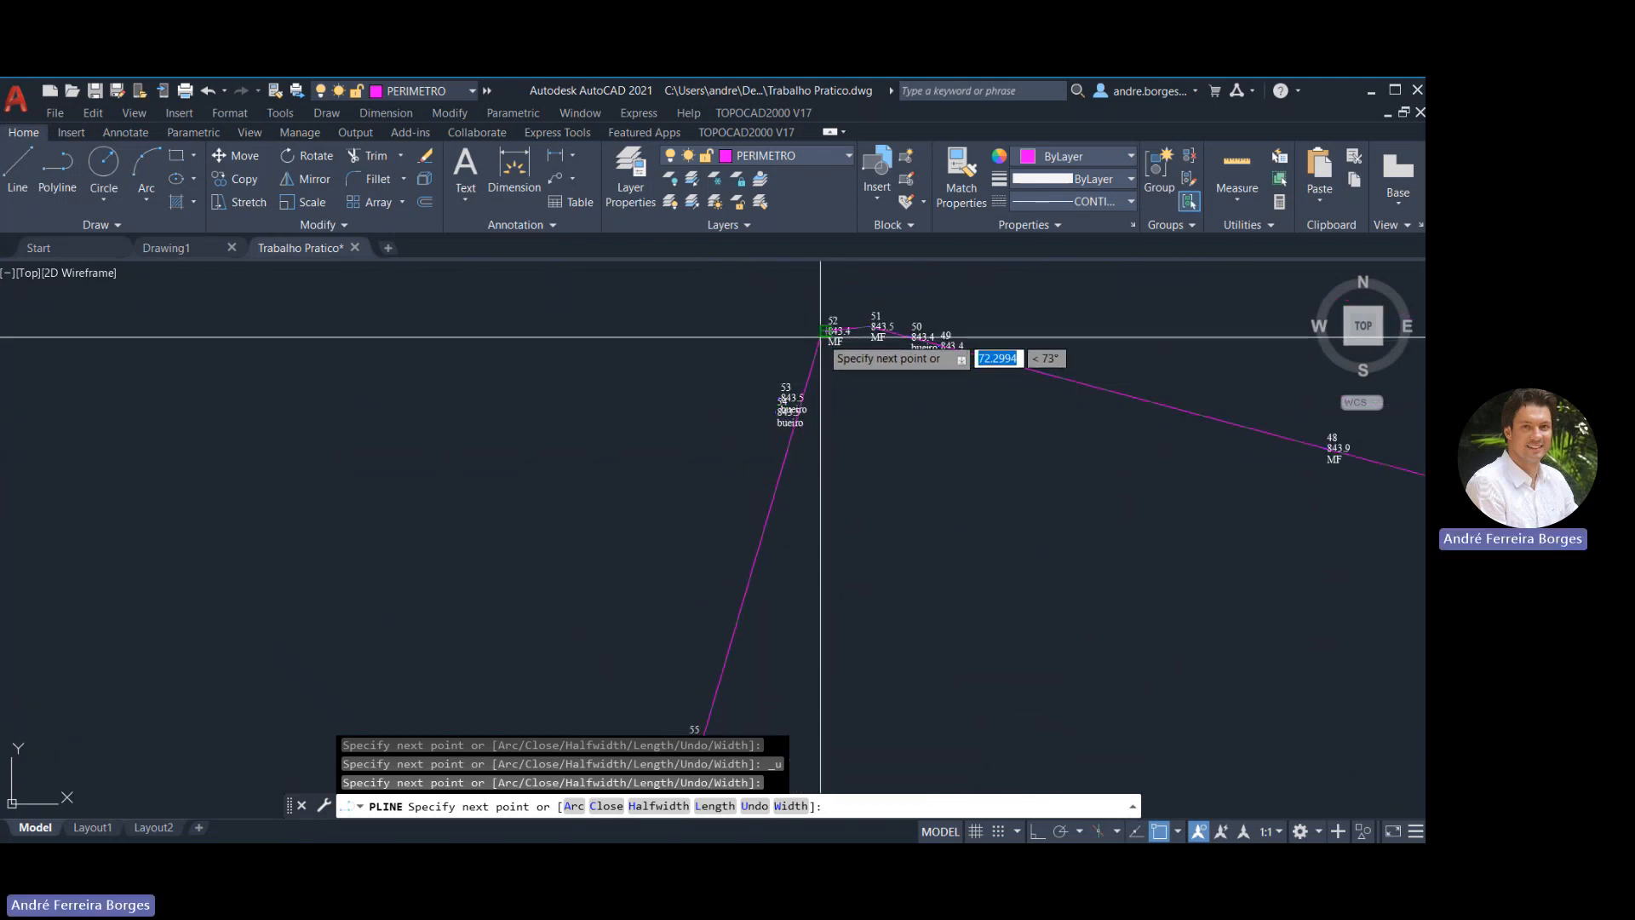
left_click(822, 334)
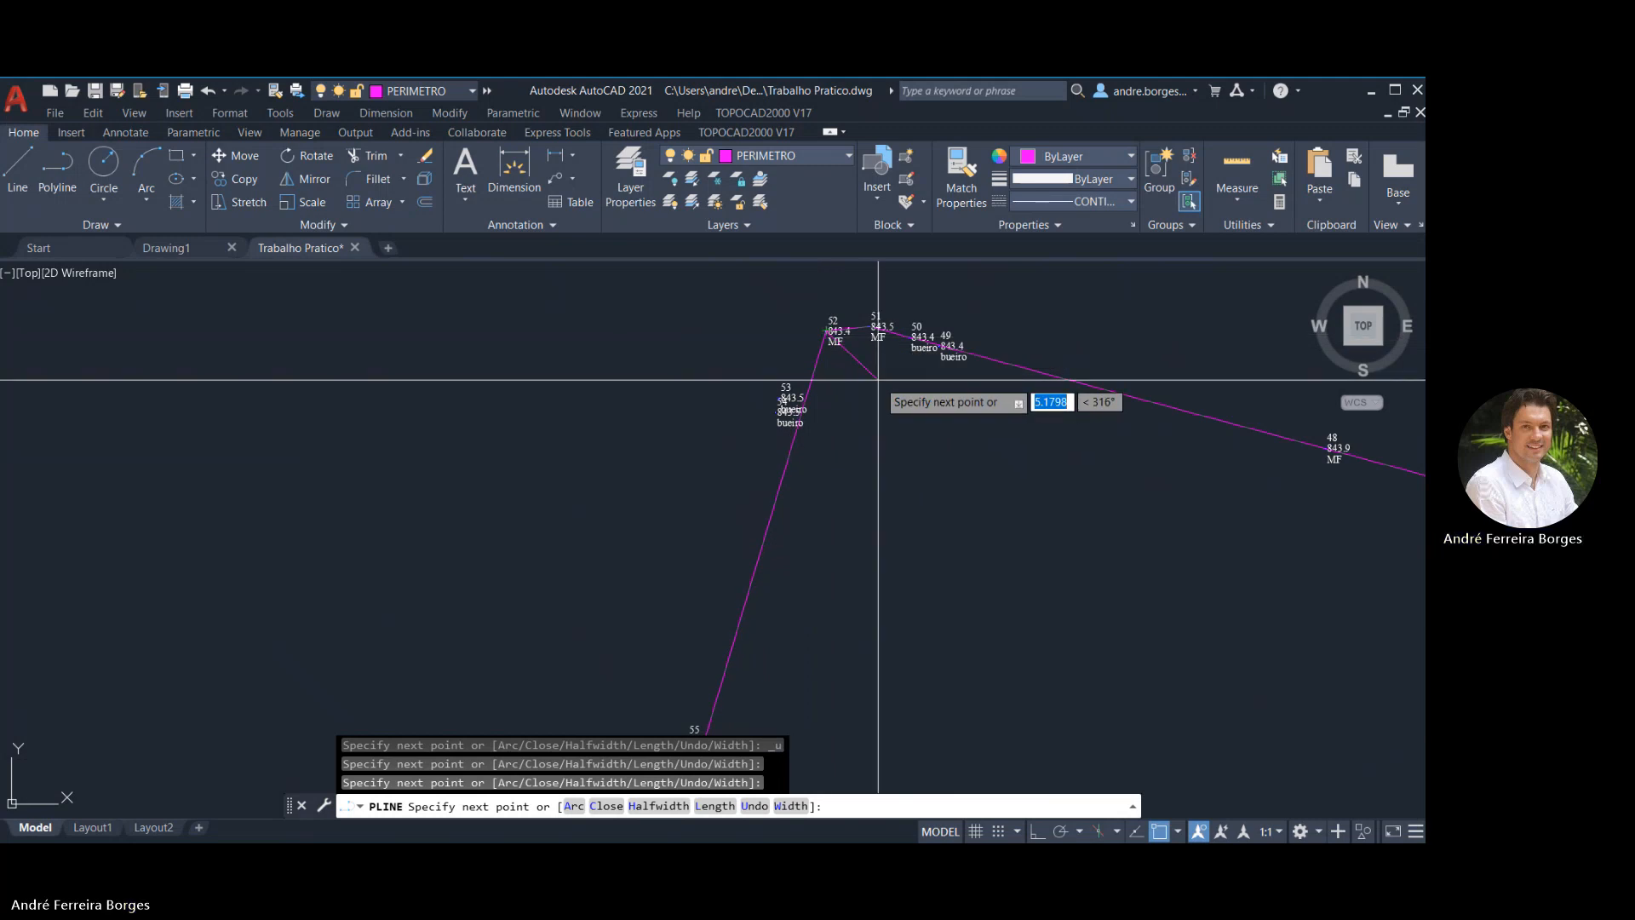
scroll(852, 358, "up", 3)
scroll(831, 358, "down", 3)
key("Return")
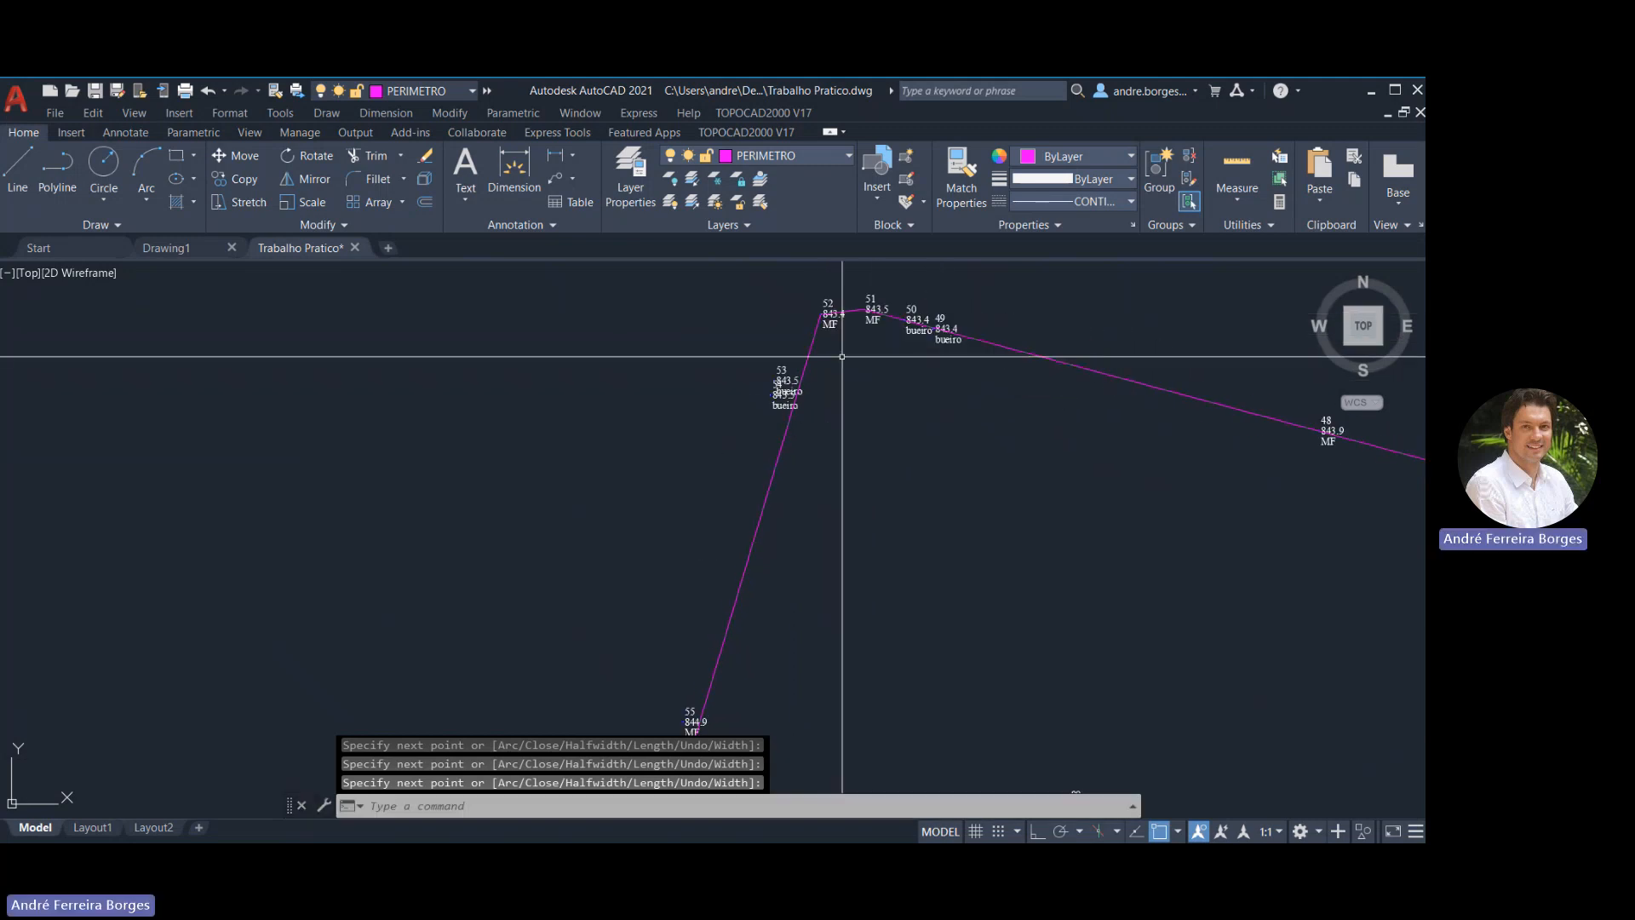
scroll(843, 357, "down", 8)
middle_click_drag(886, 412, 713, 385)
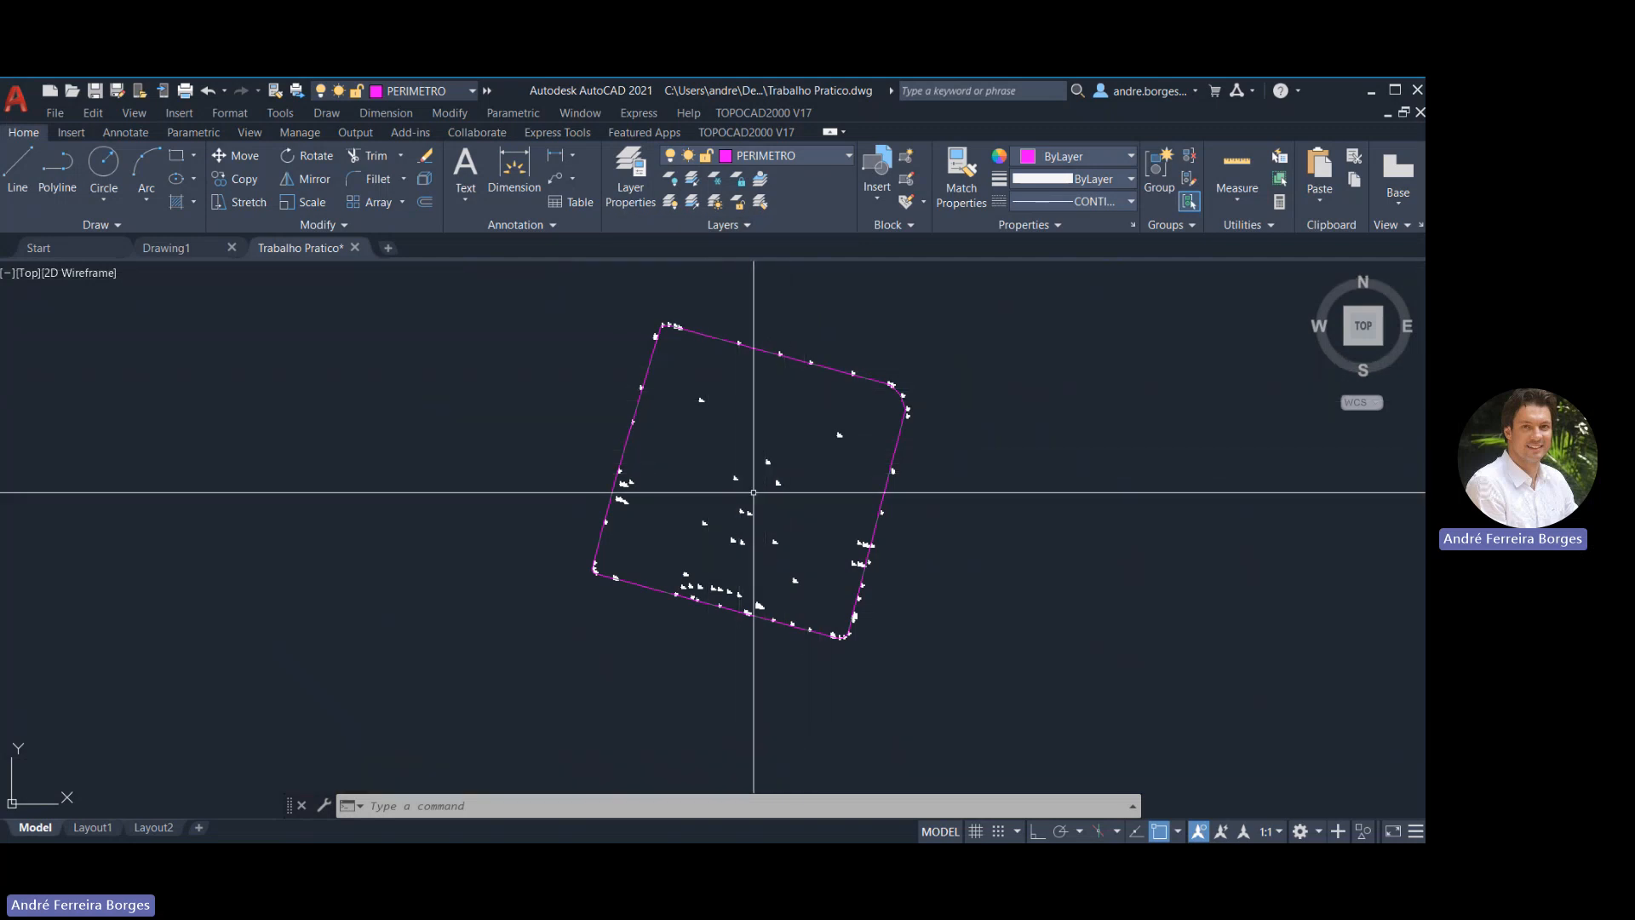
Create a new layer named CANTEIRO C
scroll(754, 493, "up", 4)
scroll(730, 537, "down", 2)
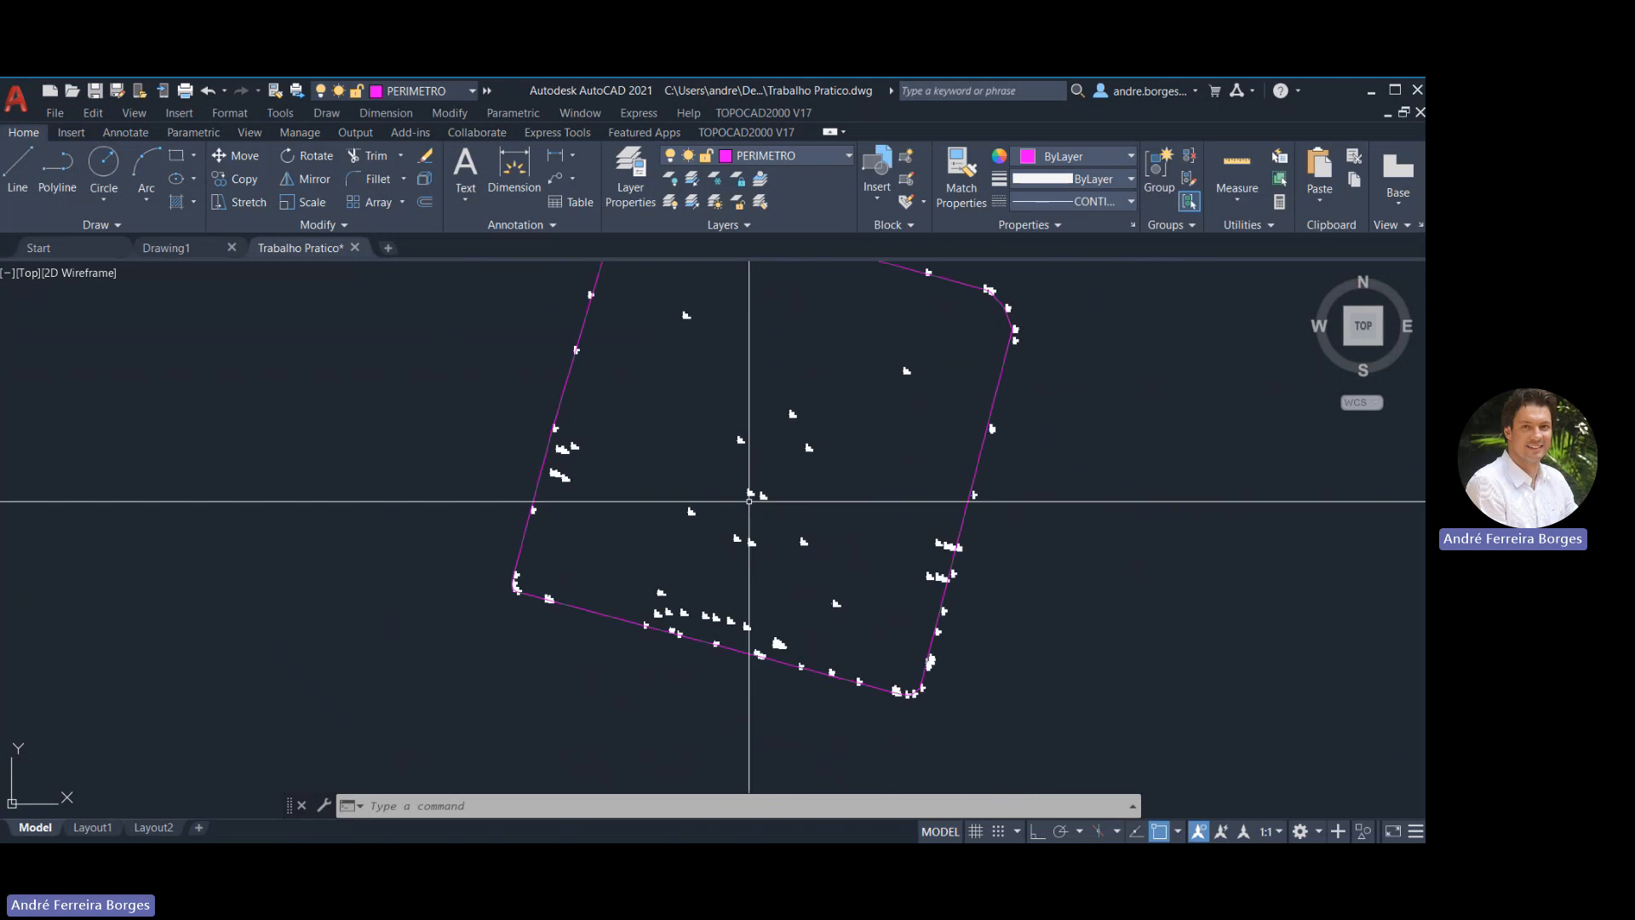
left_click(629, 178)
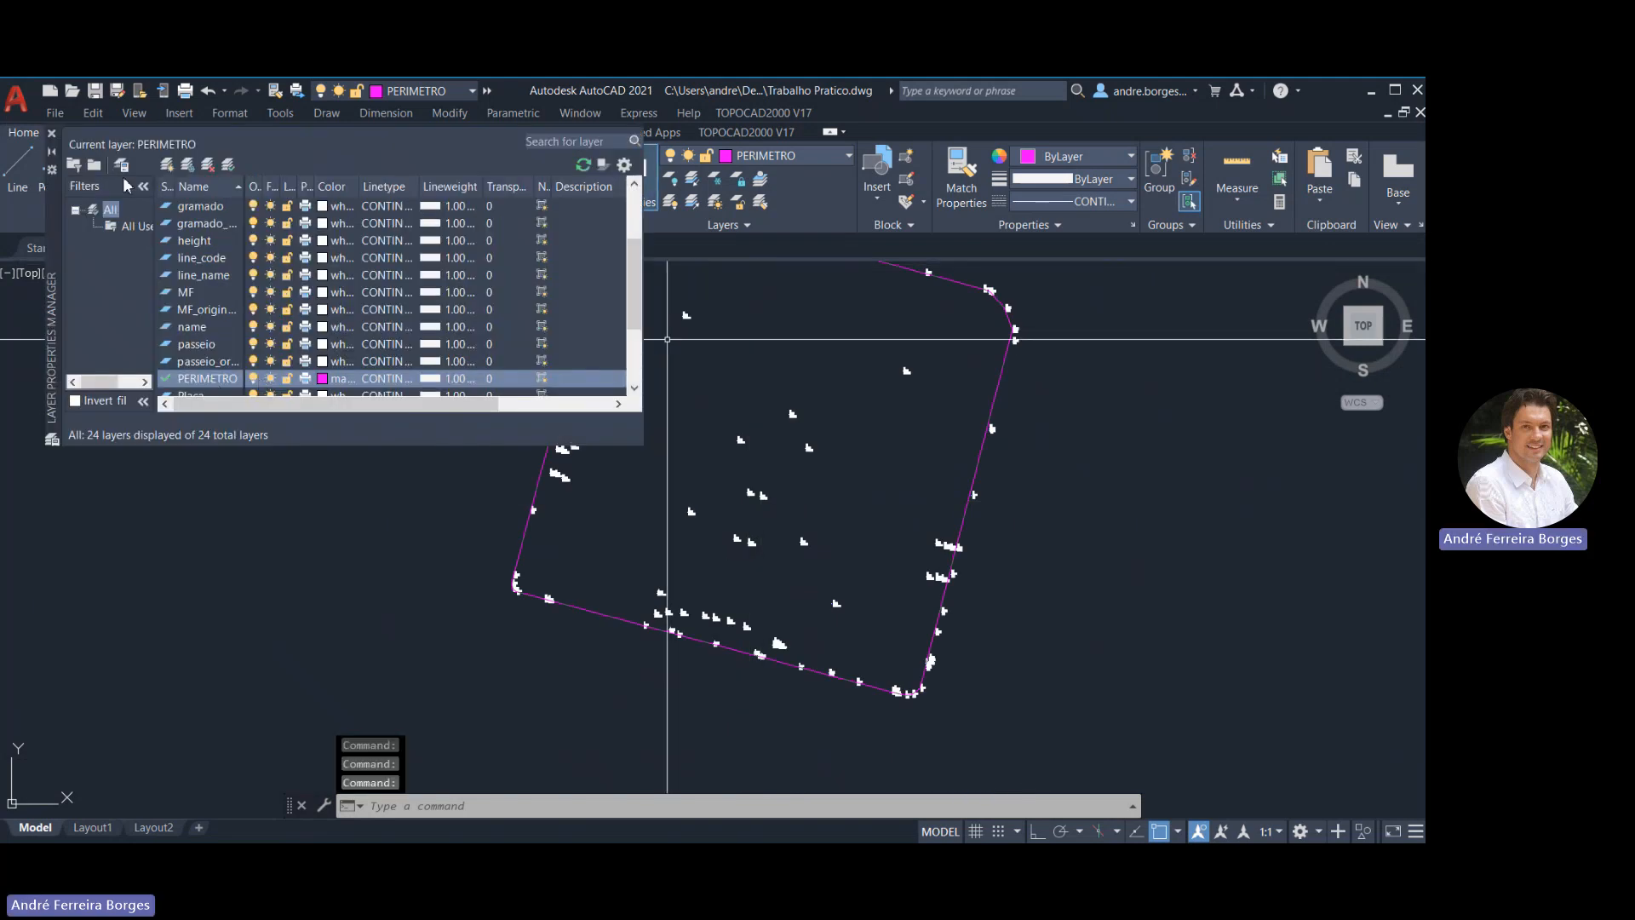
left_click(167, 164)
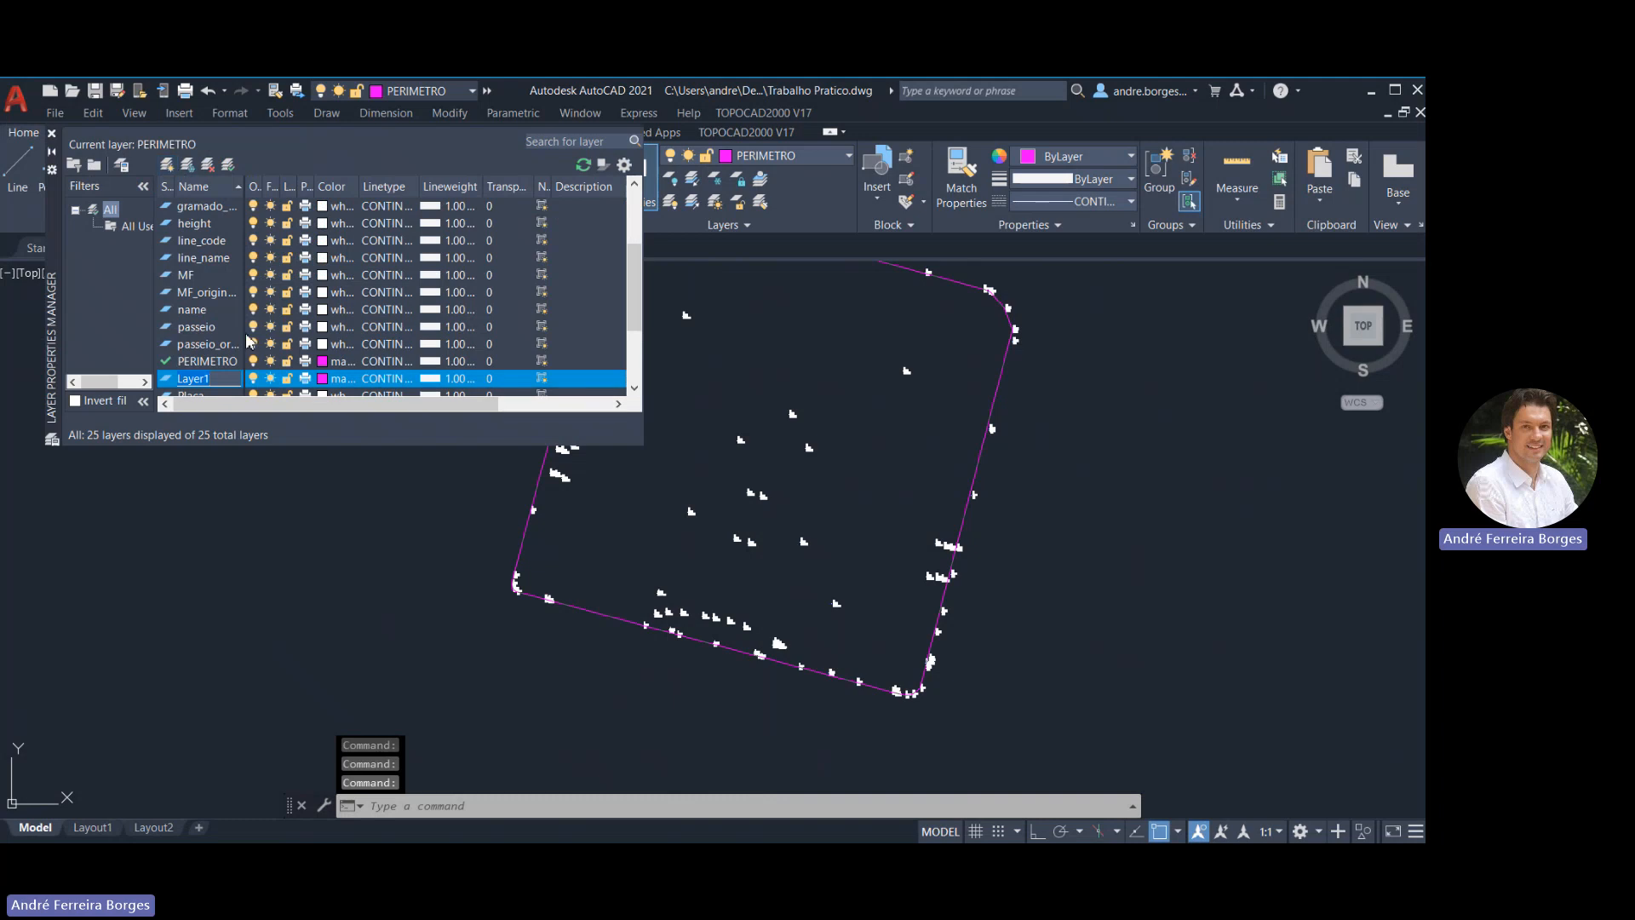
type("CANT")
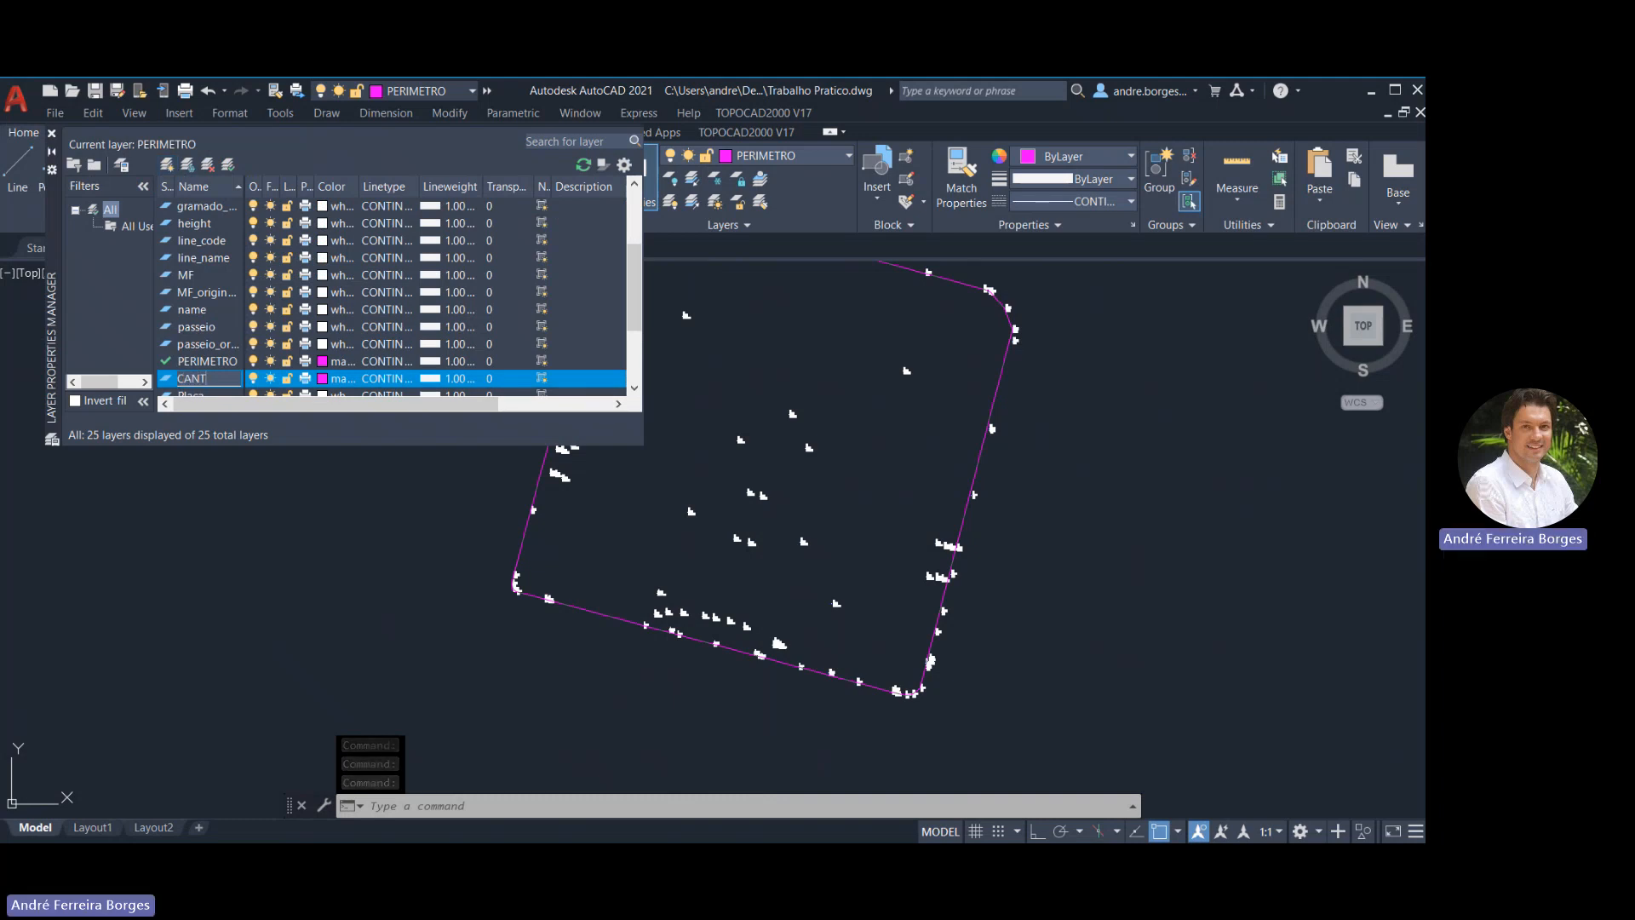
type("EIRO")
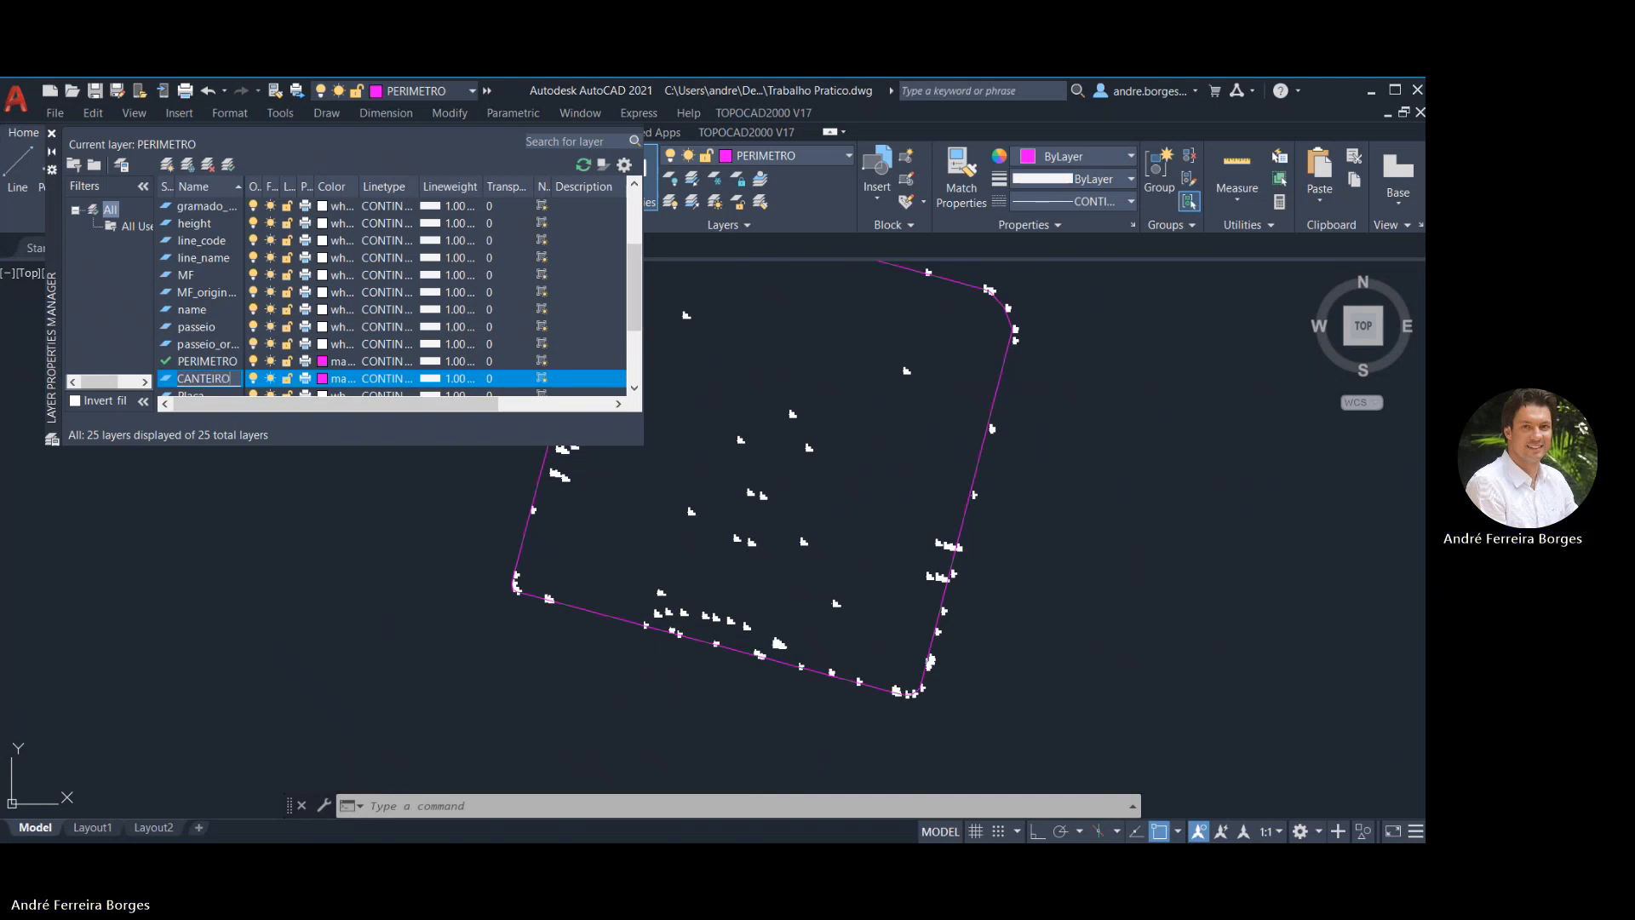
key("Return")
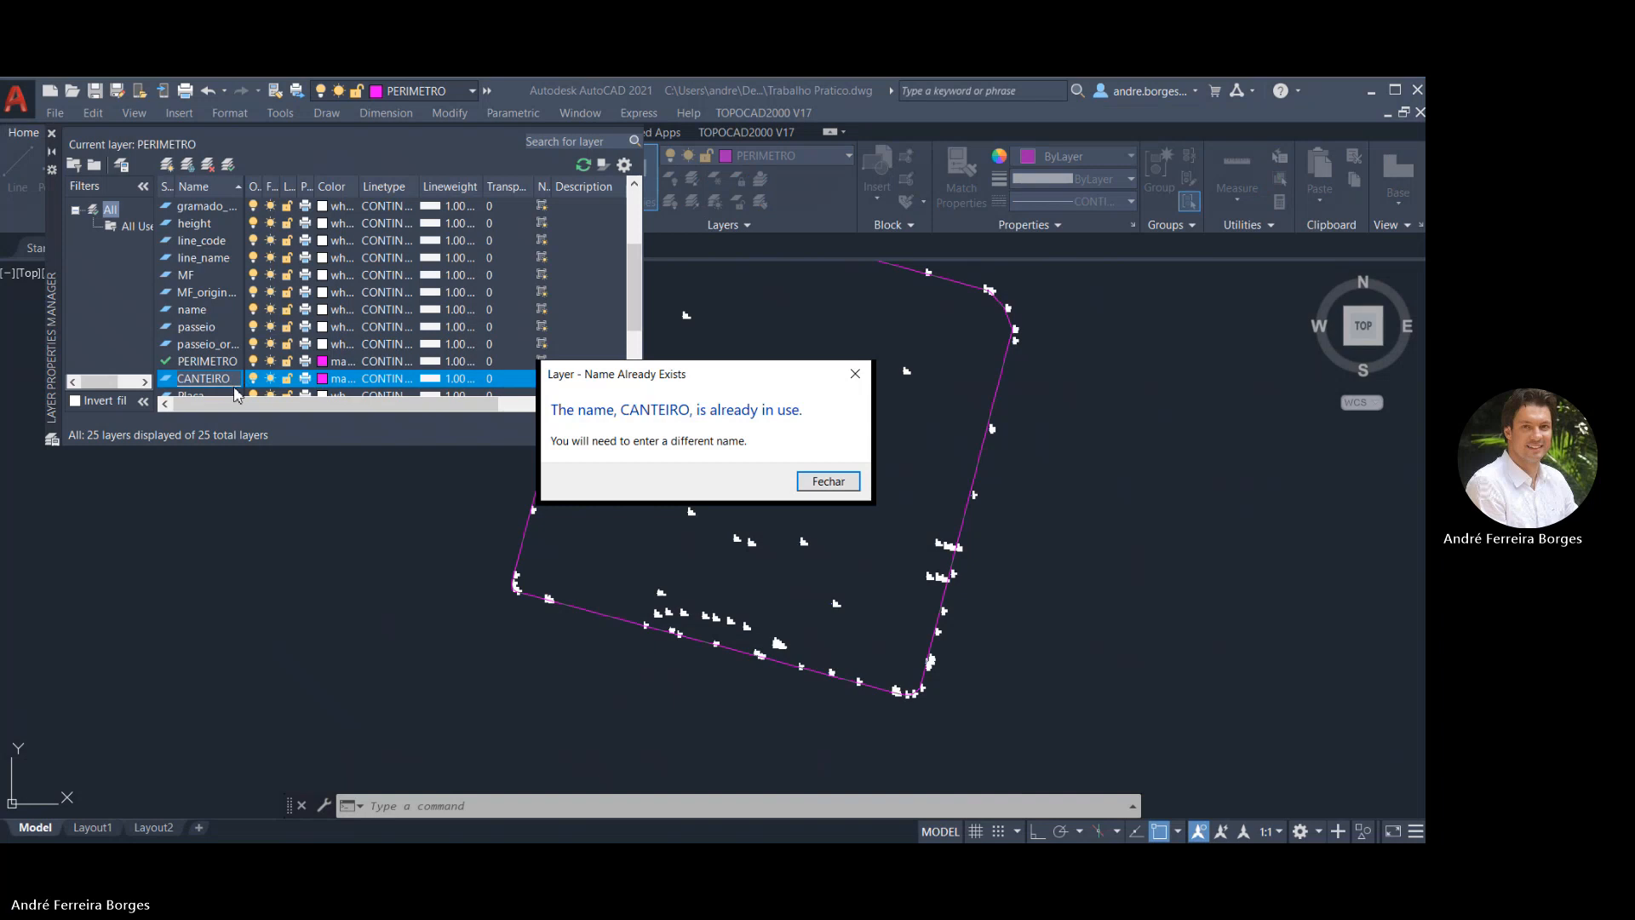
left_click(855, 376)
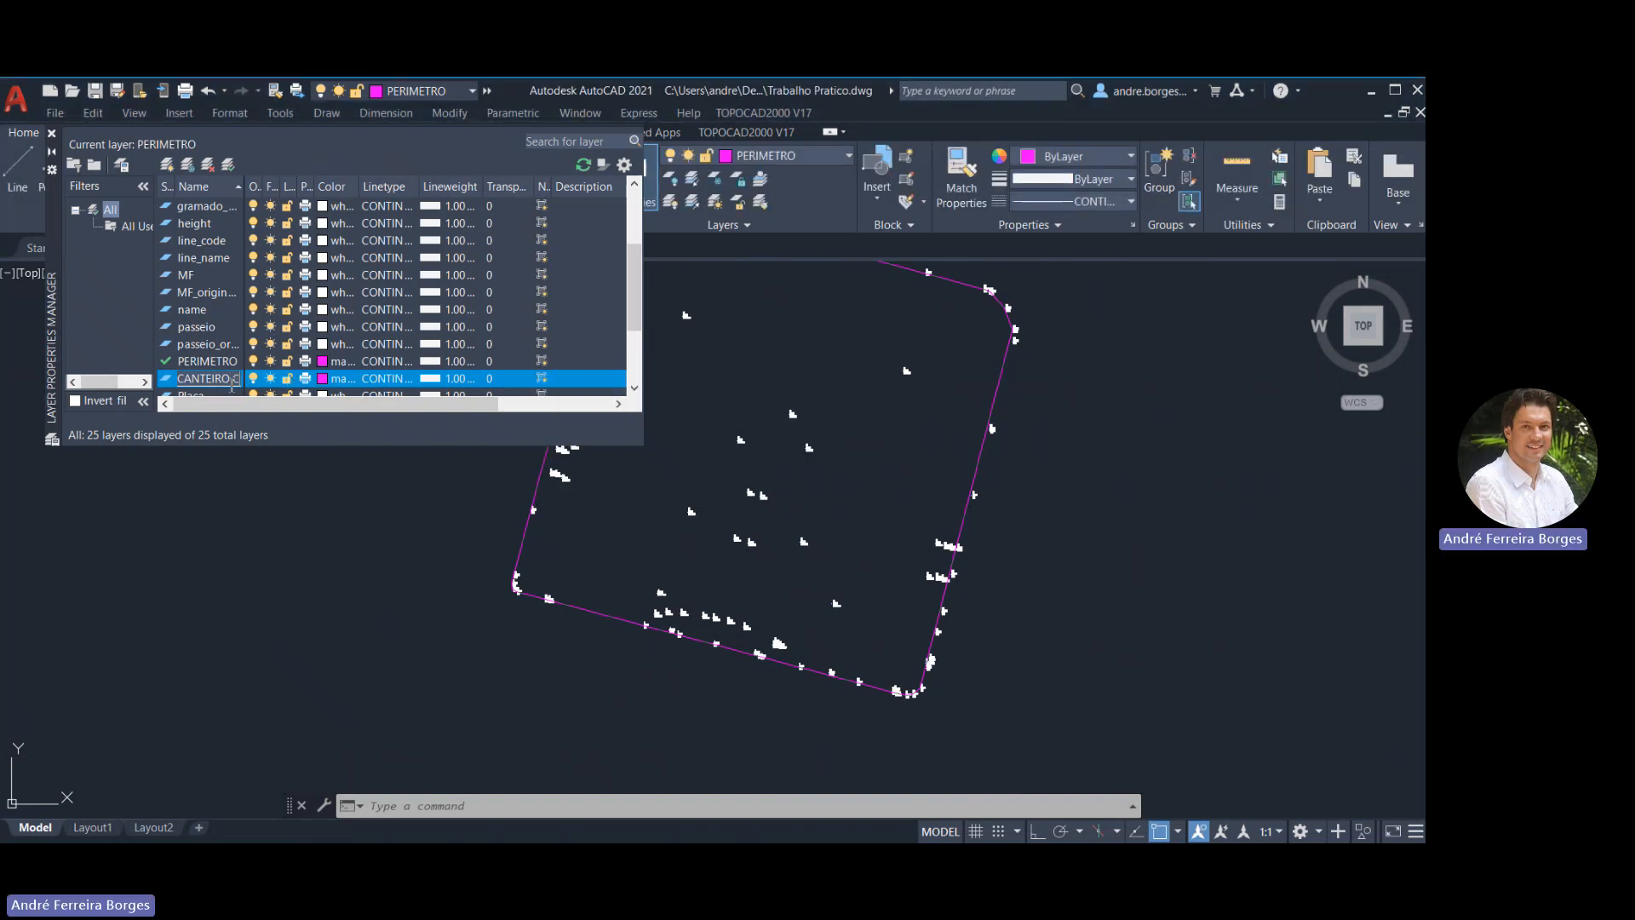
Set the CANTEIRO C layer's color to green and make it the current layer
left_click(323, 378)
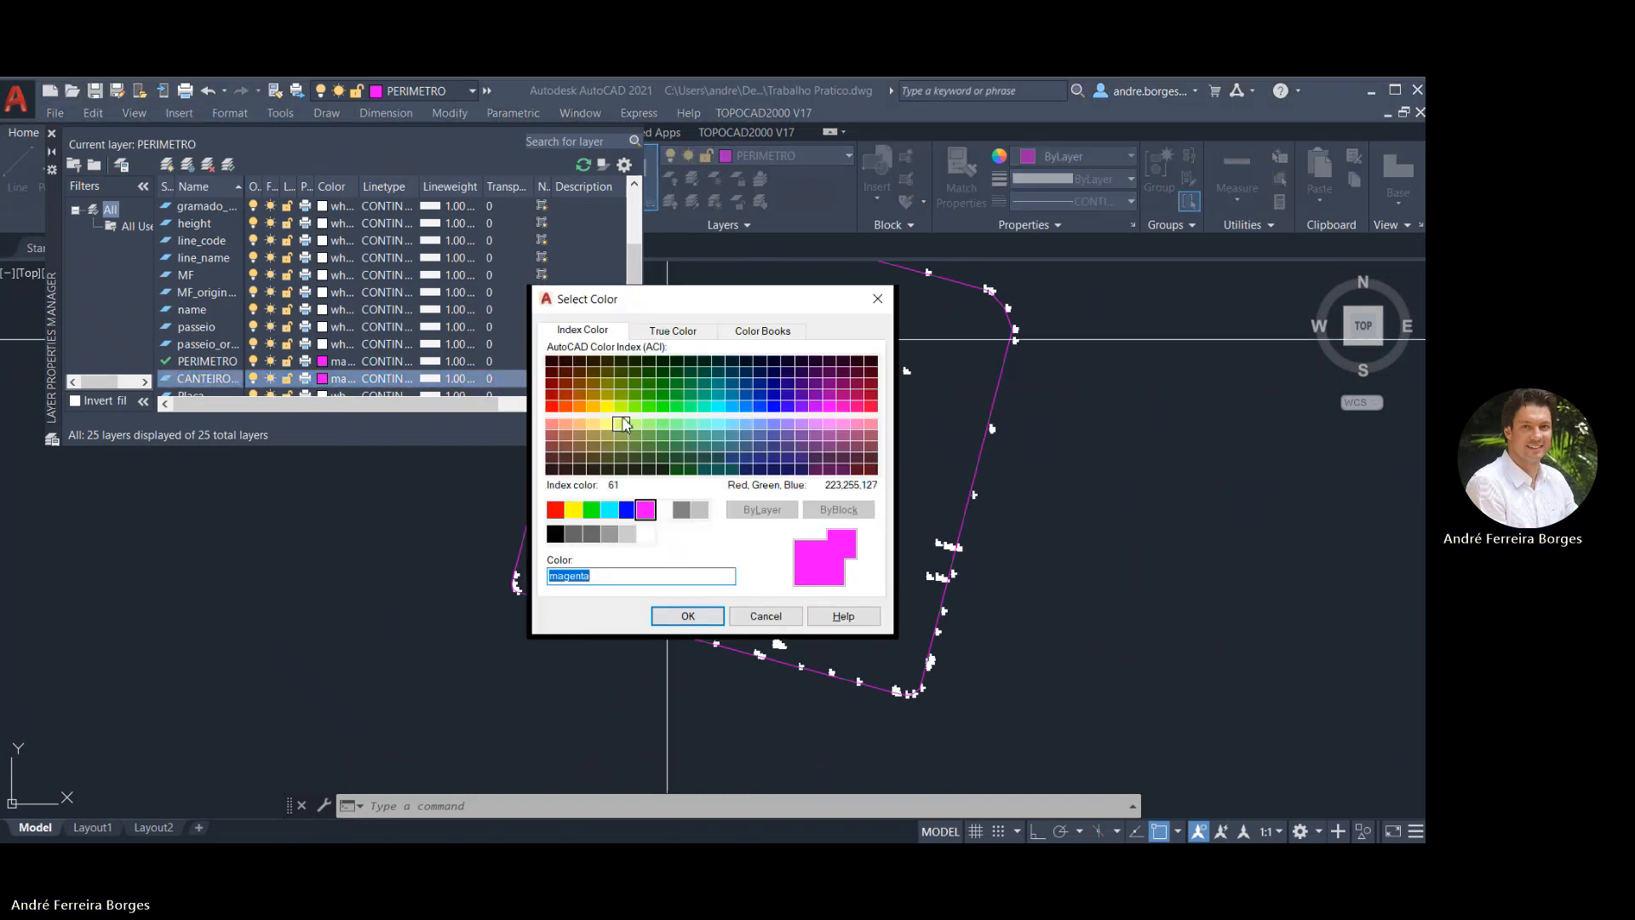
left_click(594, 514)
left_click(685, 615)
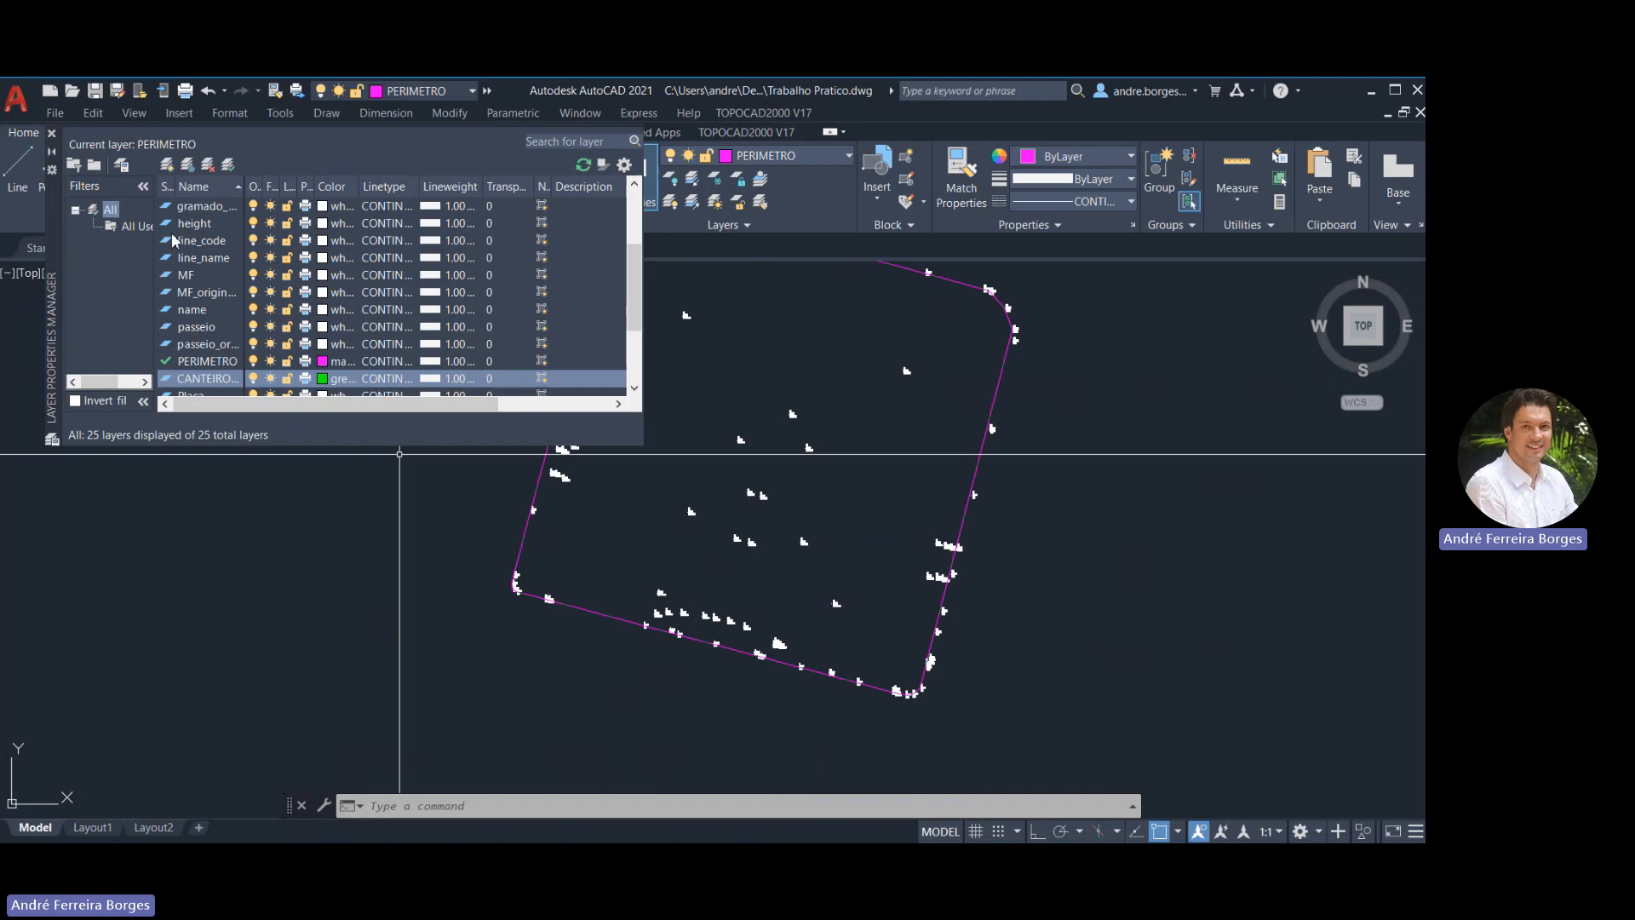
left_click(51, 134)
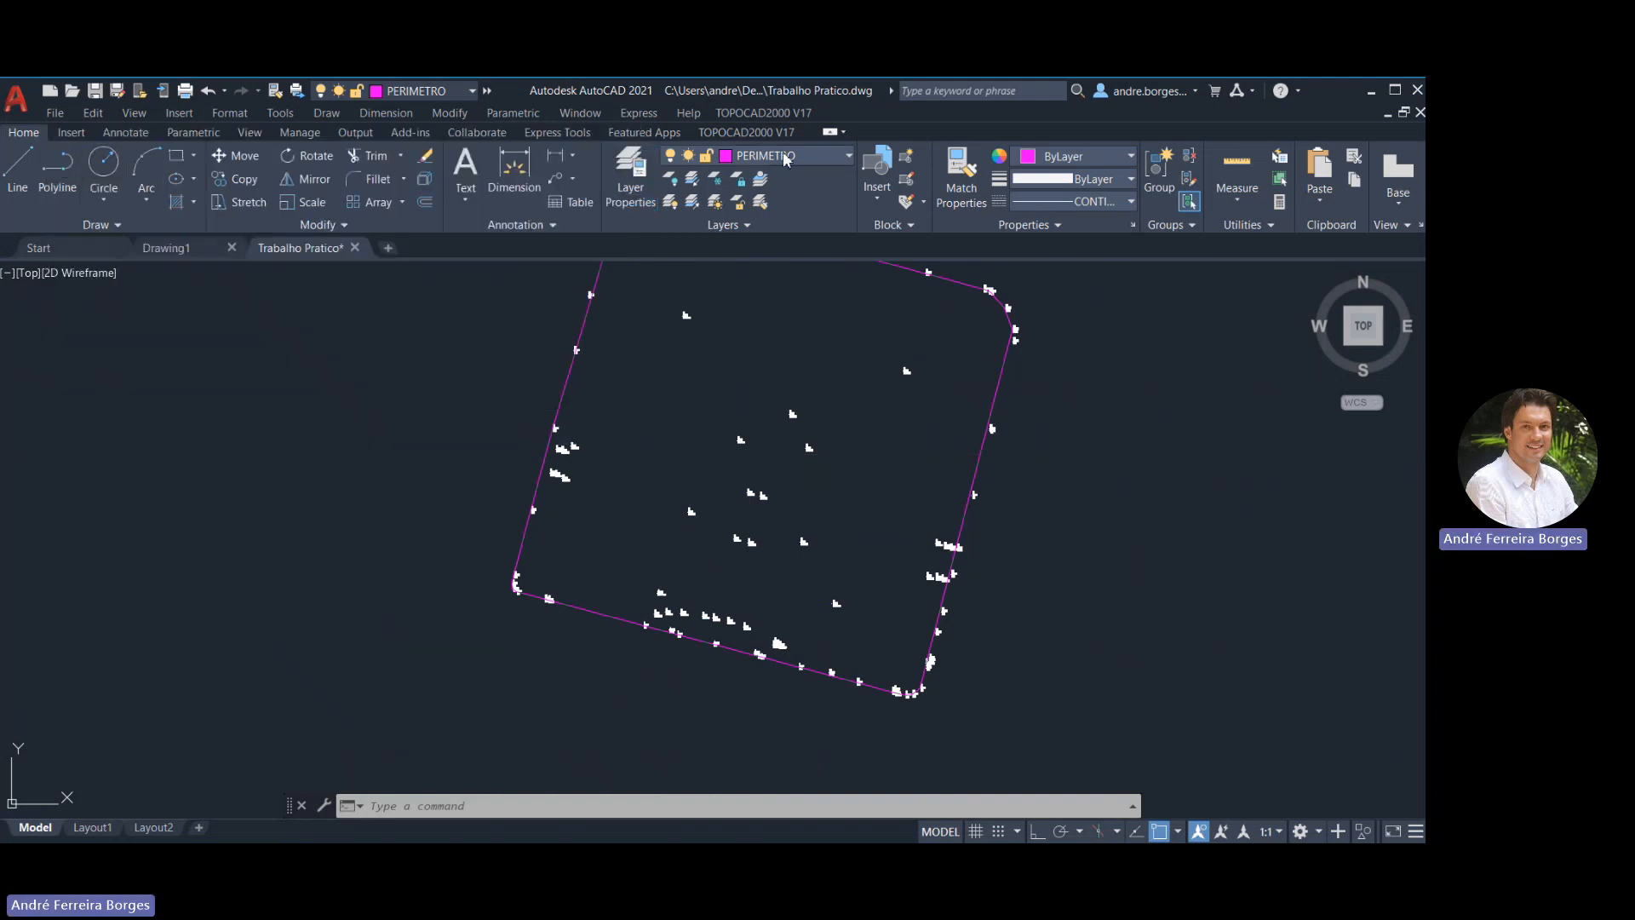
left_click(785, 157)
left_click(768, 268)
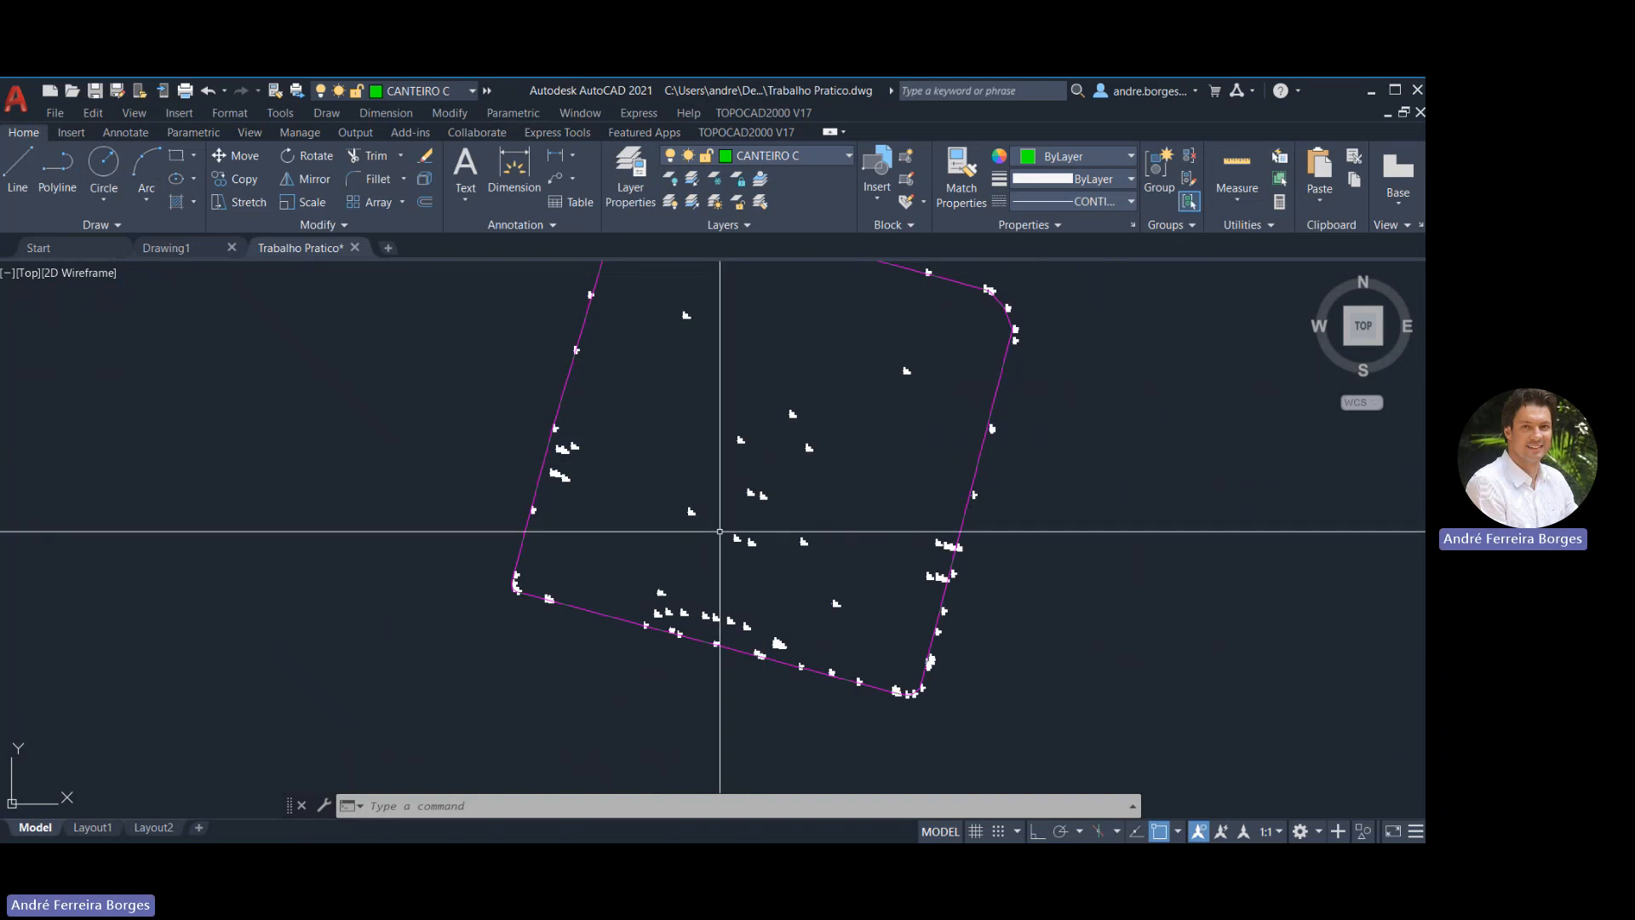
Start a polyline at canteiro point 61 on the west side and extend it through point 85 to point 82
key("Return")
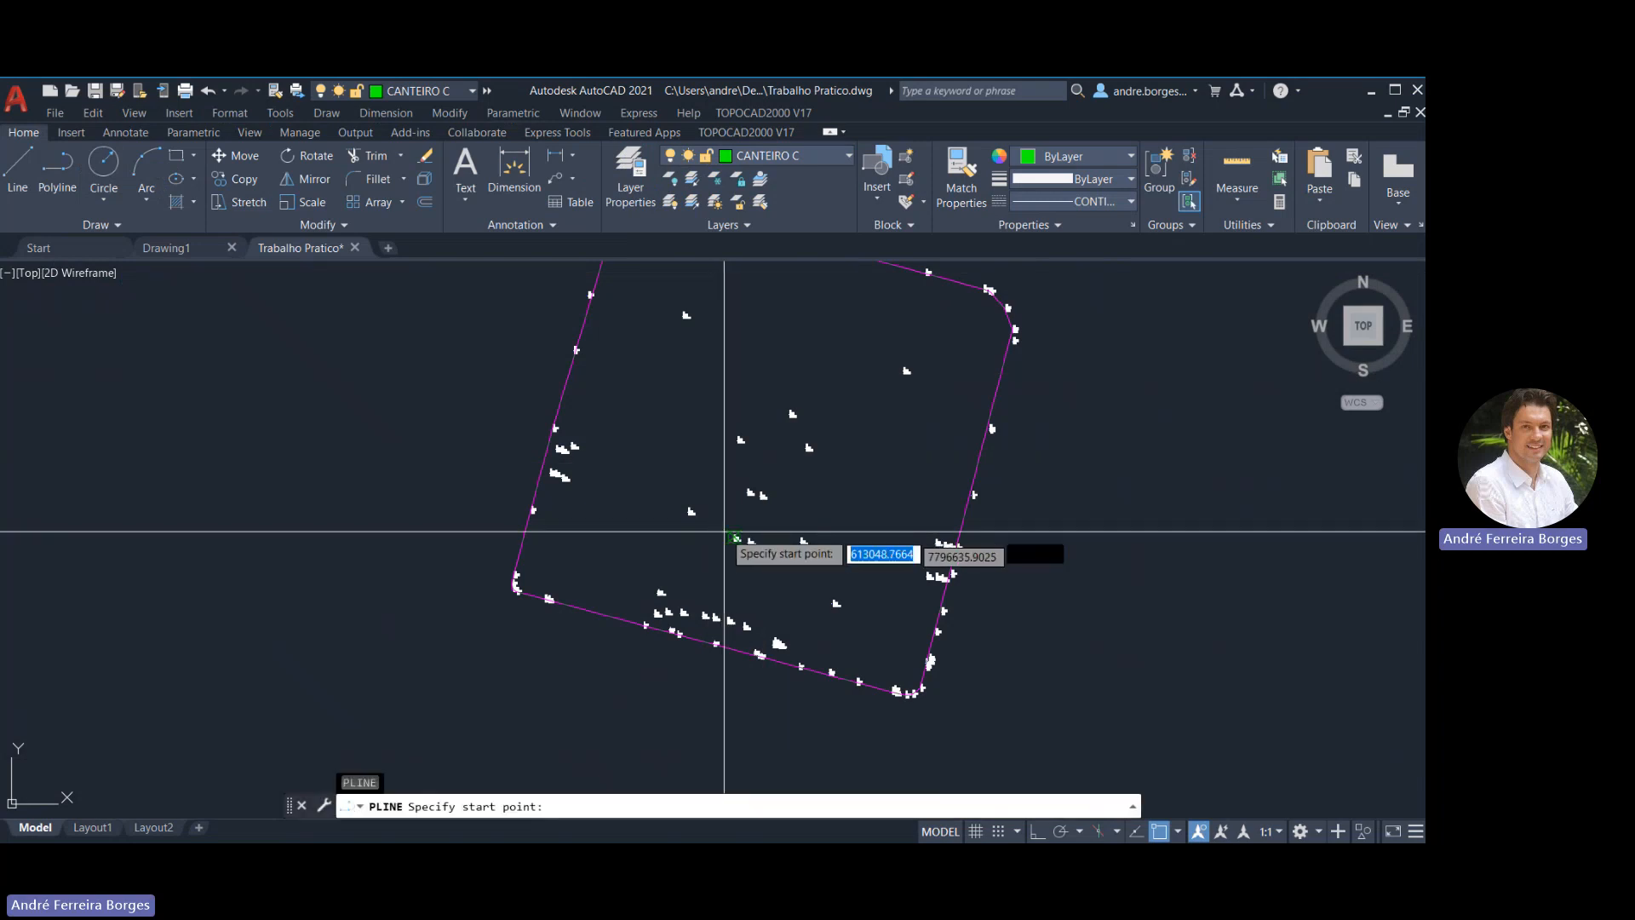
scroll(592, 503, "up", 5)
scroll(478, 391, "up", 5)
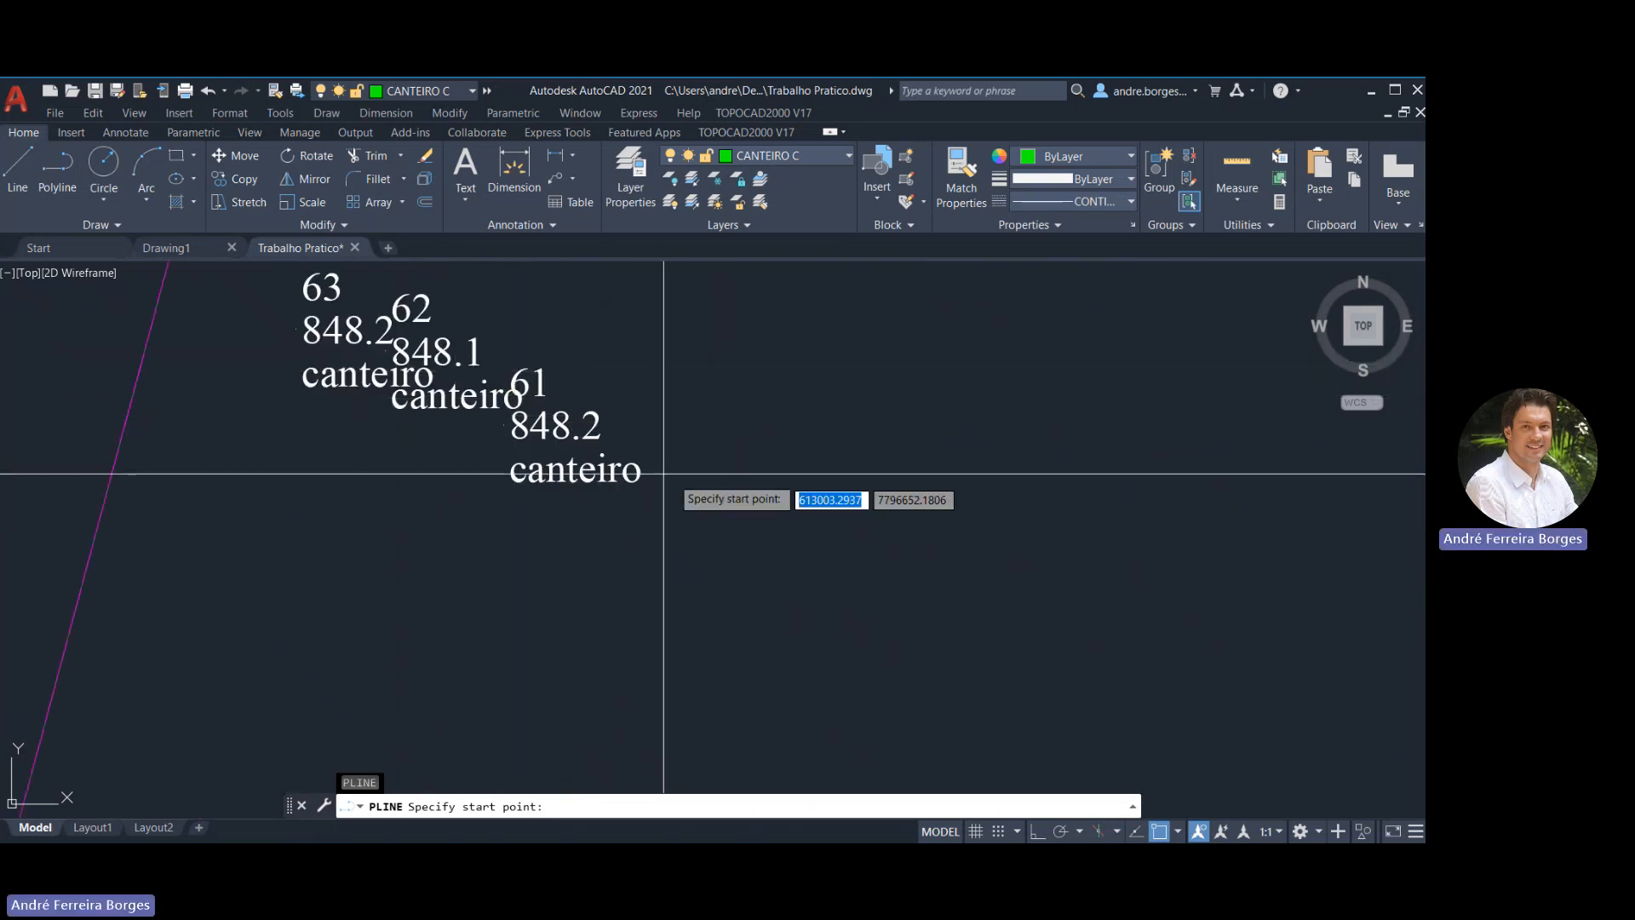
left_click(503, 428)
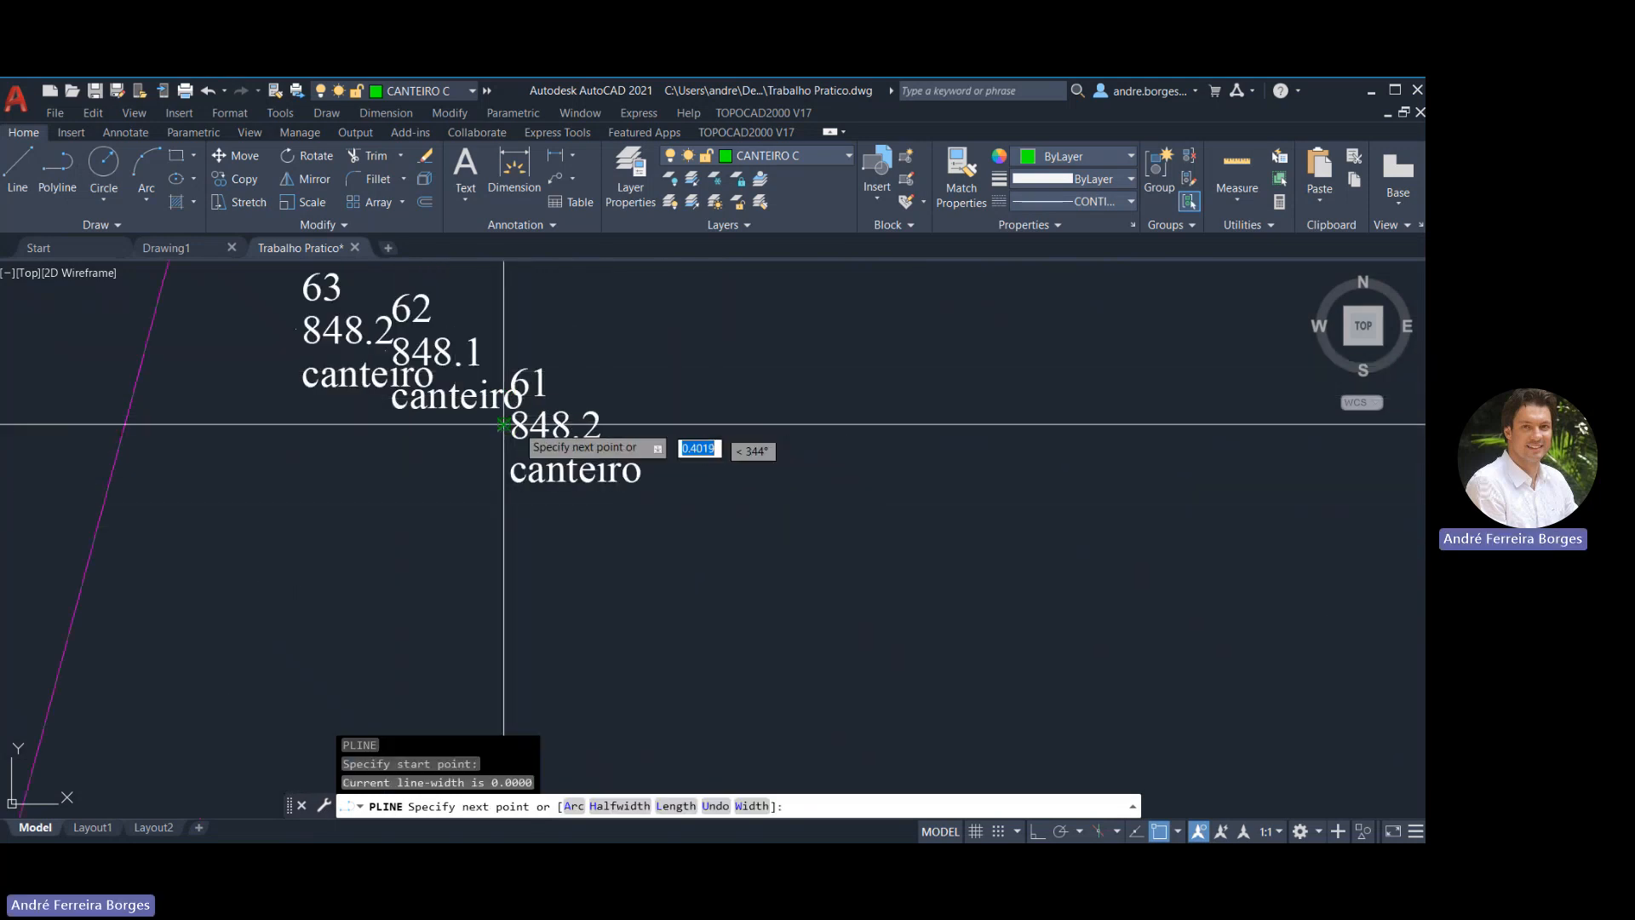
scroll(511, 434, "down", 5)
scroll(657, 446, "up", 5)
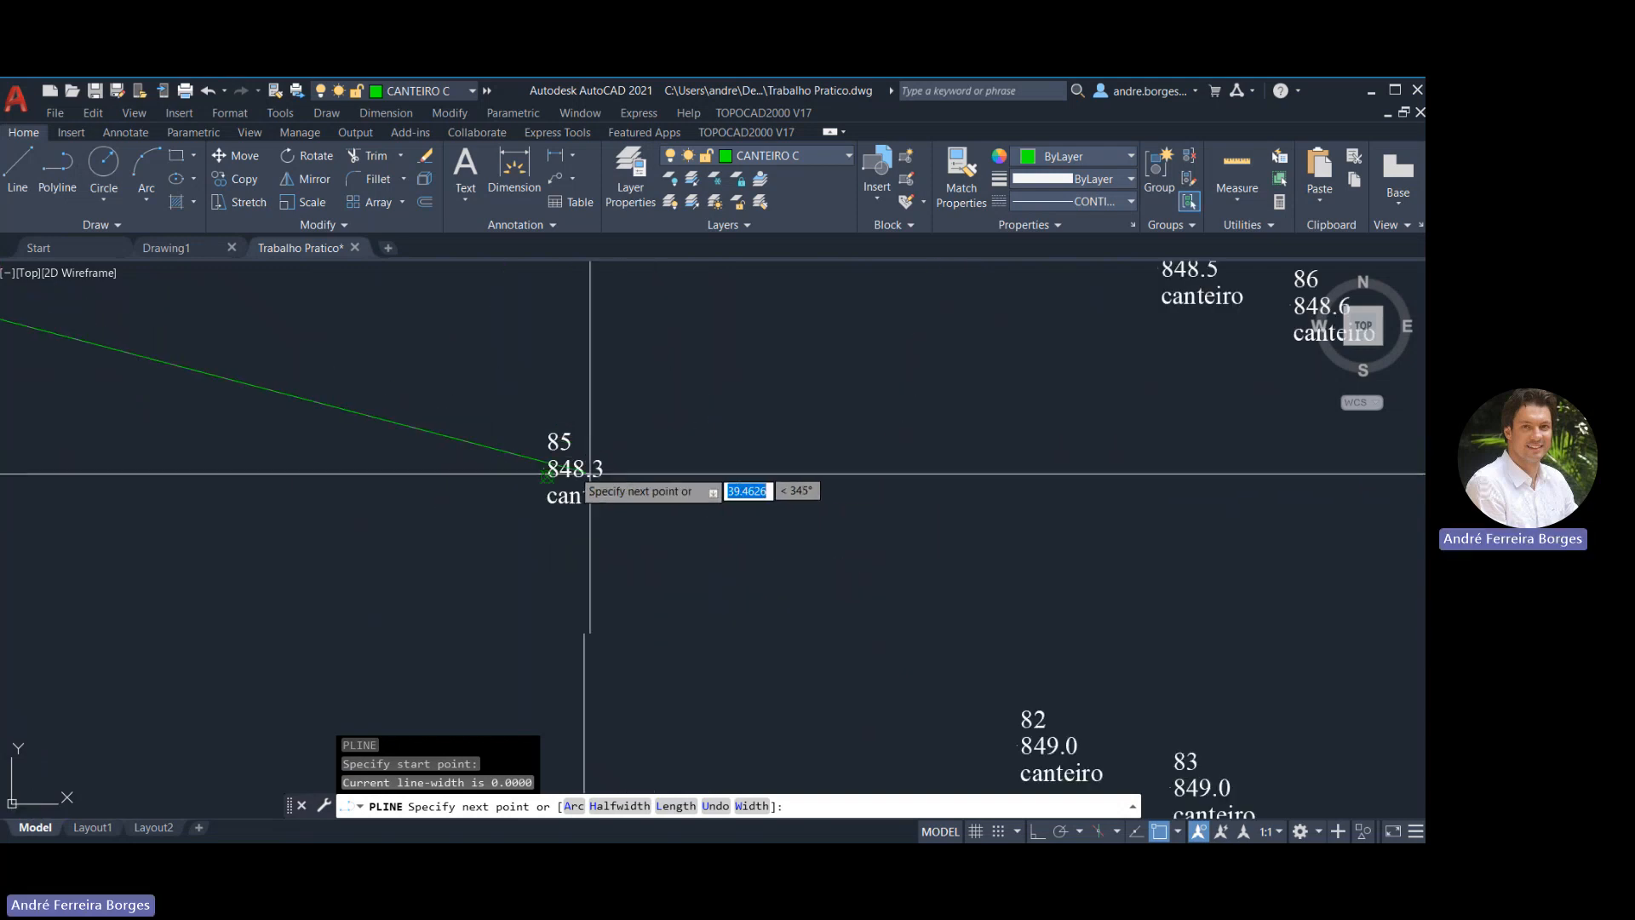
left_click(558, 472)
scroll(559, 473, "down", 5)
middle_click_drag(635, 475, 720, 366)
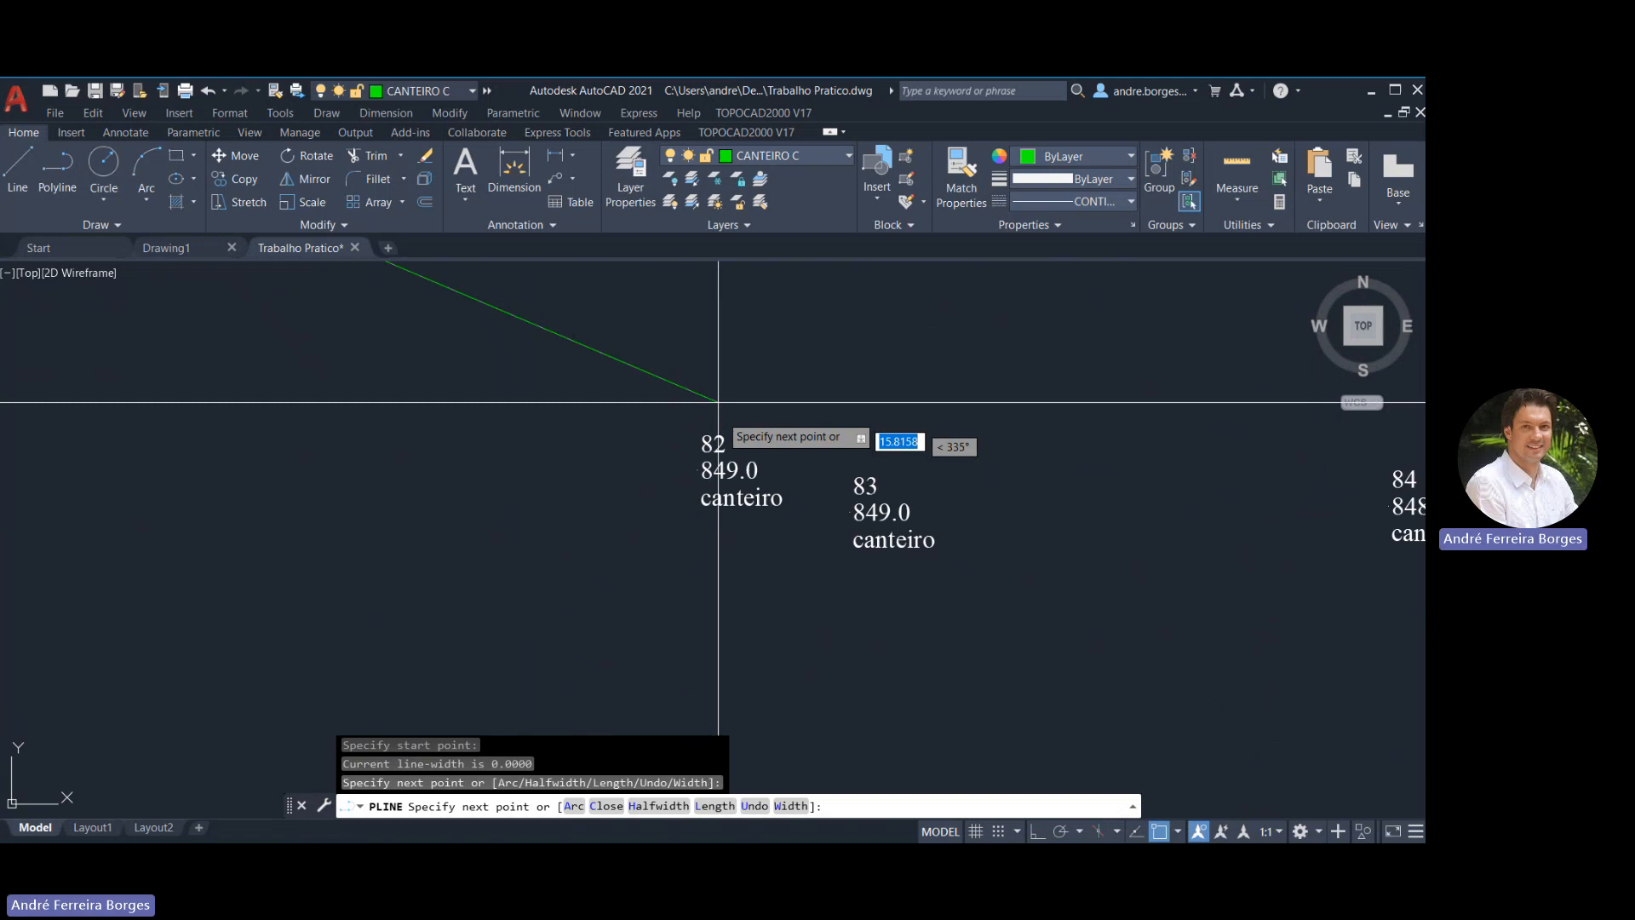
left_click(699, 468)
Continue the canteiro polyline south from point 82 to point 75 and across to point 76
scroll(700, 466, "down", 3)
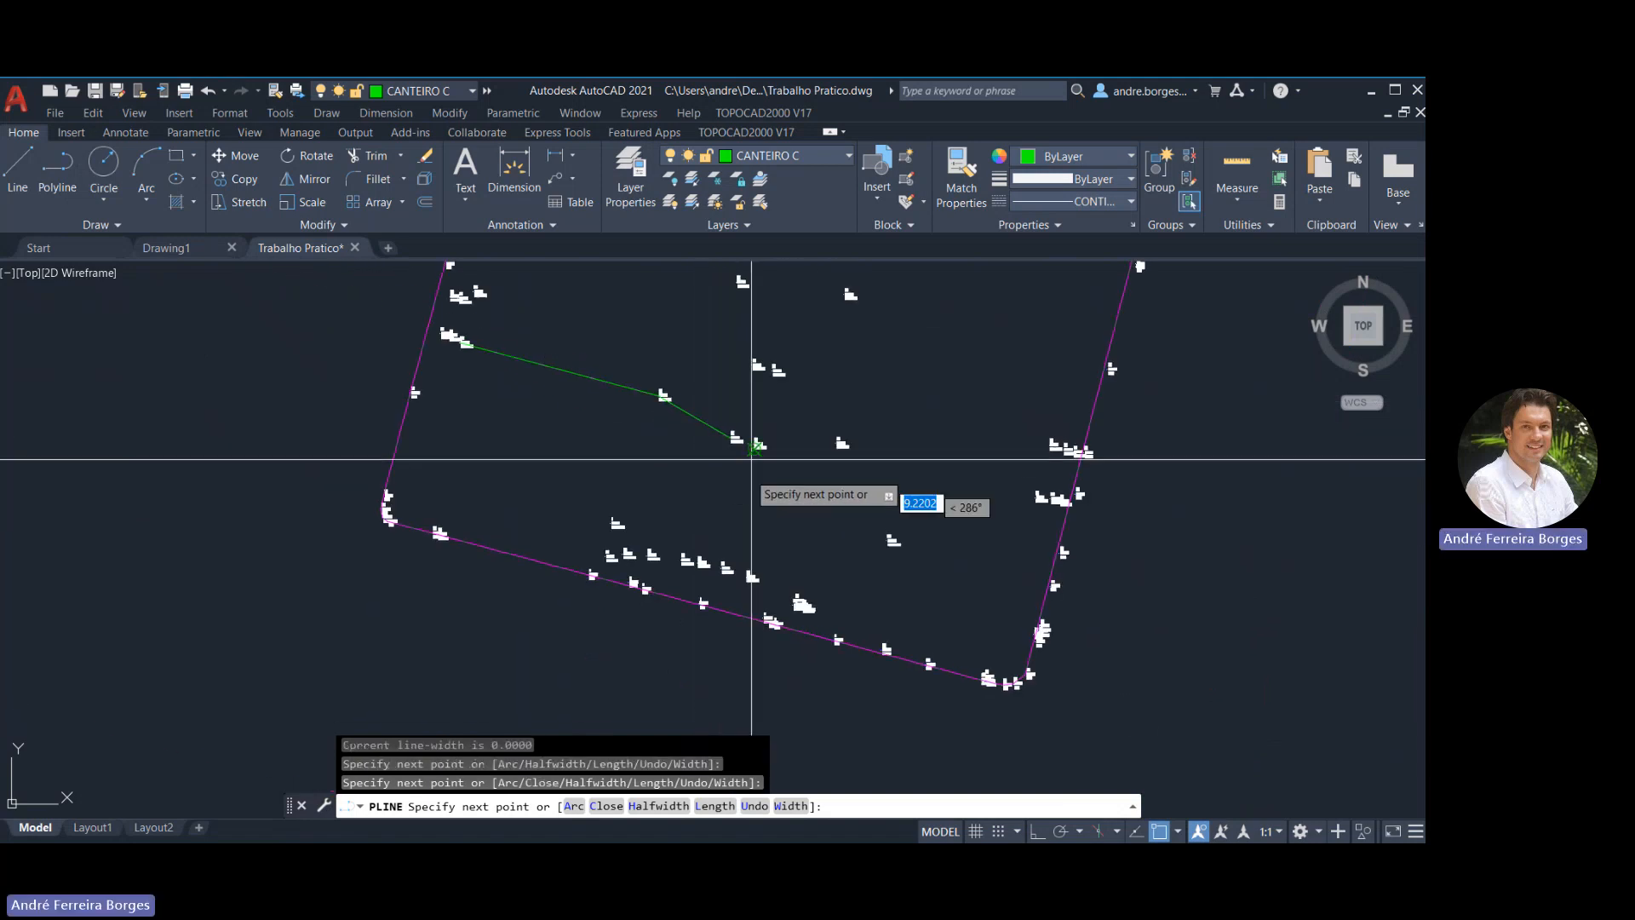
scroll(755, 365, "up", 6)
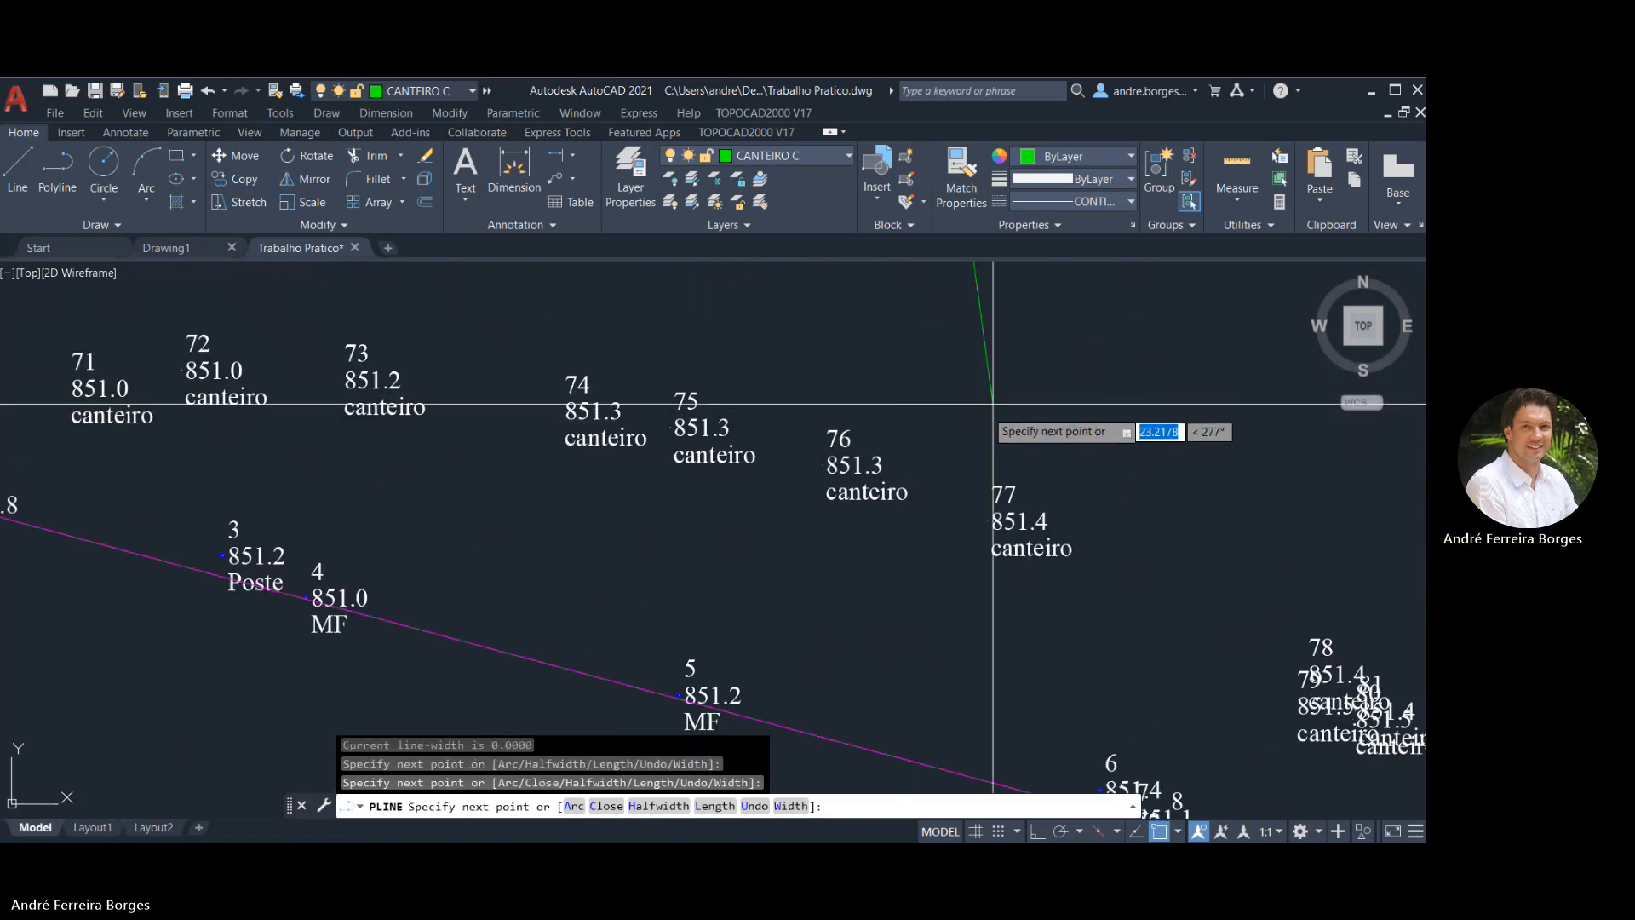
left_click(671, 424)
scroll(671, 425, "down", 5)
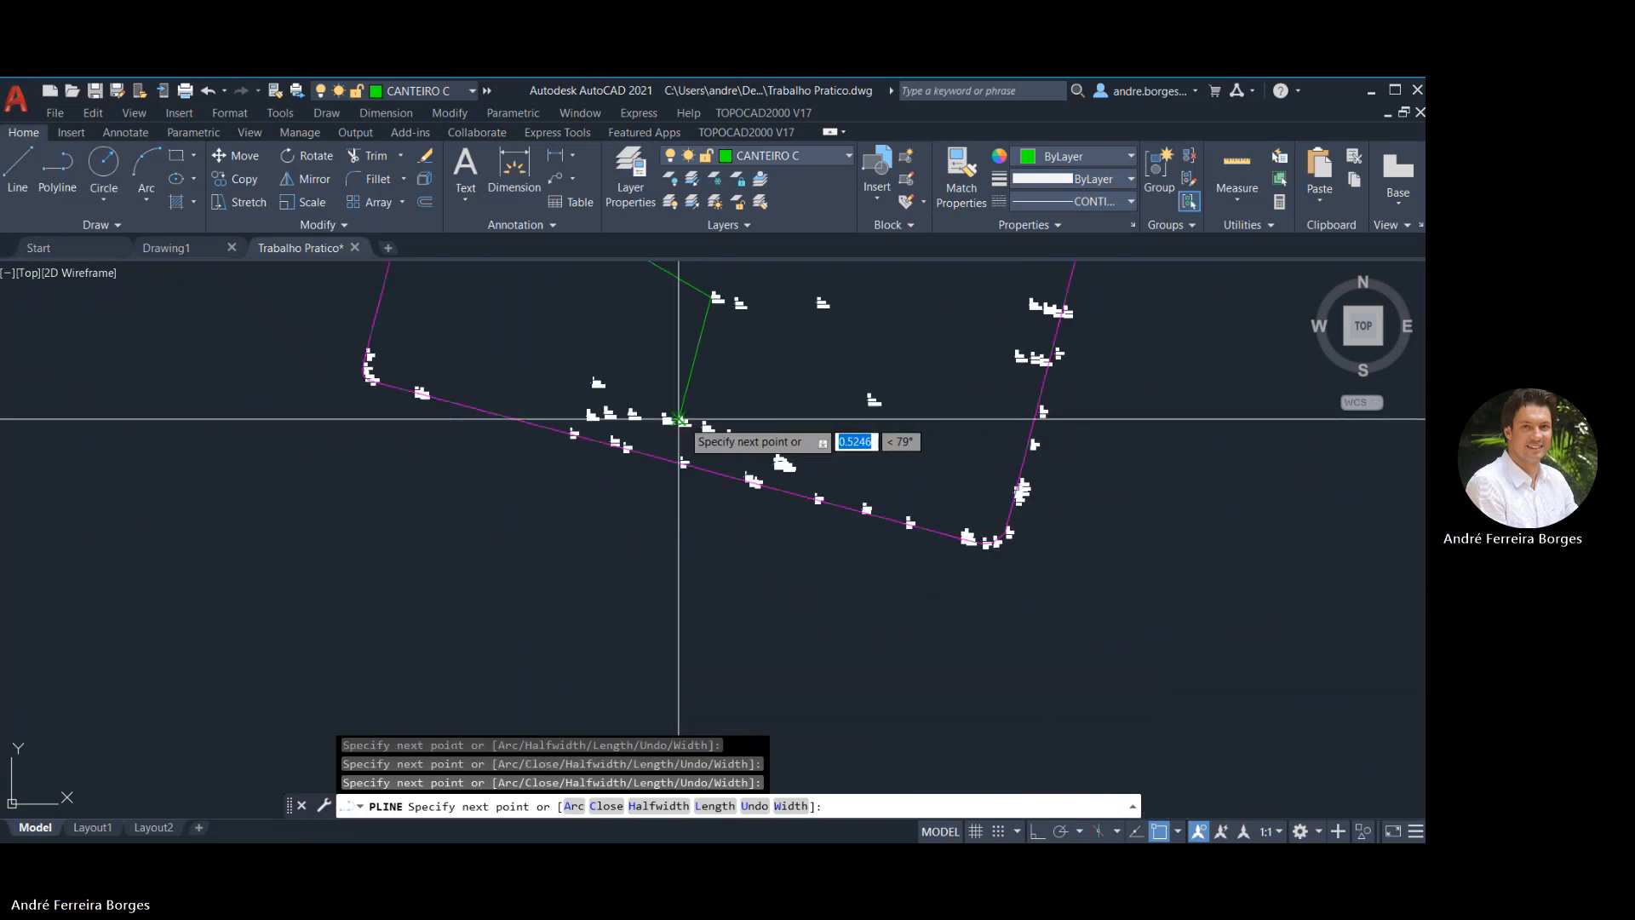
scroll(730, 435, "up", 4)
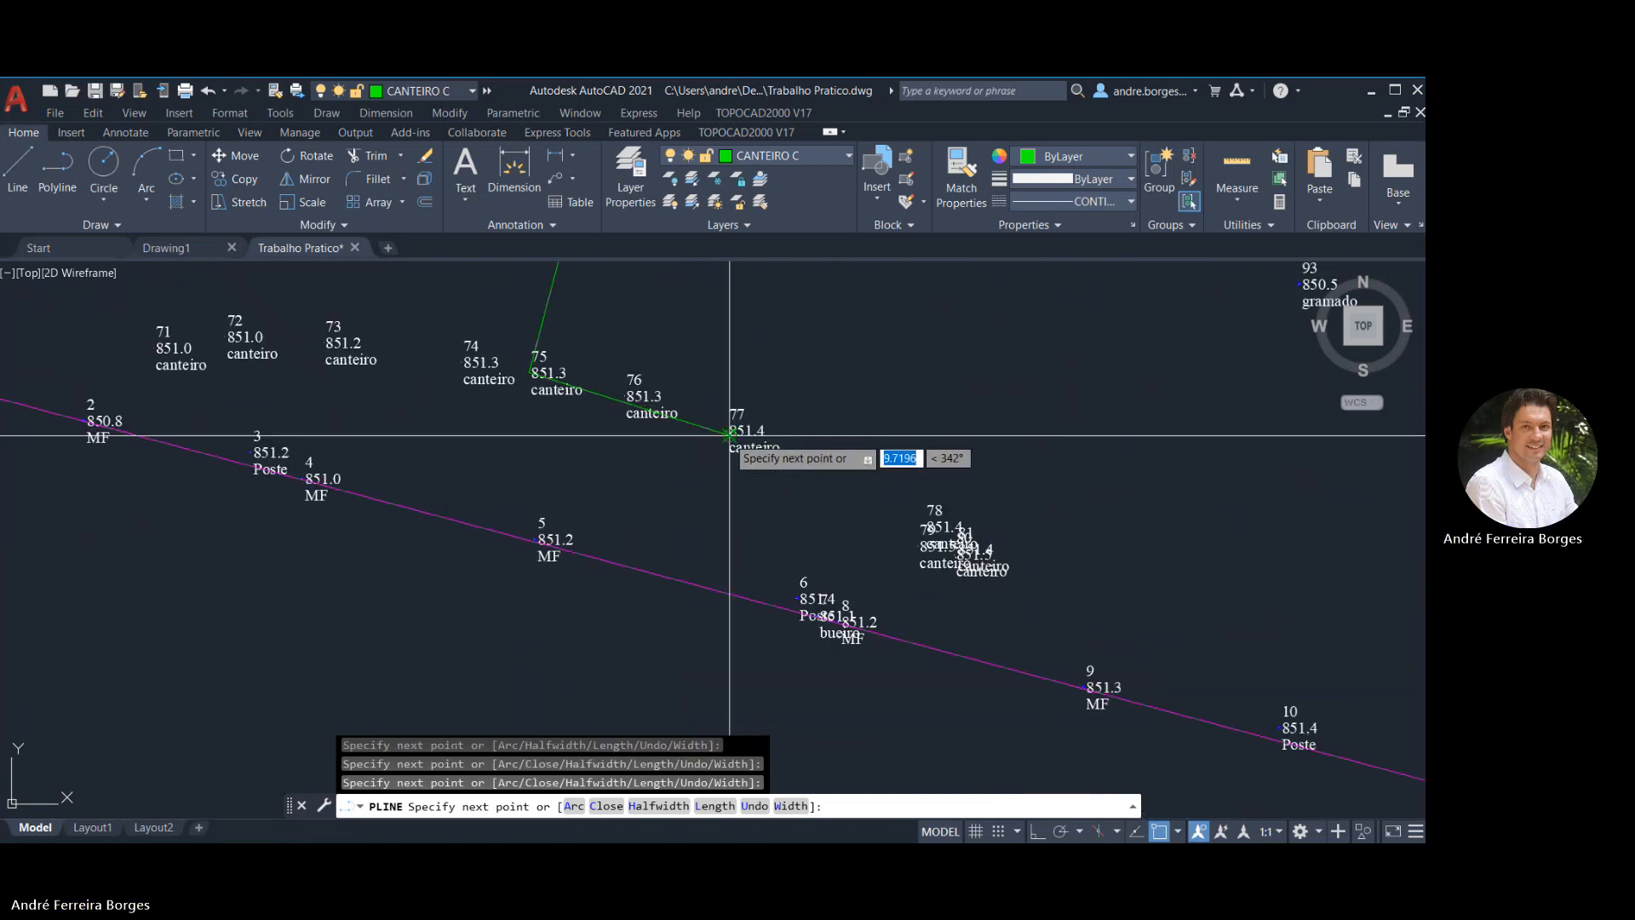
scroll(632, 406, "up", 2)
left_click(628, 402)
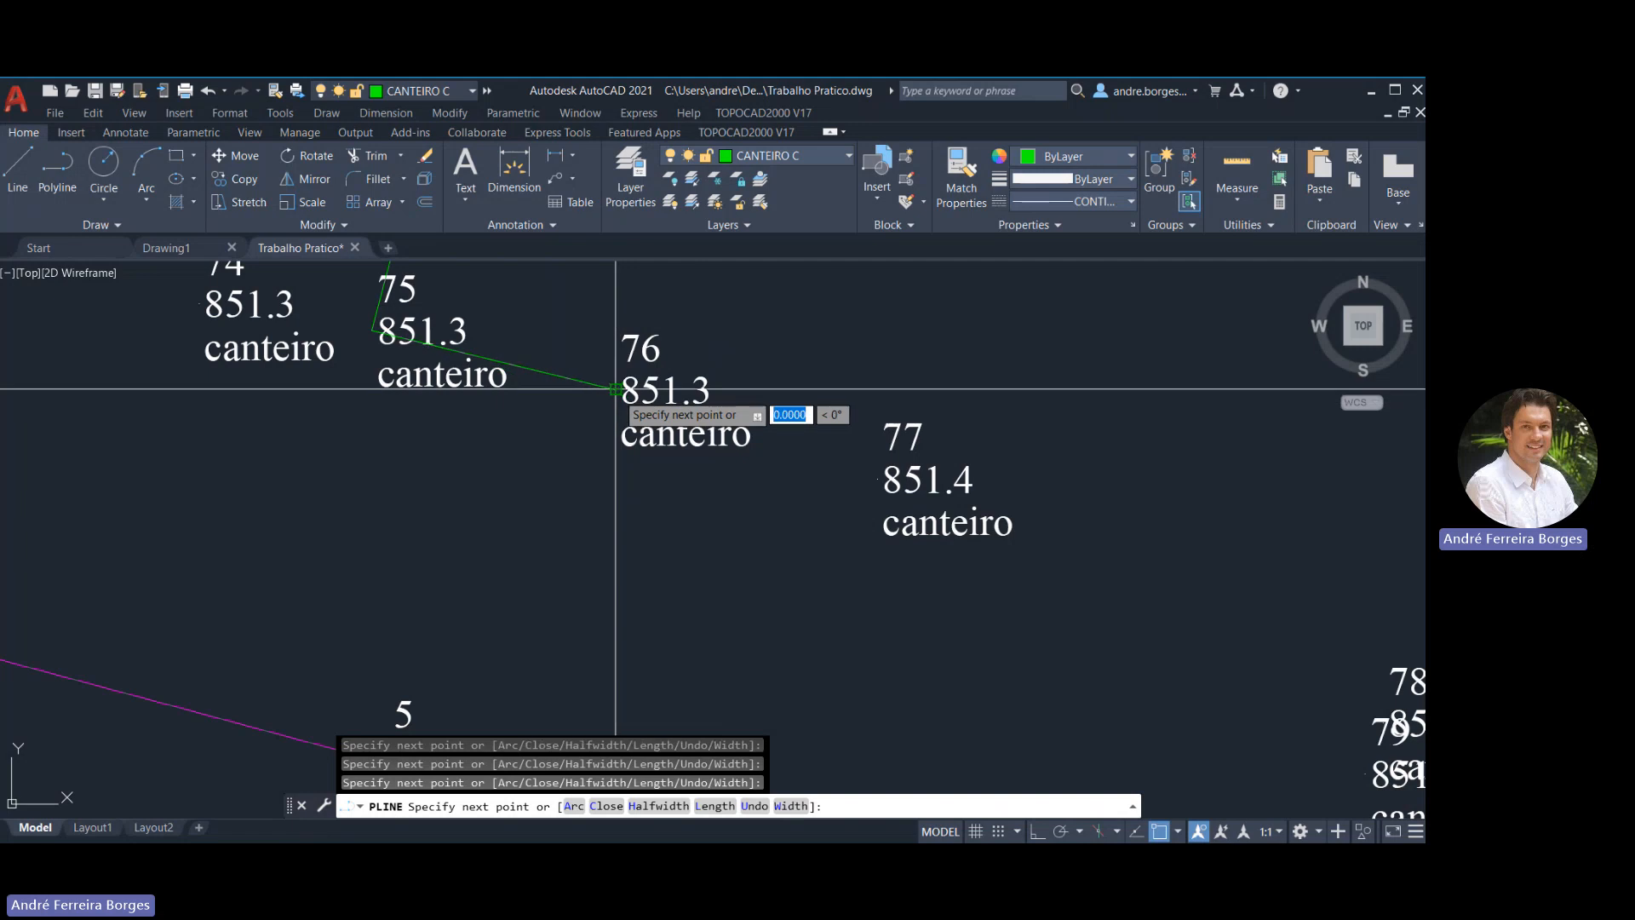
Continue the canteiro polyline from point 76 through points 83 and 84 to point 29 on the east side, and end it
scroll(617, 401, "down", 6)
scroll(610, 510, "up", 6)
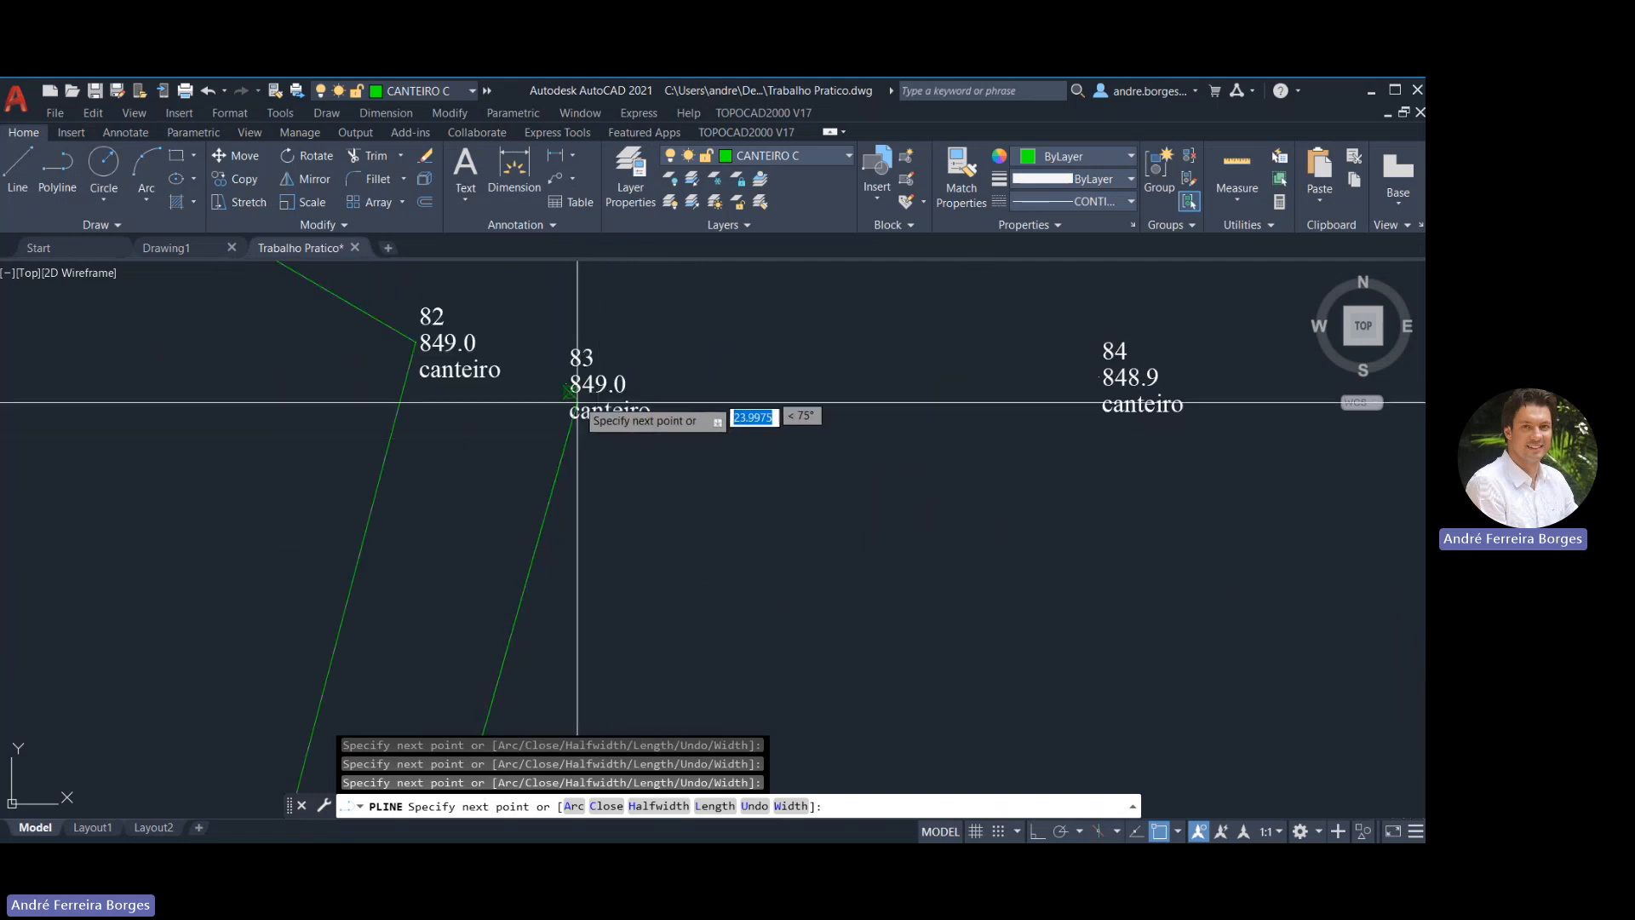
left_click(1098, 380)
scroll(925, 397, "down", 6)
middle_click_drag(925, 397, 811, 372)
scroll(1004, 424, "up", 6)
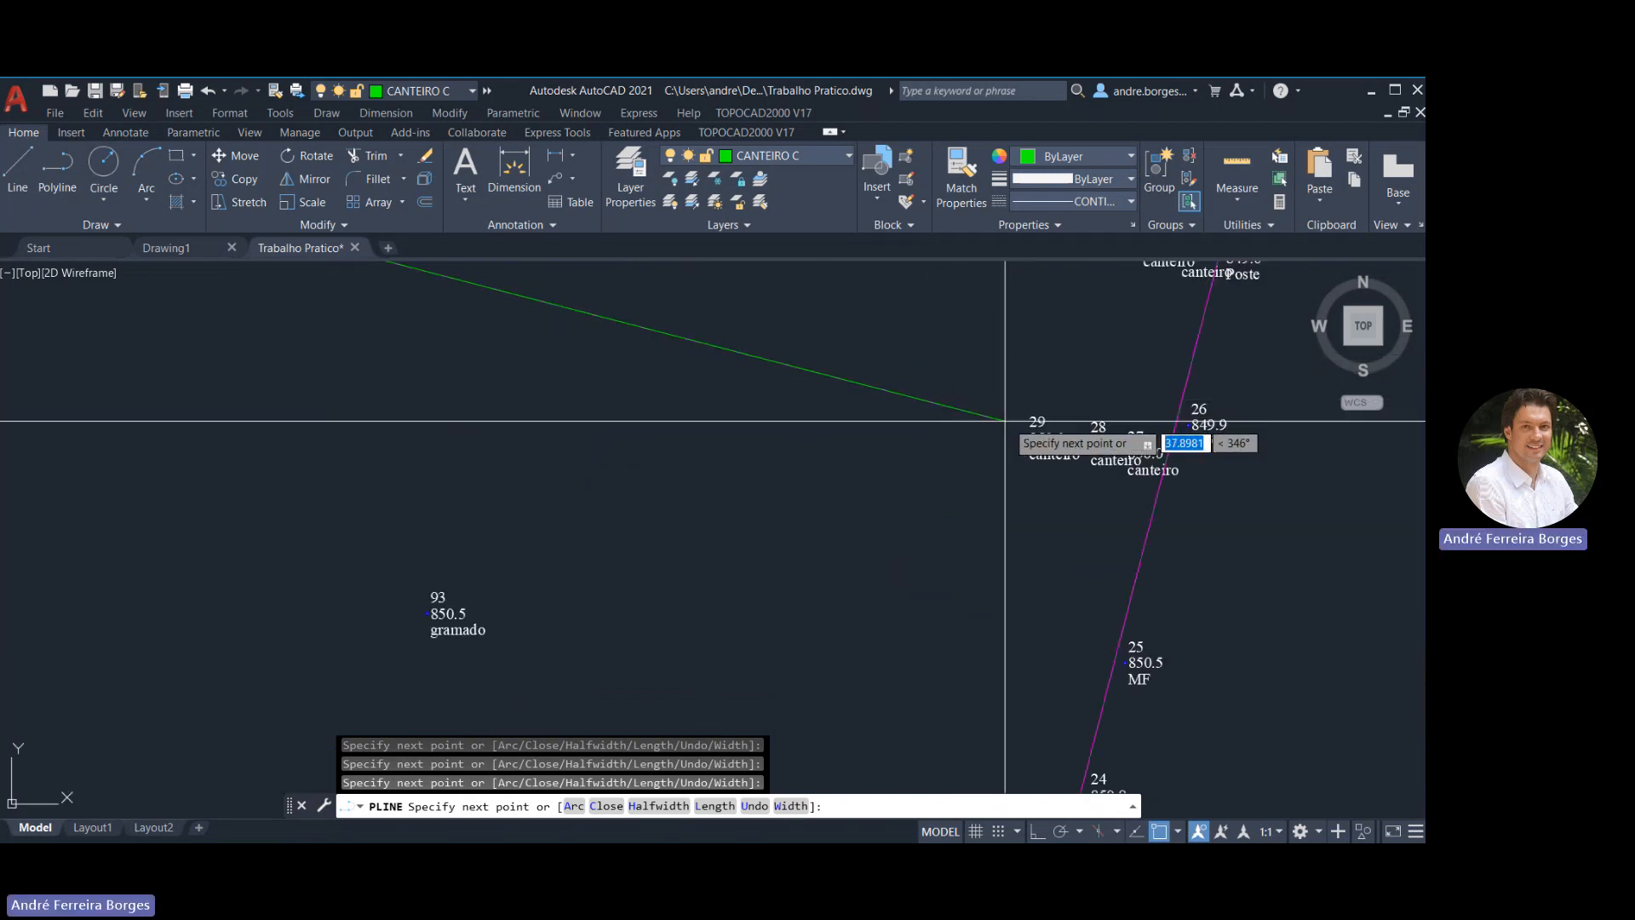
scroll(1031, 436, "up", 2)
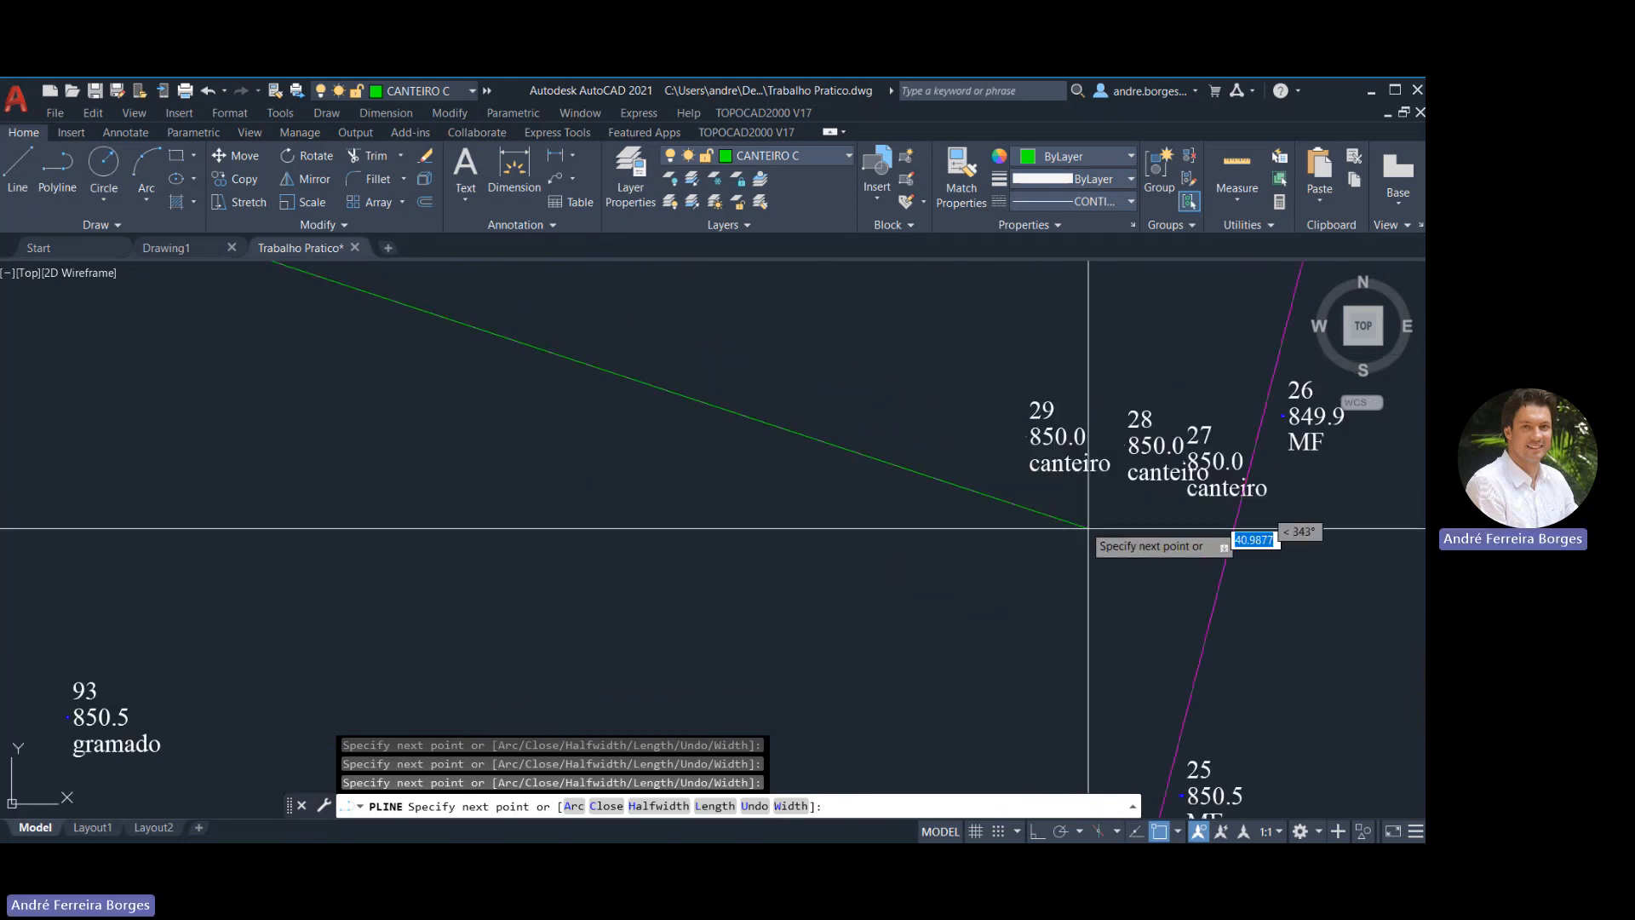
left_click(1027, 436)
key("Return")
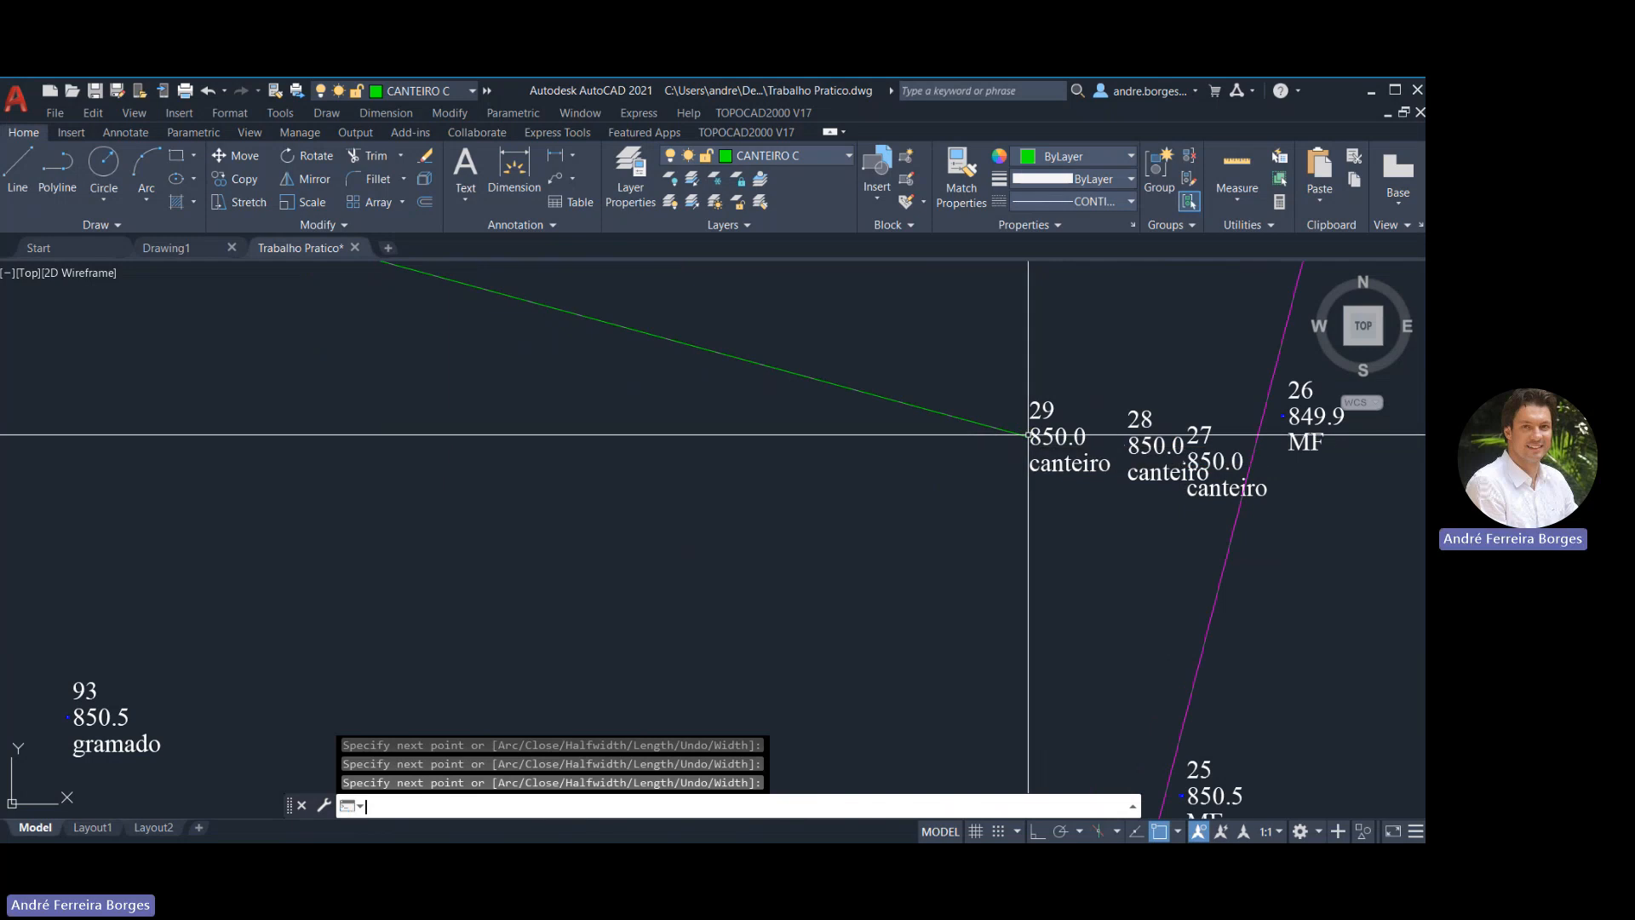
scroll(1027, 436, "down", 6)
middle_click_drag(949, 431, 926, 499)
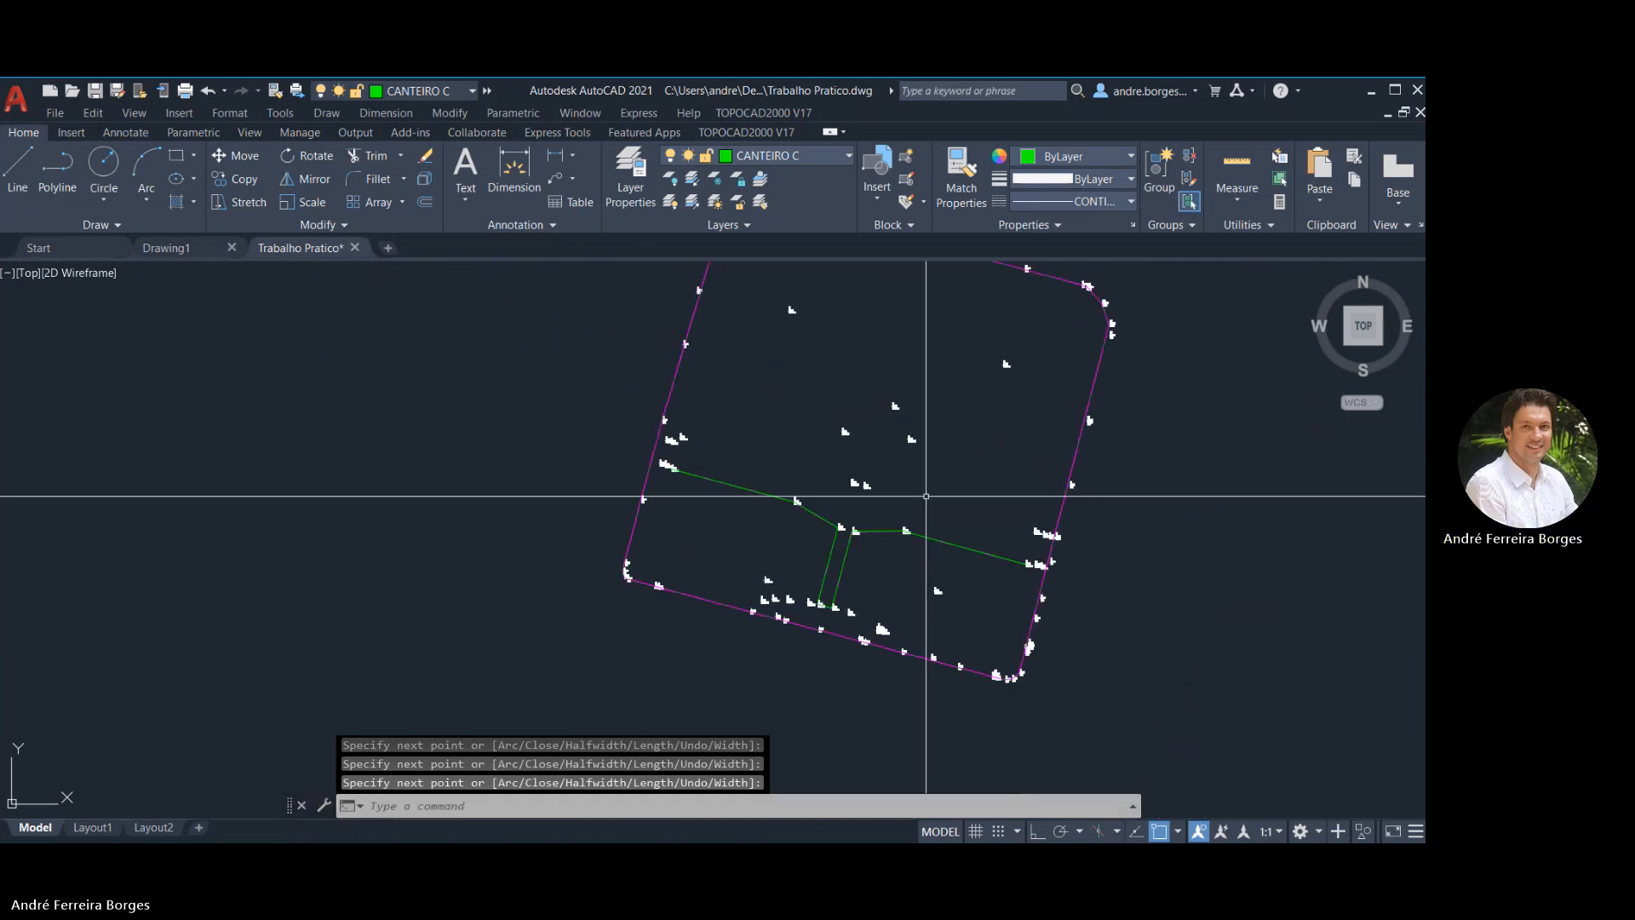
Draw a canteiro polyline from point 60 on the west side to point 87 near the middle, and end it
key("Return")
scroll(844, 427, "up", 4)
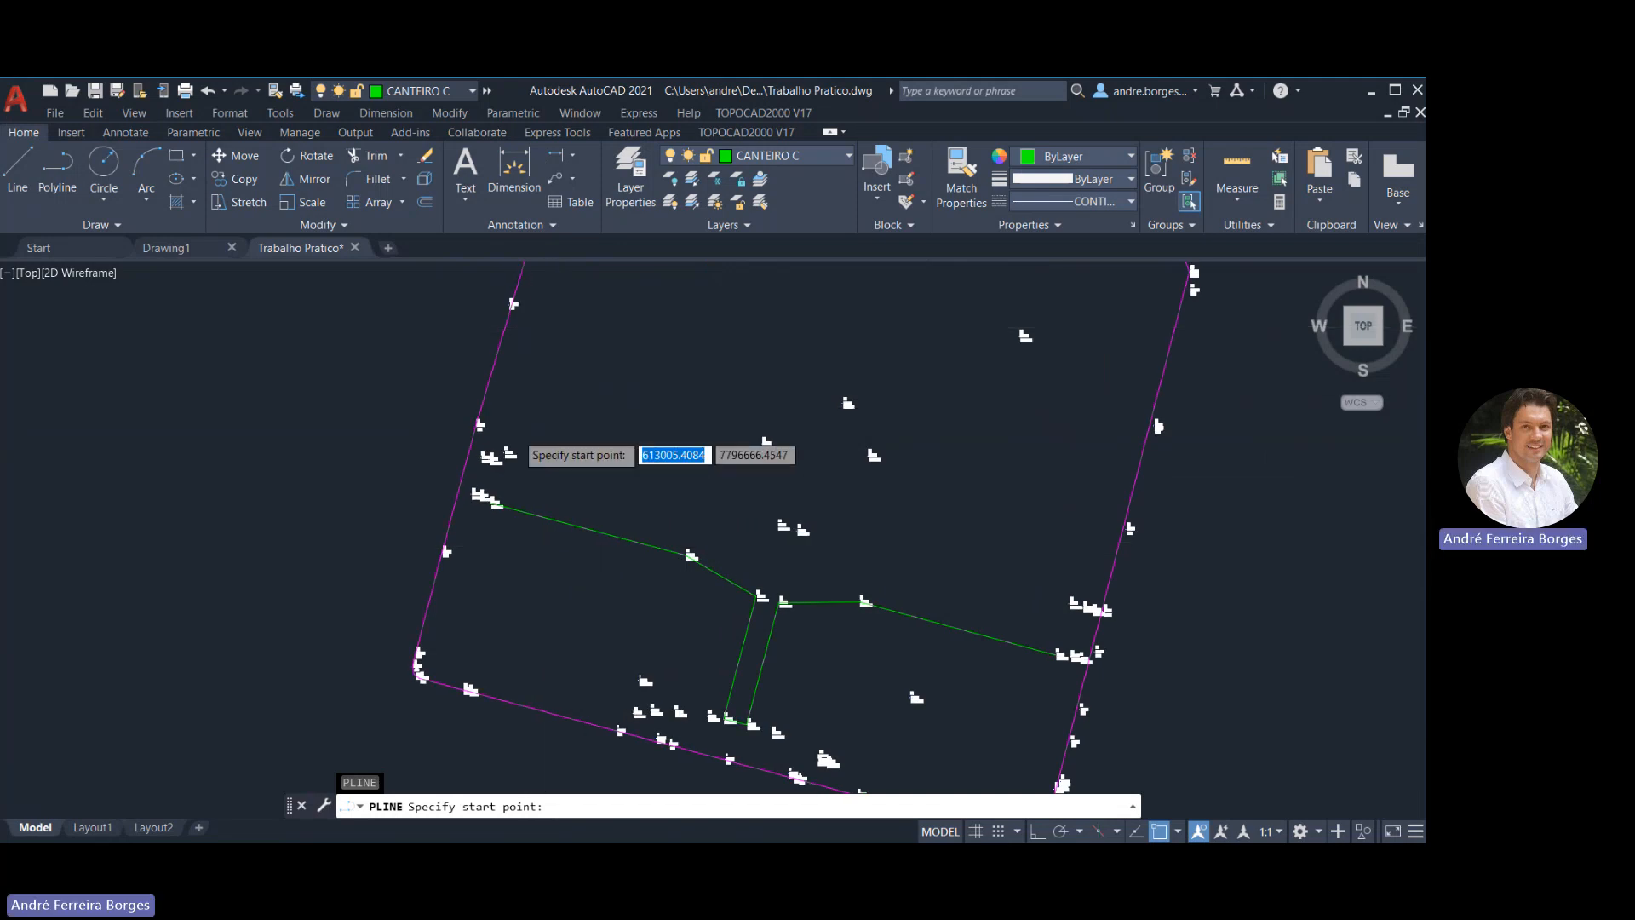
scroll(528, 477, "up", 5)
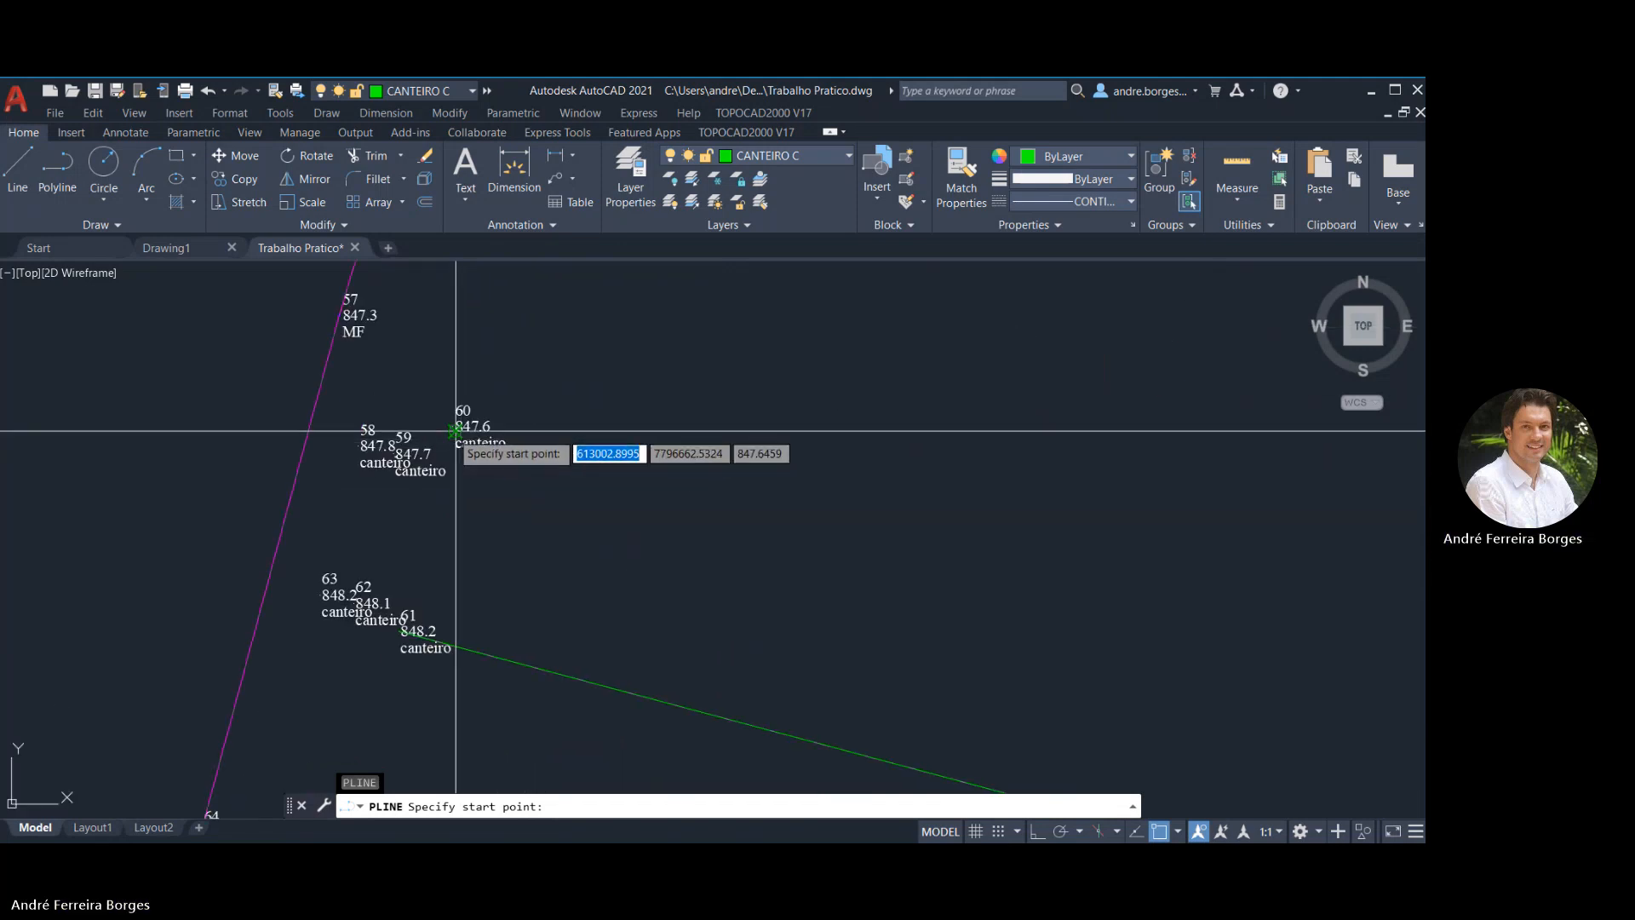
scroll(455, 431, "up", 2)
left_click(456, 423)
scroll(477, 427, "down", 3)
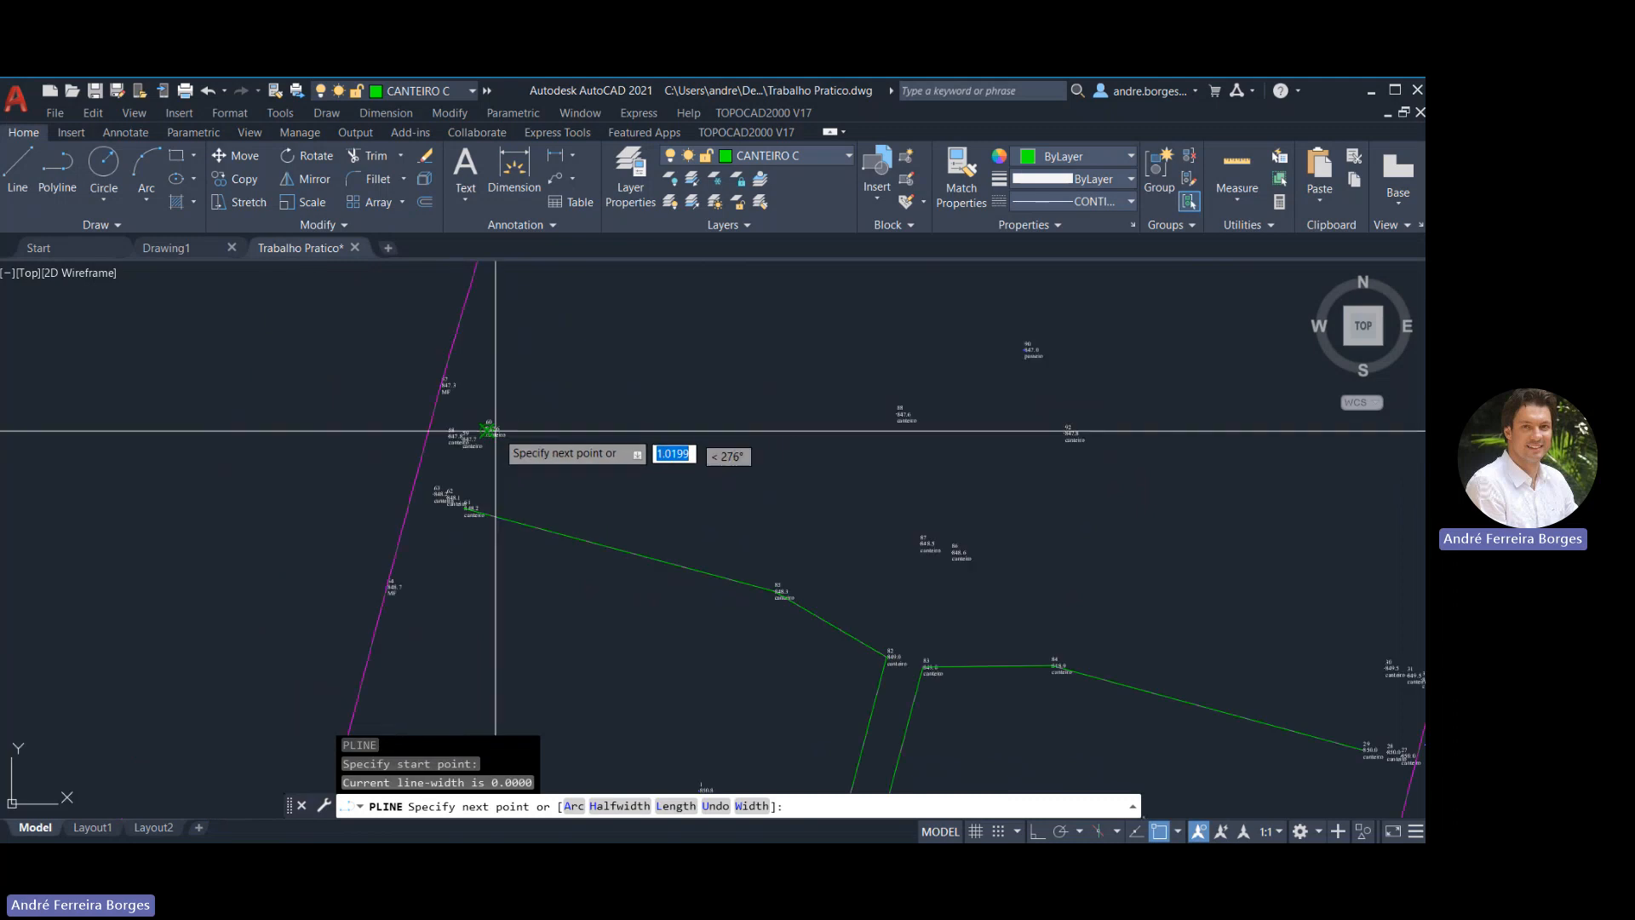
scroll(592, 375, "down", 2)
scroll(612, 417, "up", 4)
scroll(635, 385, "up", 4)
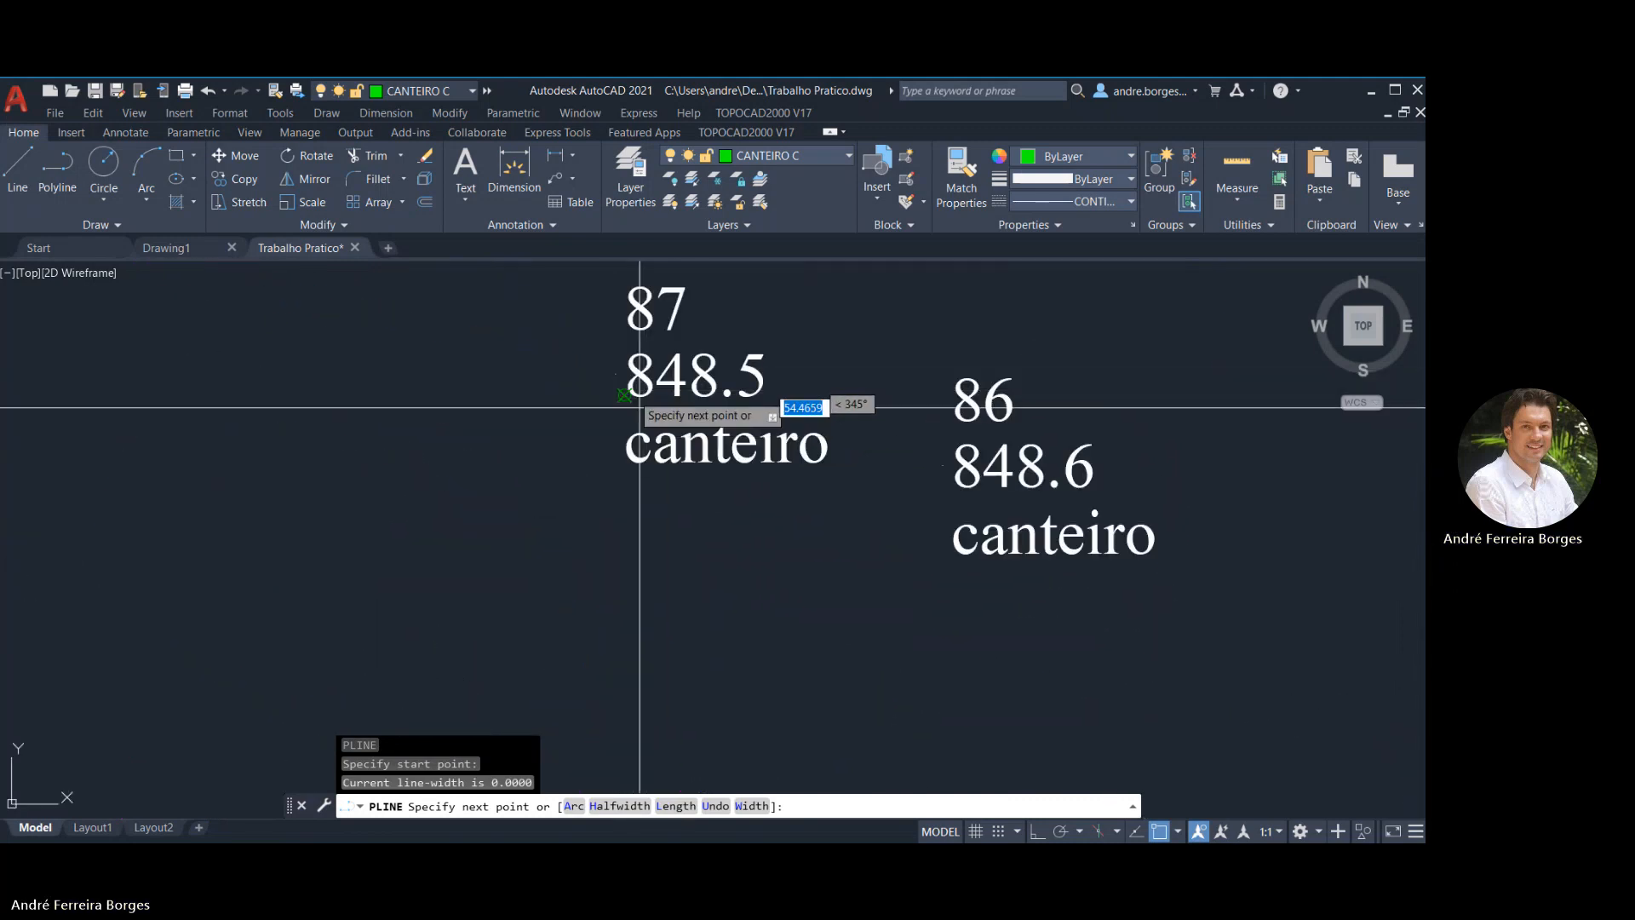
left_click(615, 370)
scroll(664, 382, "down", 5)
scroll(676, 382, "up", 6)
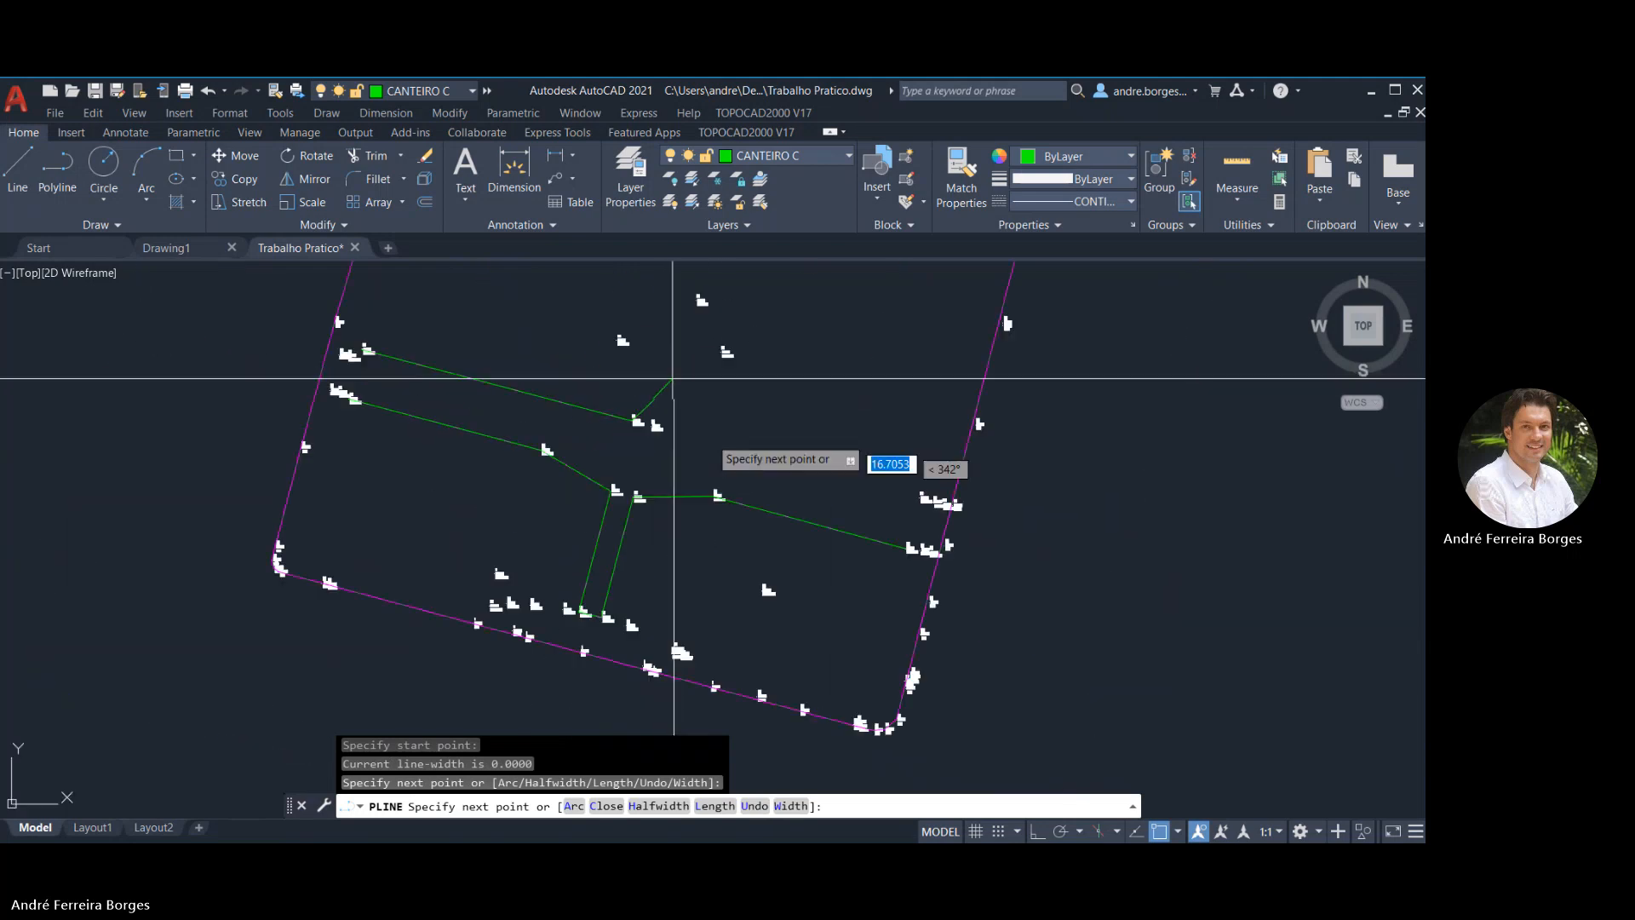
key("Return")
Draw a canteiro polyline from point 86 near the middle to point 30 on the east side, and end it
scroll(672, 441, "up", 8)
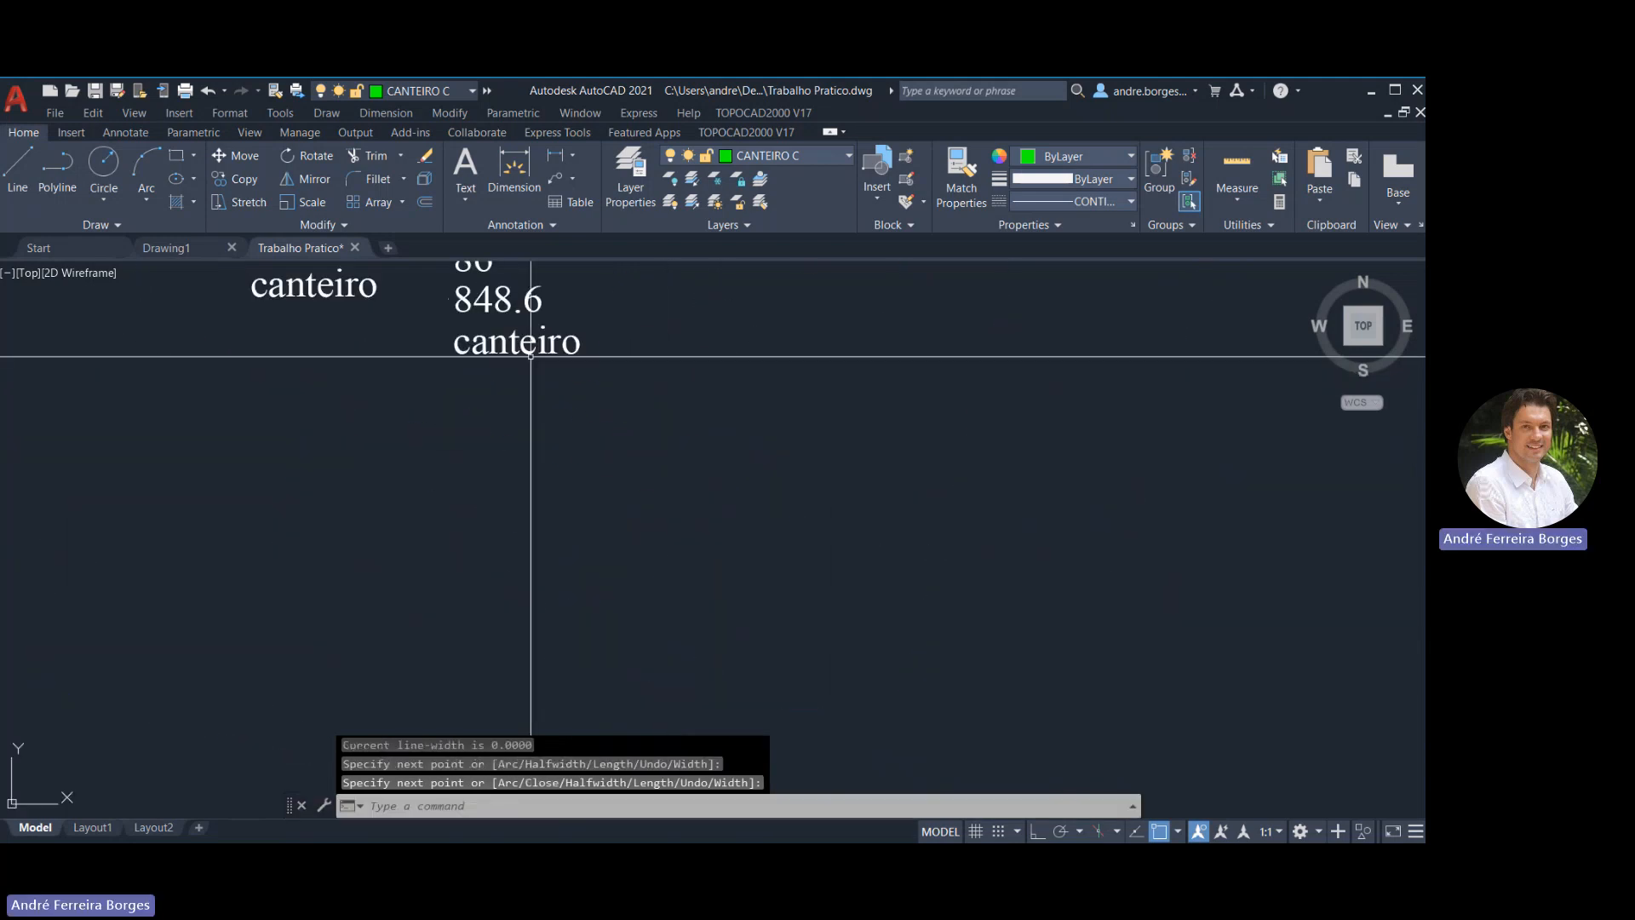
key("Return")
left_click(448, 298)
scroll(815, 452, "down", 6)
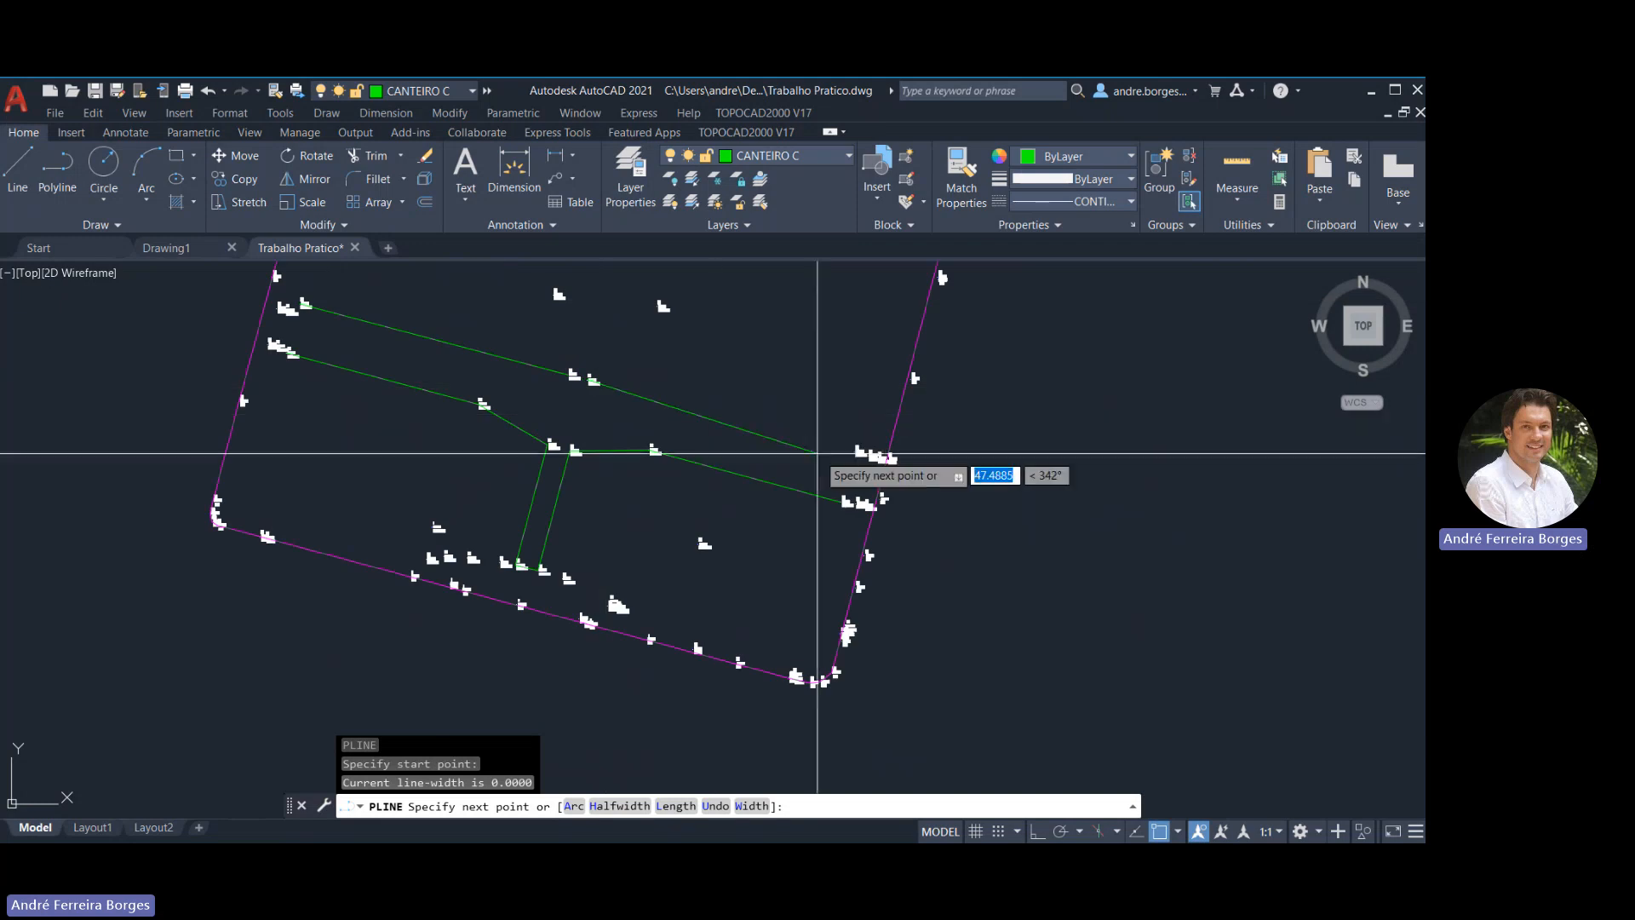
scroll(844, 442, "up", 5)
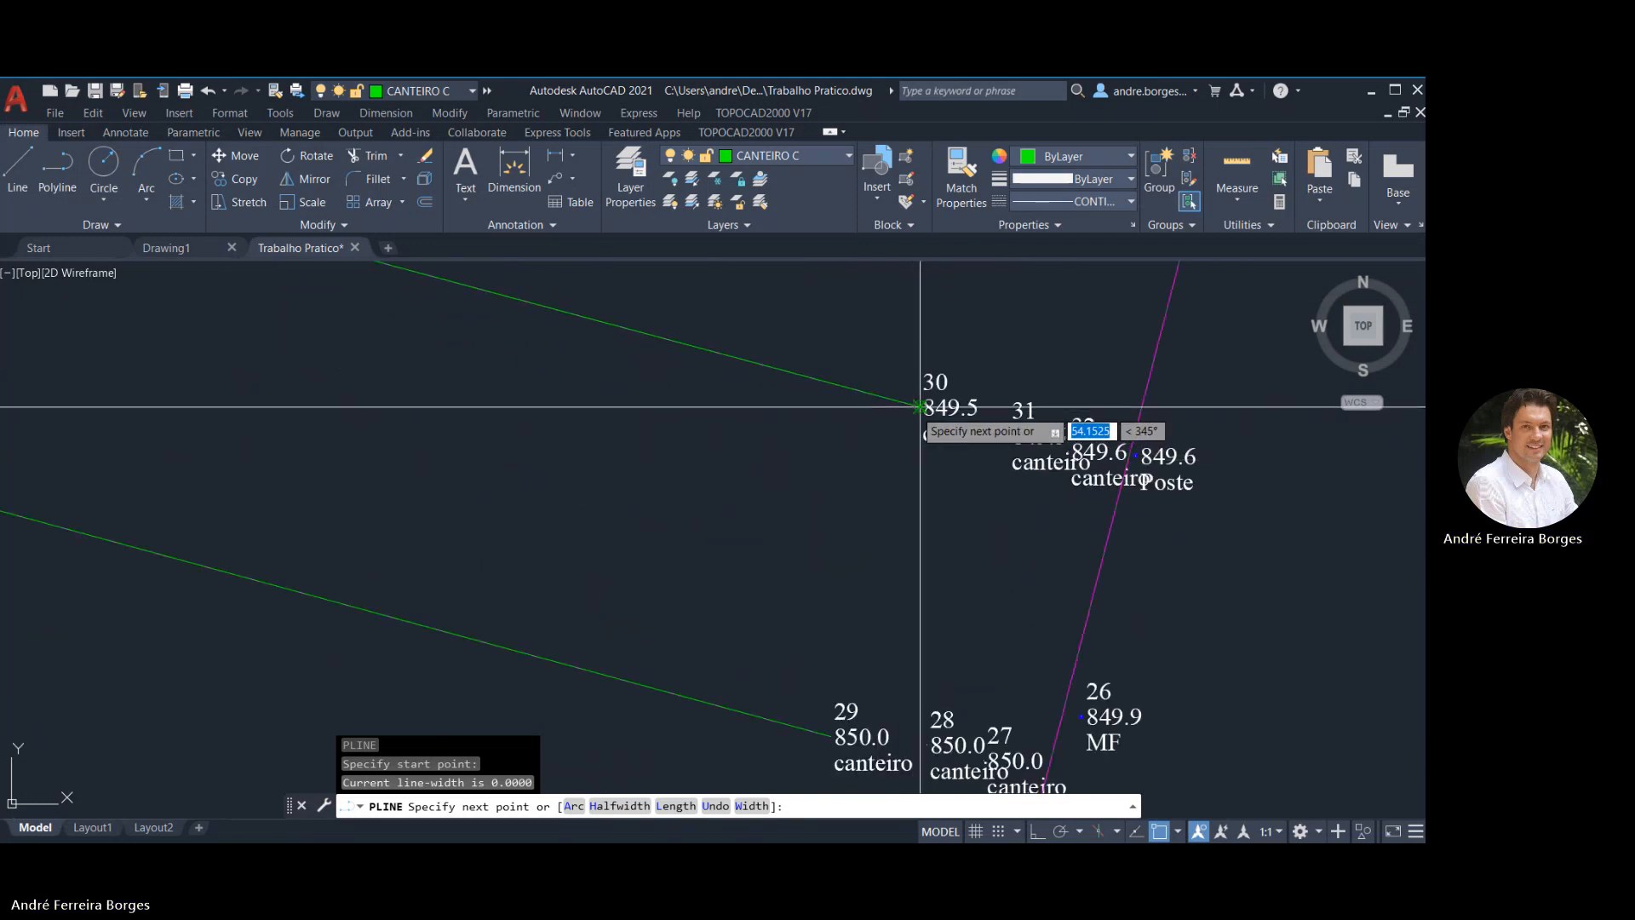
left_click(912, 412)
key("Return")
scroll(886, 410, "down", 5)
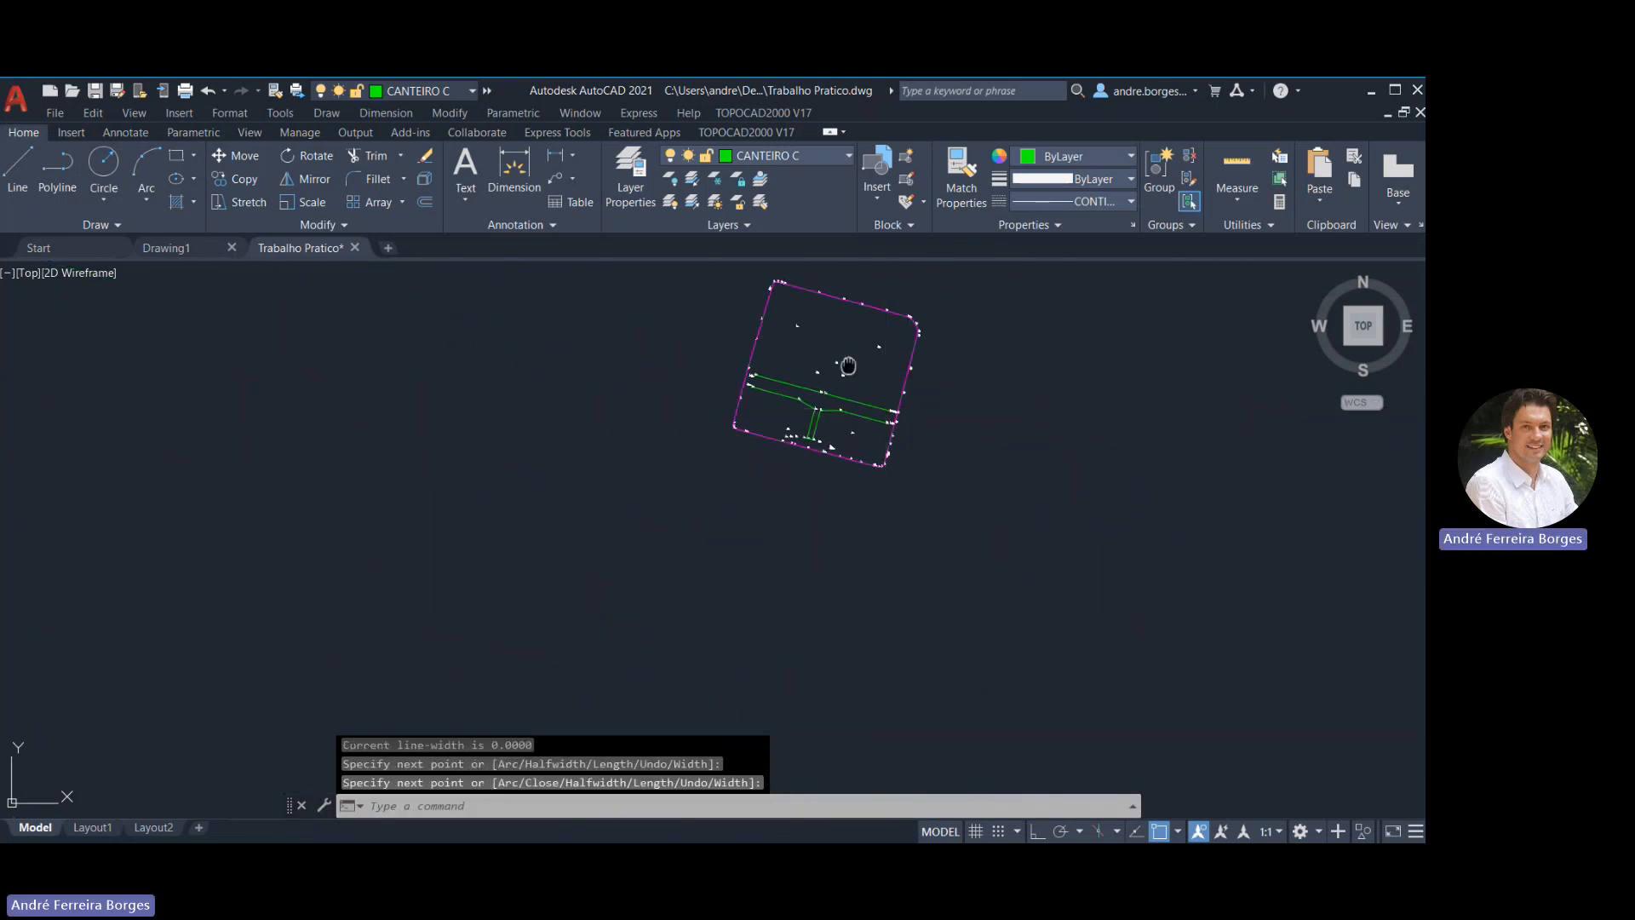
scroll(720, 401, "up", 2)
scroll(733, 426, "down", 2)
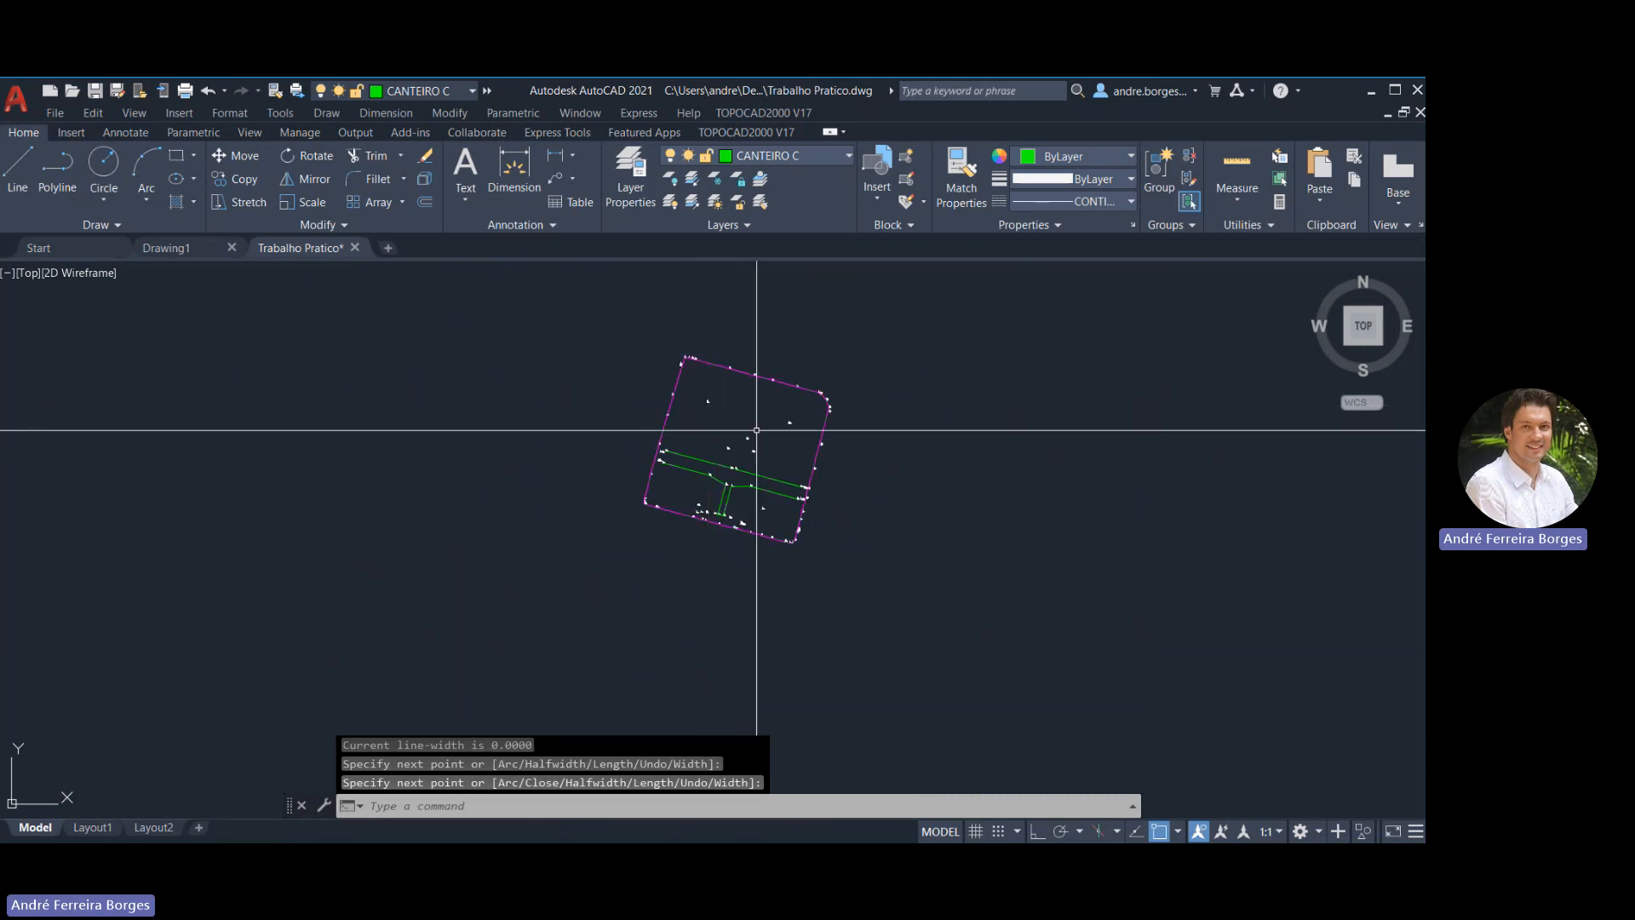
mouse_move(766, 437)
middle_mouse_down()
mouse_move(650, 442)
mouse_move(682, 471)
middle_mouse_up()
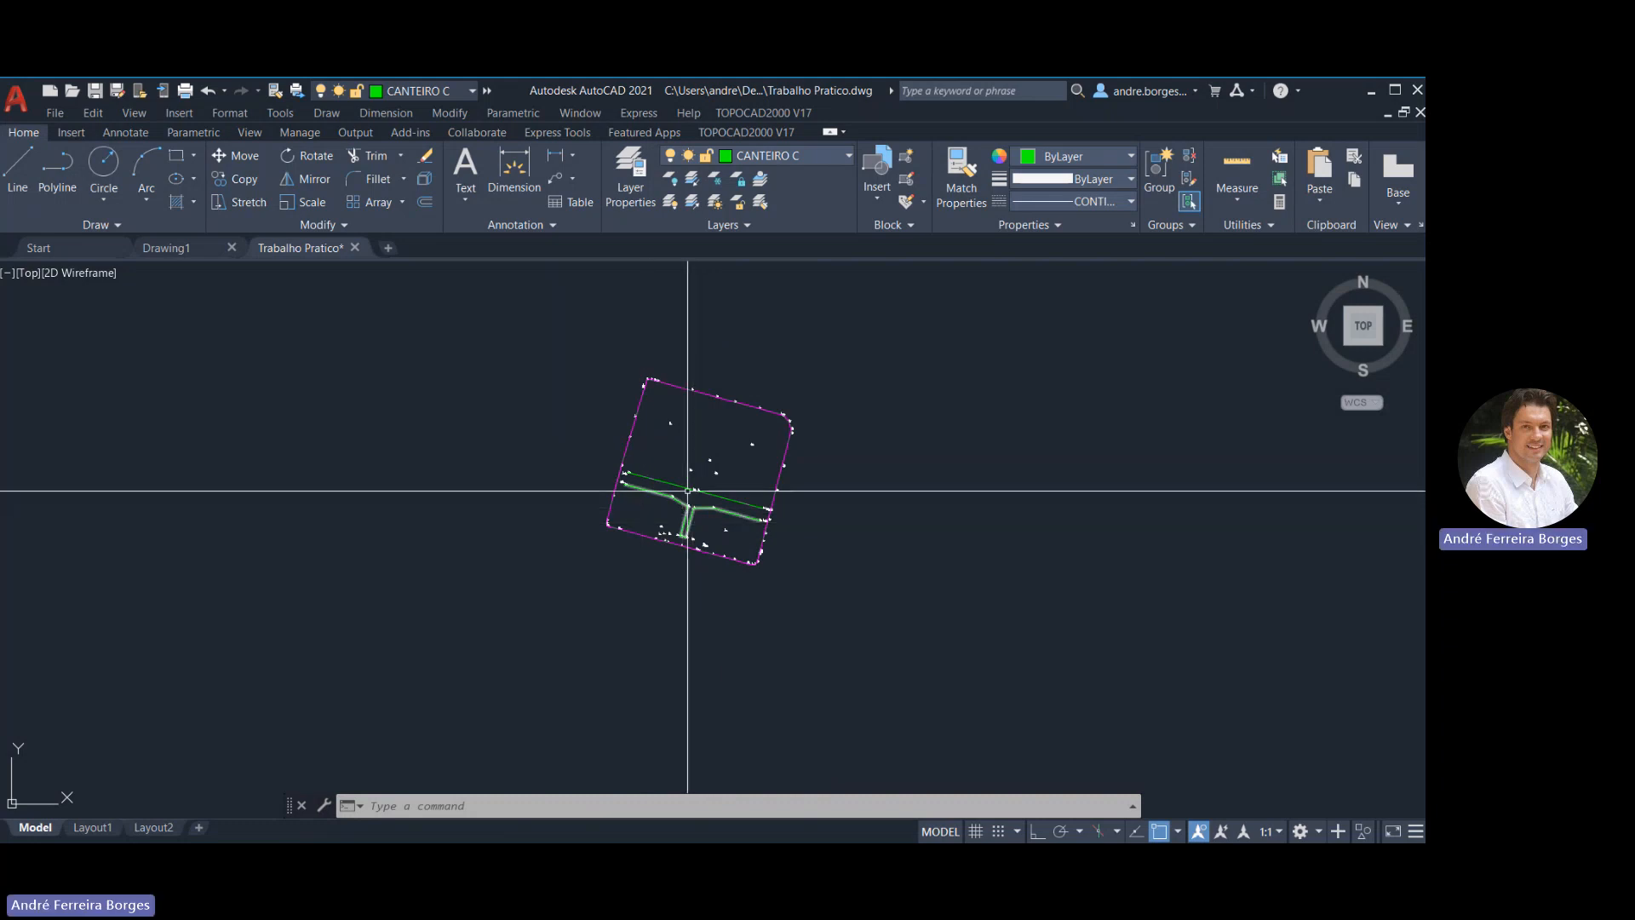
middle_click_drag(746, 368, 682, 356)
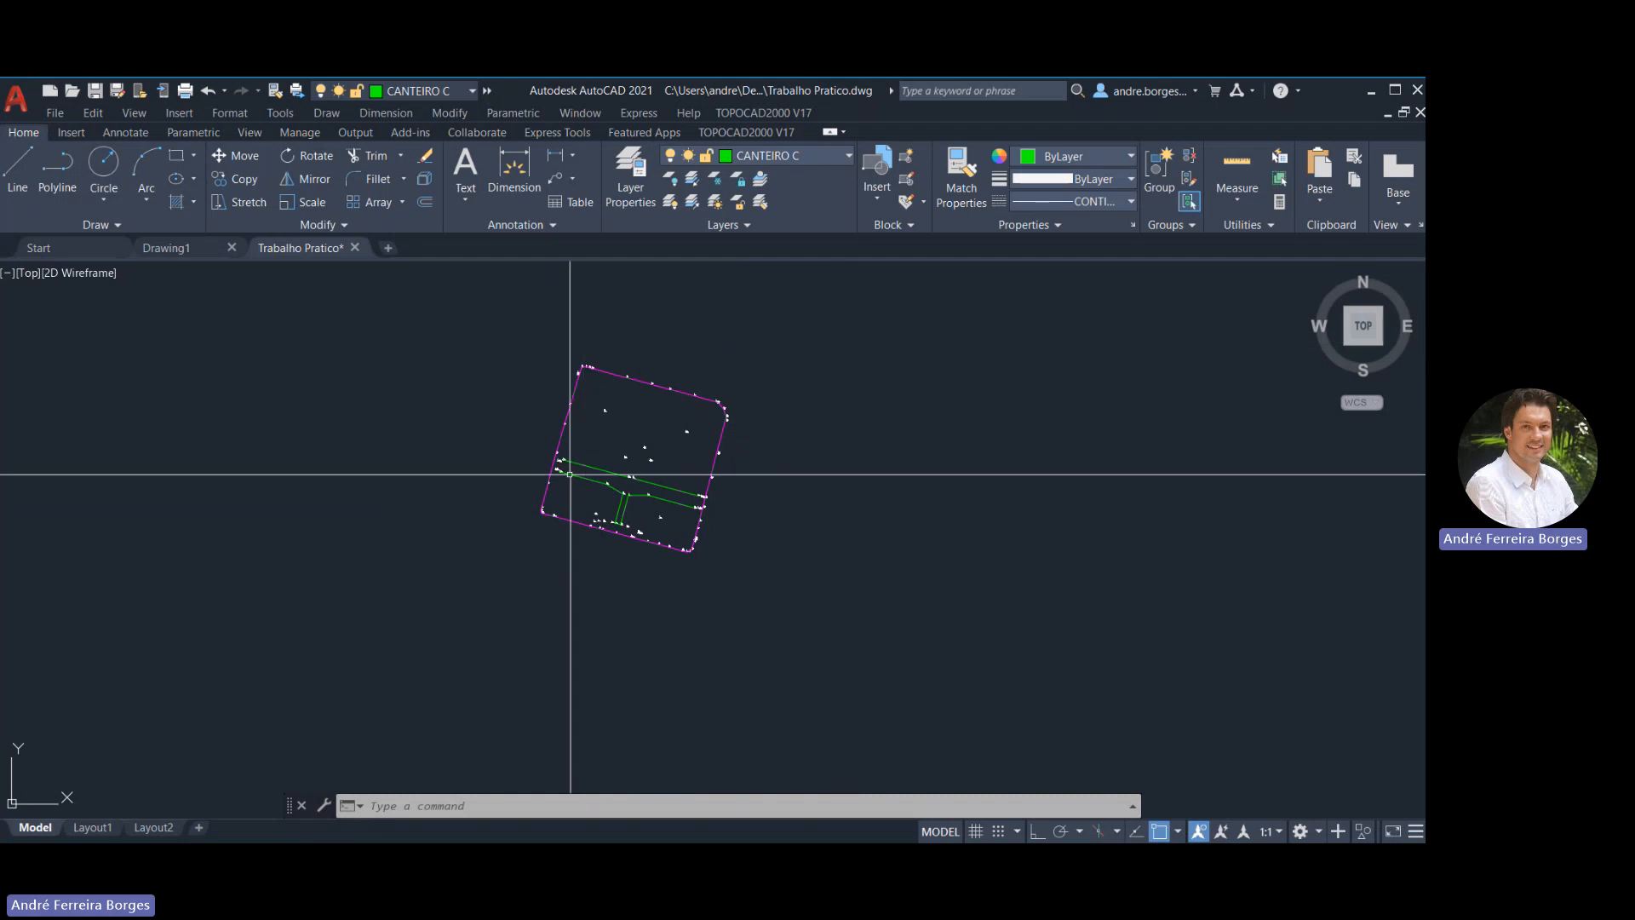
middle_click_drag(662, 334, 745, 369)
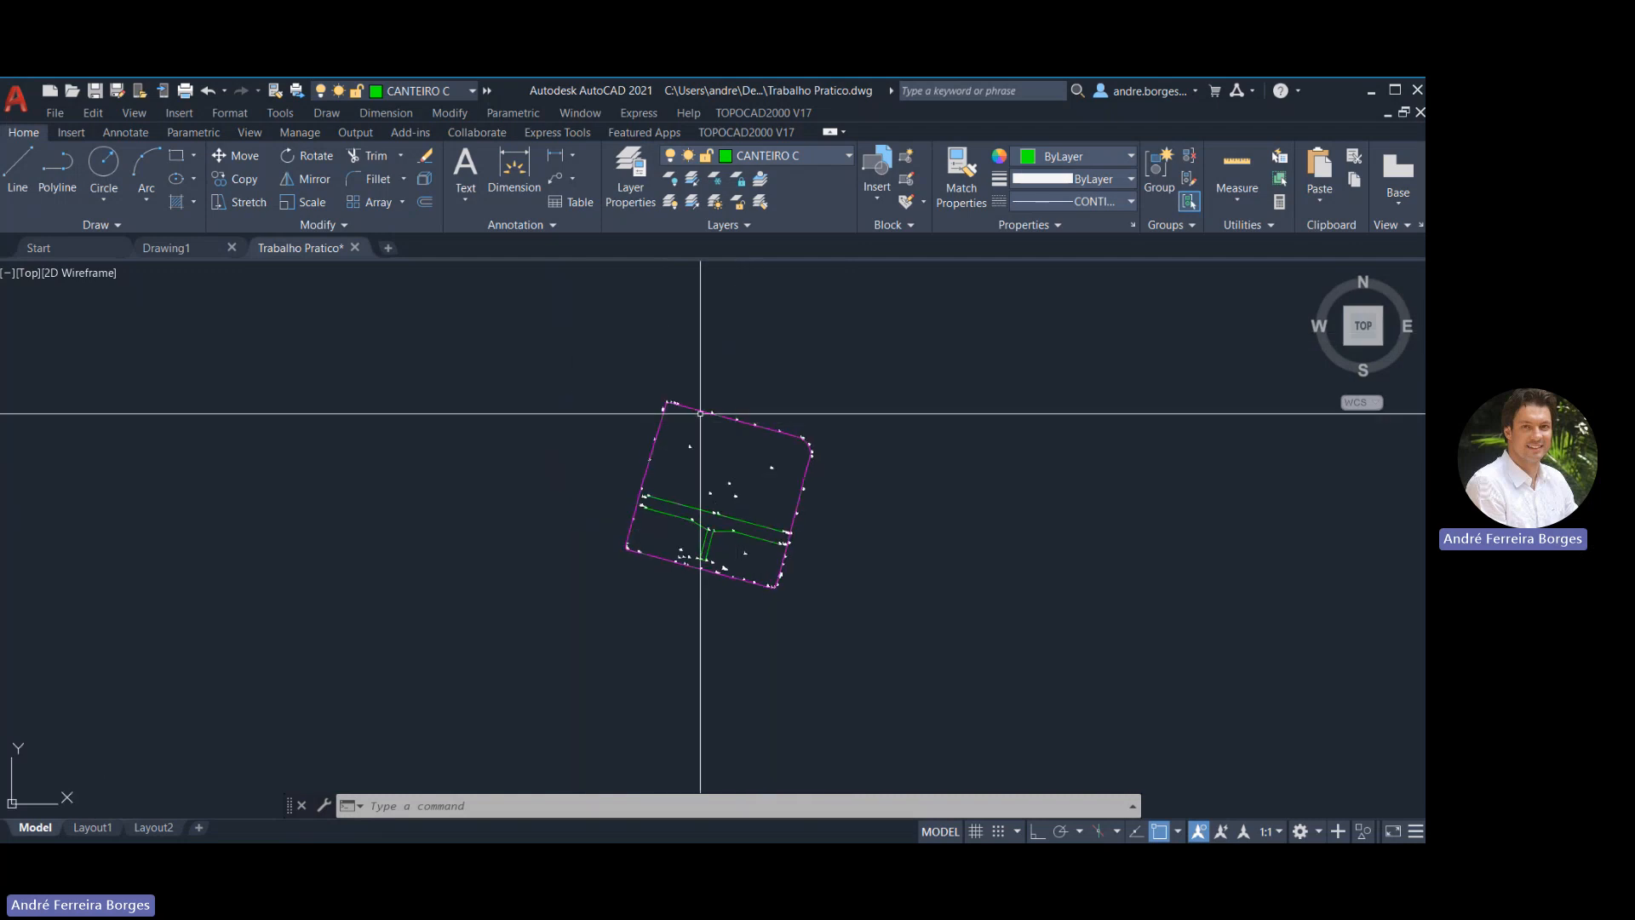
middle_click_drag(529, 366, 509, 362)
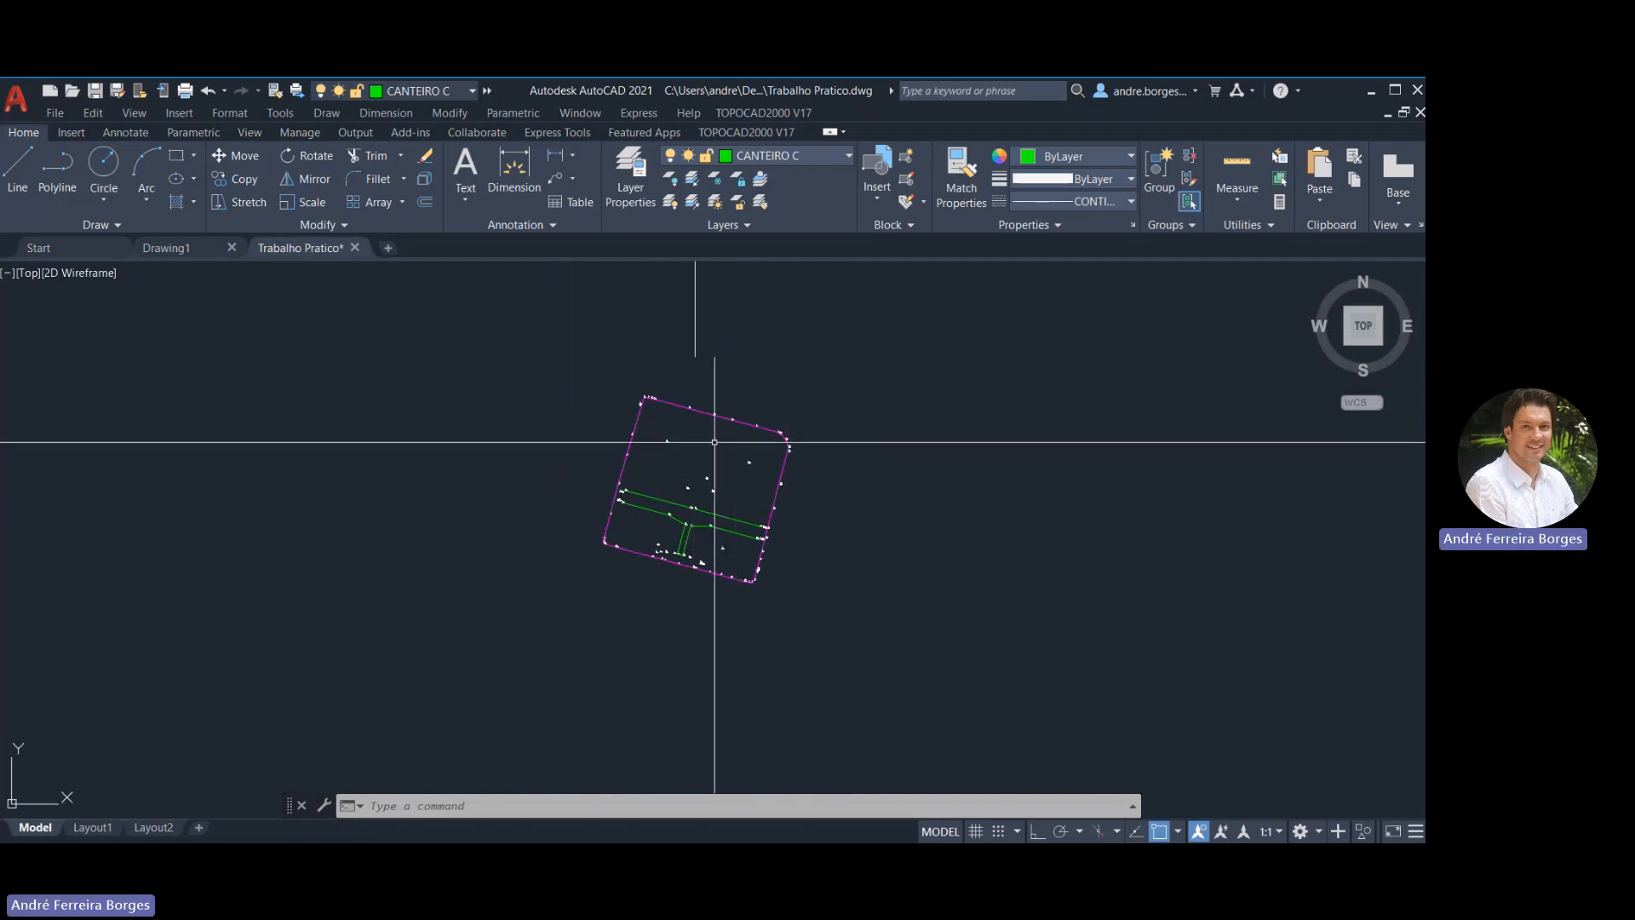
Insert the TOPOCAD 10 cm graphic scale below the site plan's south boundary
left_click(761, 114)
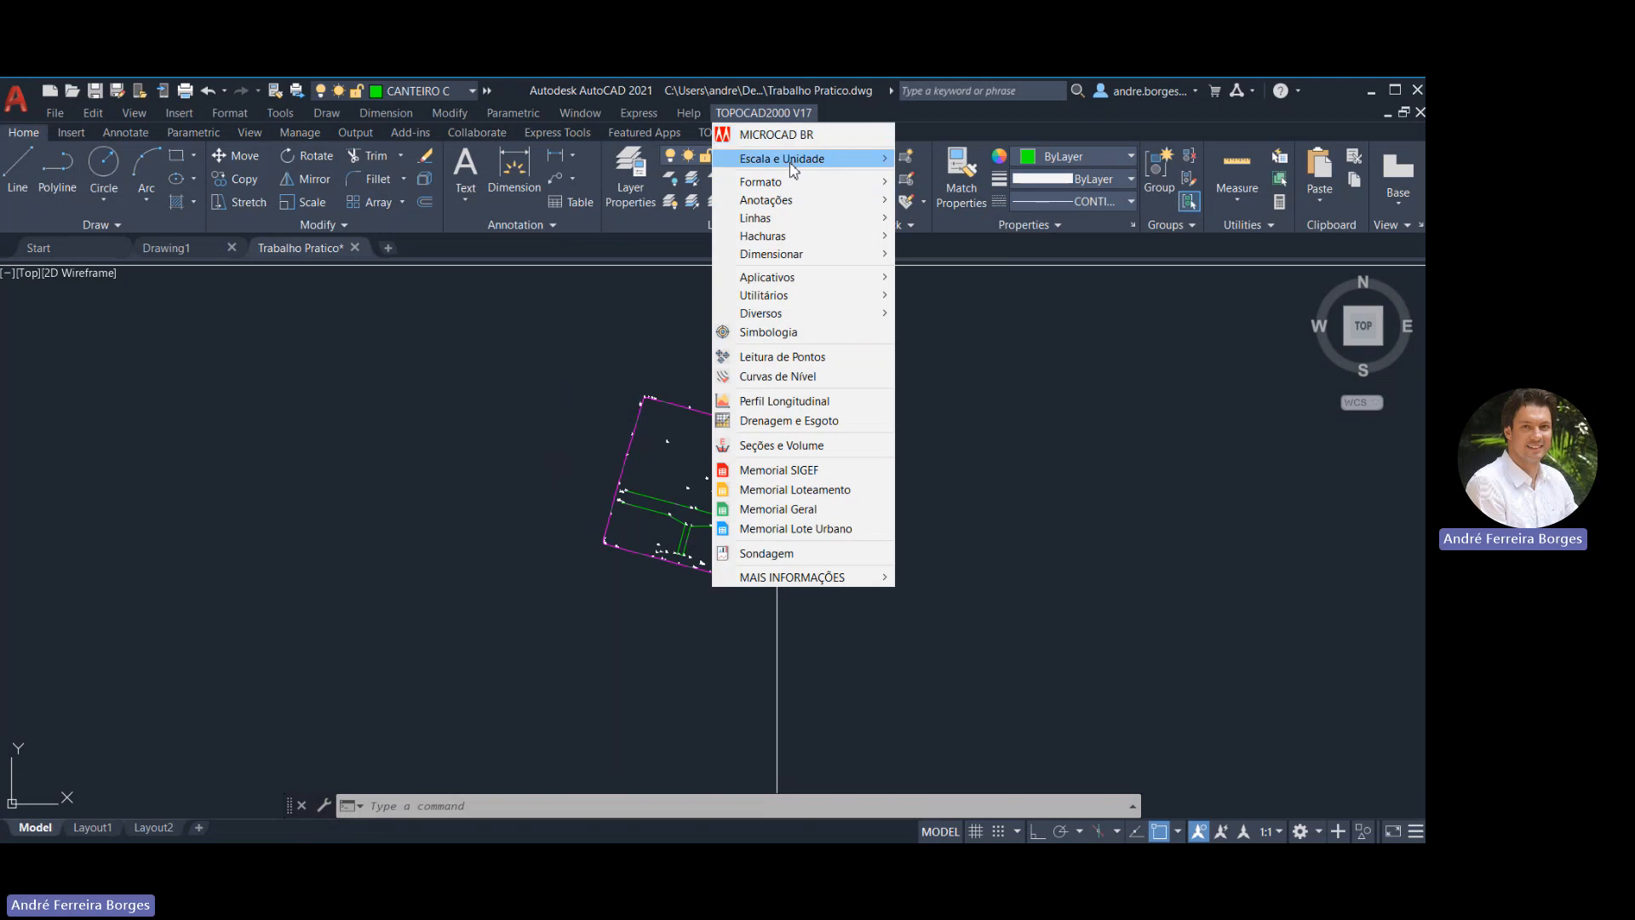
mouse_move(802, 170)
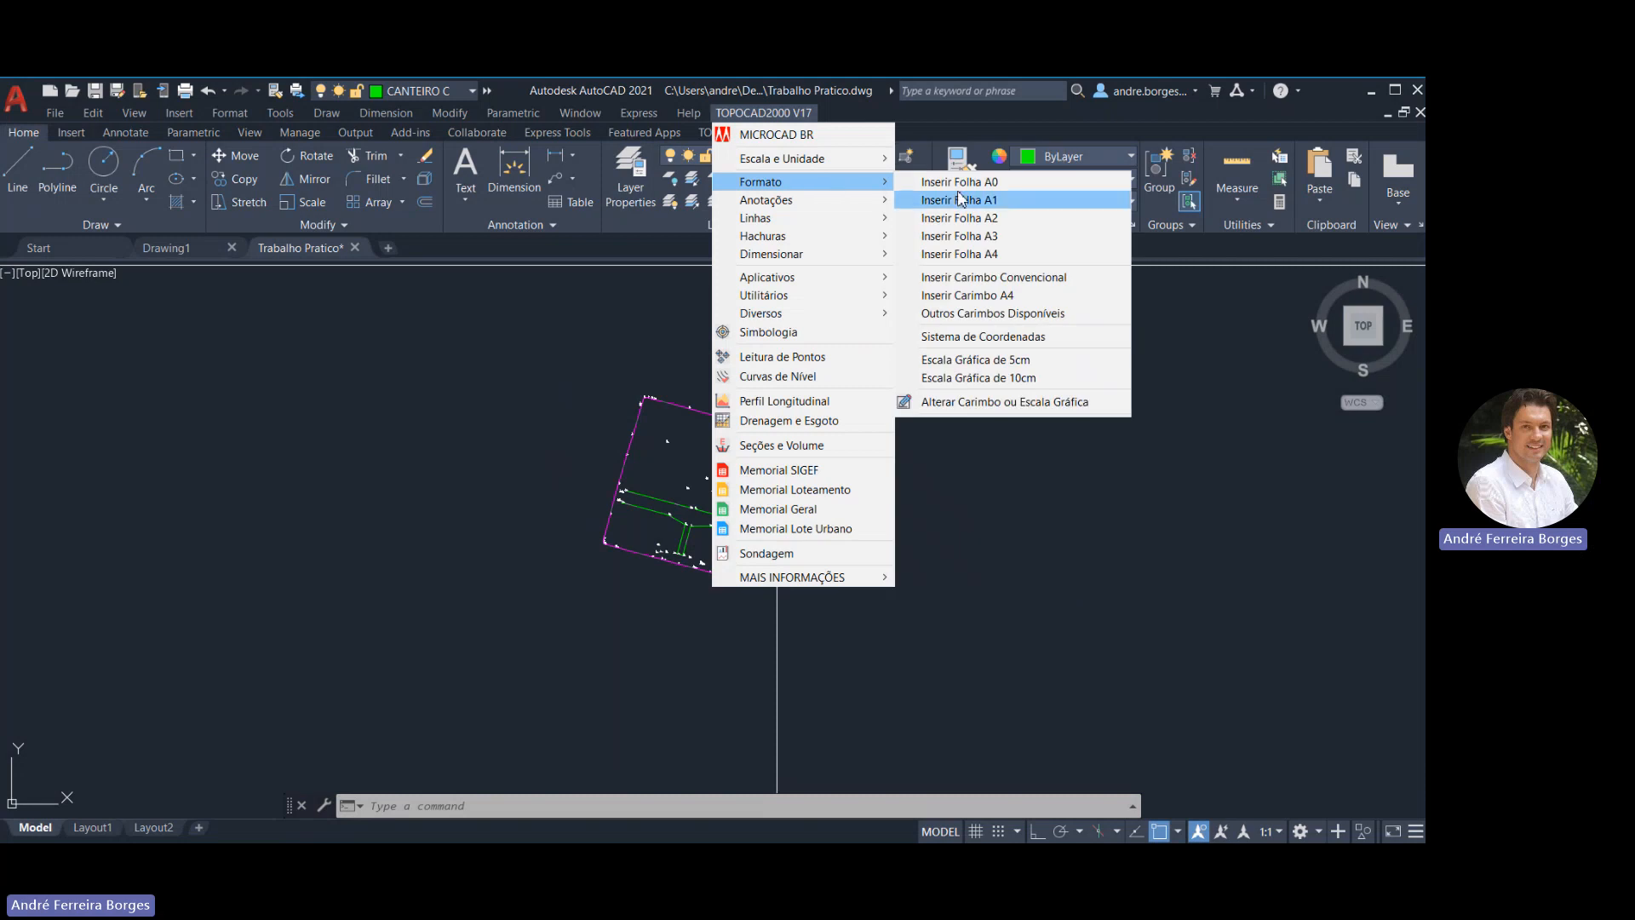
left_click(986, 379)
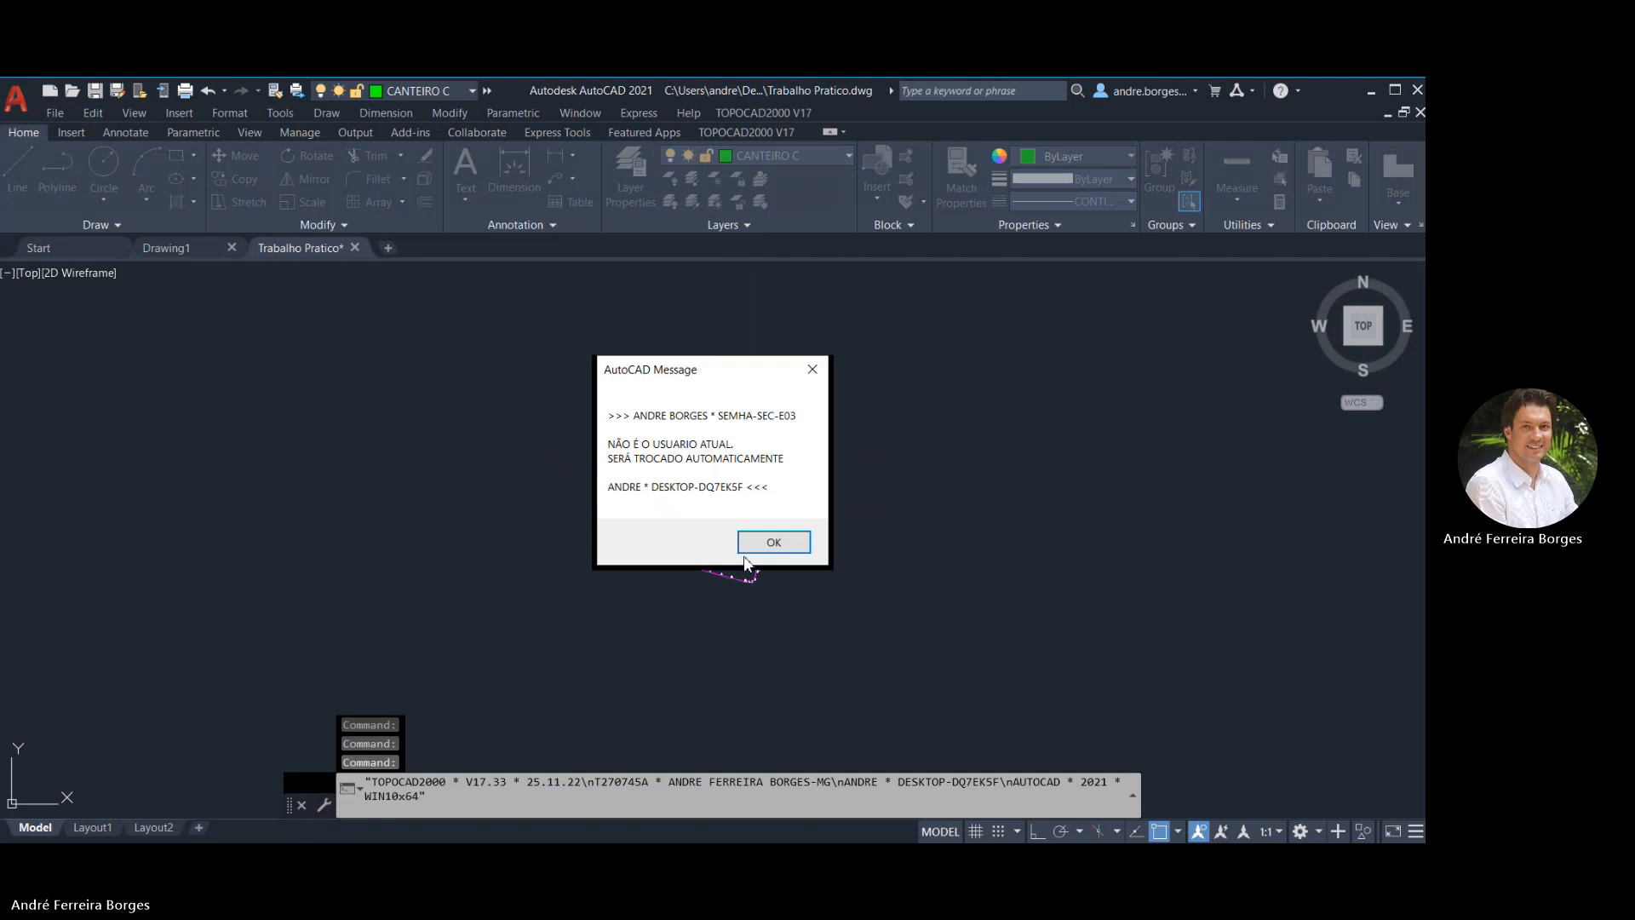
left_click(768, 537)
left_click(843, 506)
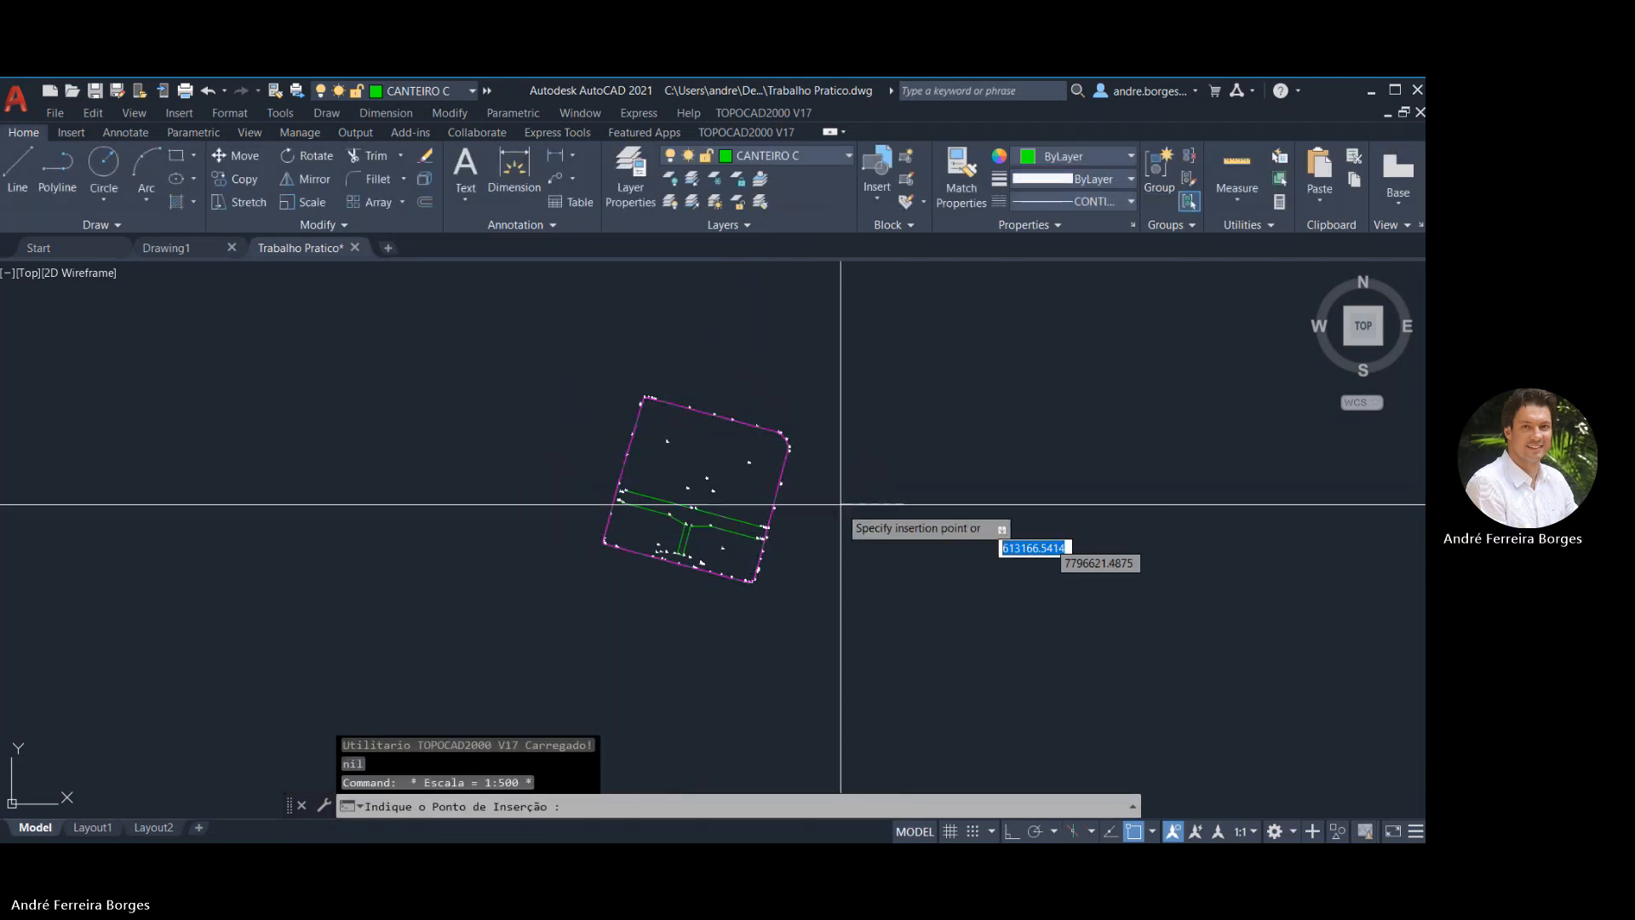
scroll(656, 584, "up", 4)
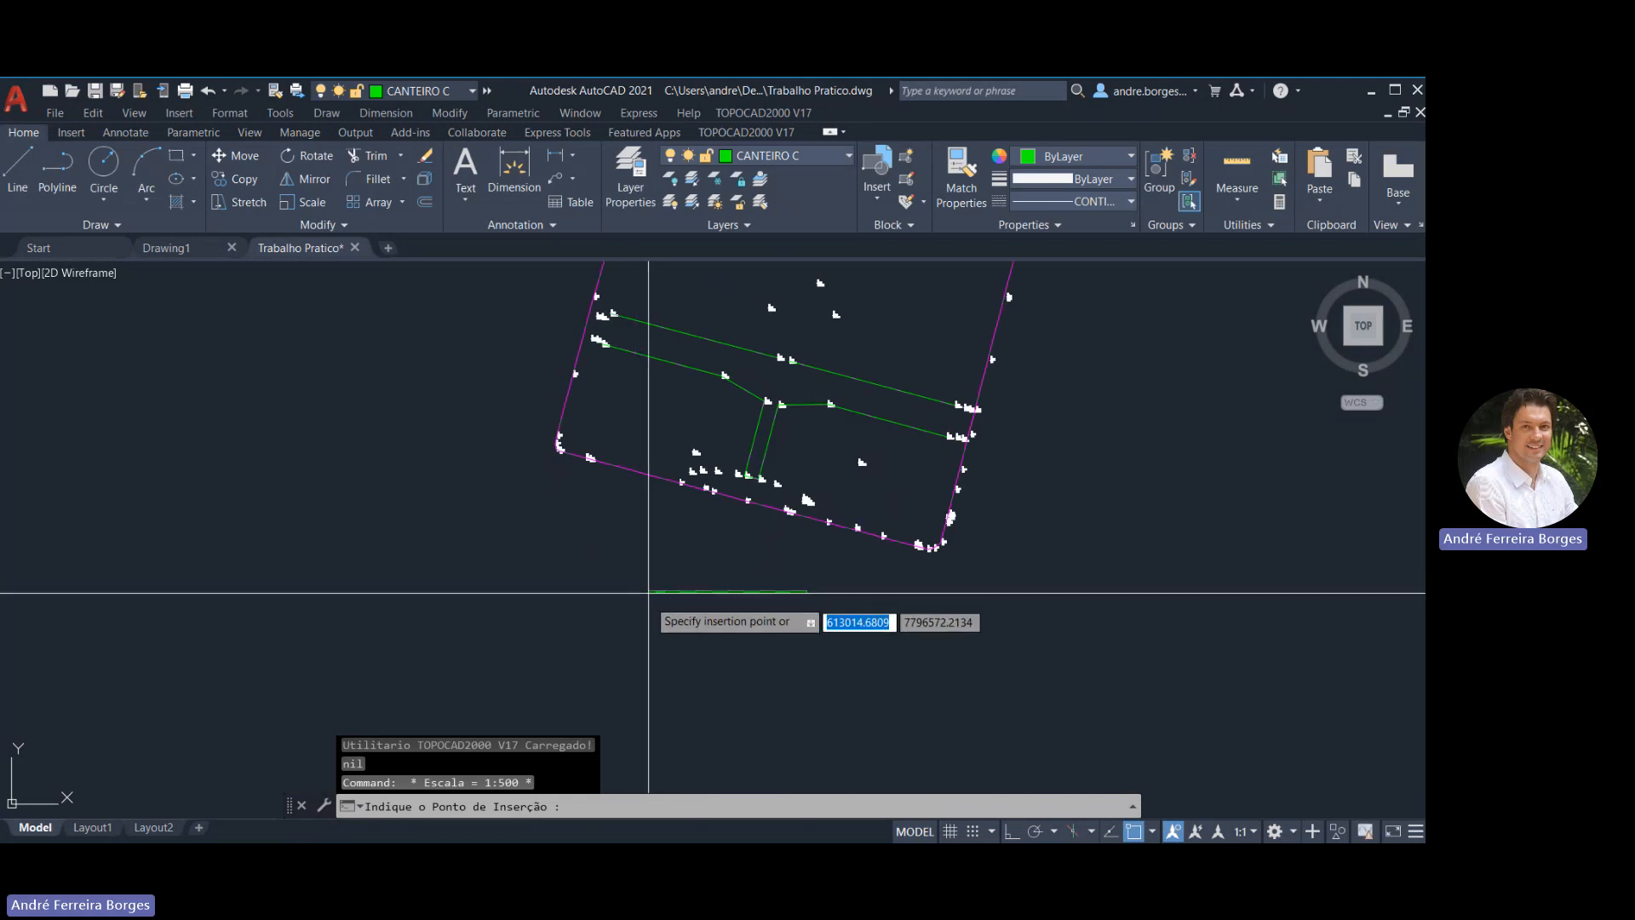
left_click(649, 607)
scroll(708, 602, "up", 5)
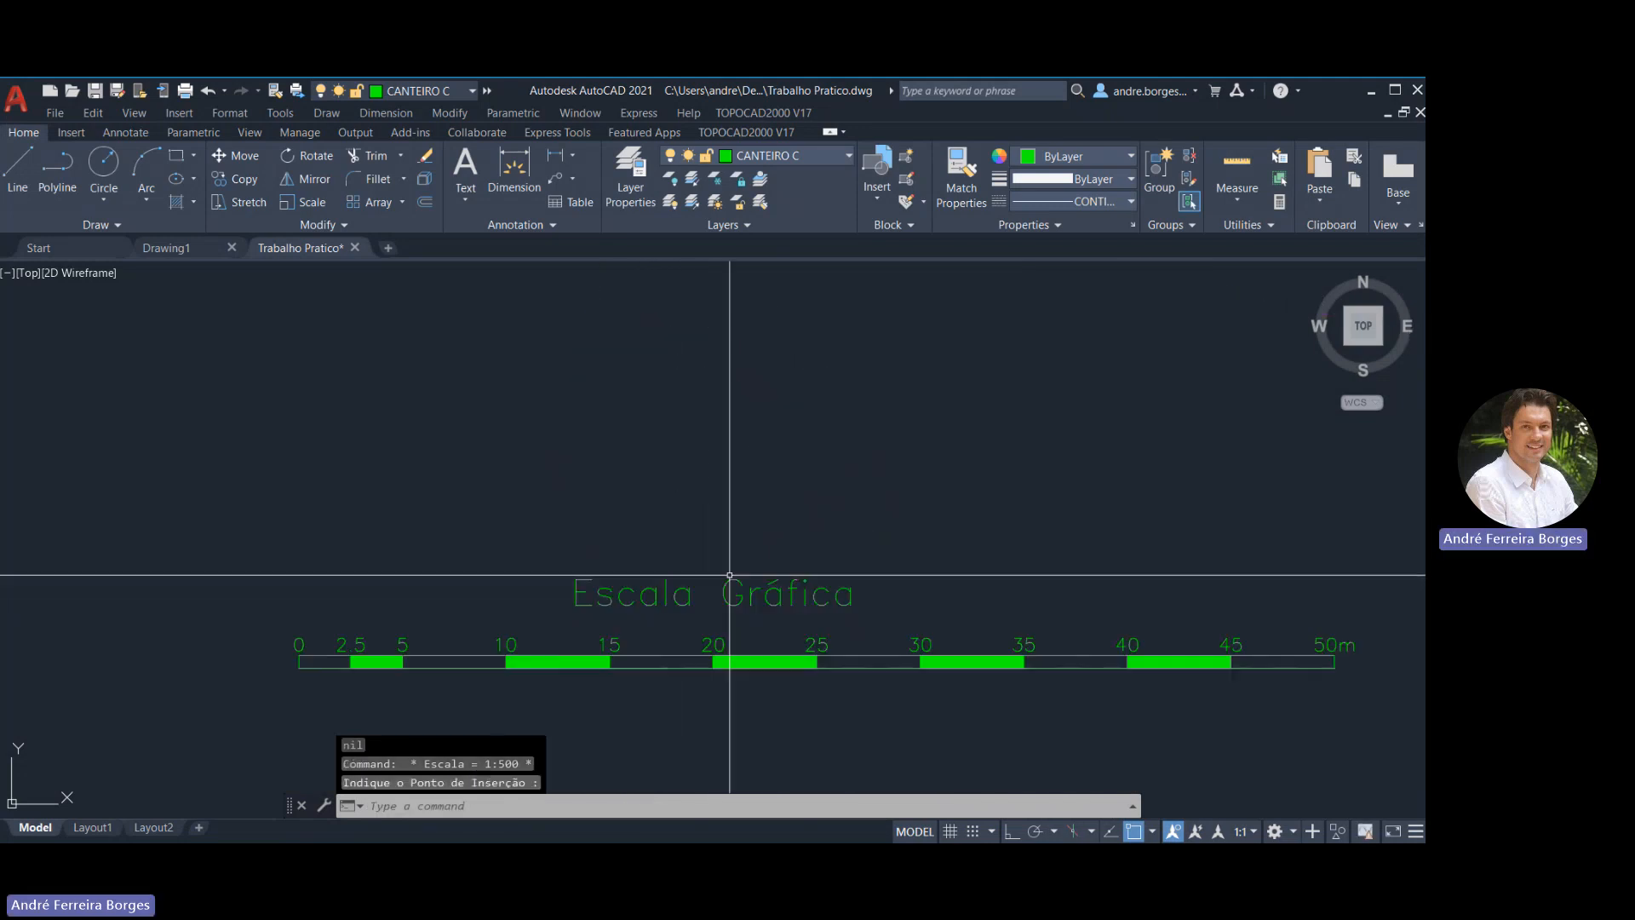
scroll(716, 573, "down", 8)
mouse_move(930, 307)
middle_mouse_down()
mouse_move(777, 425)
mouse_move(793, 402)
middle_mouse_up()
Insert the coordinate system table for SIRGAS2000, hemisphere S, zone 23-45W, using a reference point inside the perimeter and placing it southeast of the plan
left_click(765, 113)
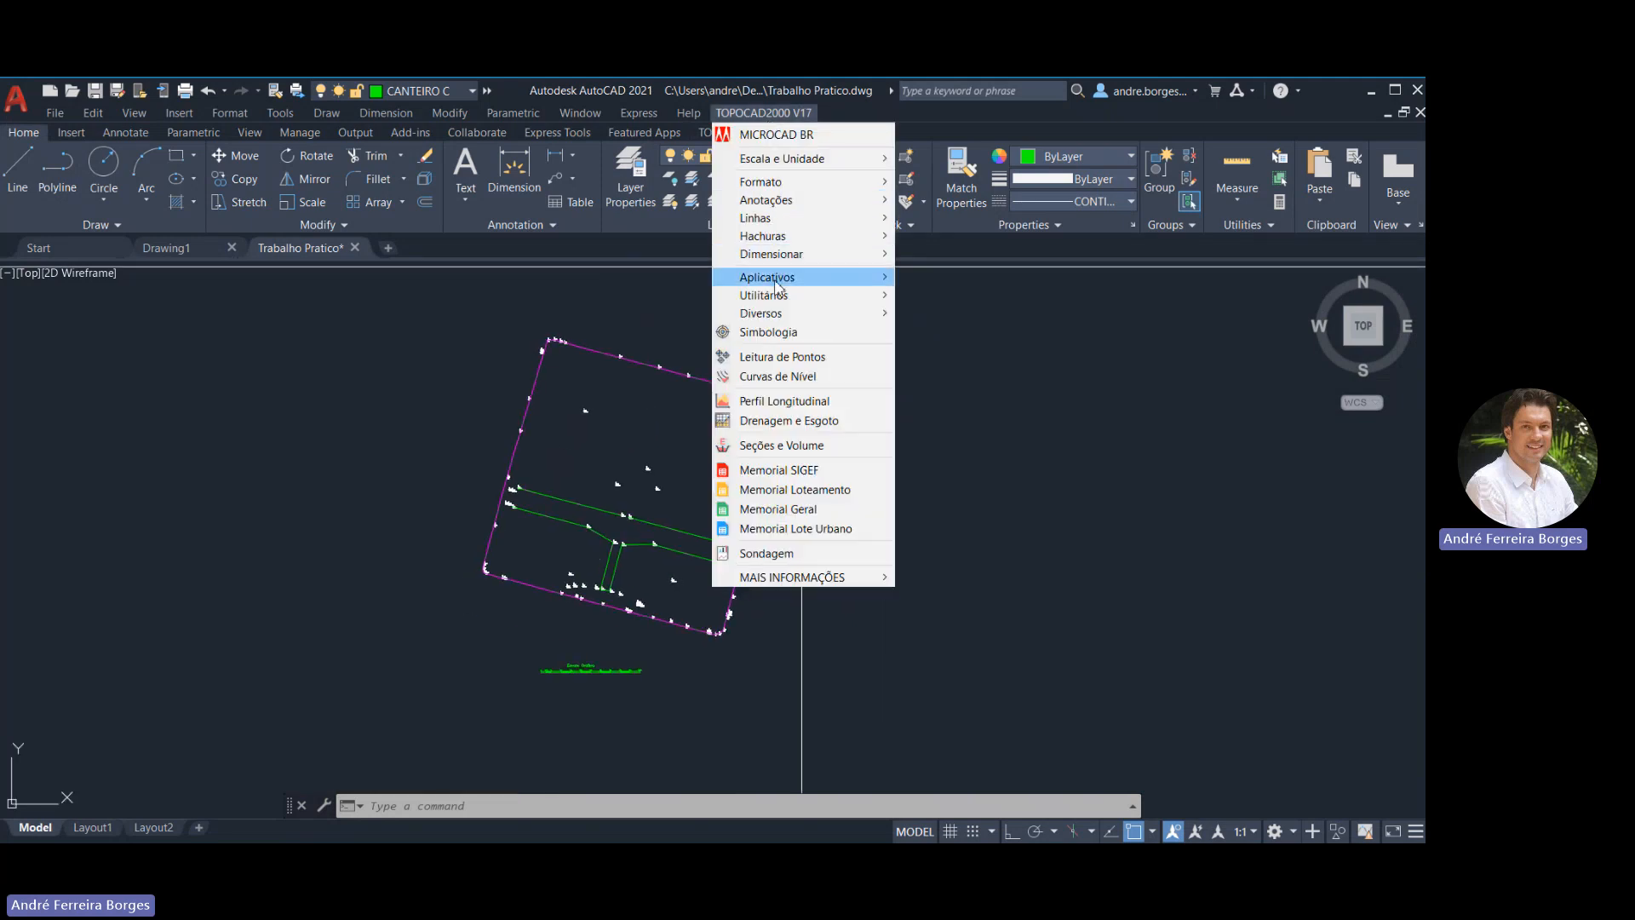
mouse_move(777, 289)
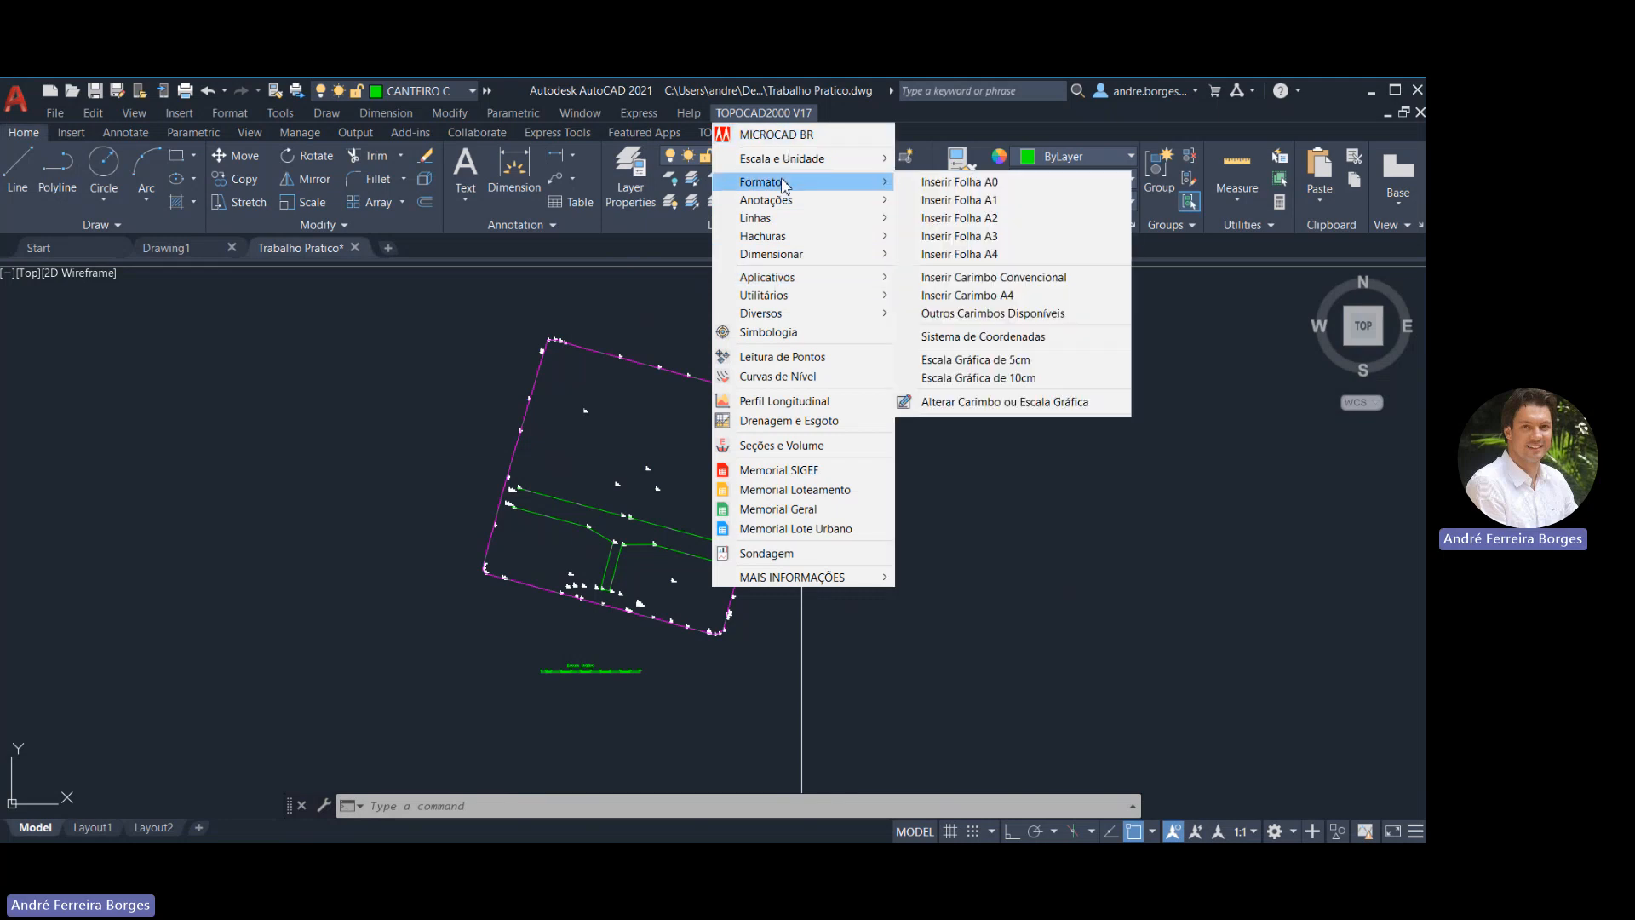
left_click(988, 339)
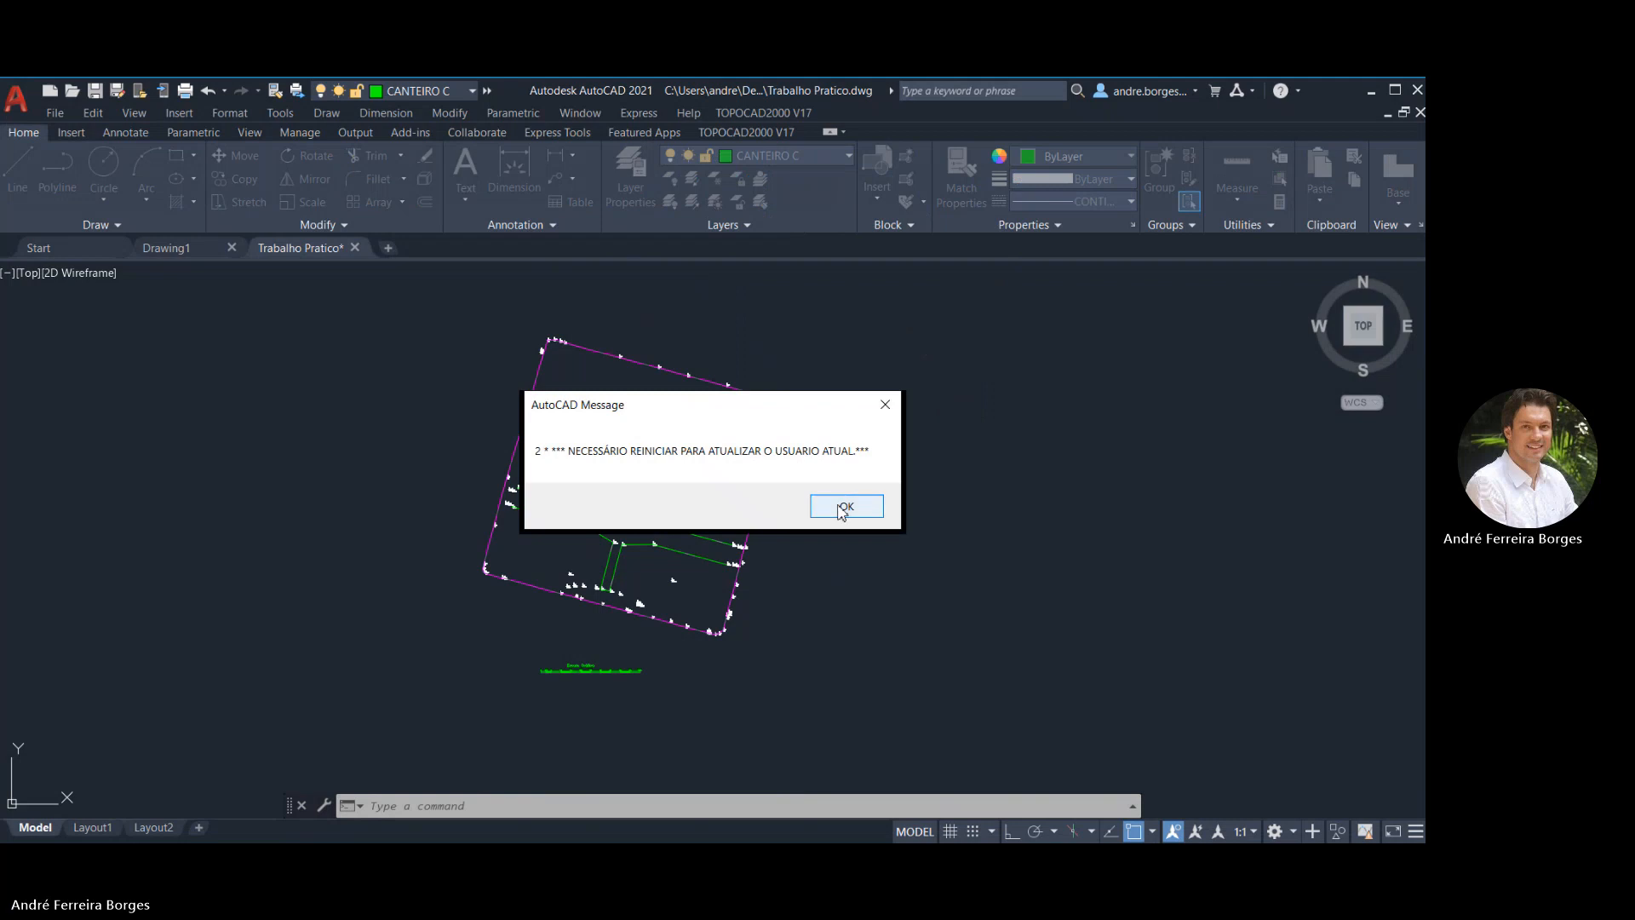
left_click(842, 509)
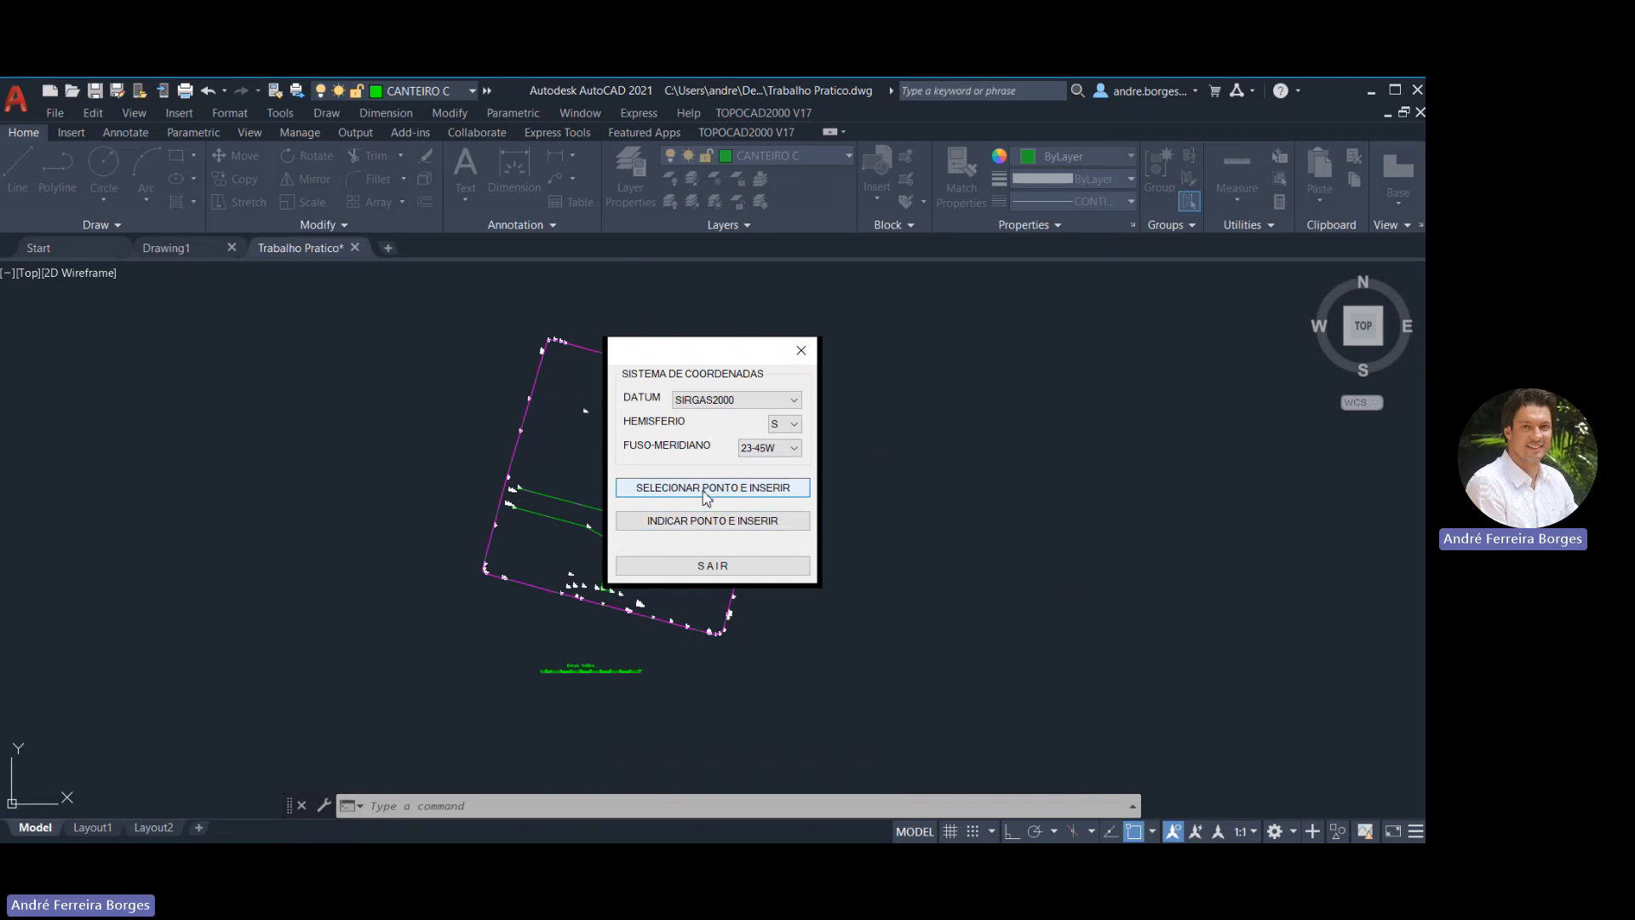
left_click(706, 522)
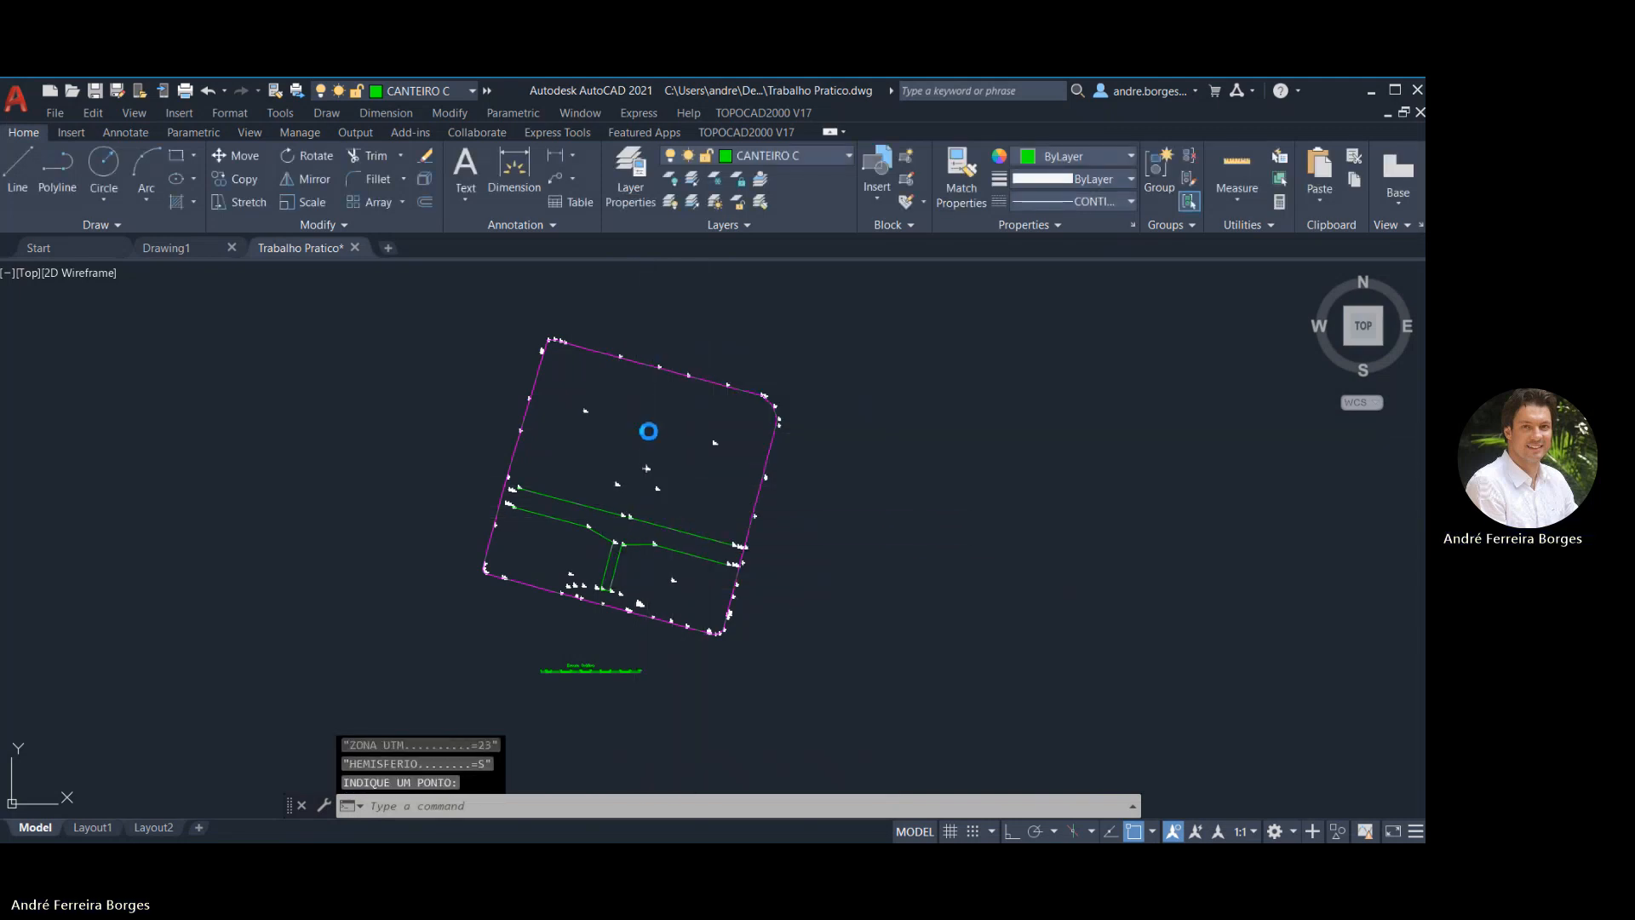
left_click(649, 429)
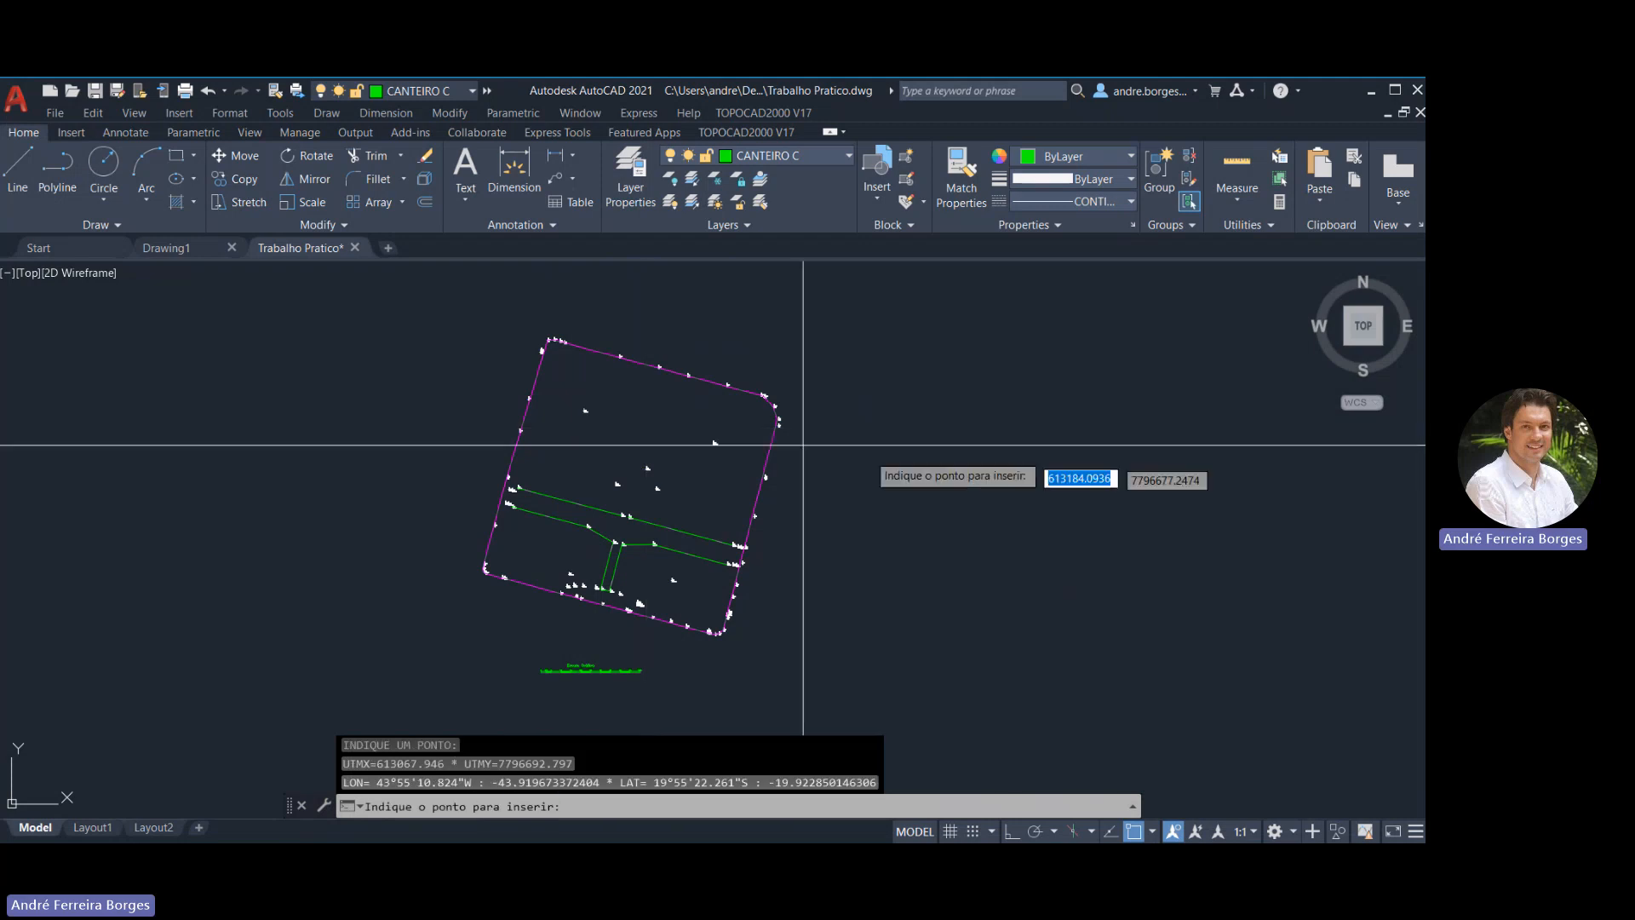
left_click(870, 613)
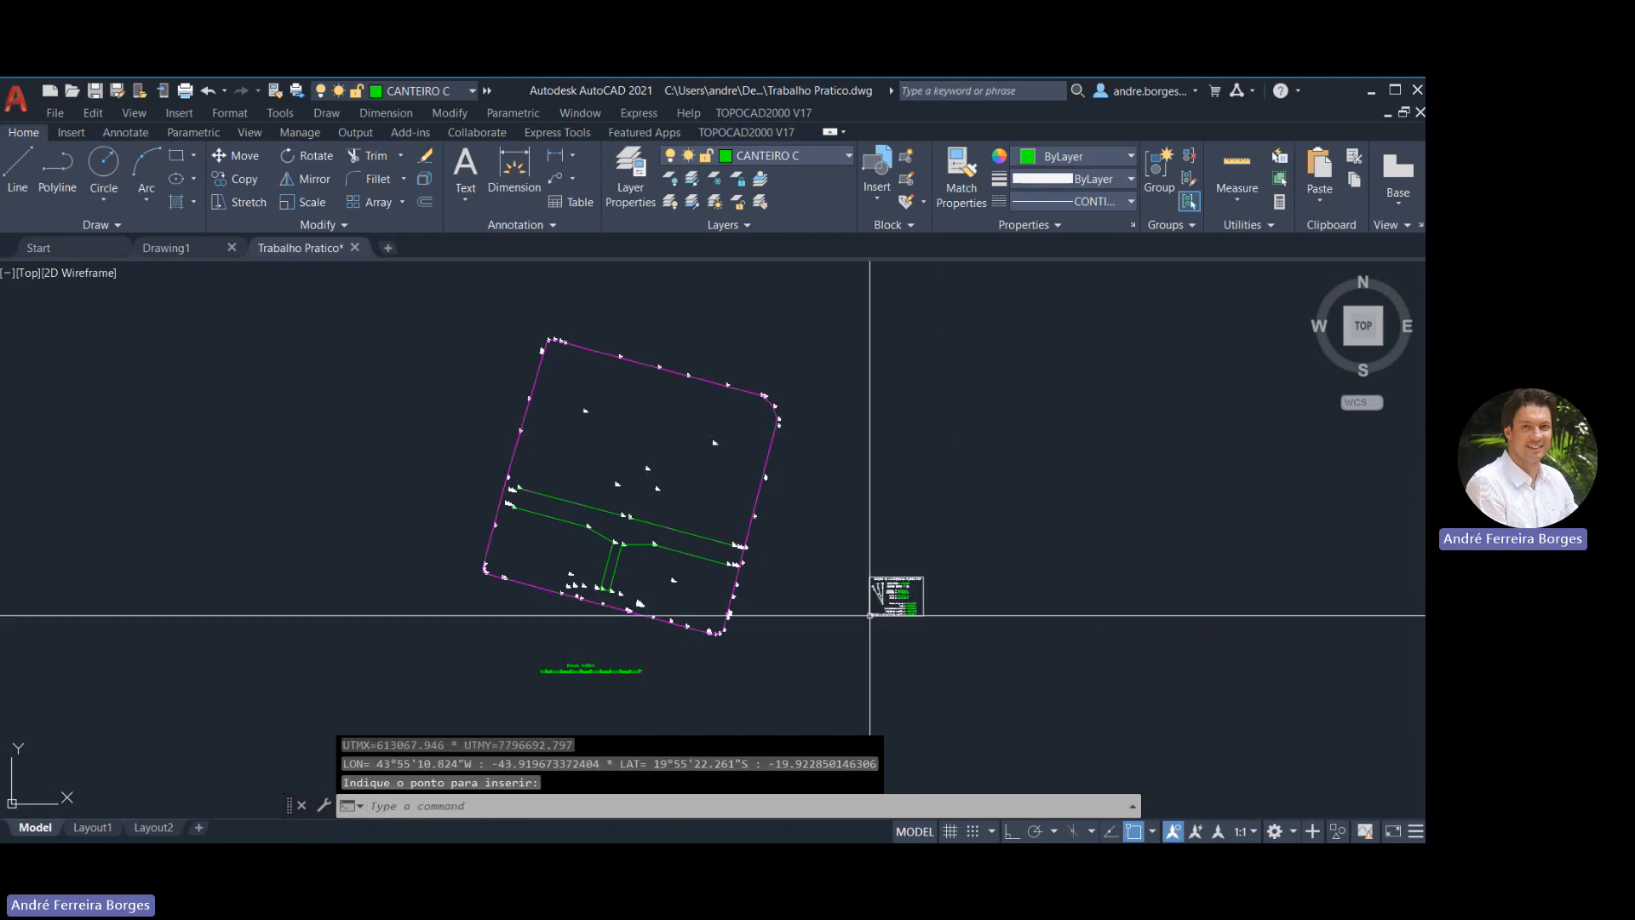
Examine the datum, coordinates, north arrows, meridian convergence and magnetic declination in the UTM coordinate system table
scroll(891, 607, "up", 8)
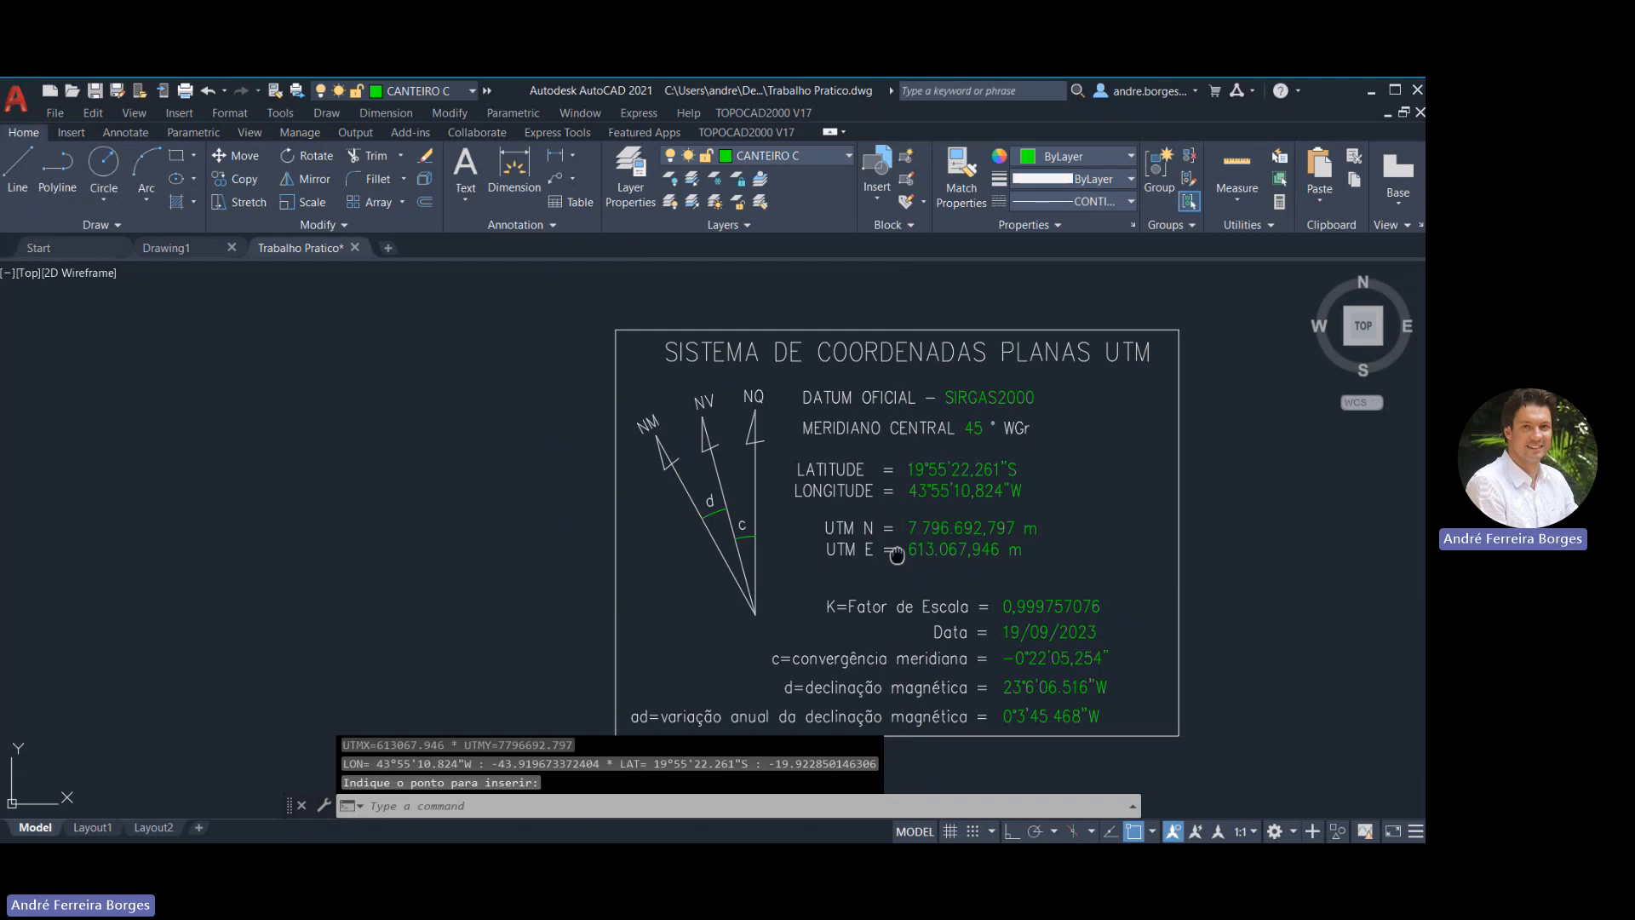
middle_click_drag(897, 555, 820, 506)
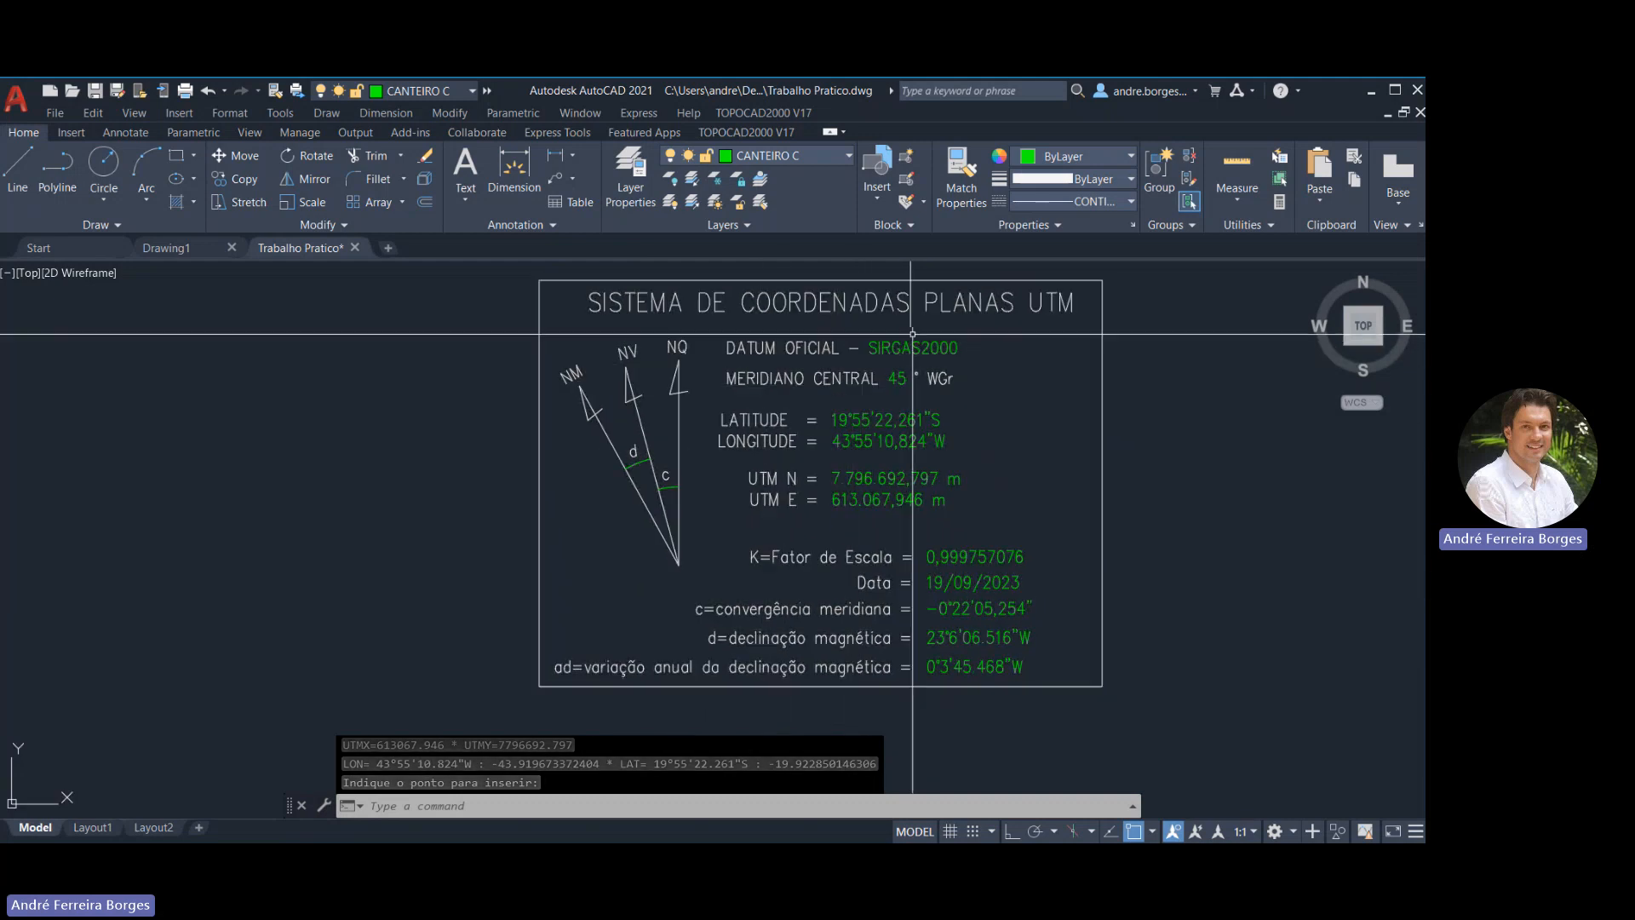
scroll(821, 434, "up", 2)
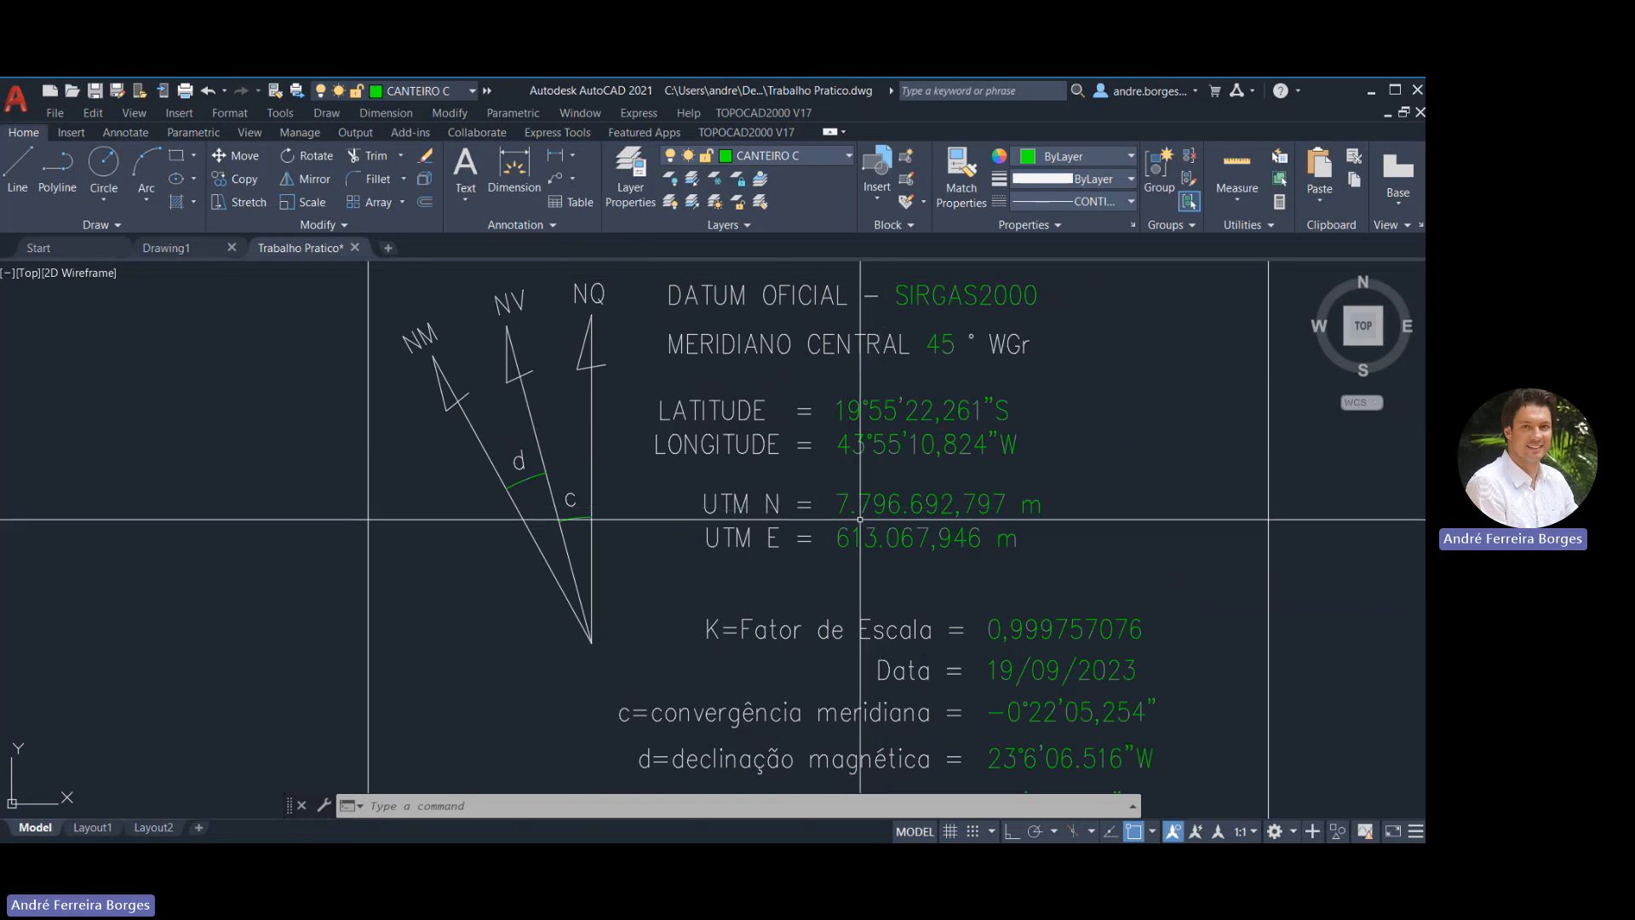
scroll(862, 513, "down", 2)
middle_click_drag(835, 620, 850, 540)
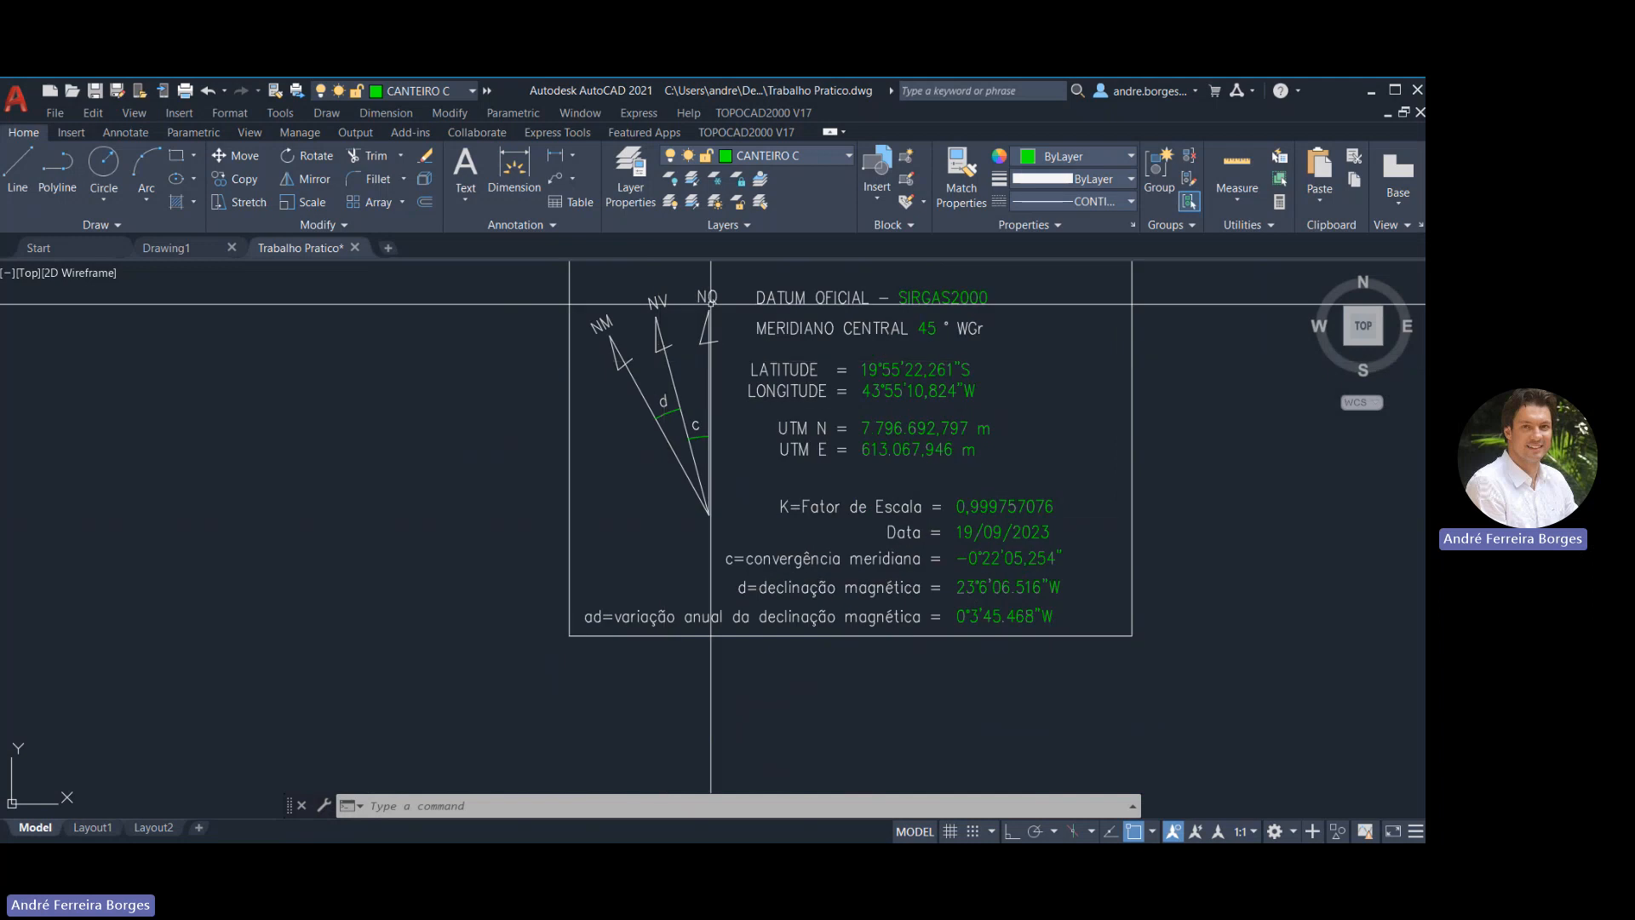
scroll(620, 353, "down", 10)
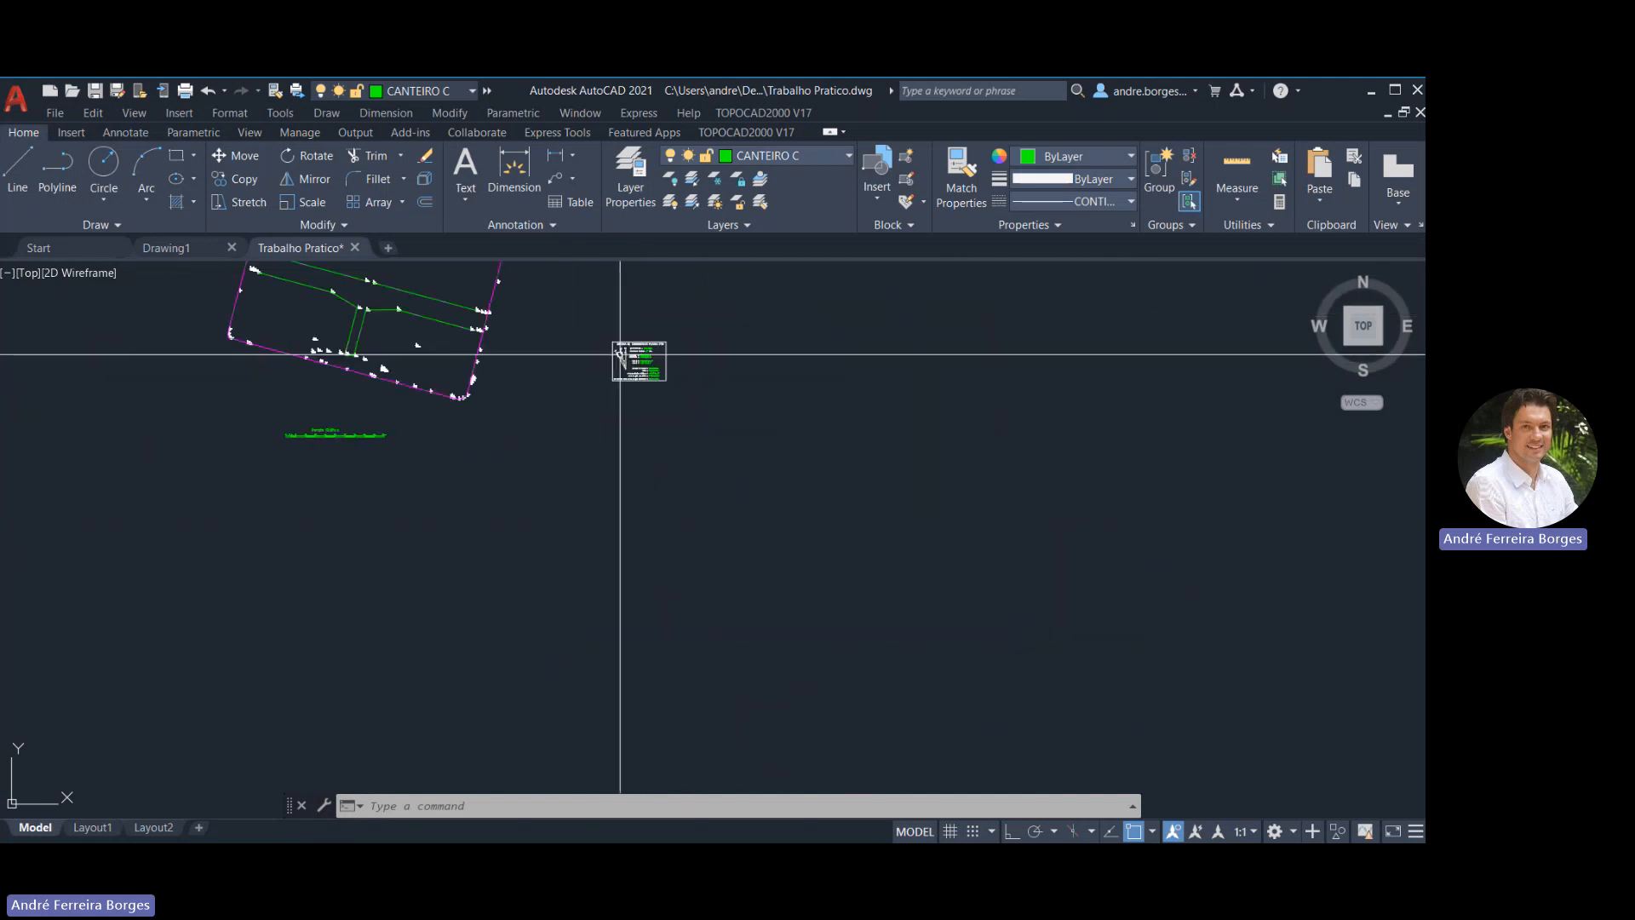
Move the UTM coordinate system table farther south, keeping it beside the plan's southeast corner
middle_click_drag(621, 354, 710, 434)
left_click(784, 399)
left_click(682, 522)
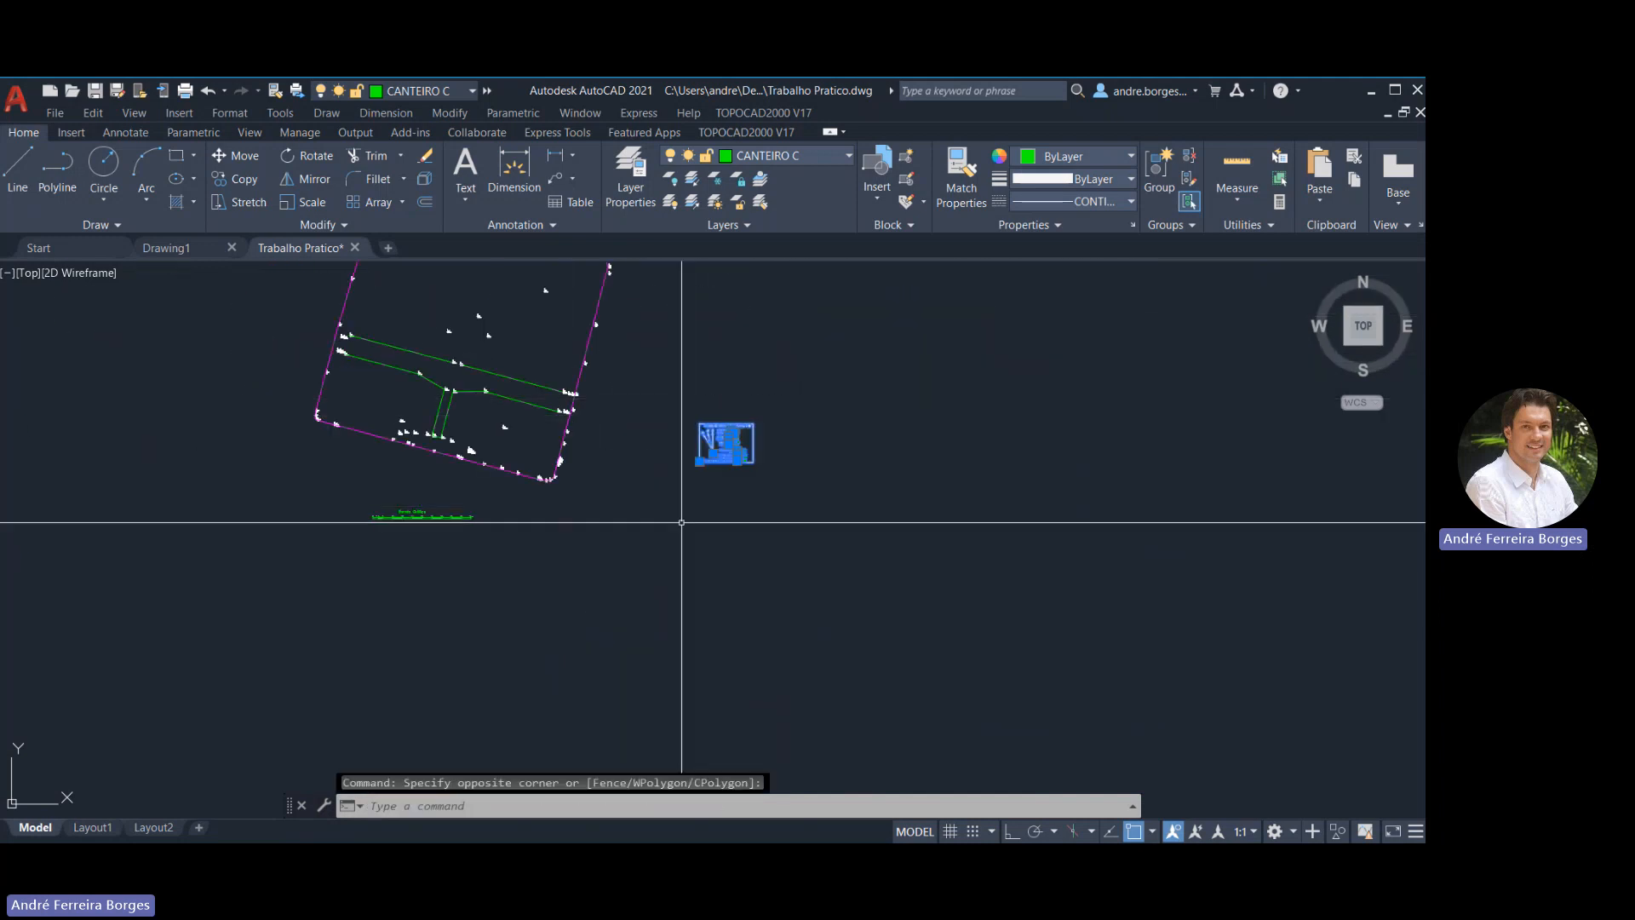
key("Return")
left_click(726, 460)
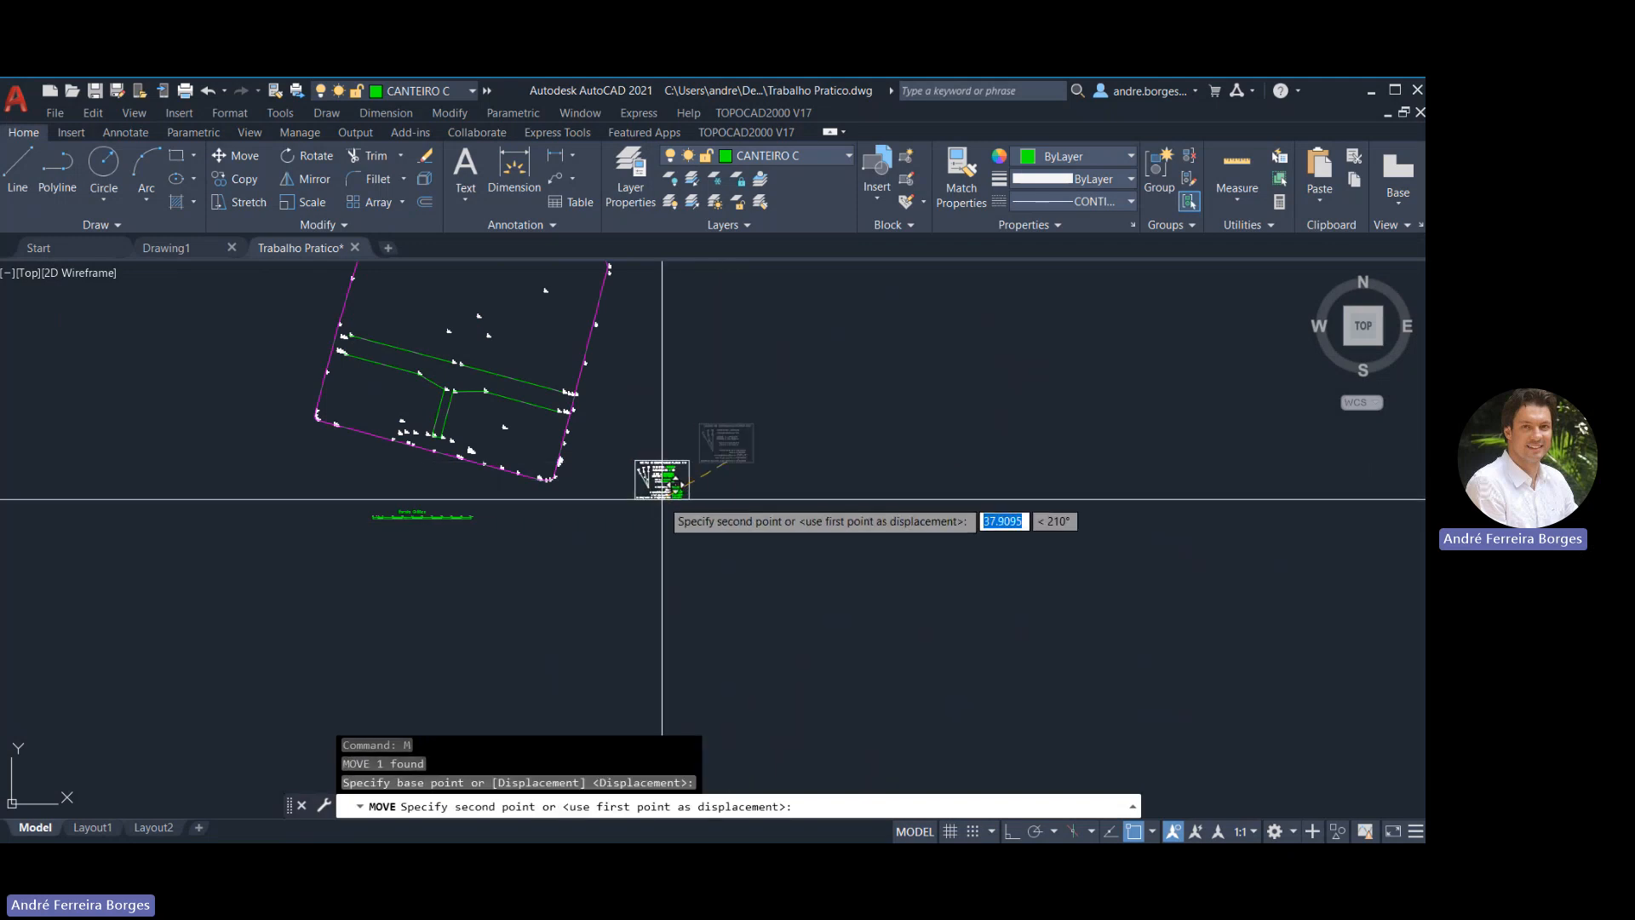
left_click(724, 516)
scroll(730, 409, "down", 4)
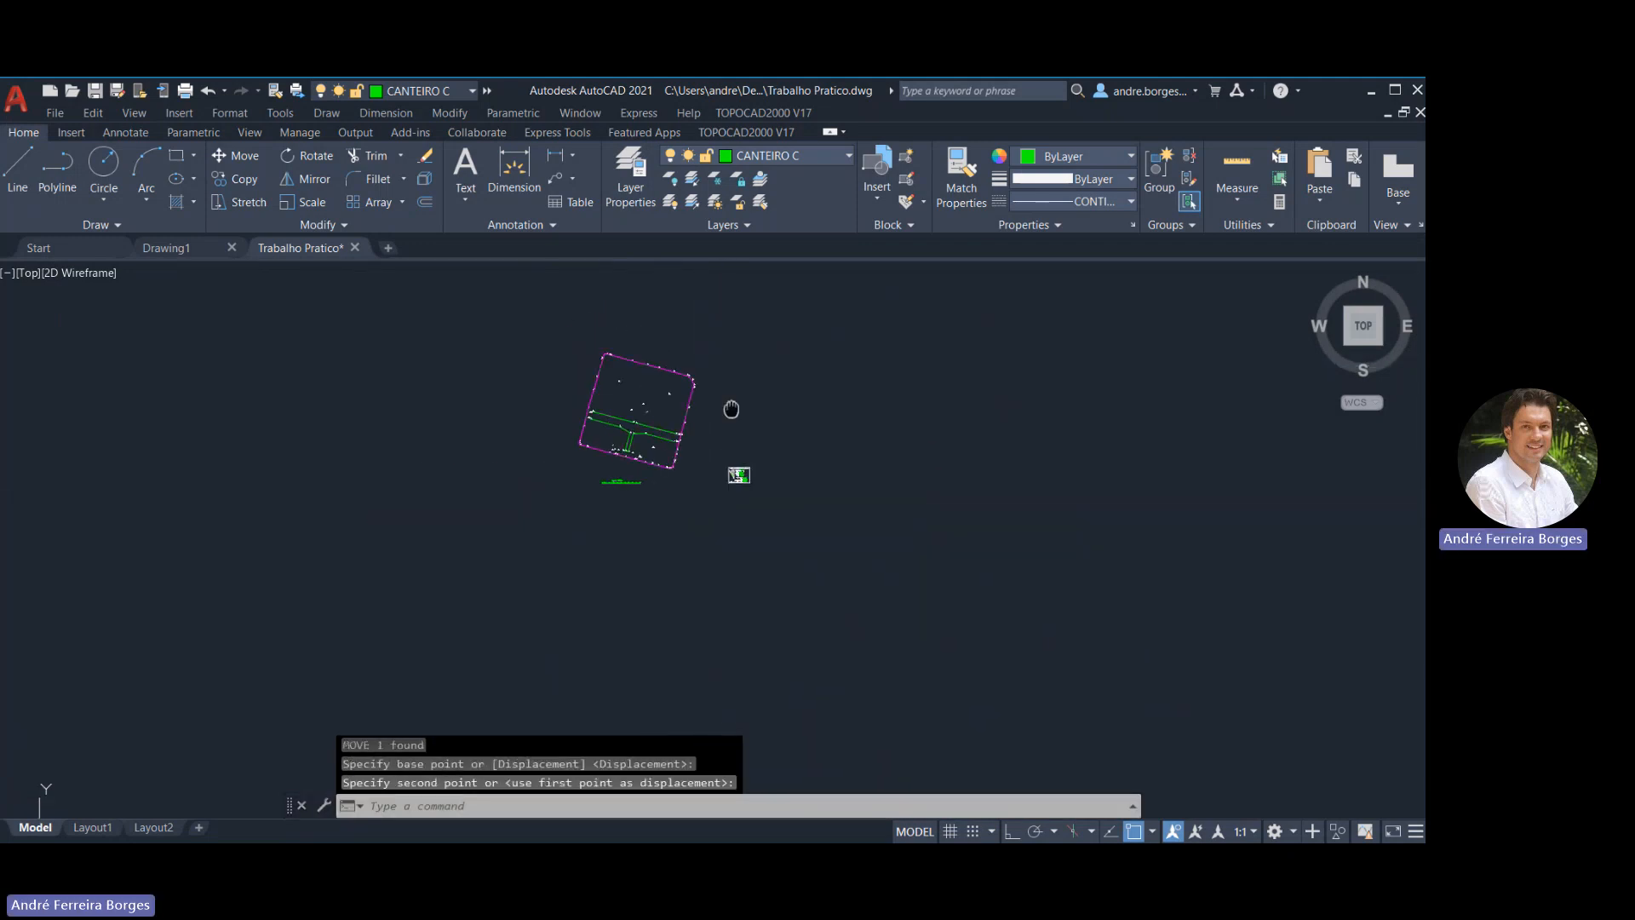
Label the site perimeter polygon with its area in m², using 2.75 mm text, plot scale 500 and two decimals
left_click(759, 111)
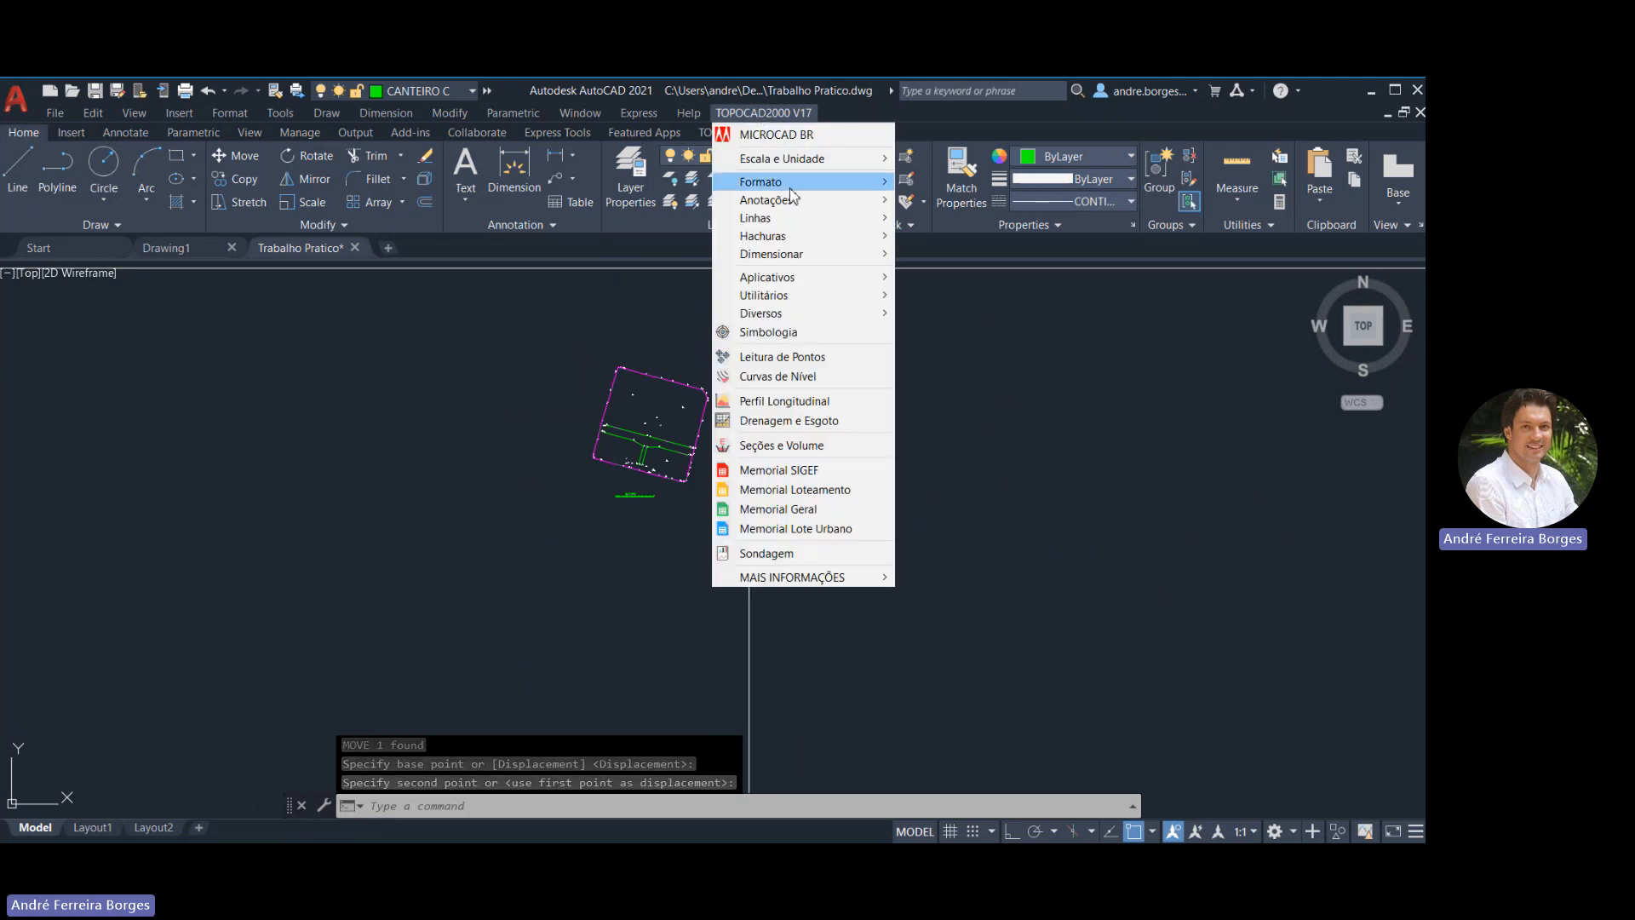
mouse_move(852, 182)
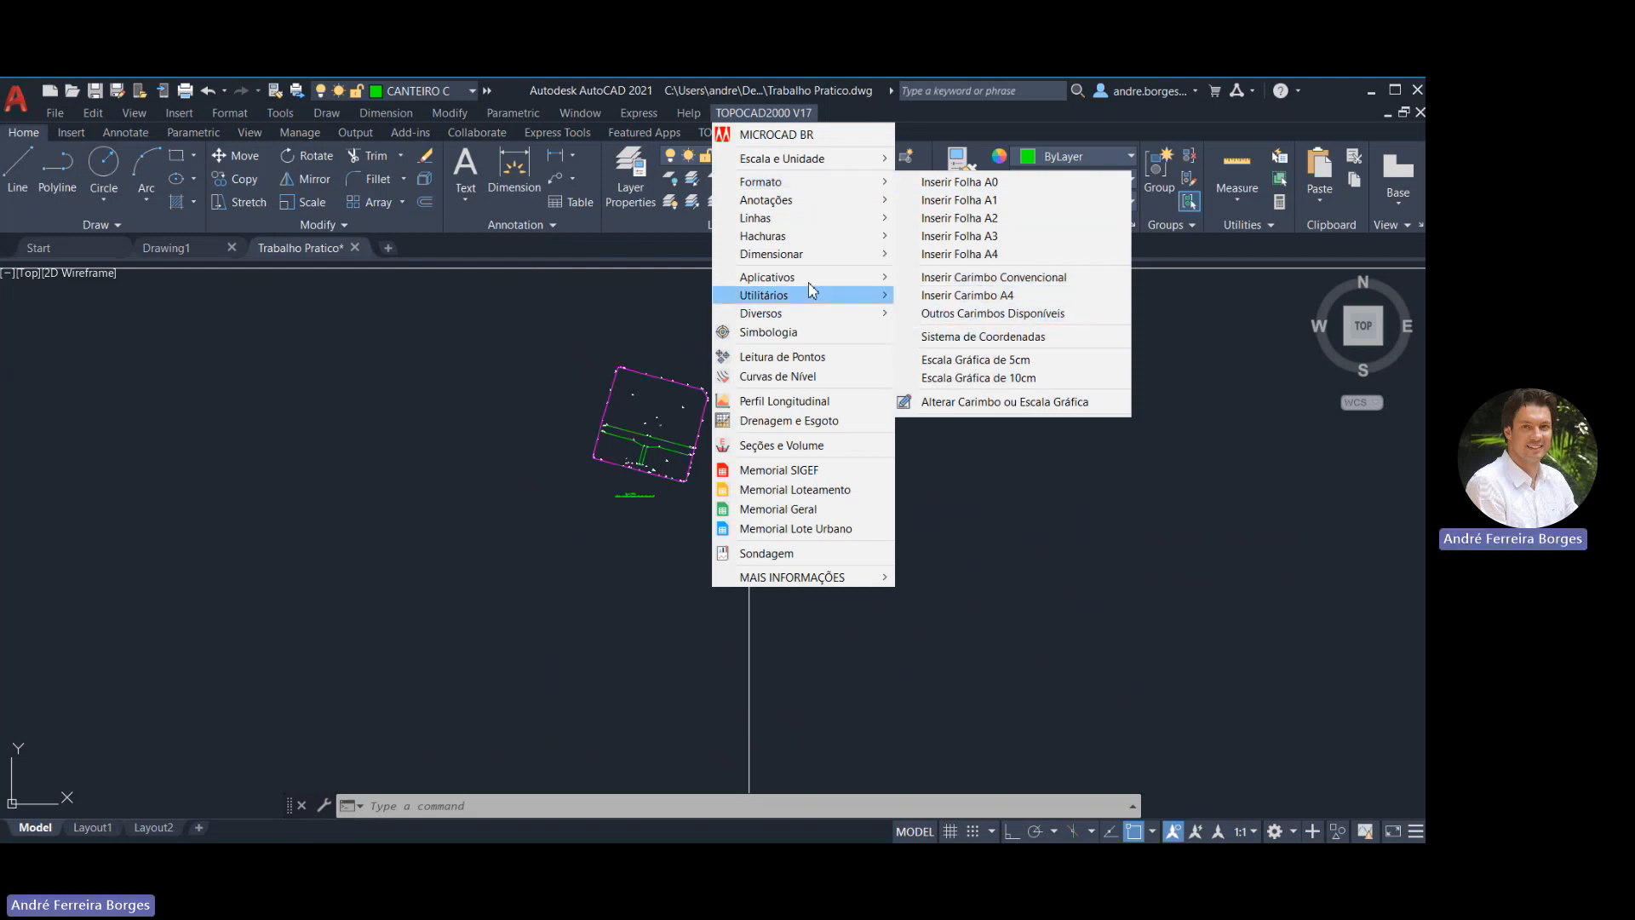
mouse_move(800, 219)
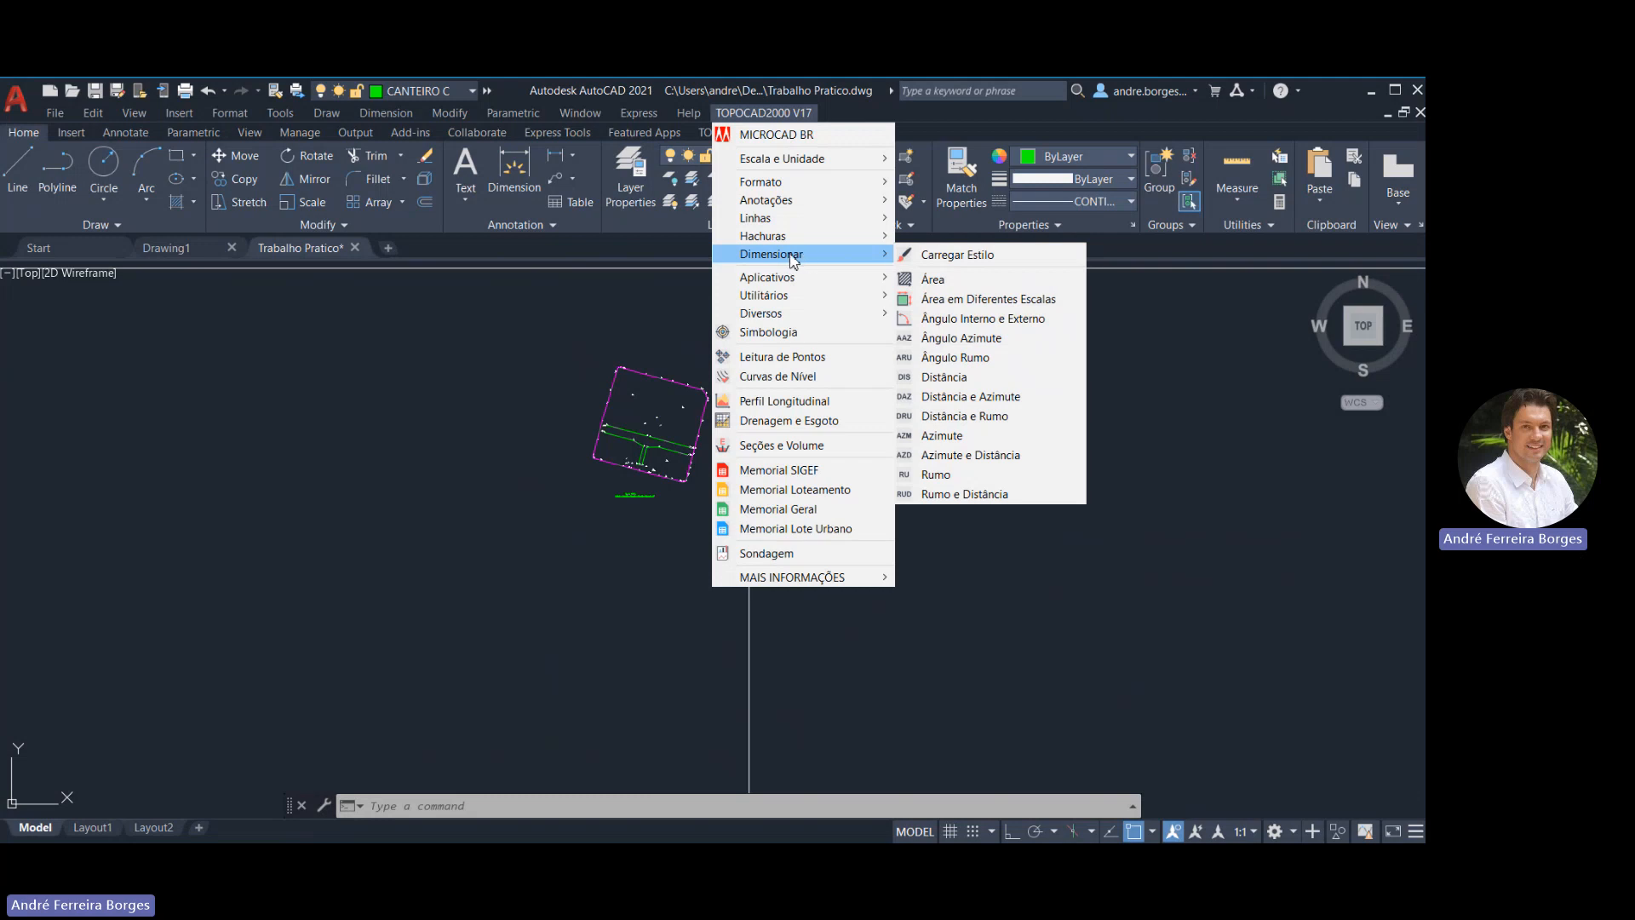
left_click(961, 280)
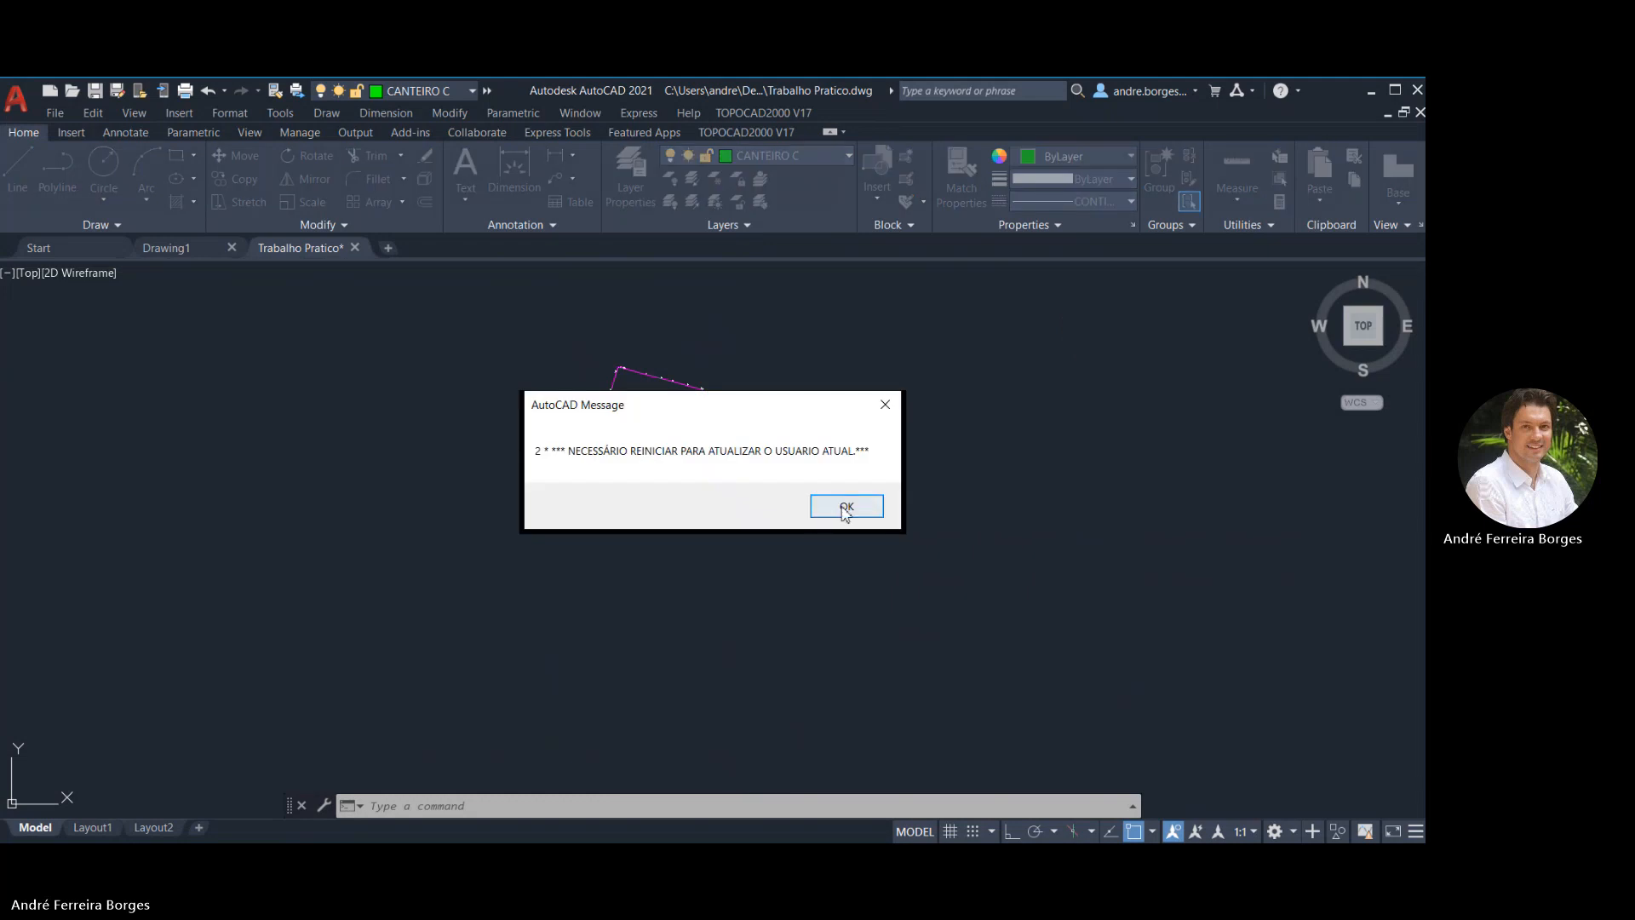
left_click(846, 508)
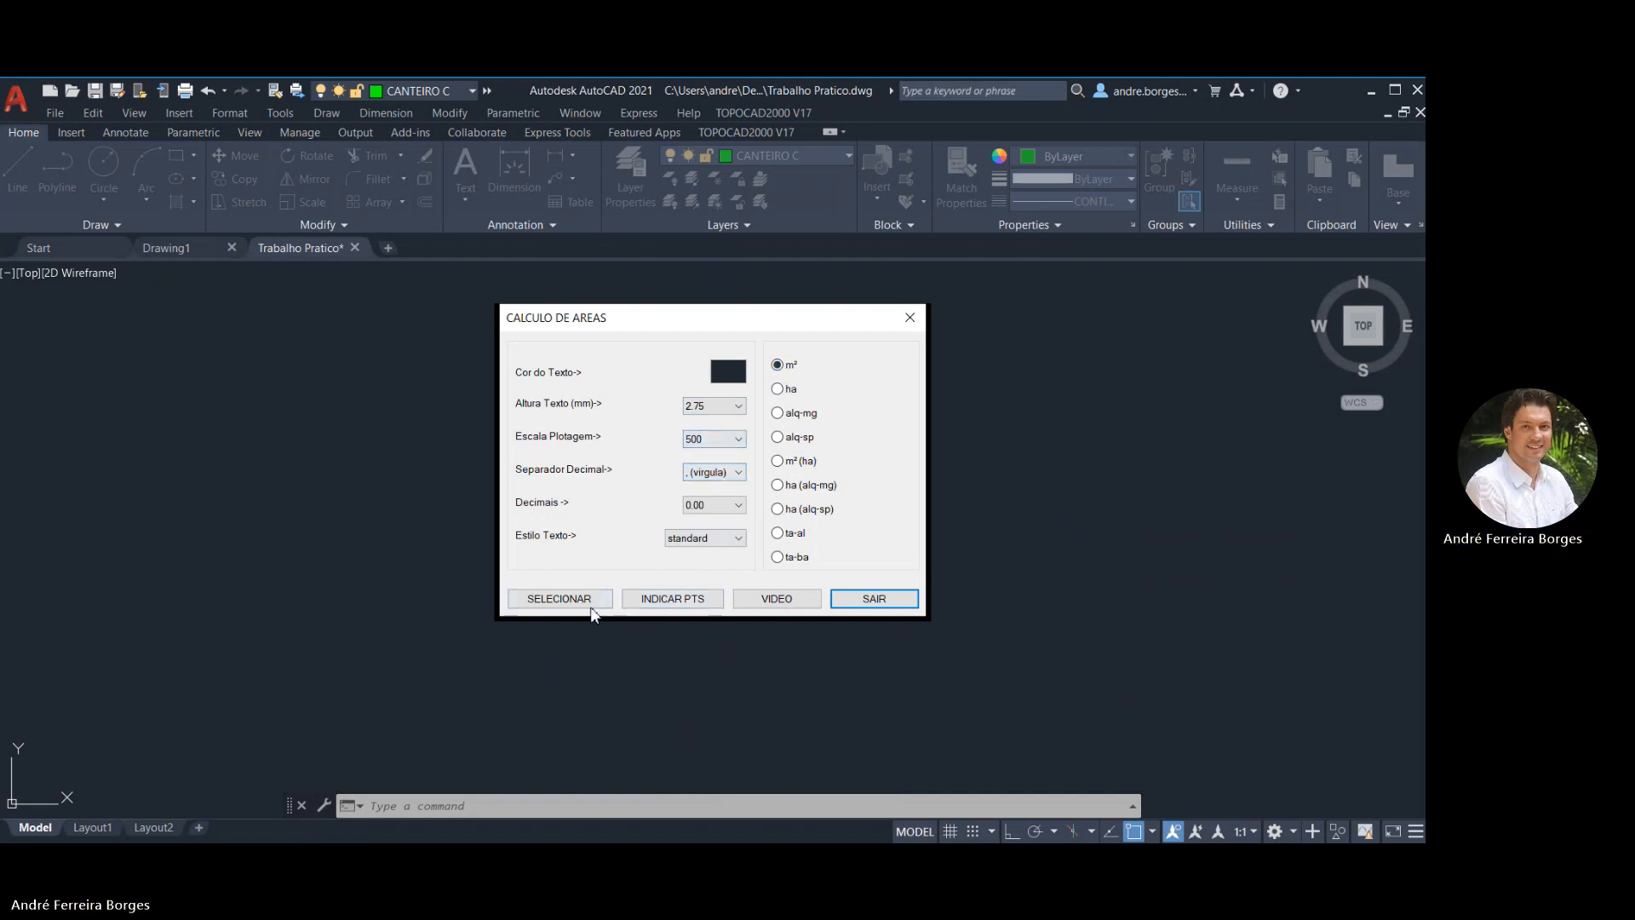
left_click(564, 600)
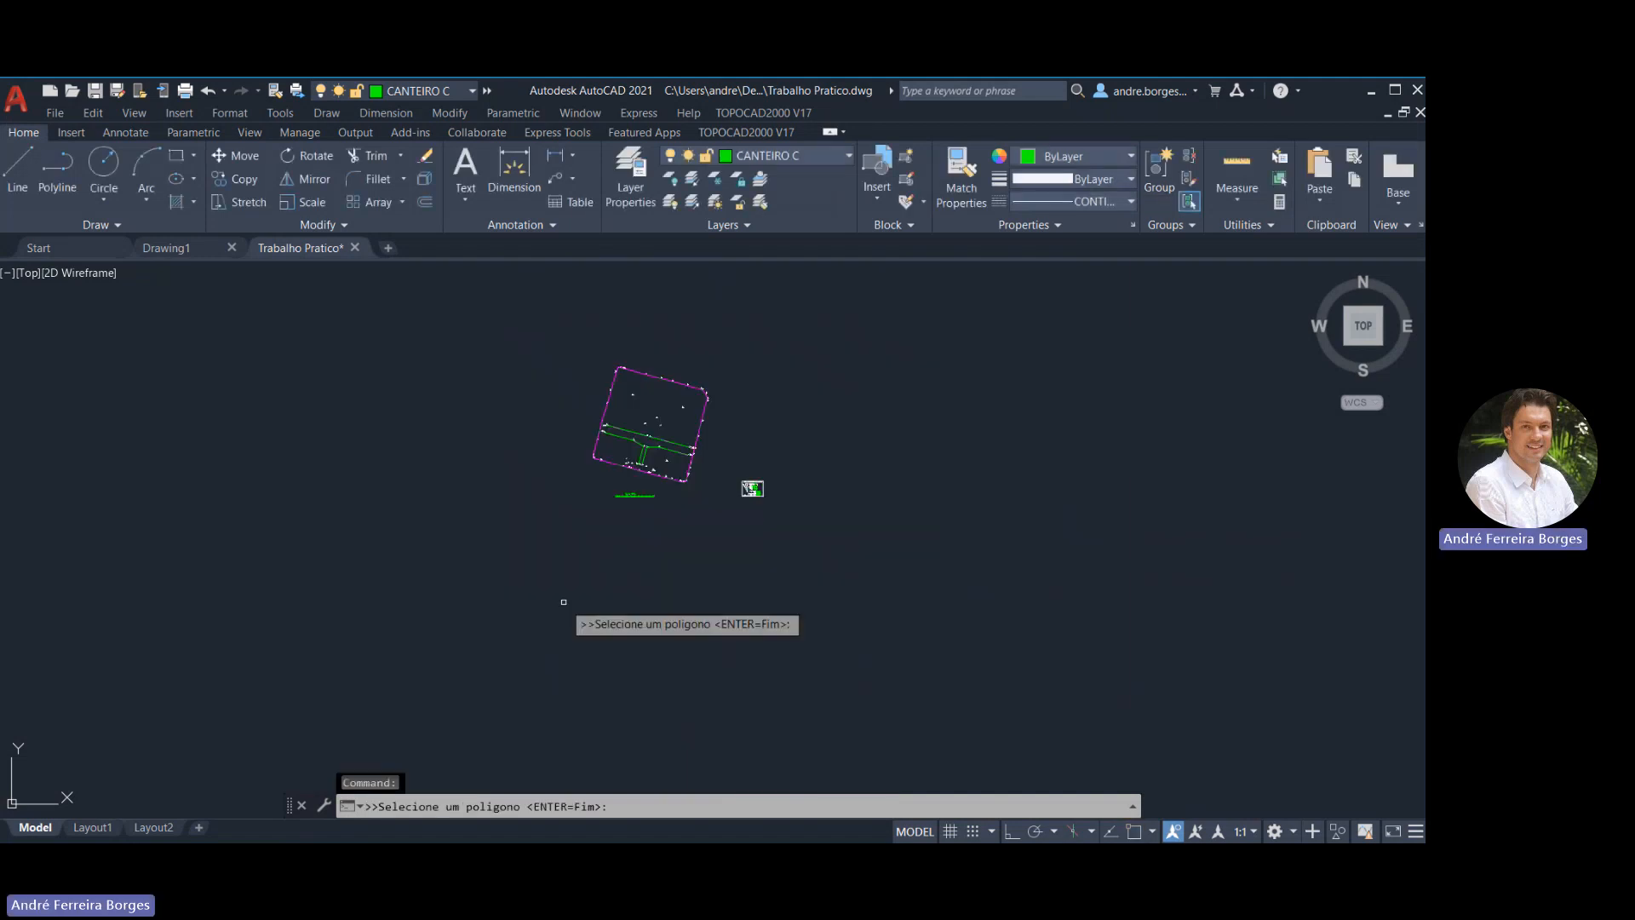
left_click(647, 376)
scroll(656, 375, "up", 10)
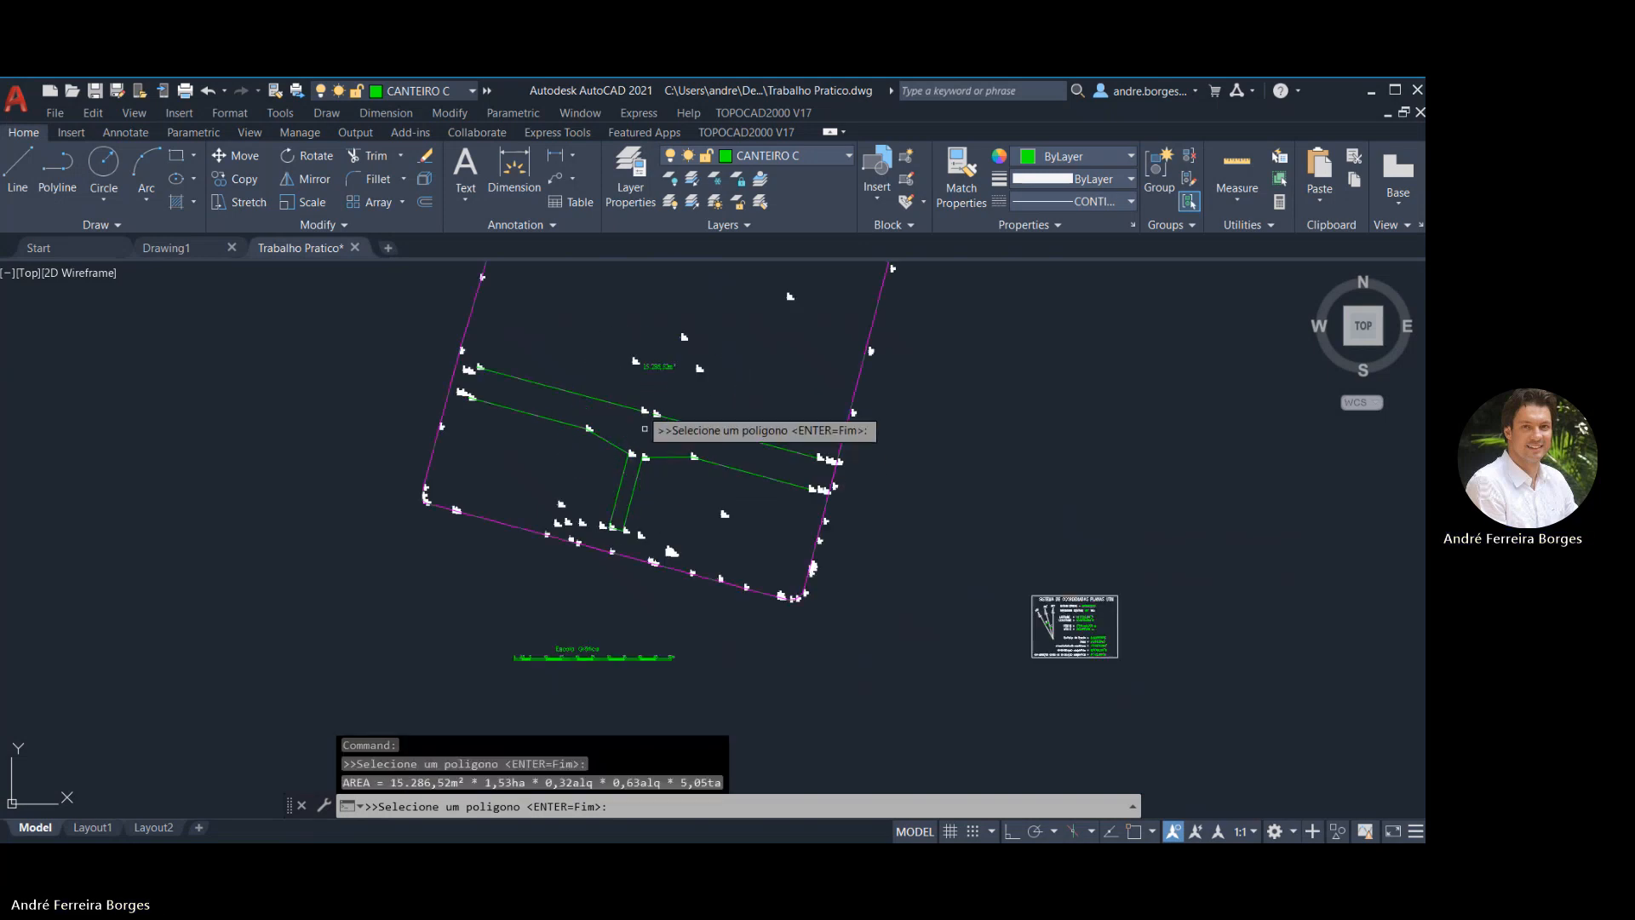
middle_click_drag(662, 367, 672, 482)
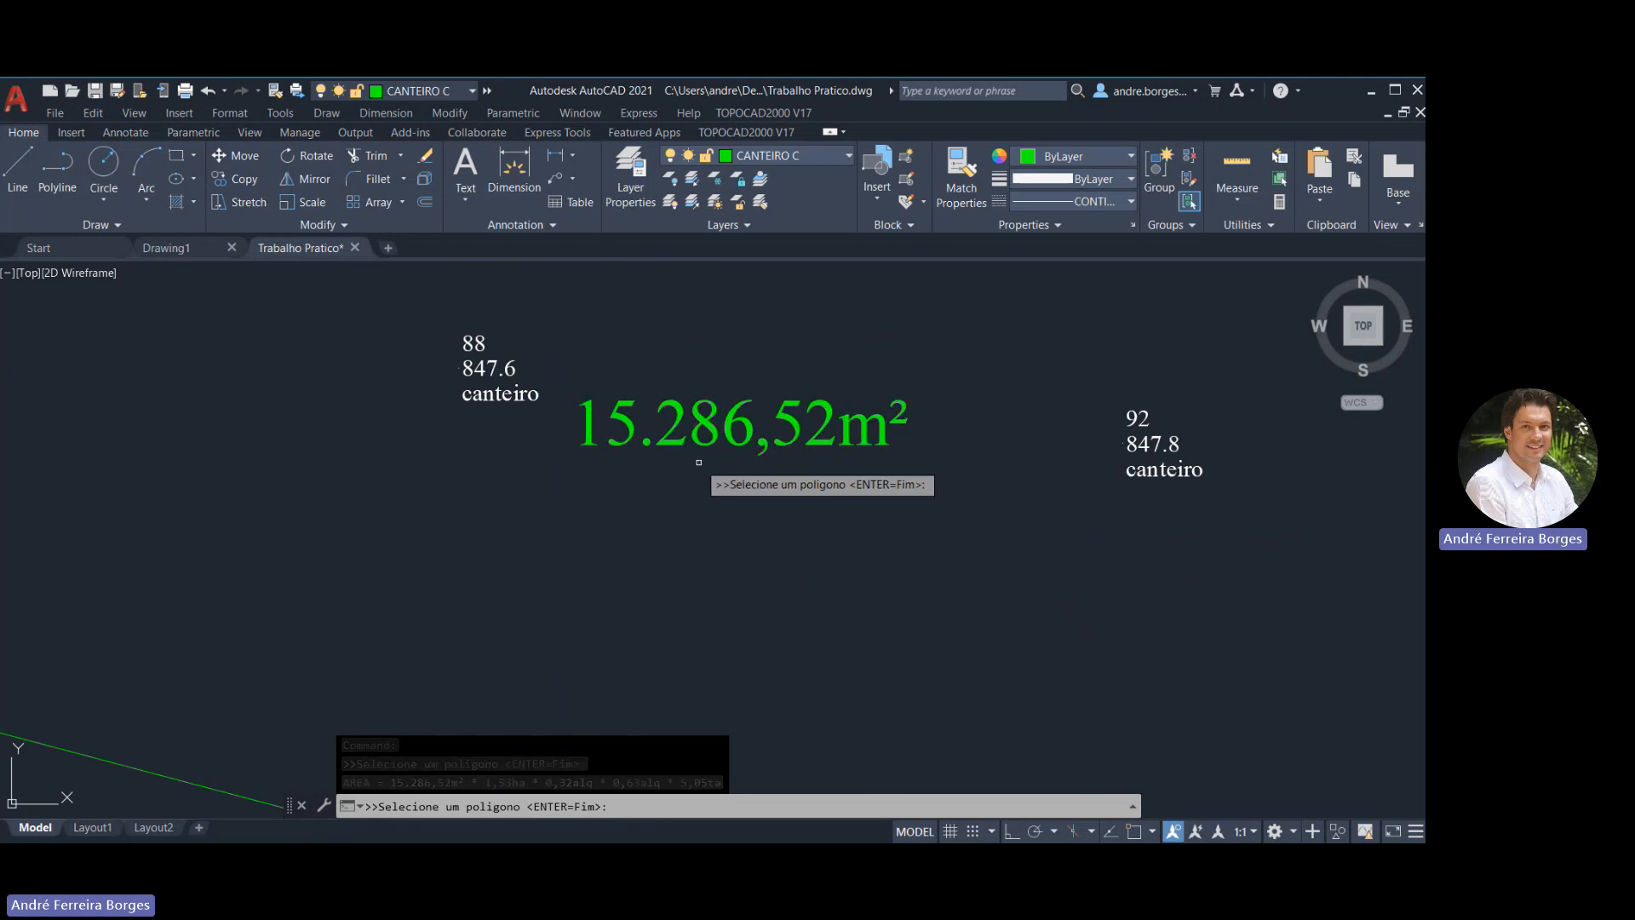
scroll(705, 479, "down", 8)
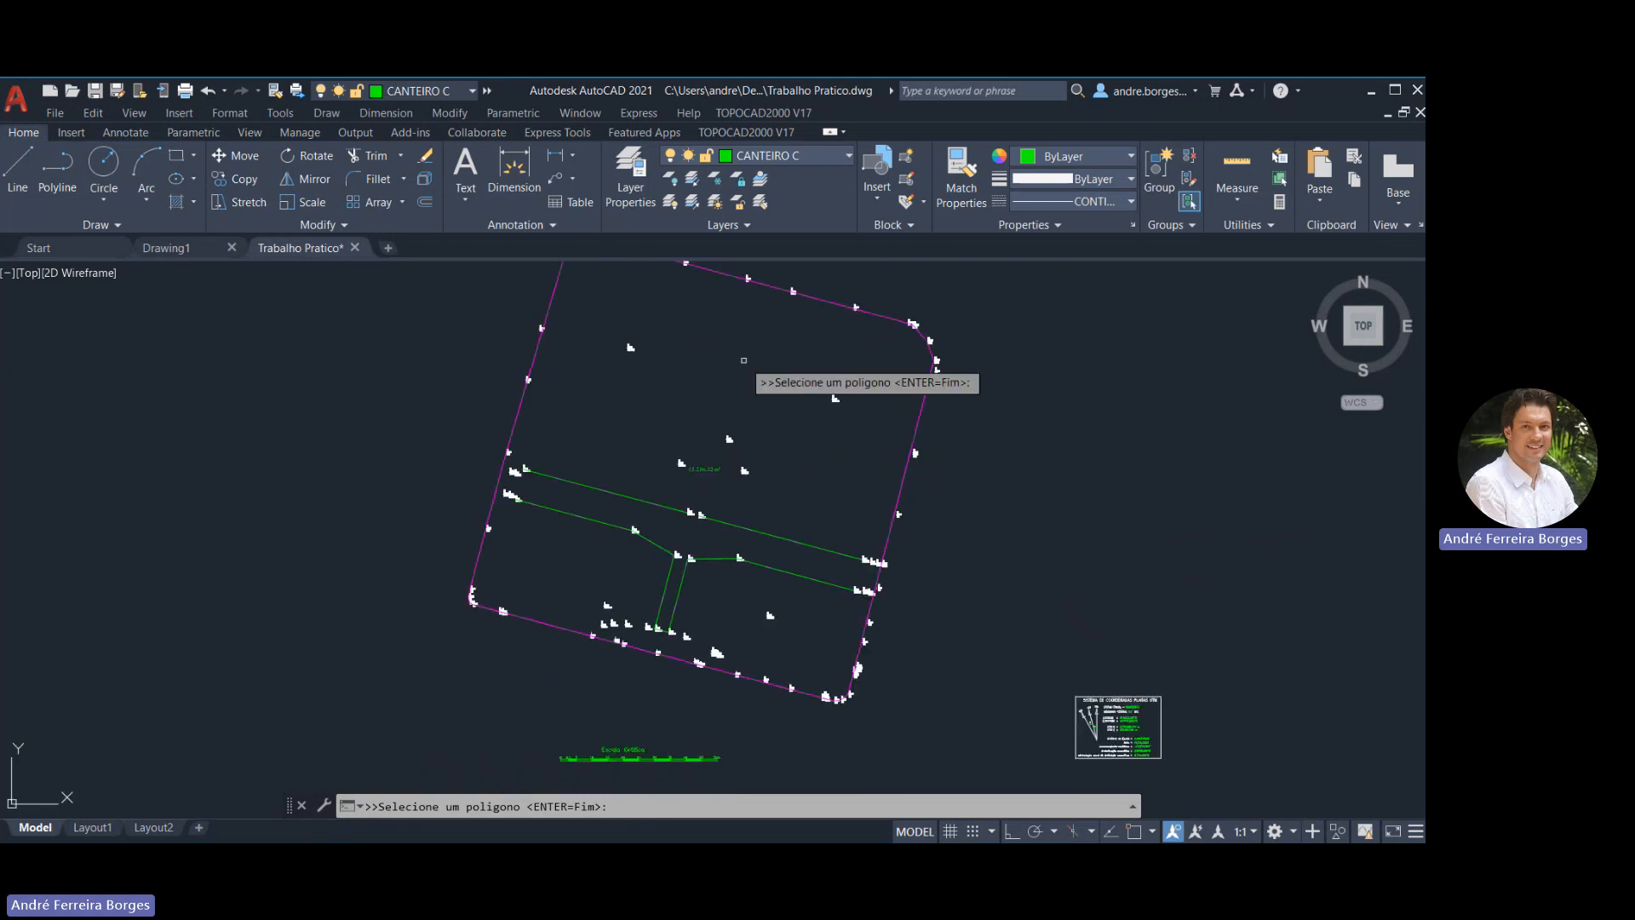
scroll(711, 473, "up", 5)
scroll(686, 447, "down", 6)
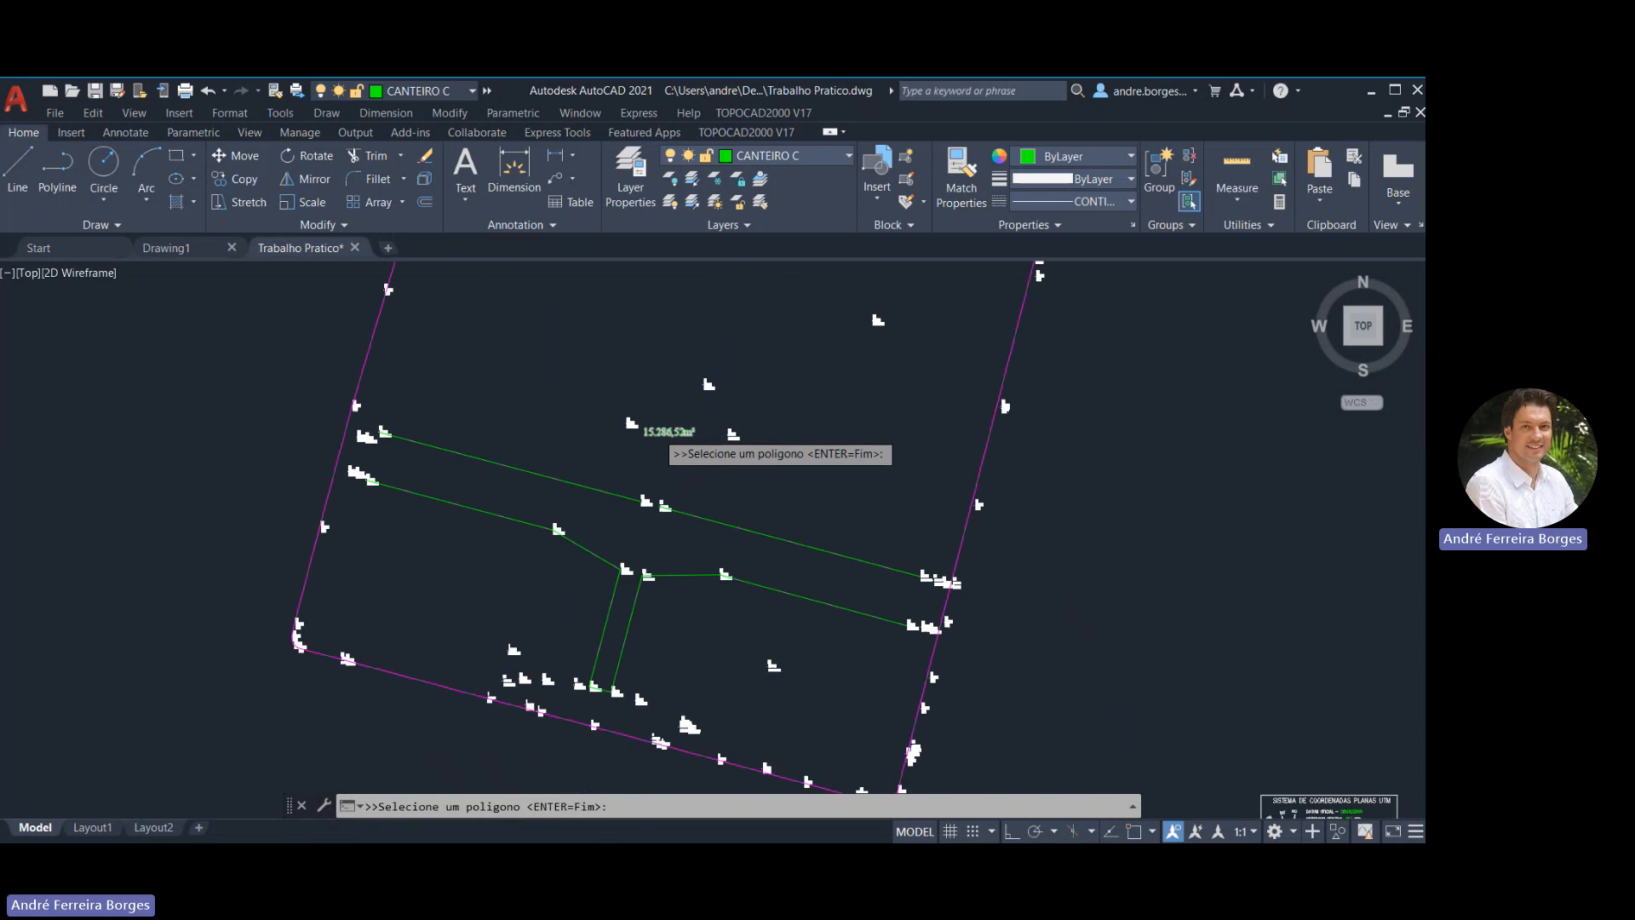
scroll(647, 443, "up", 4)
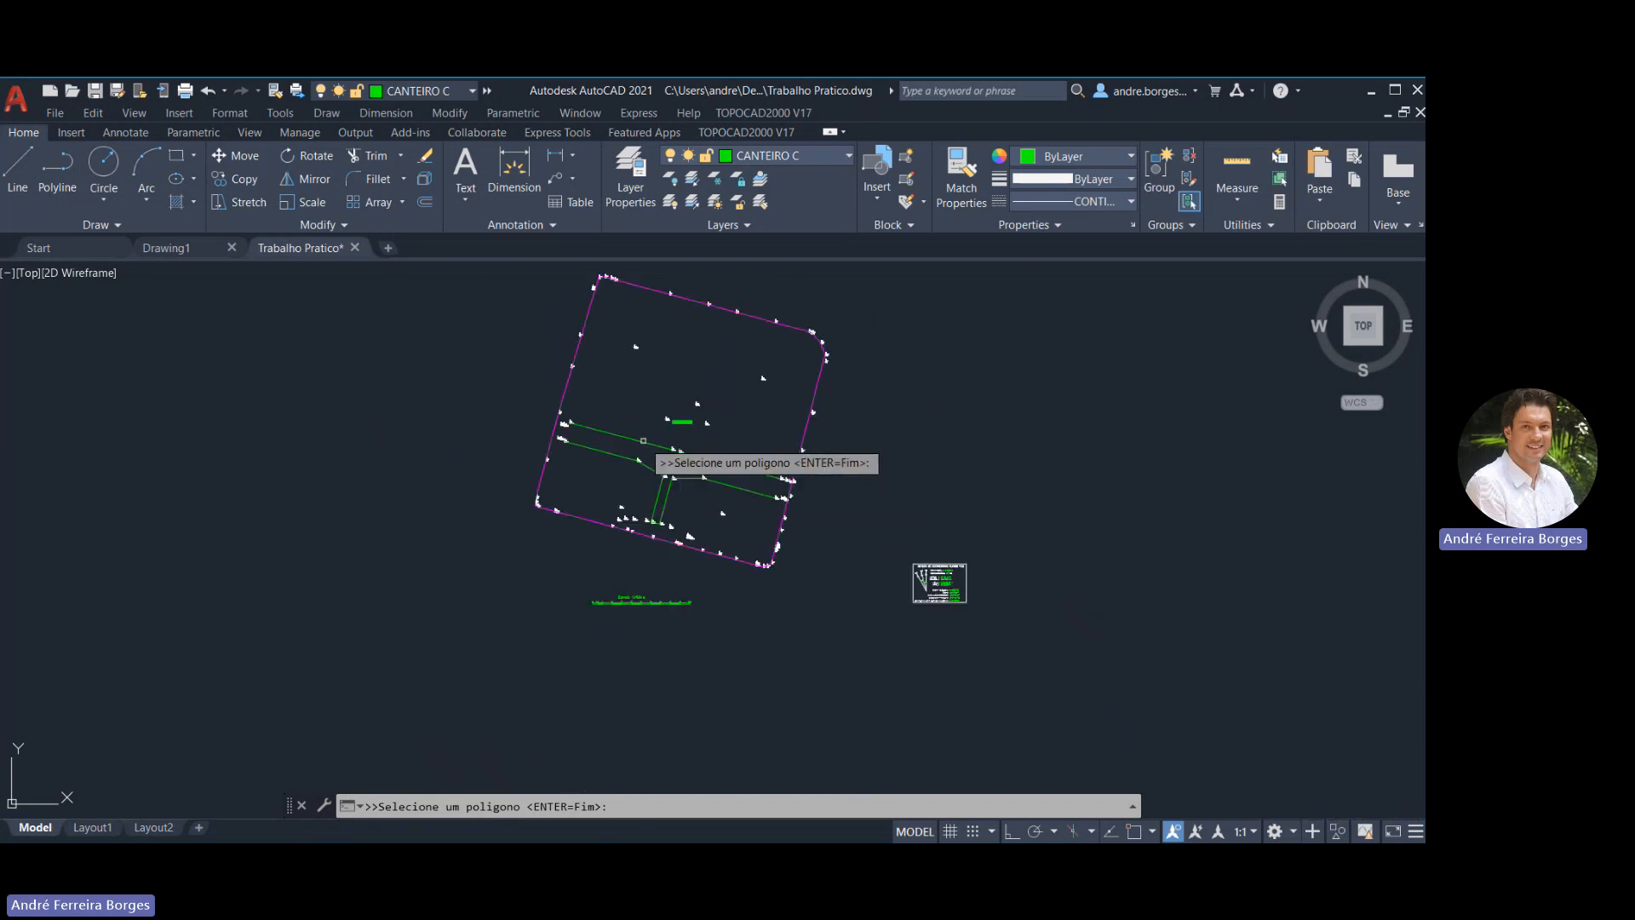
key("Escape")
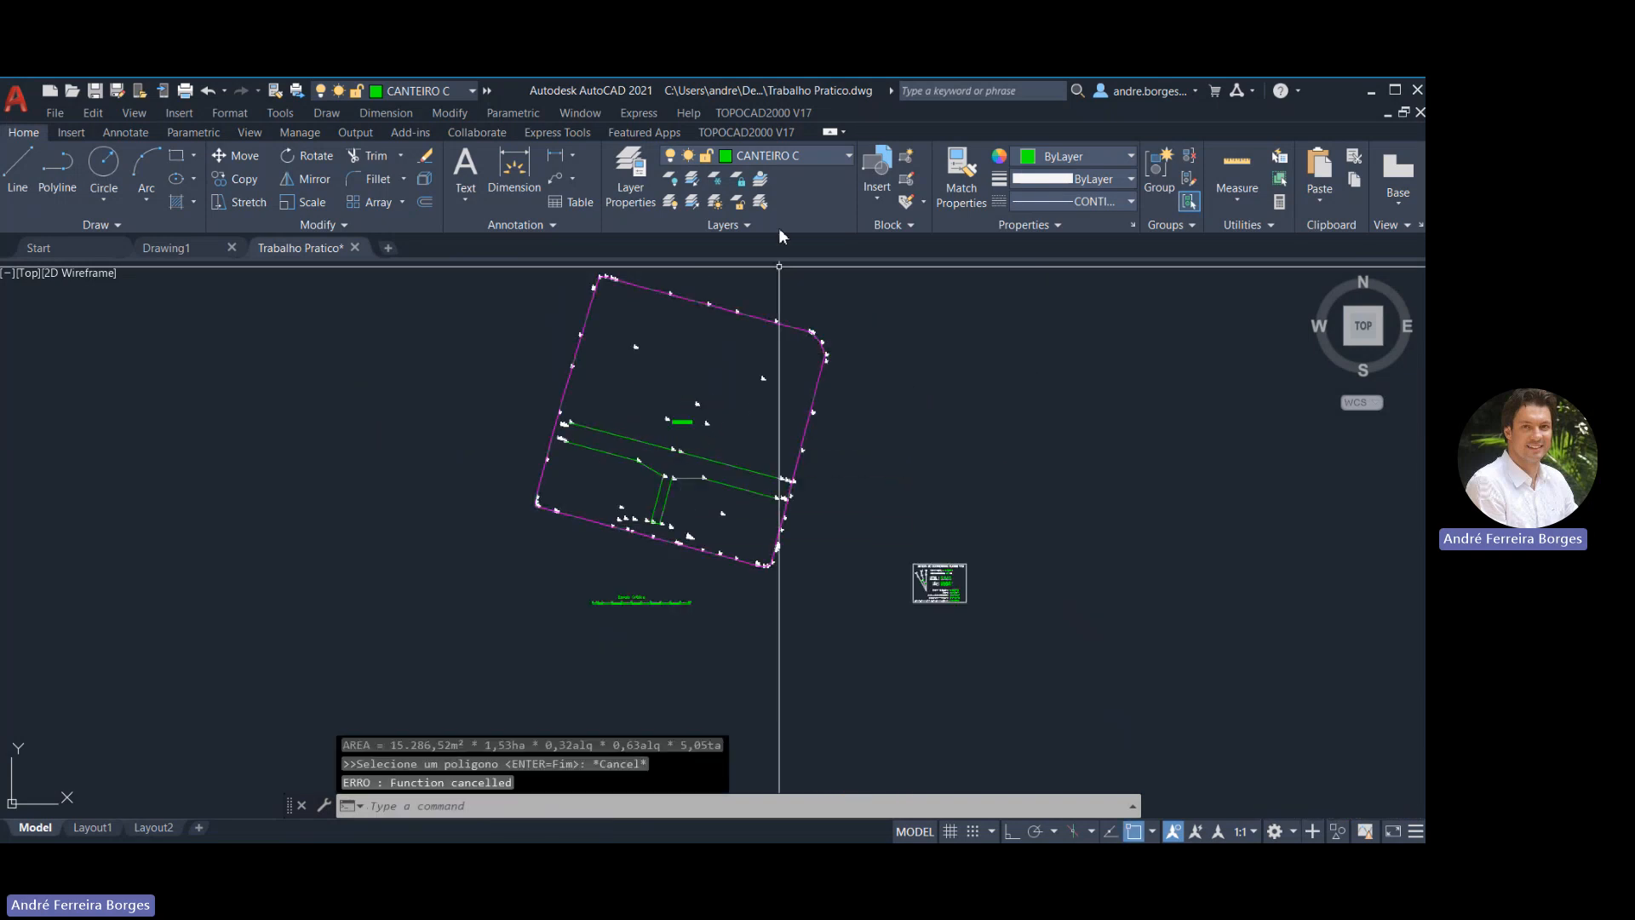
Draw a UTM point grid (Grade Pontual) at 50 spacing with prefixes N= and E= over a rectangle enclosing the site perimeter
left_click(764, 113)
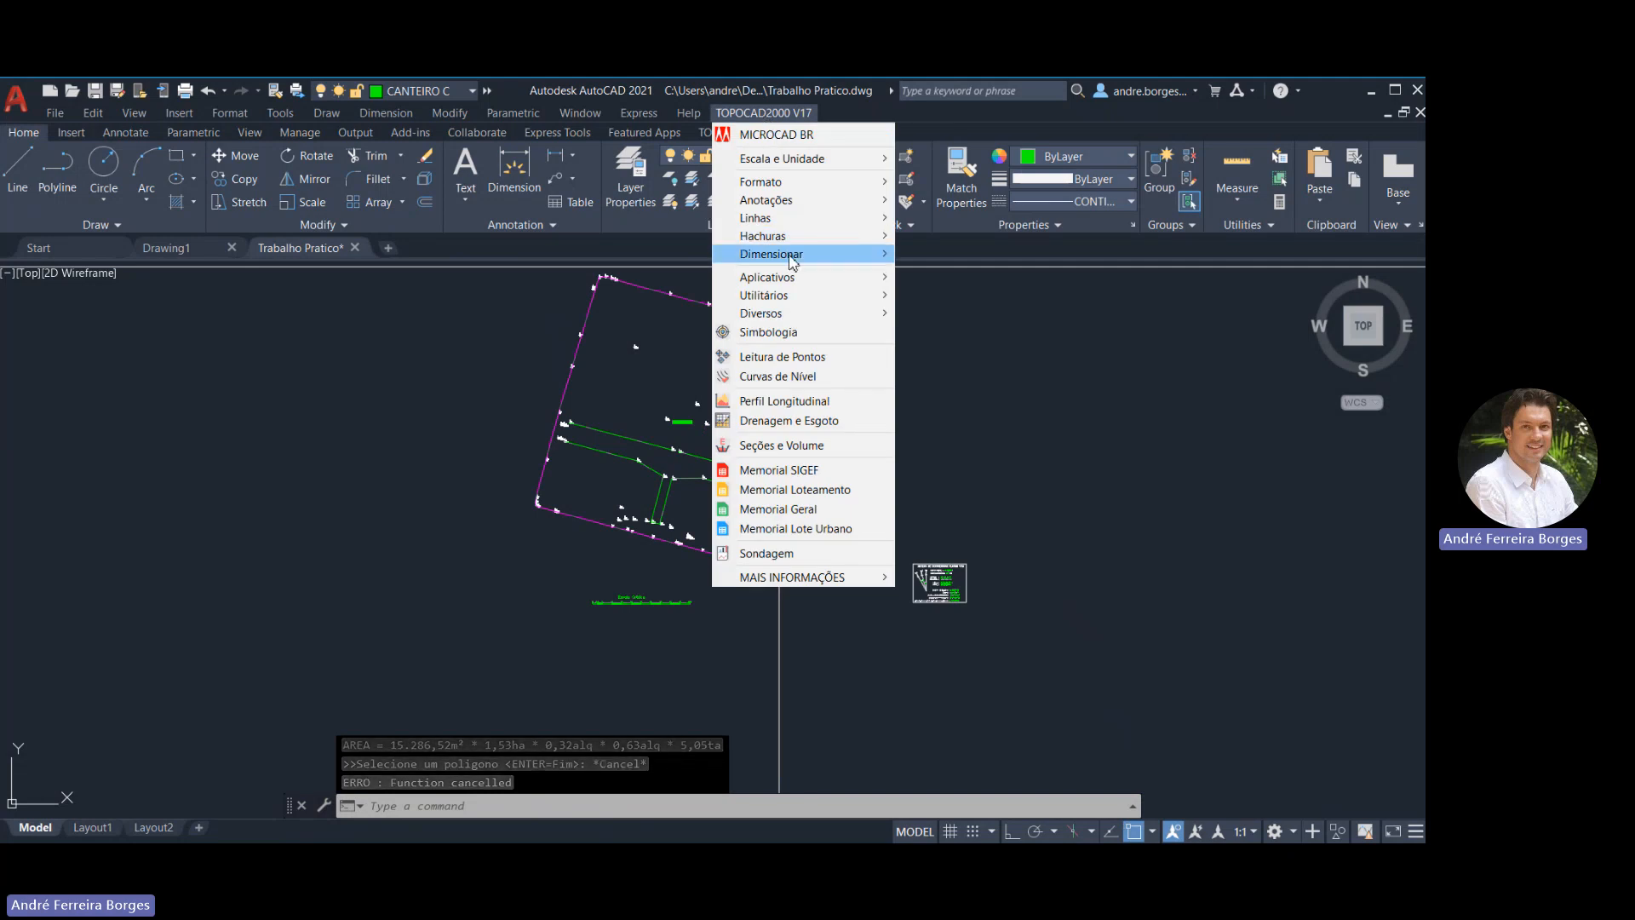
mouse_move(793, 264)
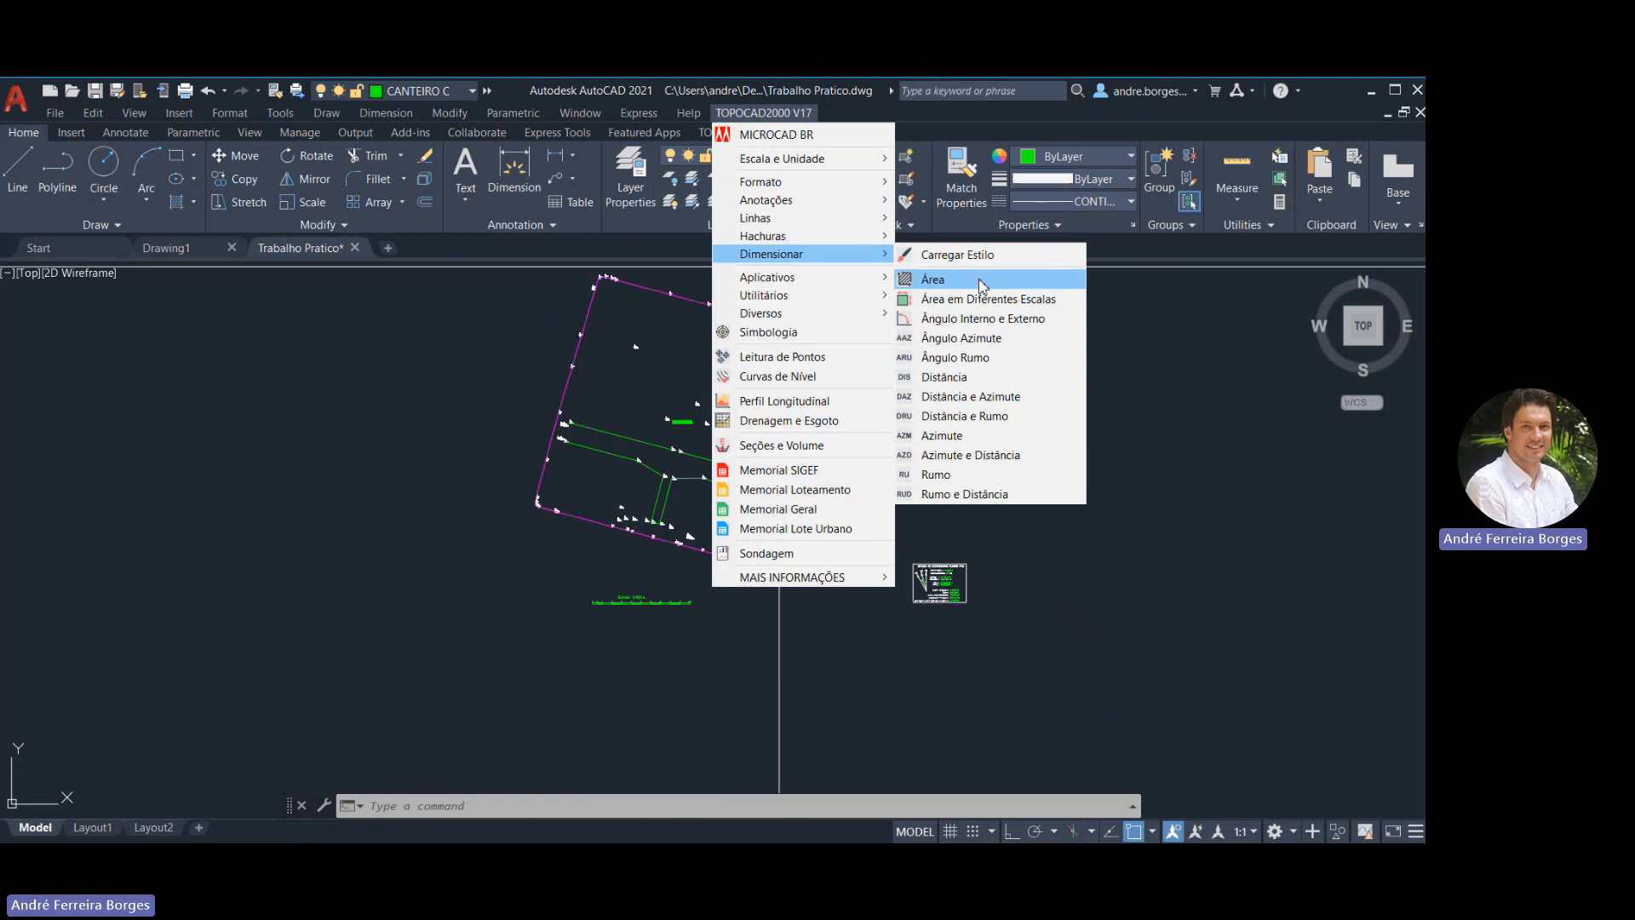
mouse_move(829, 287)
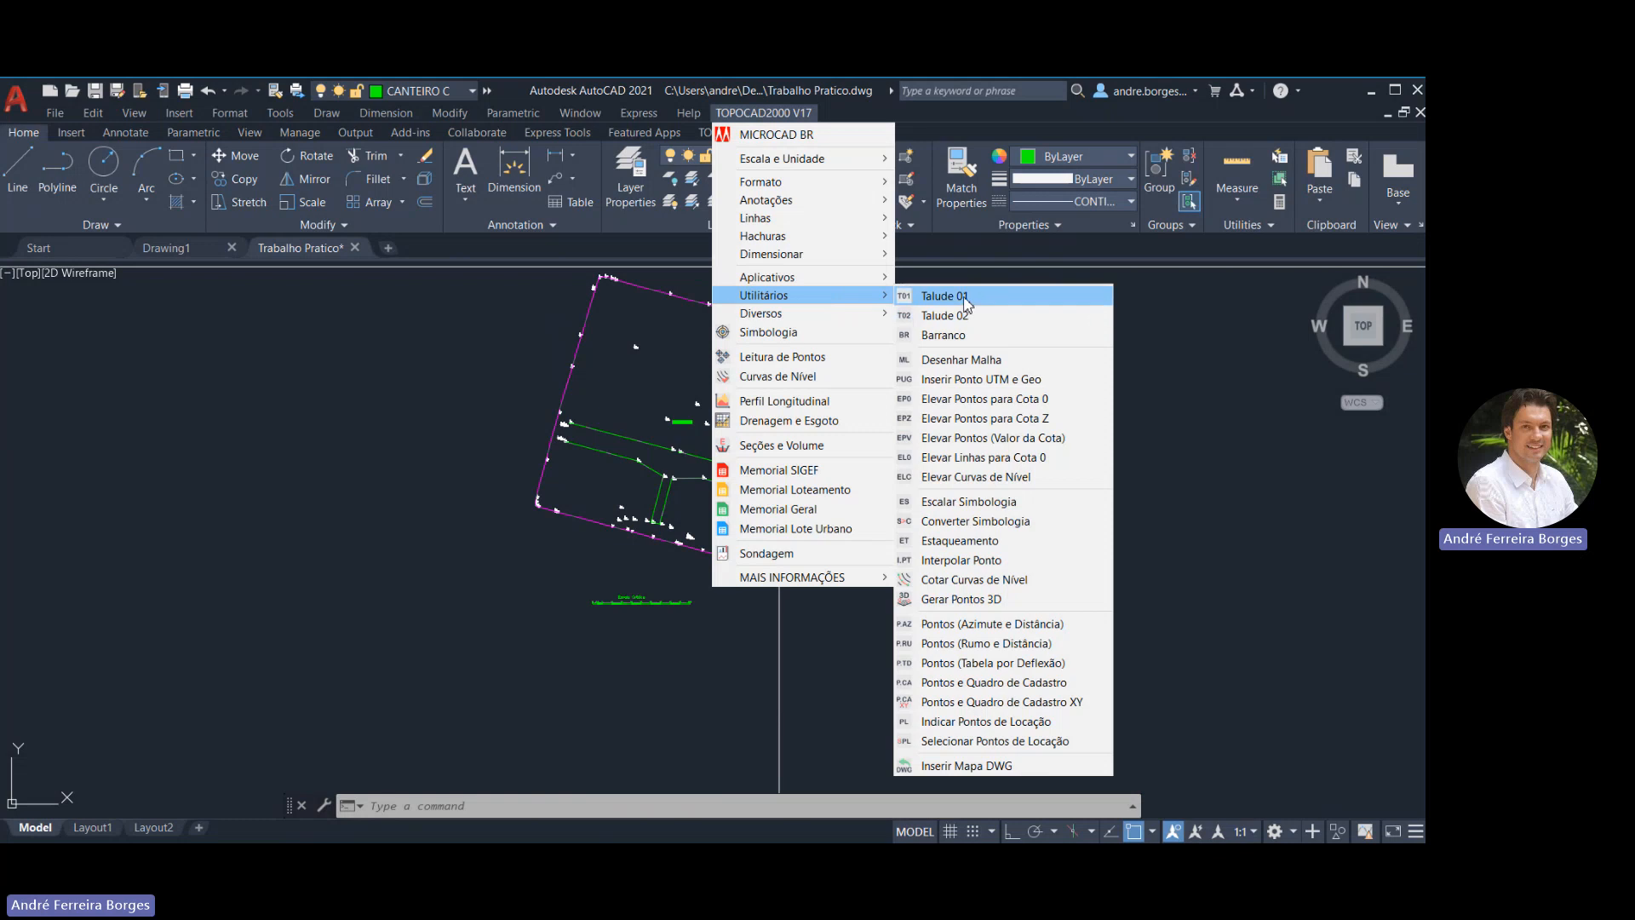
left_click(961, 362)
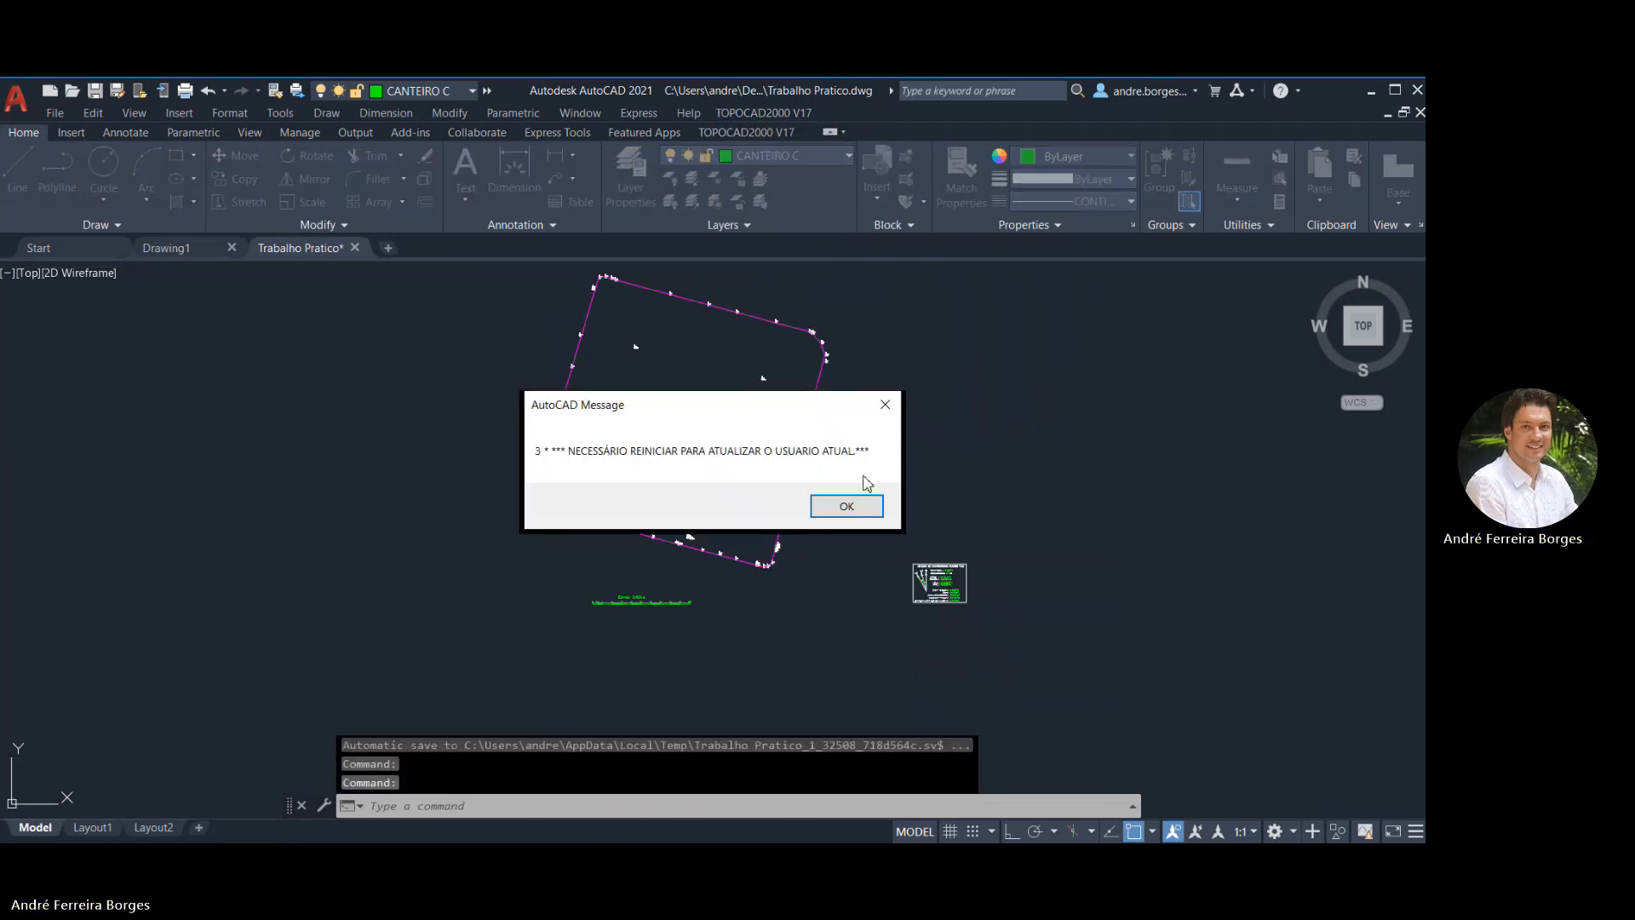
left_click(845, 506)
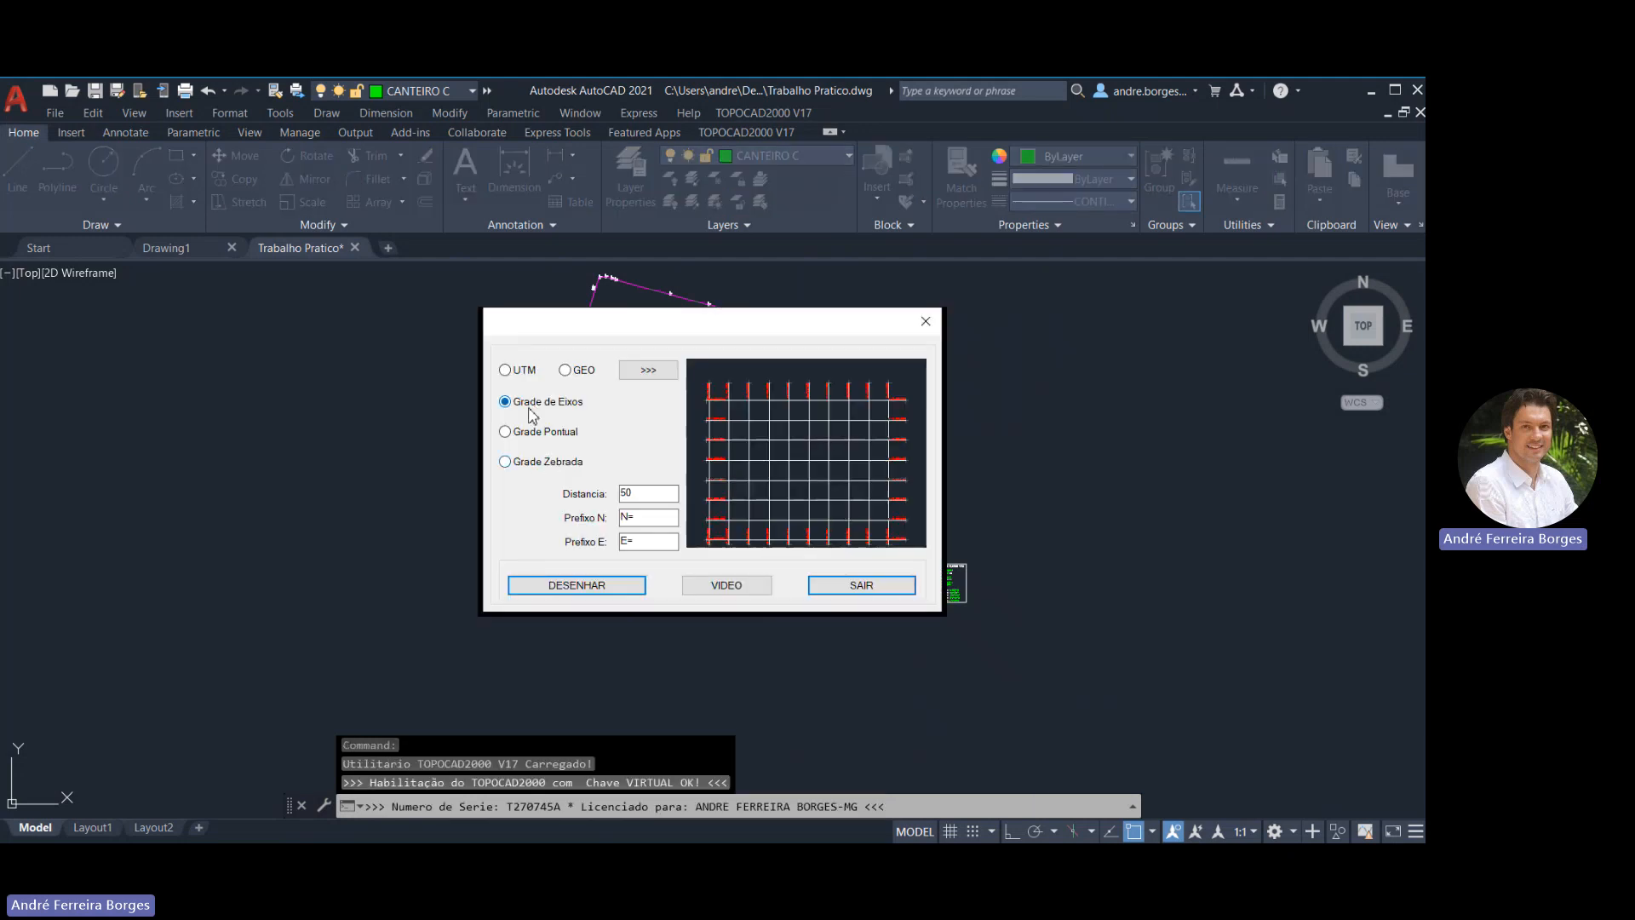
left_click(528, 434)
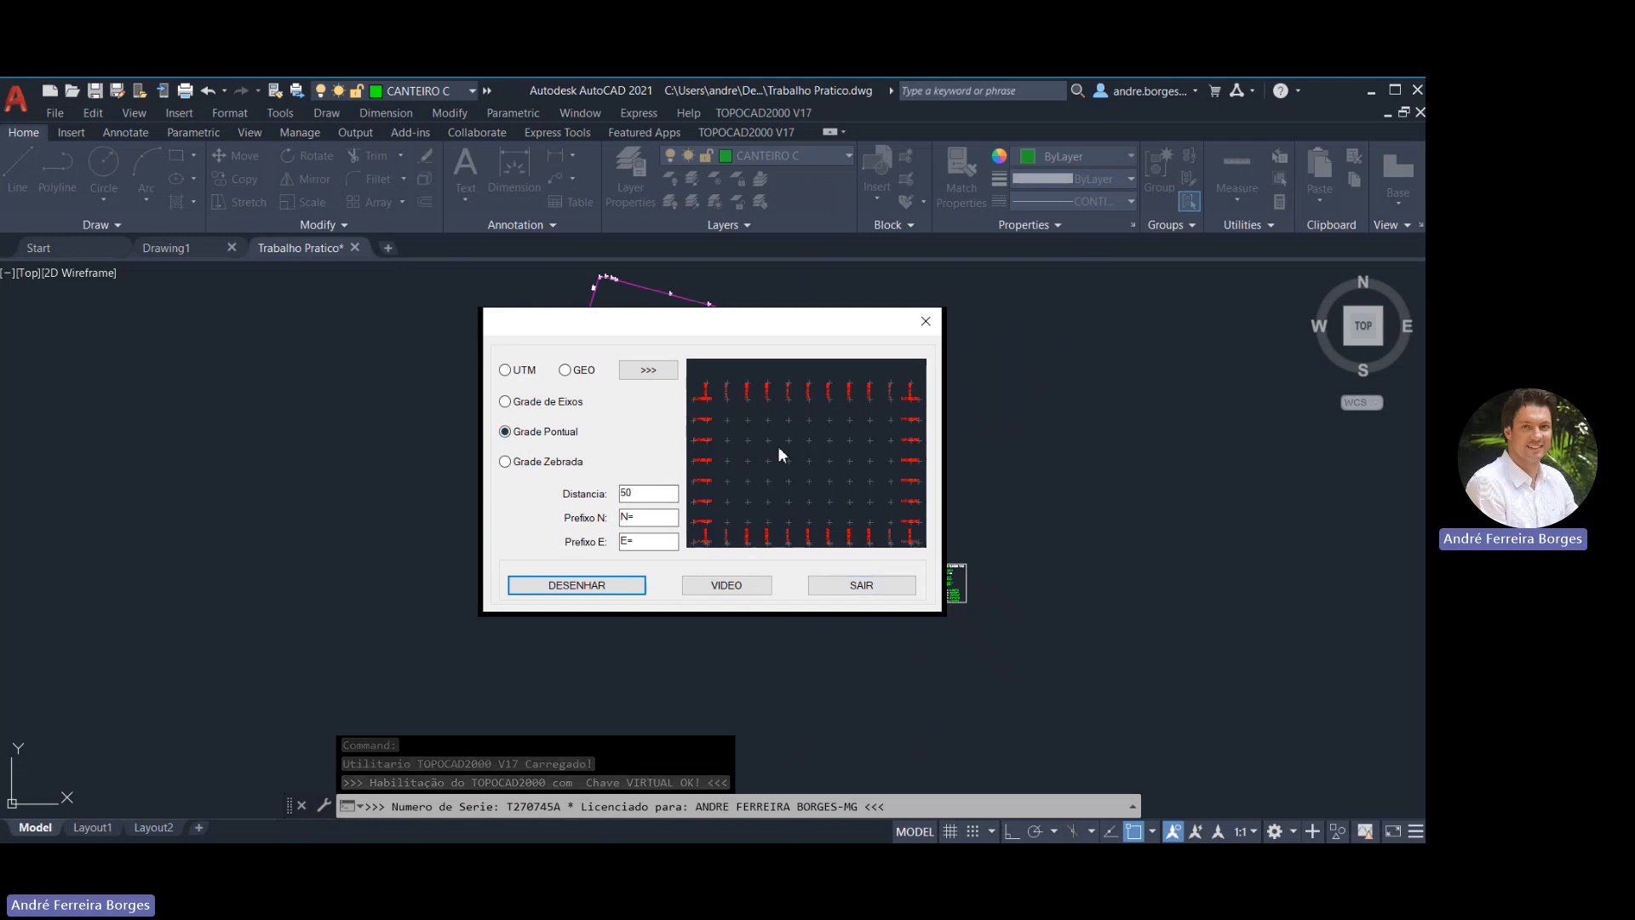
left_click(506, 373)
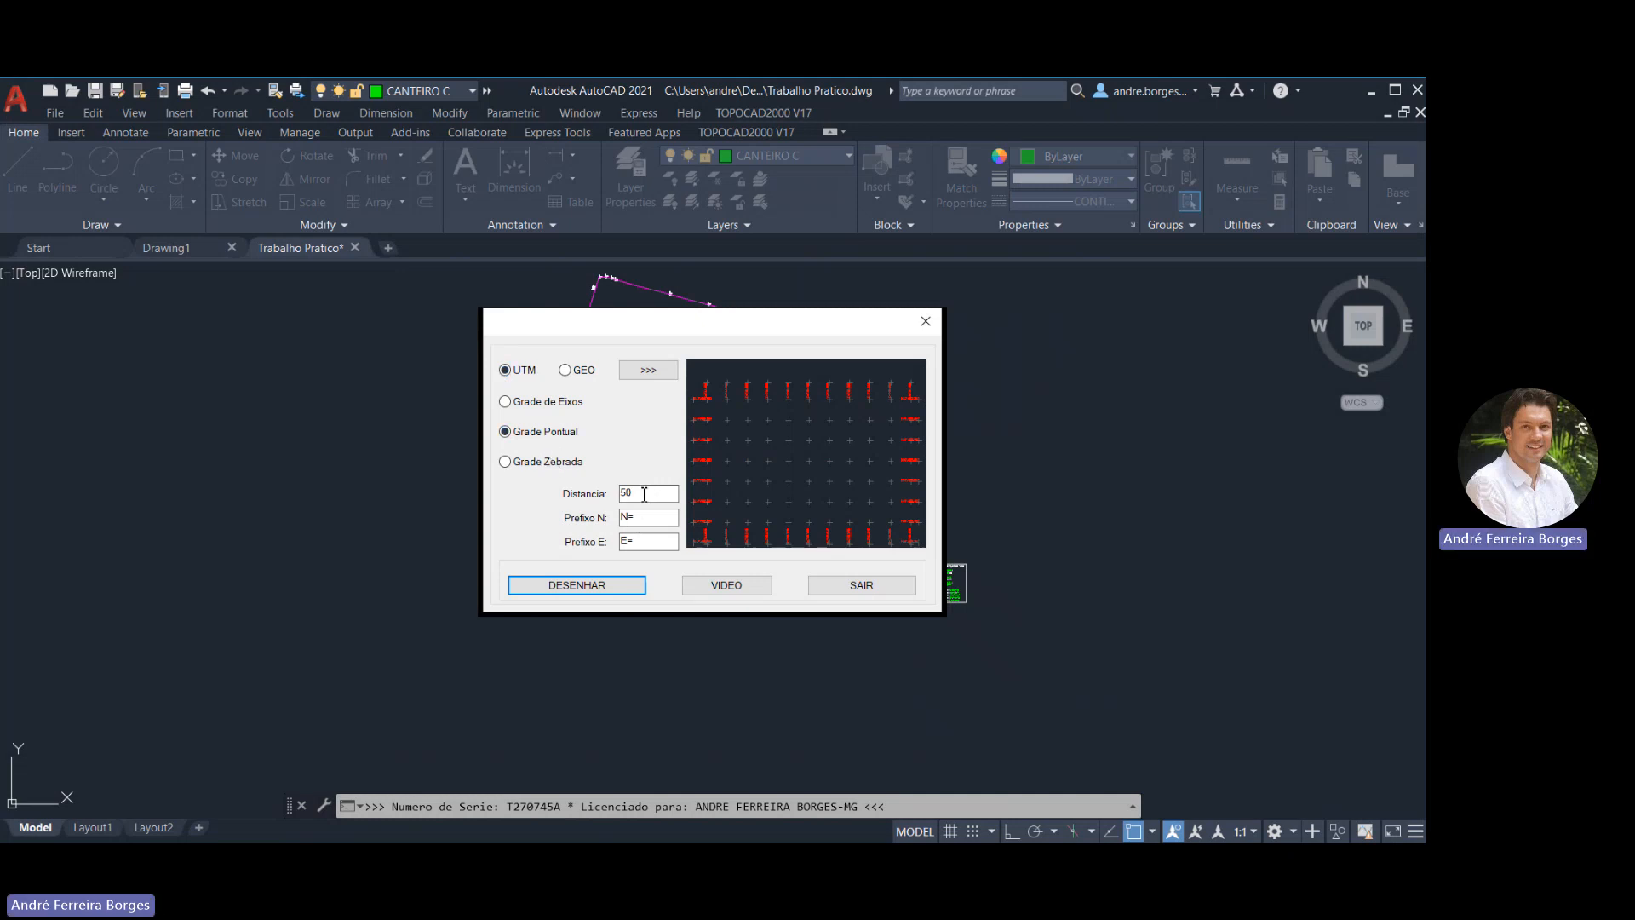
left_click(586, 588)
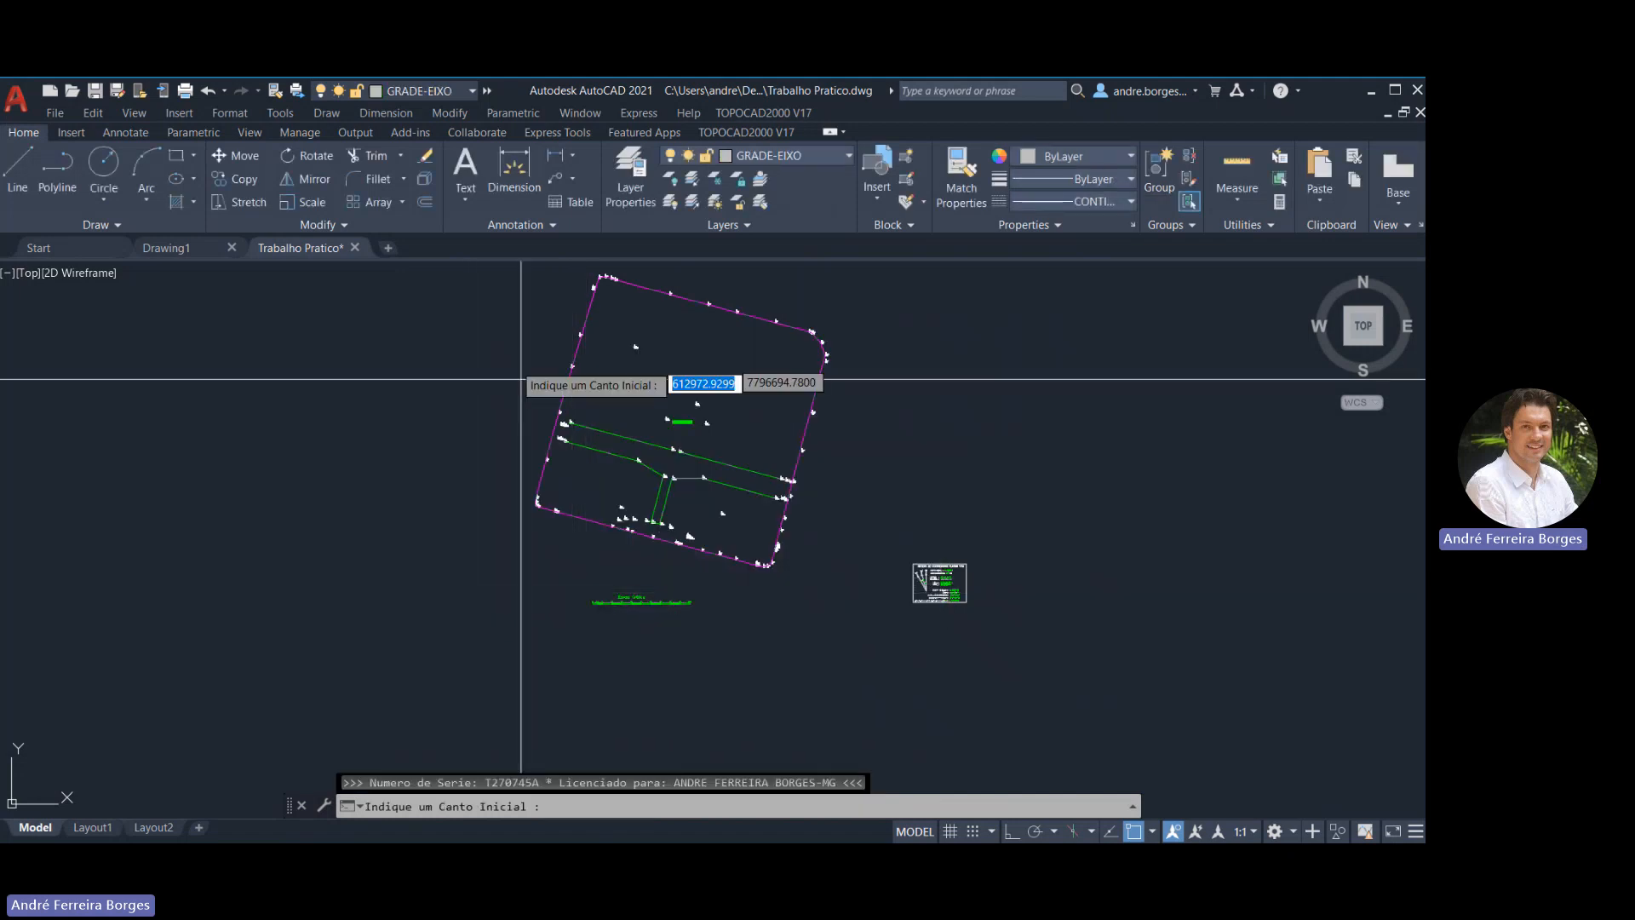
left_click(490, 583)
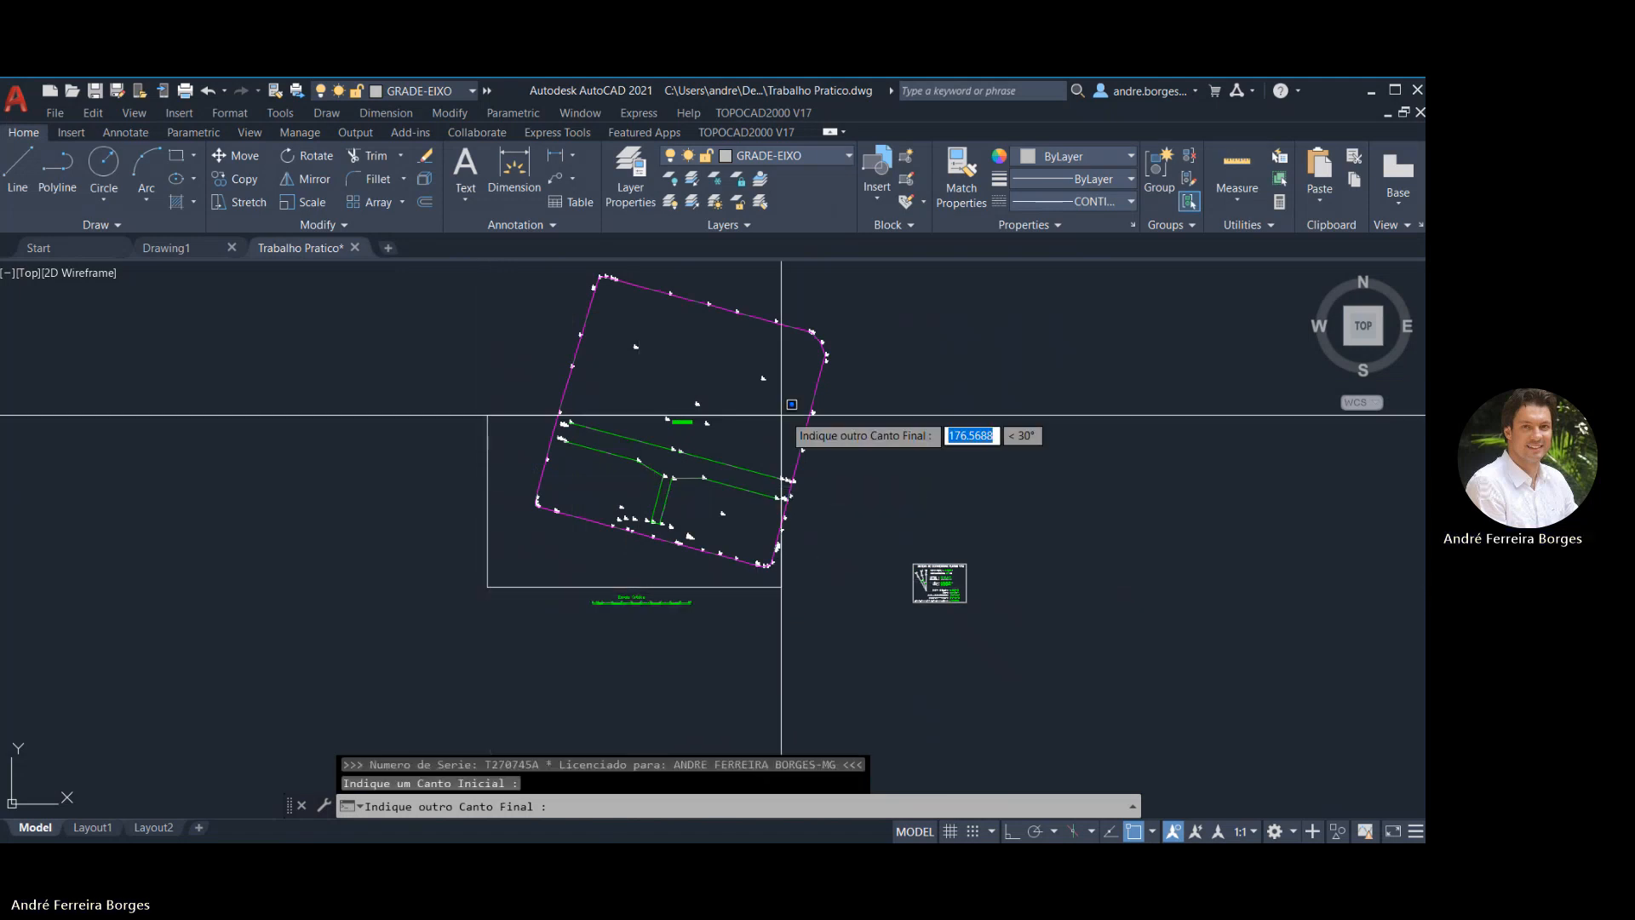
middle_click_drag(790, 420, 705, 457)
middle_click_drag(824, 301, 785, 373)
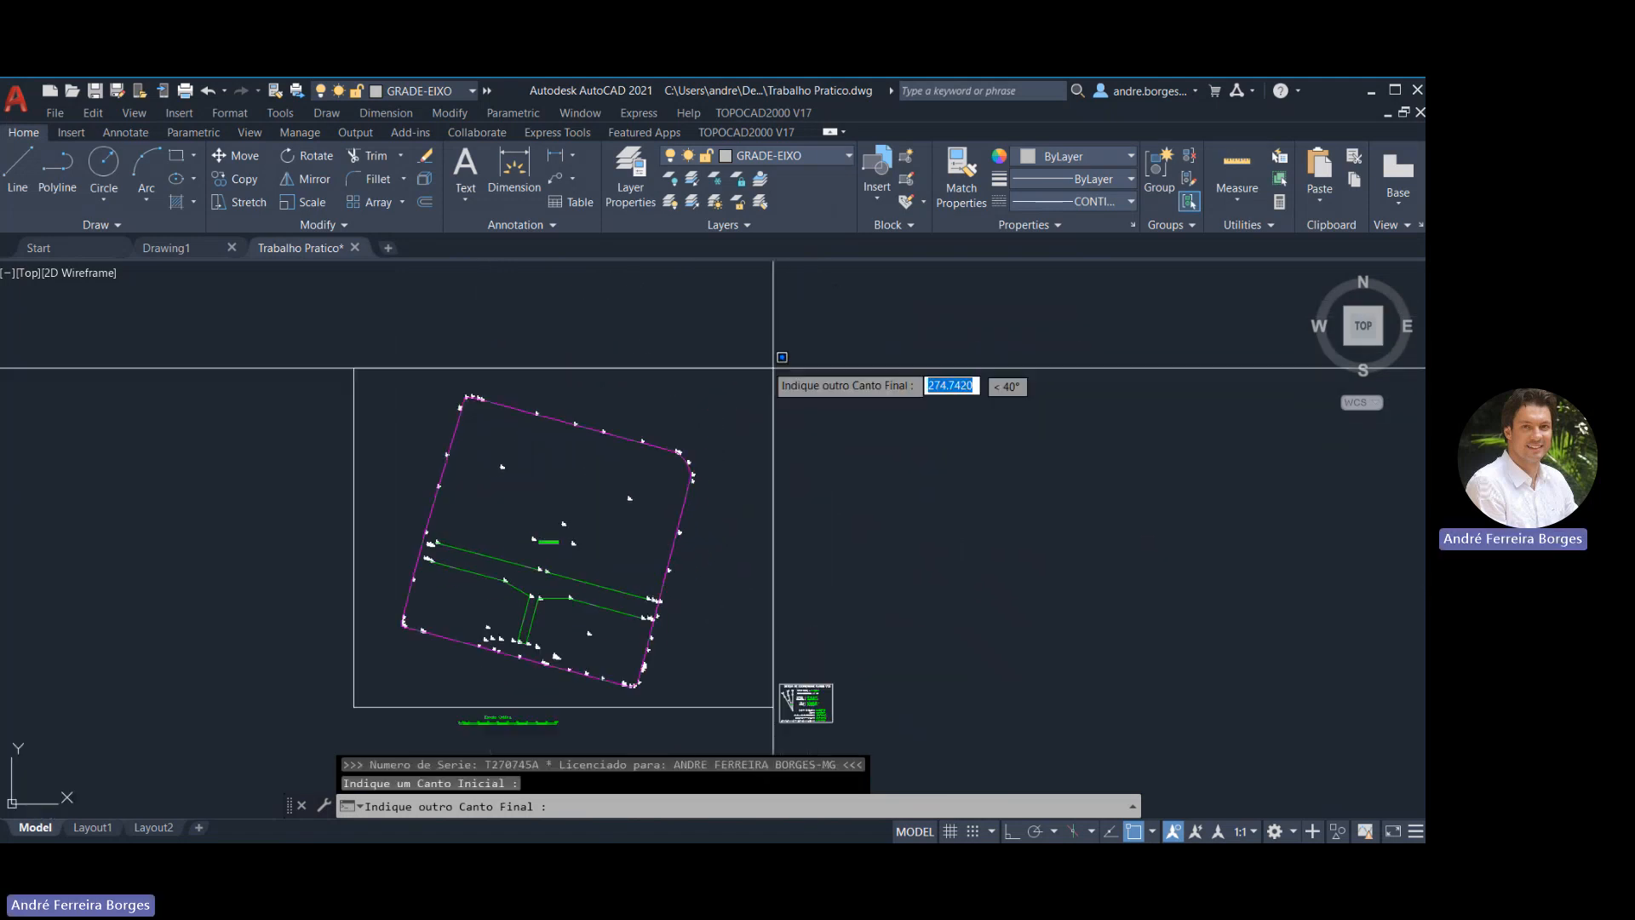
left_click(742, 364)
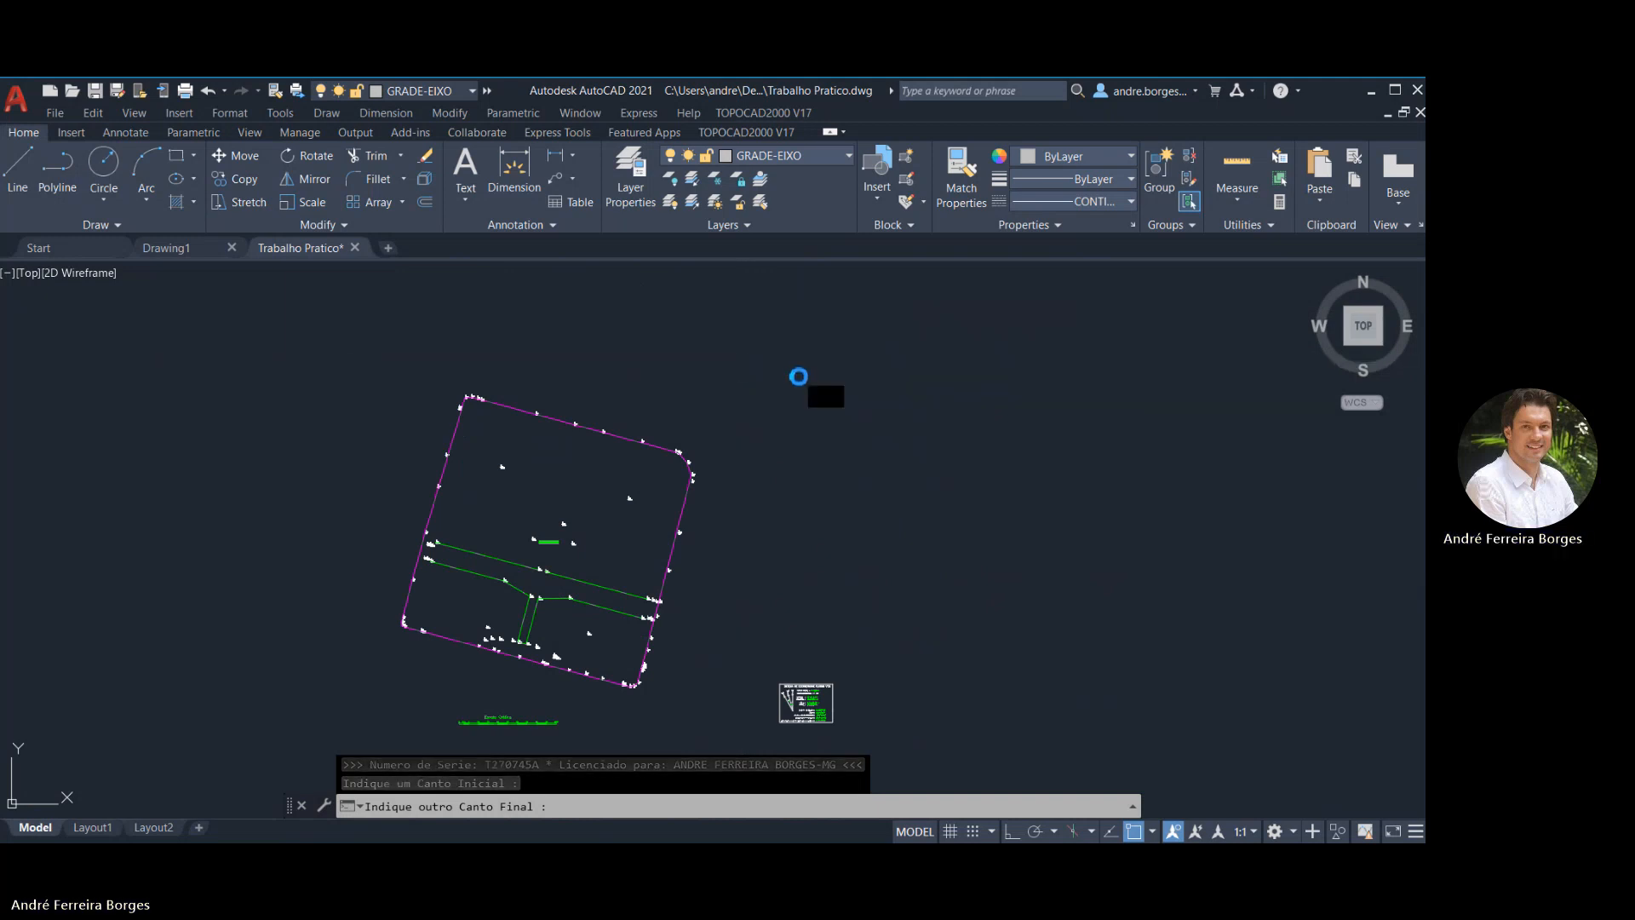
Examine the UTM grid crosses and the N and E coordinate labels around the site plan
scroll(395, 392, "up", 6)
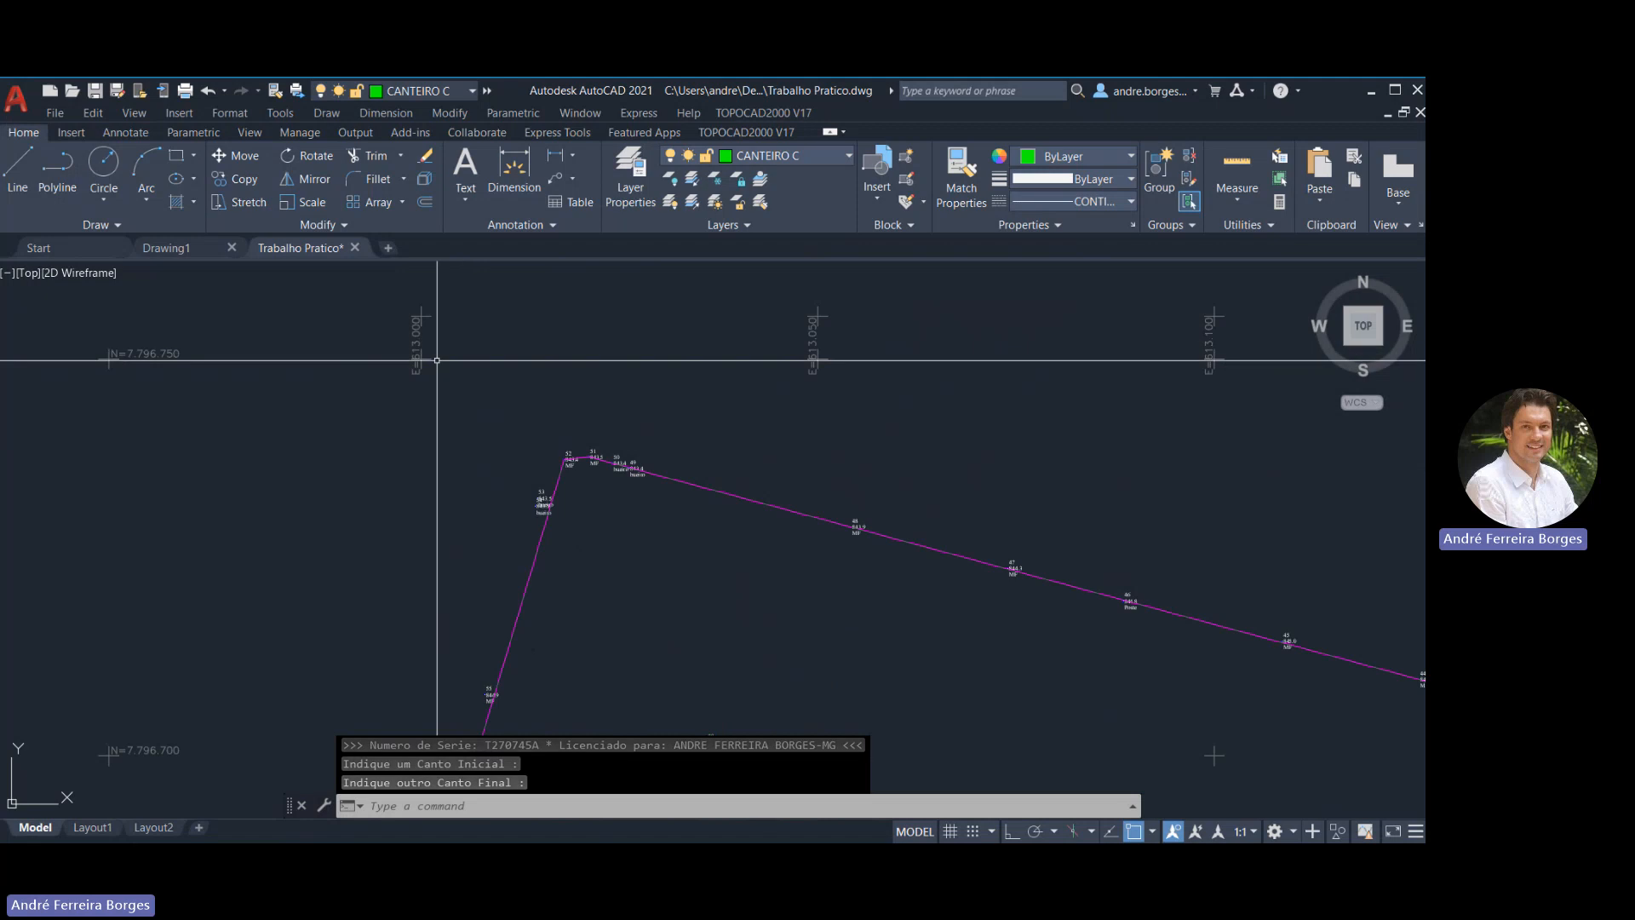
scroll(855, 367, "down", 4)
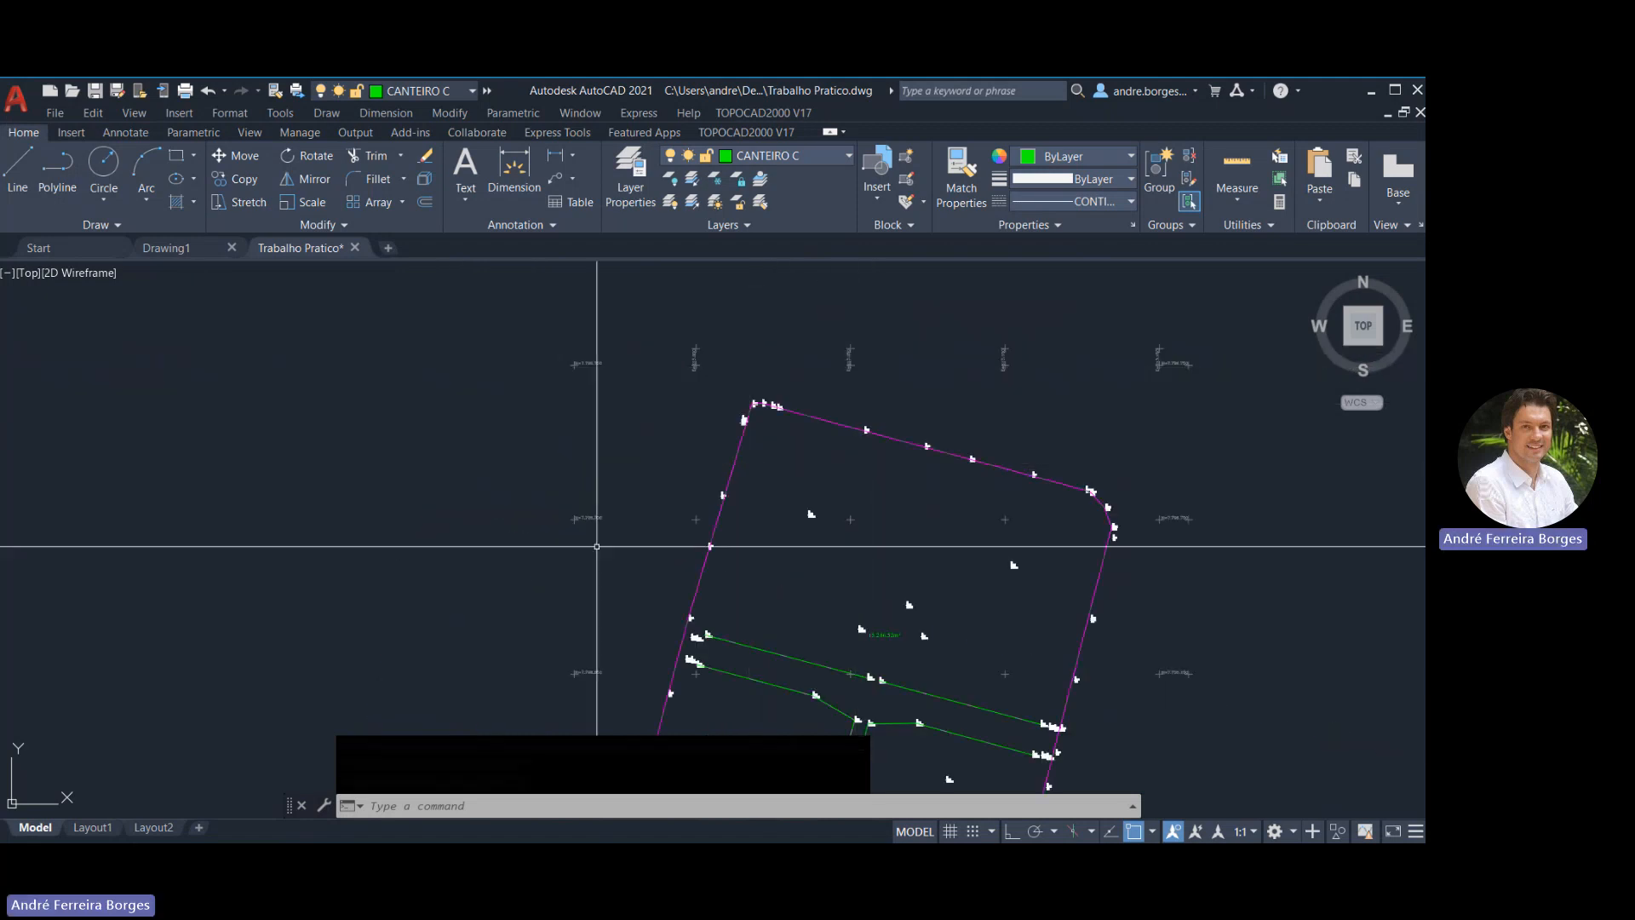
scroll(589, 498, "up", 6)
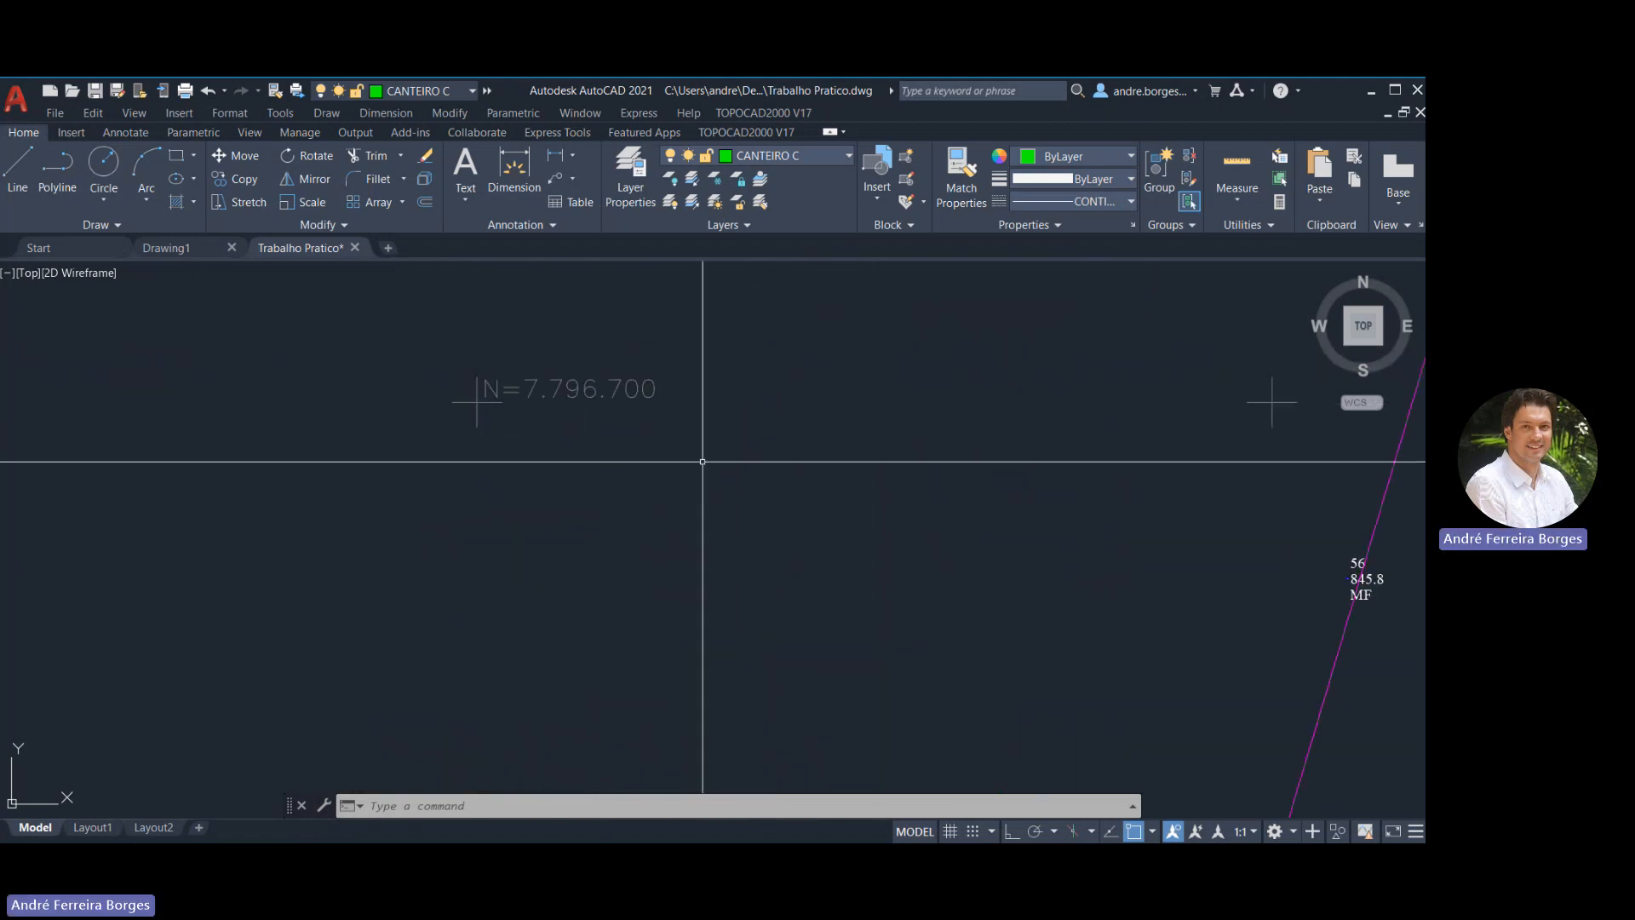
scroll(702, 461, "down", 6)
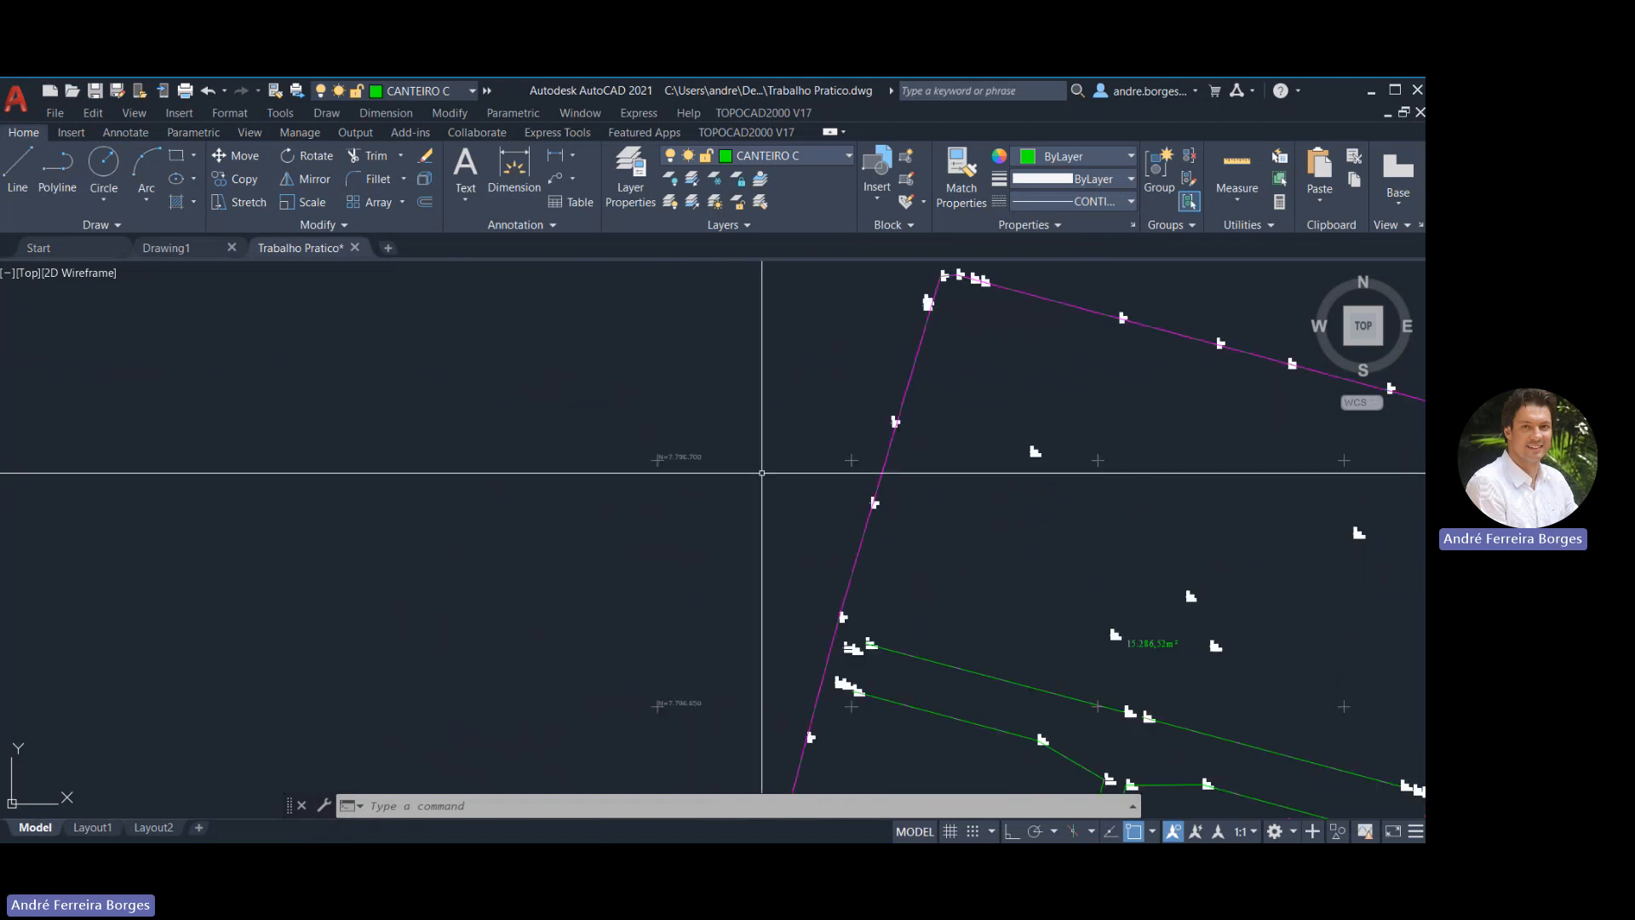
middle_click_drag(785, 468, 546, 486)
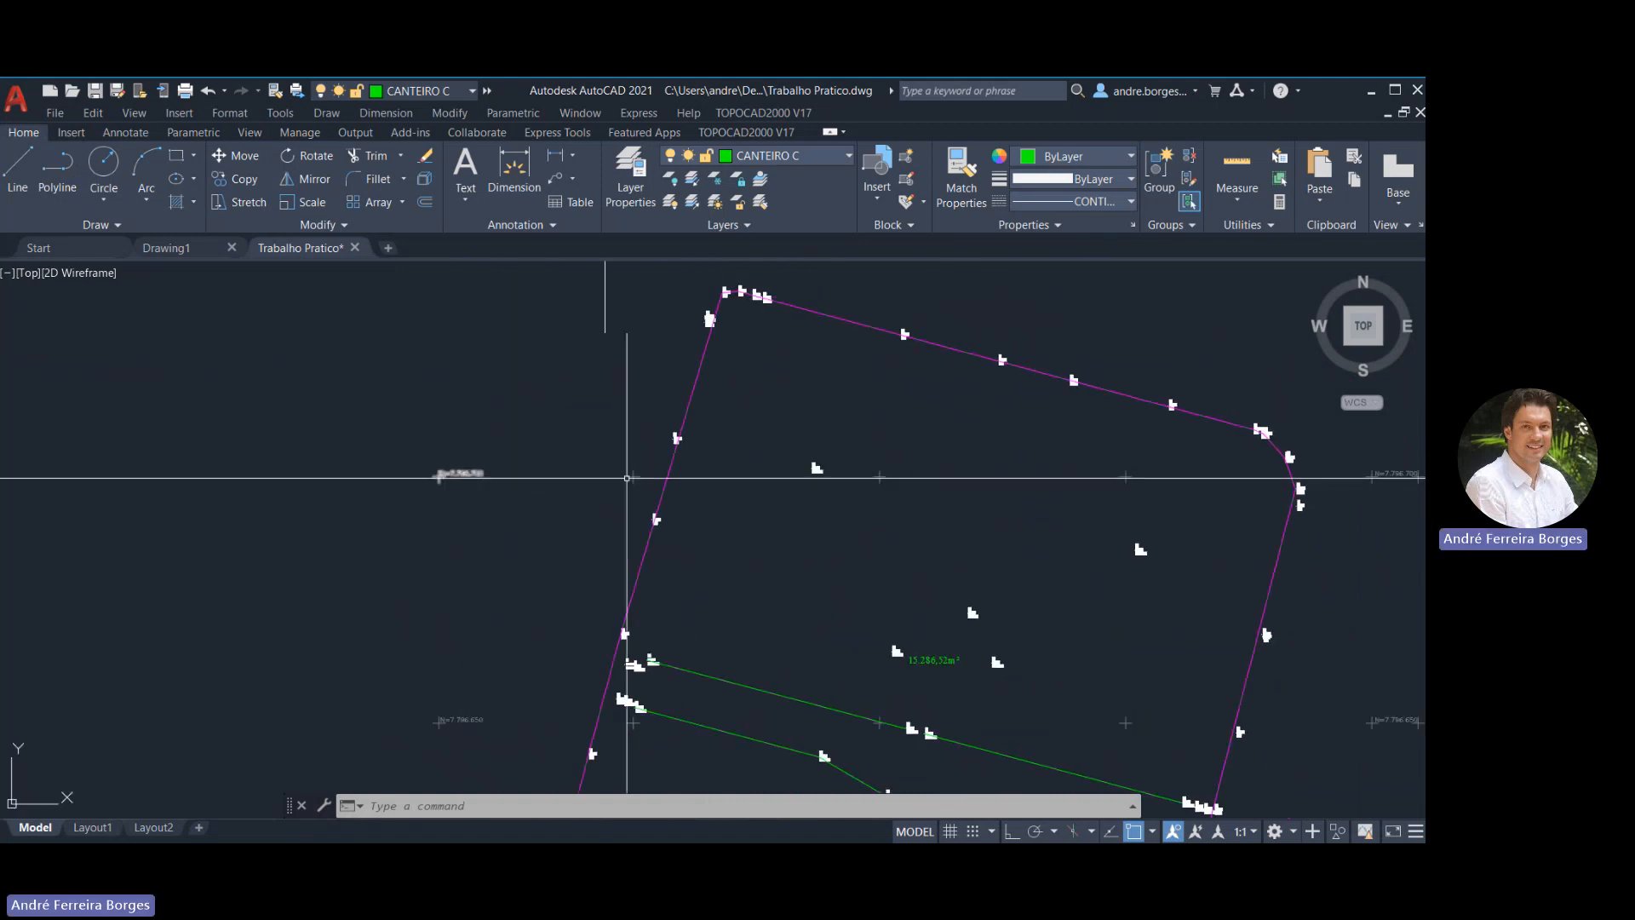
scroll(481, 481, "up", 3)
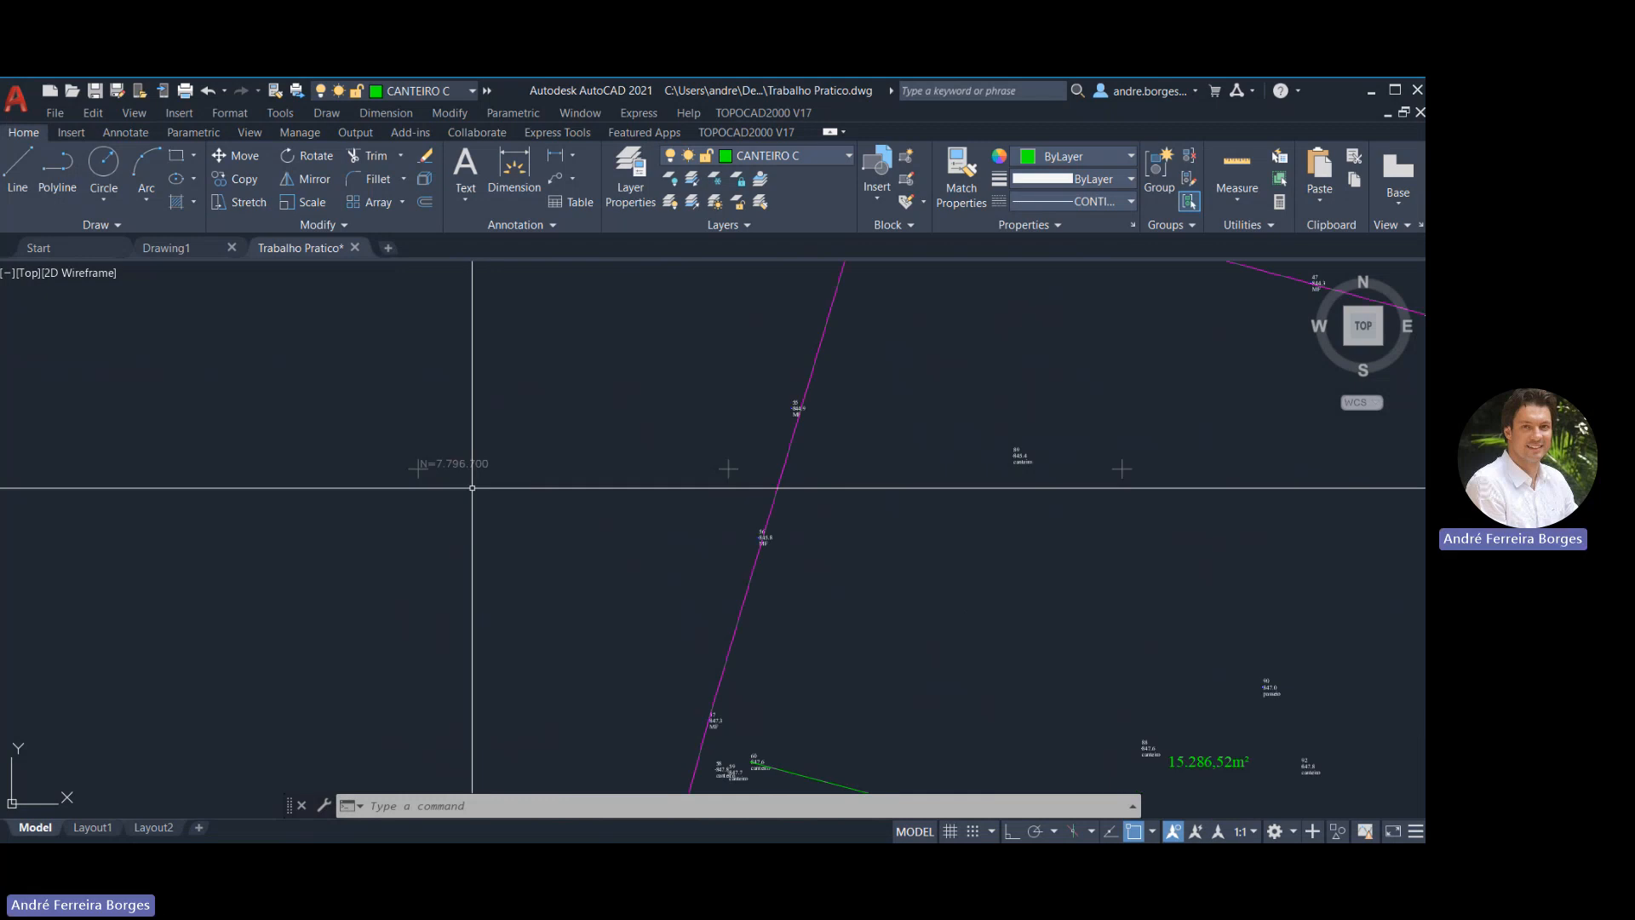
scroll(511, 487, "down", 3)
mouse_move(486, 726)
middle_mouse_down()
mouse_move(558, 540)
mouse_move(548, 463)
middle_mouse_up()
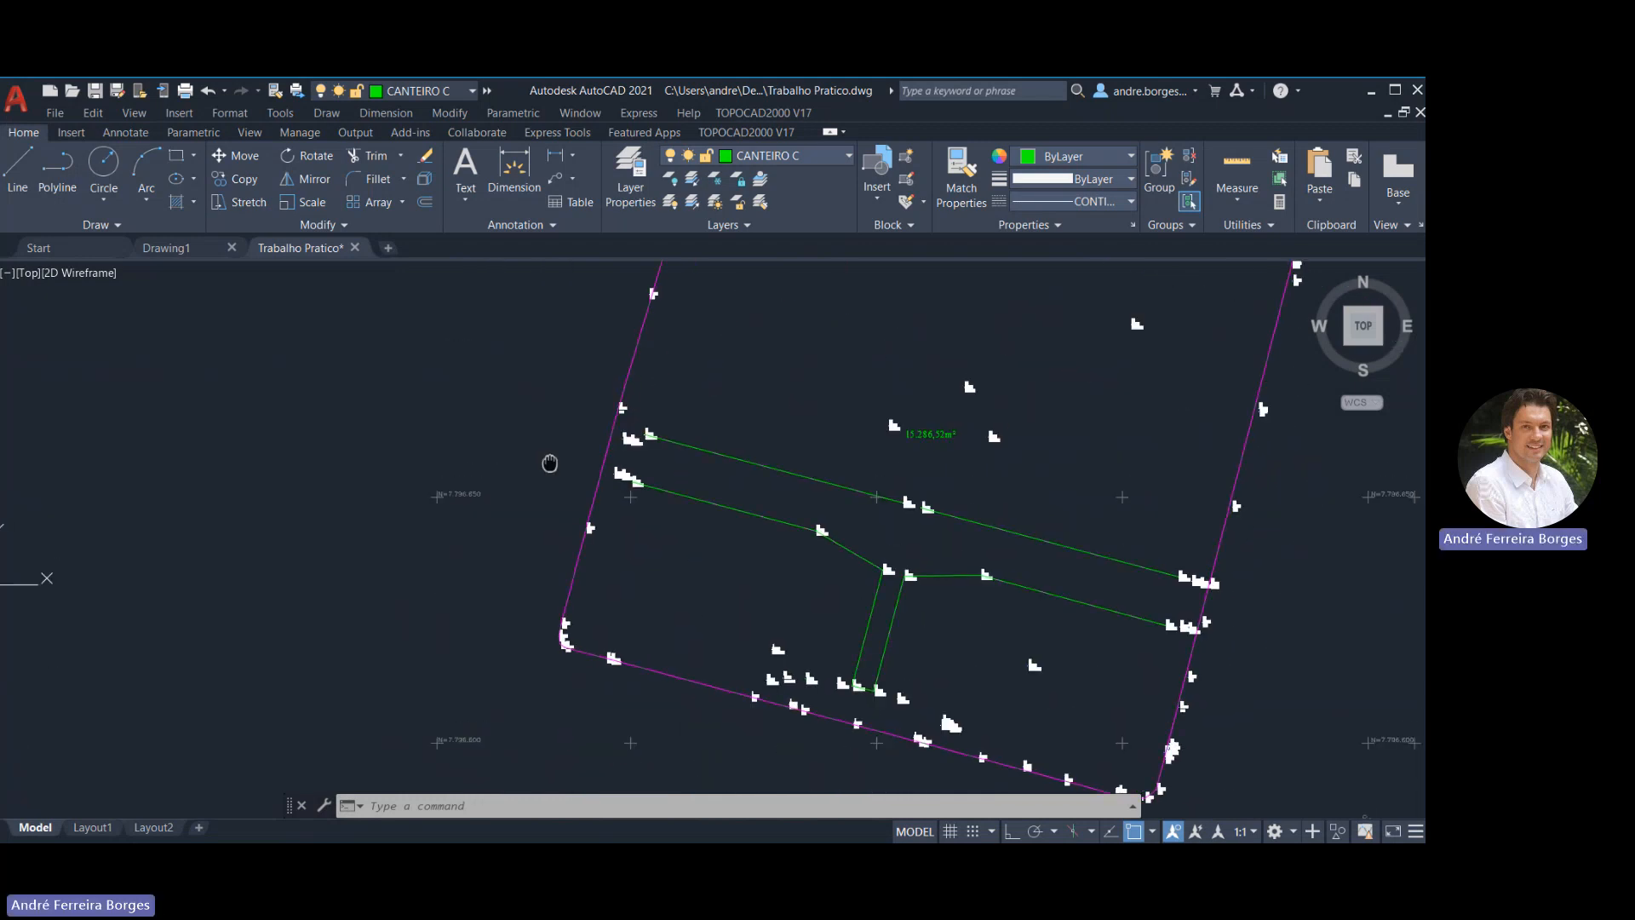
scroll(548, 529, "down", 4)
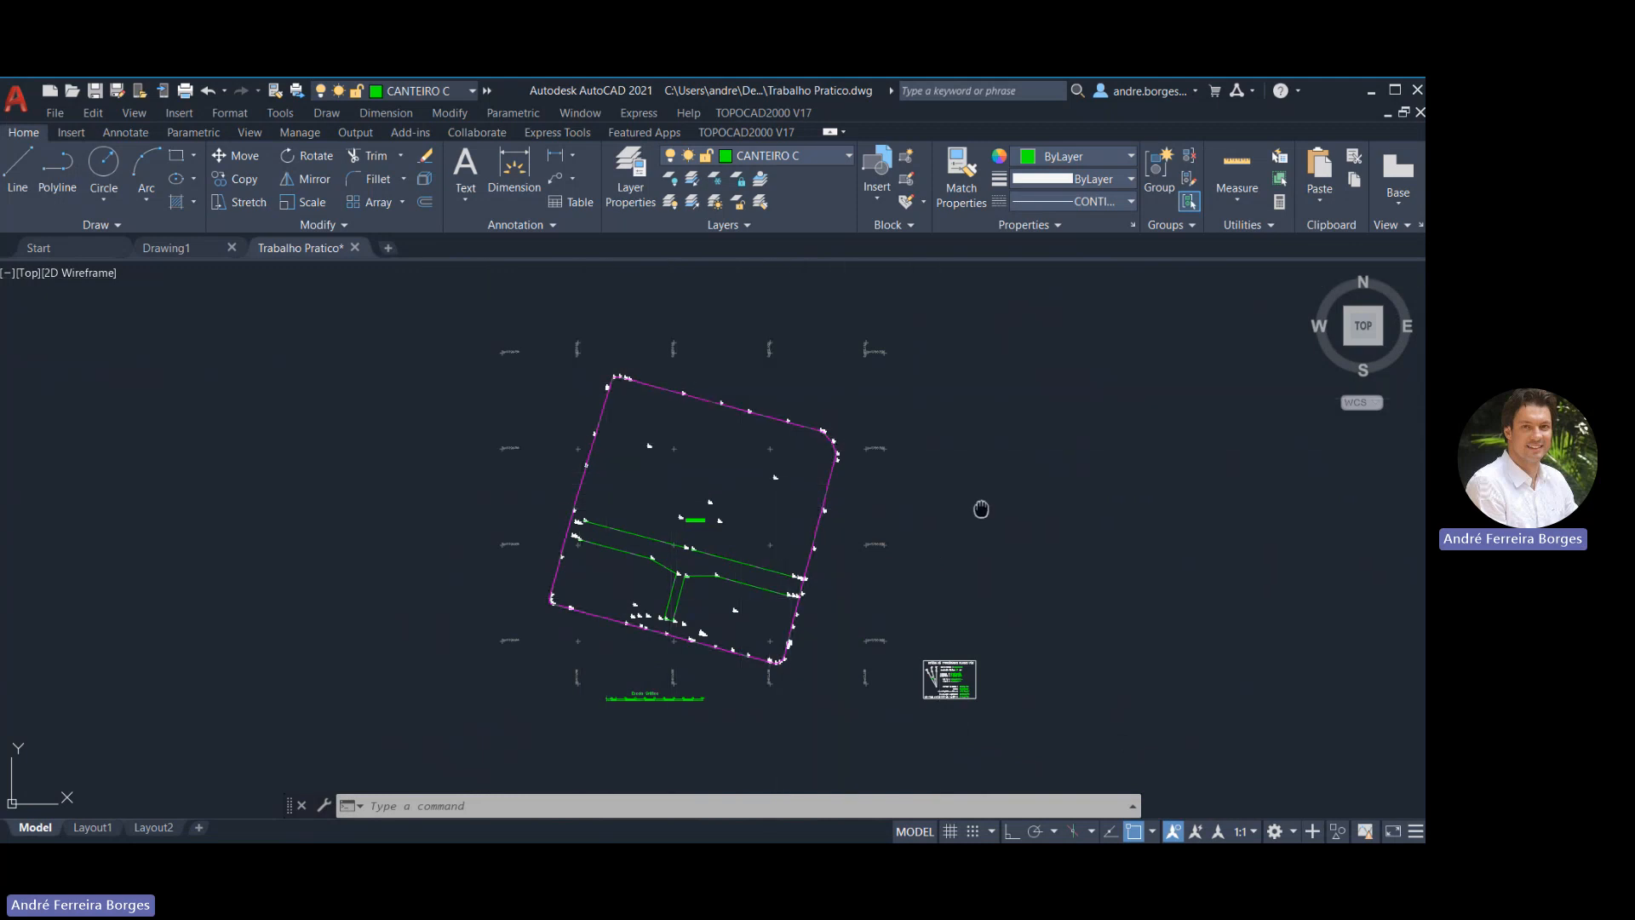
middle_click_drag(978, 508, 909, 467)
scroll(596, 668, "up", 4)
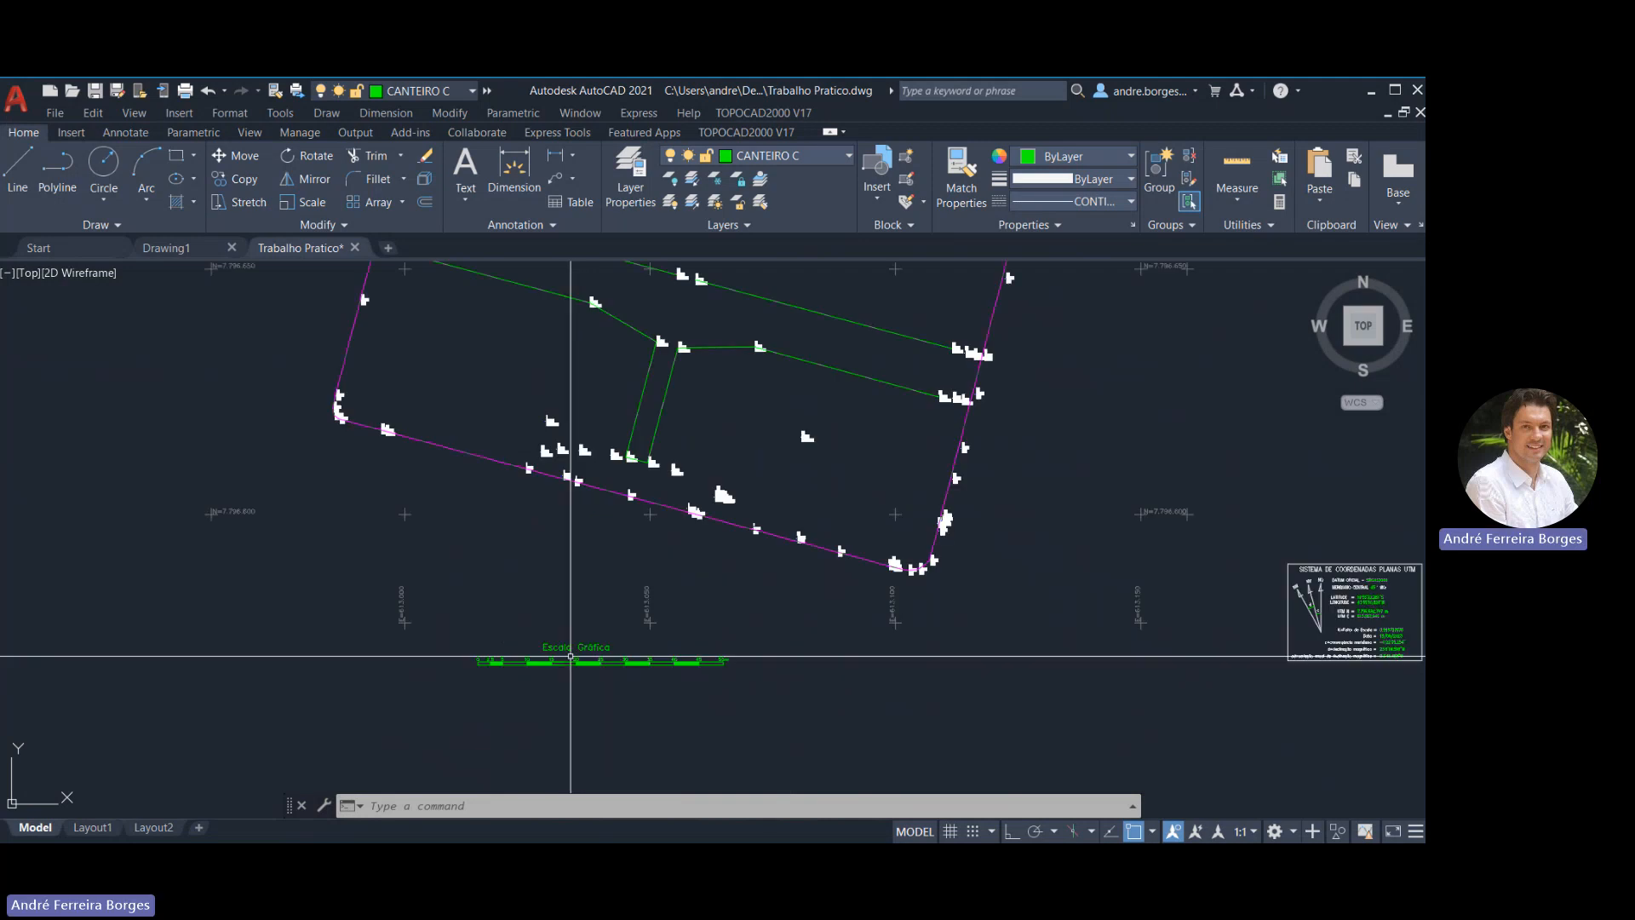
middle_click_drag(573, 657, 766, 614)
left_click(769, 610)
left_click(774, 610)
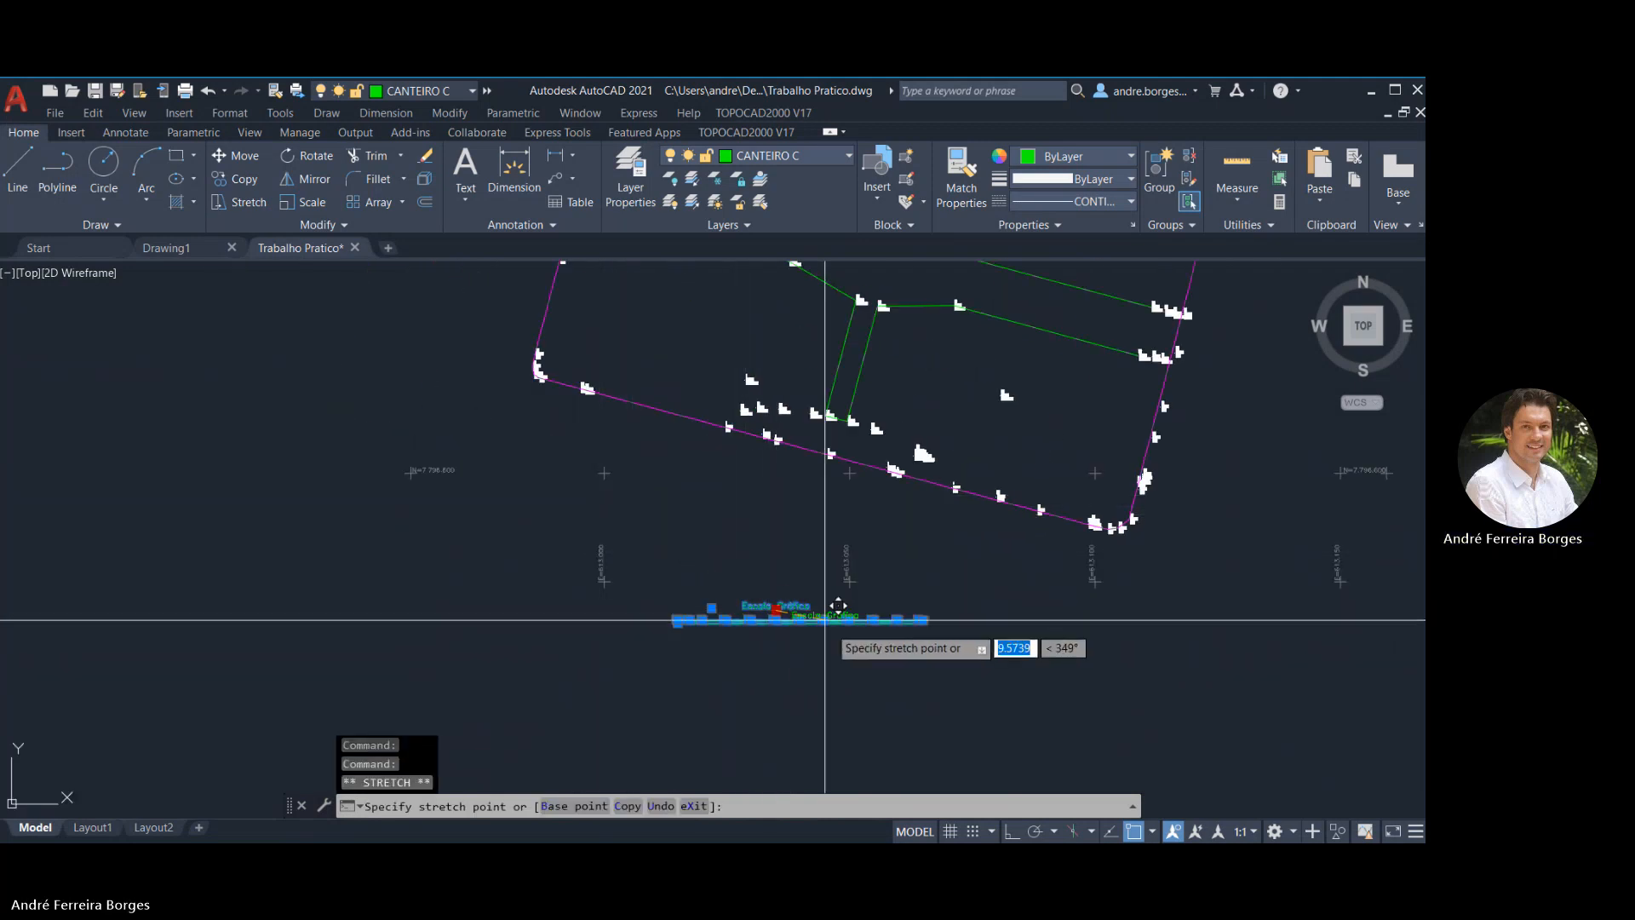
key("Escape")
key("Escape")
Move the graphic scale northwest so it sits close beneath the southwest part of the site perimeter
left_click(805, 604)
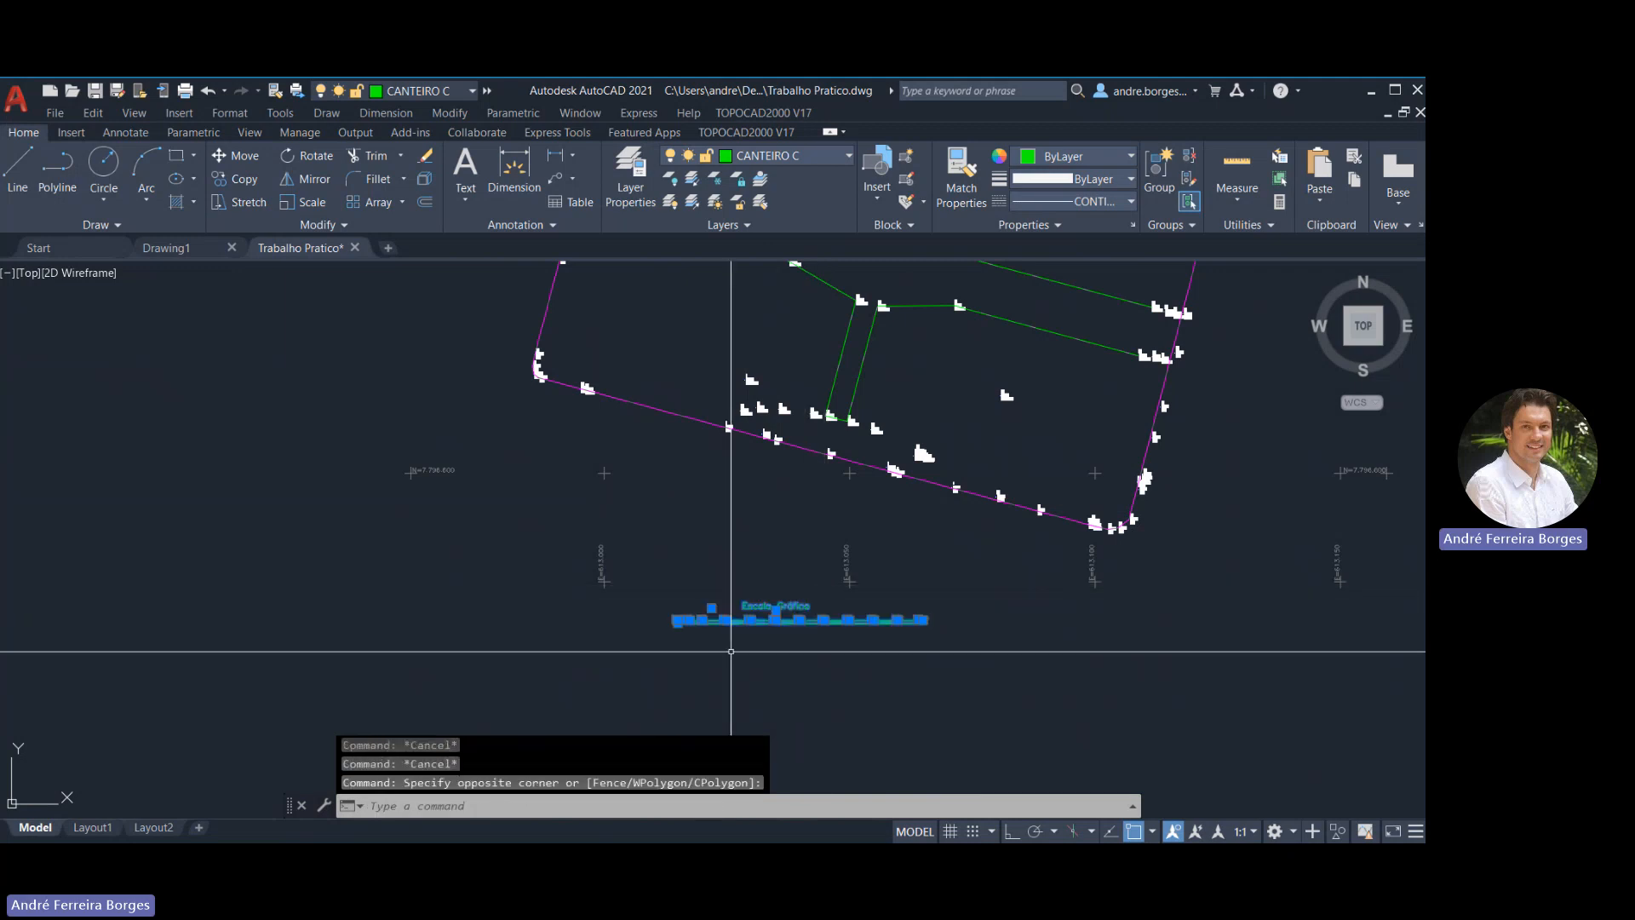
type("m")
key("Return")
left_click(779, 620)
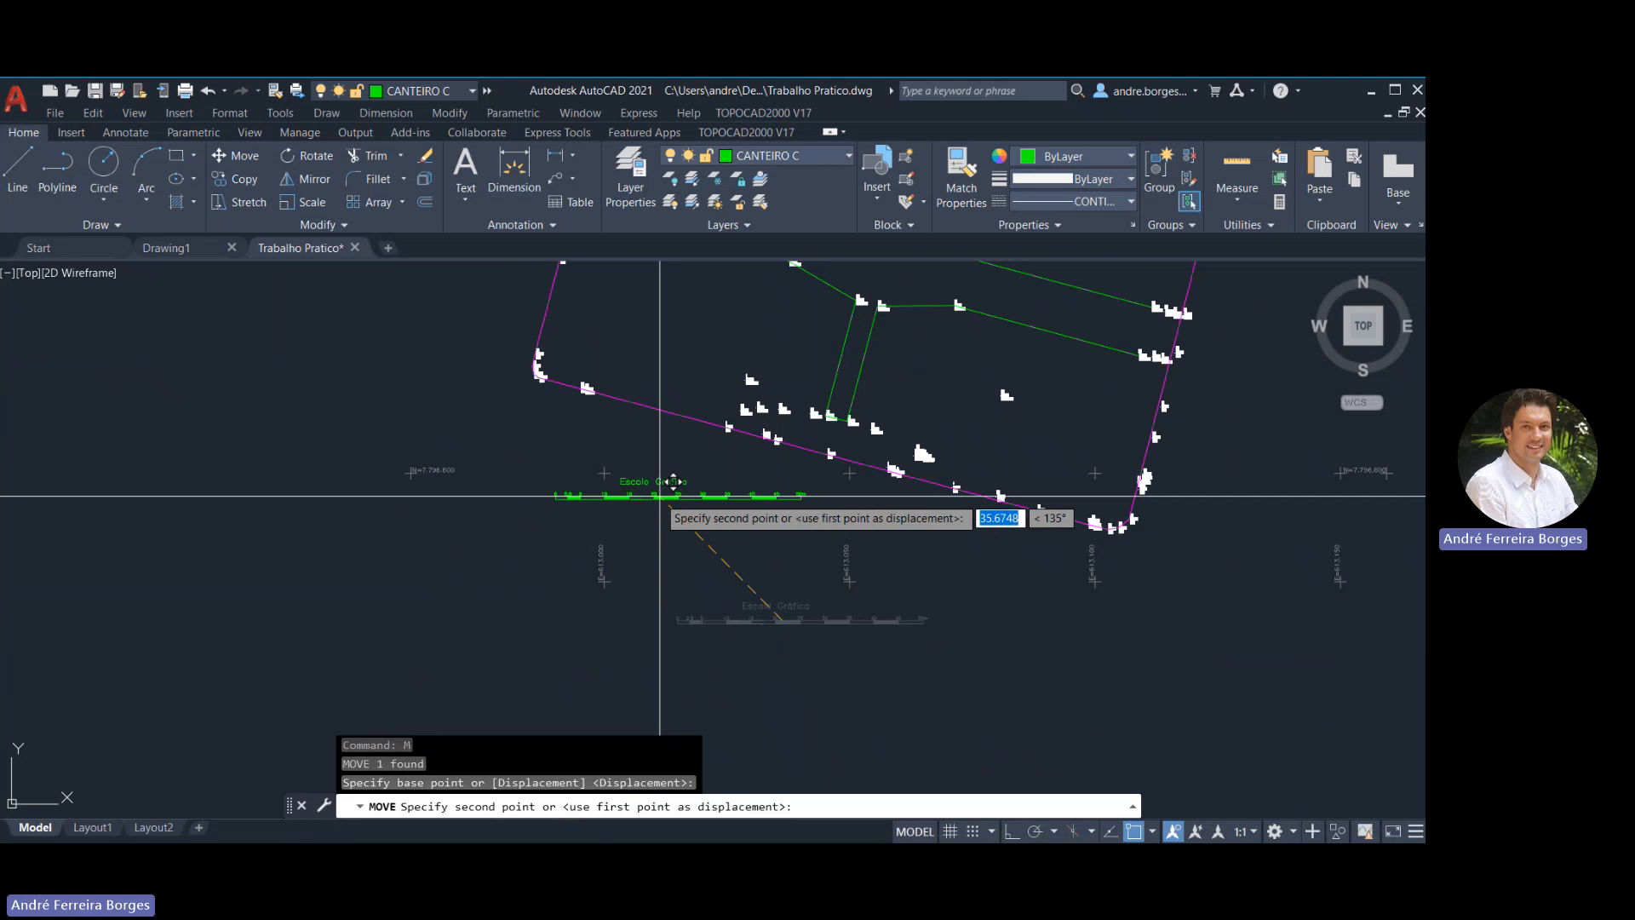
scroll(660, 502, "up", 2)
left_click(683, 537)
scroll(740, 548, "down", 3)
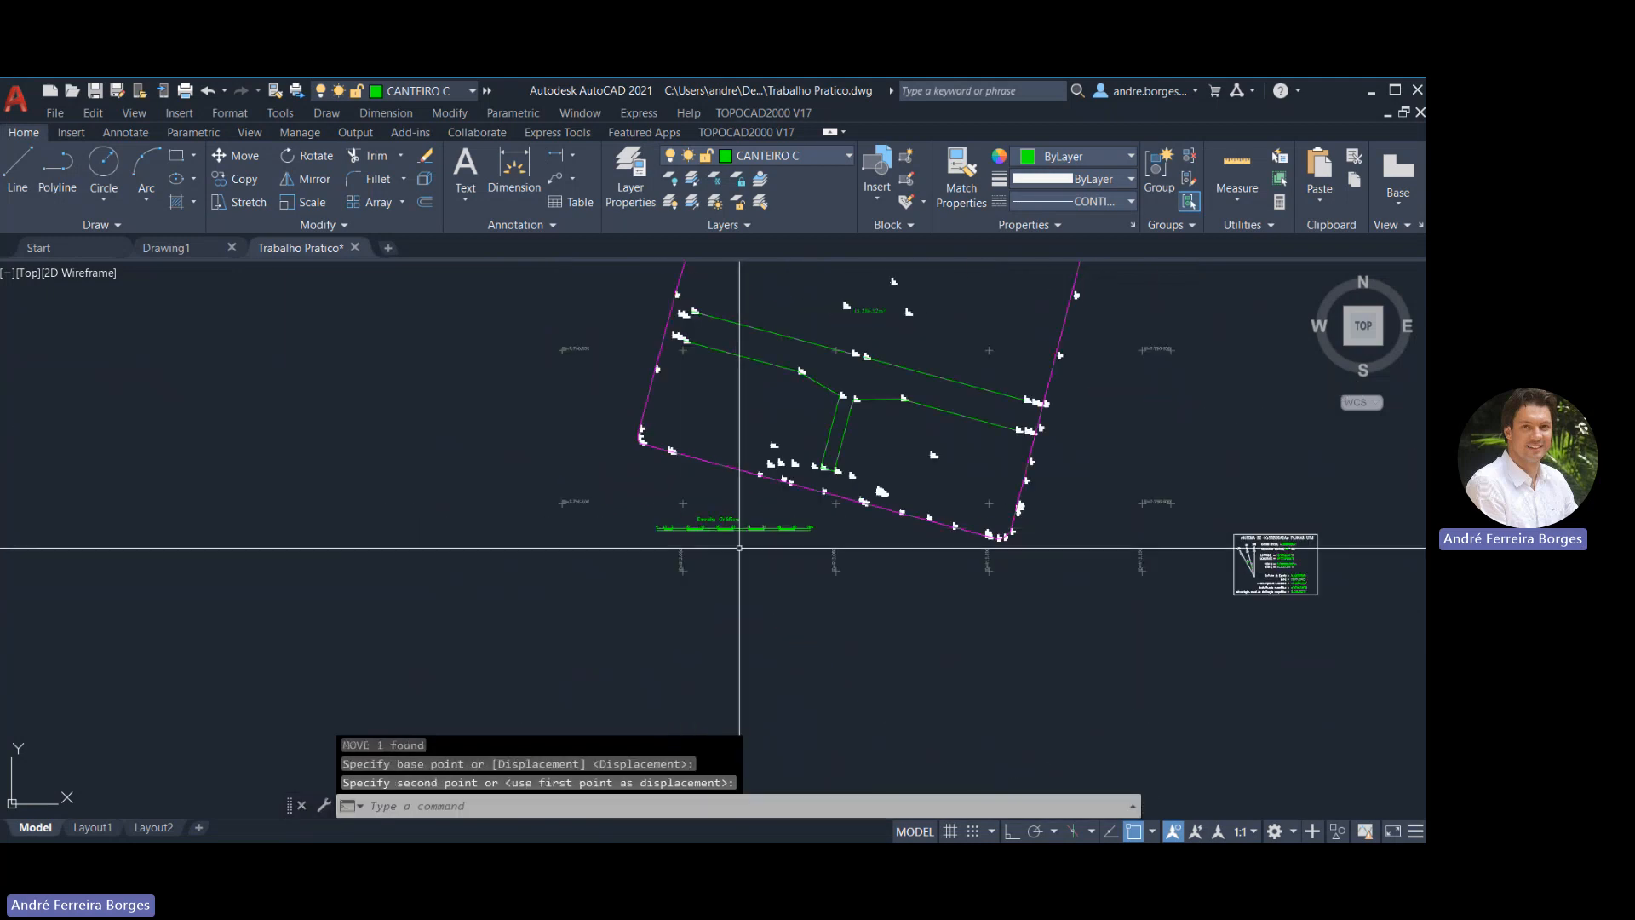
scroll(775, 591, "down", 2)
Move the UTM coordinate system table west, right beside the southeast corner of the site perimeter
middle_click_drag(990, 619, 802, 613)
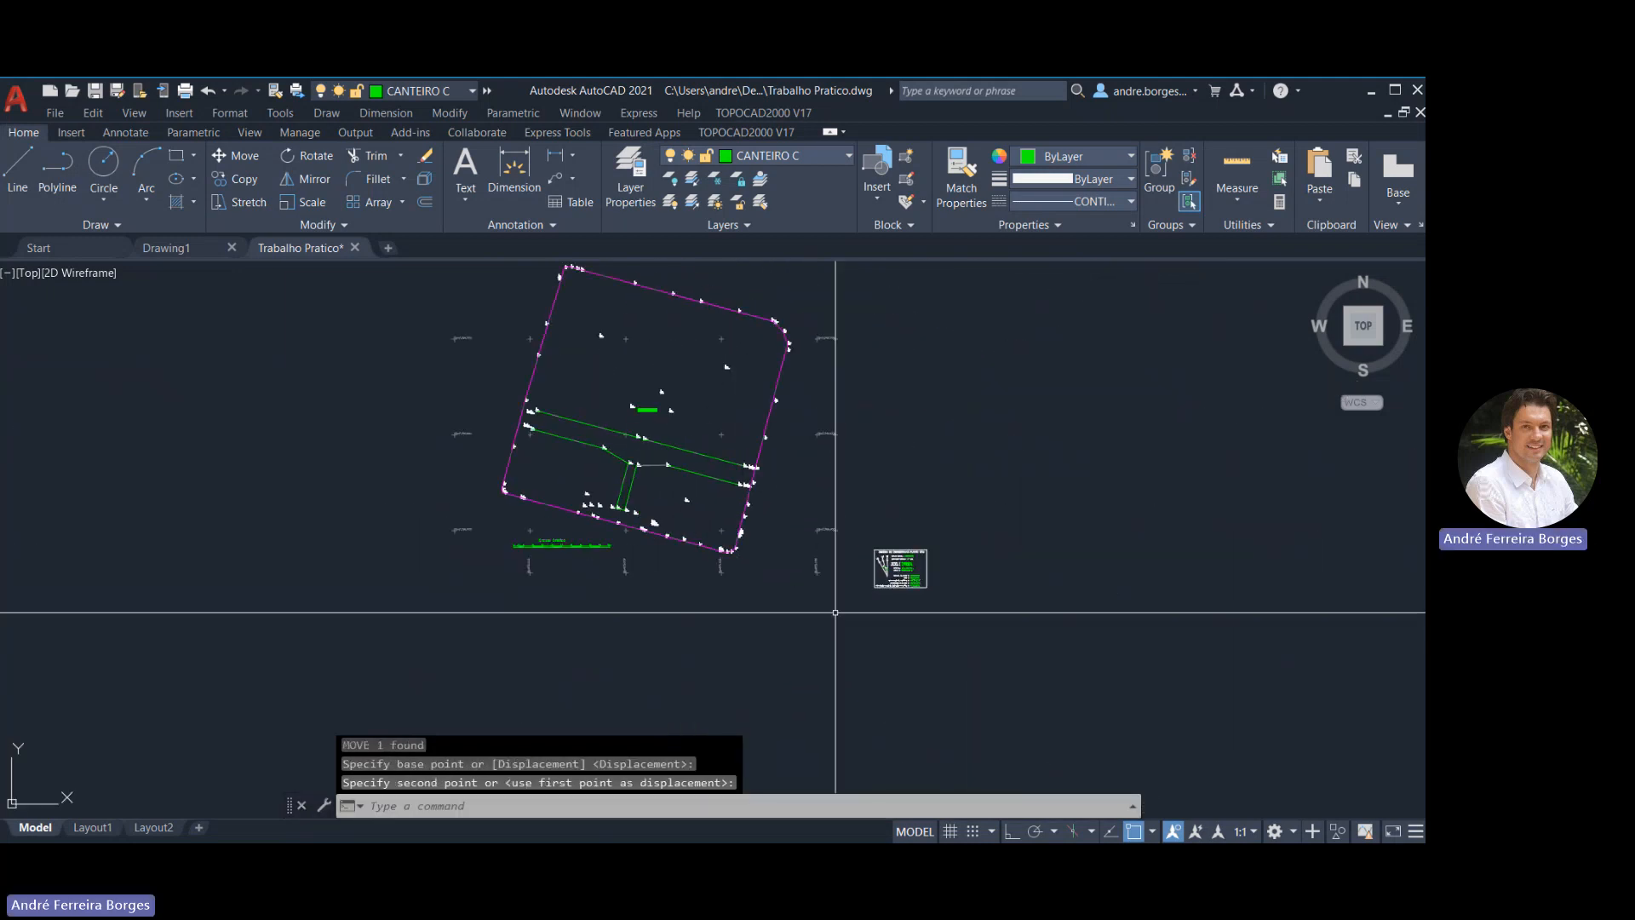
left_click(964, 528)
left_click(854, 611)
type("m")
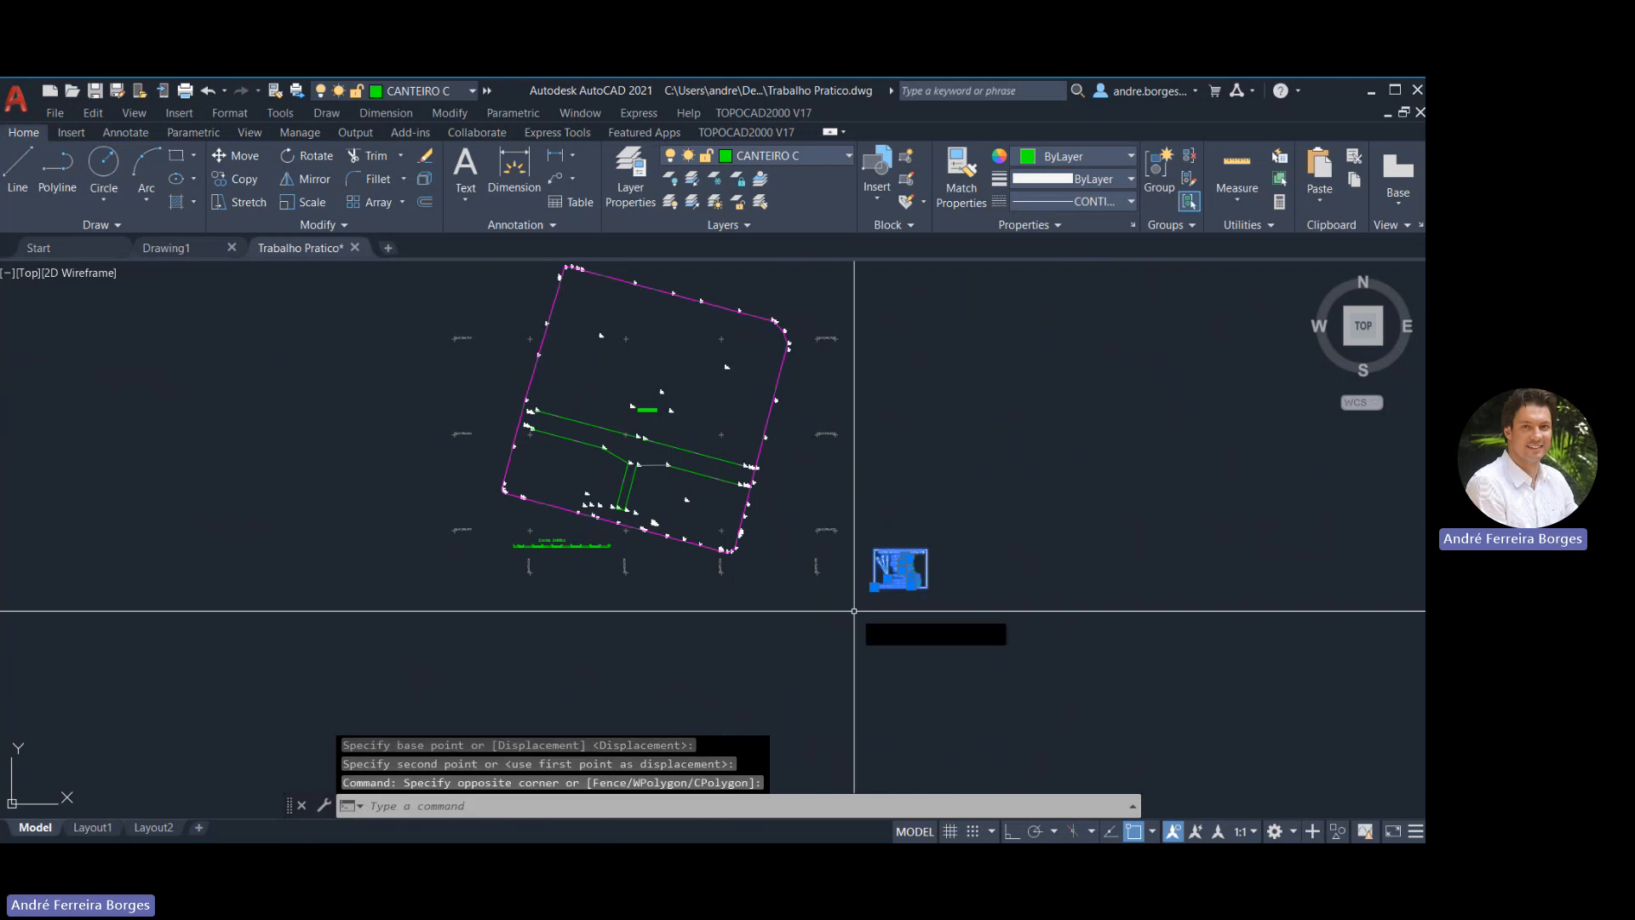
key("Return")
left_click(890, 575)
scroll(777, 585, "up", 3)
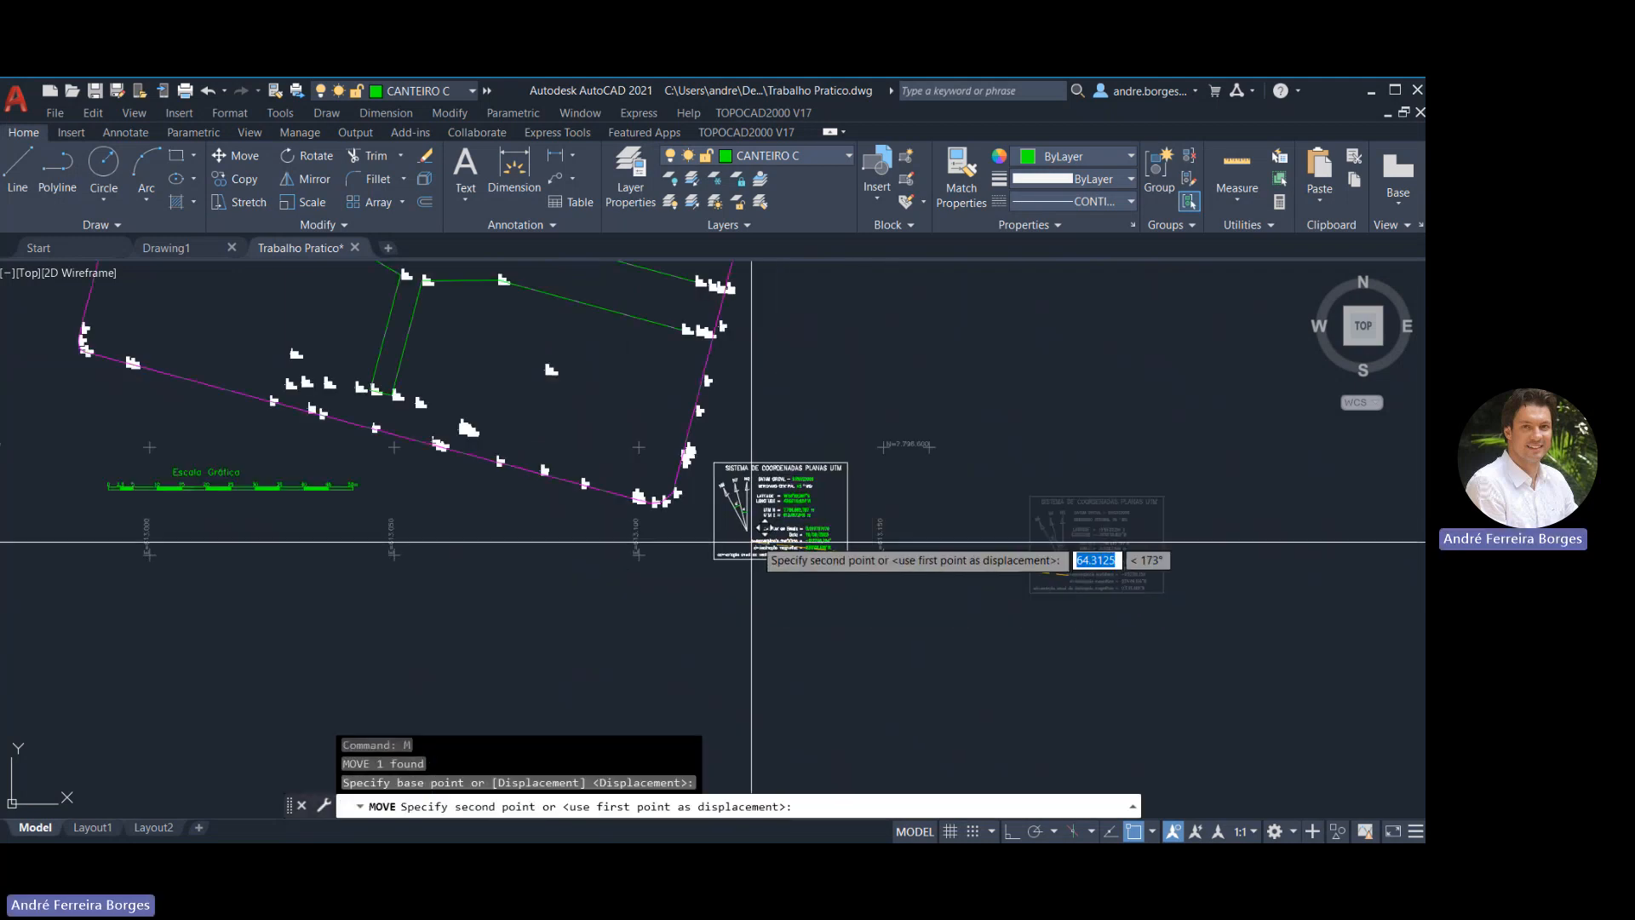
left_click(756, 539)
scroll(756, 538, "down", 5)
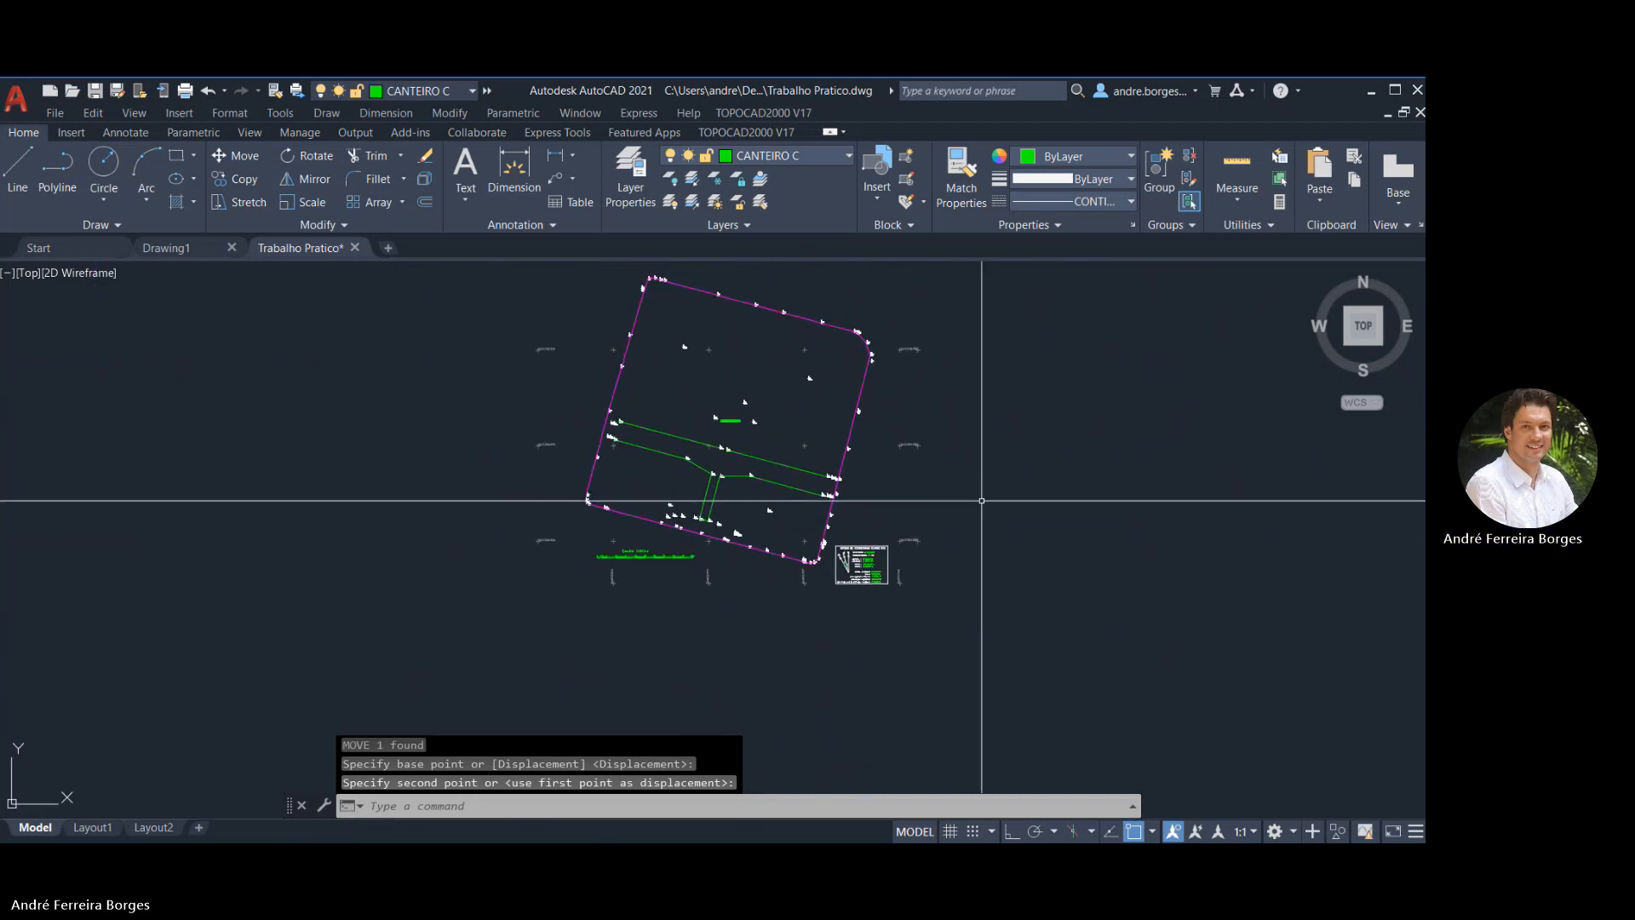
Open the TOPOCAD2000 symbol library (Simbologia), dismissing the restart notice
middle_click_drag(983, 471, 953, 500)
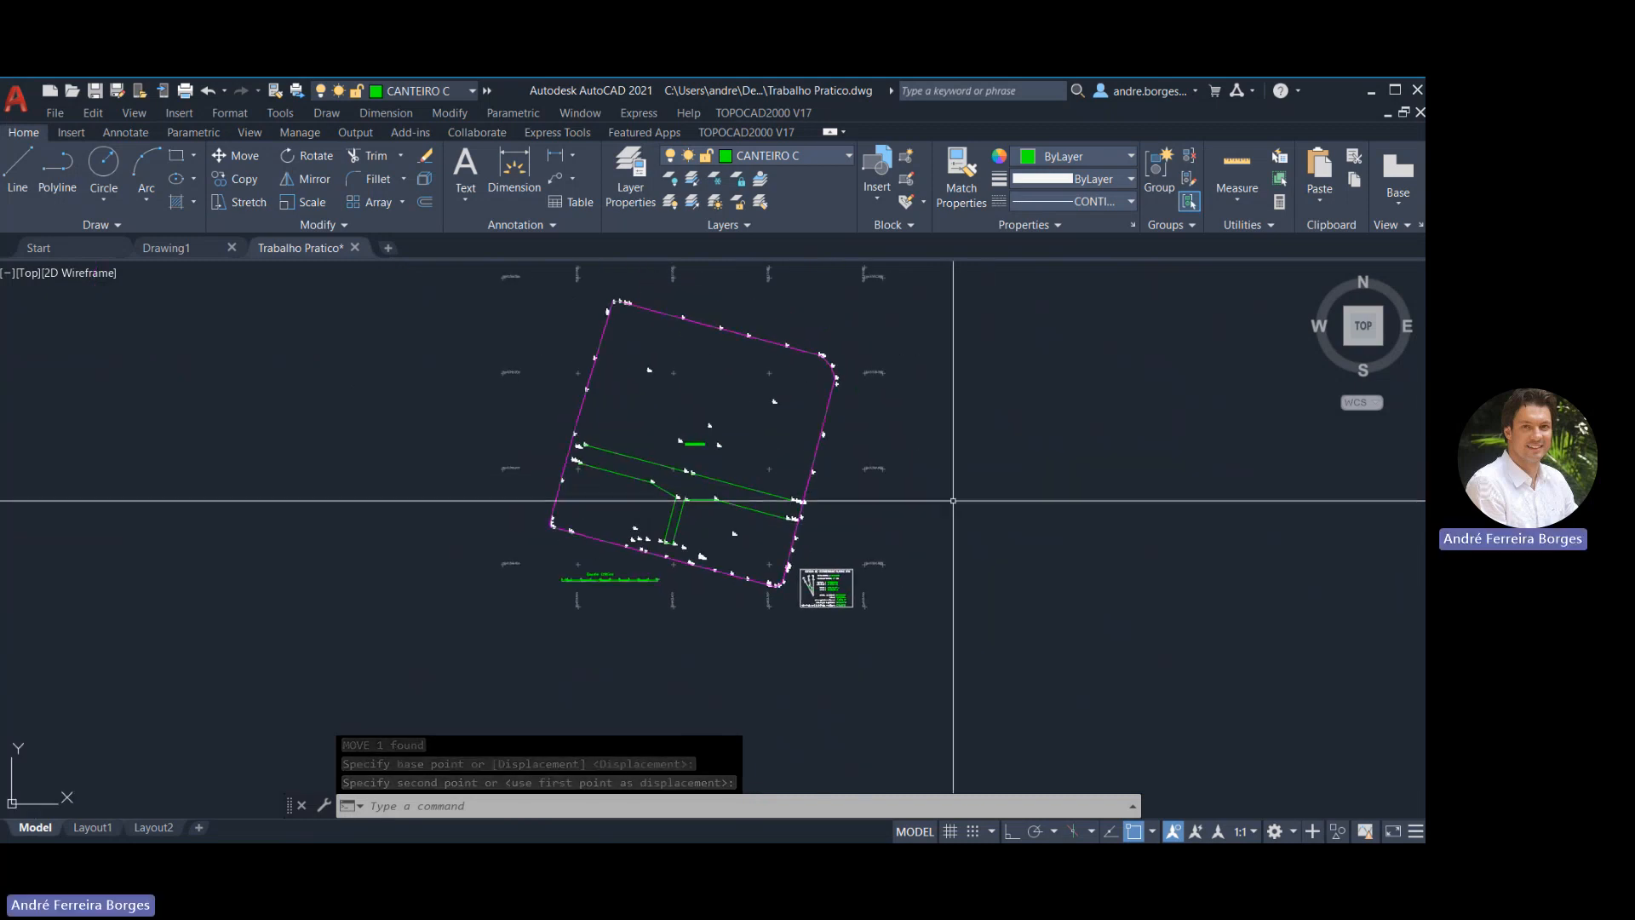
scroll(953, 501, "down", 3)
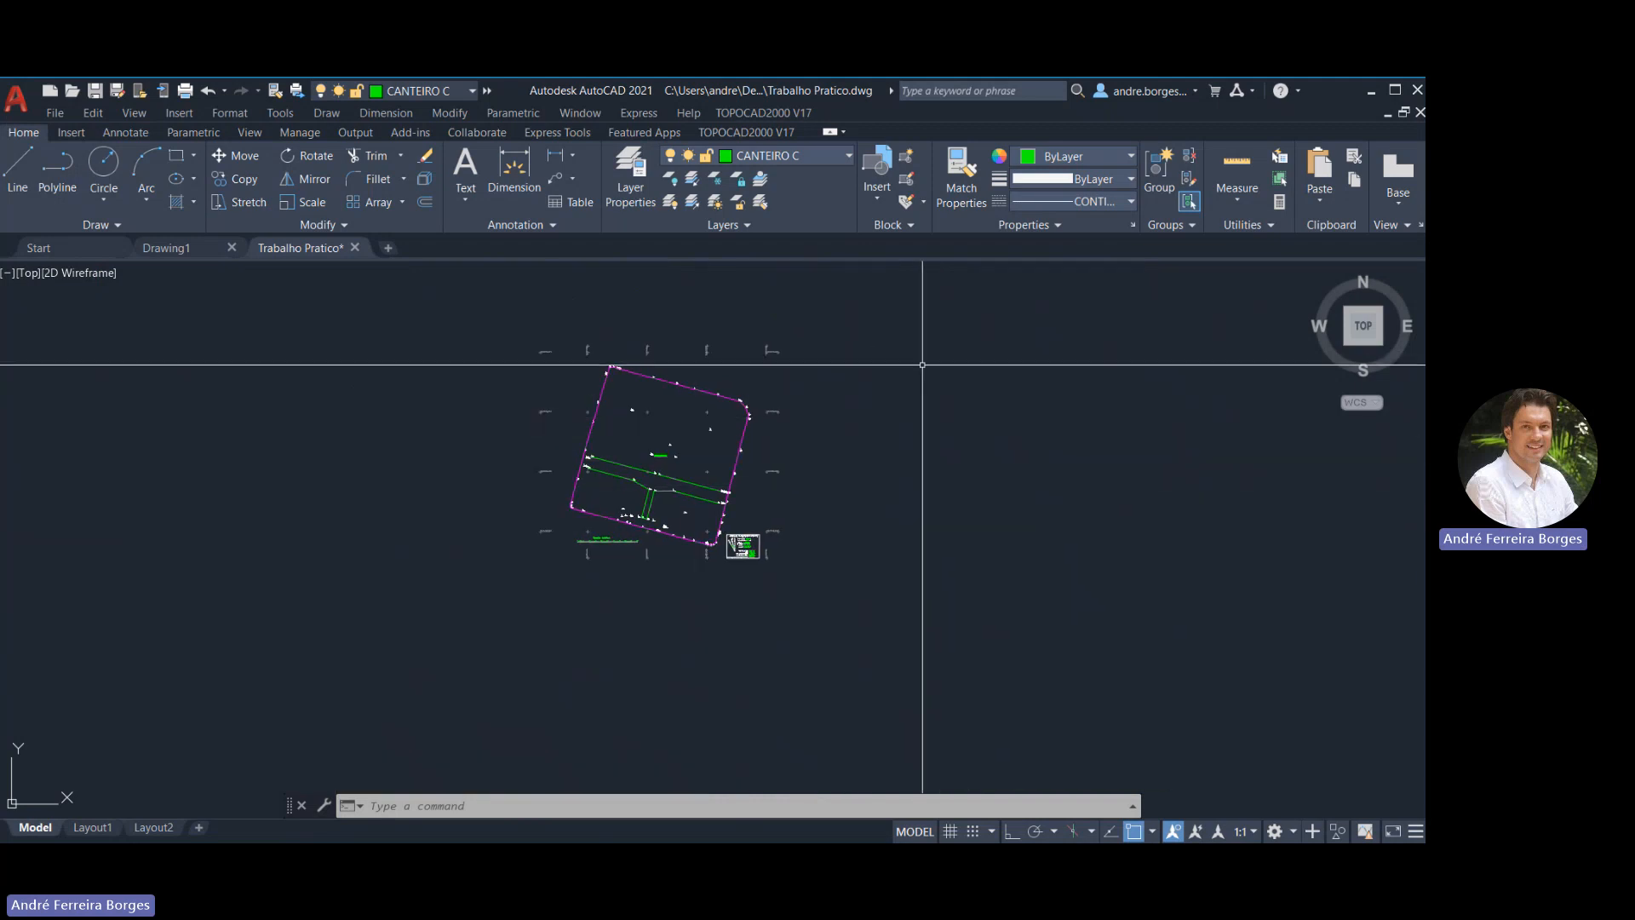
scroll(825, 467, "up", 2)
middle_click_drag(840, 465, 1039, 453)
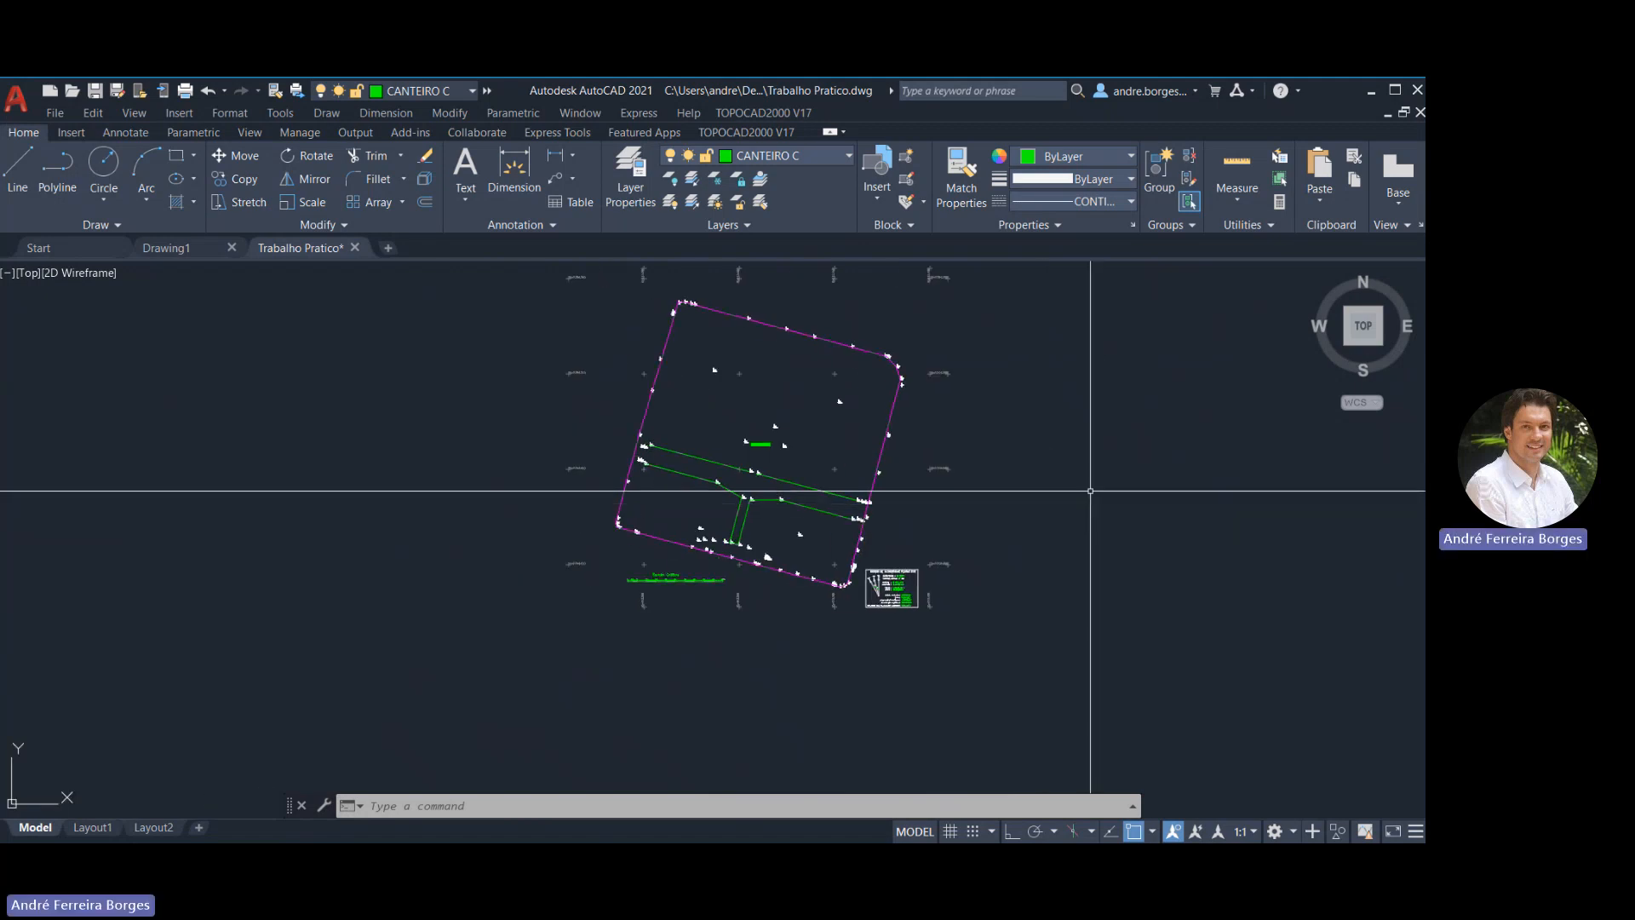
left_click(749, 115)
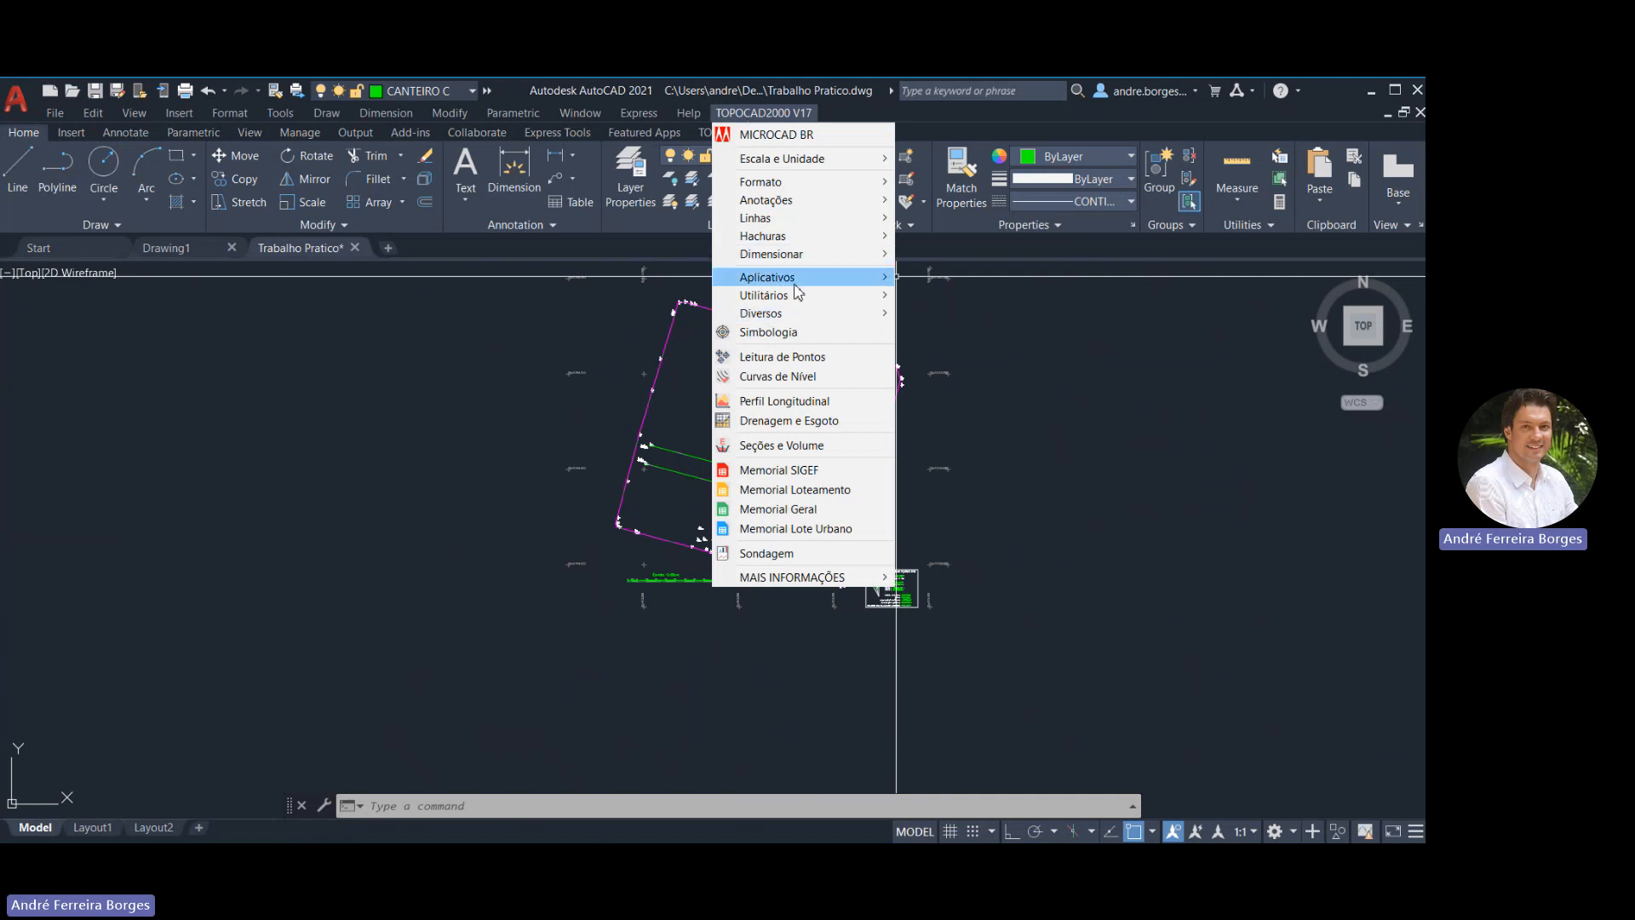
mouse_move(797, 291)
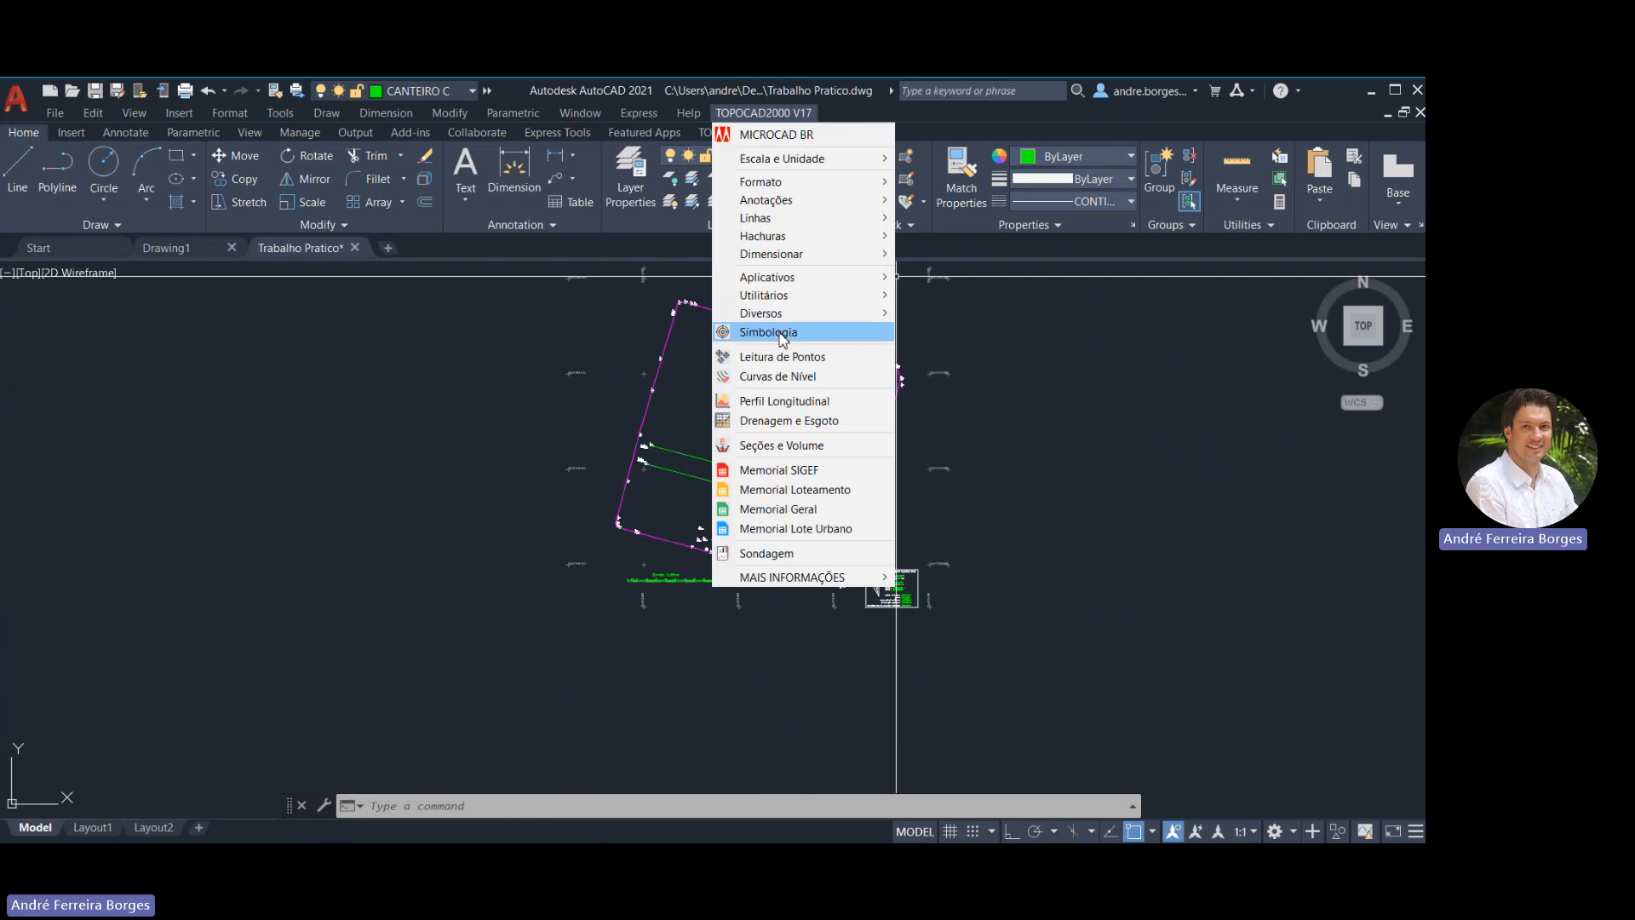
left_click(782, 338)
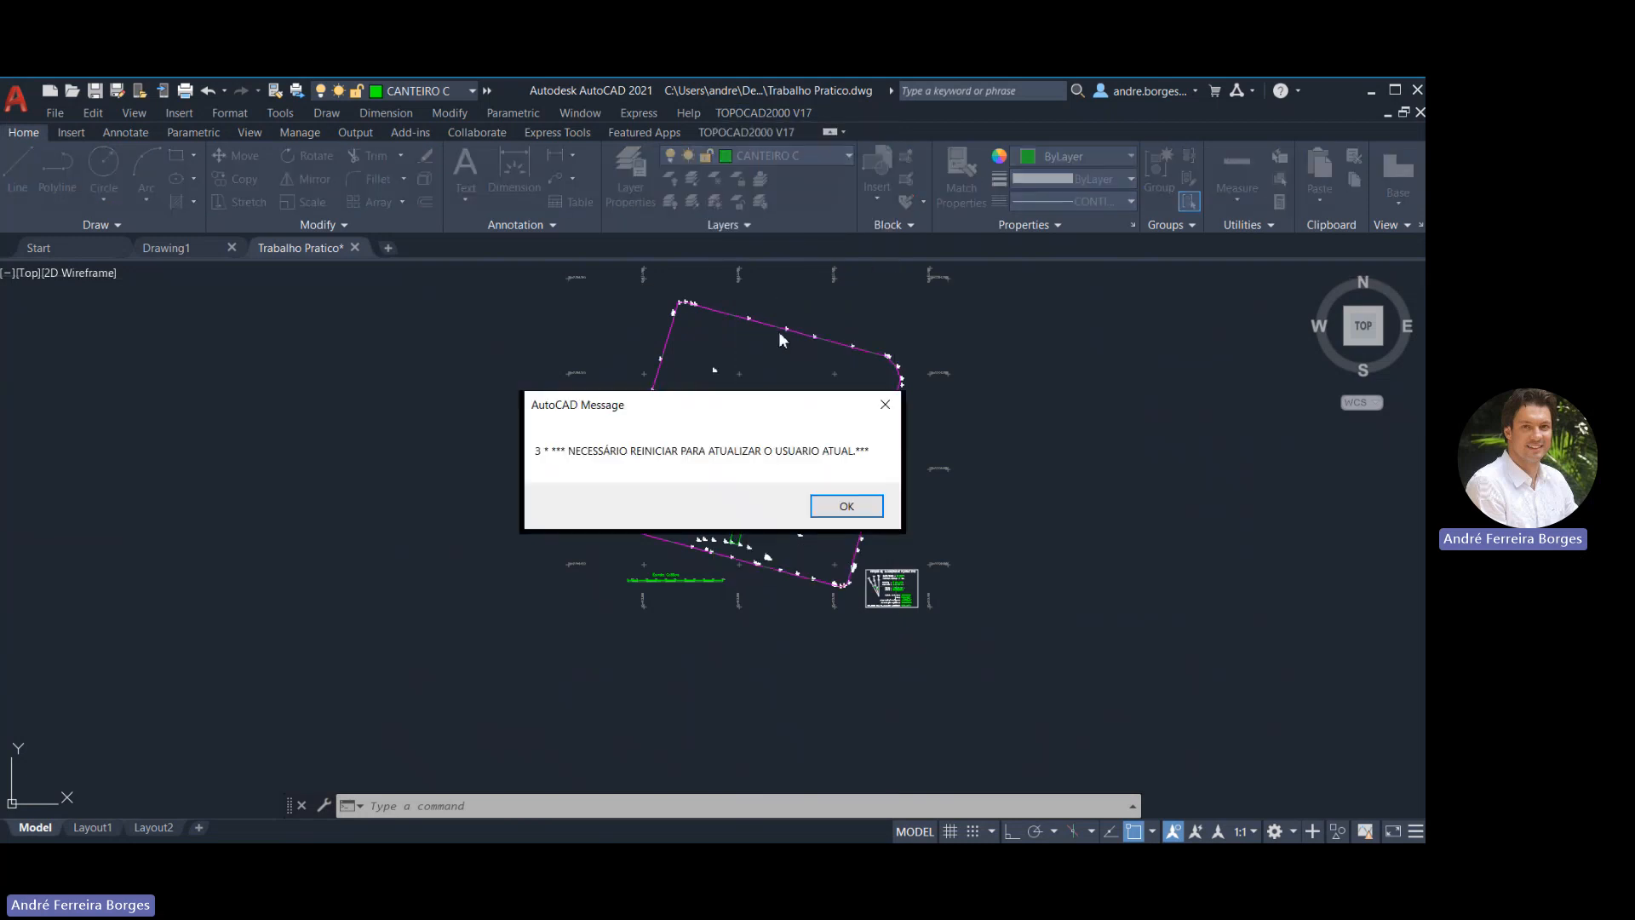
left_click(843, 509)
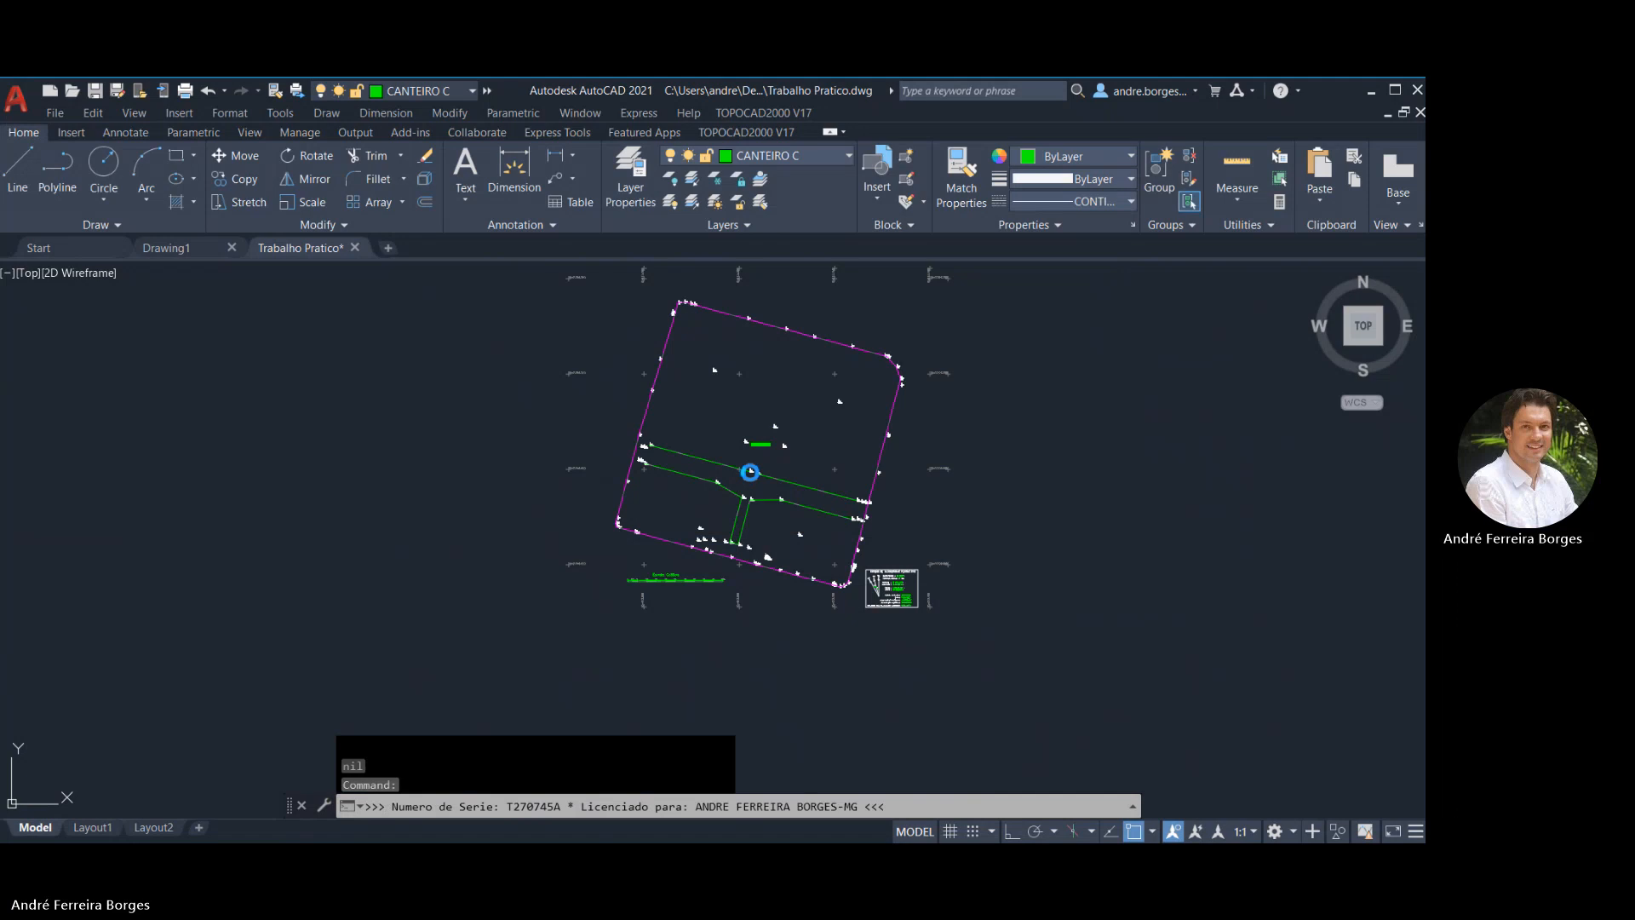
Find and select the NORTE1 compass rose in the symbol library
left_click(313, 275)
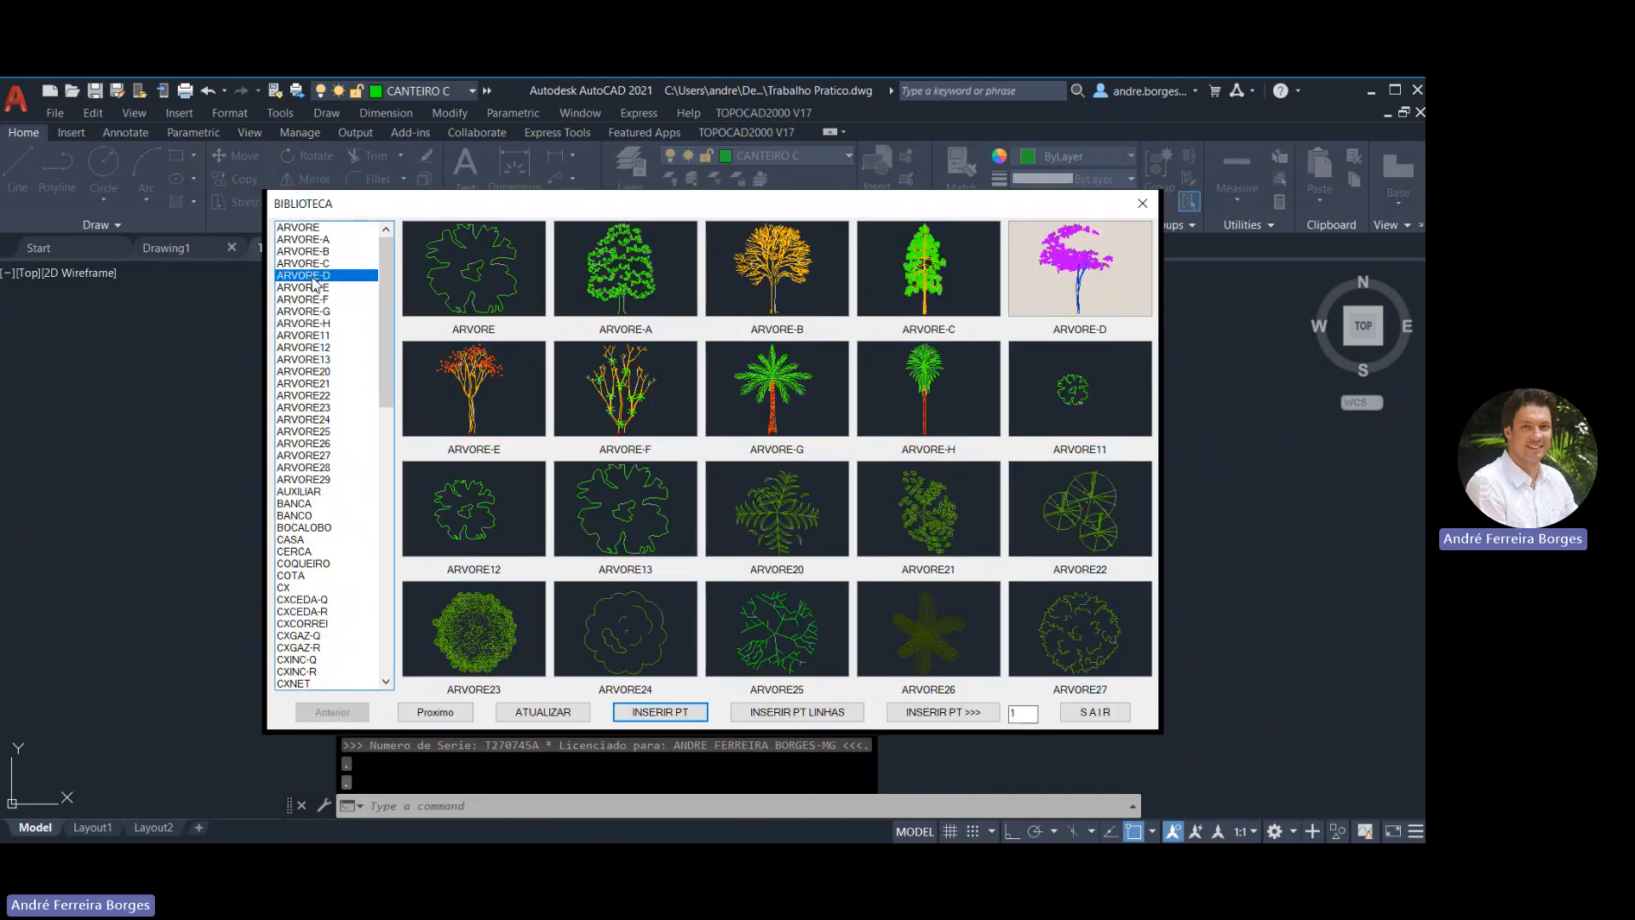
key("Down")
key("Down")
key("Down")
key("Down")
key("Down")
key("Down")
key("Down")
key("Down")
key("Down")
key("Down")
key("Down")
key("Down")
key("Down")
key("Down")
key("Down")
key("Down")
key("Down")
key("Down")
key("Down")
key("Down")
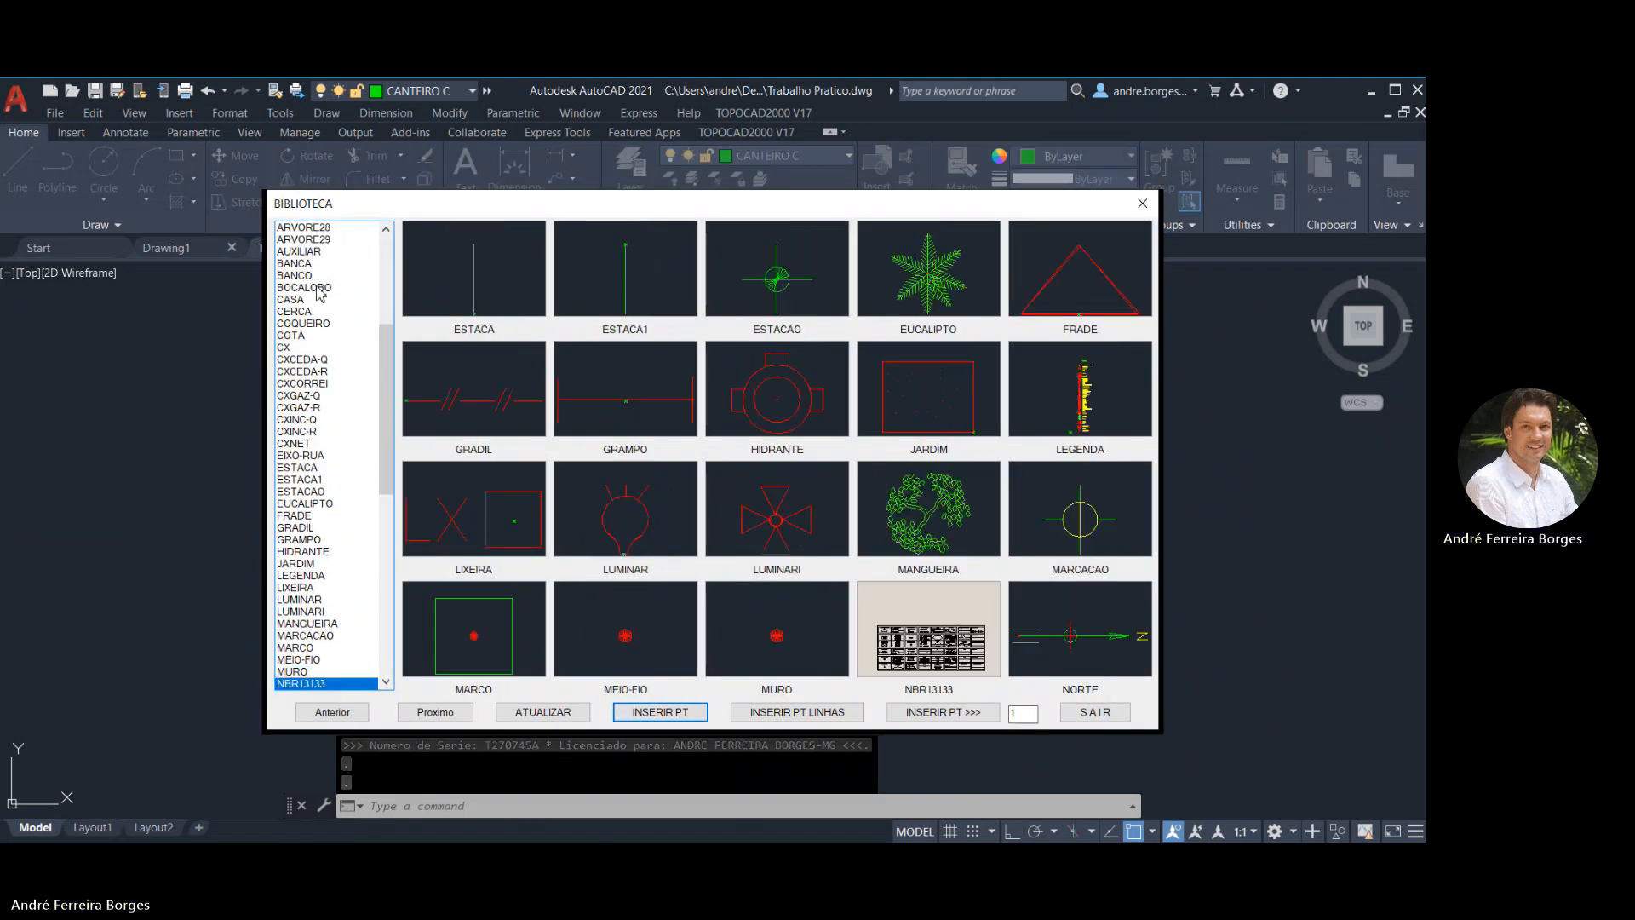
key("Down")
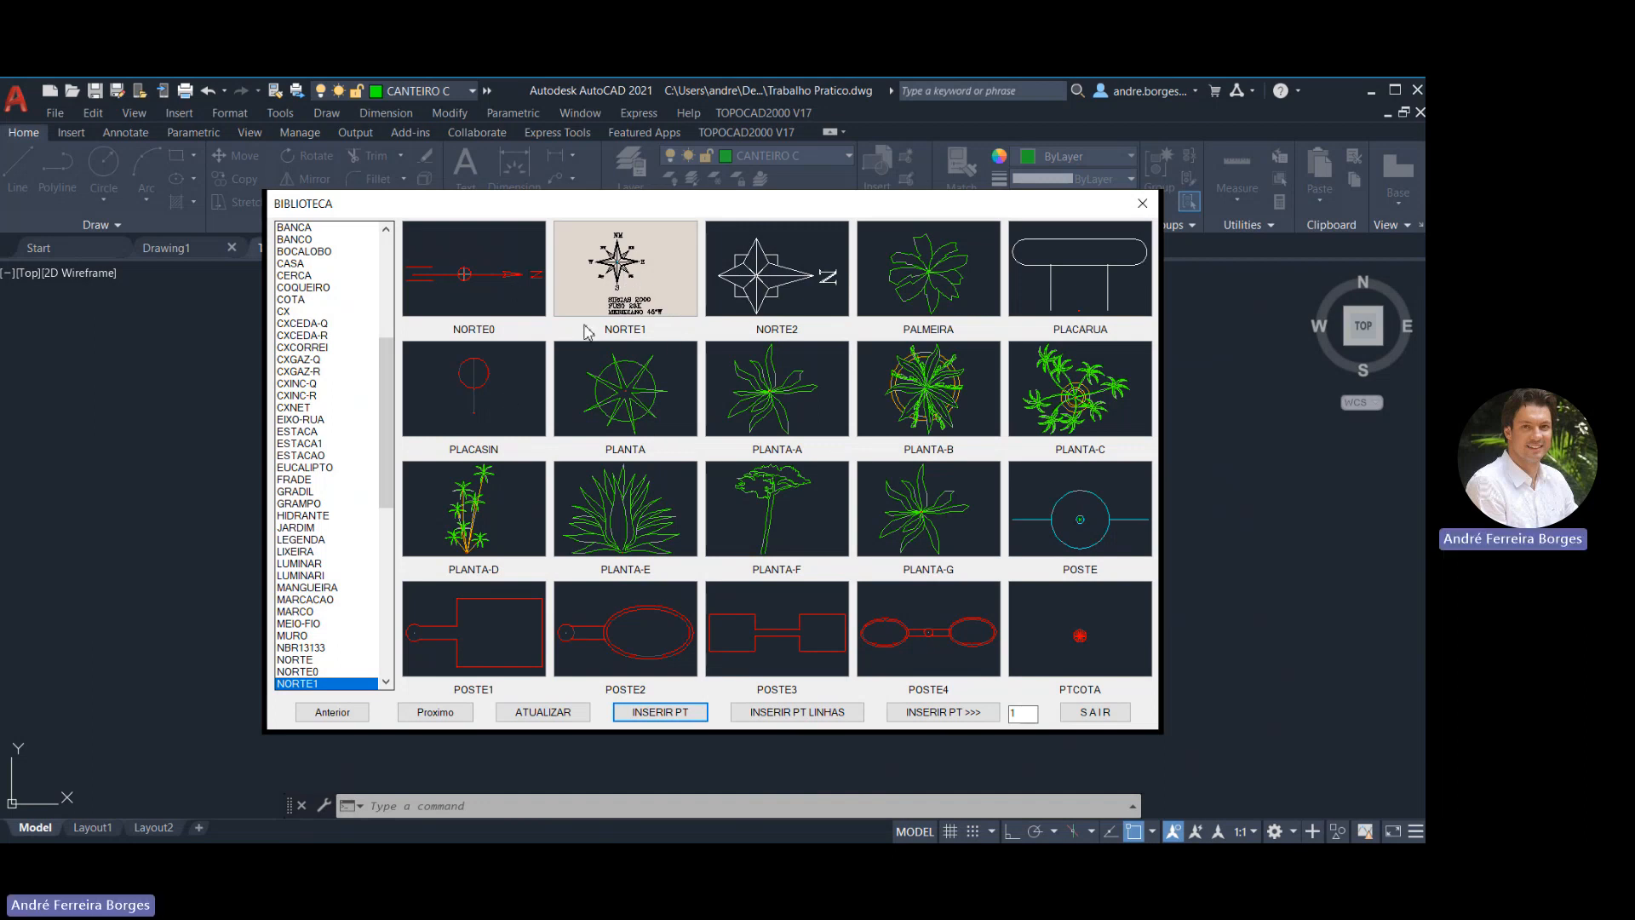
left_click(620, 394)
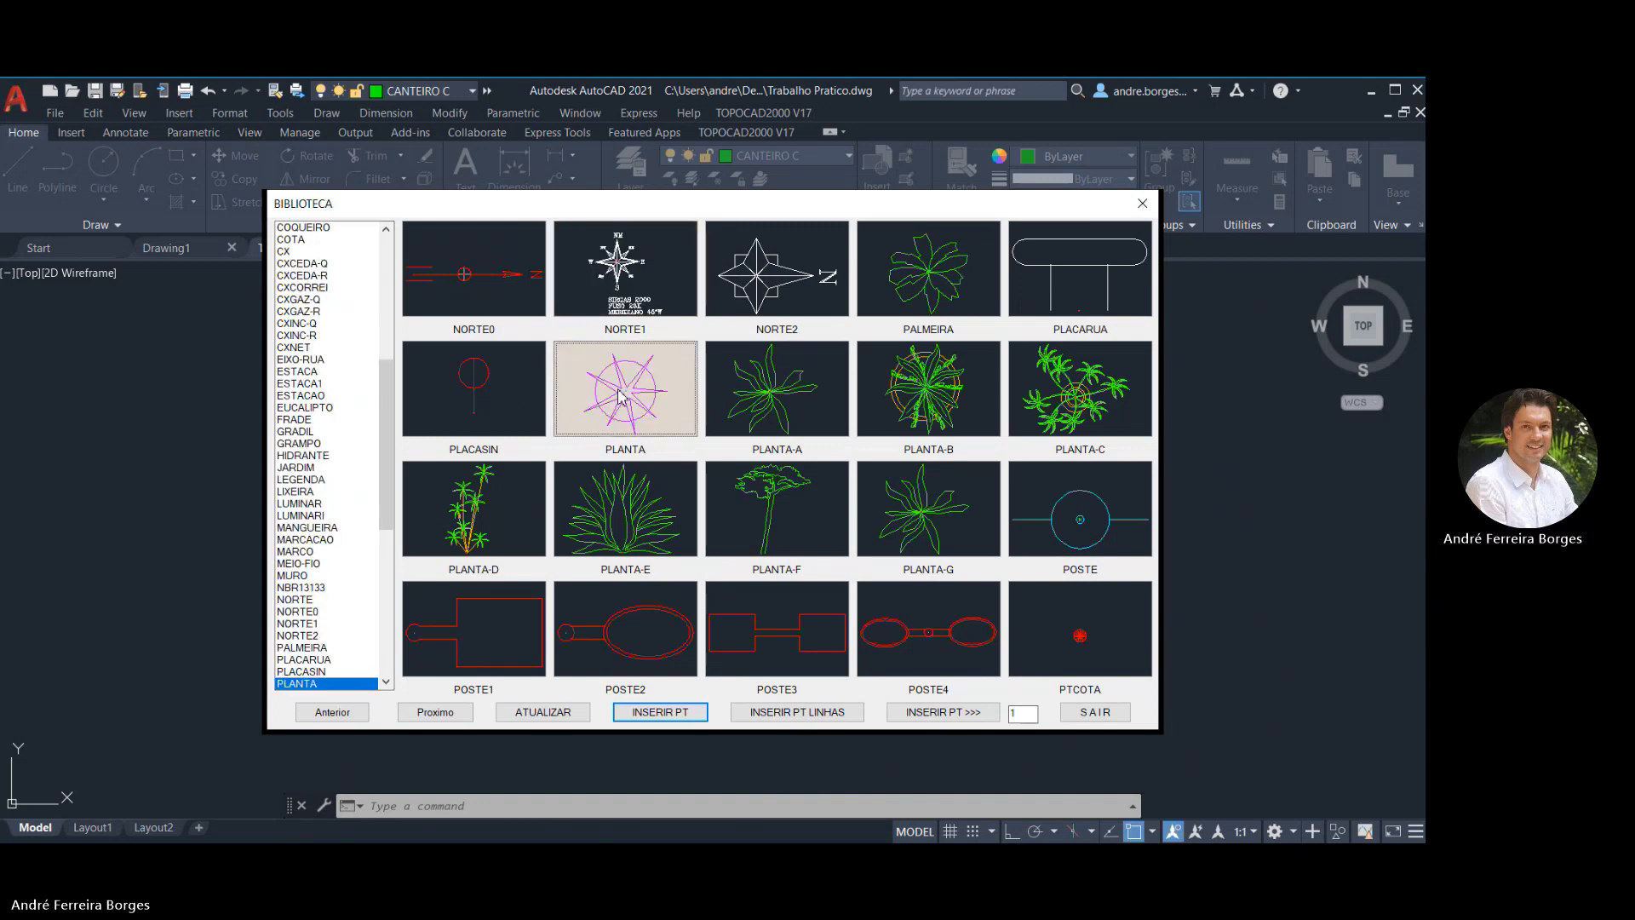
left_click(600, 298)
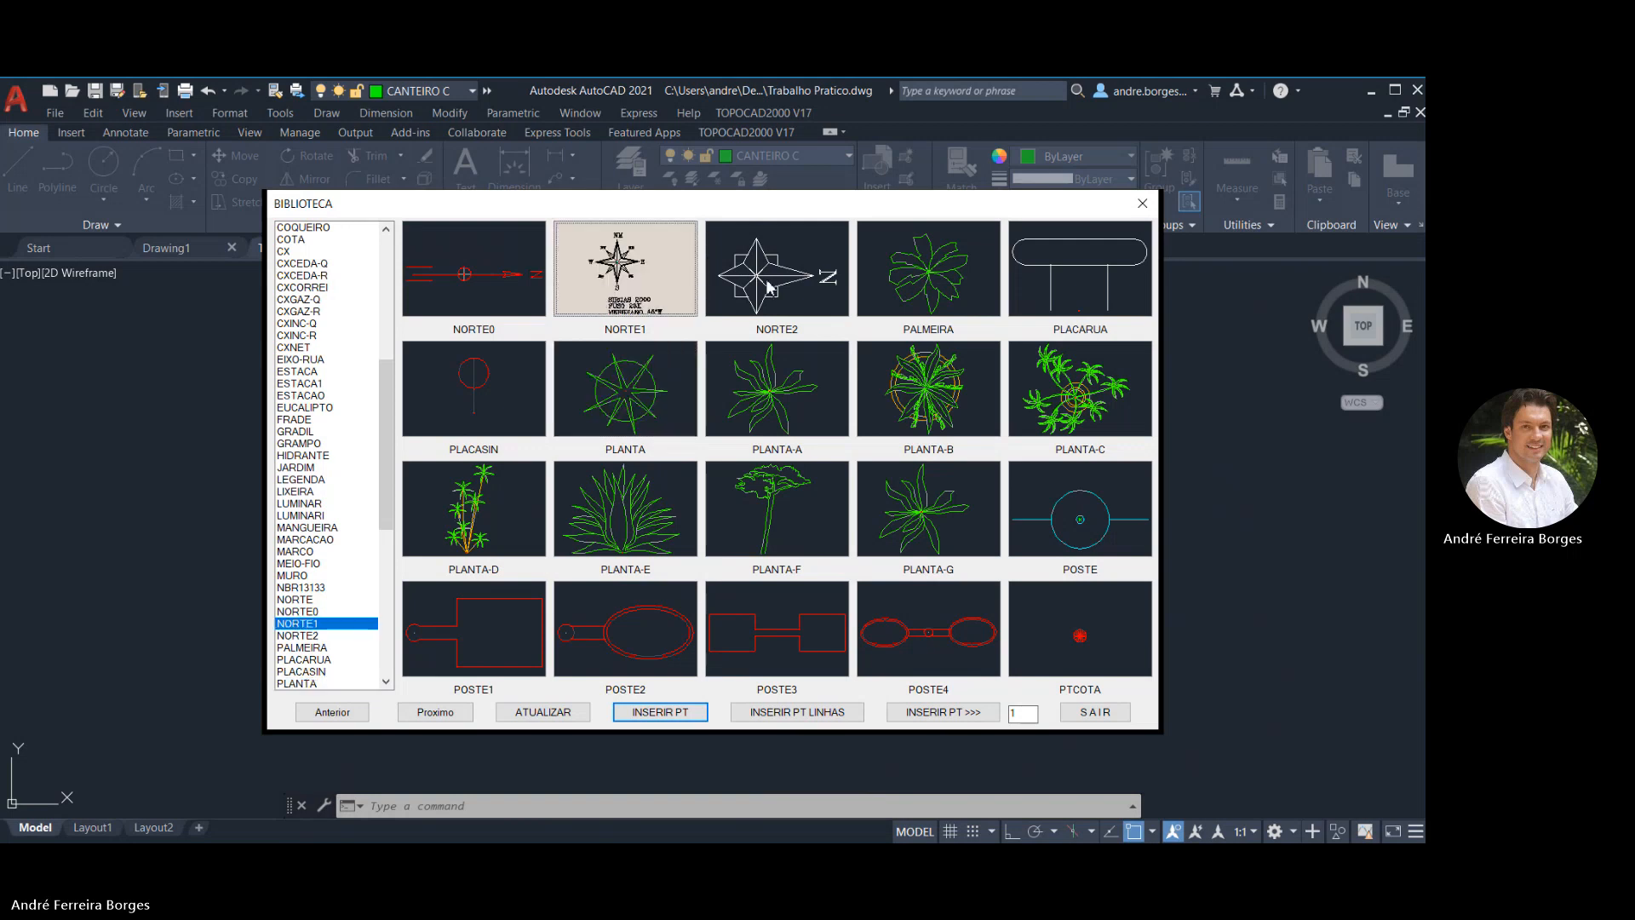
Insert the NORTE1 symbol near the plan's northwest corner with attributes SIRGAS 2000, FUSO 23K and MERIDIANO 45ºW, then close the library
double_click(623, 276)
scroll(607, 293, "up", 5)
middle_click_drag(618, 323, 628, 475)
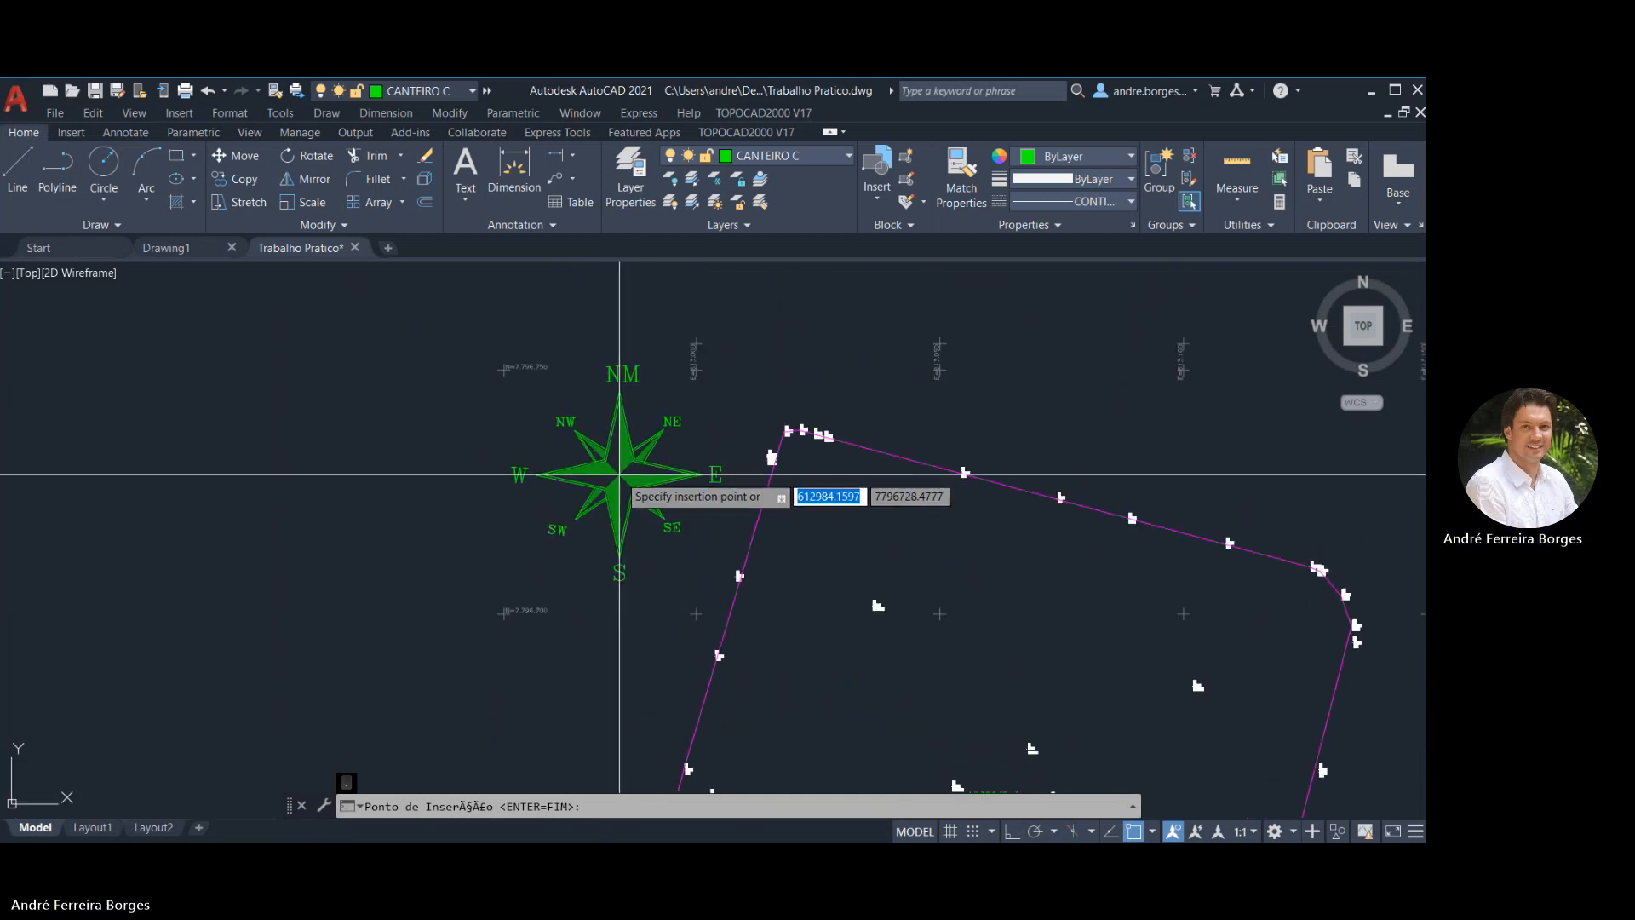
left_click(620, 475)
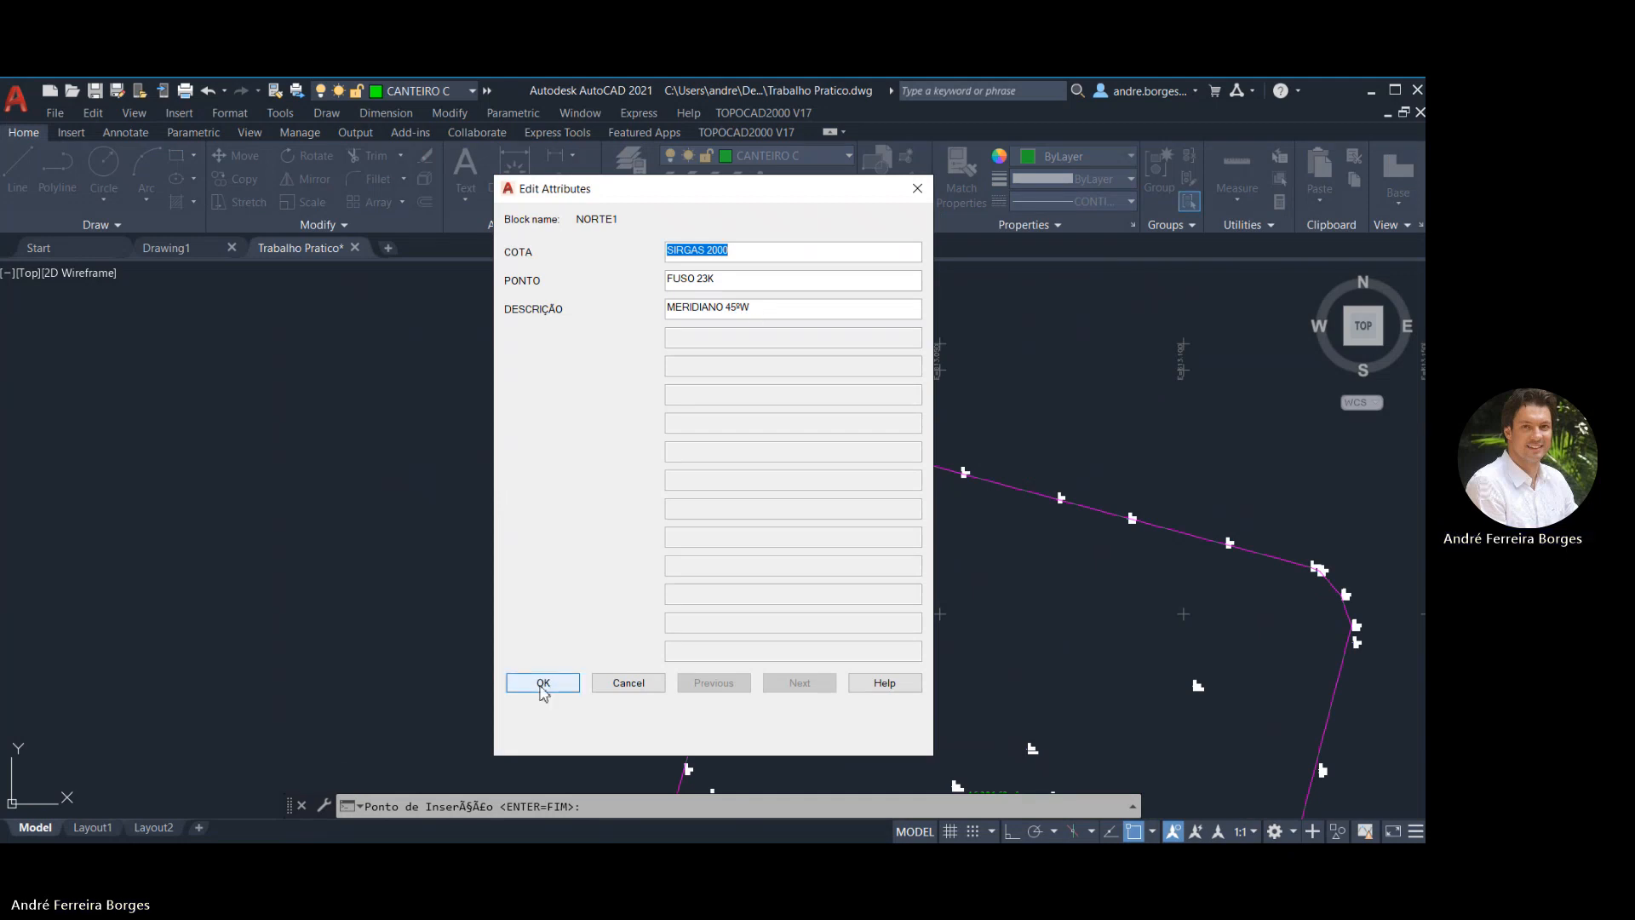
left_click(542, 683)
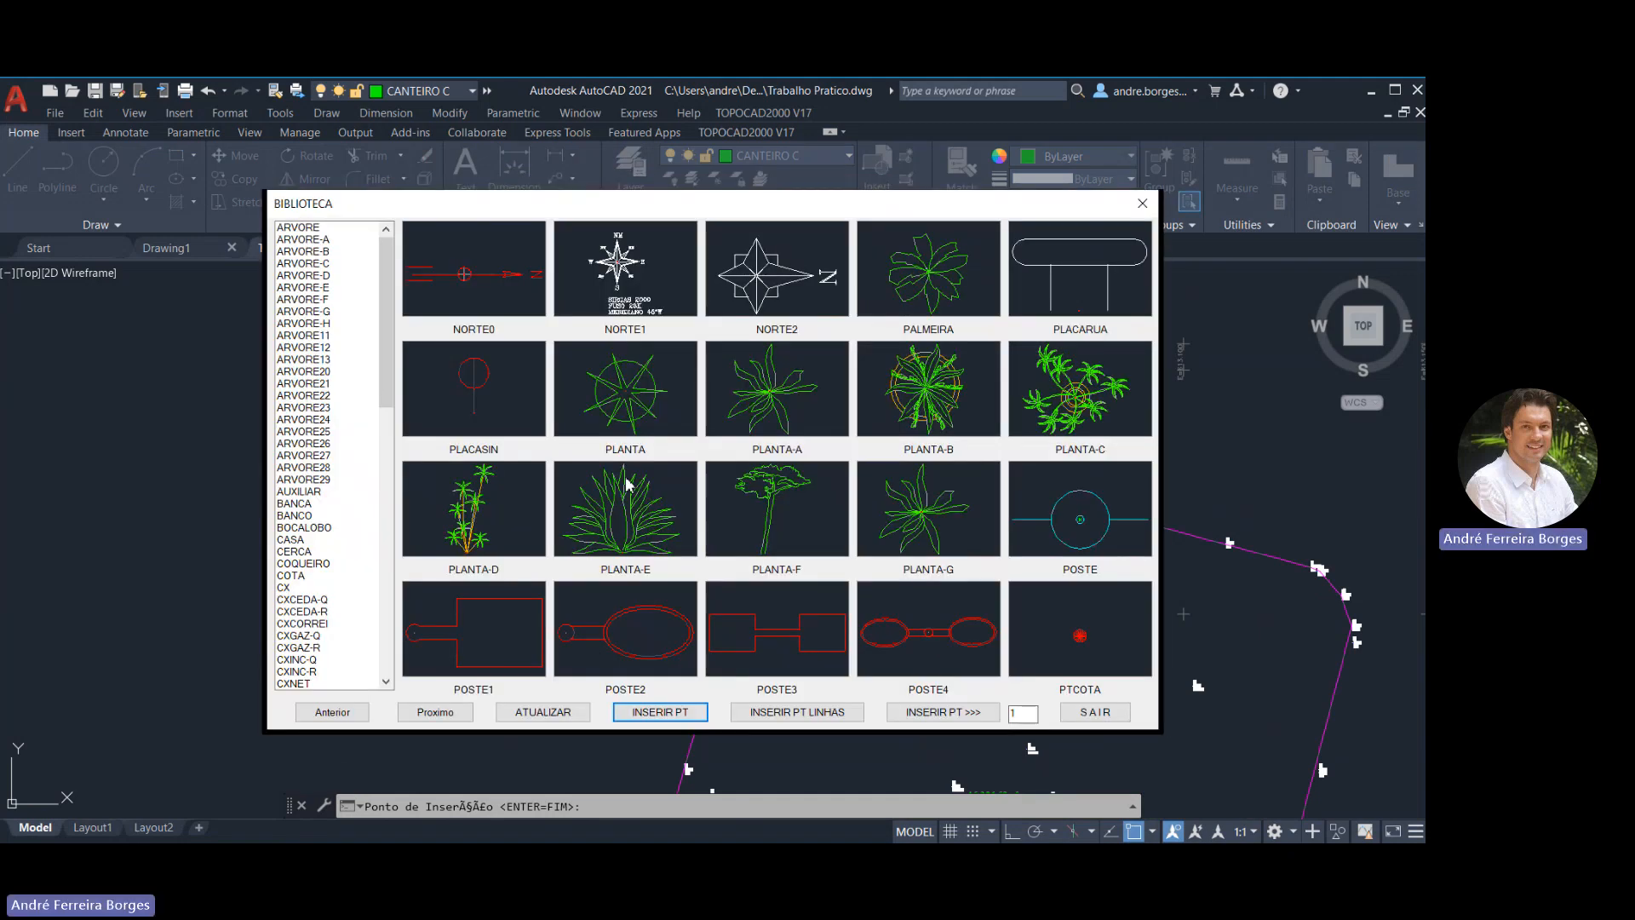
left_click(1095, 713)
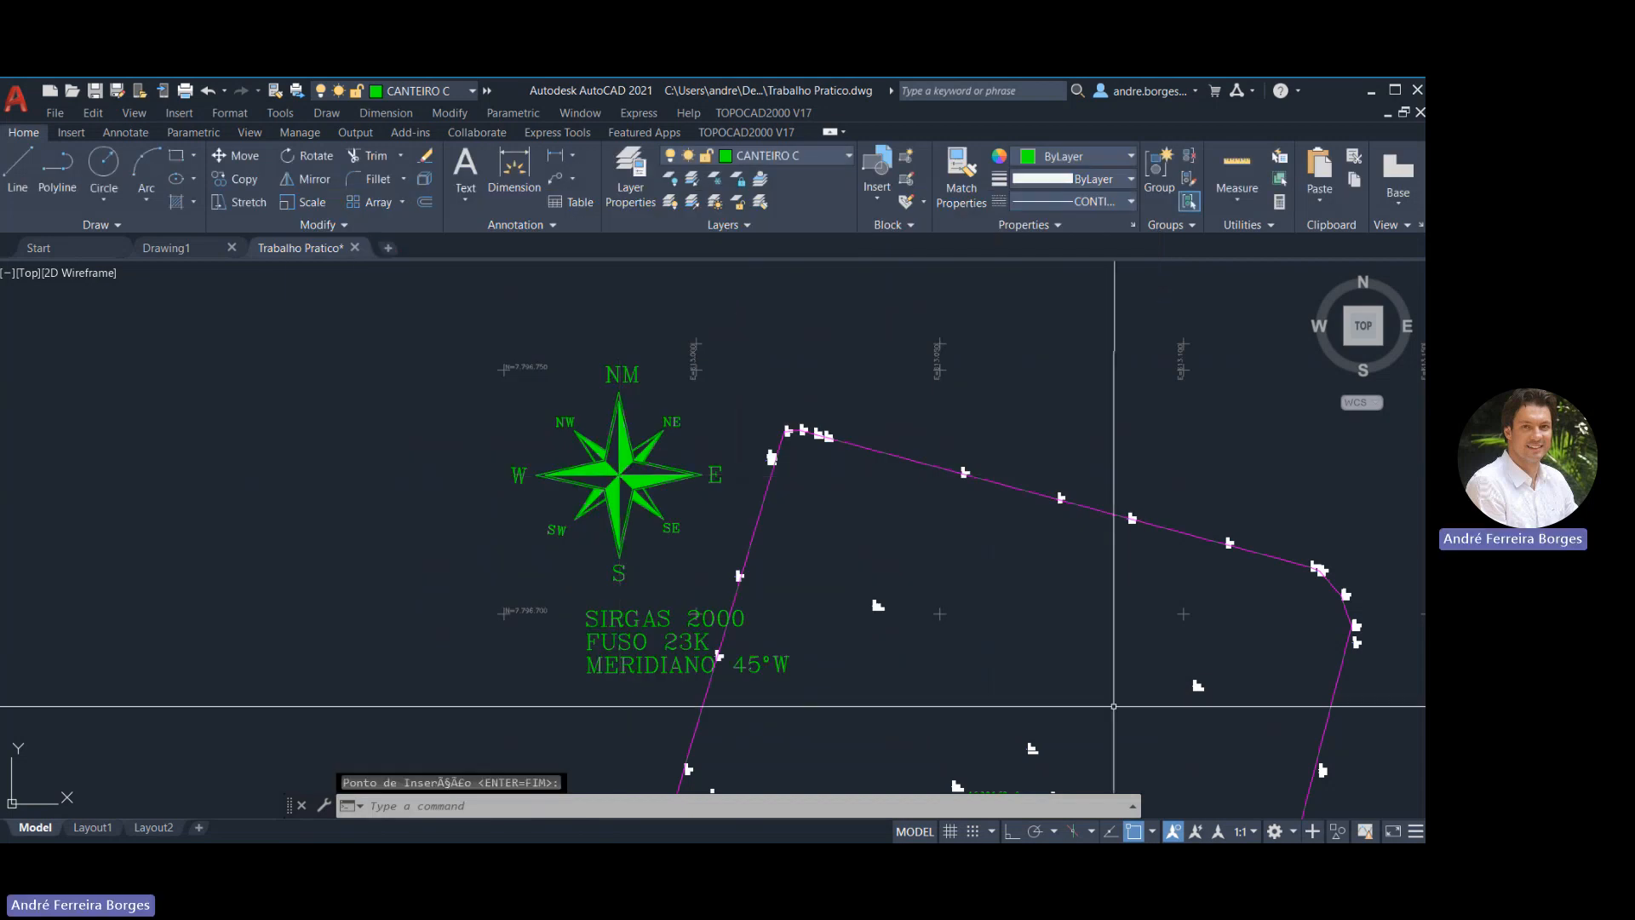
Scale the compass rose and its coordinate system text by a factor of 0.3 about the rose's center
left_click(643, 469)
left_click(607, 456)
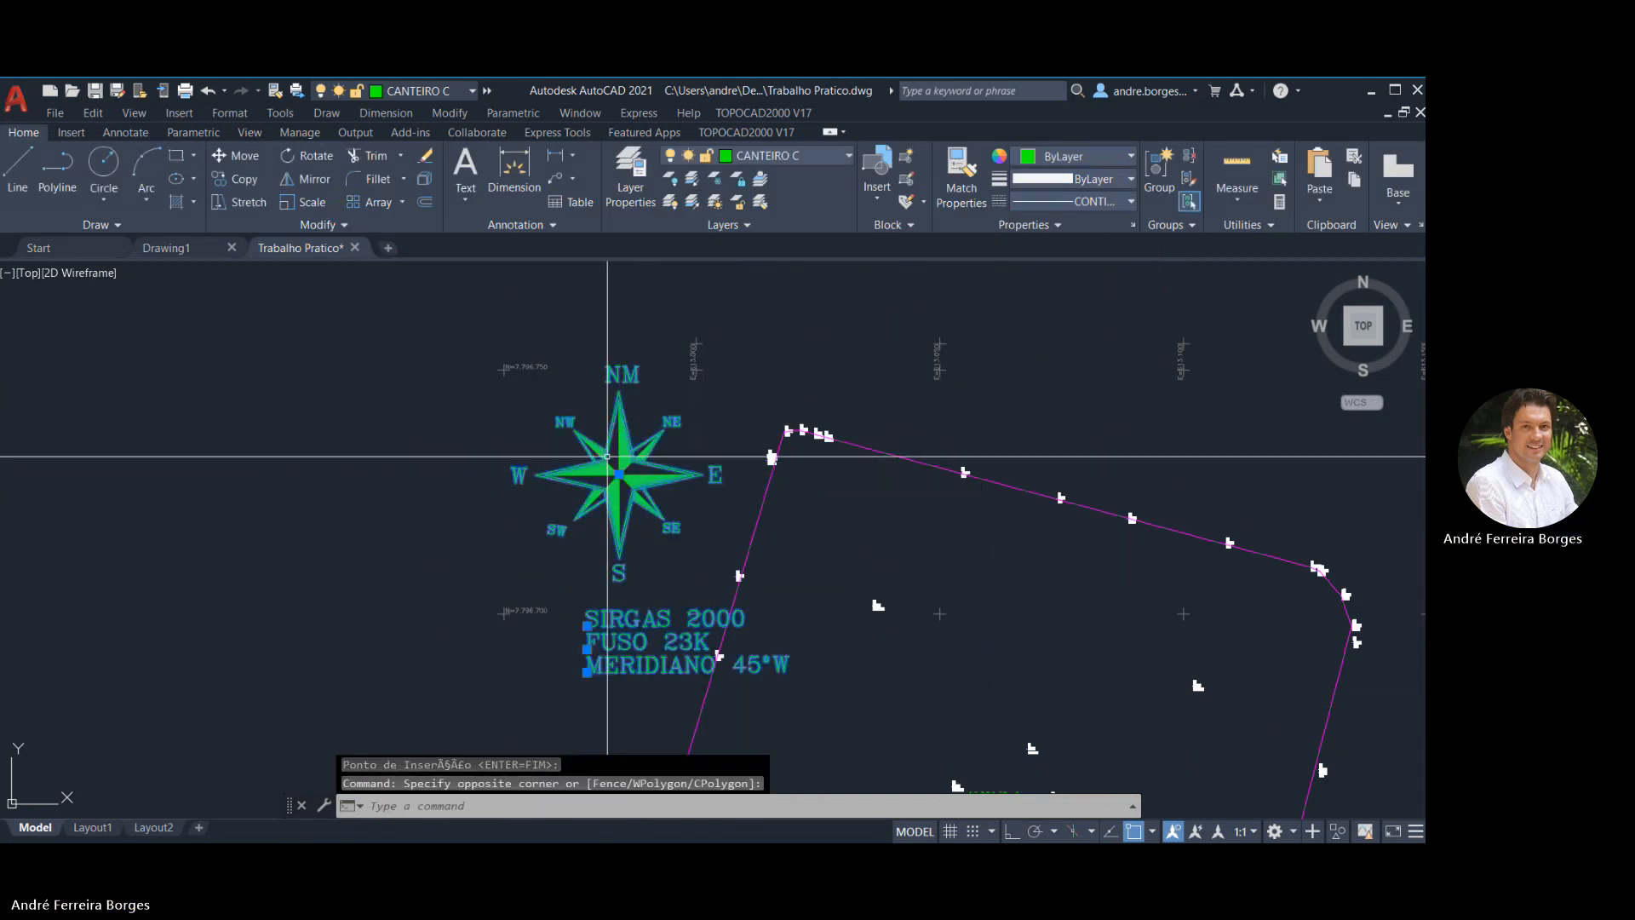
type("scale")
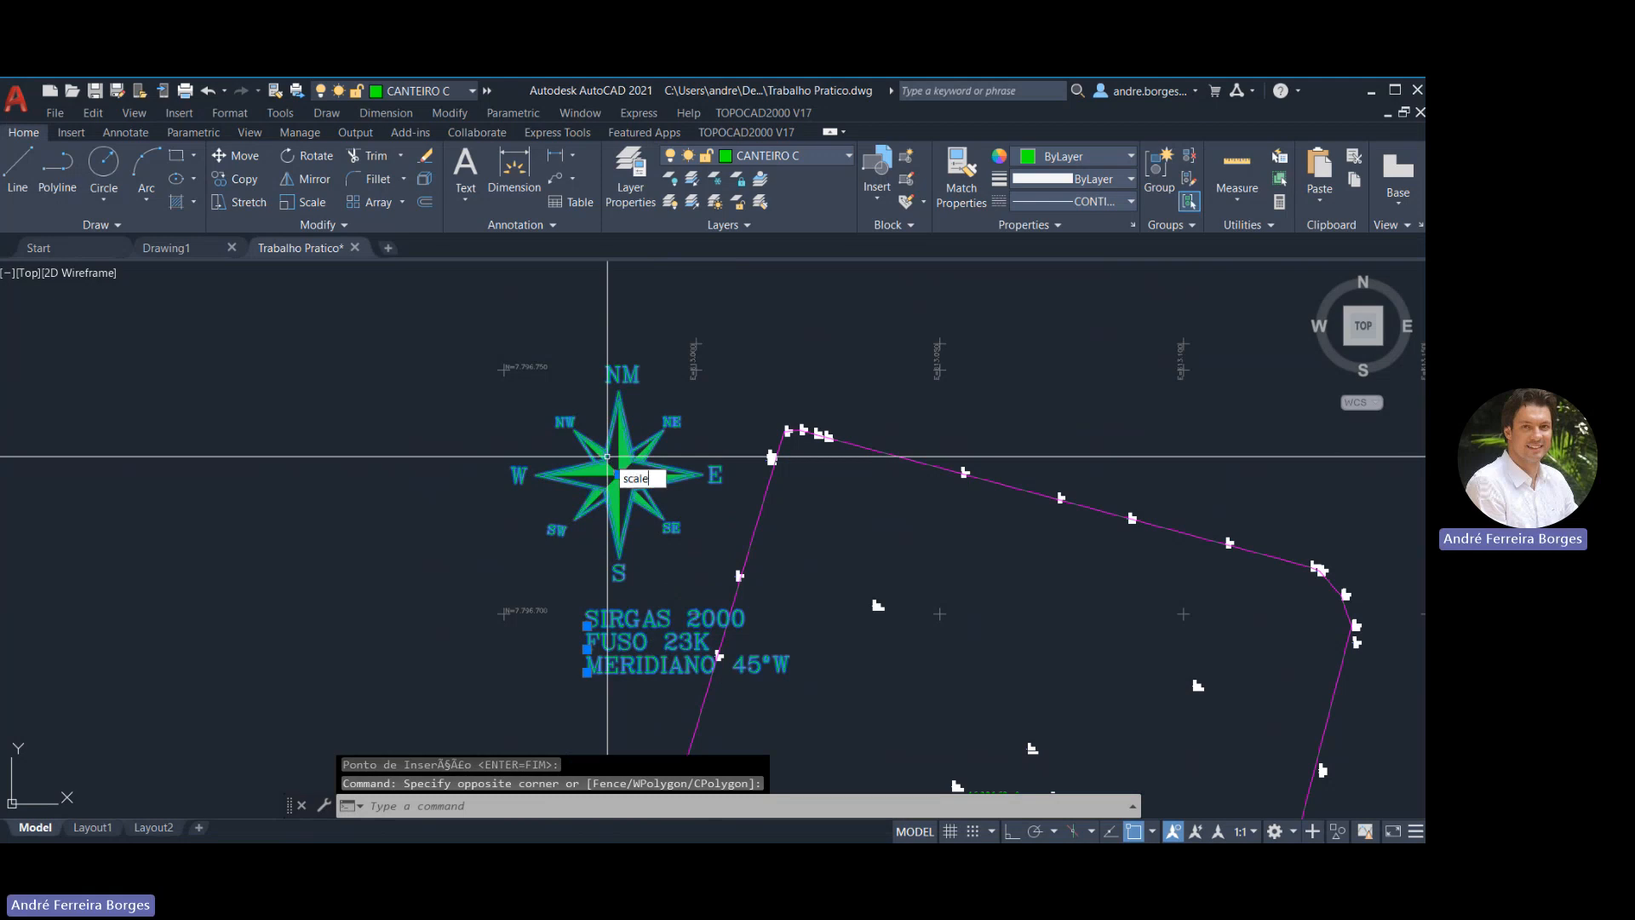
key("Return")
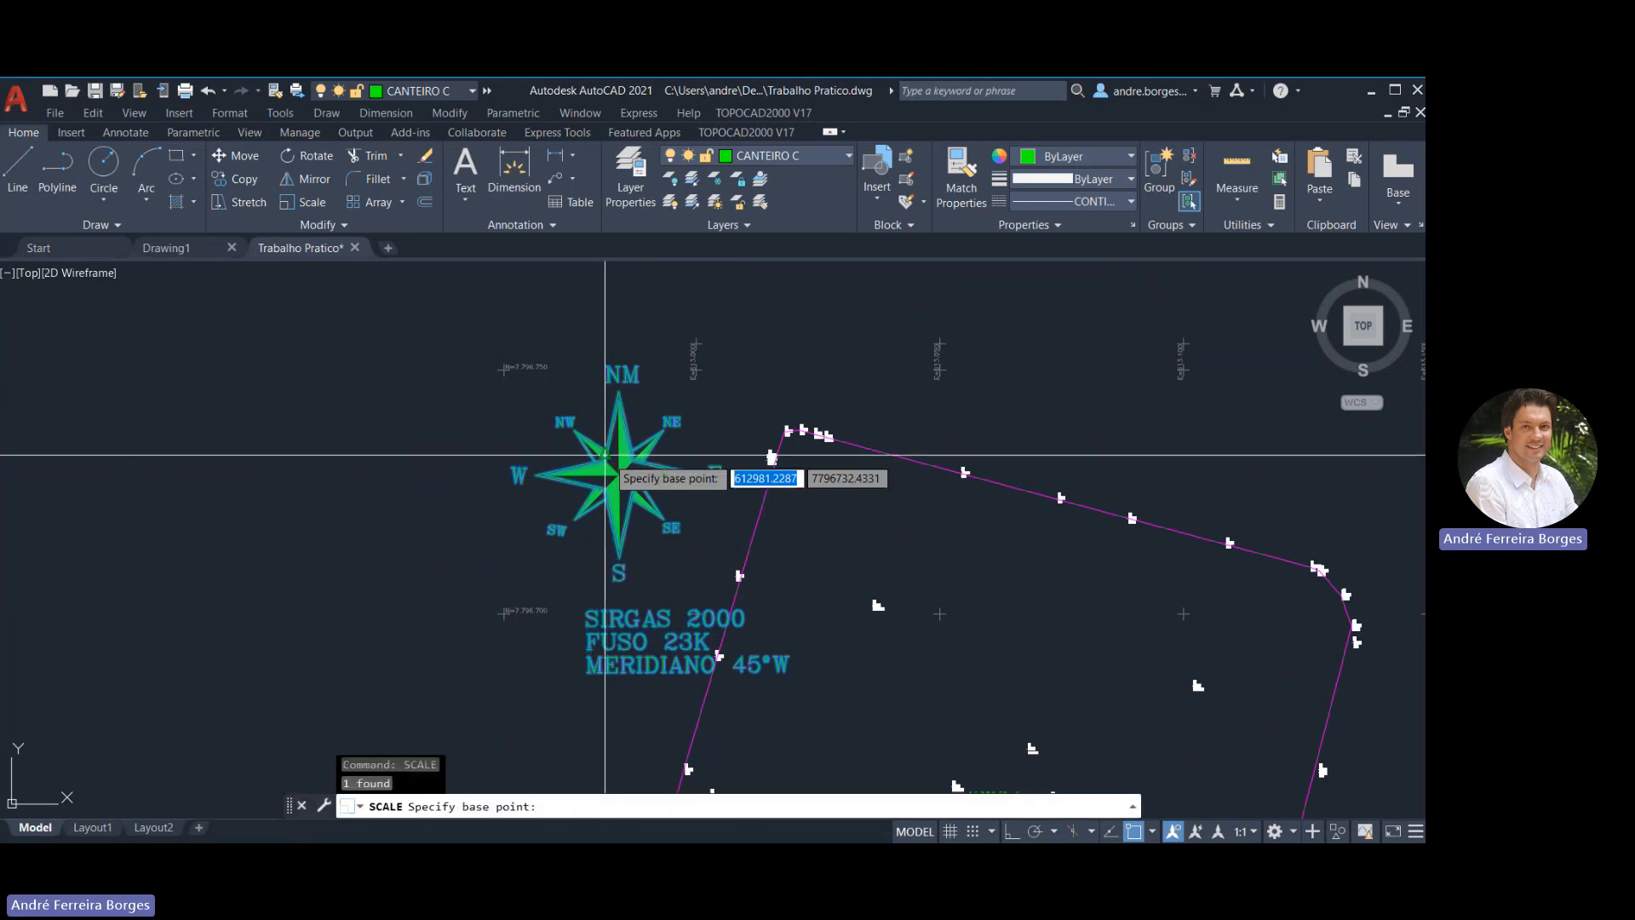
left_click(623, 474)
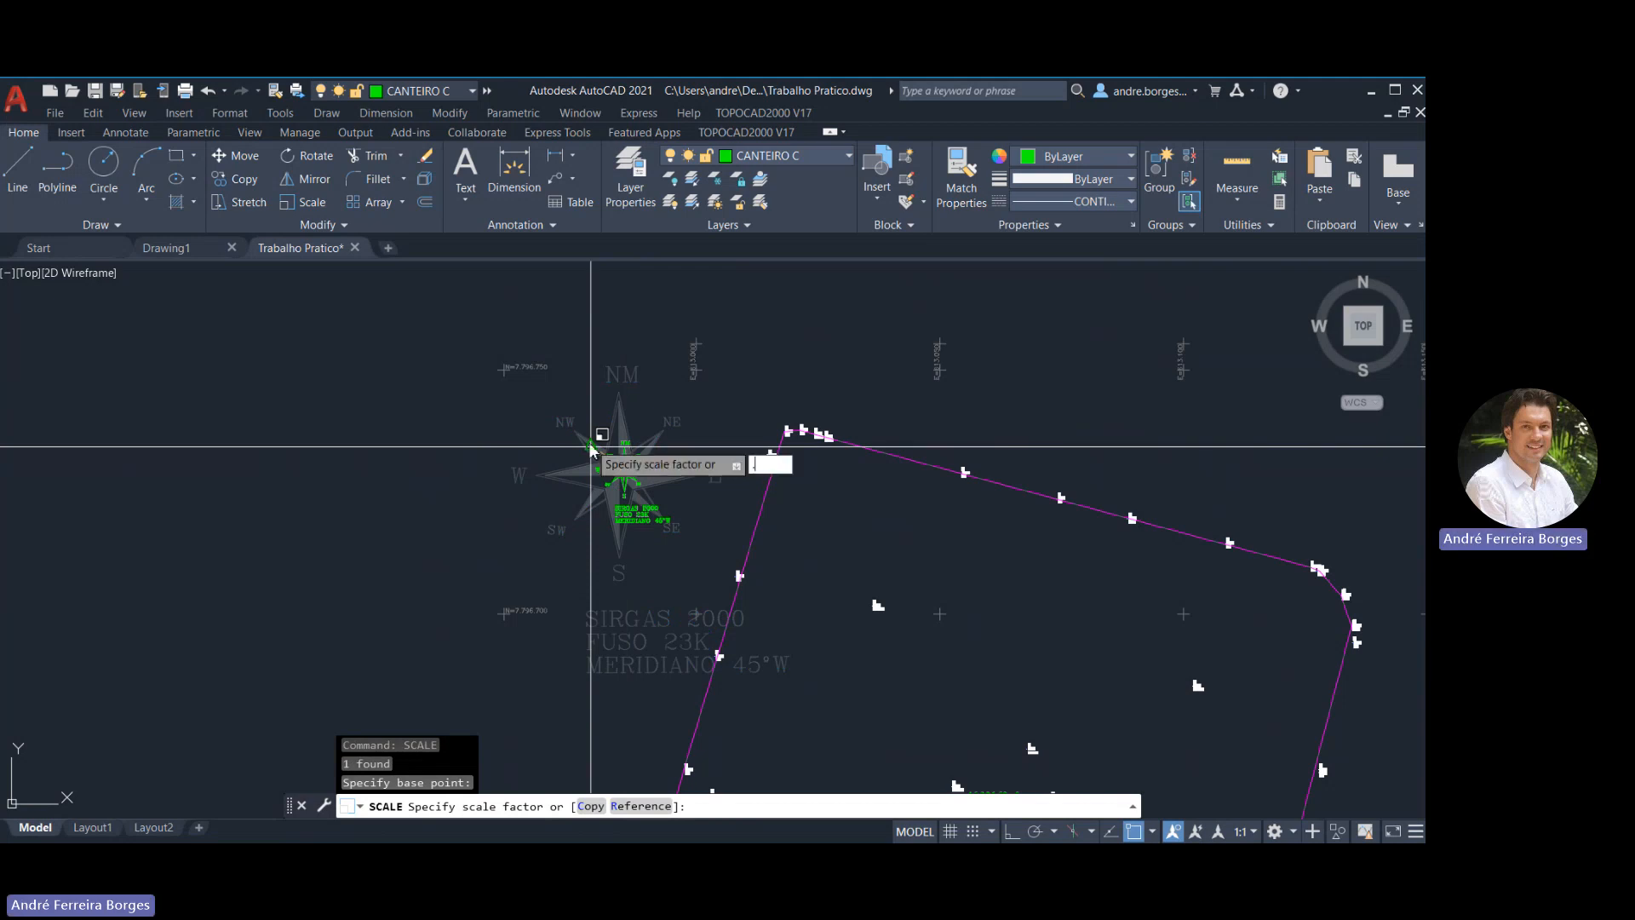
type(".3")
key("Return")
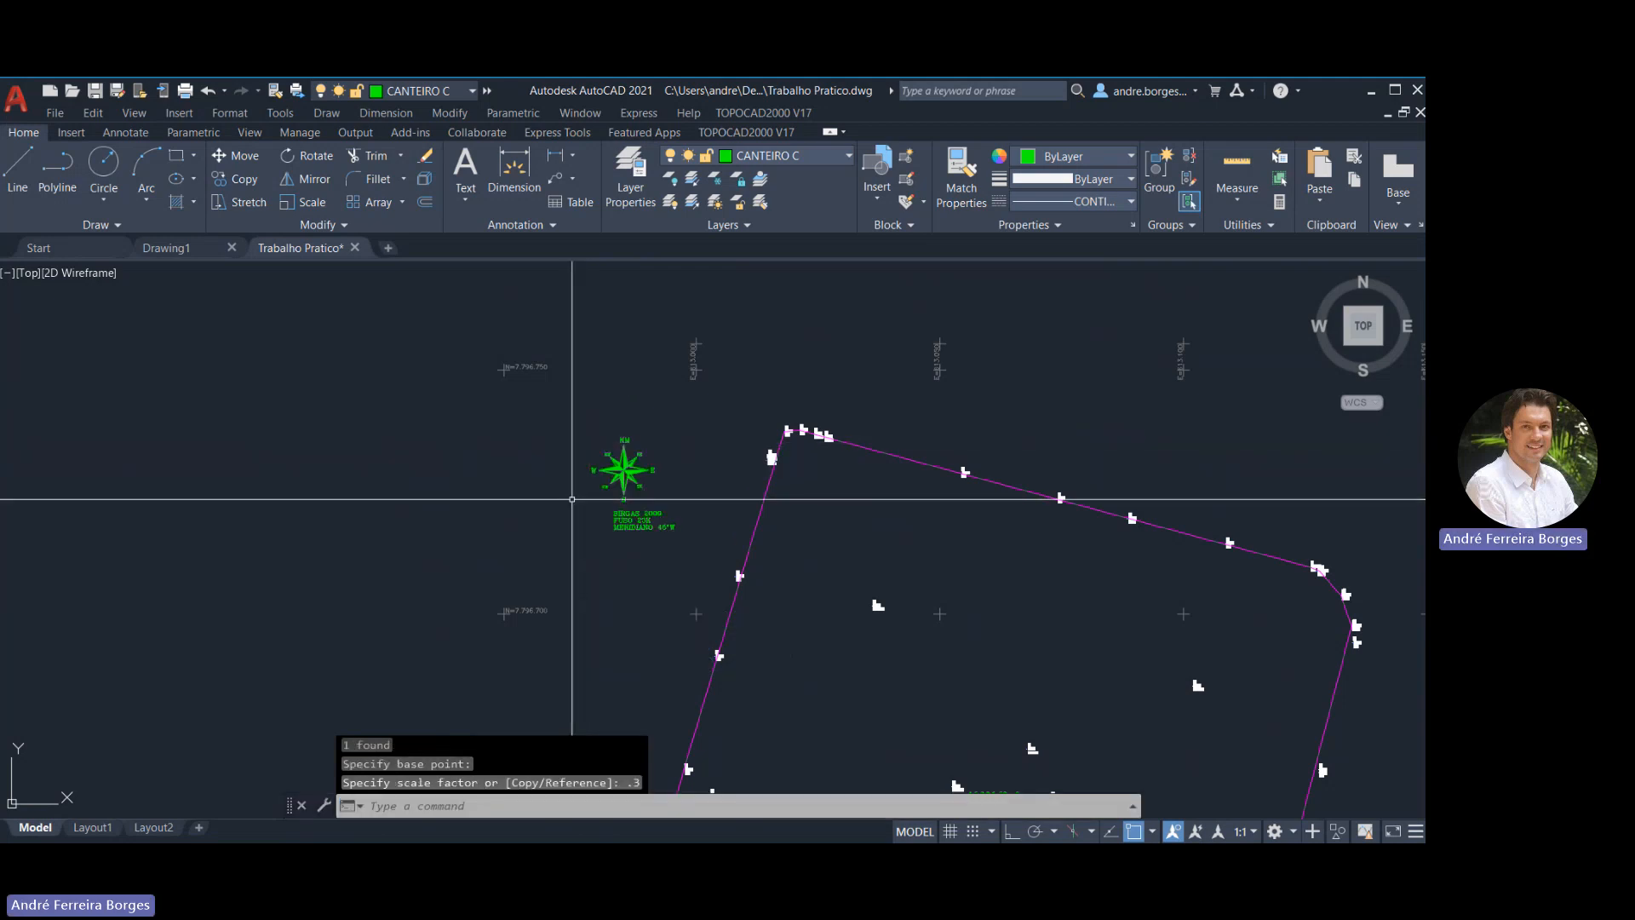
Reopen the Simbologia symbol library for another symbol, dismissing the restart notice
scroll(628, 443, "down", 2)
middle_click_drag(722, 483, 607, 395)
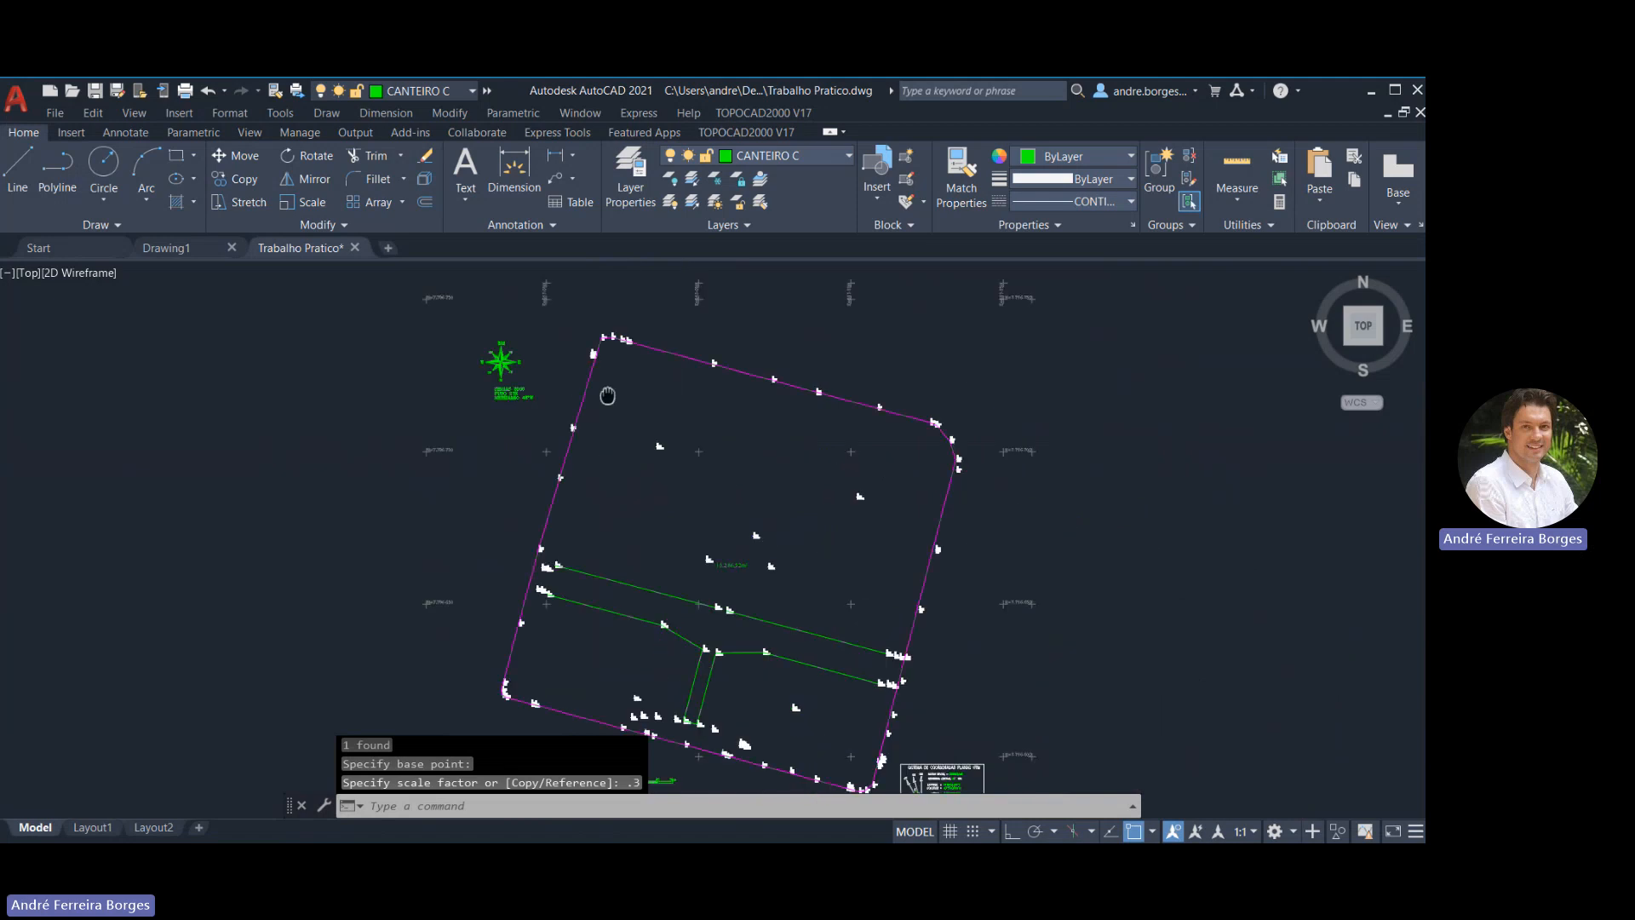
scroll(608, 396, "down", 2)
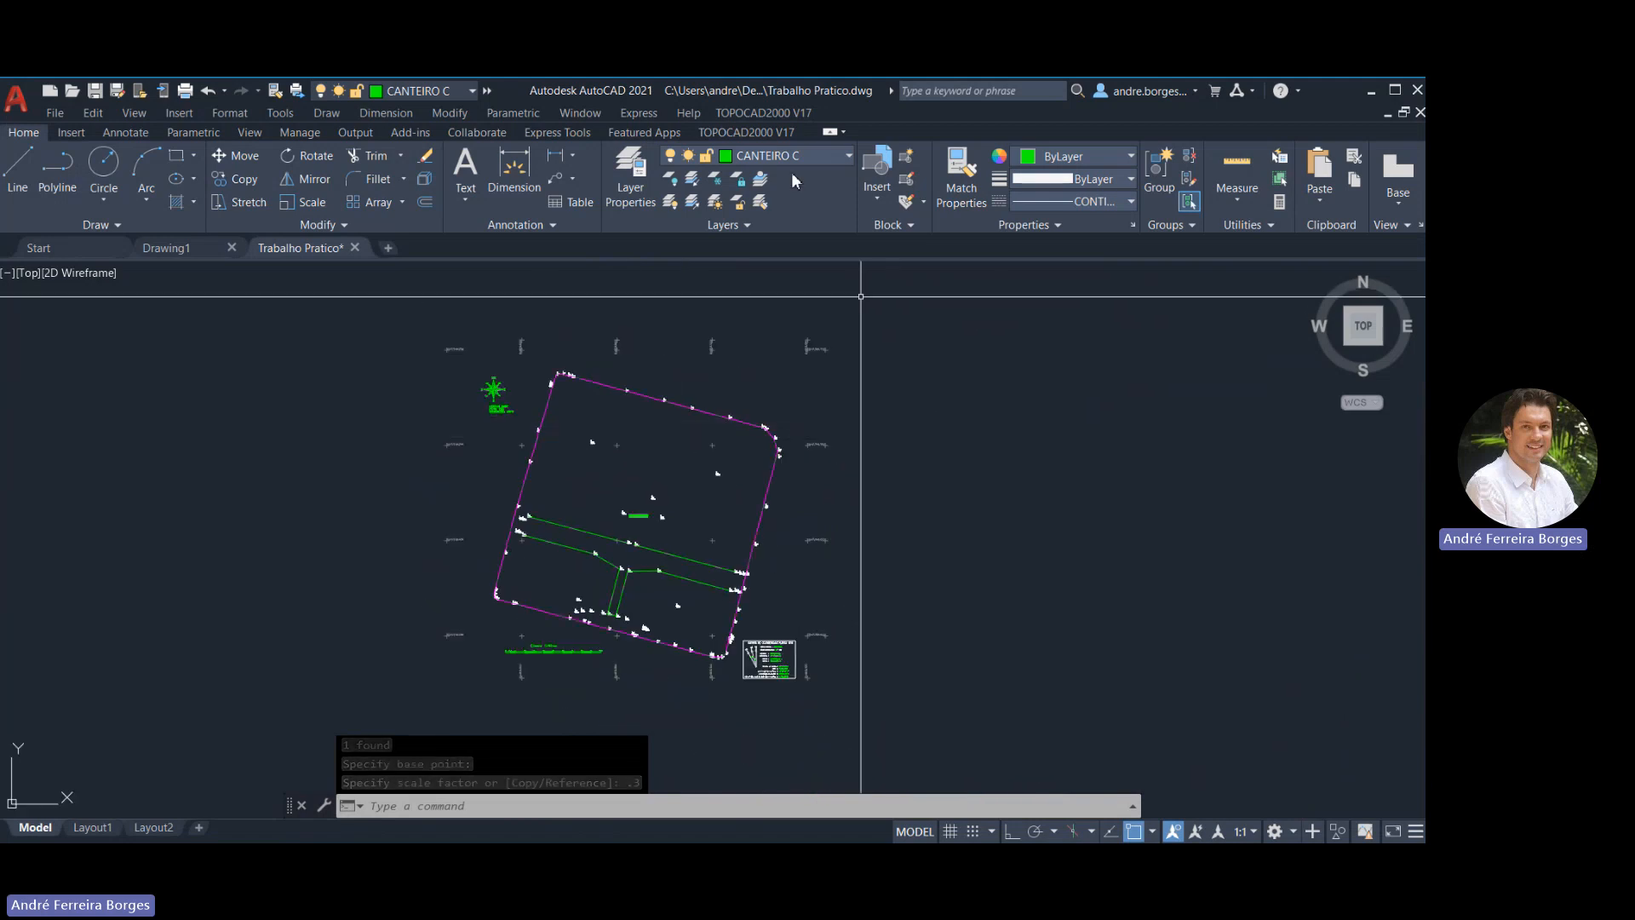
left_click(741, 114)
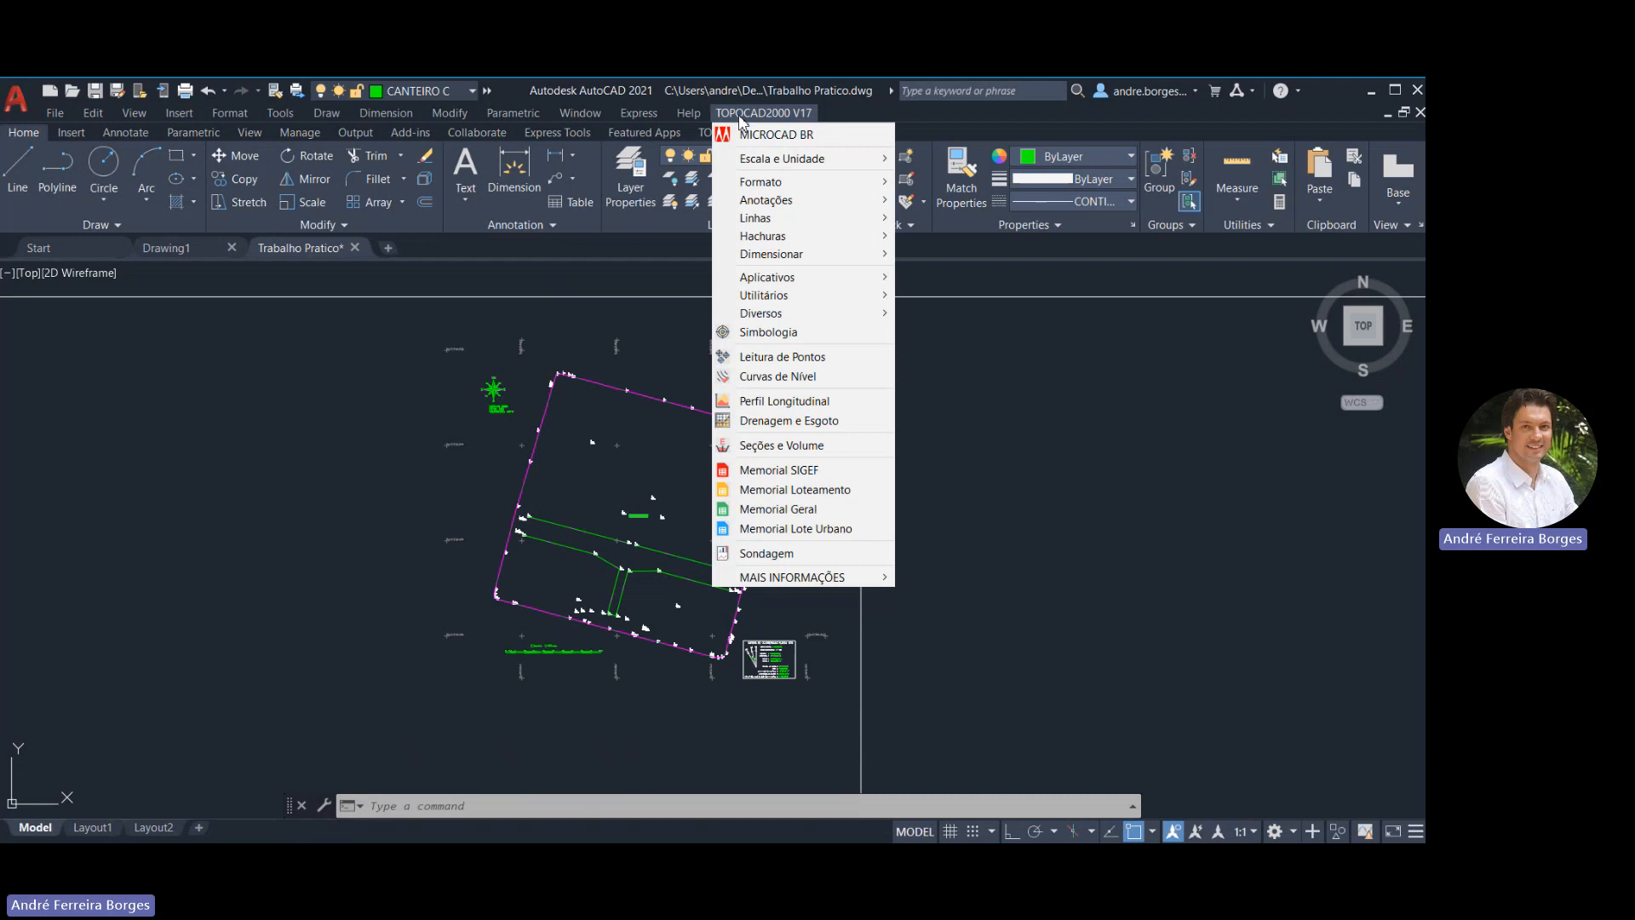
left_click(794, 339)
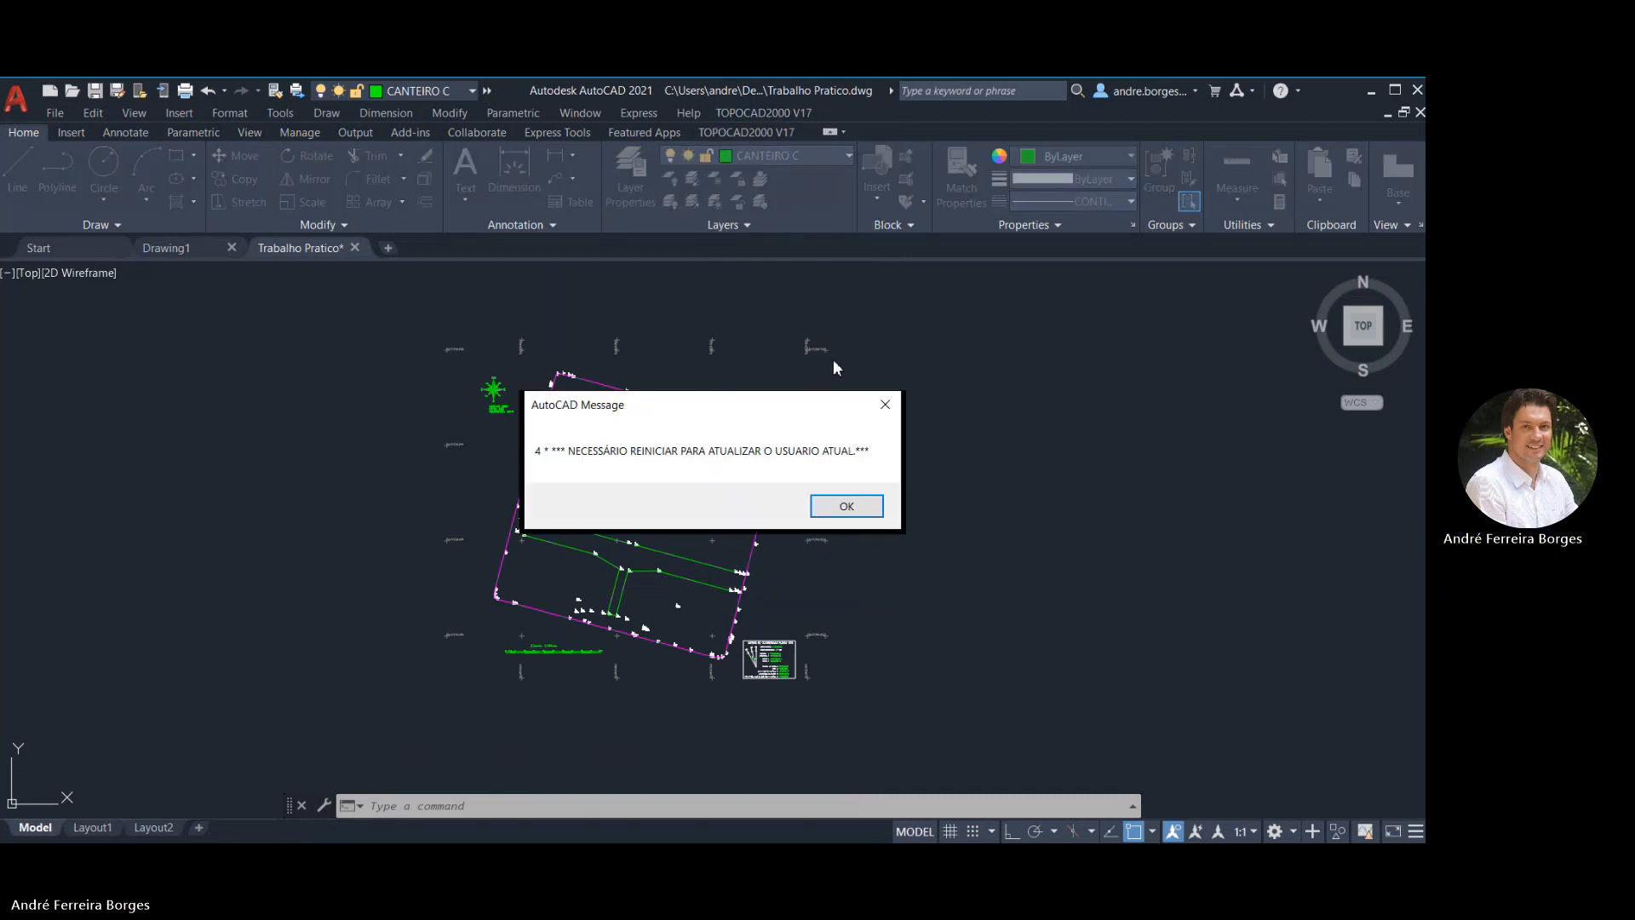
left_click(852, 504)
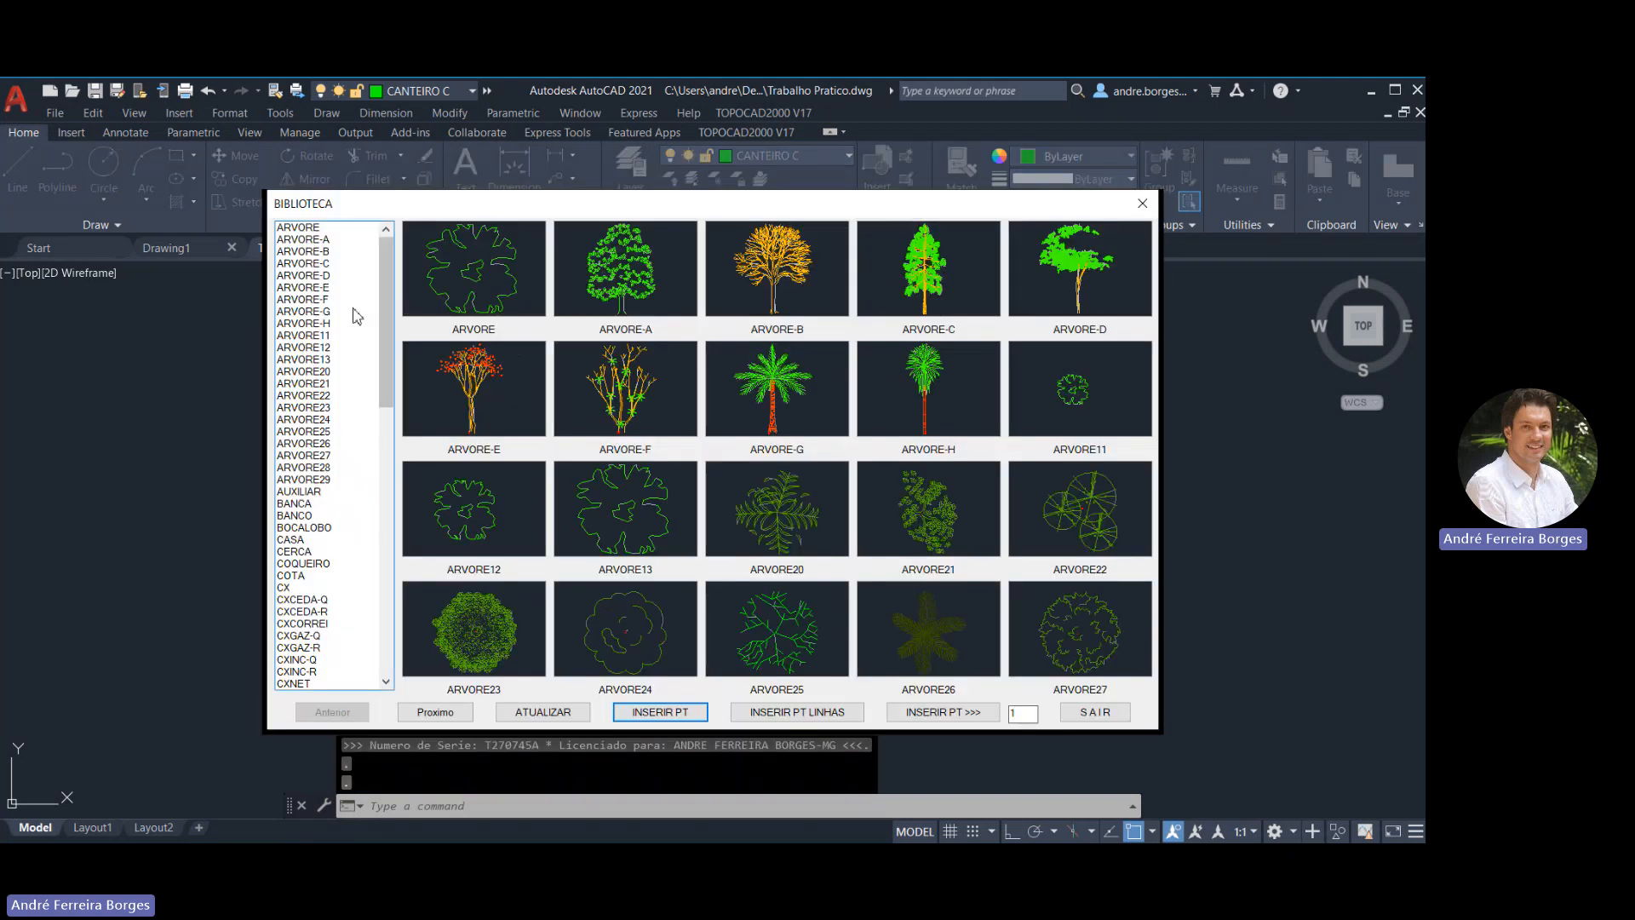
Find the post symbols in the library list and choose POSTE2 for insertion
left_click(307, 290)
key("p")
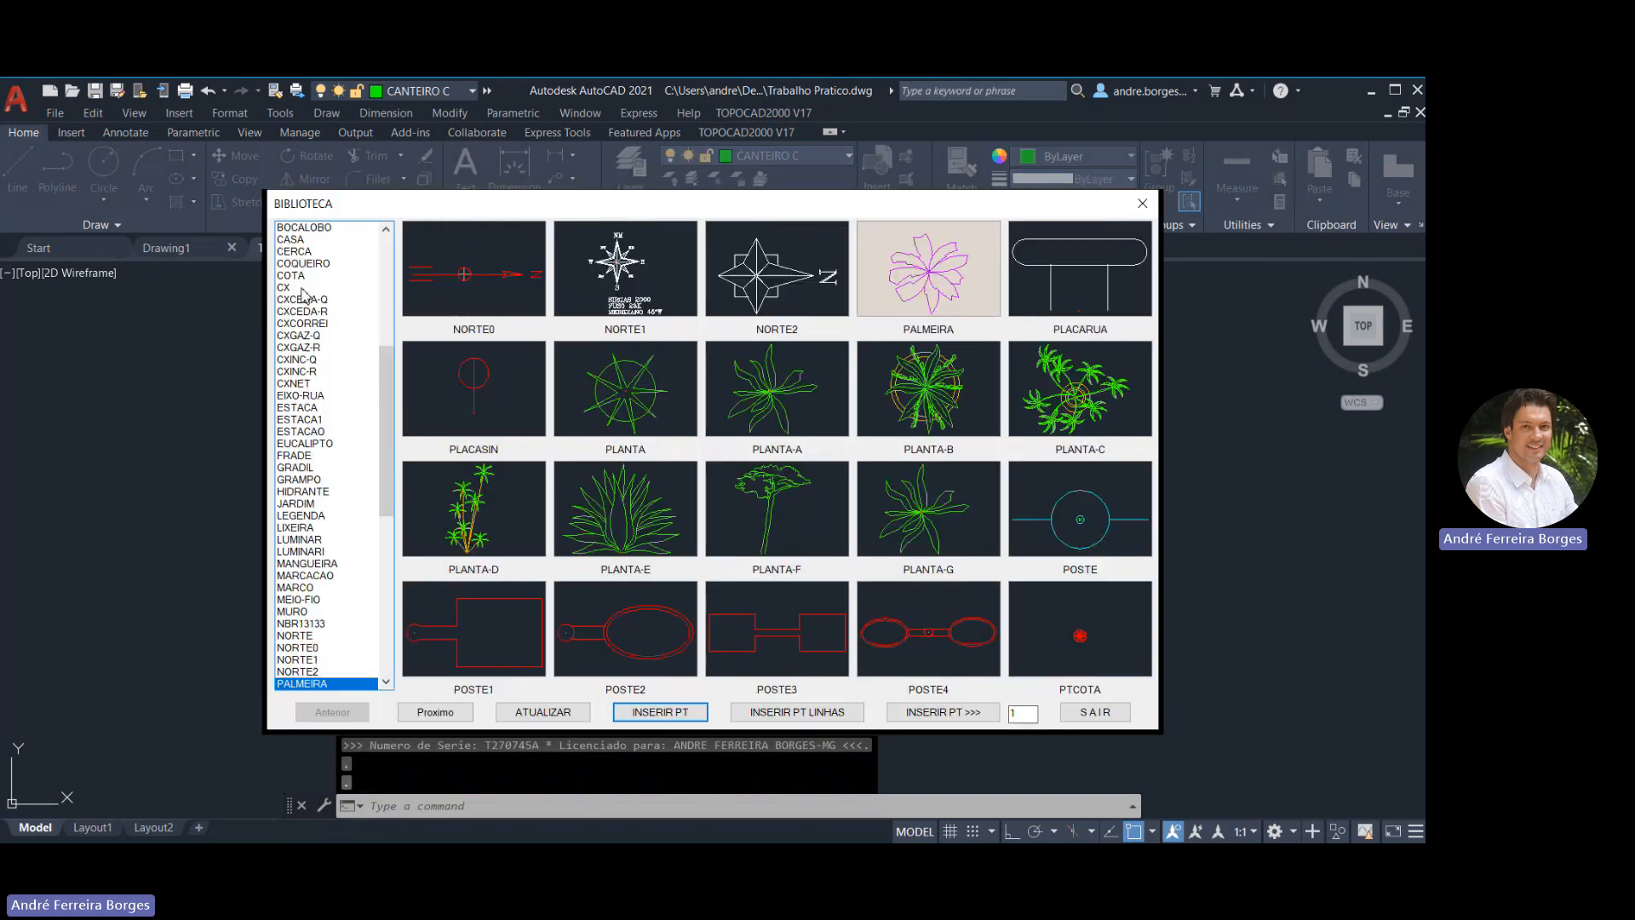
key("Down")
key("Down")
key("Down")
key("Down")
key("Down")
key("Down")
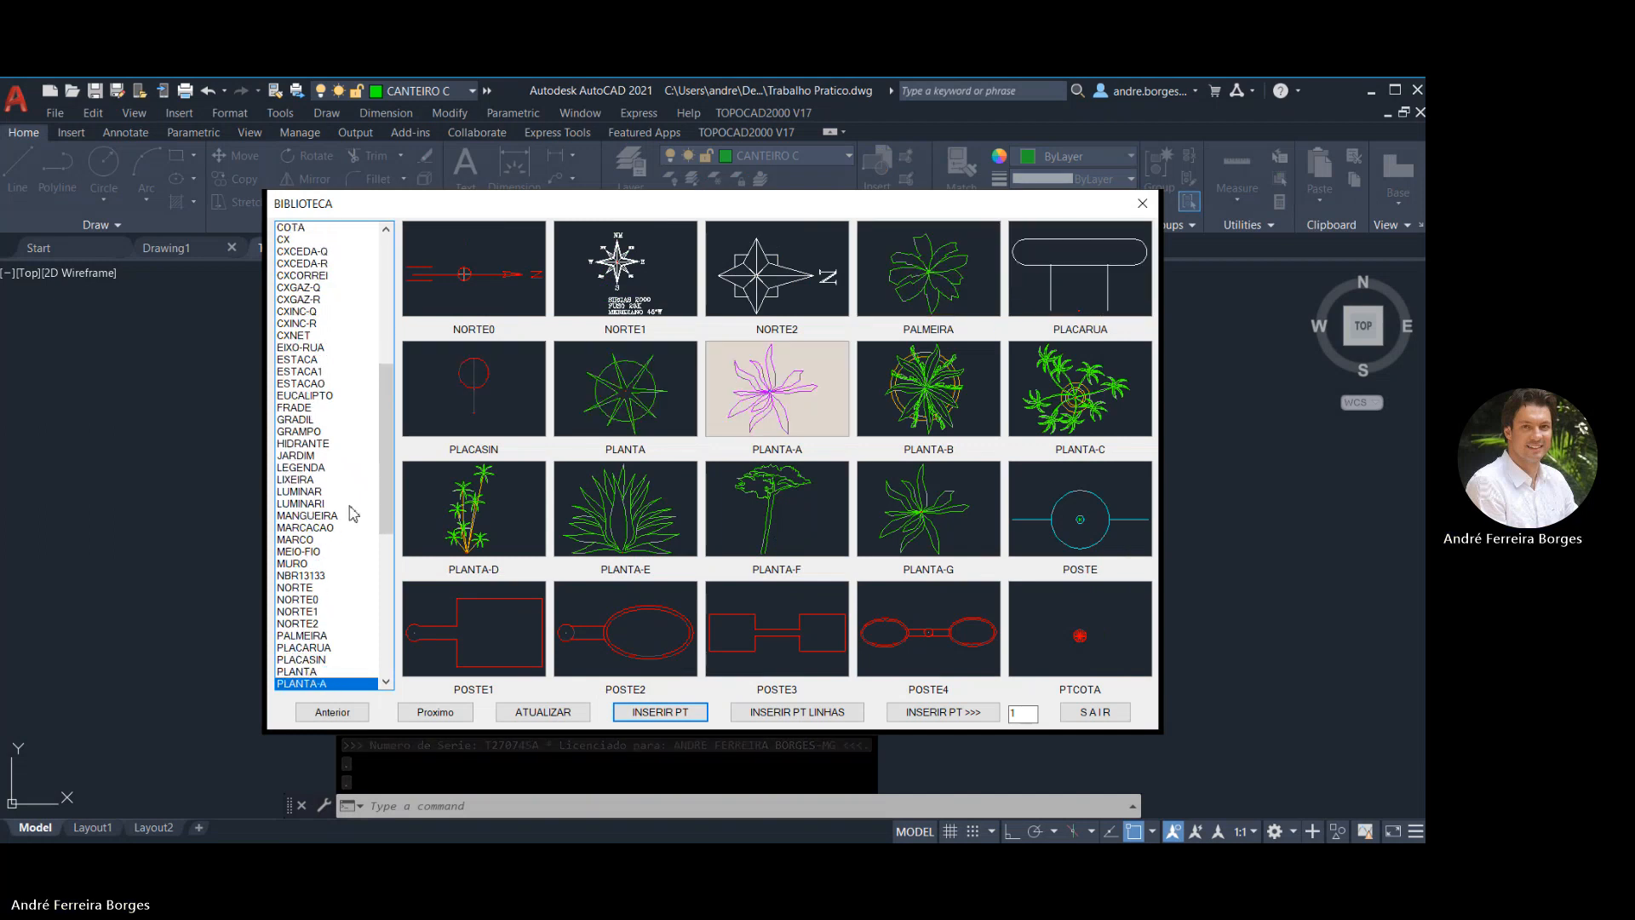
key("Down")
key("Down")
key("Down")
key("Down")
key("Down")
key("Down")
key("Down")
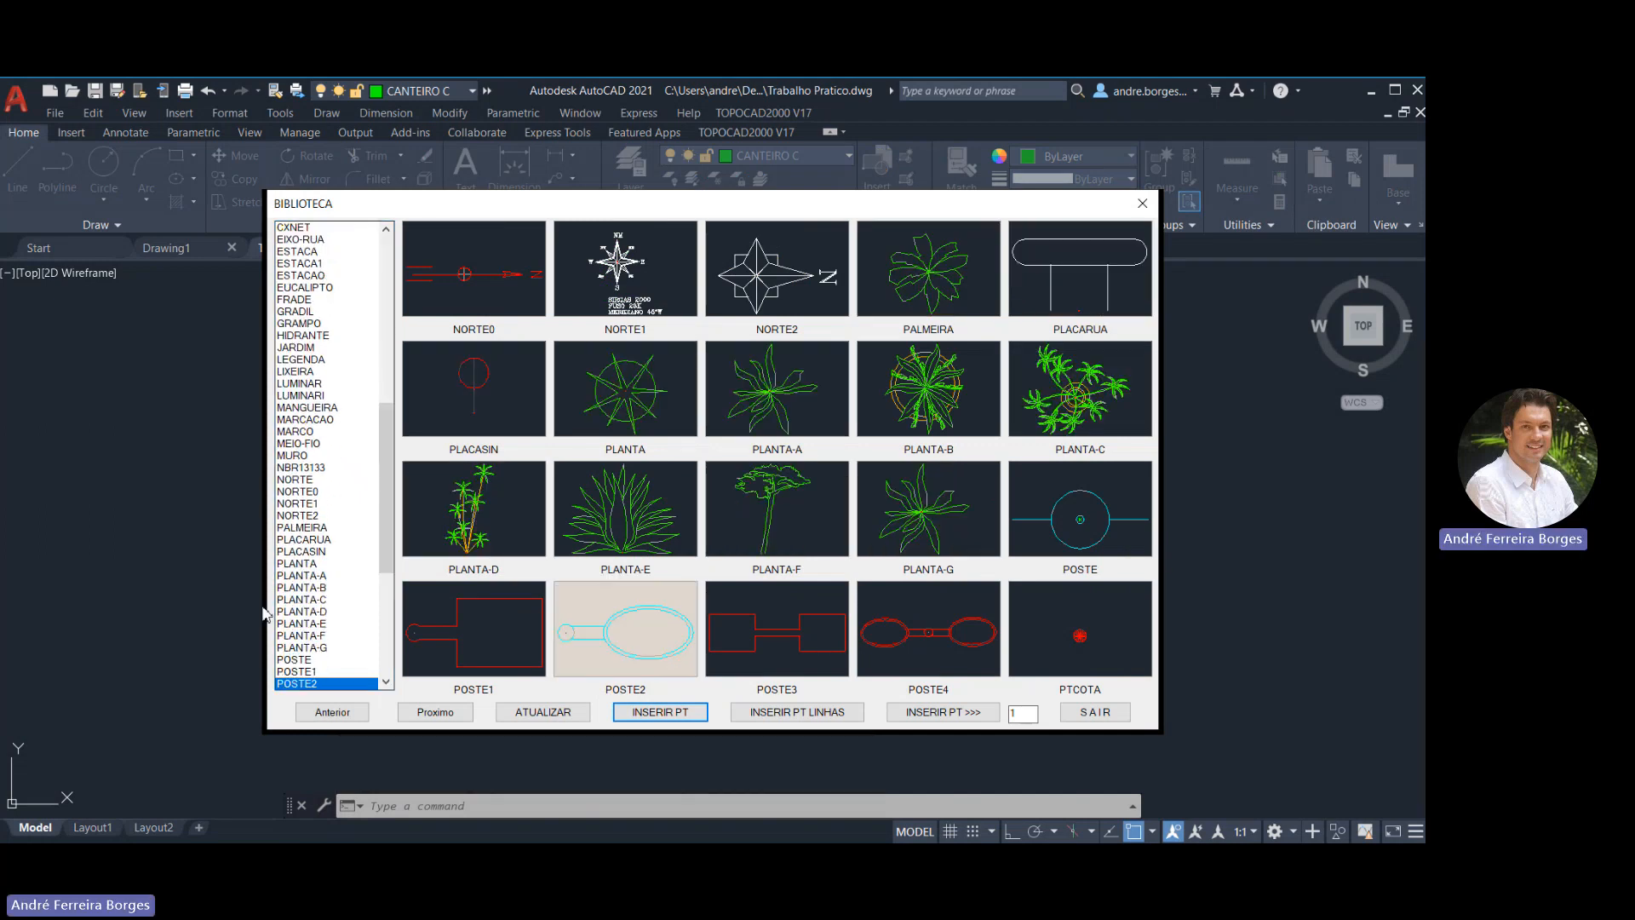
left_click(291, 660)
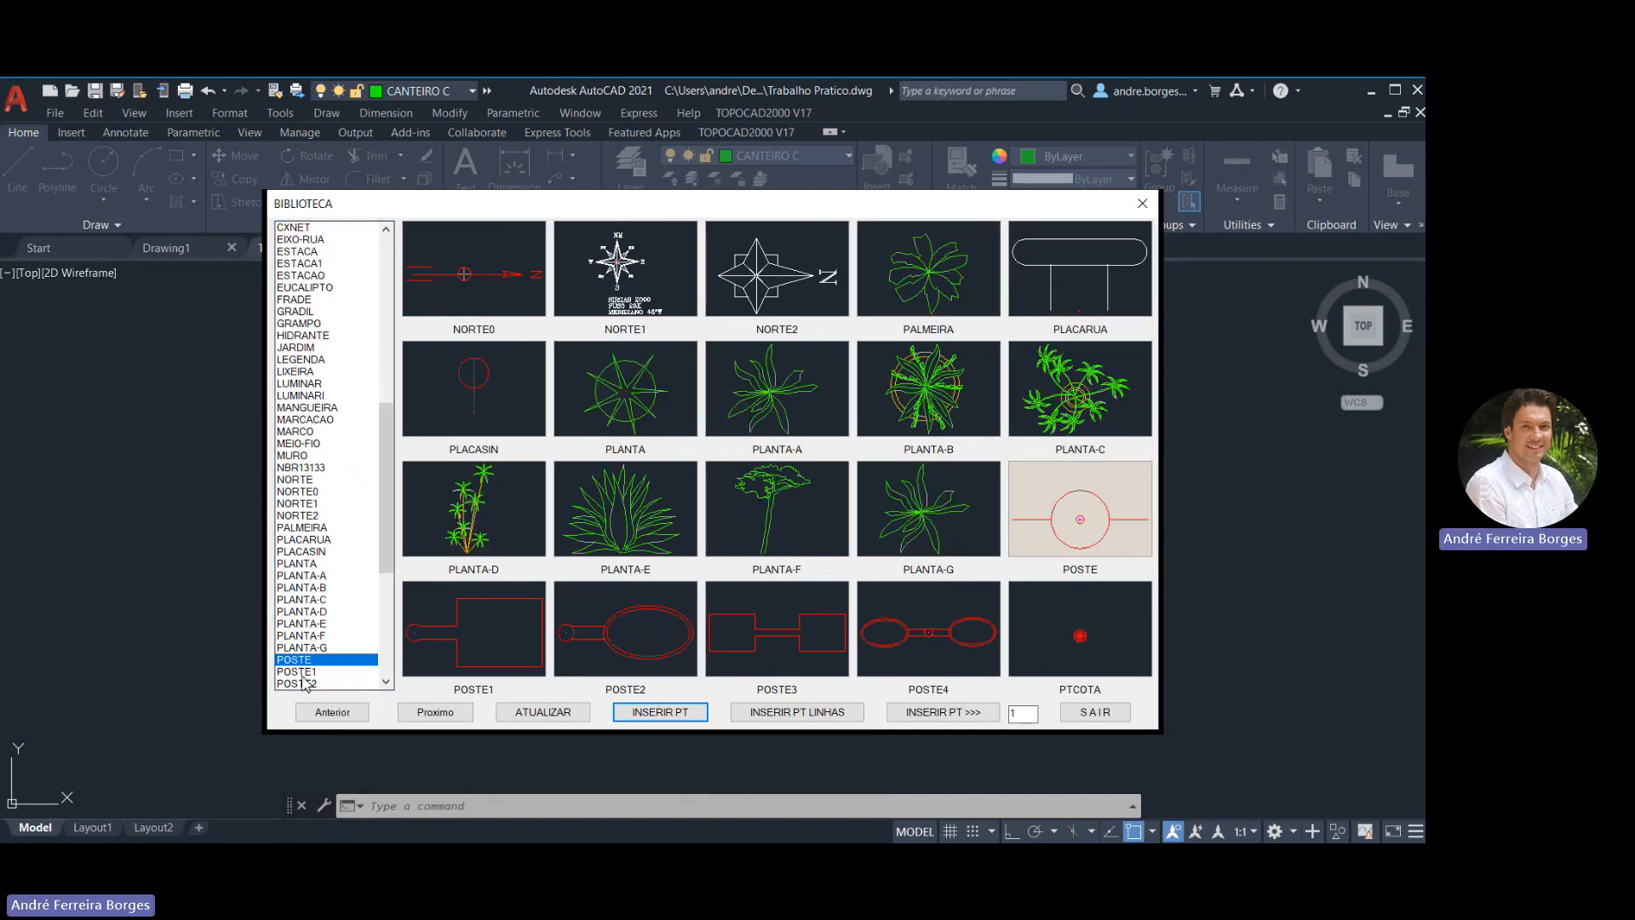
double_click(639, 636)
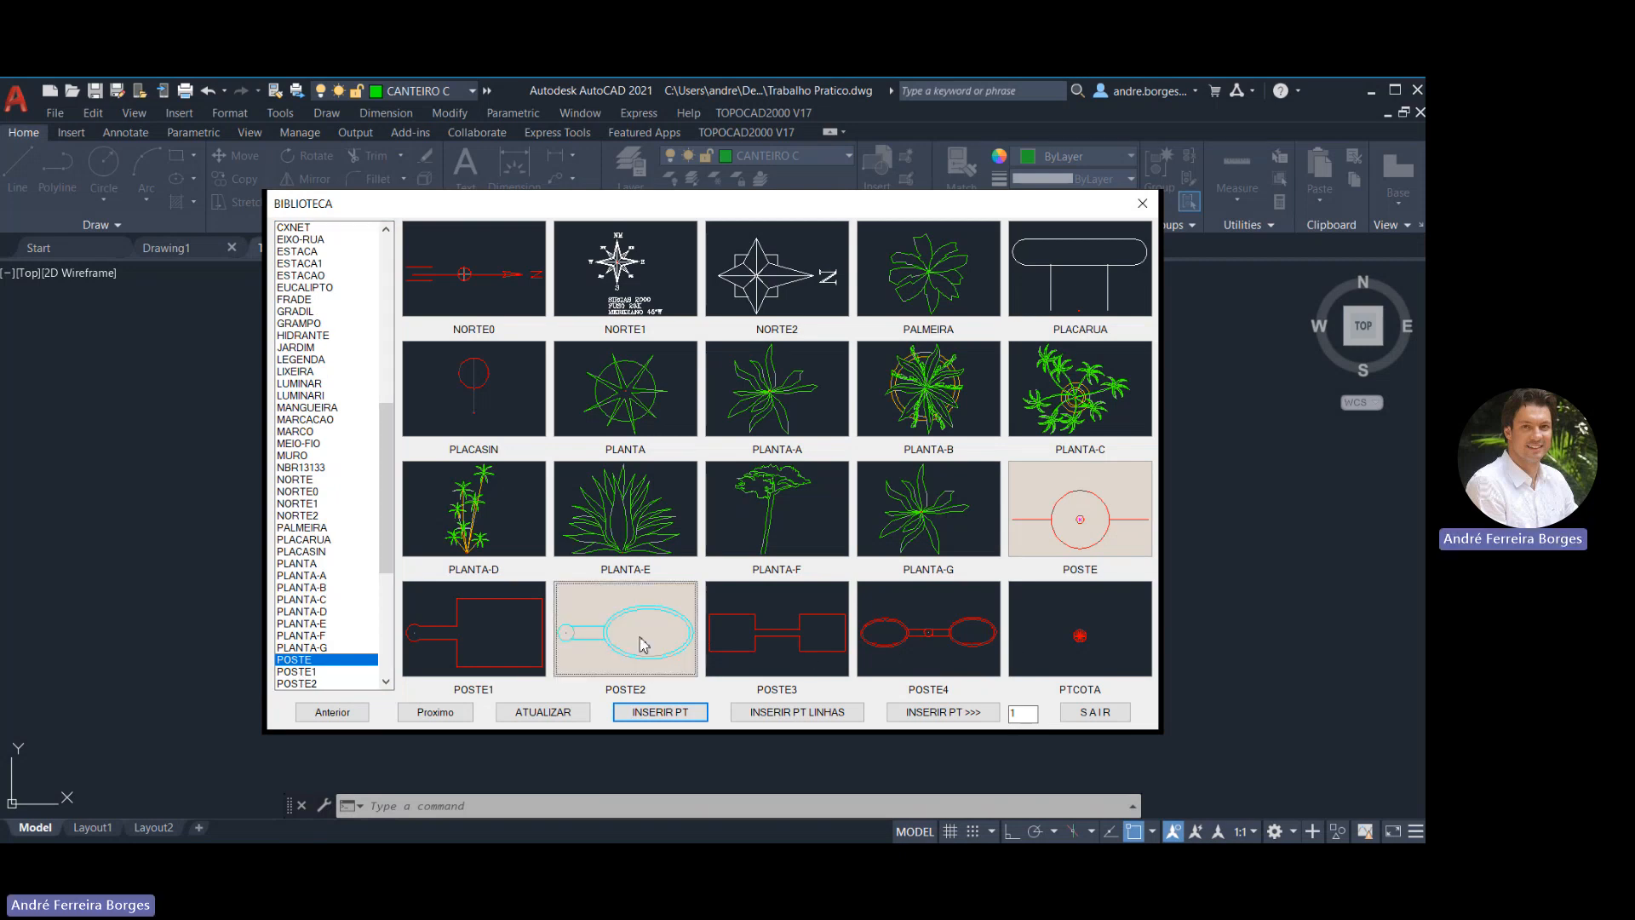
Insert the POSTE2 symbol at survey point 6 on the plan's southern boundary with blank attributes, then close the library
scroll(824, 552, "up", 5)
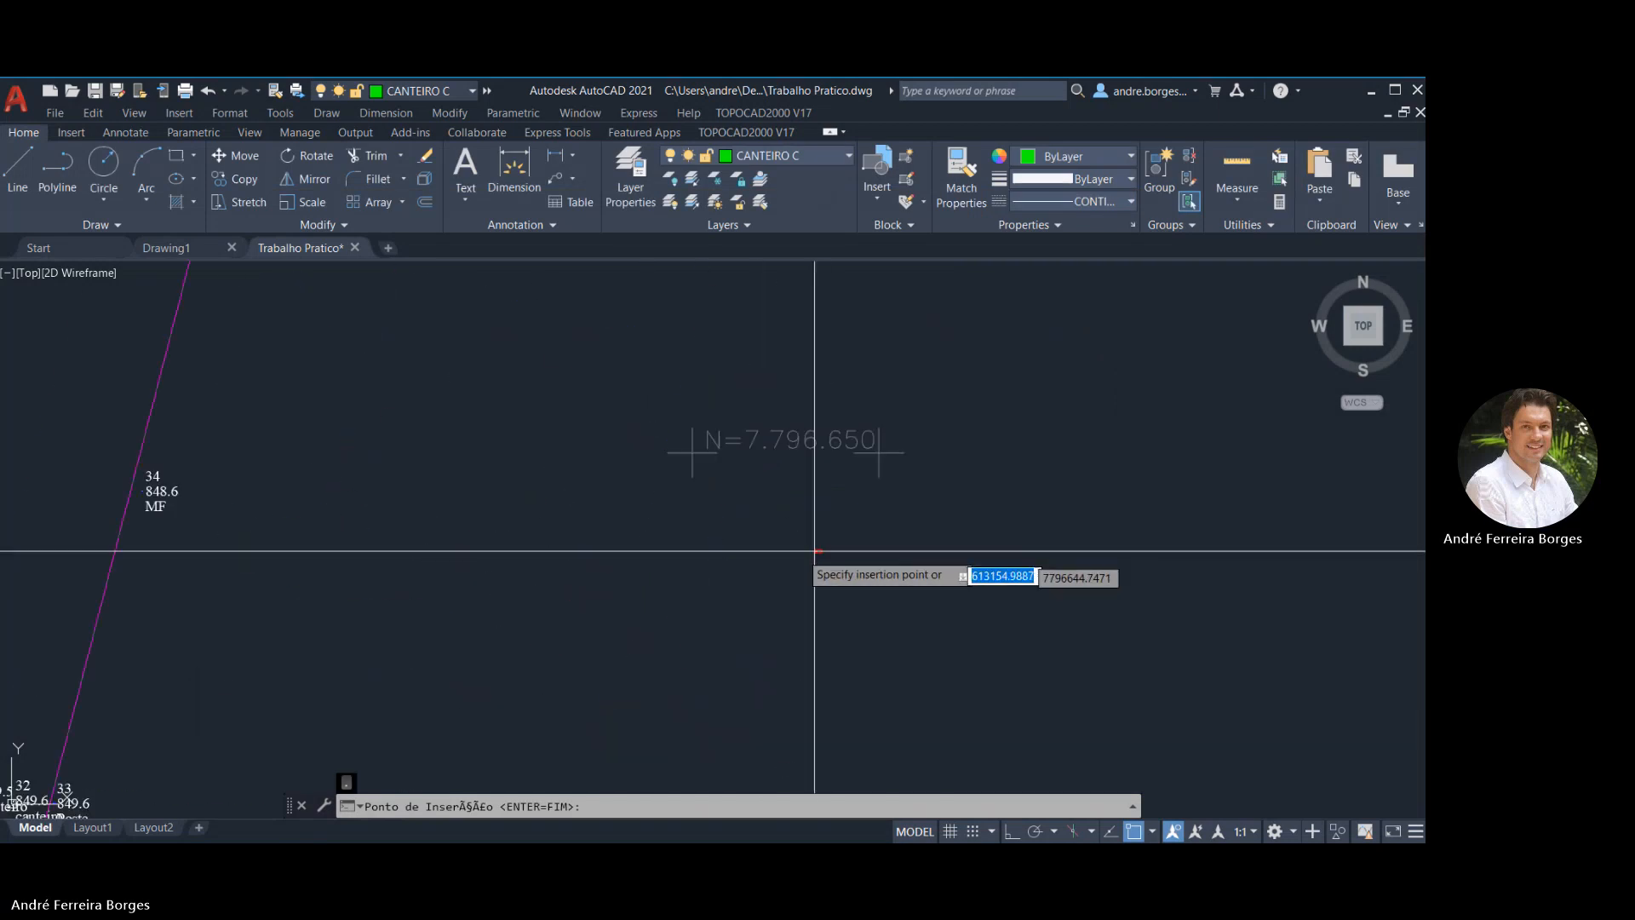
scroll(756, 555, "down", 5)
scroll(748, 574, "up", 8)
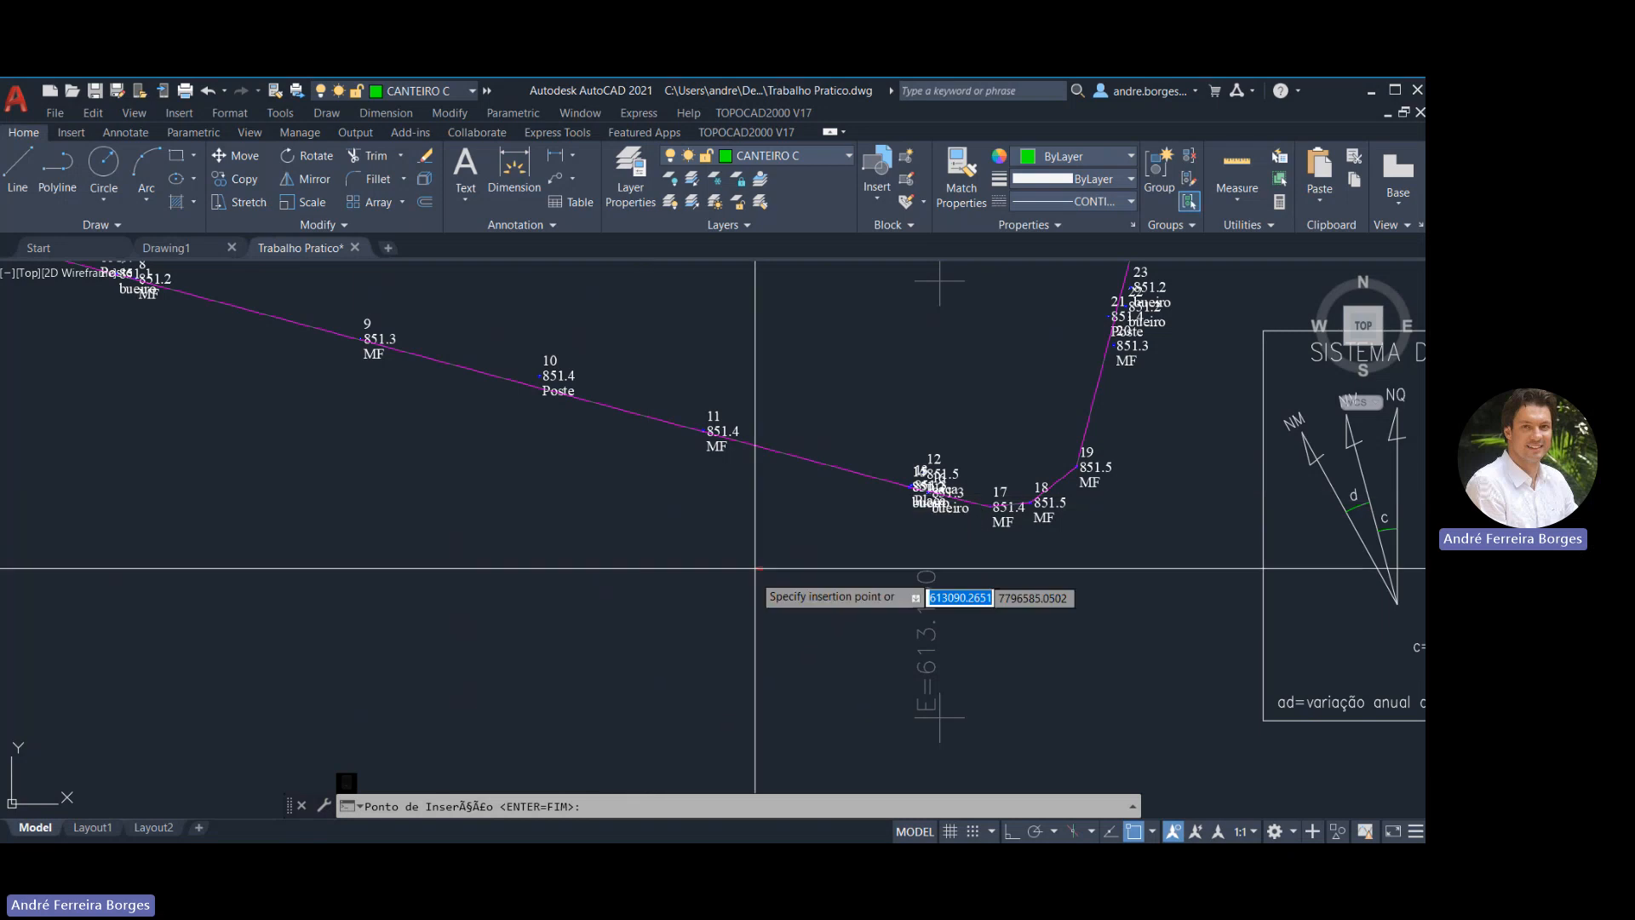
middle_click_drag(532, 486, 1018, 655)
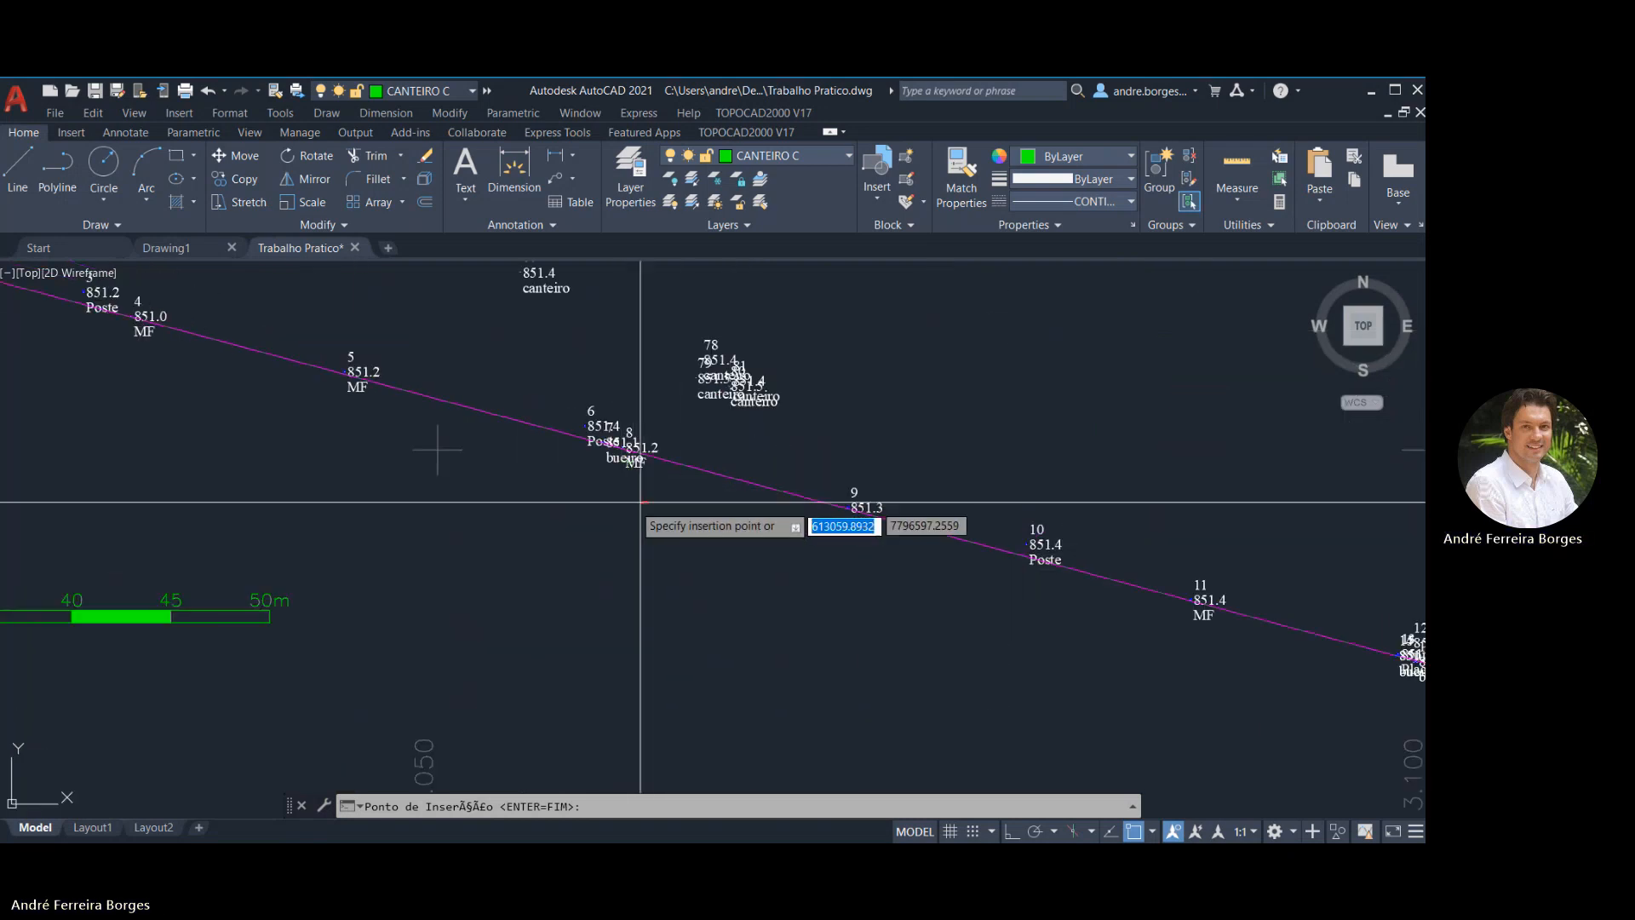
scroll(598, 445, "up", 4)
left_click(563, 408)
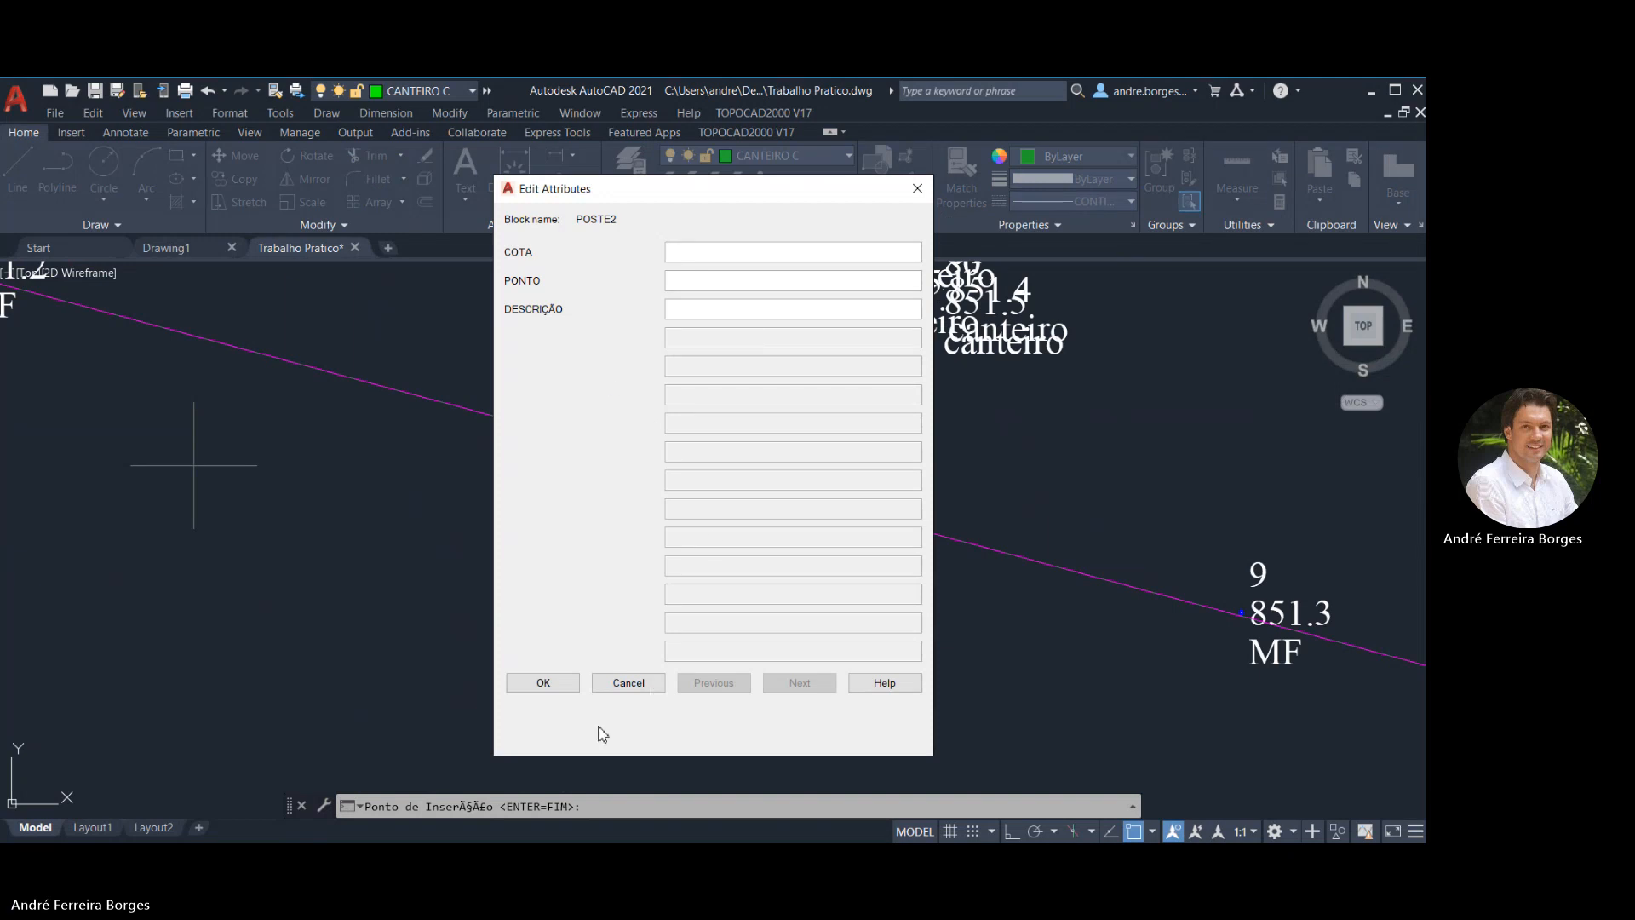
left_click(544, 684)
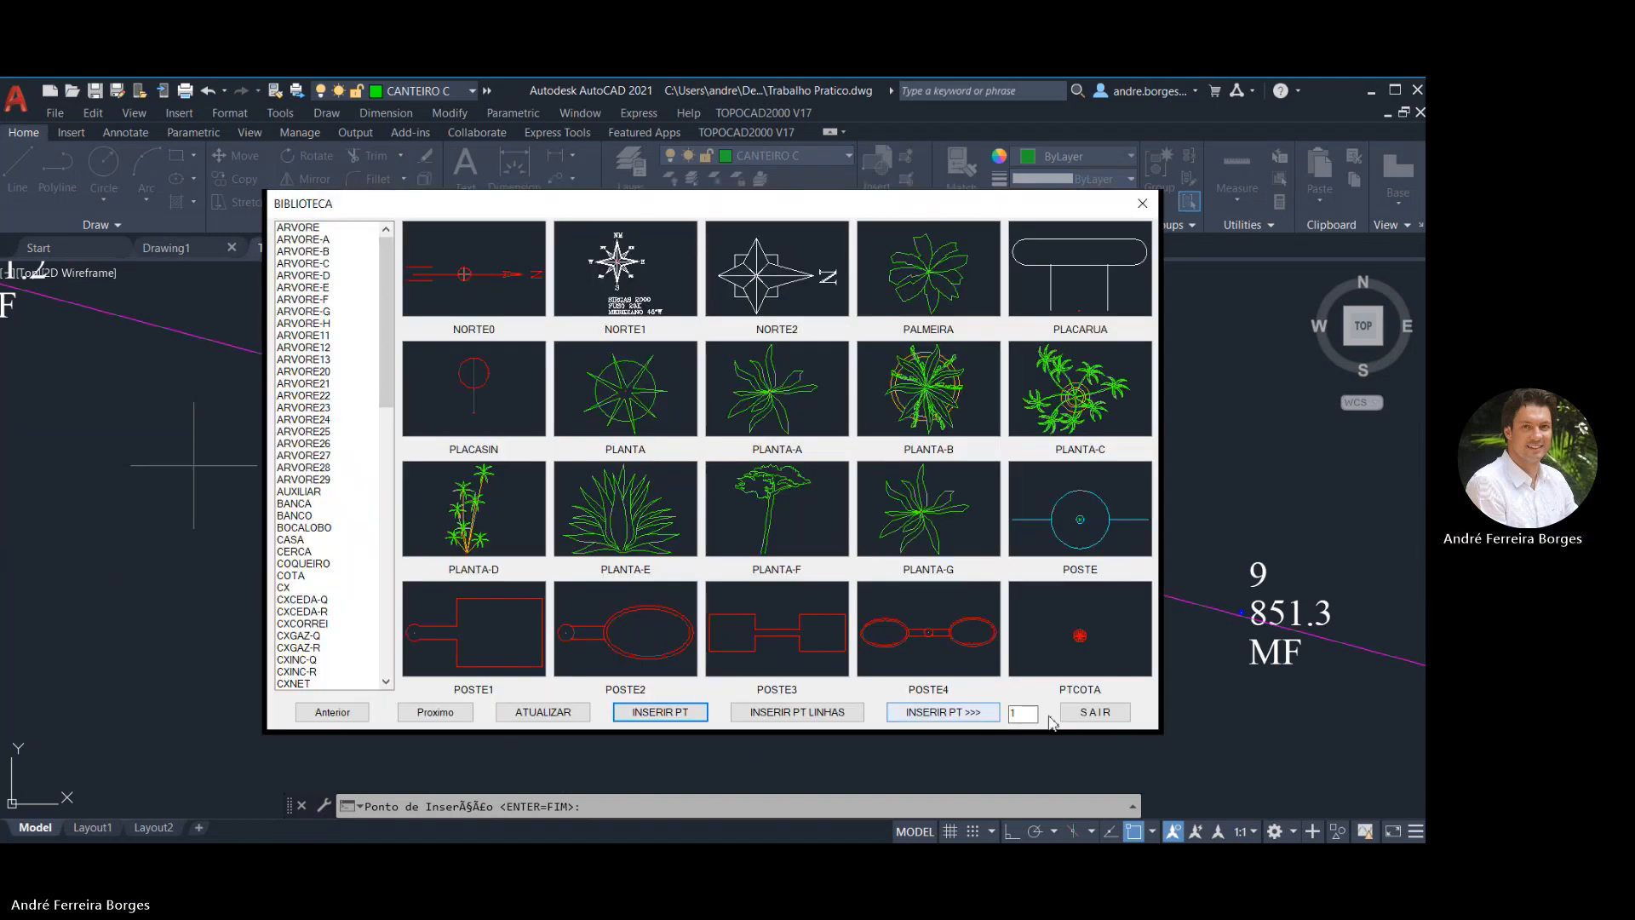
left_click(1096, 712)
Scale the post symbol at point 6 by a factor of 5 about the center of its small circle
scroll(586, 409, "up", 4)
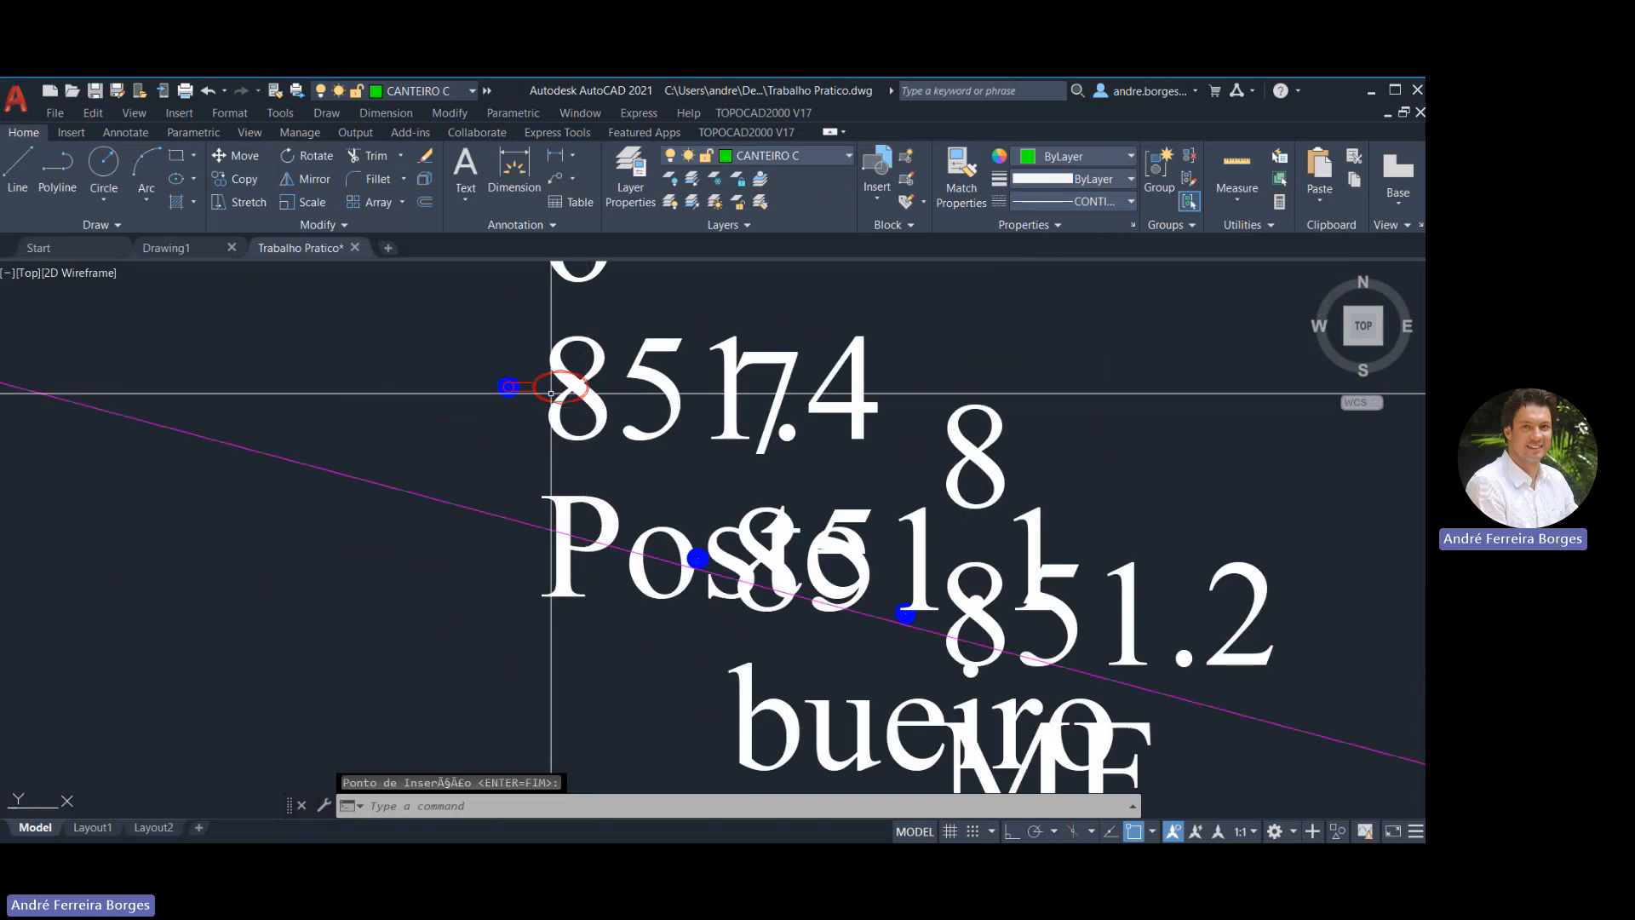
left_click(540, 375)
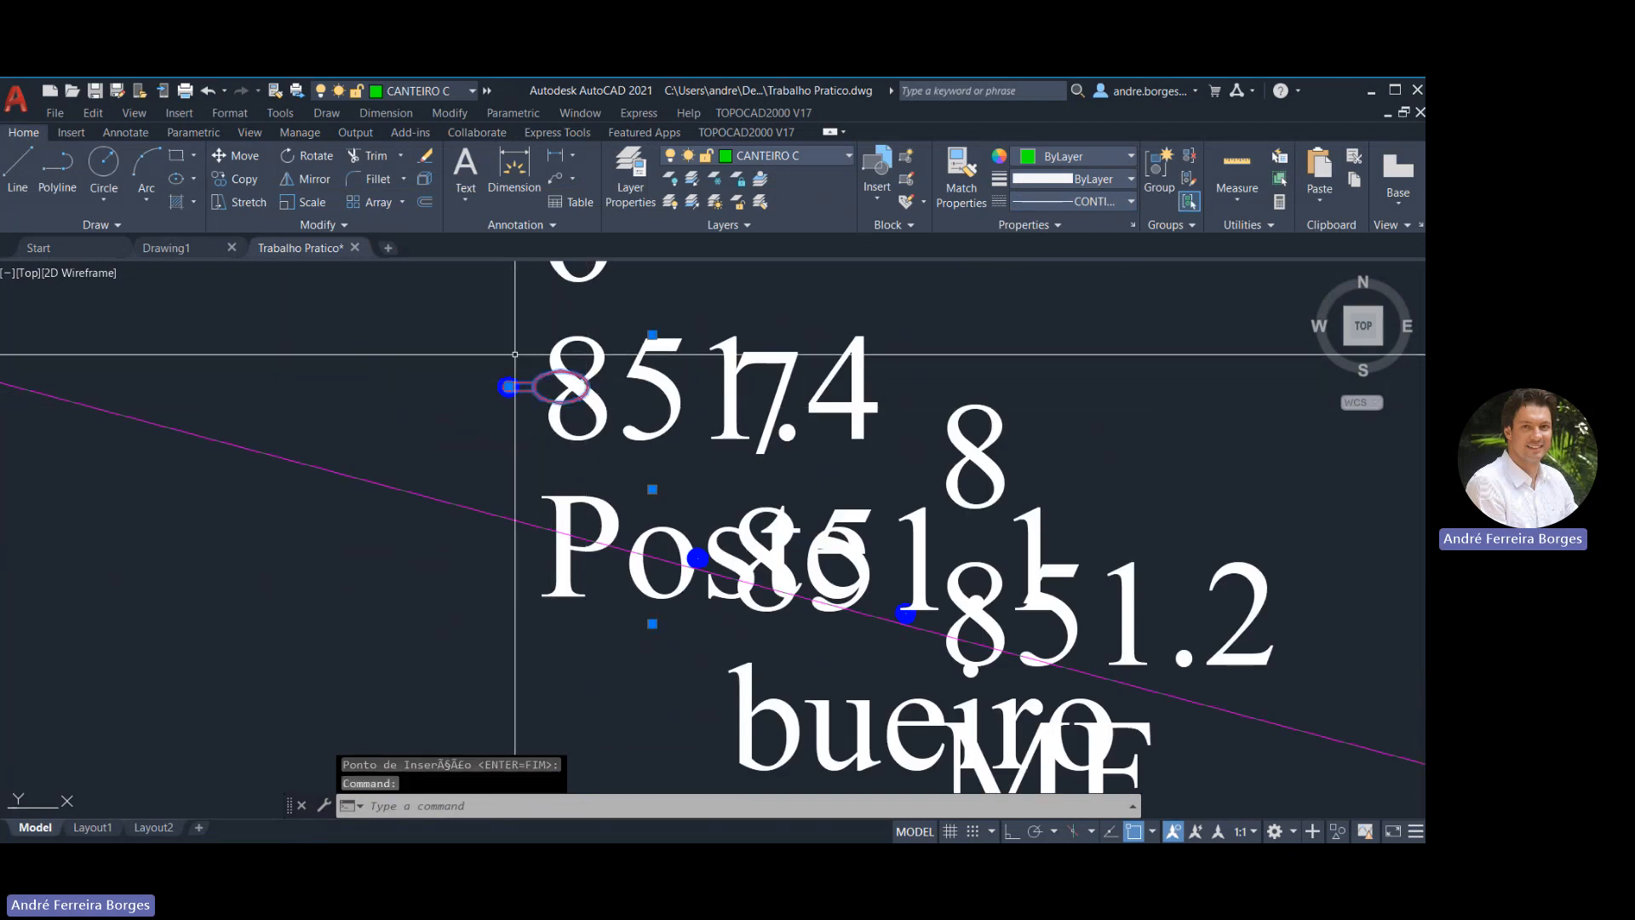
type("scale")
key("Return")
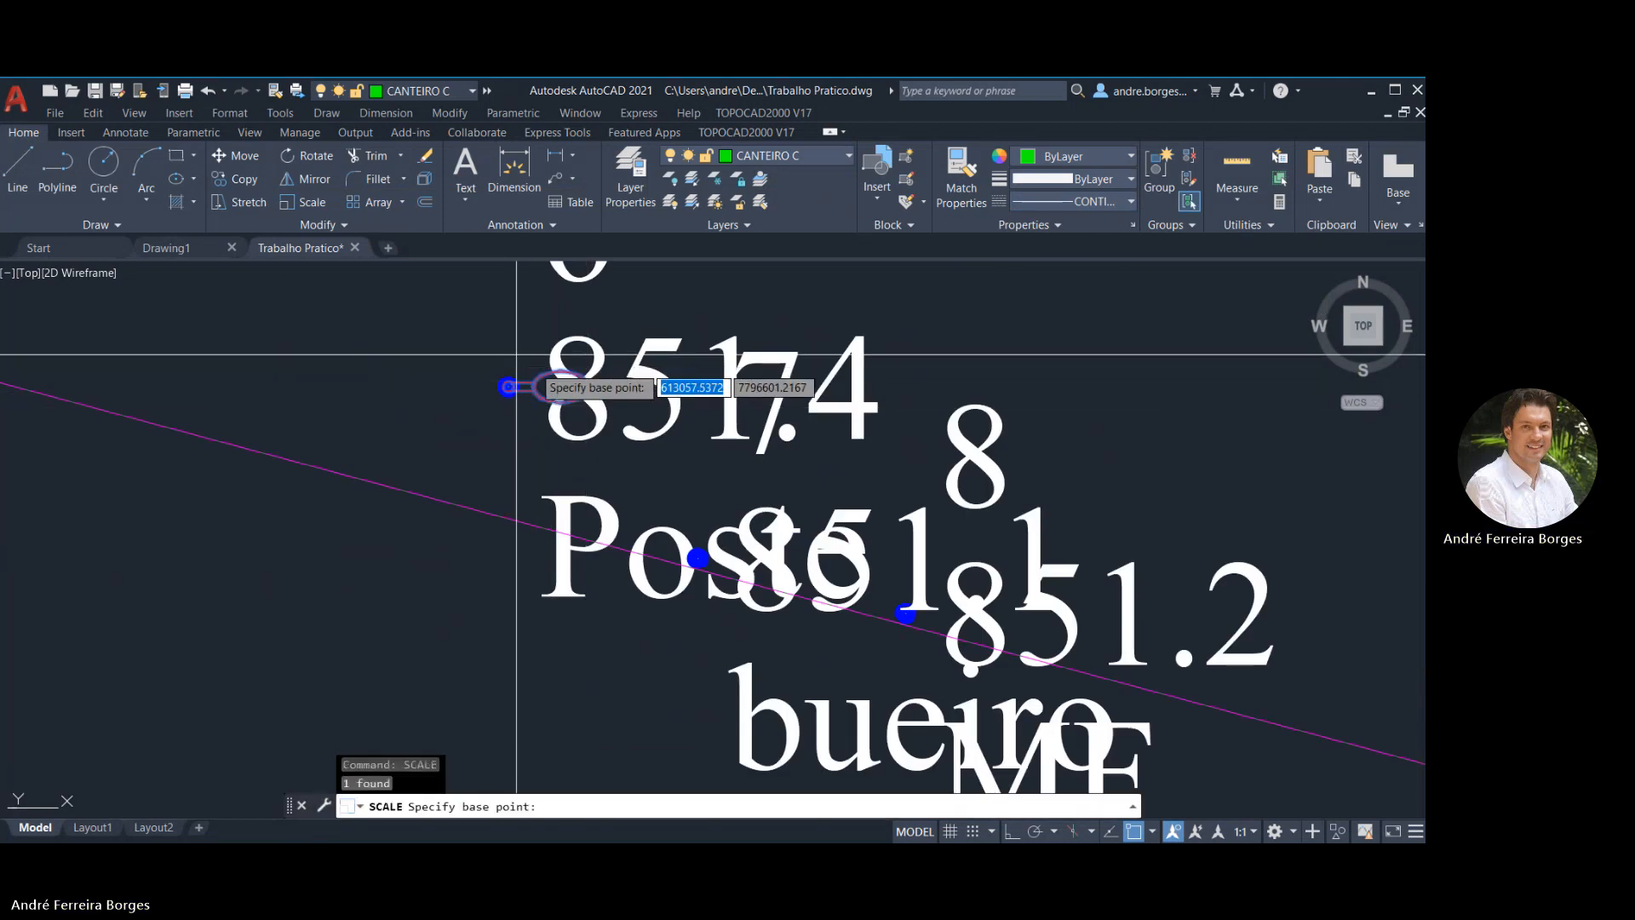
left_click(506, 386)
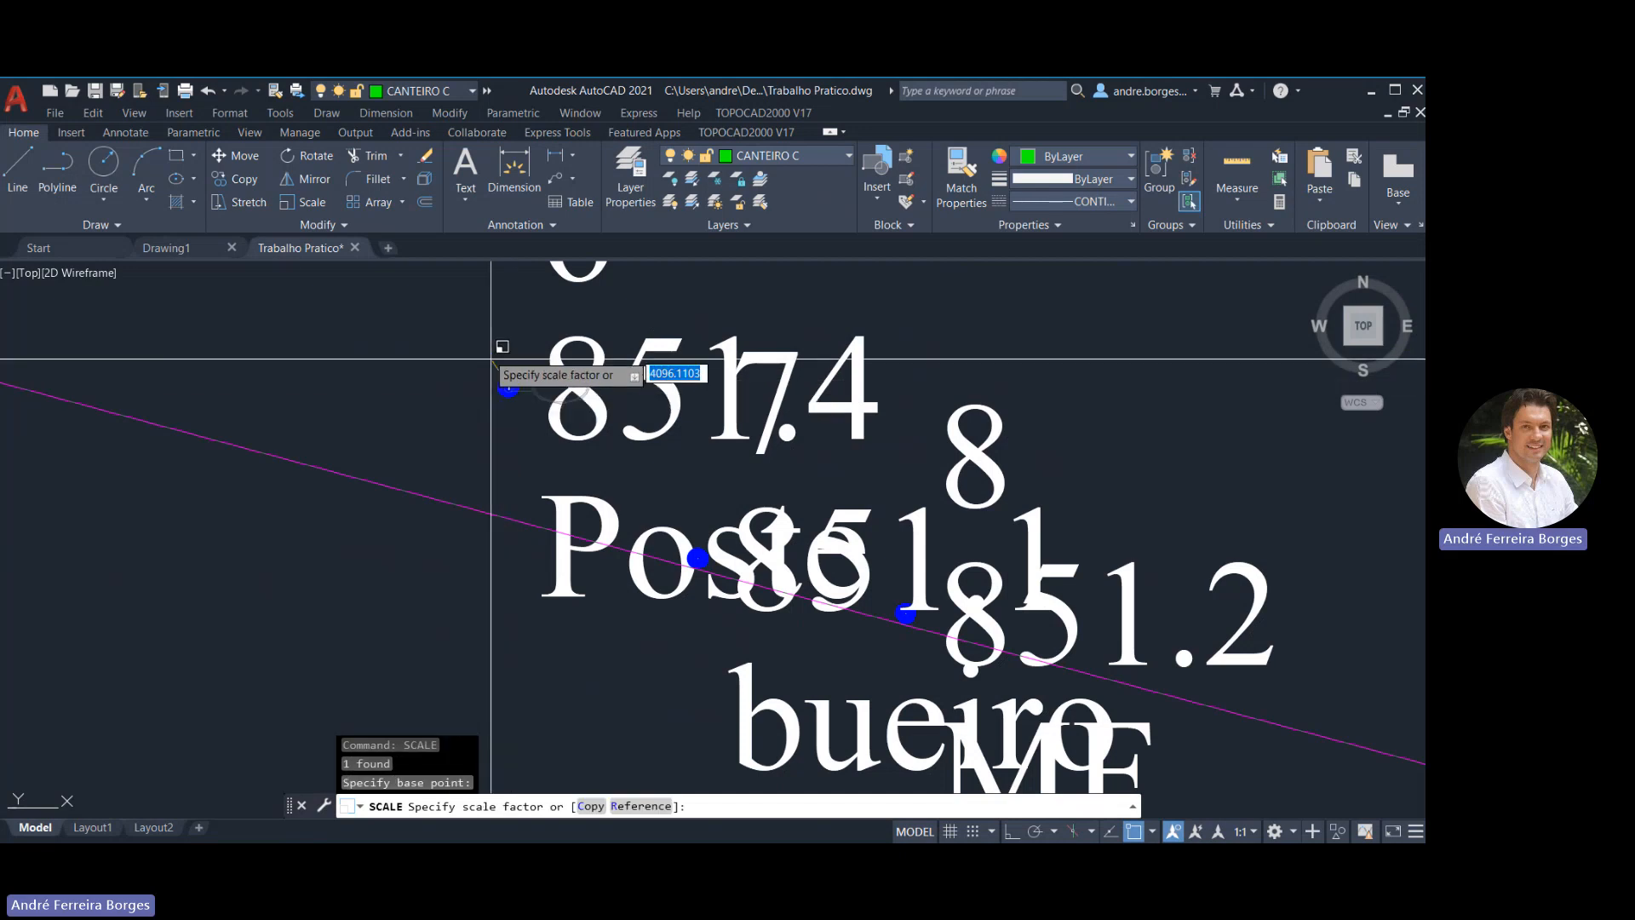
scroll(485, 365, "down", 6)
mouse_move(441, 373)
middle_mouse_down()
mouse_move(511, 574)
mouse_move(531, 586)
middle_mouse_up()
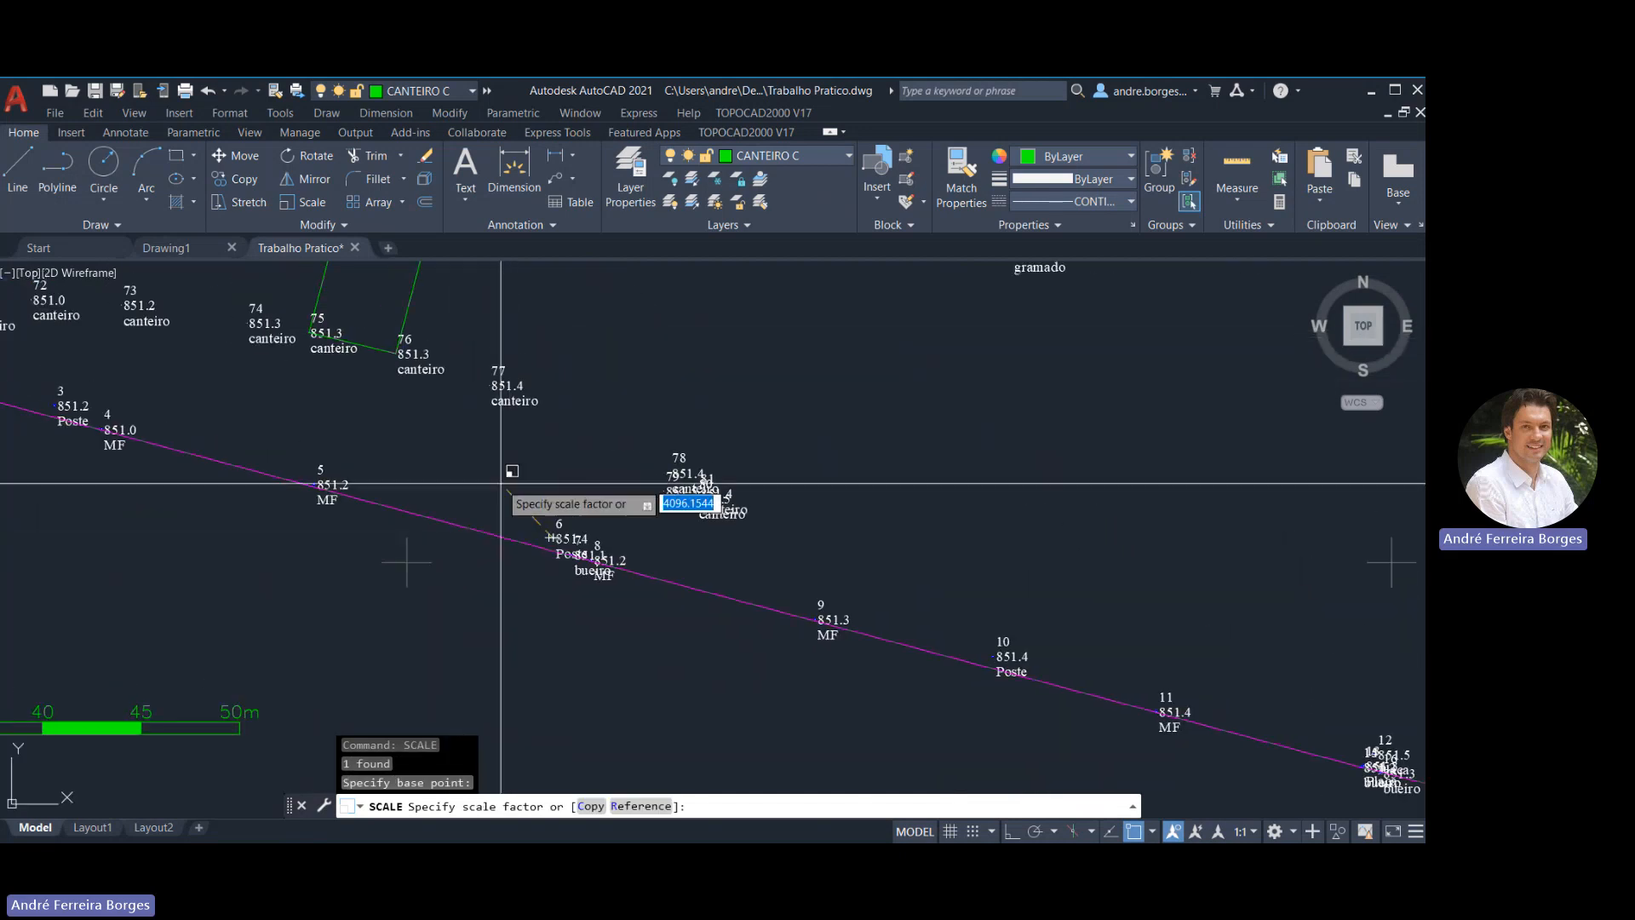
type("5")
key("Return")
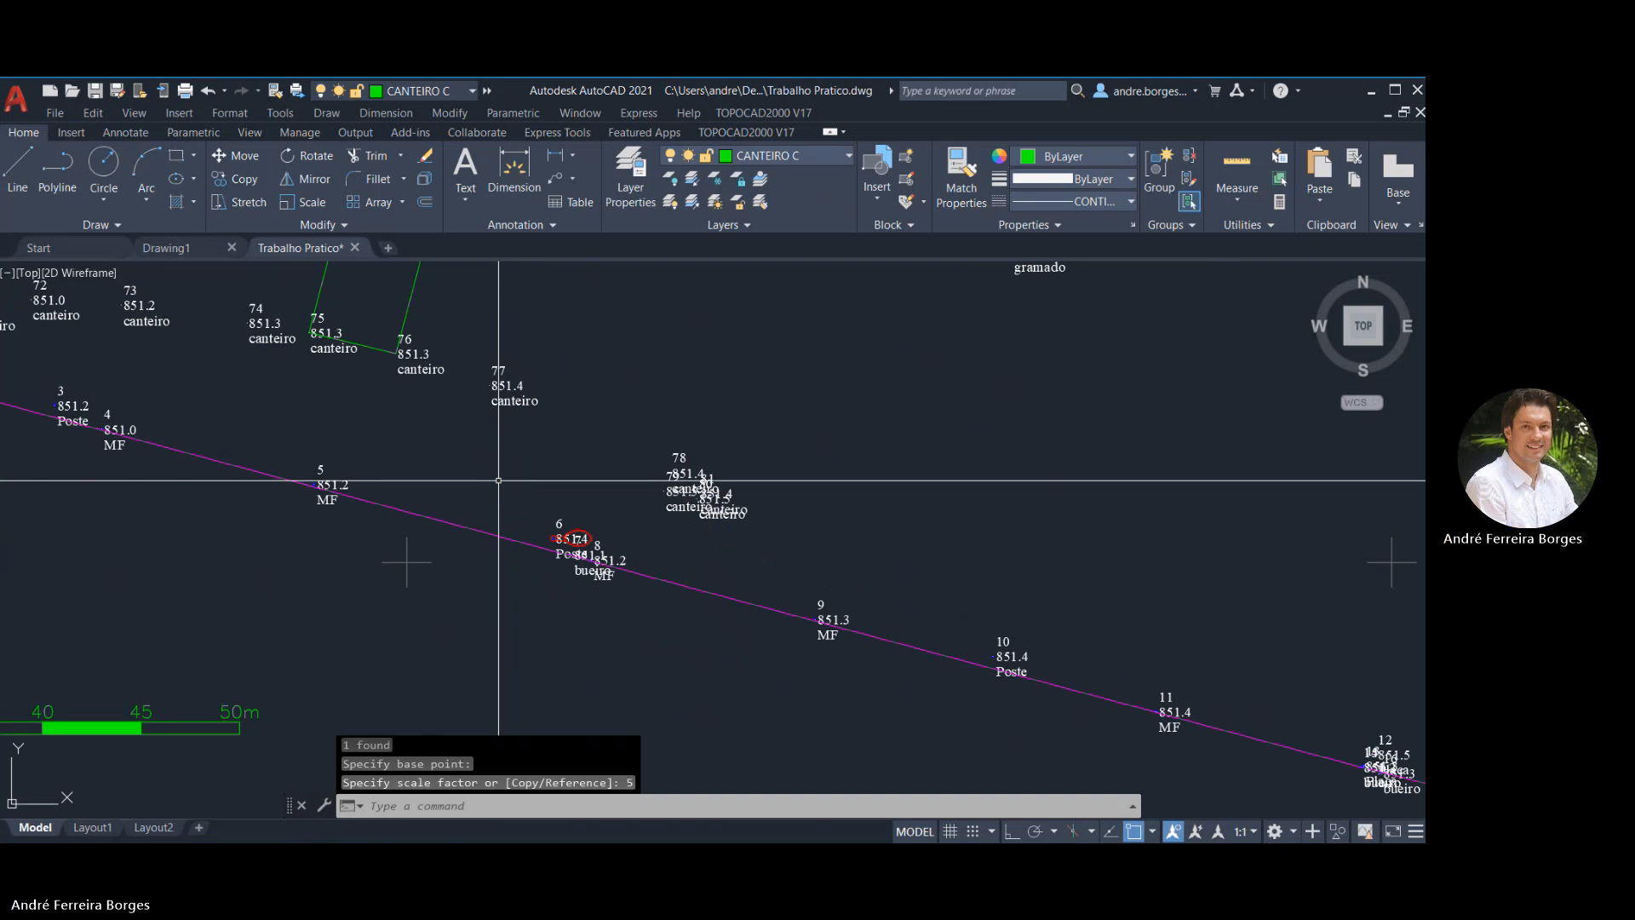
Scale the post symbol at point 6 by a factor of 2 about the center of its ellipse
scroll(626, 562, "down", 5)
scroll(626, 562, "up", 6)
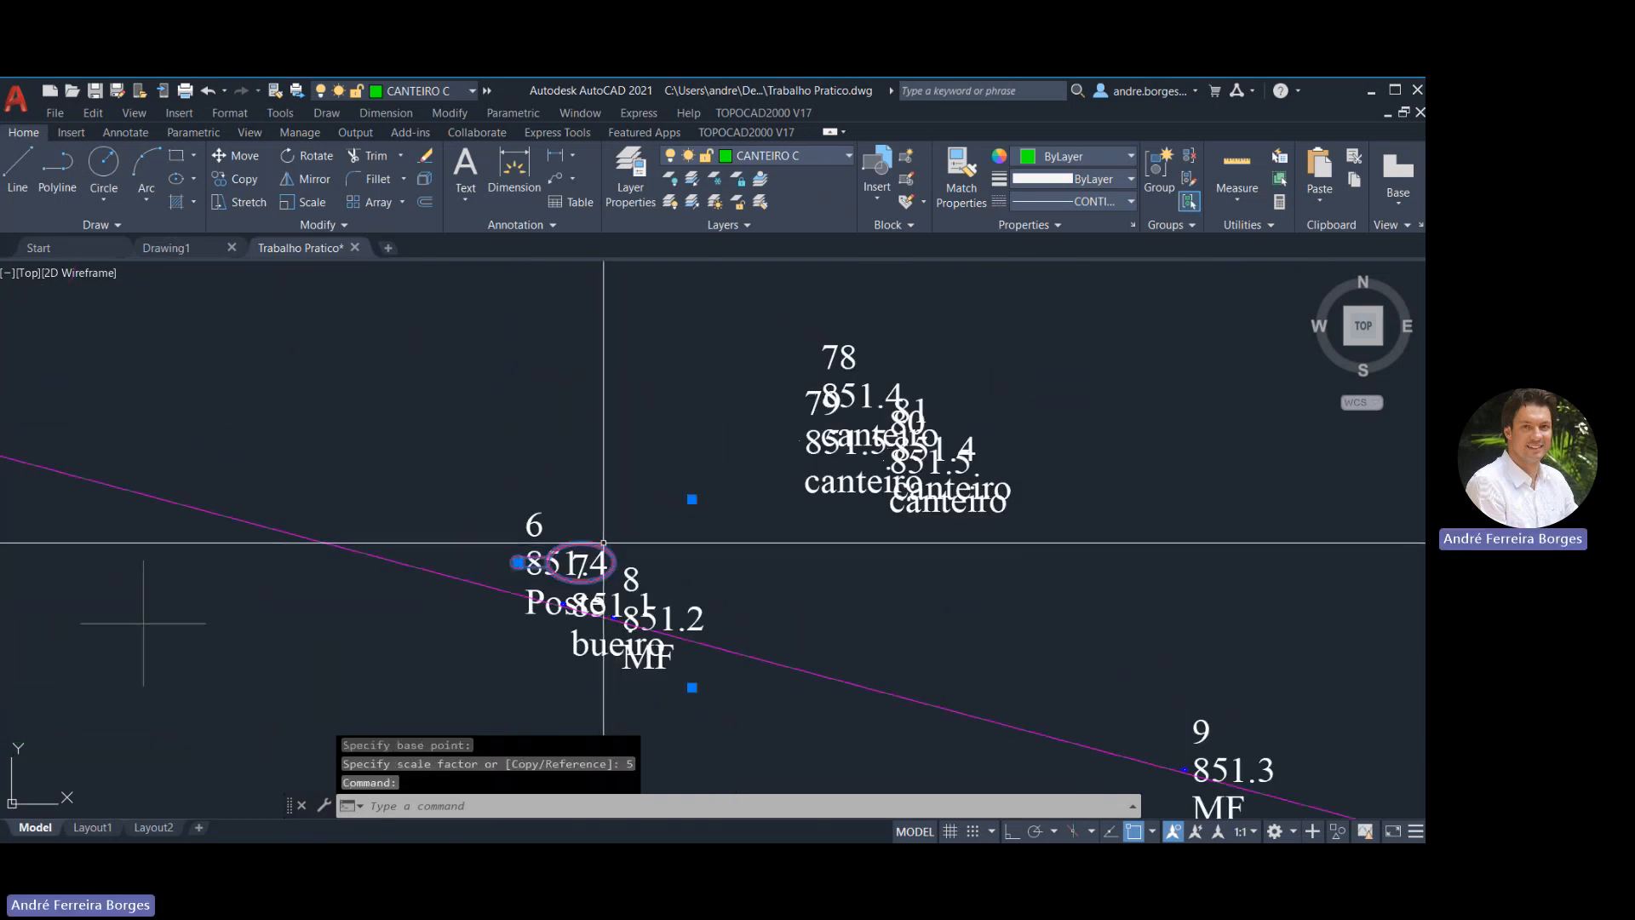
type("scale")
key("Return")
left_click(601, 547)
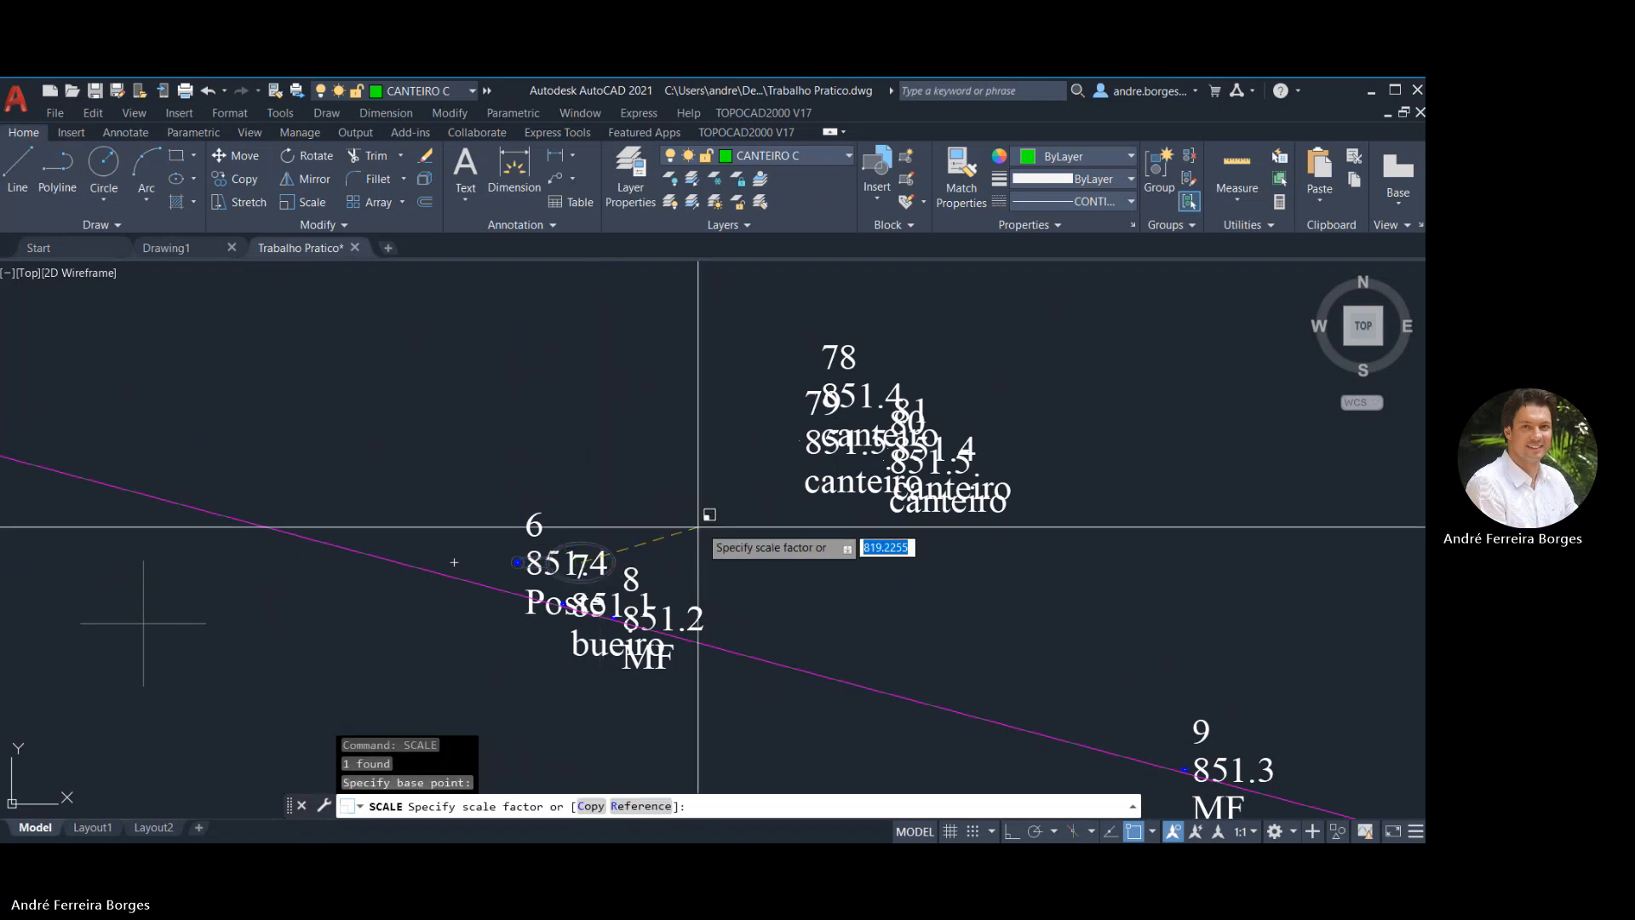
type("2")
key("Return")
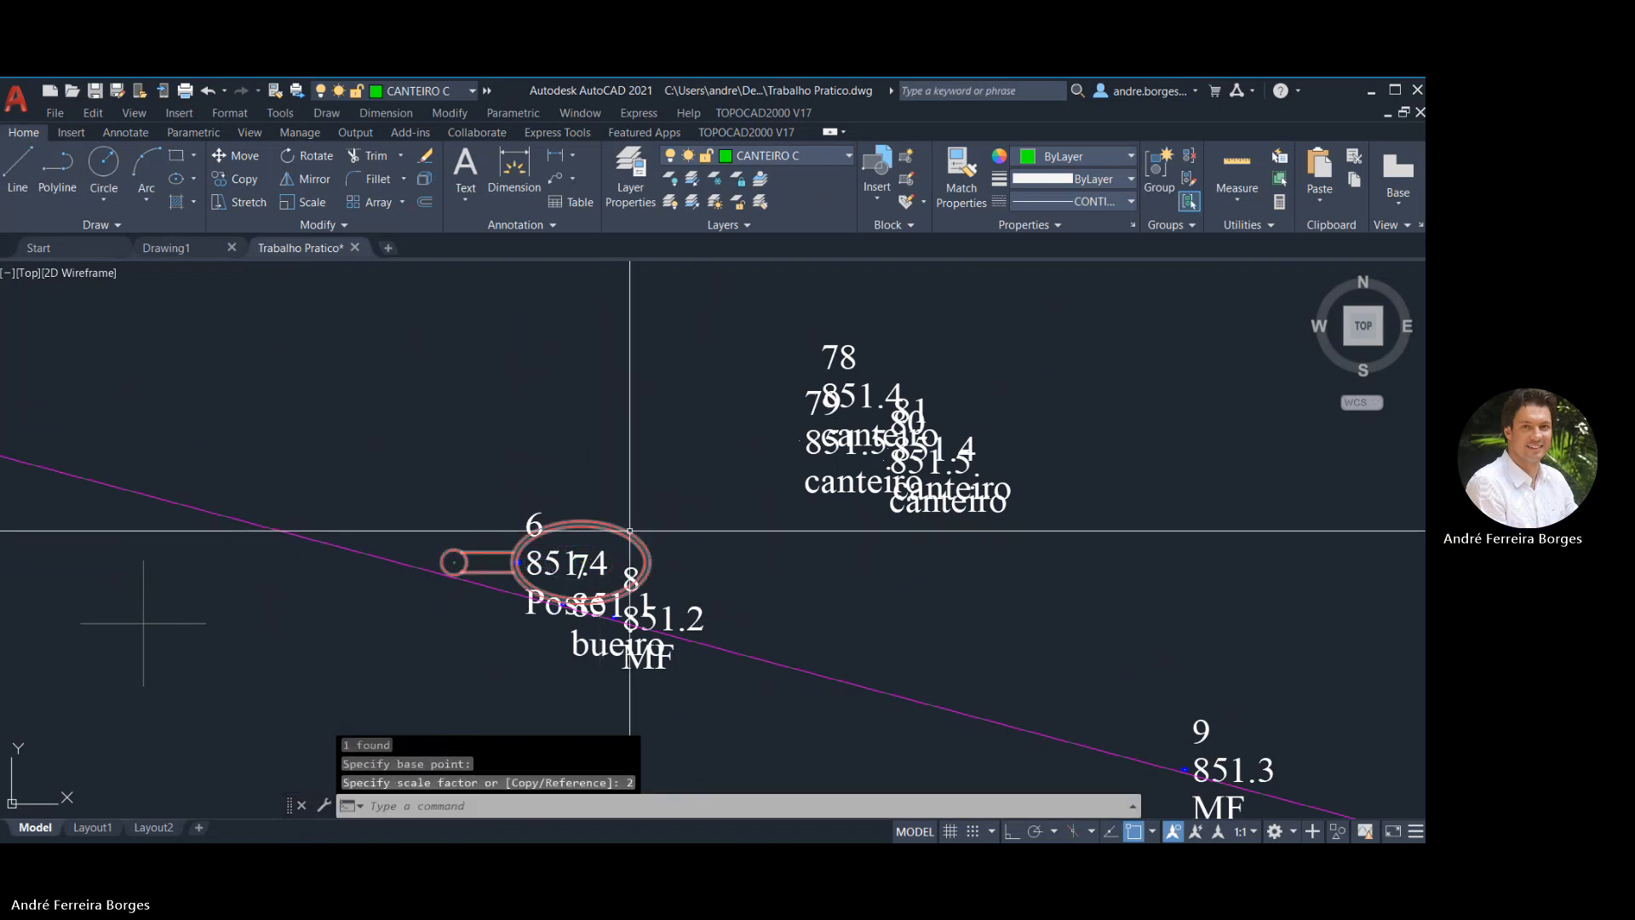
Copy the enlarged post symbol to the clipboard and paste it beside survey point 33 on the eastern boundary
scroll(629, 529, "down", 10)
scroll(653, 515, "up", 1)
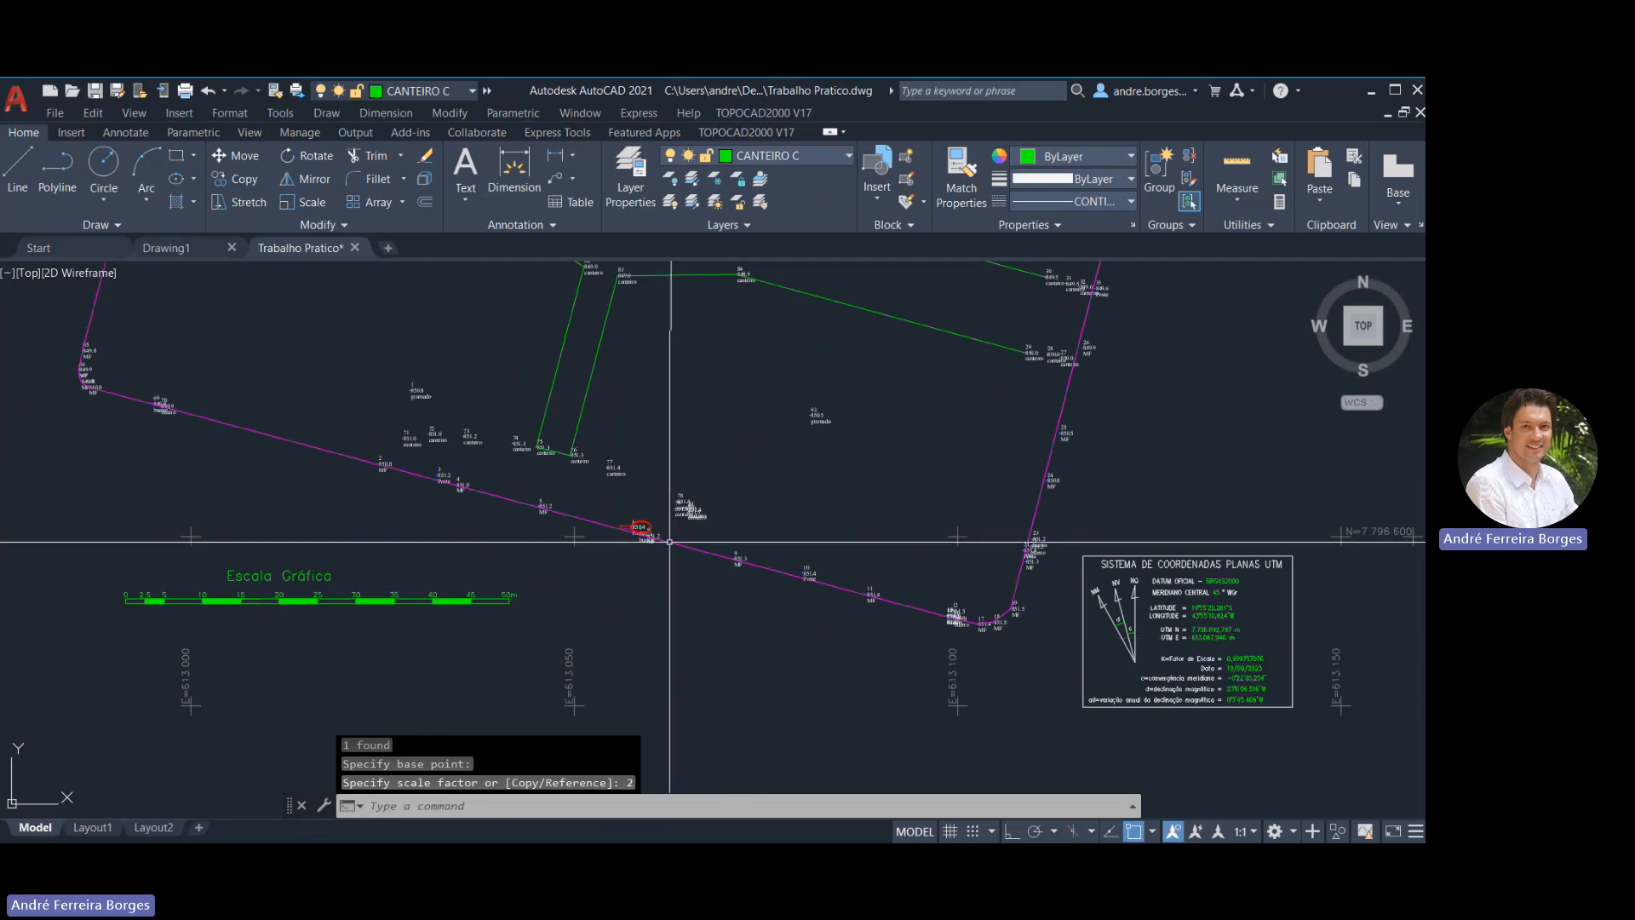
left_click(647, 522)
key("ctrl+c")
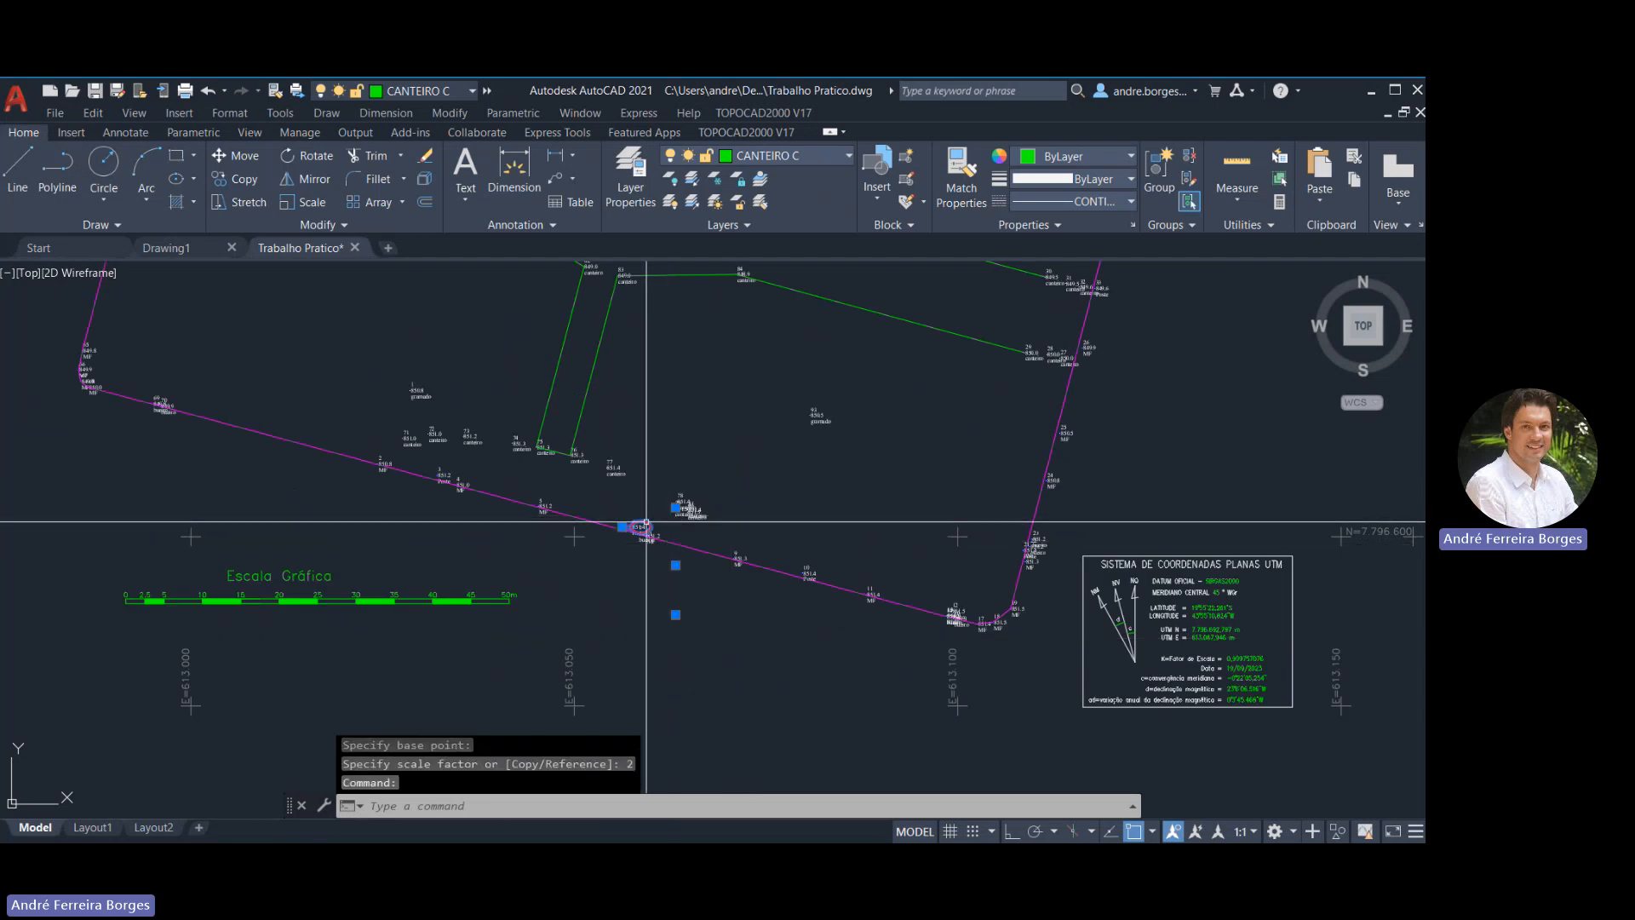
key("ctrl+v")
scroll(1099, 486, "up", 4)
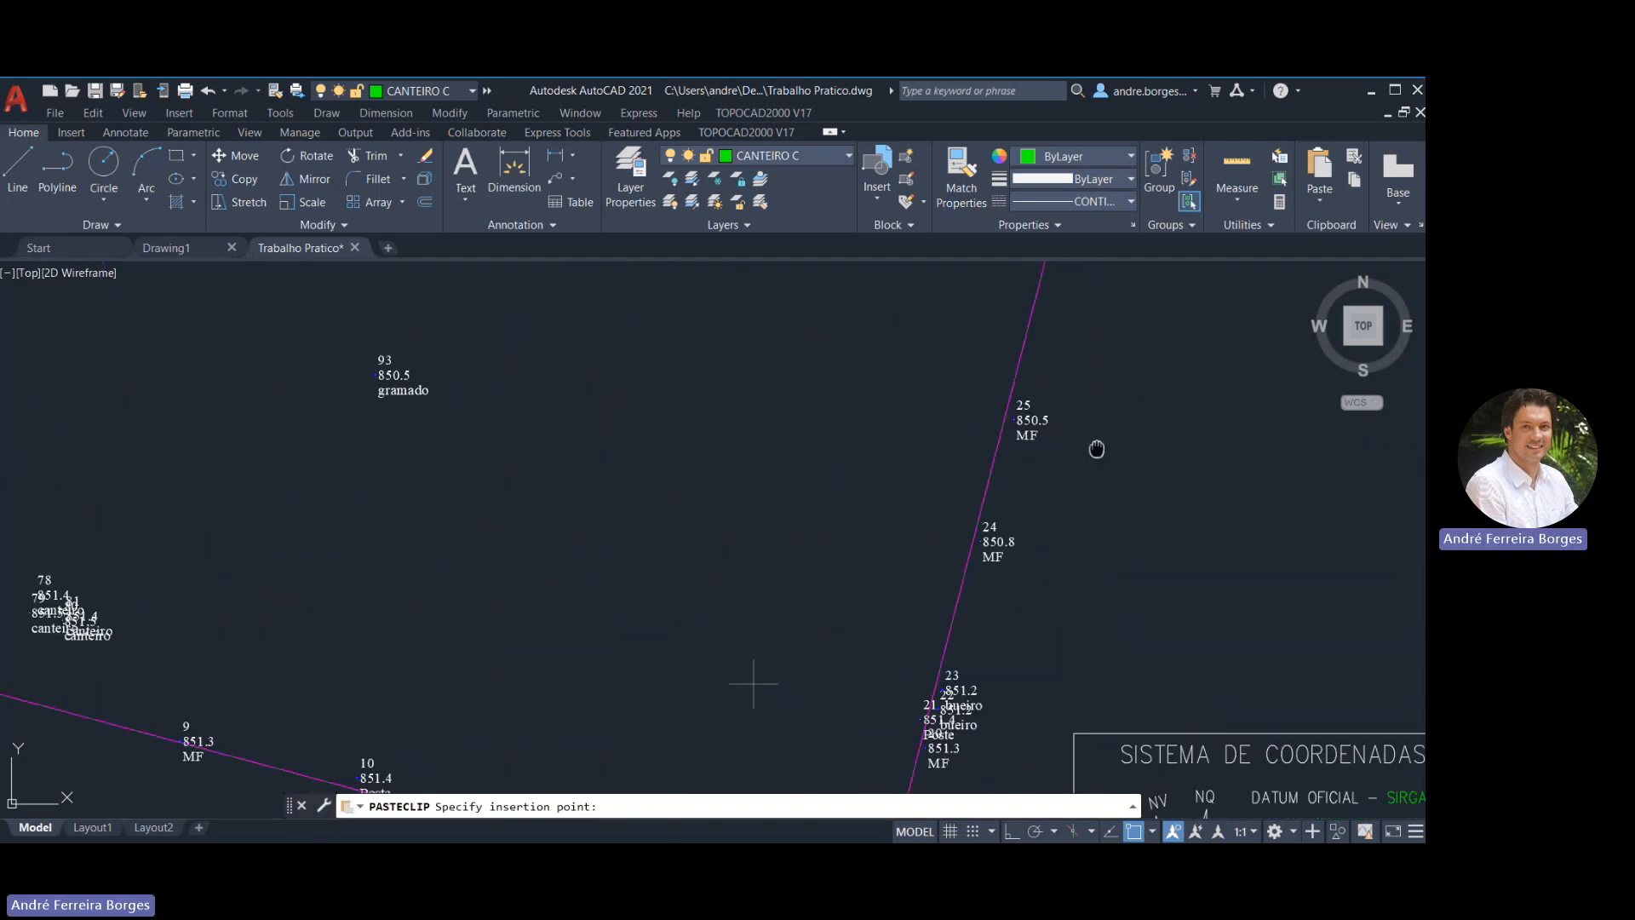
middle_click_drag(1095, 449, 1017, 686)
middle_click_drag(1054, 502, 977, 723)
mouse_move(1037, 405)
middle_mouse_down()
mouse_move(963, 697)
mouse_move(1033, 398)
middle_mouse_up()
scroll(980, 458, "up", 4)
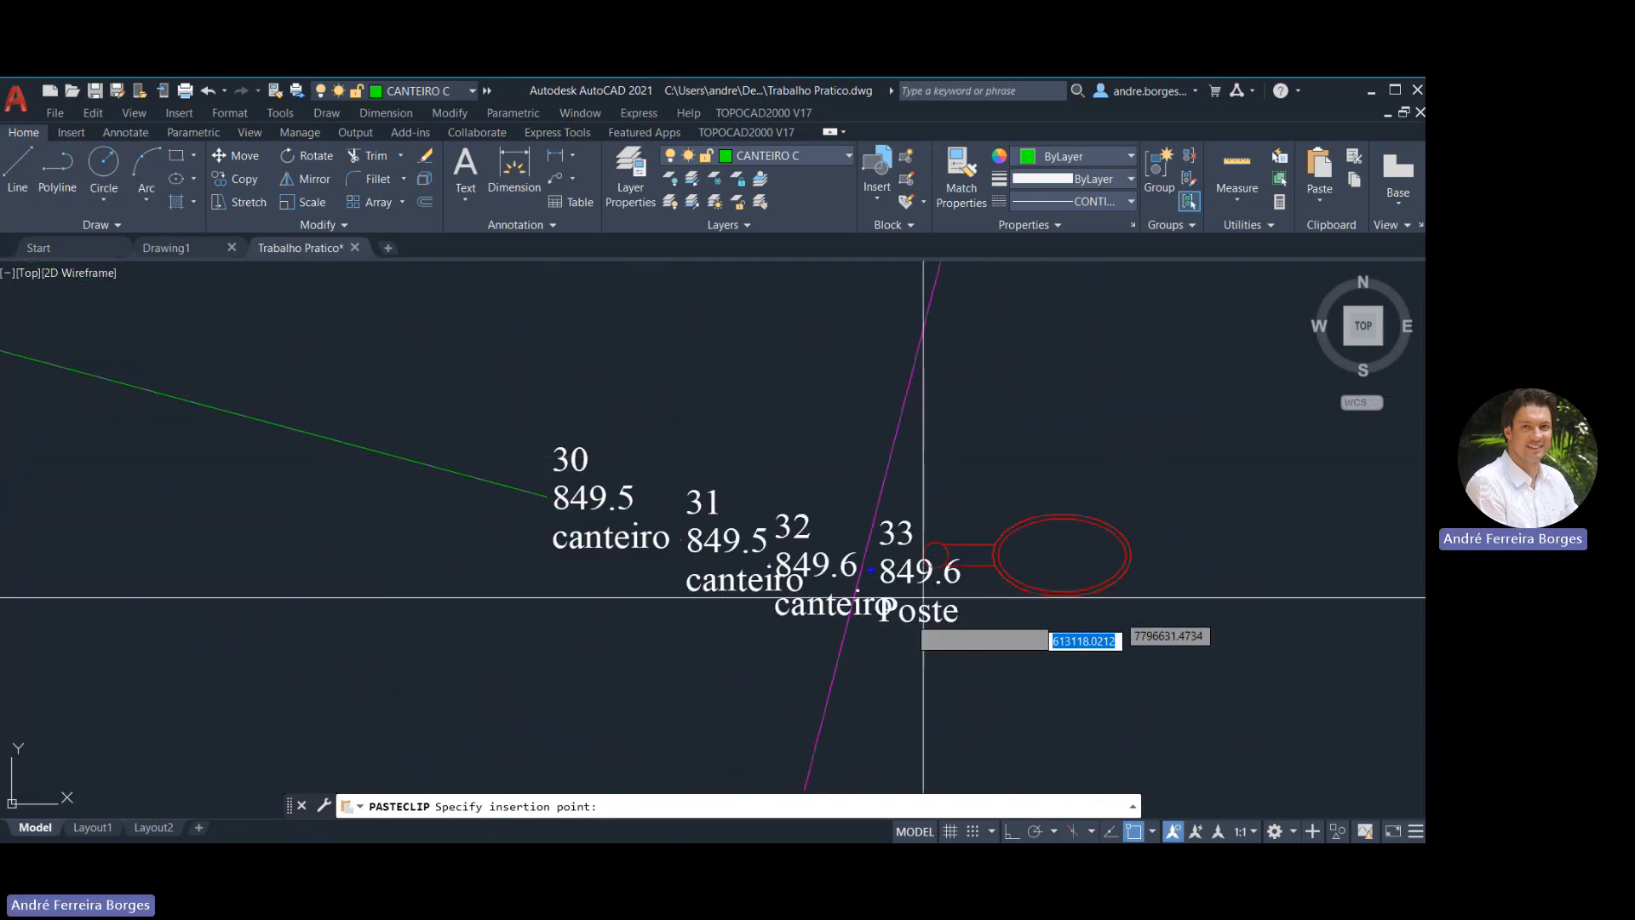
left_click(859, 609)
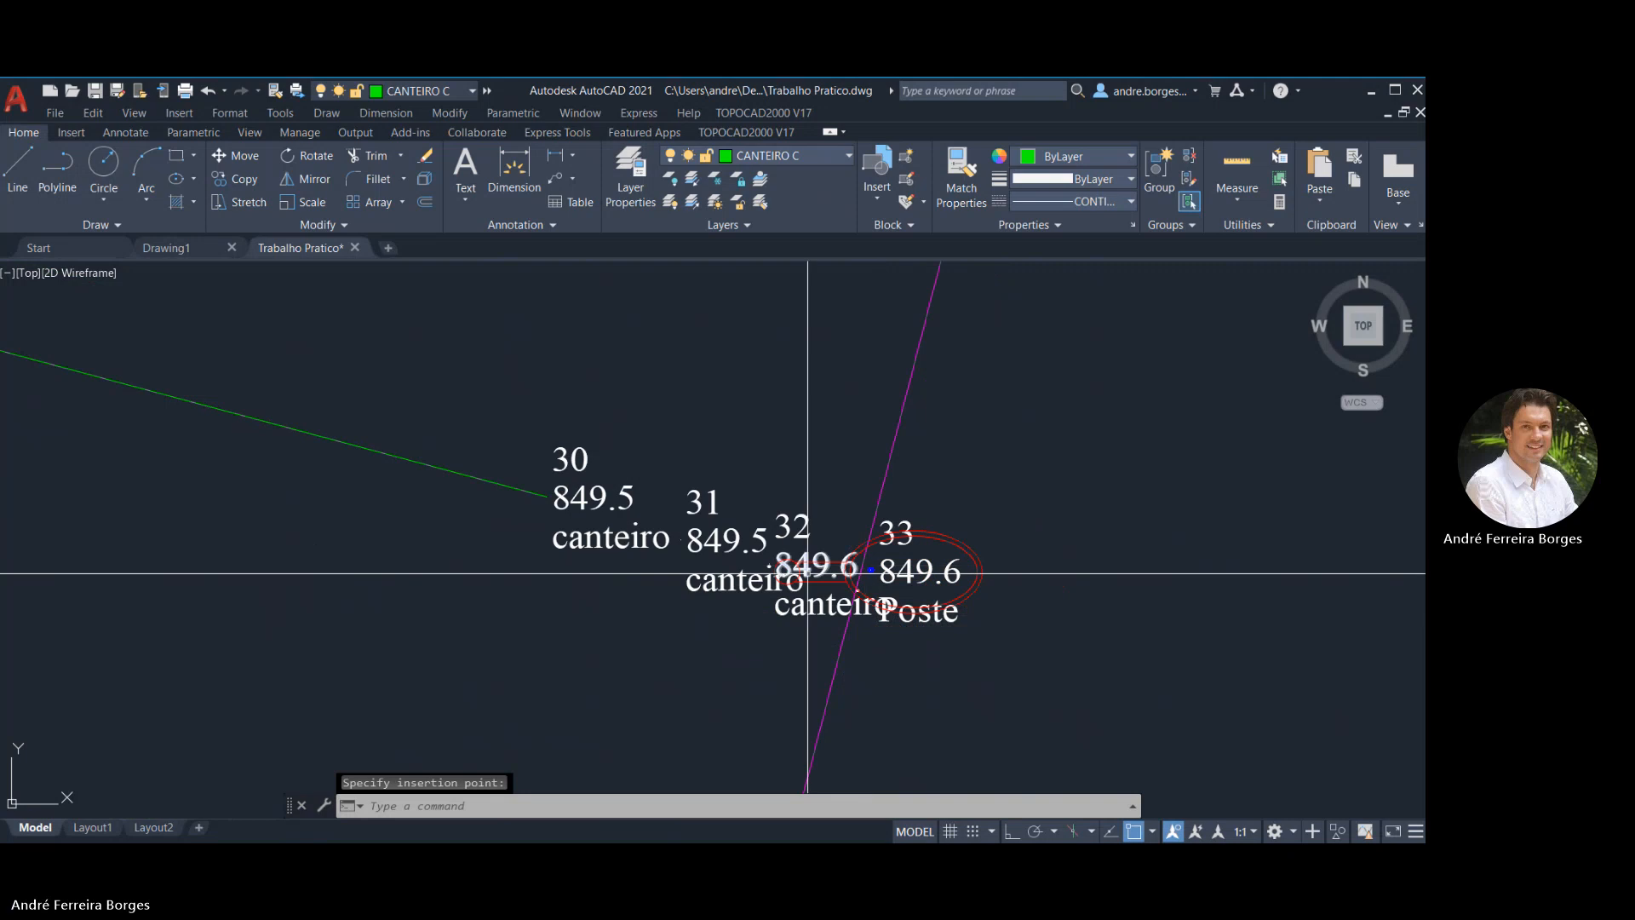
left_click(804, 571)
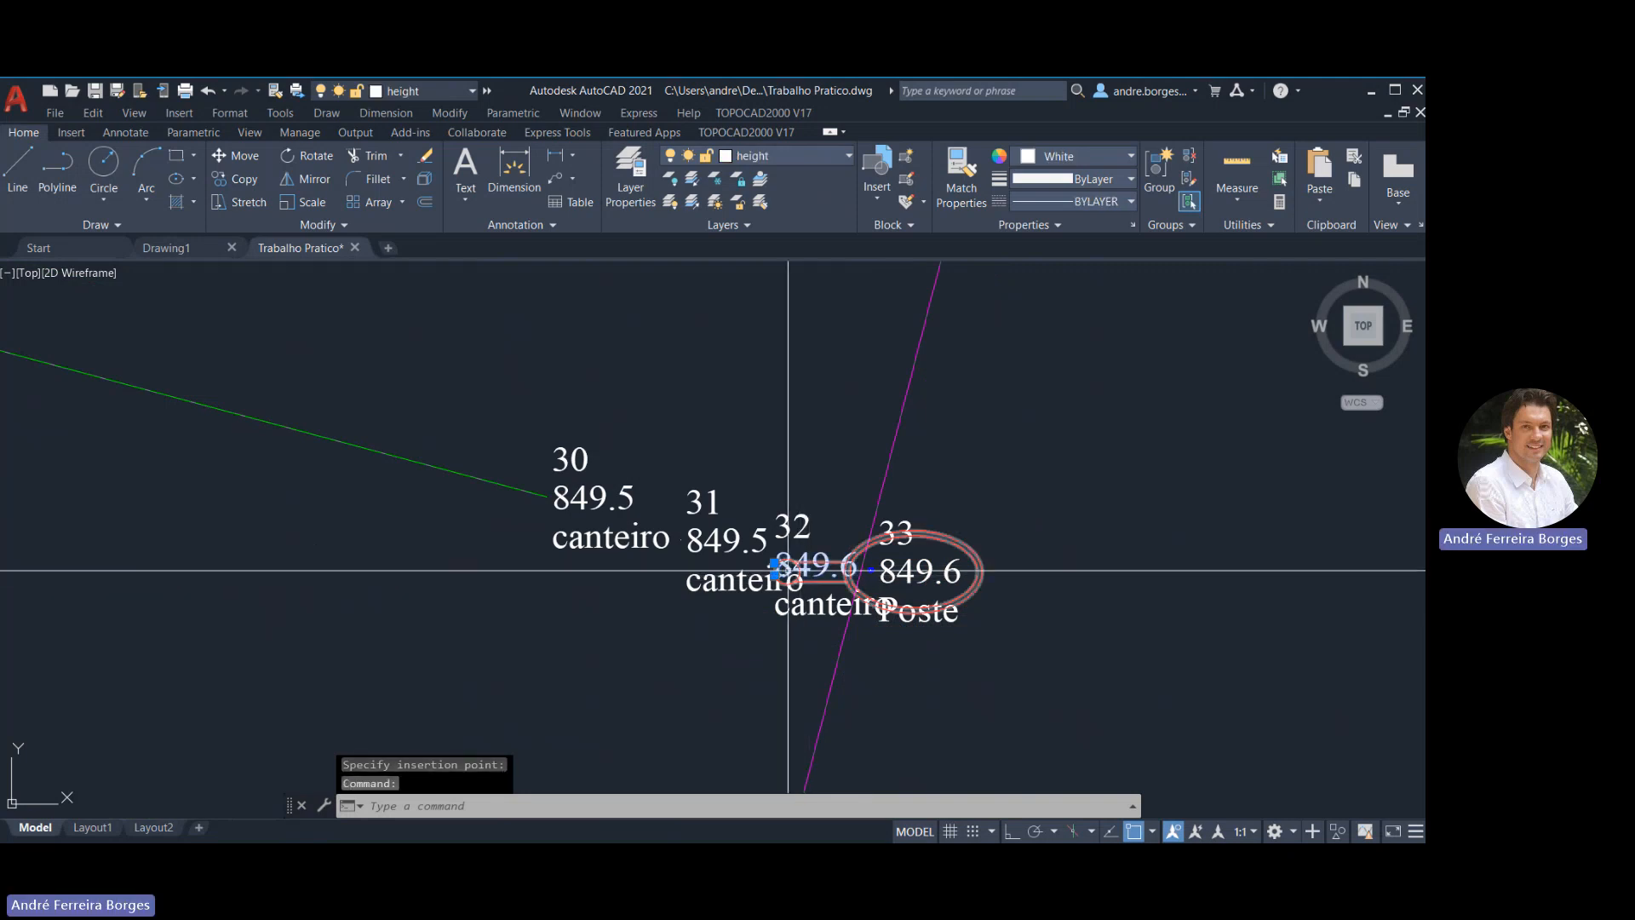
type("m")
key("Return")
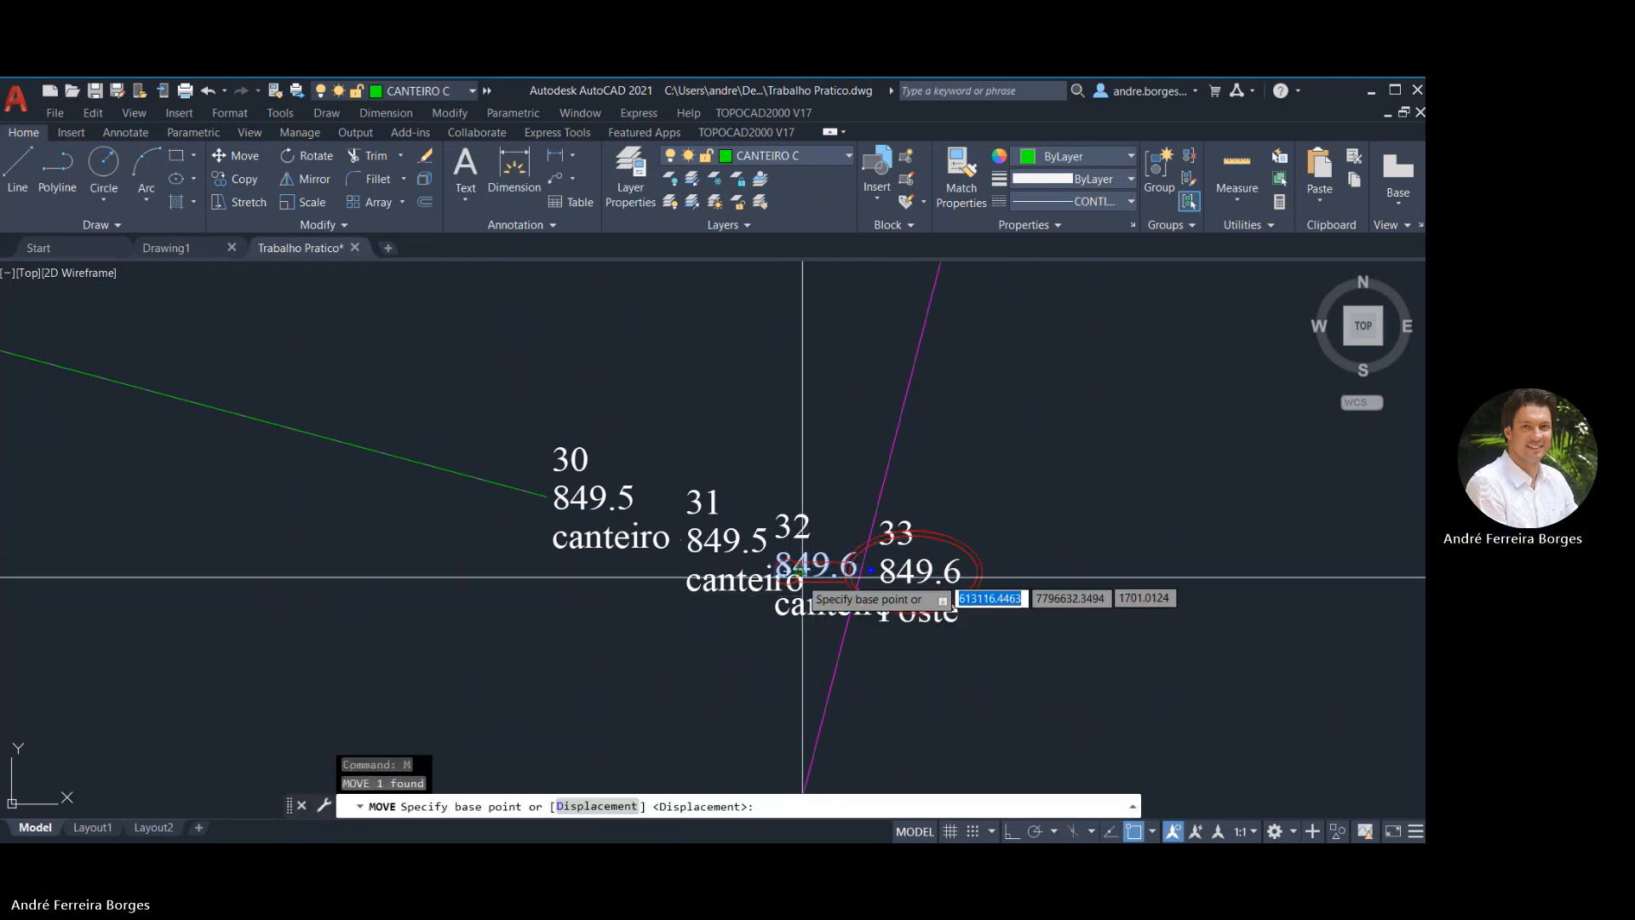
left_click(787, 571)
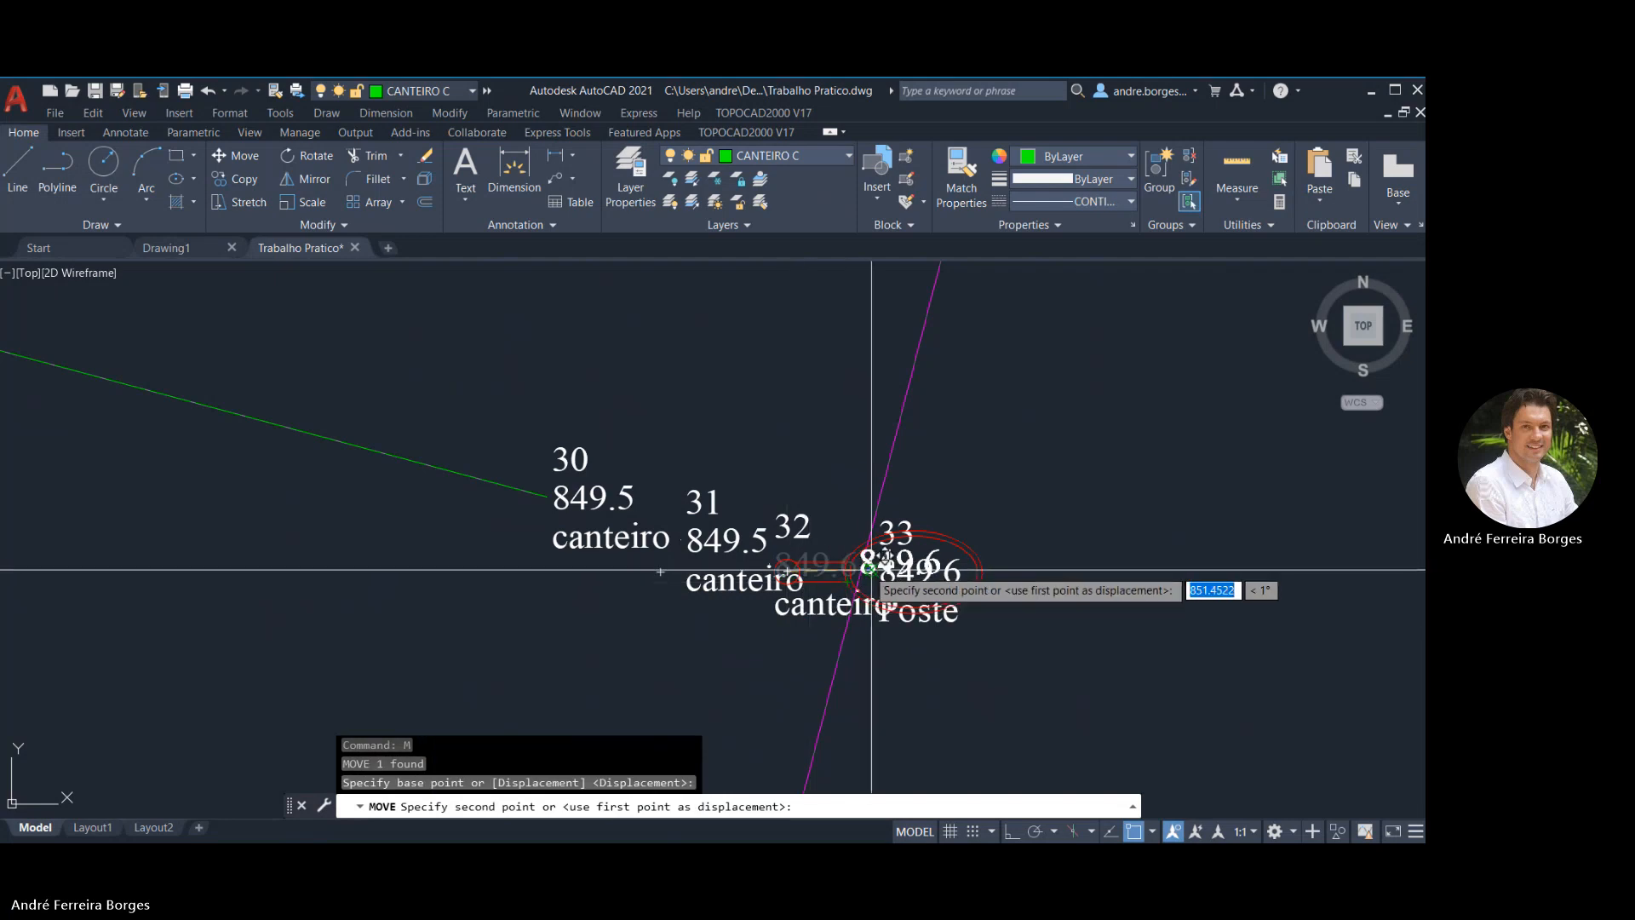
scroll(870, 569, "up", 3)
key("Escape")
Move the pasted post symbol from its small circle's center onto survey point 33
left_click(1021, 501)
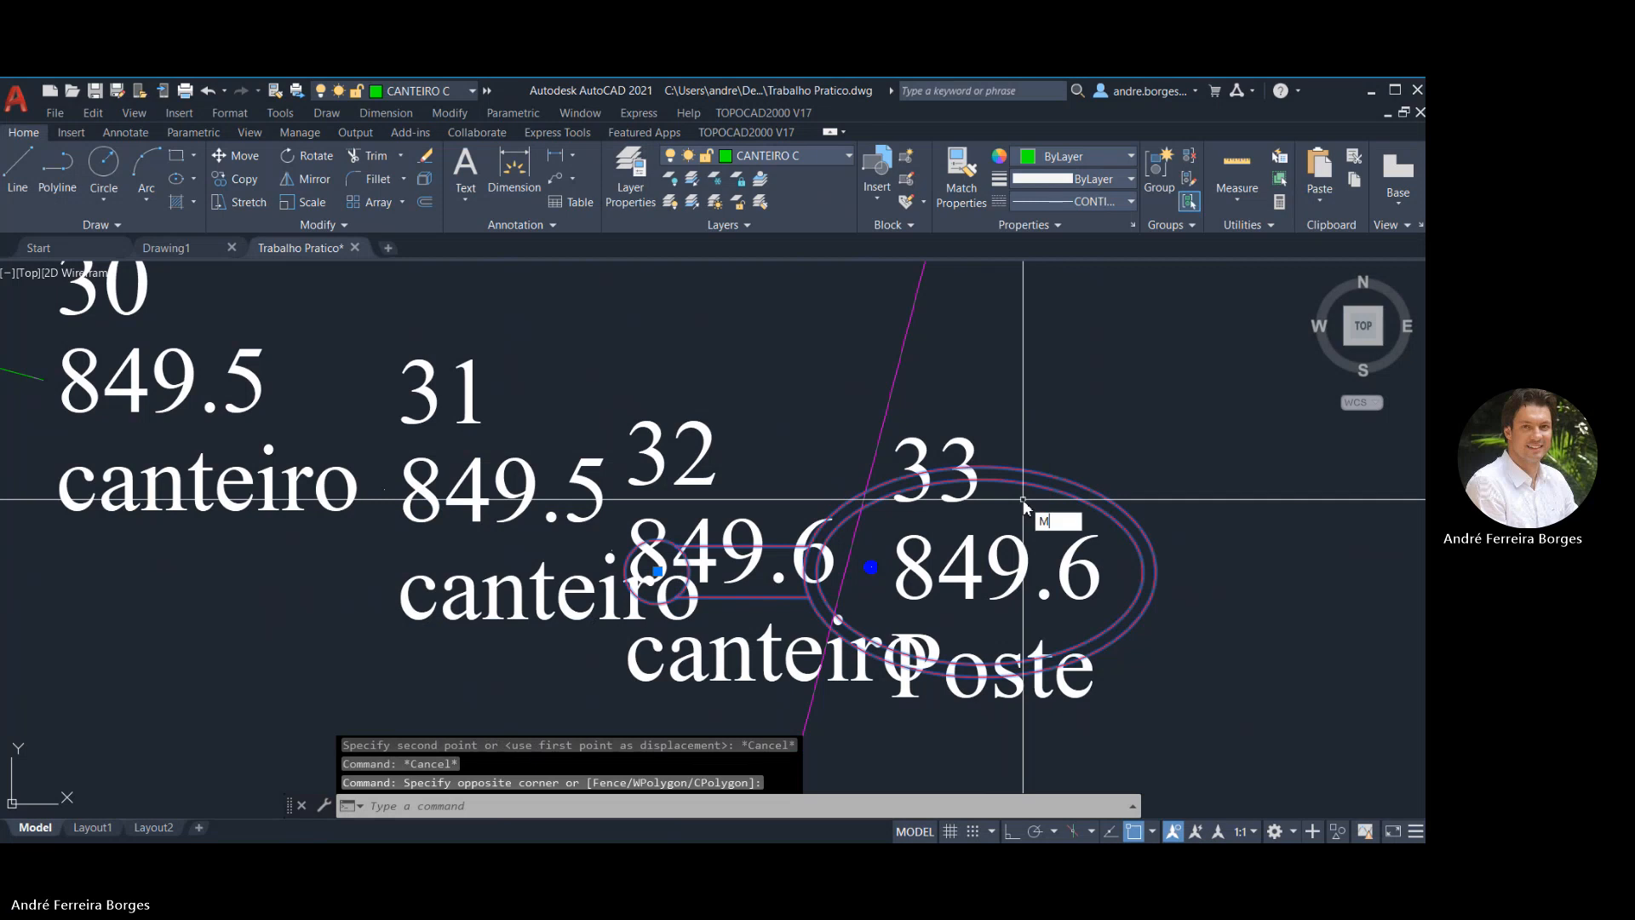
key("Return")
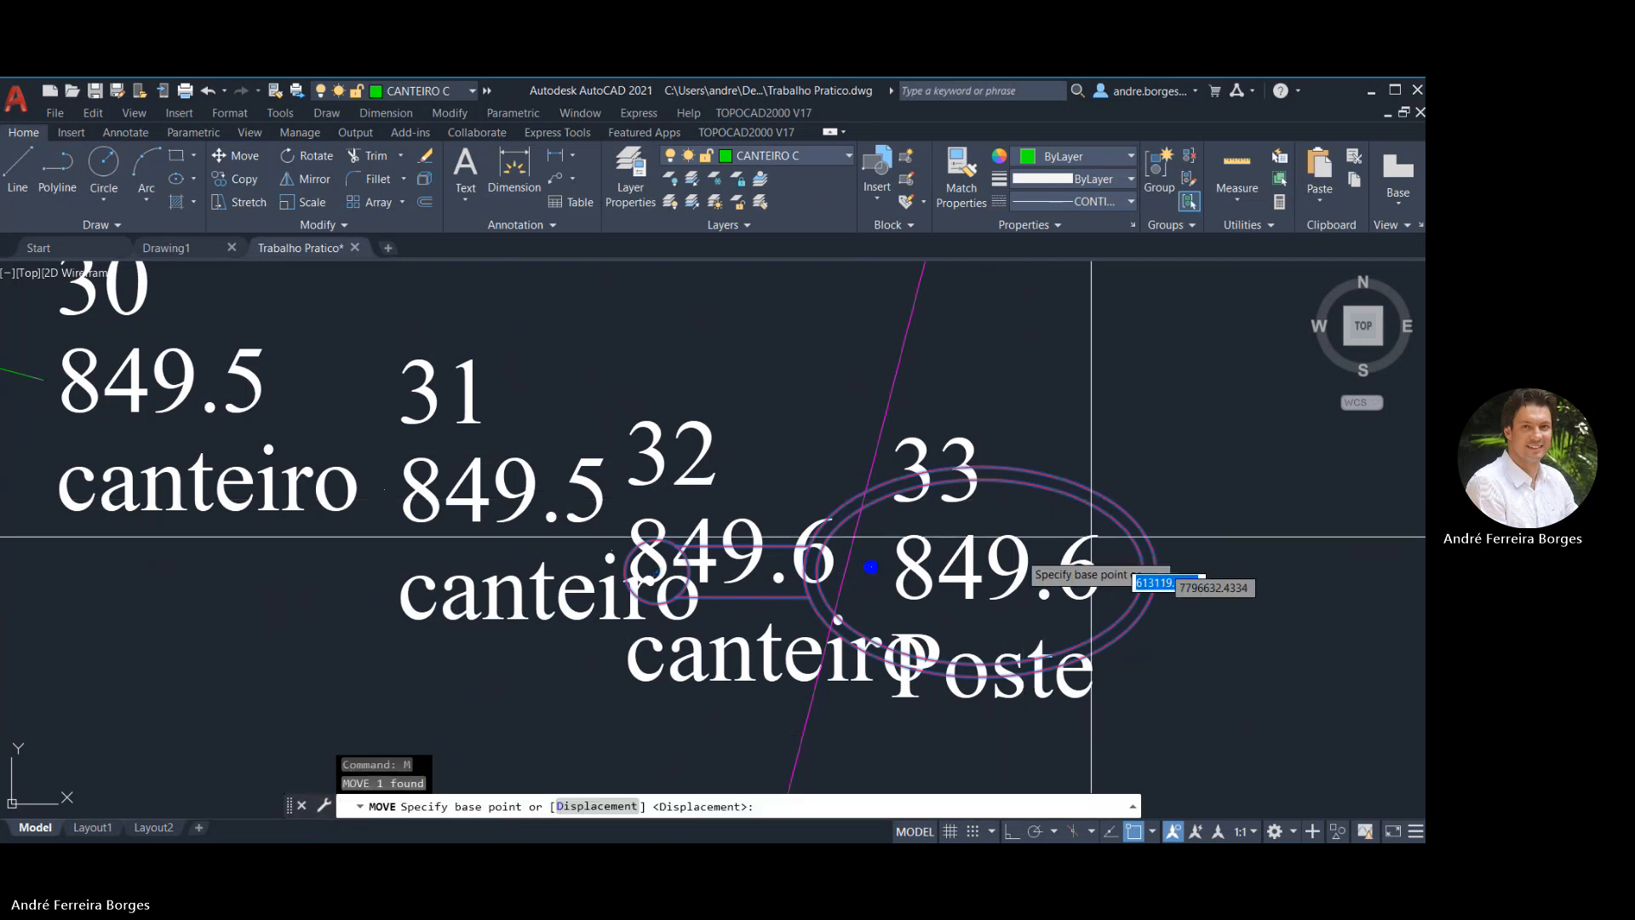
left_click(659, 569)
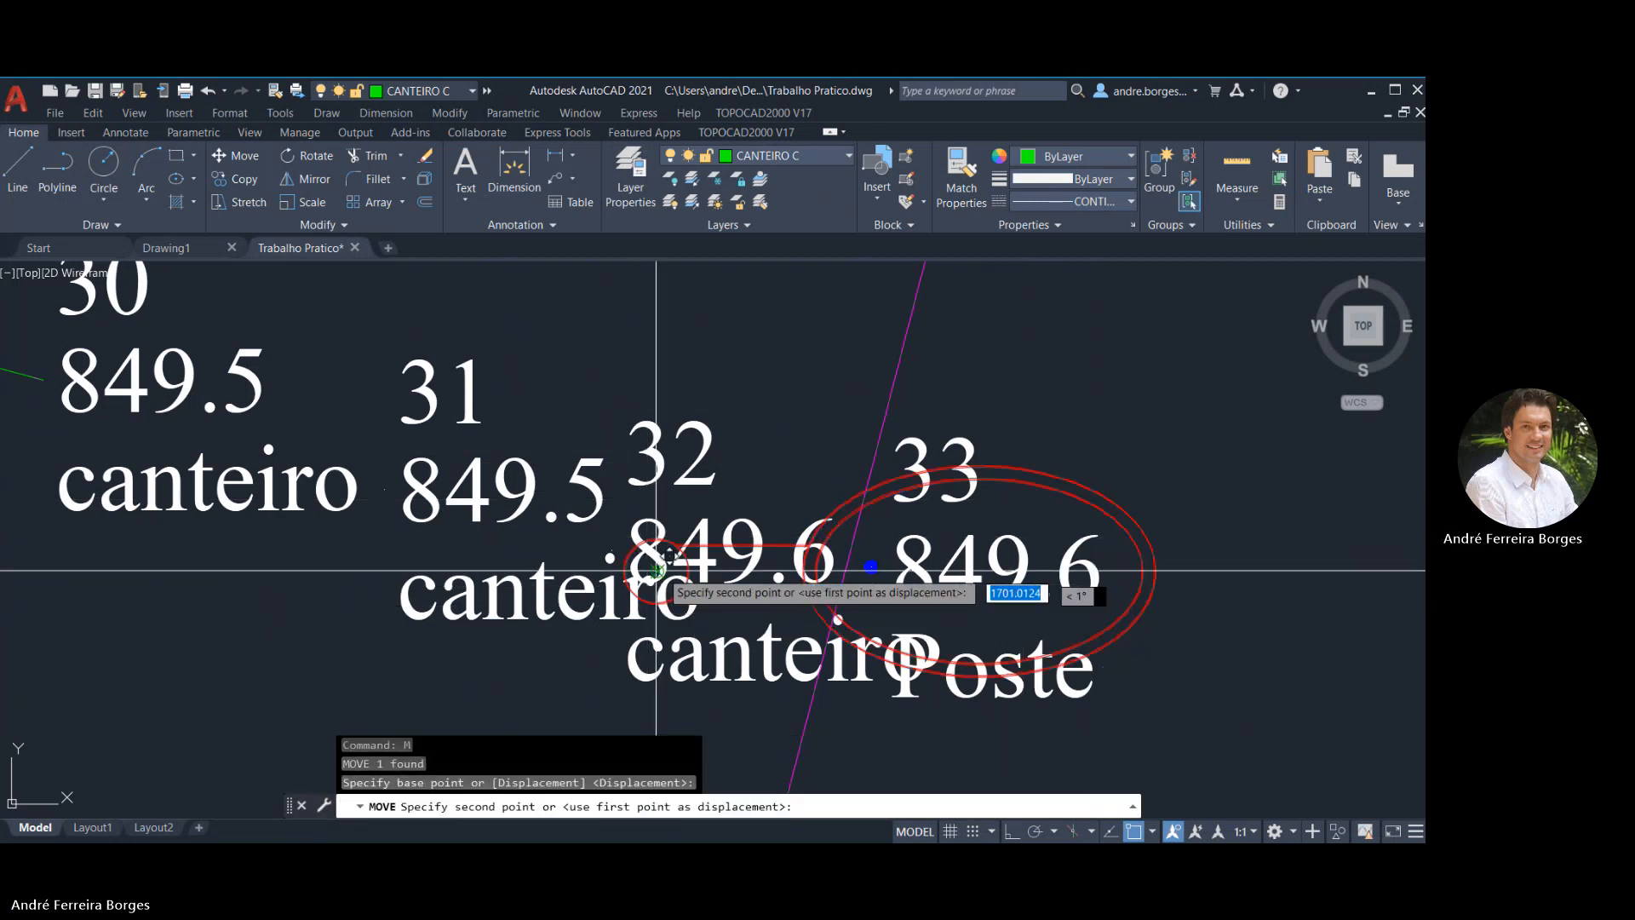
left_click(873, 564)
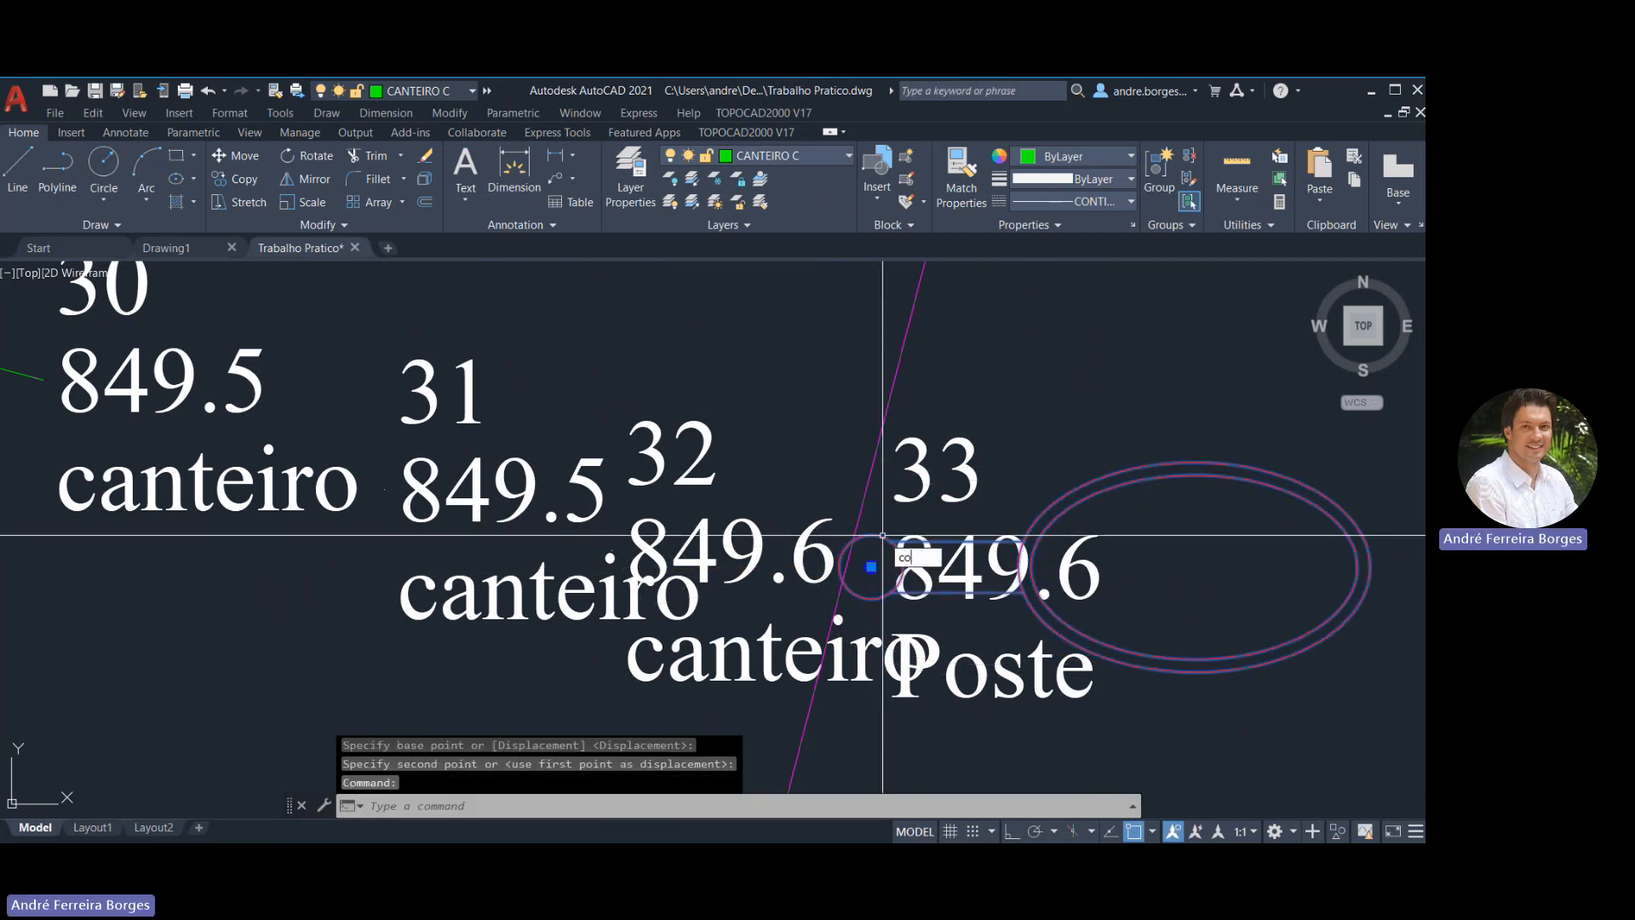
Start copying the post symbol from survey point 33 and place a copy on post point 46 on the northern boundary
type("co")
key("Return")
left_click(885, 535)
scroll(895, 535, "down", 8)
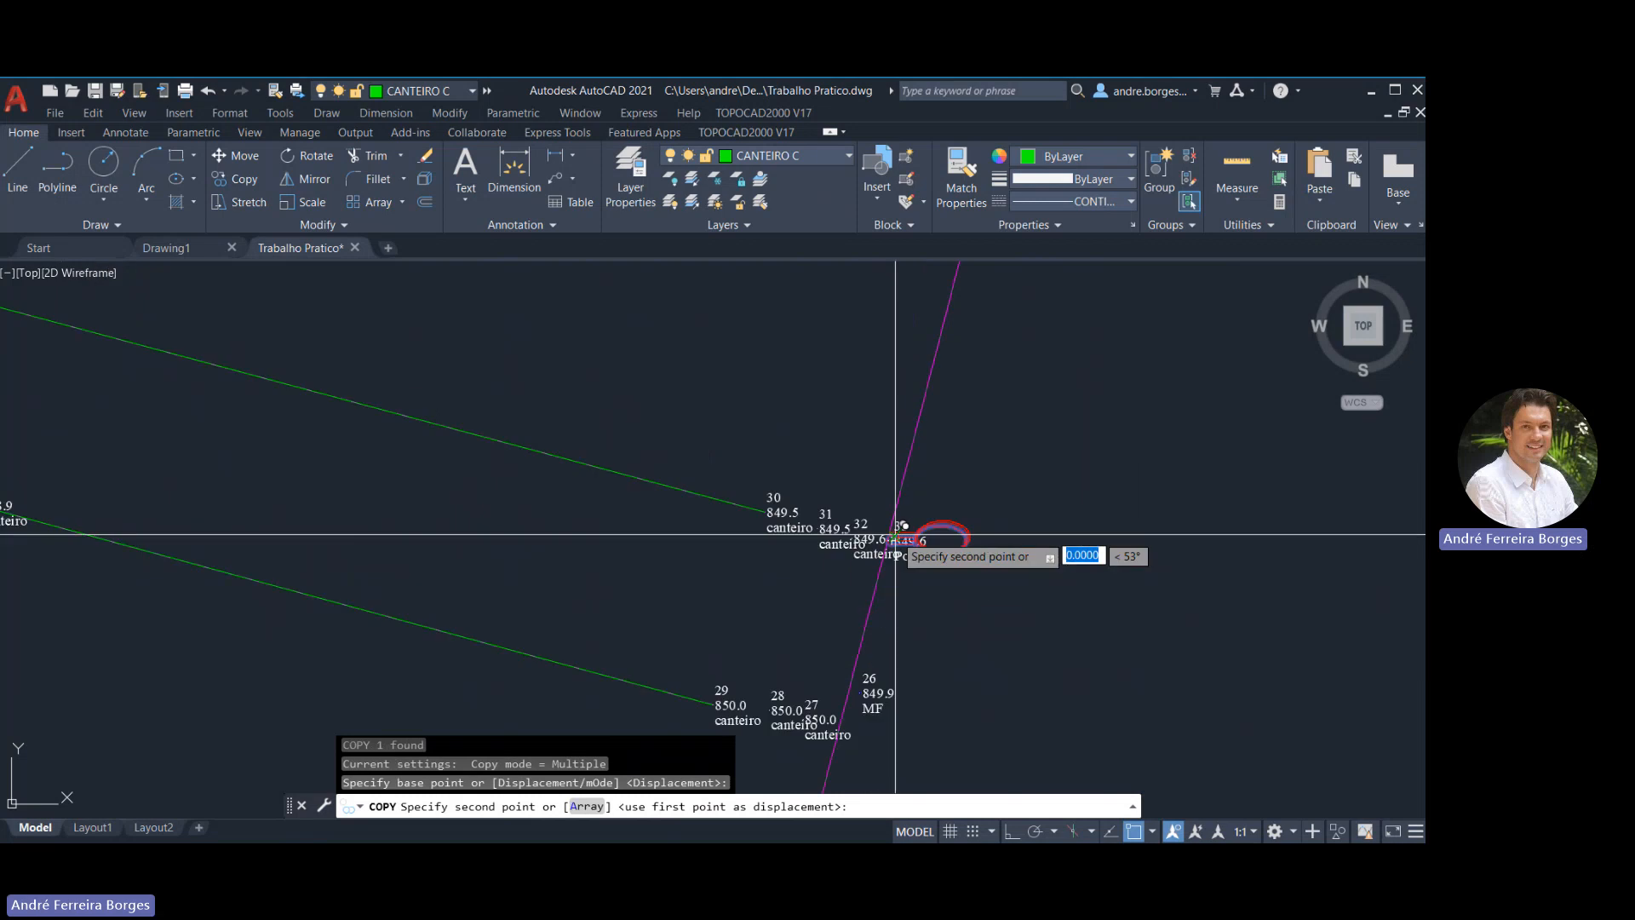
scroll(895, 534, "down", 6)
scroll(860, 426, "up", 6)
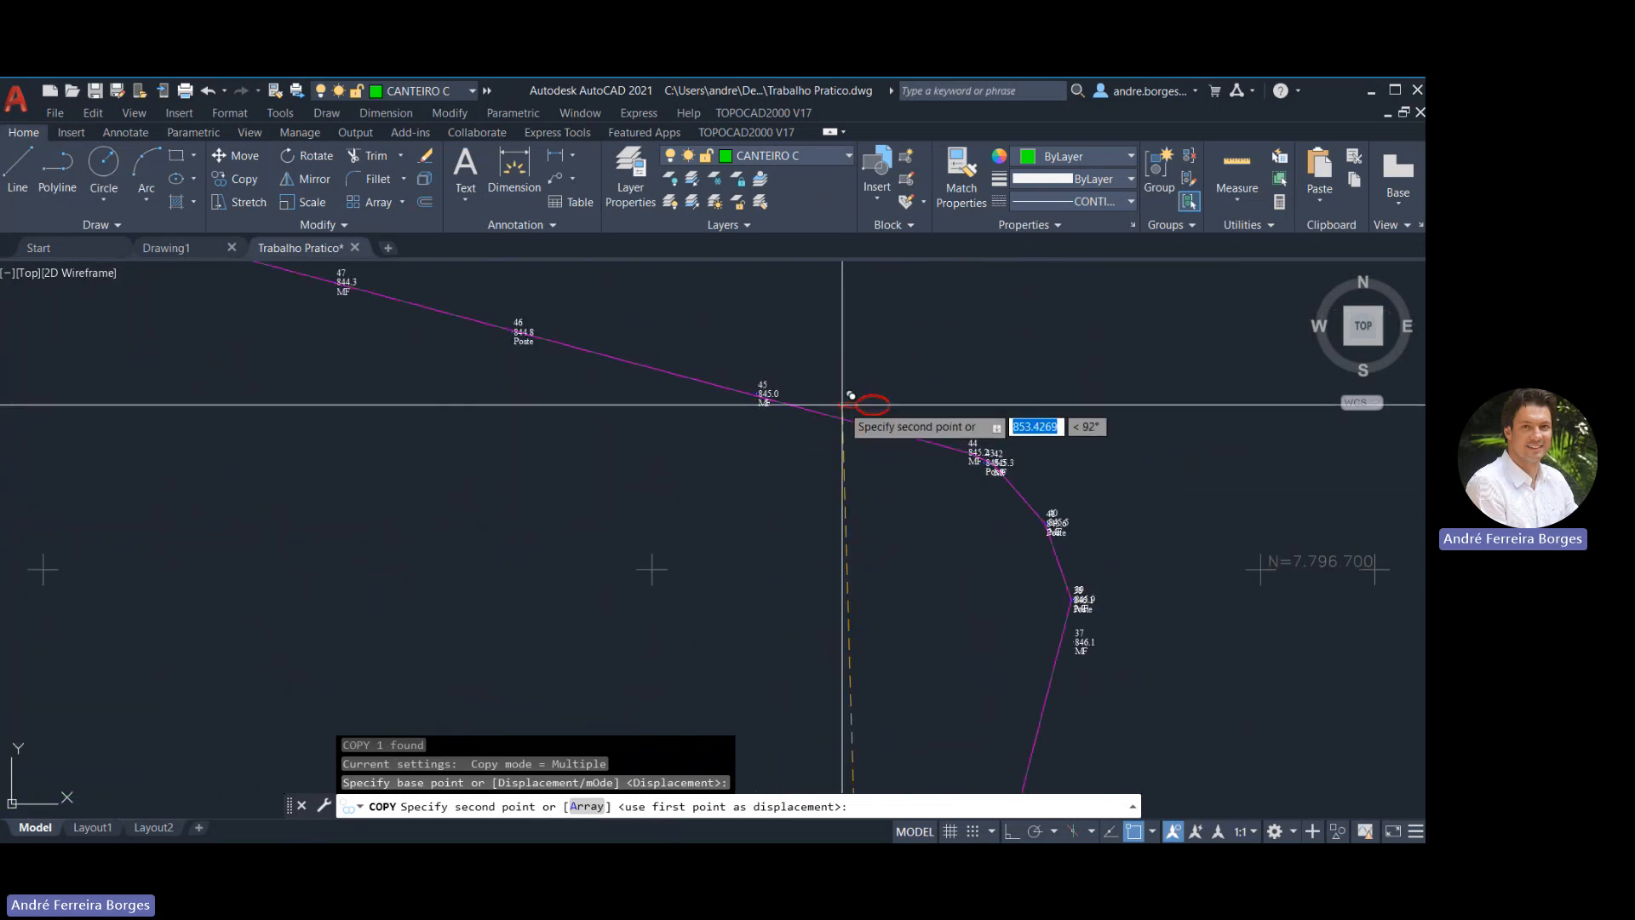
scroll(753, 467, "up", 1)
scroll(601, 375, "up", 7)
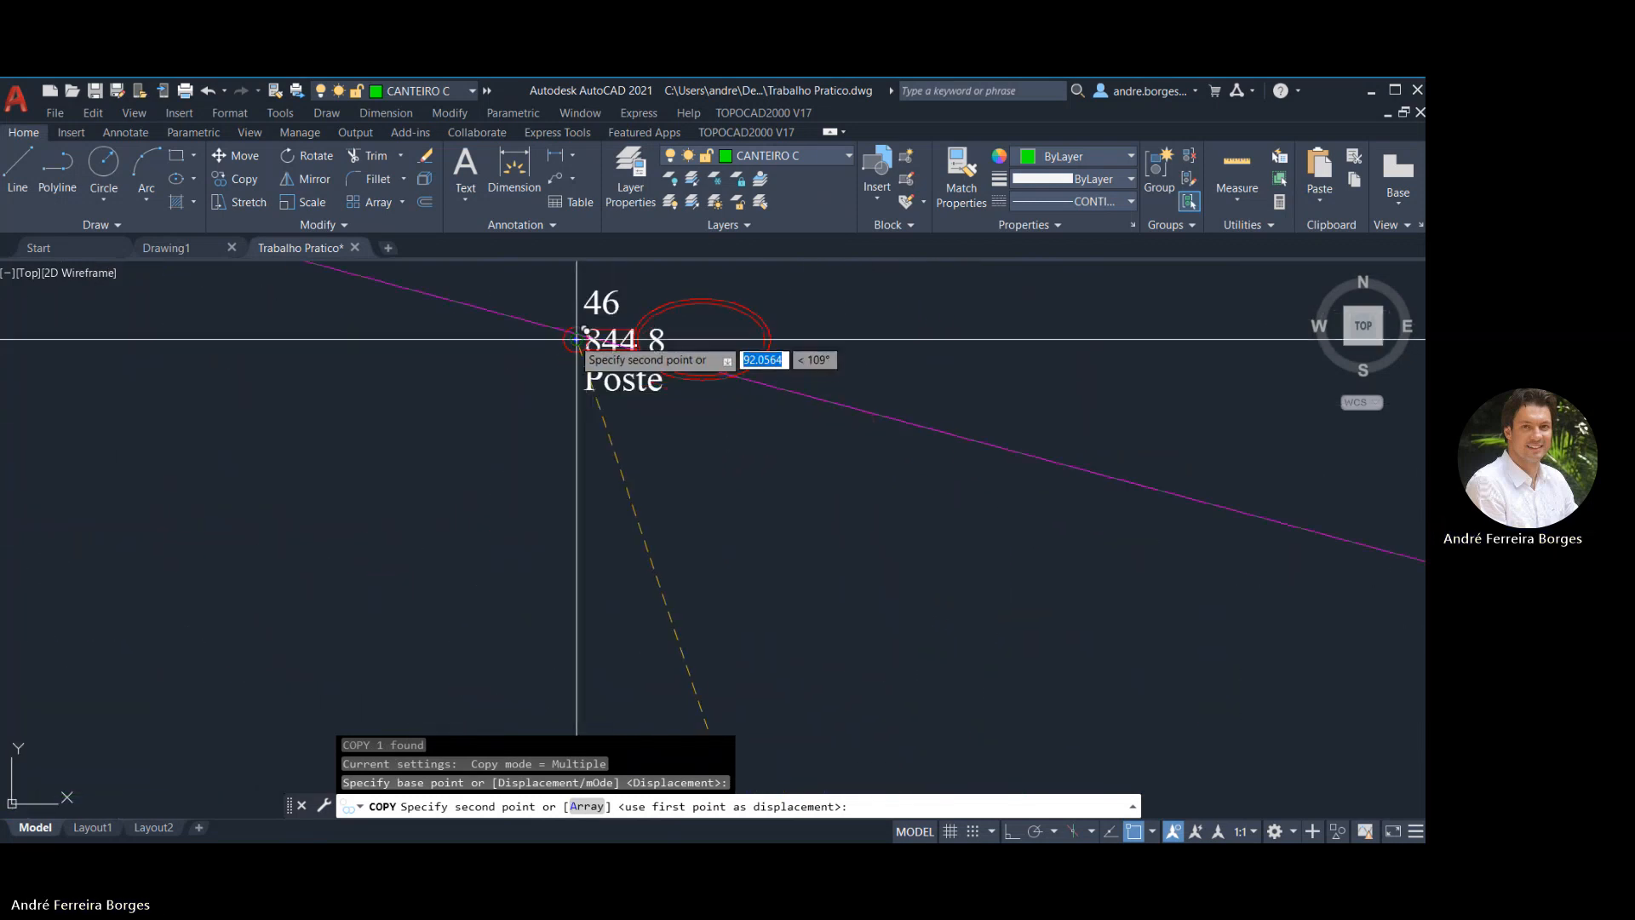
left_click(577, 339)
Place another copy of the post symbol on post point 3 on the southern boundary and finish the Copy command
scroll(950, 592, "down", 6)
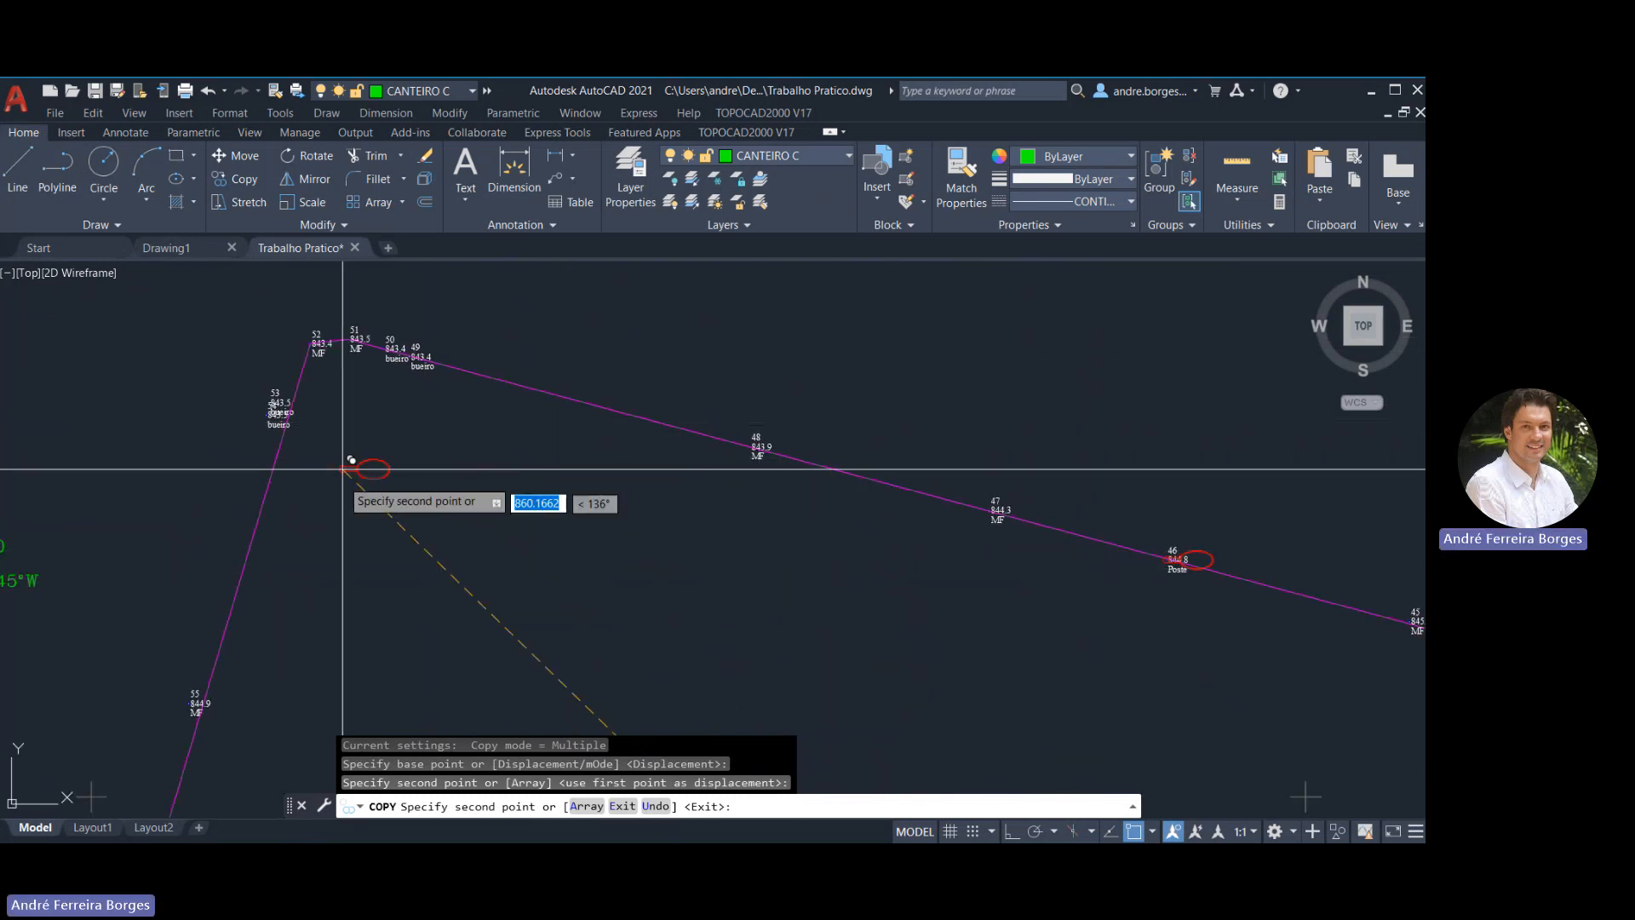
scroll(477, 434, "down", 5)
scroll(554, 503, "up", 5)
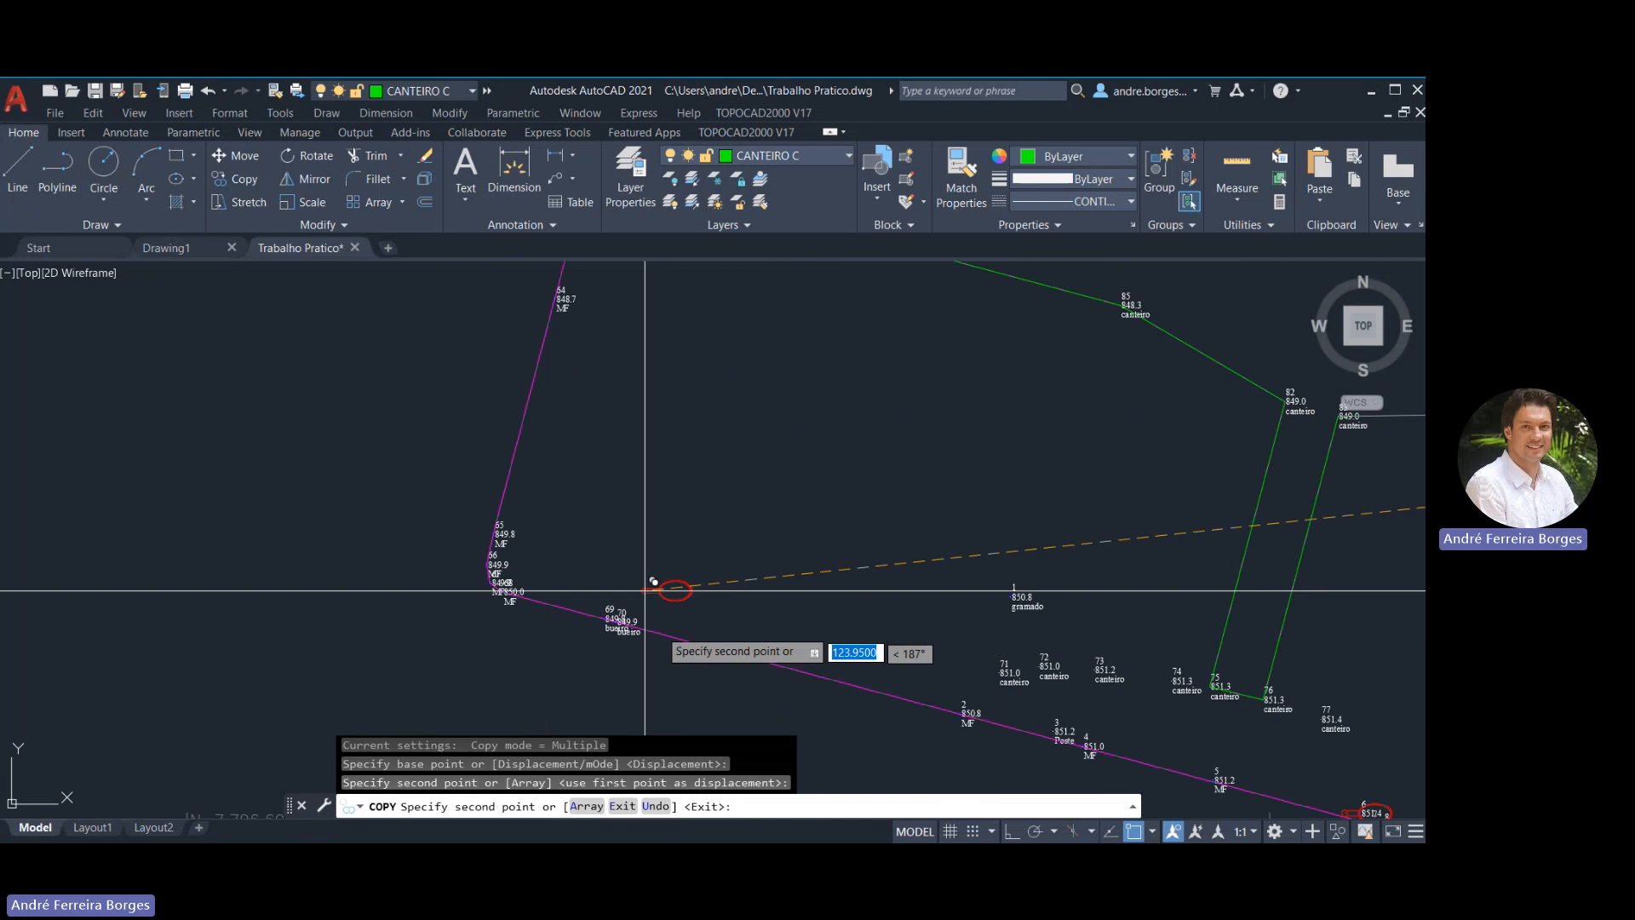
mouse_move(790, 607)
middle_mouse_down()
mouse_move(602, 433)
mouse_move(542, 429)
middle_mouse_up()
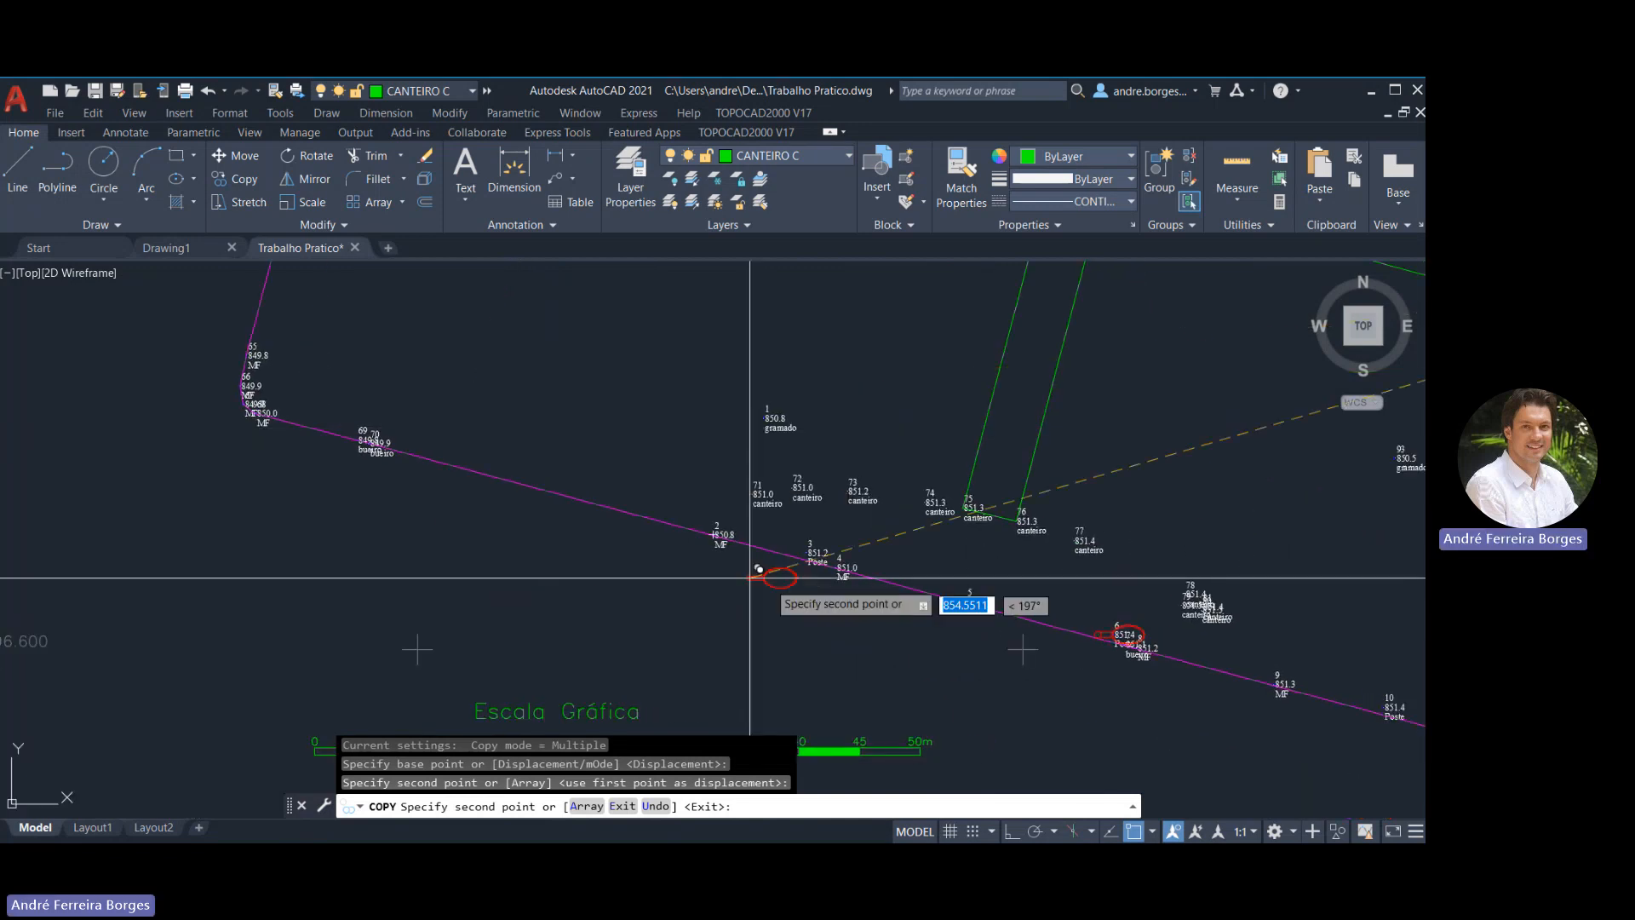
scroll(767, 579, "up", 4)
left_click(845, 512)
scroll(805, 514, "down", 10)
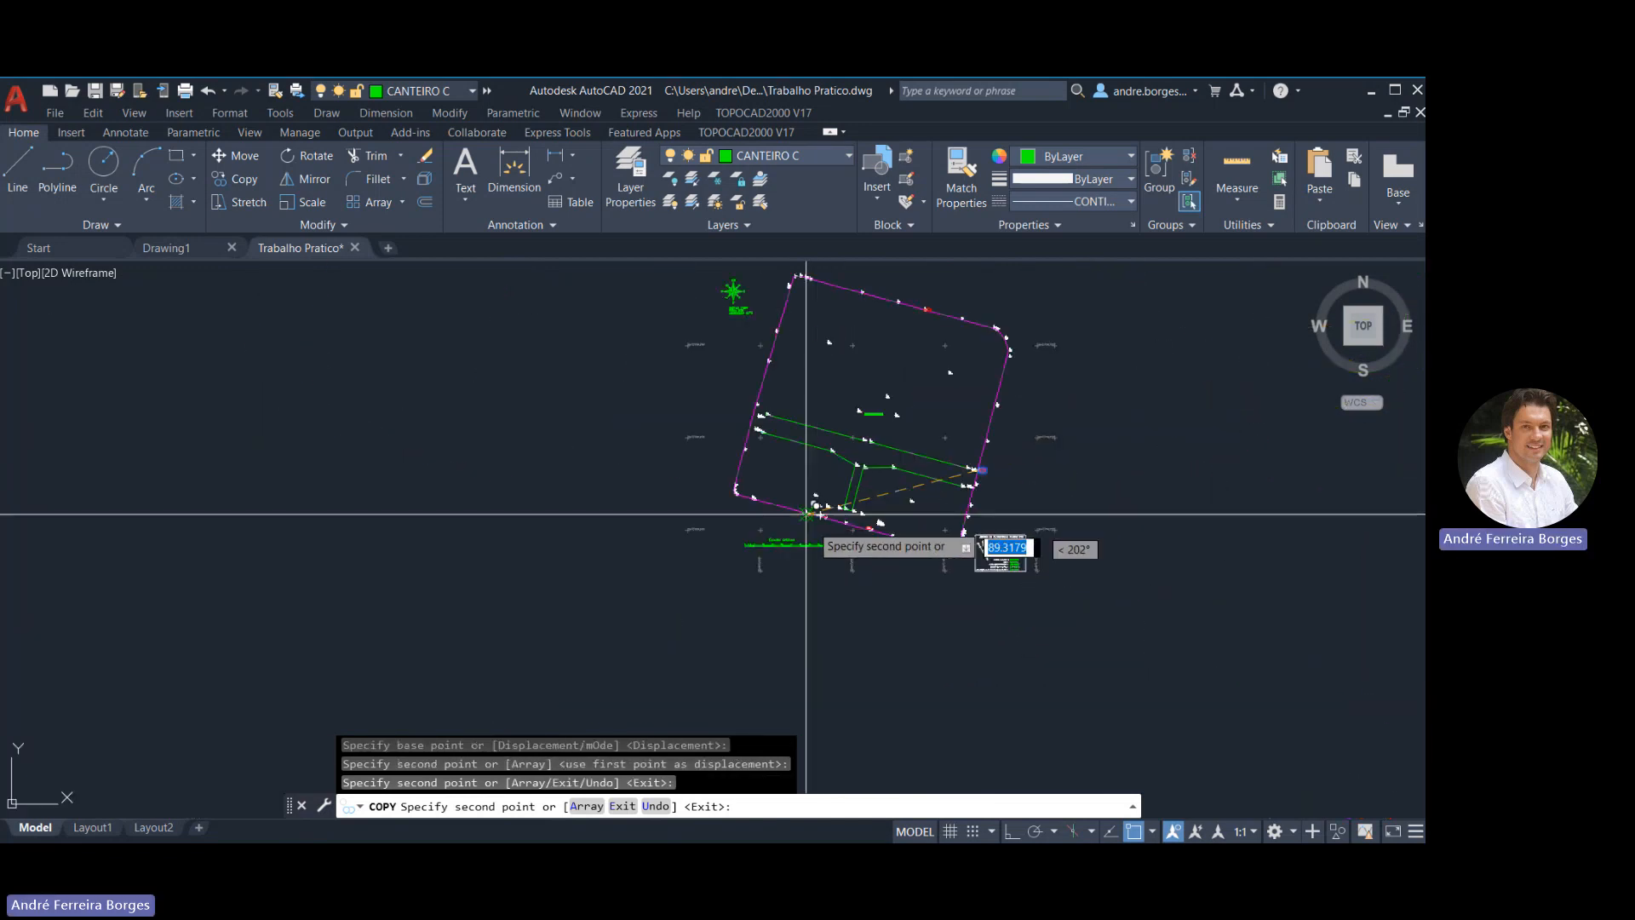
middle_click_drag(1077, 483, 925, 532)
key("Escape")
key("Escape")
key("Escape")
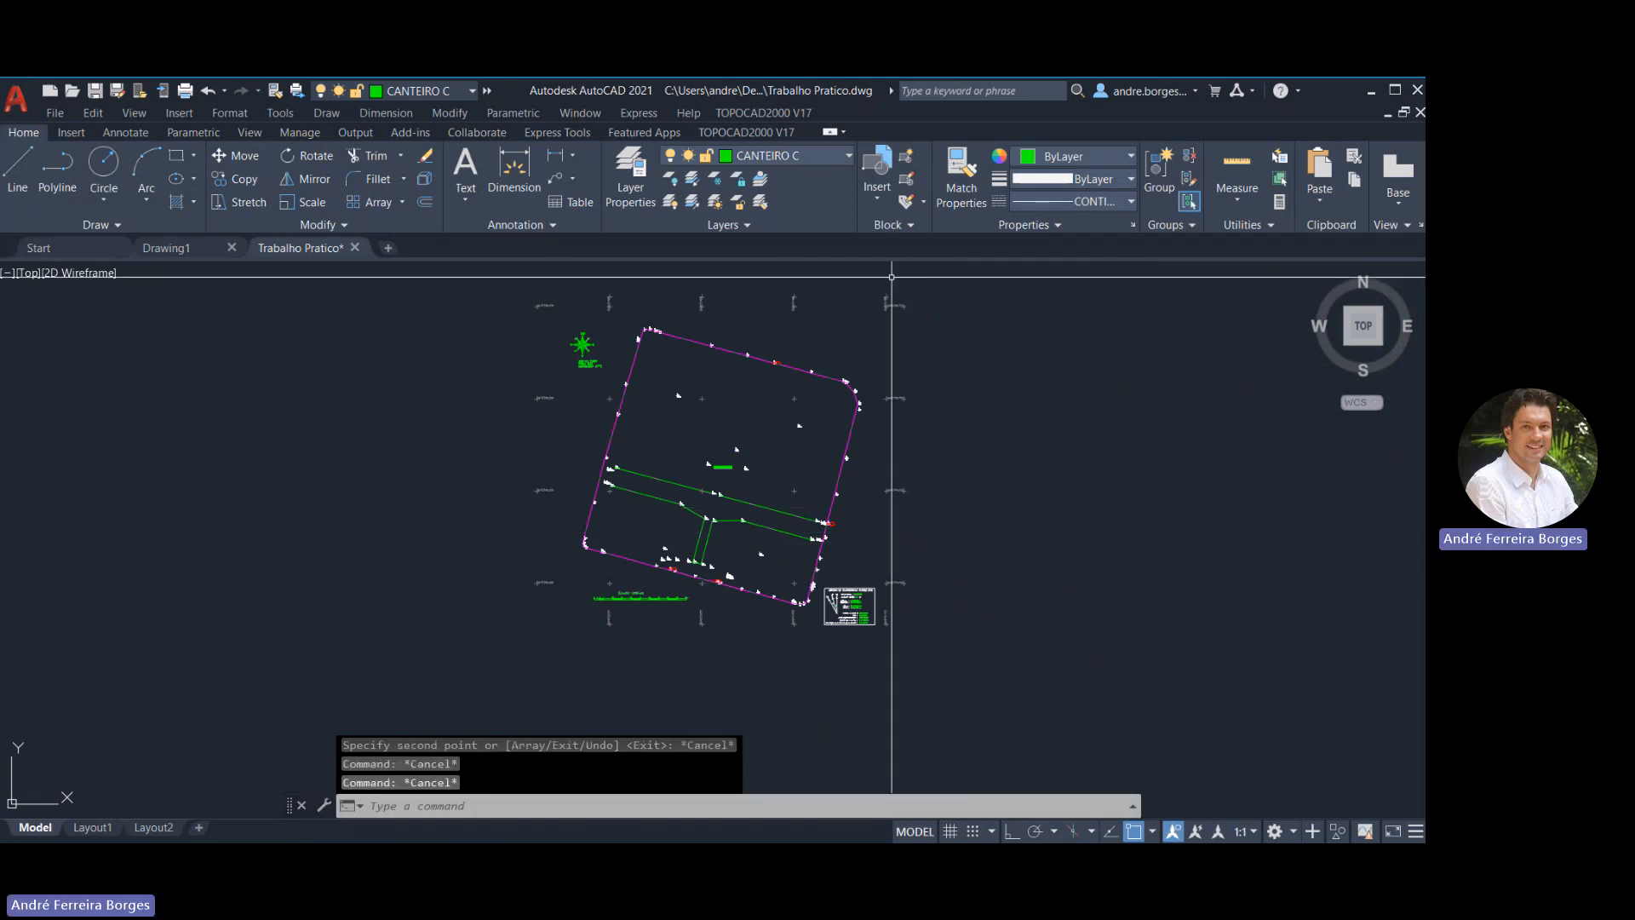
Open the TOPOCAD2000 symbol library and dismiss the restart notice
left_click(753, 135)
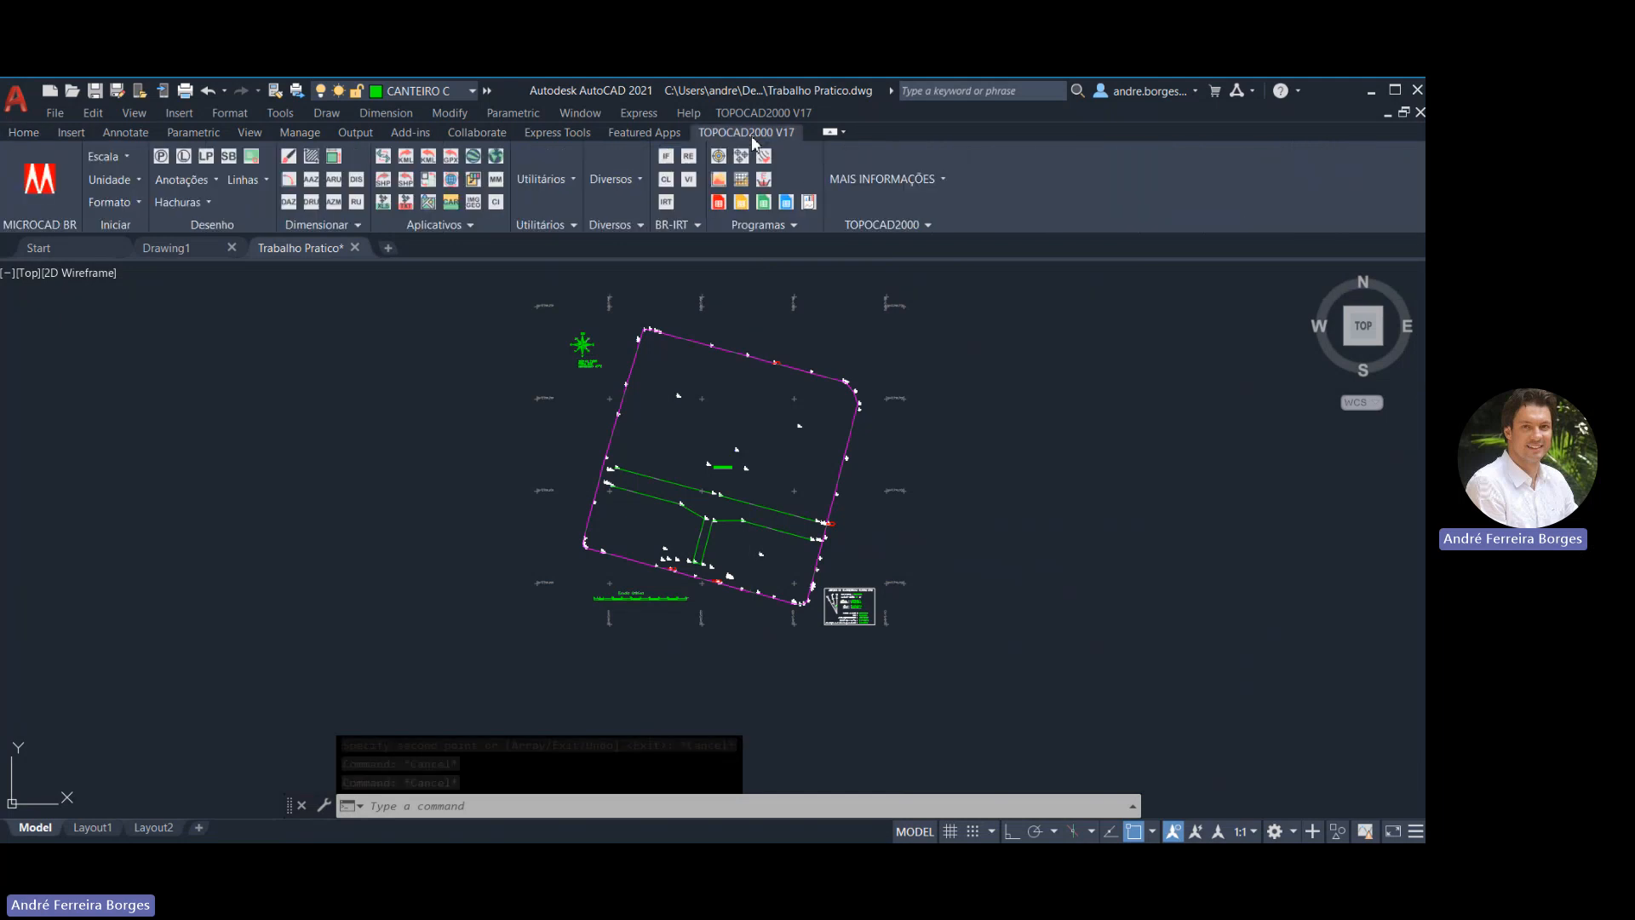
left_click(764, 113)
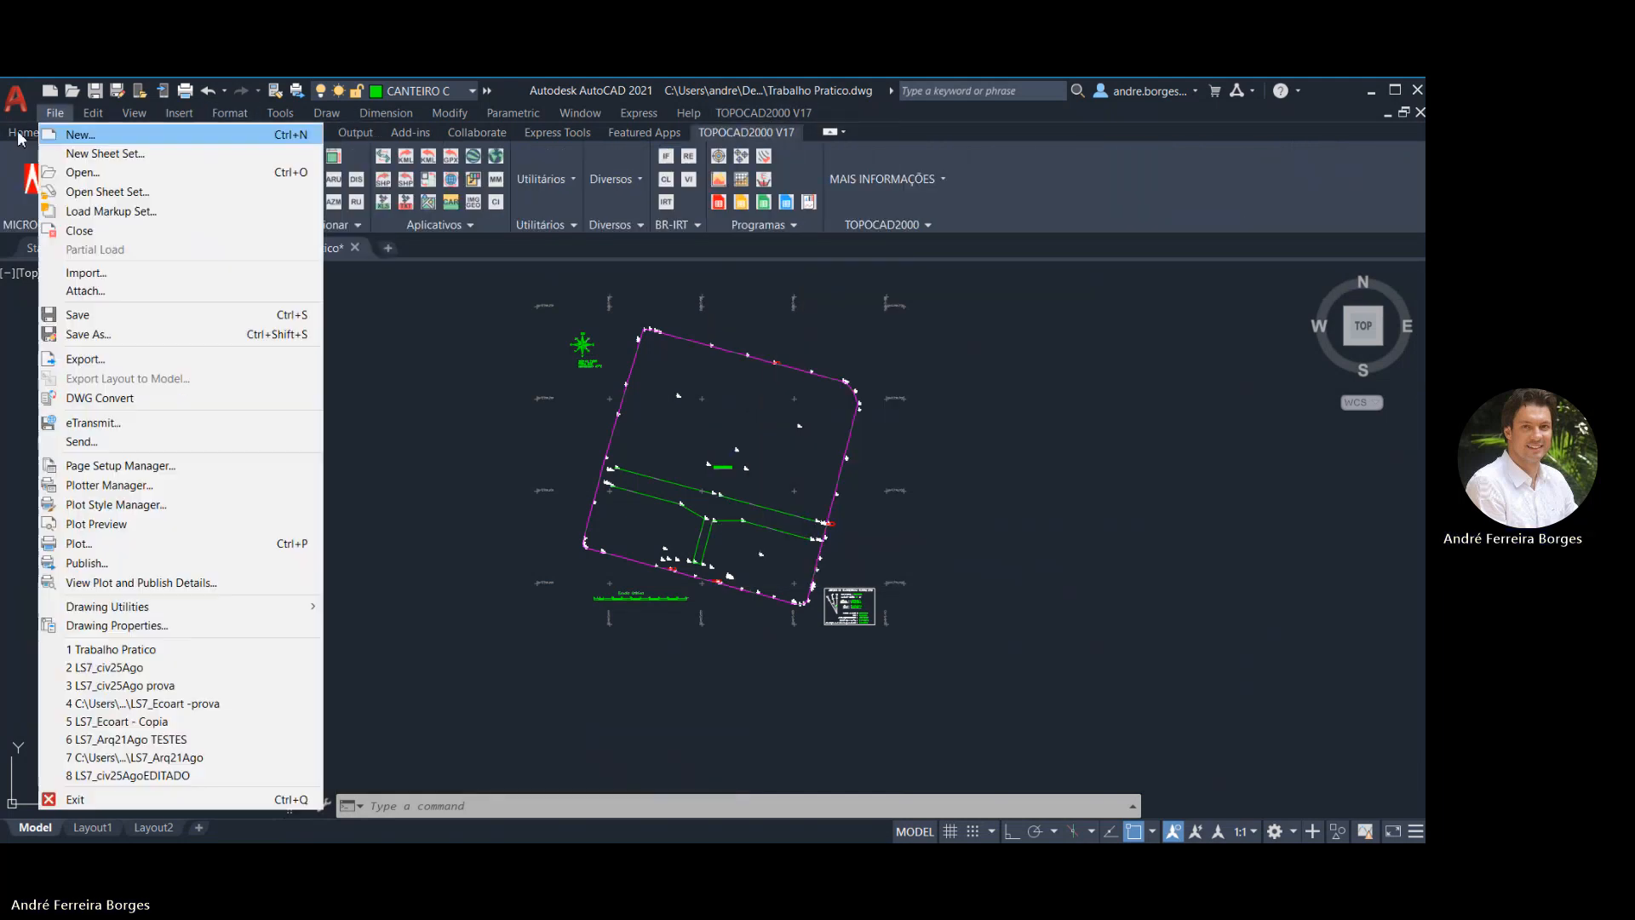
left_click(19, 136)
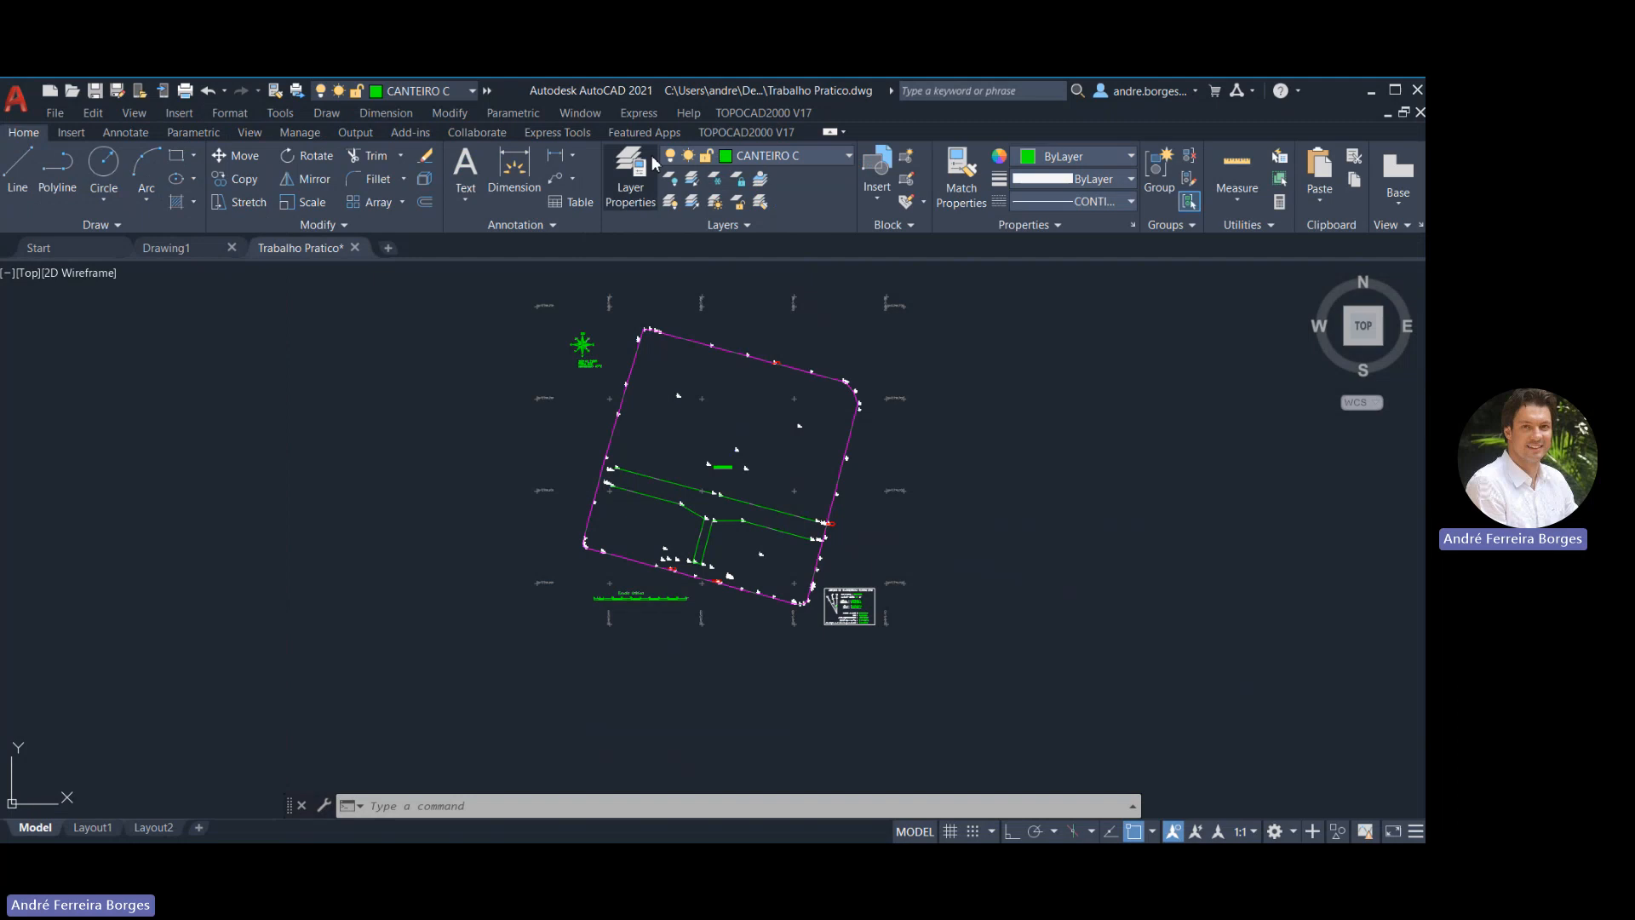
left_click(734, 115)
left_click(813, 326)
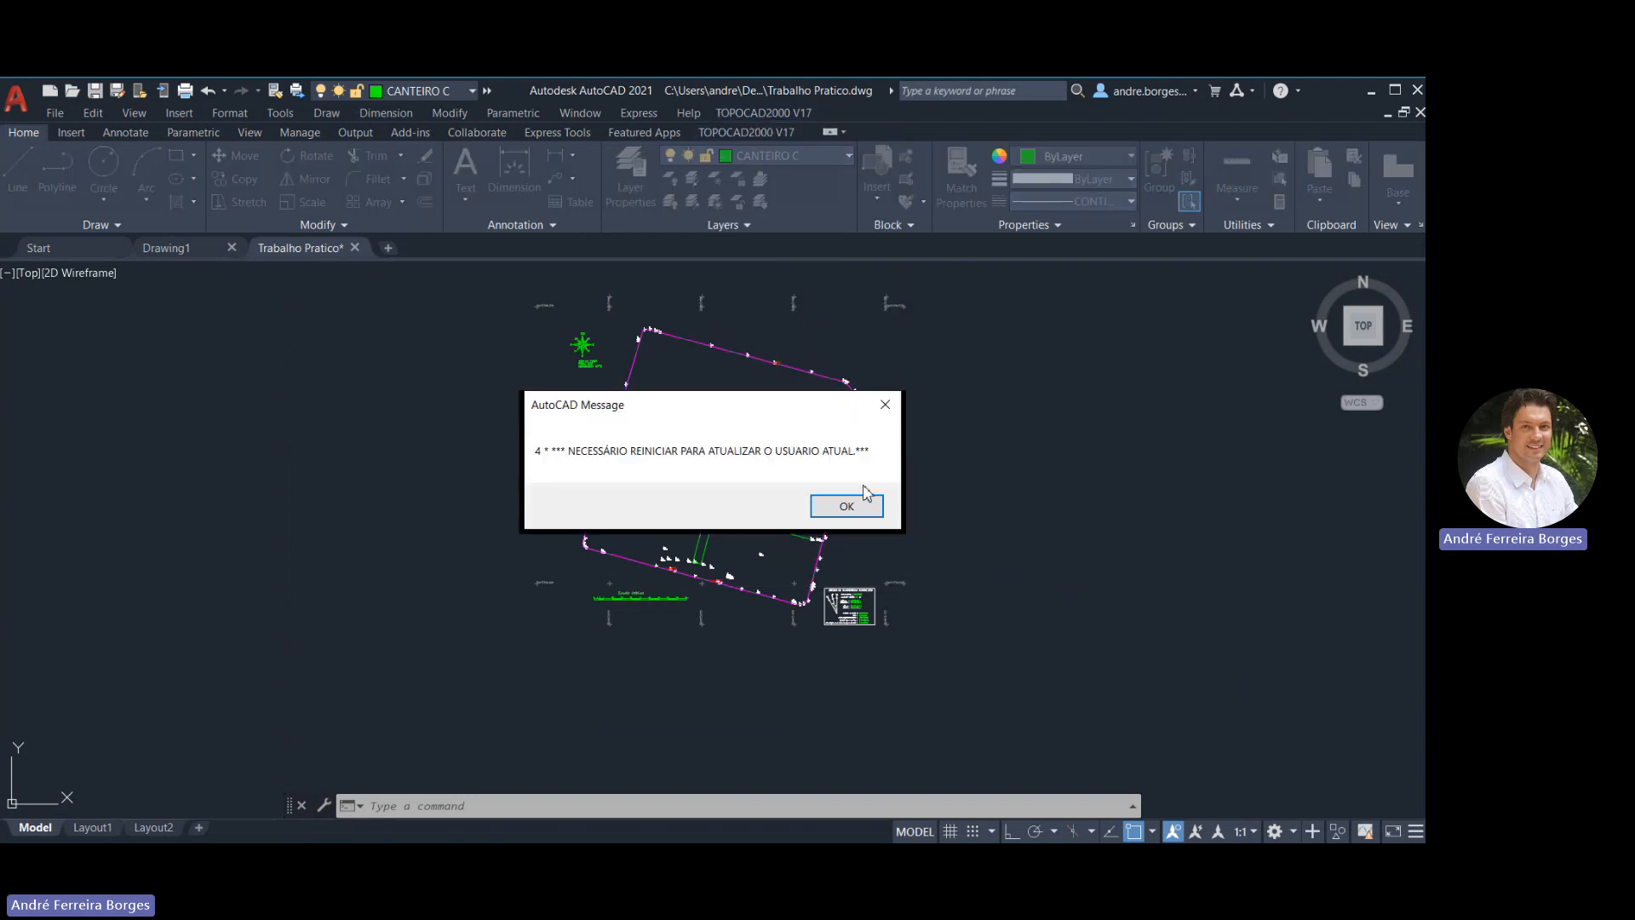
left_click(848, 506)
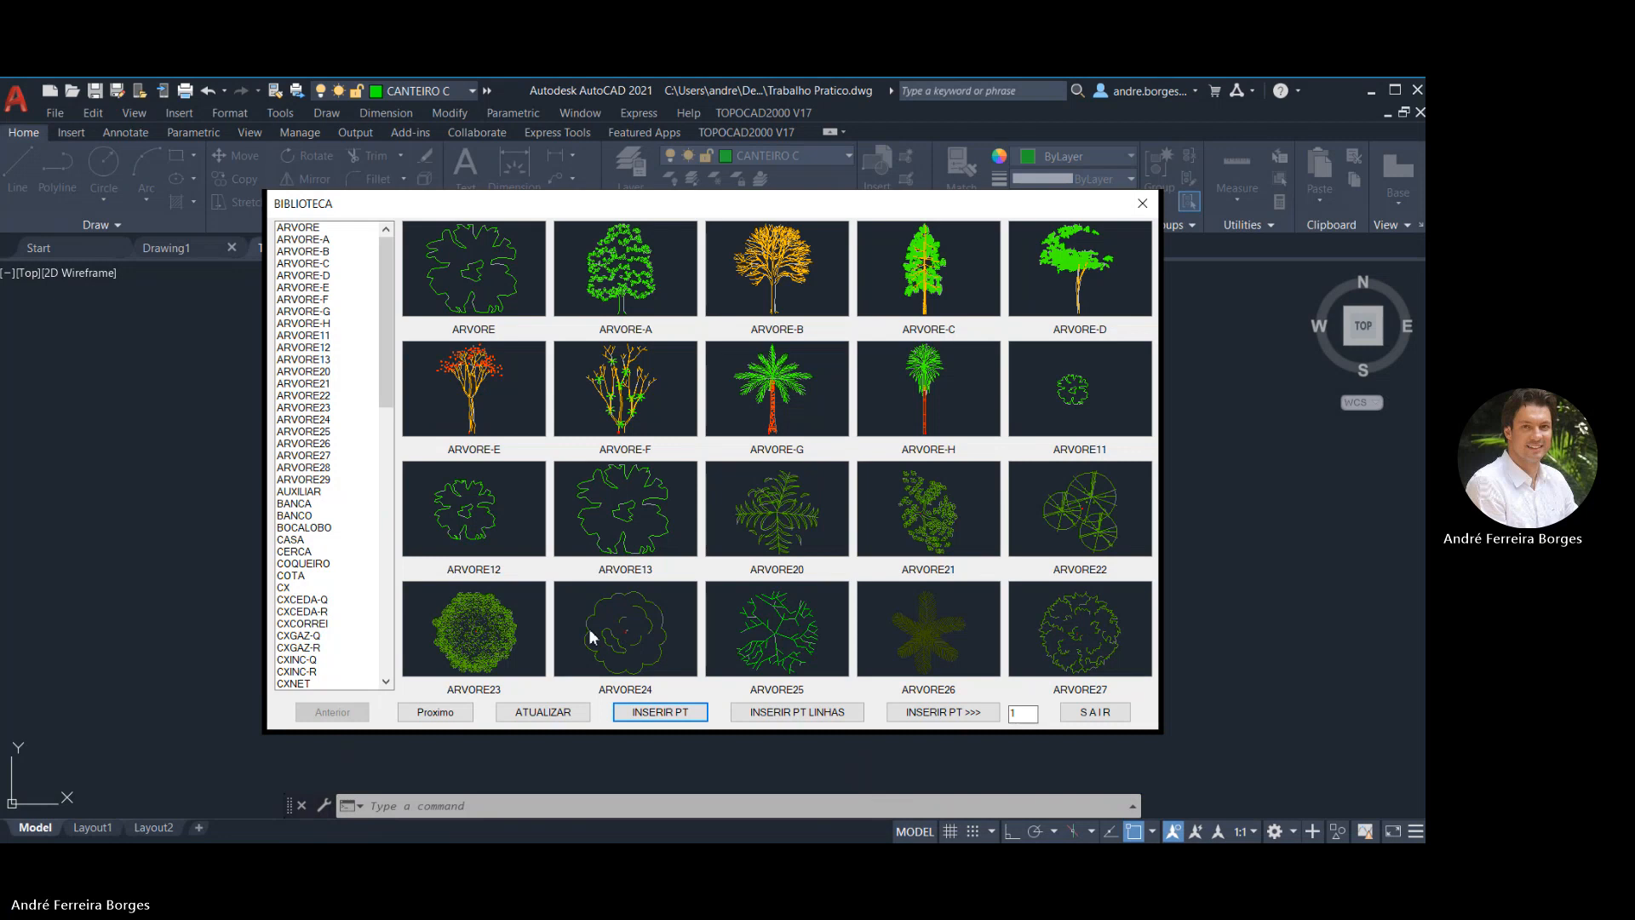
Insert the ARVORE27 tree block in the northwestern open area of the site with blank attributes, and close the library
double_click(1075, 636)
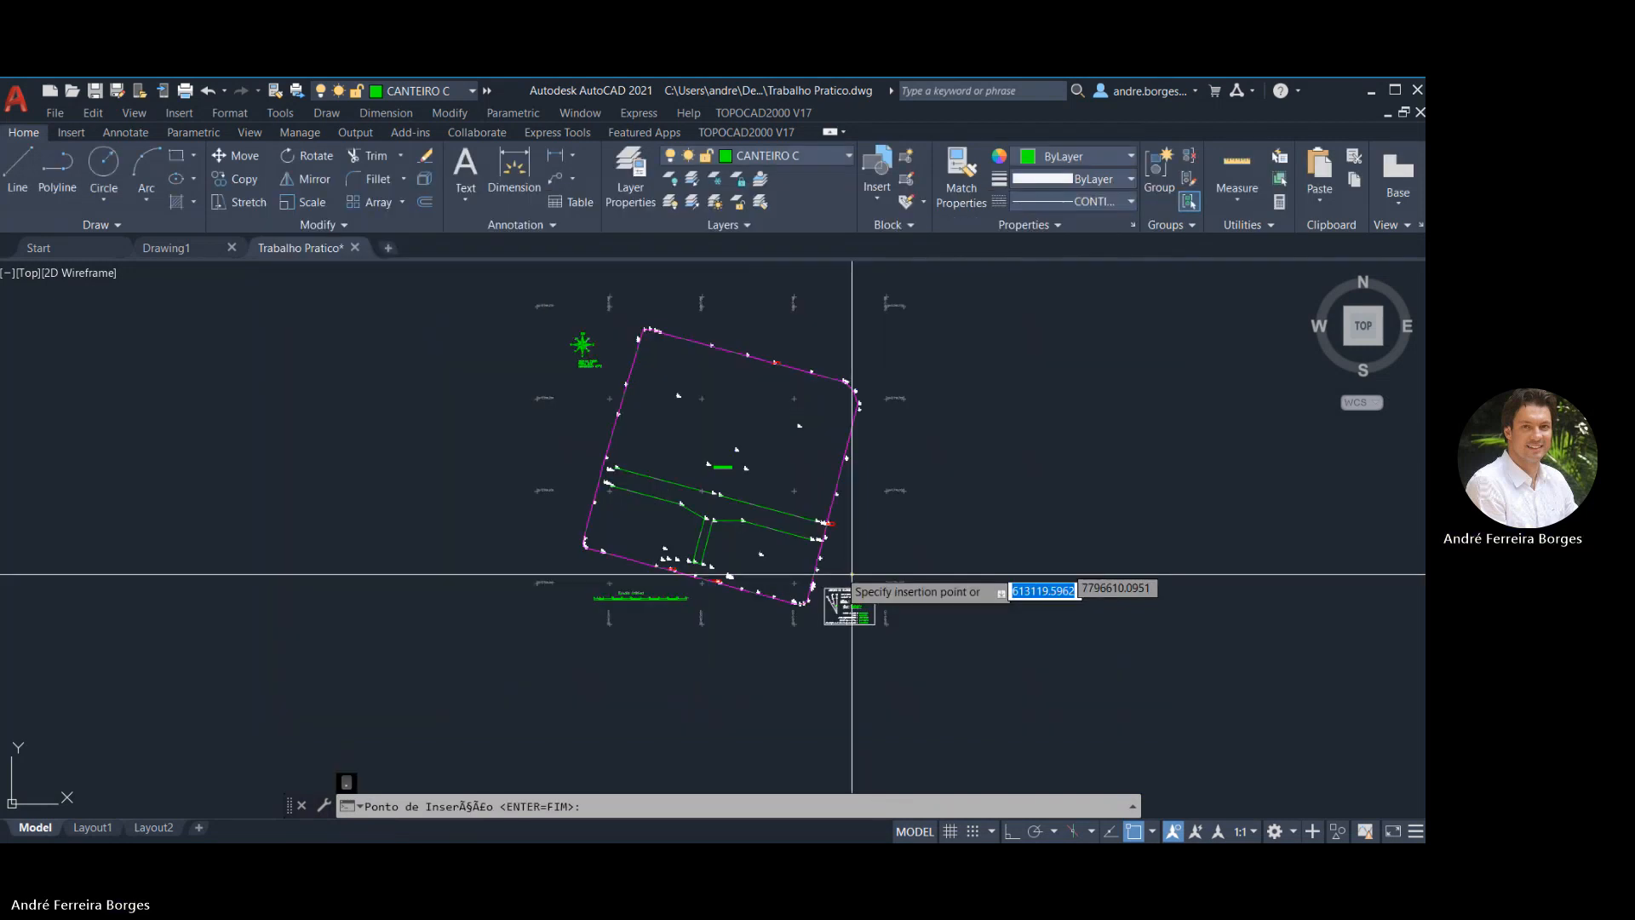
scroll(698, 419, "up", 5)
left_click(668, 427)
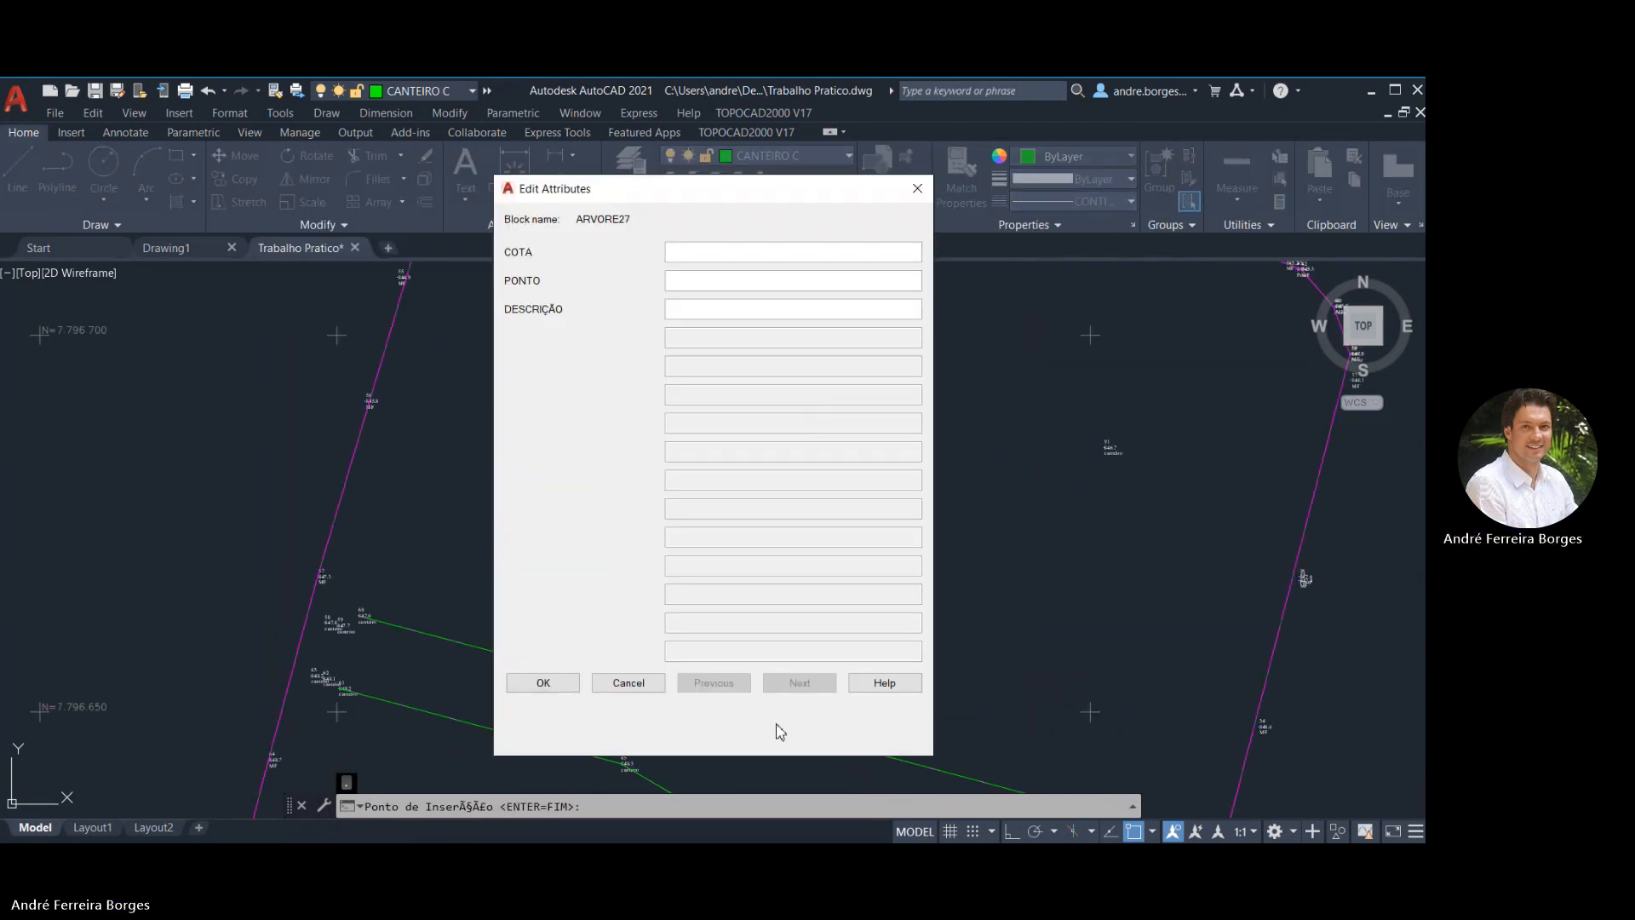
left_click(543, 683)
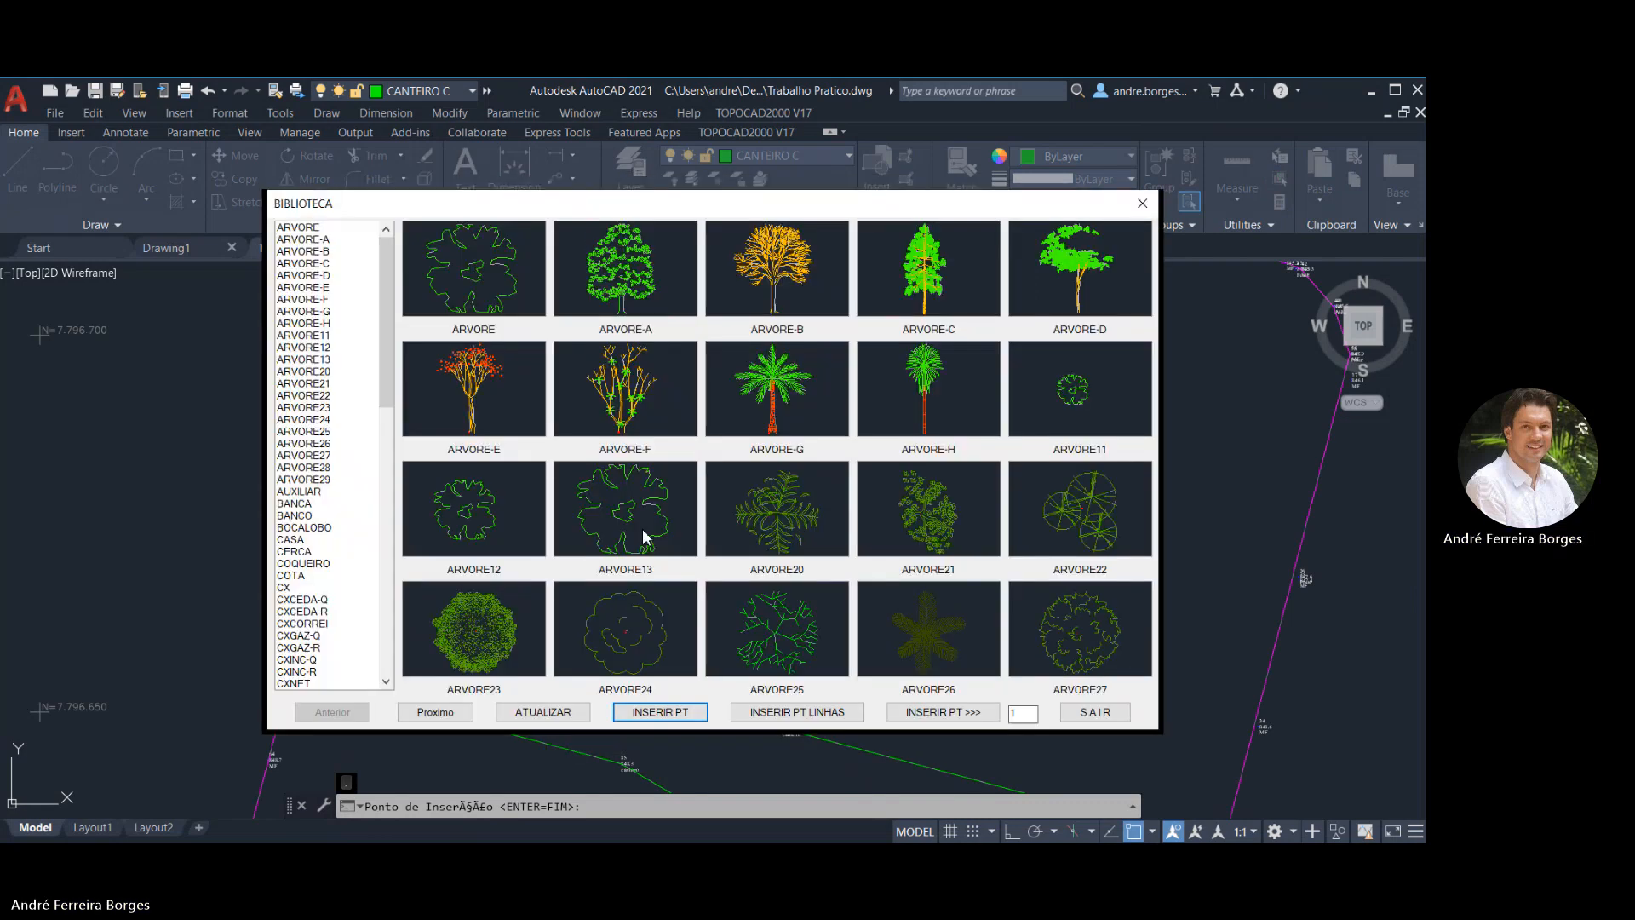
left_click(1073, 714)
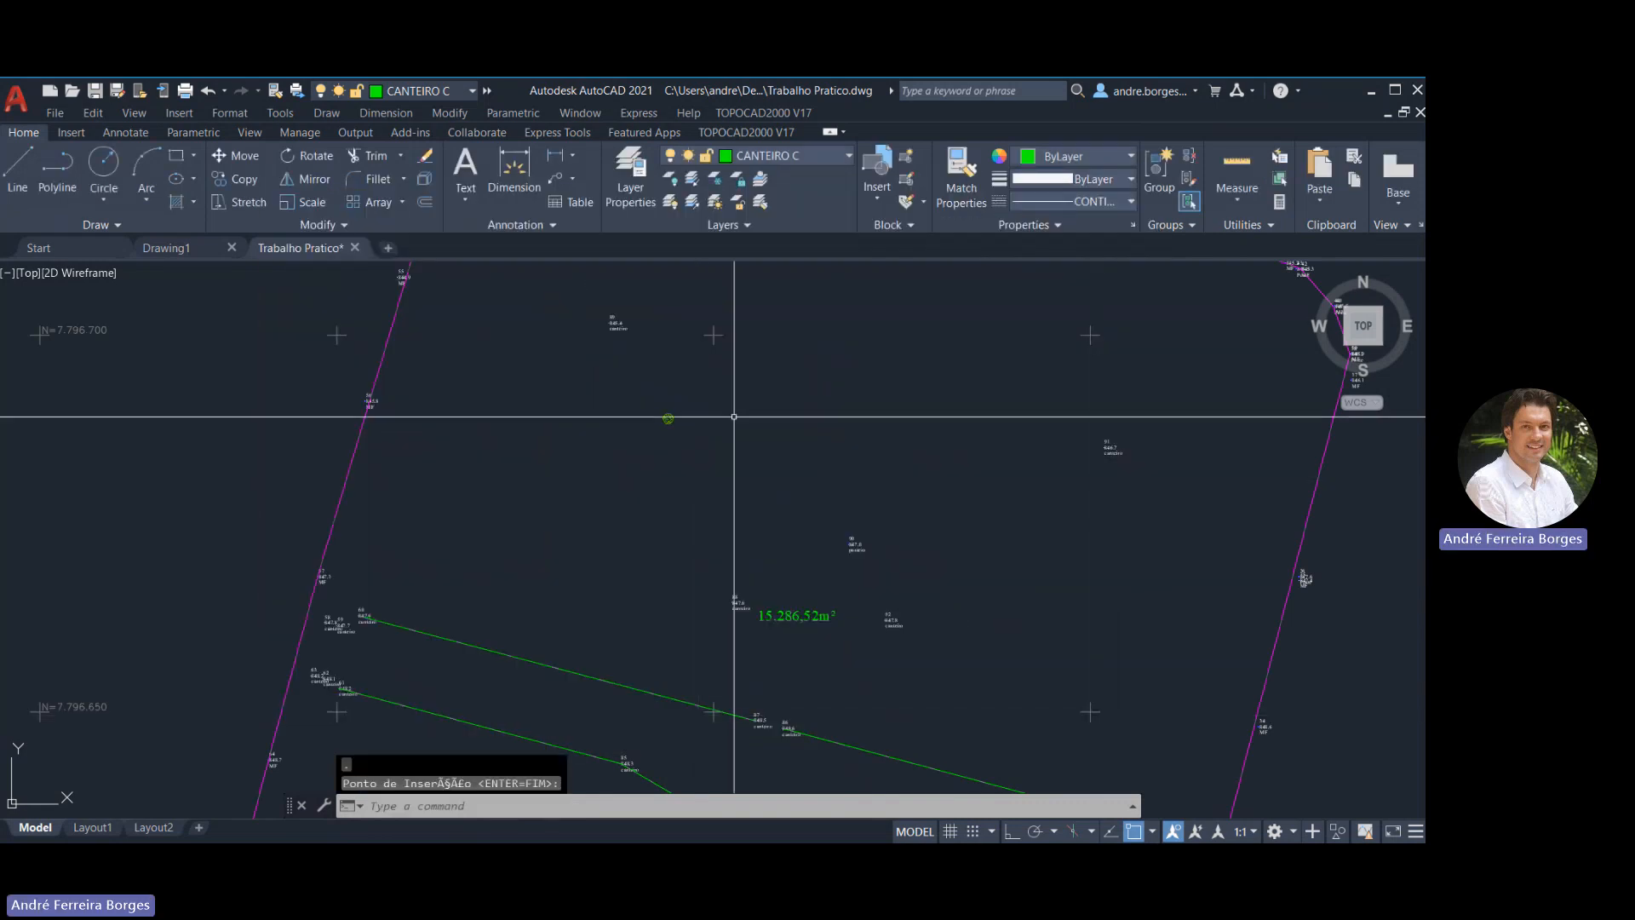
Scale the inserted tree symbol by a factor of 3 about a base point on the symbol
left_click(690, 397)
left_click(656, 426)
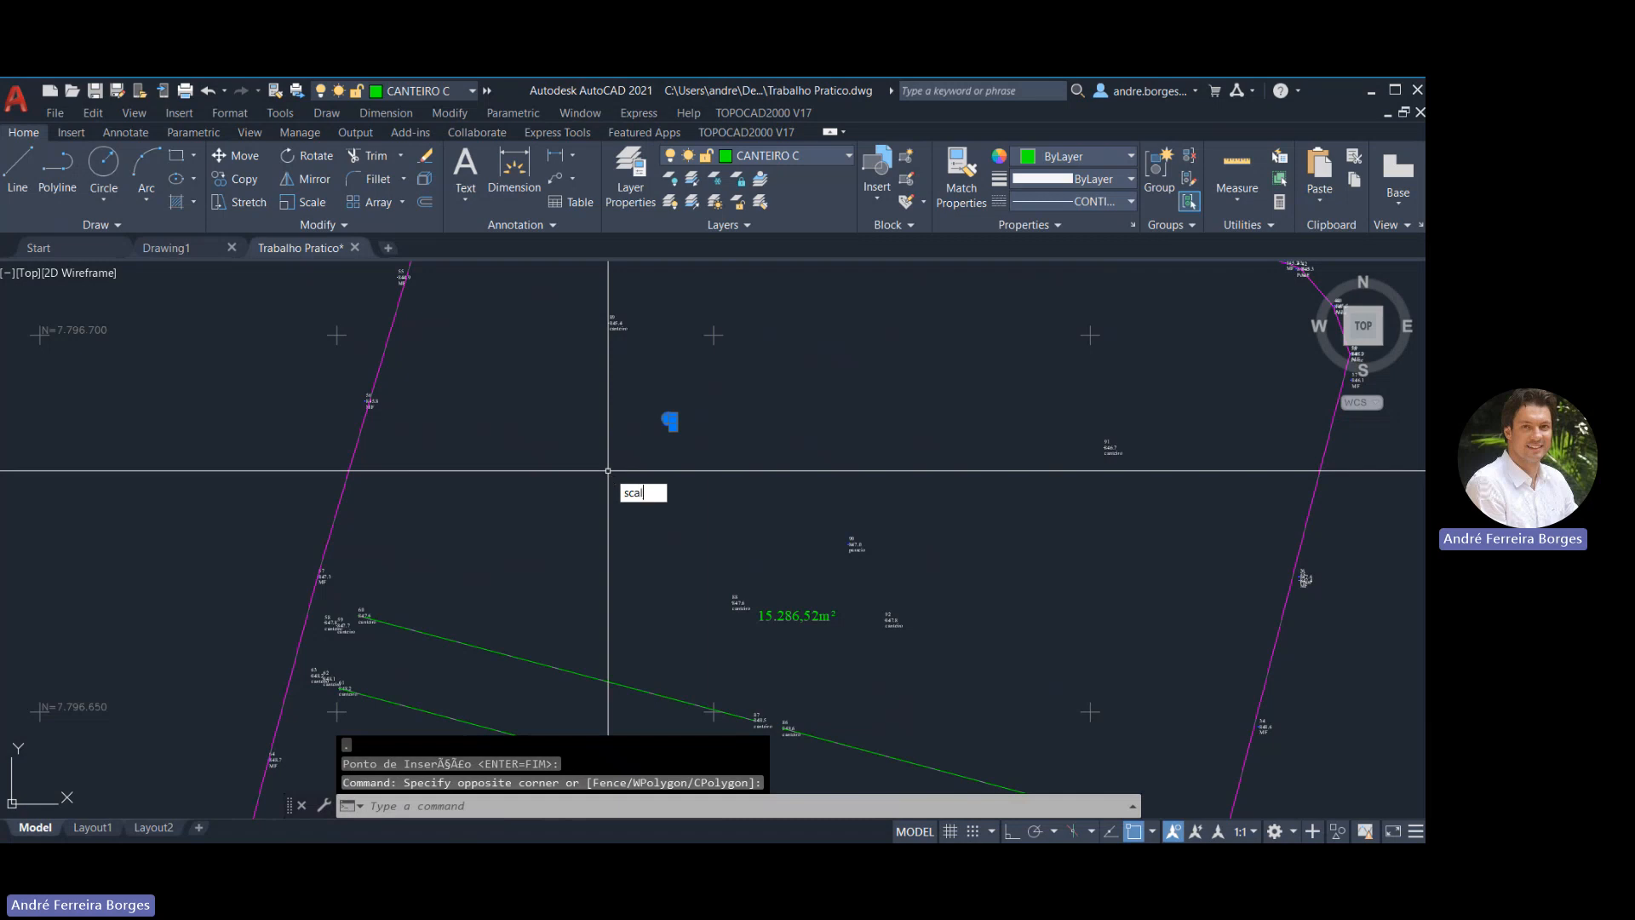
key("Return")
left_click(667, 421)
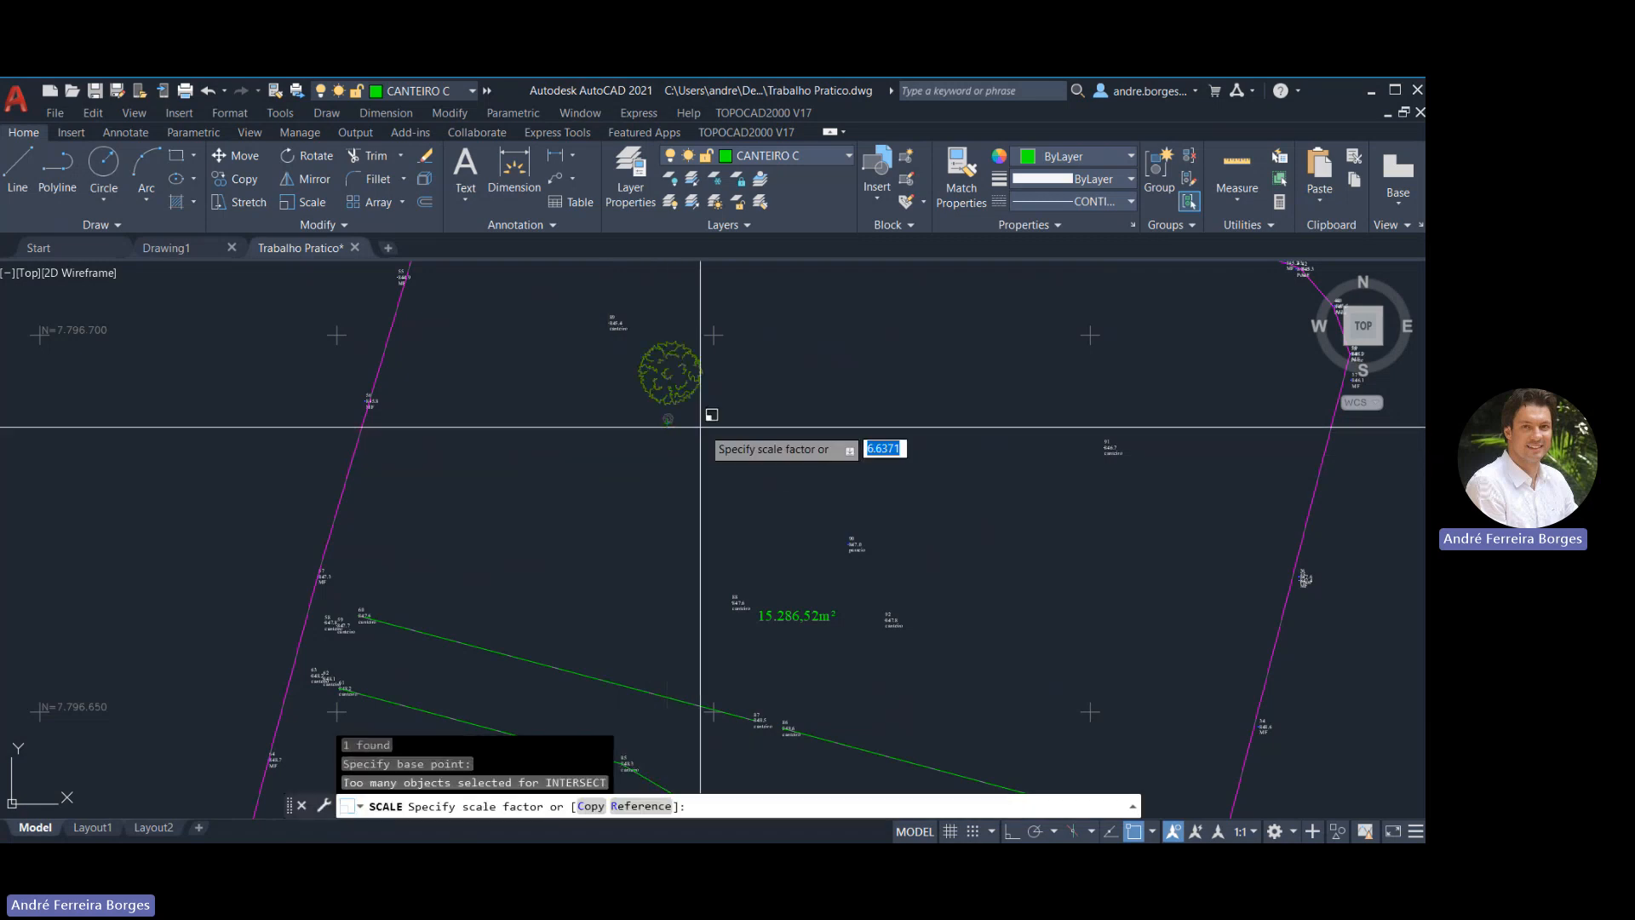
key("Return")
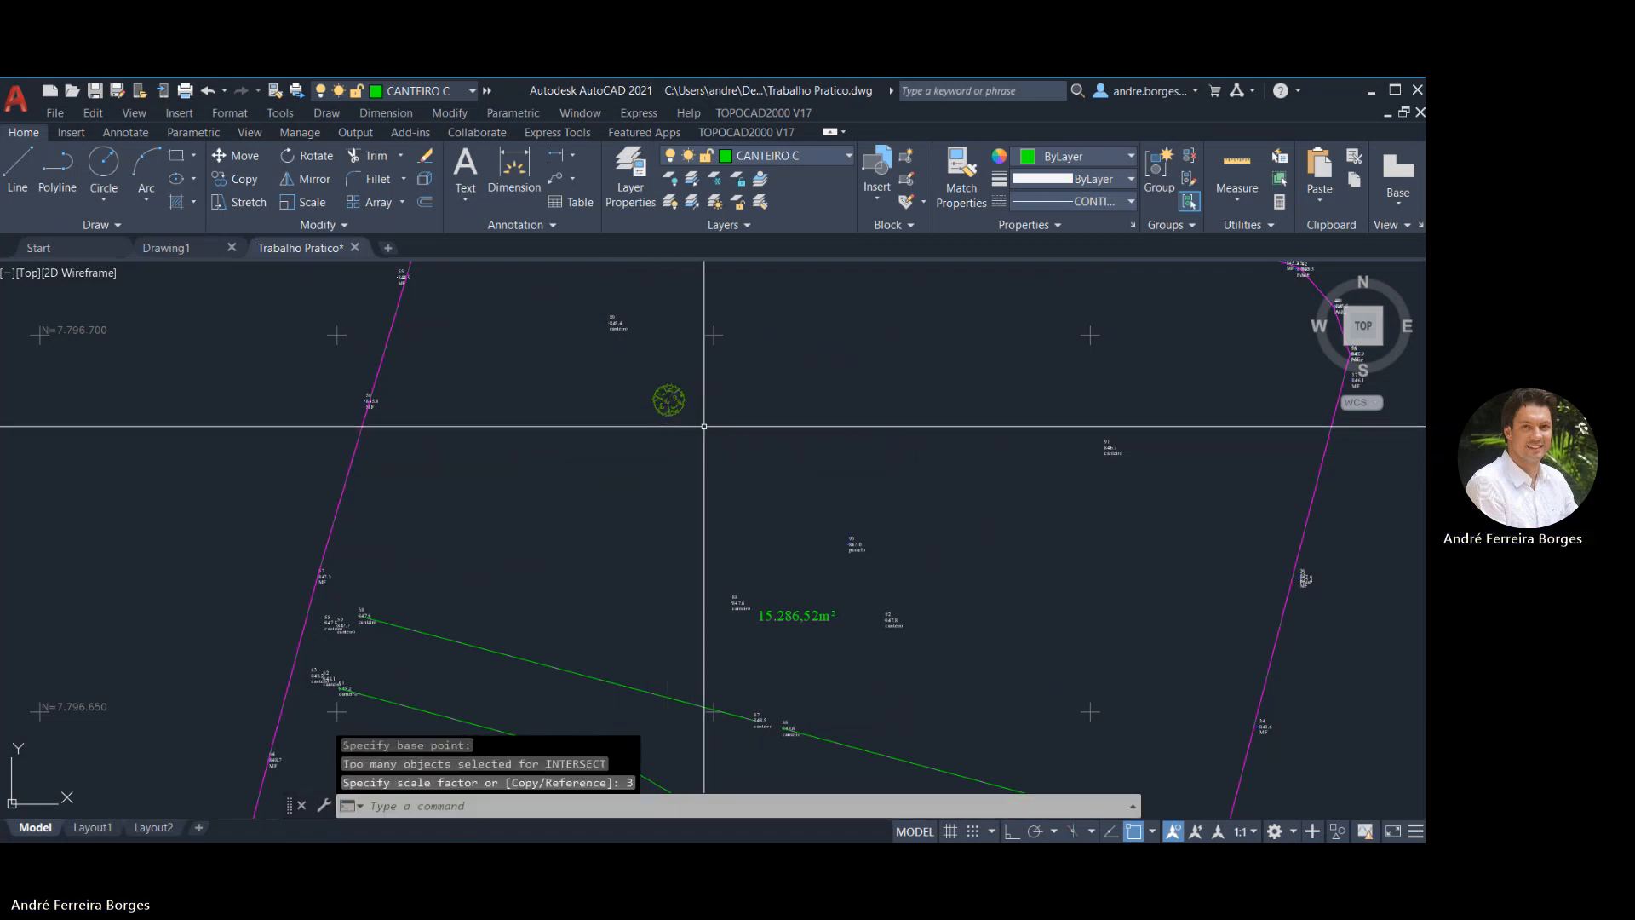
Copy the enlarged tree symbol to the clipboard and paste a second tree east of it, roughly level with the first
left_click(698, 400)
left_click(606, 435)
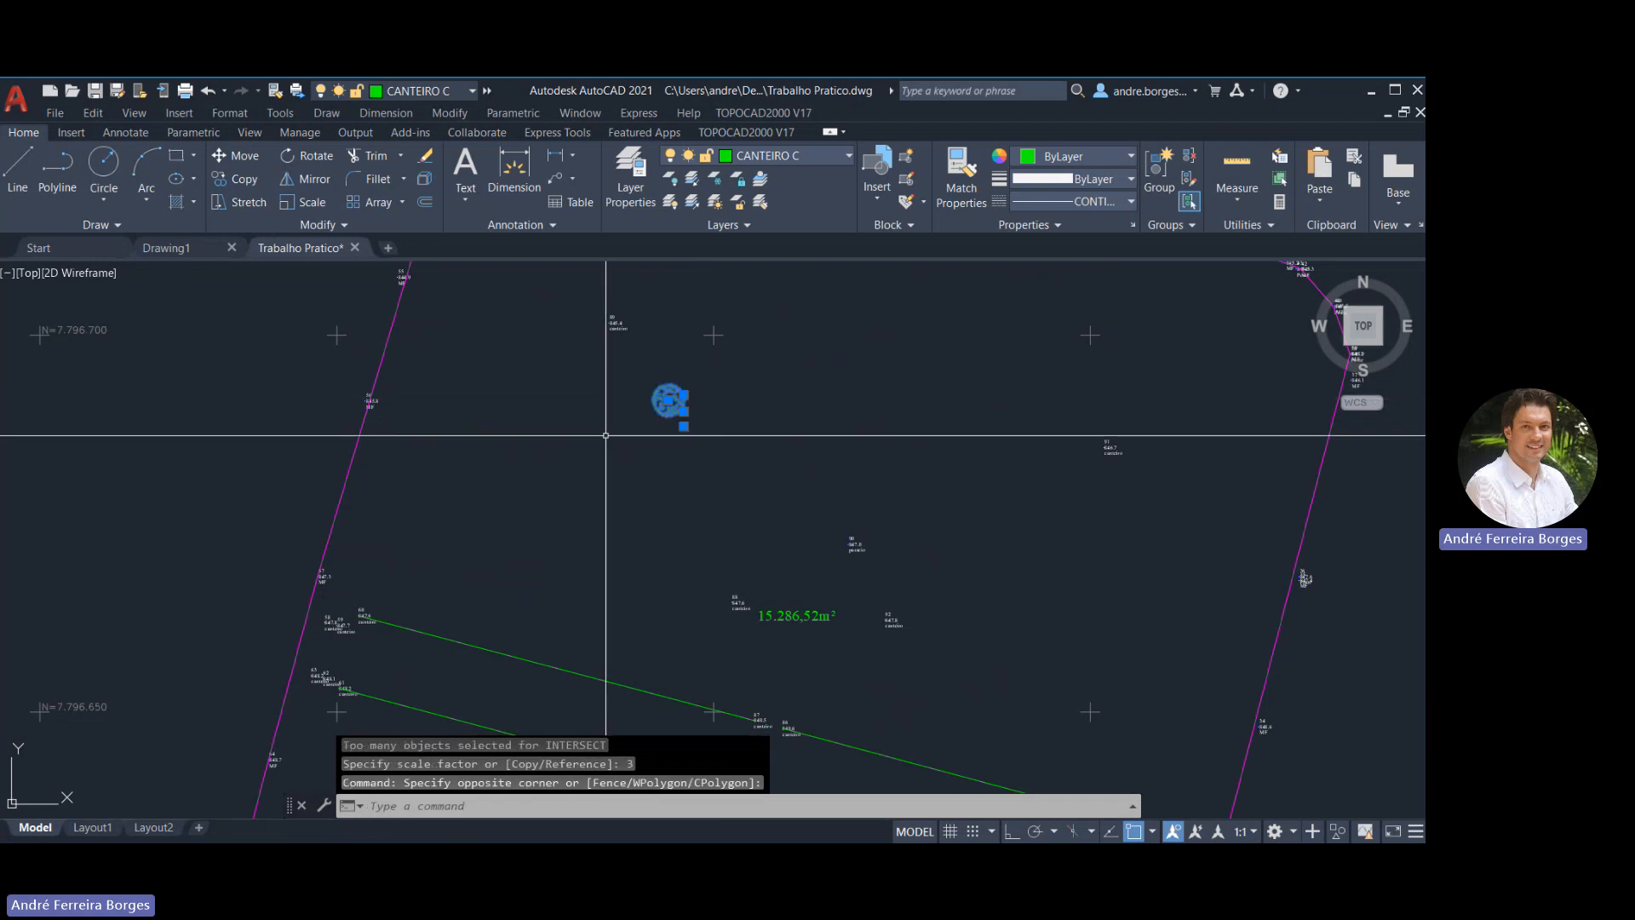
key("ctrl+c")
key("ctrl+v")
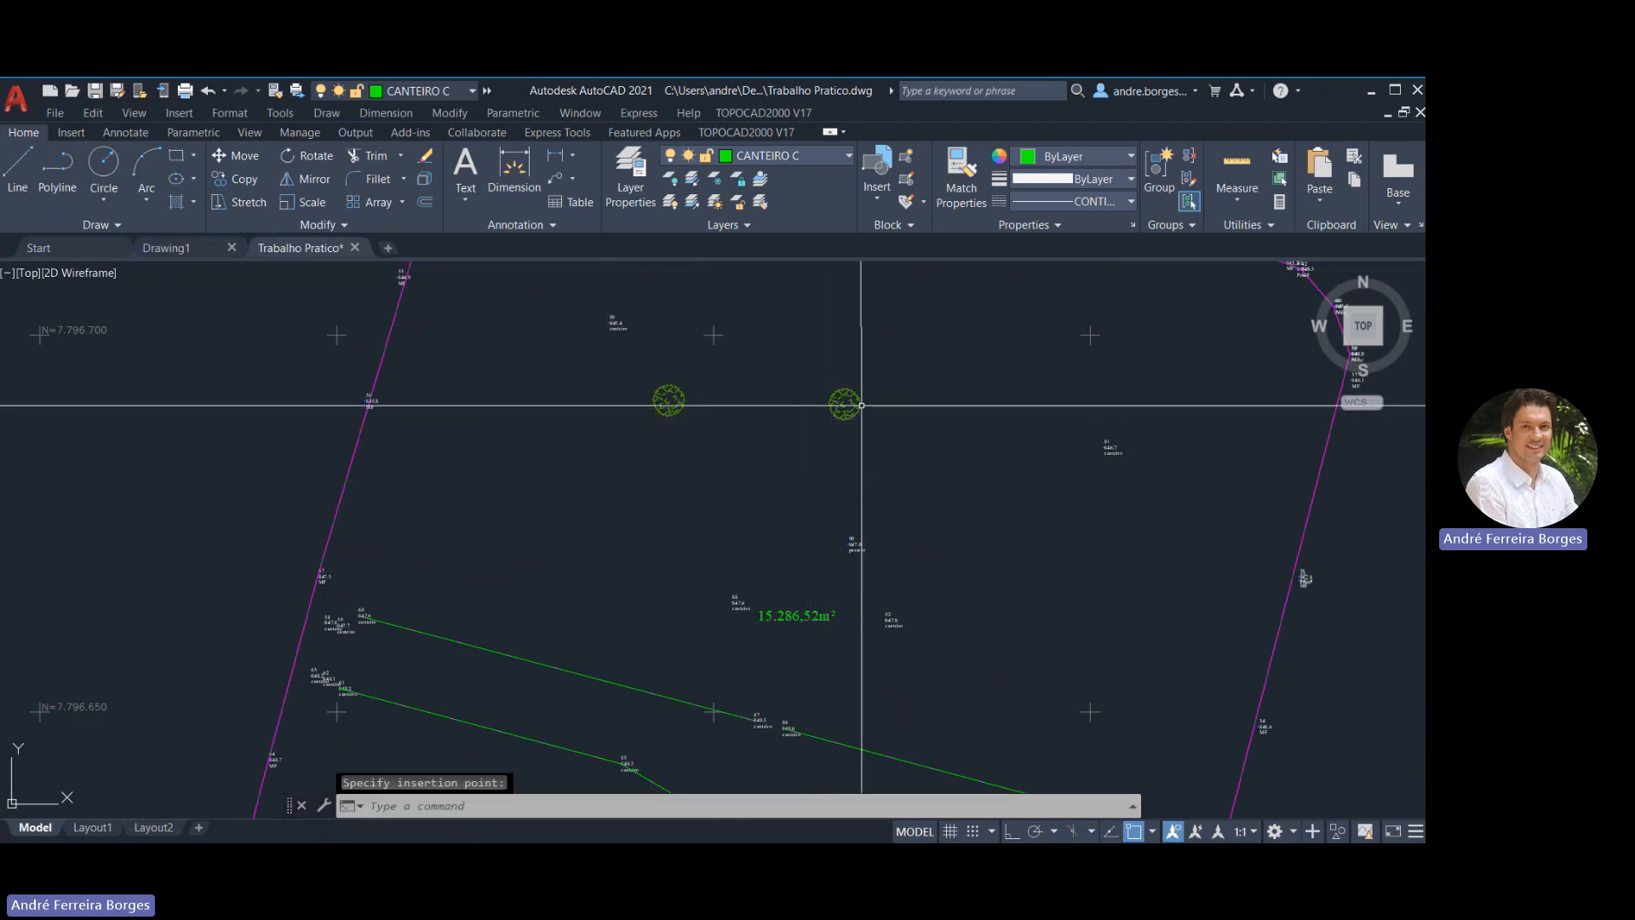
Copy the second tree to the clipboard and paste a third tree to its southeast, northeast of the area label
left_click(876, 376)
left_click(793, 437)
key("ctrl+c")
key("ctrl+v")
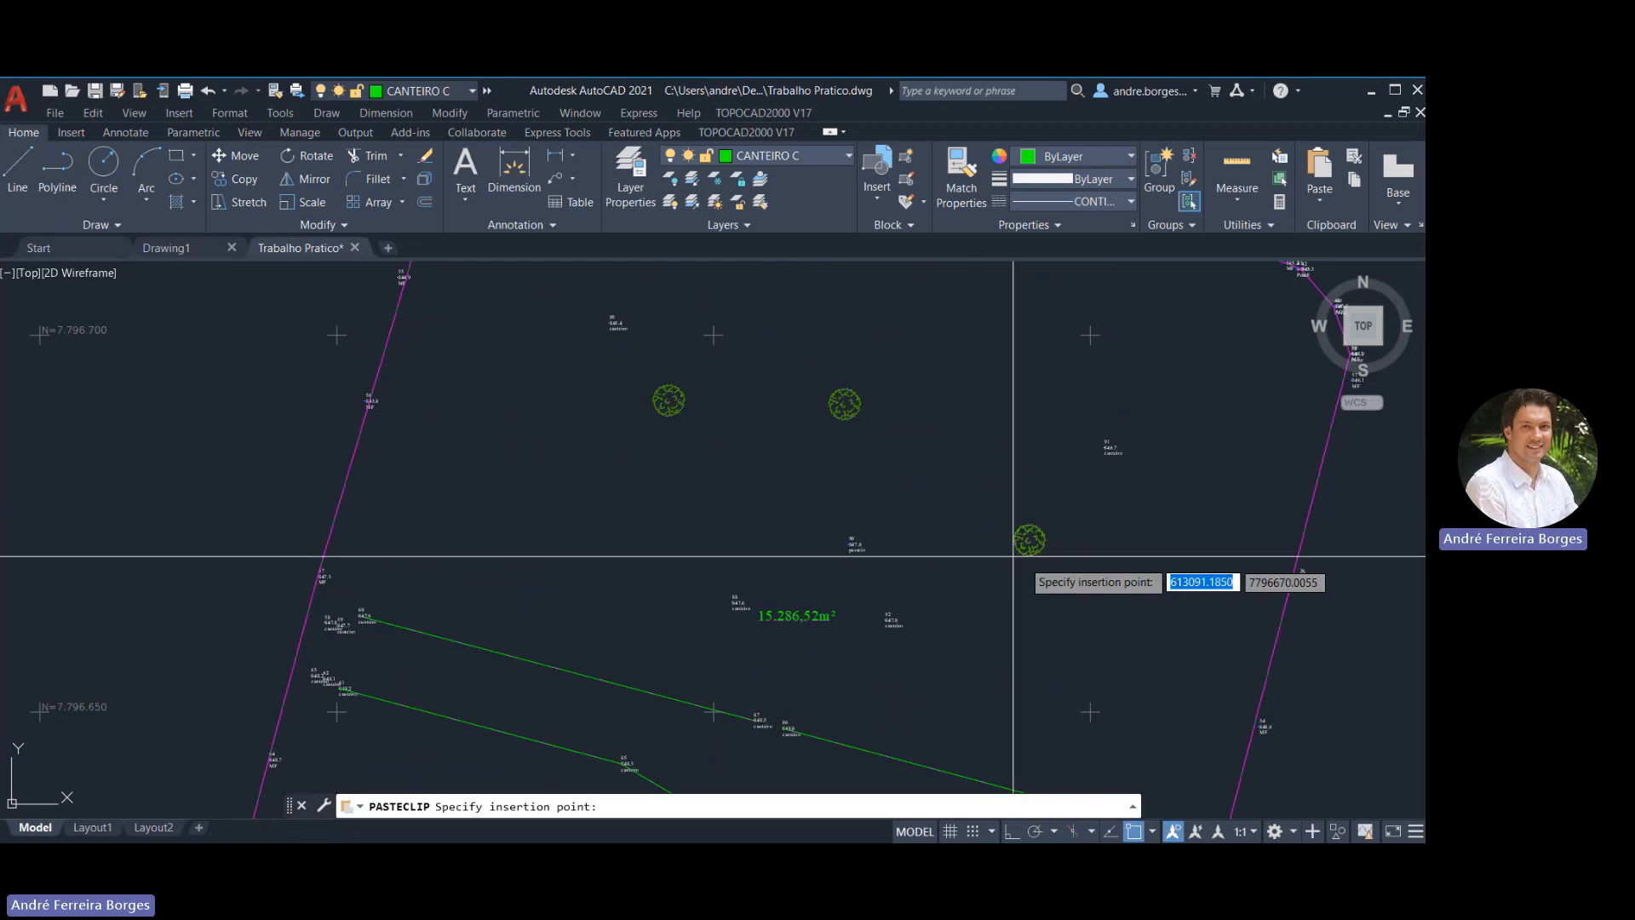
left_click(1012, 556)
scroll(1012, 435, "down", 2)
scroll(997, 461, "down", 3)
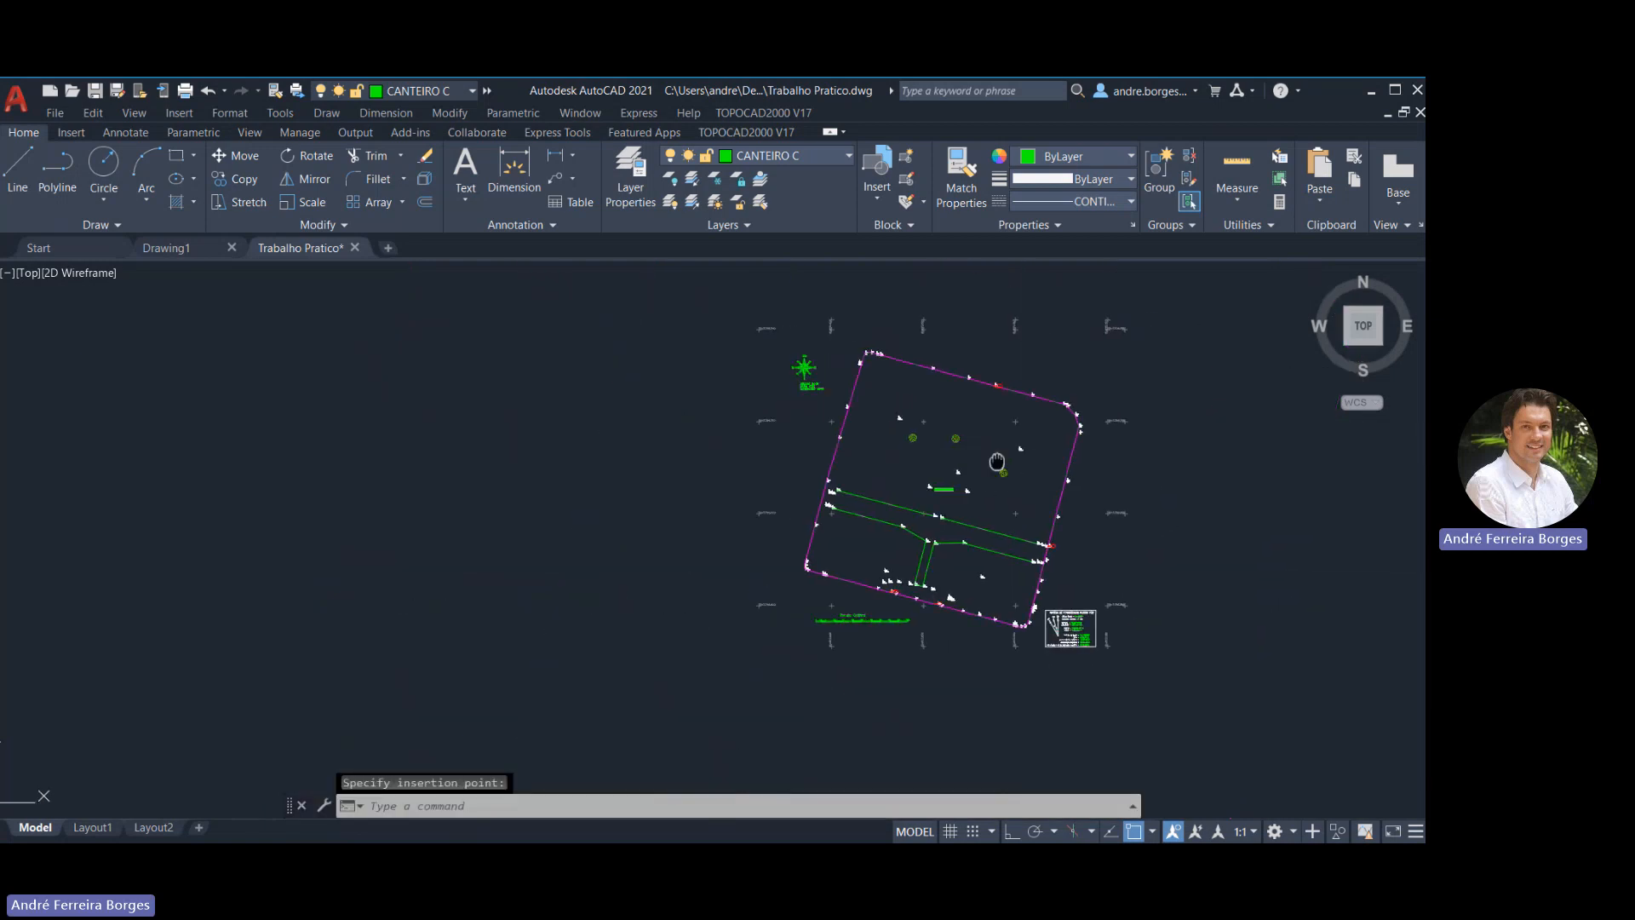
mouse_move(996, 461)
middle_mouse_down()
mouse_move(877, 420)
mouse_move(724, 443)
middle_mouse_up()
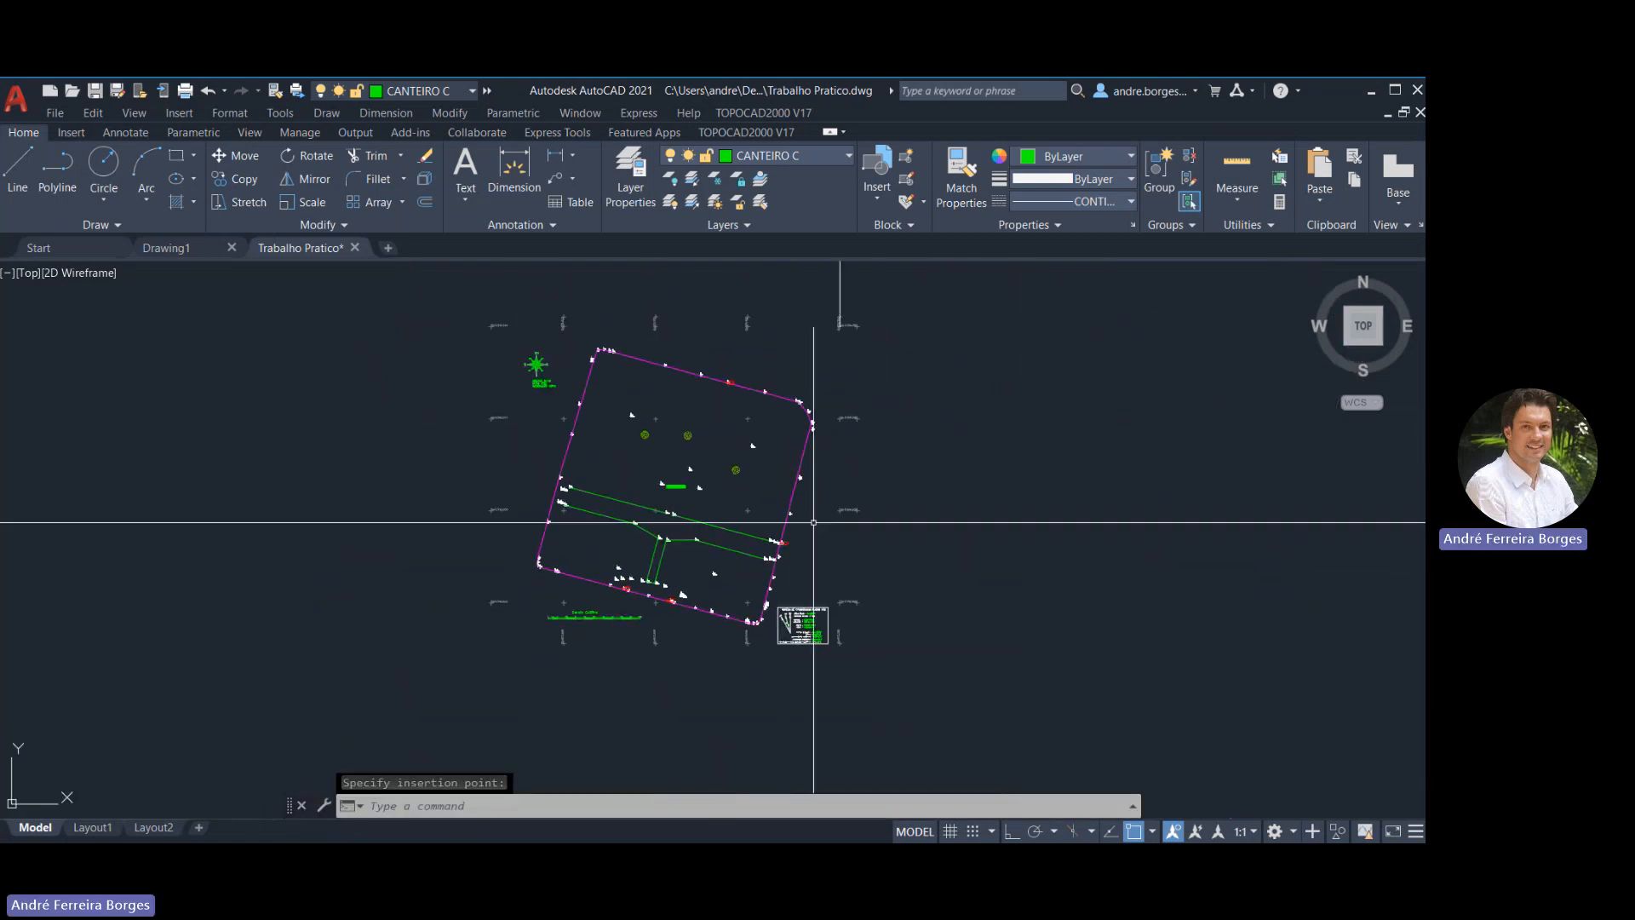
key("Escape")
key("Escape")
key("Escape")
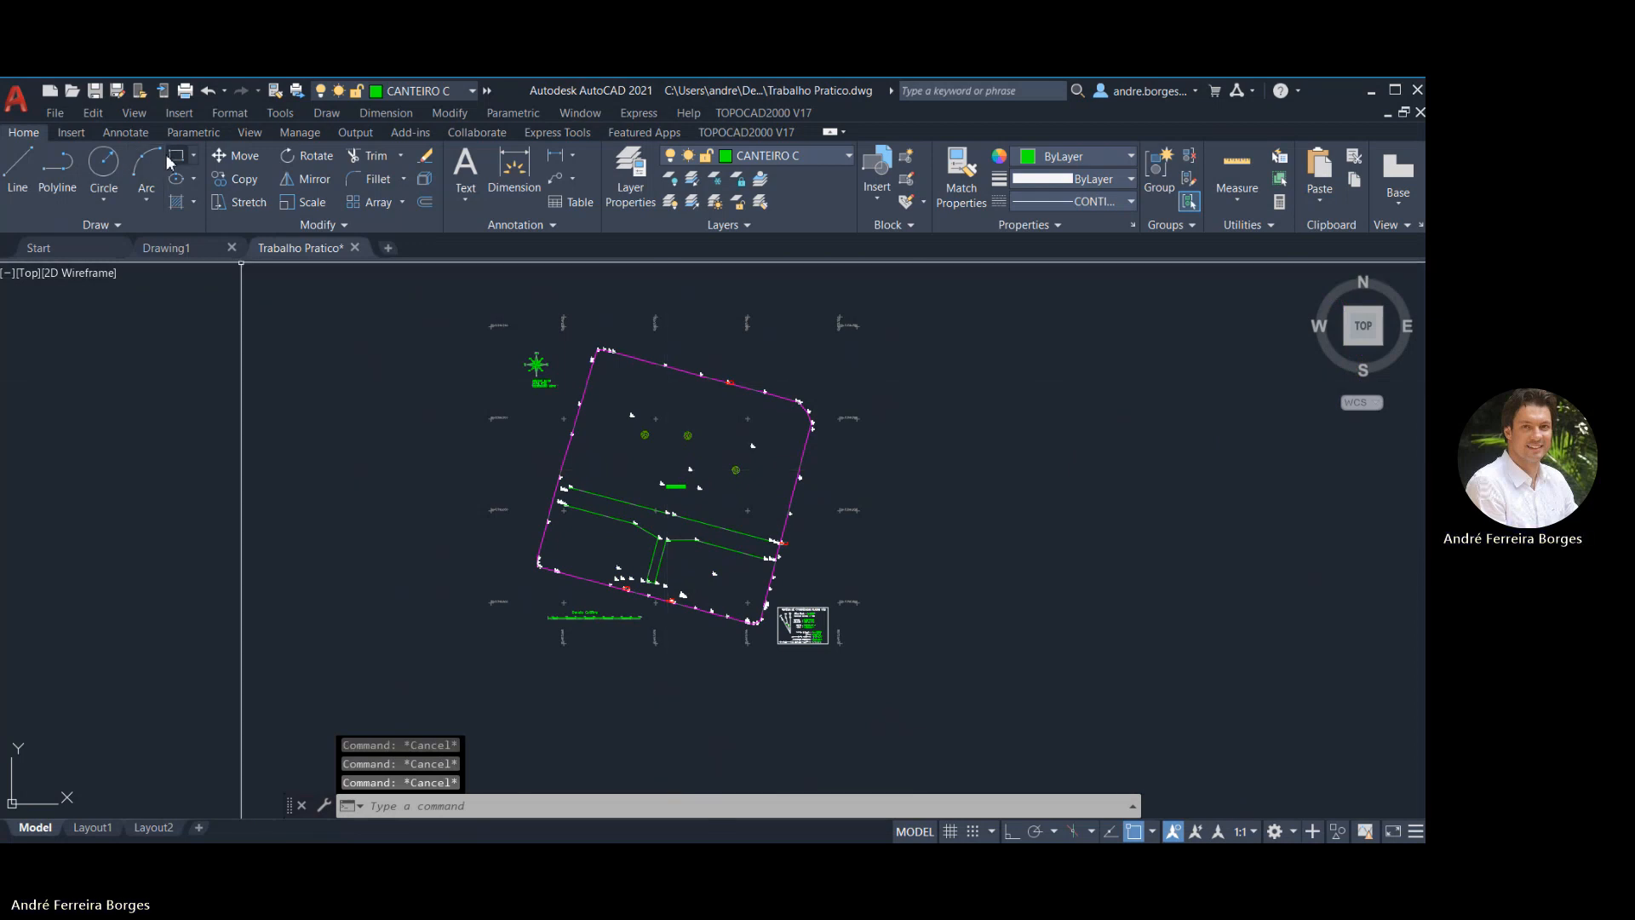
Draw an upright rectangle as a legend frame in the empty space east of the site plan
left_click(174, 158)
left_click(915, 524)
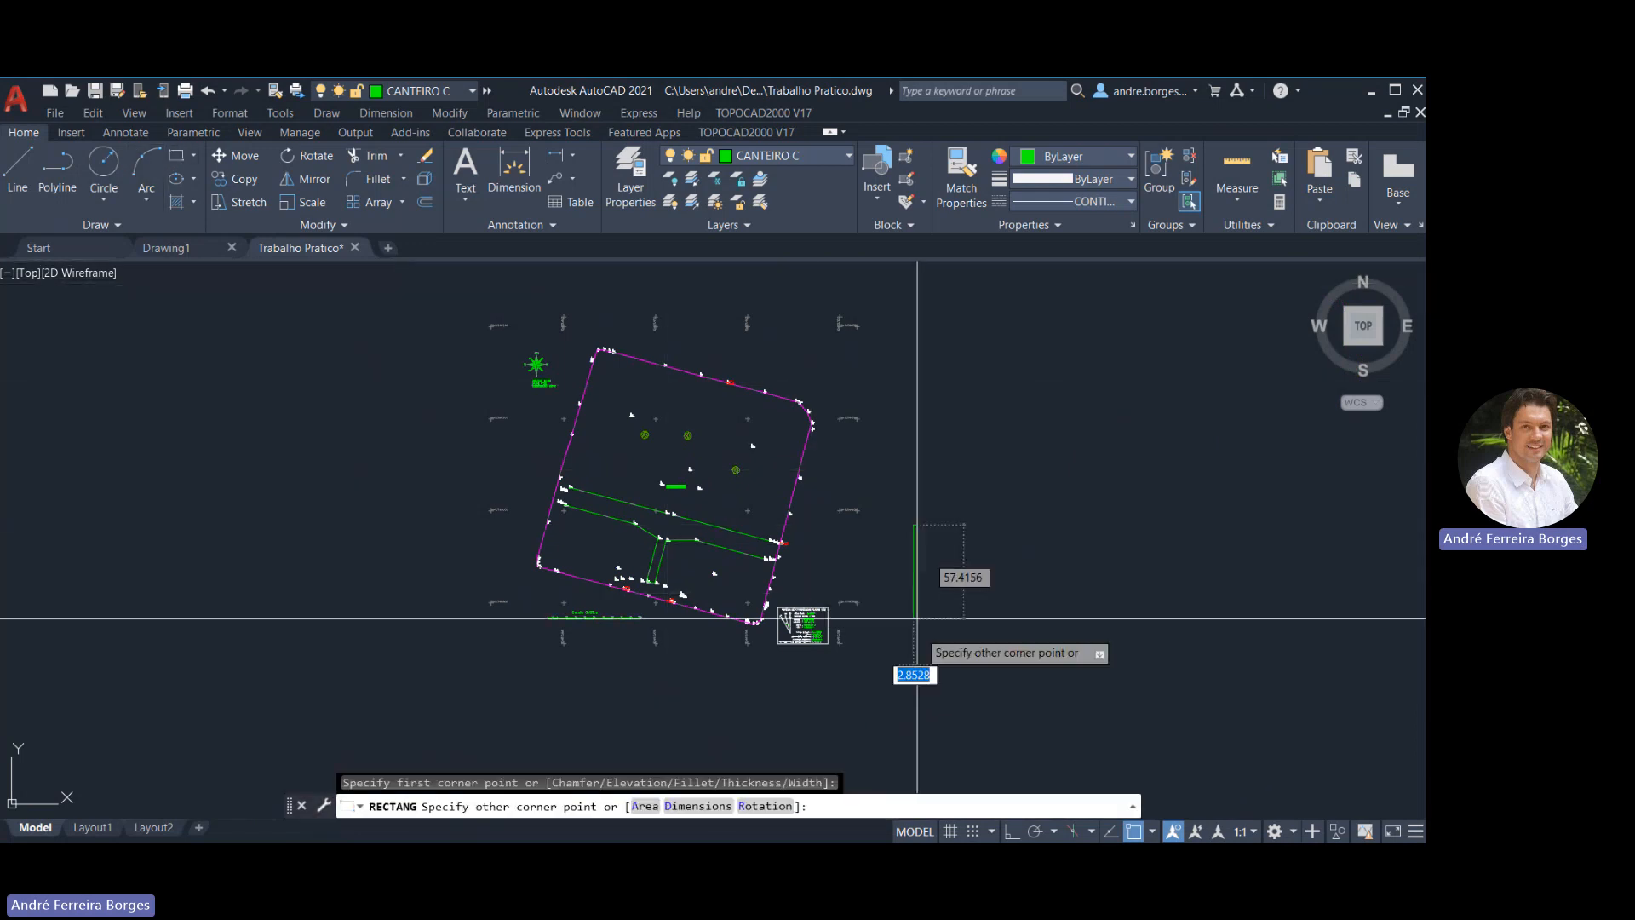
left_click(974, 639)
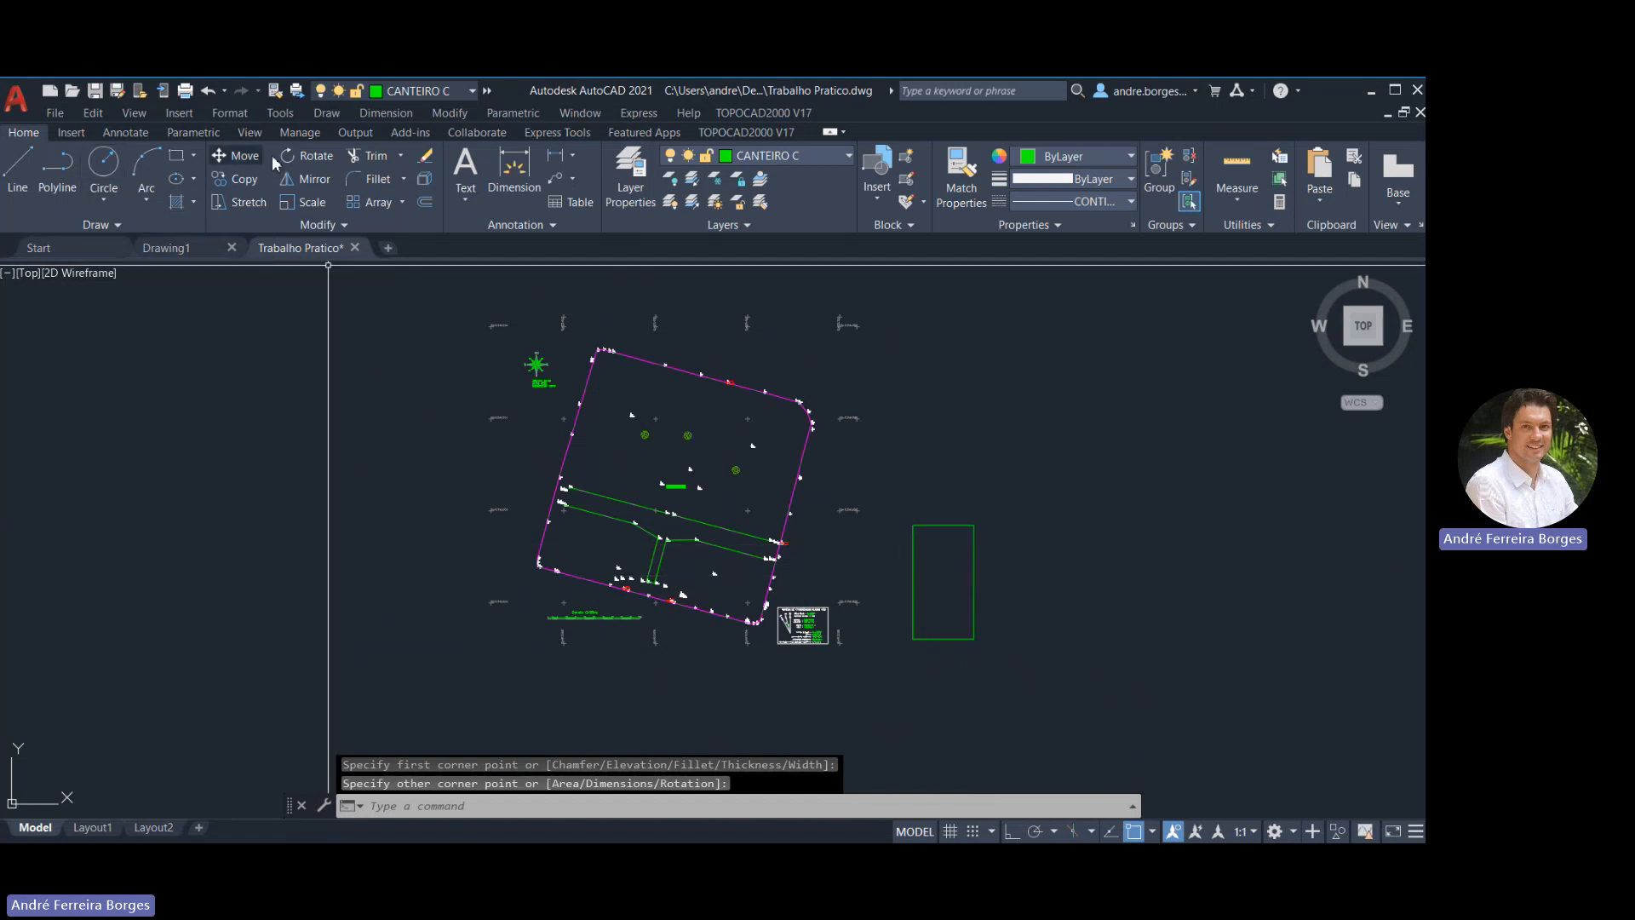
Add the multiline text "LEGENDA" inside the upper part of the legend rectangle
left_click(466, 166)
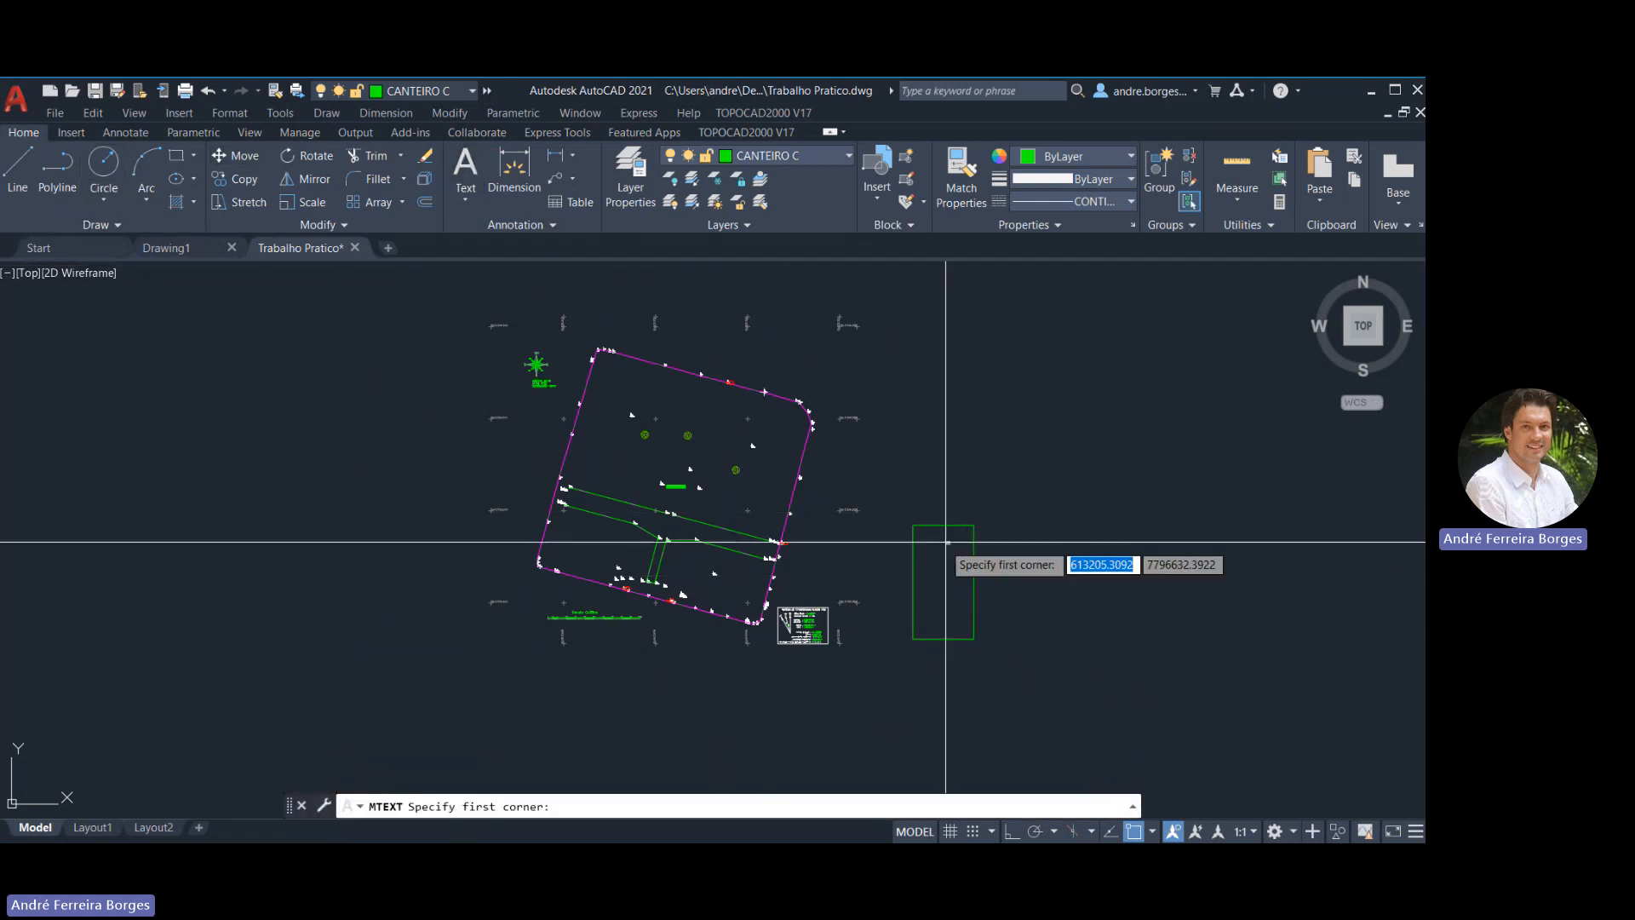
scroll(946, 541, "up", 5)
left_click(882, 501)
left_click(1037, 563)
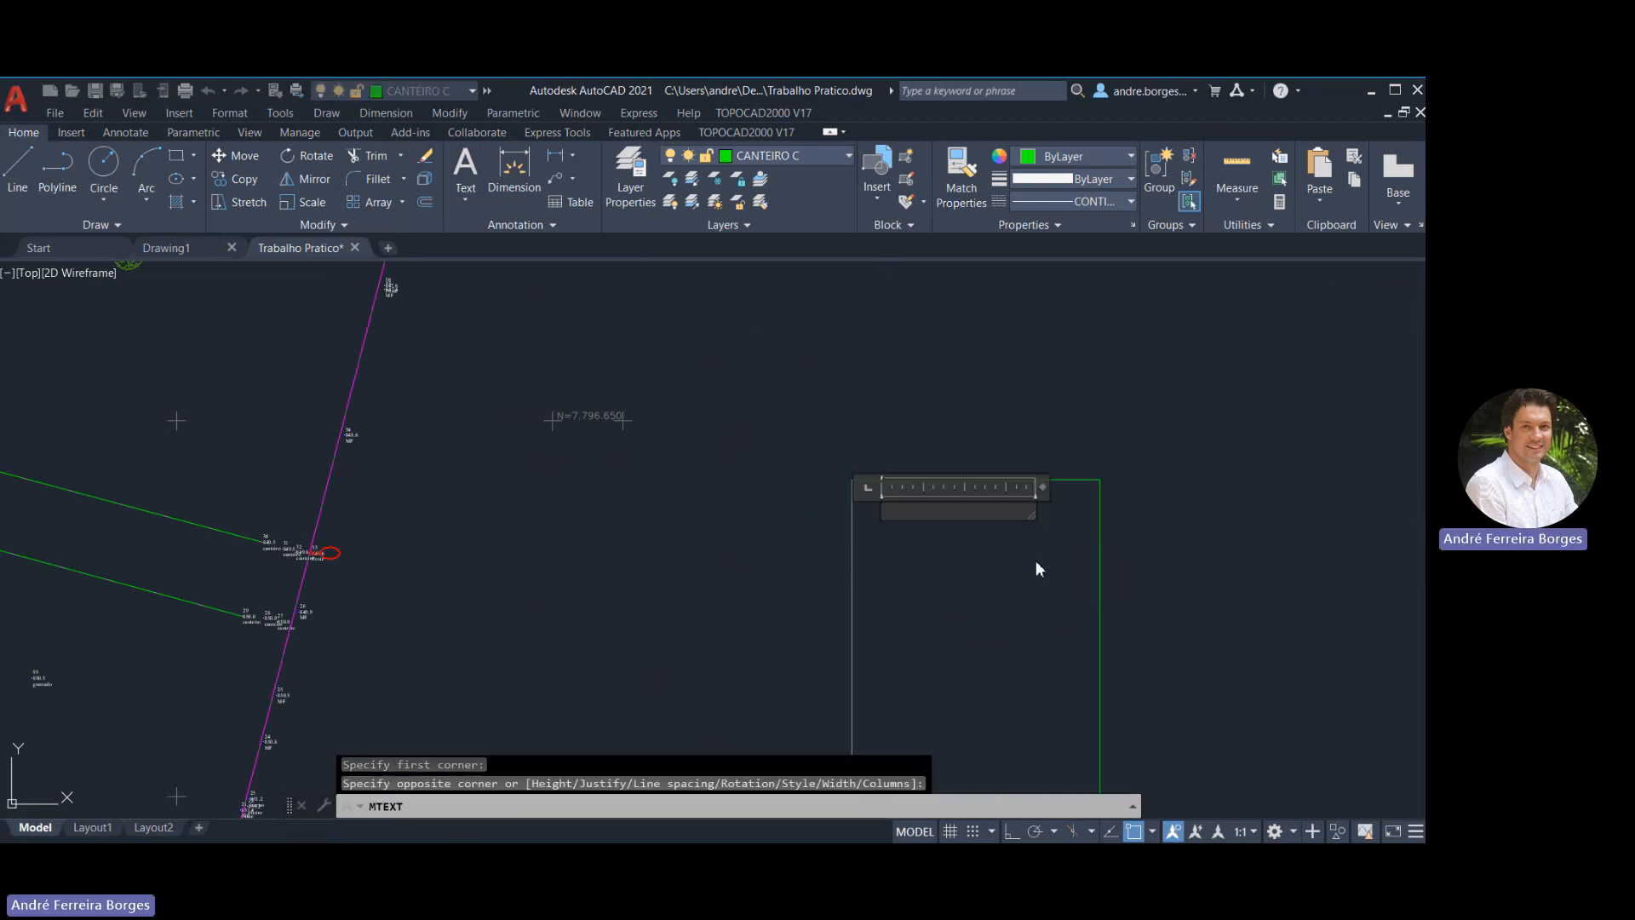
type("LEGENDA")
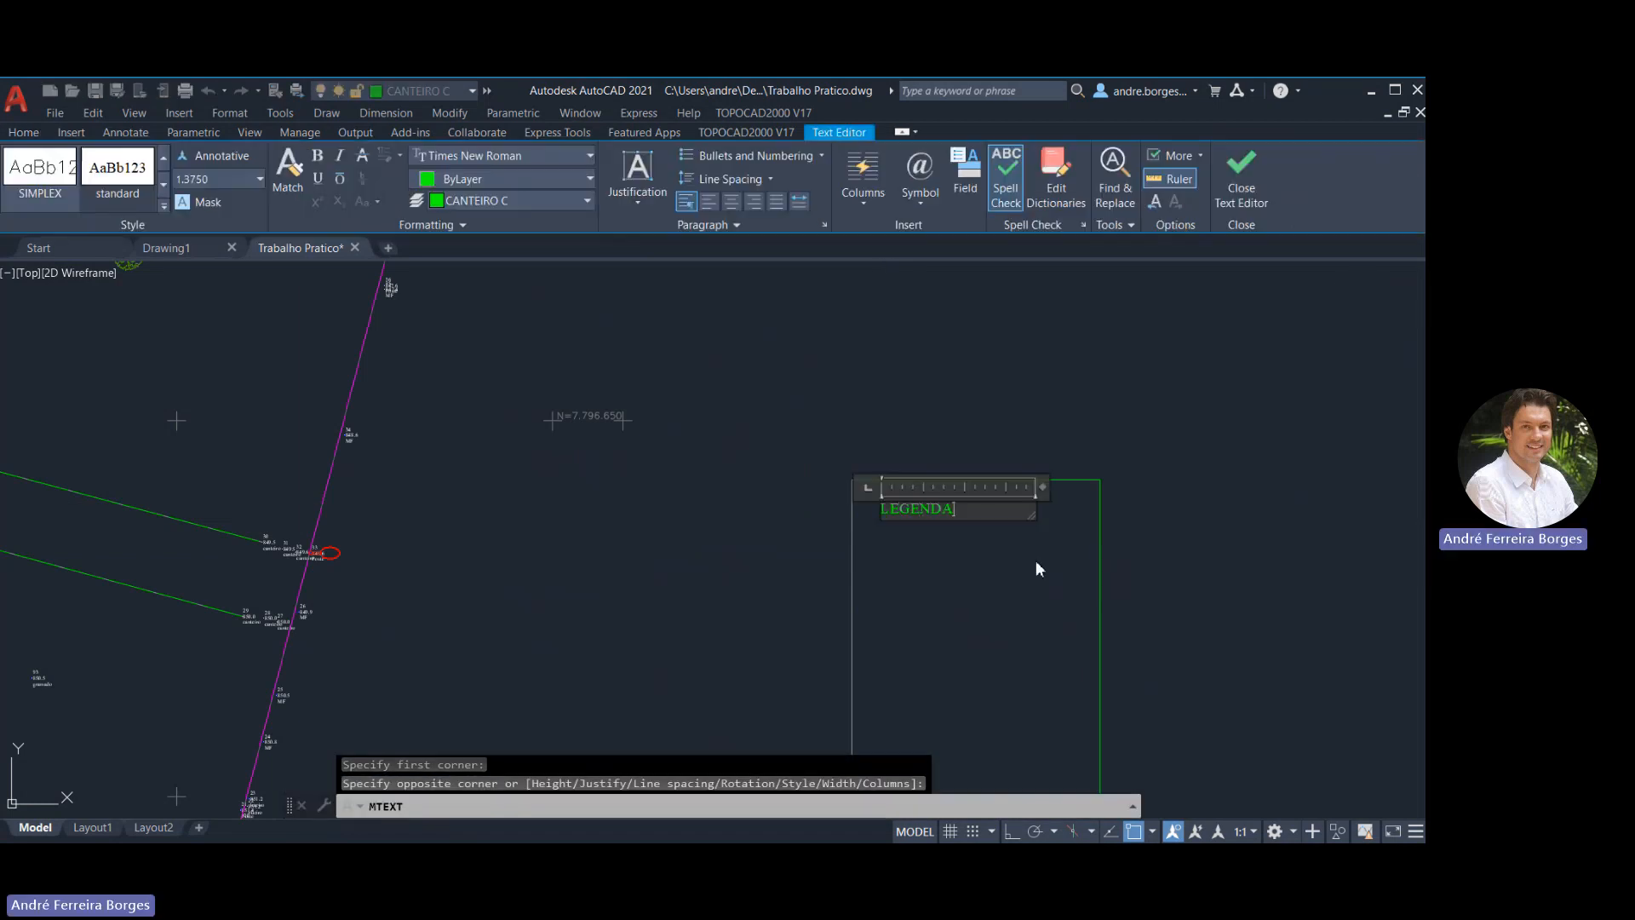
left_click(1045, 460)
scroll(934, 520, "down", 2)
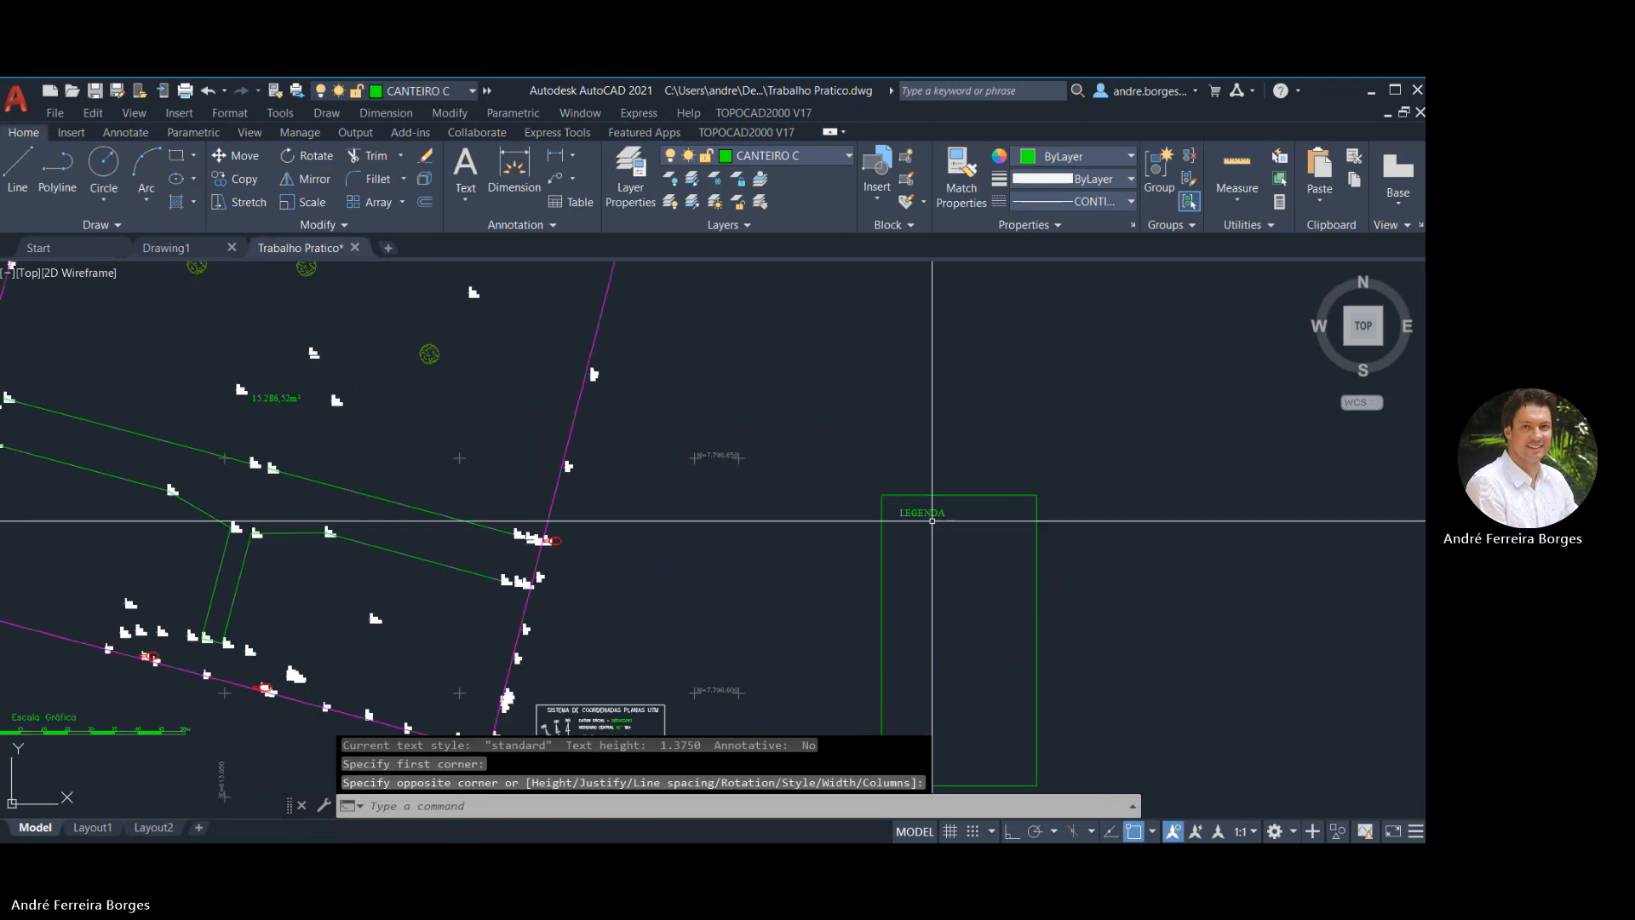
Copy the easternmost tree symbol from the plan and paste it in the legend frame below the LEGENDA title
middle_click_drag(804, 554, 968, 559)
key("Escape")
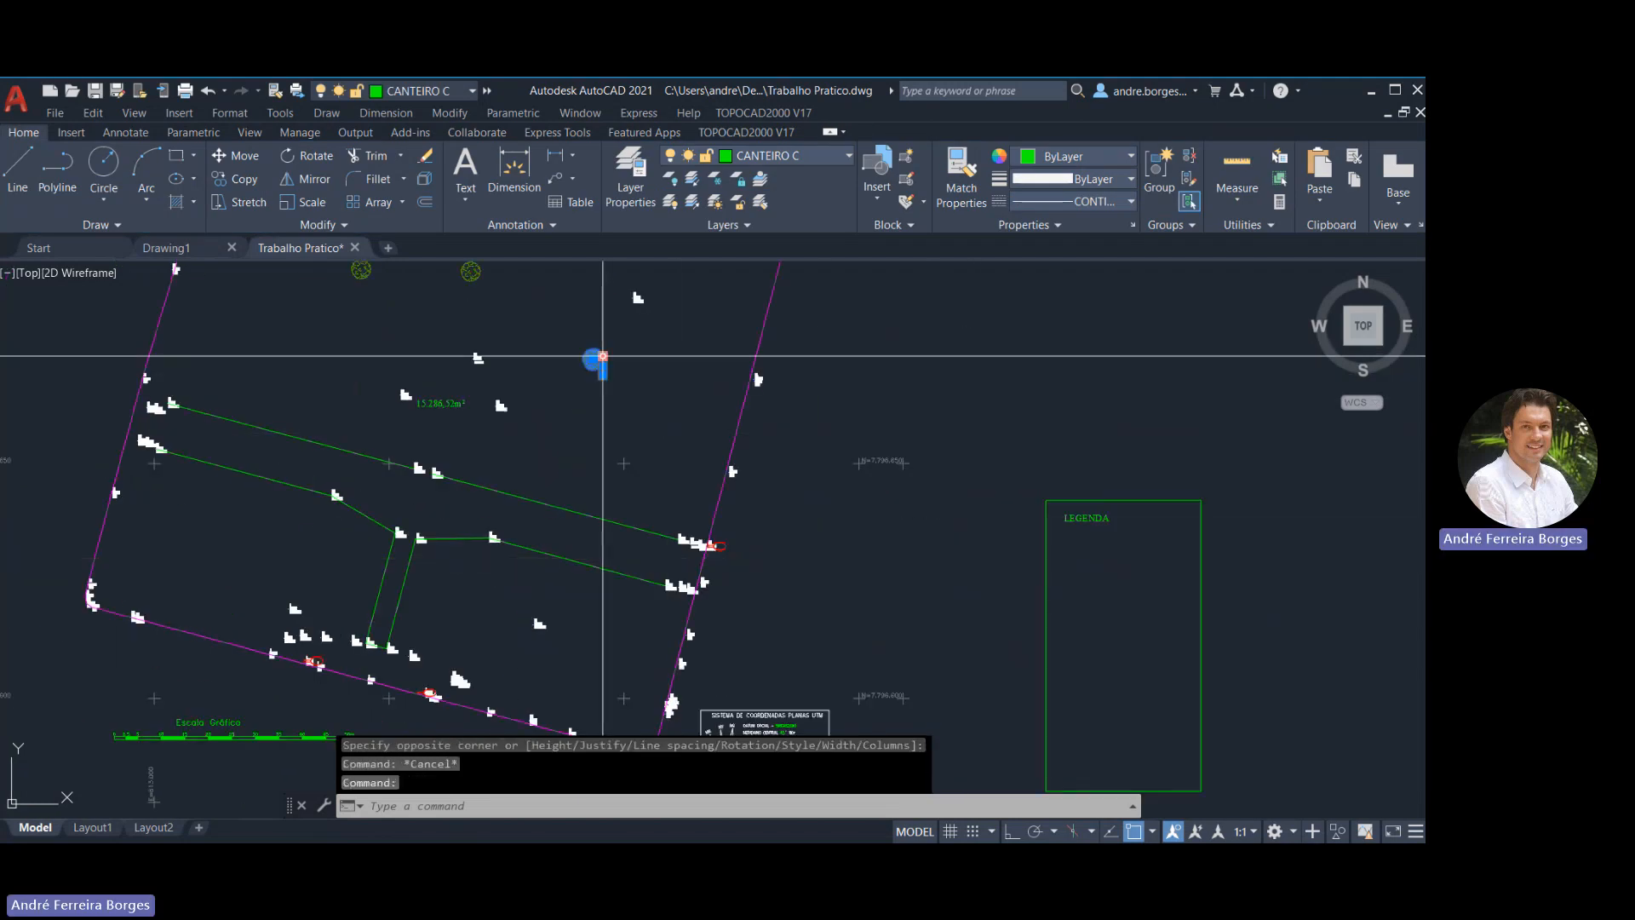
key("ctrl+v")
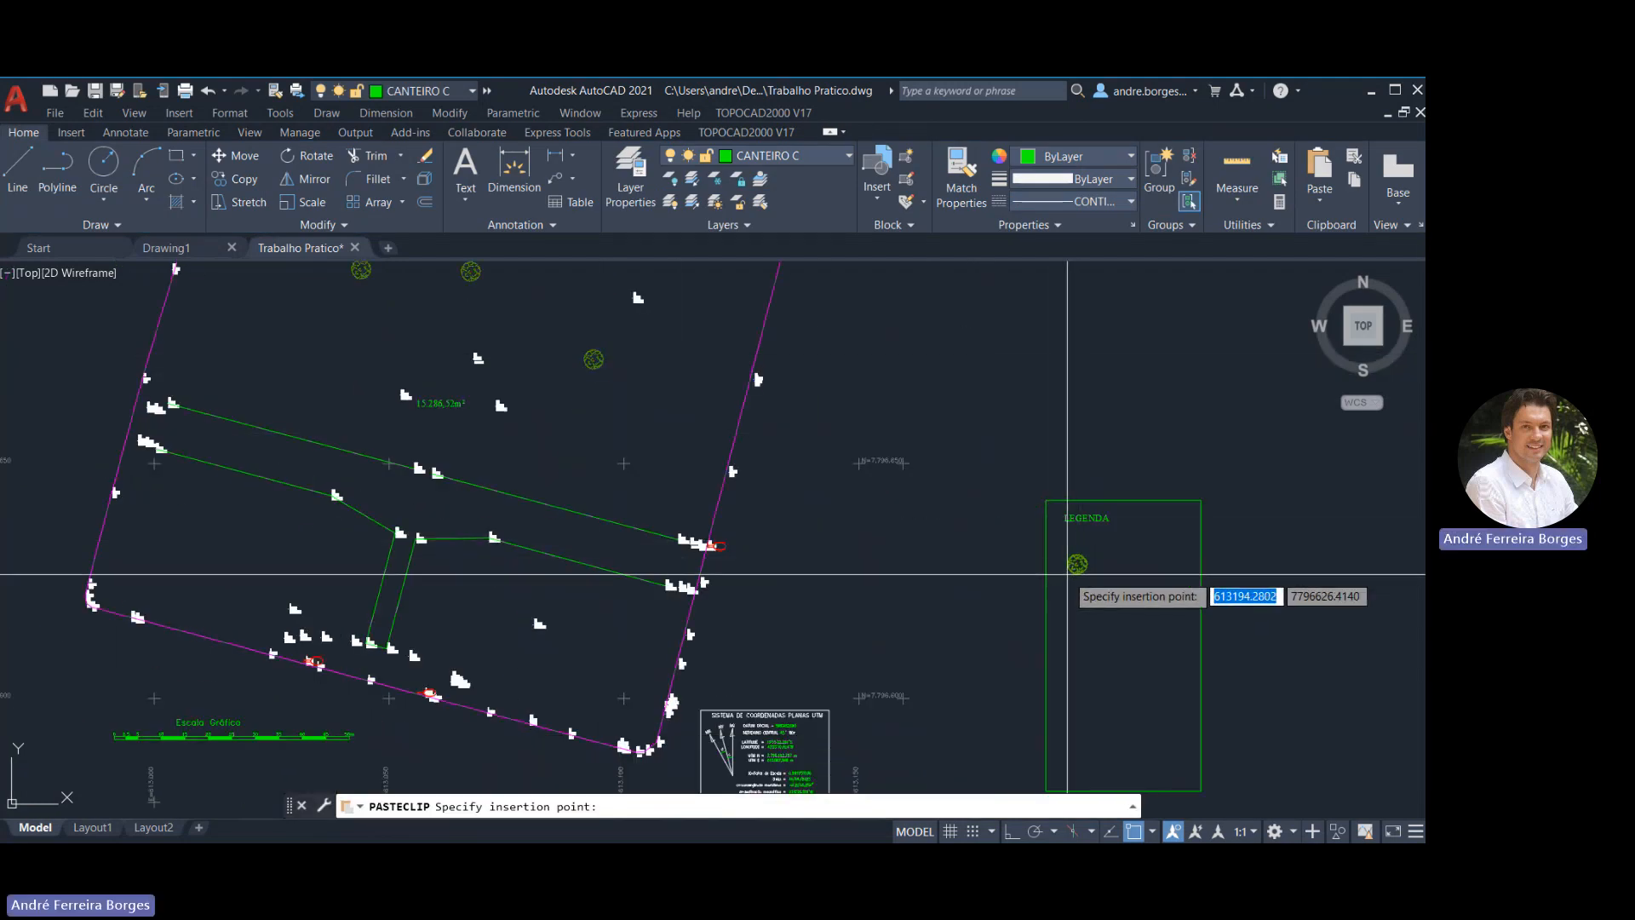
scroll(1065, 569, "up", 3)
left_click(1059, 568)
scroll(1059, 568, "down", 4)
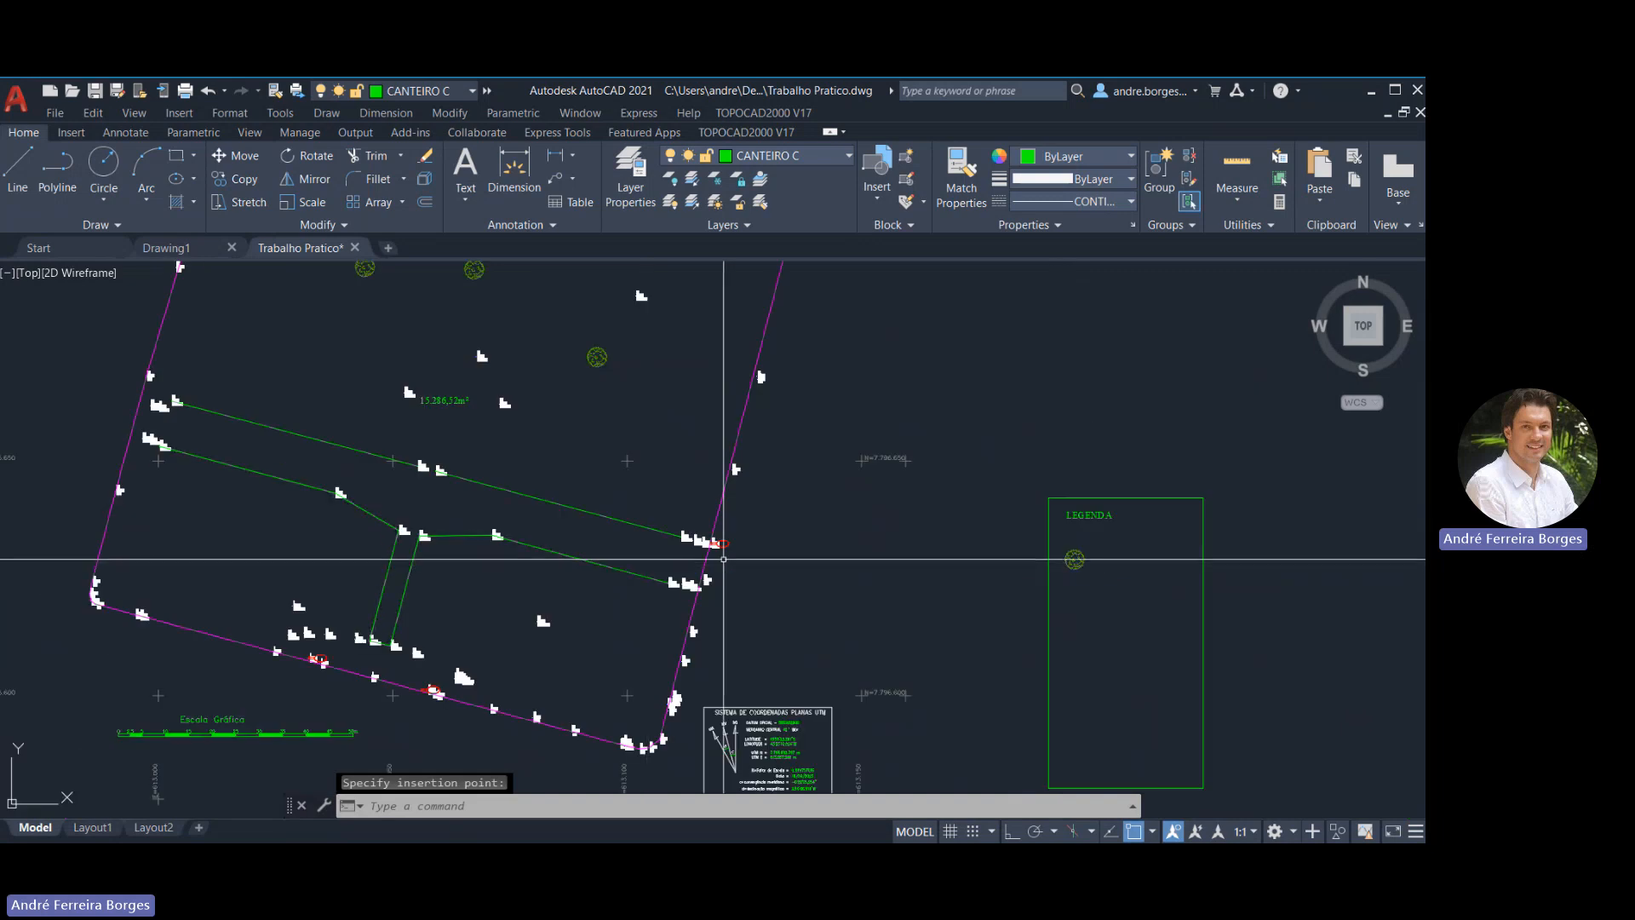
Copy the red post symbol at the plan's east boundary and paste it in the legend frame below the tree symbol
scroll(732, 543, "up", 4)
left_click(729, 530)
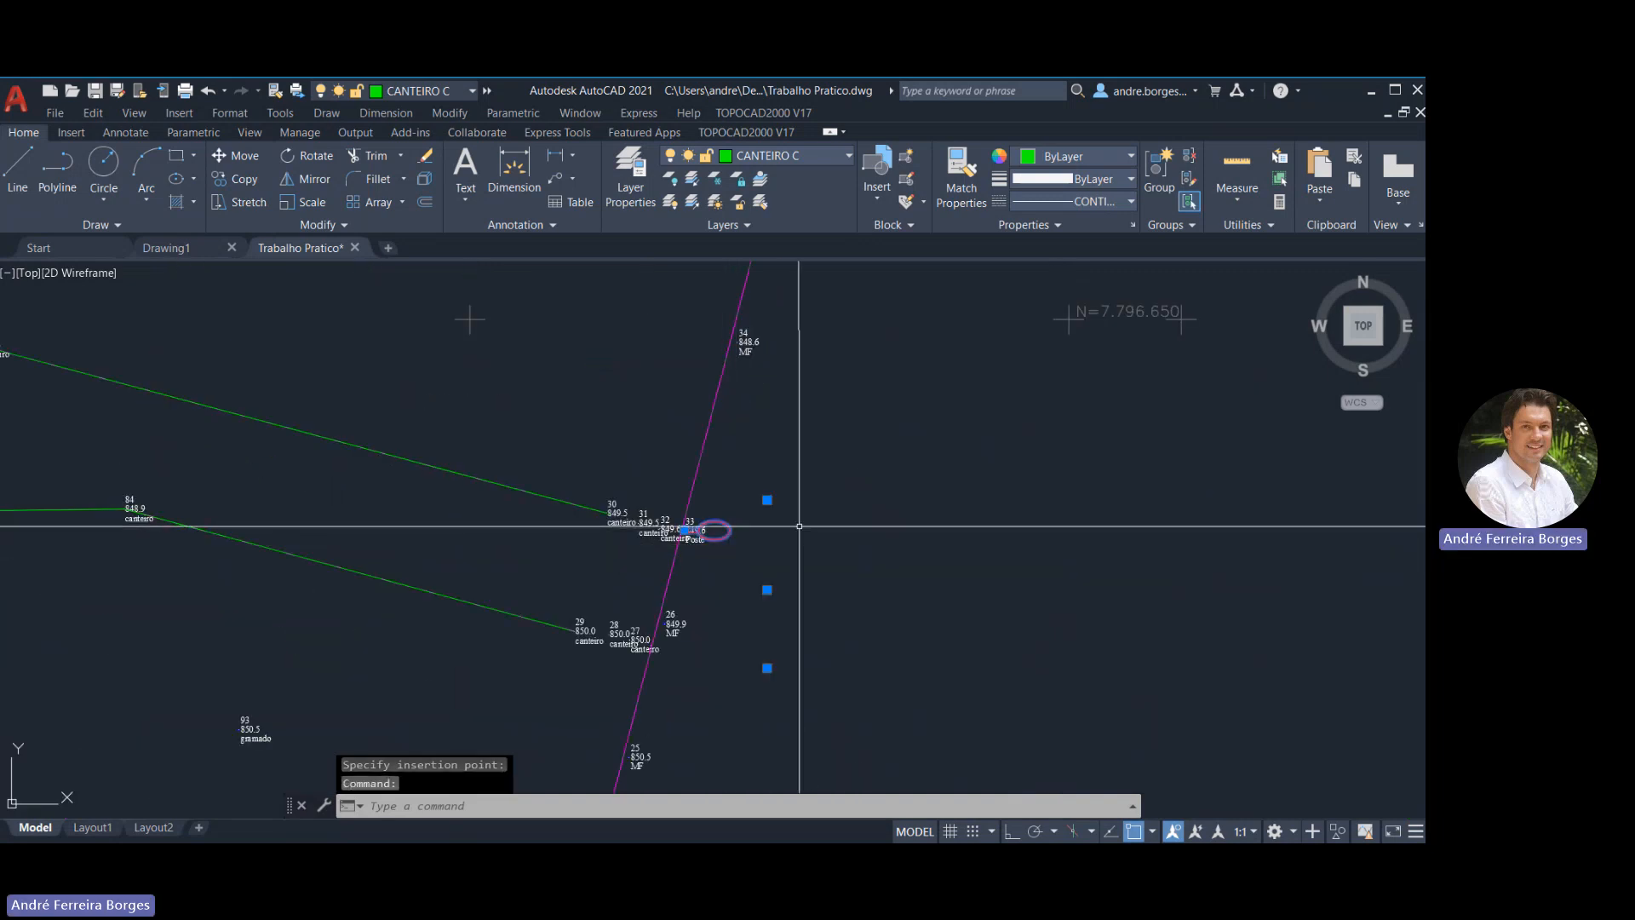
key("ctrl+c")
key("ctrl+v")
scroll(877, 545, "down", 4)
scroll(993, 565, "up", 5)
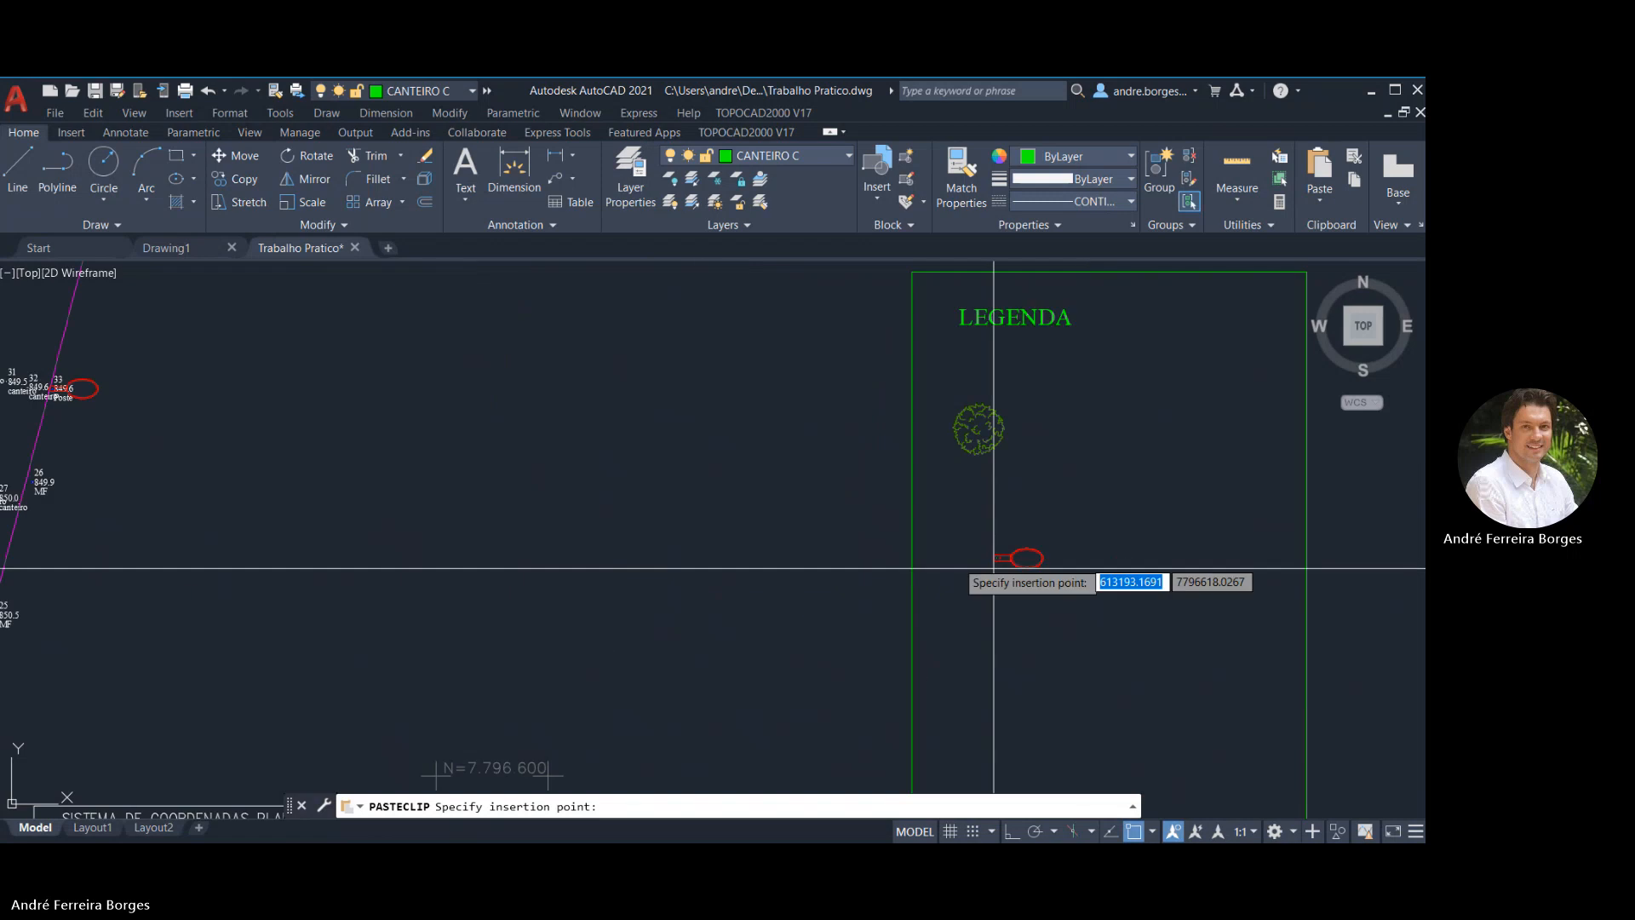
key("Escape")
key("Escape")
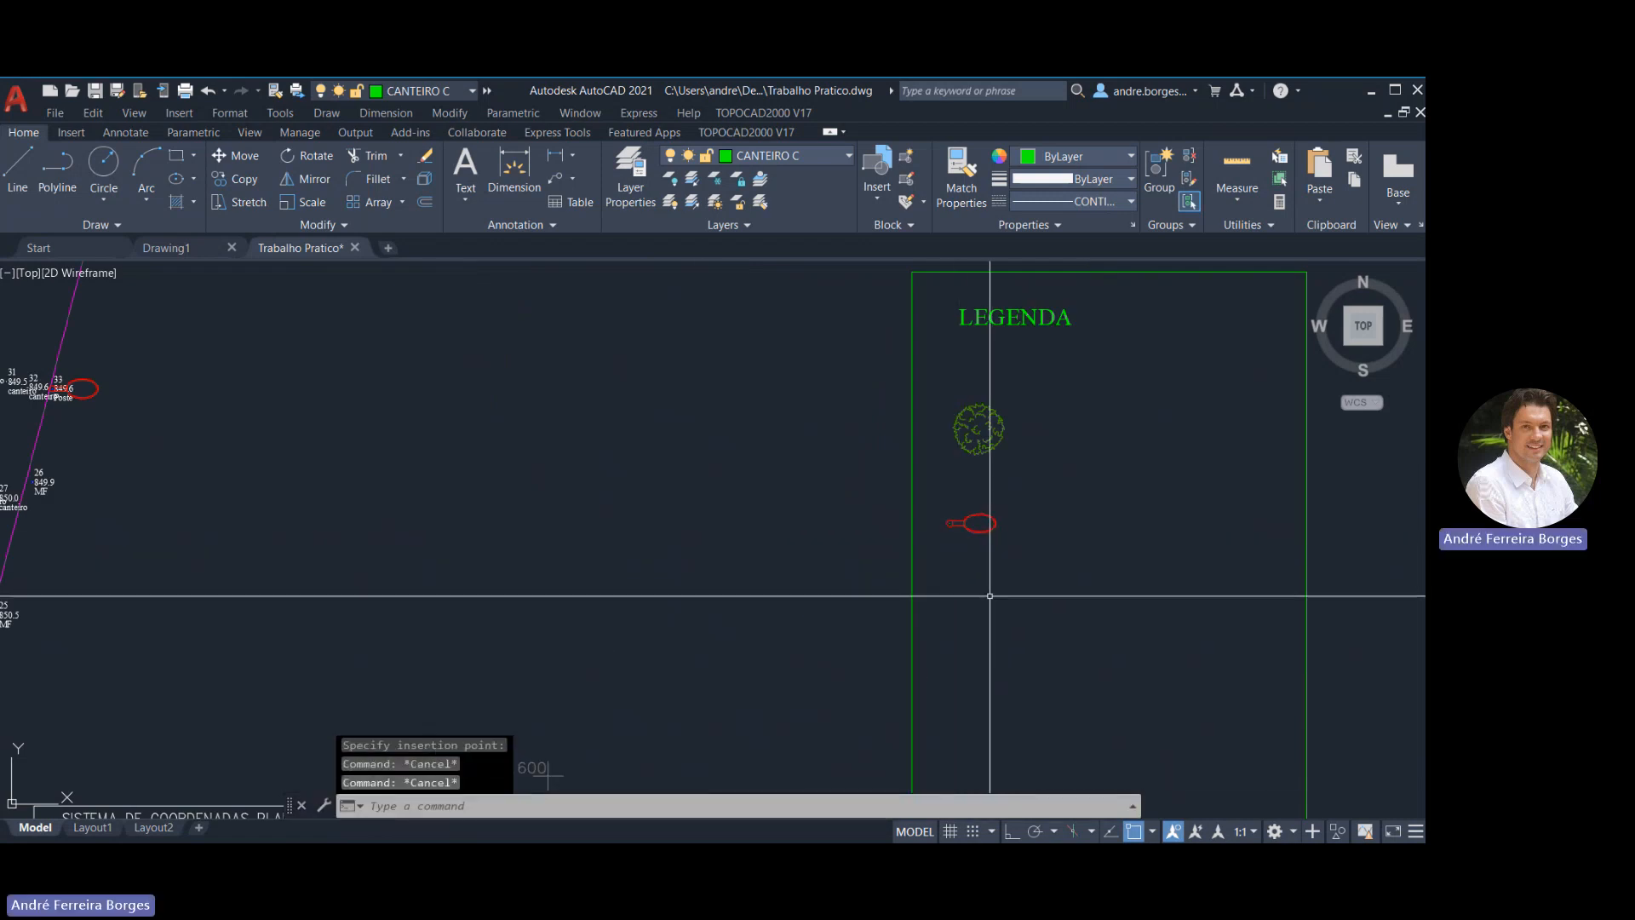
Draw a horizontal polyline about 4.9 units long in the legend frame below the post symbol
scroll(924, 604, "up", 3)
type("pl")
key("Return")
left_click(929, 600)
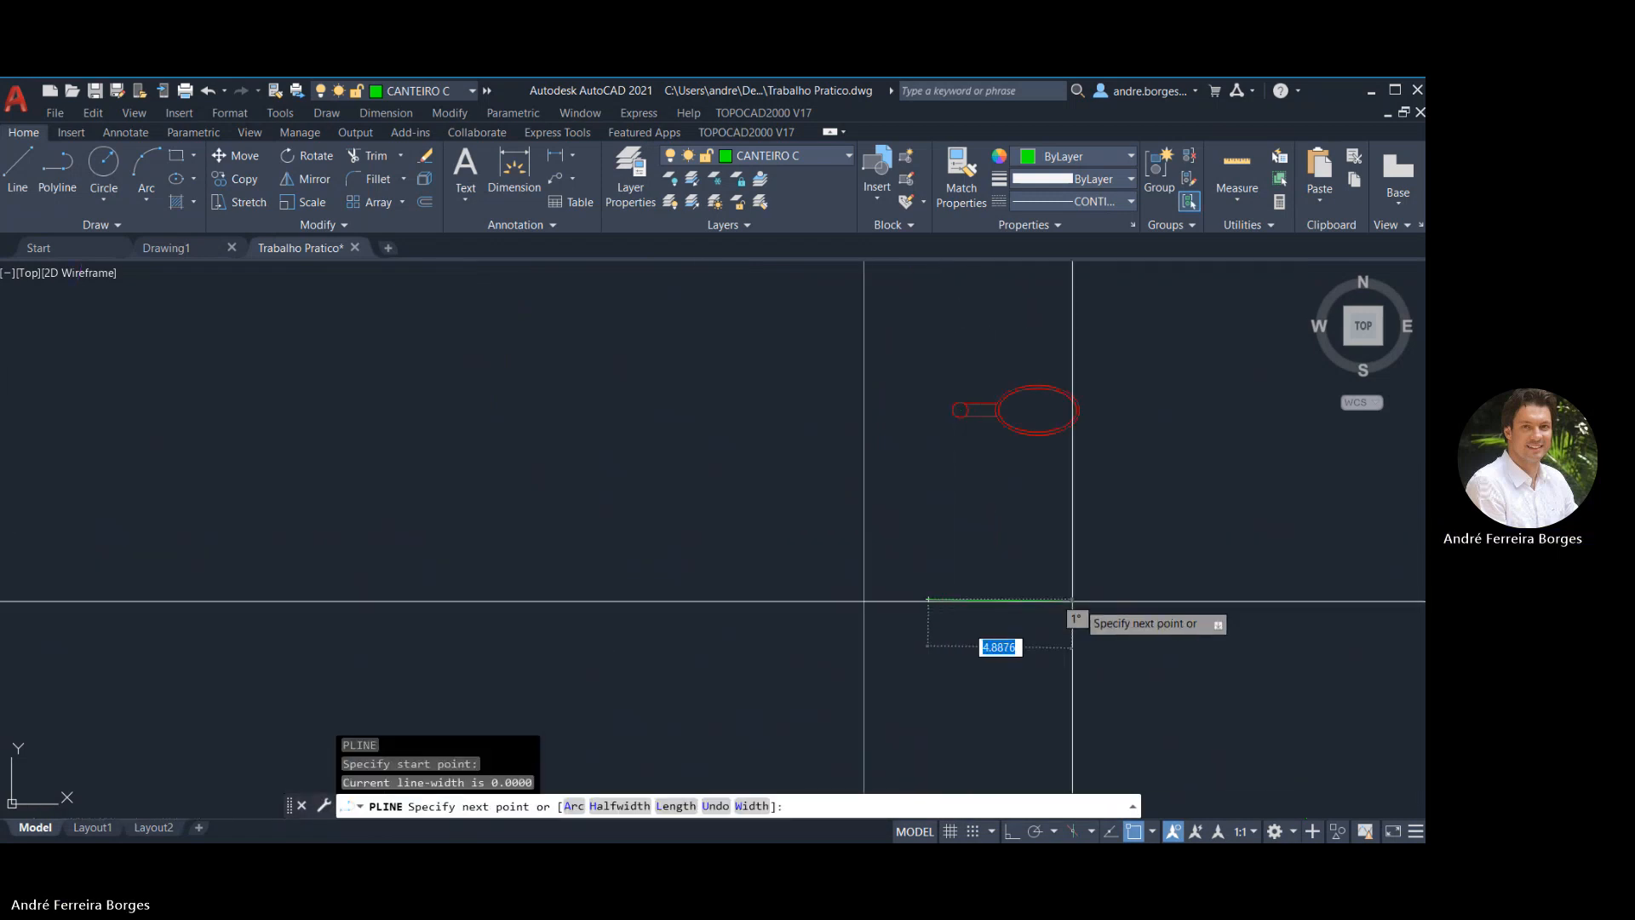
key("Return")
scroll(1078, 605, "down", 4)
middle_click_drag(1062, 635, 1055, 555)
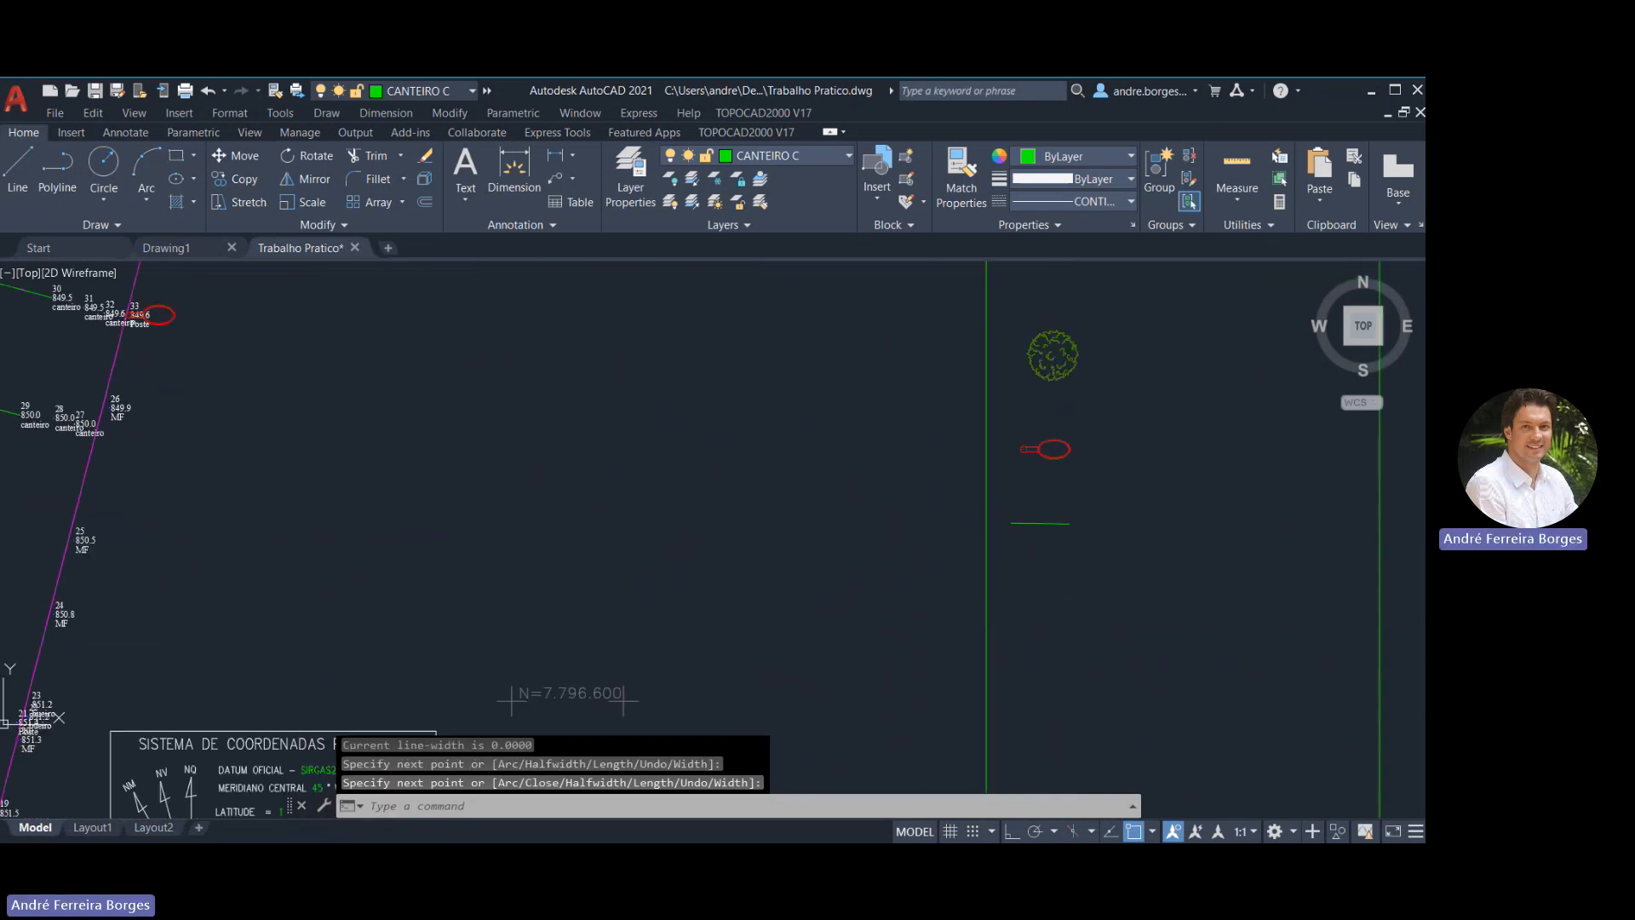
Copy the LEGENDA text to the space beside the legend's tree symbol and change the copy to "Arvore"
scroll(787, 446, "down", 3)
middle_click_drag(922, 370, 937, 443)
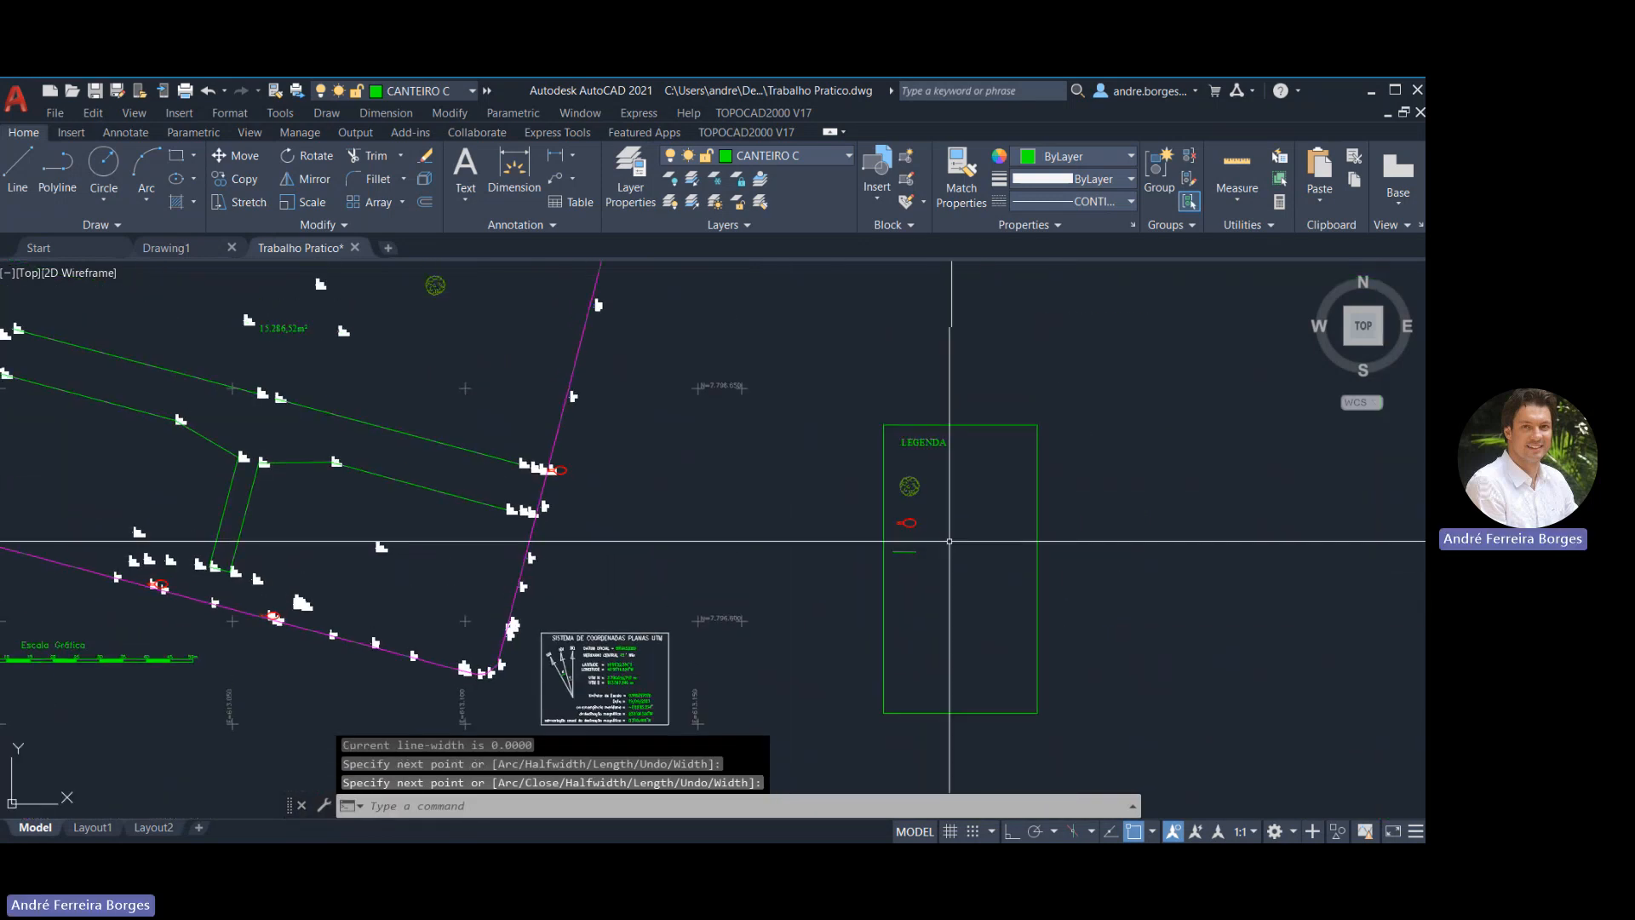
key("Escape")
left_click(926, 442)
key("ctrl+c")
key("ctrl+v")
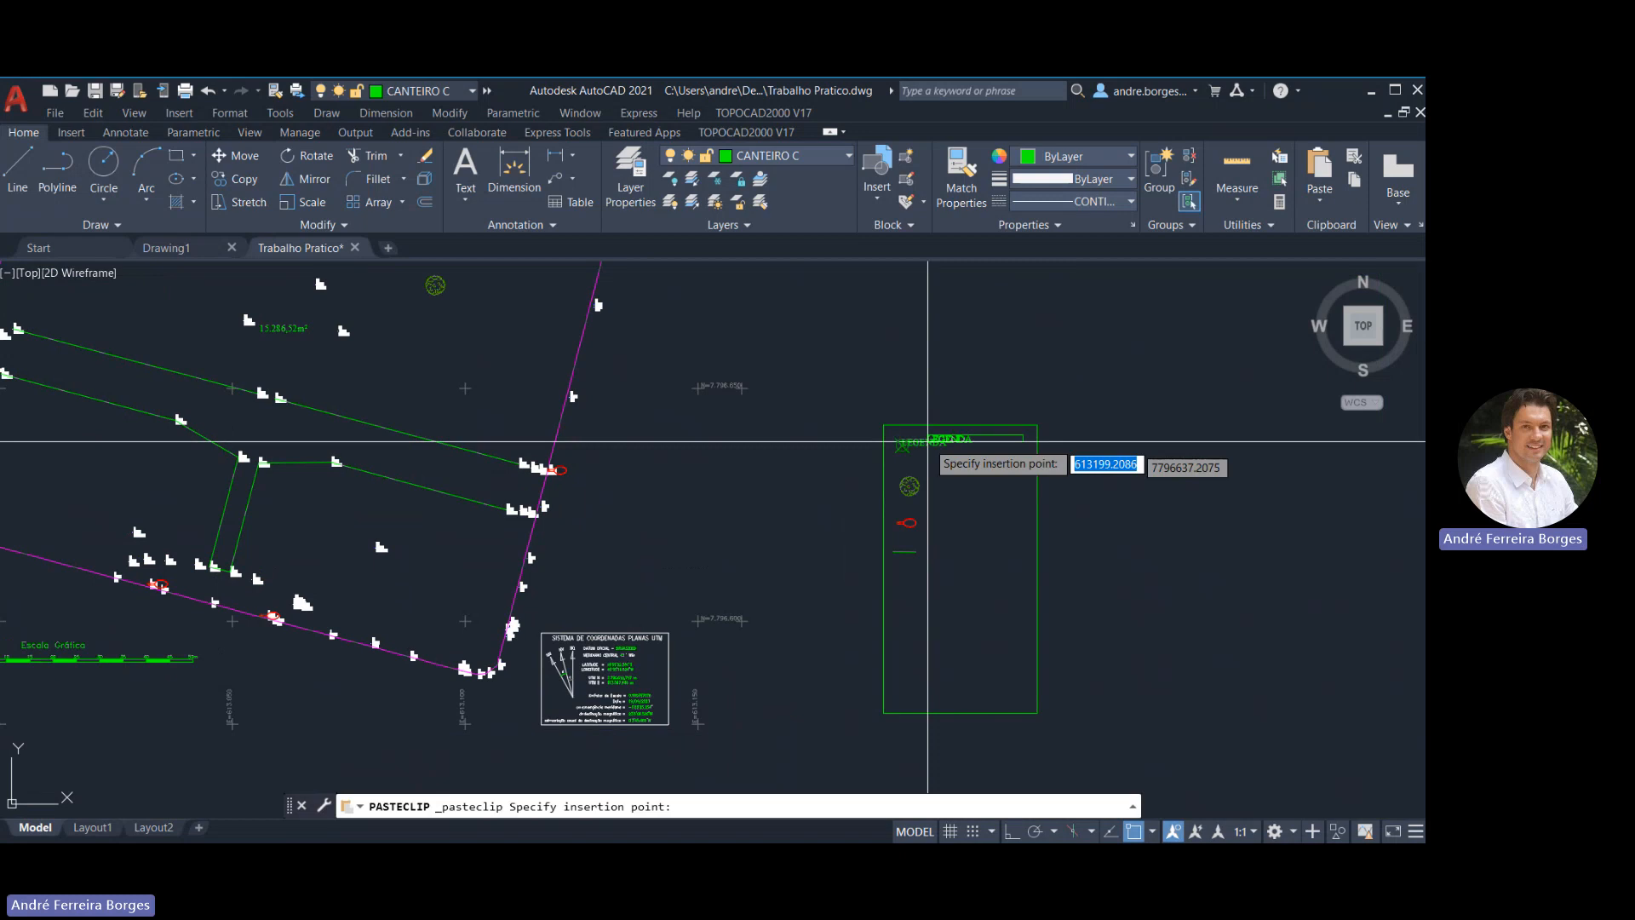
scroll(931, 444, "up", 2)
left_click(942, 499)
double_click(968, 494)
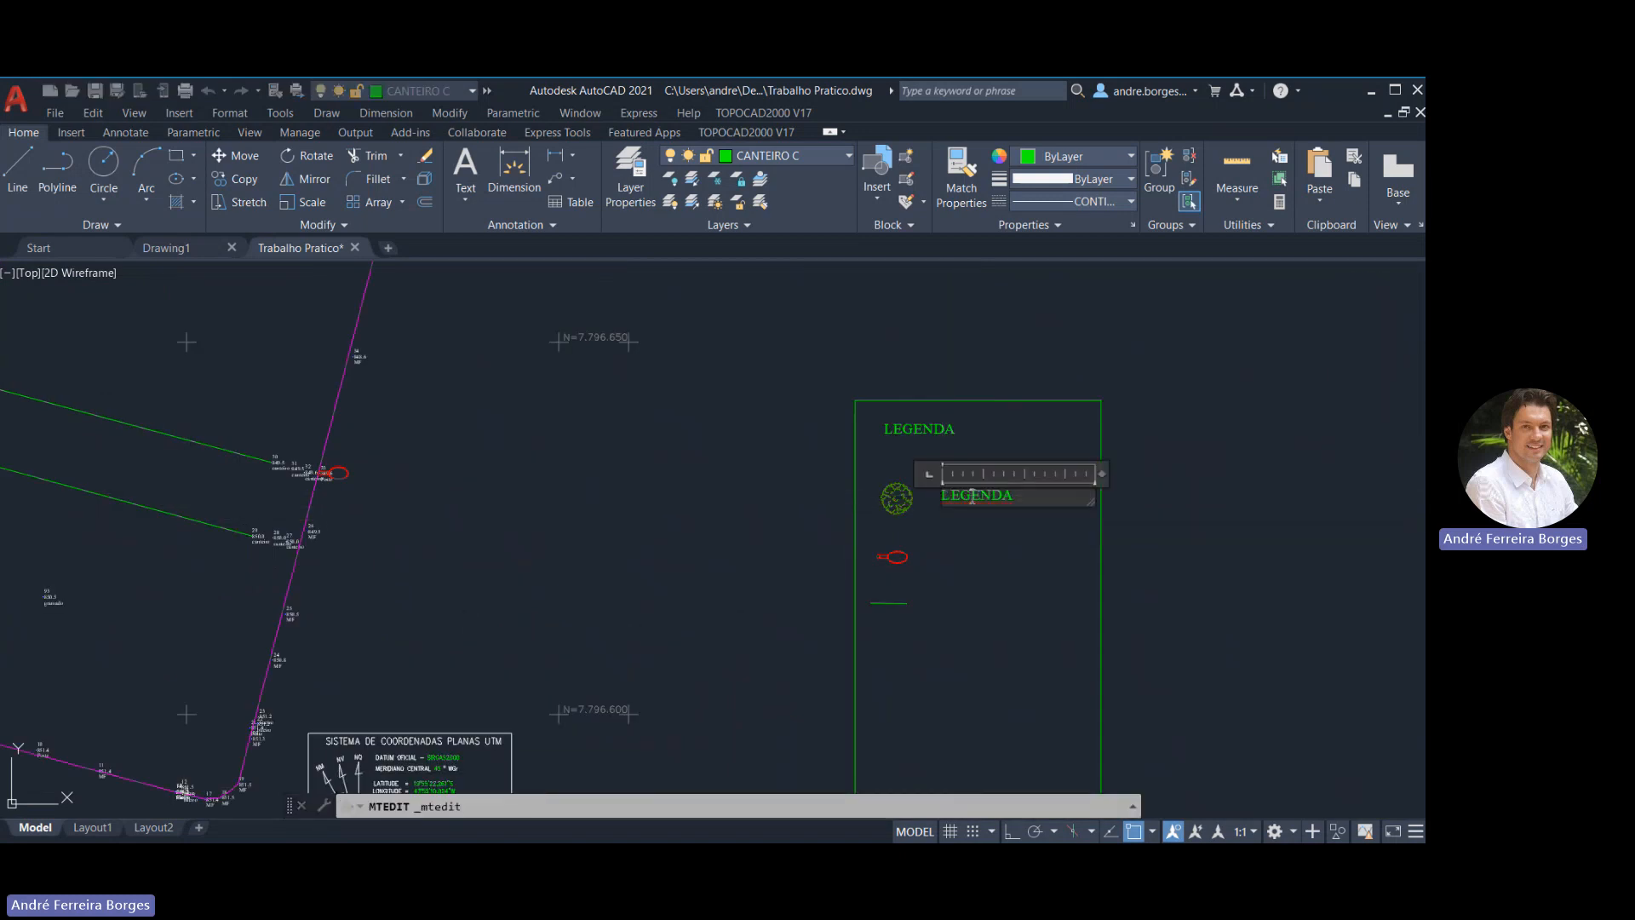
type("Arv")
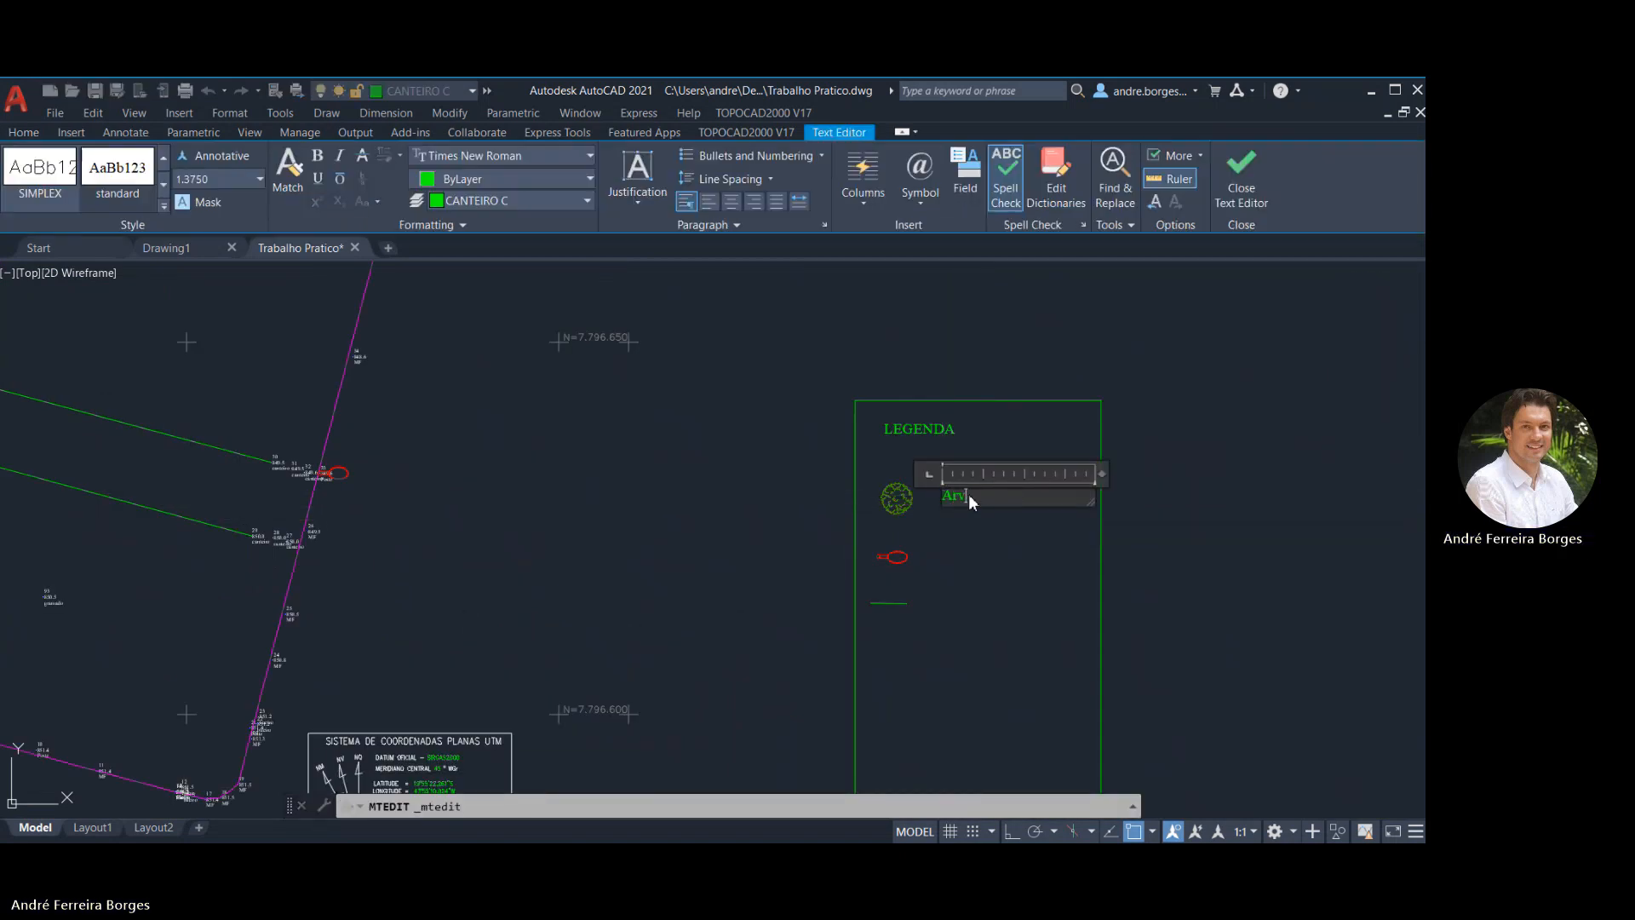
type("ore")
left_click(1010, 533)
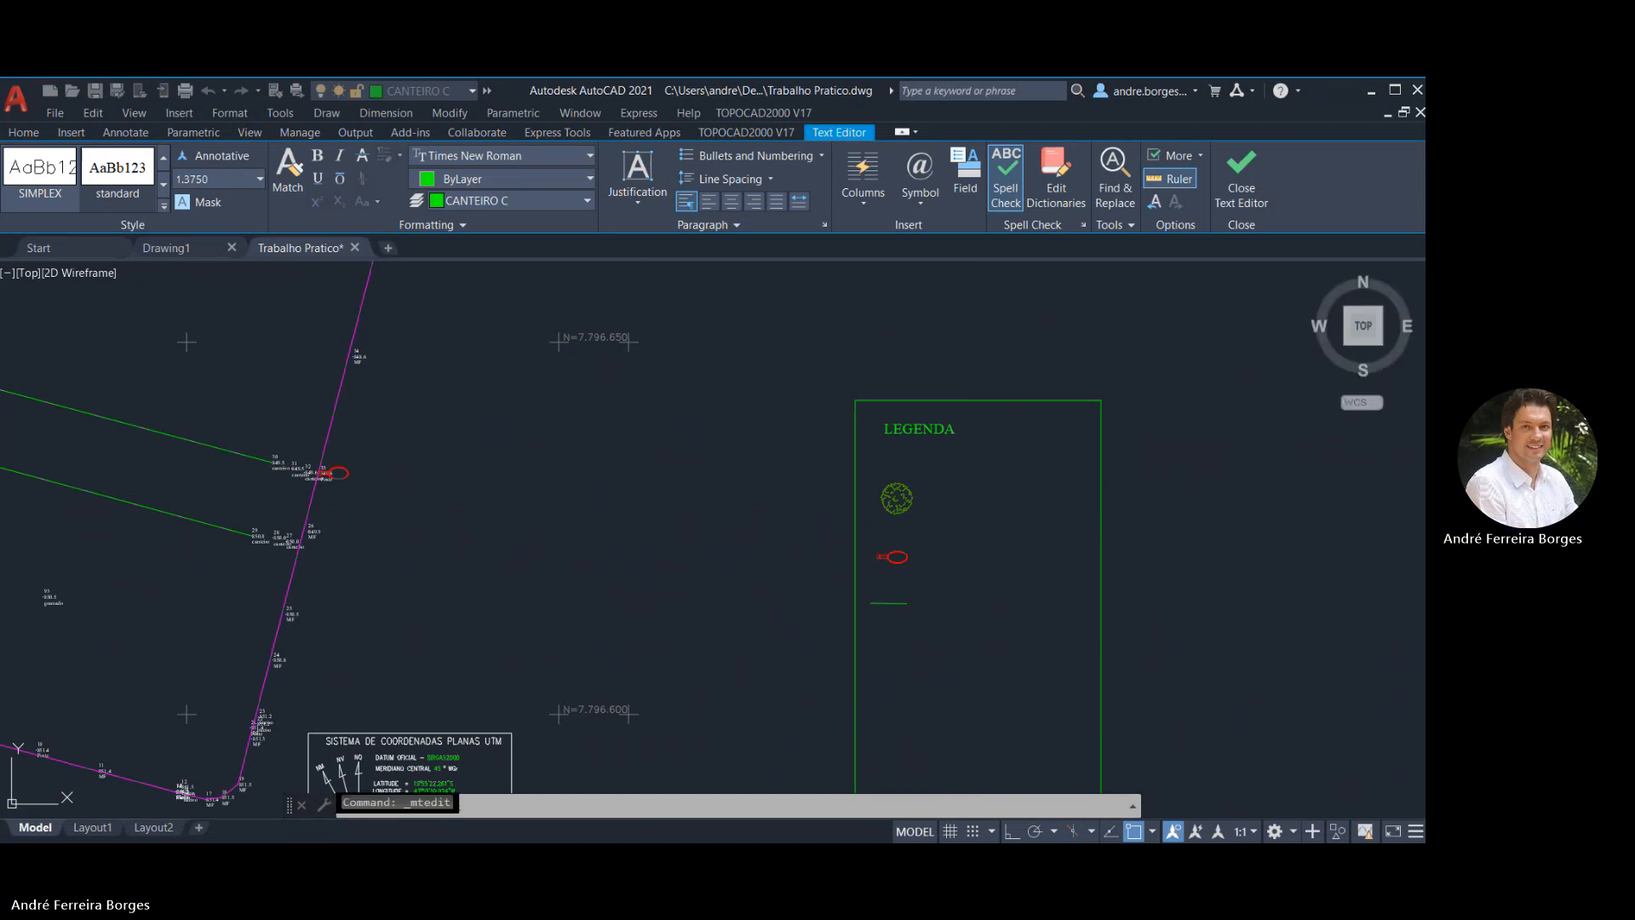
Copy the Arvore label to the space beside the legend's post symbol and change the copy to "Poste"
left_click(960, 498)
key("ctrl+c")
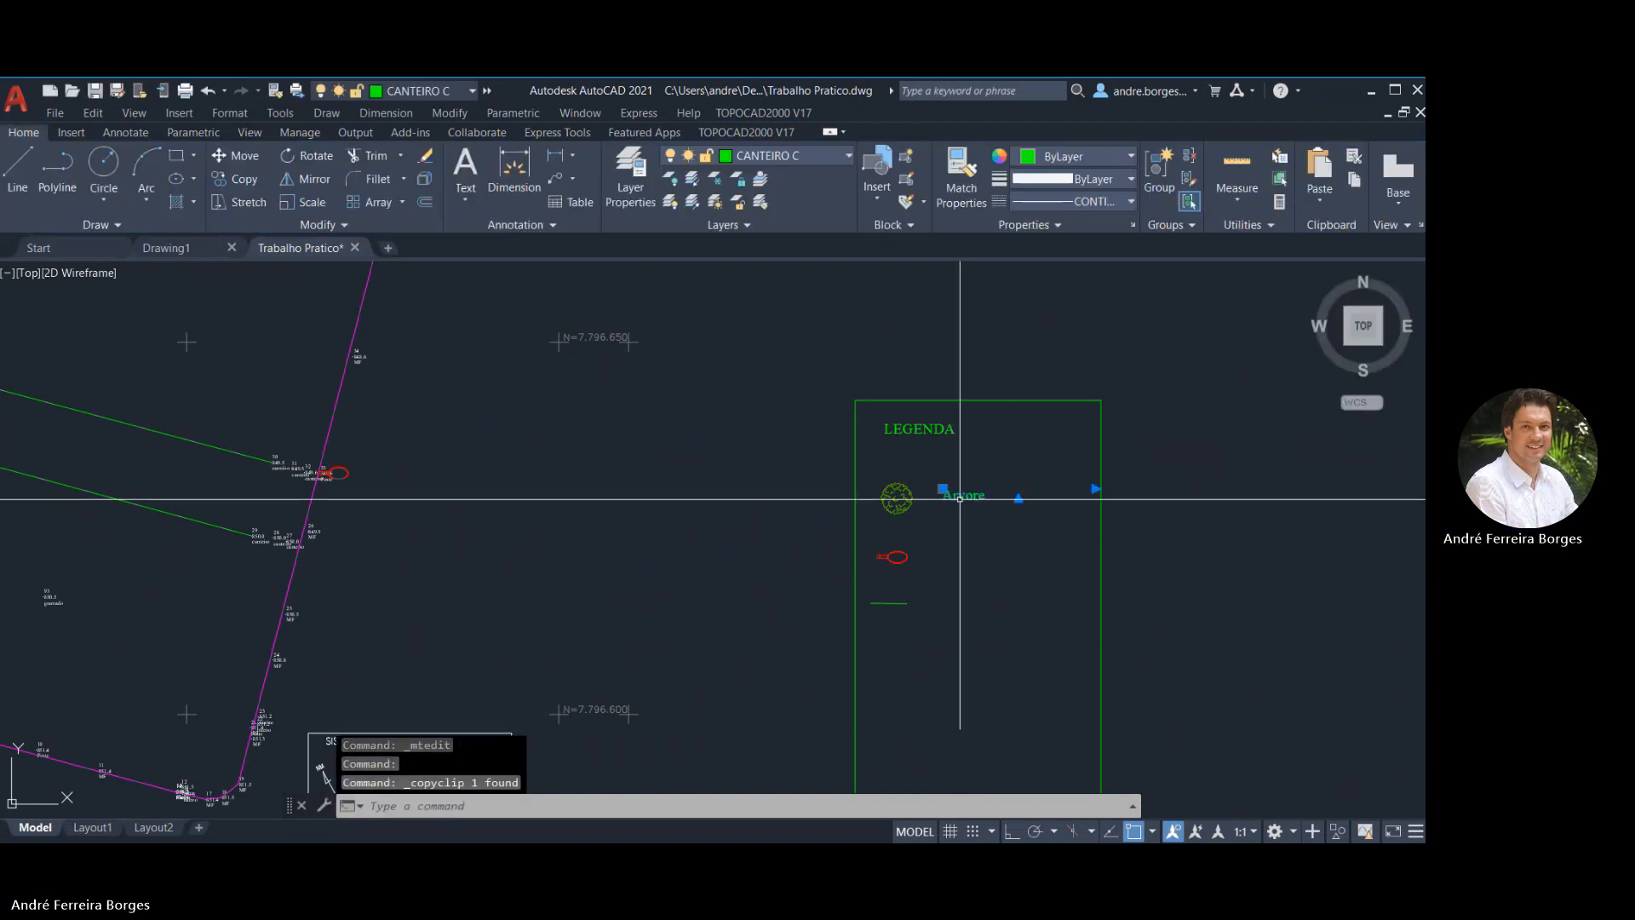
key("ctrl+v")
left_click(953, 561)
double_click(954, 559)
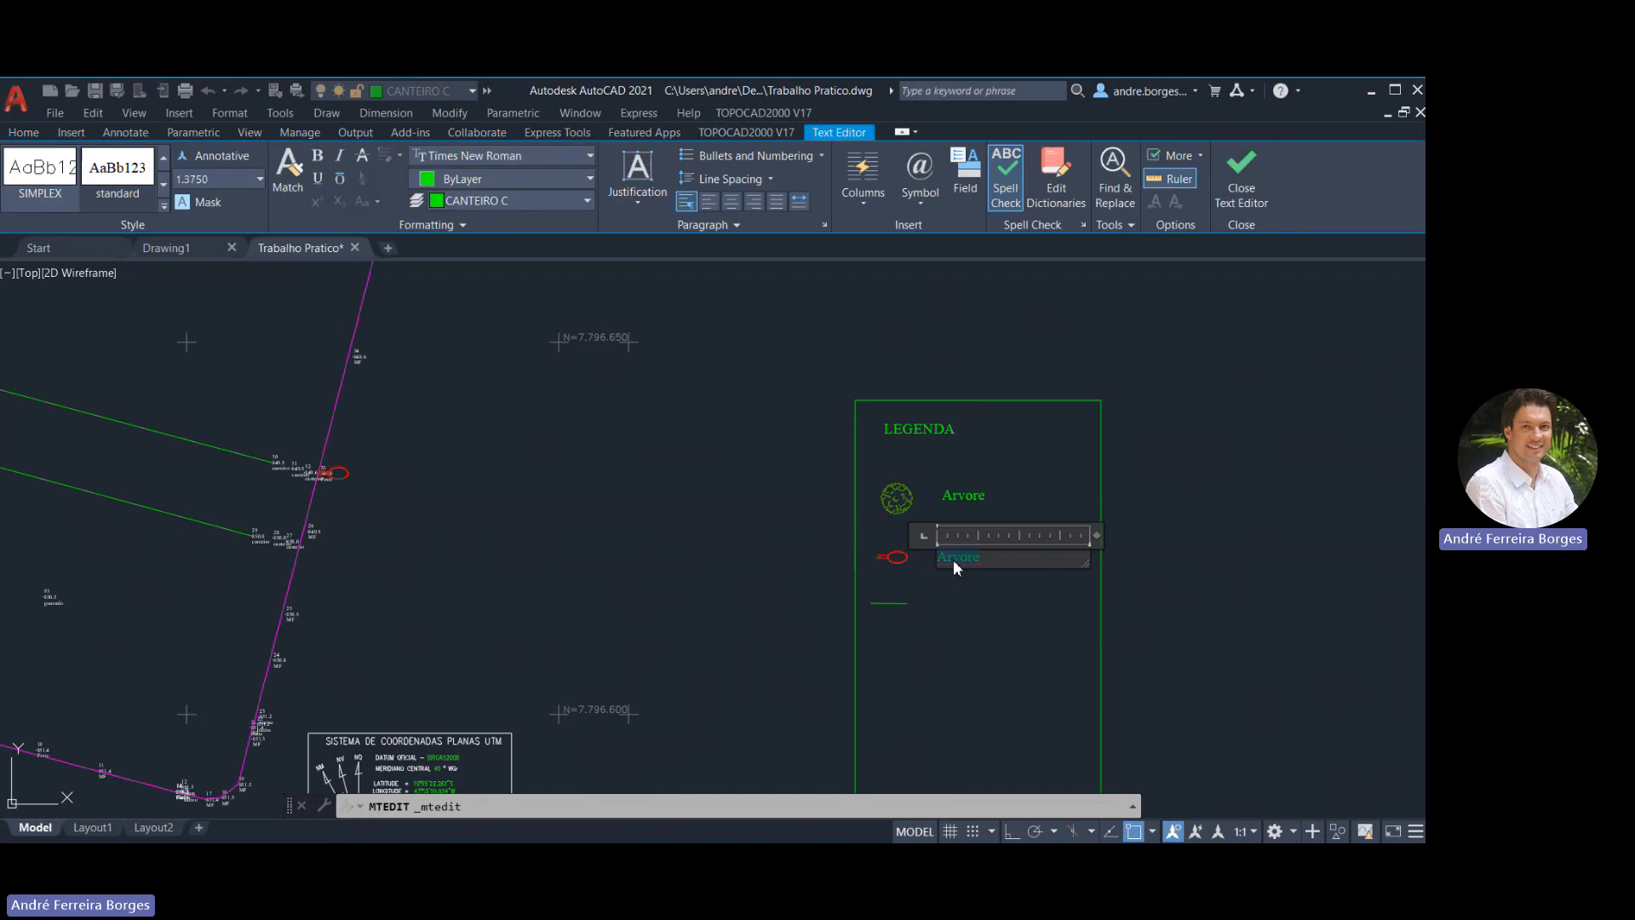
type("Poste")
left_click(1107, 667)
Generate a terrain triangulation from the survey points with the TOPOCAD2000 Curvas de Nível tool, using automatic triangulation option 1
scroll(890, 602, "down", 2)
scroll(975, 586, "down", 3)
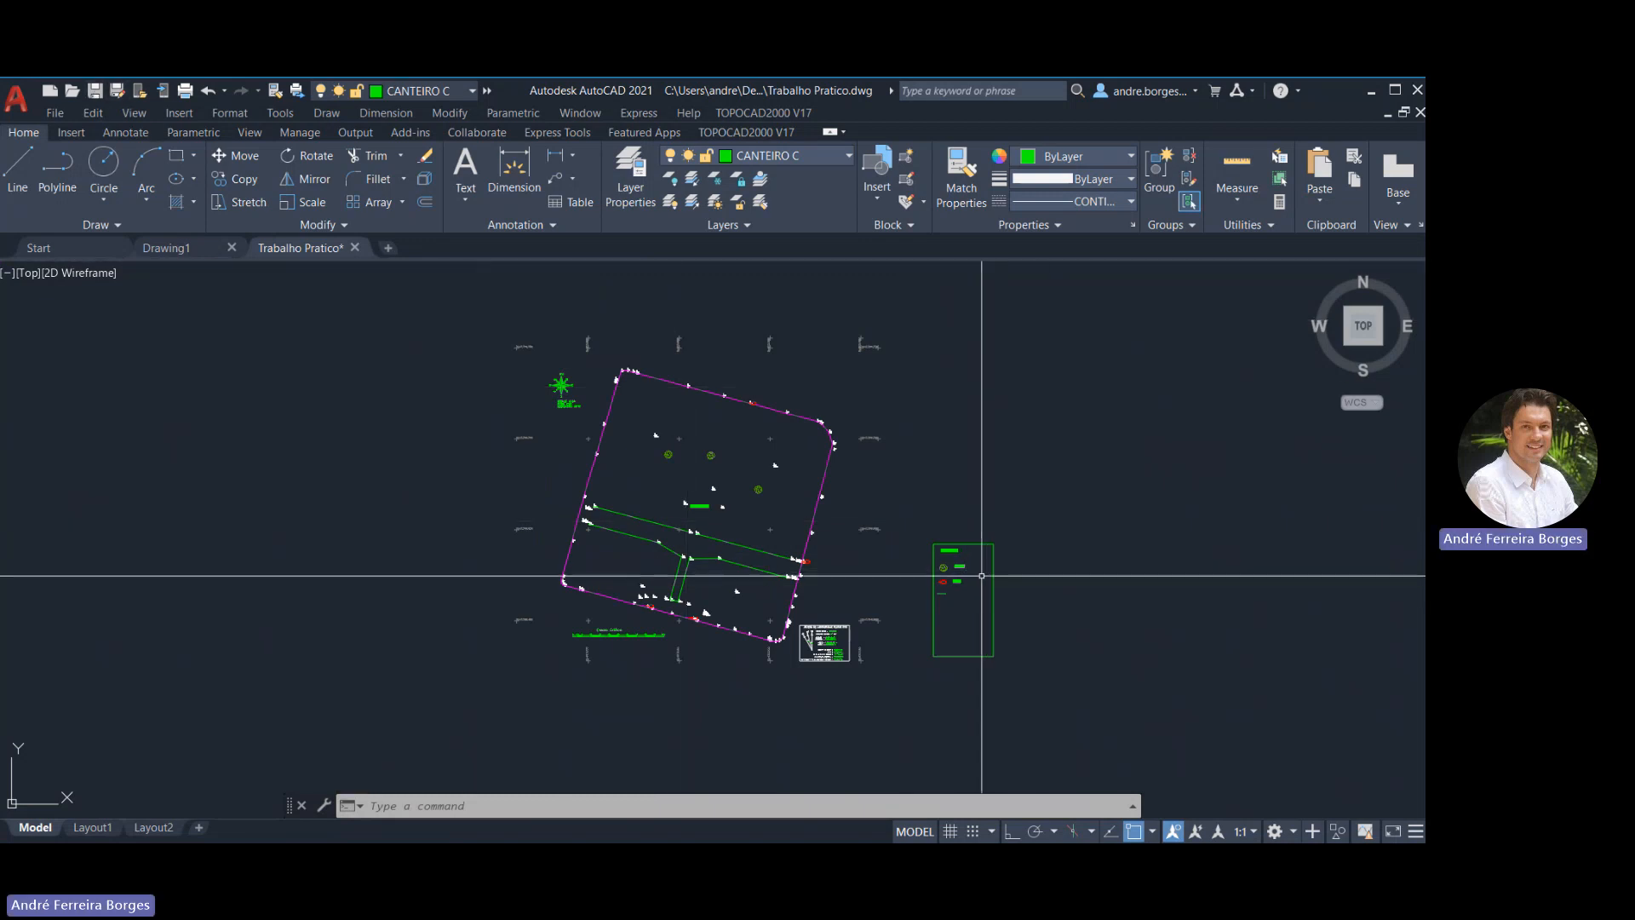
scroll(981, 574, "up", 4)
scroll(555, 438, "down", 4)
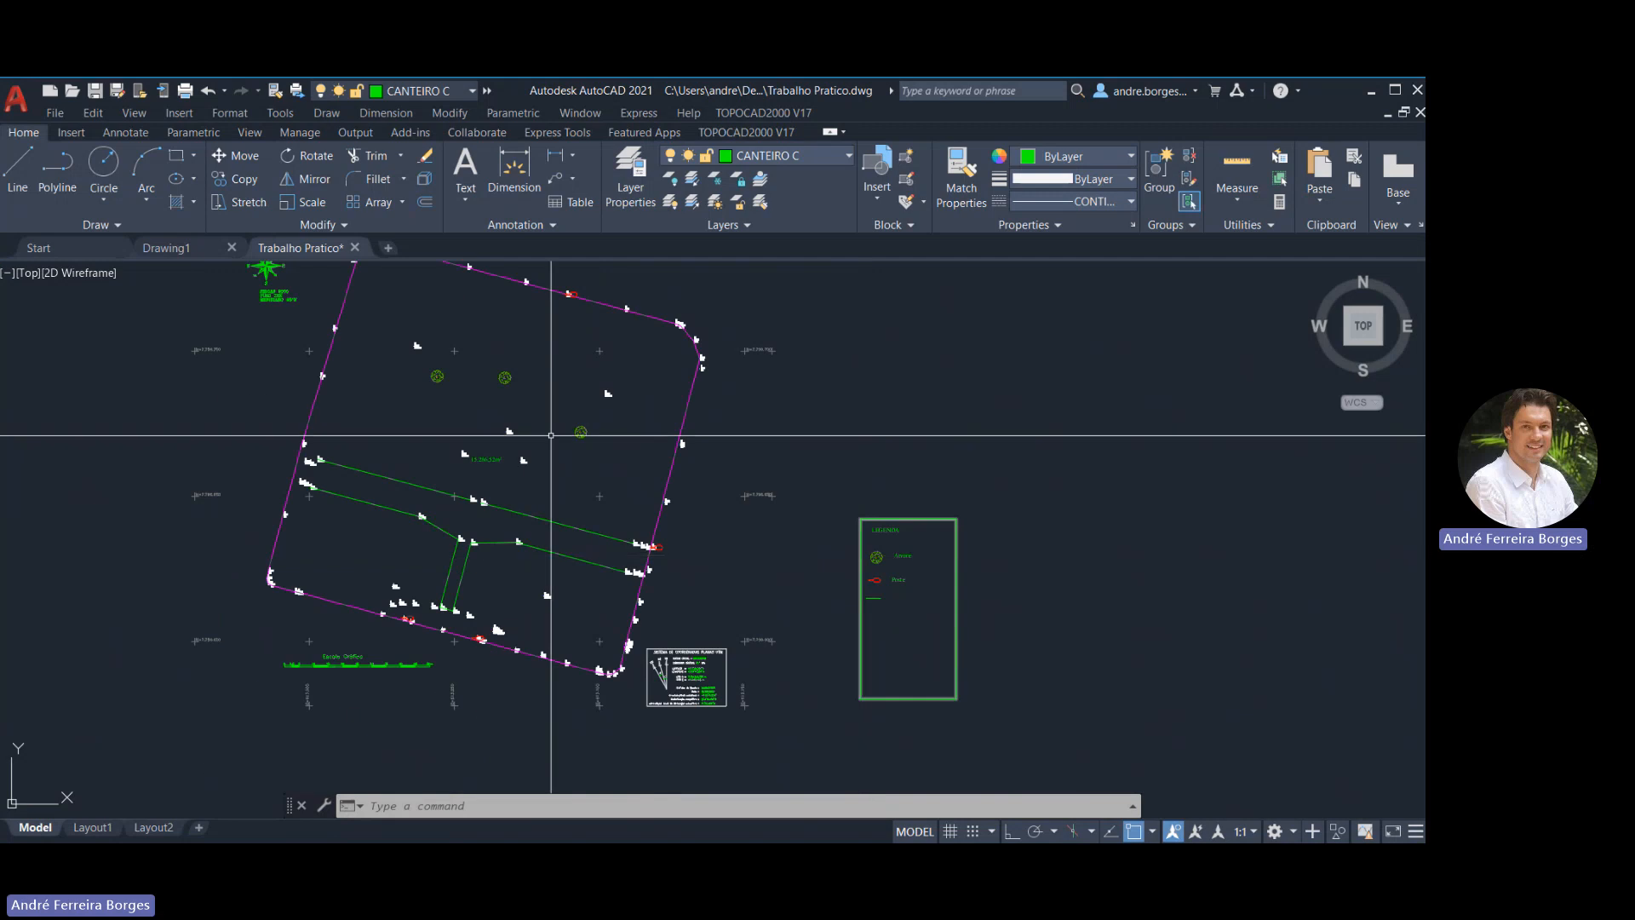
middle_click_drag(788, 421, 741, 416)
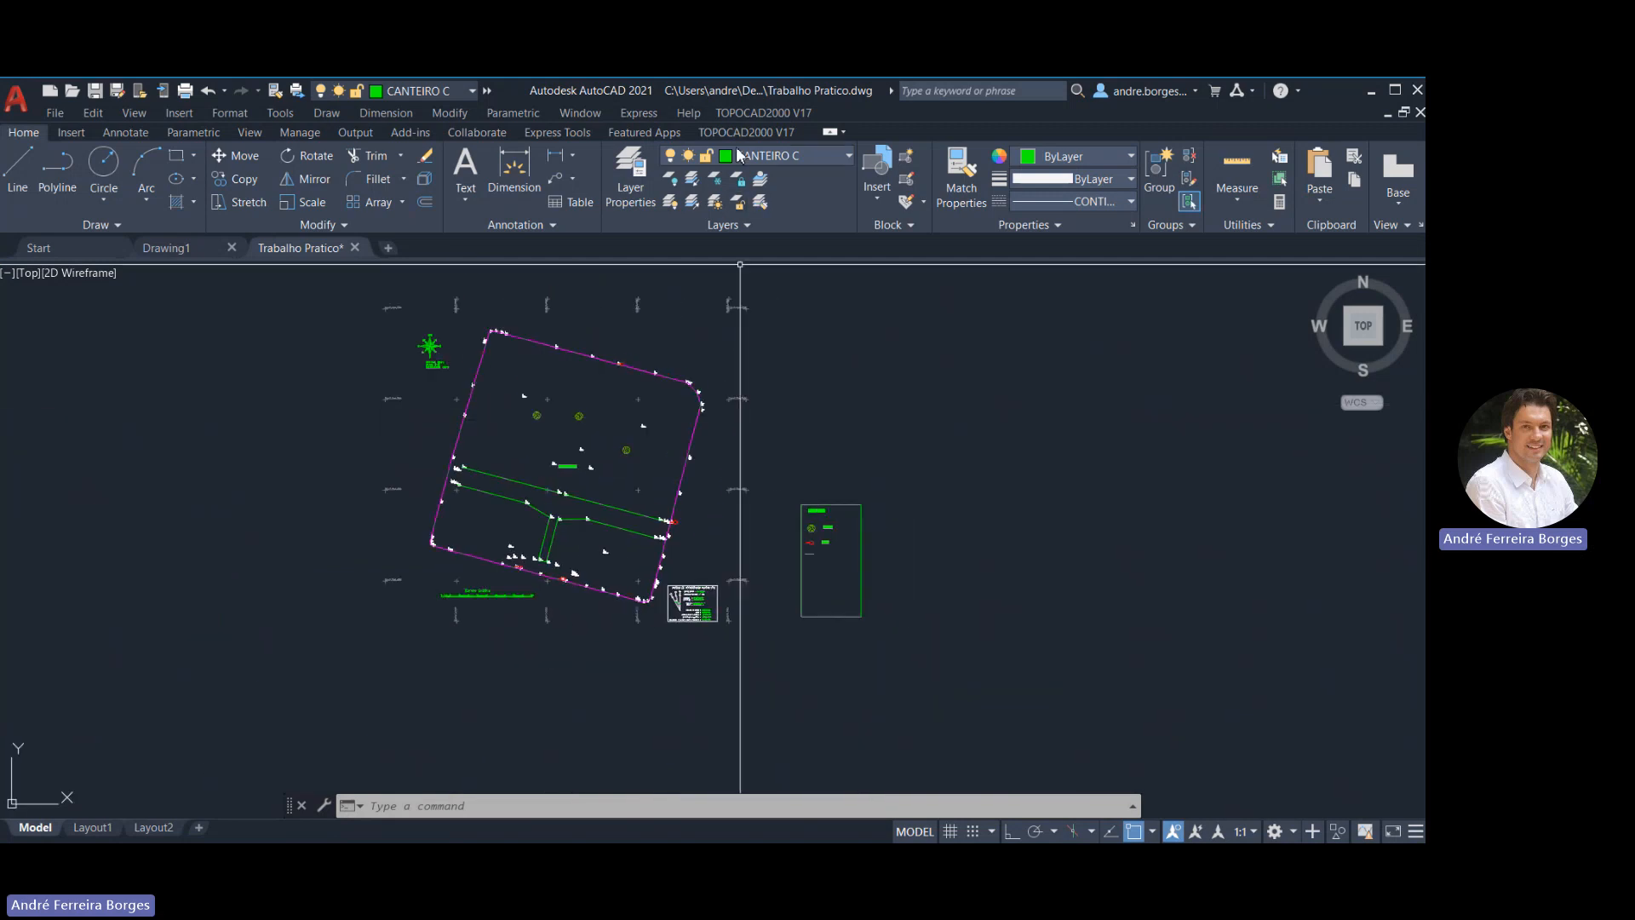
left_click(736, 117)
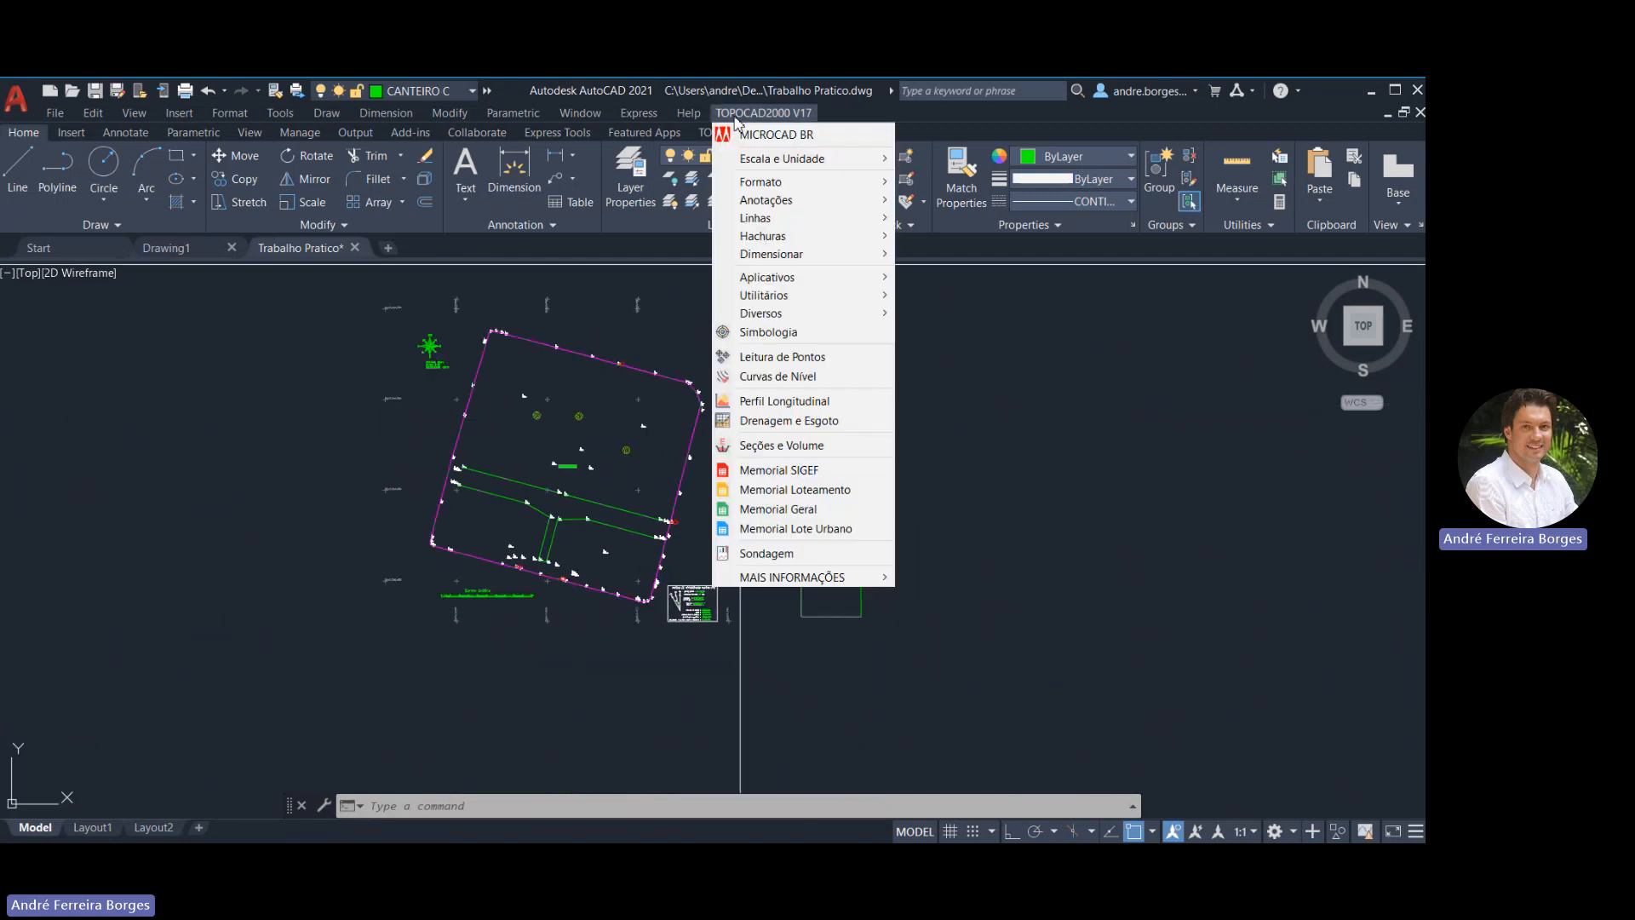
left_click(791, 378)
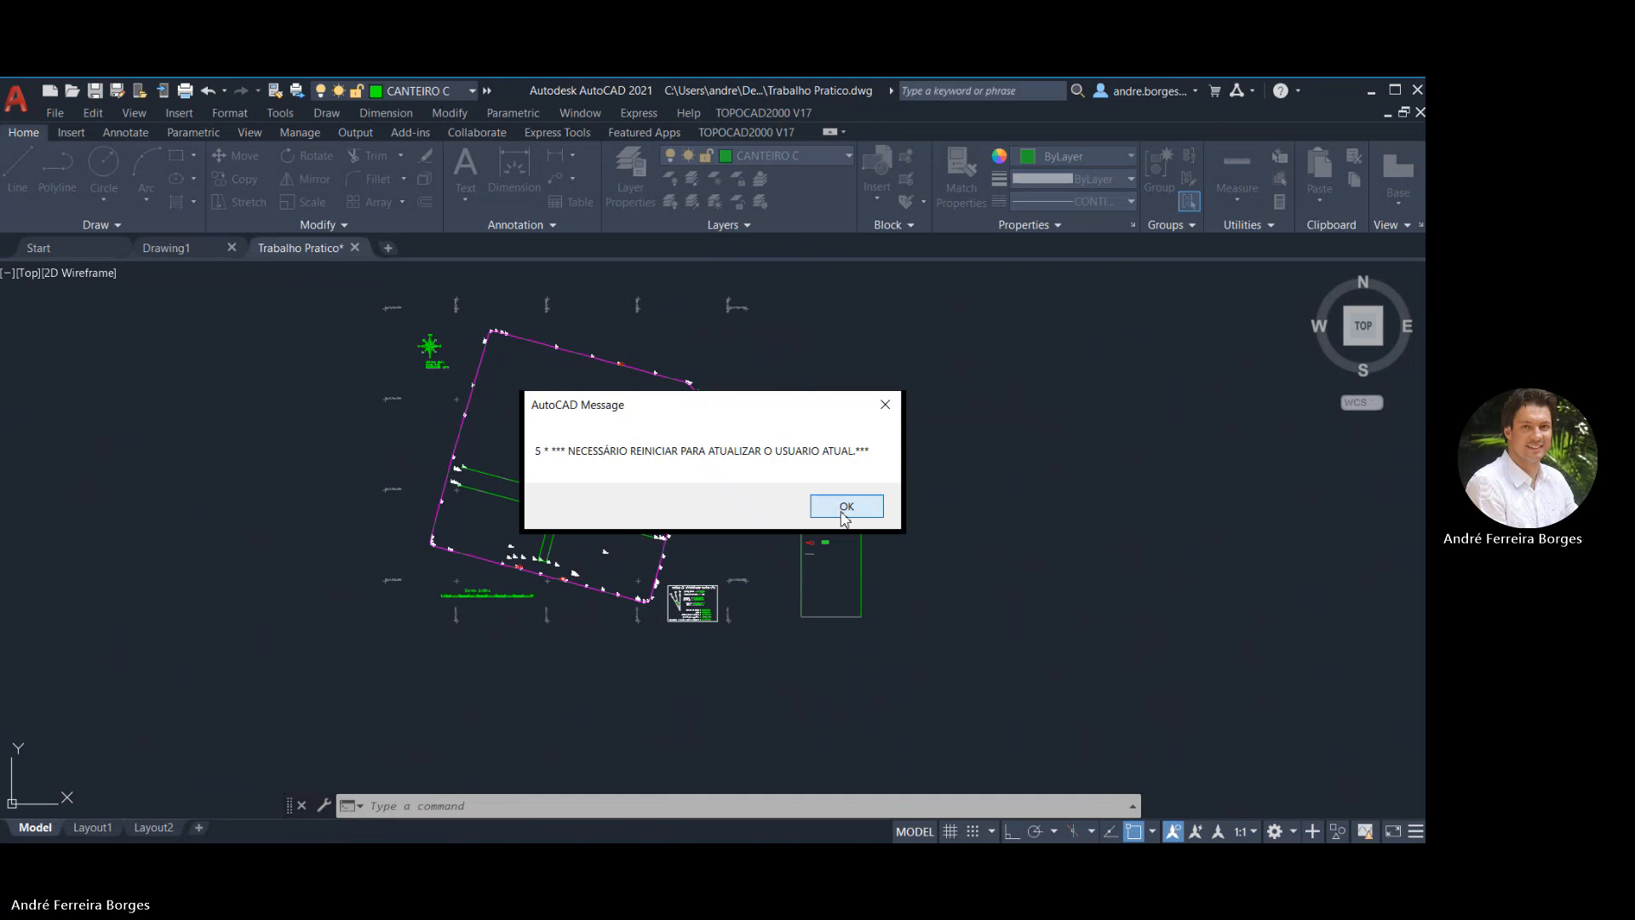
left_click(845, 507)
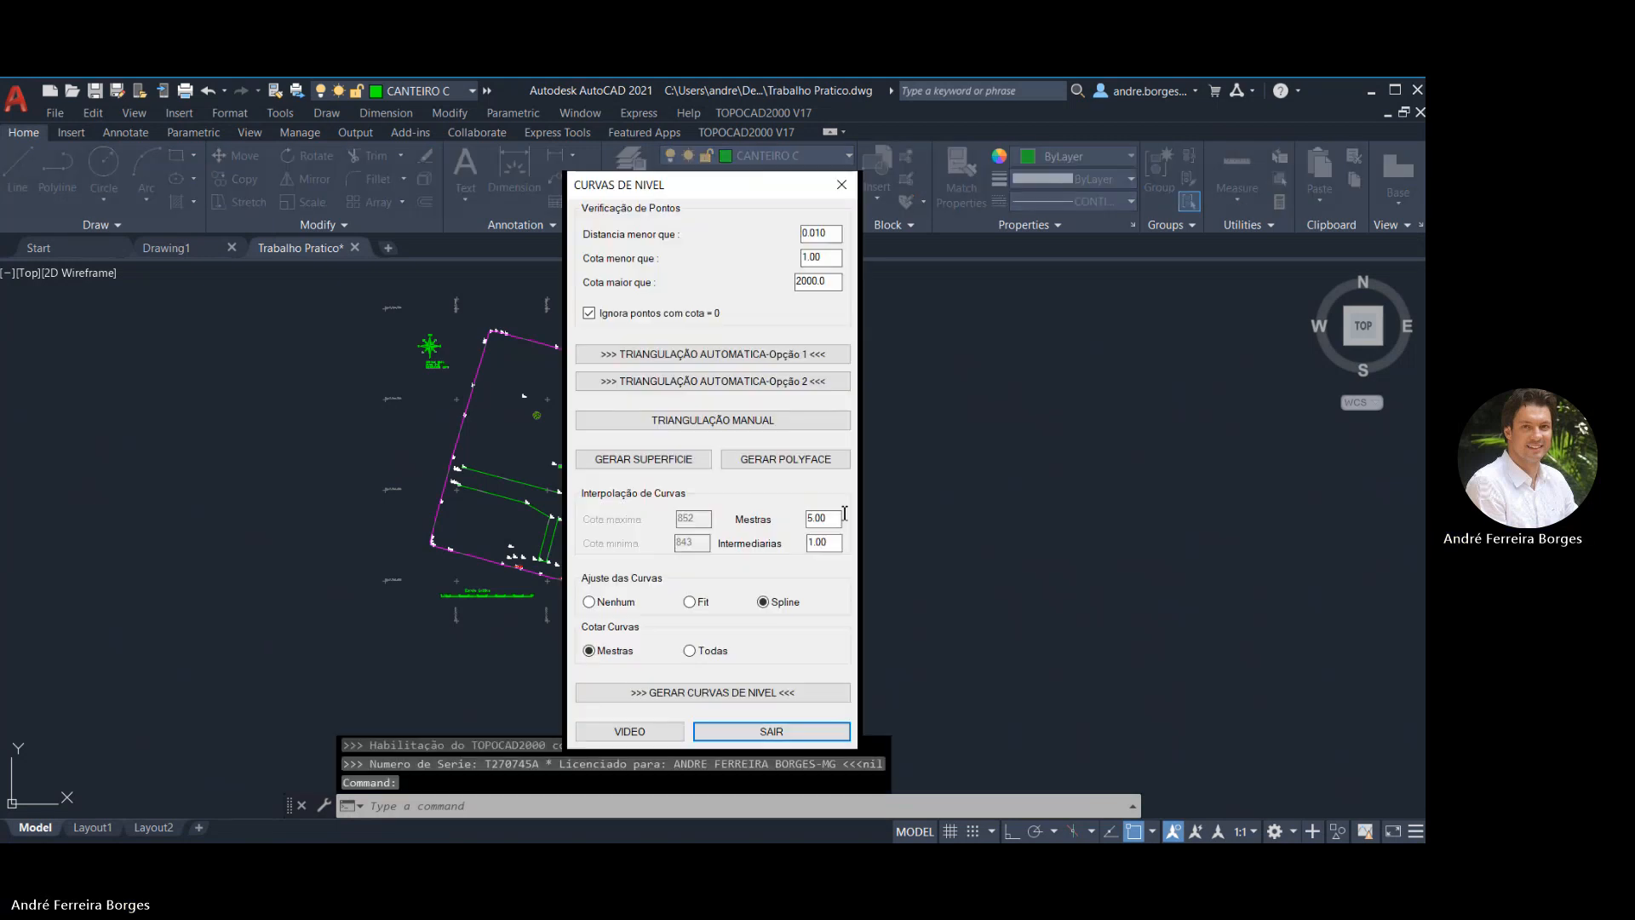
left_click(695, 358)
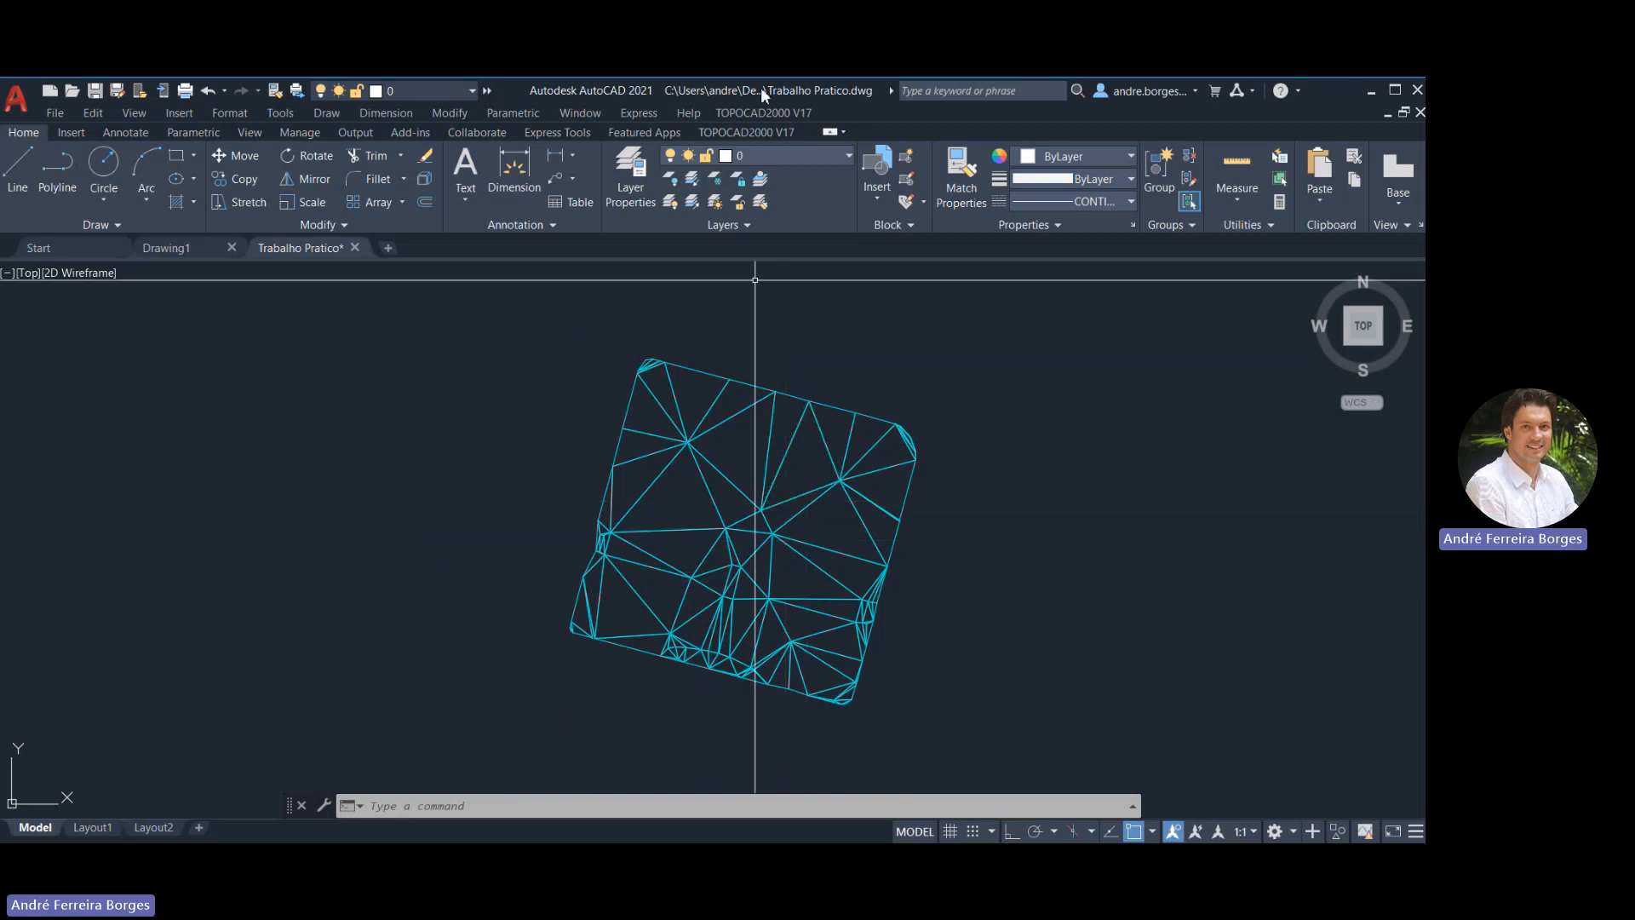
Start the TOPOCAD2000 Curvas de Nível tool again for the triangulated surface
left_click(755, 114)
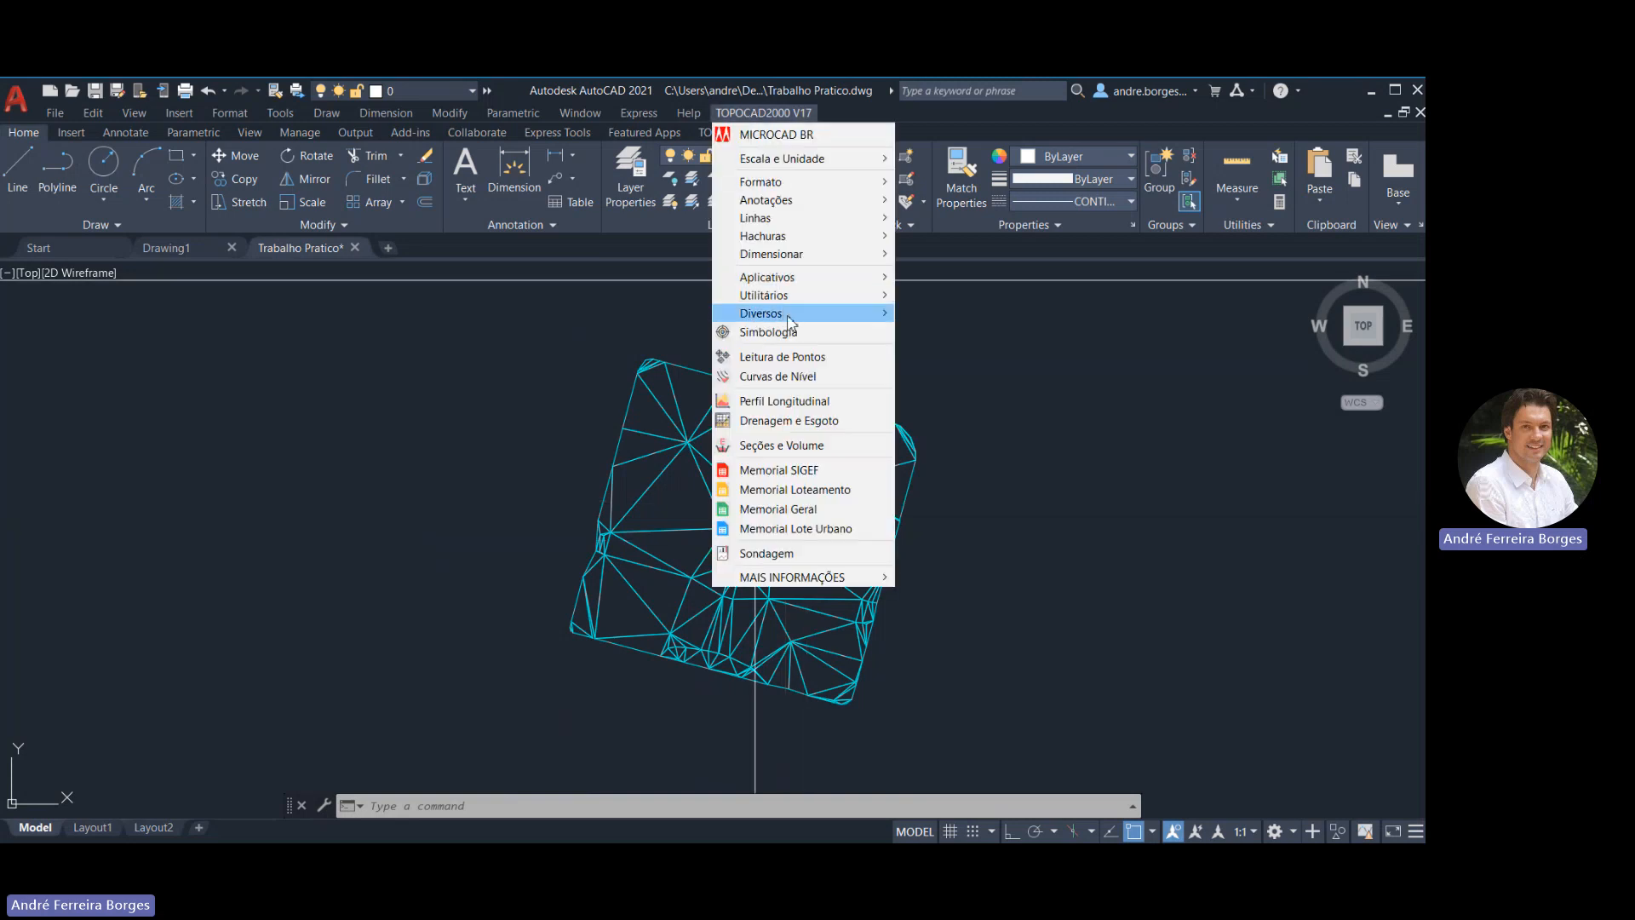
left_click(791, 378)
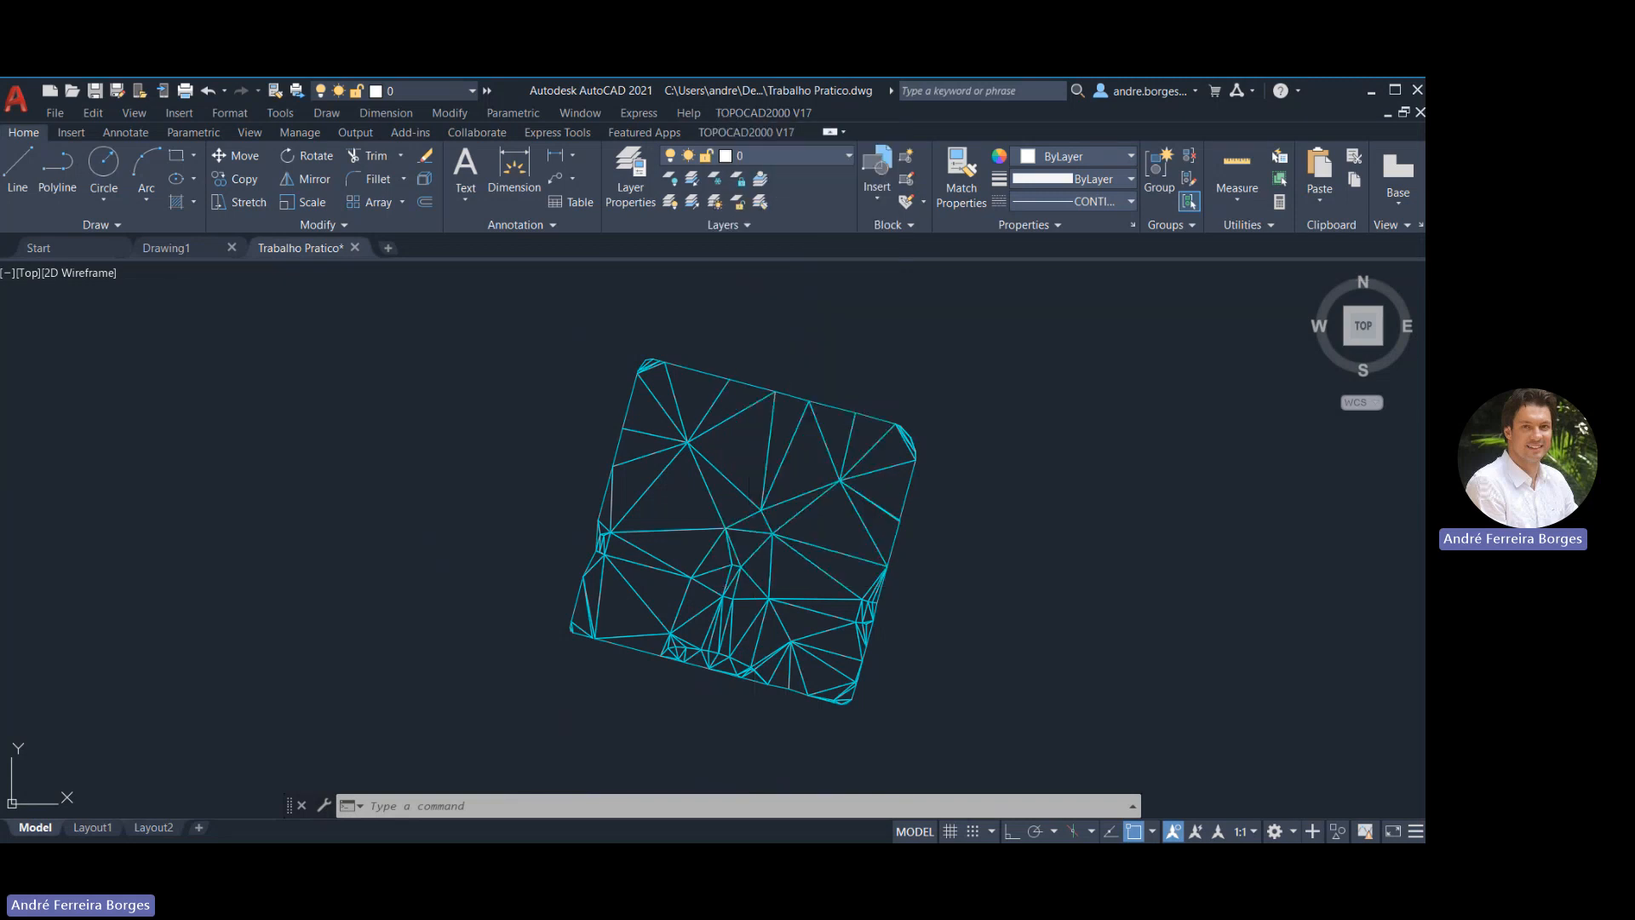
Generate spline-adjusted contour lines from the entire triangulation, with master curves every 5.00 and intermediate curves every 1.00
left_click(834, 505)
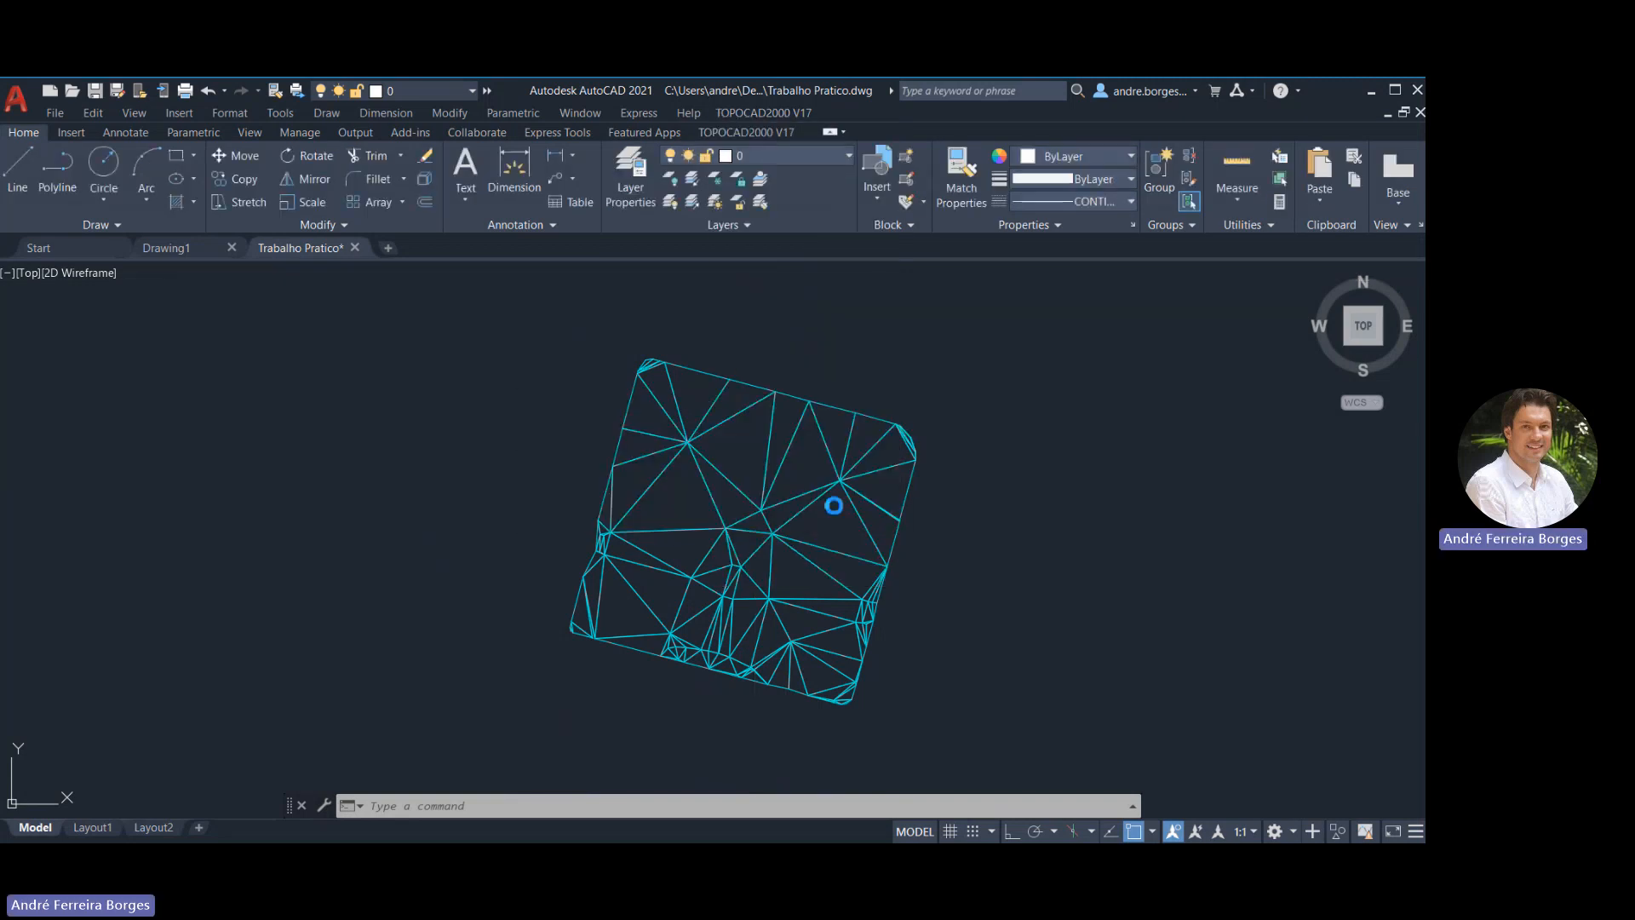
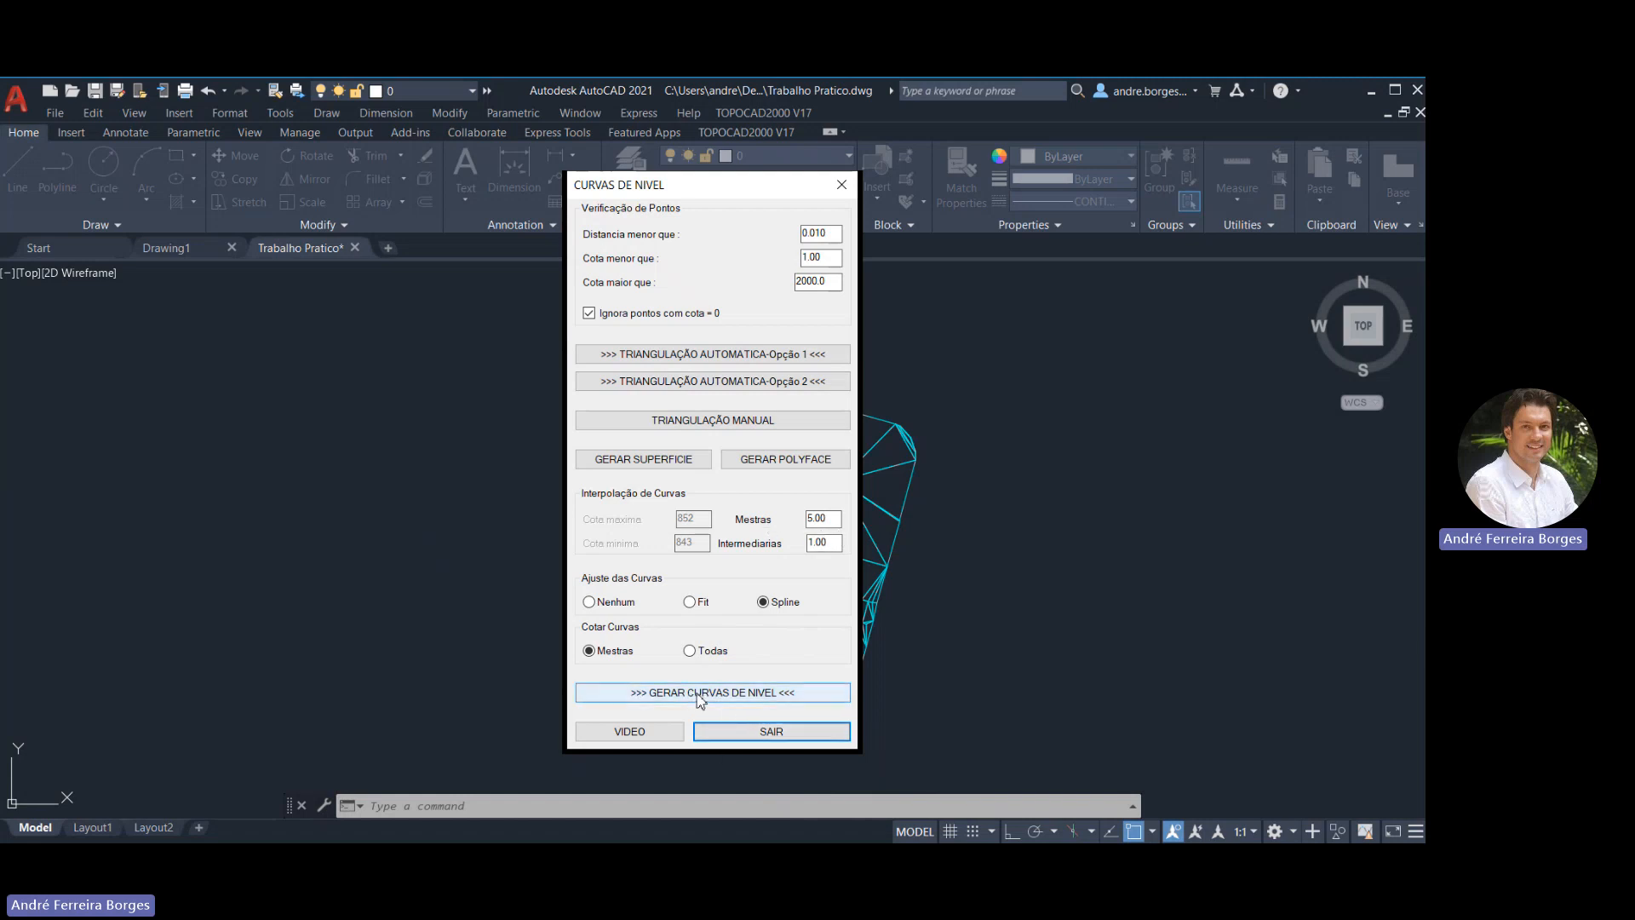
left_click(699, 693)
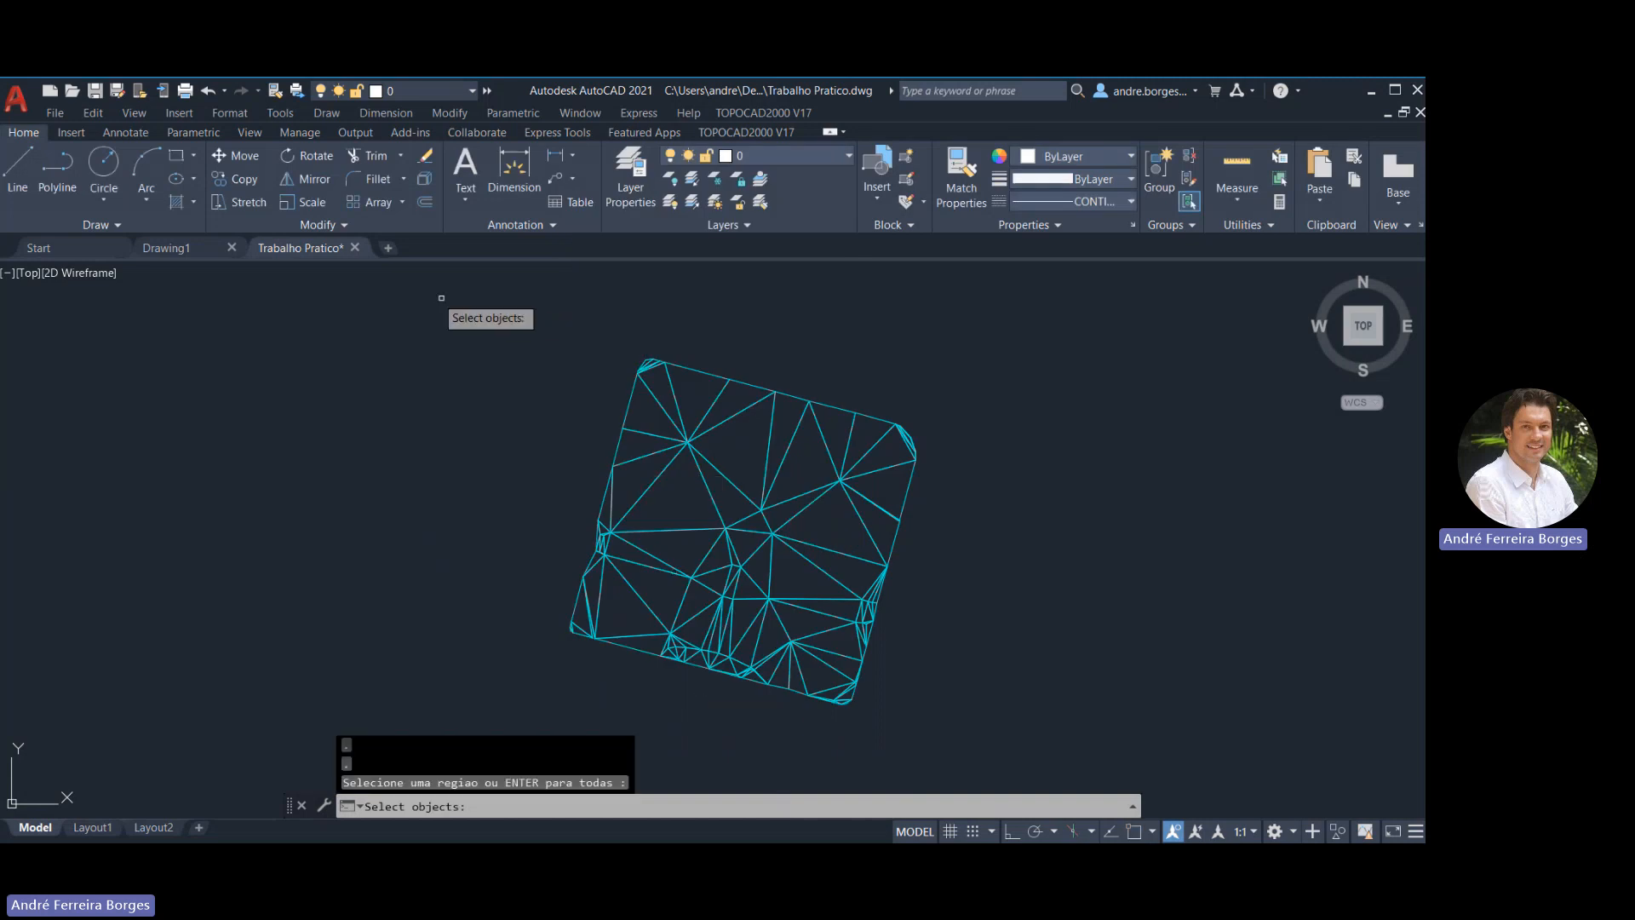
left_click(435, 296)
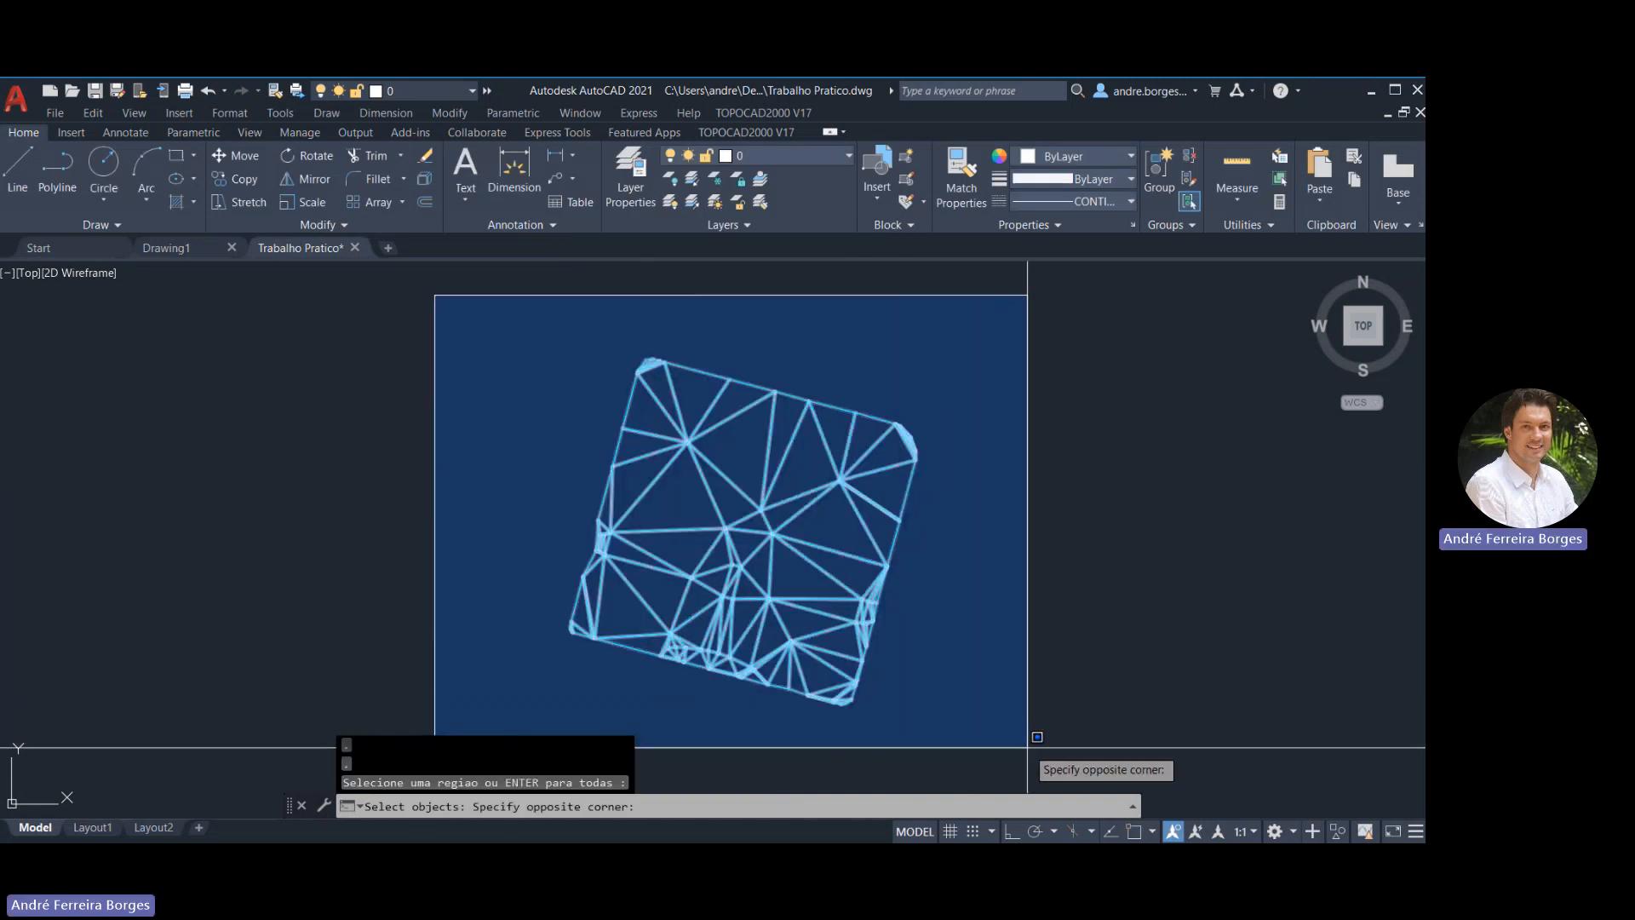
left_click(1037, 737)
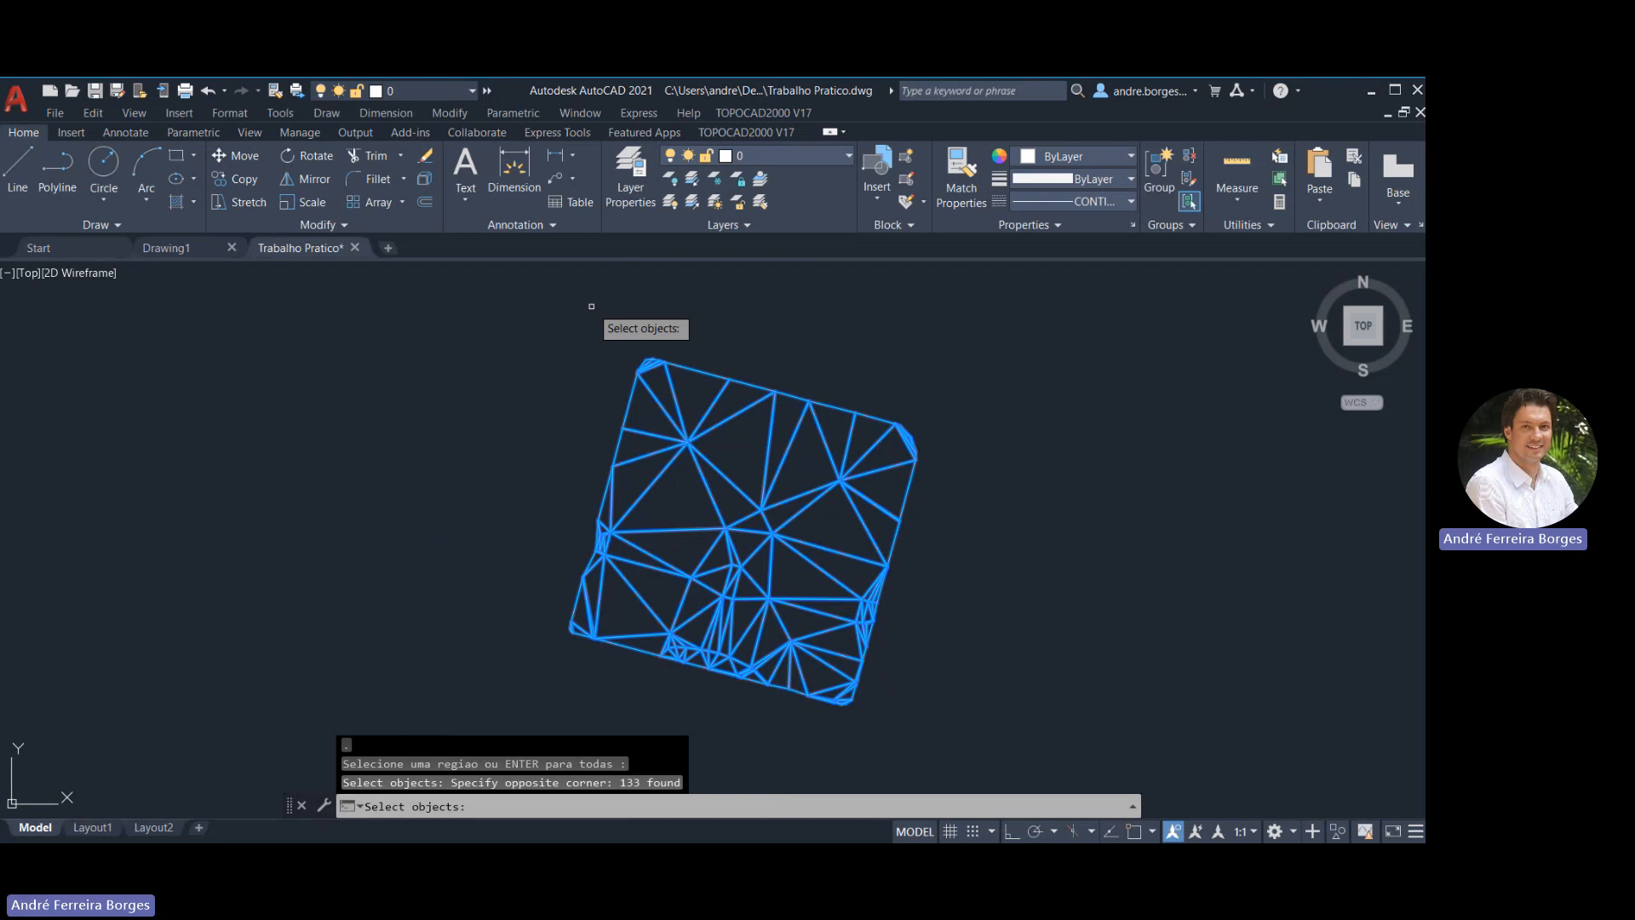
key("Return")
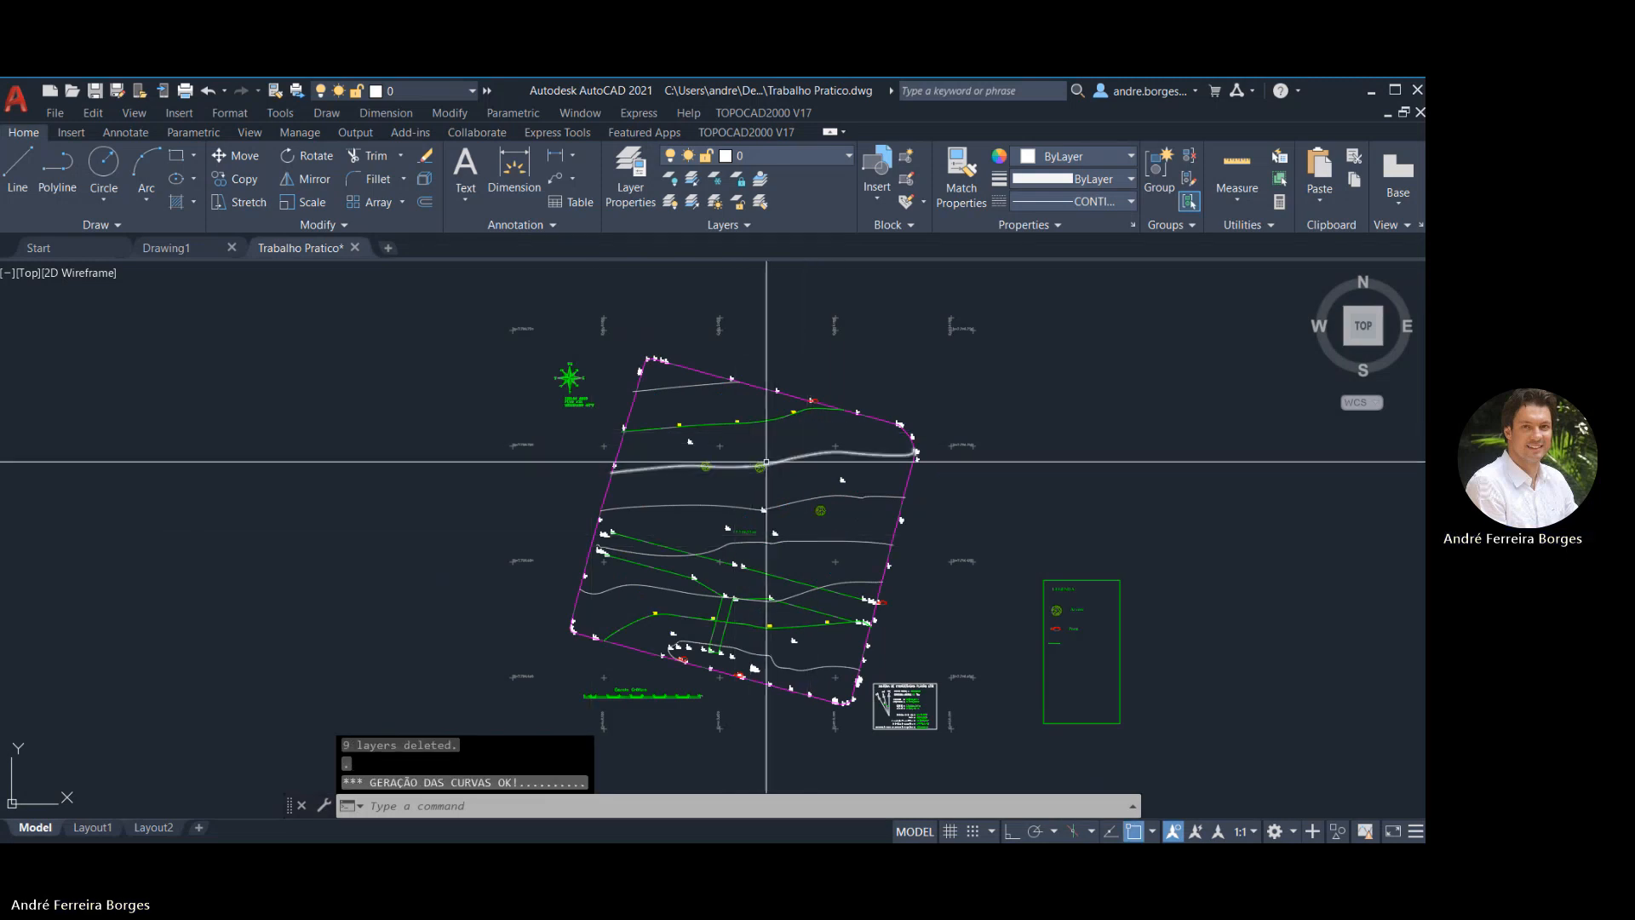
Check which layer the upper green master contour line belongs to
mouse_move(777, 442)
middle_mouse_down()
mouse_move(649, 416)
mouse_move(610, 384)
middle_mouse_up()
scroll(649, 416, "up", 2)
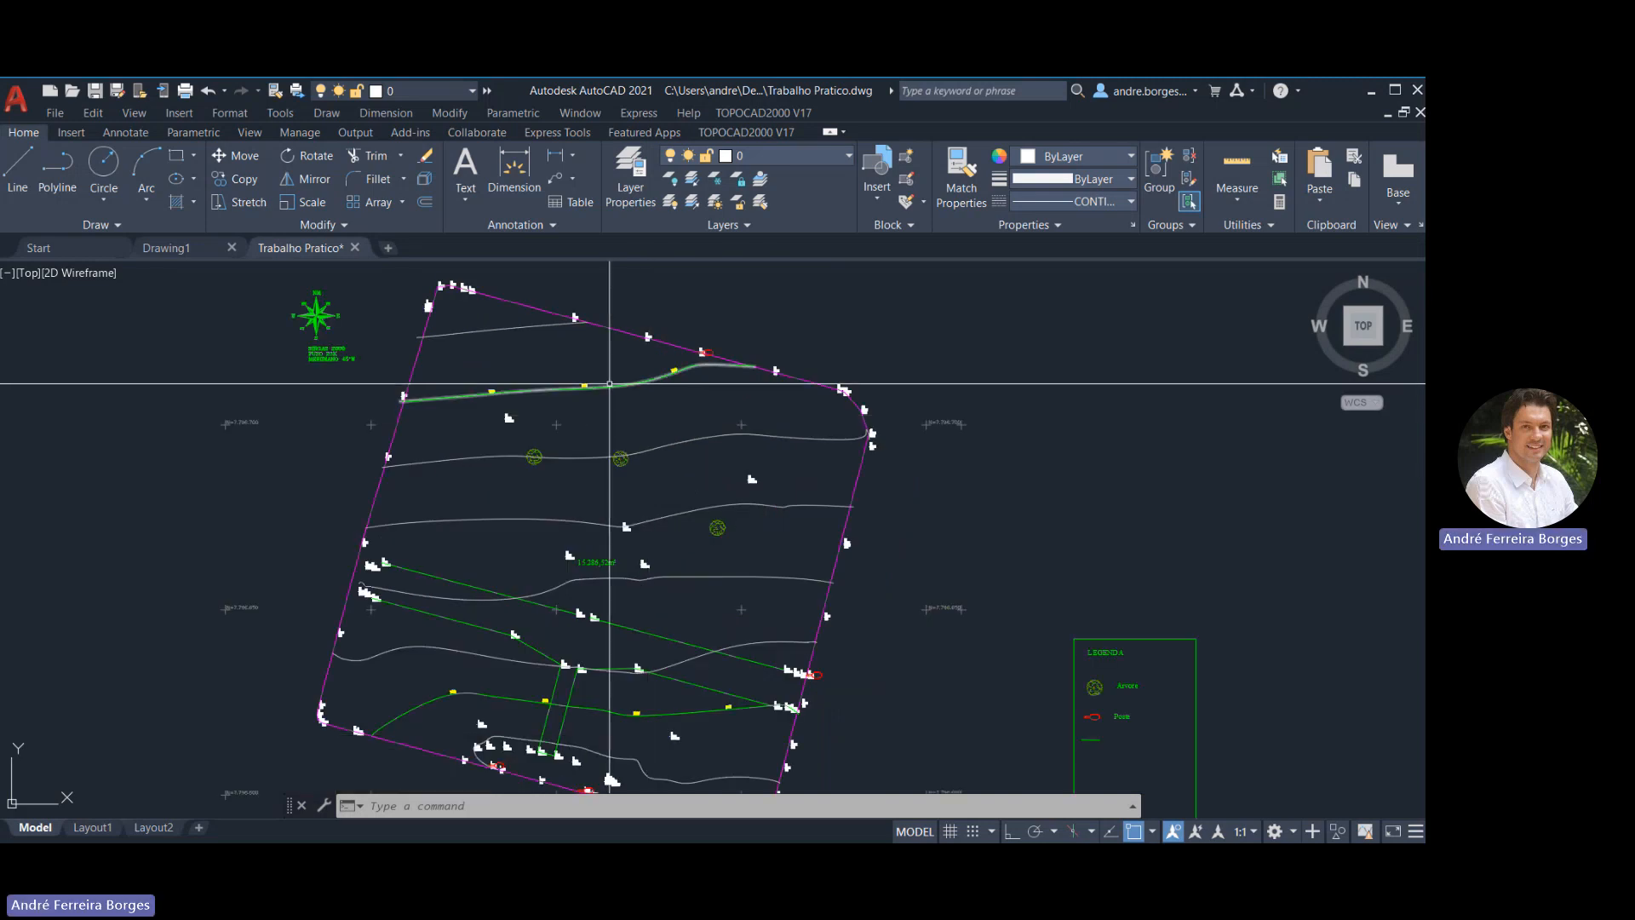
scroll(610, 385, "up", 2)
left_click(609, 385)
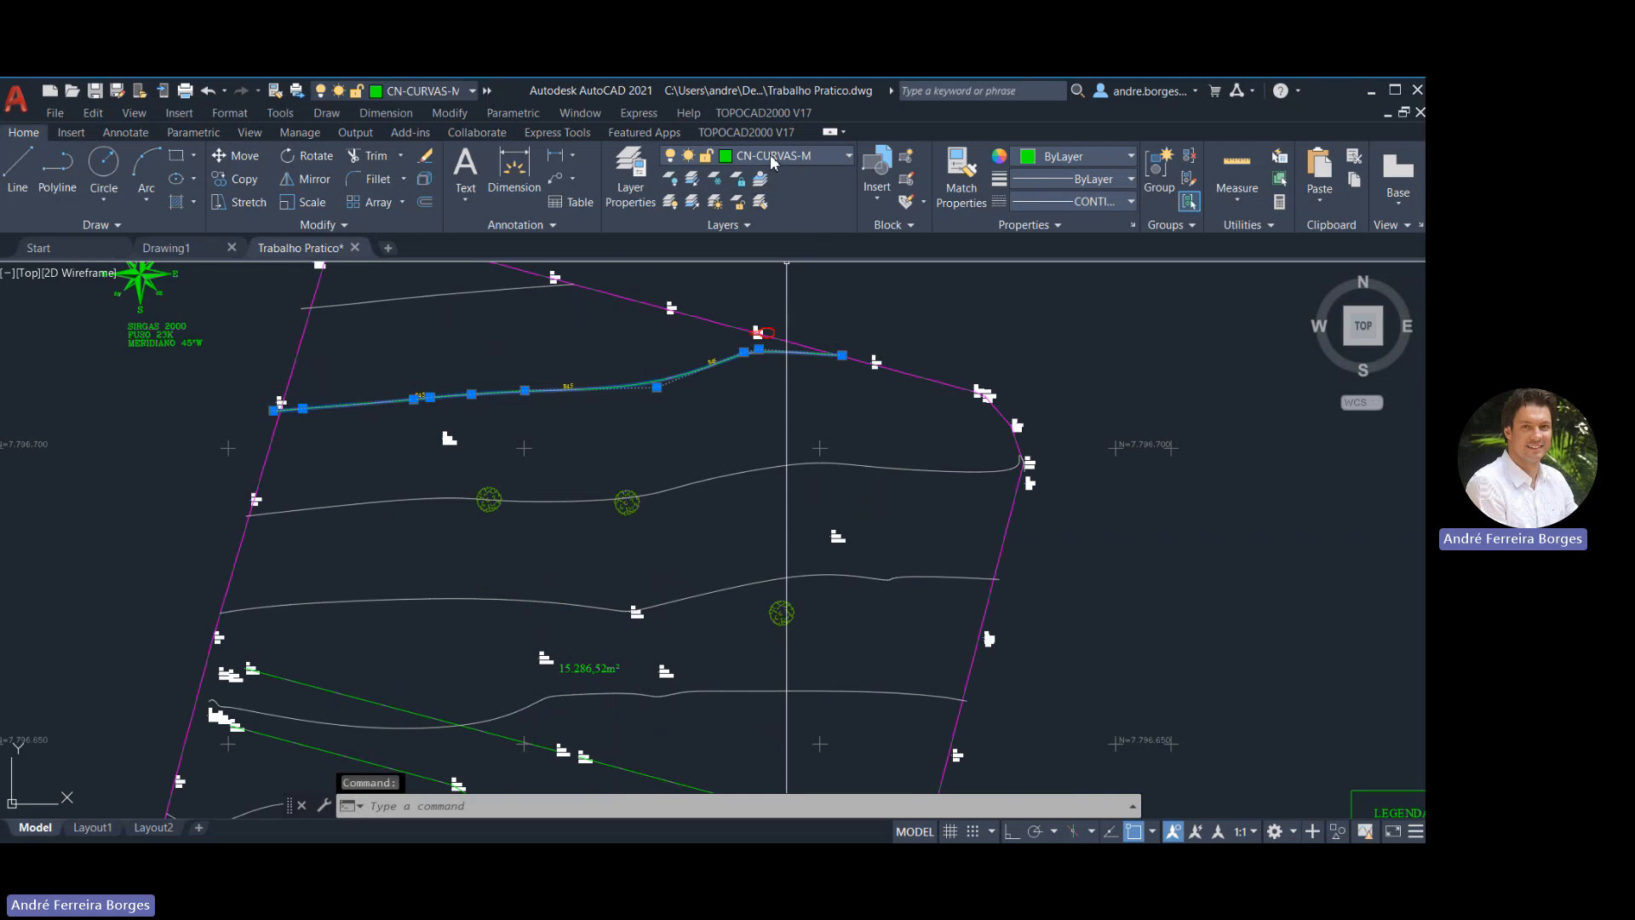
key("Escape")
key("Escape")
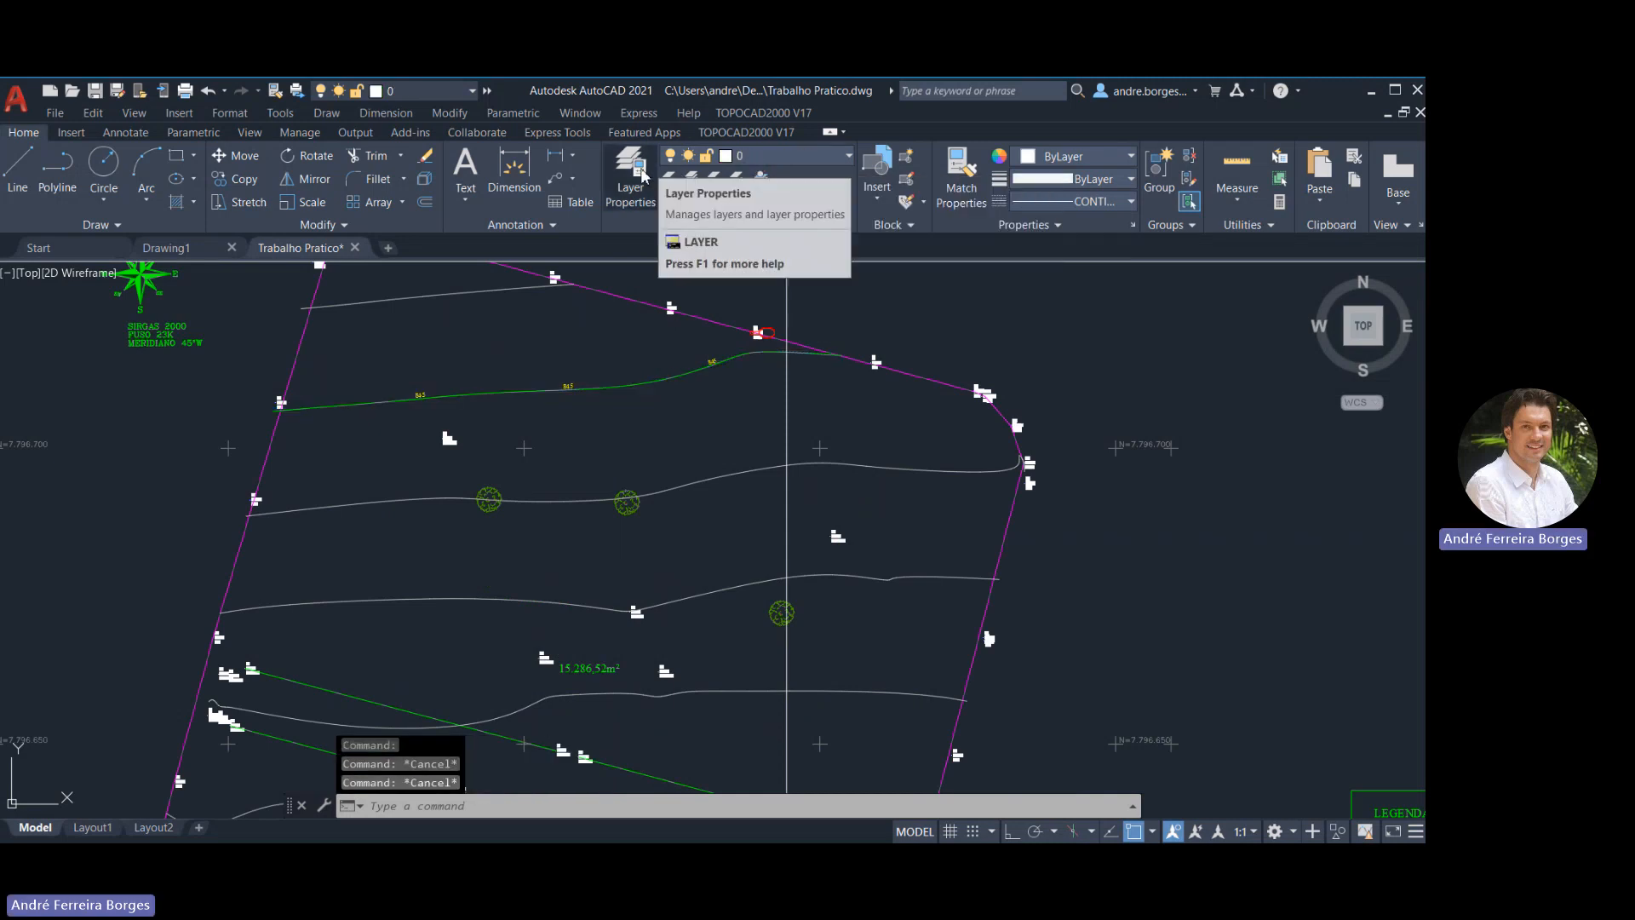
Change the color of the green master contour layer CN-CURVAS-M to red
left_click(631, 170)
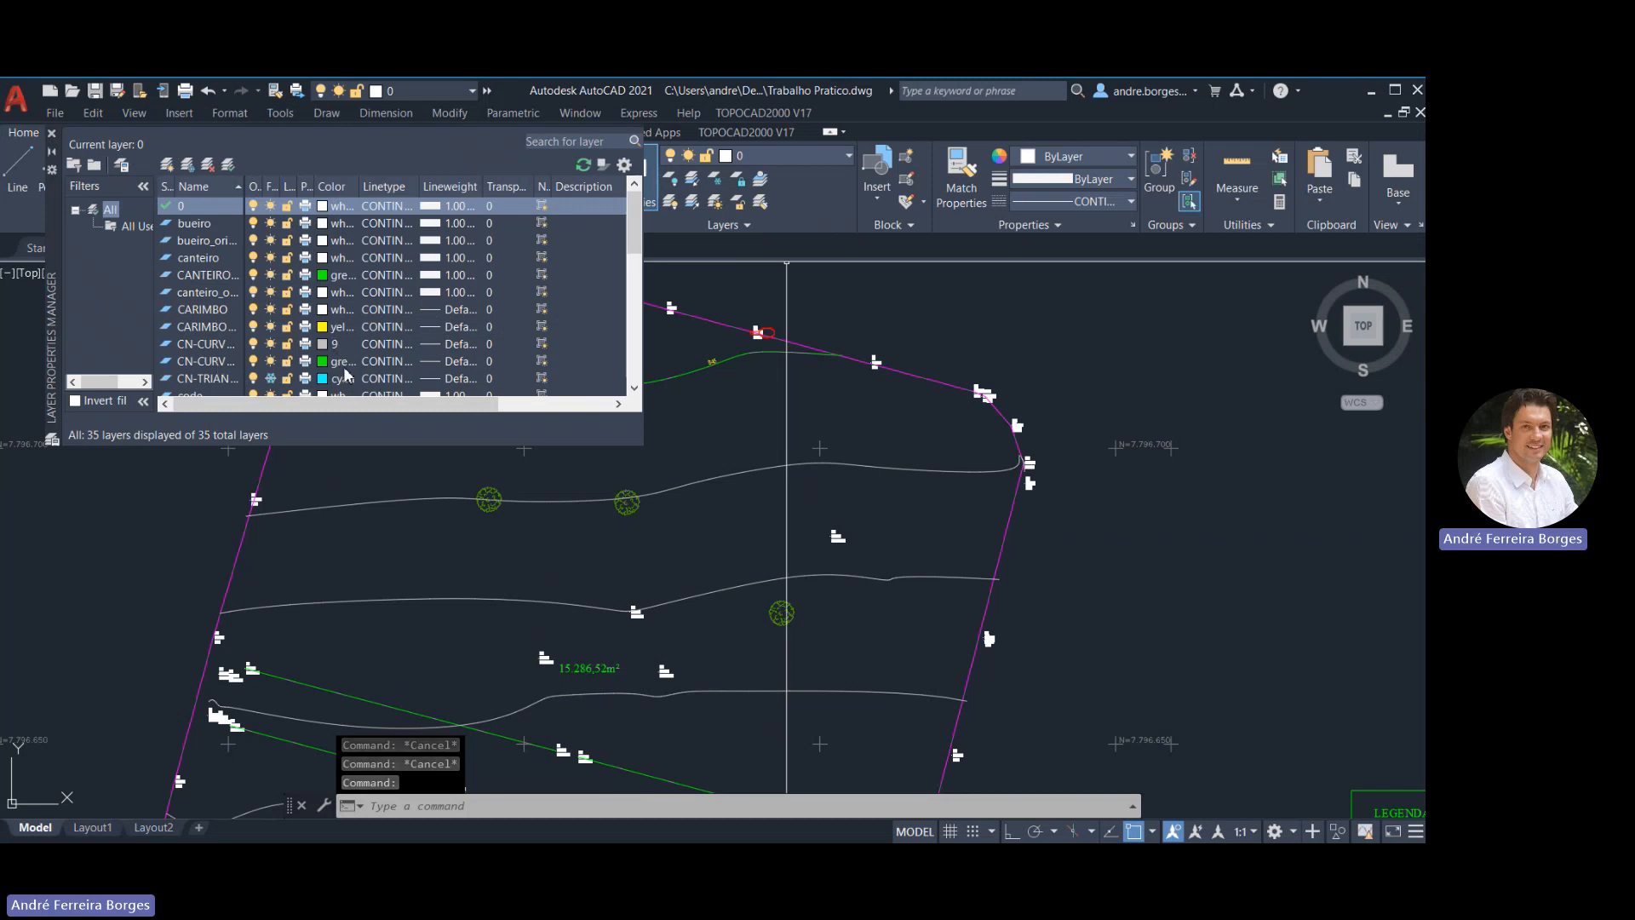
left_click(321, 363)
left_click(322, 364)
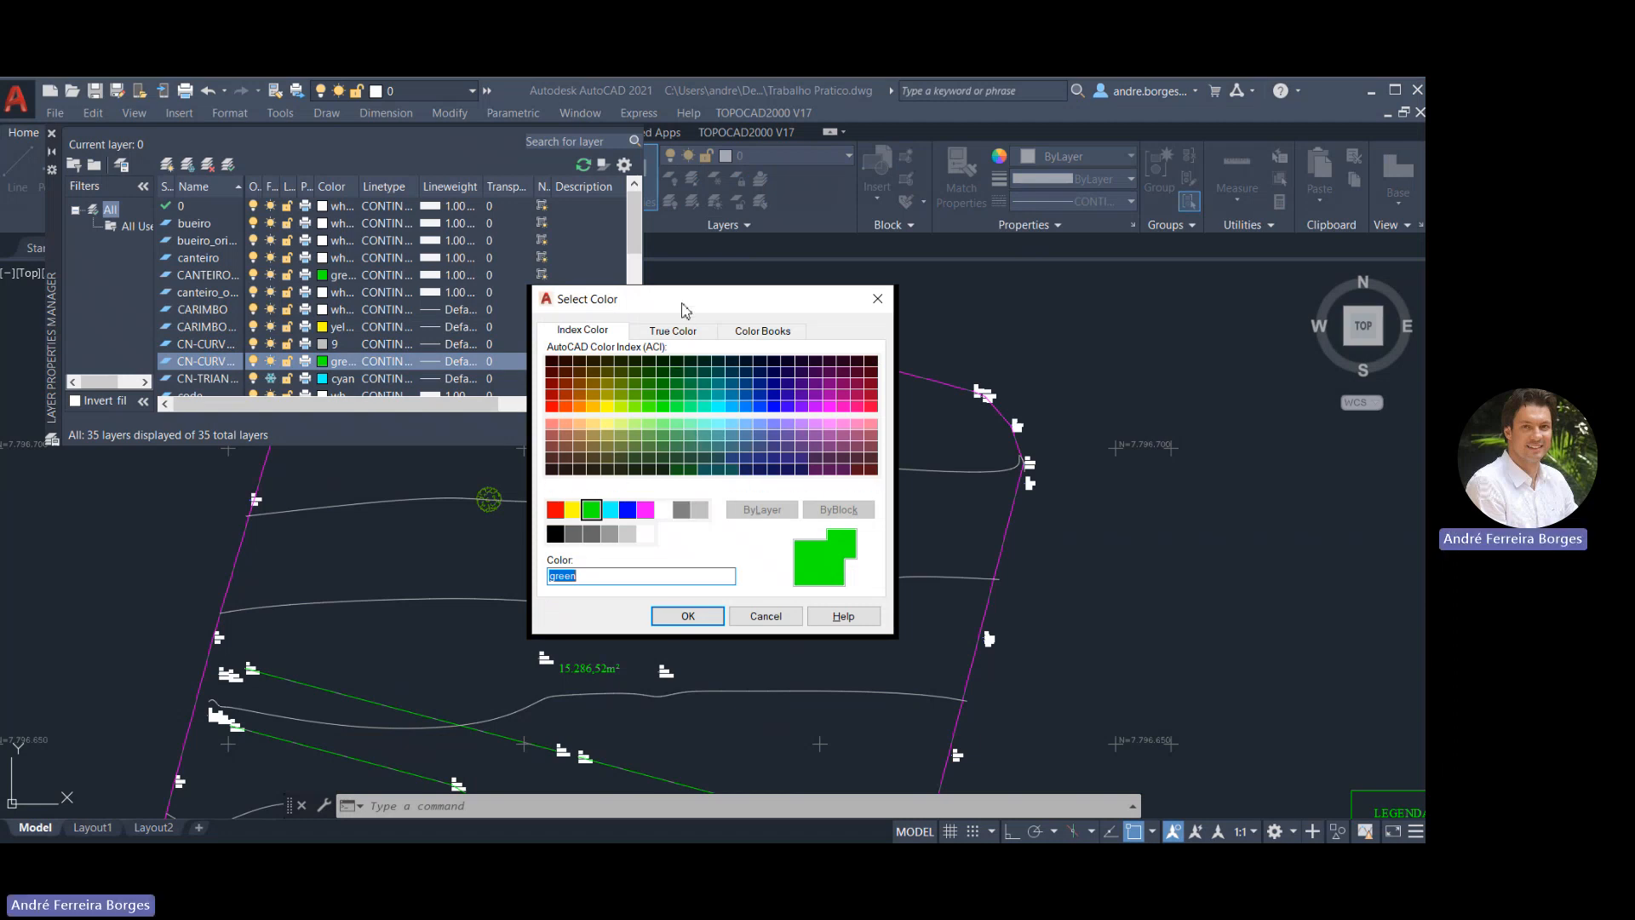
left_click_drag(686, 309, 794, 284)
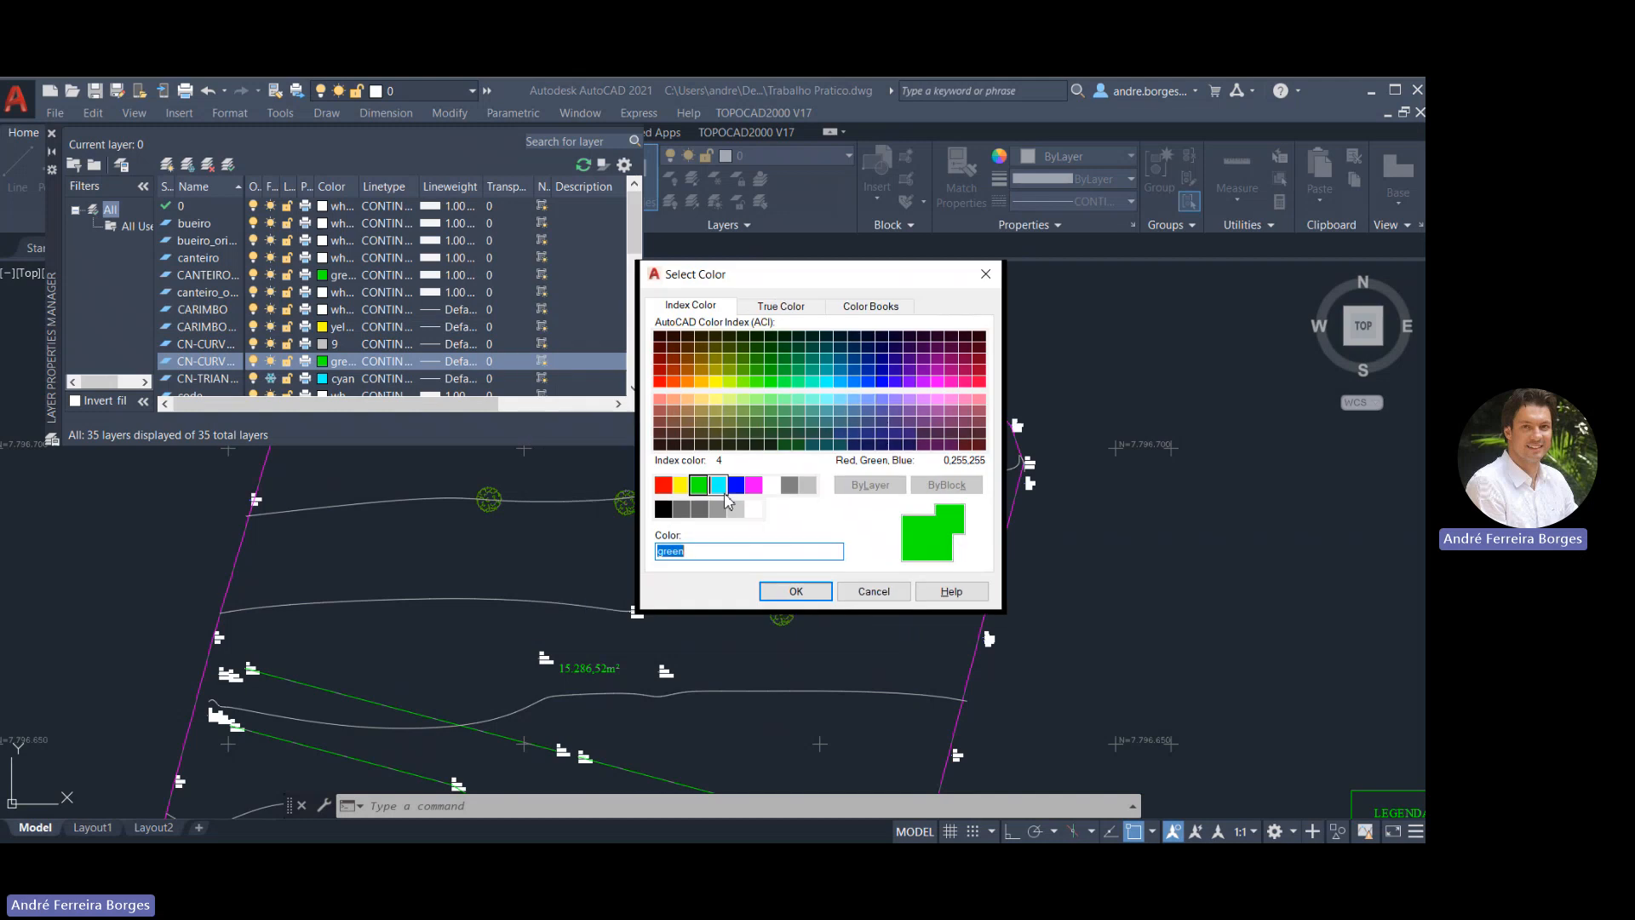
left_click(662, 484)
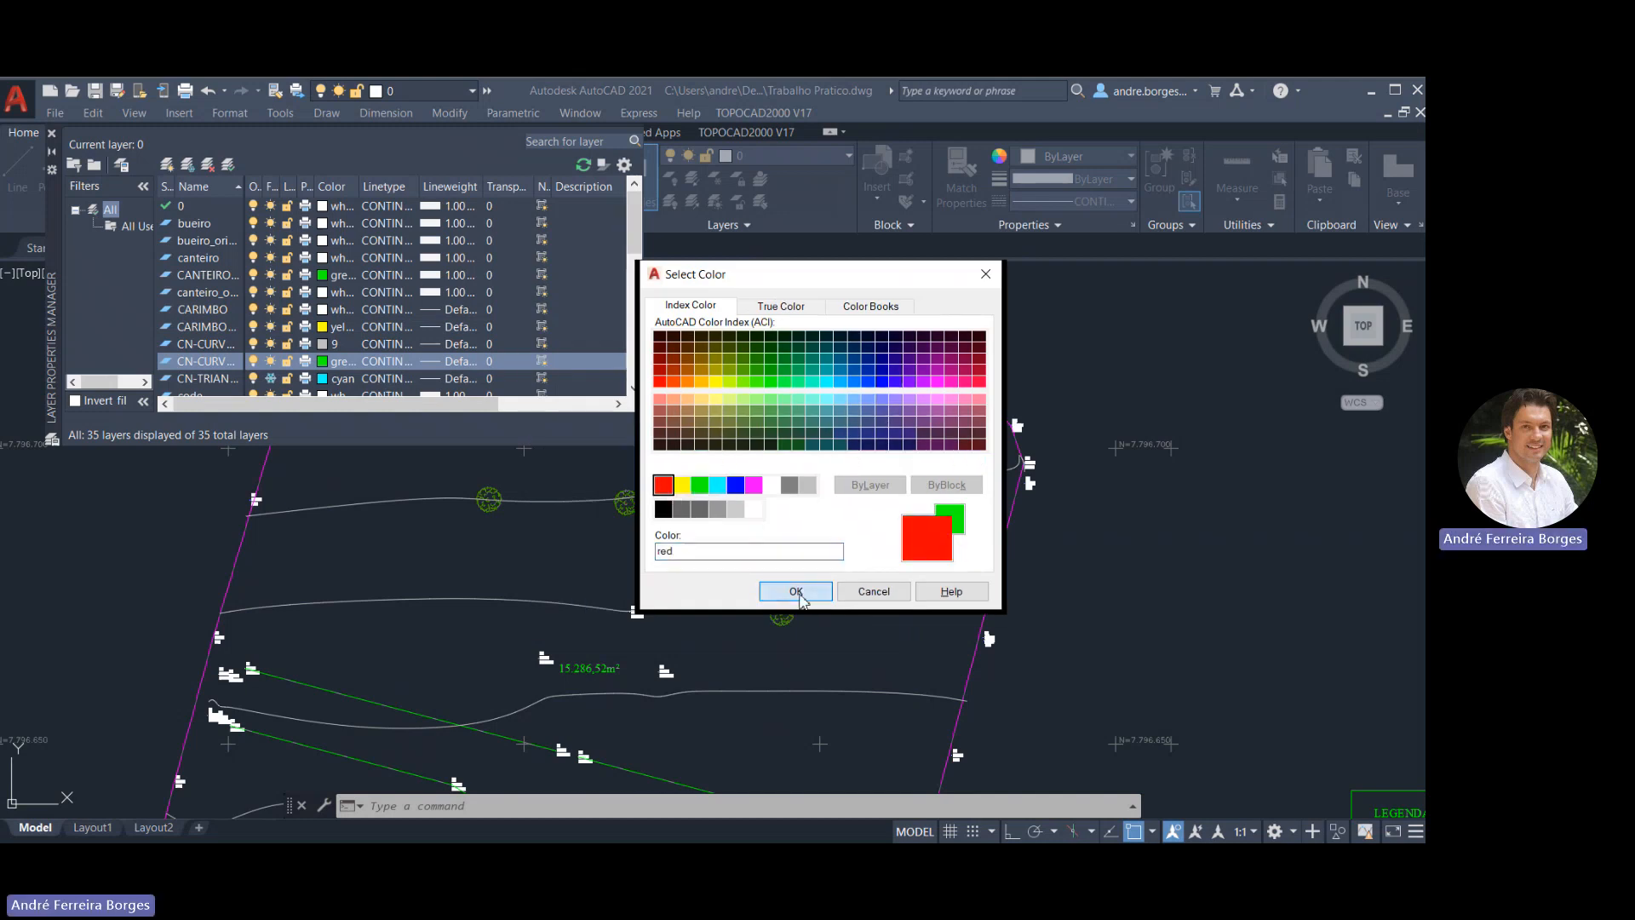
left_click(795, 591)
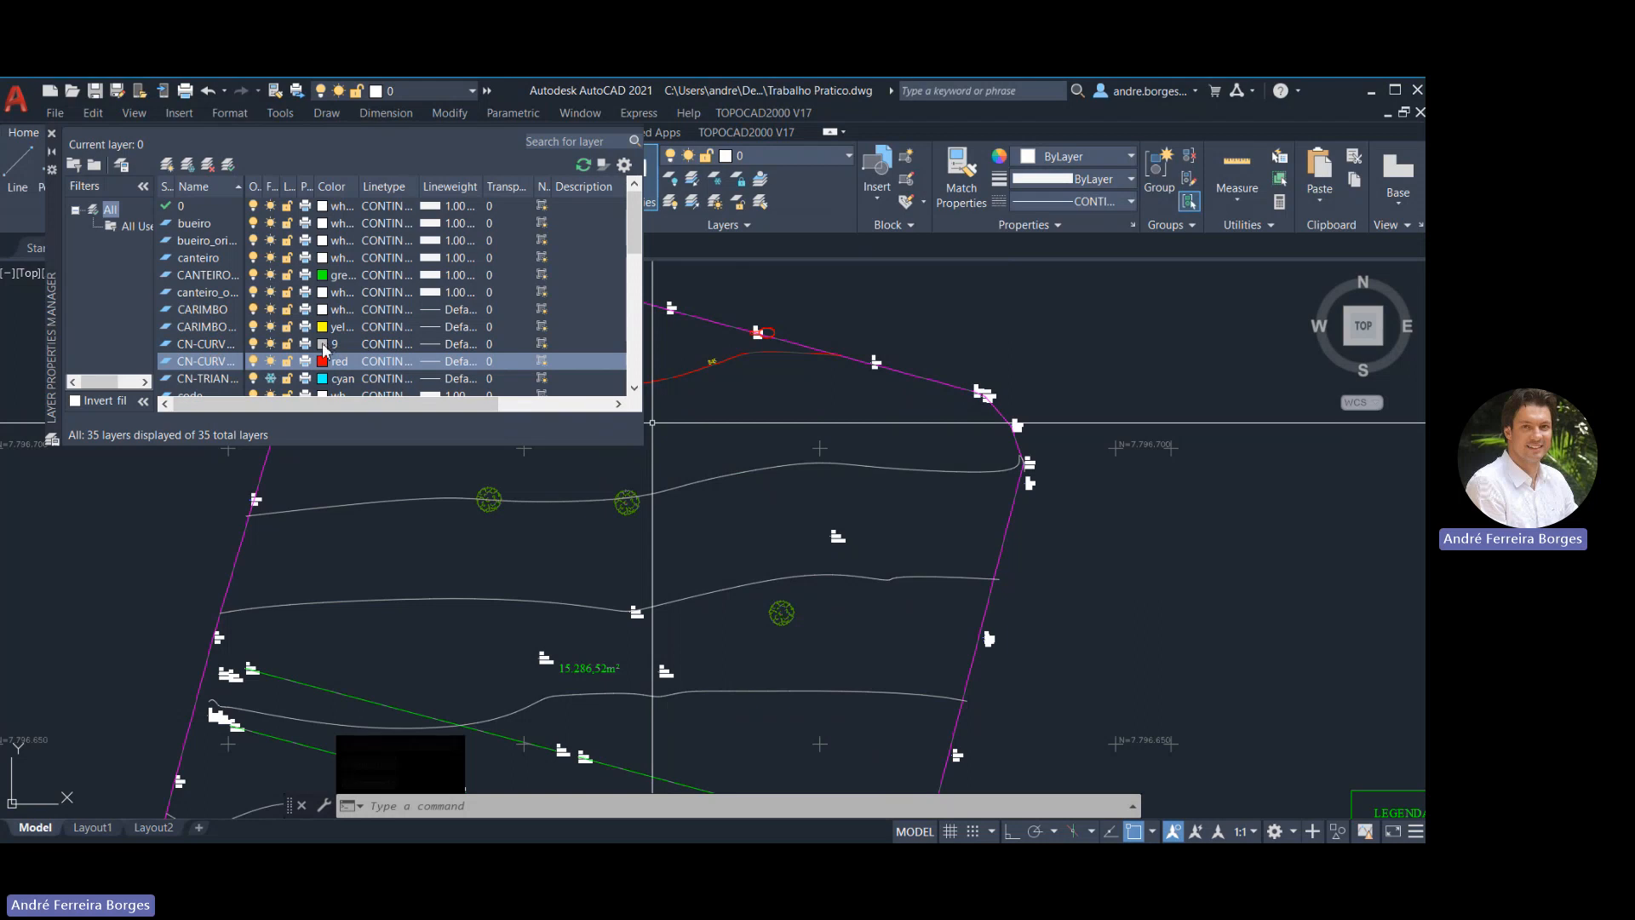
left_click(51, 136)
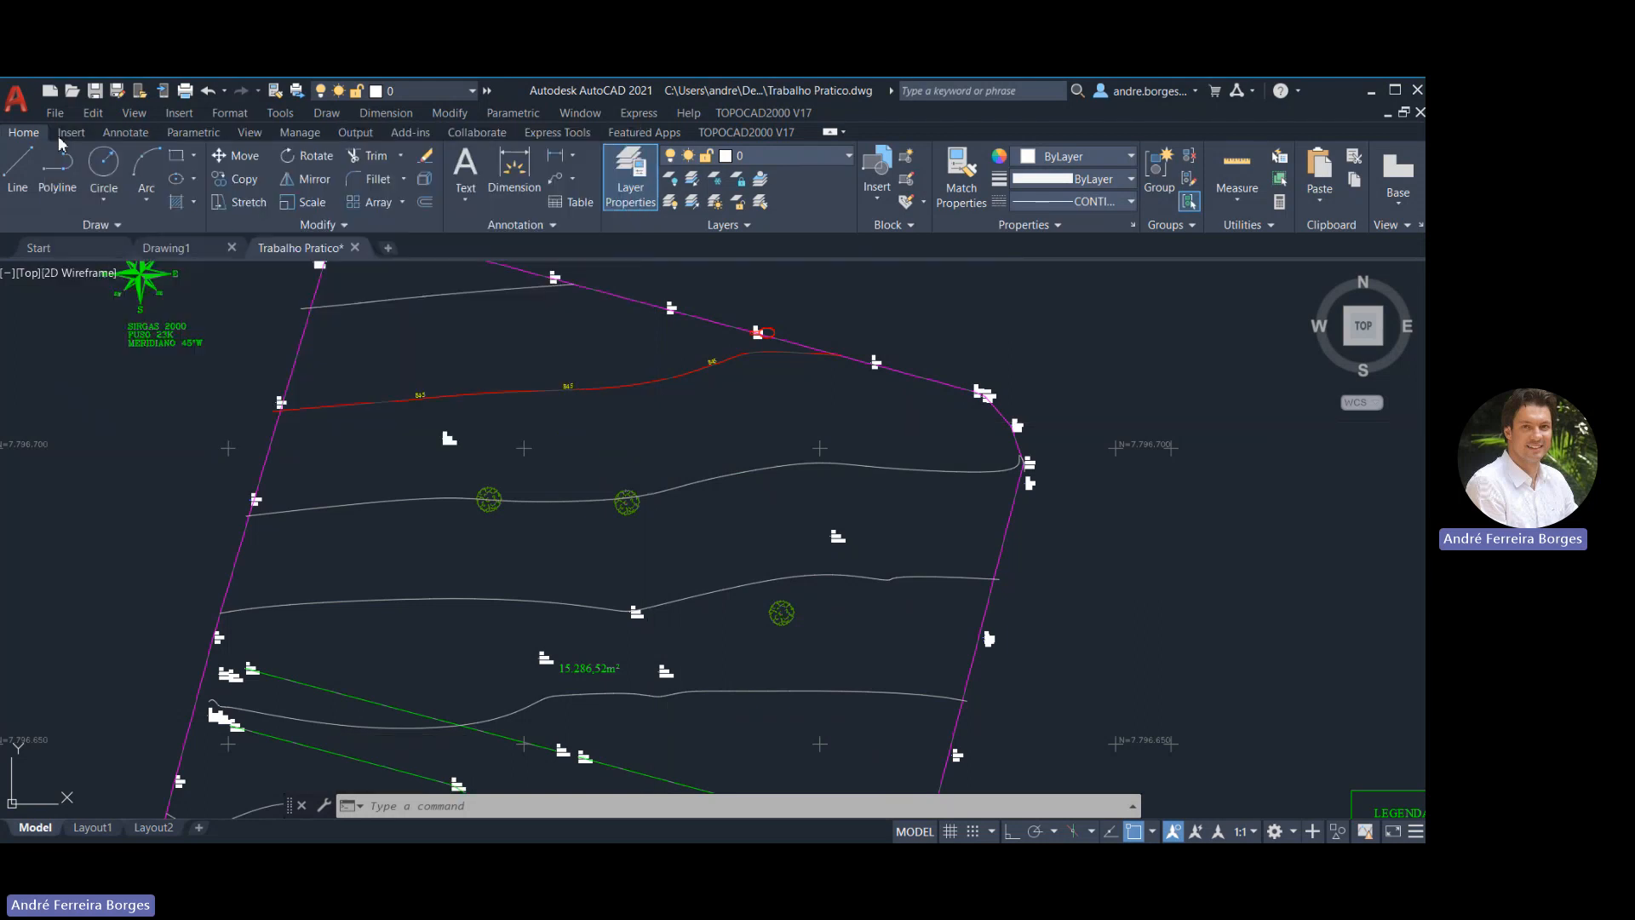
scroll(742, 528, "down", 4)
middle_click_drag(743, 528, 811, 407)
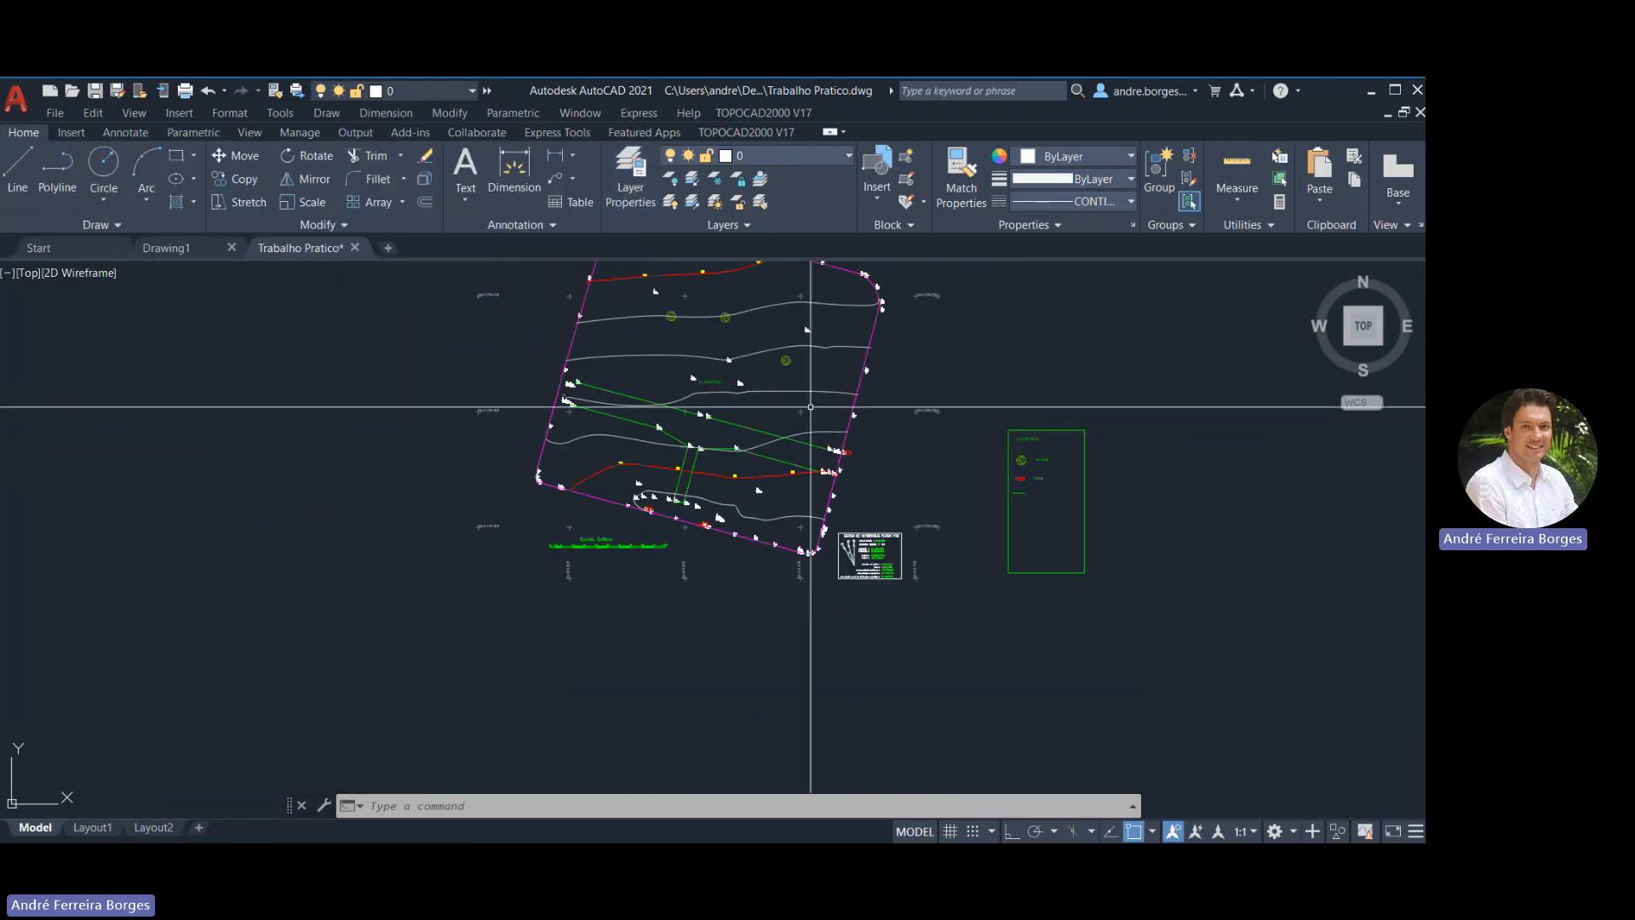
scroll(809, 408, "up", 3)
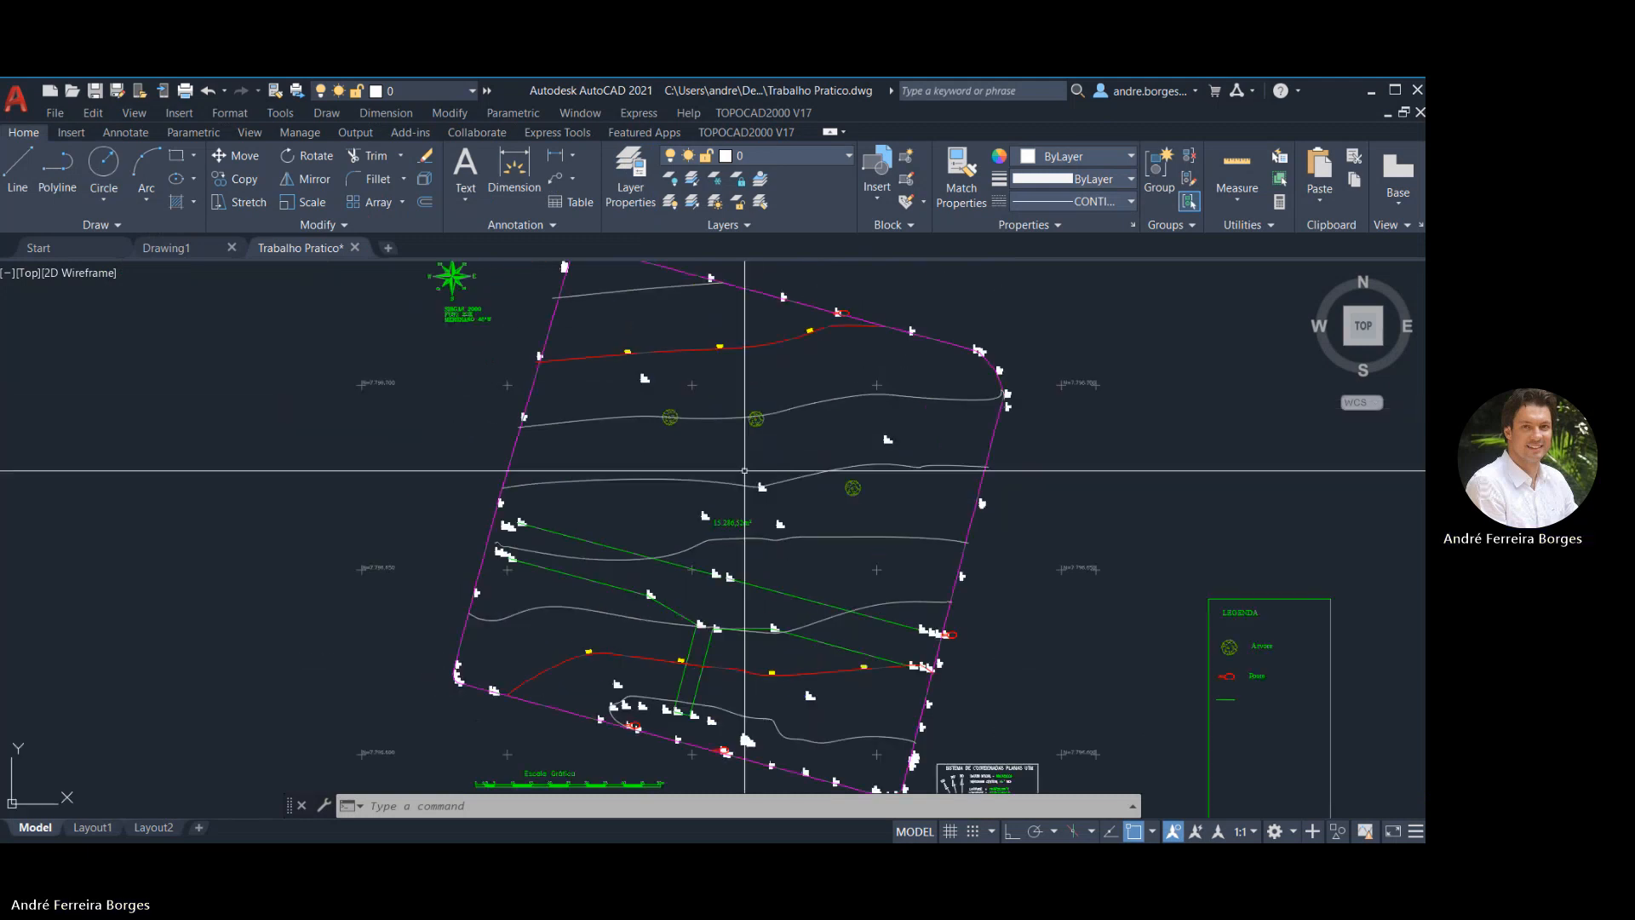
scroll(679, 360, "down", 5)
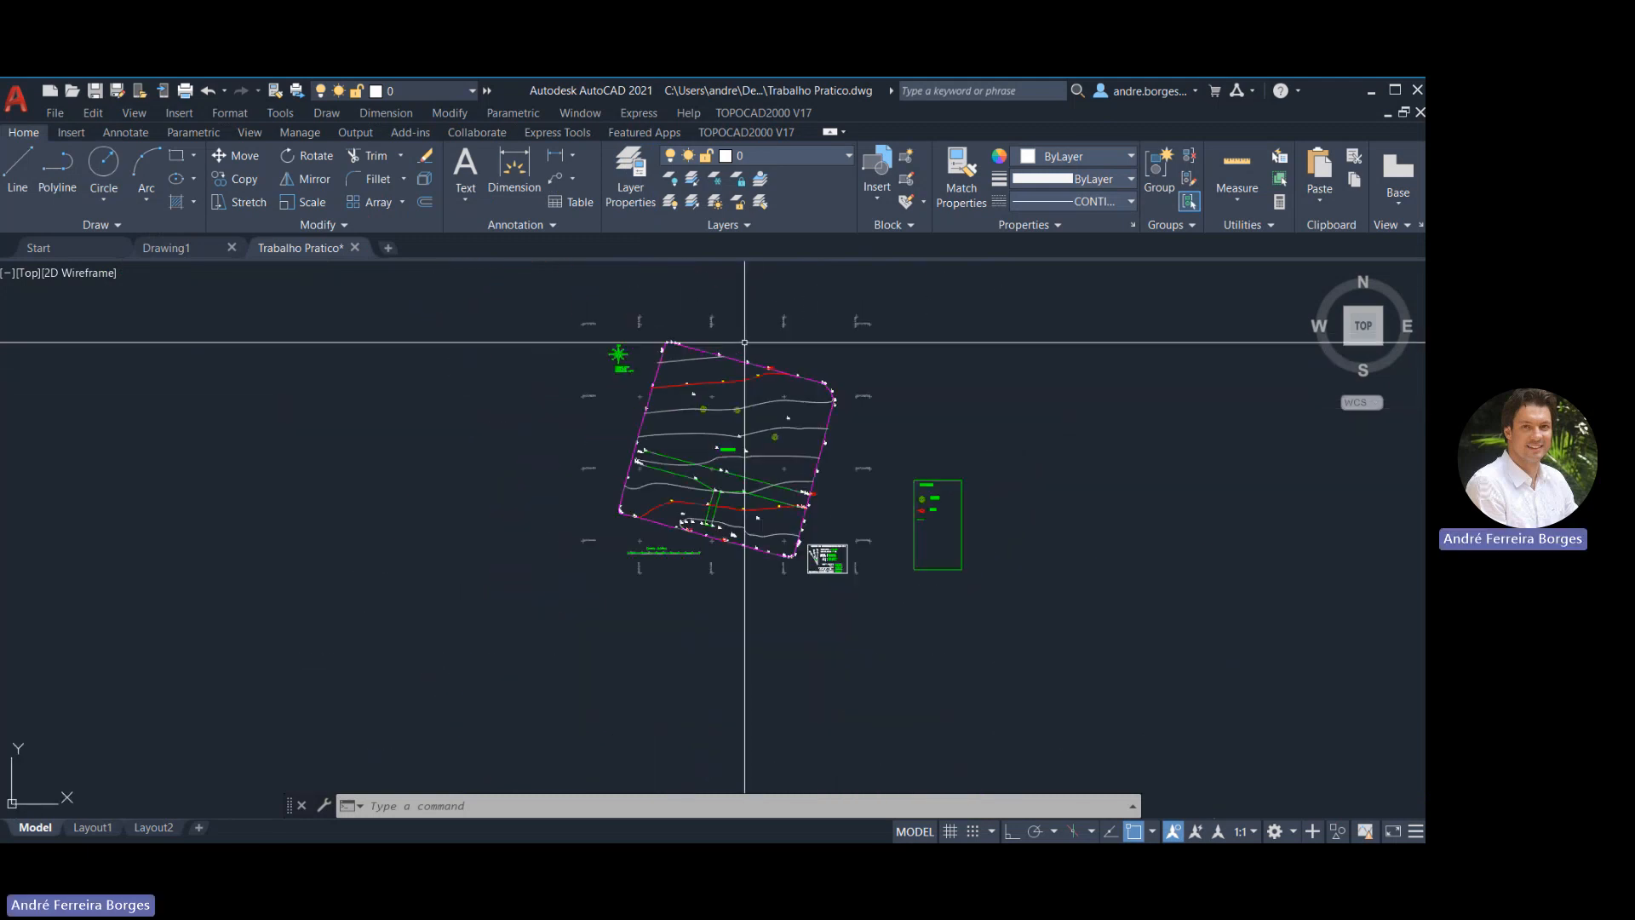
middle_click_drag(798, 396, 751, 408)
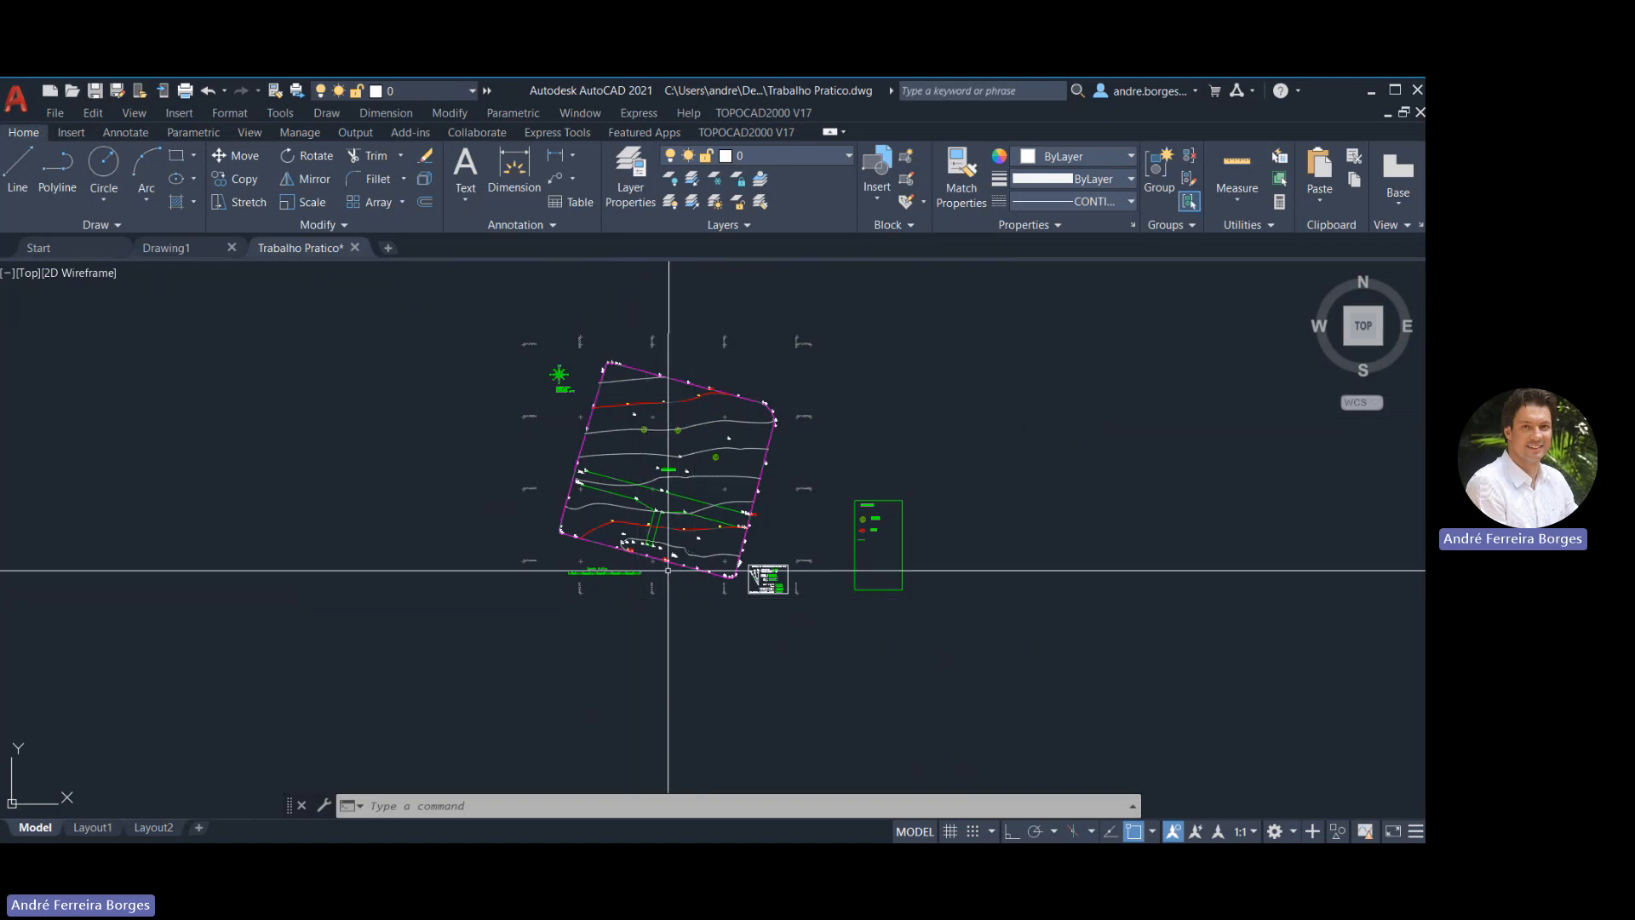
middle_click_drag(920, 473, 895, 479)
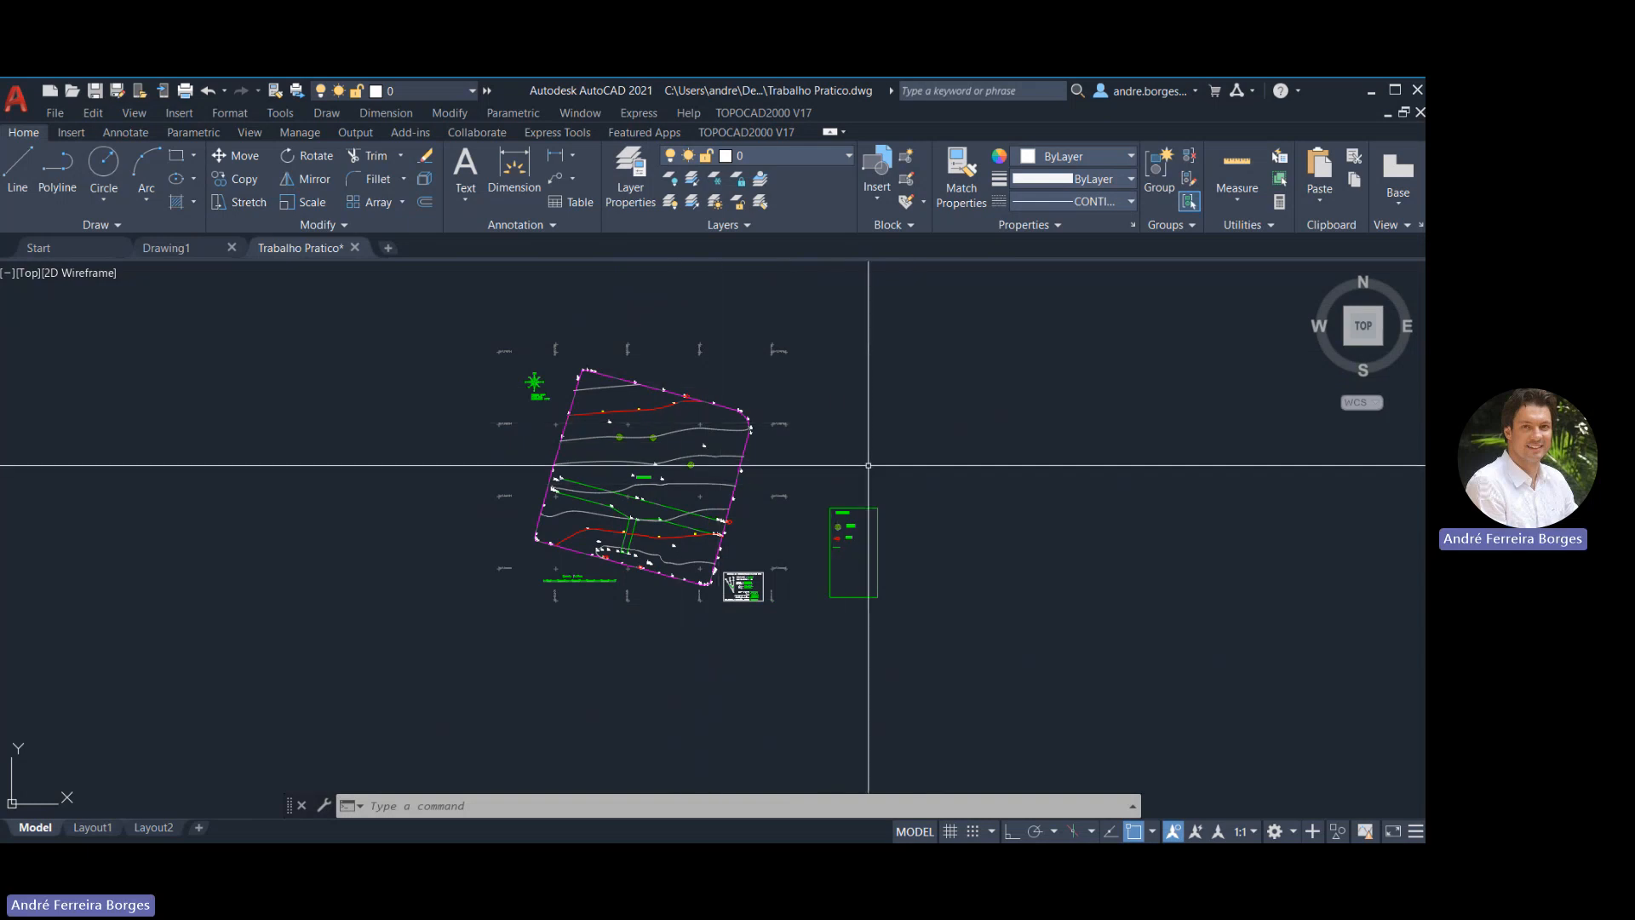
Draw a straight polyline across the contours from survey point 5 on the lower boundary to the Poste at point 46 on the upper boundary
scroll(656, 589, "up", 10)
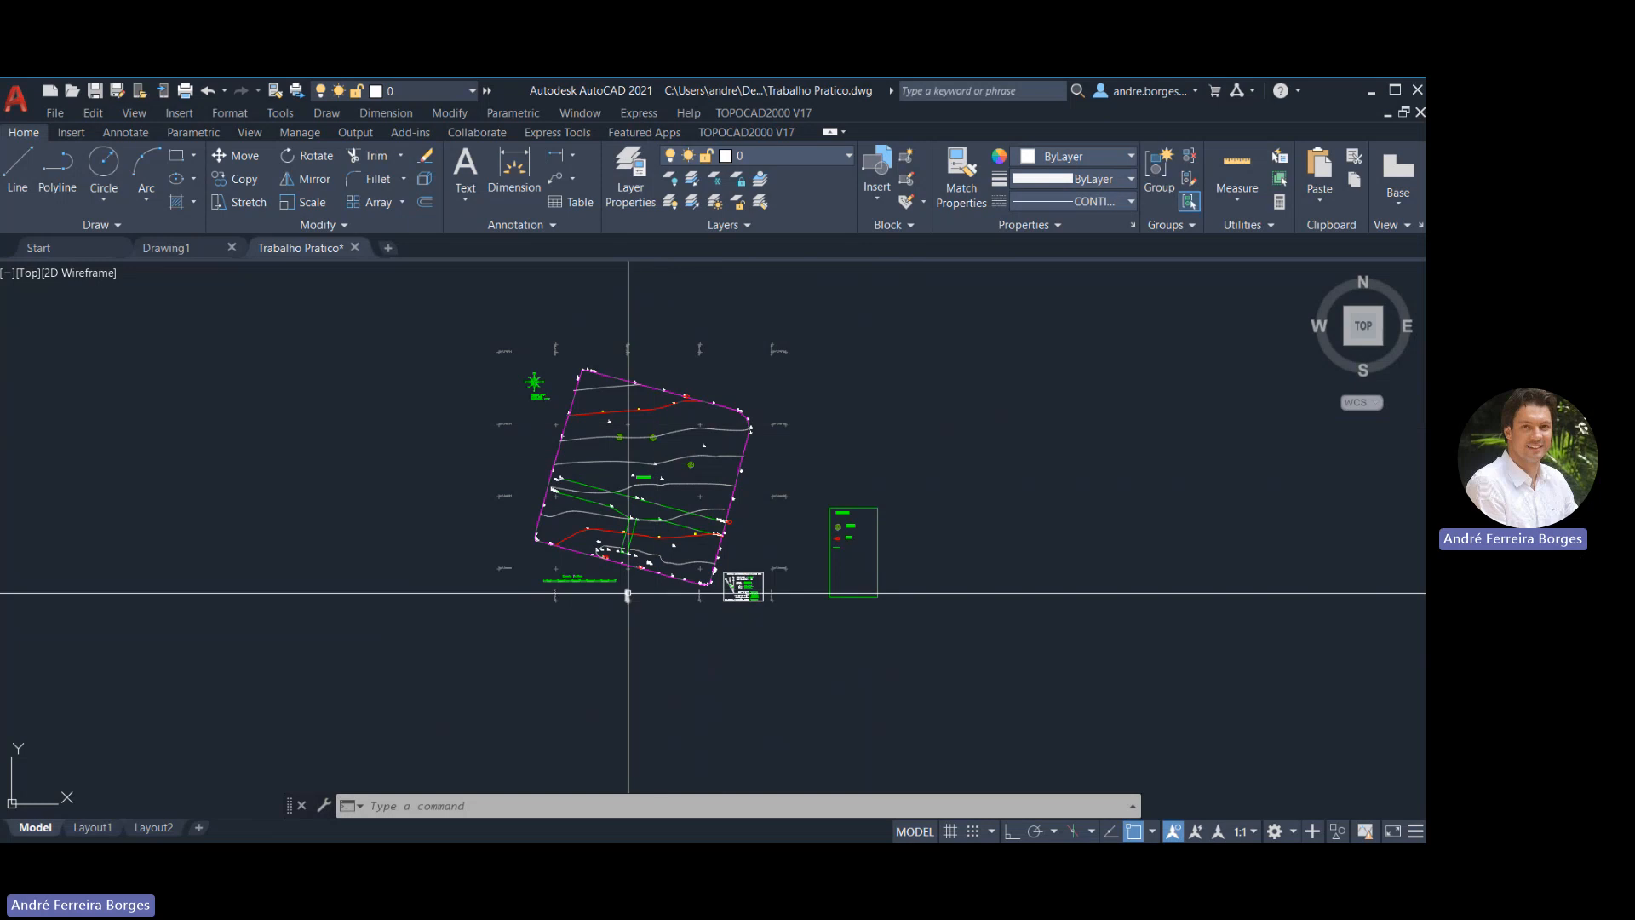
scroll(621, 541, "up", 2)
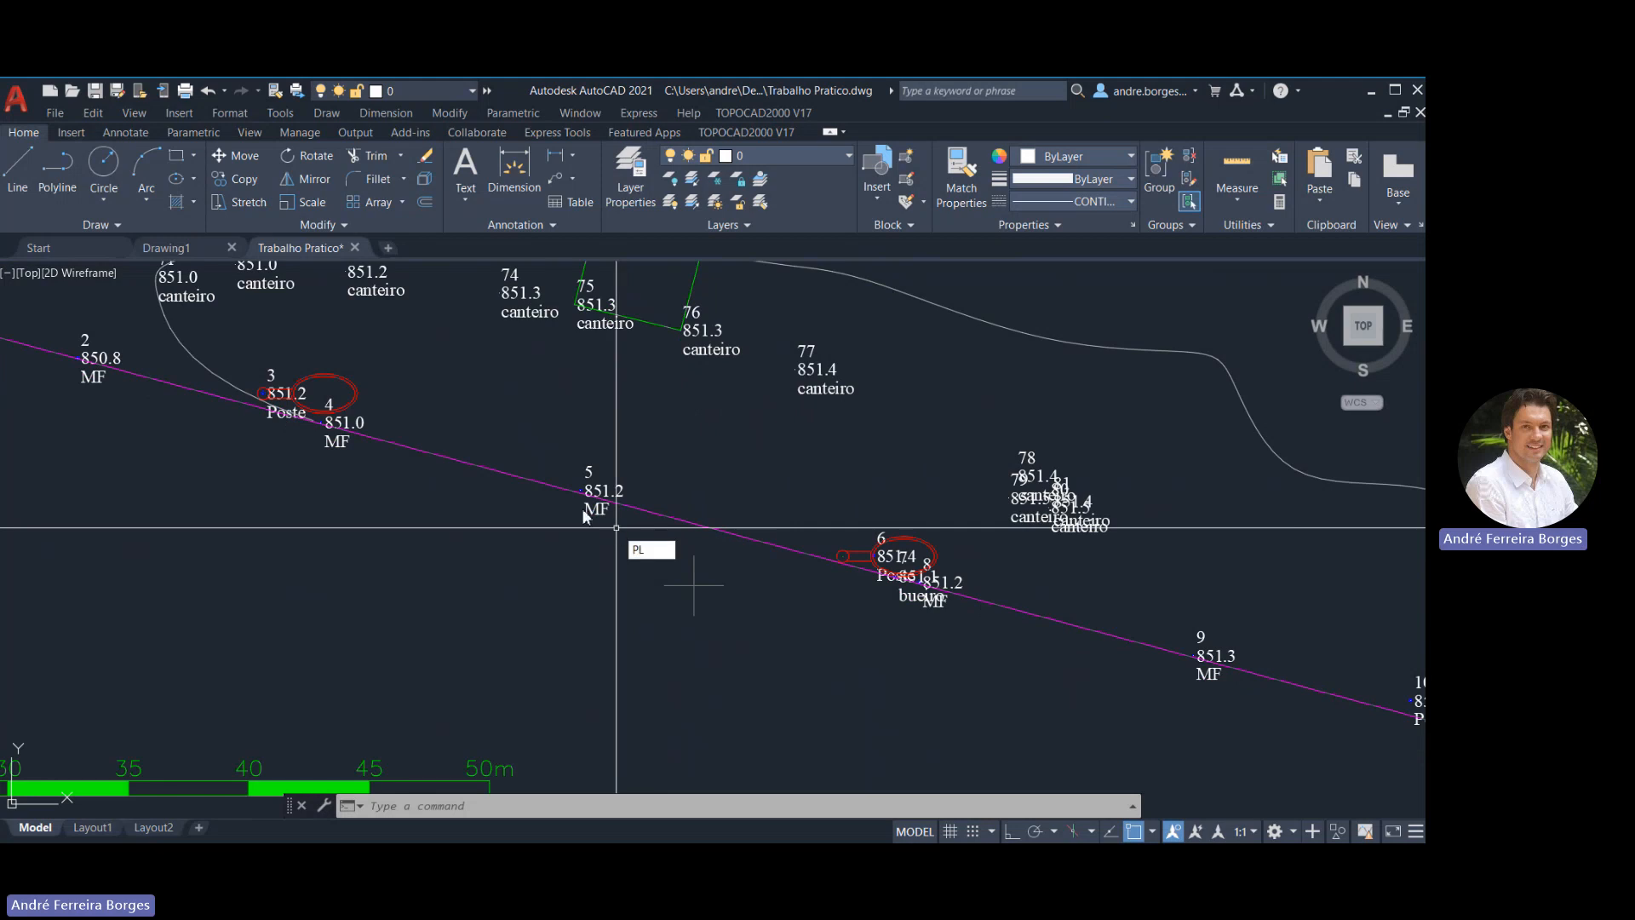
key("Return")
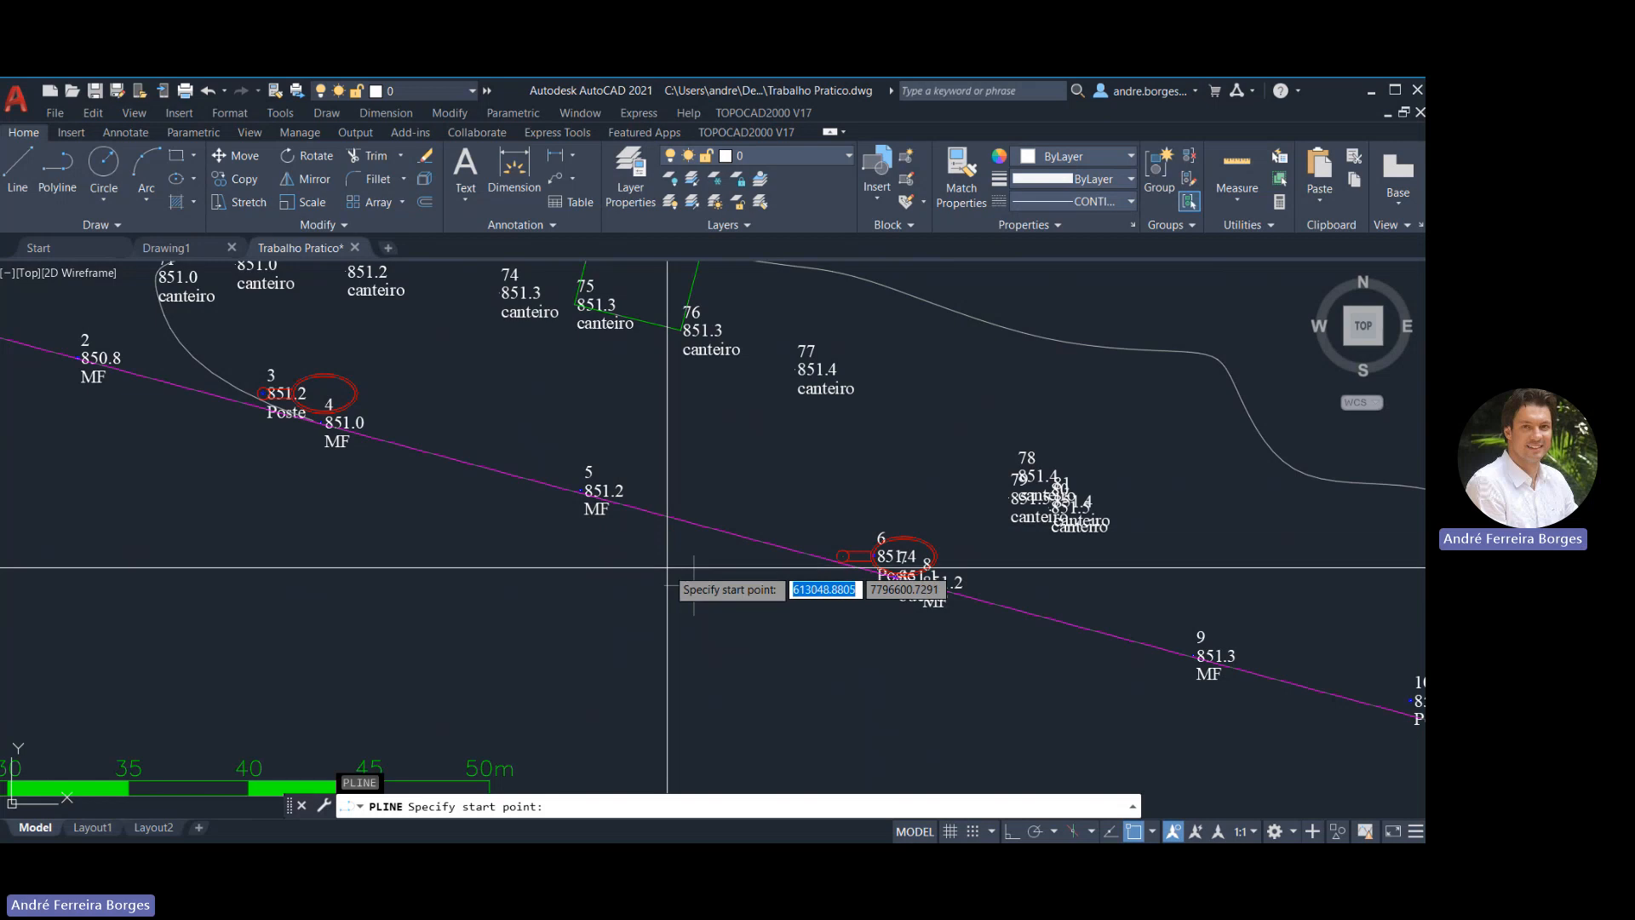
scroll(596, 504, "up", 4)
scroll(608, 486, "up", 4)
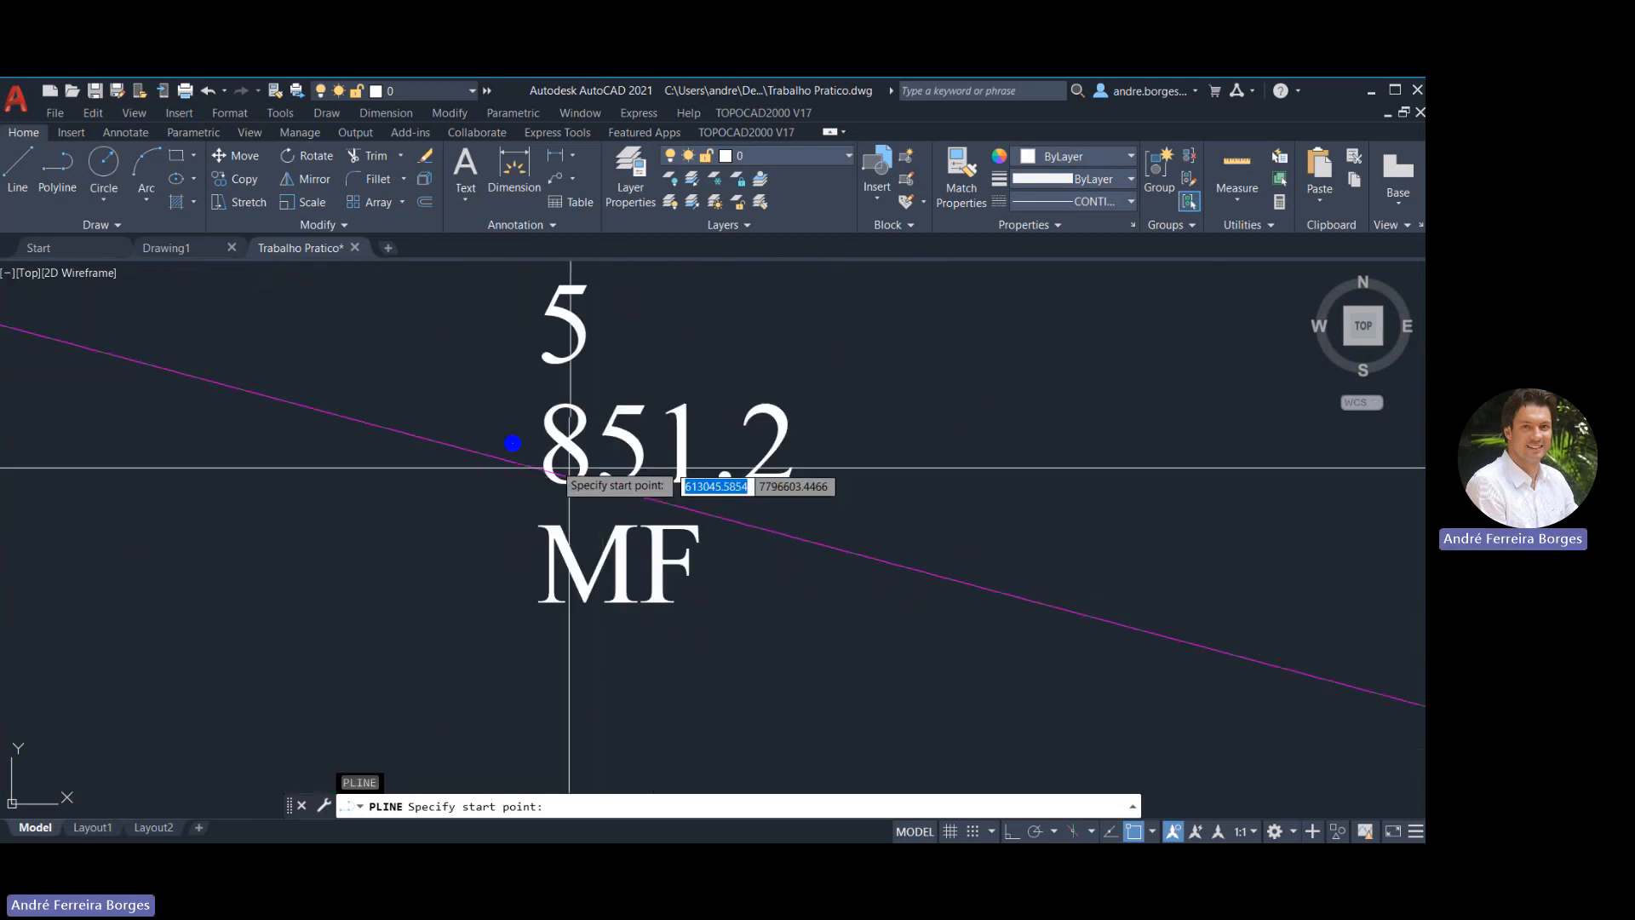
left_click(511, 446)
scroll(522, 437, "down", 8)
scroll(536, 395, "up", 12)
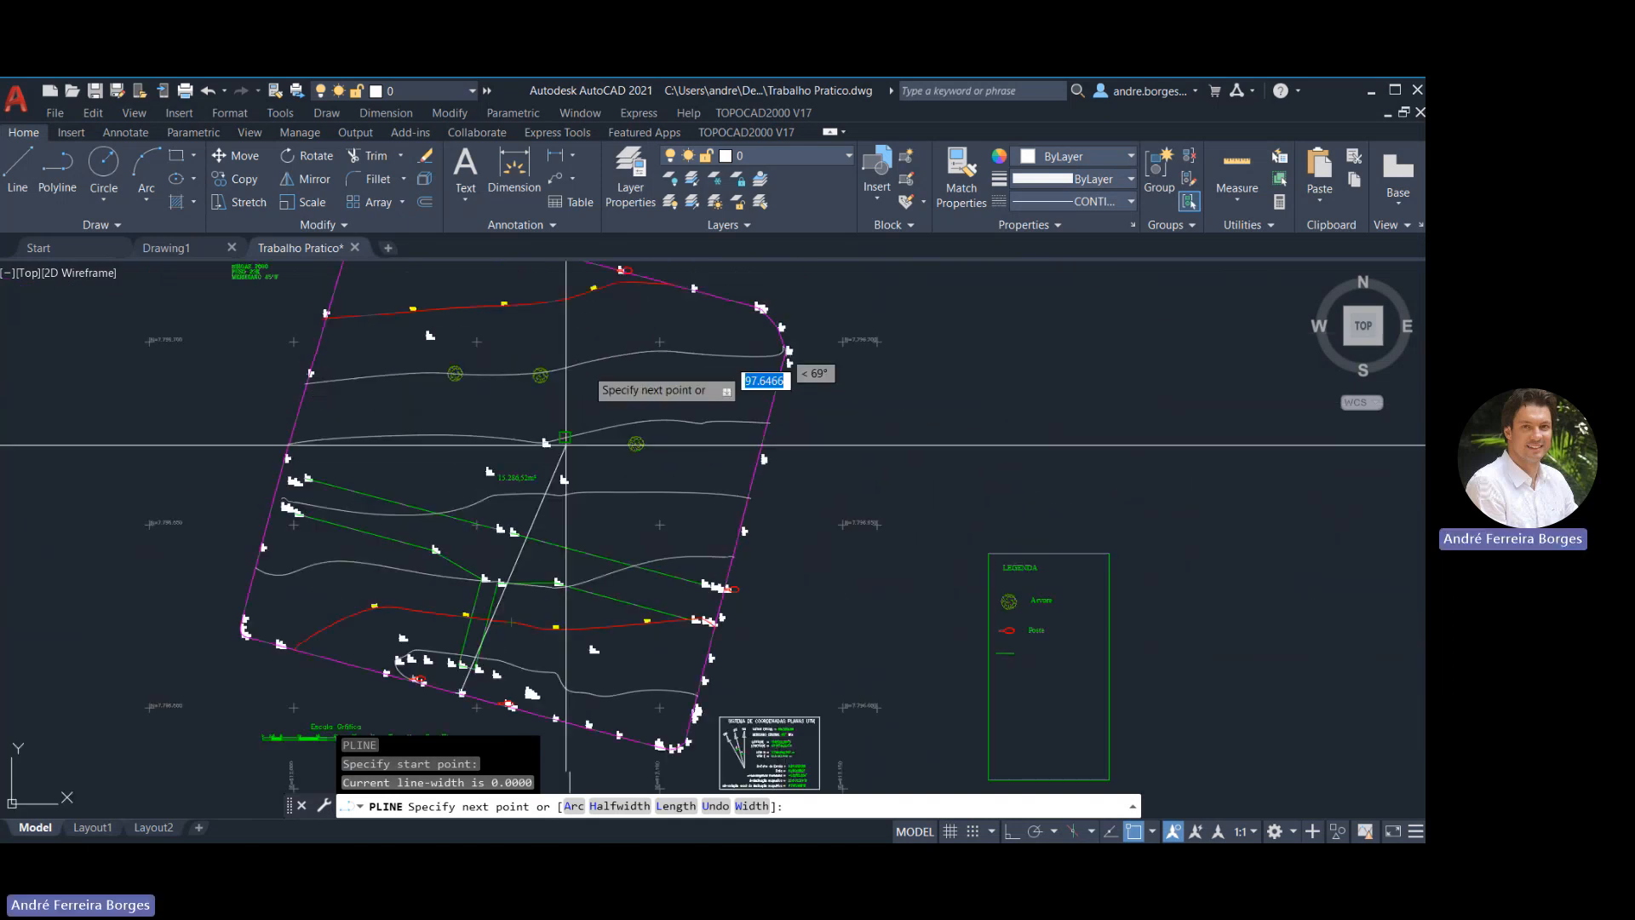
scroll(544, 483, "up", 2)
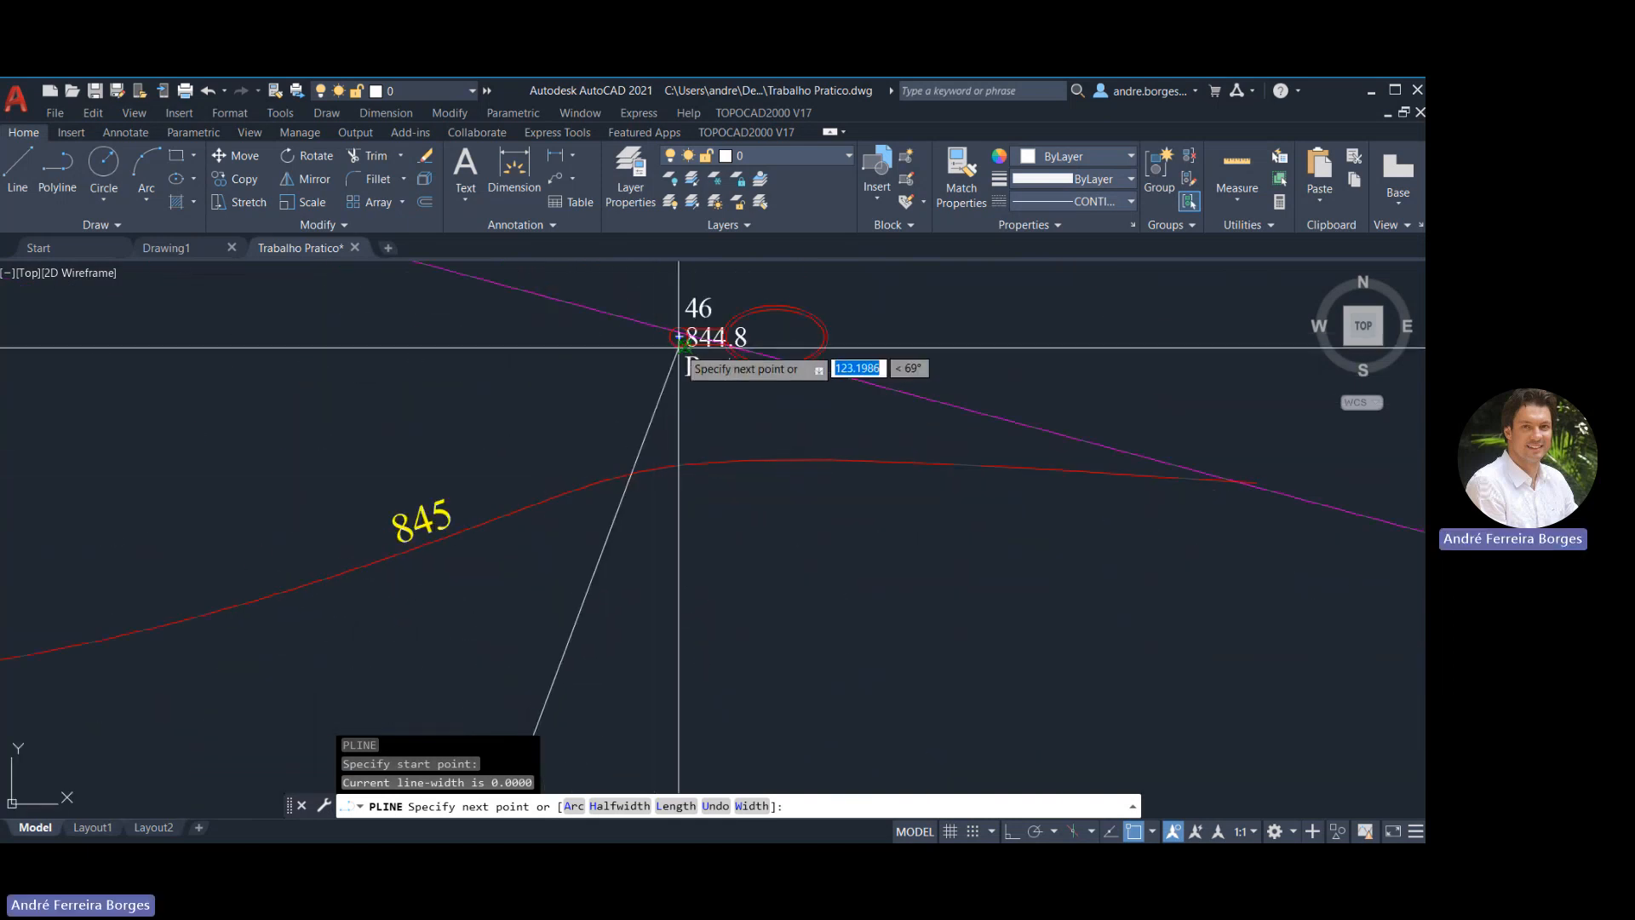
left_click(679, 337)
scroll(698, 365, "down", 1)
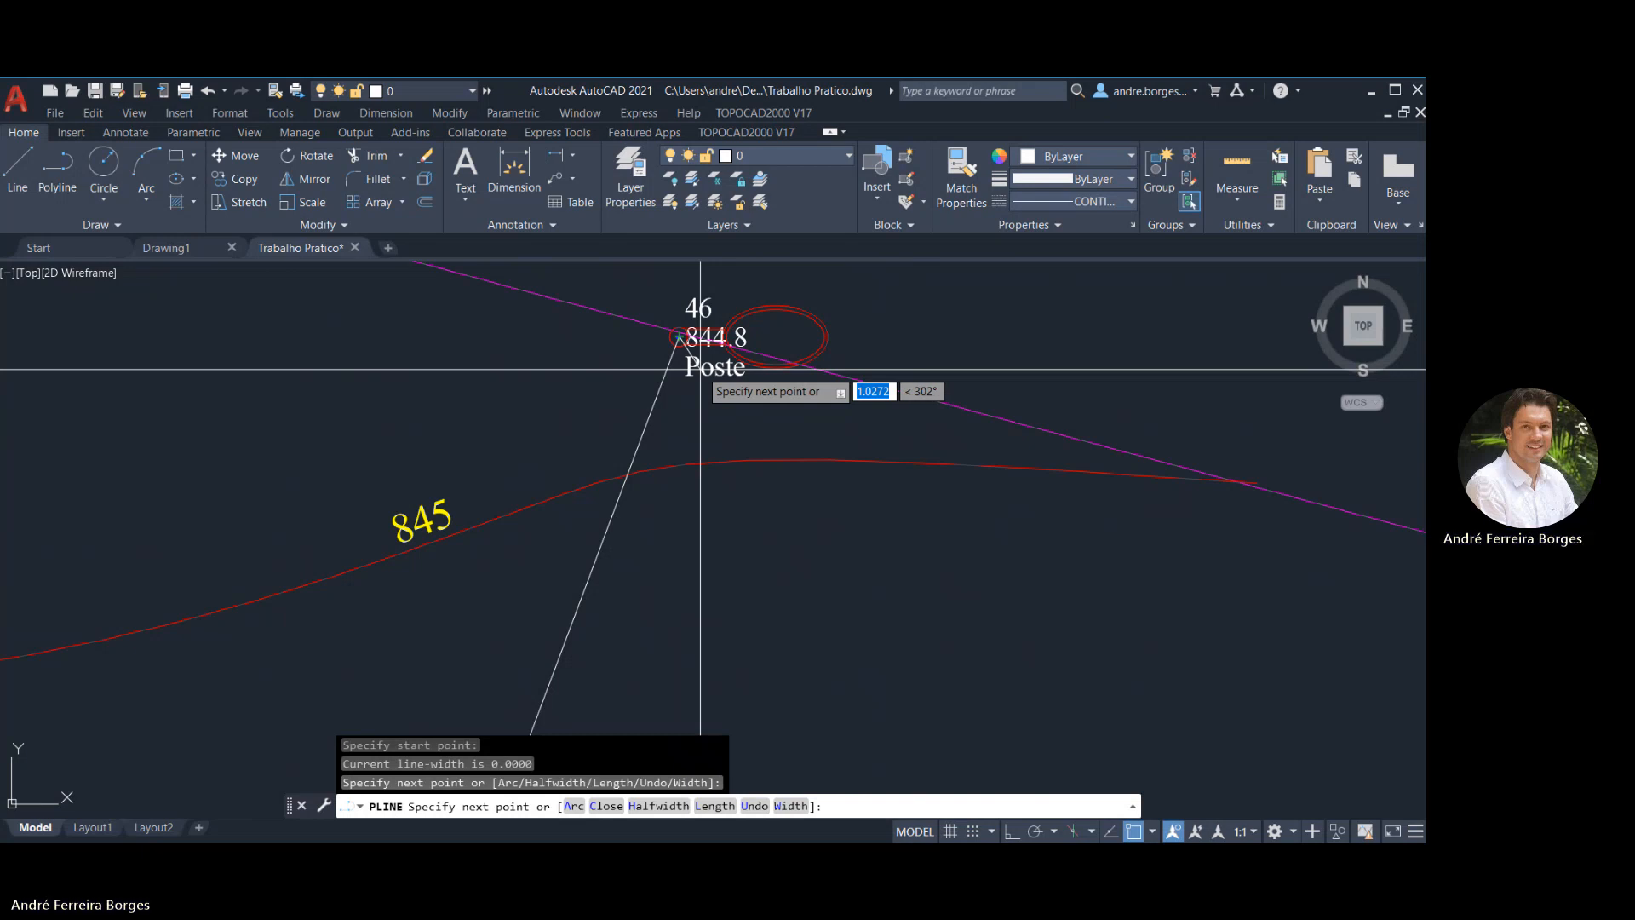
key("Return")
scroll(696, 417, "down", 4)
scroll(695, 418, "down", 8)
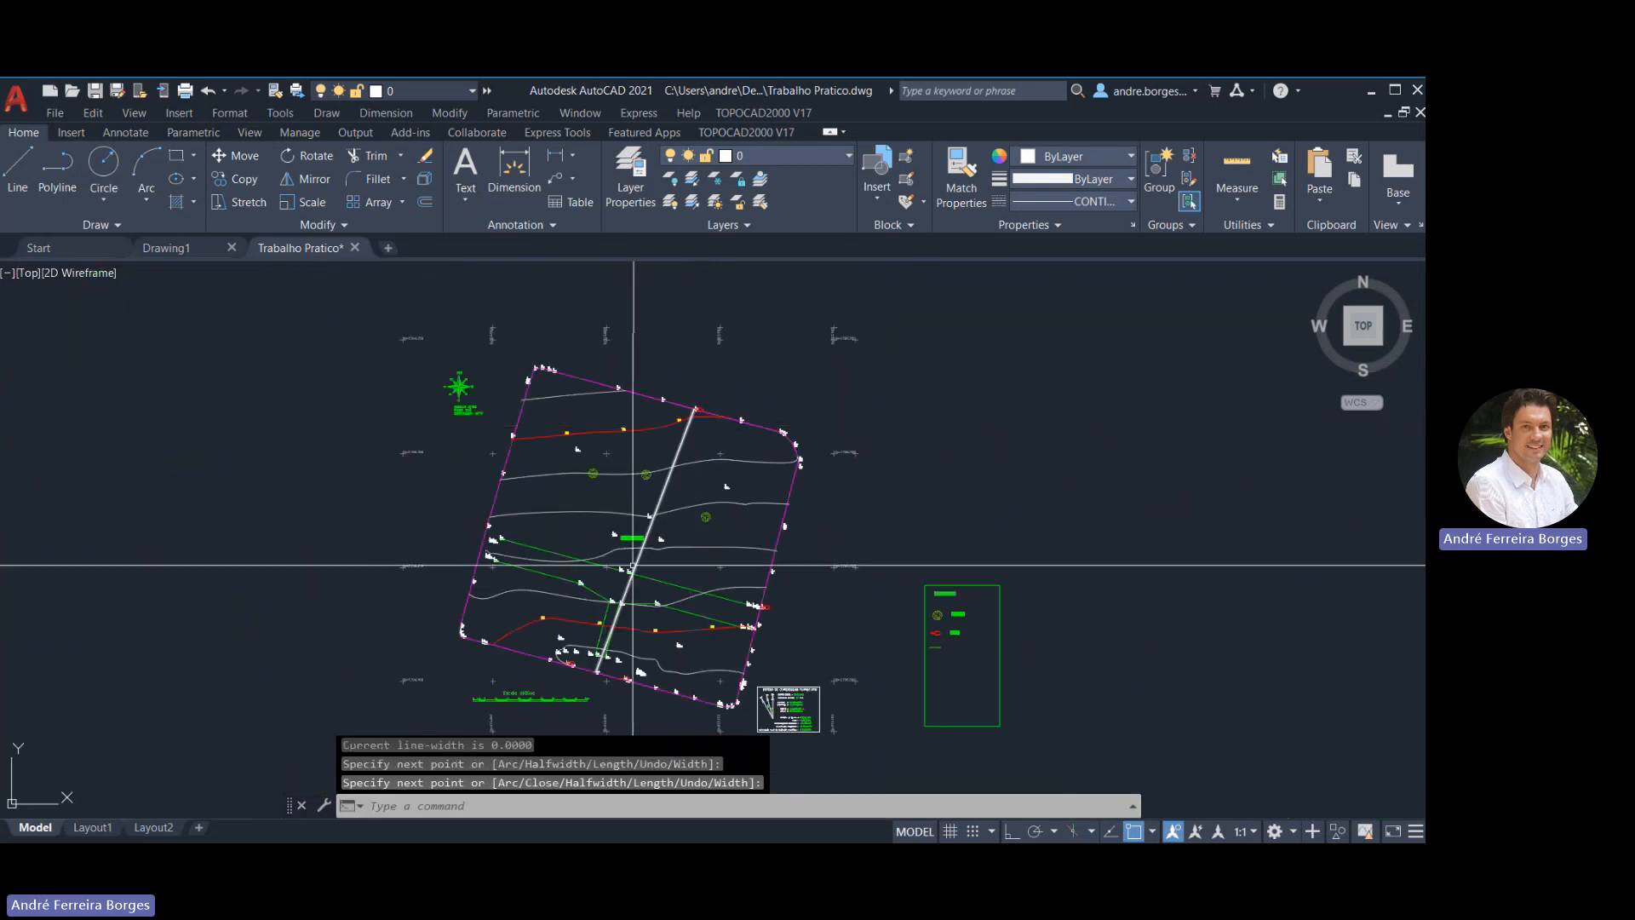
Set the color of the polyline crossing the contours to red, overriding its layer color
scroll(679, 449, "up", 1)
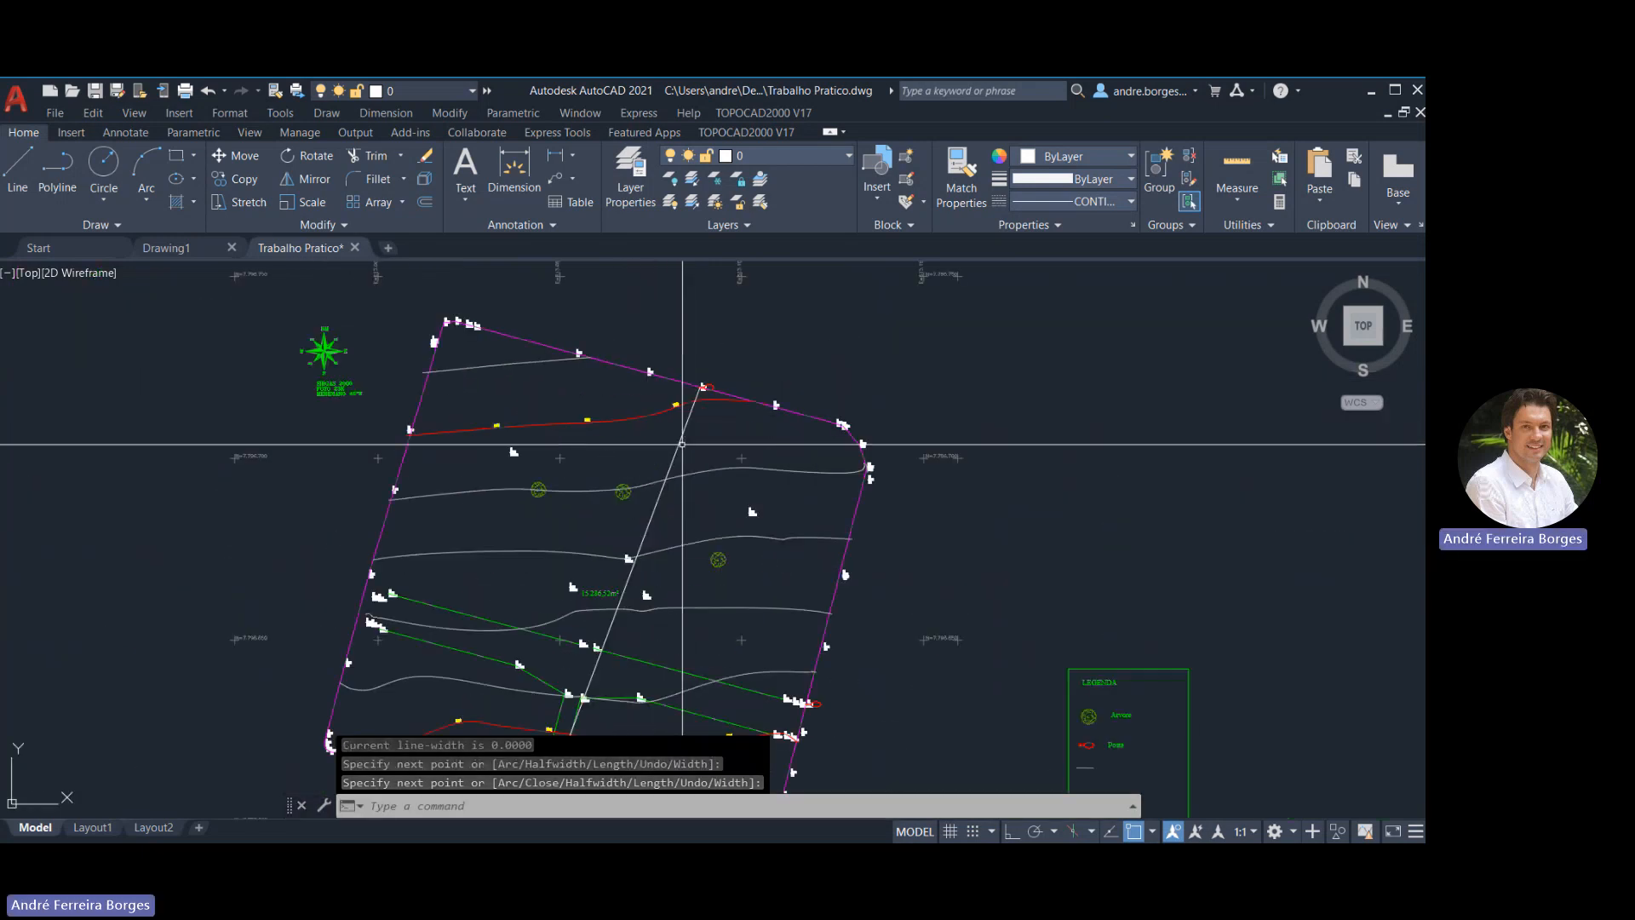
scroll(686, 426, "down", 4)
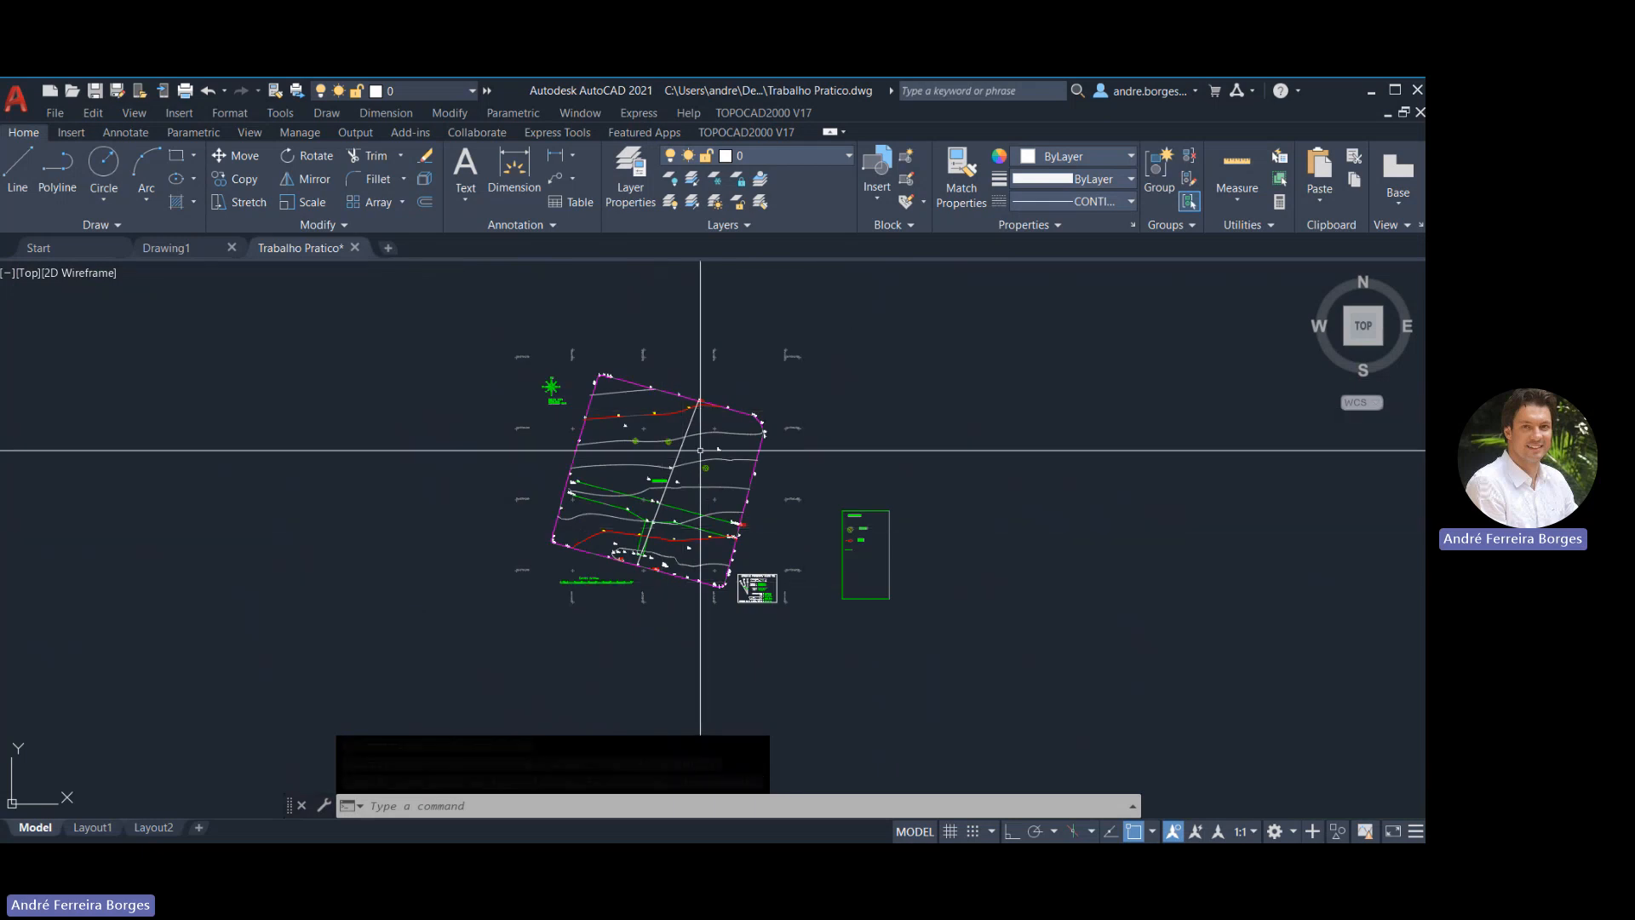
scroll(691, 449, "up", 5)
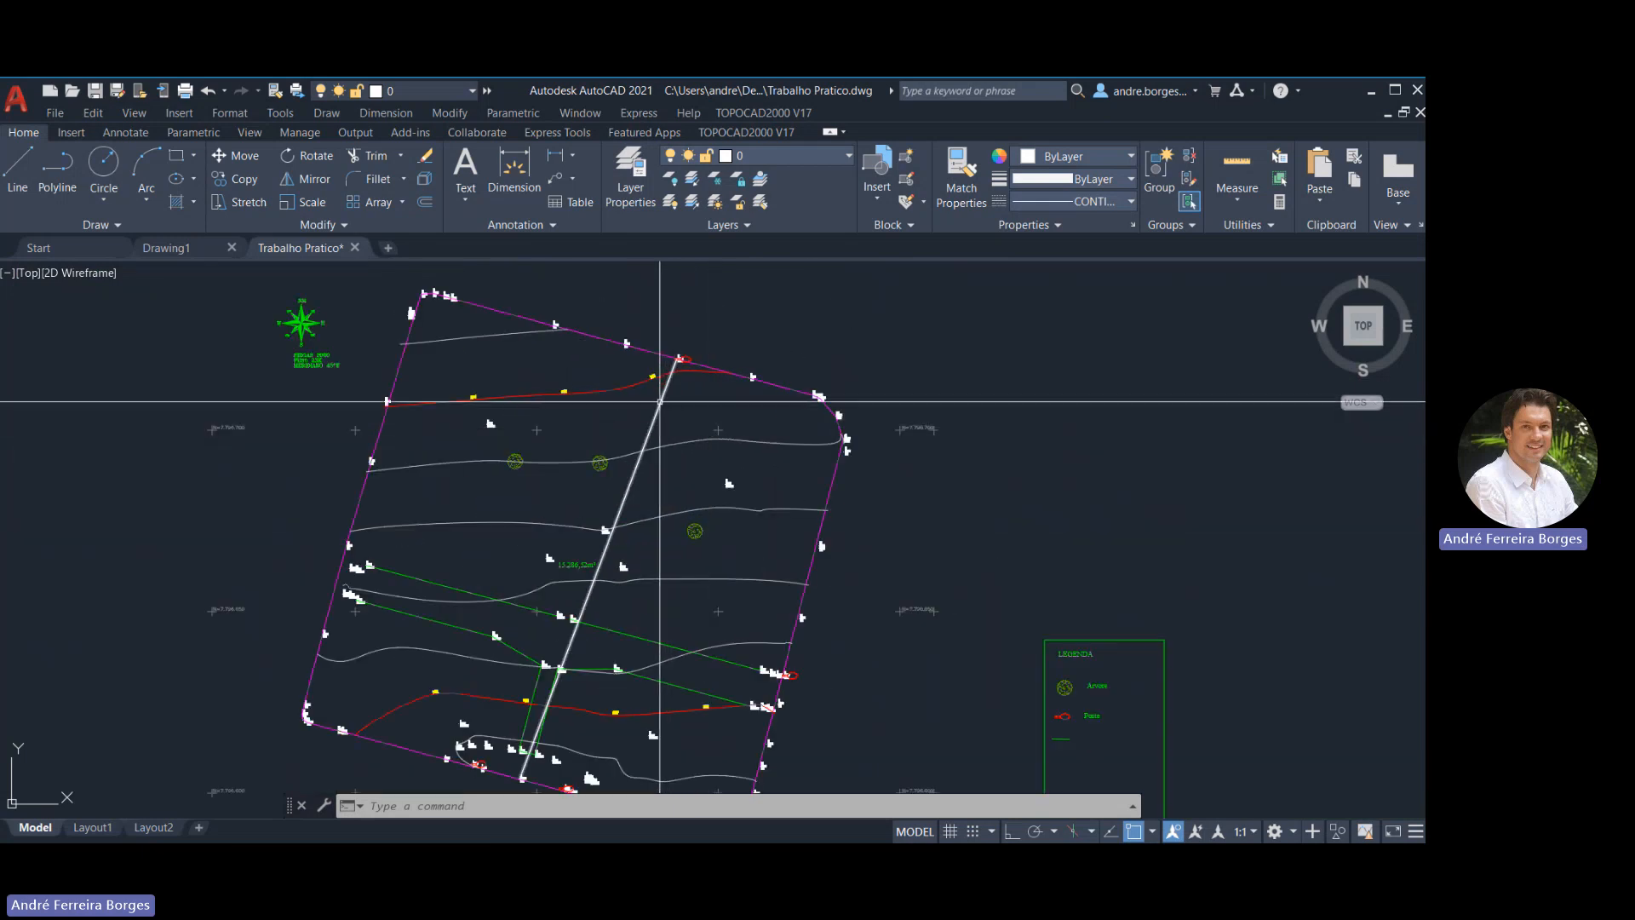
left_click(663, 401)
left_click(796, 156)
left_click(795, 153)
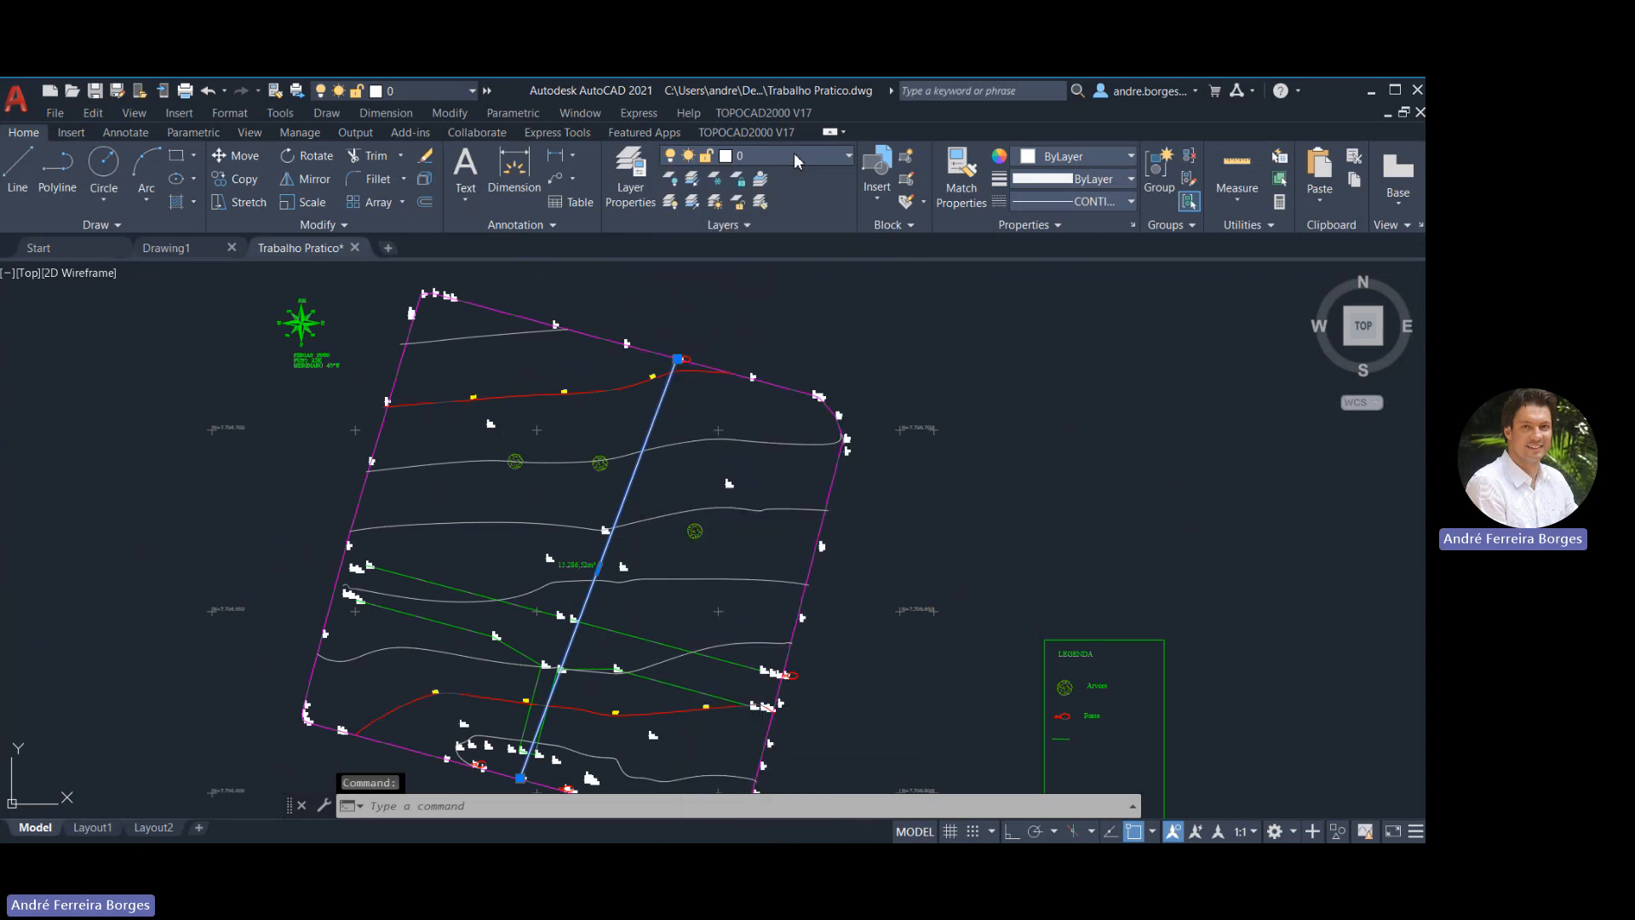
left_click(1070, 158)
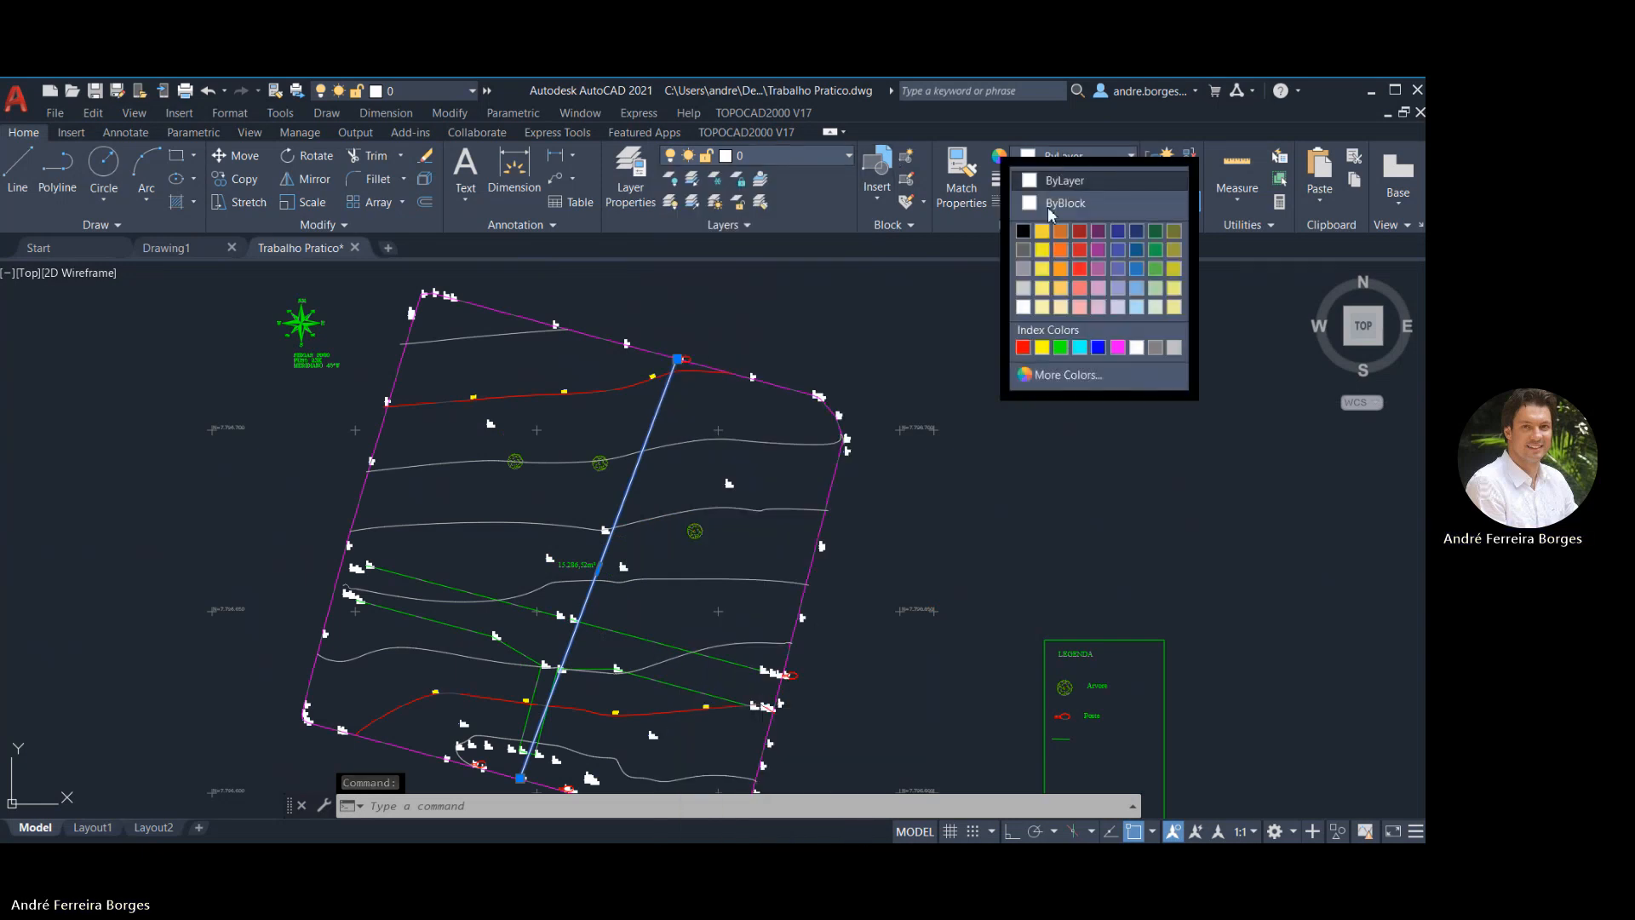
left_click(1023, 349)
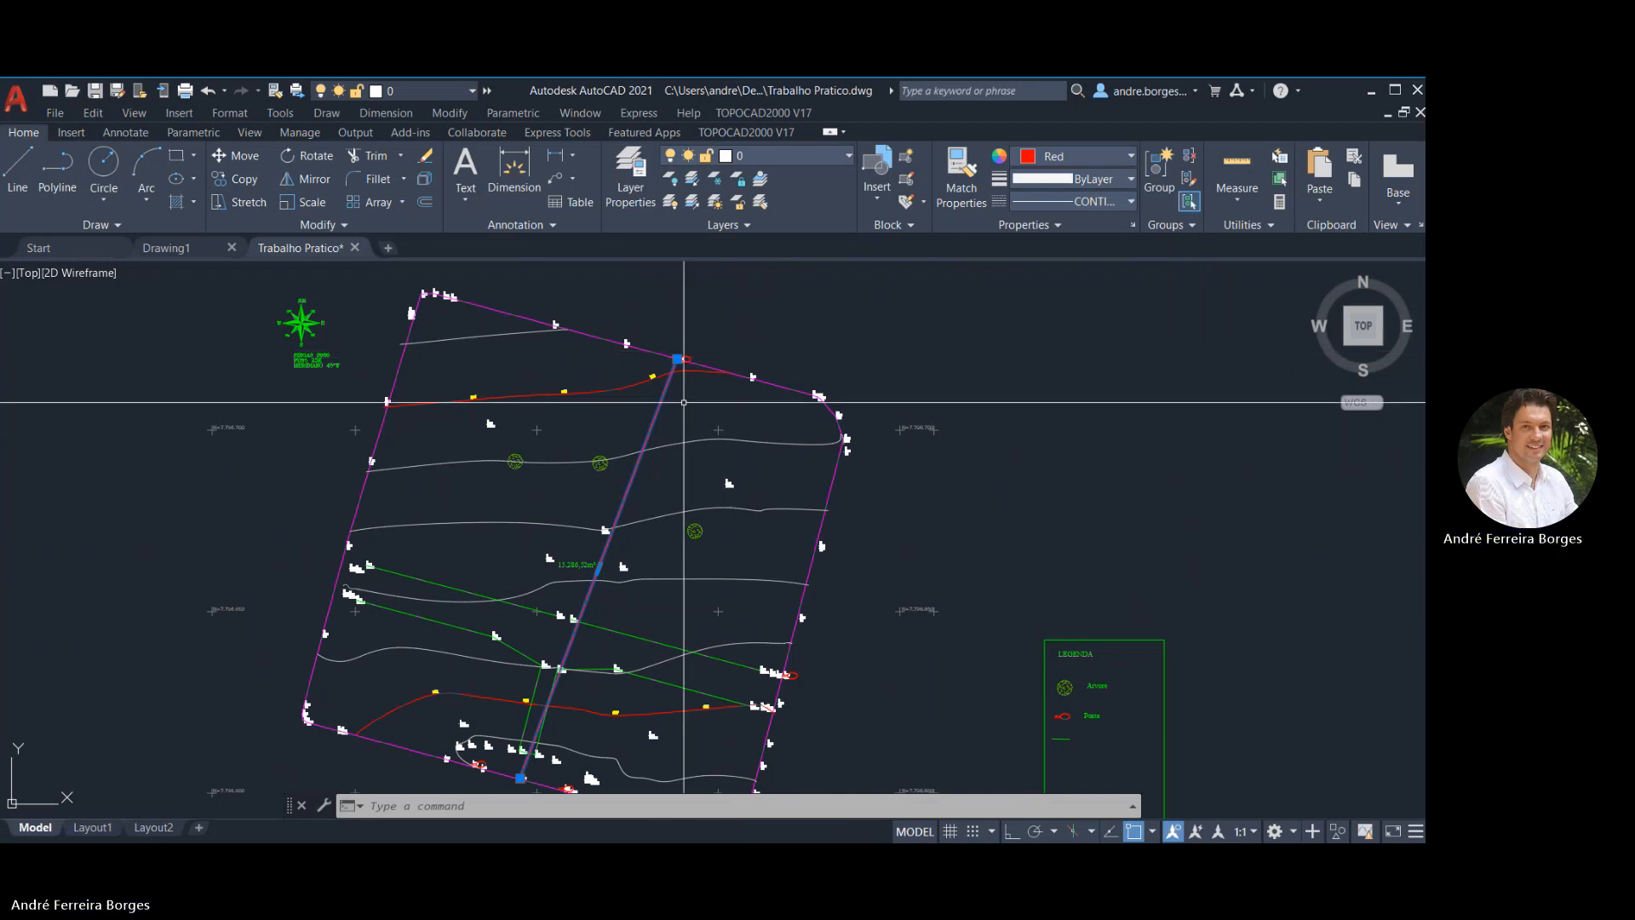
key("Escape")
key("Escape")
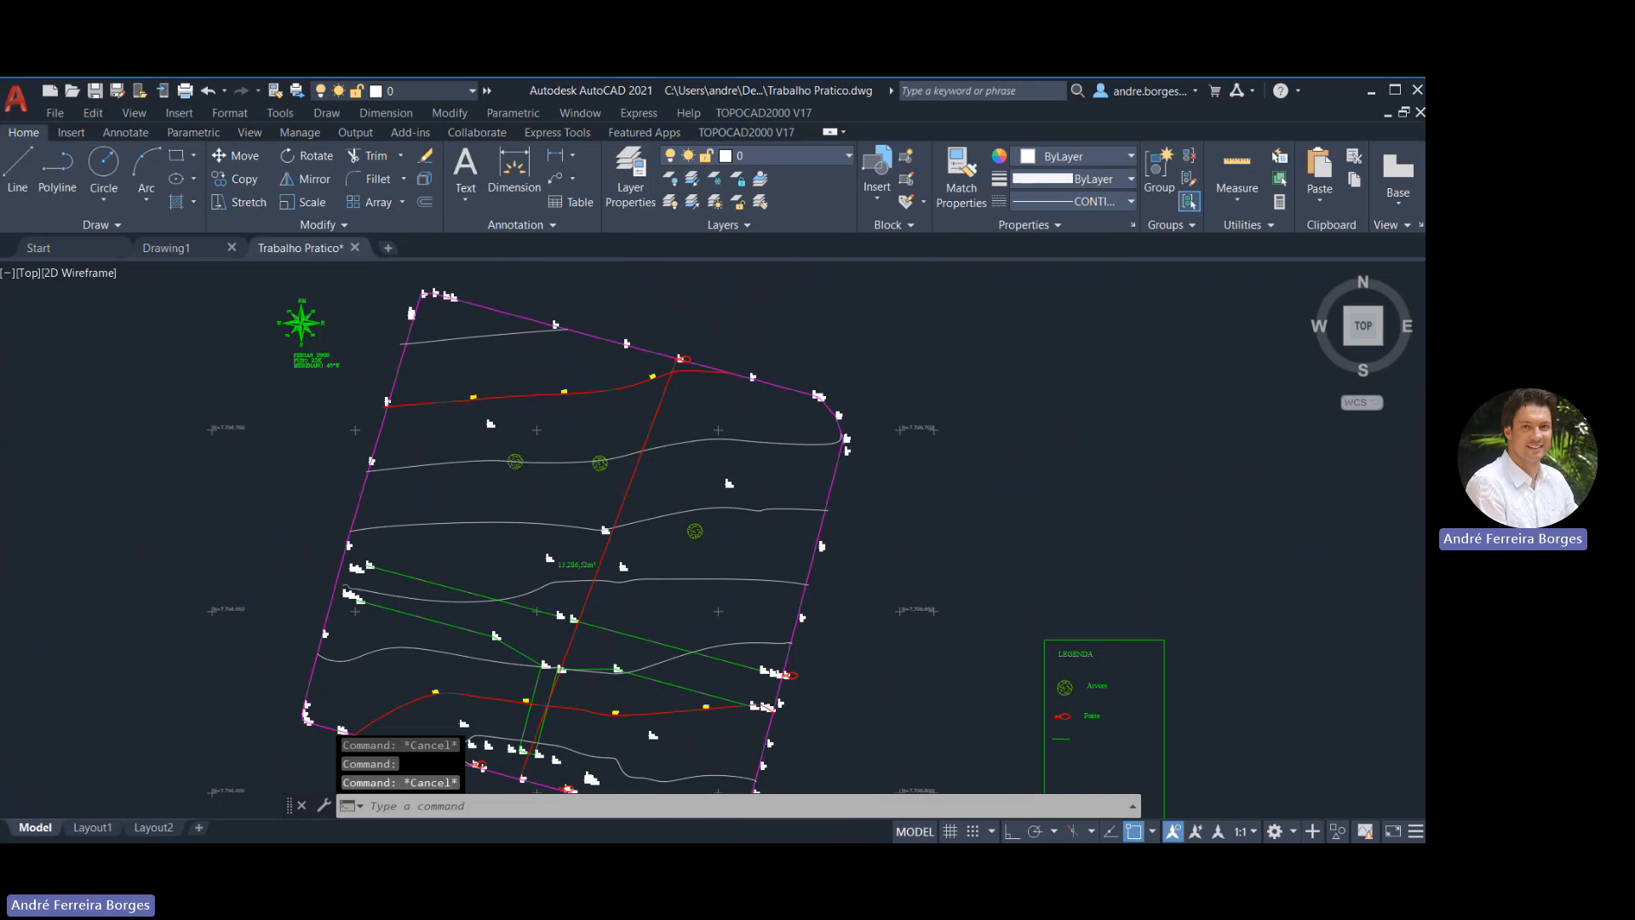
Generate the longitudinal terrain profile data with Perfil Longitudinal from the red polyline crossing the contours
scroll(689, 394, "down", 2)
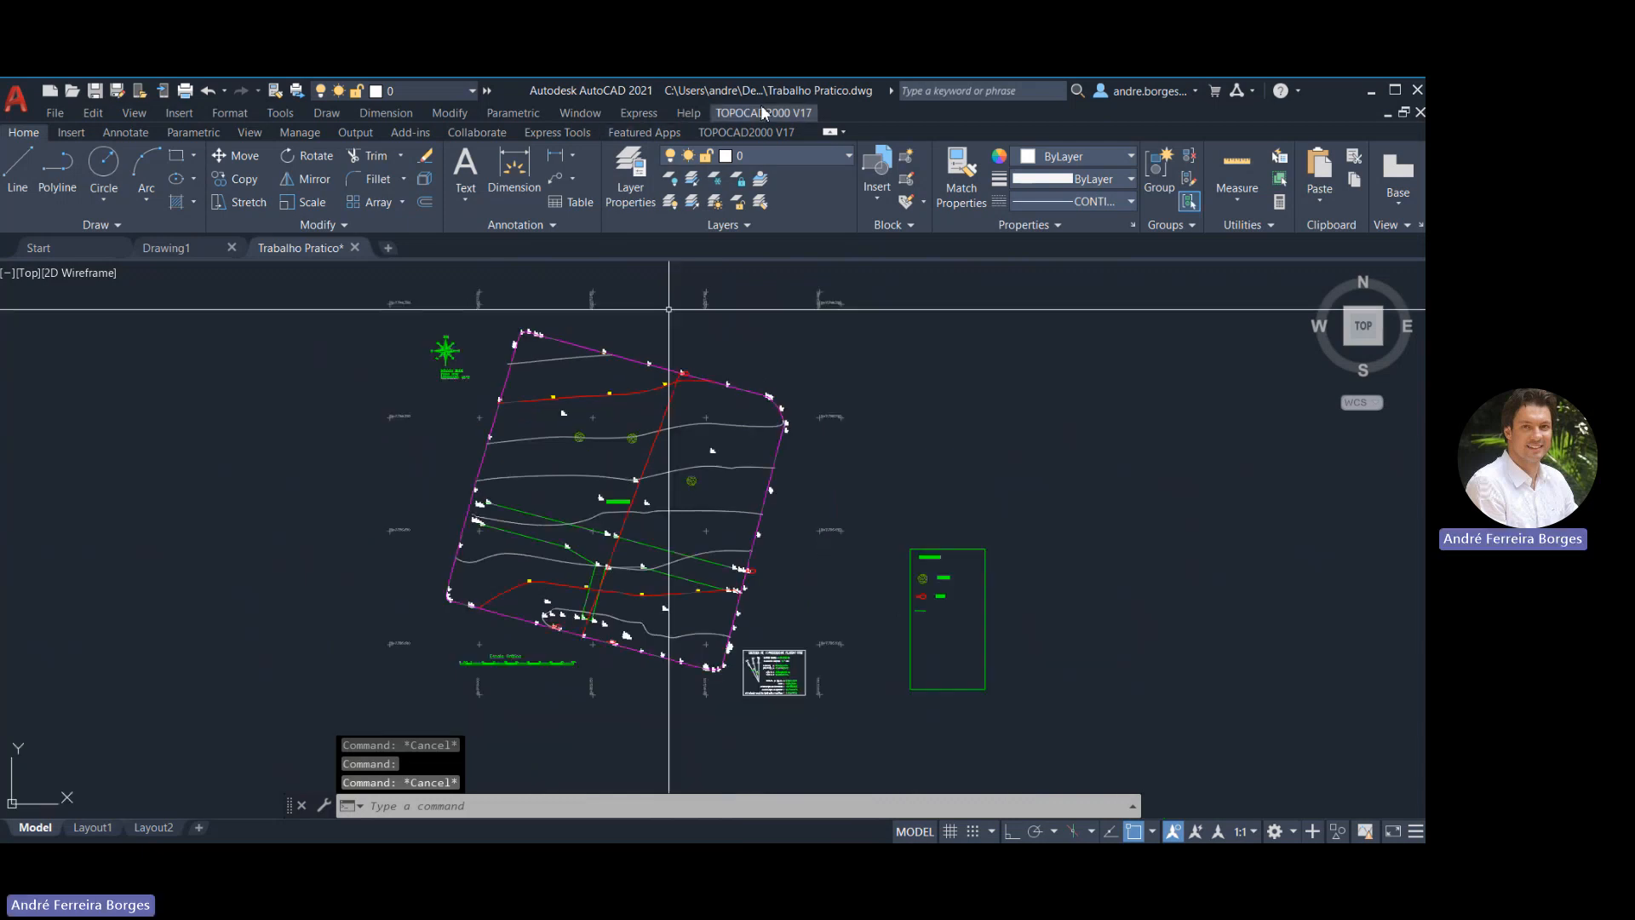
left_click(765, 114)
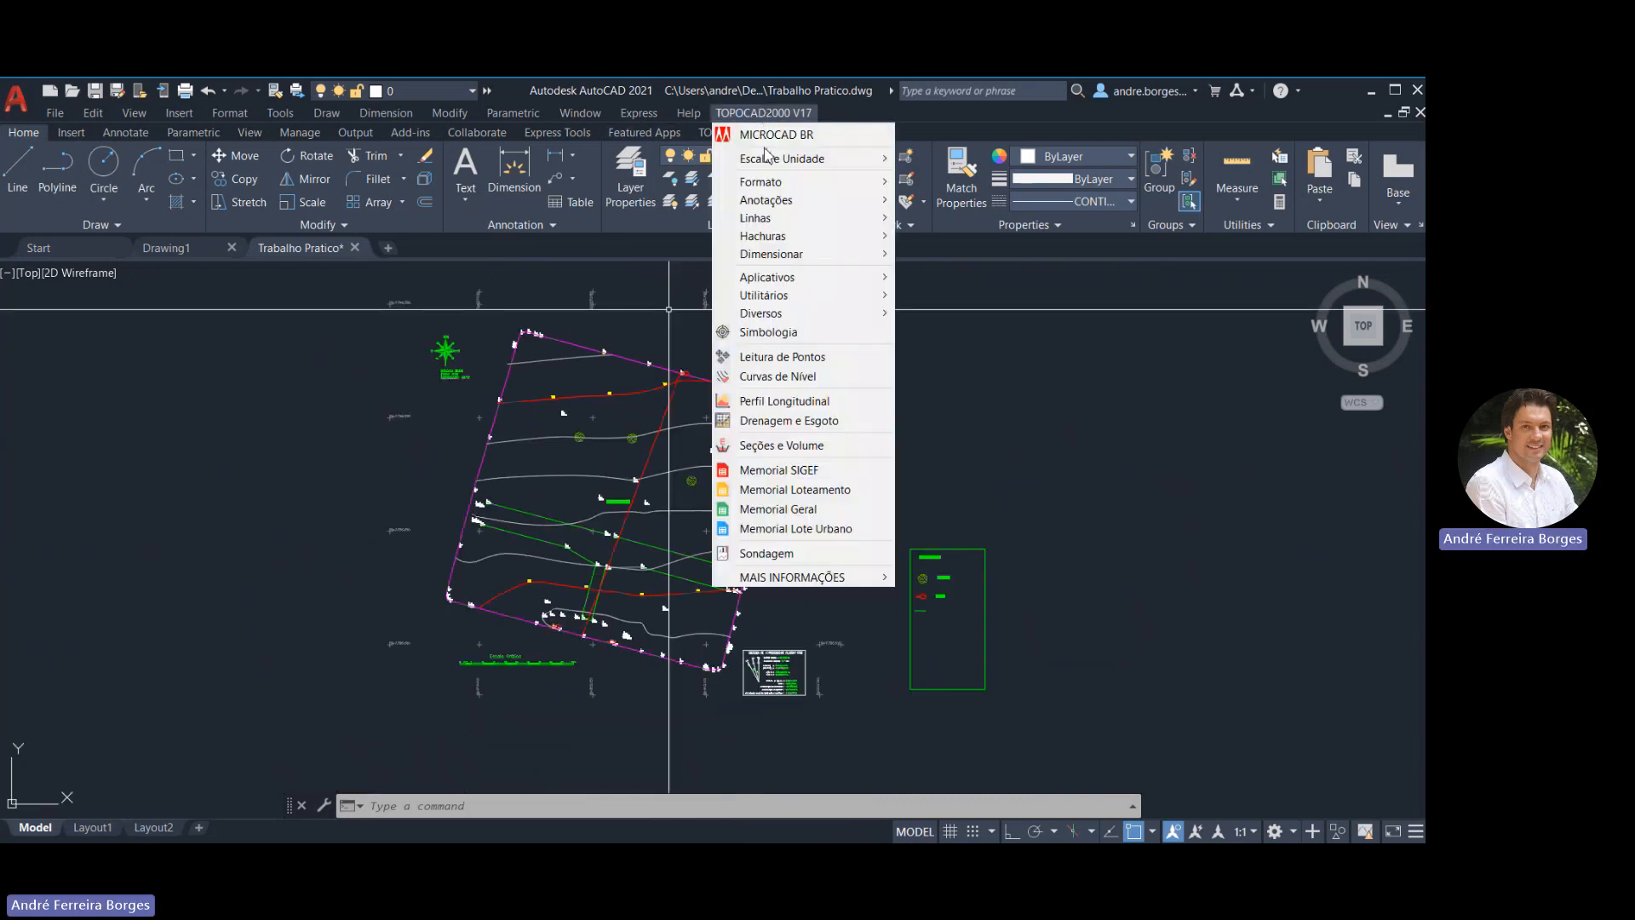
left_click(770, 406)
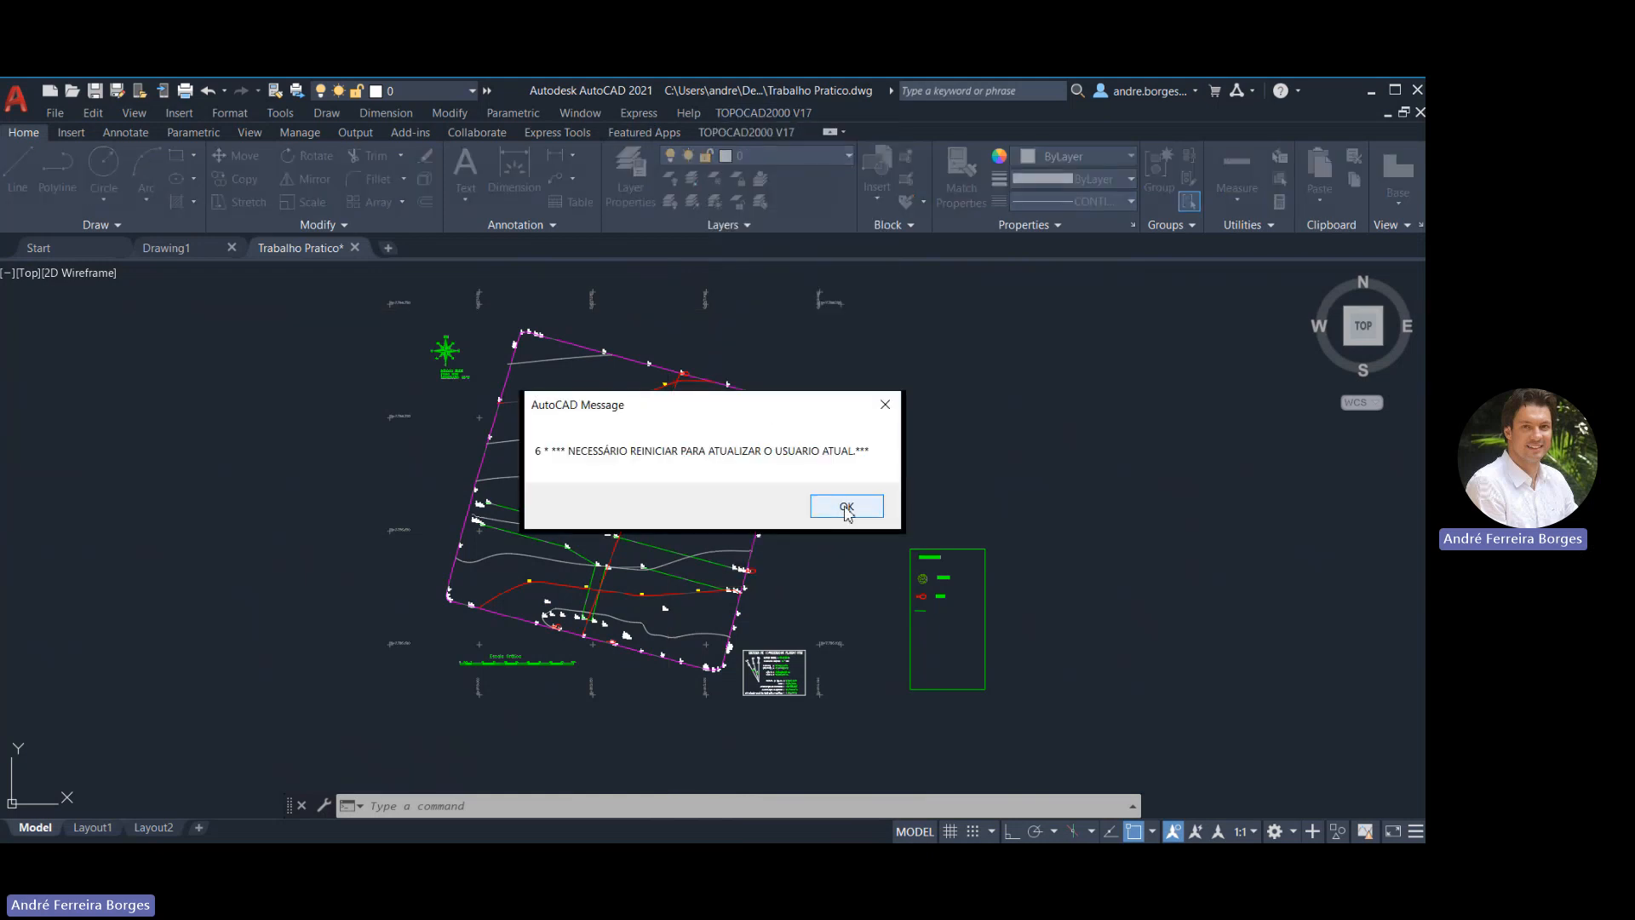
left_click(847, 507)
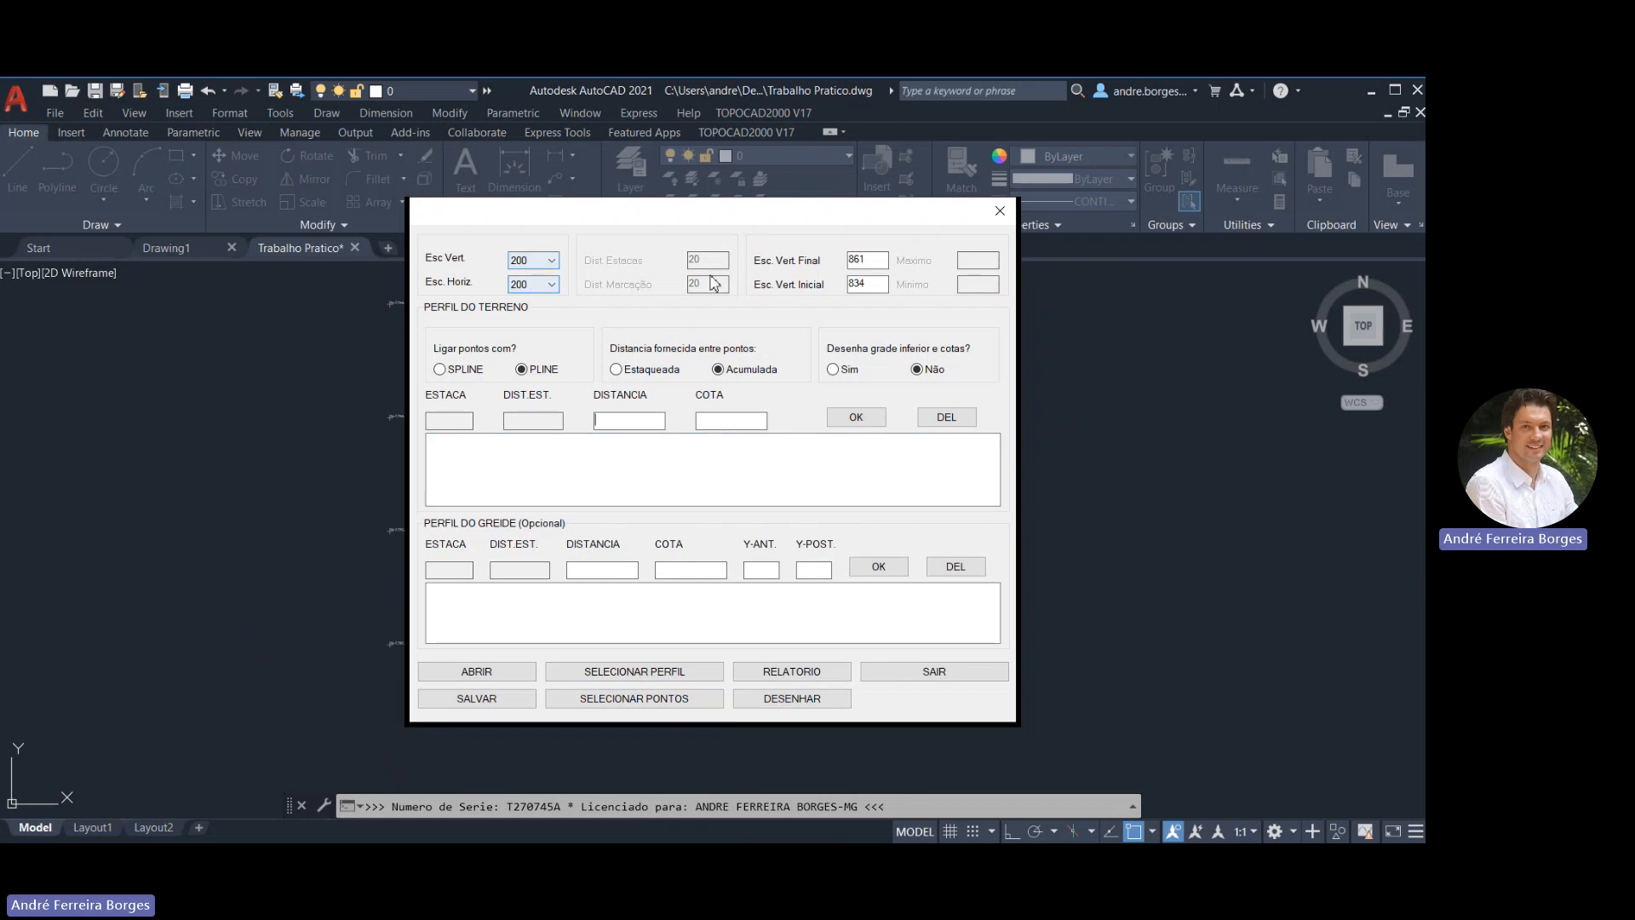
left_click(627, 673)
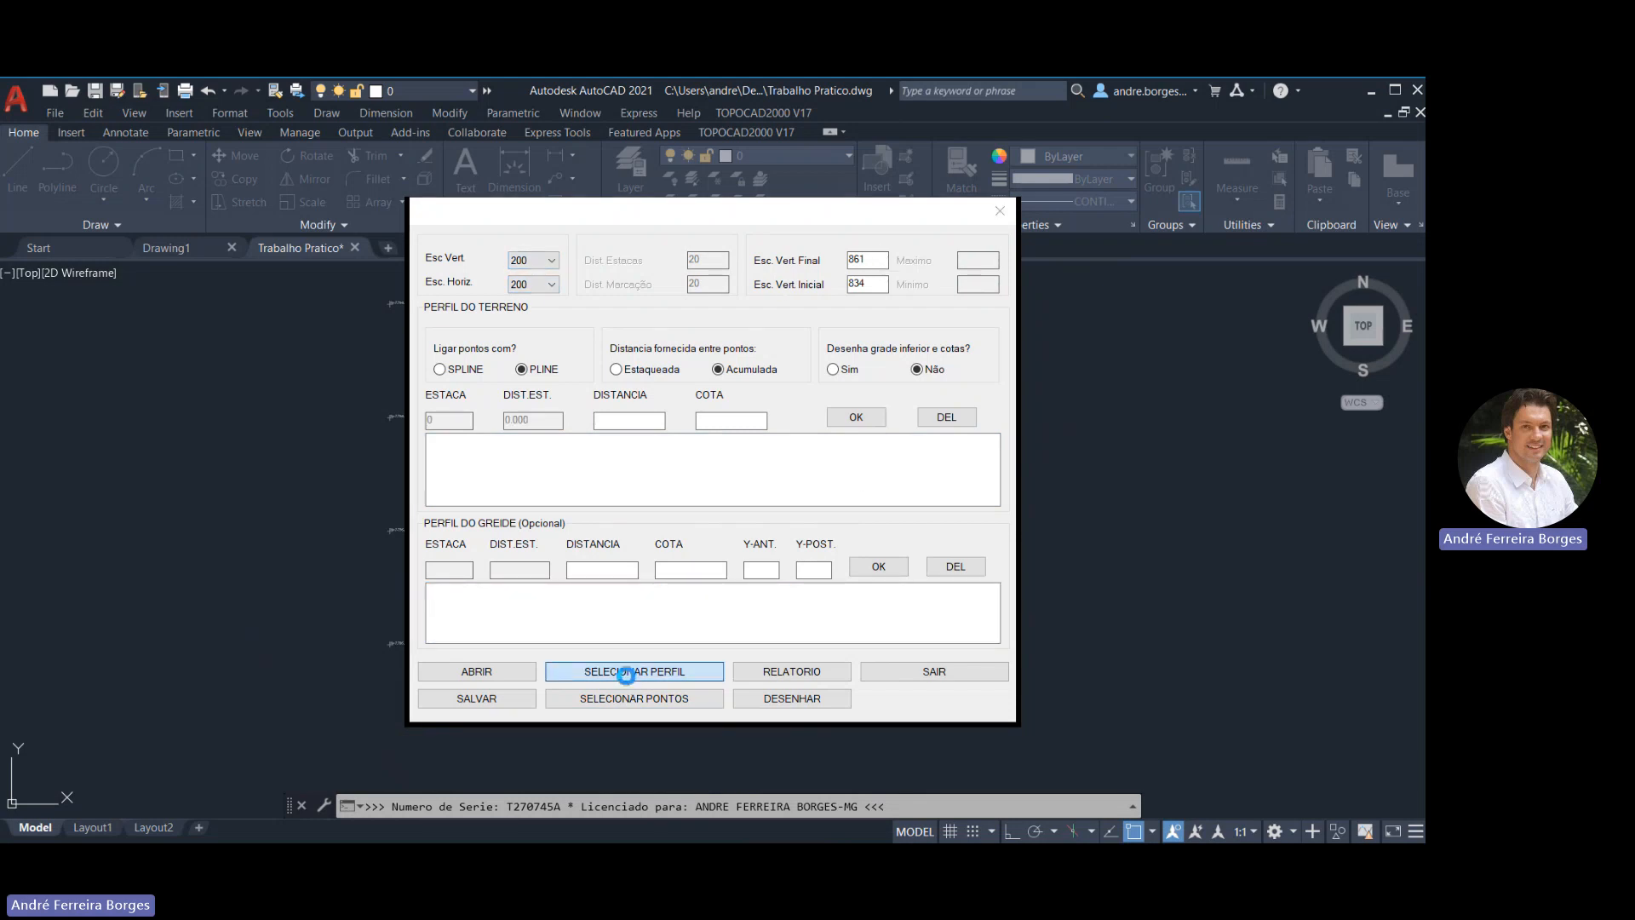
left_click(832, 503)
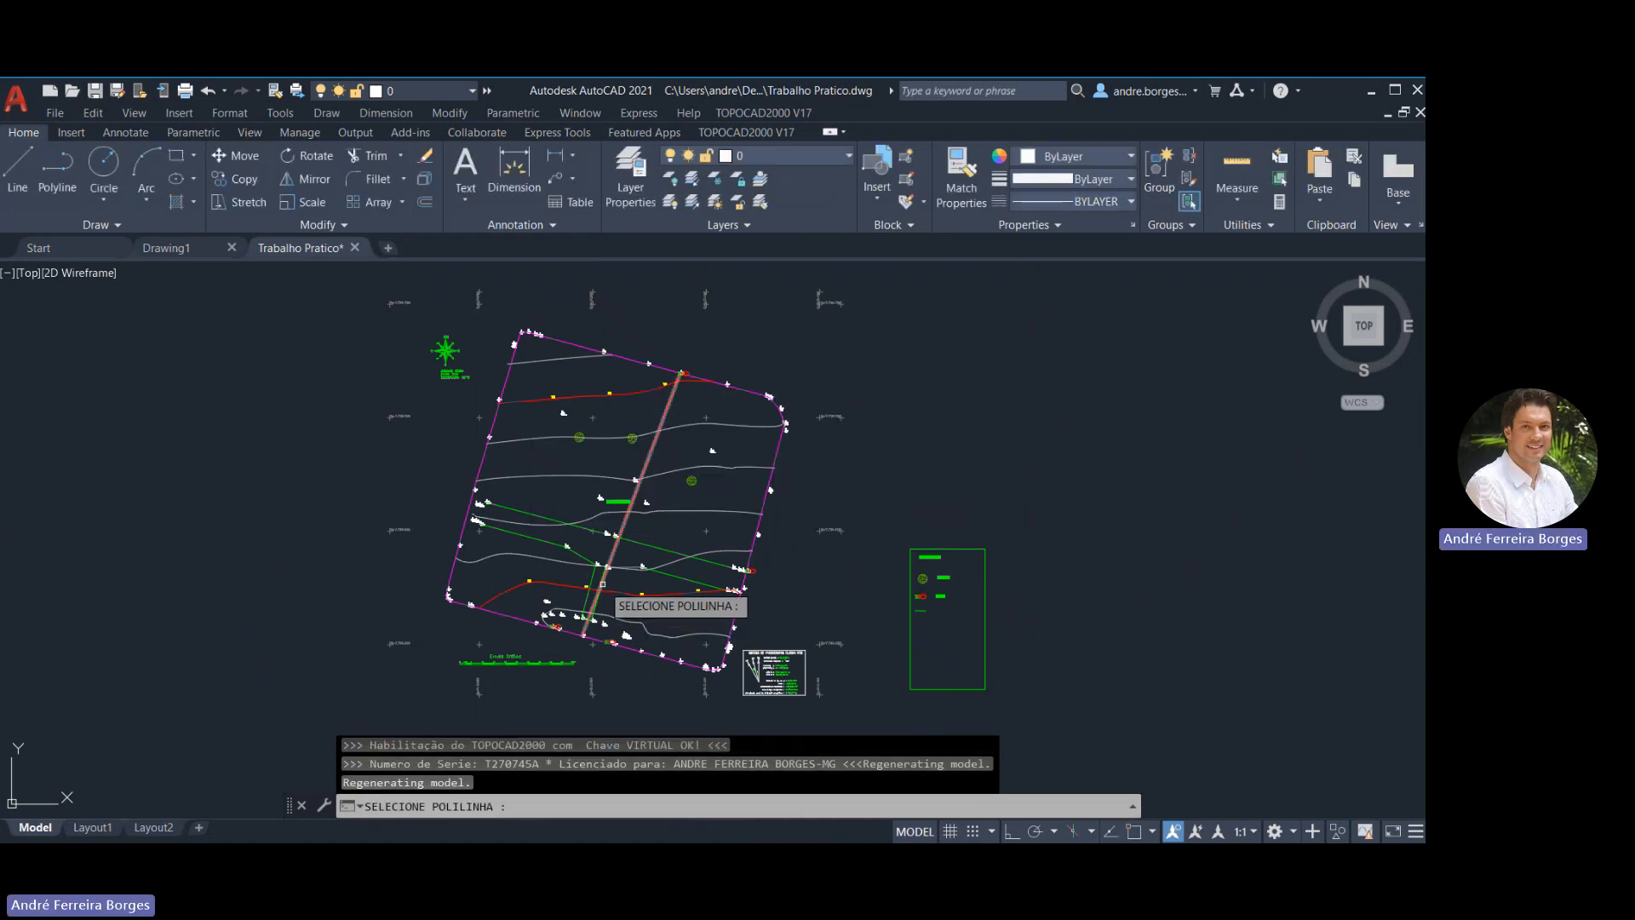
scroll(603, 584, "up", 5)
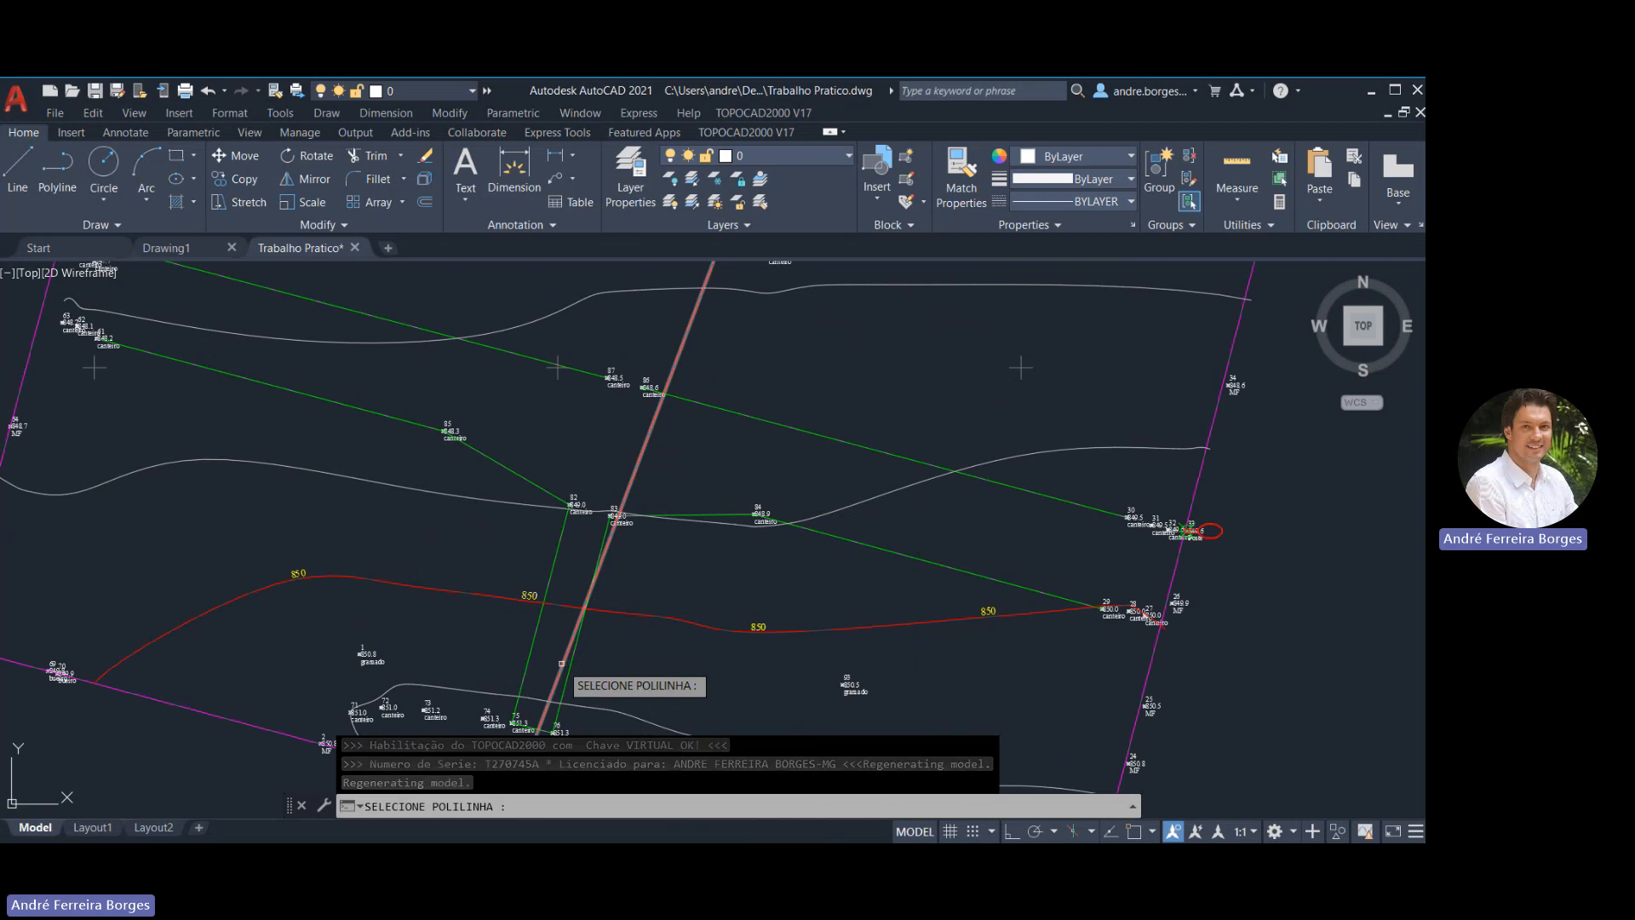
left_click(562, 663)
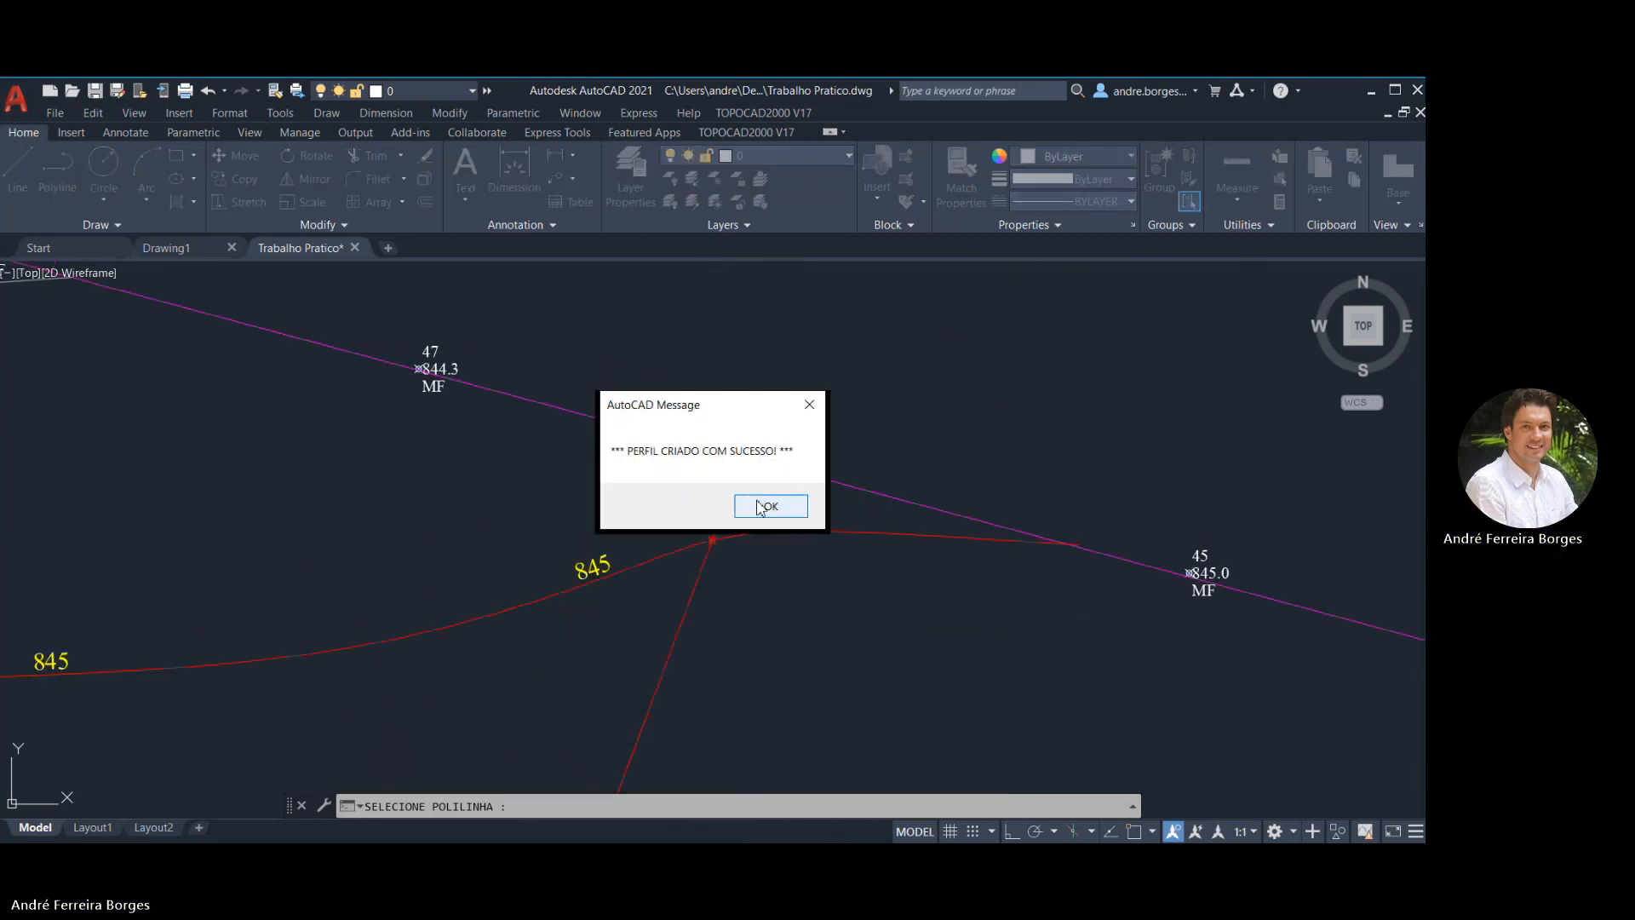
left_click(770, 509)
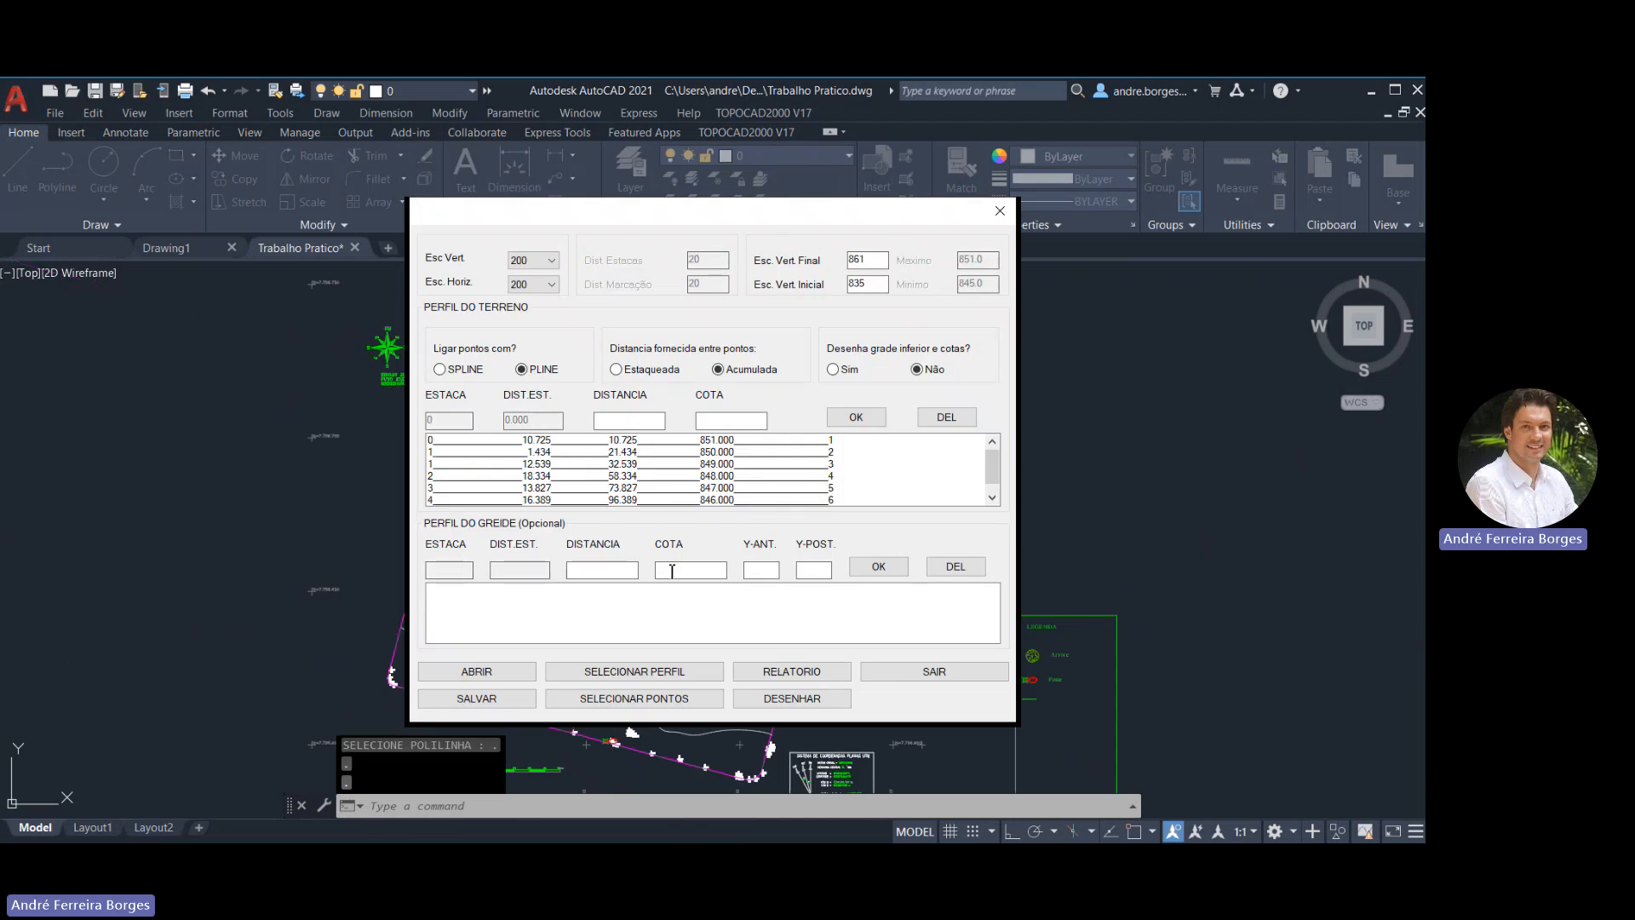
Set the profile's vertical scale range from 840 to about 855 and draw the profile in the empty area below the survey plan
scroll(793, 499, "down", 2)
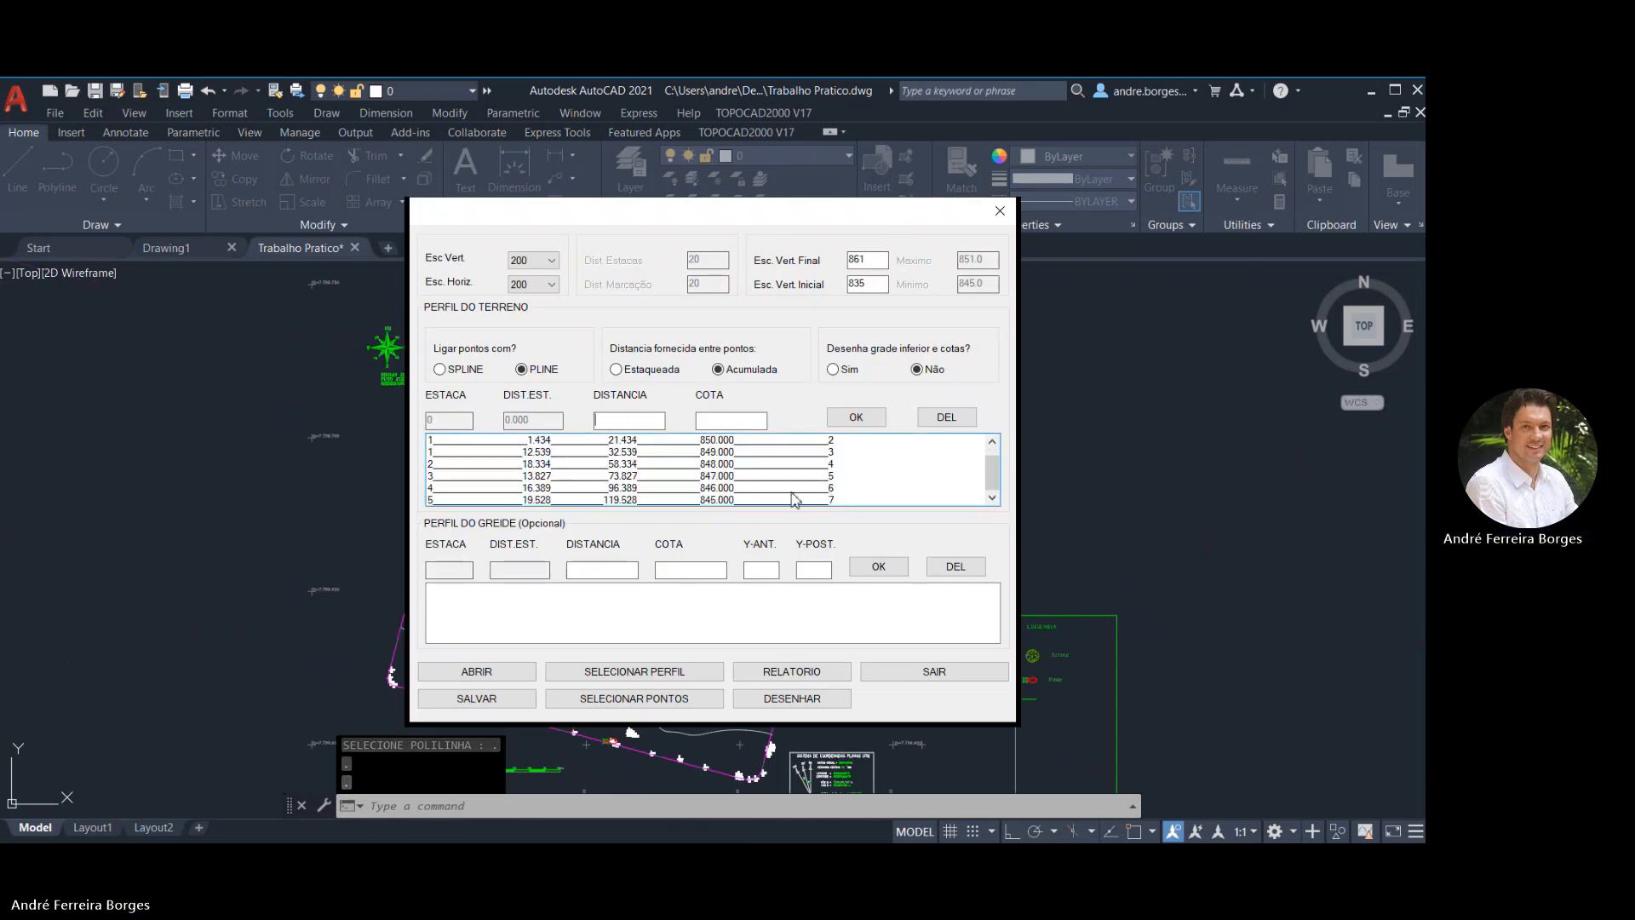
scroll(762, 488, "up", 1)
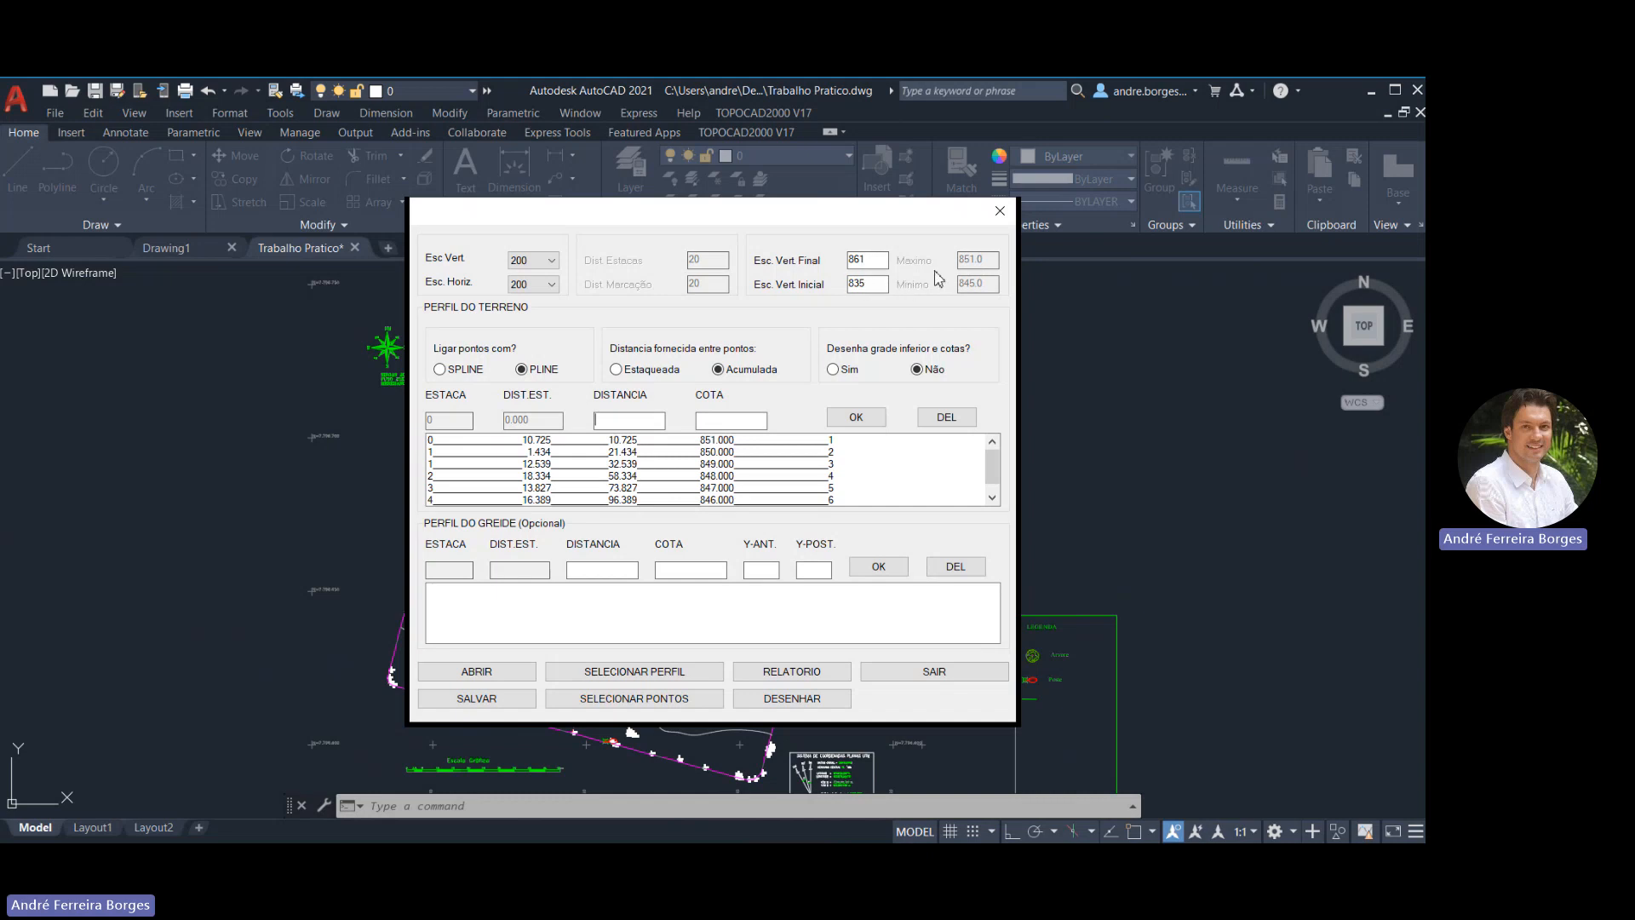
double_click(856, 261)
left_click(793, 699)
scroll(857, 511, "down", 4)
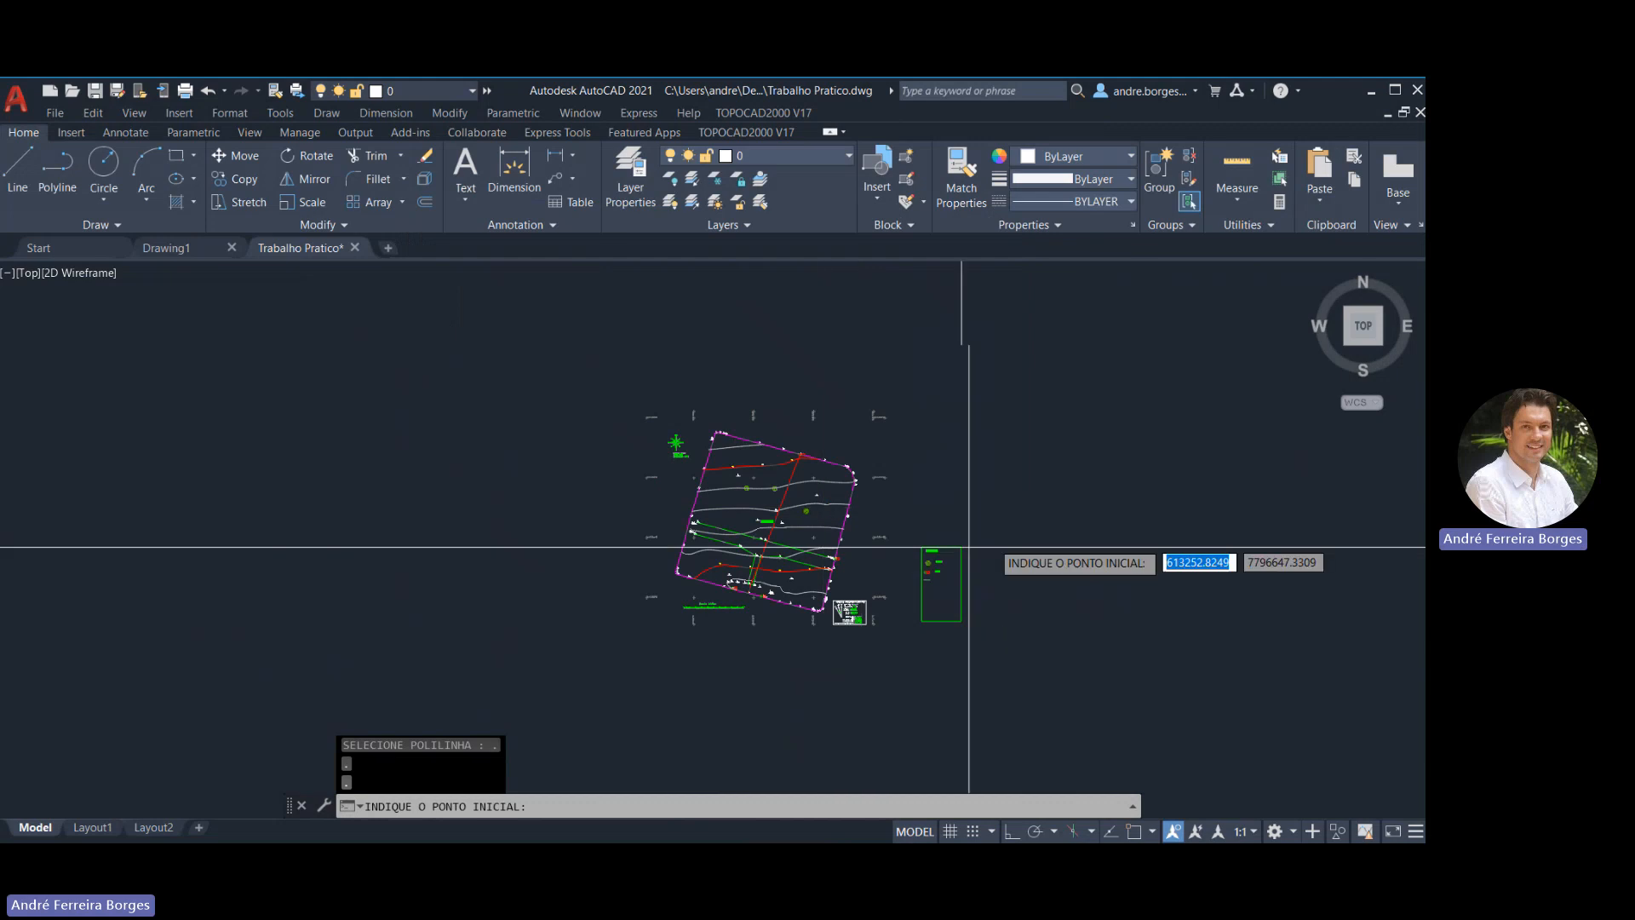
middle_click_drag(960, 546, 731, 414)
left_click(393, 651)
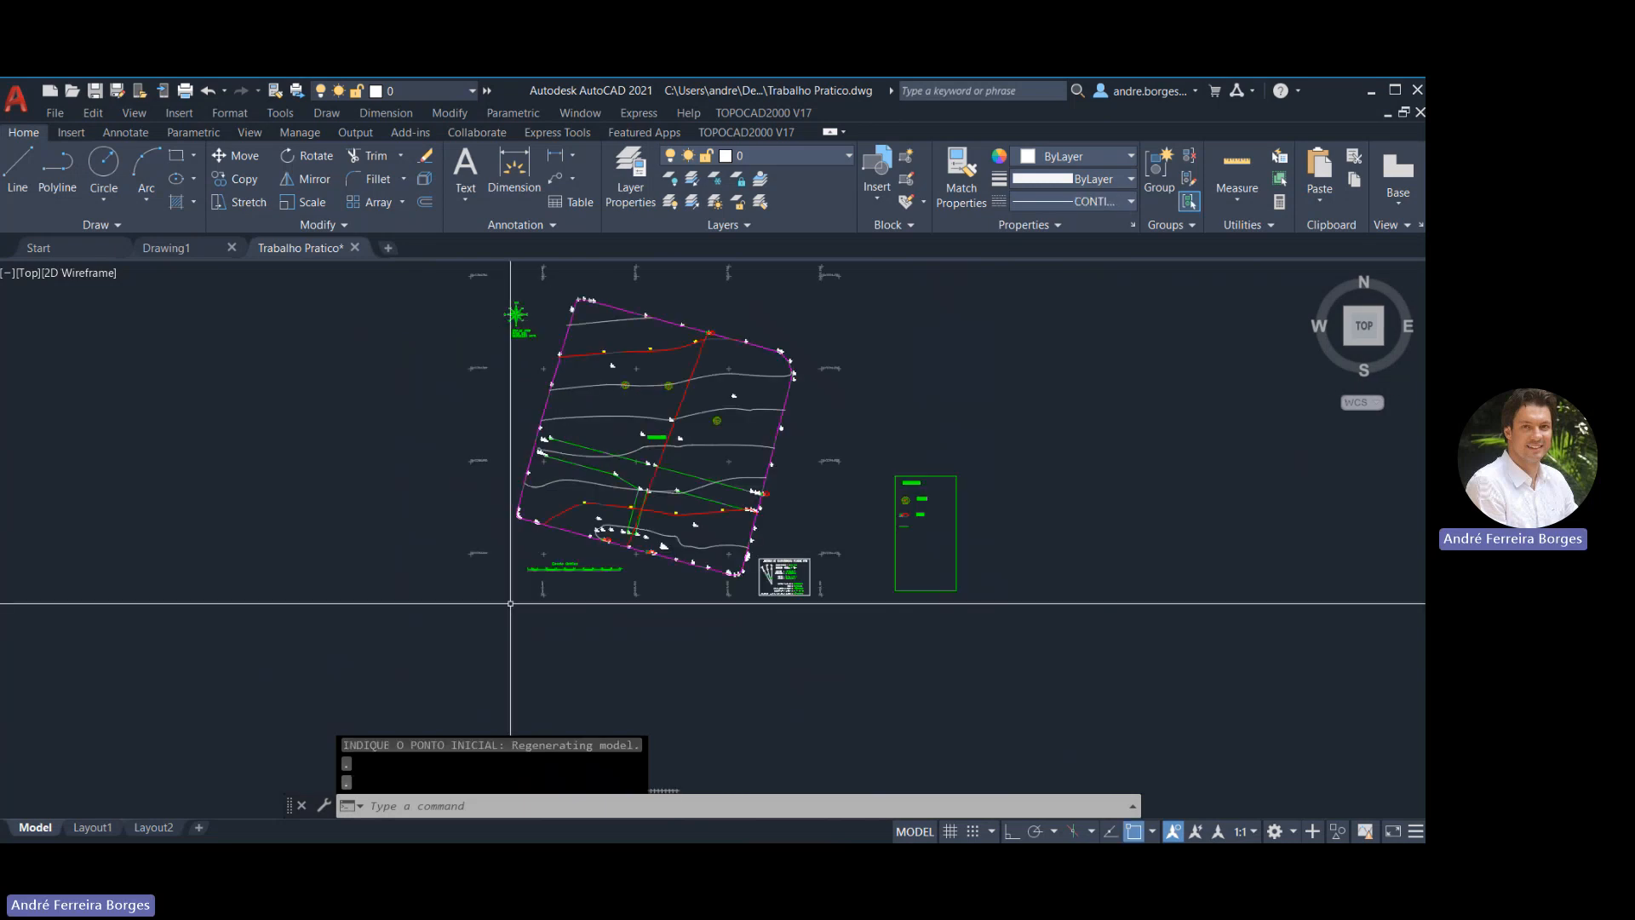
Move the entire drawn profile closer to the survey plan, just beneath its graphic scale
scroll(595, 577, "up", 8)
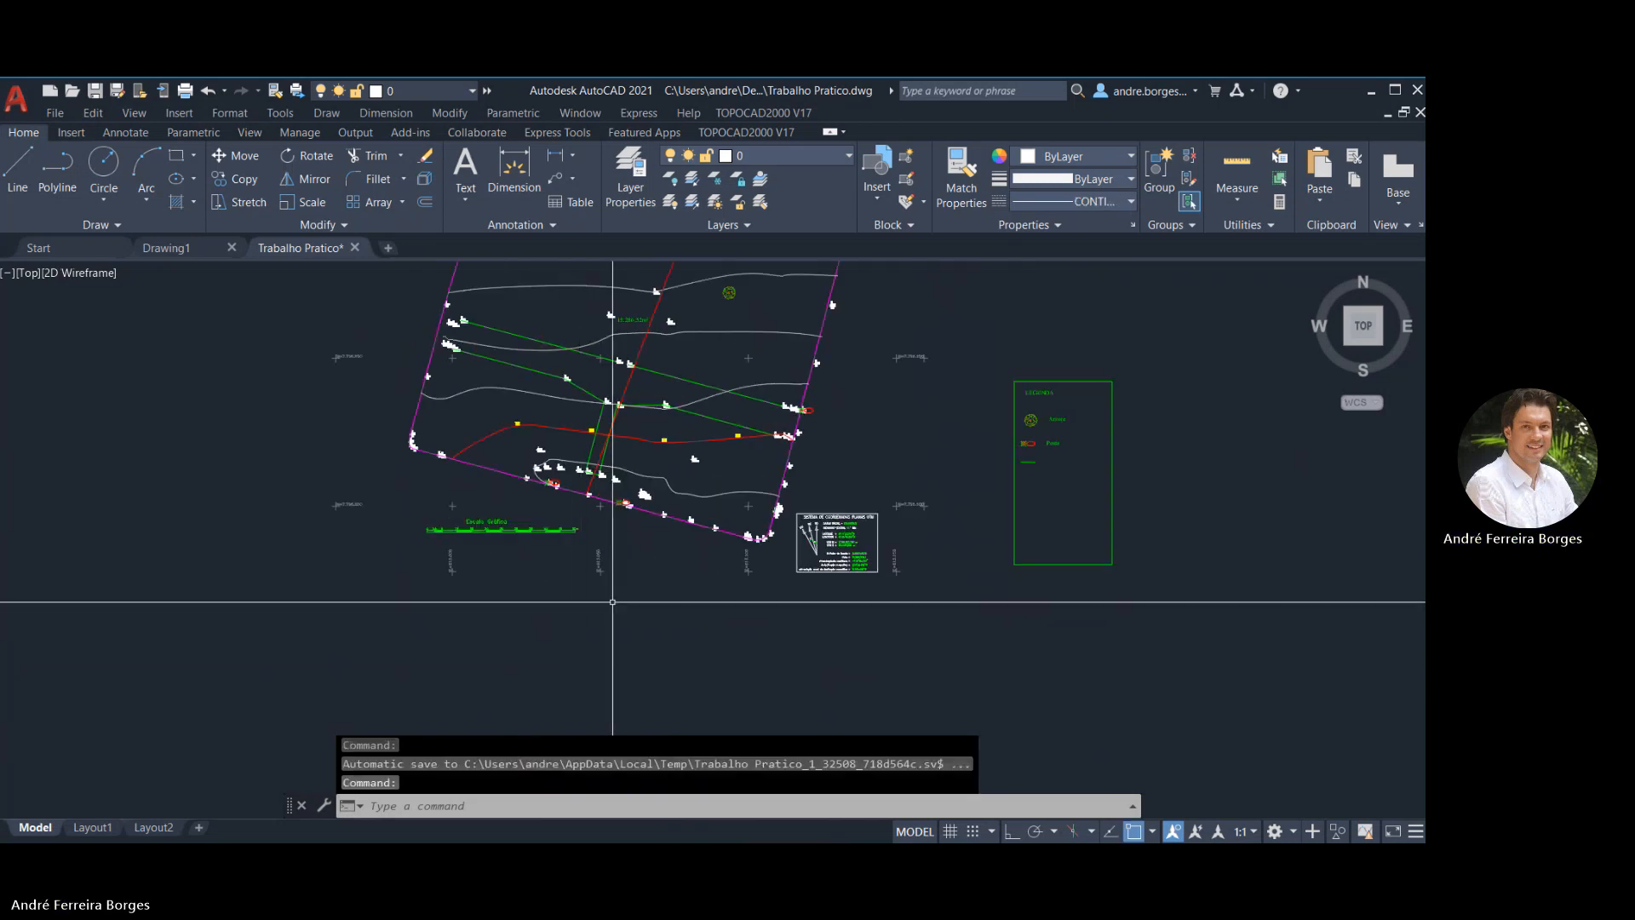
scroll(565, 542, "down", 12)
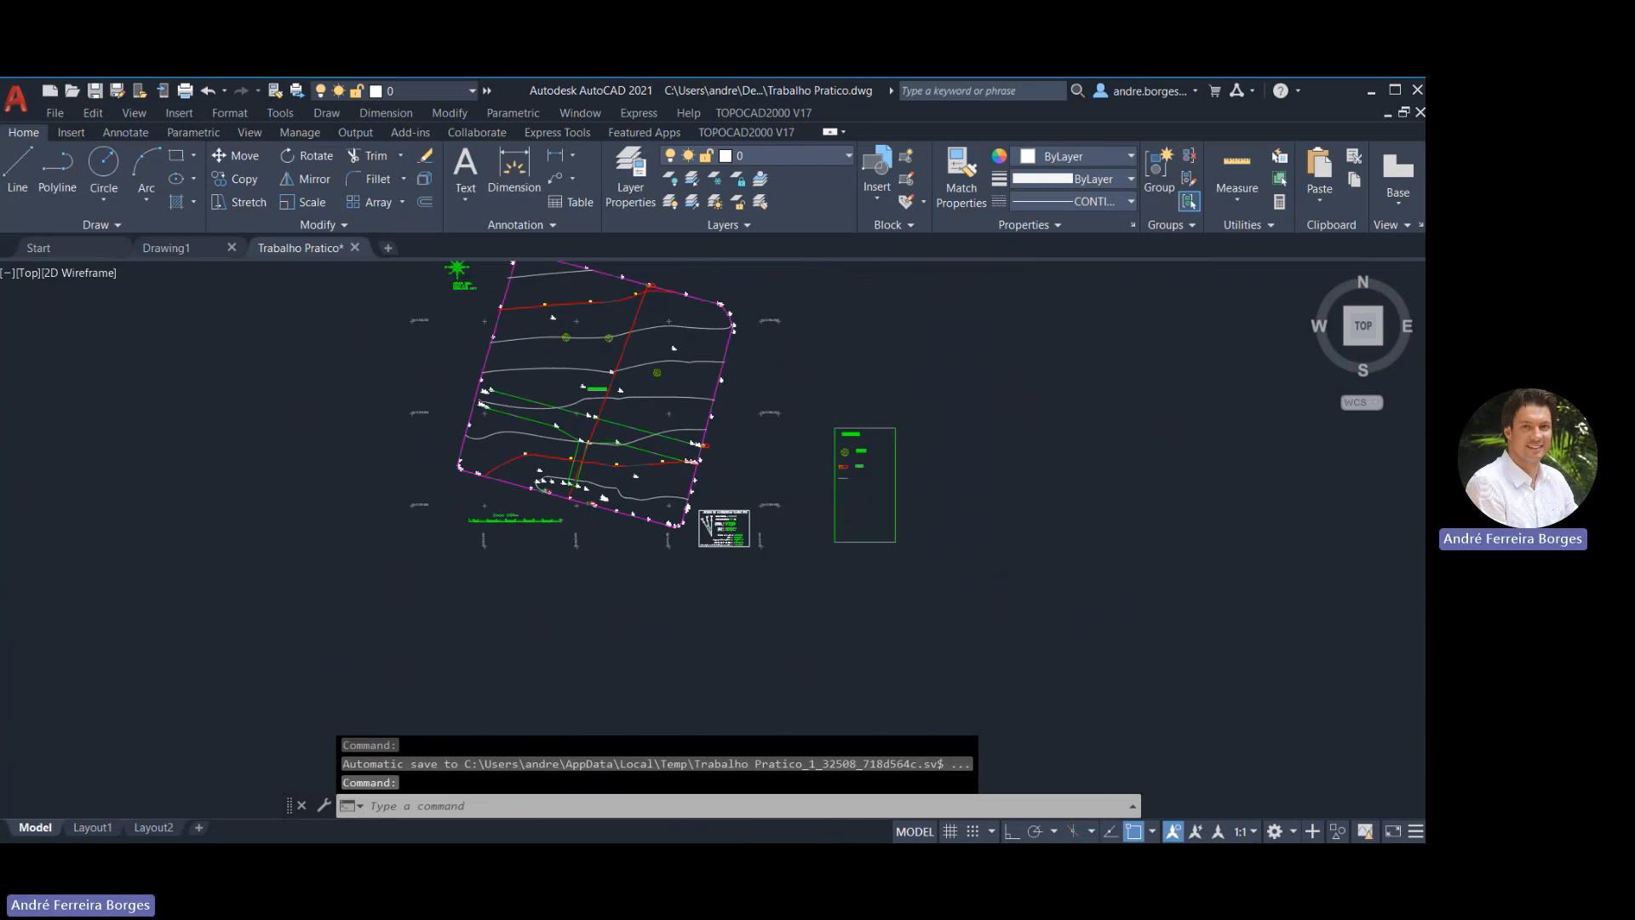
scroll(547, 641, "up", 6)
middle_click_drag(545, 642, 633, 579)
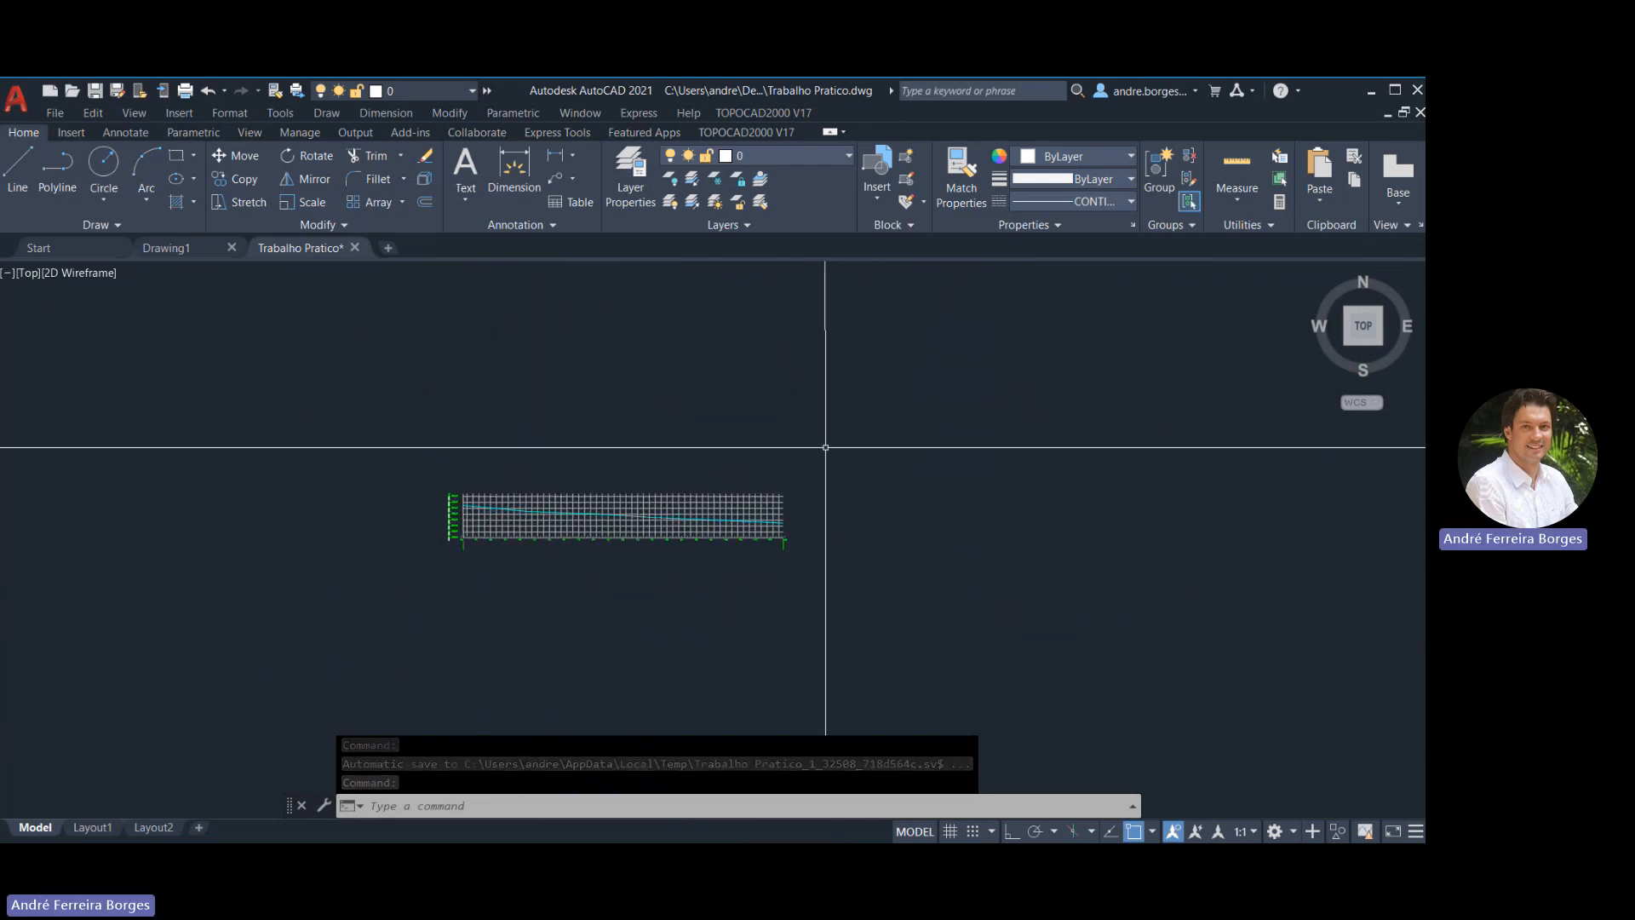
left_click(825, 445)
left_click(425, 615)
type("m")
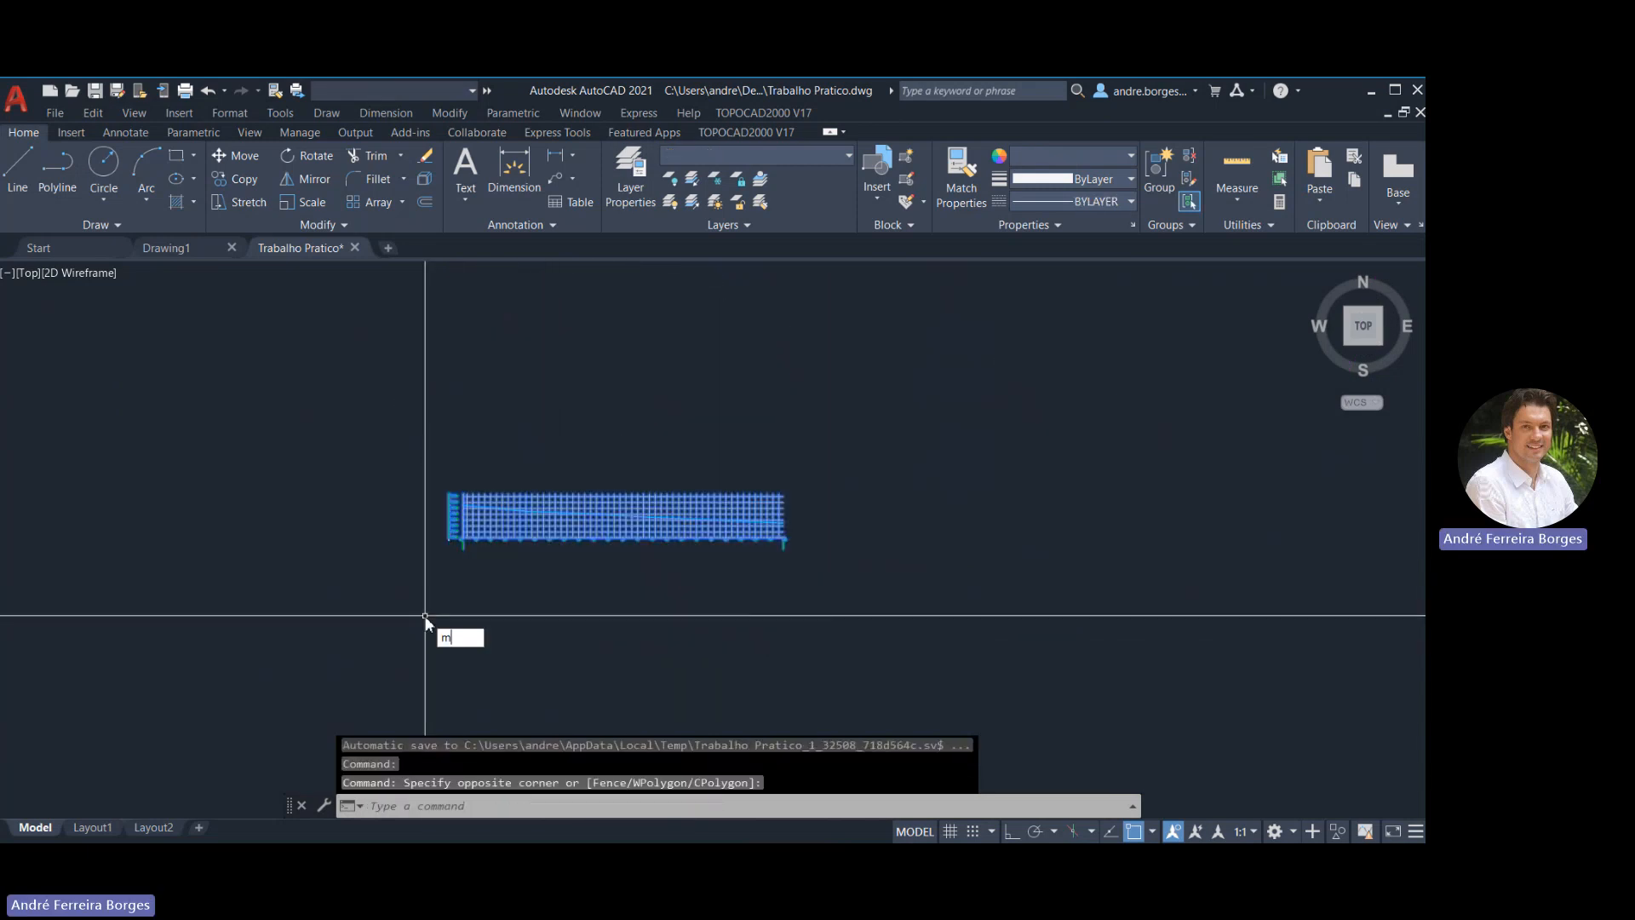
key("Return")
left_click(568, 536)
scroll(588, 521, "down", 5)
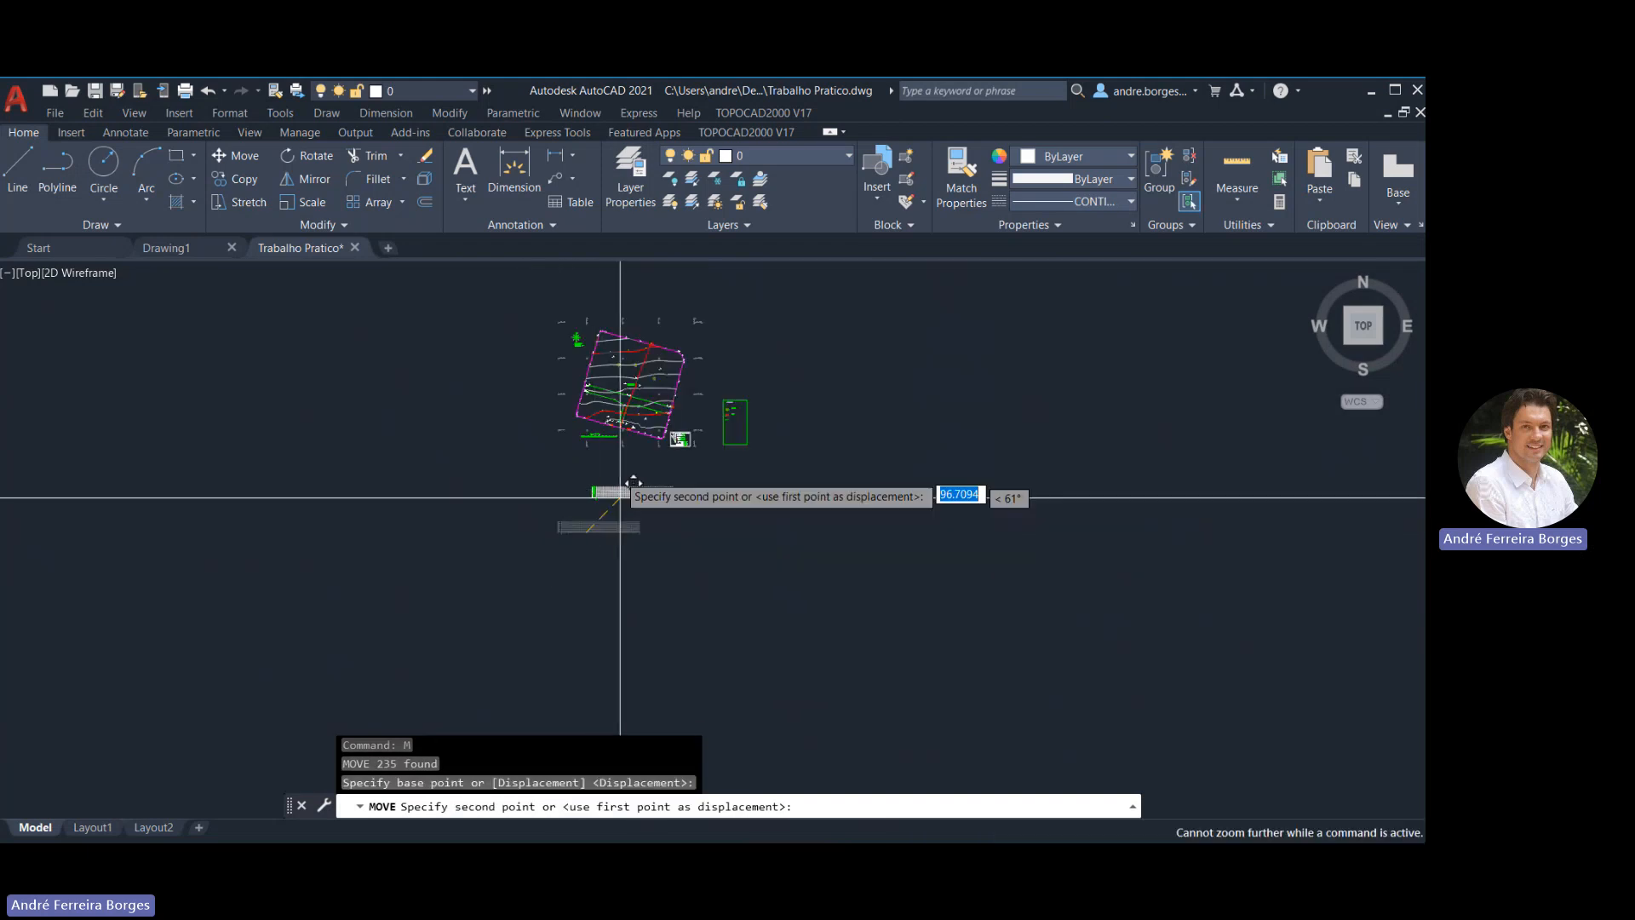
scroll(621, 467, "up", 1)
left_click(585, 495)
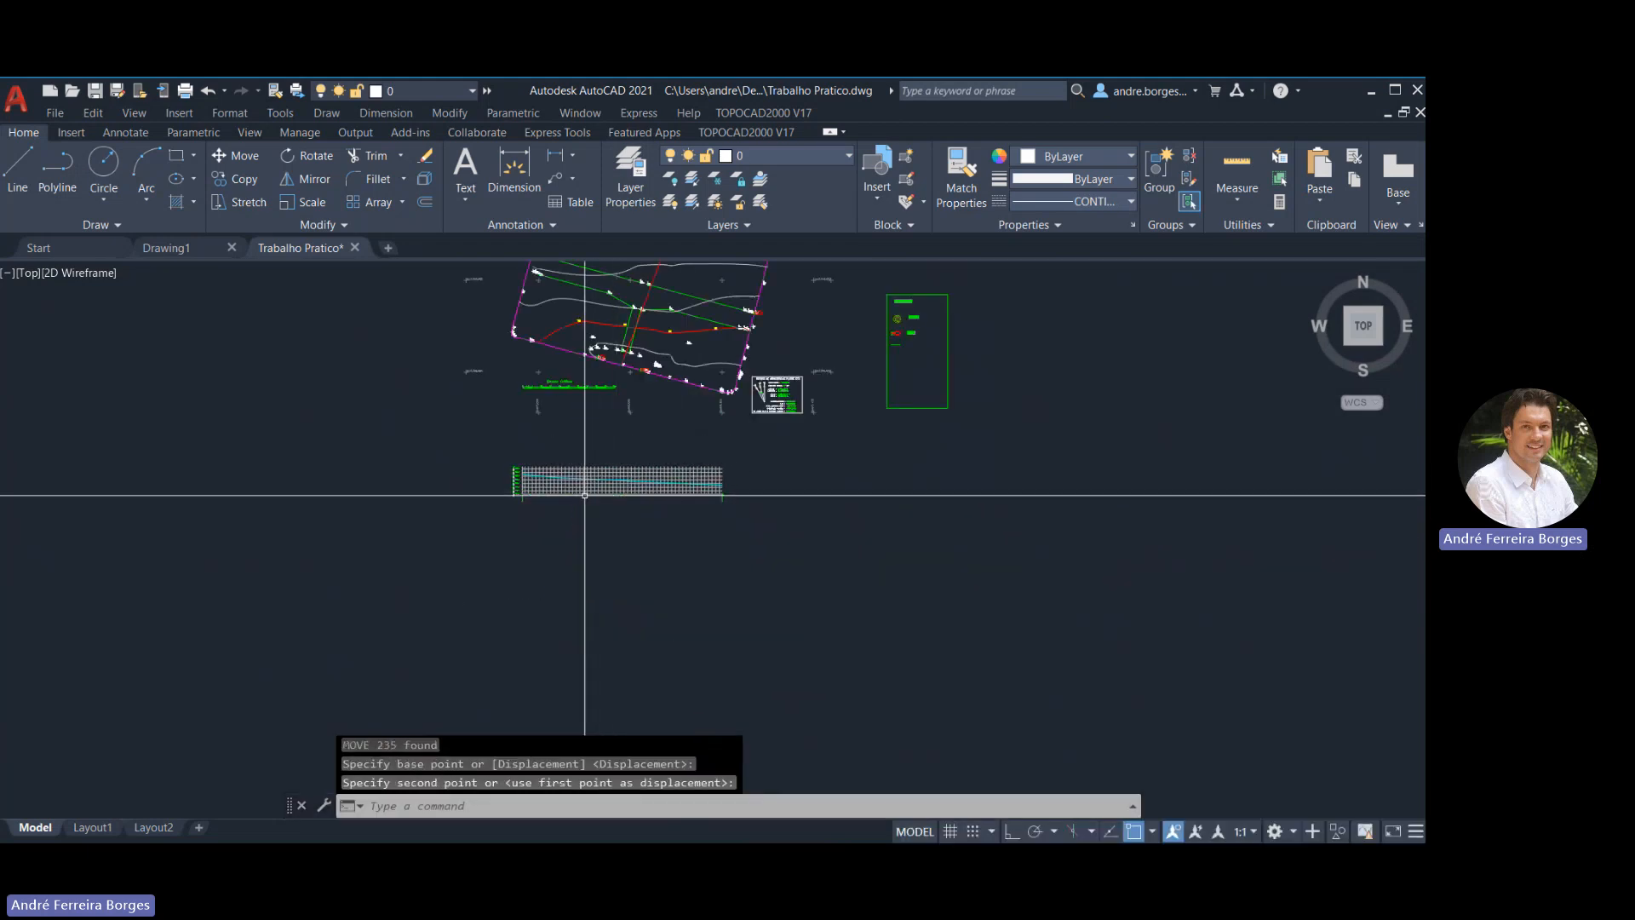
Examine the terrain line against the elevation and distance axes of the longitudinal profile
scroll(648, 485, "up", 6)
scroll(699, 598, "down", 3)
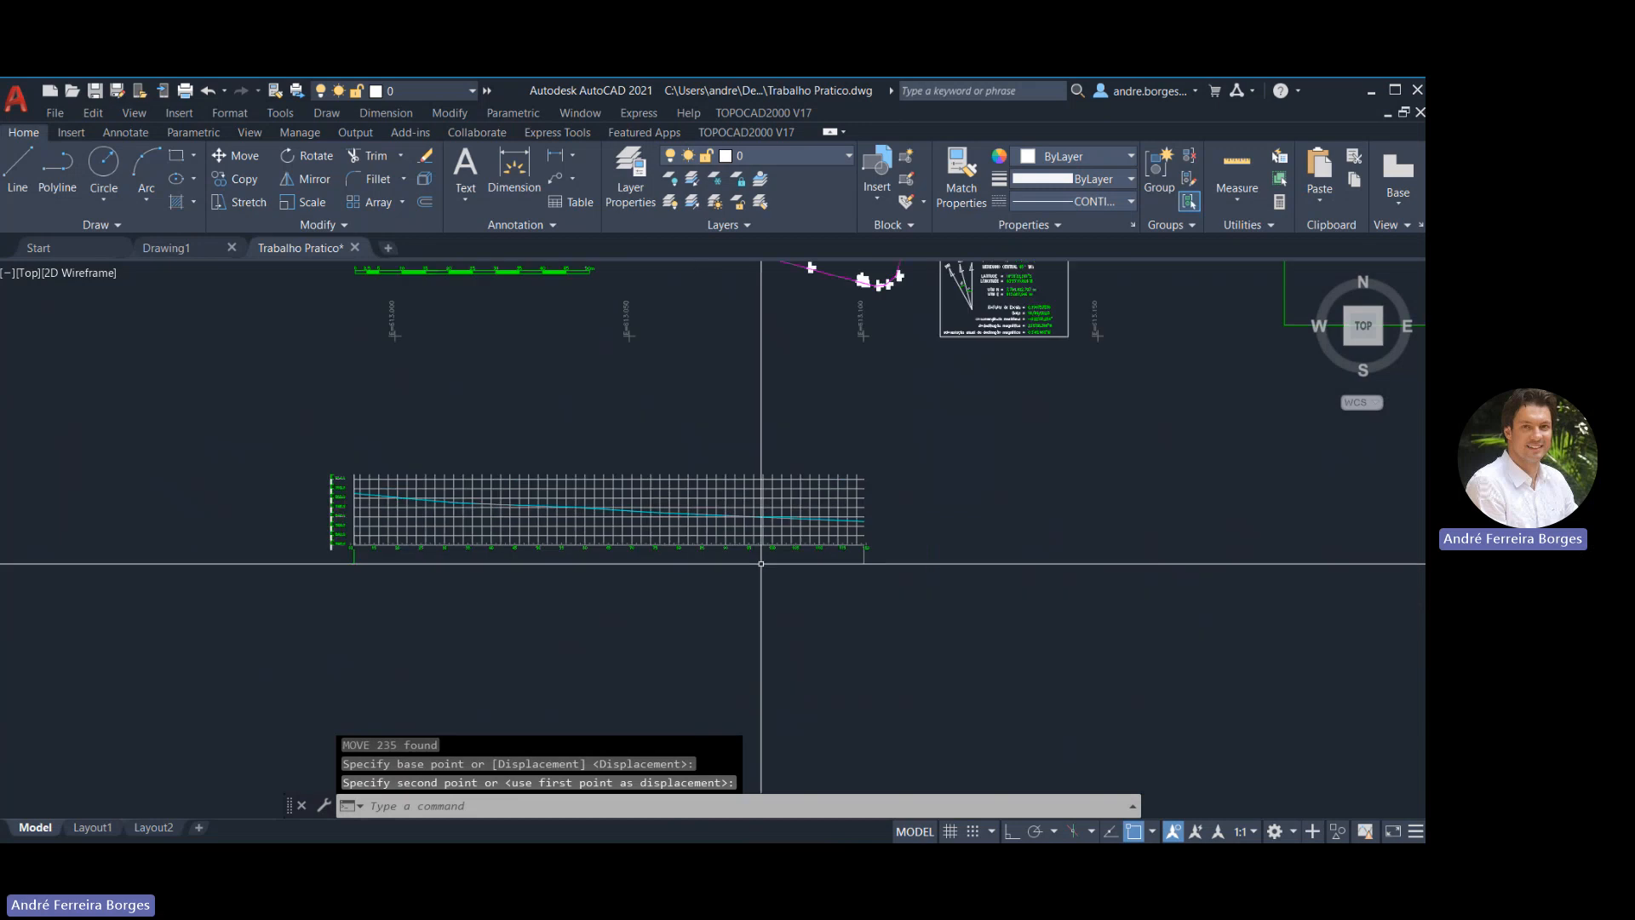
scroll(760, 567, "up", 3)
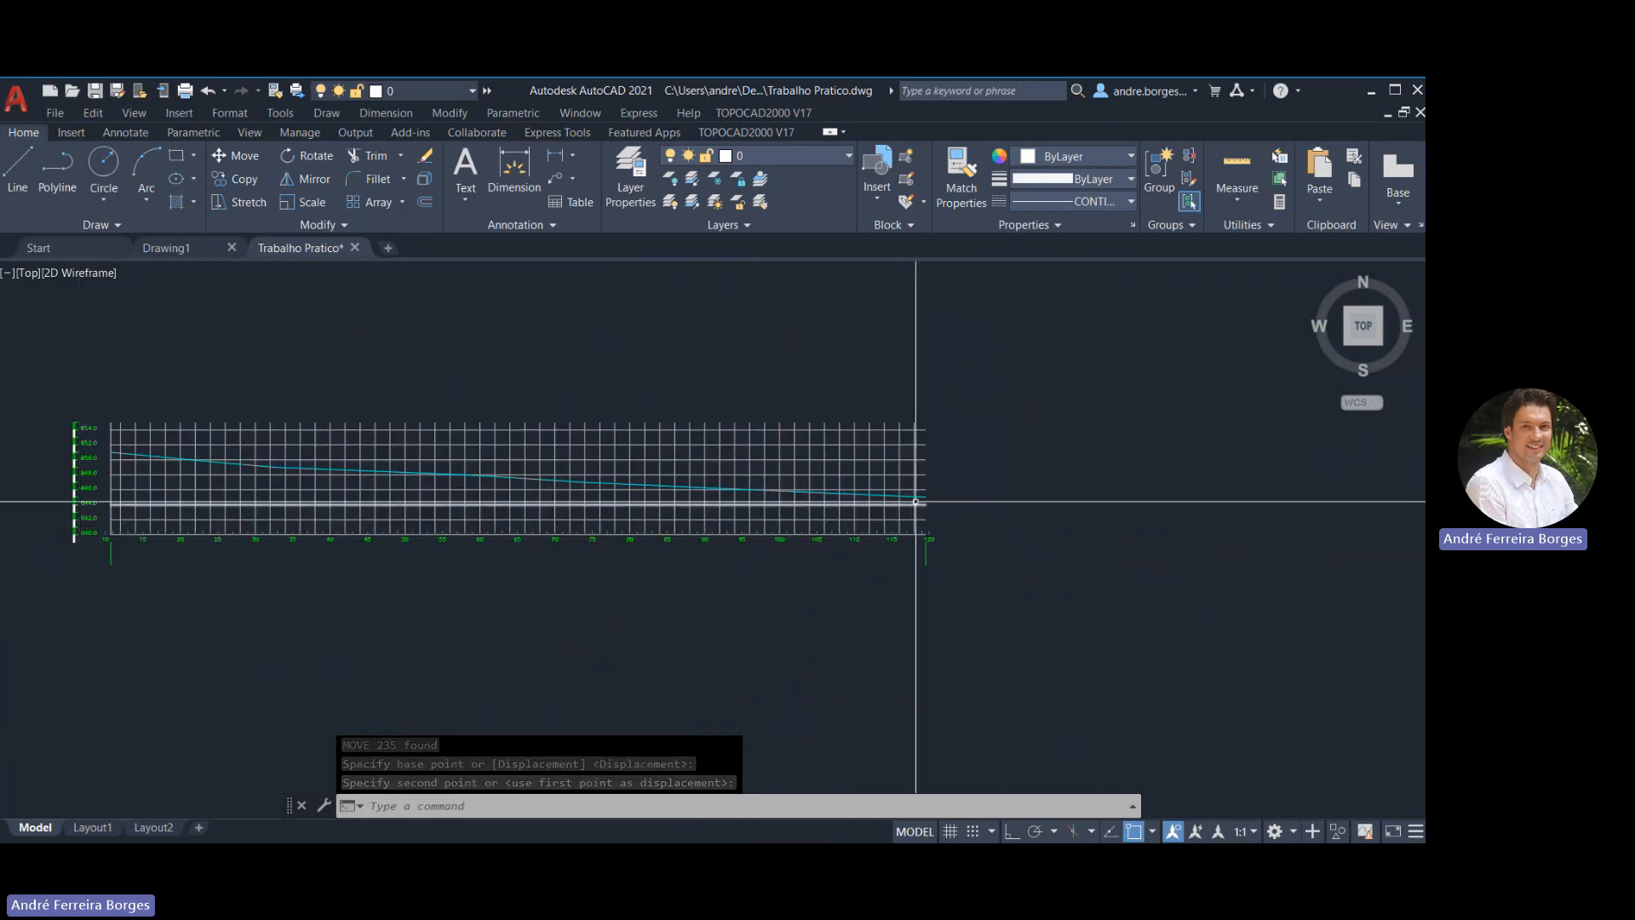
scroll(101, 472, "up", 4)
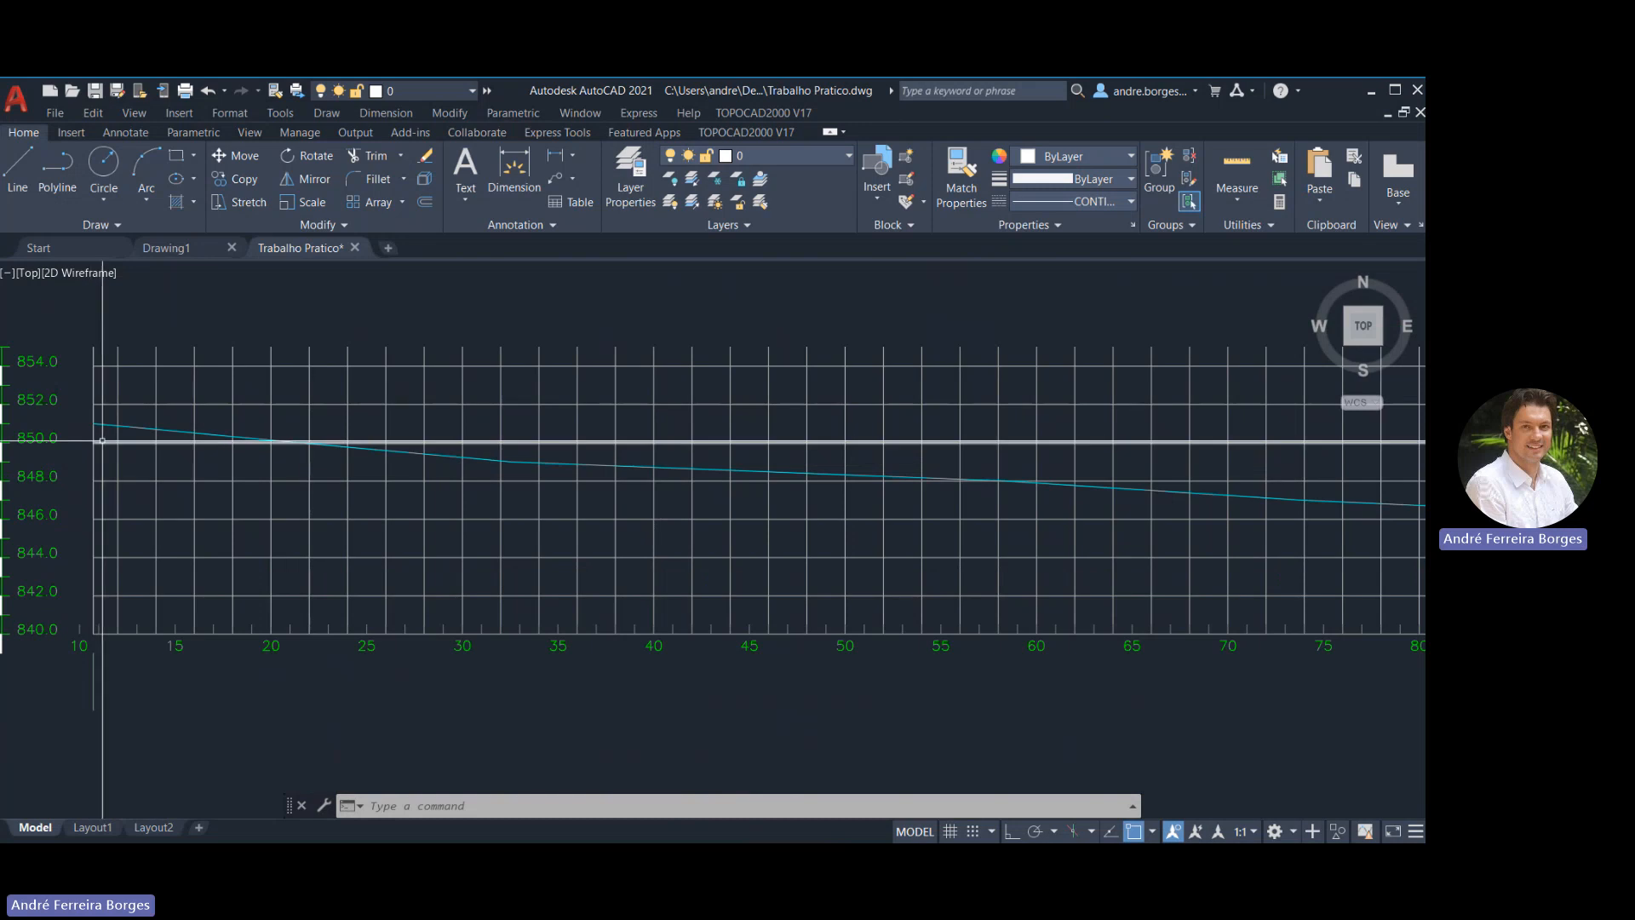
scroll(905, 577, "down", 4)
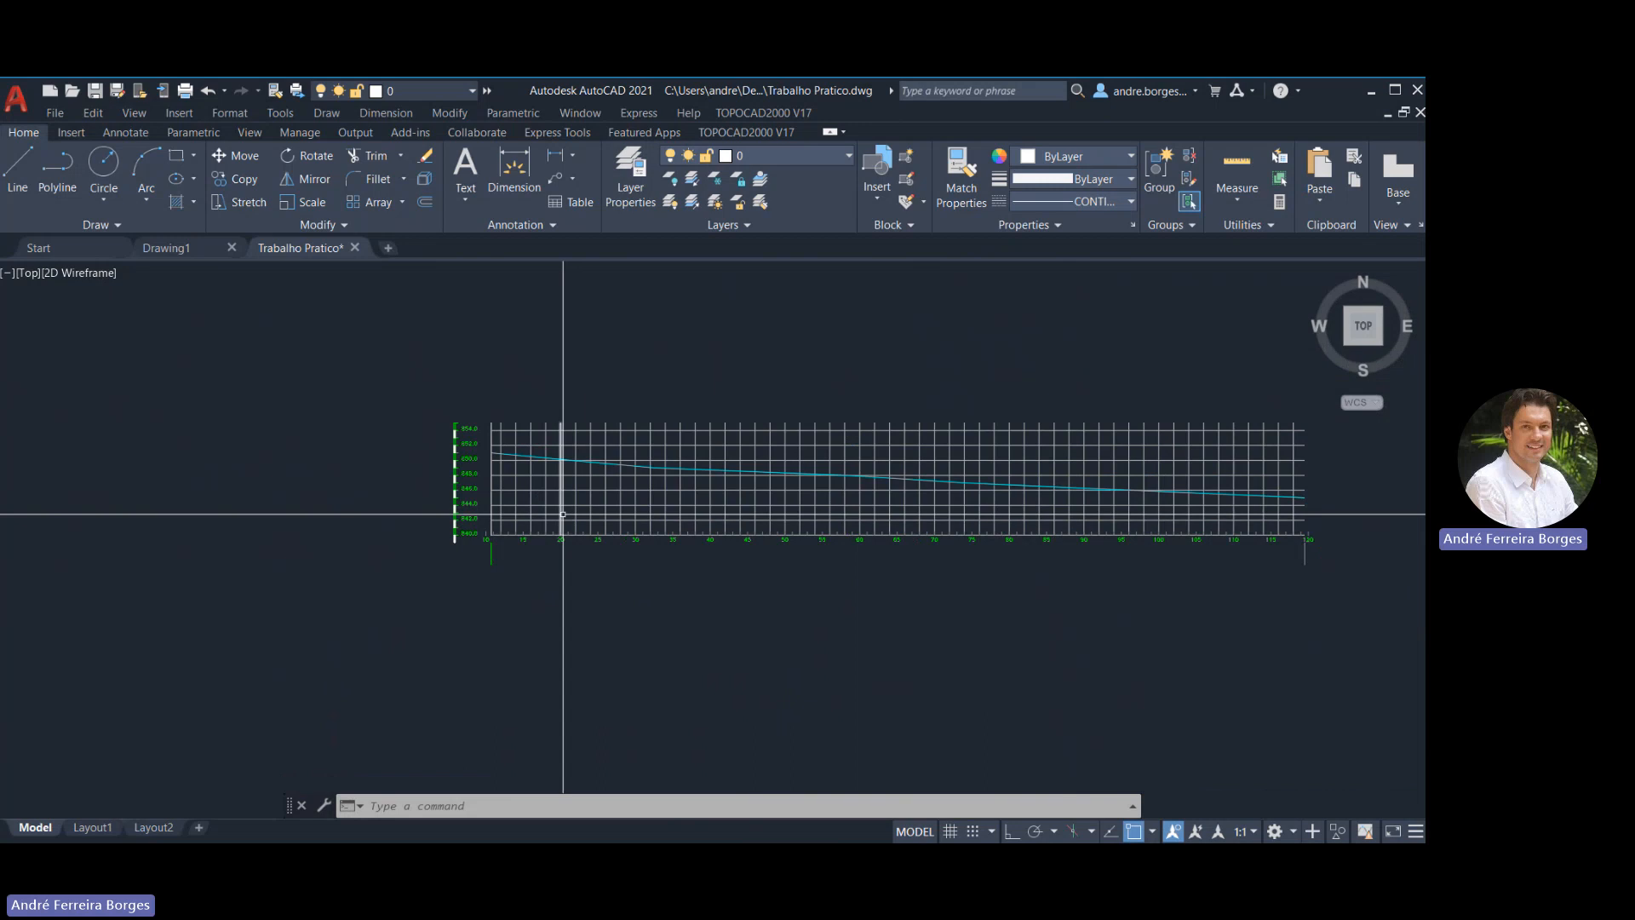
scroll(942, 512, "down", 5)
middle_click_drag(968, 486, 753, 589)
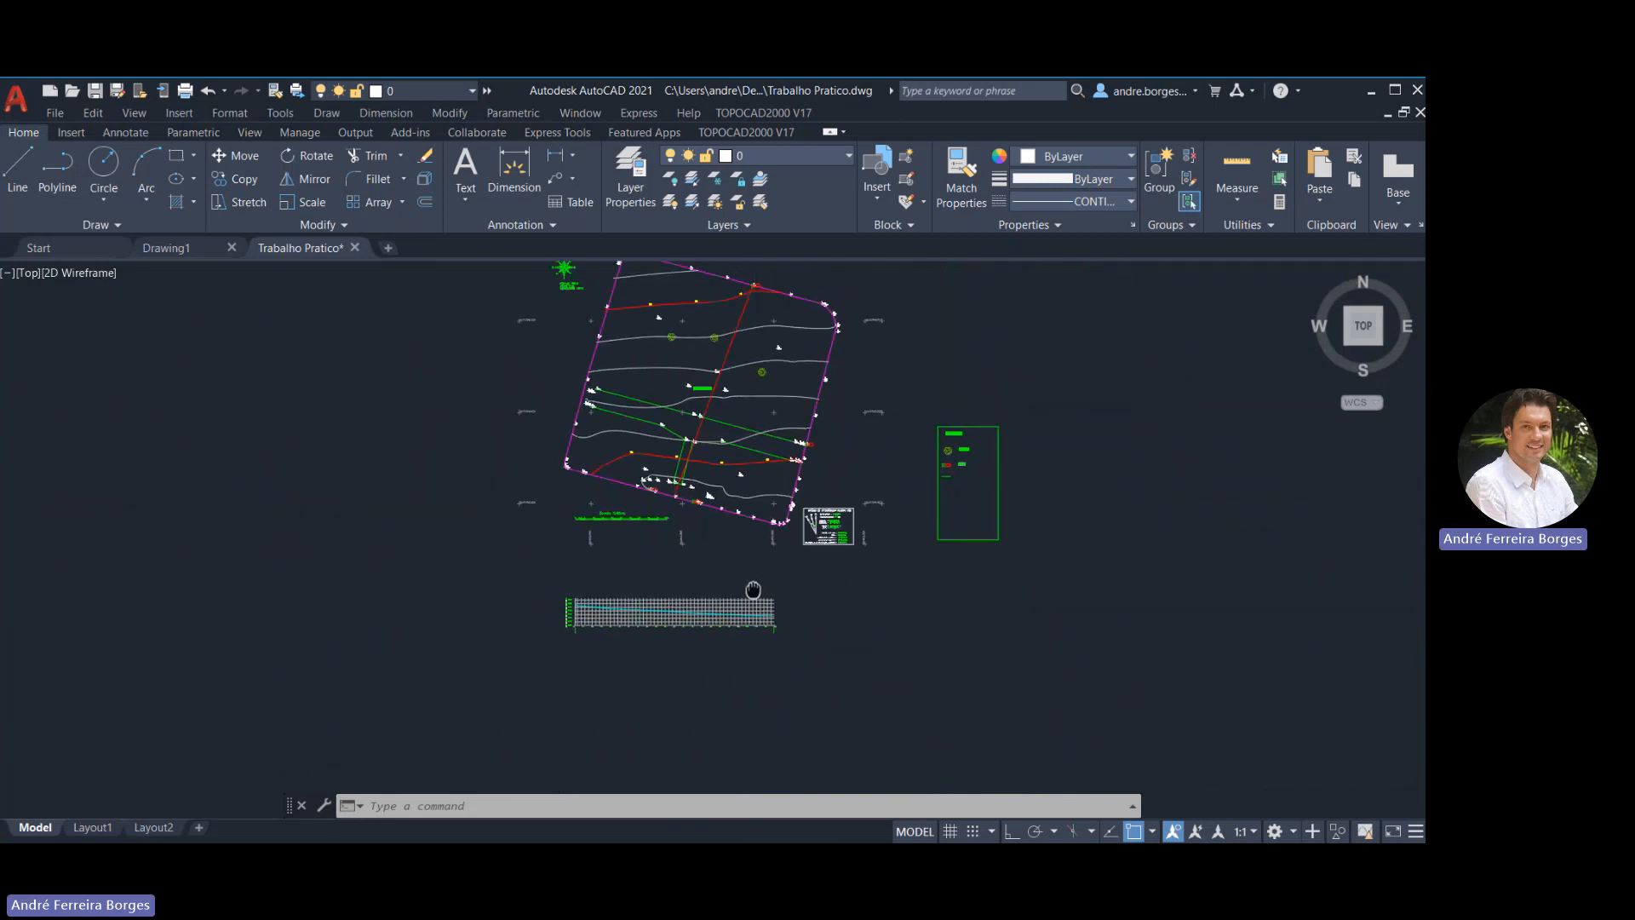
middle_click_drag(386, 379, 387, 486)
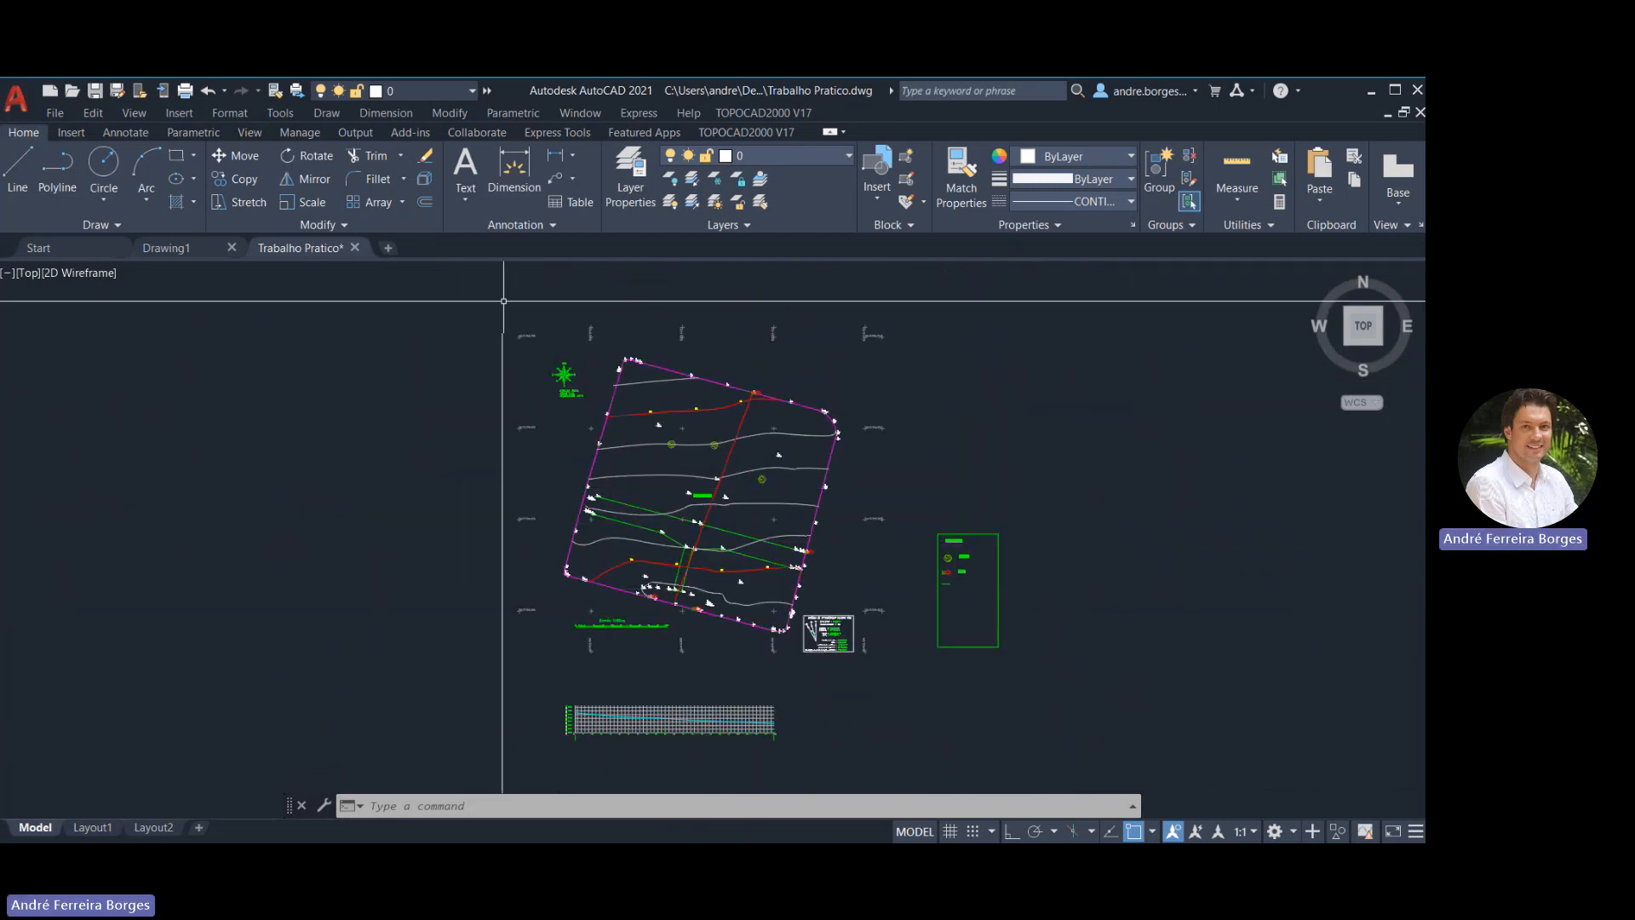
Add the multiline text A' above the Poste at point 46, at the upper end of the red section line
left_click(466, 171)
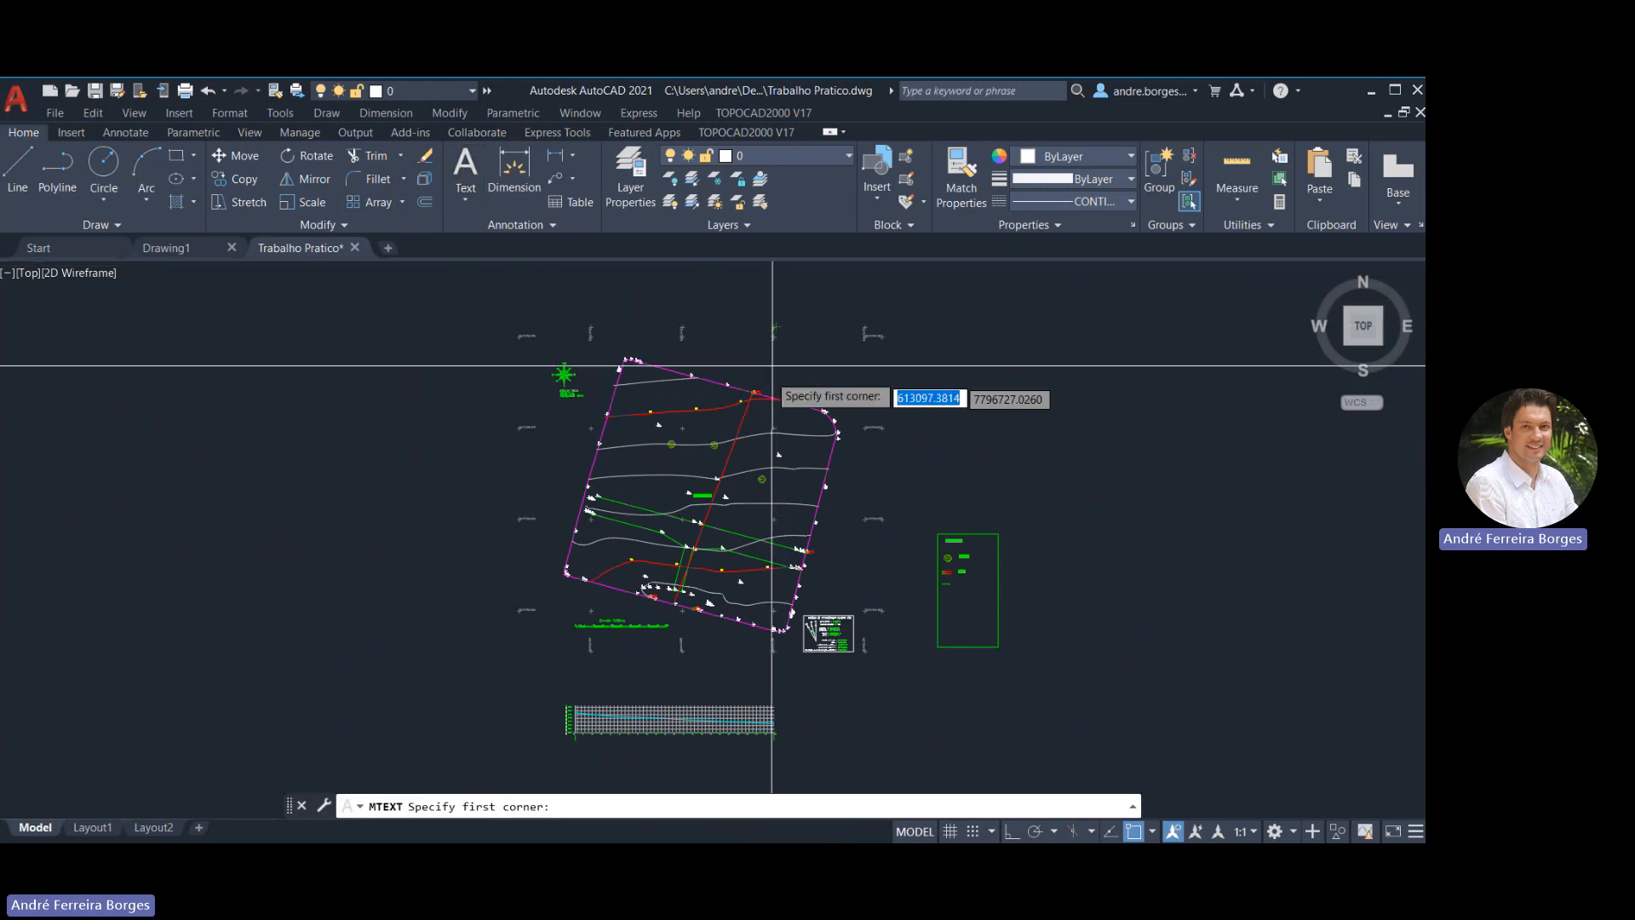
scroll(758, 397, "up", 10)
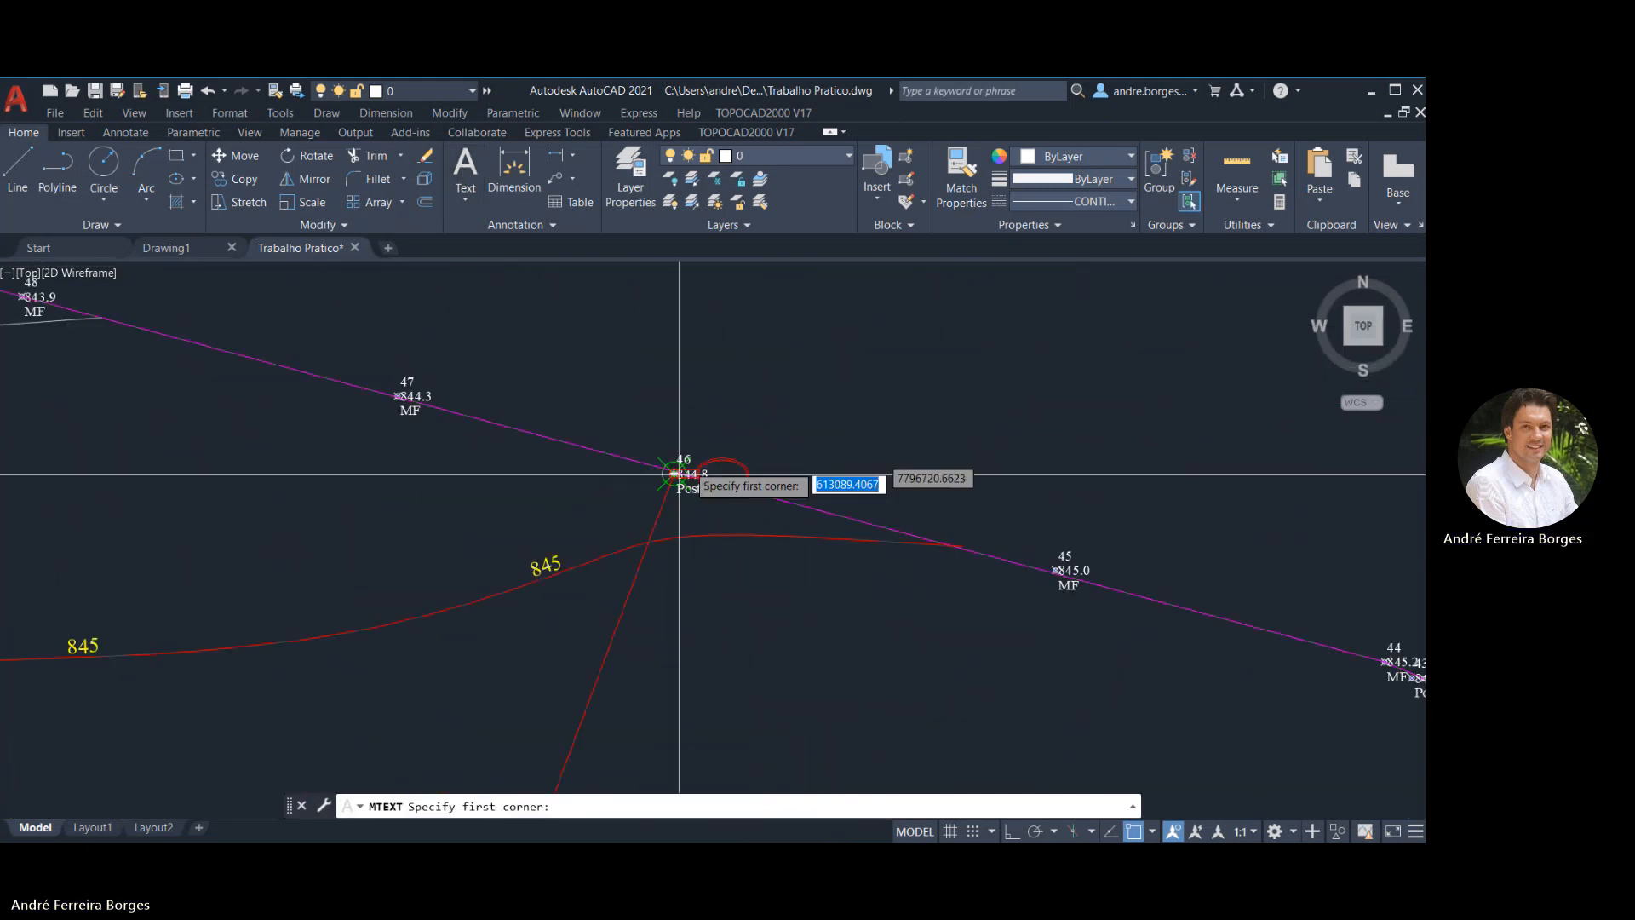
left_click(700, 384)
left_click(822, 435)
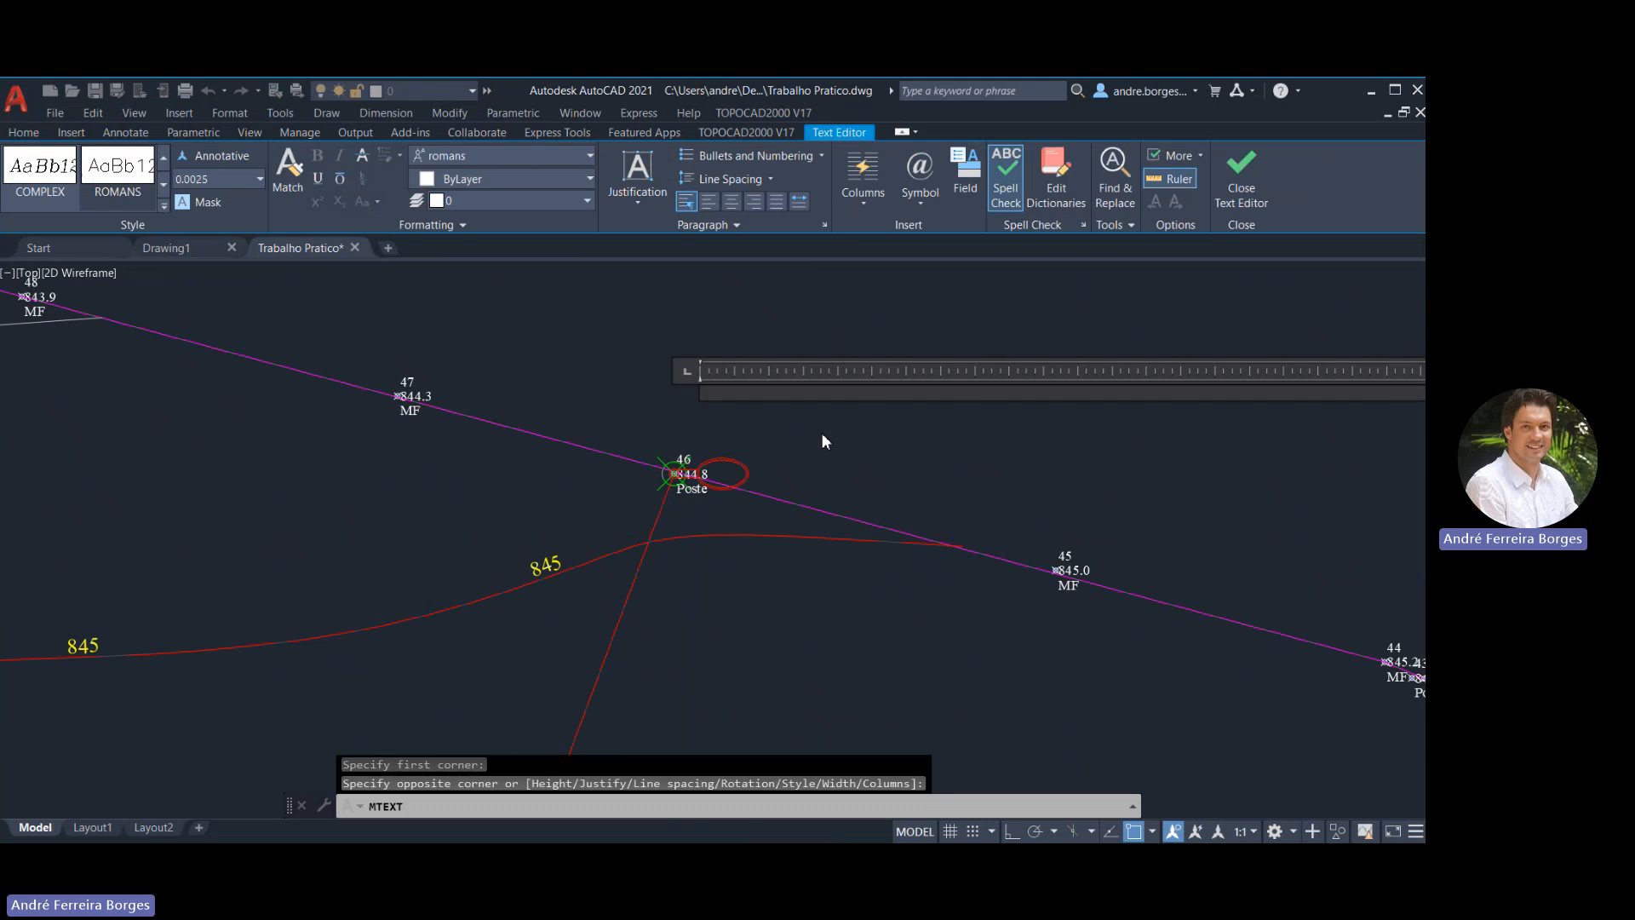
type("A")
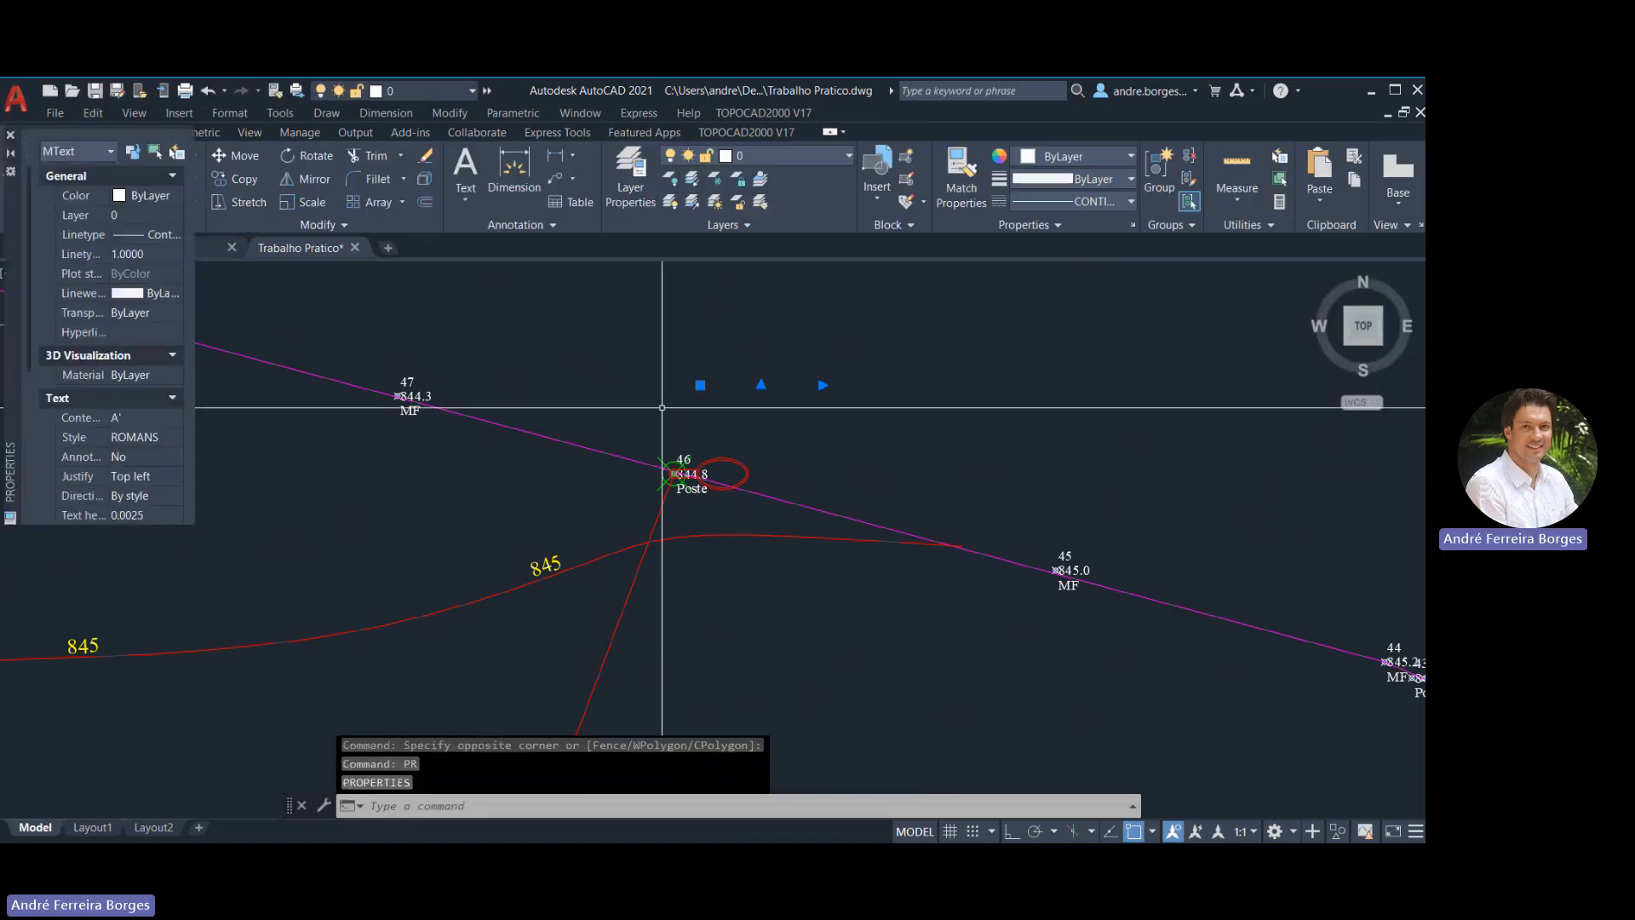
Set the text height of the A' label to 3, after trying a height of 1
left_click(134, 516)
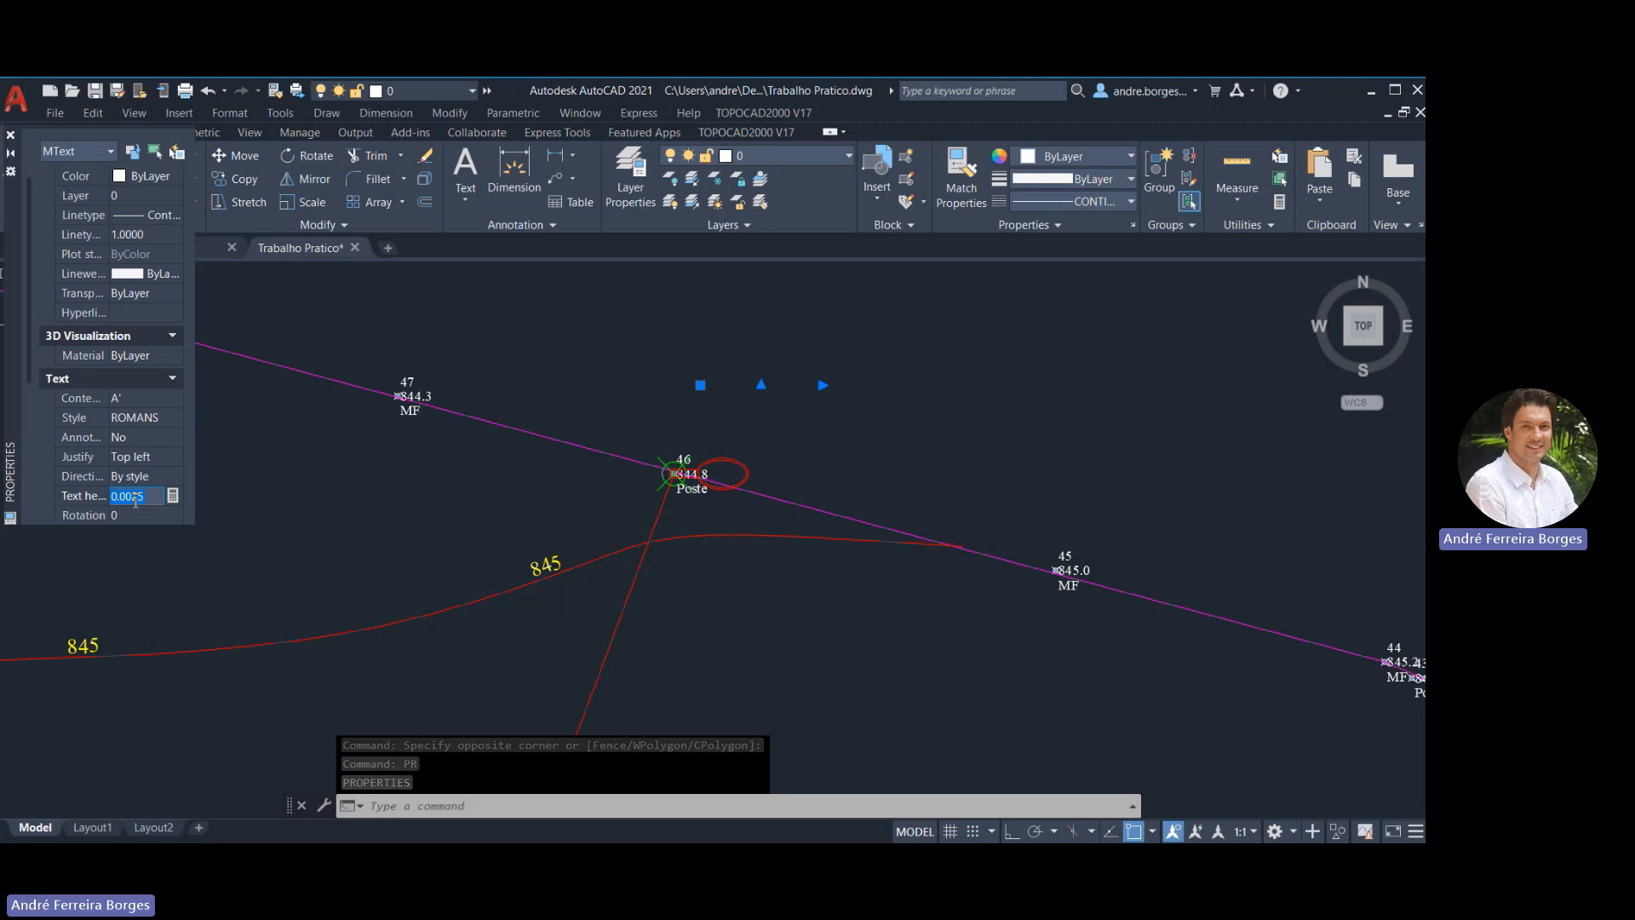
type("1")
key("Tab")
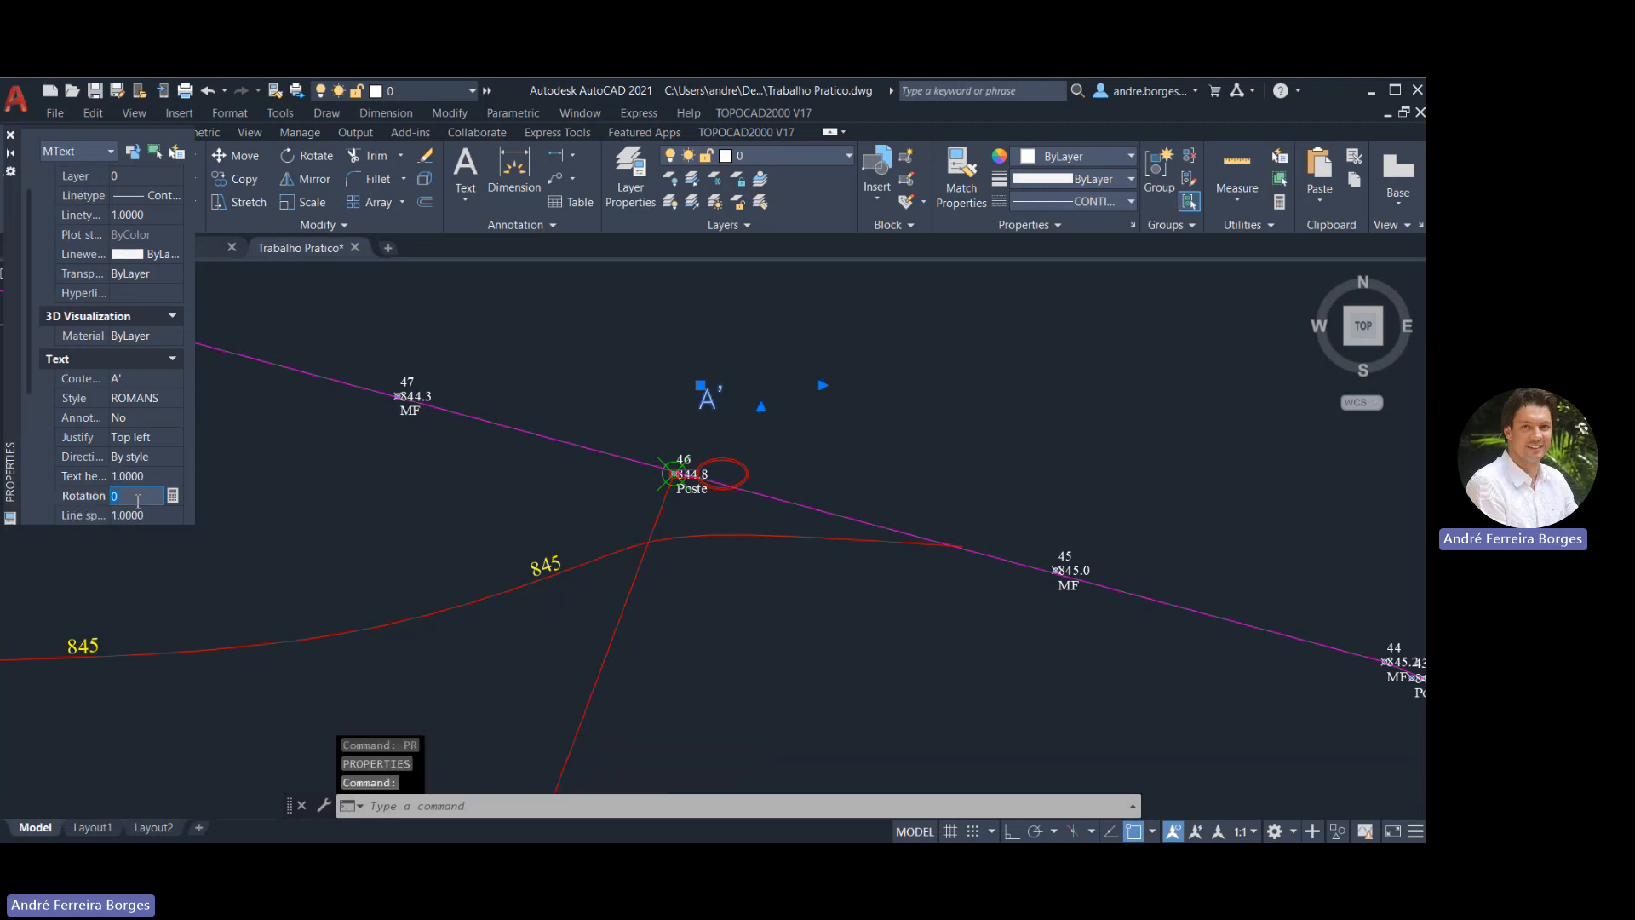
left_click(136, 478)
type("3")
key("Return")
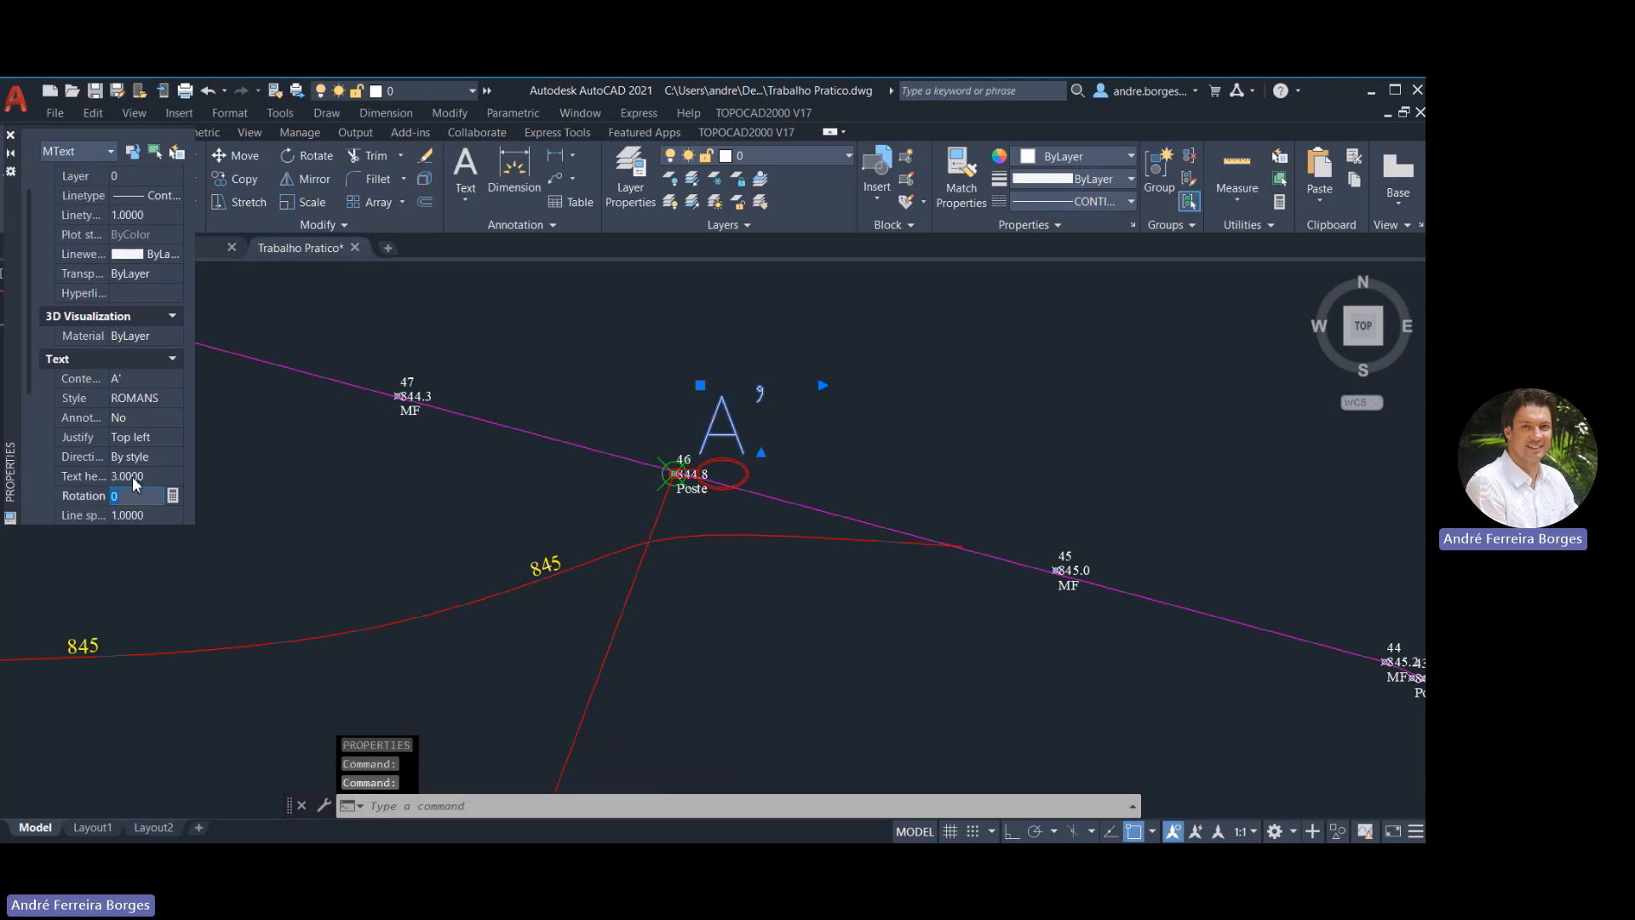
key("Escape")
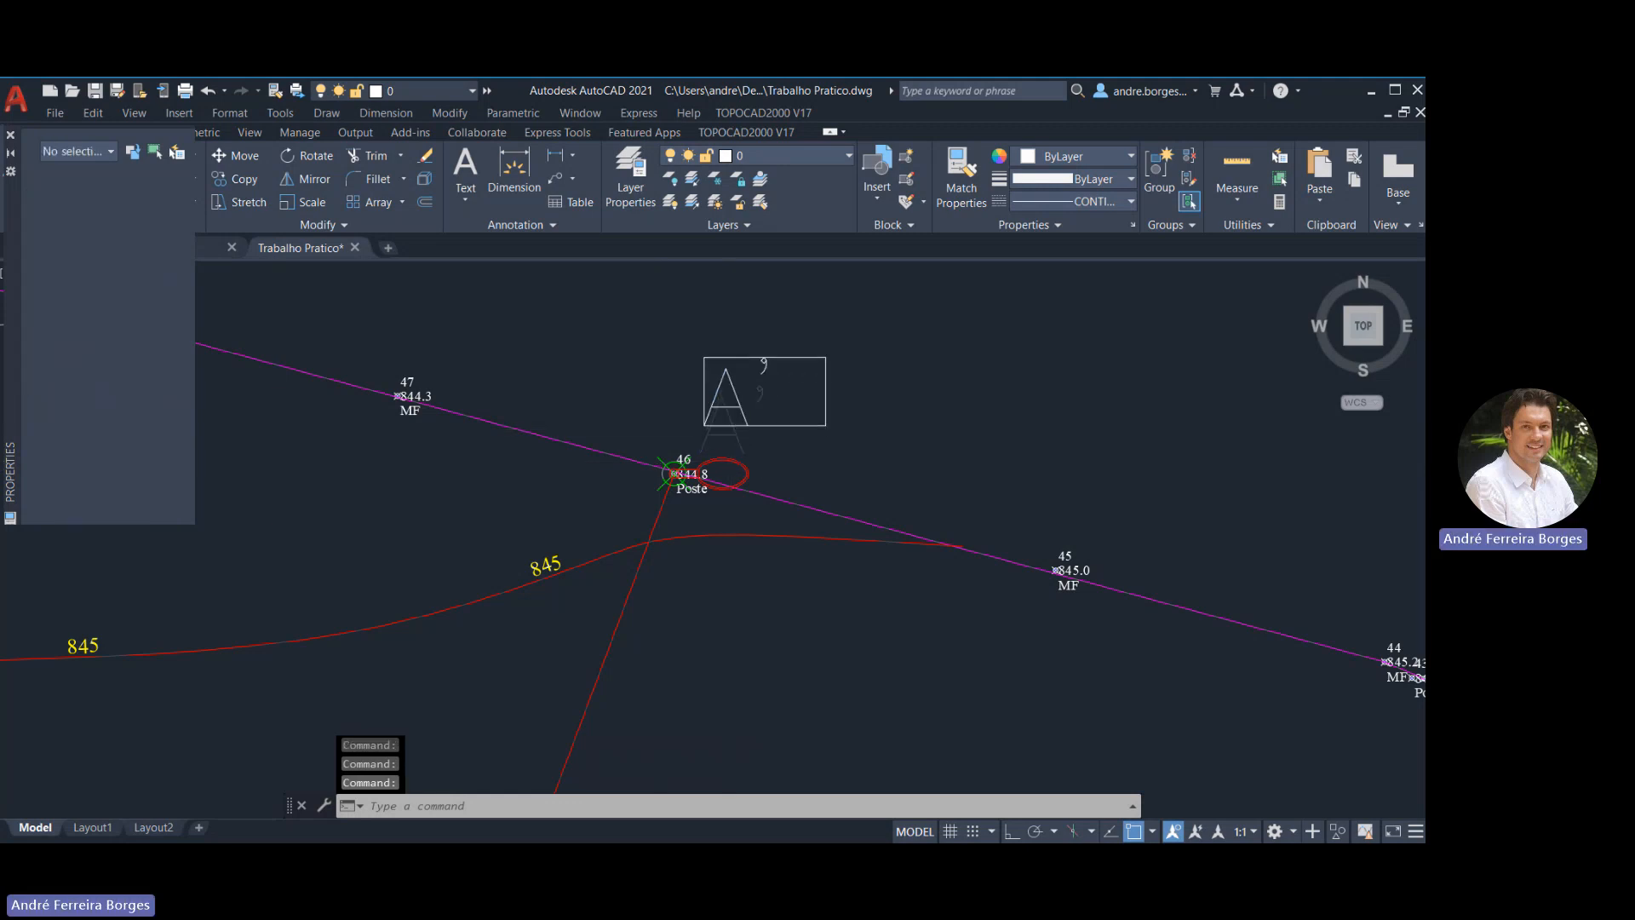
Copy the A' label to the lower end of the red section line, beside point 5, and change the copy's text to A
left_click(739, 407)
scroll(749, 375, "down", 3)
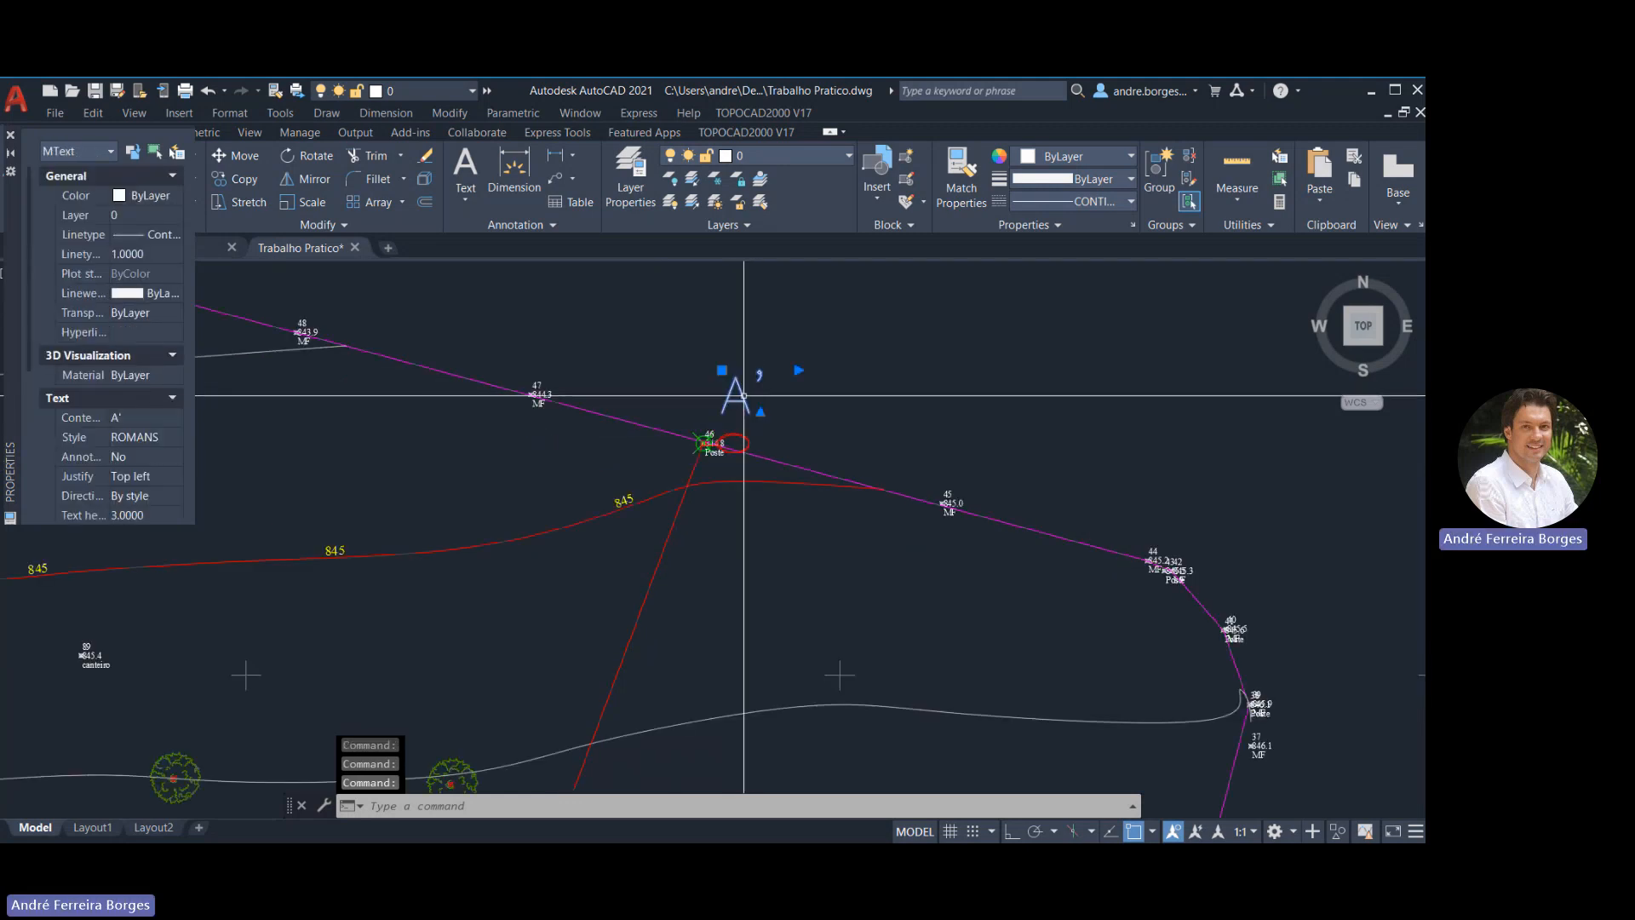
key("ctrl+c")
key("ctrl+v")
scroll(741, 396, "down", 5)
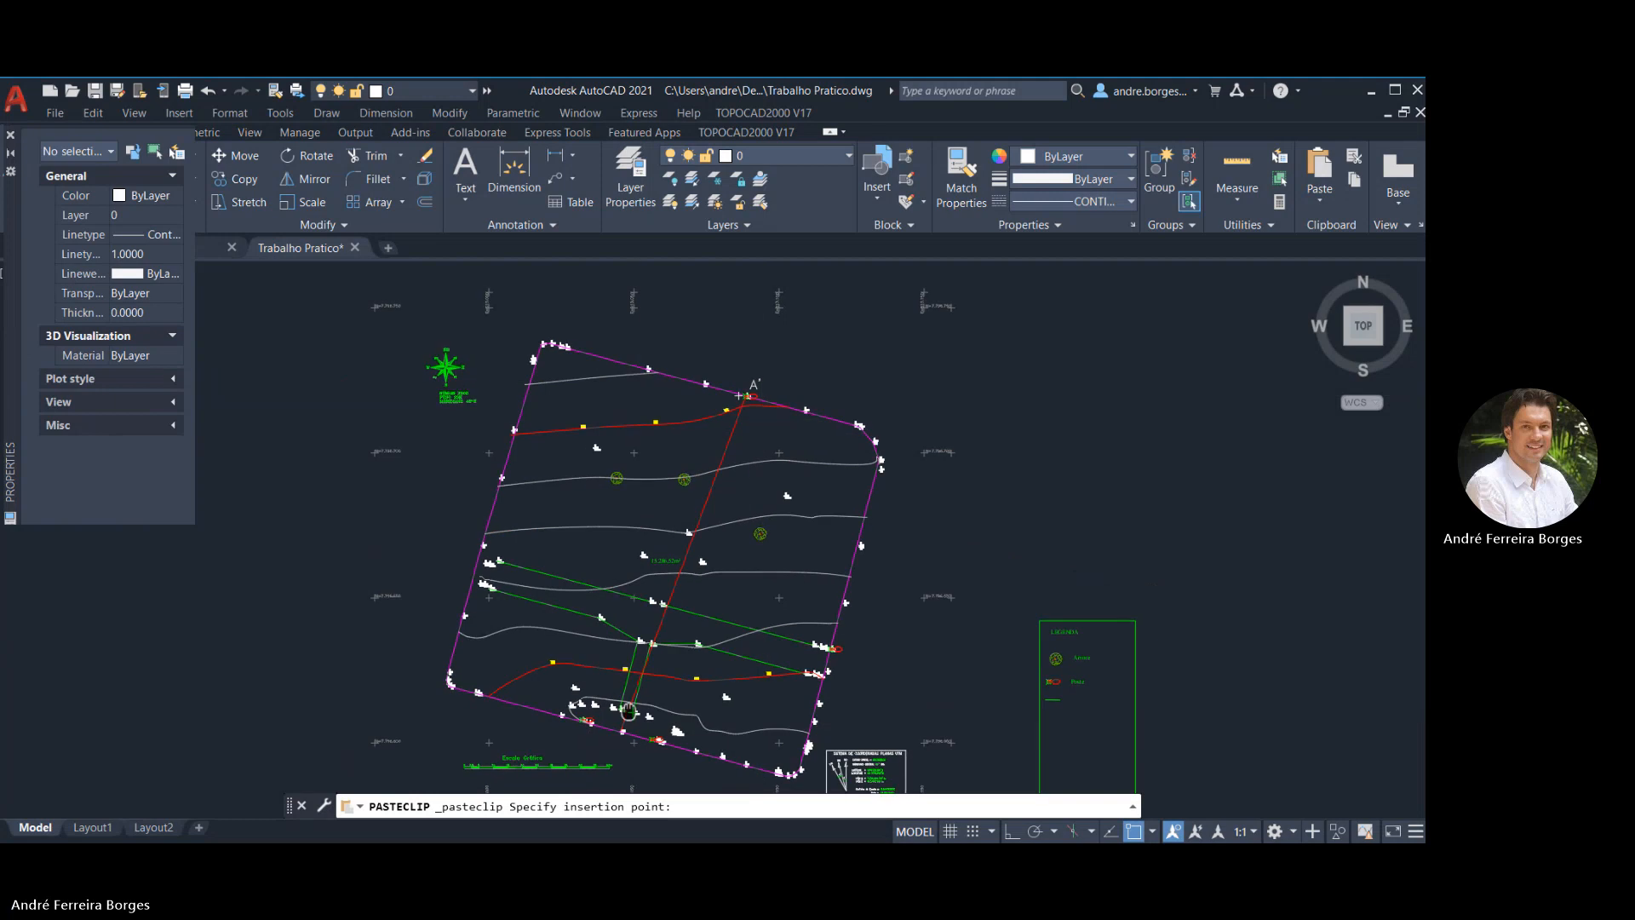
scroll(629, 712, "up", 6)
double_click(629, 575)
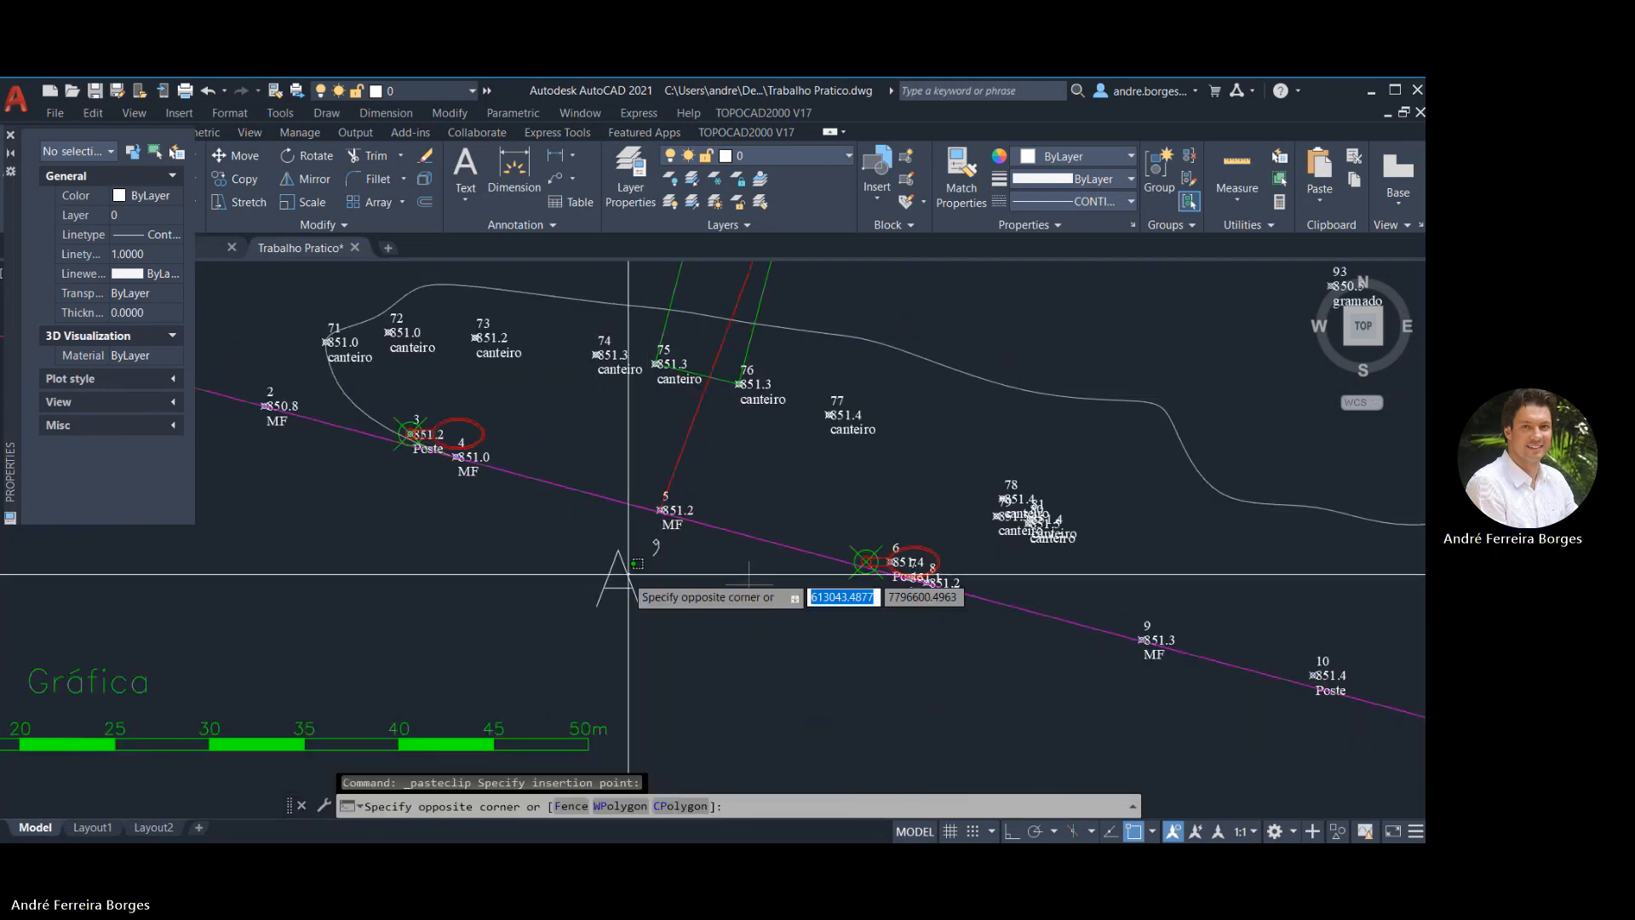
double_click(620, 578)
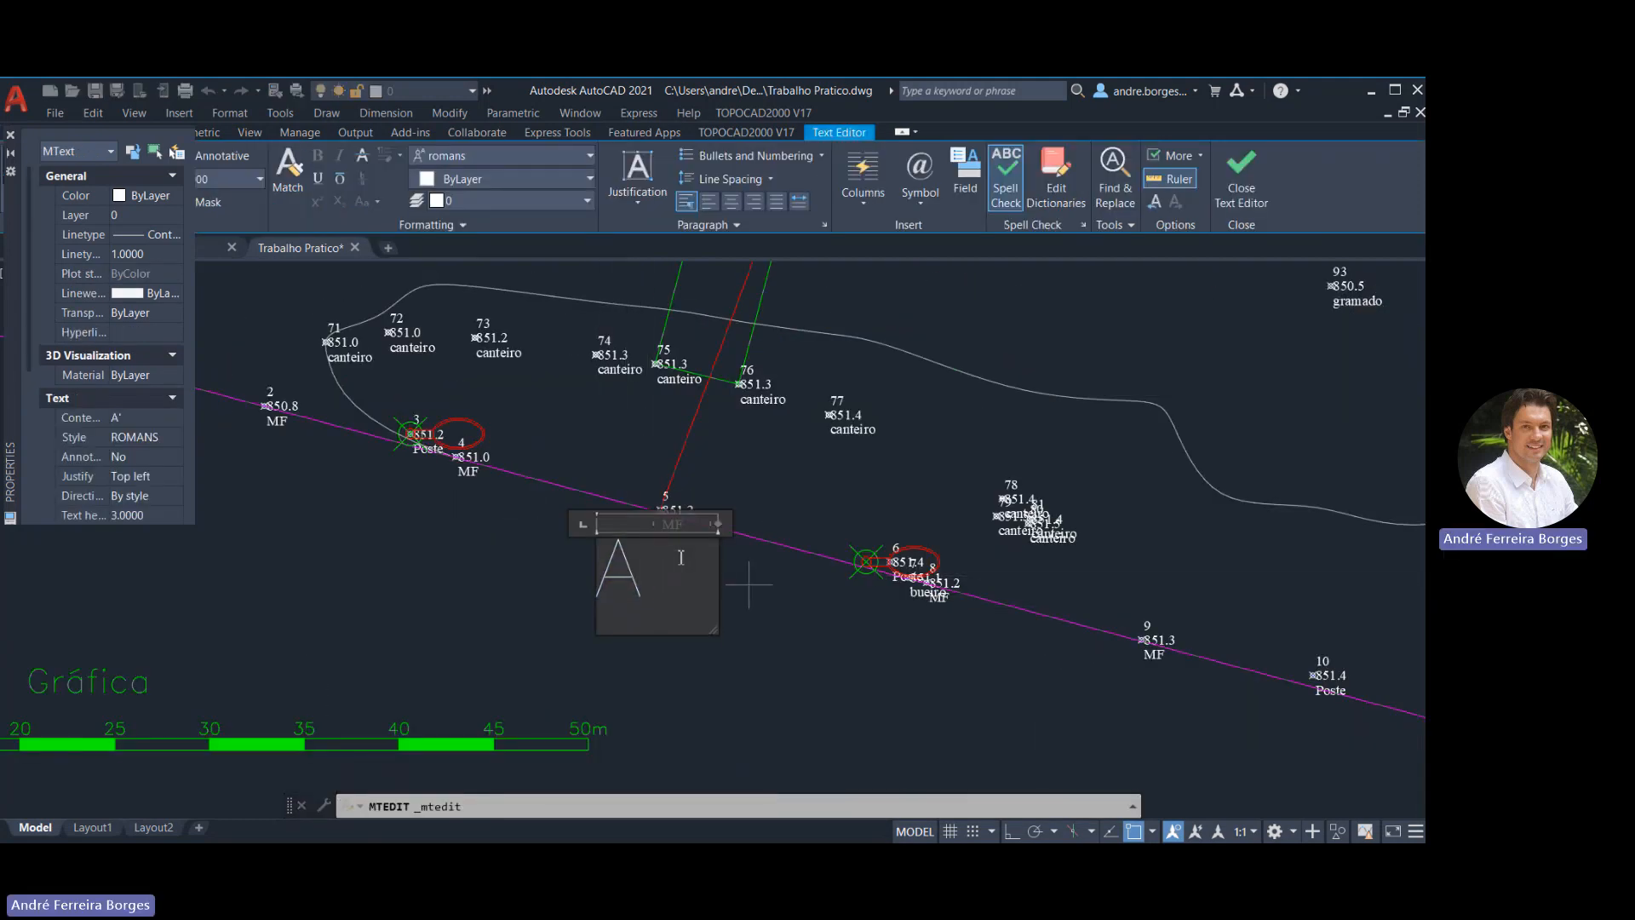
left_click(474, 573)
Copy the A label from the section line's lower end to just above the middle of the longitudinal profile grid
scroll(517, 569, "down", 5)
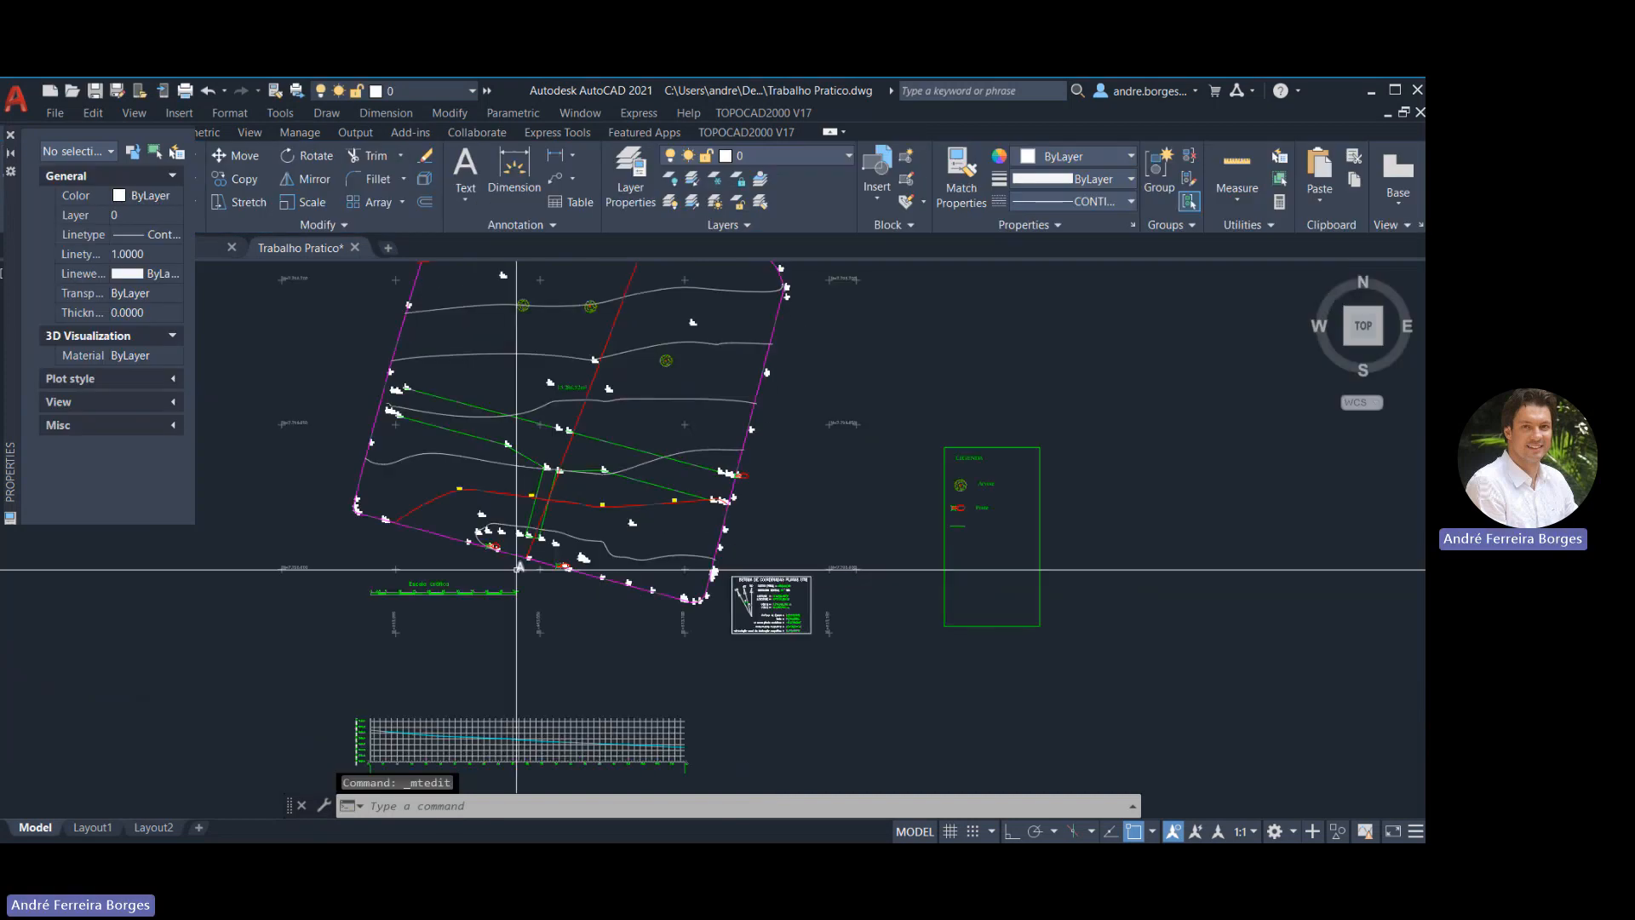
scroll(515, 660, "down", 2)
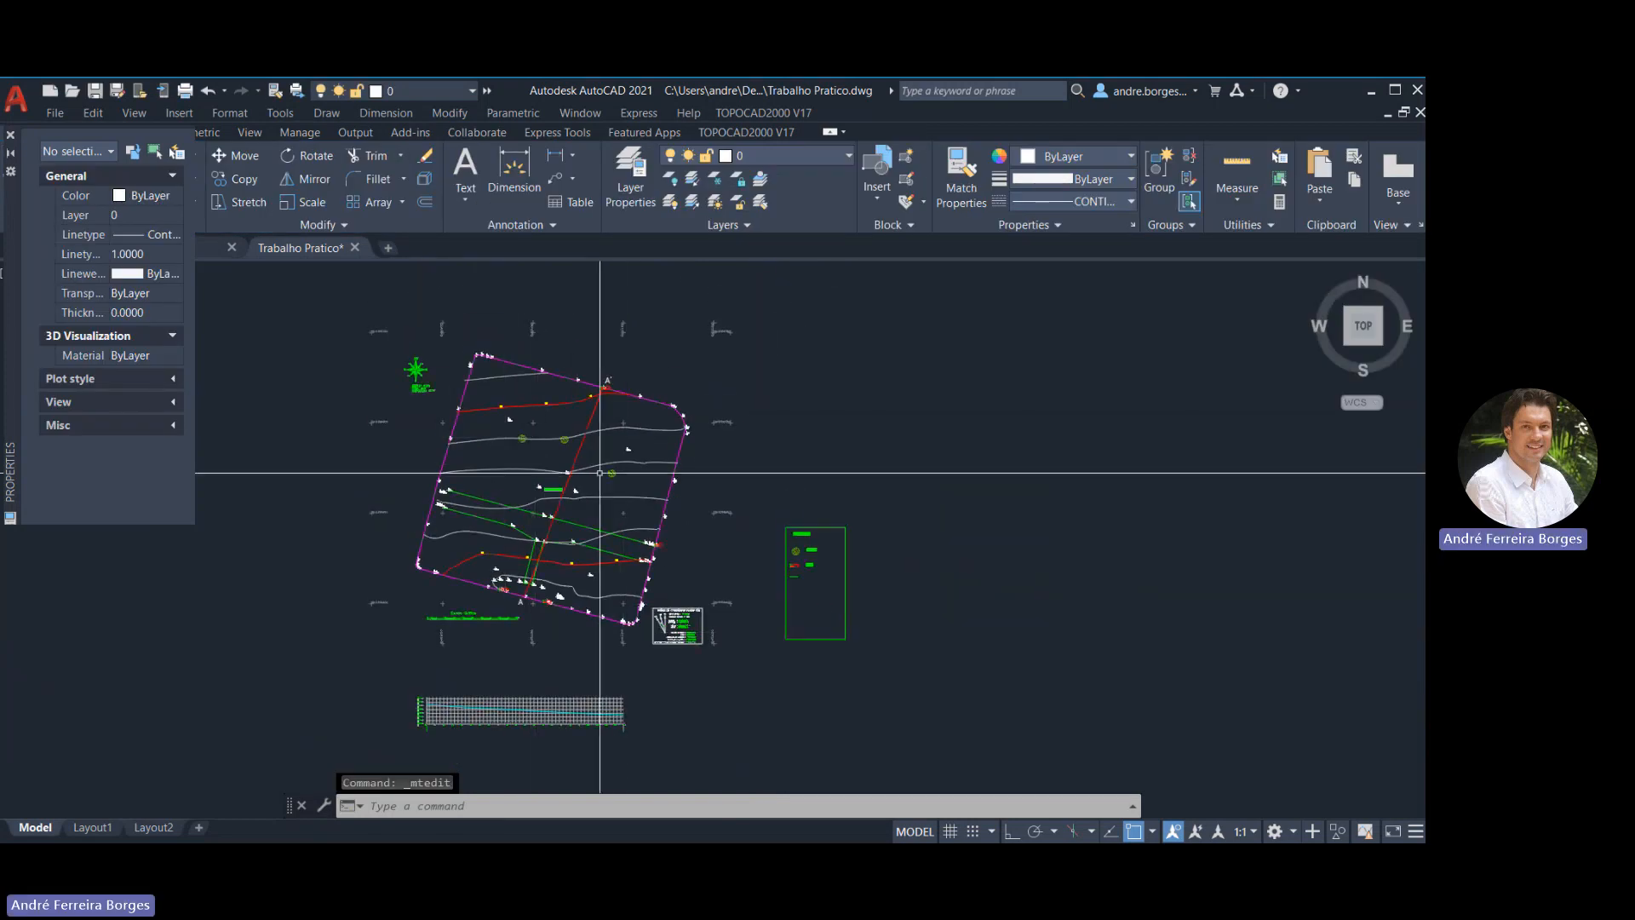
middle_click_drag(529, 676, 565, 611)
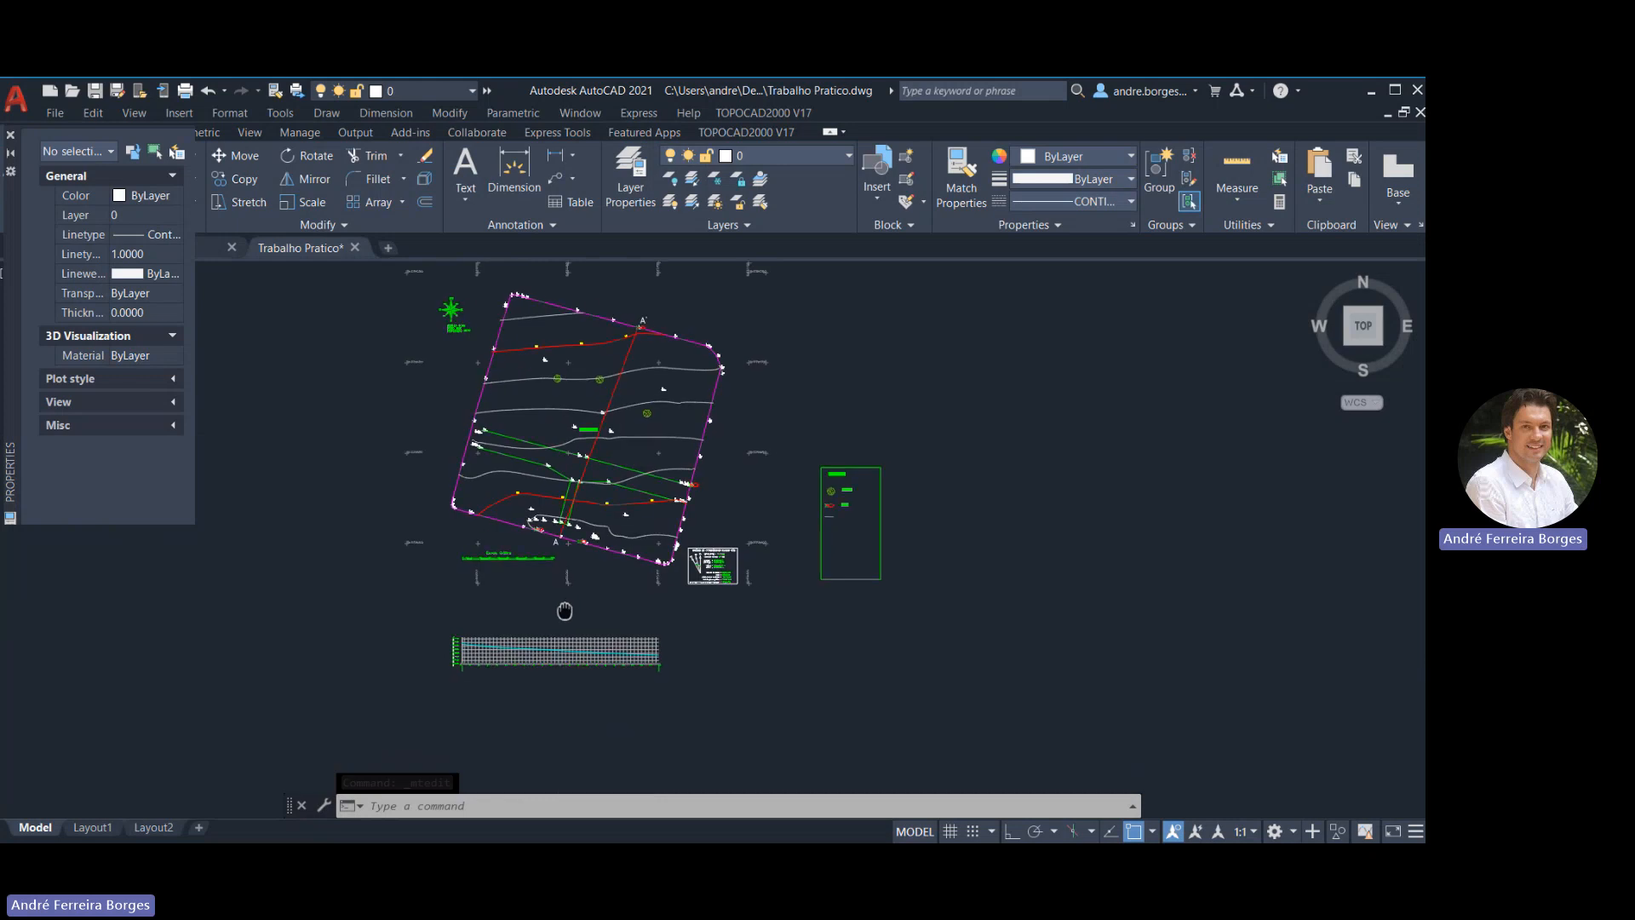
scroll(571, 550, "up", 4)
left_click(529, 539)
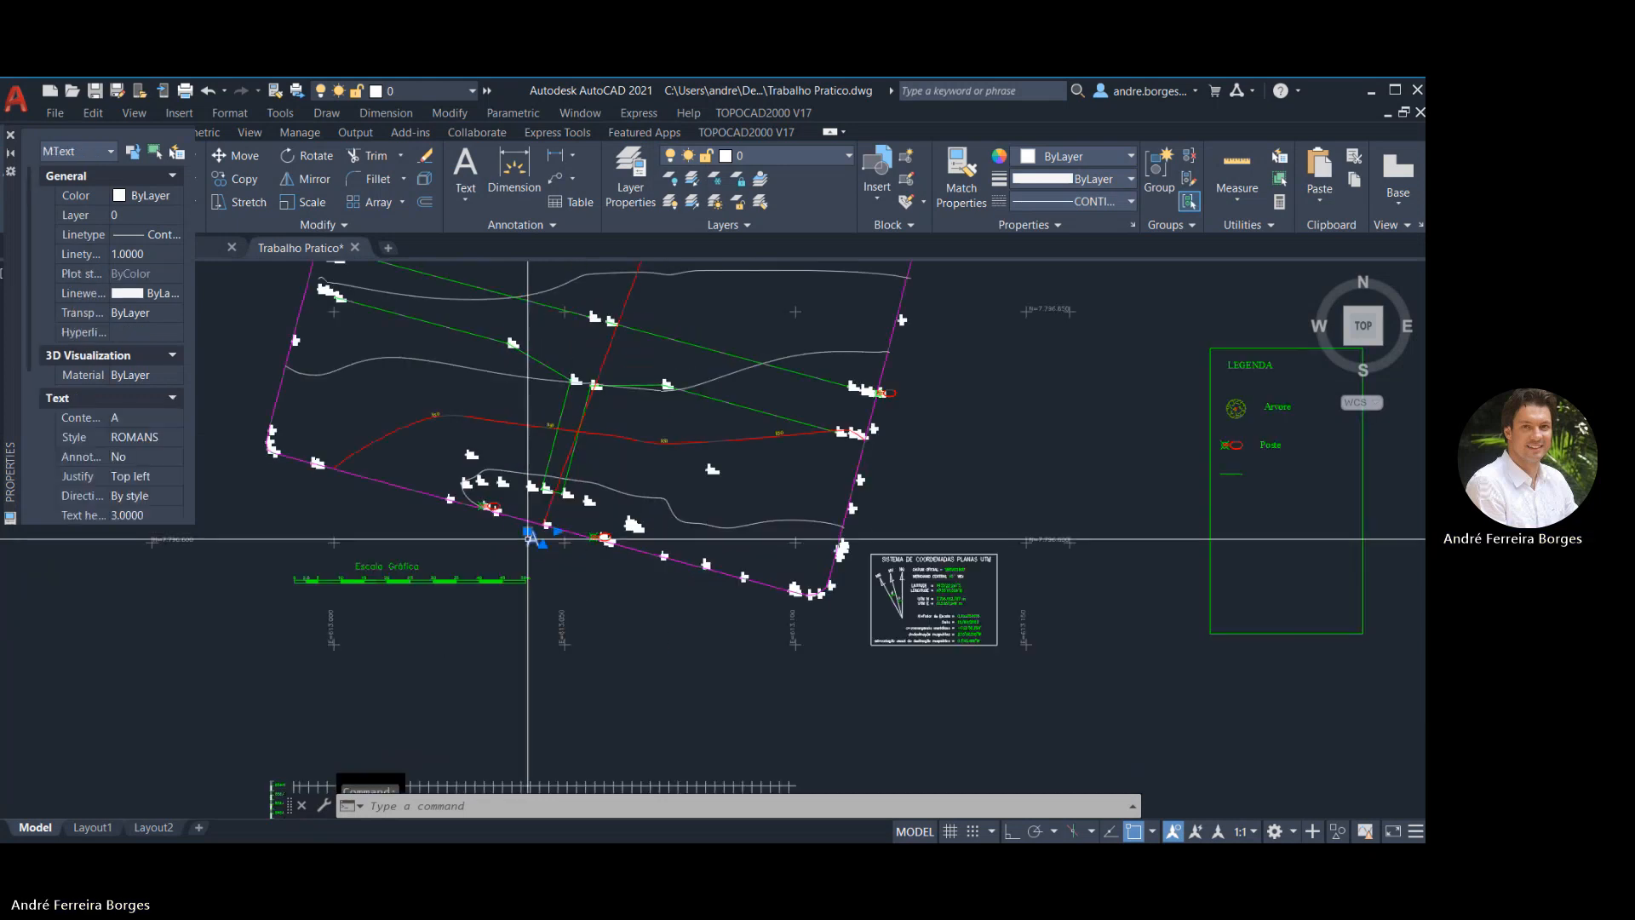
key("ctrl+c")
key("ctrl+v")
scroll(541, 647, "up", 2)
middle_click_drag(541, 648, 593, 433)
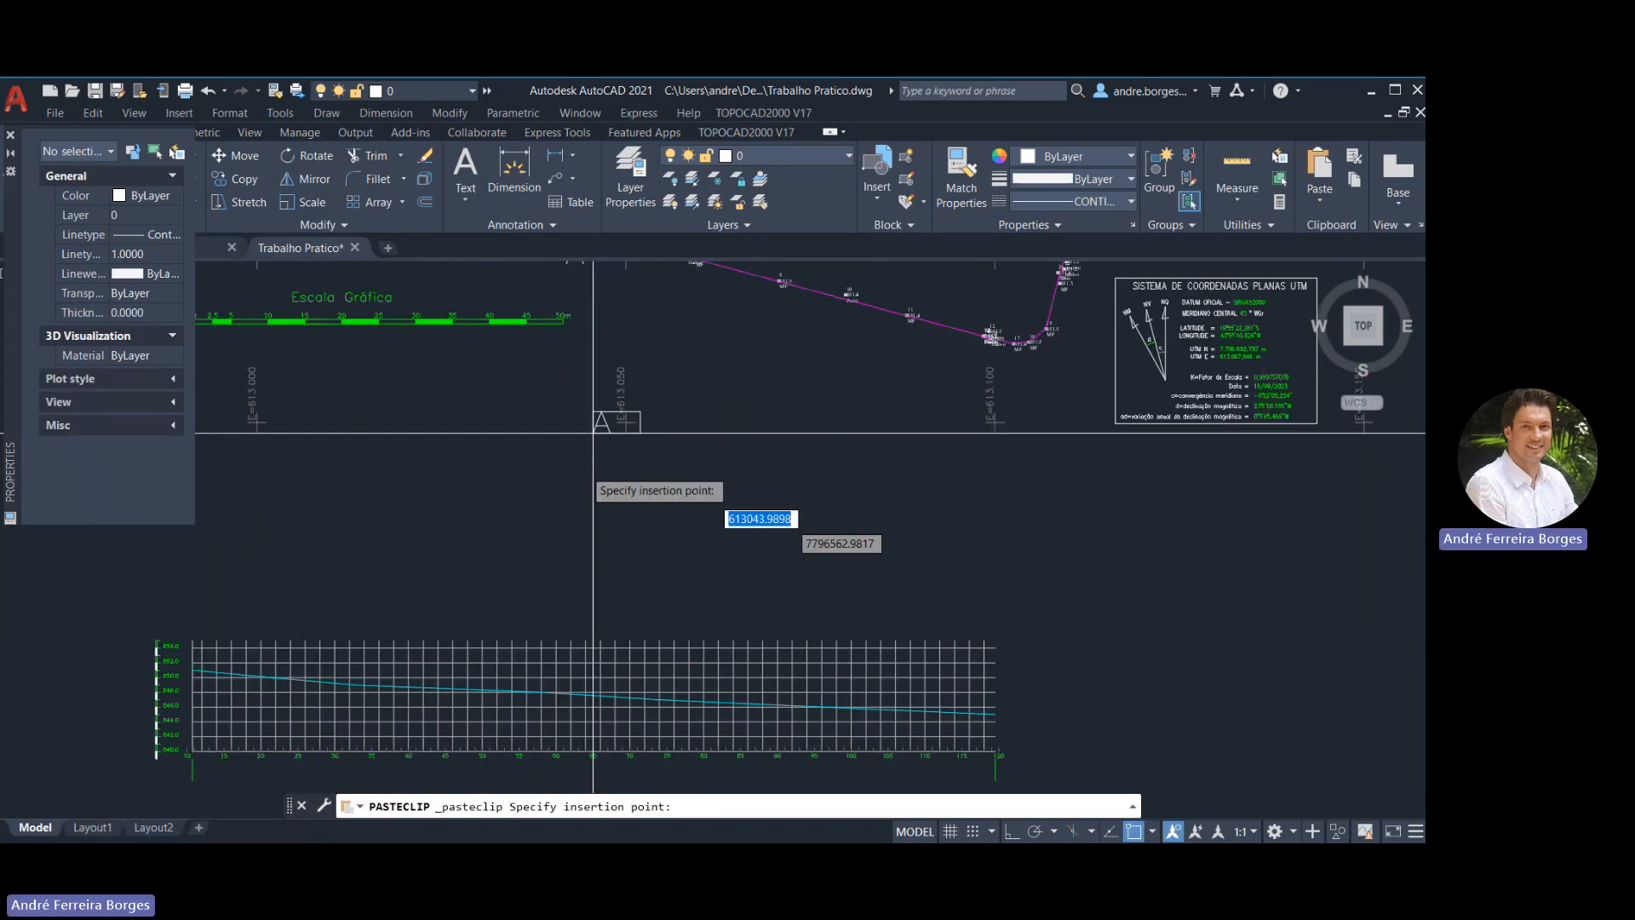
left_click(584, 596)
Replace the text of the label above the profile with the title PERFIL A A'
double_click(584, 606)
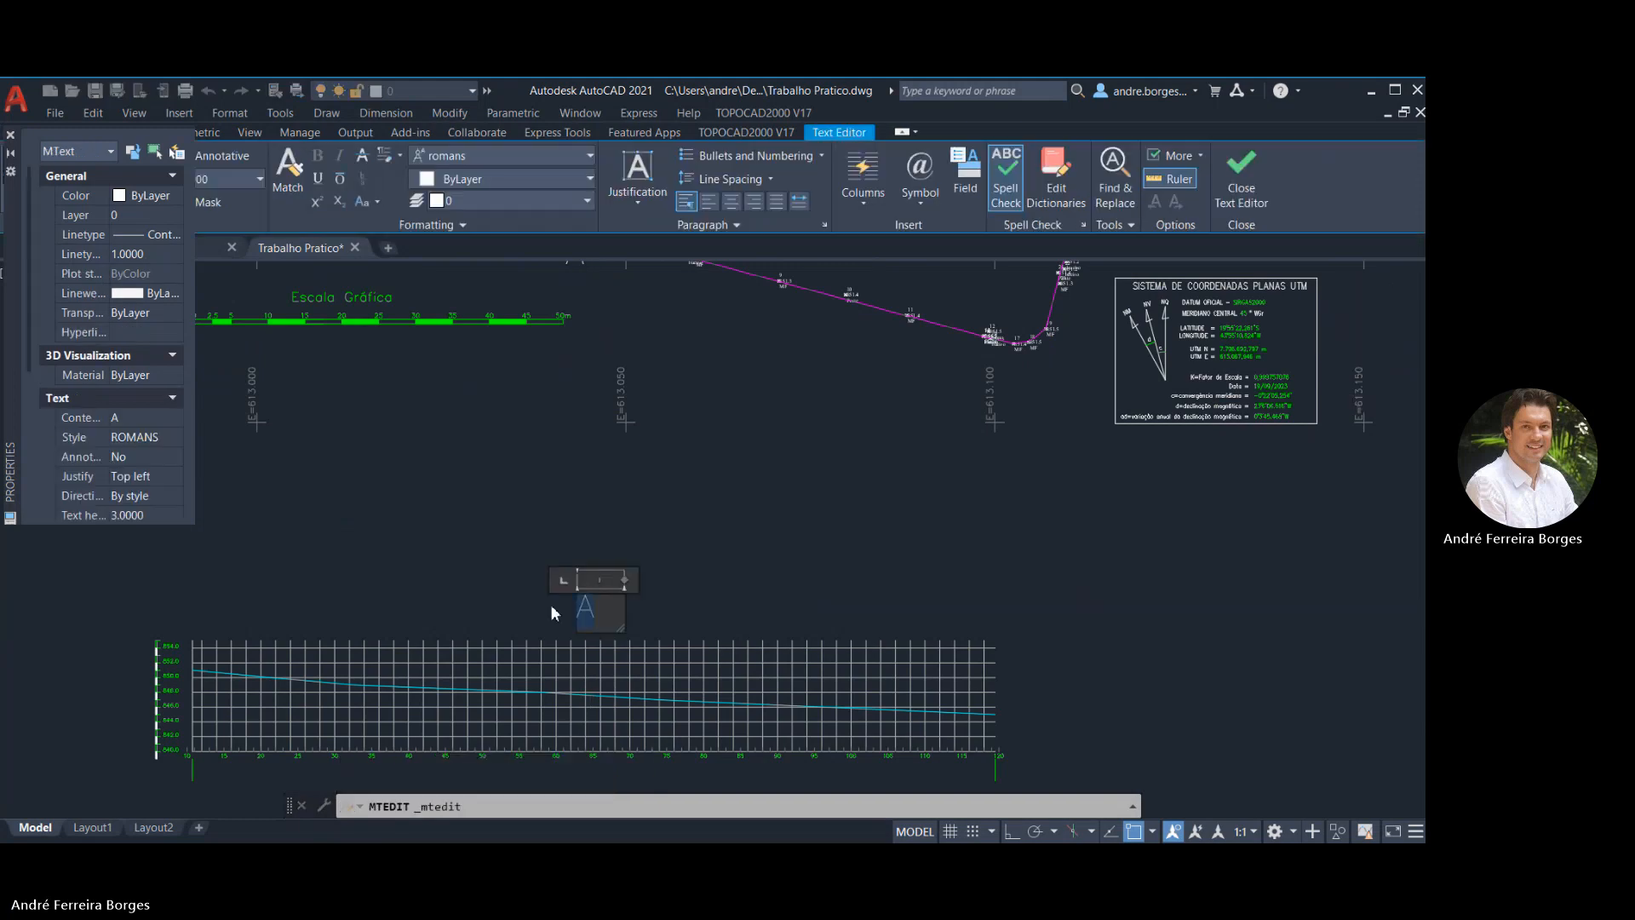
type("PERFIL")
key("Return")
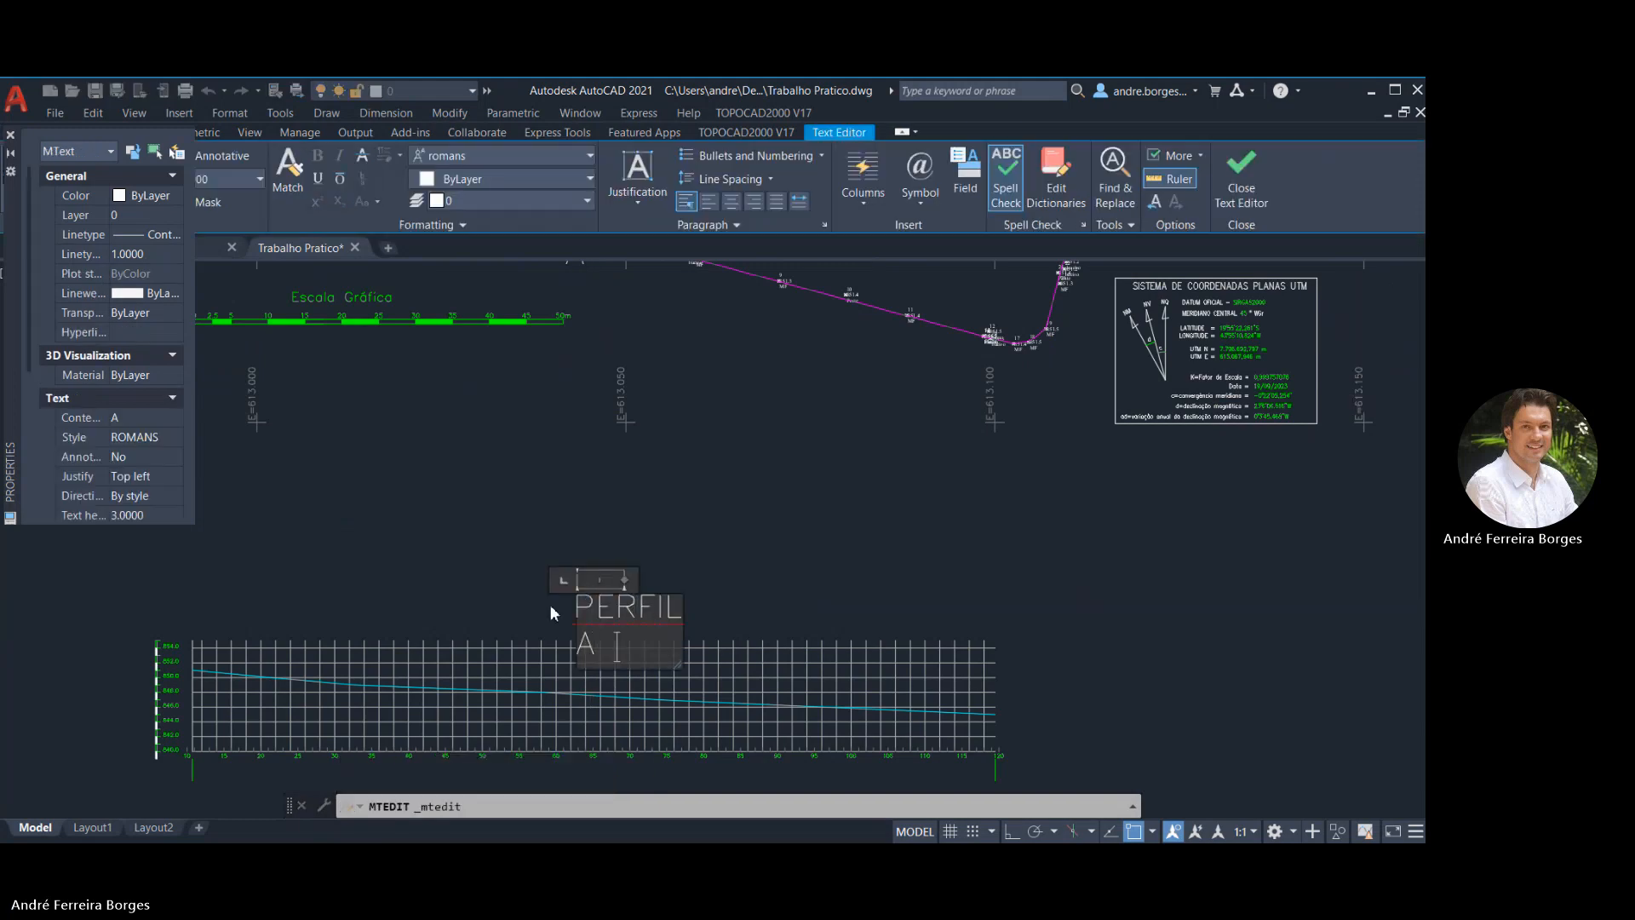
key("Return")
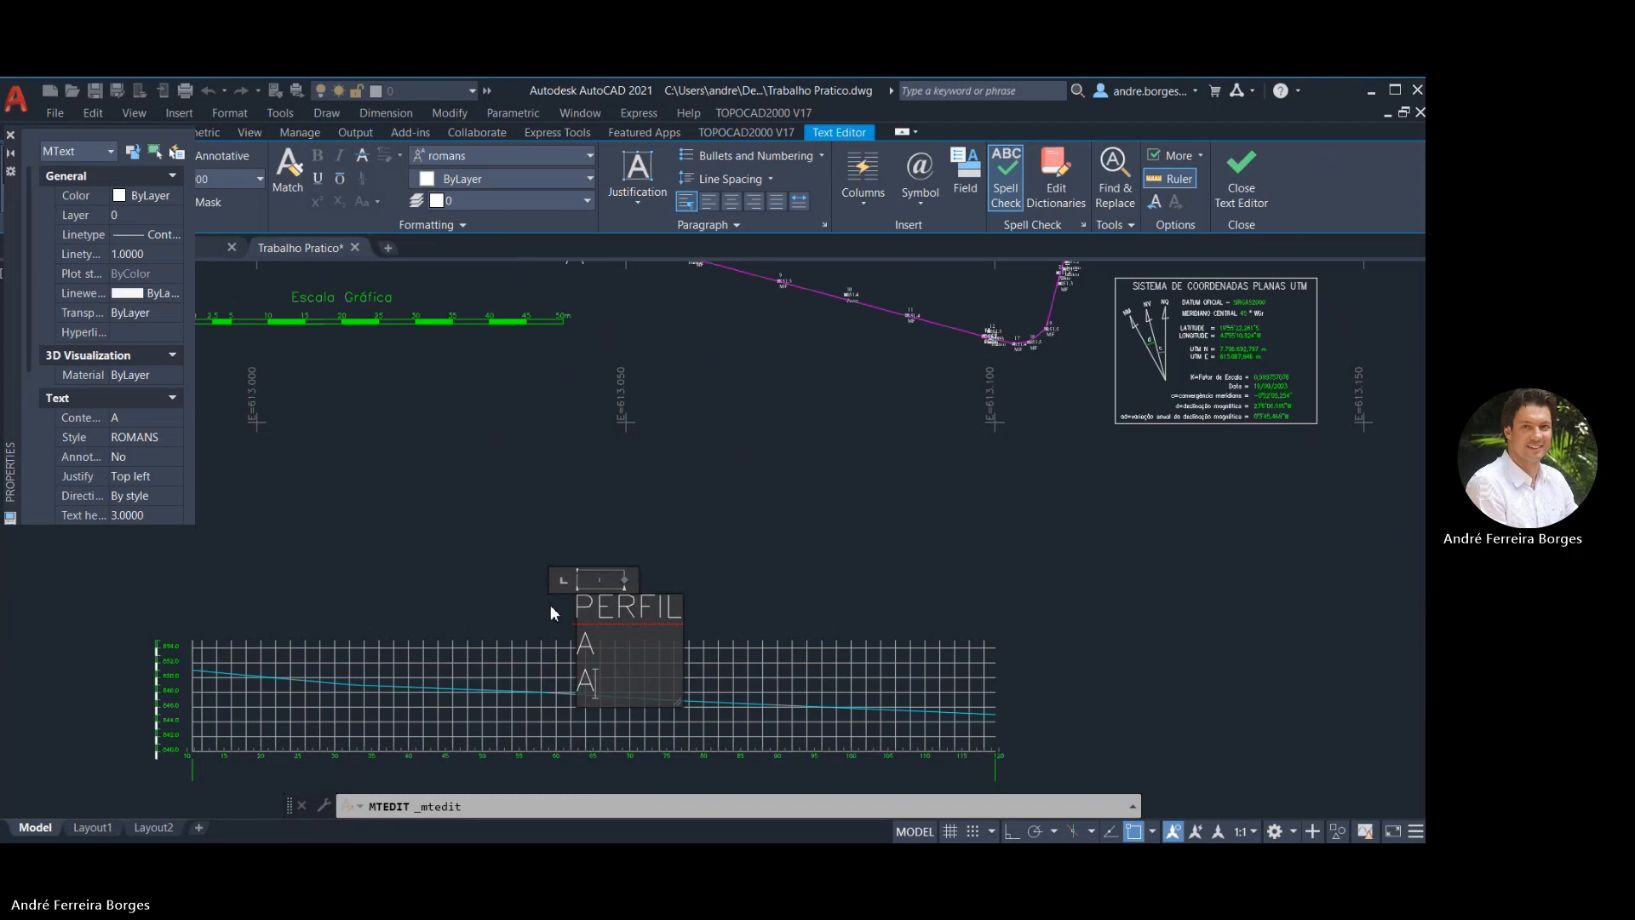
type("A'")
left_click(619, 597)
Widen the profile title's text frame so it fits on one line, and shift the title to center it over the grid
left_click(615, 597)
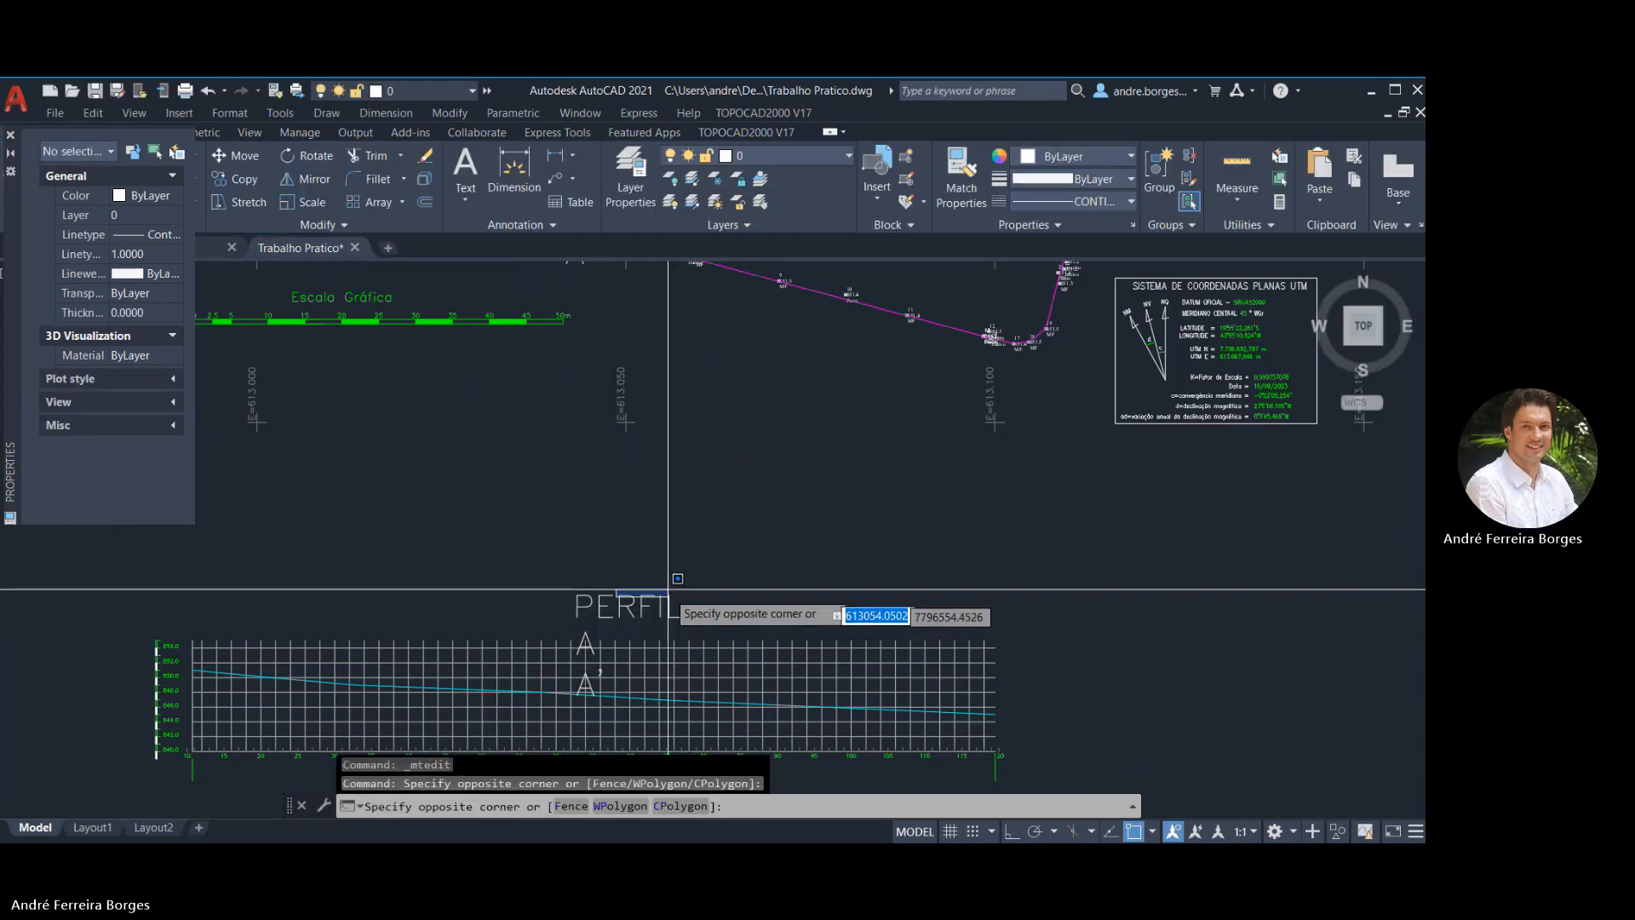
left_click(591, 610)
left_click(602, 695)
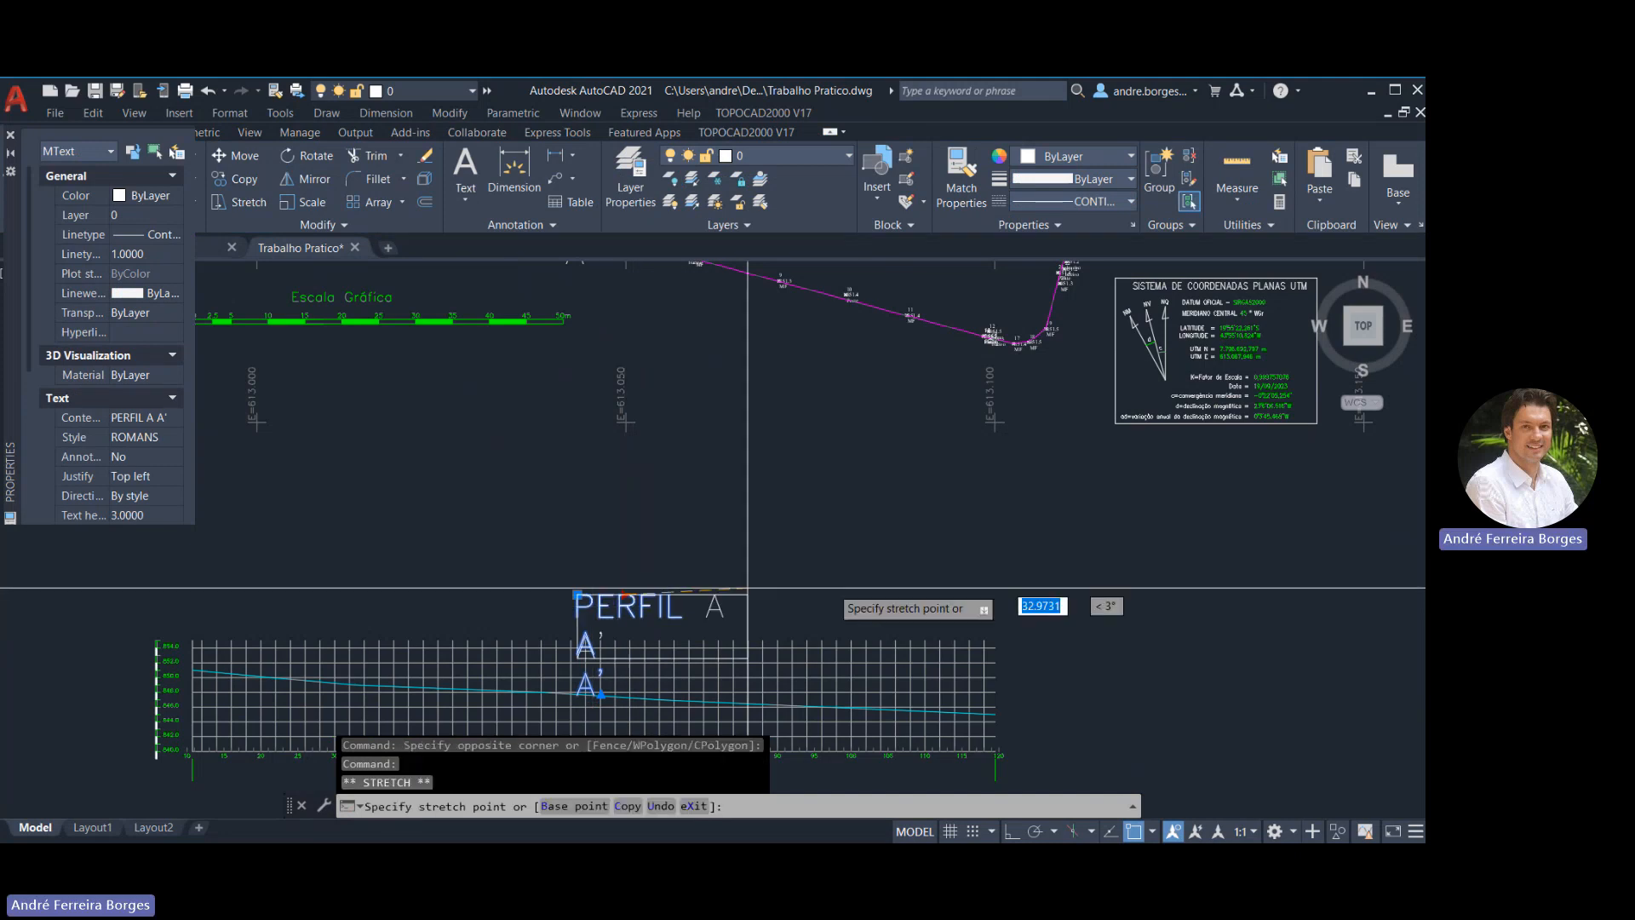
left_click(952, 594)
key("Escape")
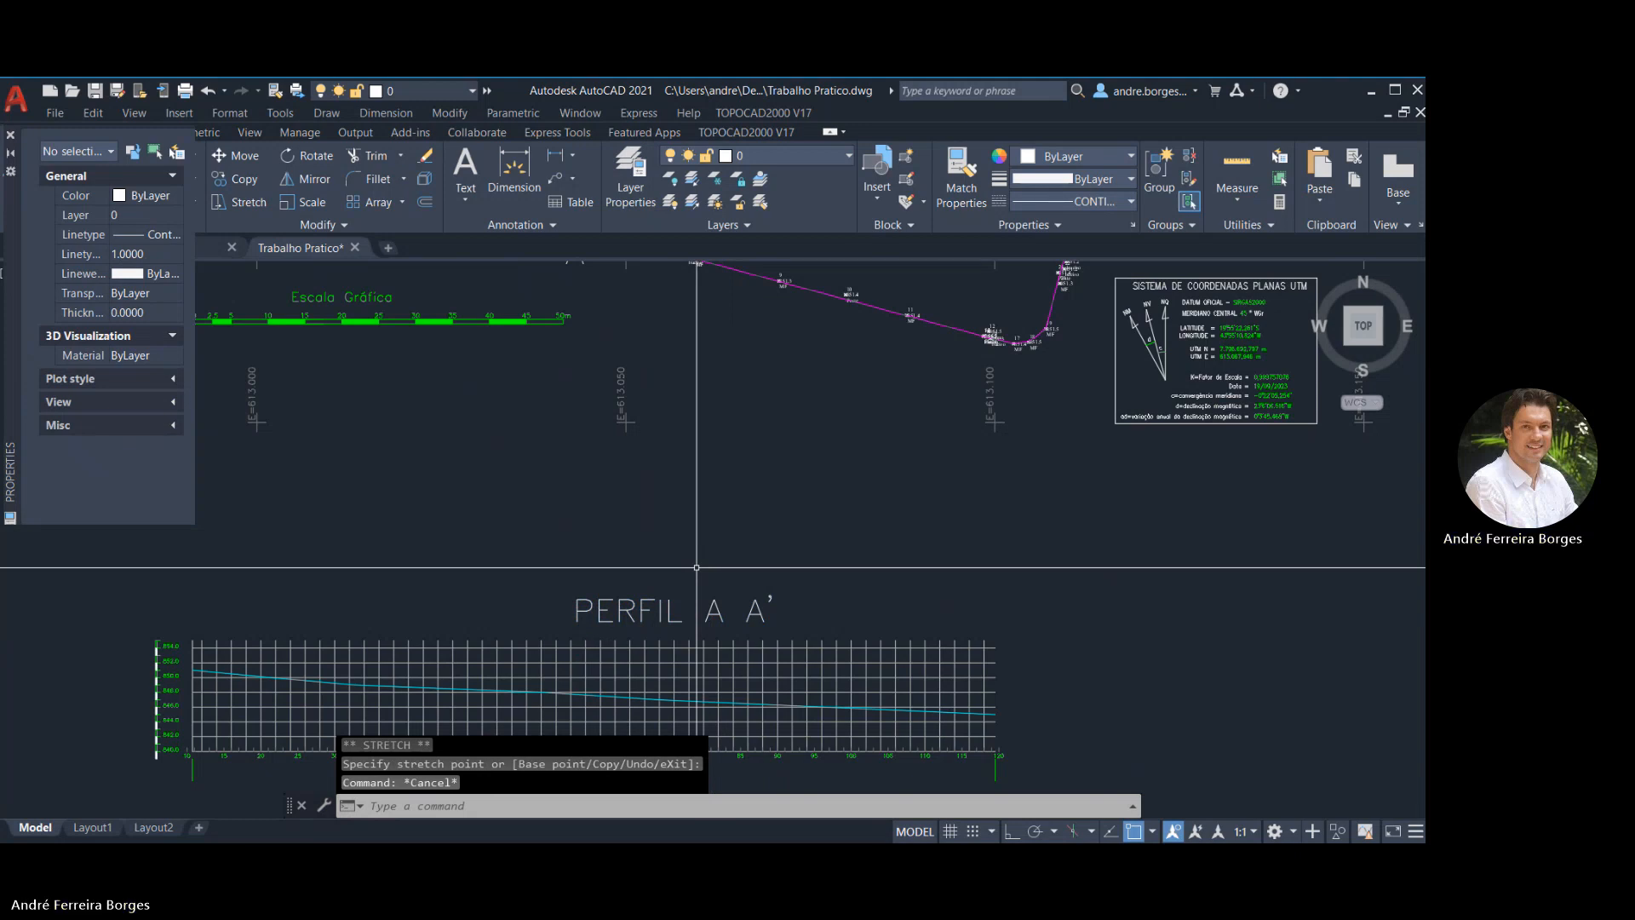
left_click(625, 601)
left_click_drag(624, 602, 558, 601)
key("Escape")
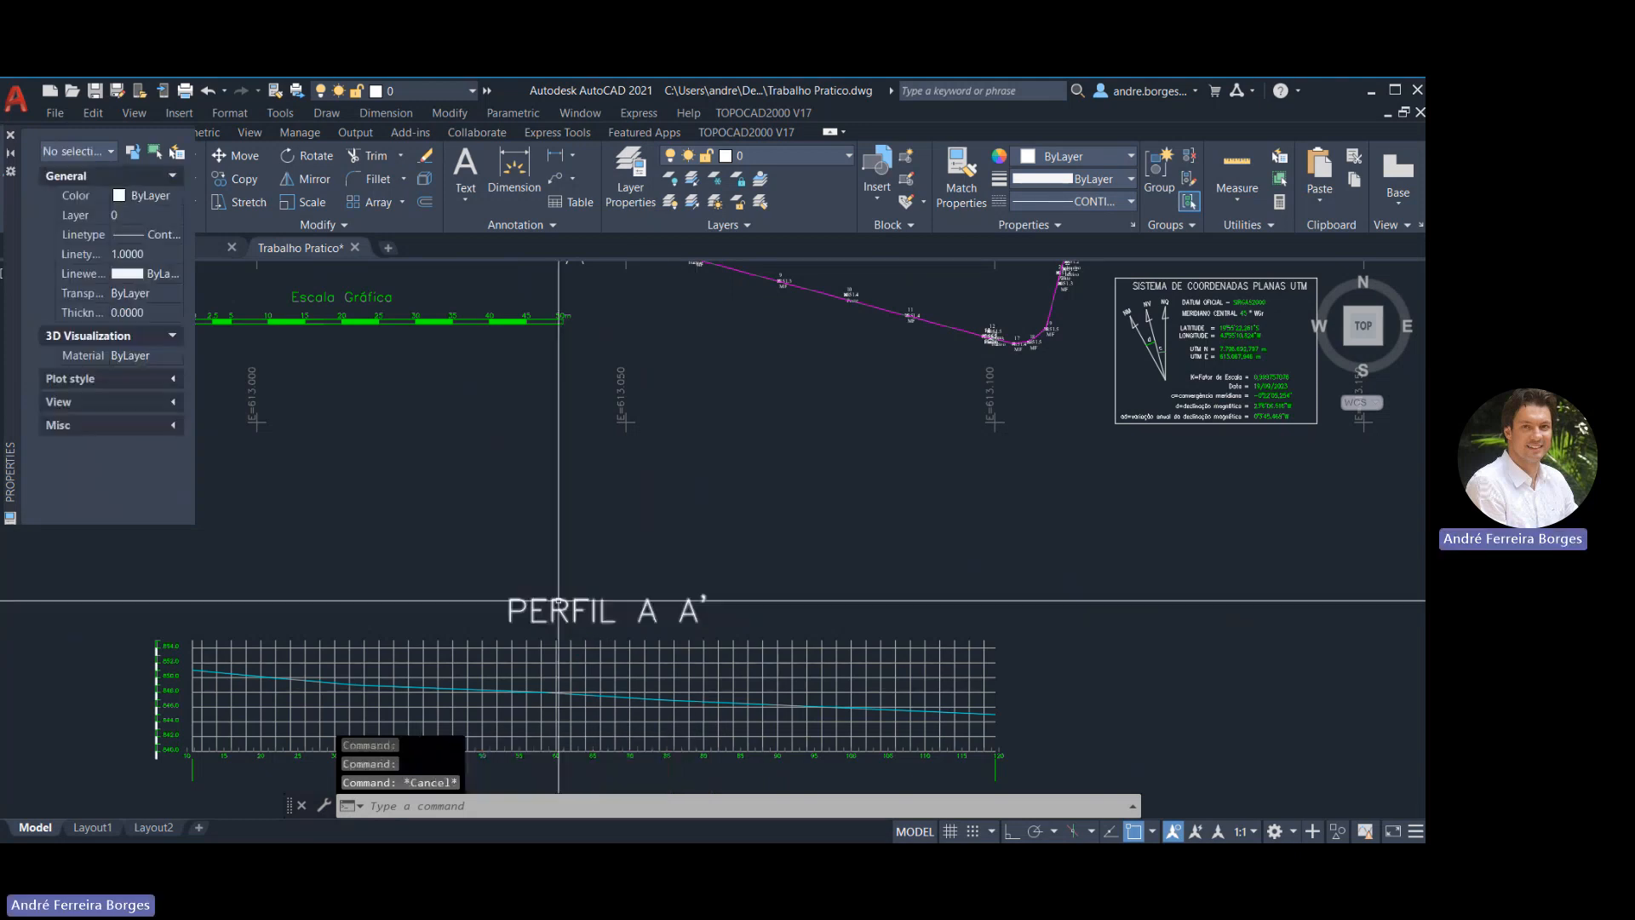
Copy the profile title beneath the start of the profile's distance axis and change the copy's text to A
left_click(558, 601)
key("ctrl+c")
key("ctrl+v")
scroll(577, 560, "down", 4)
middle_click_drag(577, 560, 640, 518)
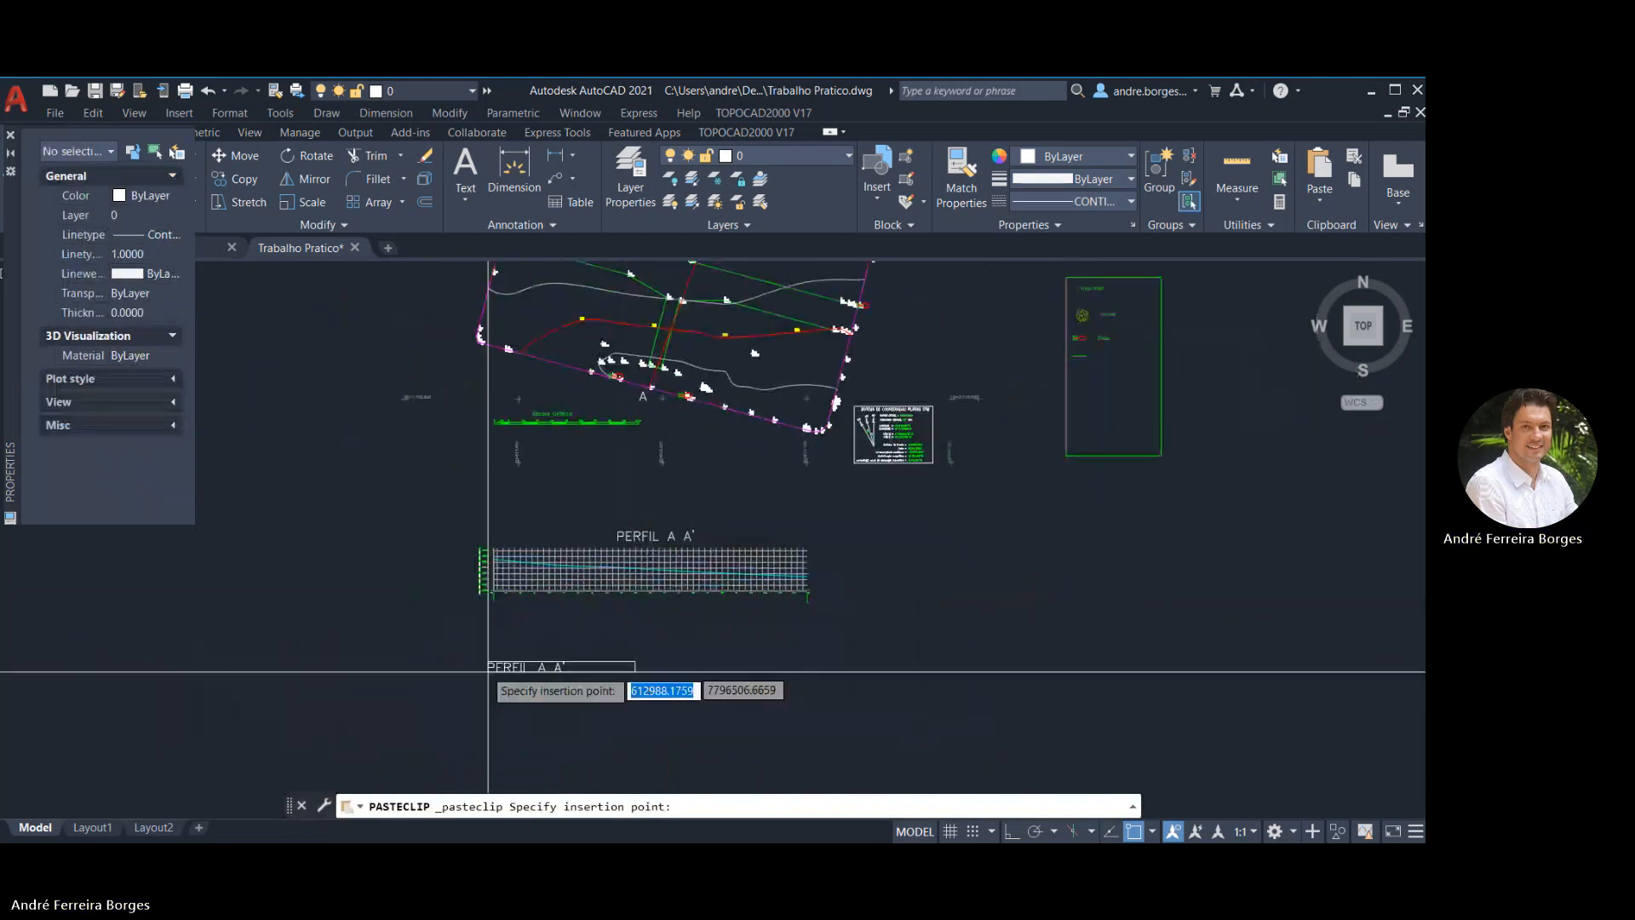
scroll(489, 671, "up", 6)
left_click(489, 485)
double_click(493, 467)
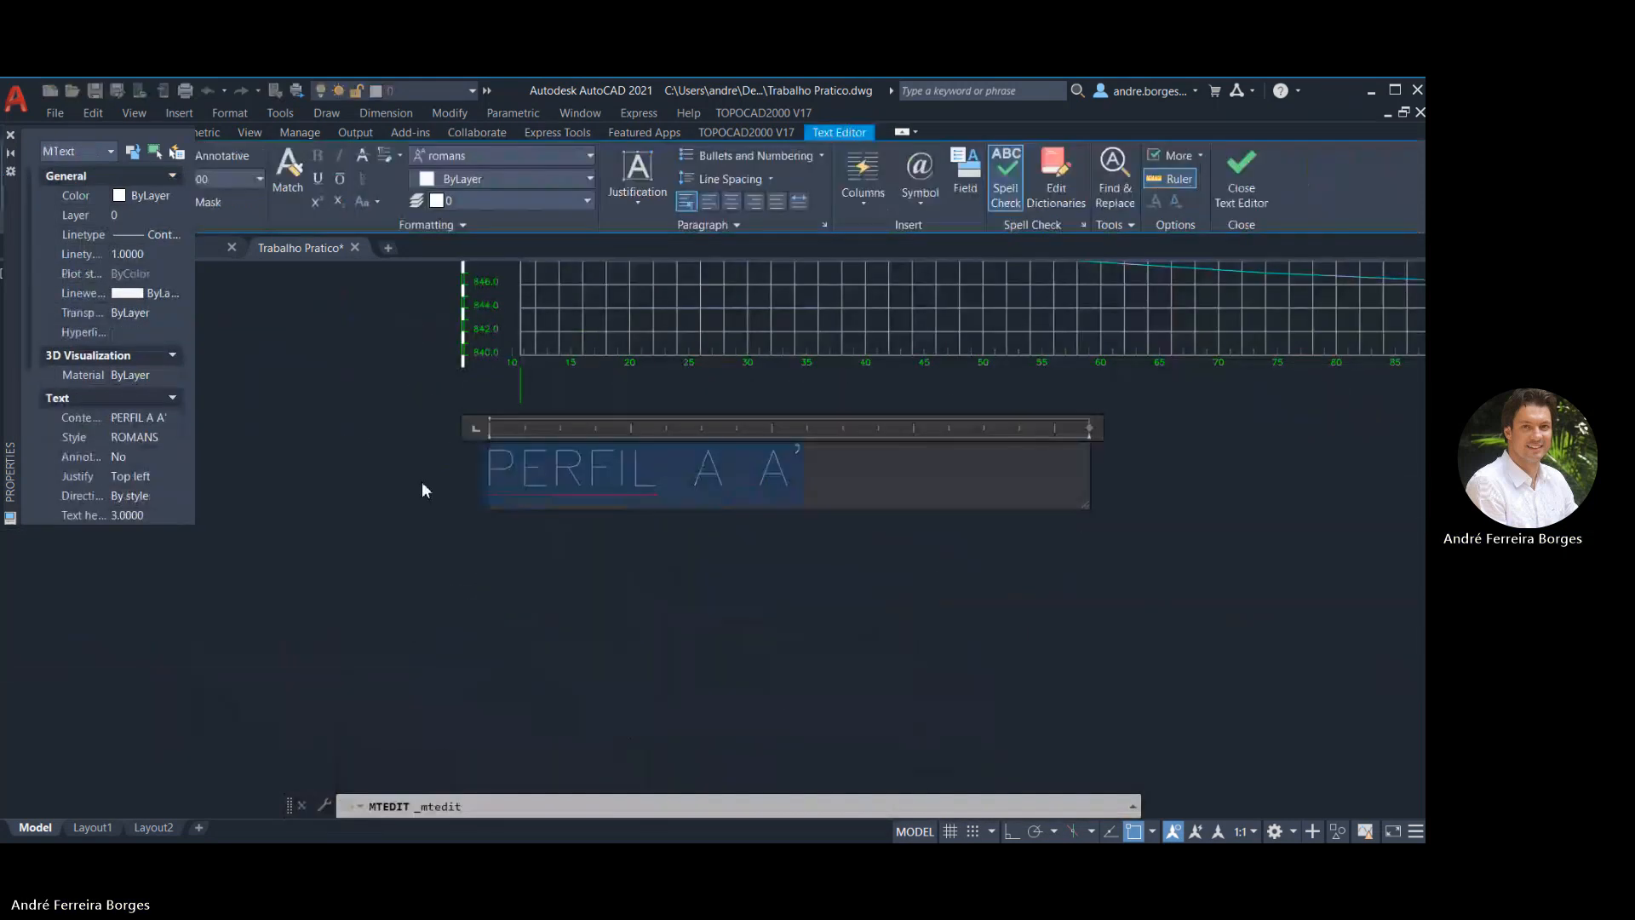
type("A")
left_click(422, 490)
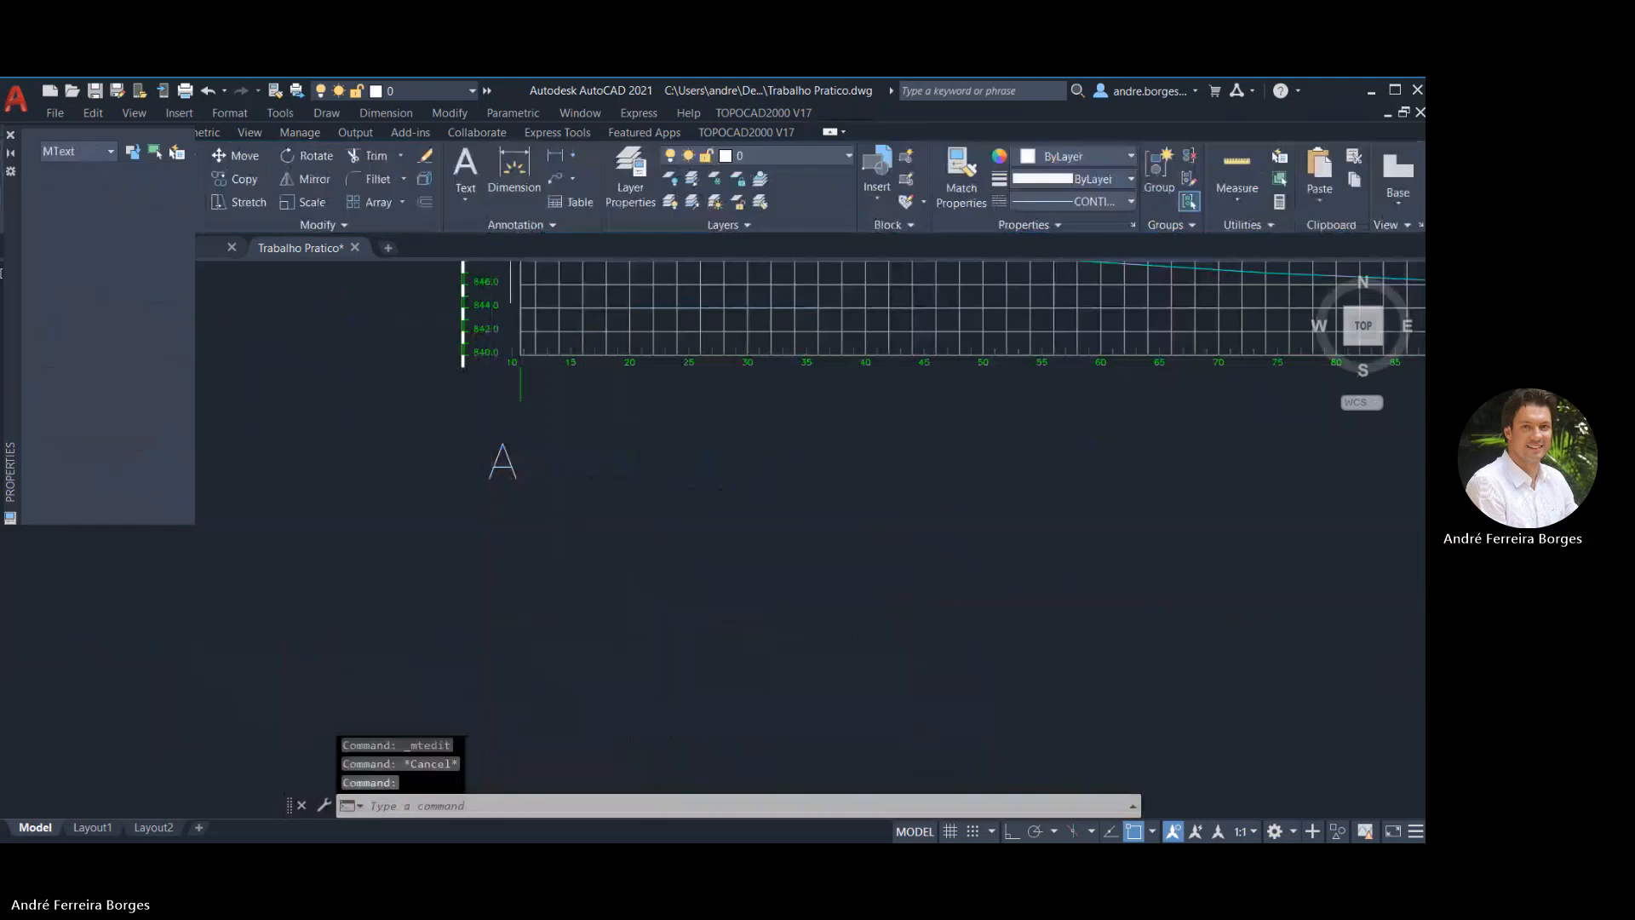
left_click(500, 457)
key("ctrl+v")
key("Escape")
key("Escape")
Copy the A label beneath the far end of the profile's distance axis and change the copy's text to B
left_click(535, 453)
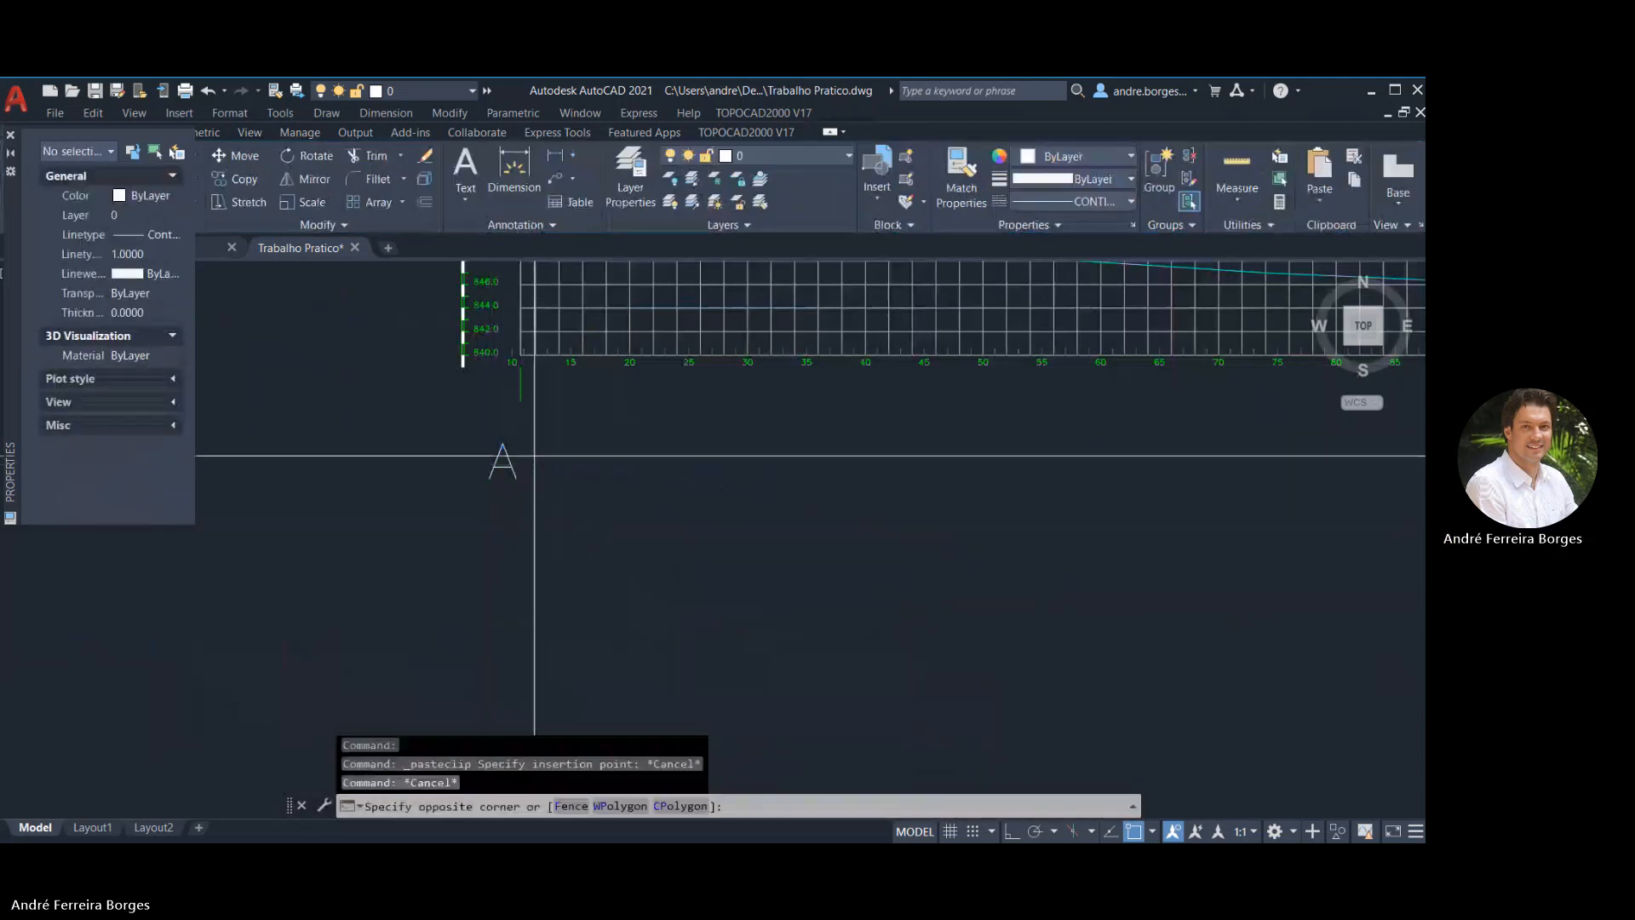
left_click(464, 490)
scroll(466, 494, "down", 5)
key("ctrl+v")
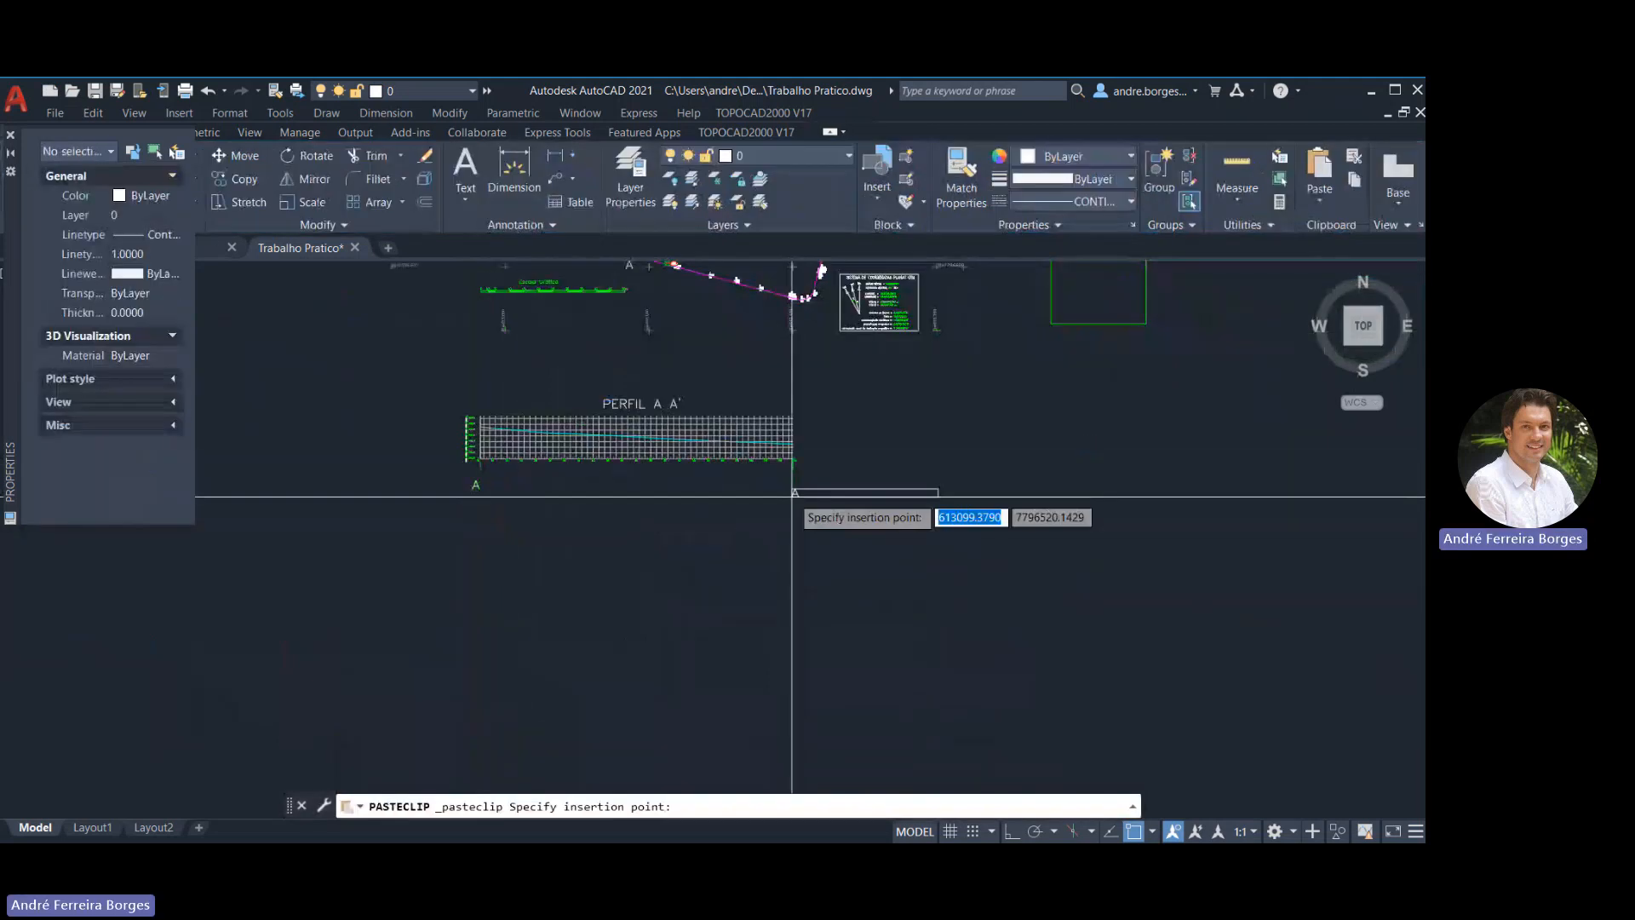
scroll(793, 496, "up", 3)
left_click(796, 463)
double_click(797, 468)
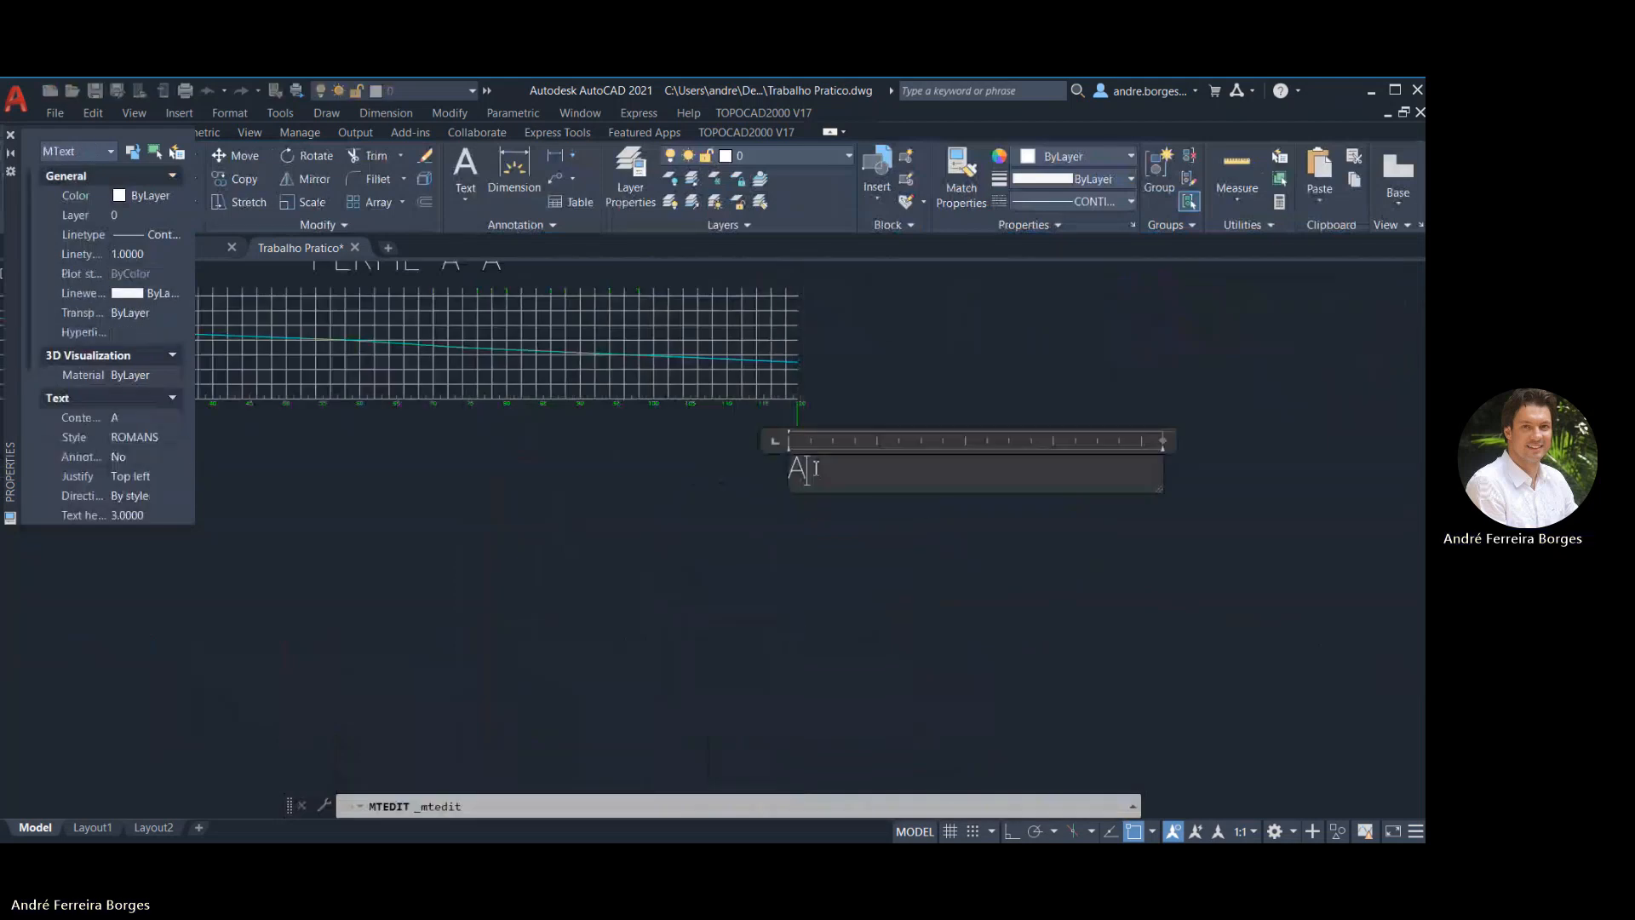
type("B")
left_click(733, 513)
scroll(734, 511, "down", 5)
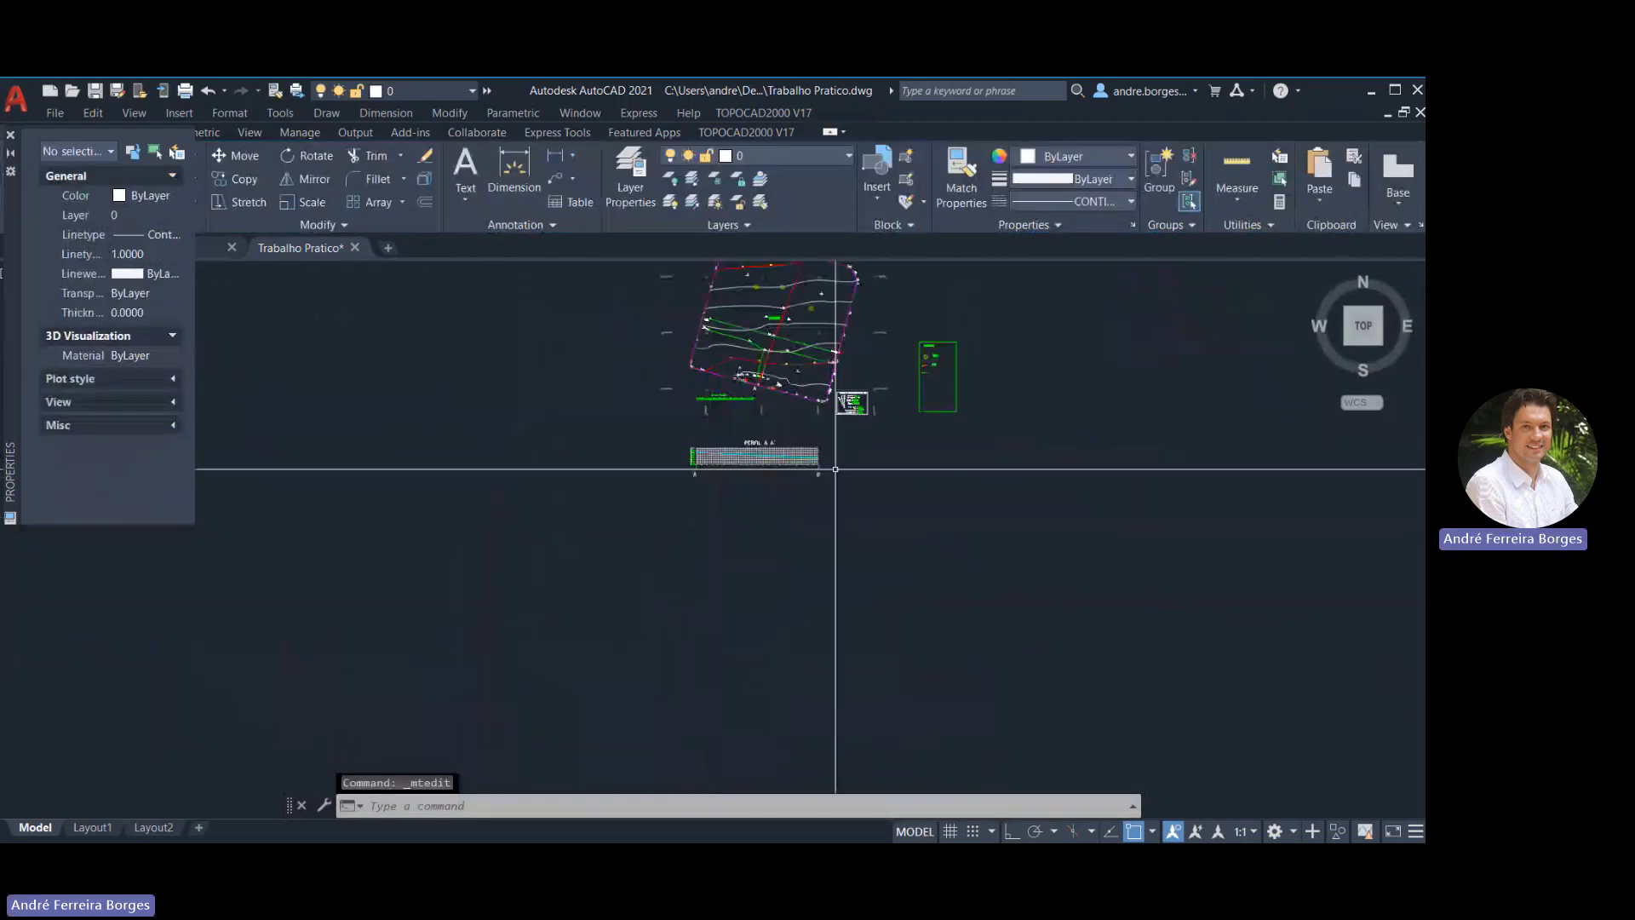
middle_click_drag(833, 464, 715, 547)
scroll(639, 357, "up", 4)
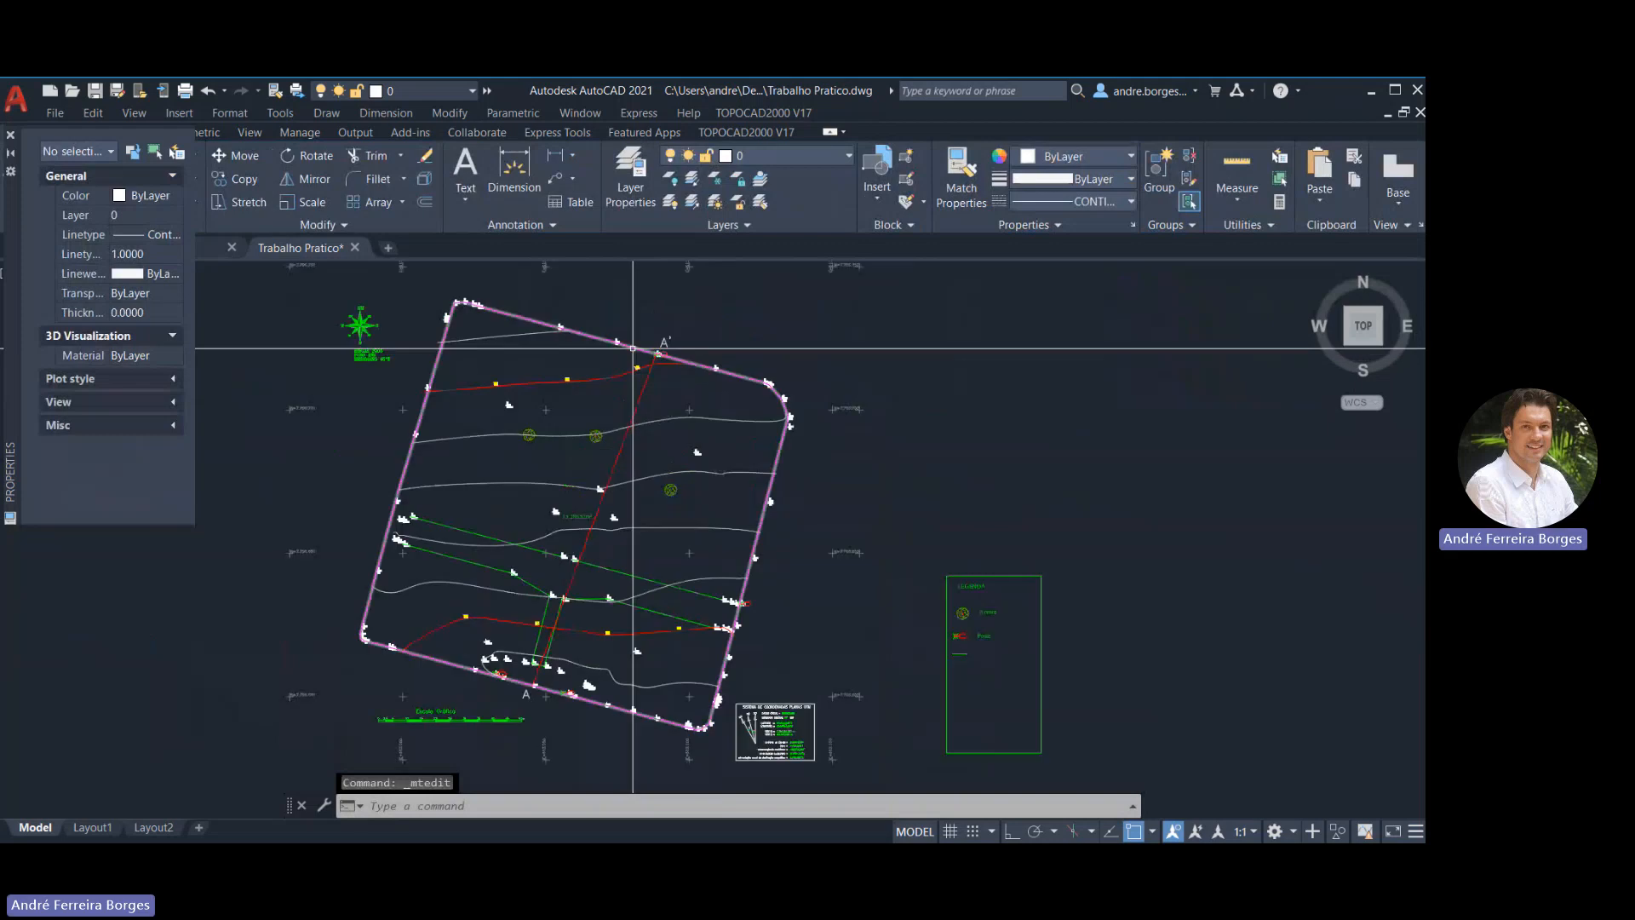
scroll(643, 368, "down", 1)
middle_click_drag(791, 398, 673, 417)
scroll(674, 416, "down", 2)
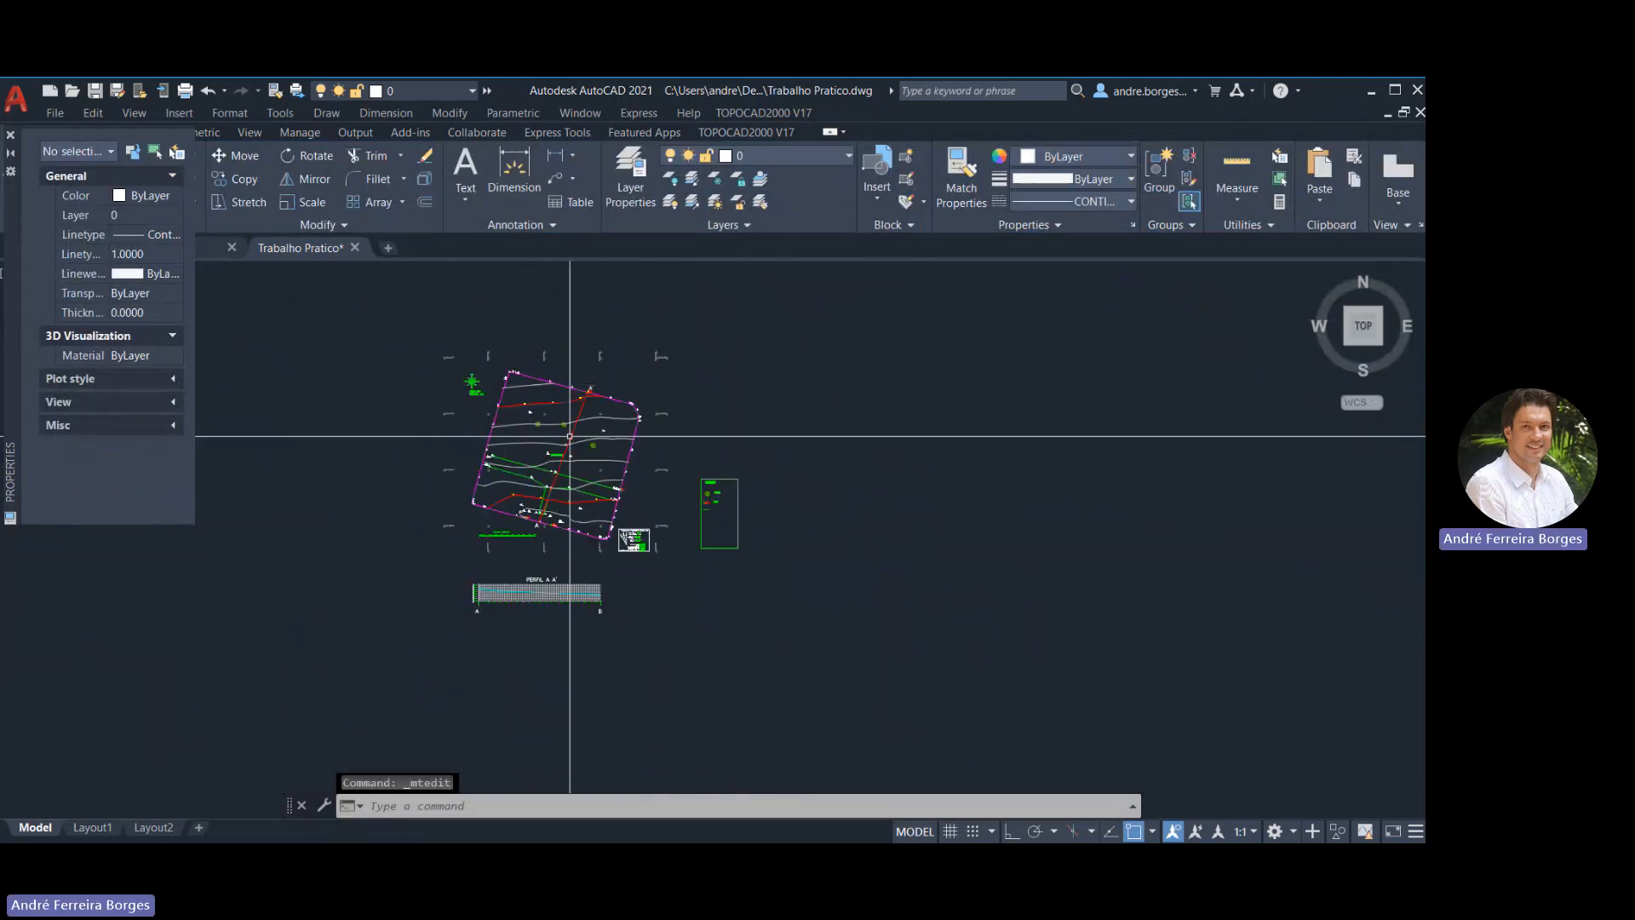
Open the TOPOCAD2000 Memorial Geral tool for the property description
left_click(753, 113)
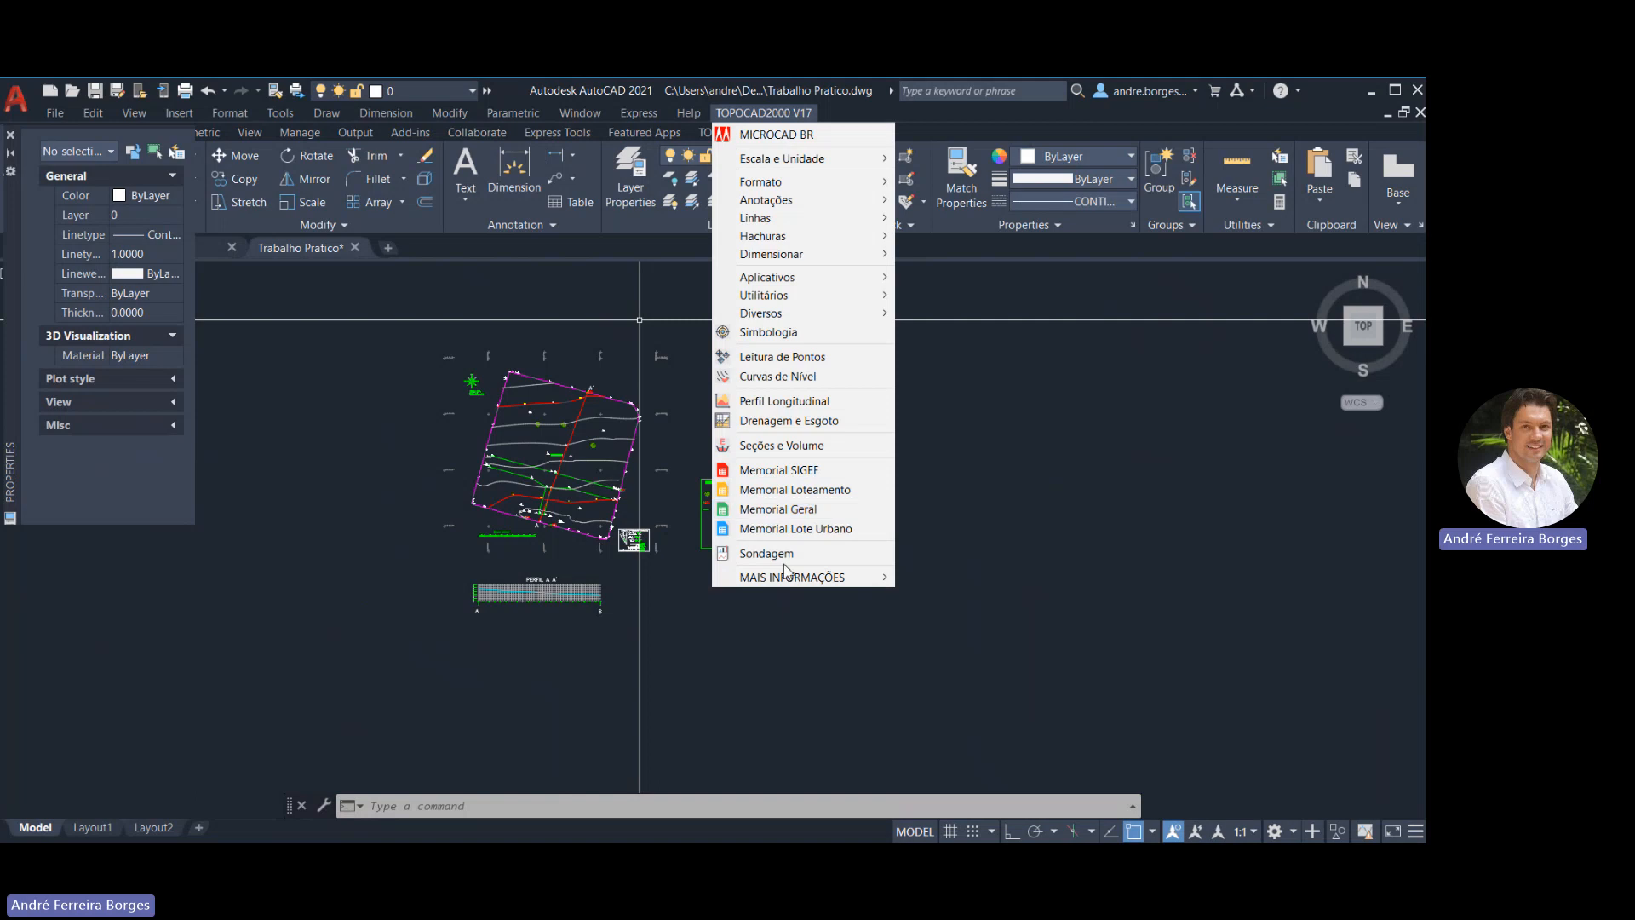
left_click(780, 513)
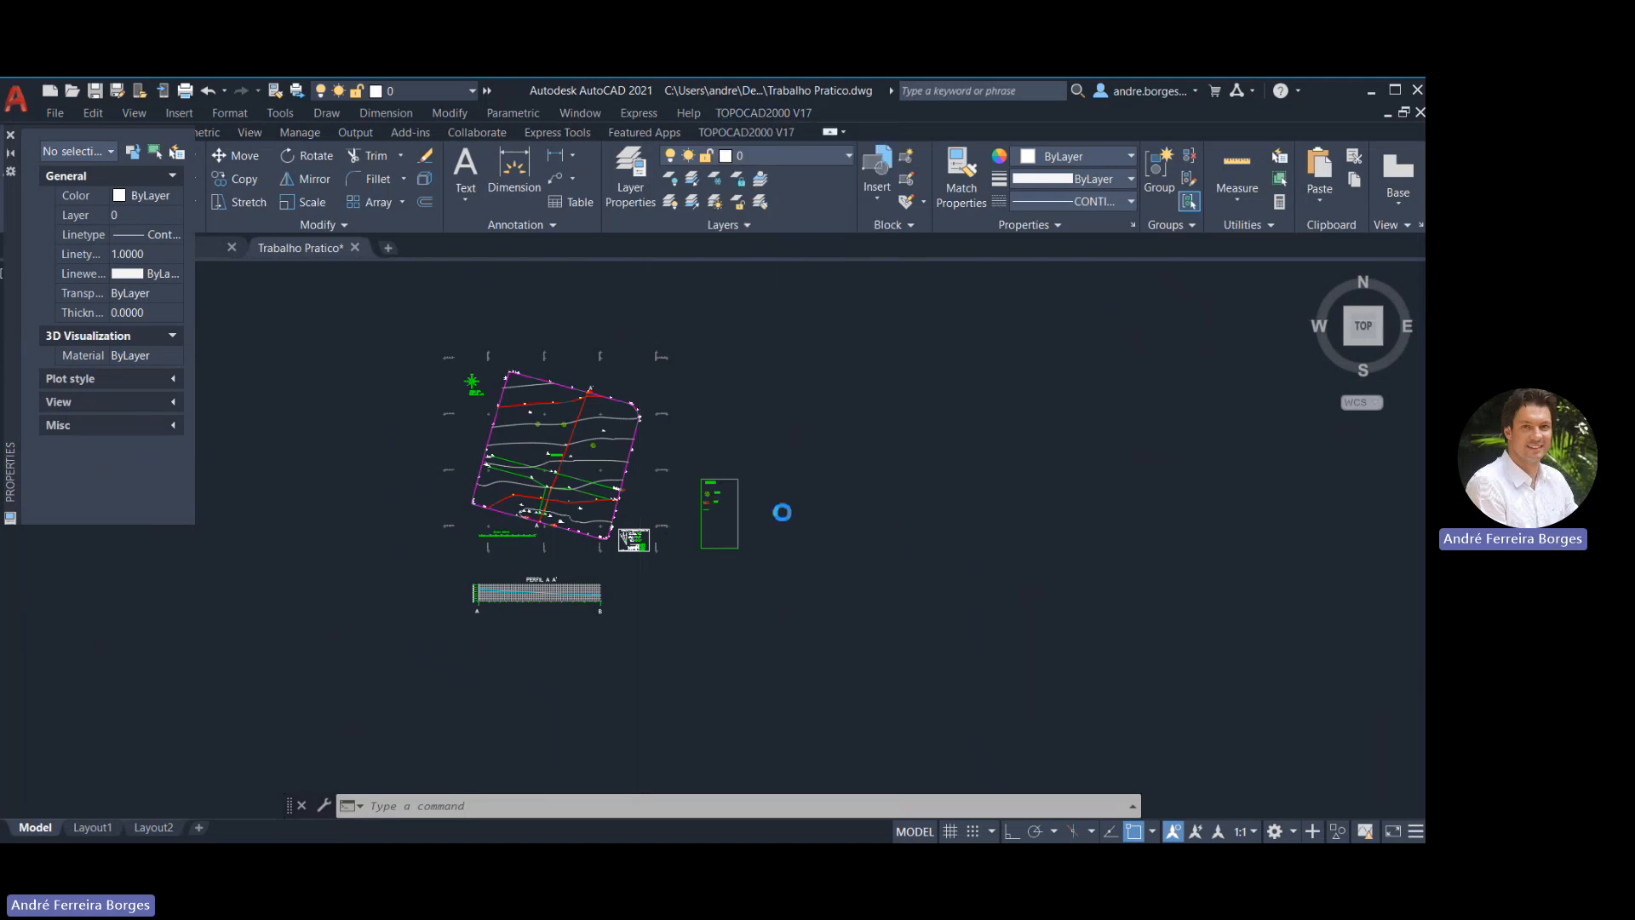
left_click(845, 507)
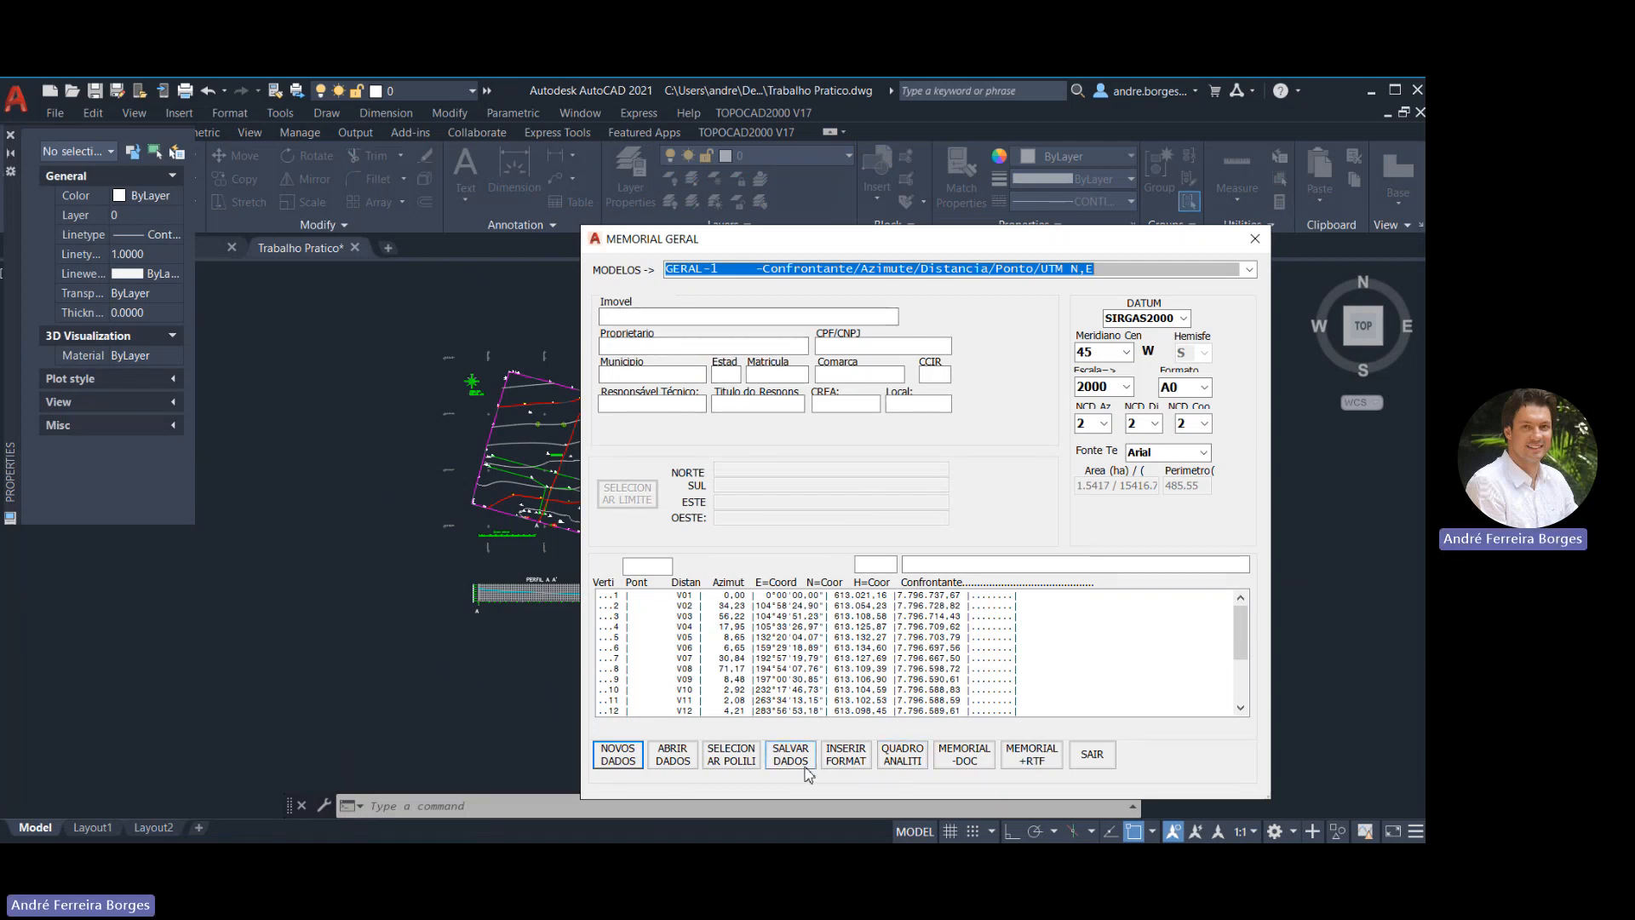
Select the magenta boundary polyline for the memorial, starting at point 51 and indicating point 50 for the direction
left_click(731, 754)
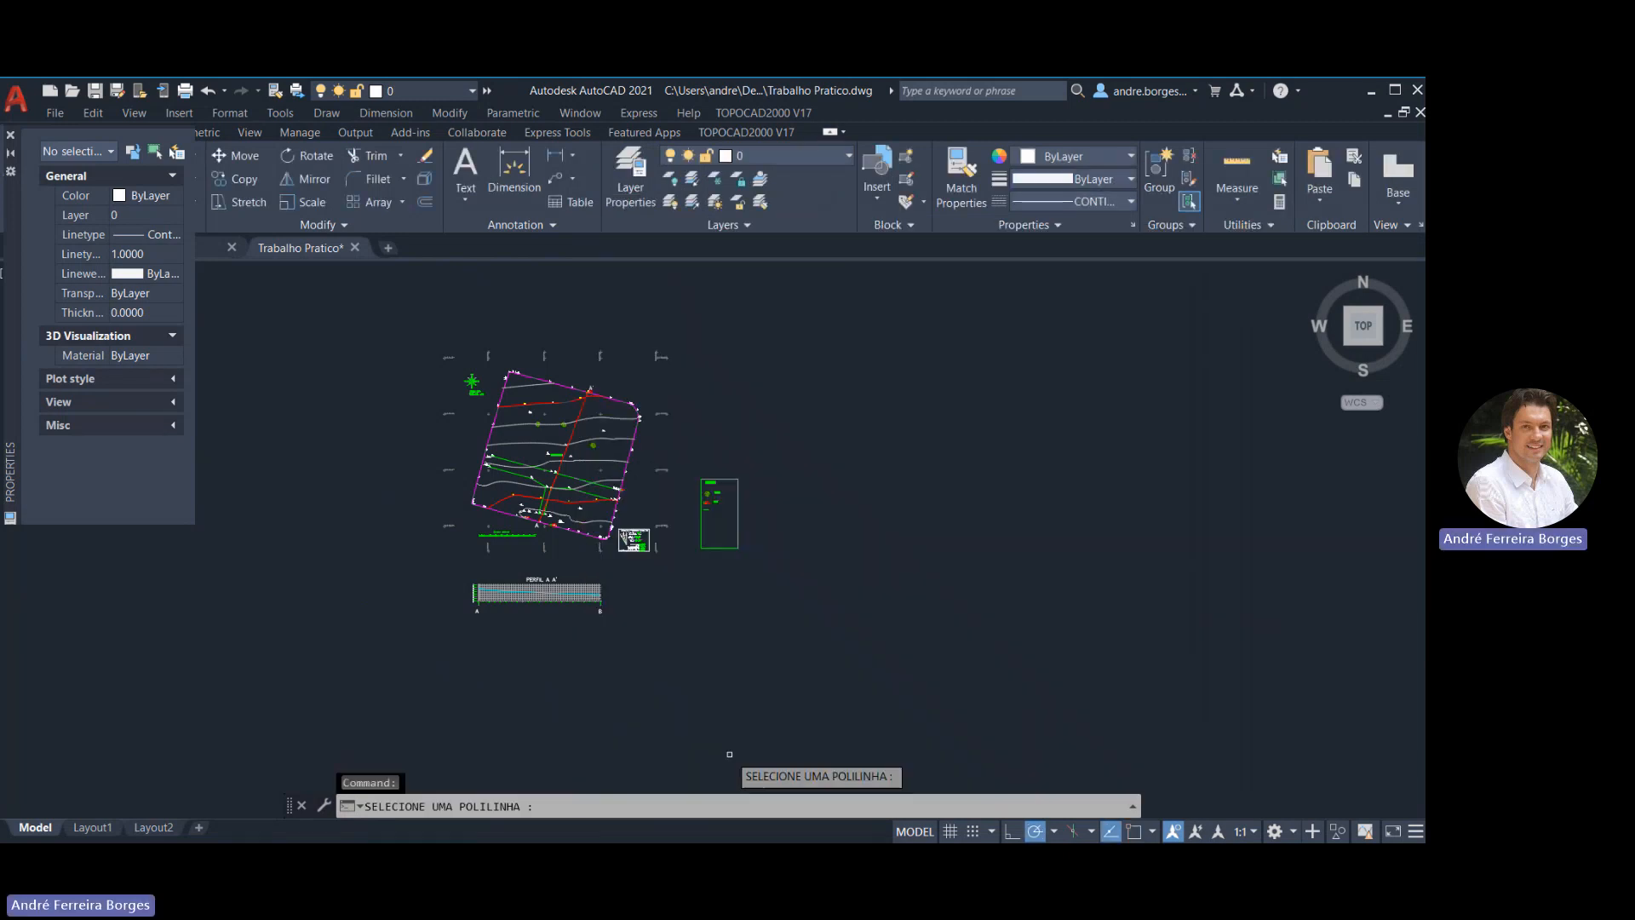
left_click(575, 399)
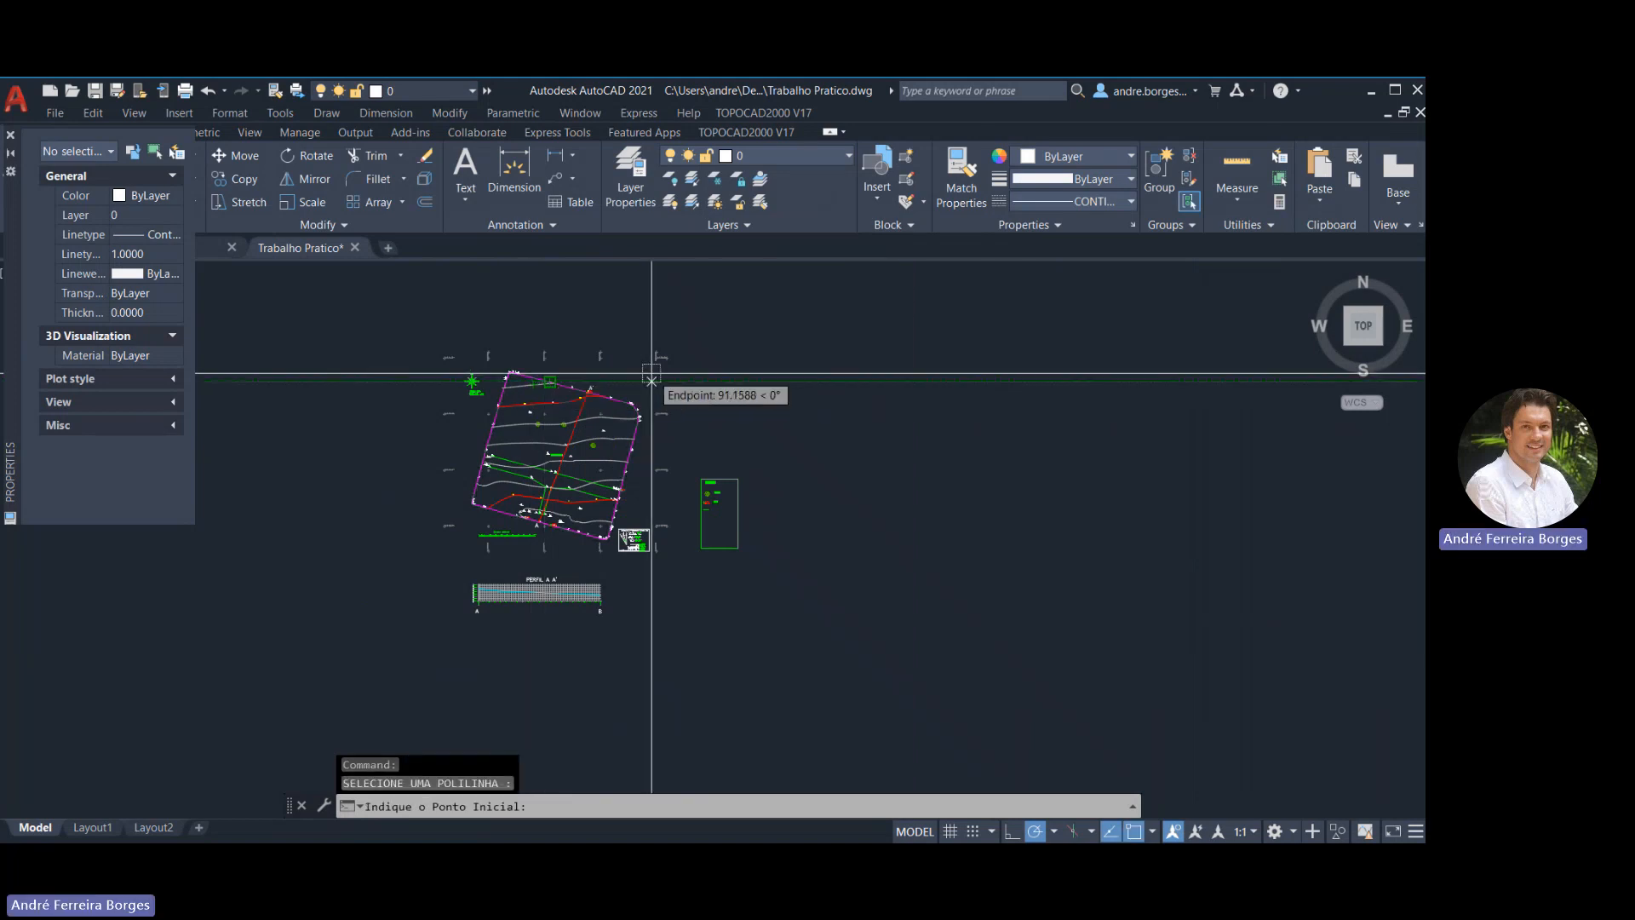
scroll(534, 381, "up", 10)
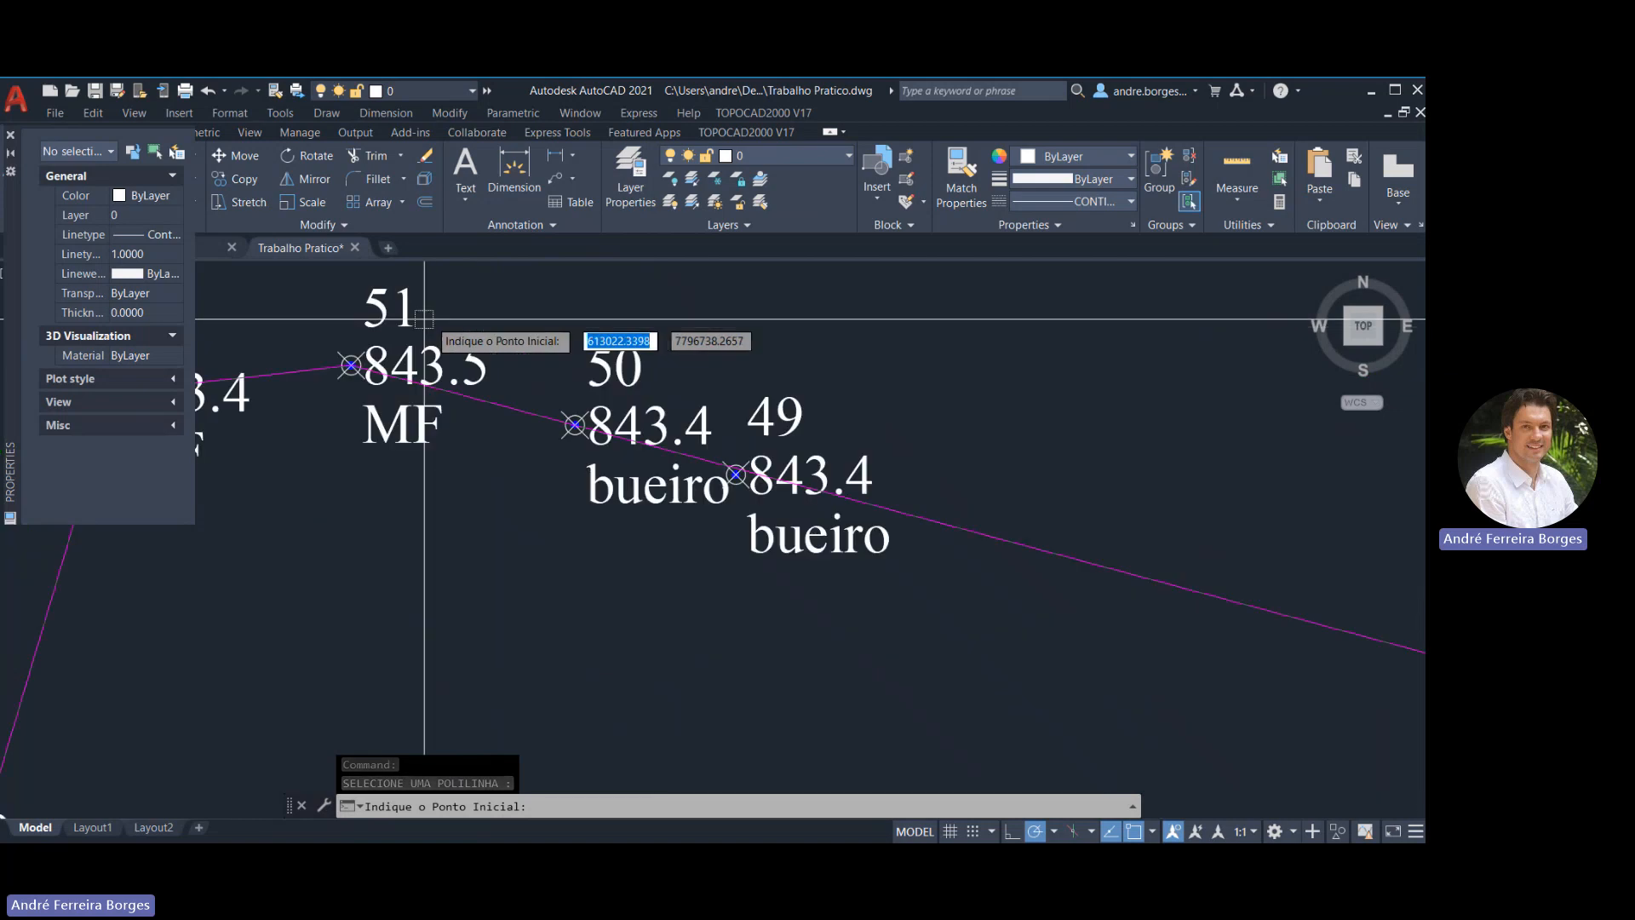
left_click(614, 406)
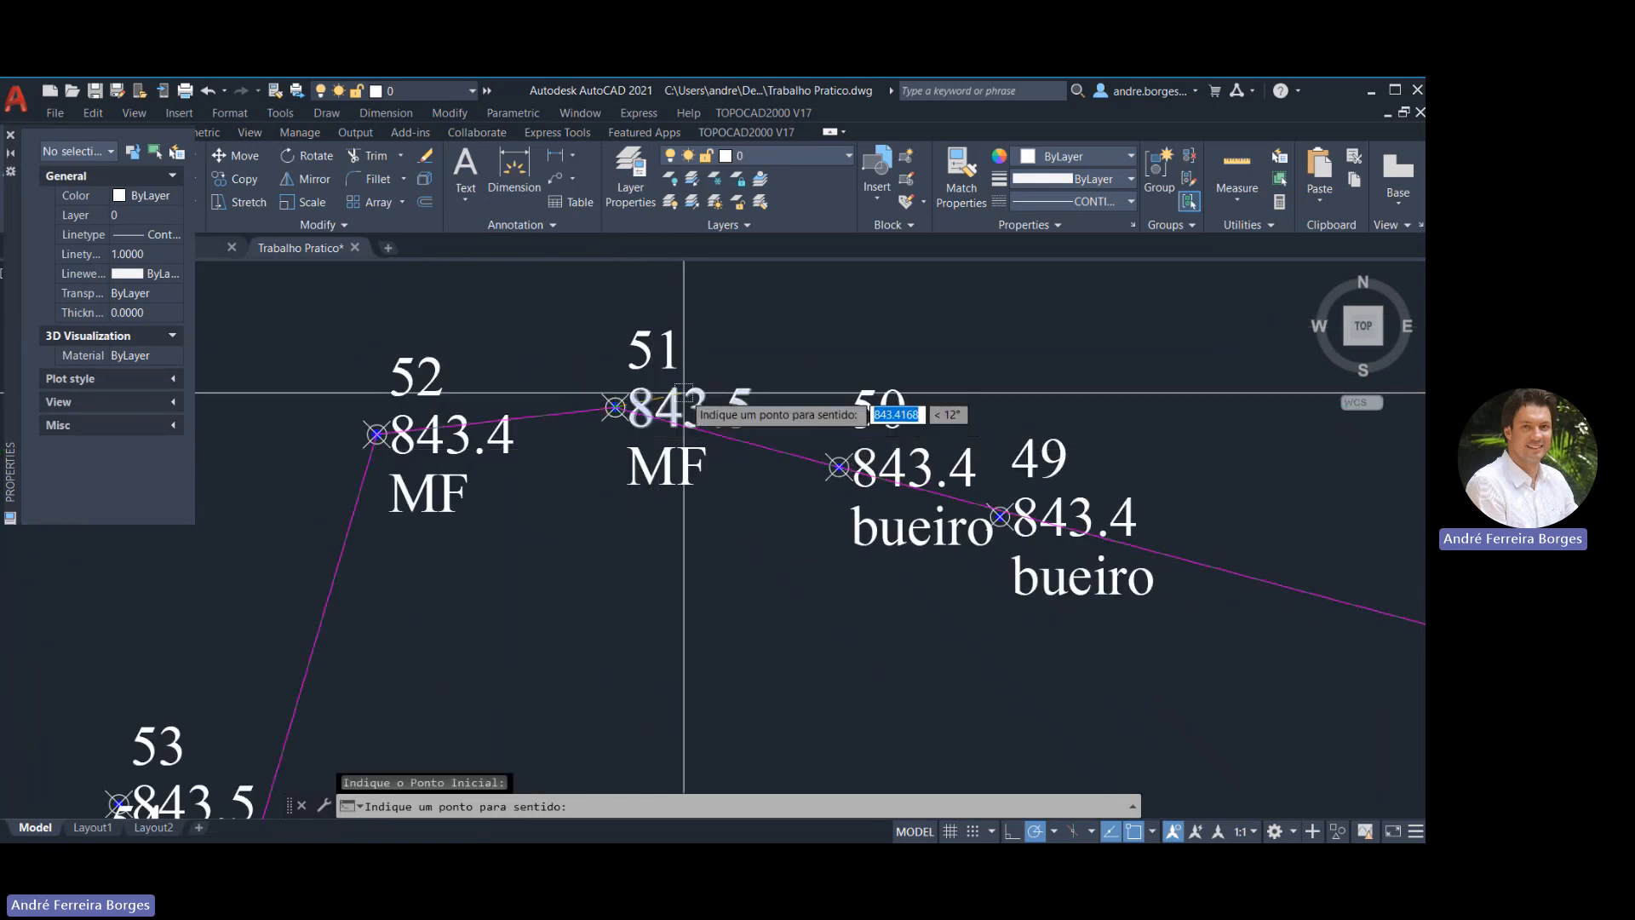
scroll(814, 474, "up", 3)
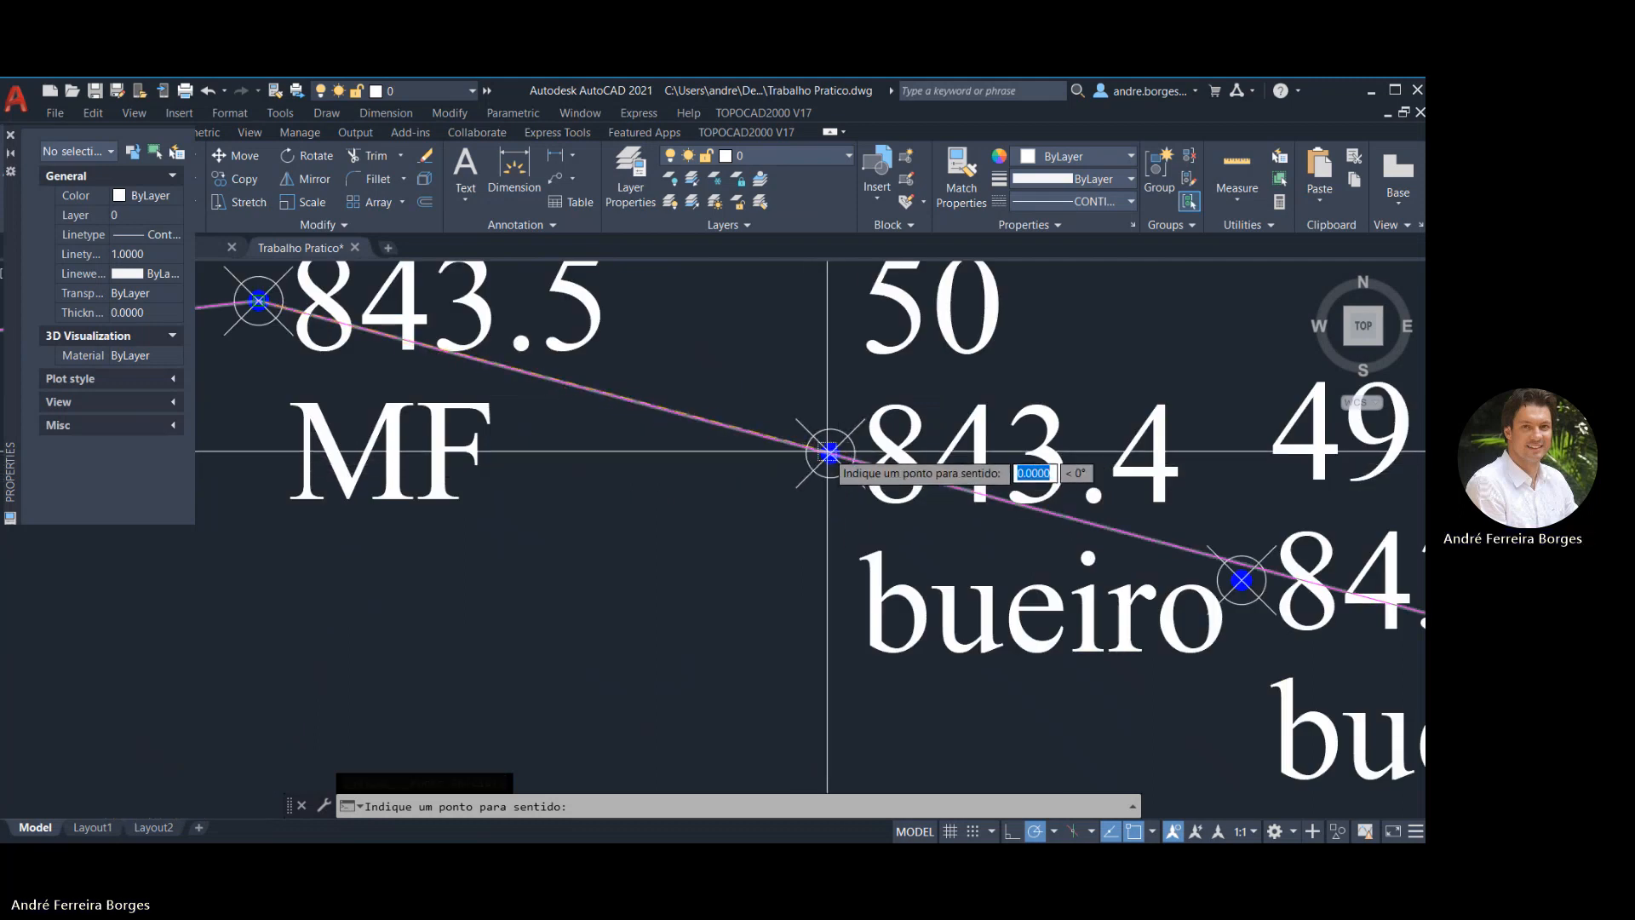
left_click(831, 454)
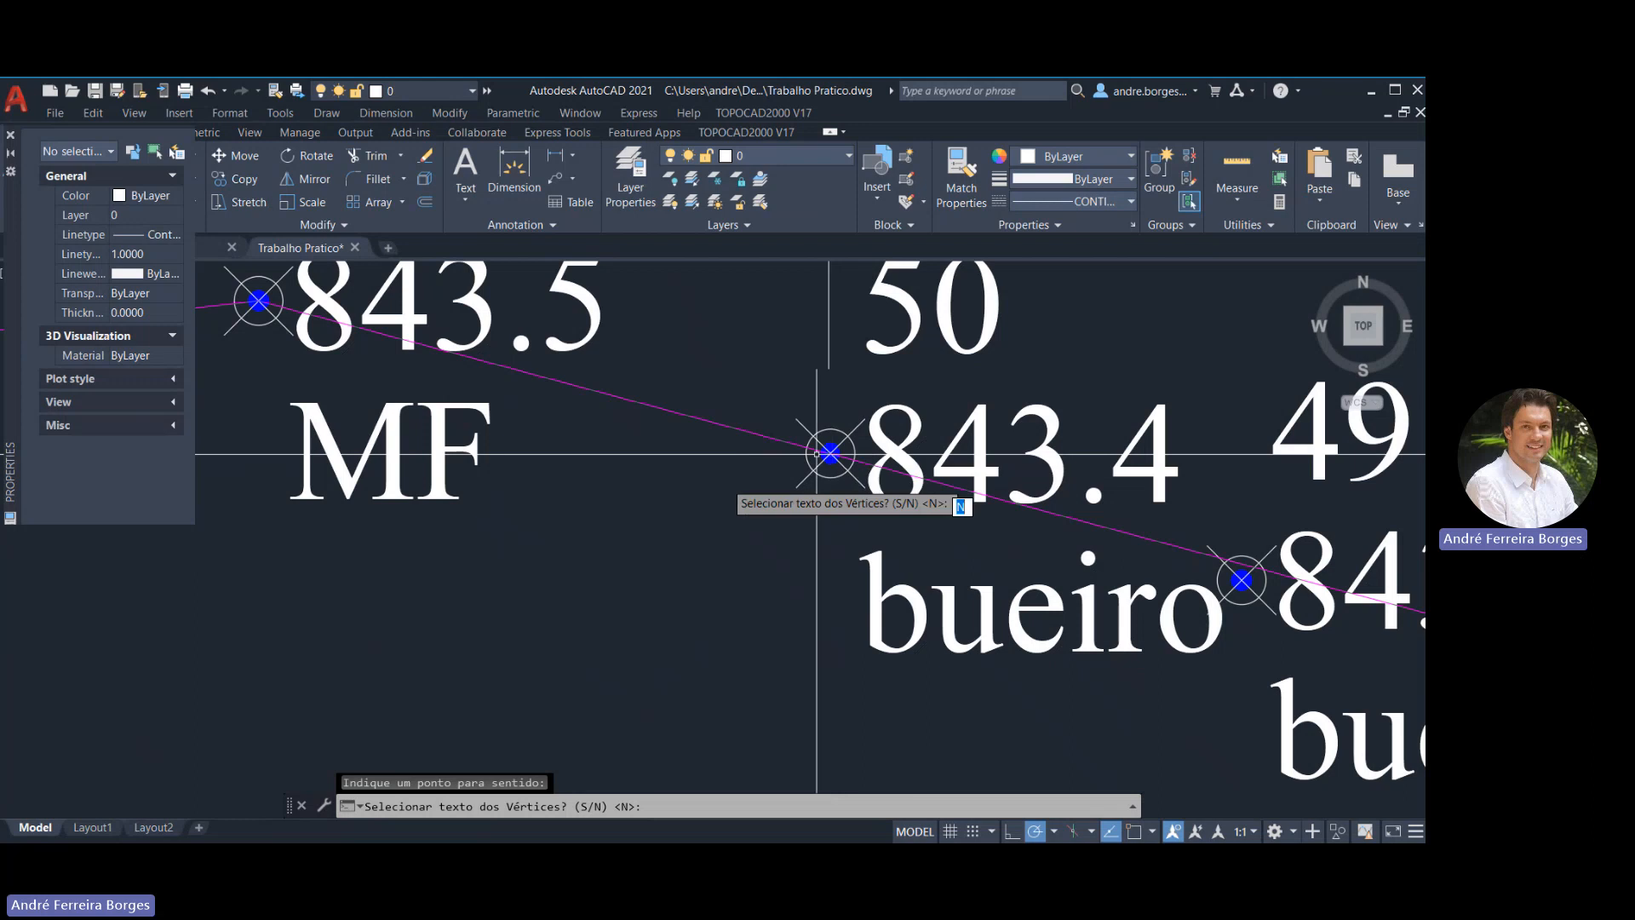
Number the boundary vertices from 1 with prefix V, without selecting existing vertex or neighbour (Confrontantes) texts
scroll(704, 507, "down", 3)
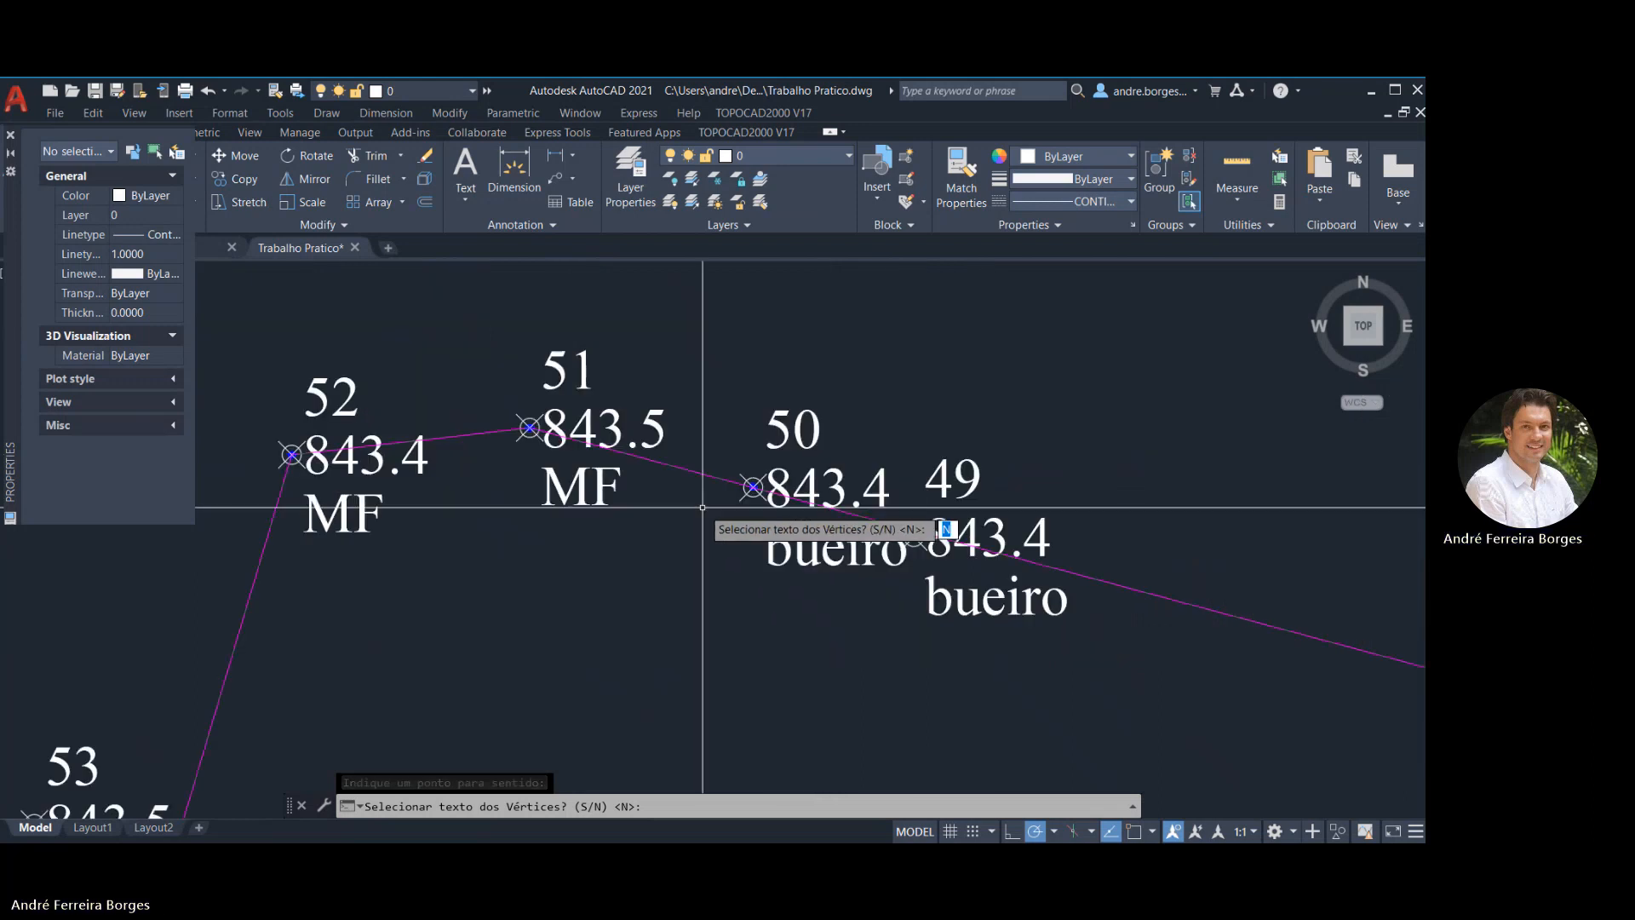
key("Return")
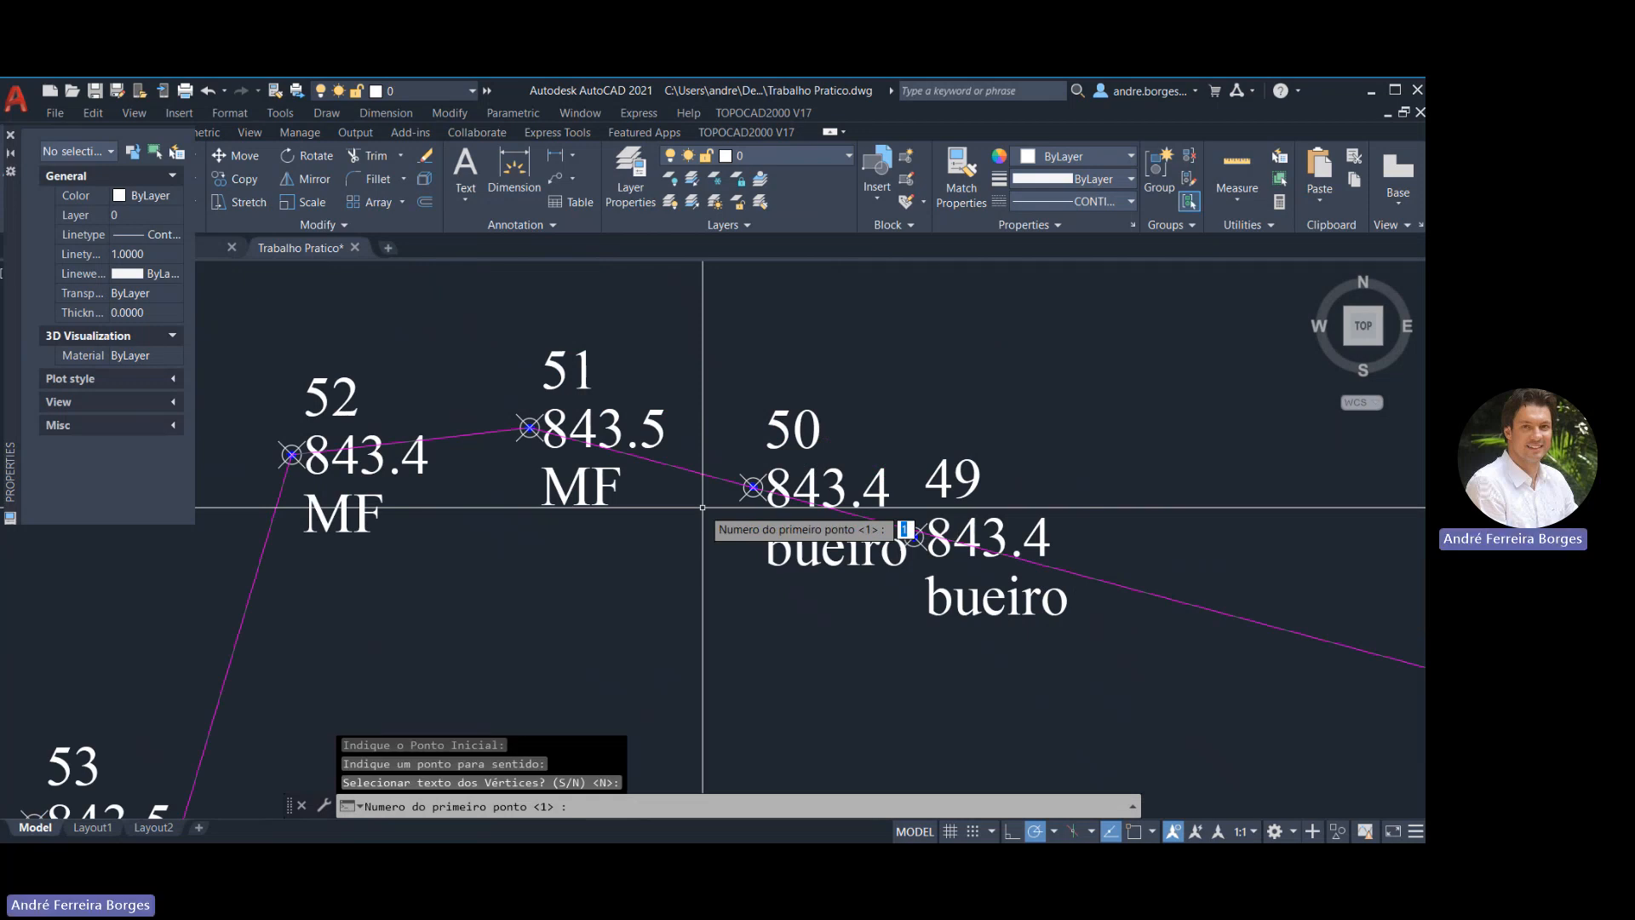
key("Return")
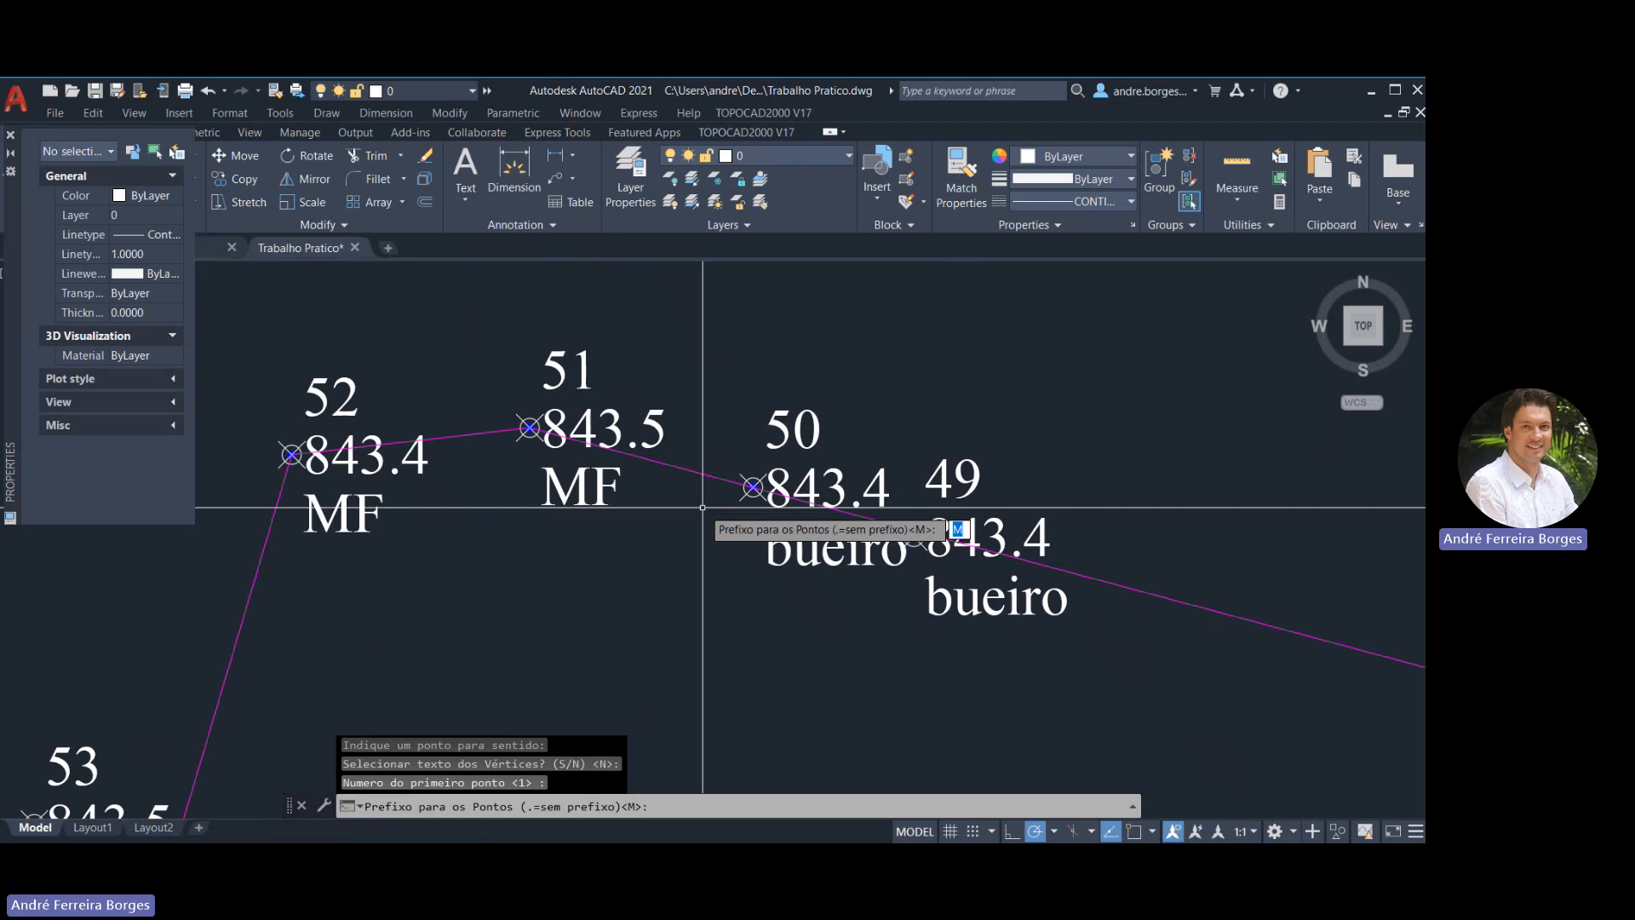
type("V")
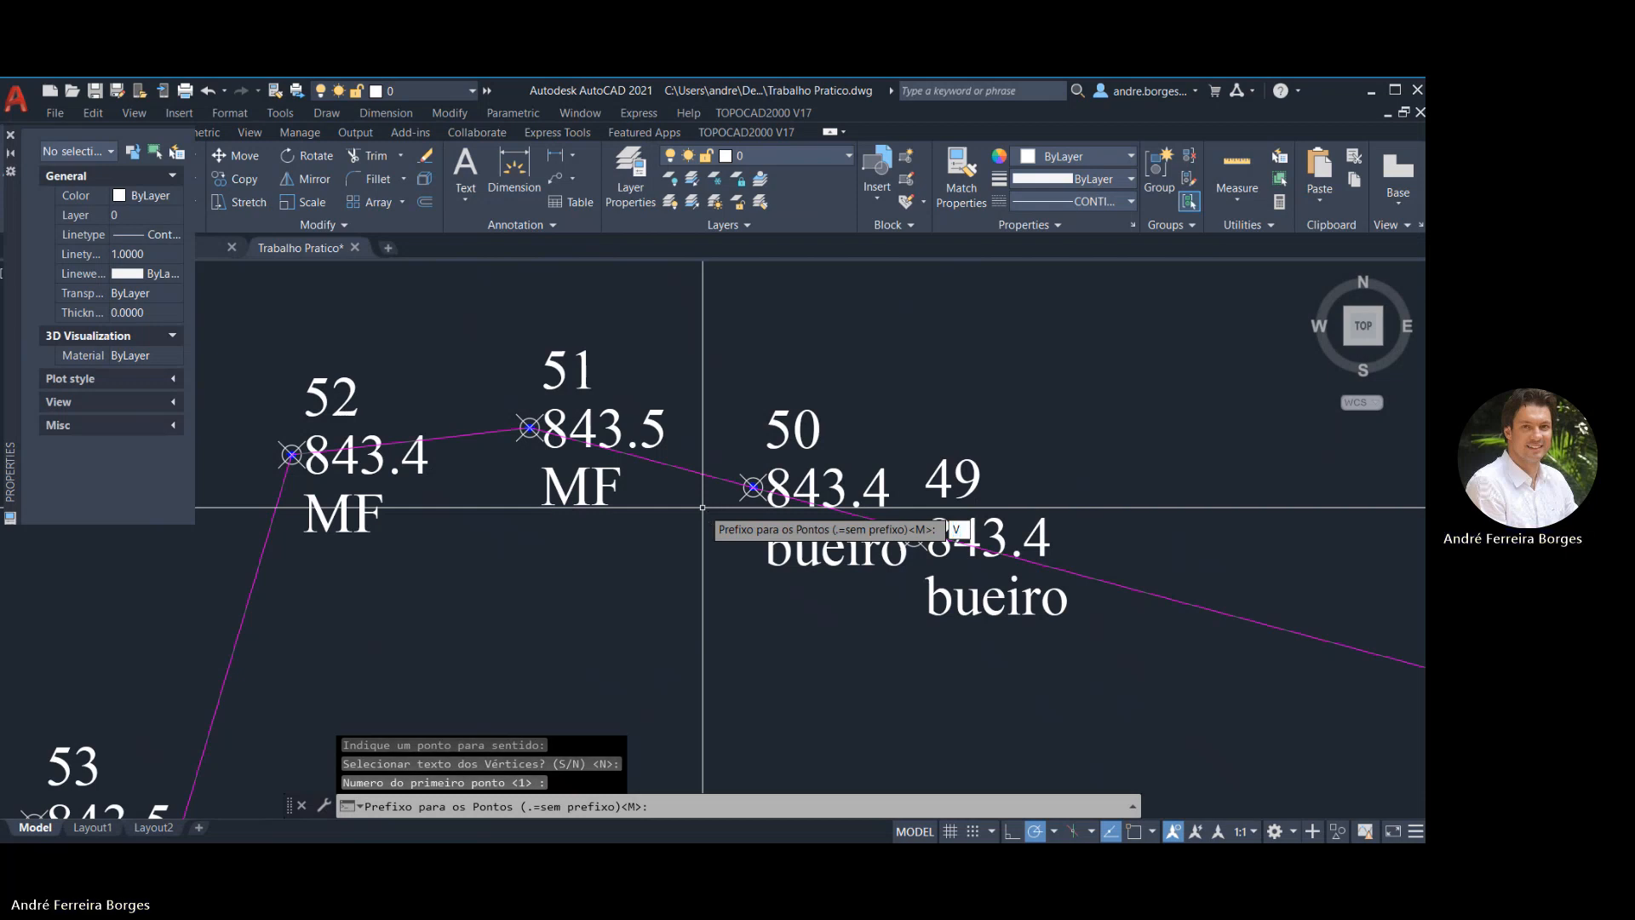
key("Return")
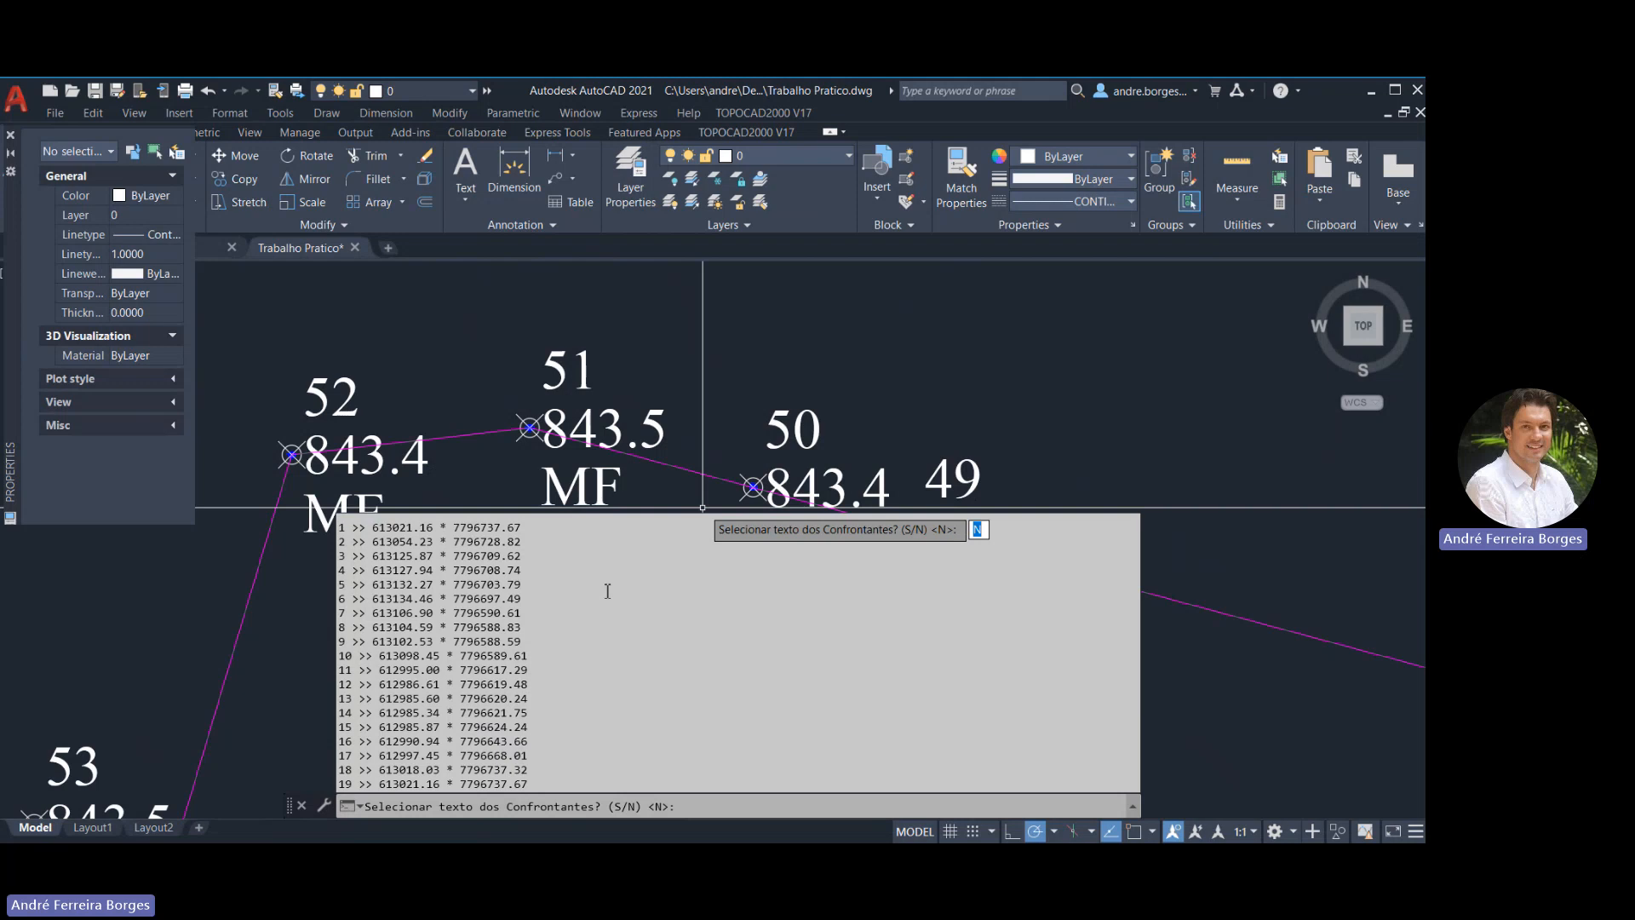
key("Return")
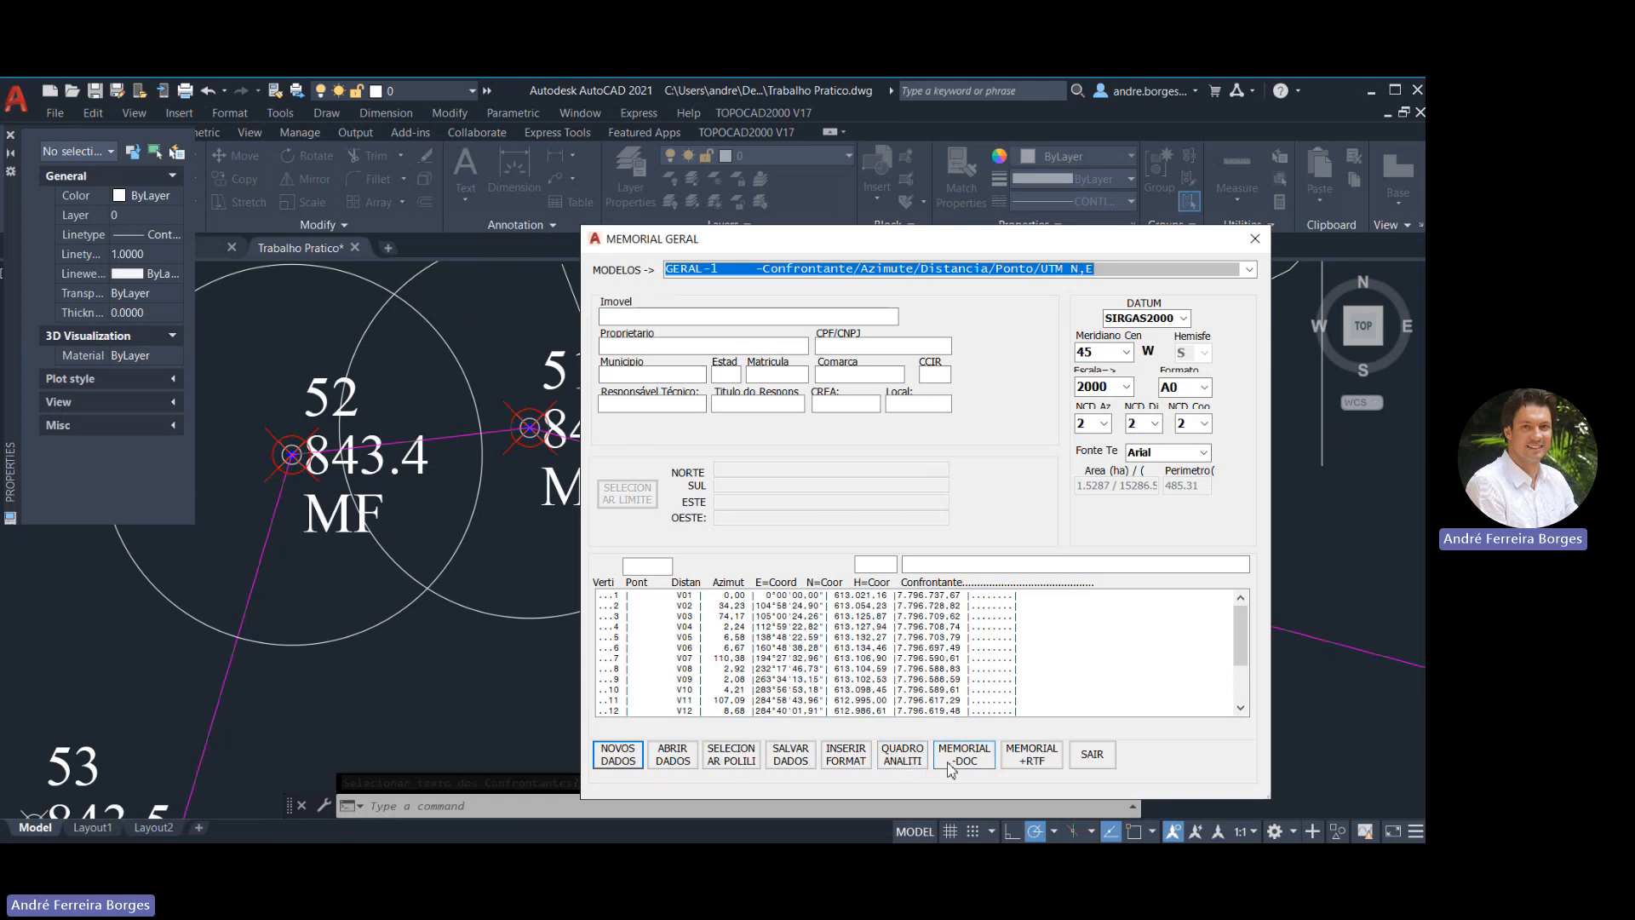
Insert the analytic table Quadro em DWG - V1, V2, UTM-N, UTM-E east of the plan and exit Memorial Geral
left_click(903, 758)
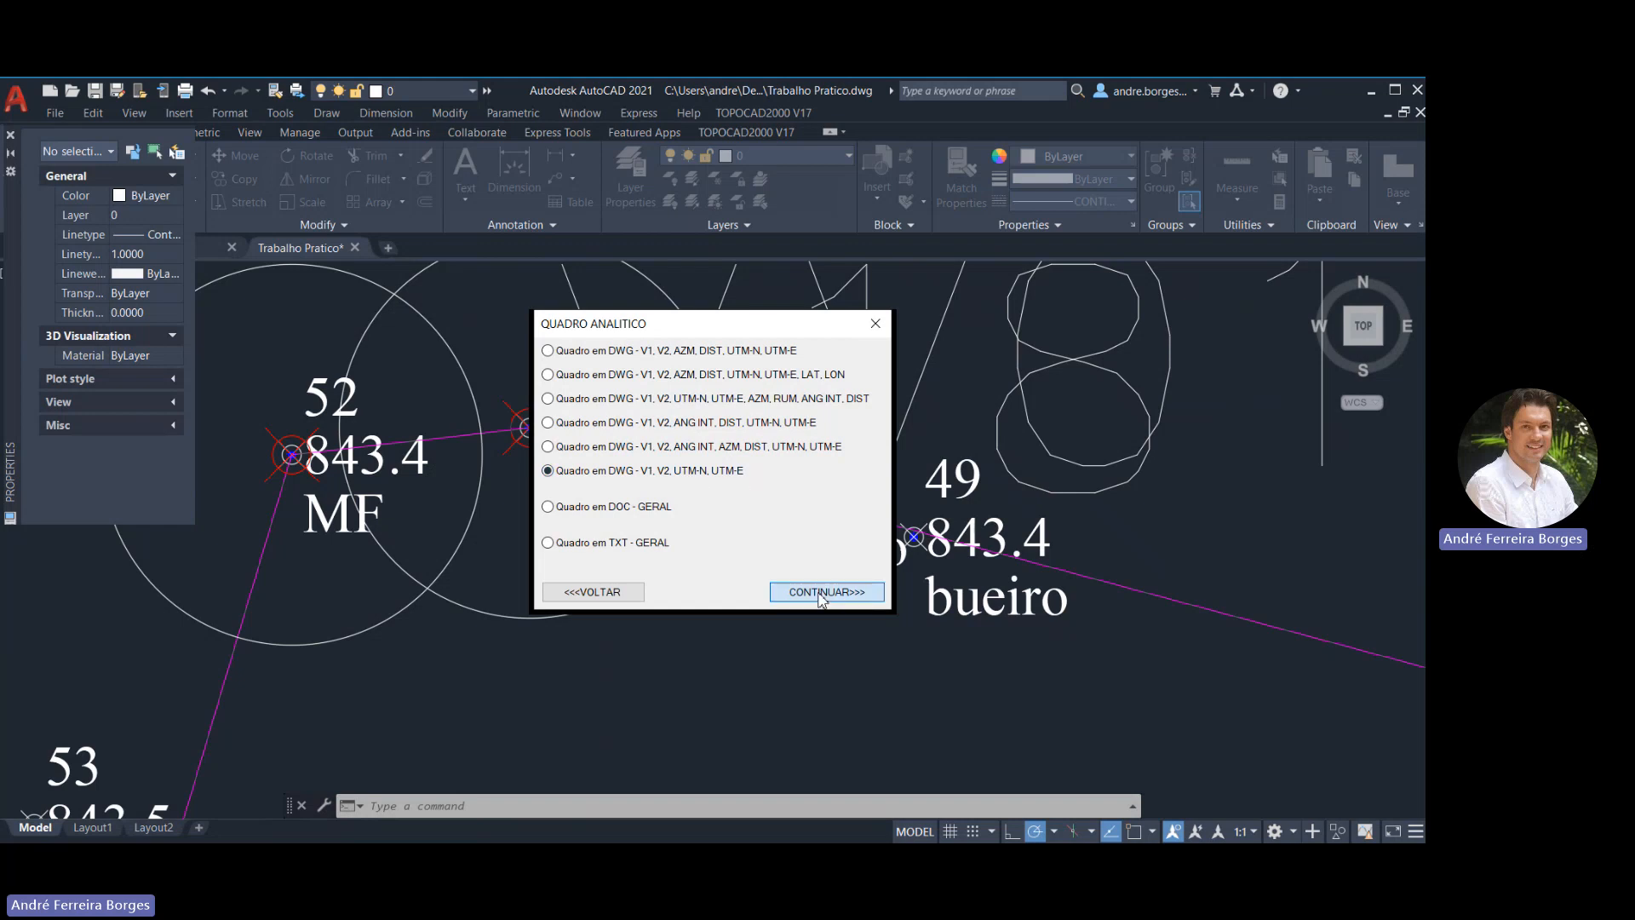
left_click(843, 594)
scroll(844, 546, "down", 8)
middle_click_drag(1026, 563, 473, 370)
left_click(883, 541)
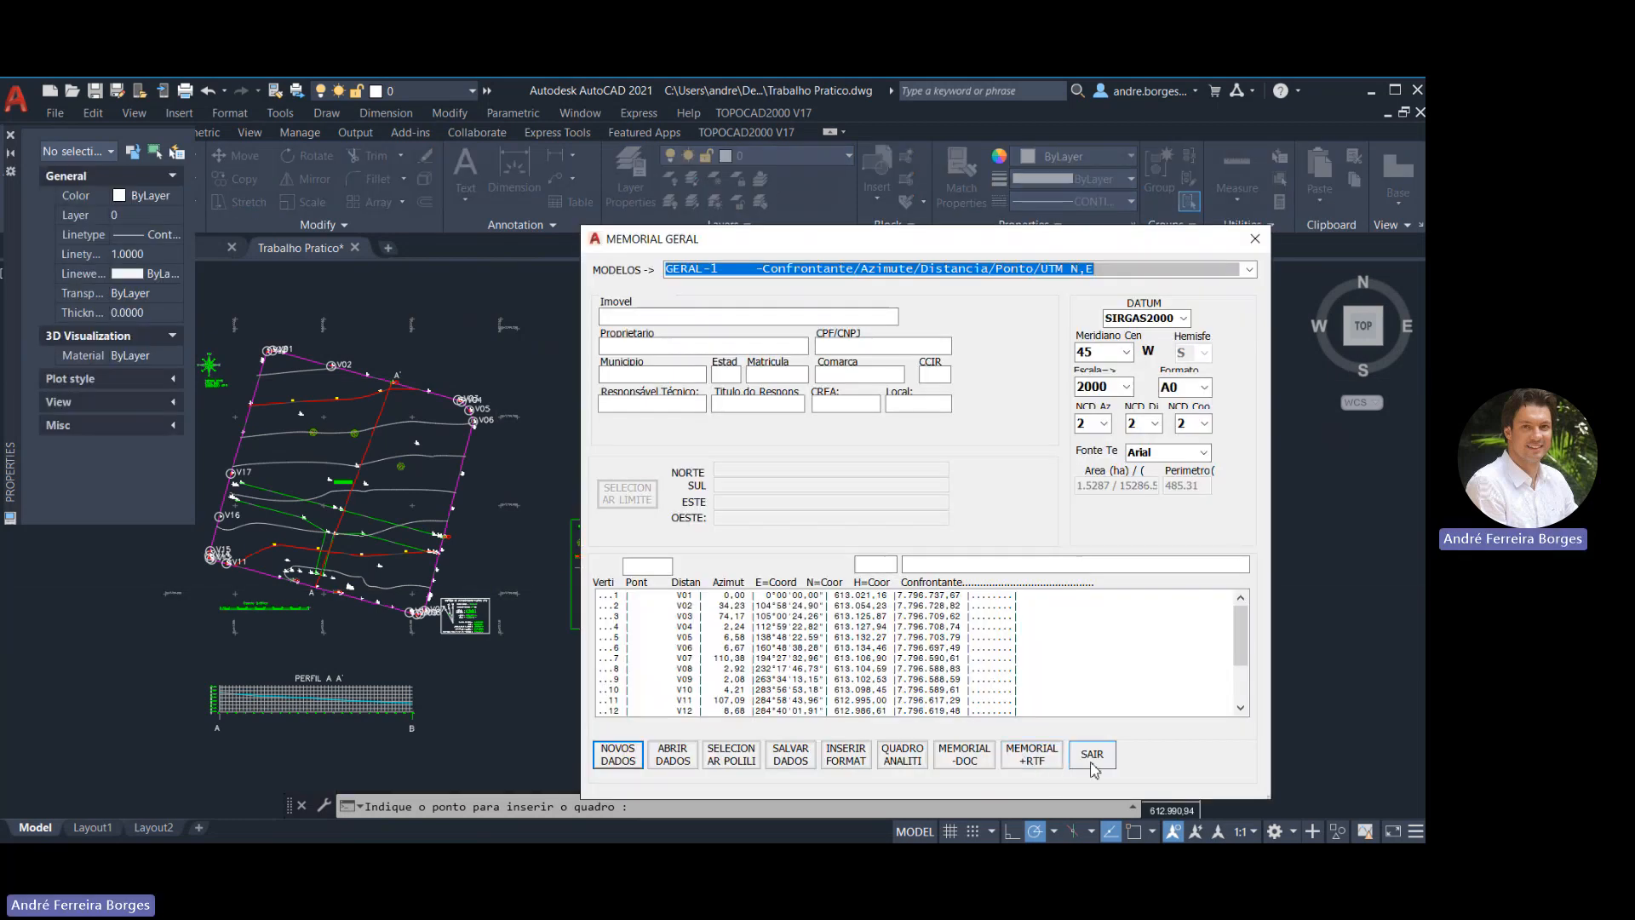
left_click(1091, 757)
Move the whole coordinate table closer to the survey plan, just east of the legend
scroll(883, 538, "down", 4)
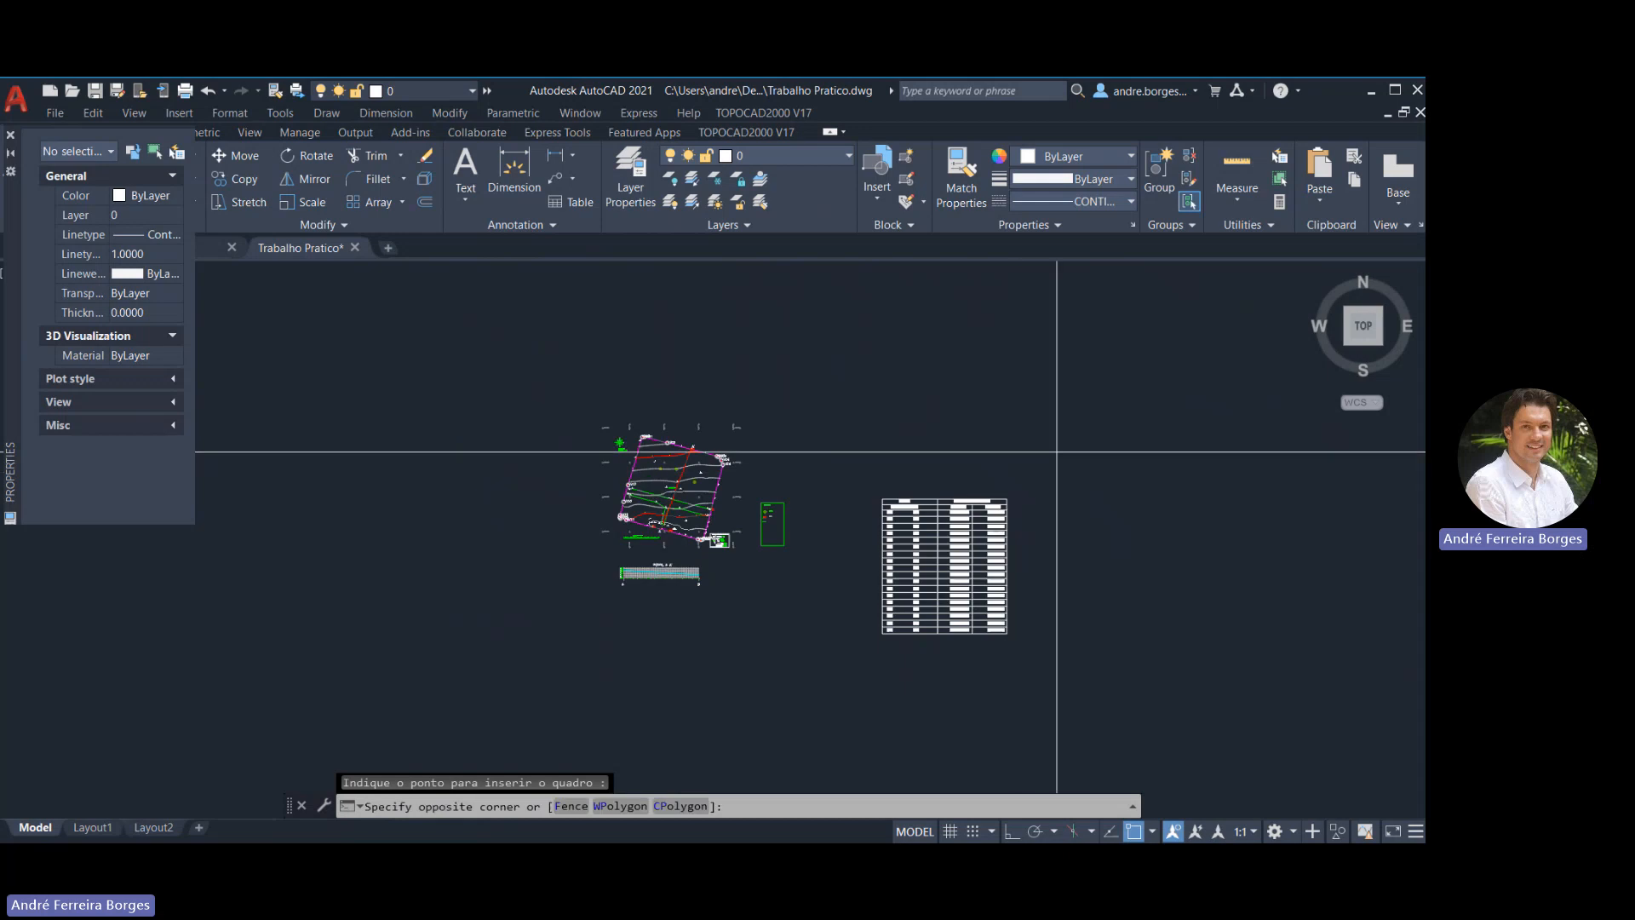
left_click(1055, 453)
left_click(869, 668)
type("m")
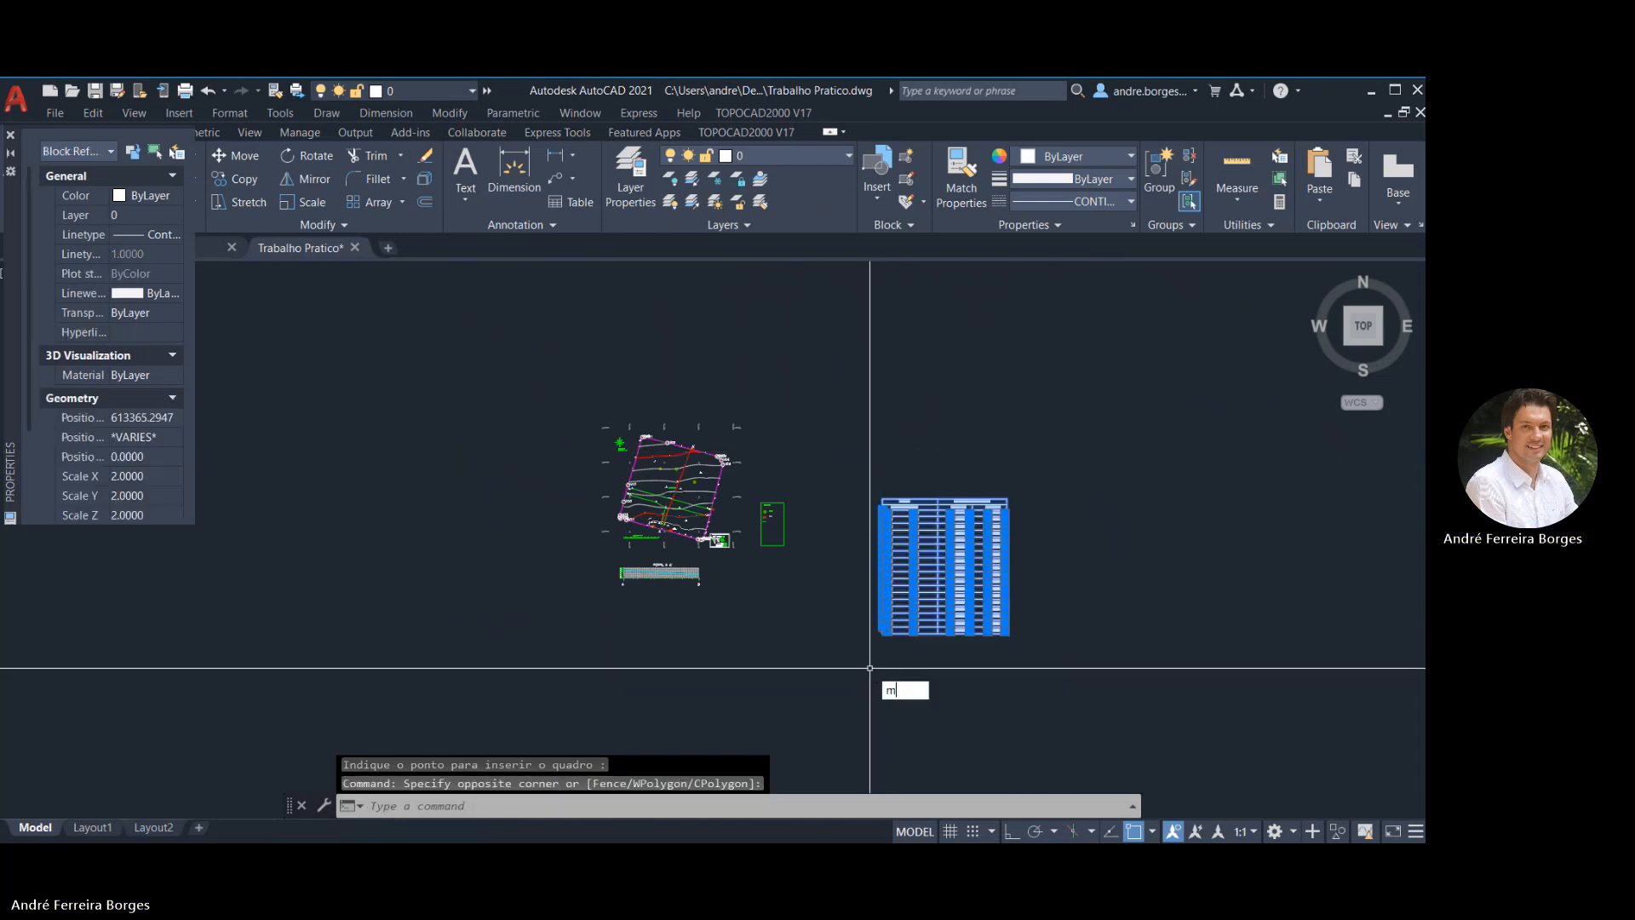
key("Return")
left_click(937, 577)
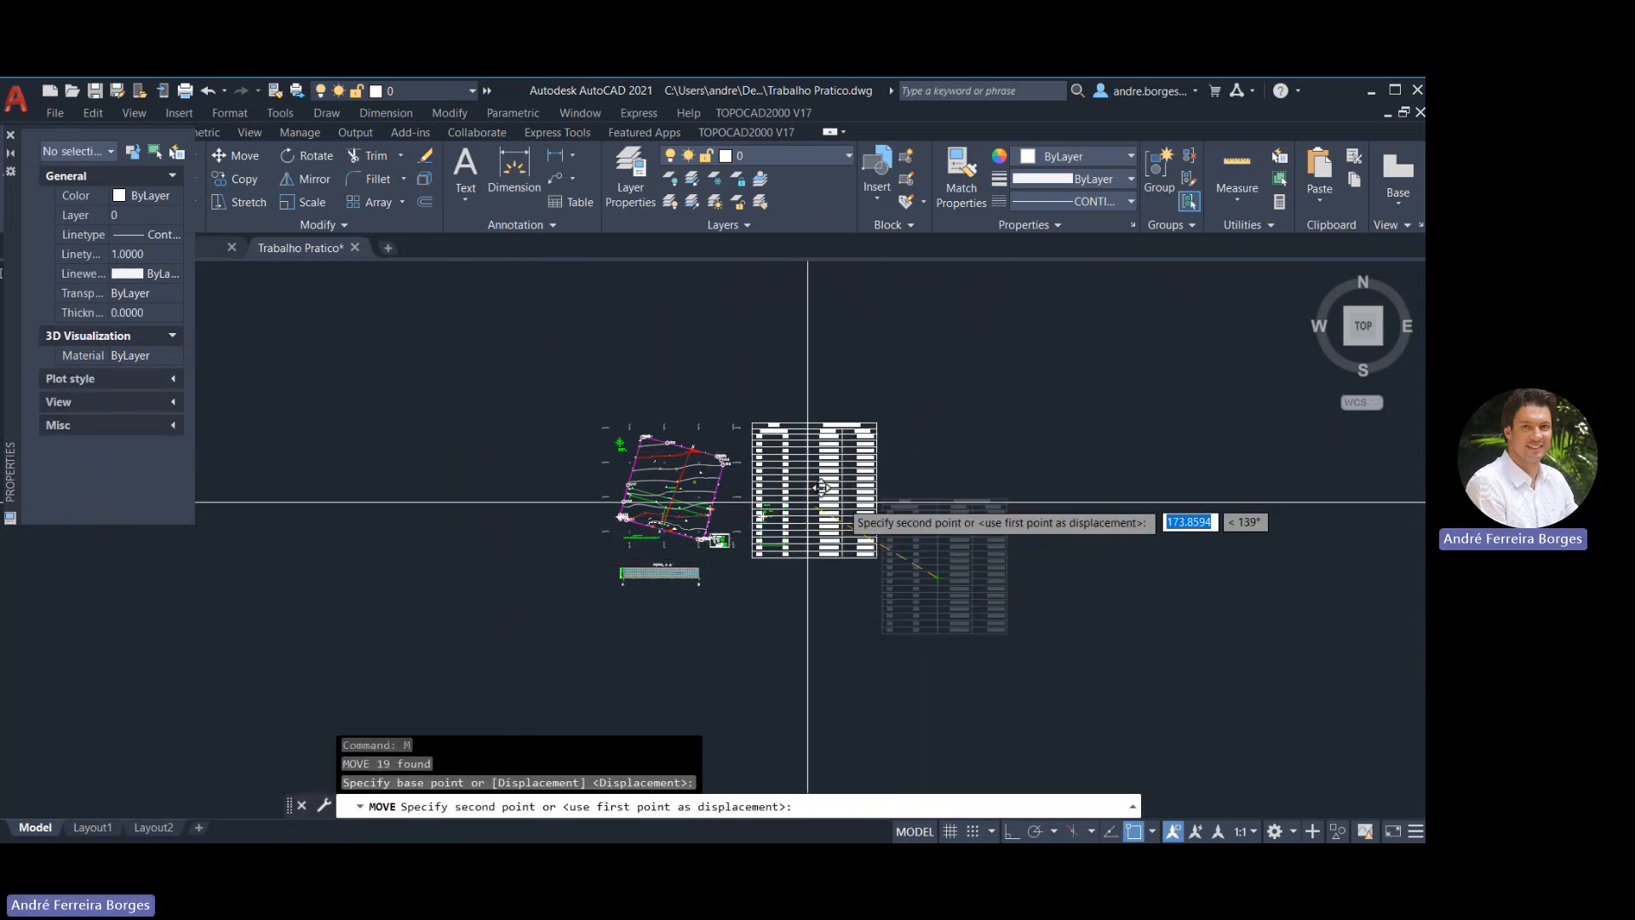
scroll(852, 509, "up", 2)
left_click(862, 512)
Move the legend frame with all its contents to the west side of the survey plan
scroll(746, 539, "up", 4)
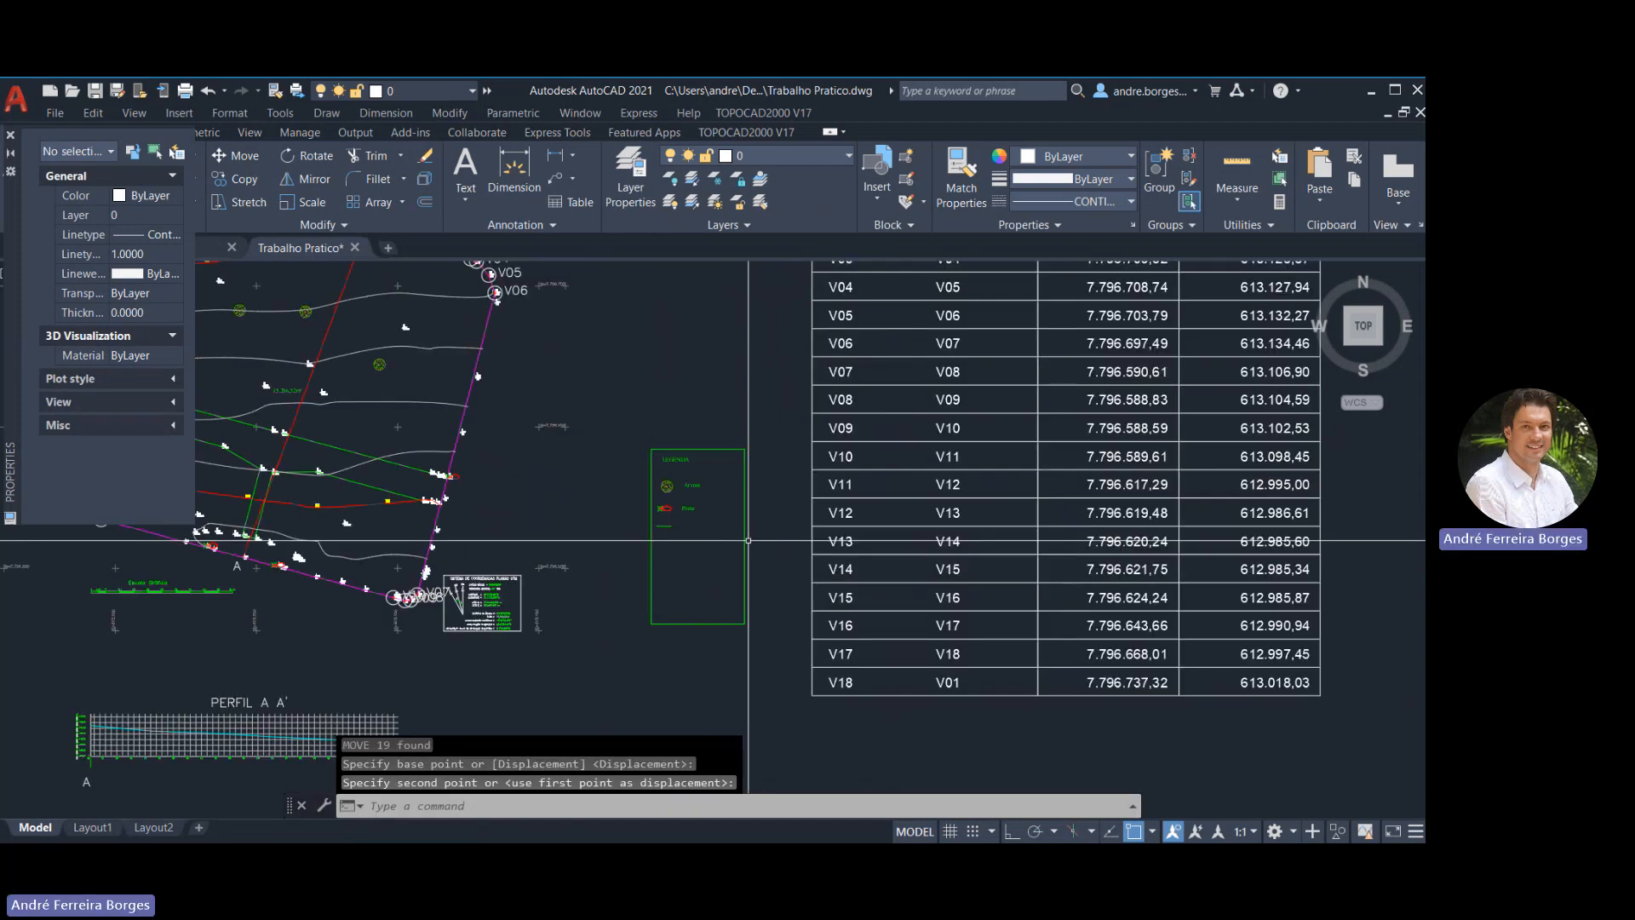
left_click(769, 422)
left_click(635, 664)
type("m")
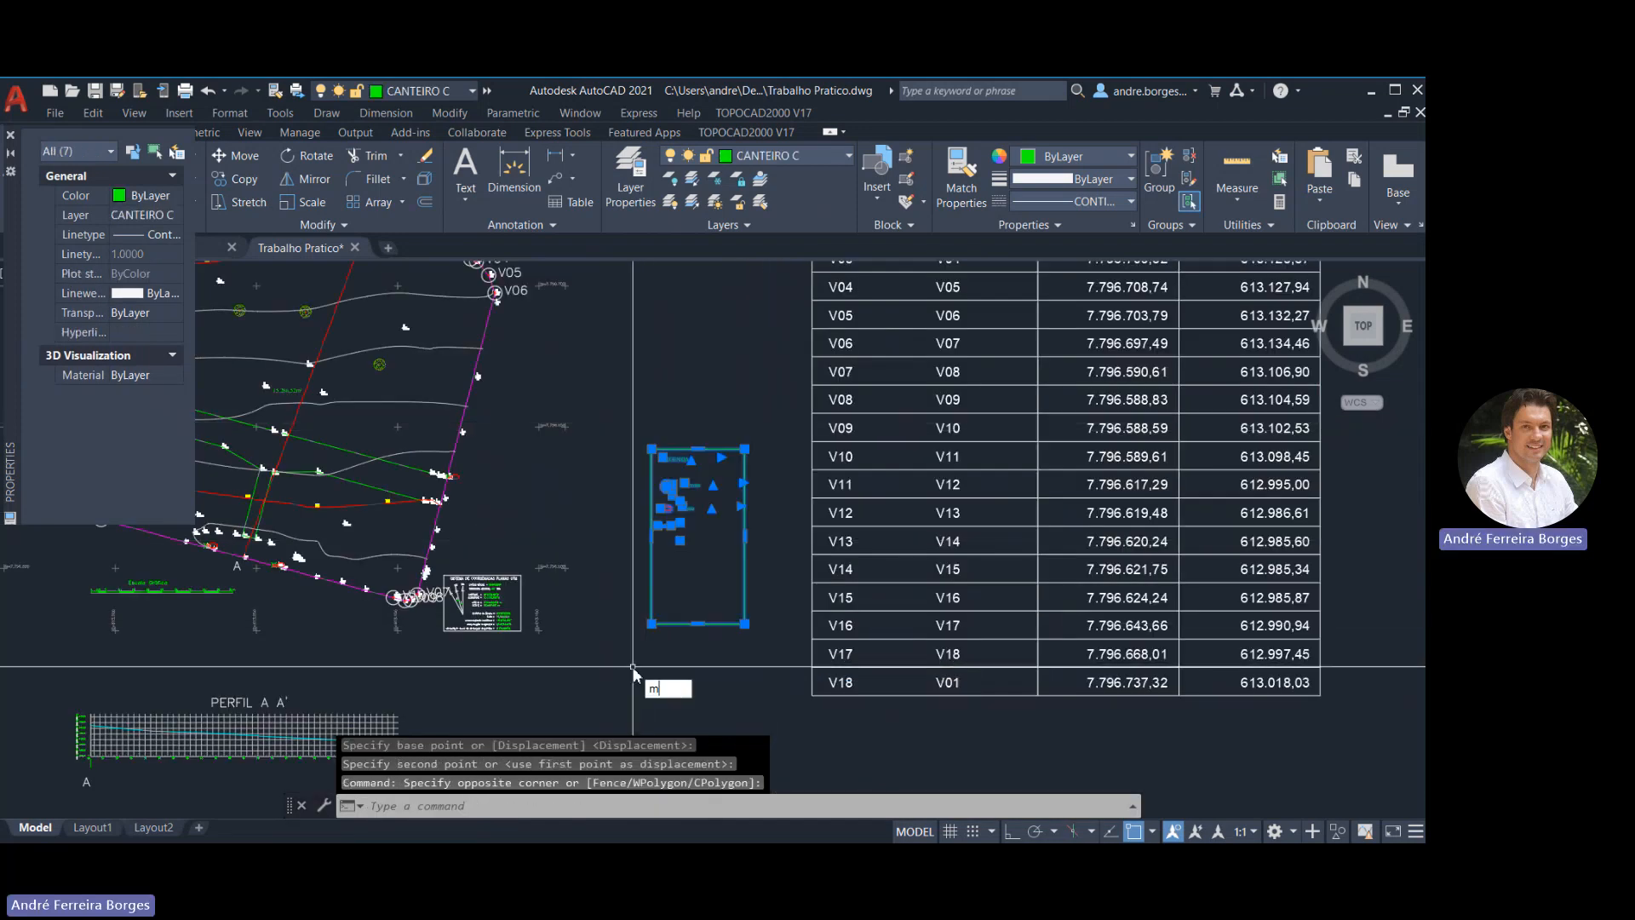
key("Return")
left_click(721, 596)
scroll(533, 554, "down", 5)
scroll(533, 555, "up", 5)
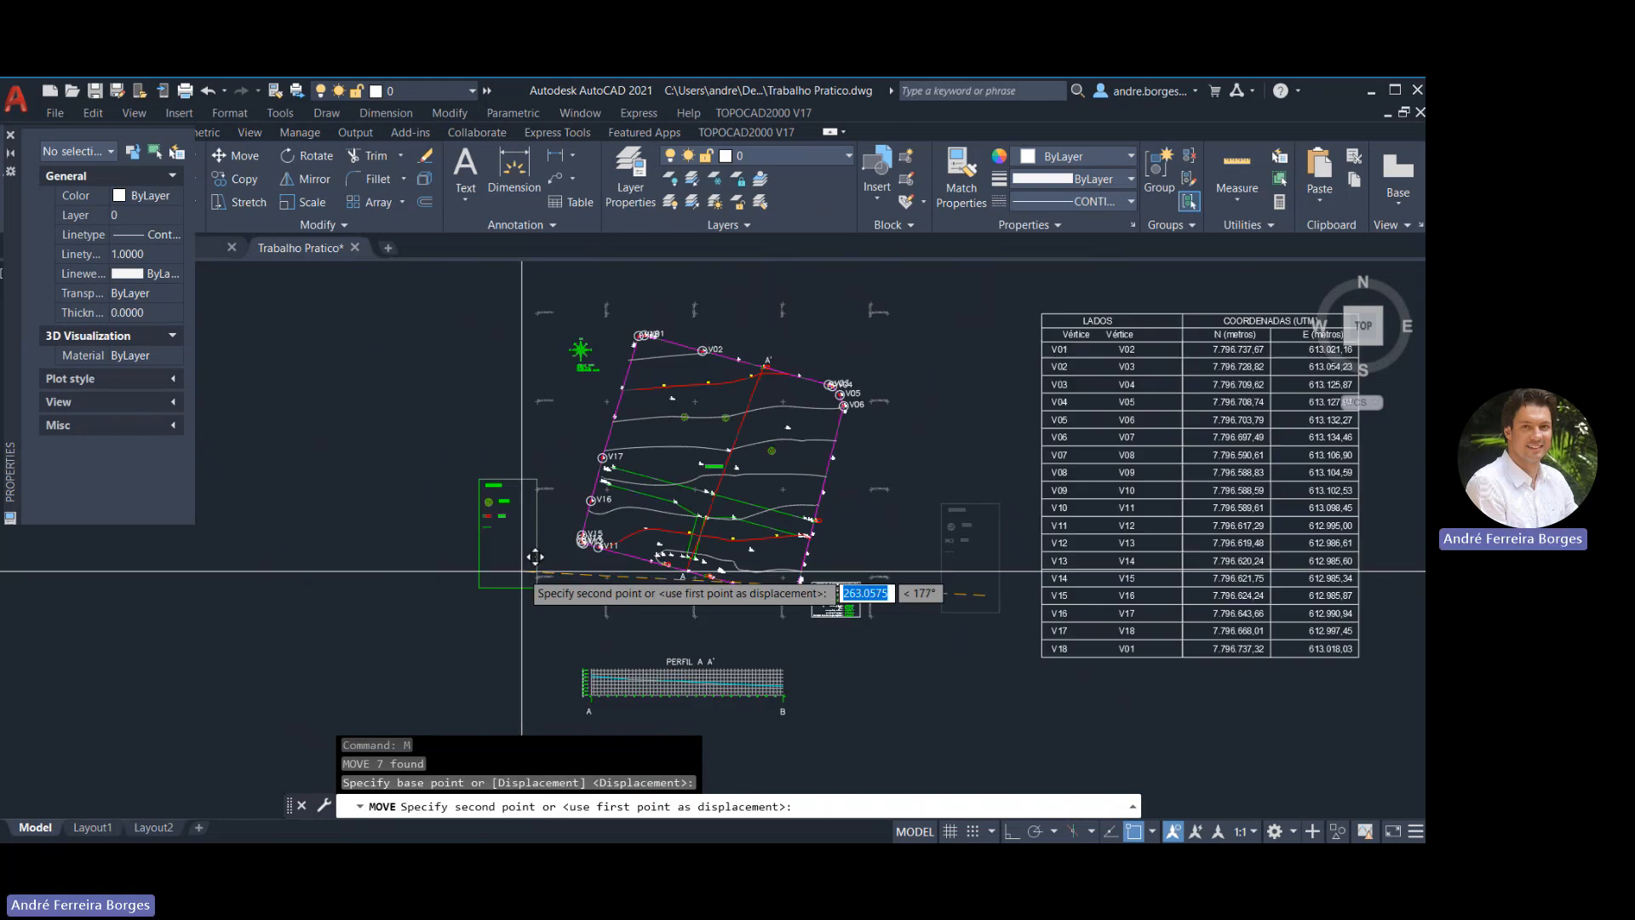
left_click(500, 572)
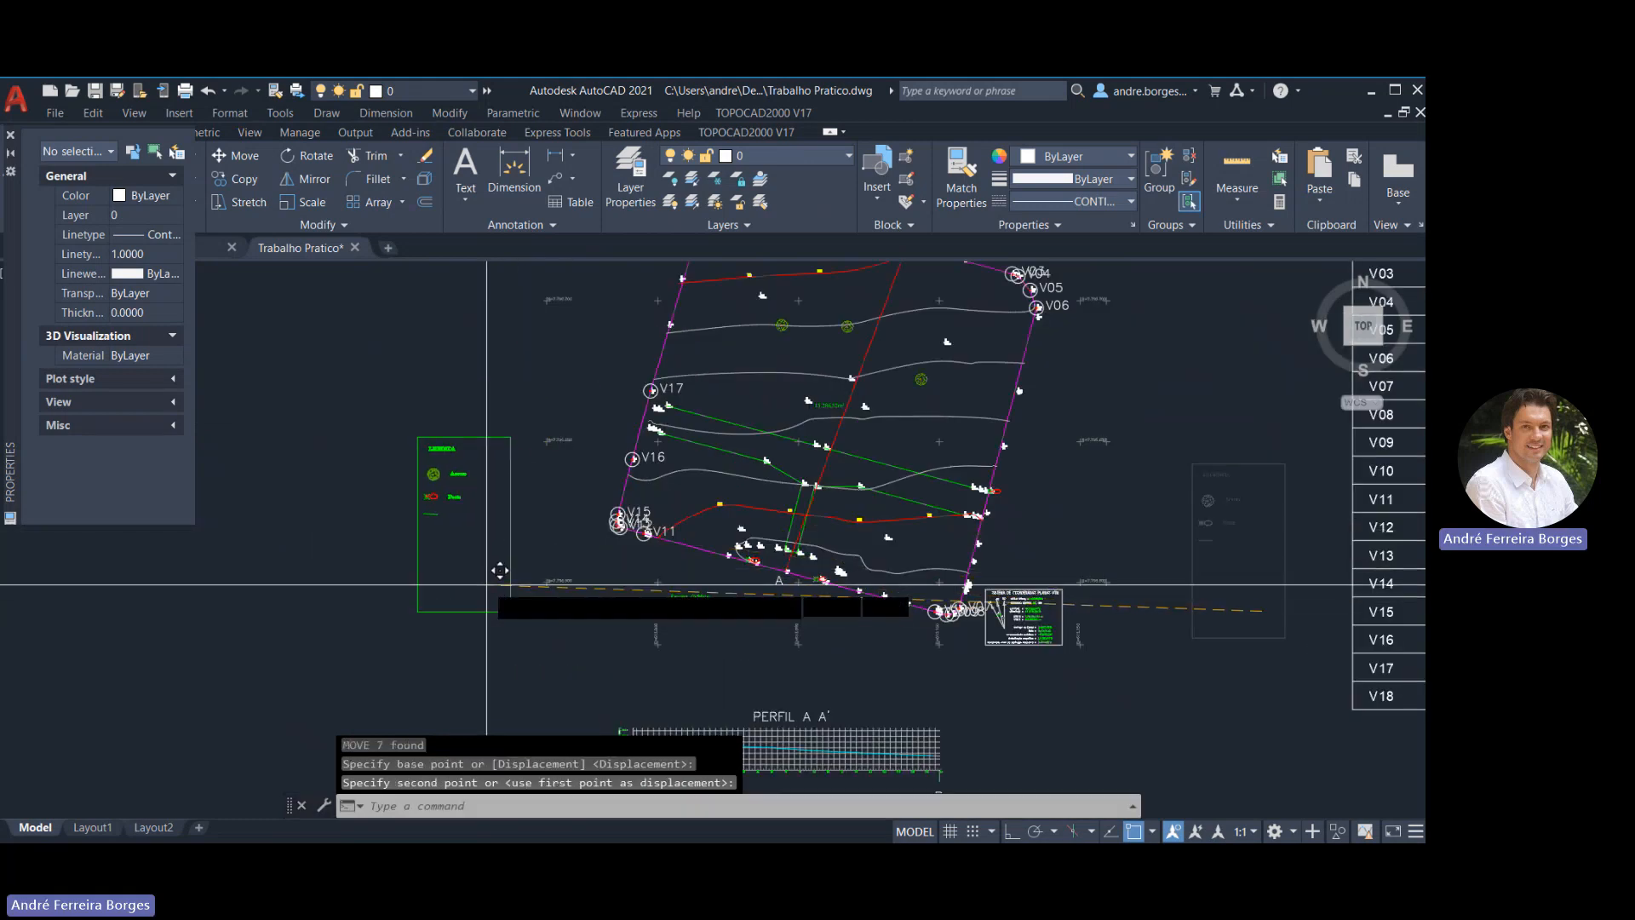
Move the coordinate table slightly down and toward the plan
scroll(533, 566, "down", 4)
middle_click_drag(1011, 491, 818, 519)
left_click(889, 396)
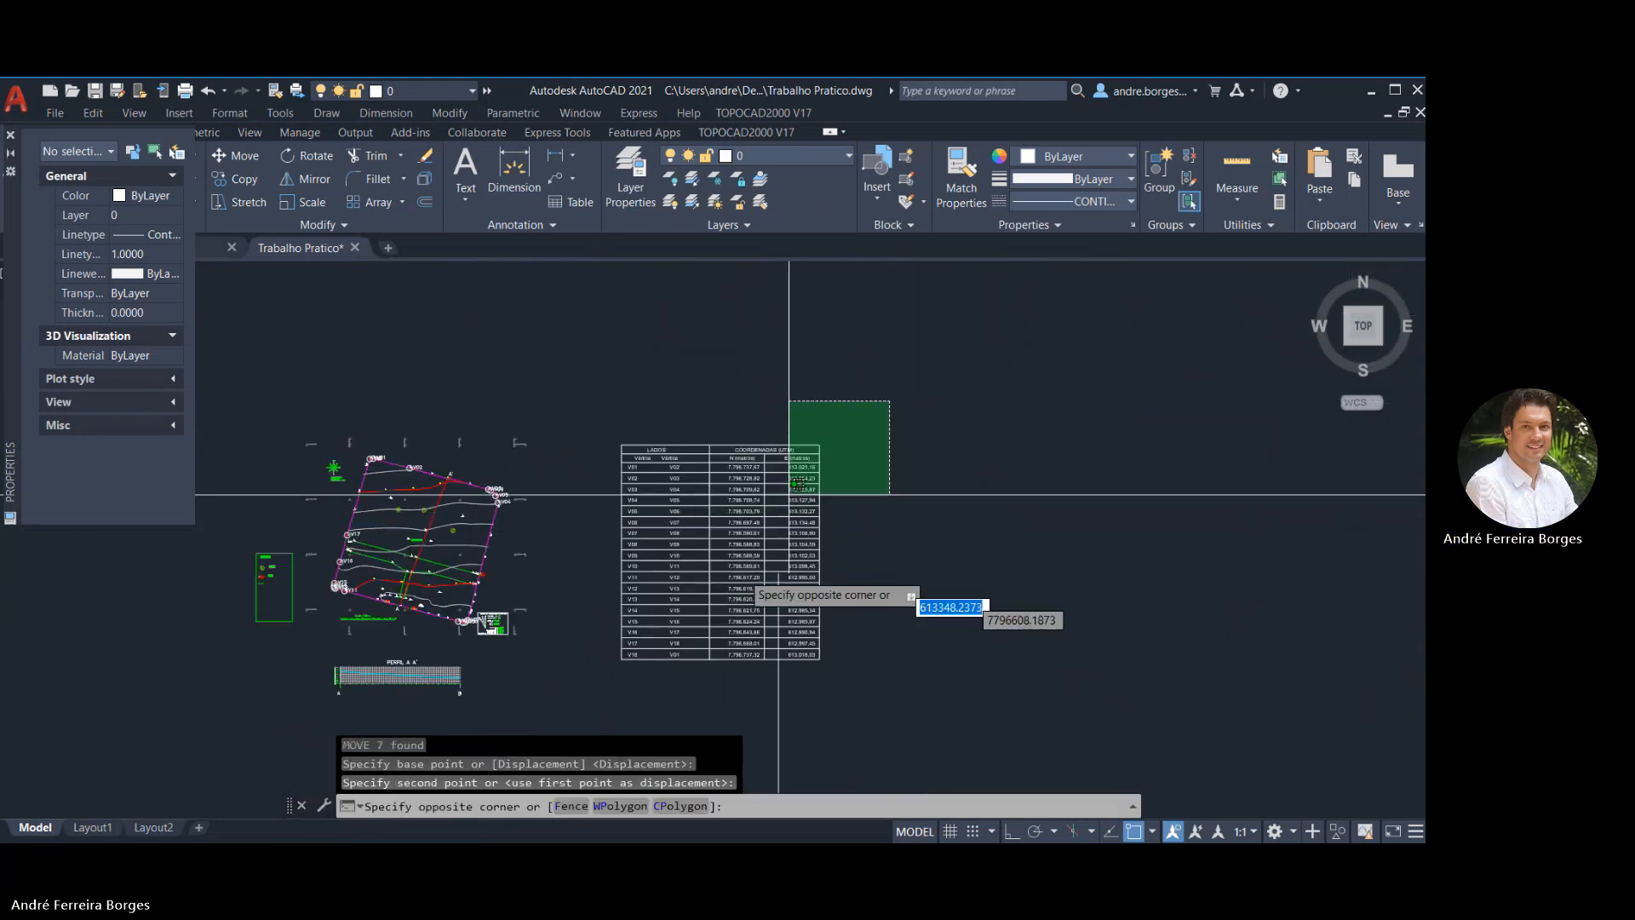
left_click(602, 685)
type("m")
key("Return")
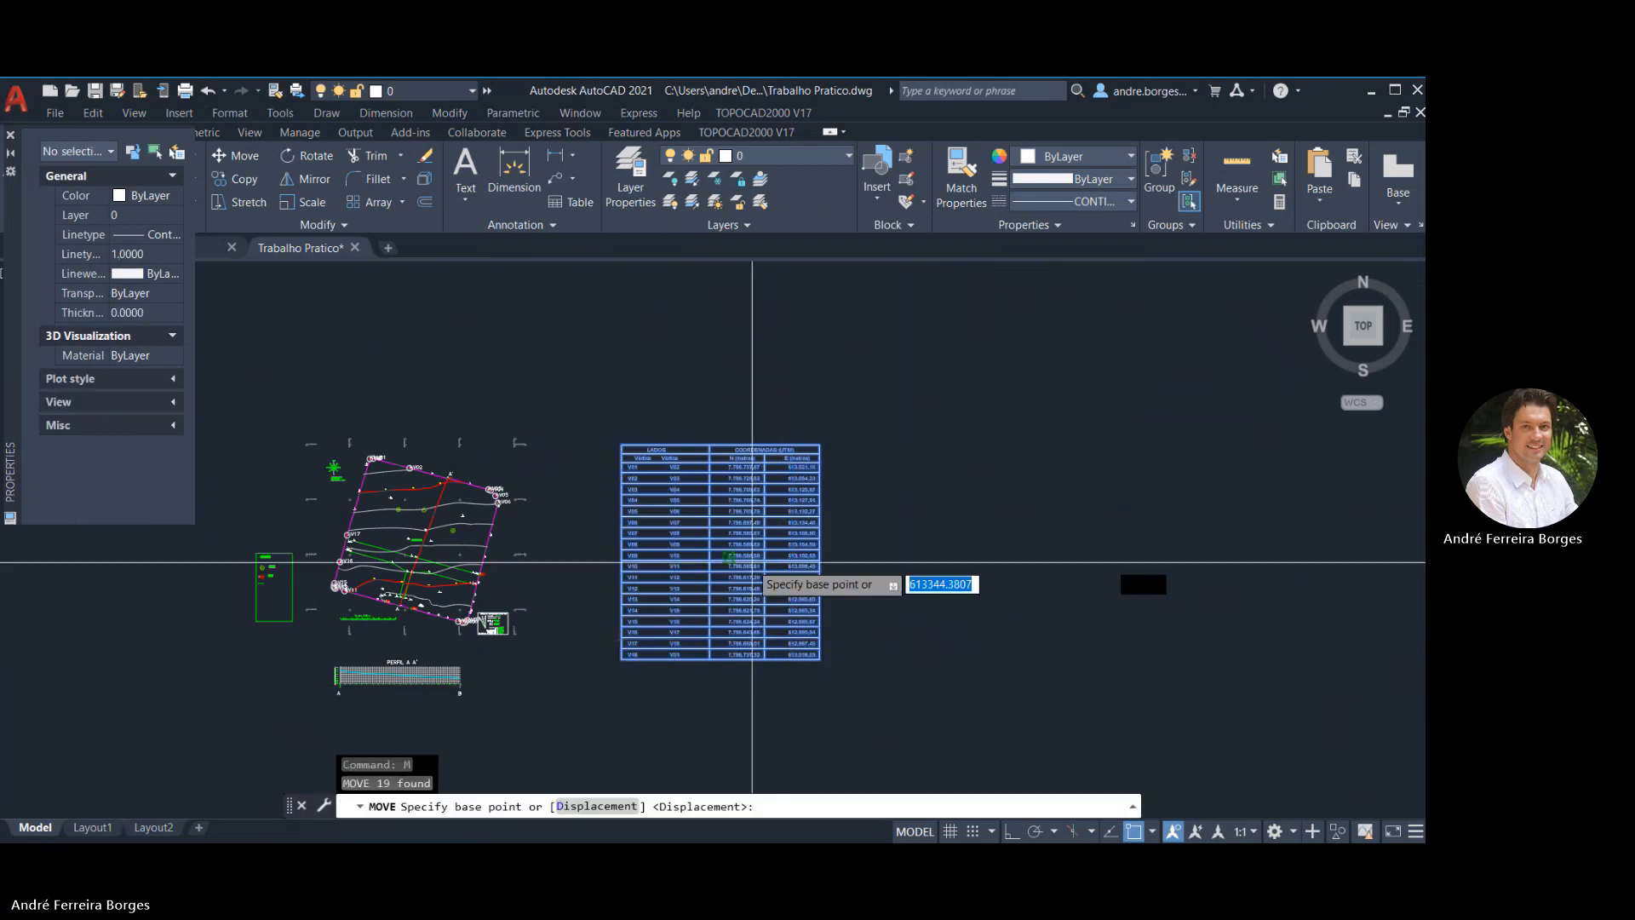
left_click(728, 557)
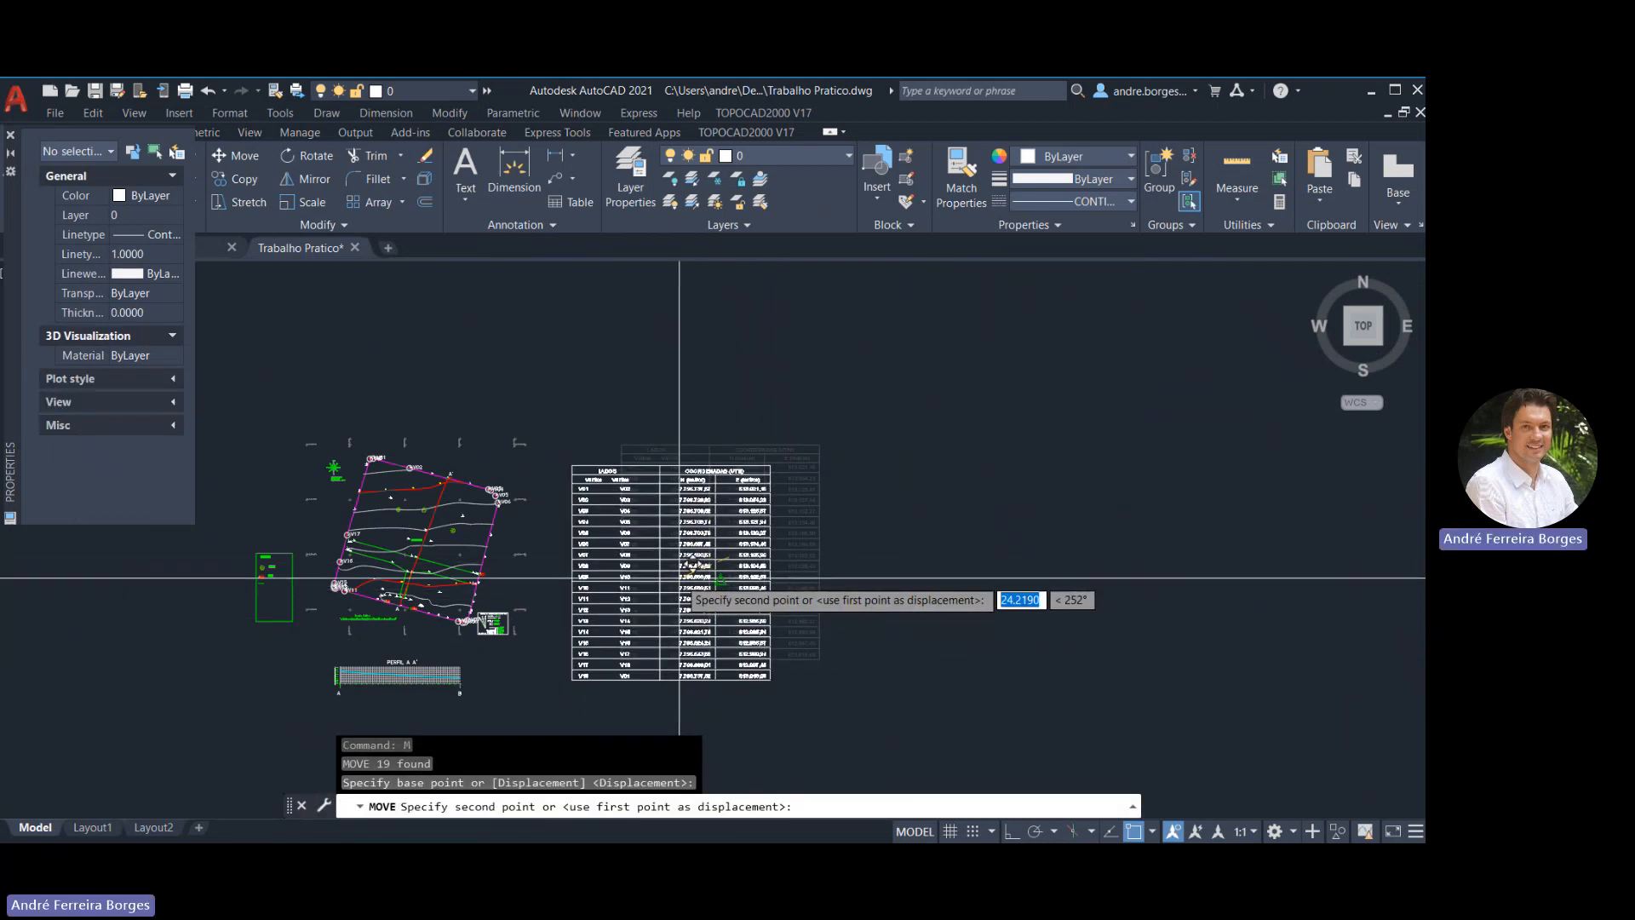
left_click(718, 581)
Scale the coordinate table by a factor of .5 from its lower-left corner
left_click(870, 411)
left_click(586, 697)
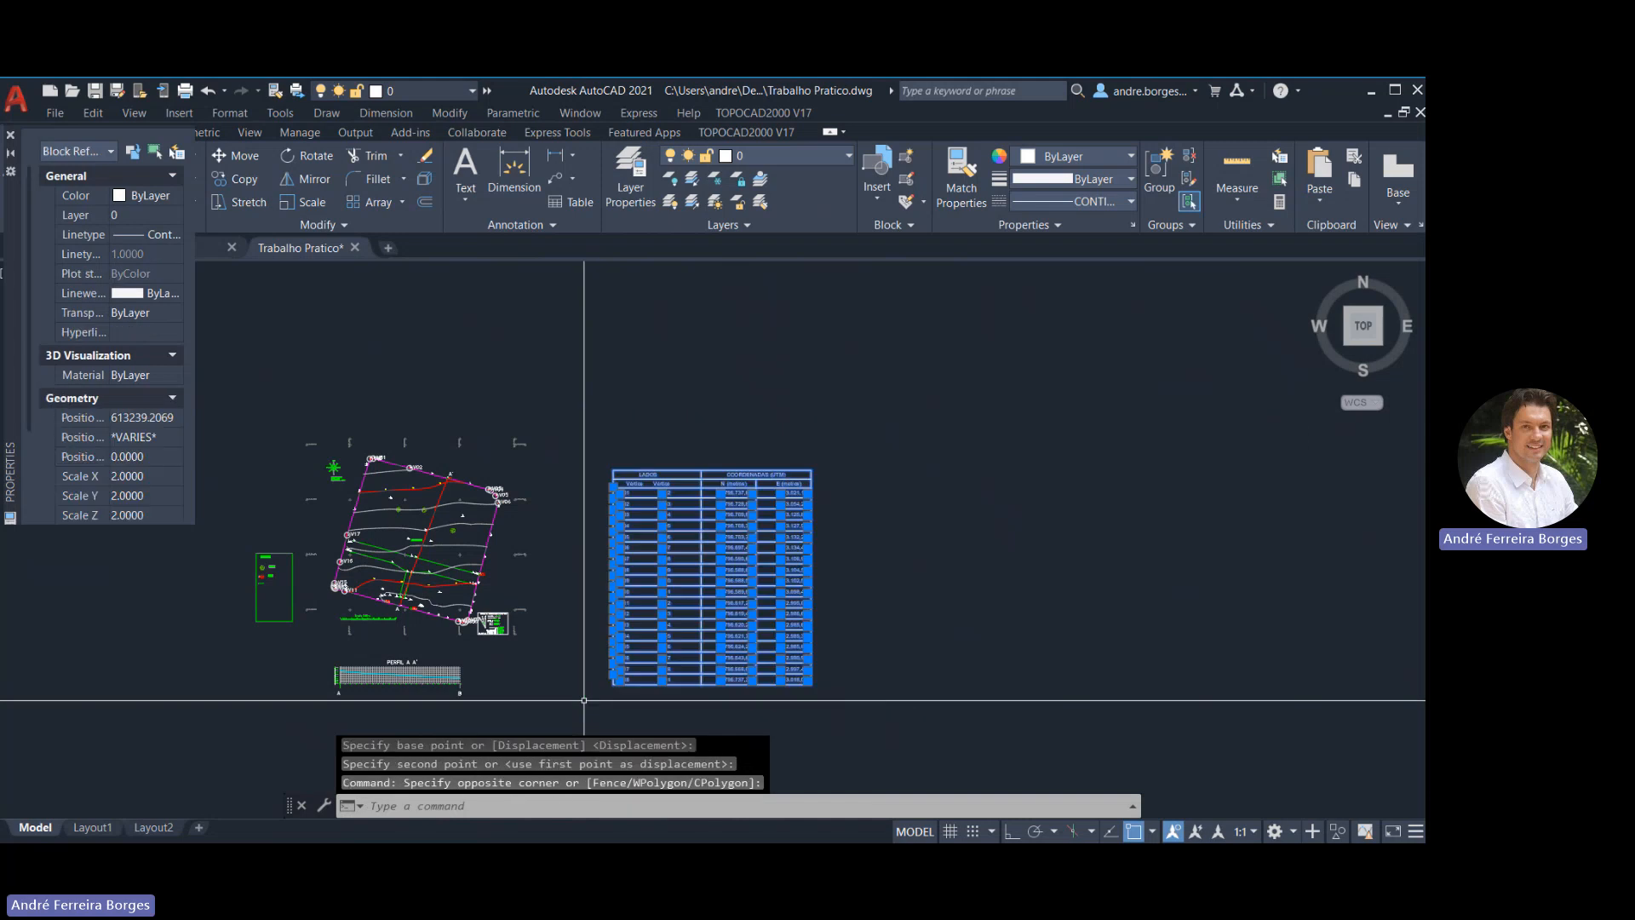
type("scale")
key("Return")
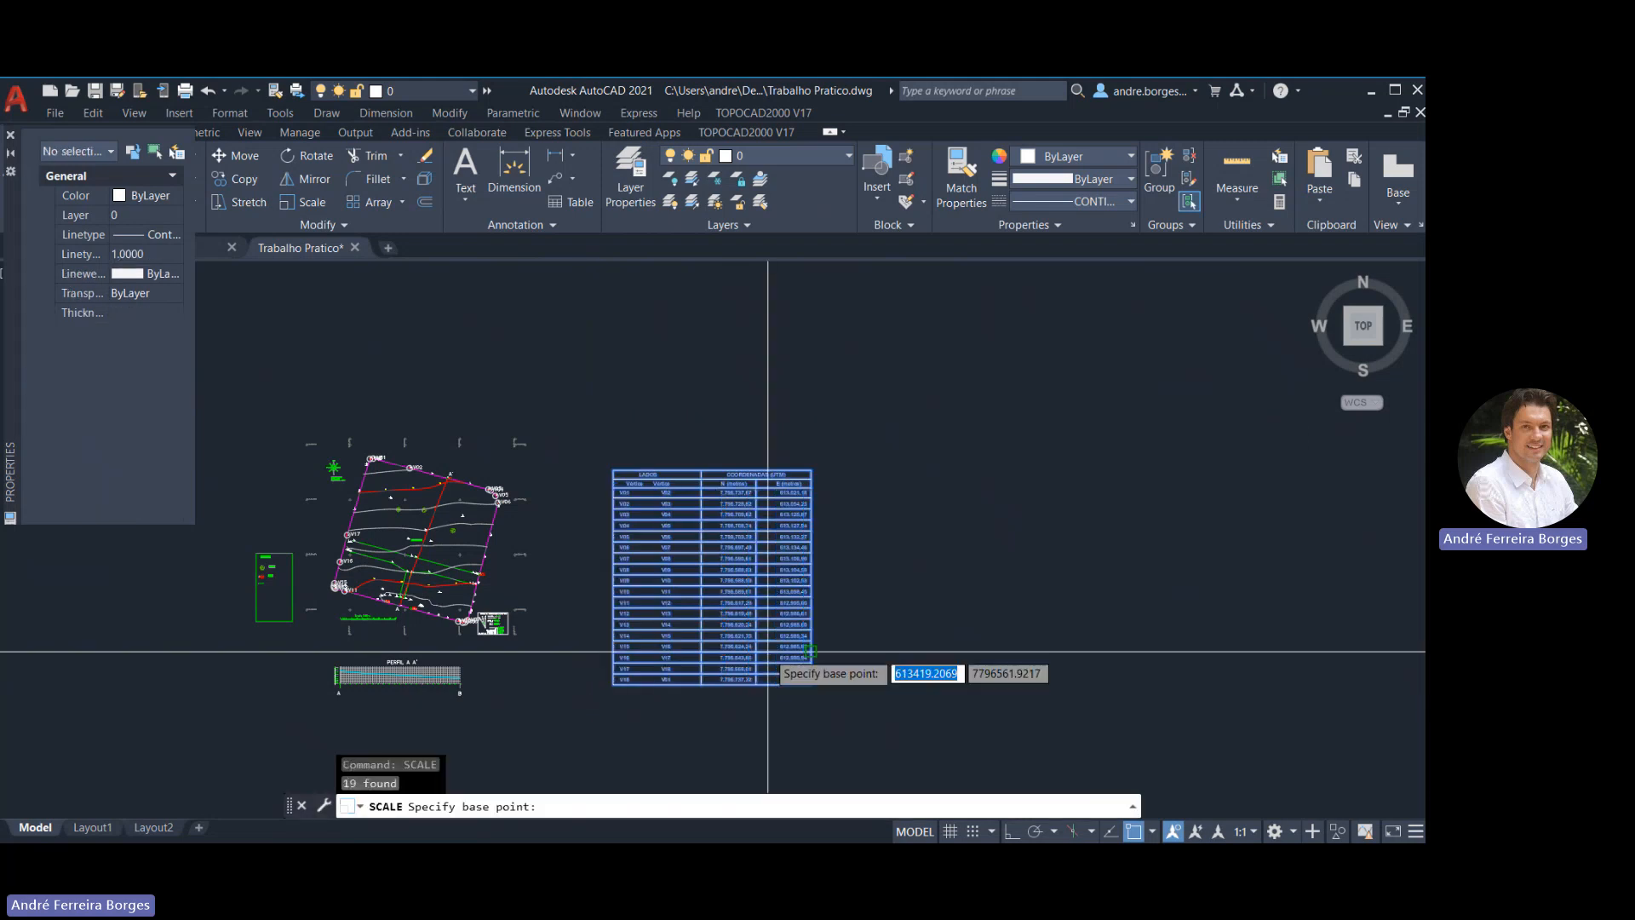
left_click(613, 684)
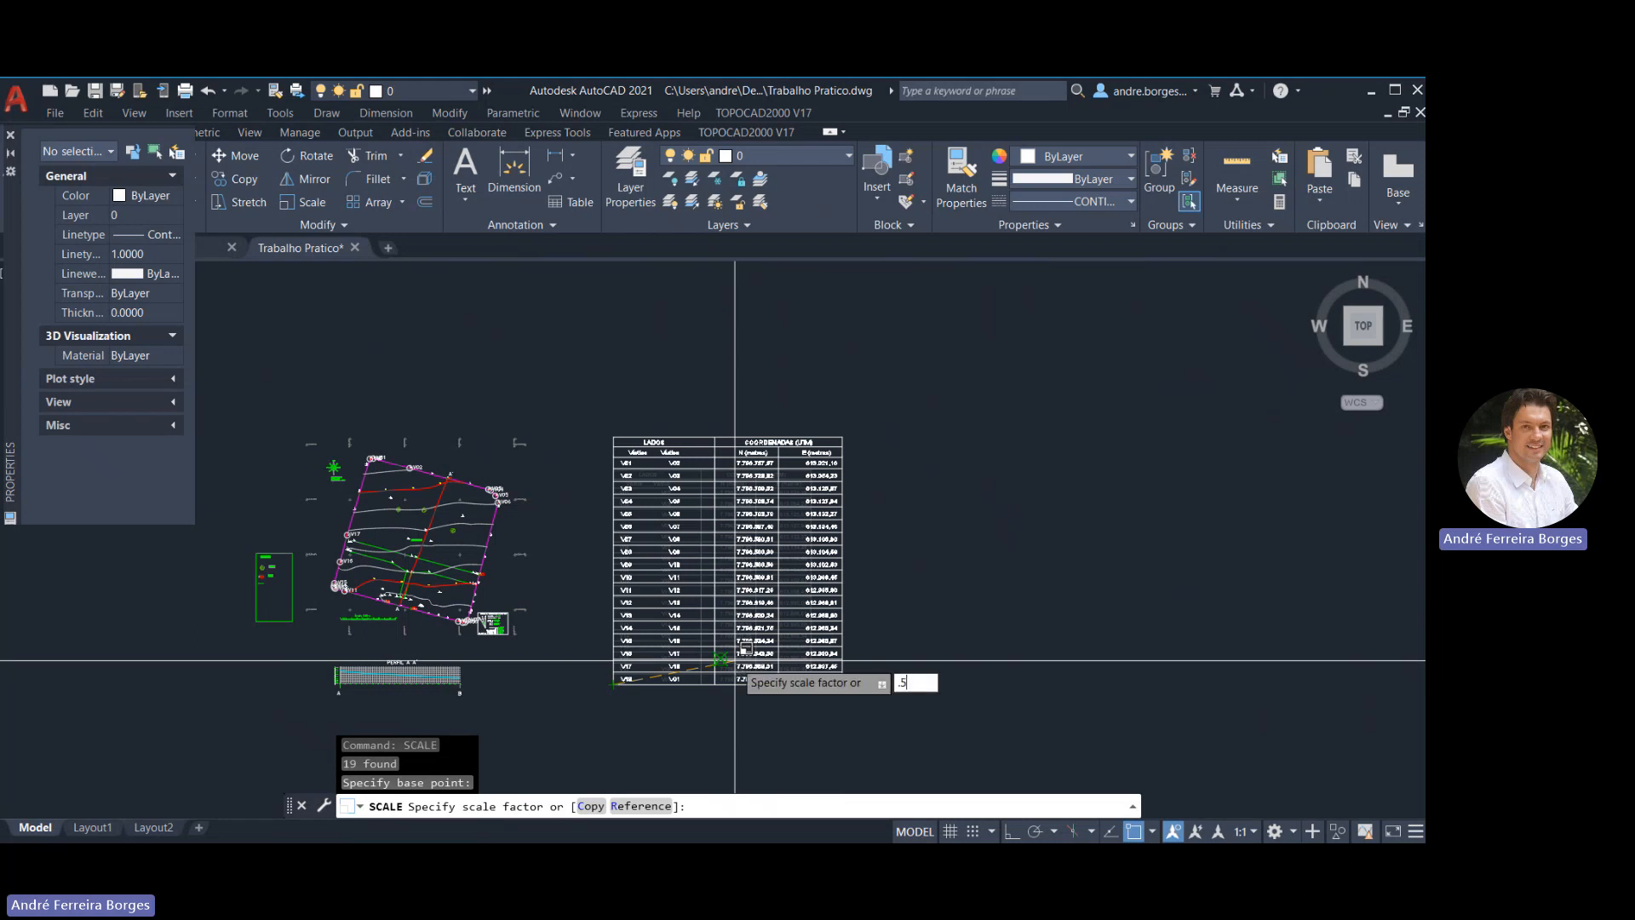
key("Return")
Move the reduced coordinate table up beside the plan's east side
left_click(753, 557)
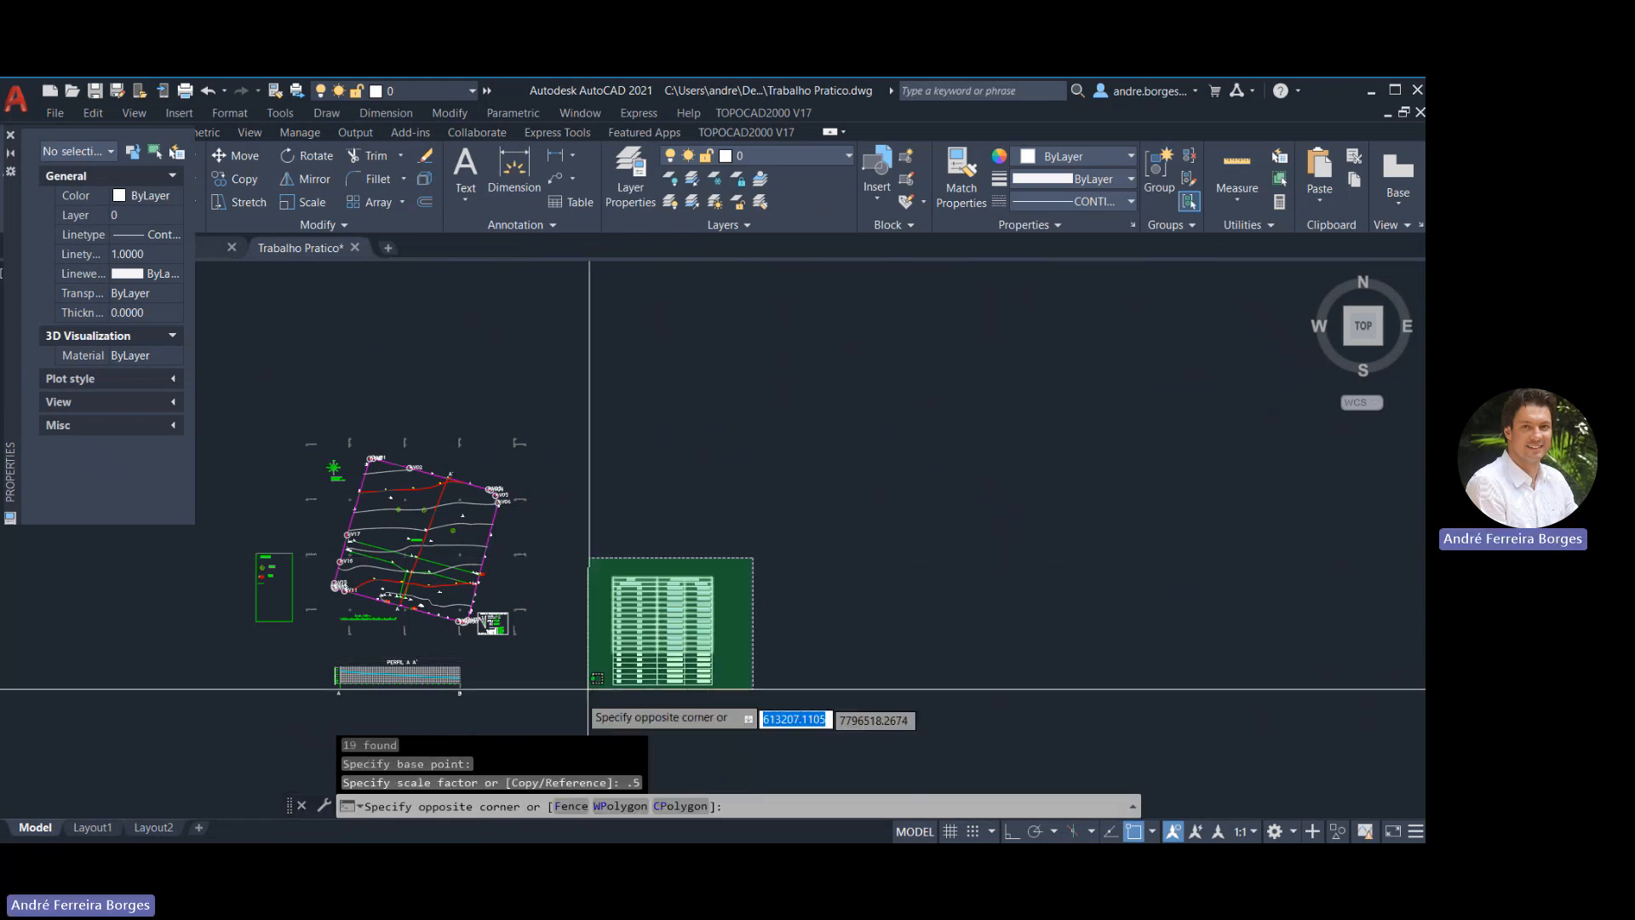
left_click(574, 704)
type("m")
key("Return")
left_click(628, 669)
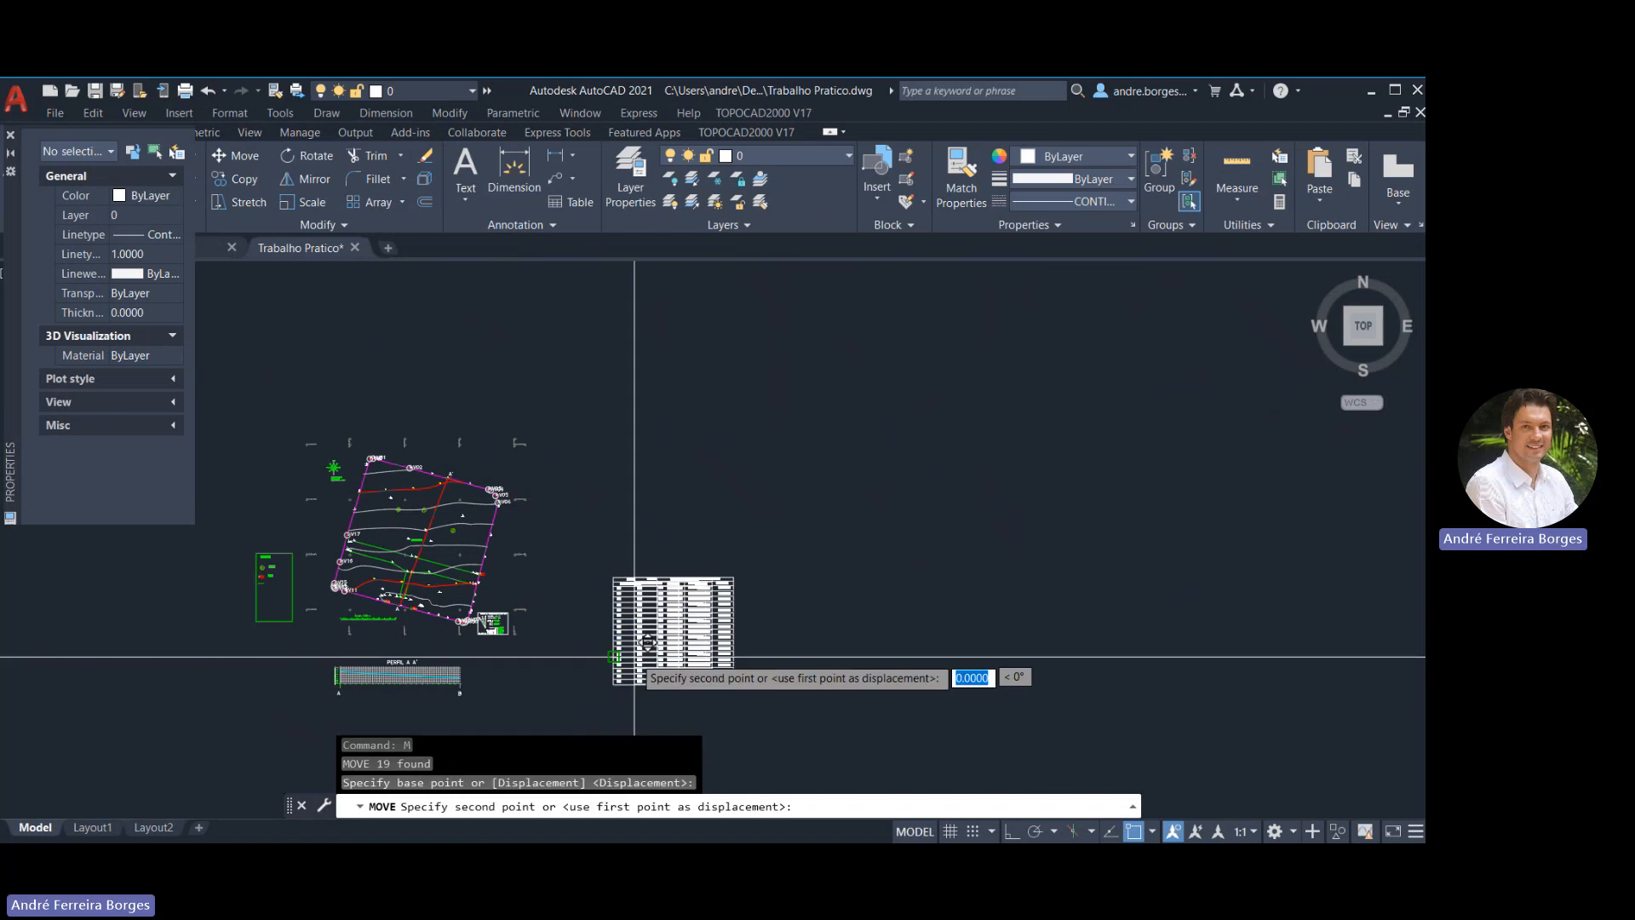
left_click(574, 594)
Examine the coordinate table's rows and the V vertex labels along the plan's boundary
scroll(931, 429, "up", 5)
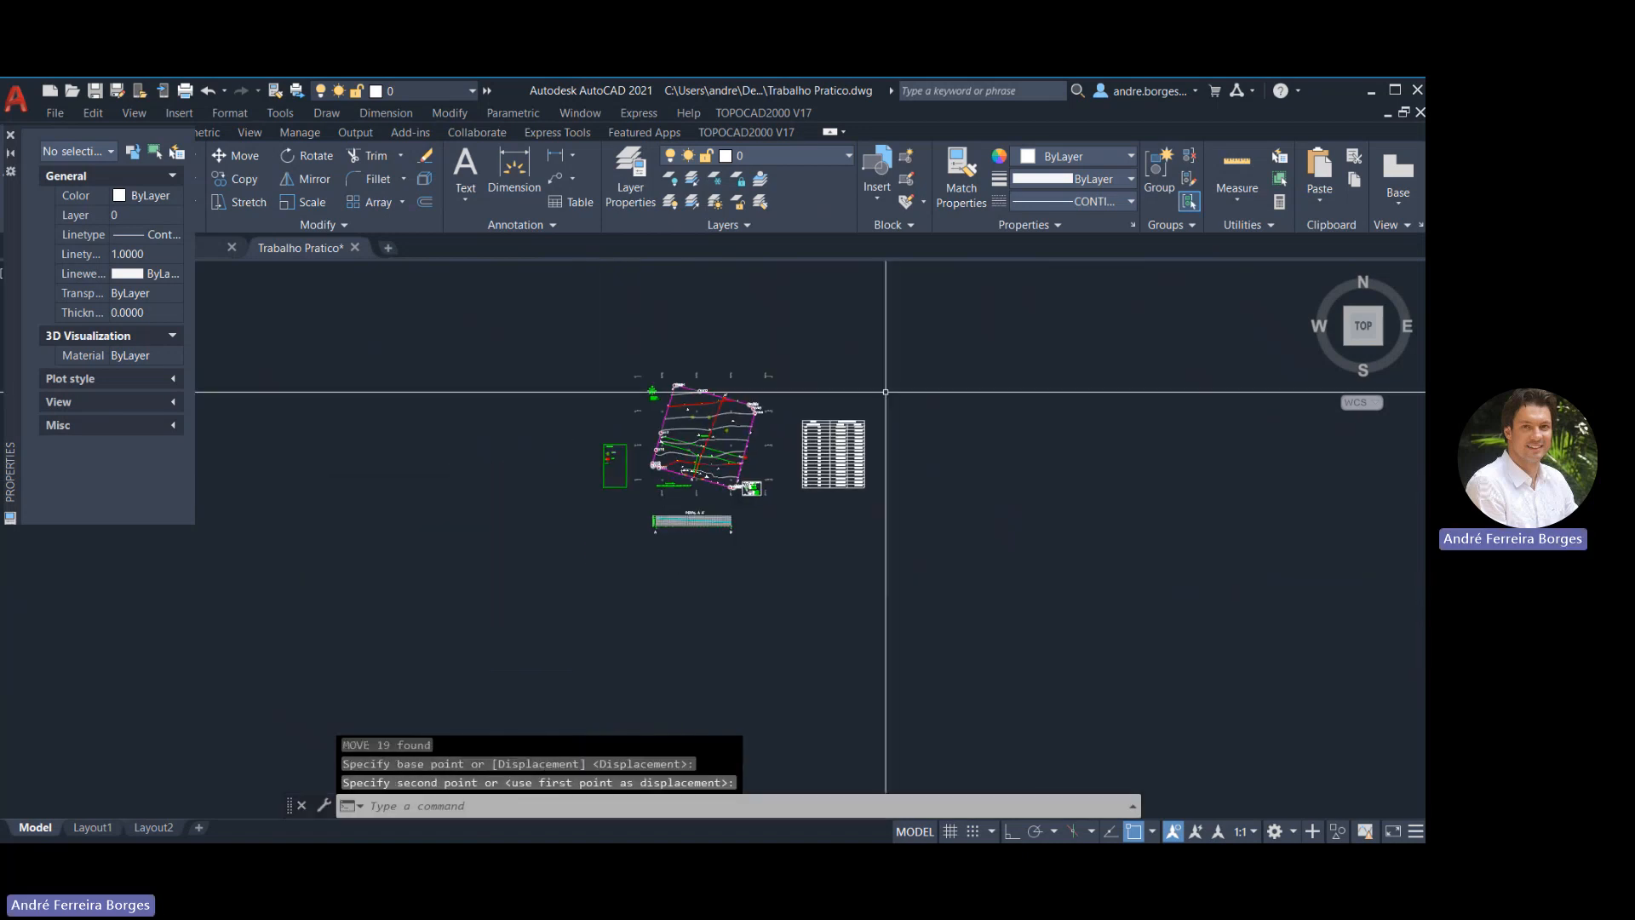
scroll(931, 428, "up", 6)
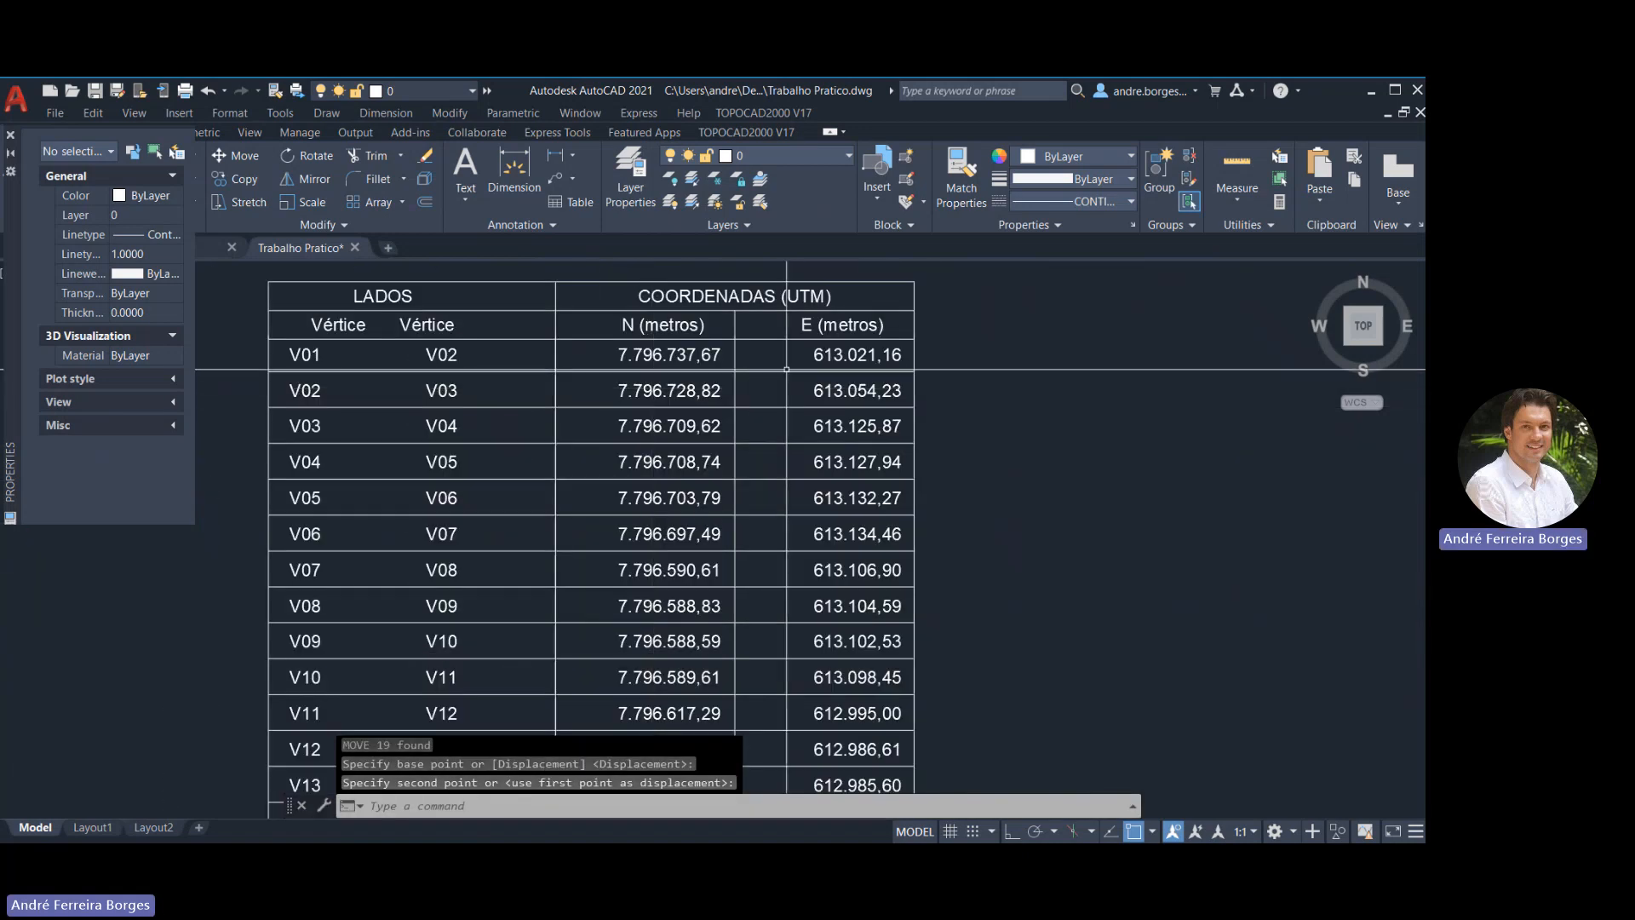
scroll(728, 420, "down", 5)
middle_click_drag(545, 420, 869, 474)
middle_click_drag(427, 339, 632, 540)
scroll(633, 540, "up", 5)
scroll(632, 354, "up", 4)
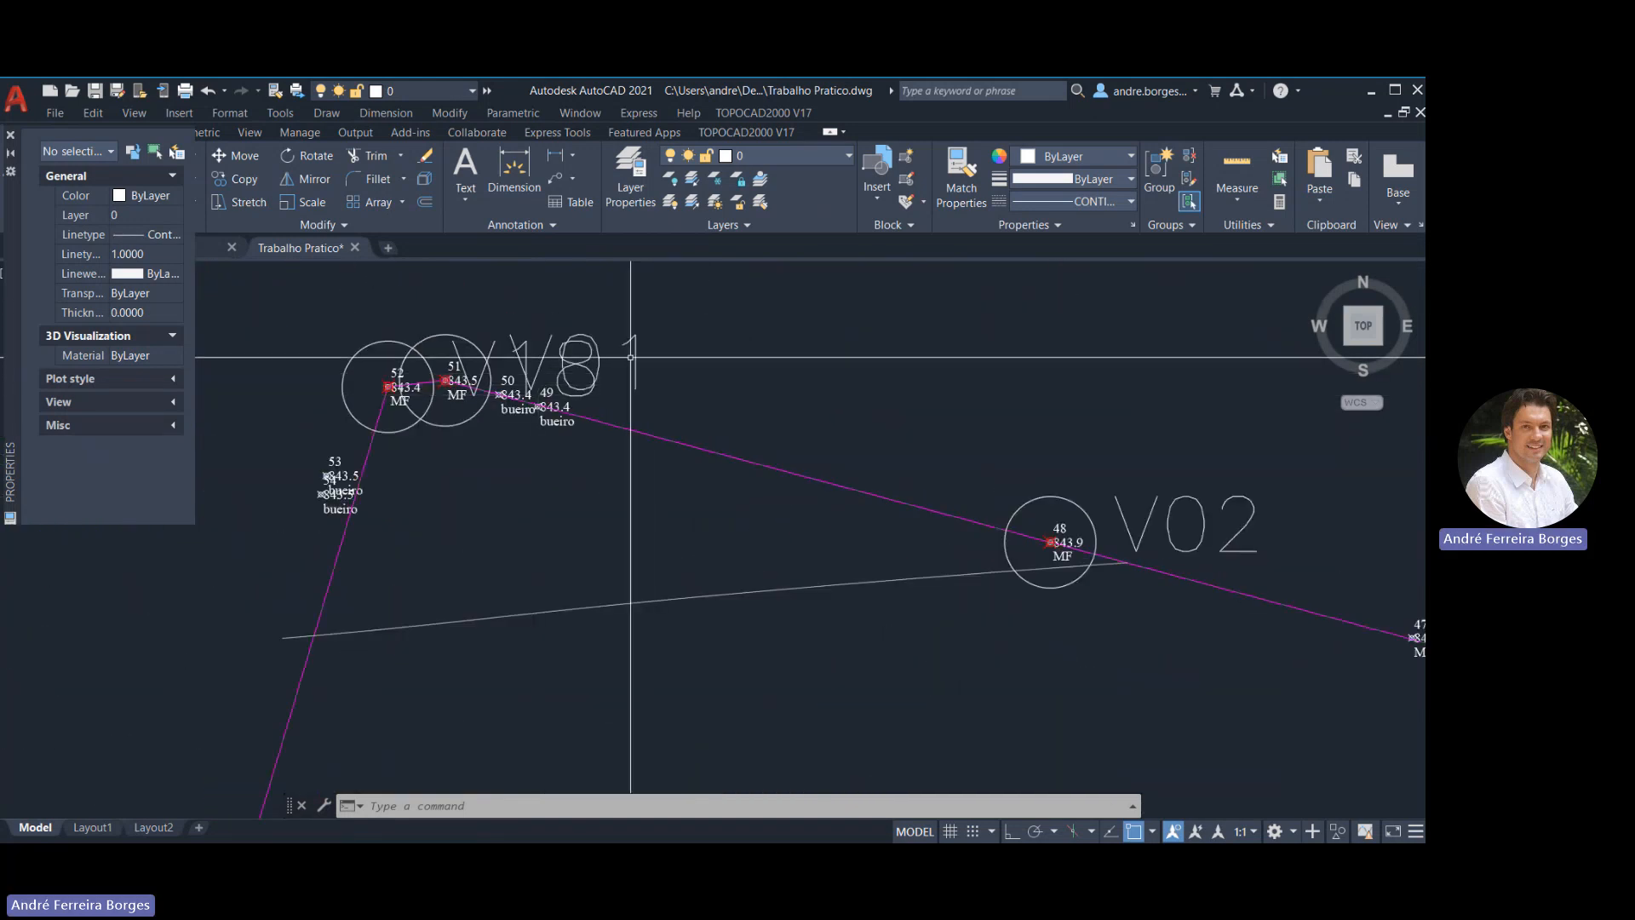
left_click(637, 350)
scroll(637, 351, "down", 8)
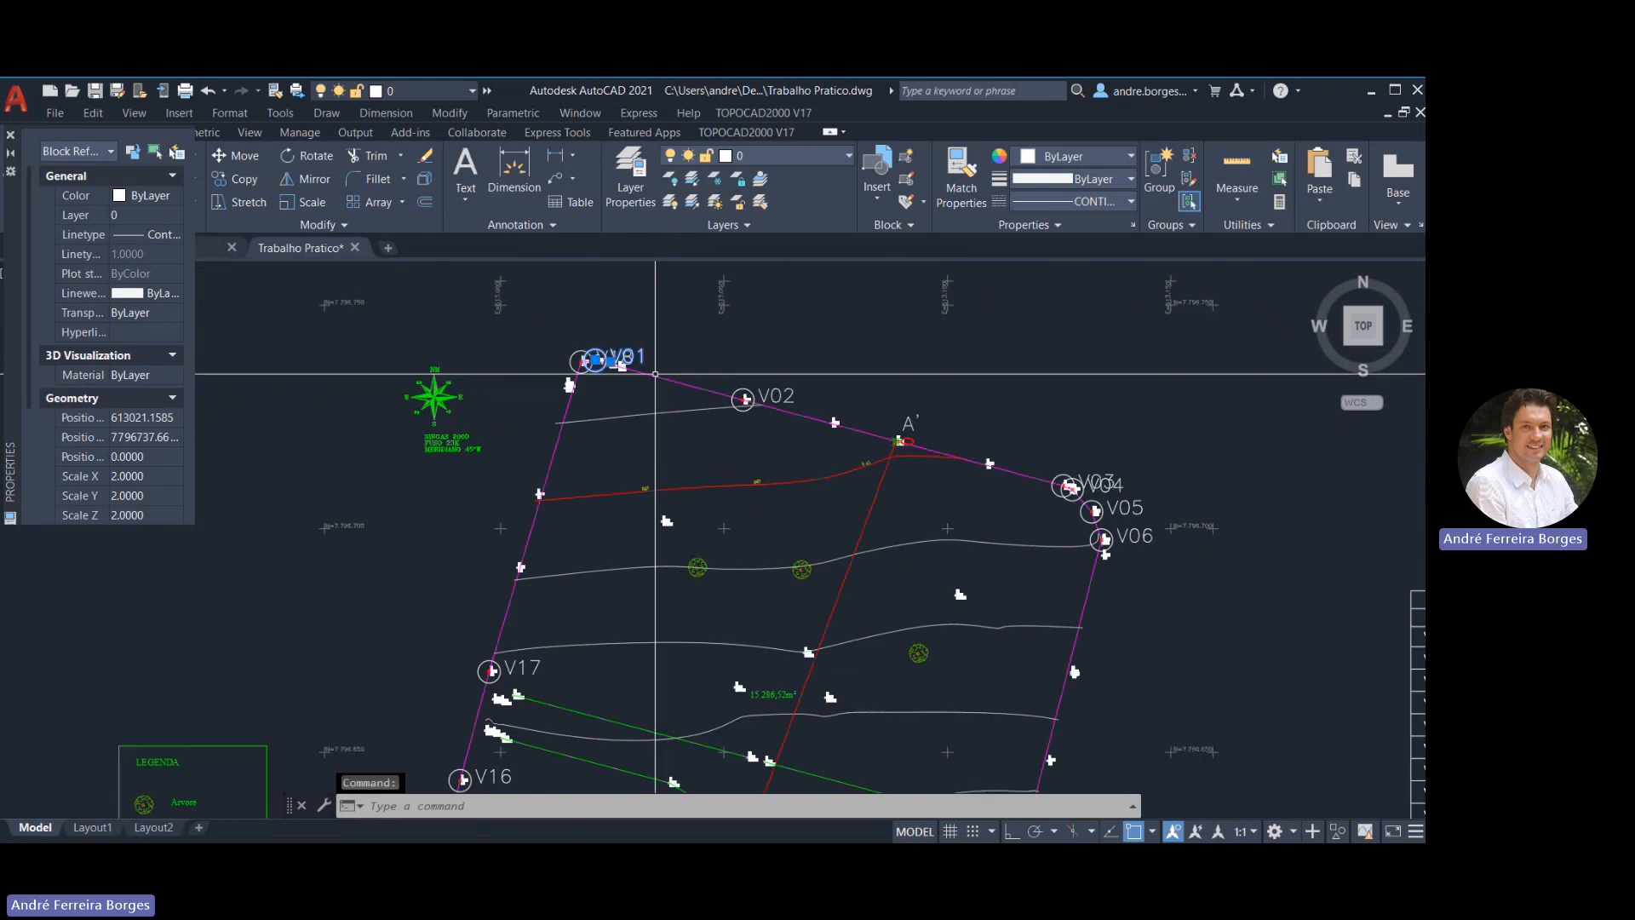
key("Escape")
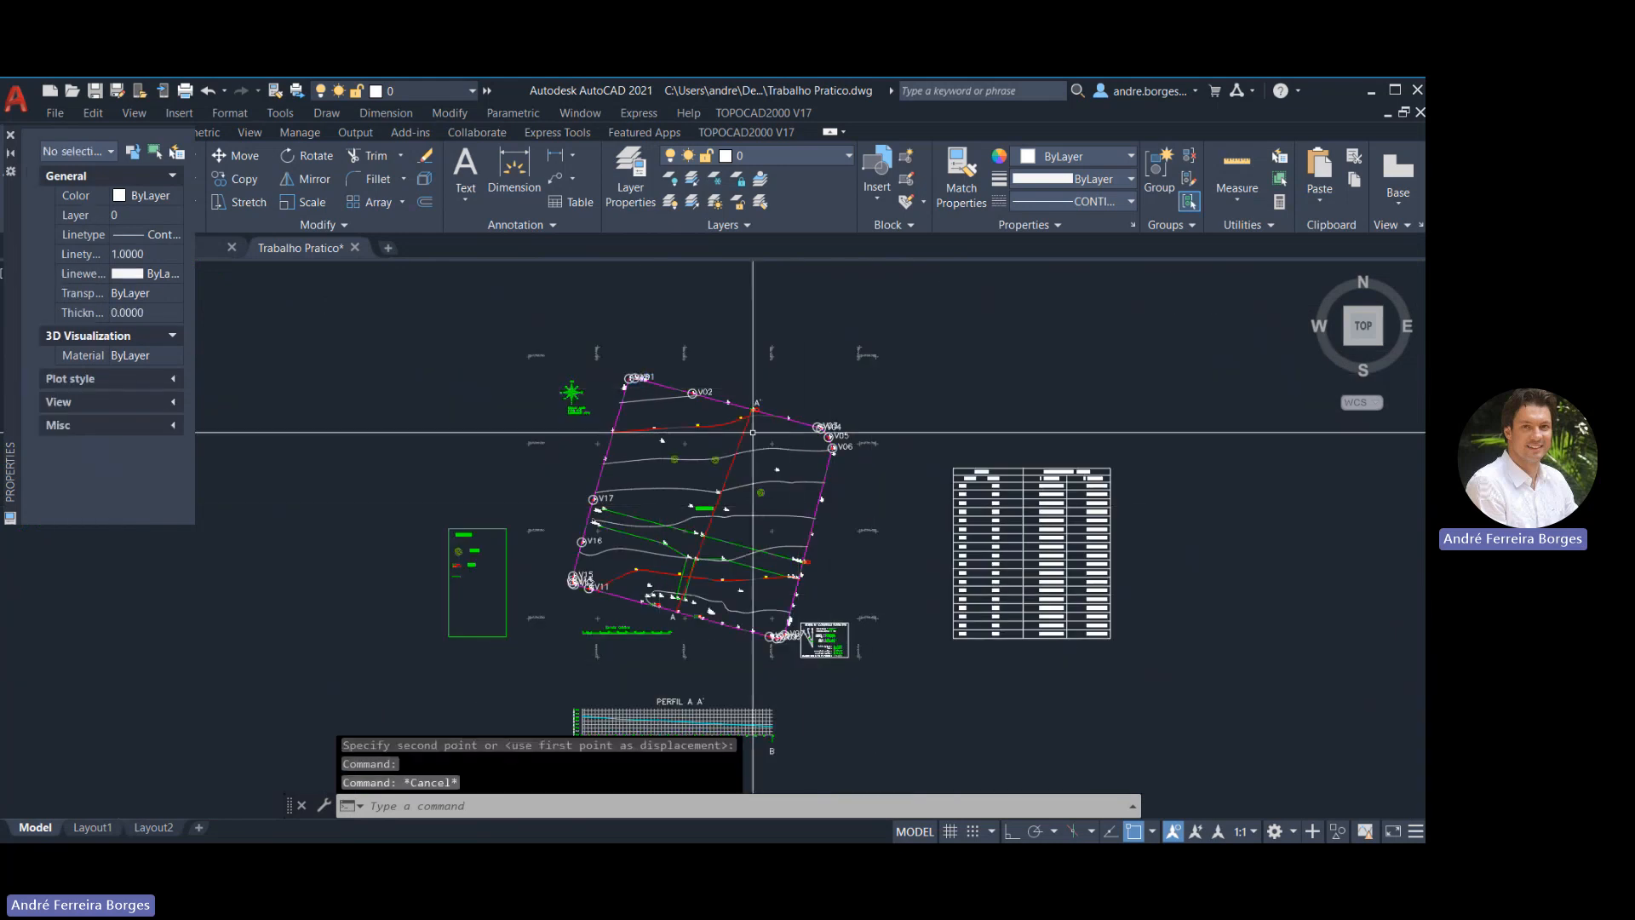
scroll(753, 414, "up", 4)
scroll(610, 446, "up", 2)
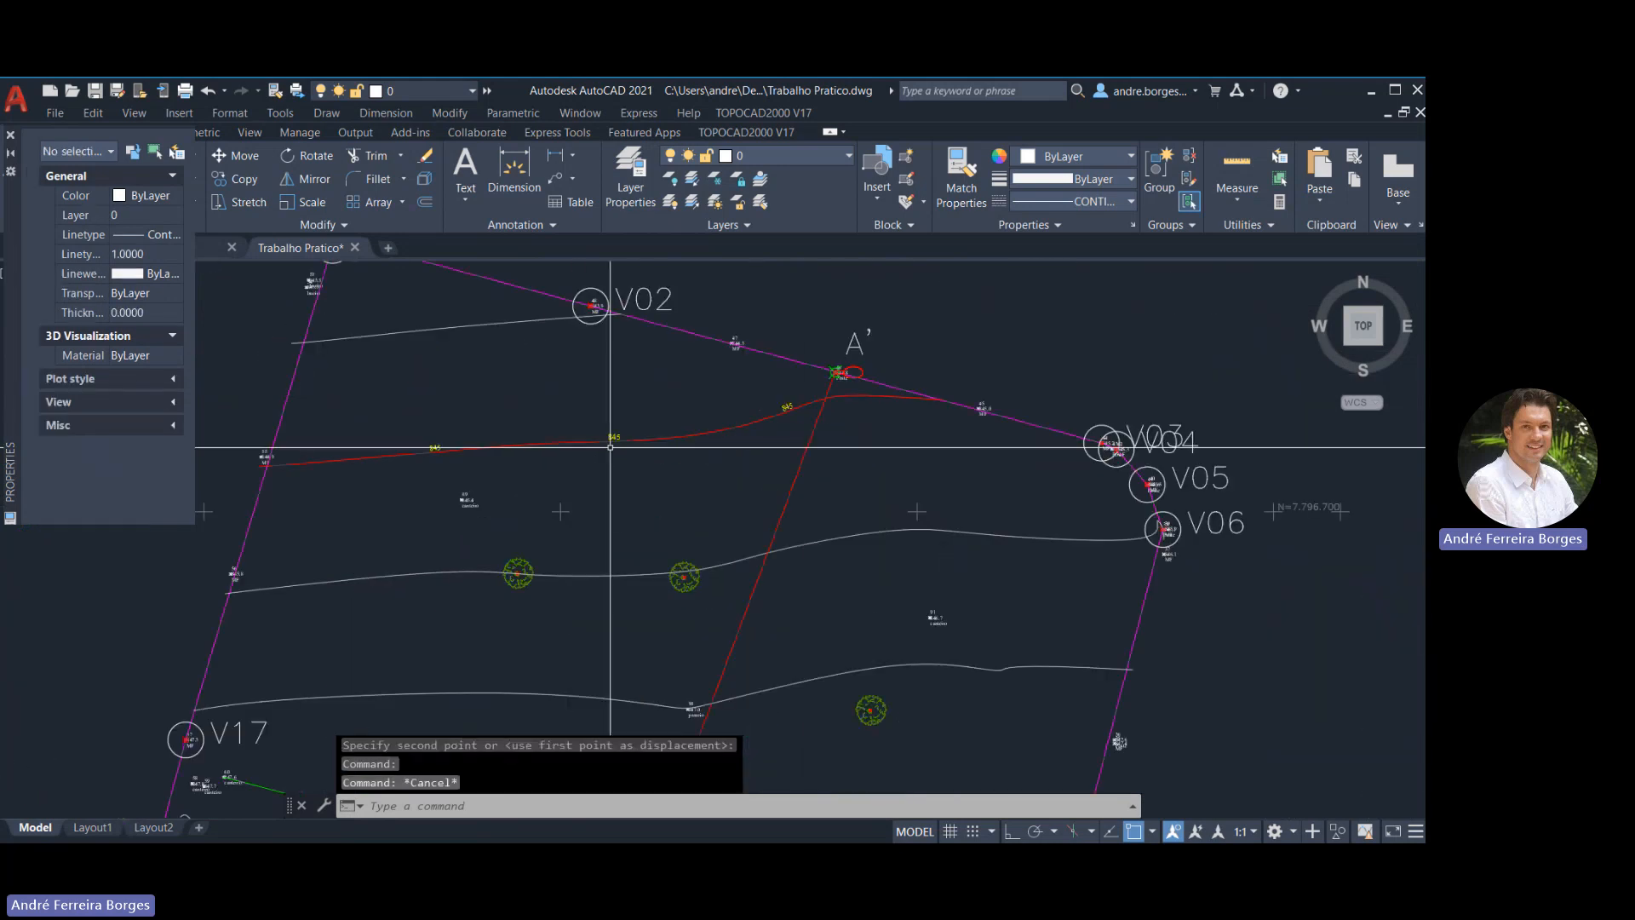
Save the drawing with the full survey plan and coordinate table in view
scroll(678, 457, "down", 6)
middle_click_drag(892, 428, 961, 428)
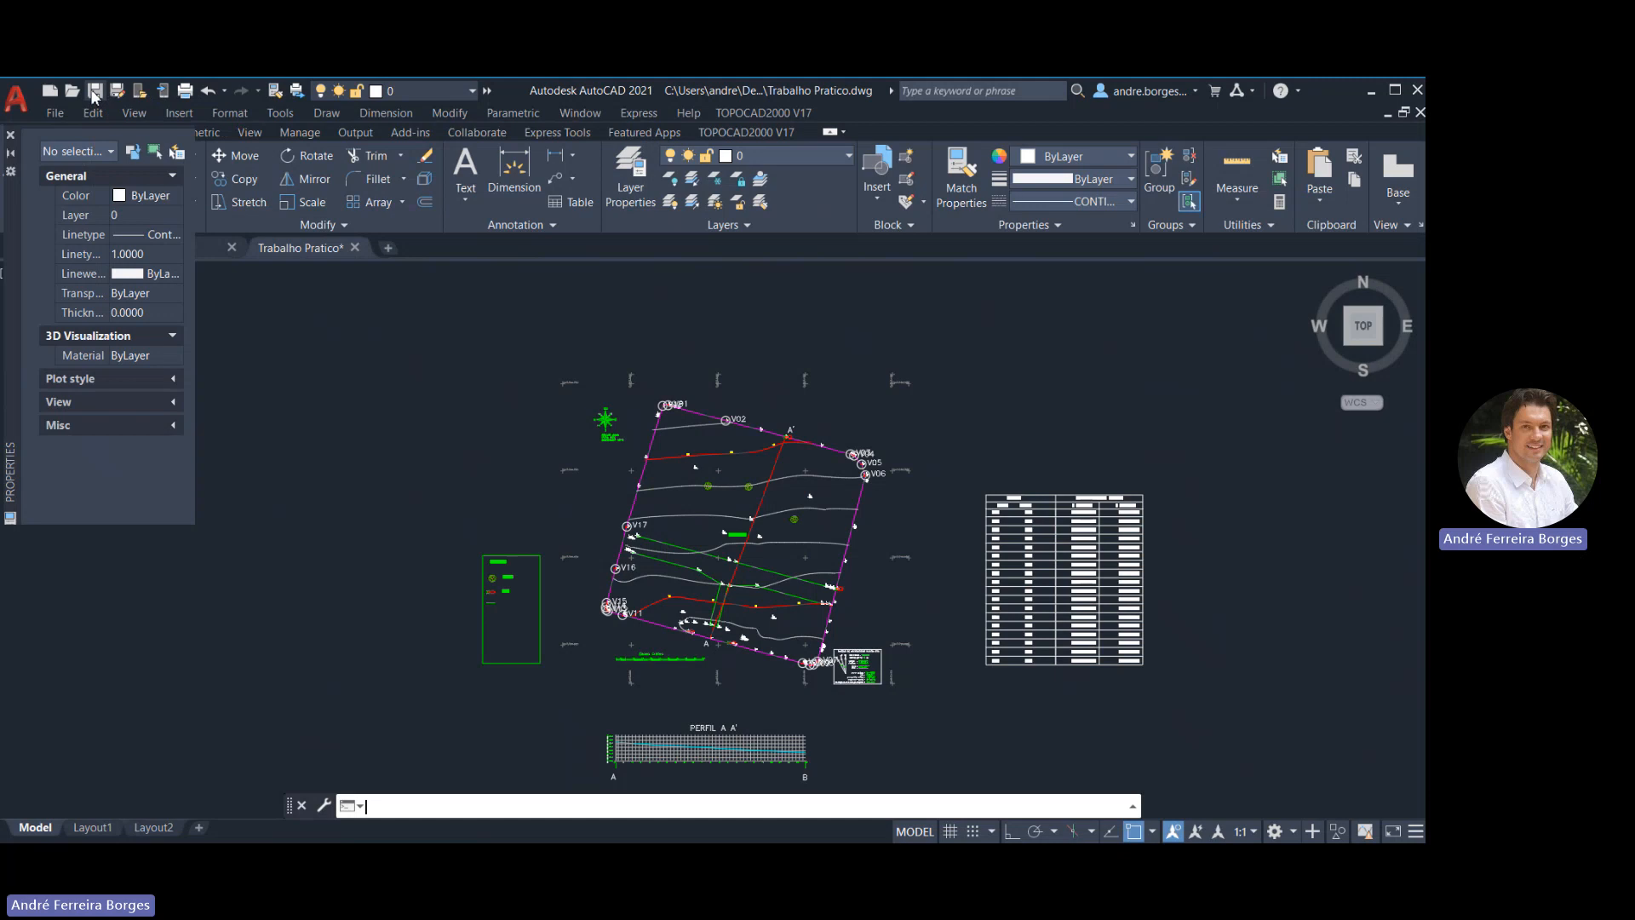
key("ctrl+s")
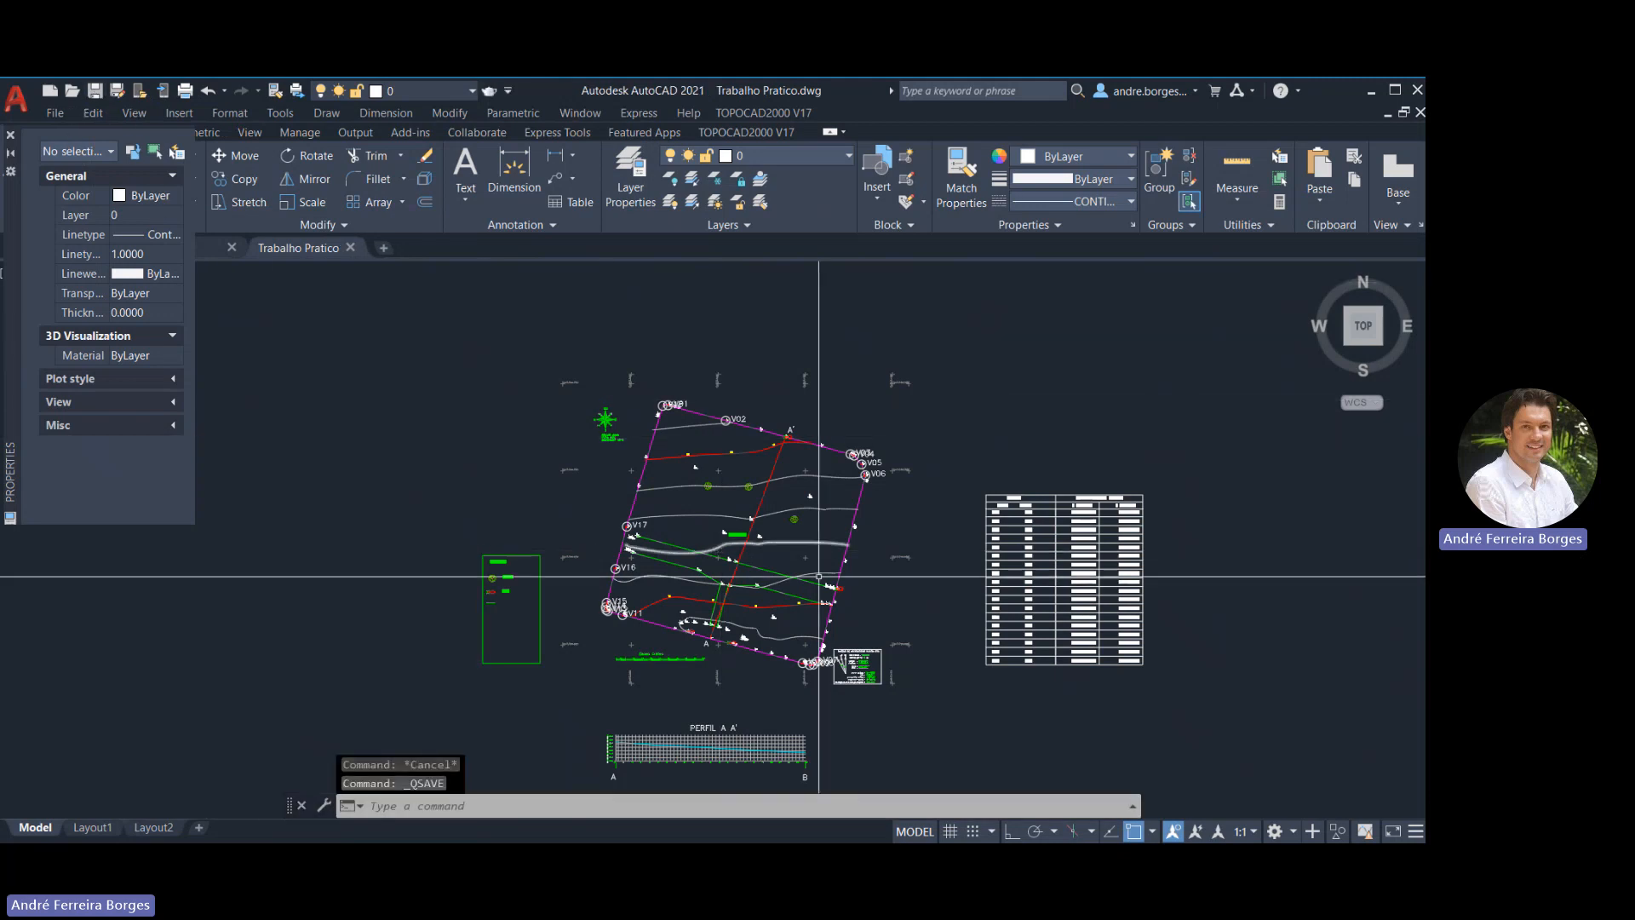
Examine the survey point labels and vertex markers along the plan's boundary, especially between V02 and A'
middle_click_drag(938, 445, 866, 411)
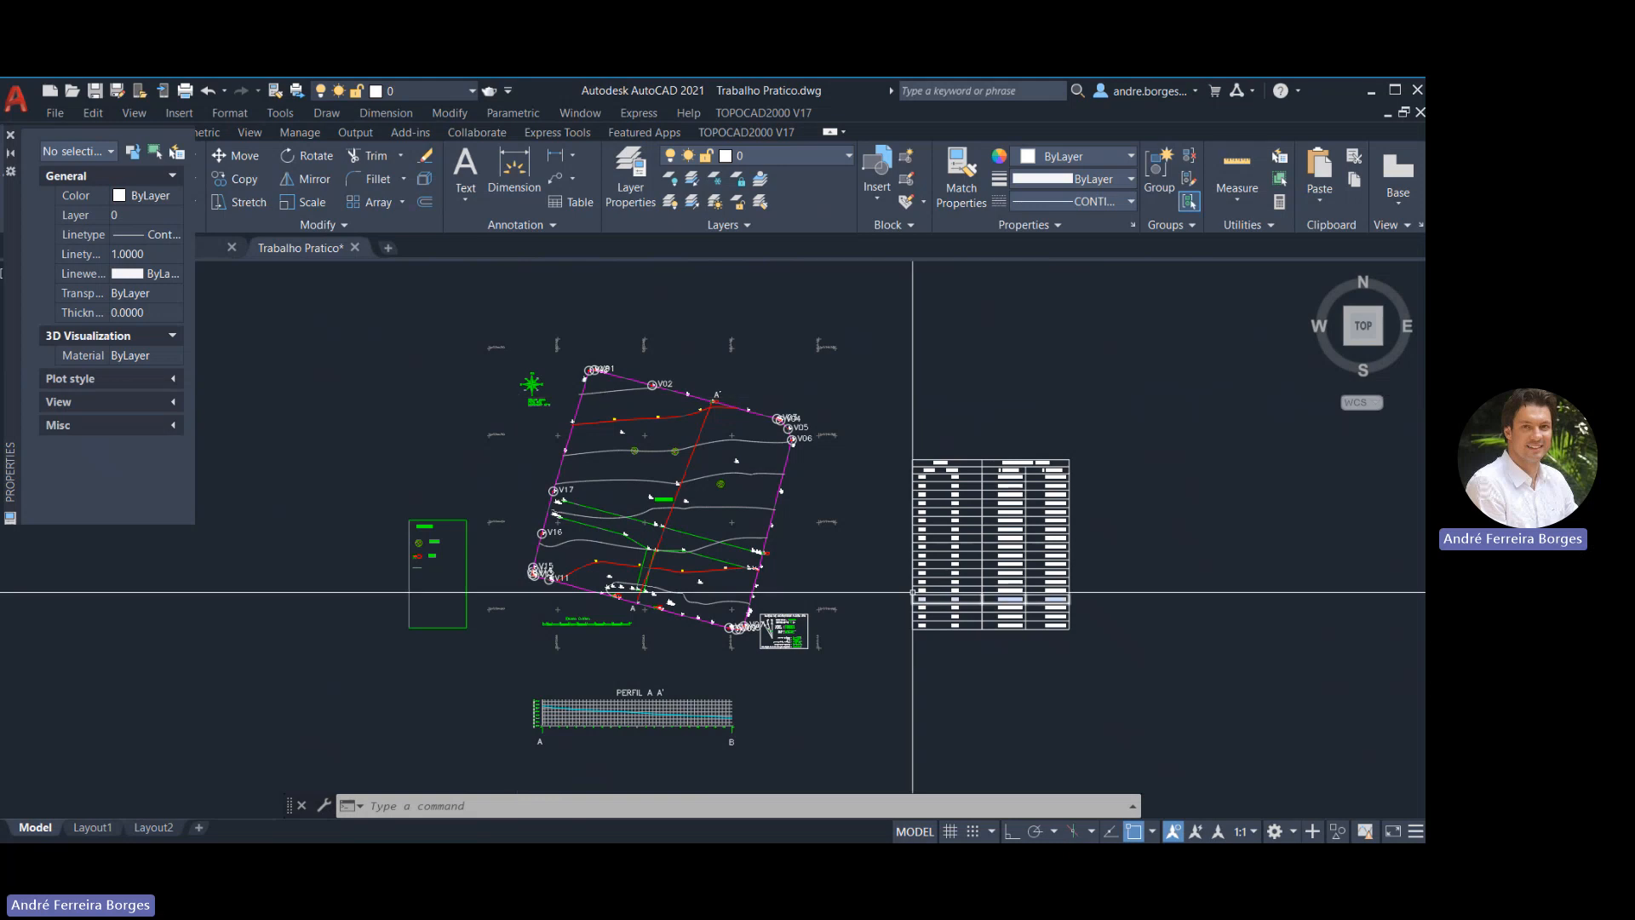
scroll(777, 614, "up", 5)
scroll(782, 614, "up", 2)
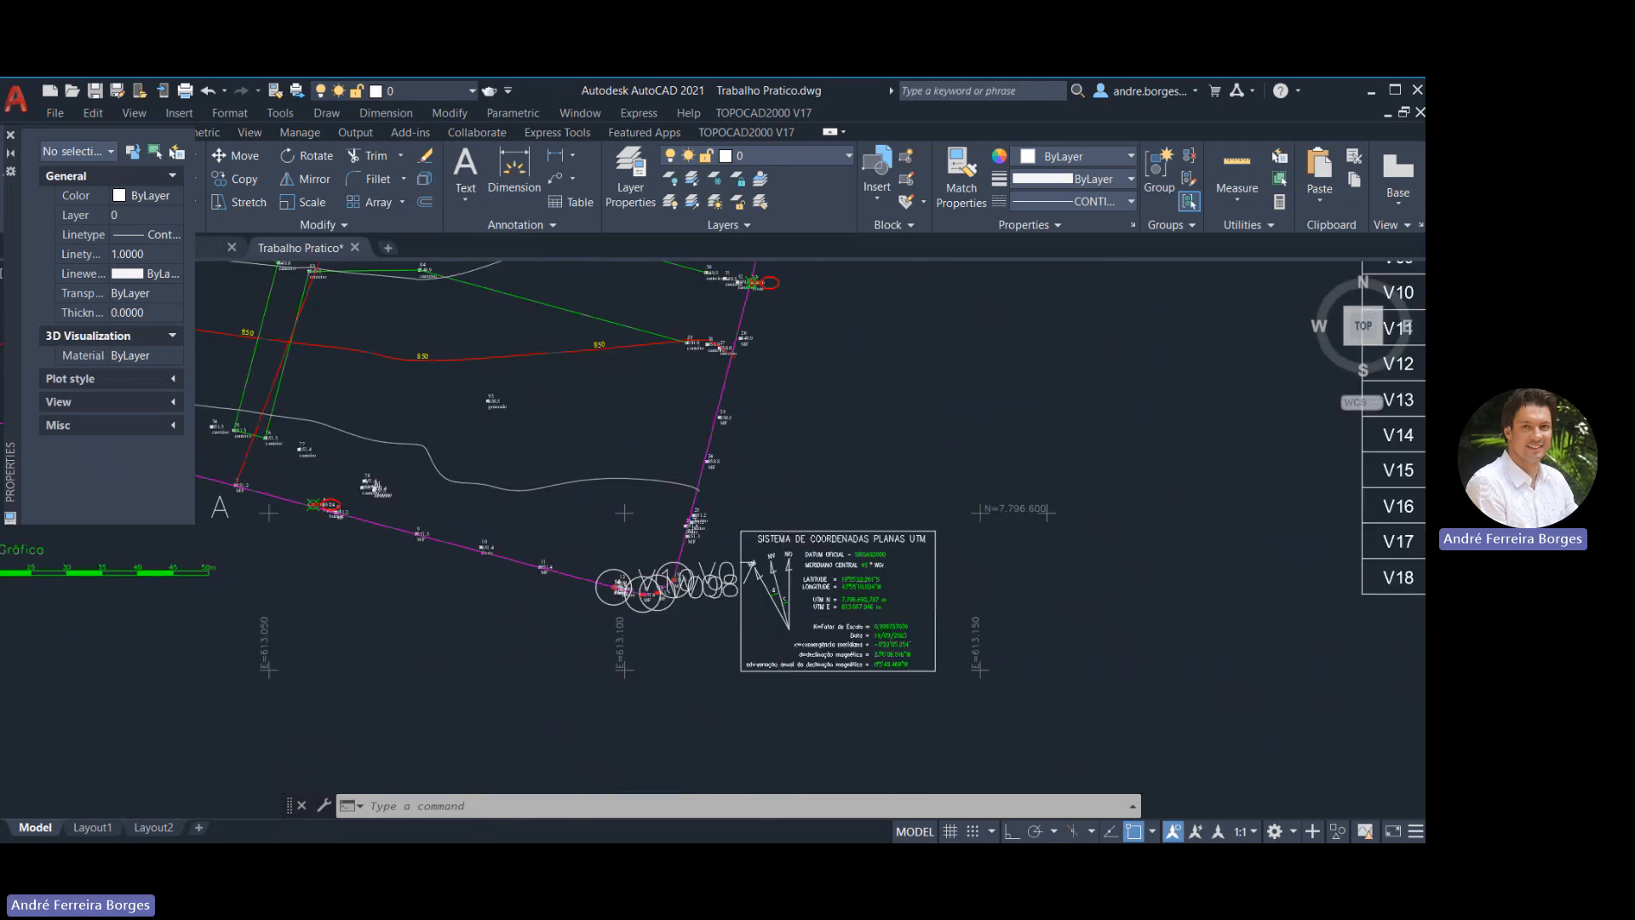
scroll(694, 446, "down", 5)
scroll(687, 396, "up", 6)
middle_click_drag(689, 406, 805, 623)
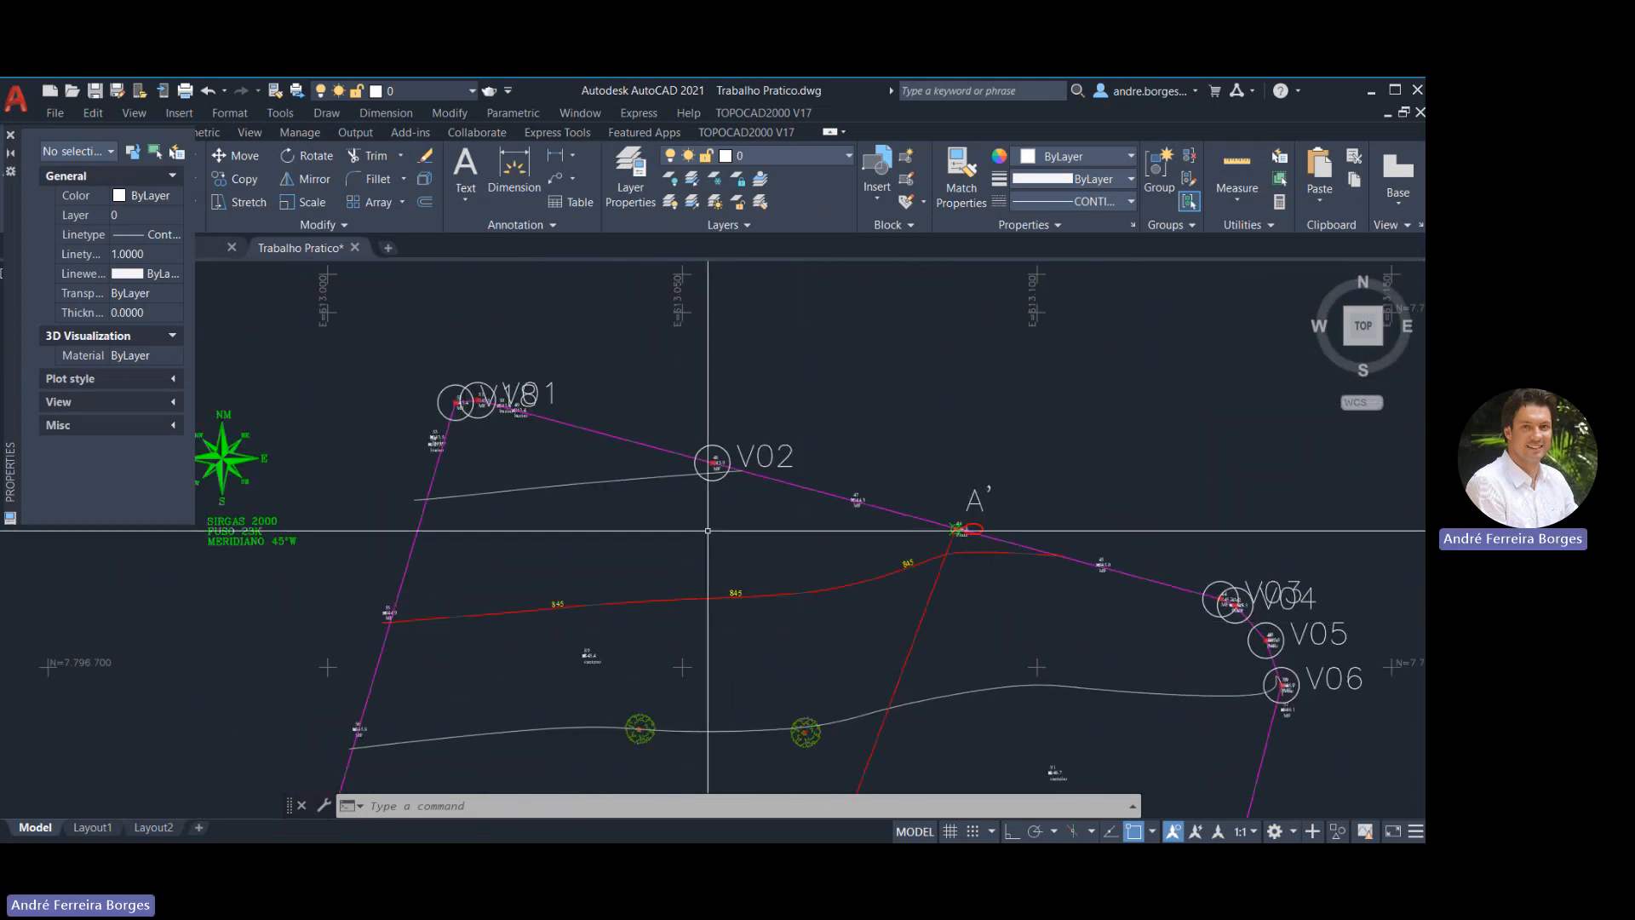
scroll(780, 545, "down", 3)
scroll(730, 458, "up", 5)
scroll(764, 423, "up", 4)
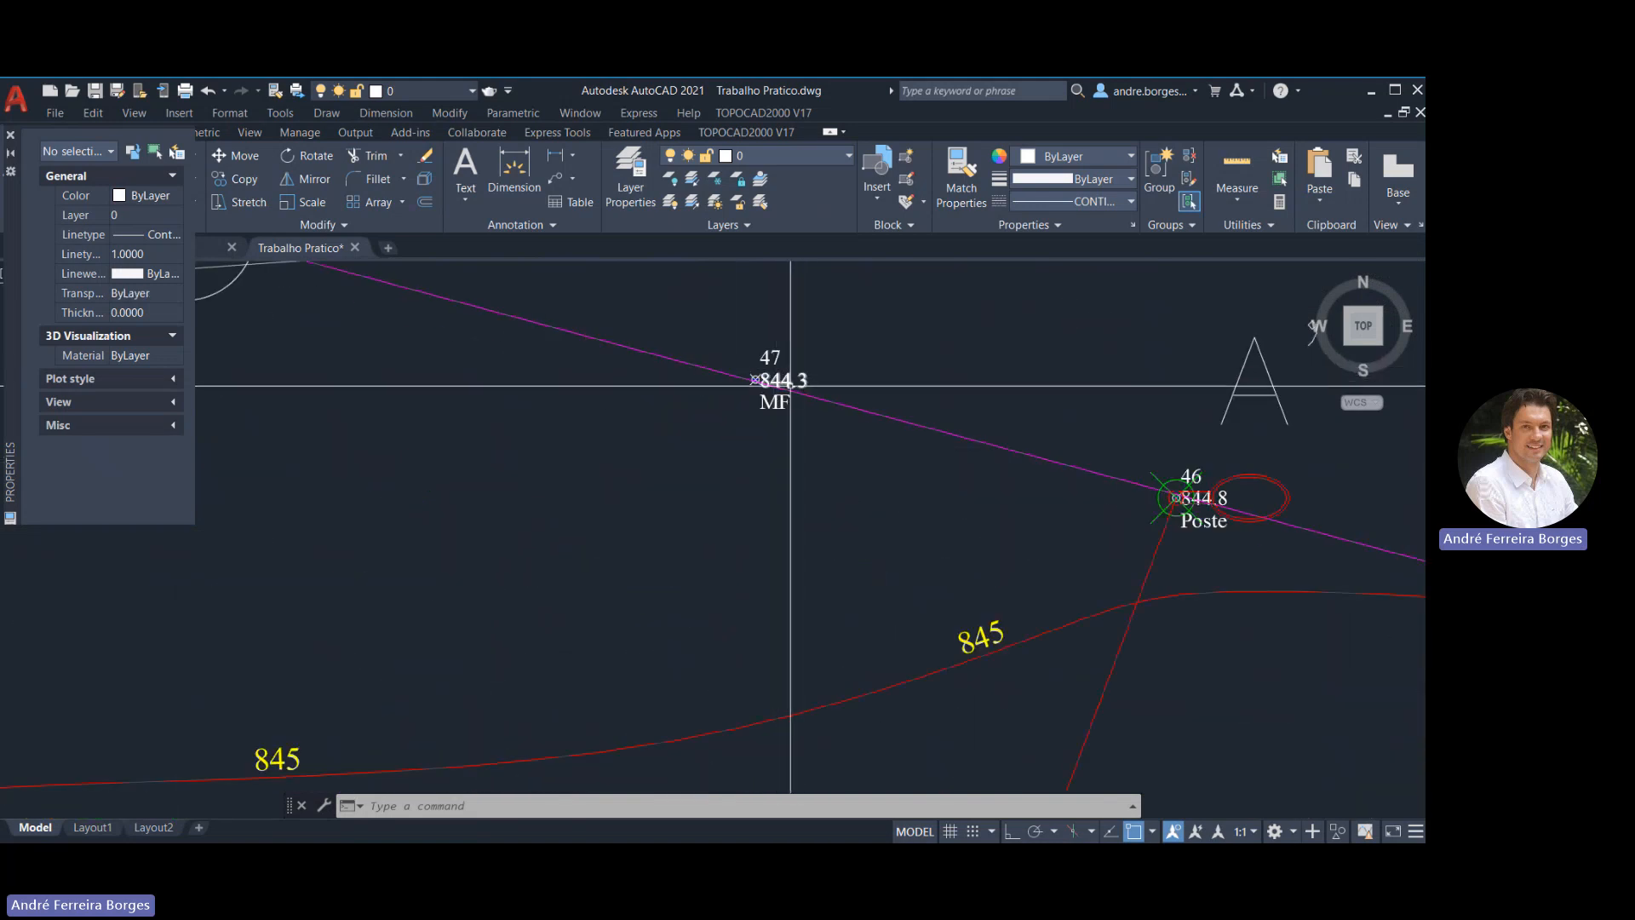
scroll(800, 378, "down", 3)
mouse_move(801, 379)
middle_mouse_down()
mouse_move(818, 404)
mouse_move(478, 407)
middle_mouse_up()
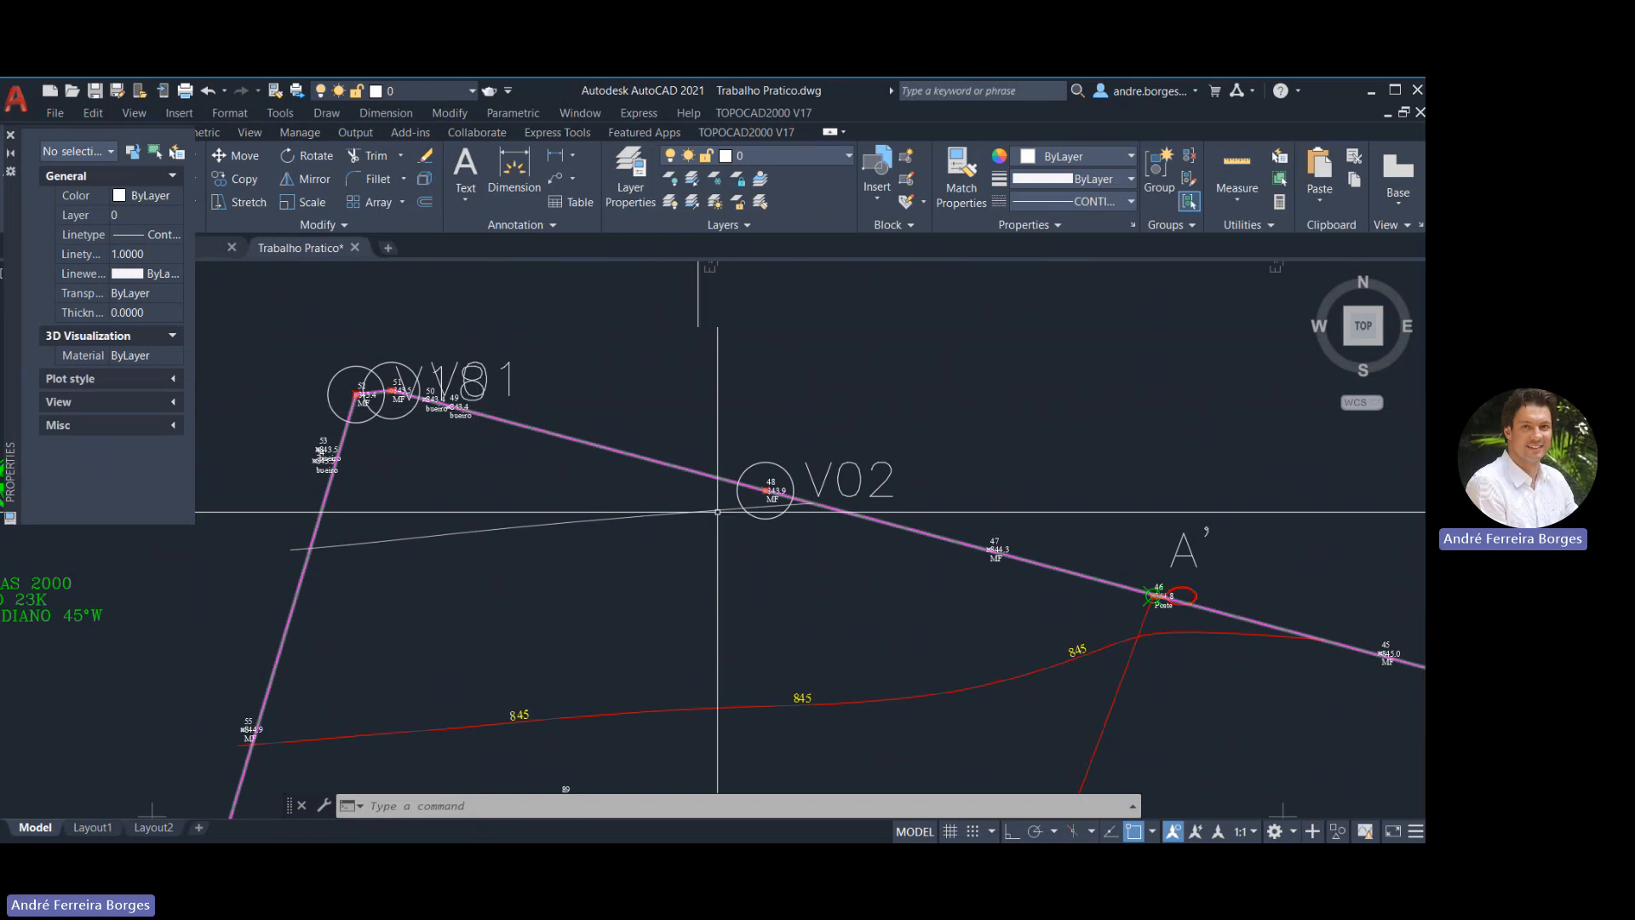
middle_click_drag(773, 518, 776, 524)
scroll(701, 426, "down", 3)
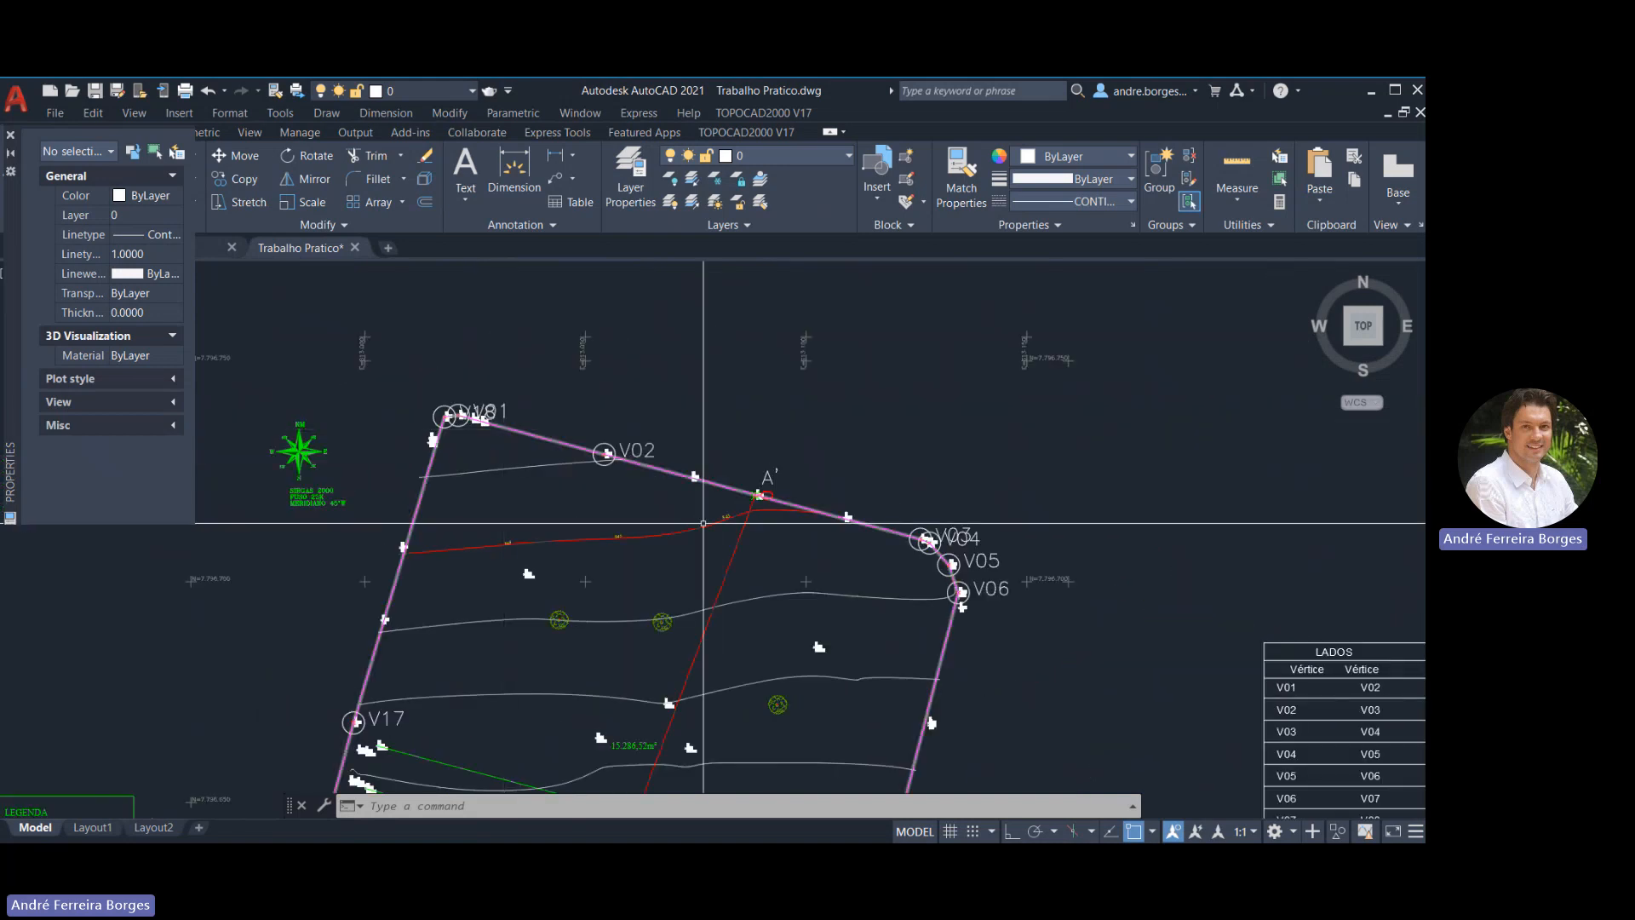
middle_click_drag(701, 426, 529, 379)
scroll(690, 406, "up", 5)
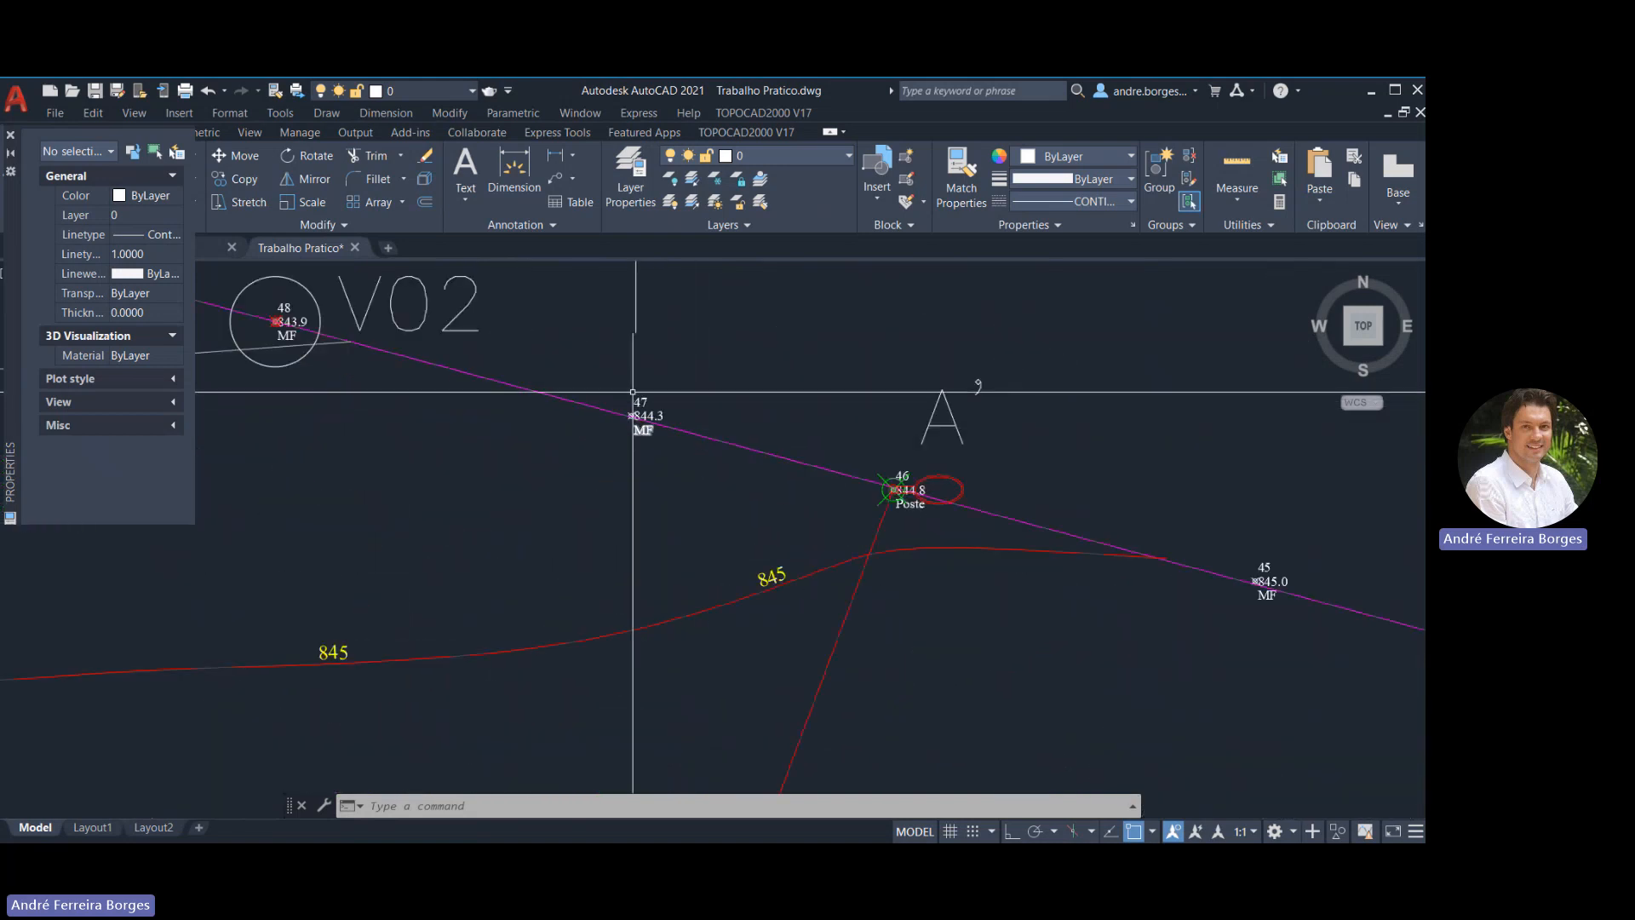
scroll(649, 483, "down", 5)
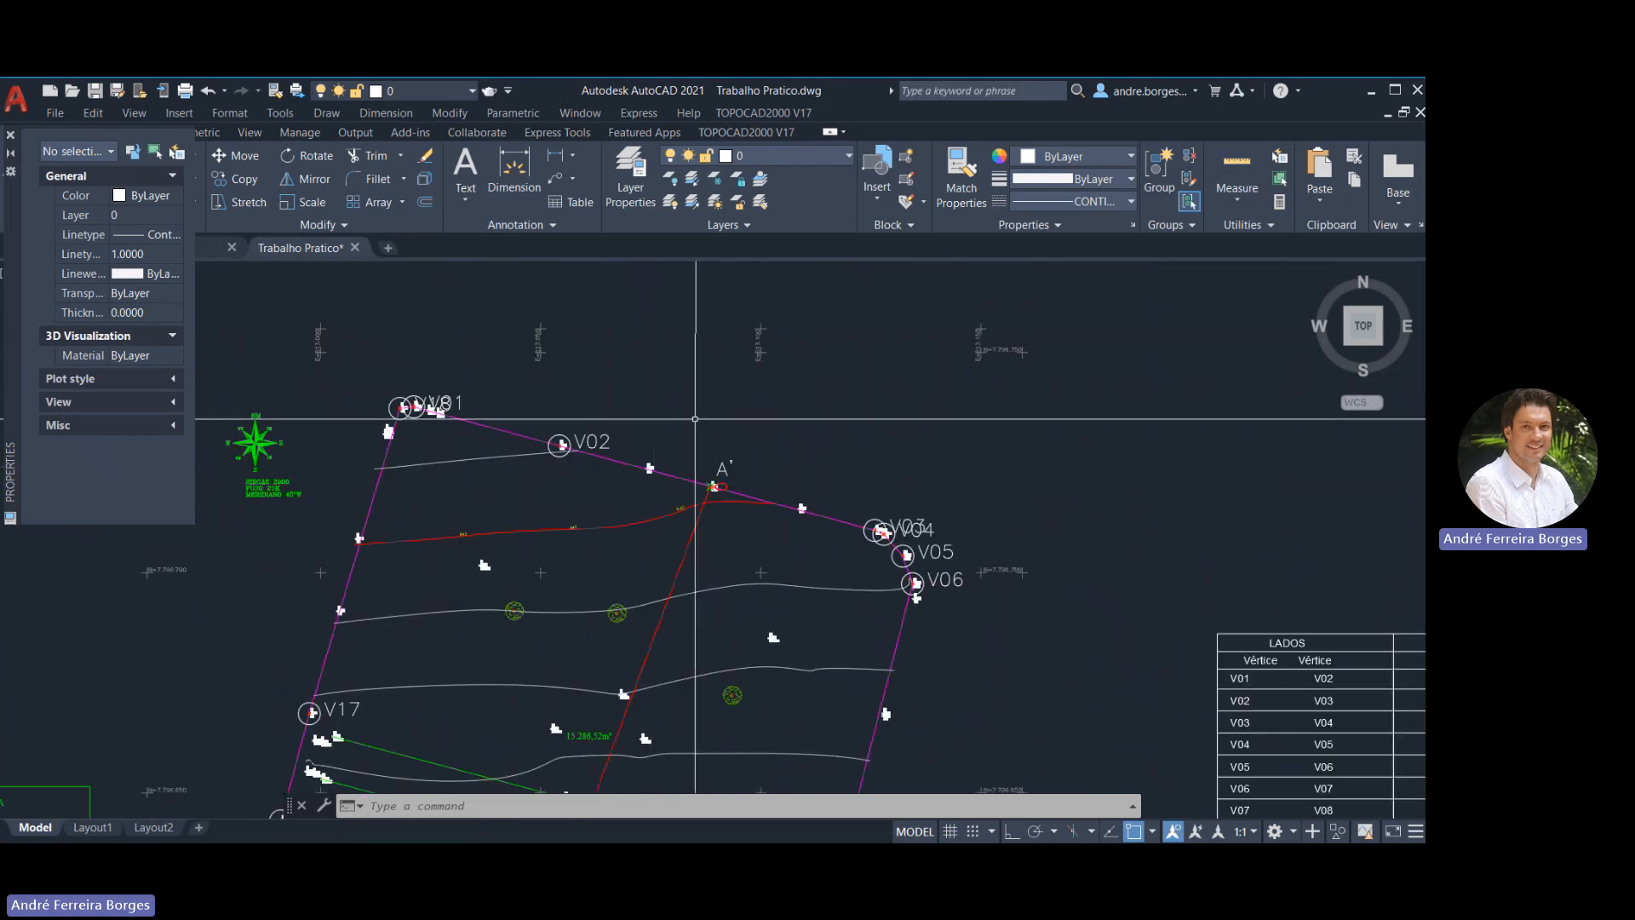
Turn off the name, height and code layers by picking the labels of survey point 47 with LAYOFF
key("Escape")
key("Escape")
type("LAYOf")
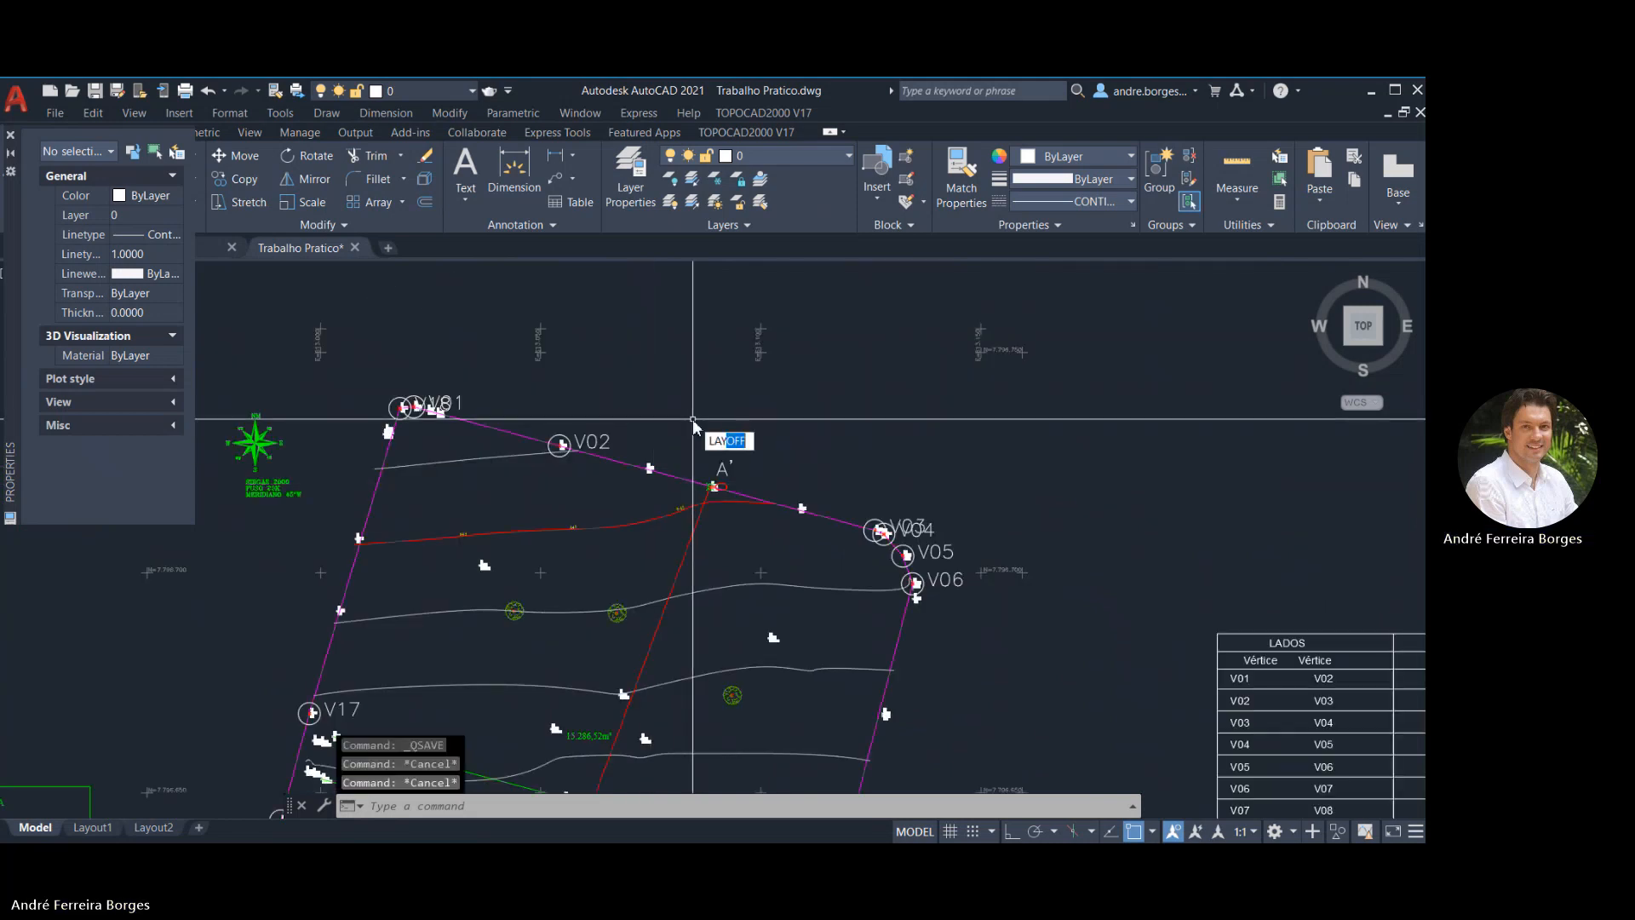
type("F")
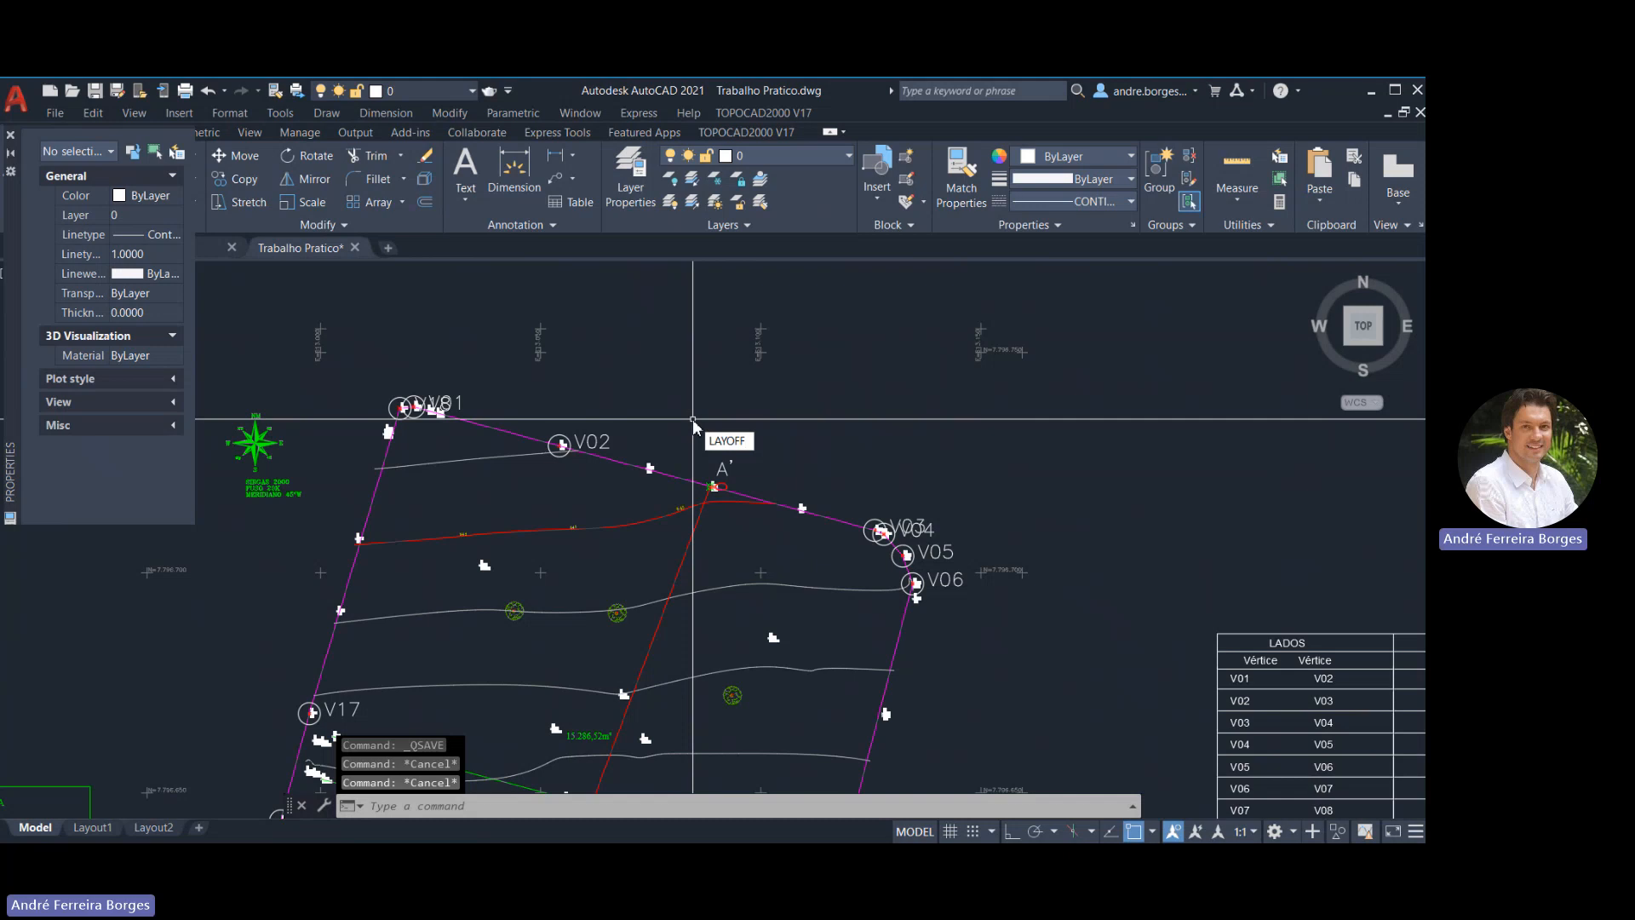
key("Return")
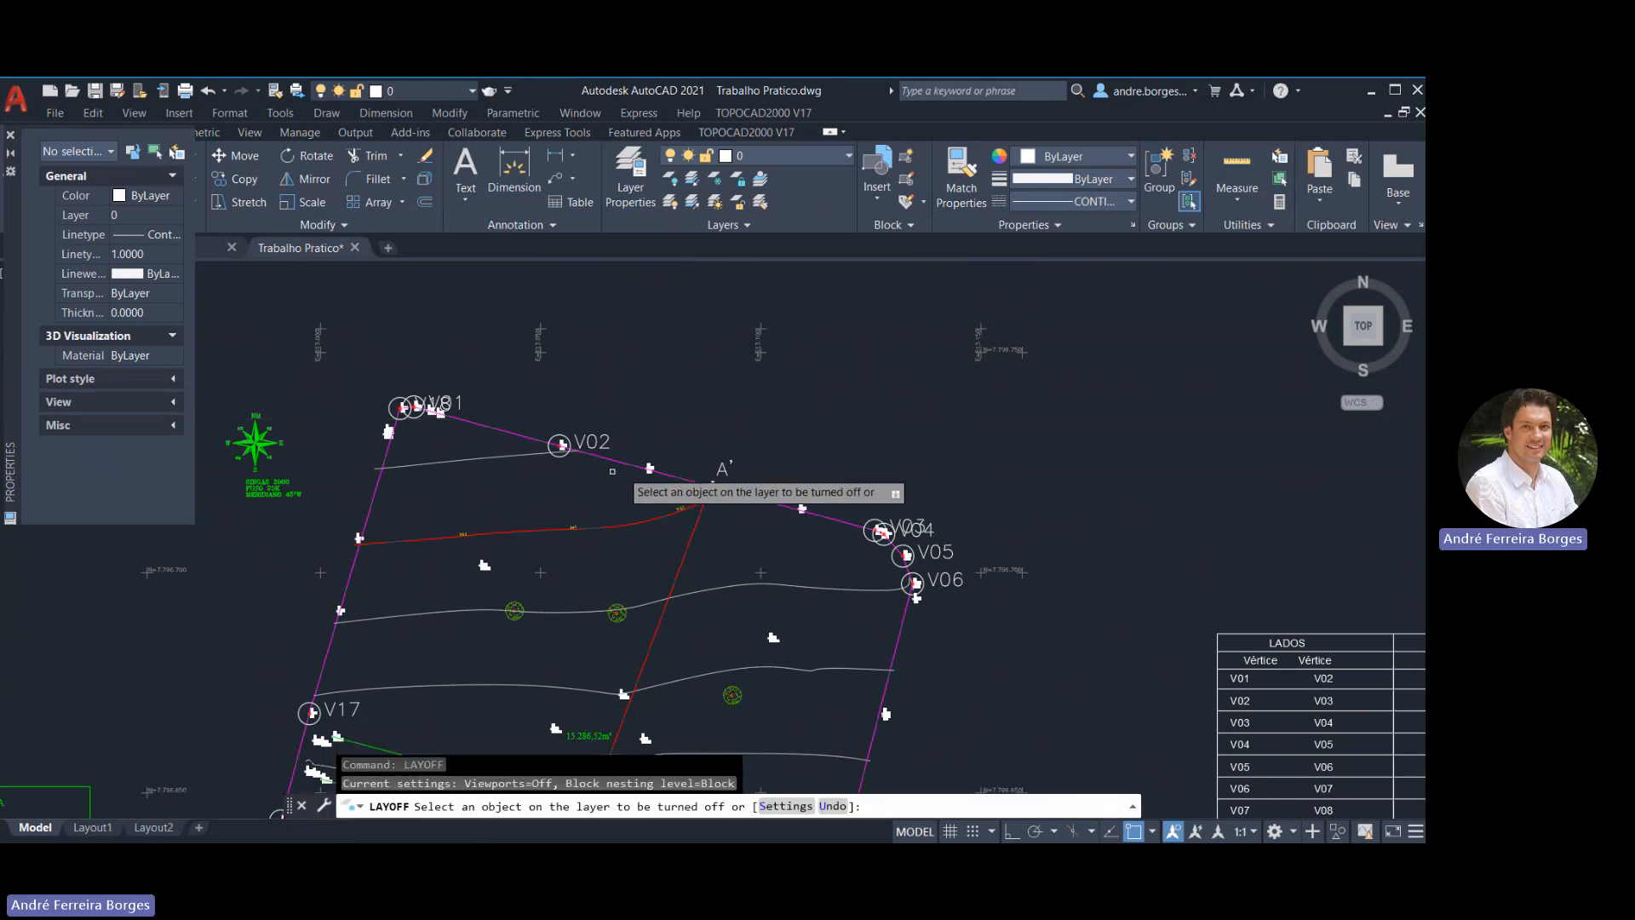
scroll(645, 471, "up", 6)
scroll(656, 470, "up", 5)
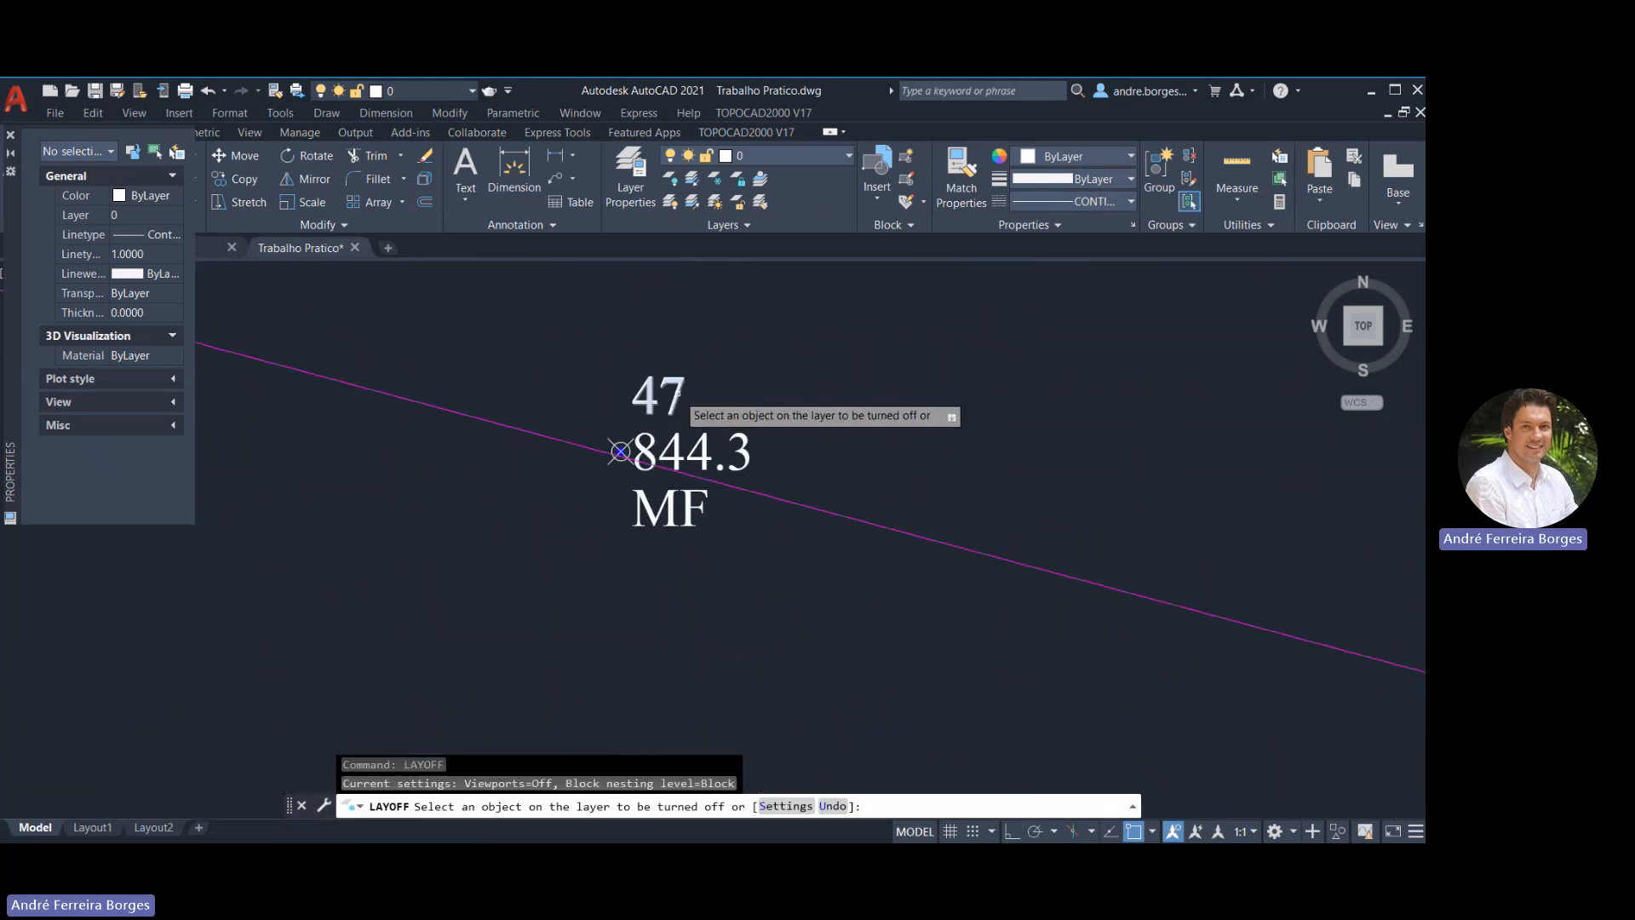
left_click(680, 390)
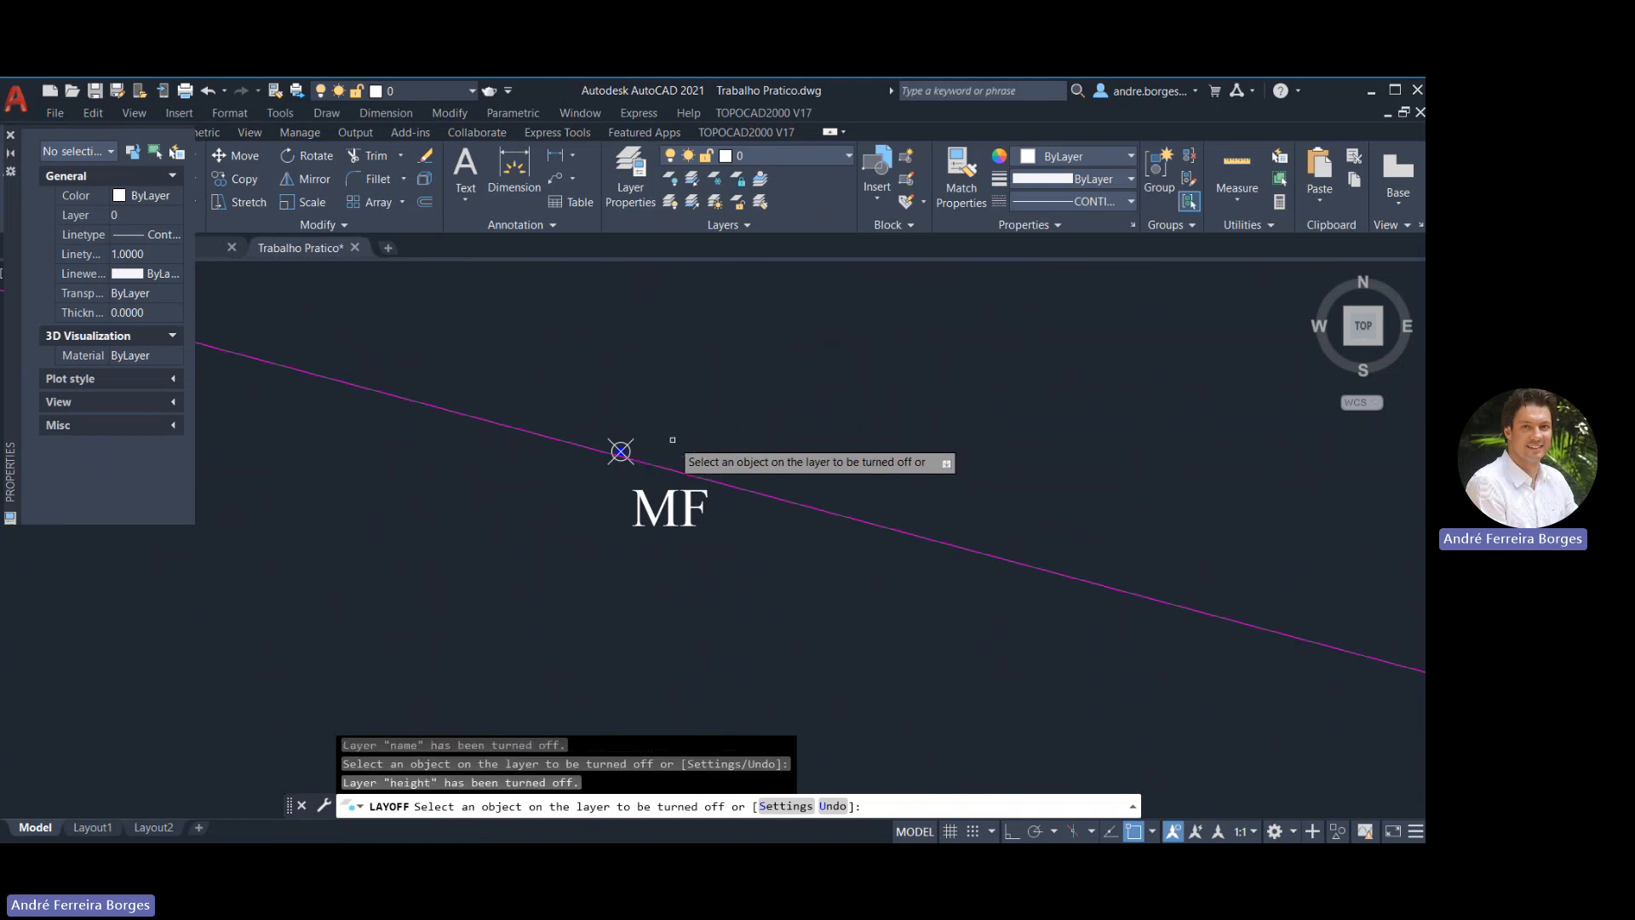
left_click(660, 503)
Turn off the canteiro_origin_point and canteiro layers, and end the LAYOFF command
scroll(666, 419, "down", 5)
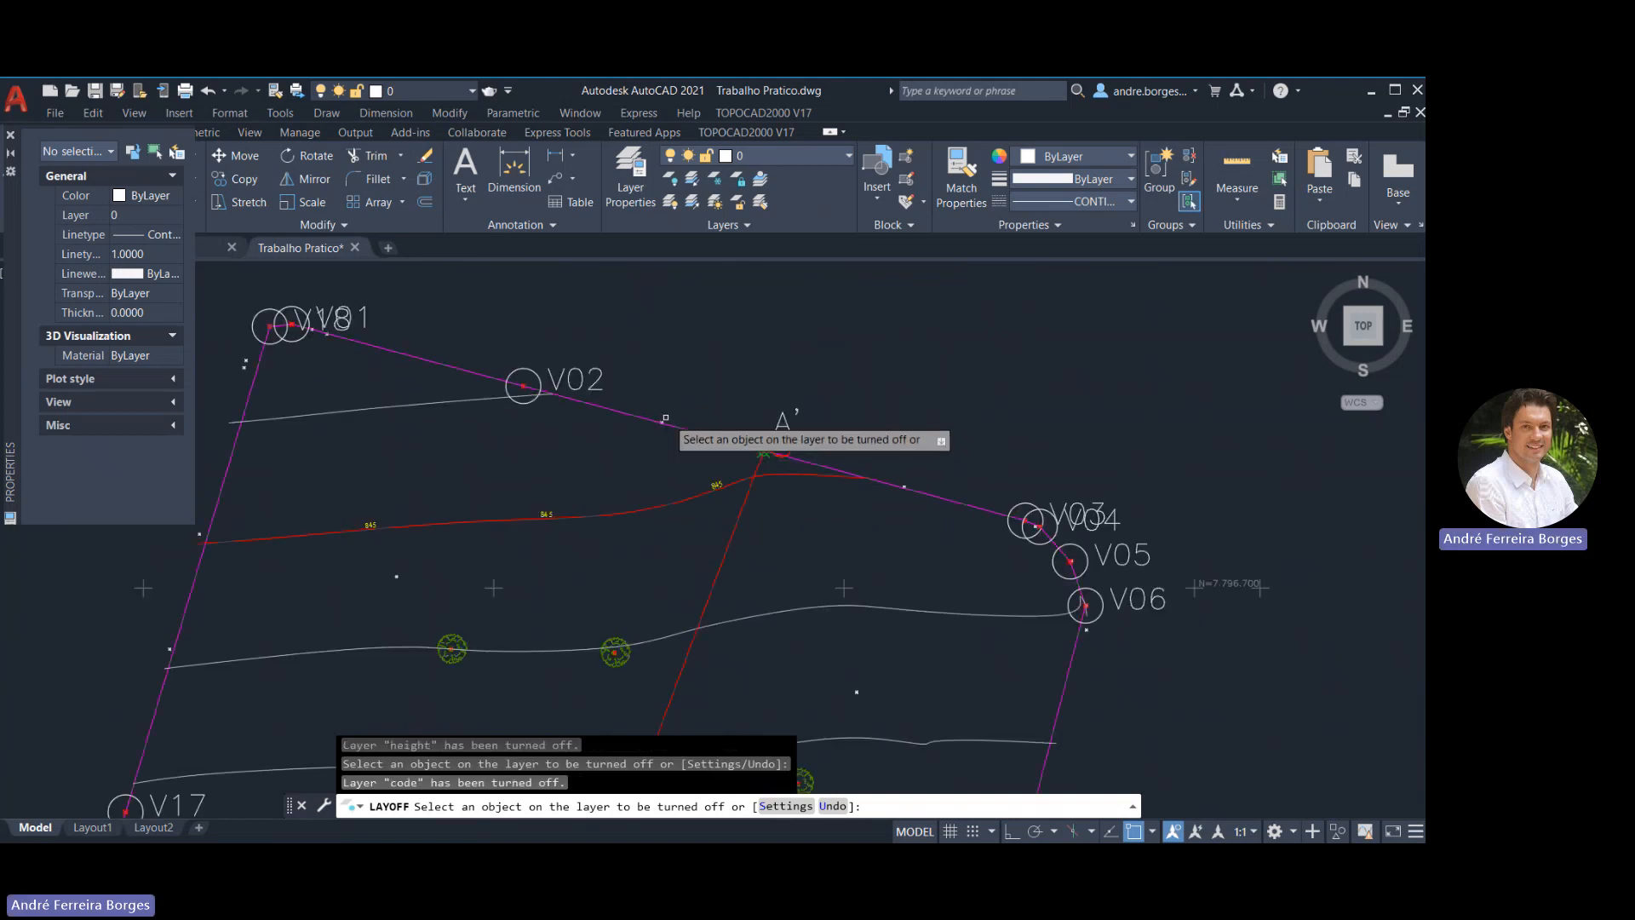
scroll(665, 419, "down", 3)
middle_click_drag(721, 734, 721, 581)
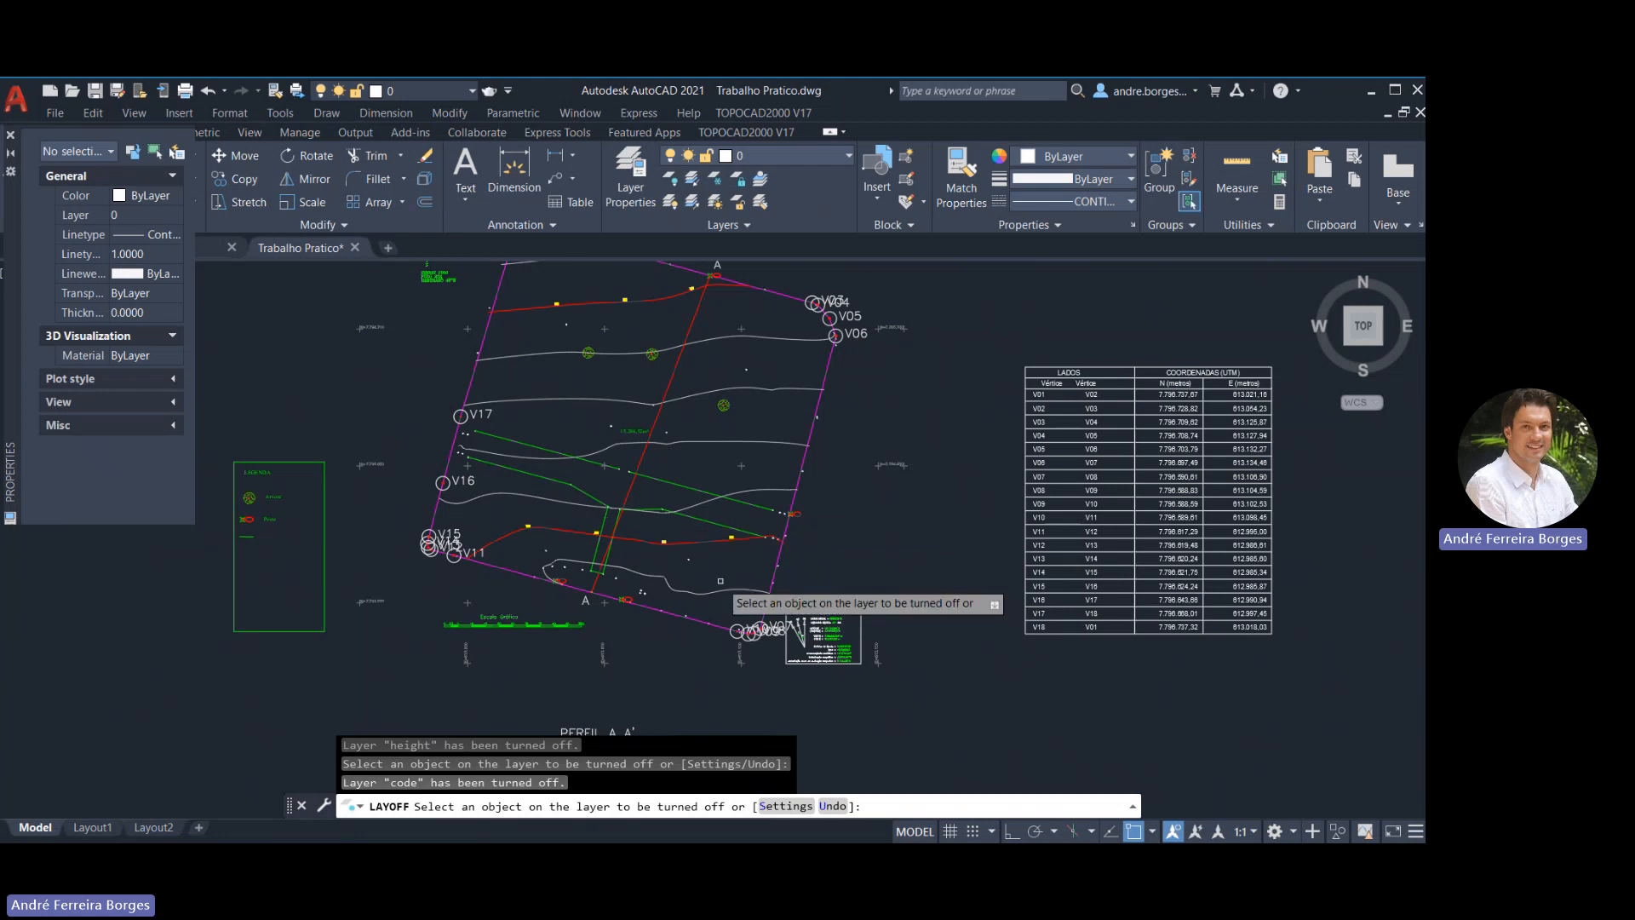
scroll(721, 581, "up", 5)
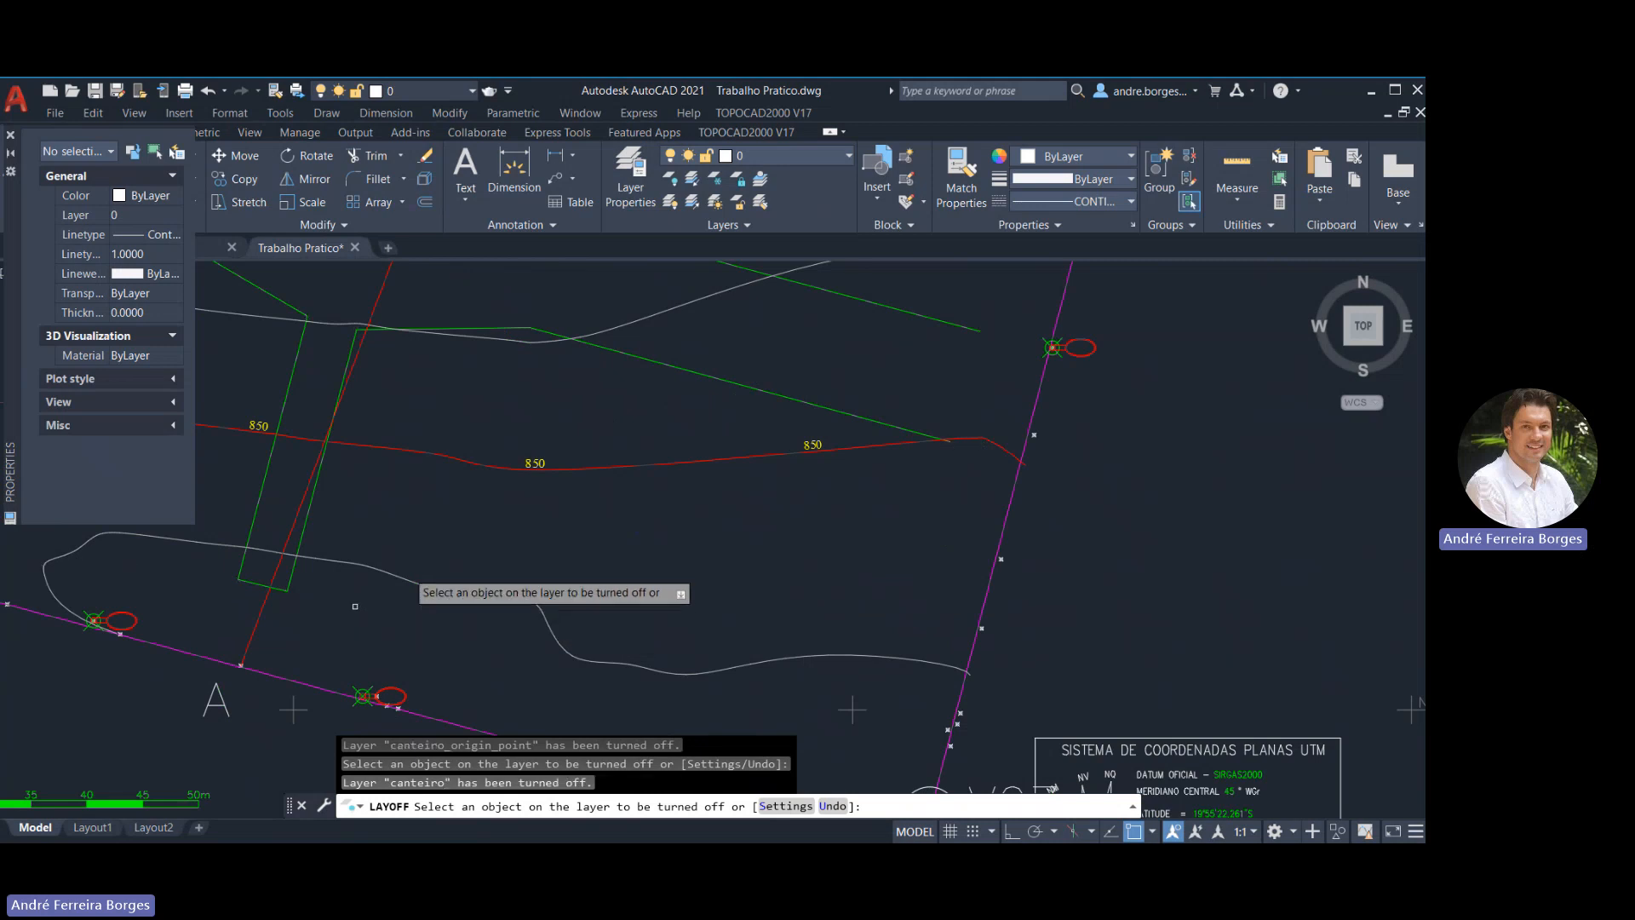
scroll(558, 511, "down", 5)
scroll(535, 352, "up", 4)
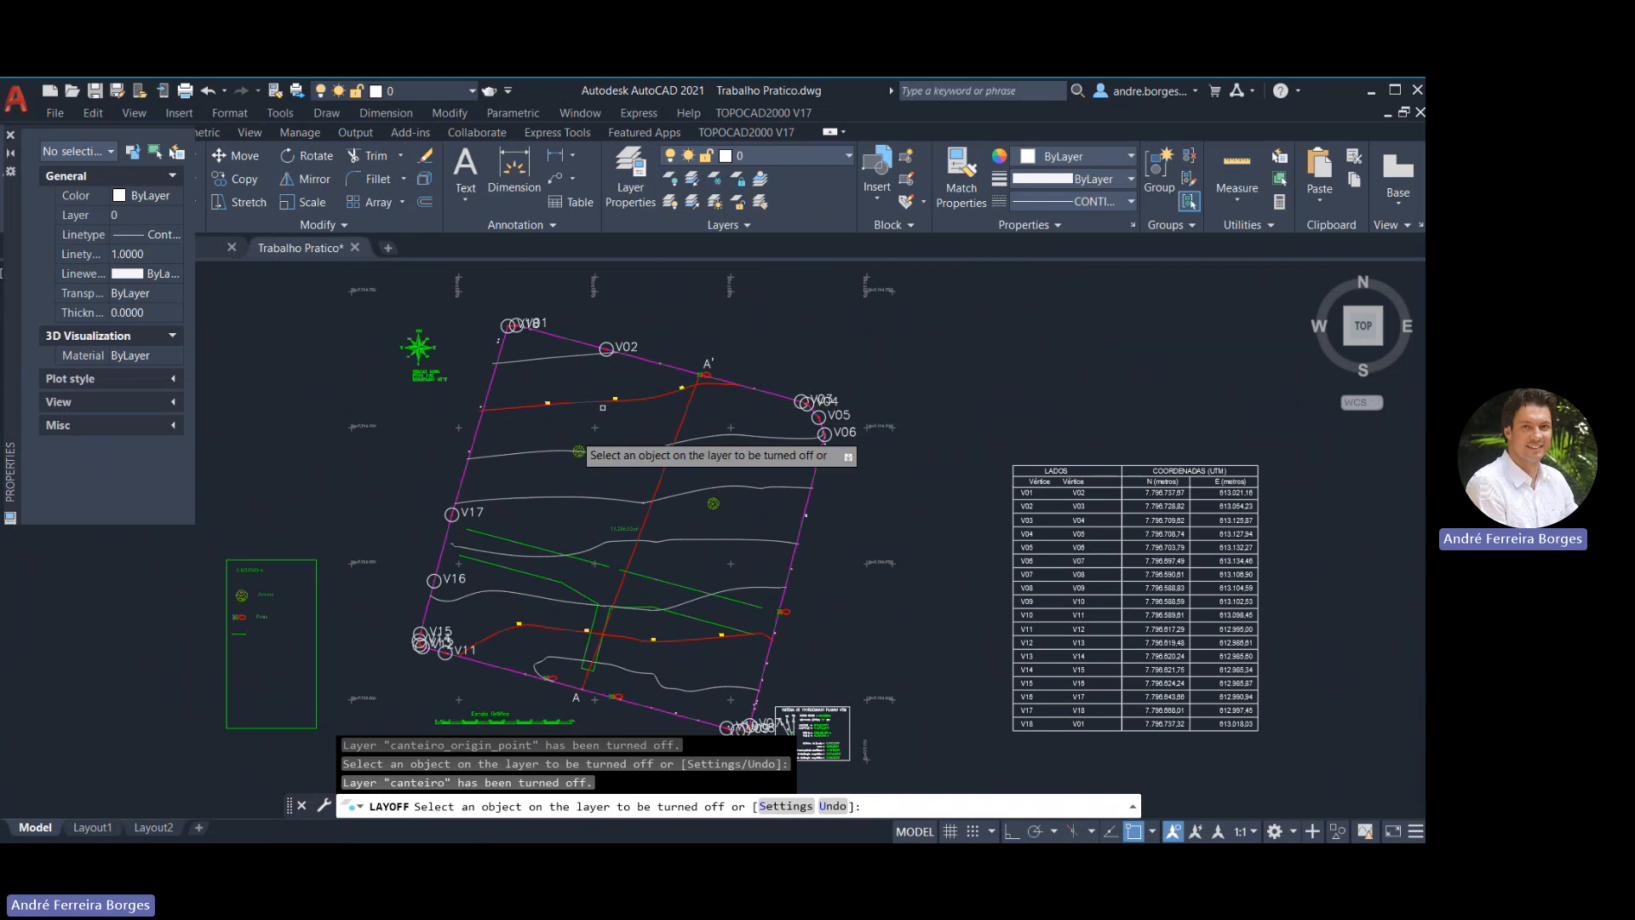
key("Escape")
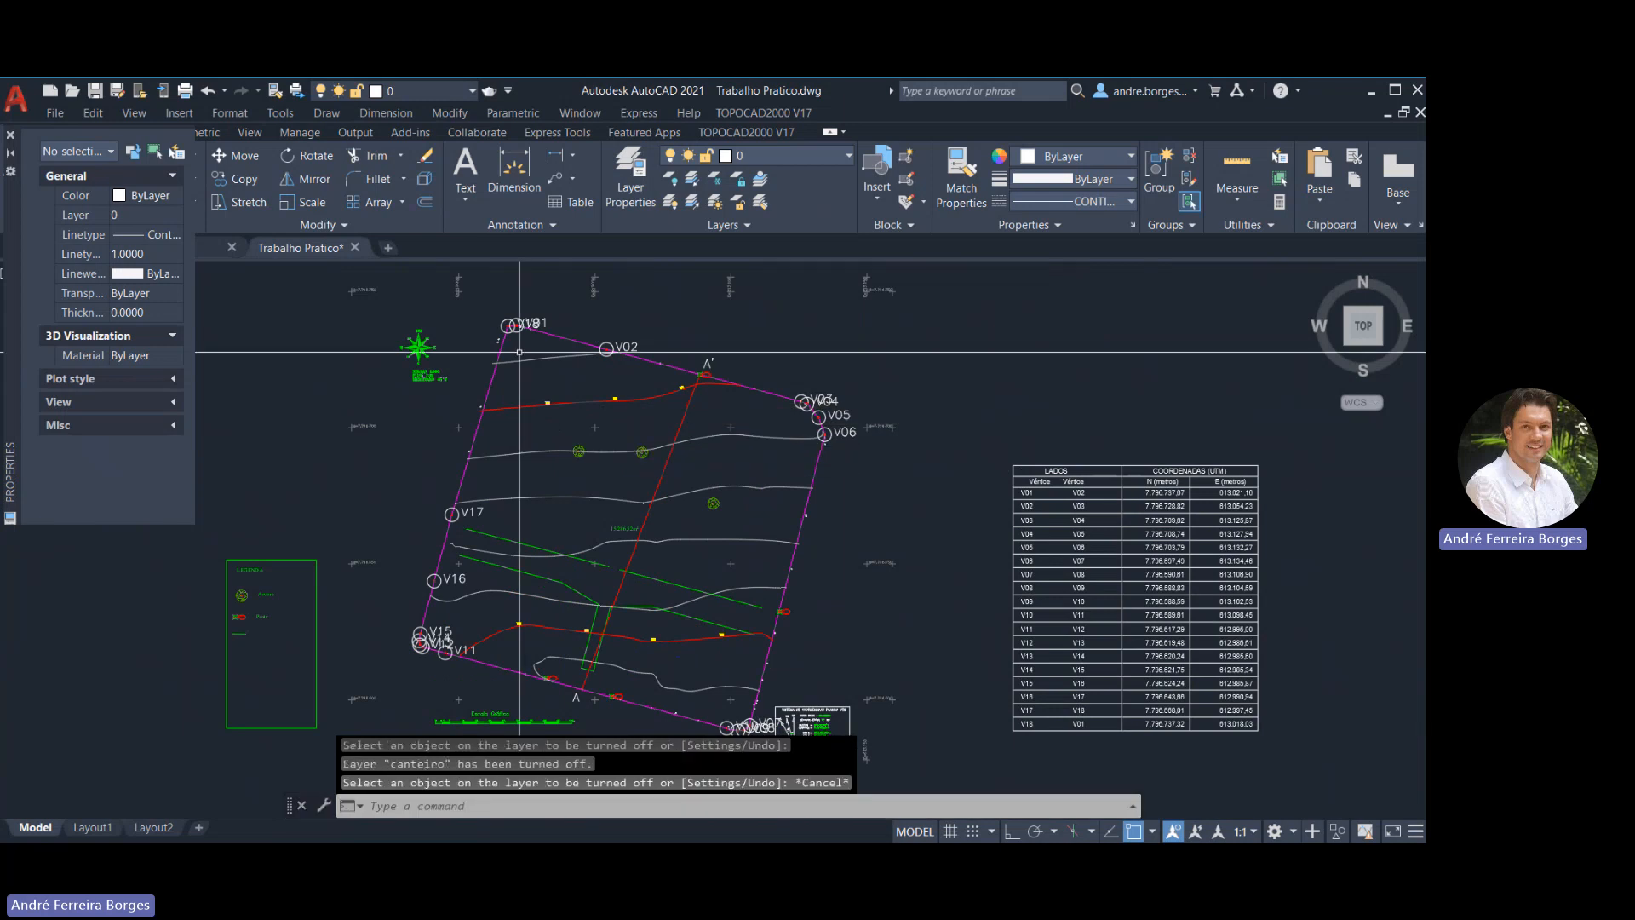
Set the V18 vertex block's X, Y and Z scale to 1
scroll(510, 320, "up", 8)
left_click(657, 334)
key("Escape")
left_click(651, 349)
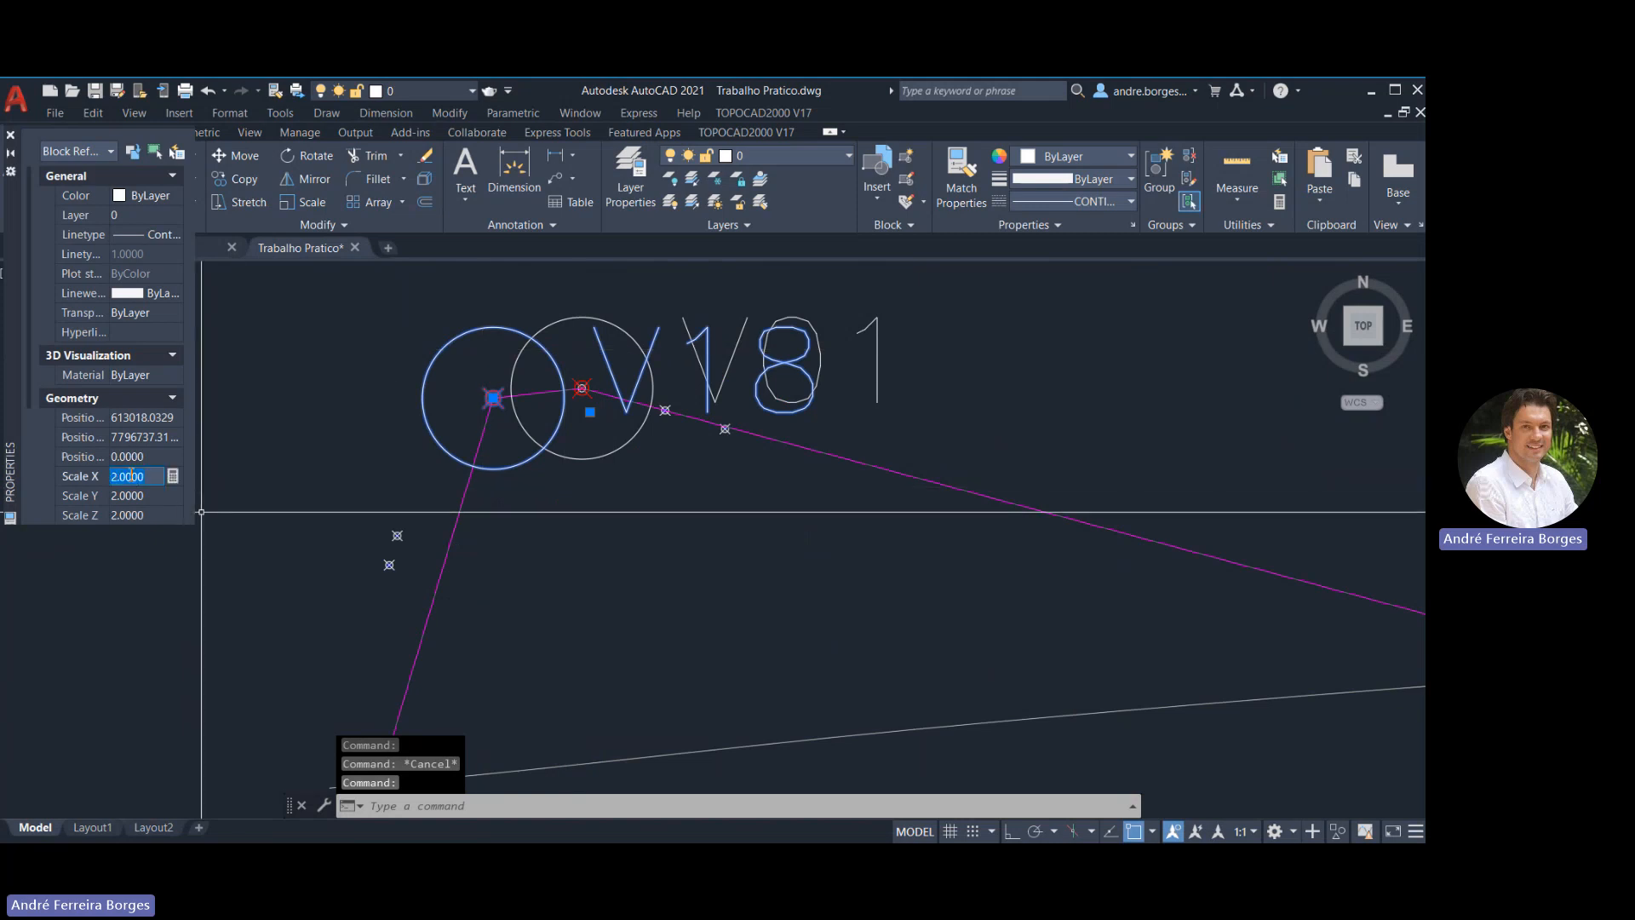
key("Return")
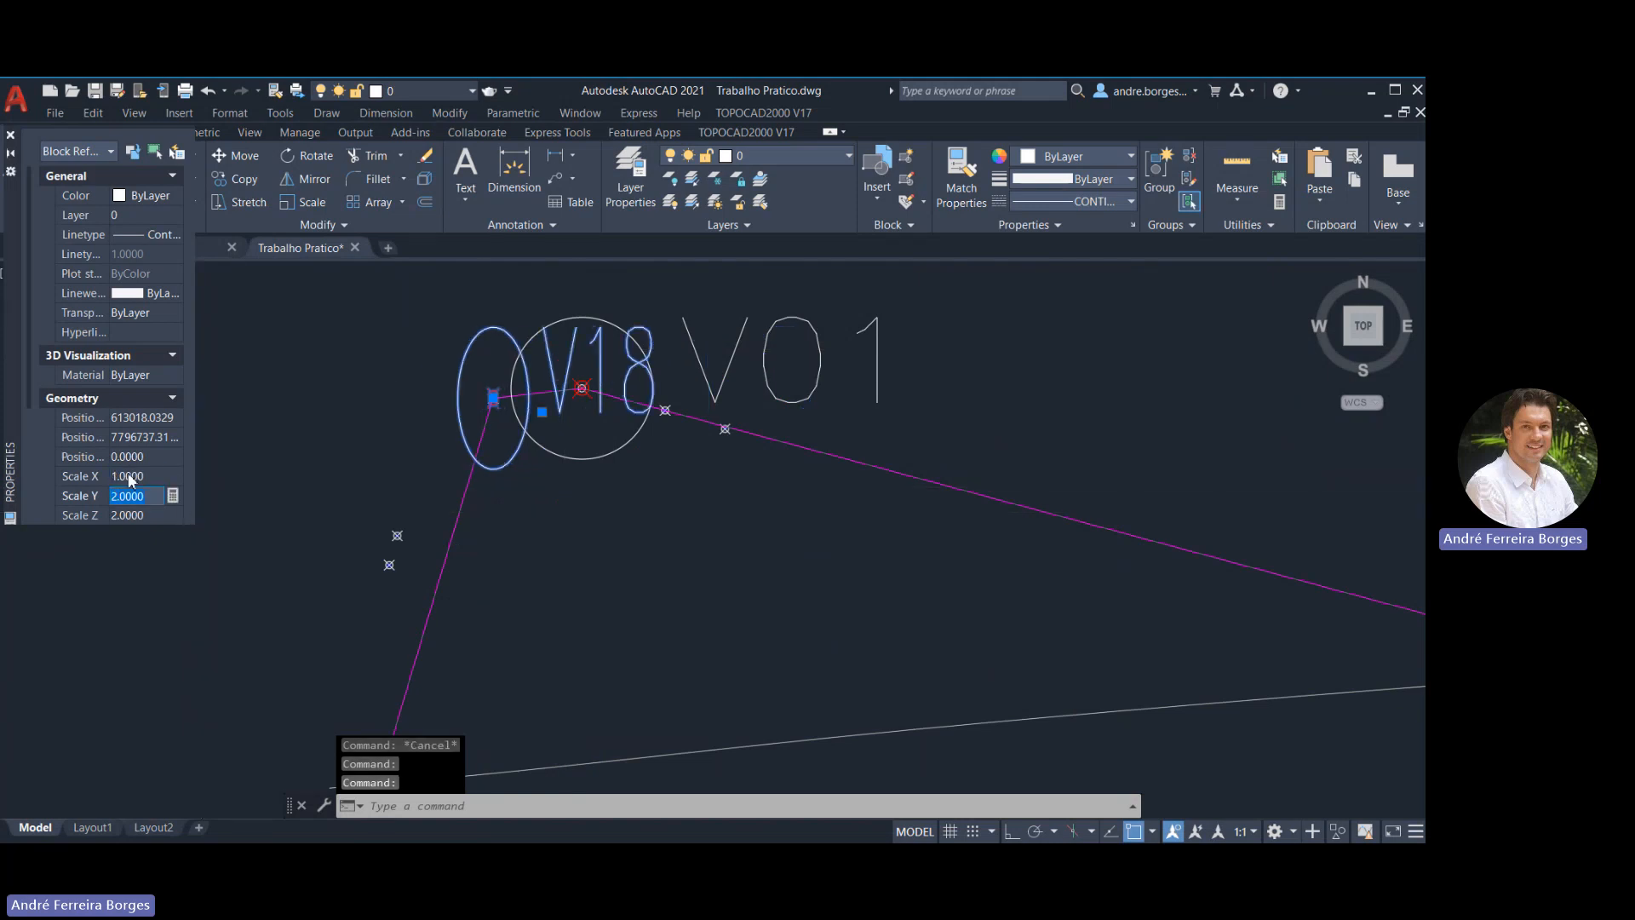
scroll(110, 383, "down", 1)
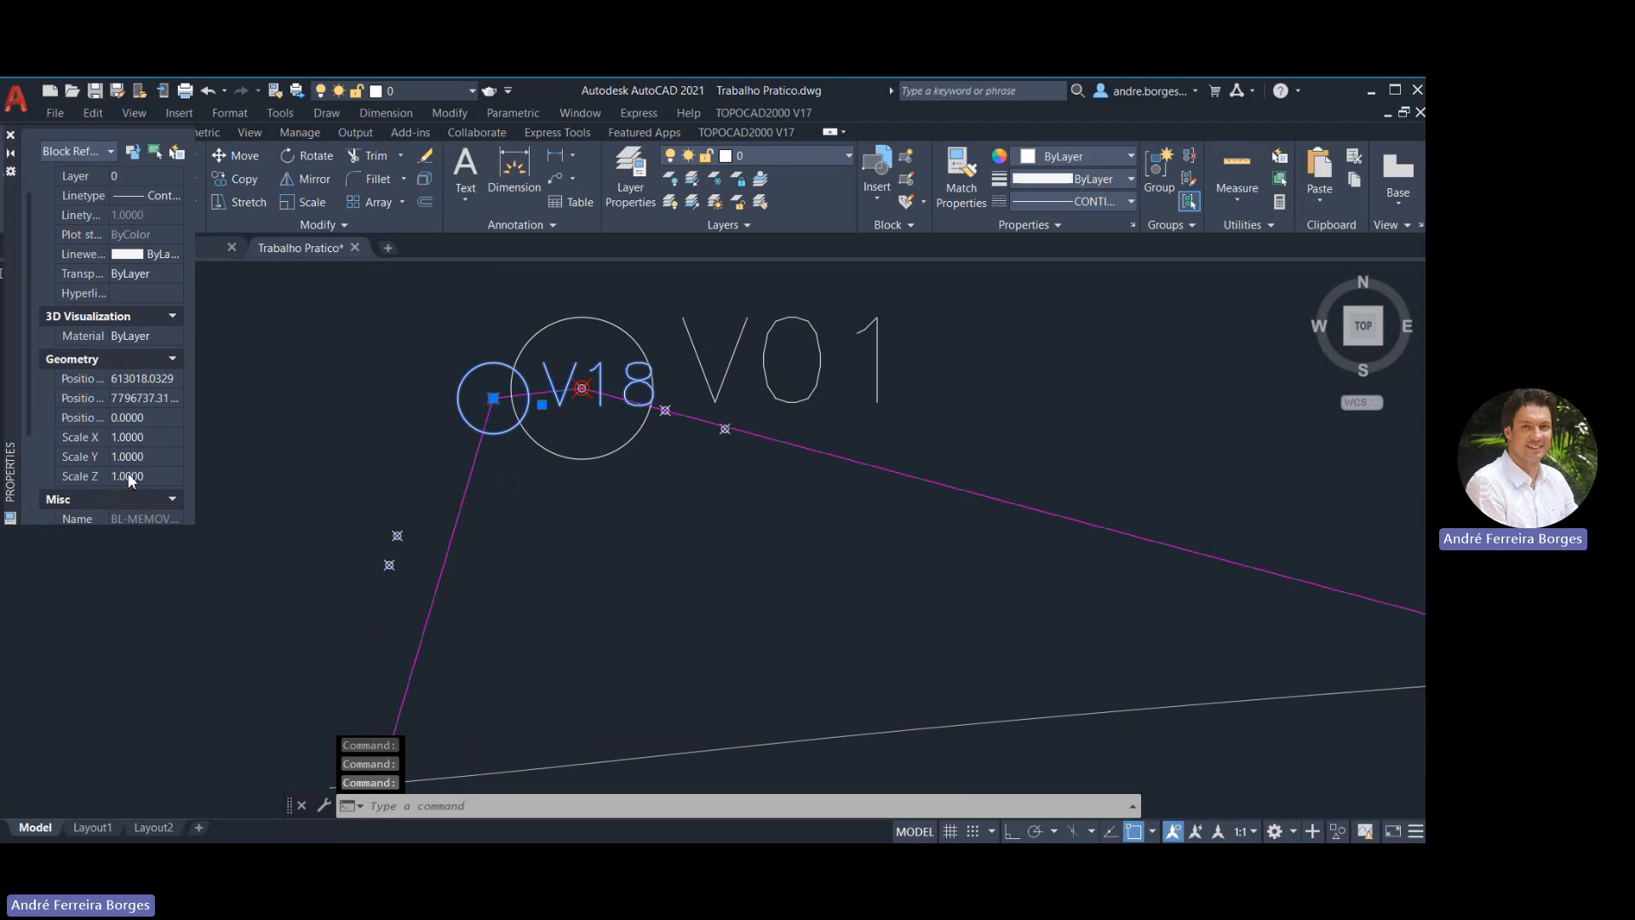
scroll(485, 479, "down", 4)
key("Escape")
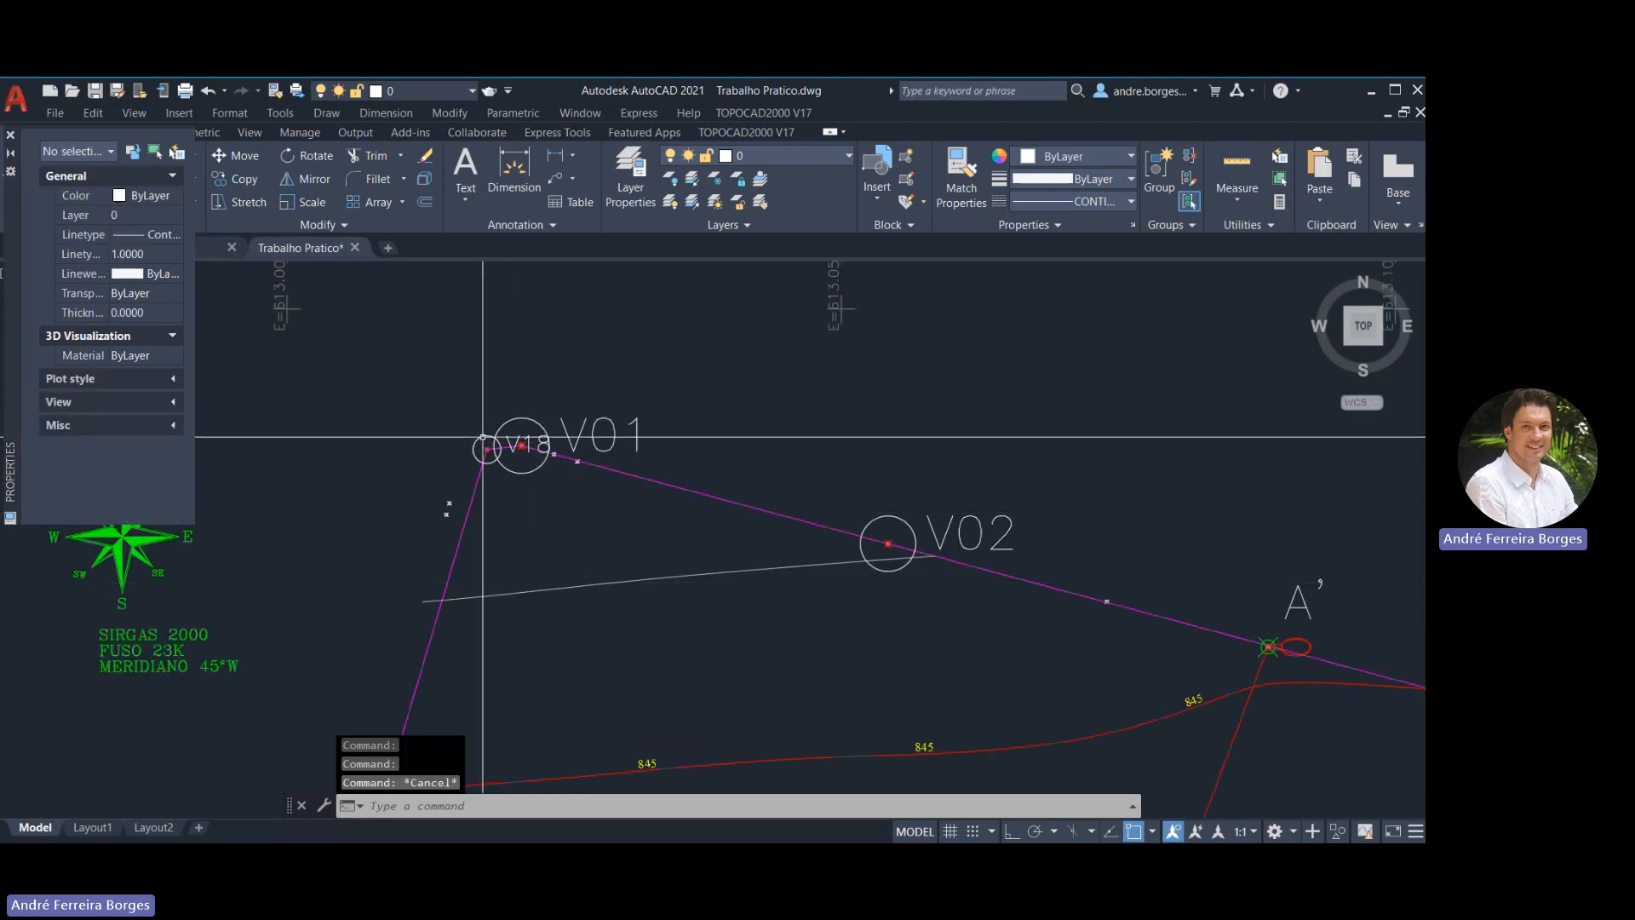
Select all vertex blocks similar to V01 and set their X, Y and Z scale to 1
left_click(480, 434)
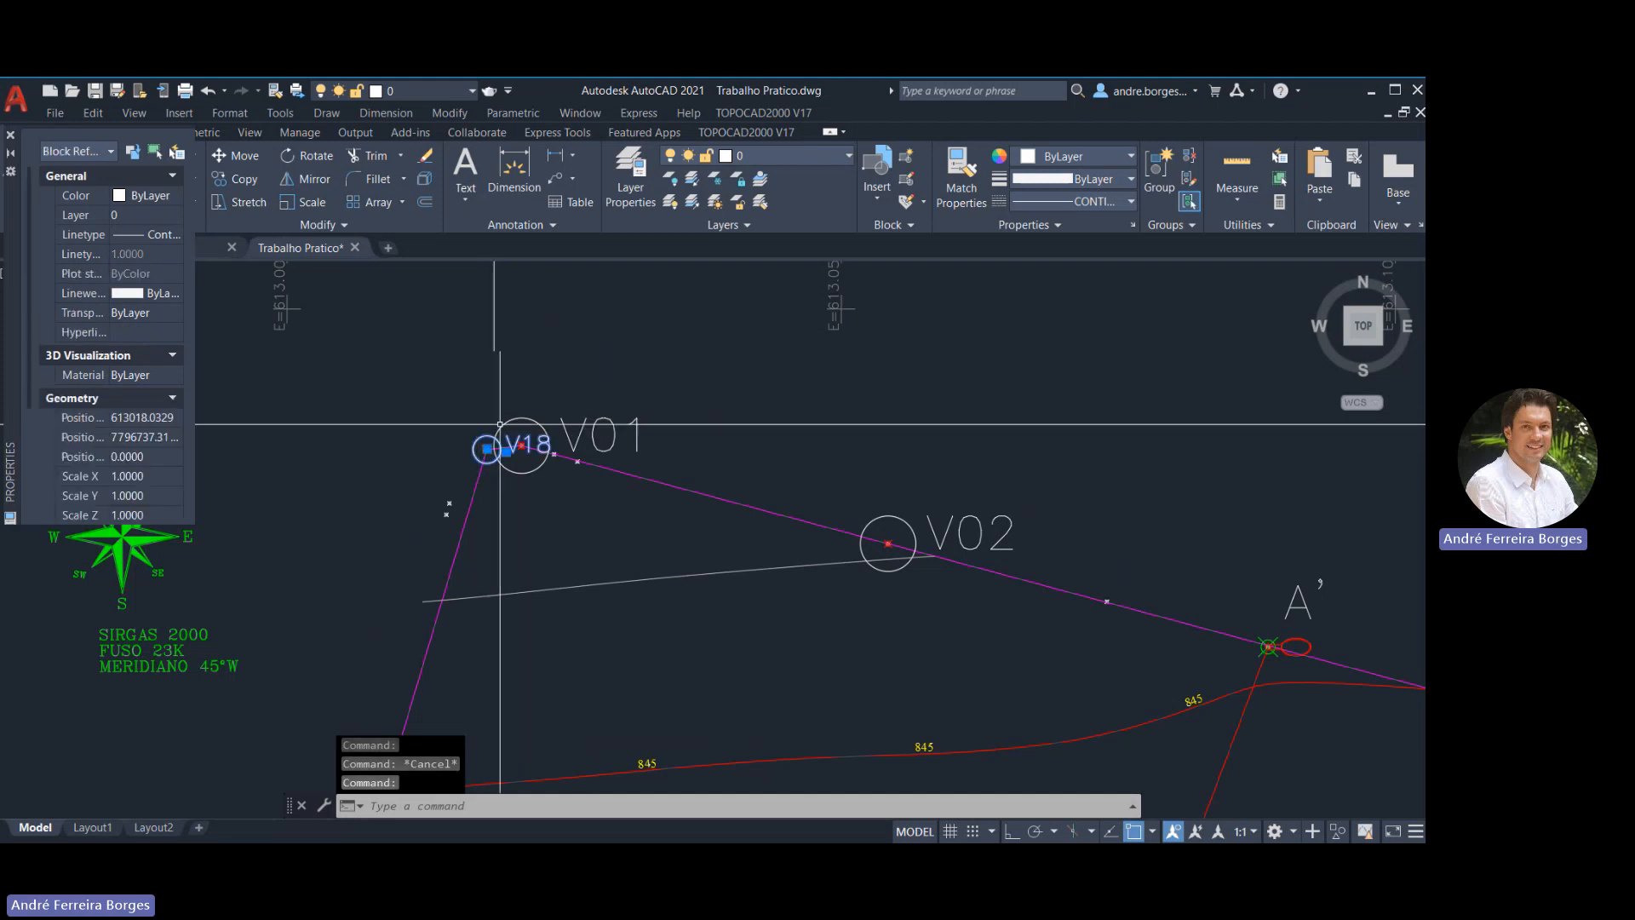
key("Escape")
left_click(506, 420)
right_click(507, 429)
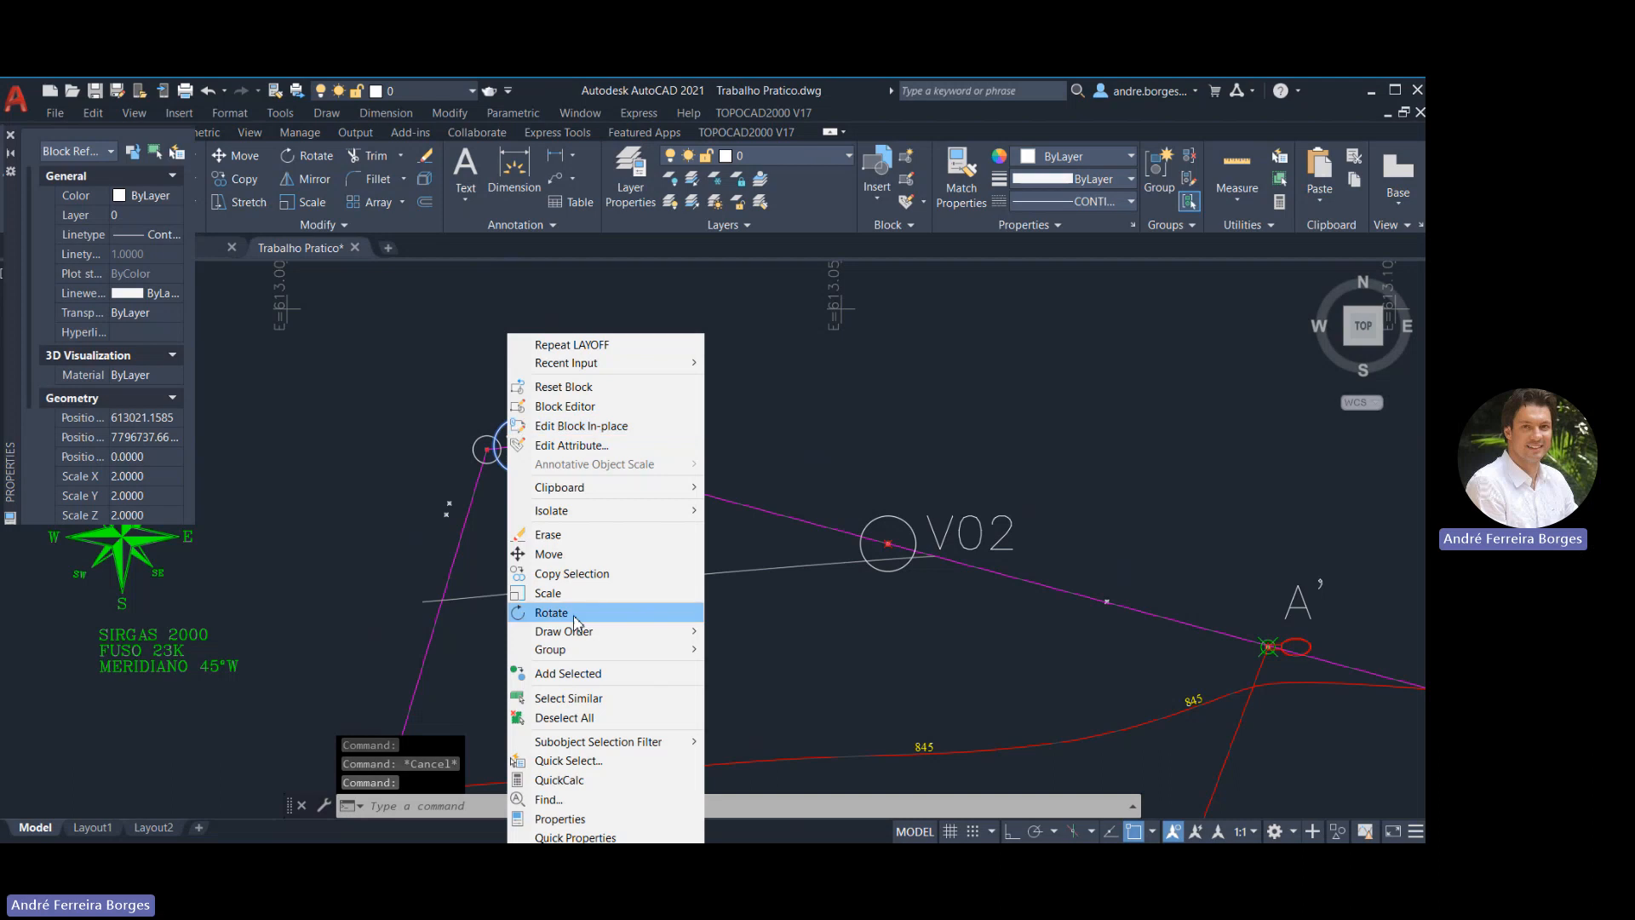
left_click(546, 697)
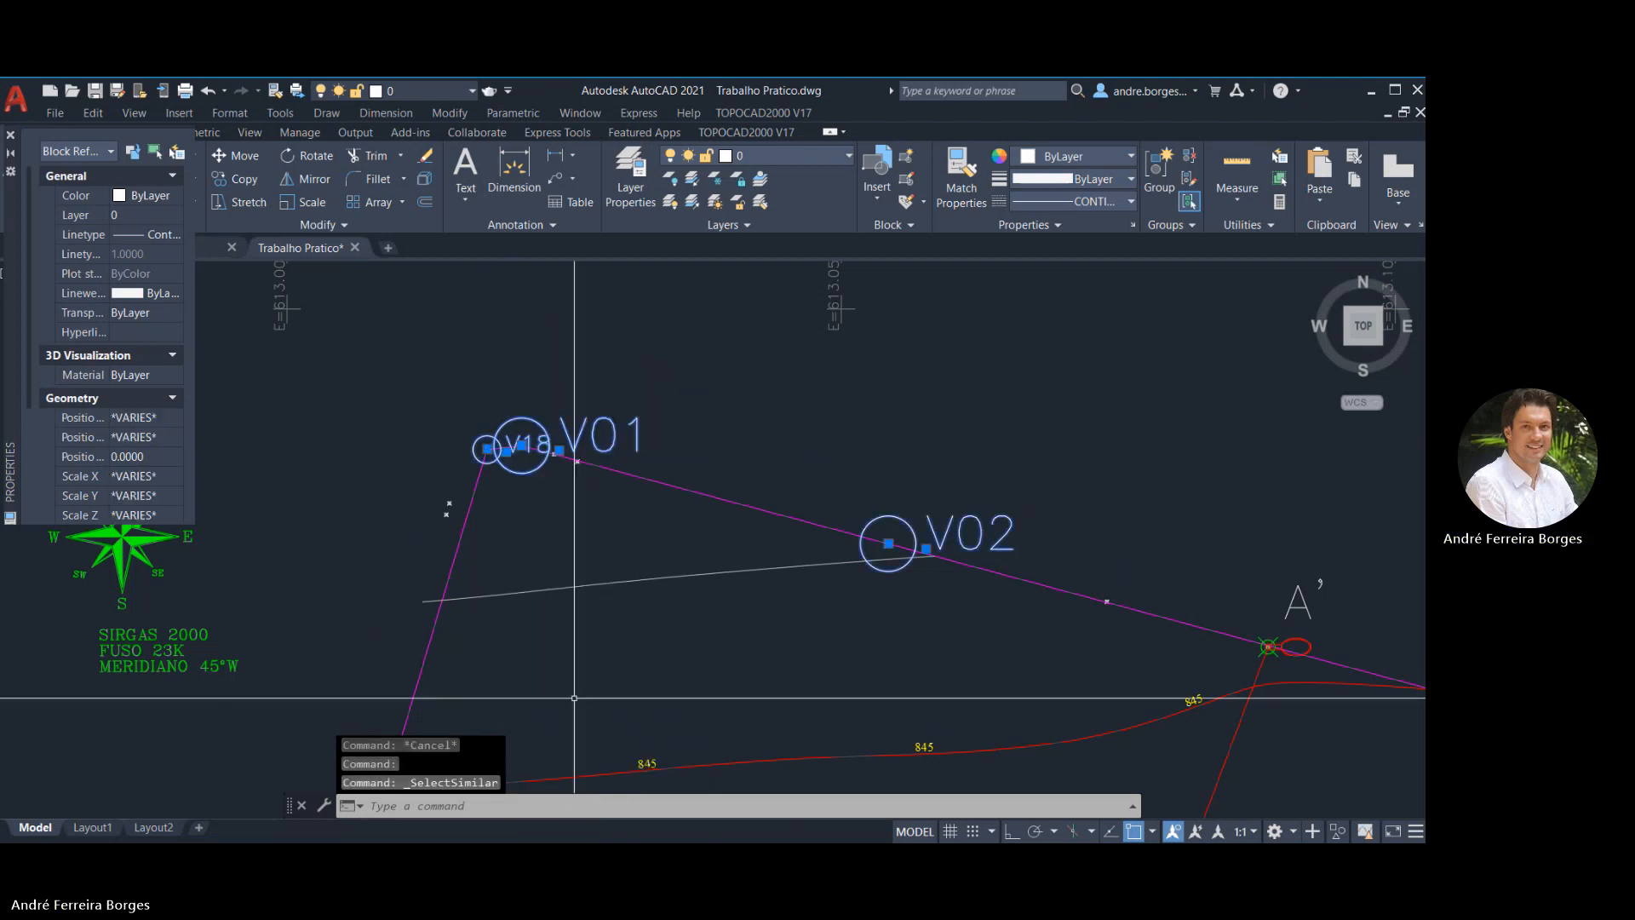
left_click(143, 479)
type("1")
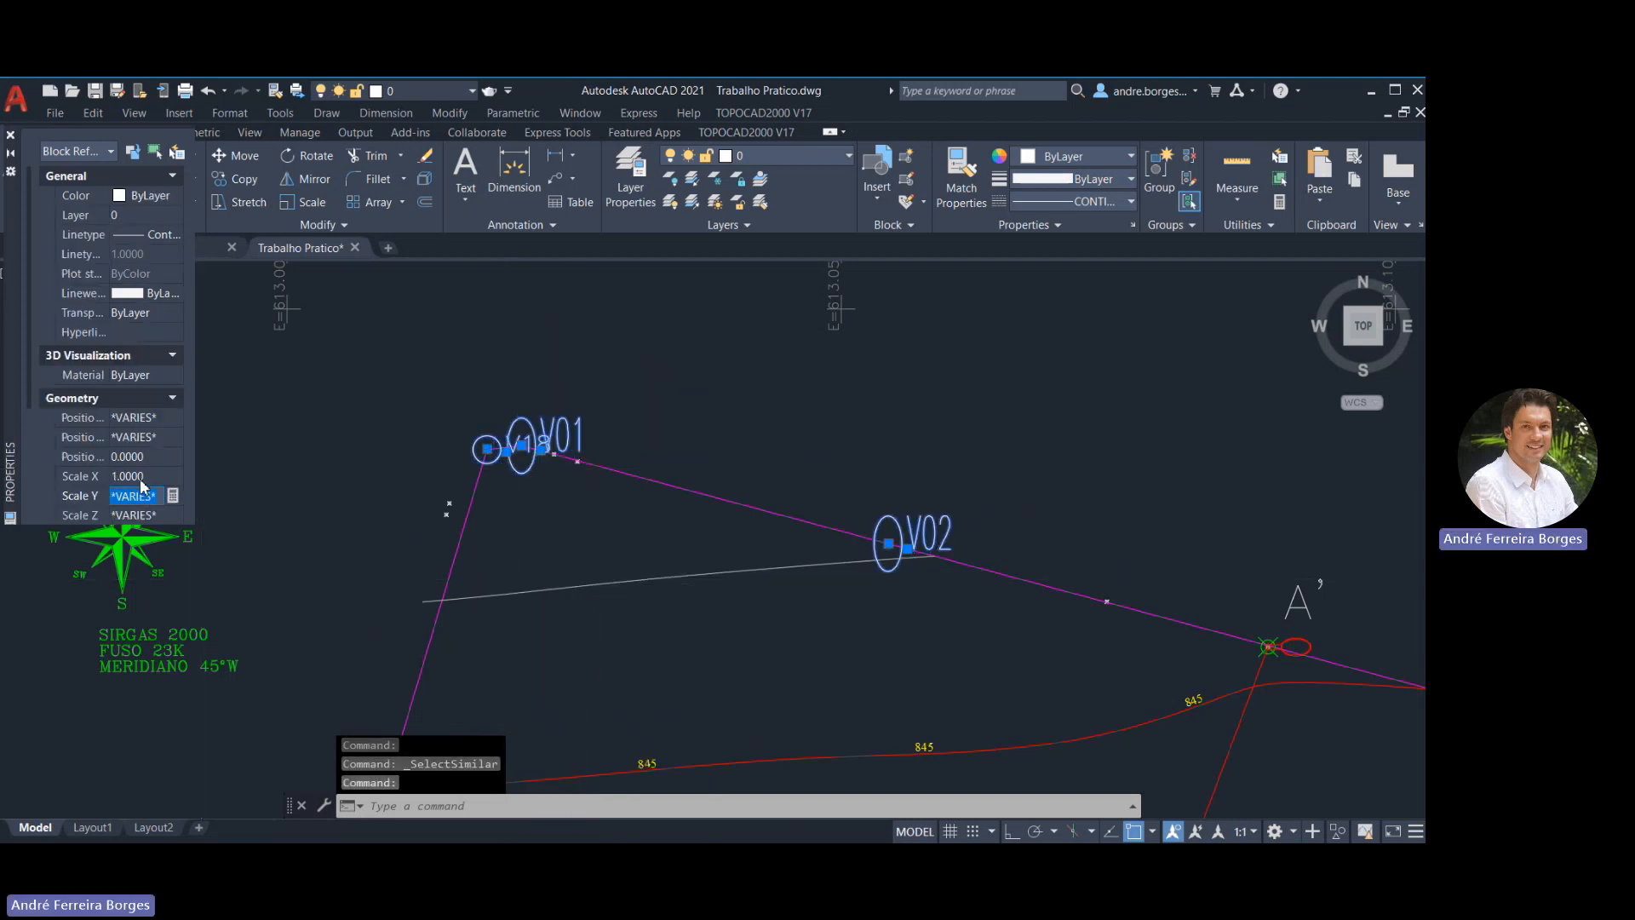
left_click(141, 511)
type("1")
key("Return")
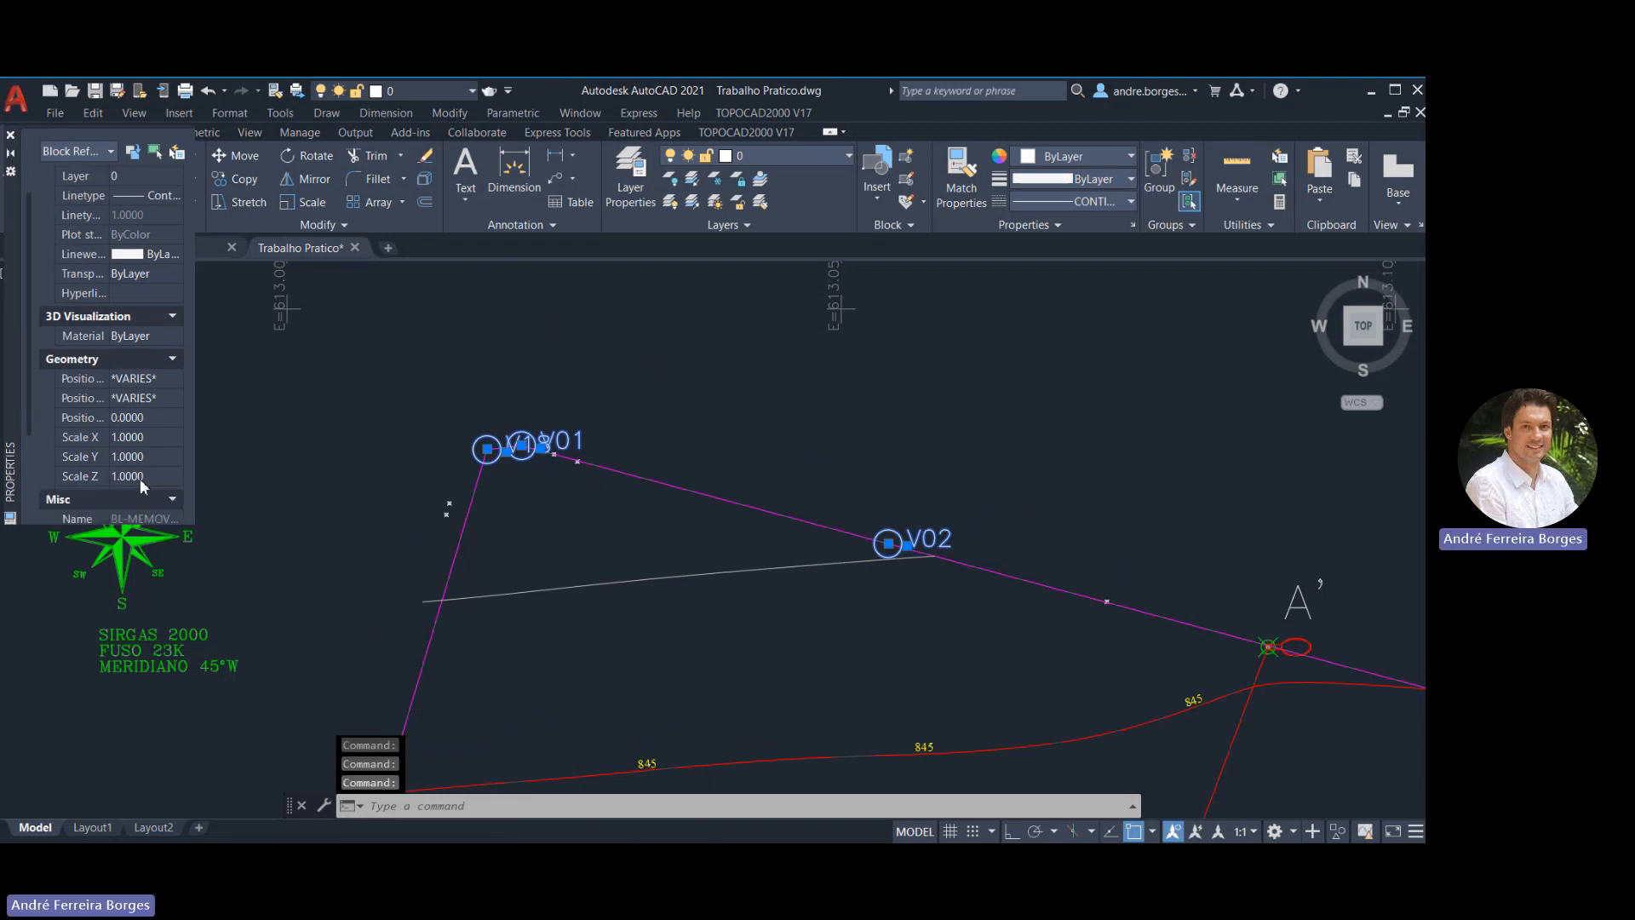
scroll(403, 437, "down", 5)
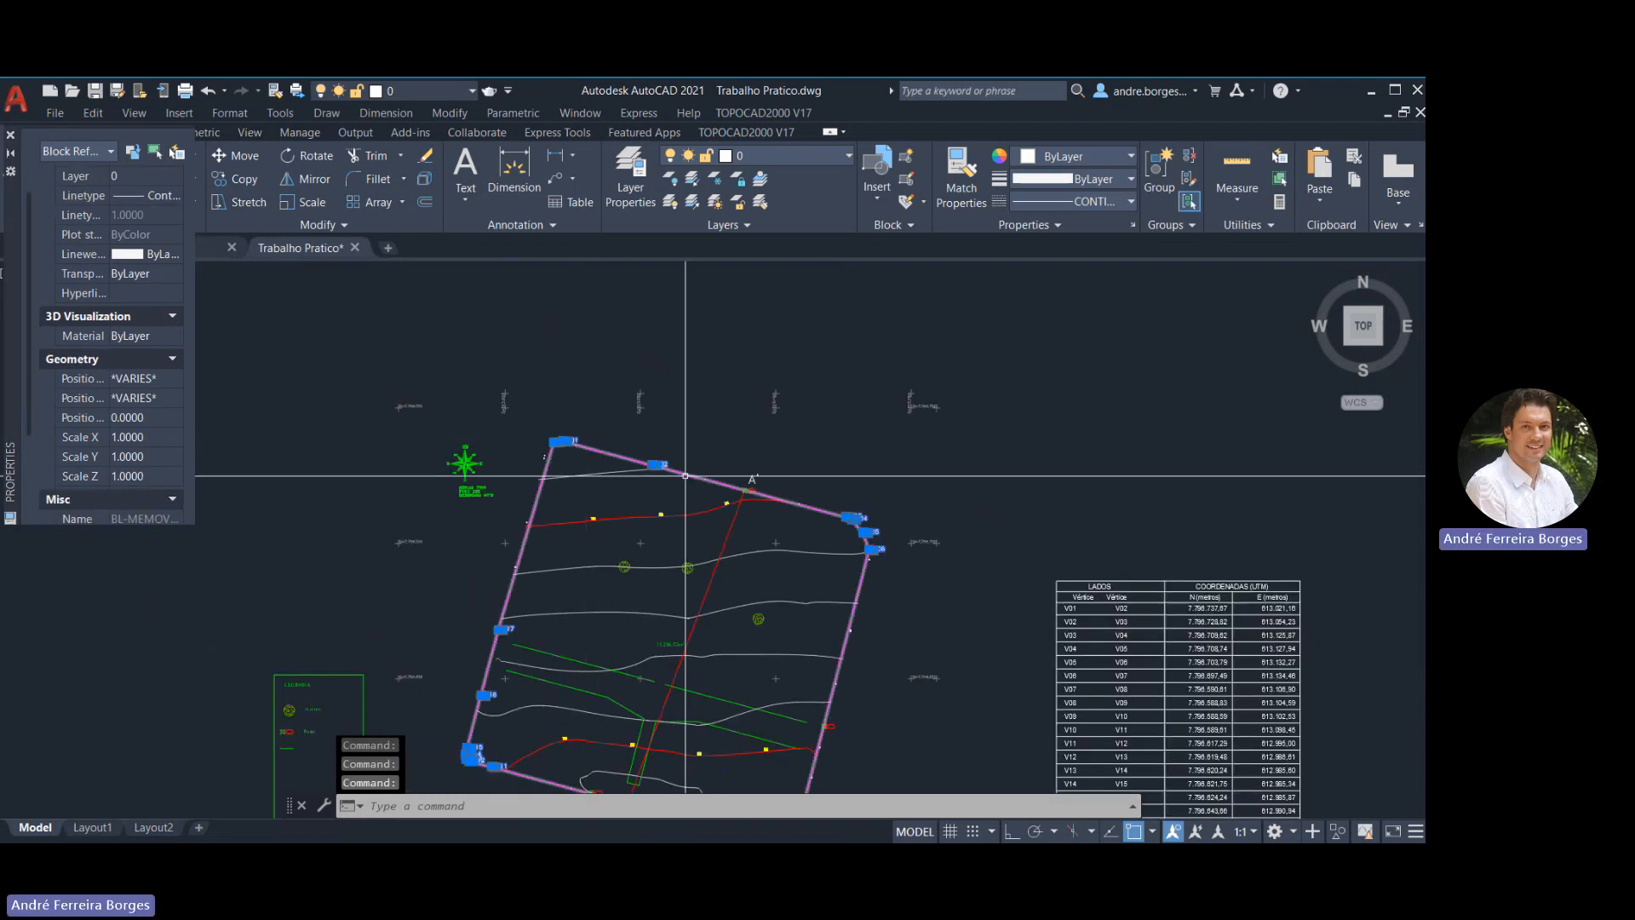
key("Escape")
Try moving the V01 vertex block clear of the overlapping V18 label, and undo the move
scroll(661, 494, "up", 4)
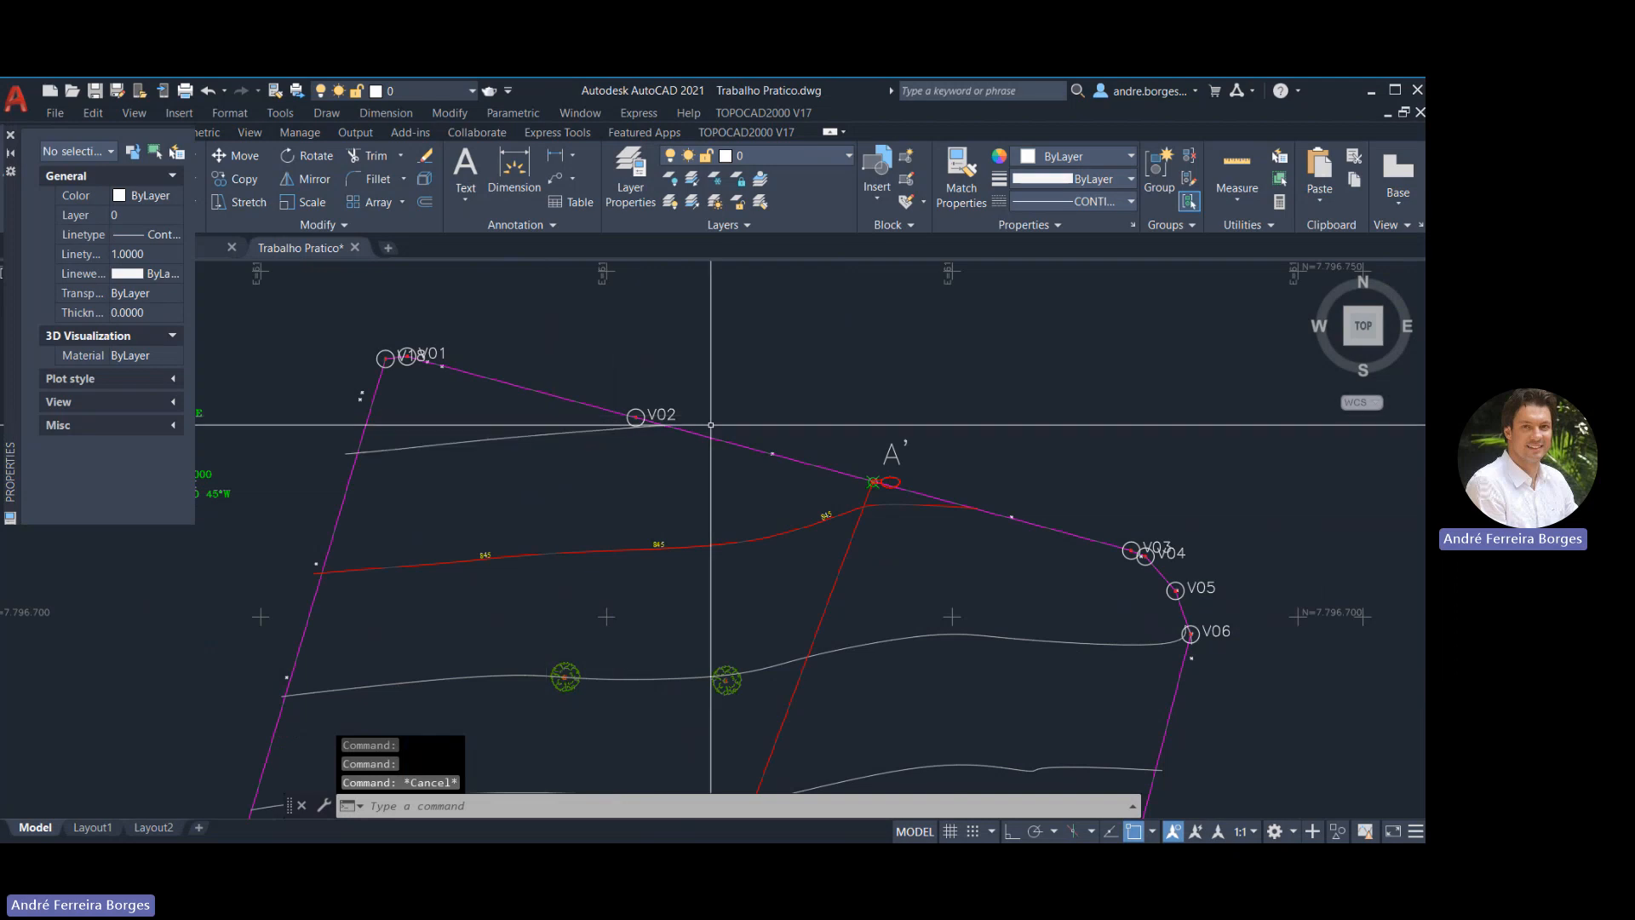
scroll(768, 416, "down", 4)
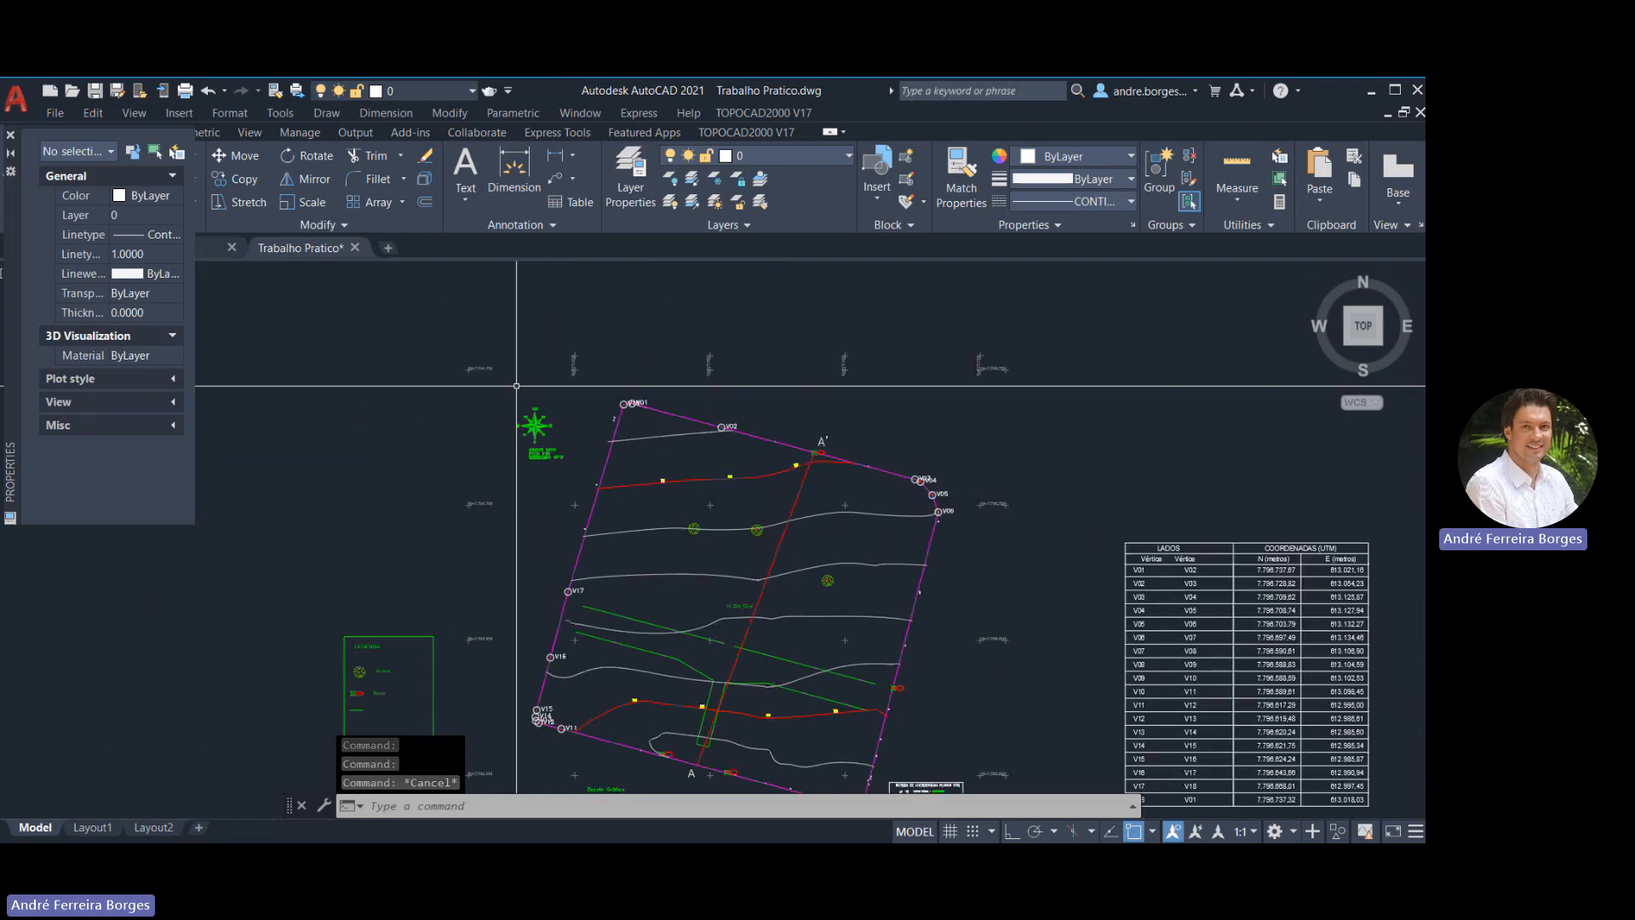
scroll(886, 456, "up", 5)
middle_click_drag(1125, 459, 734, 458)
scroll(929, 456, "up", 2)
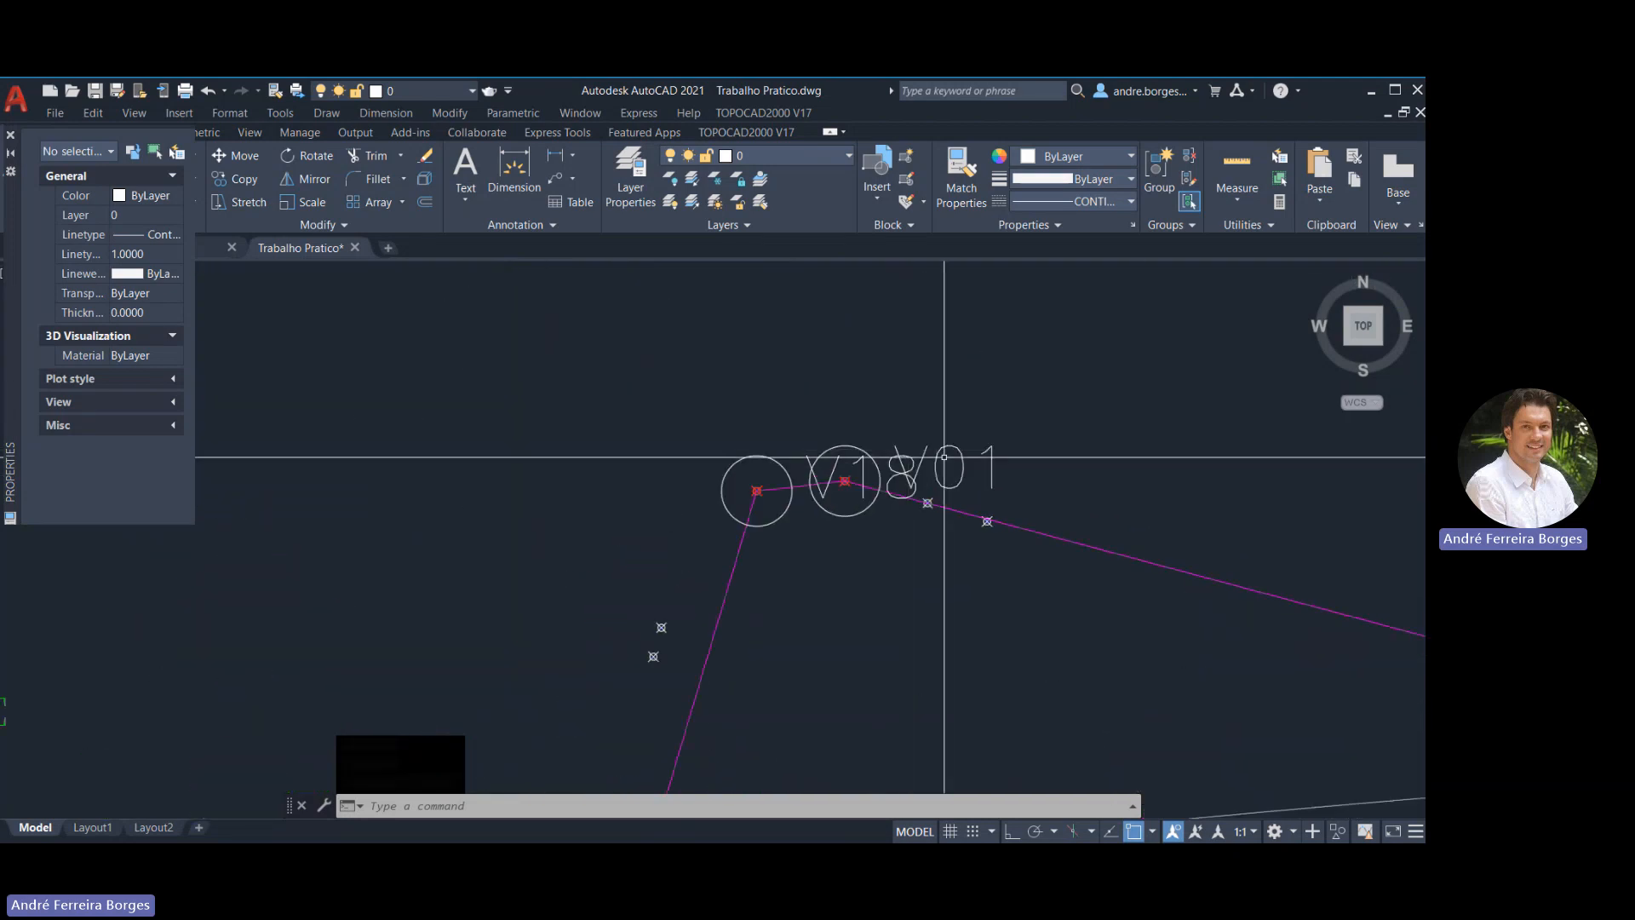
left_click(928, 455)
key("Escape")
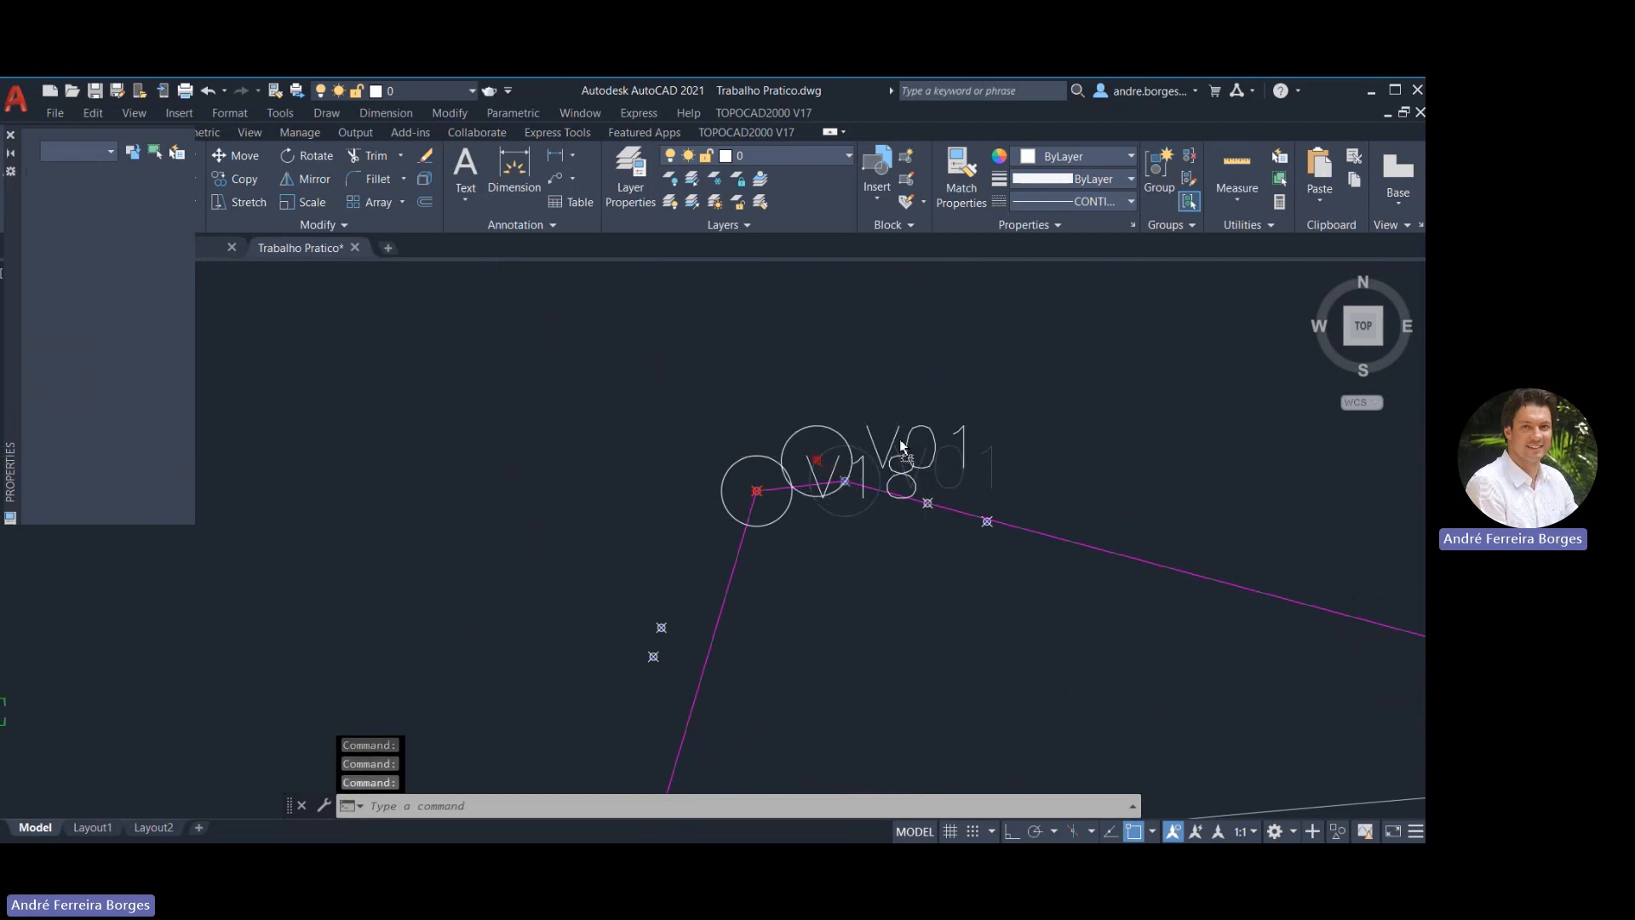
key("ctrl+z")
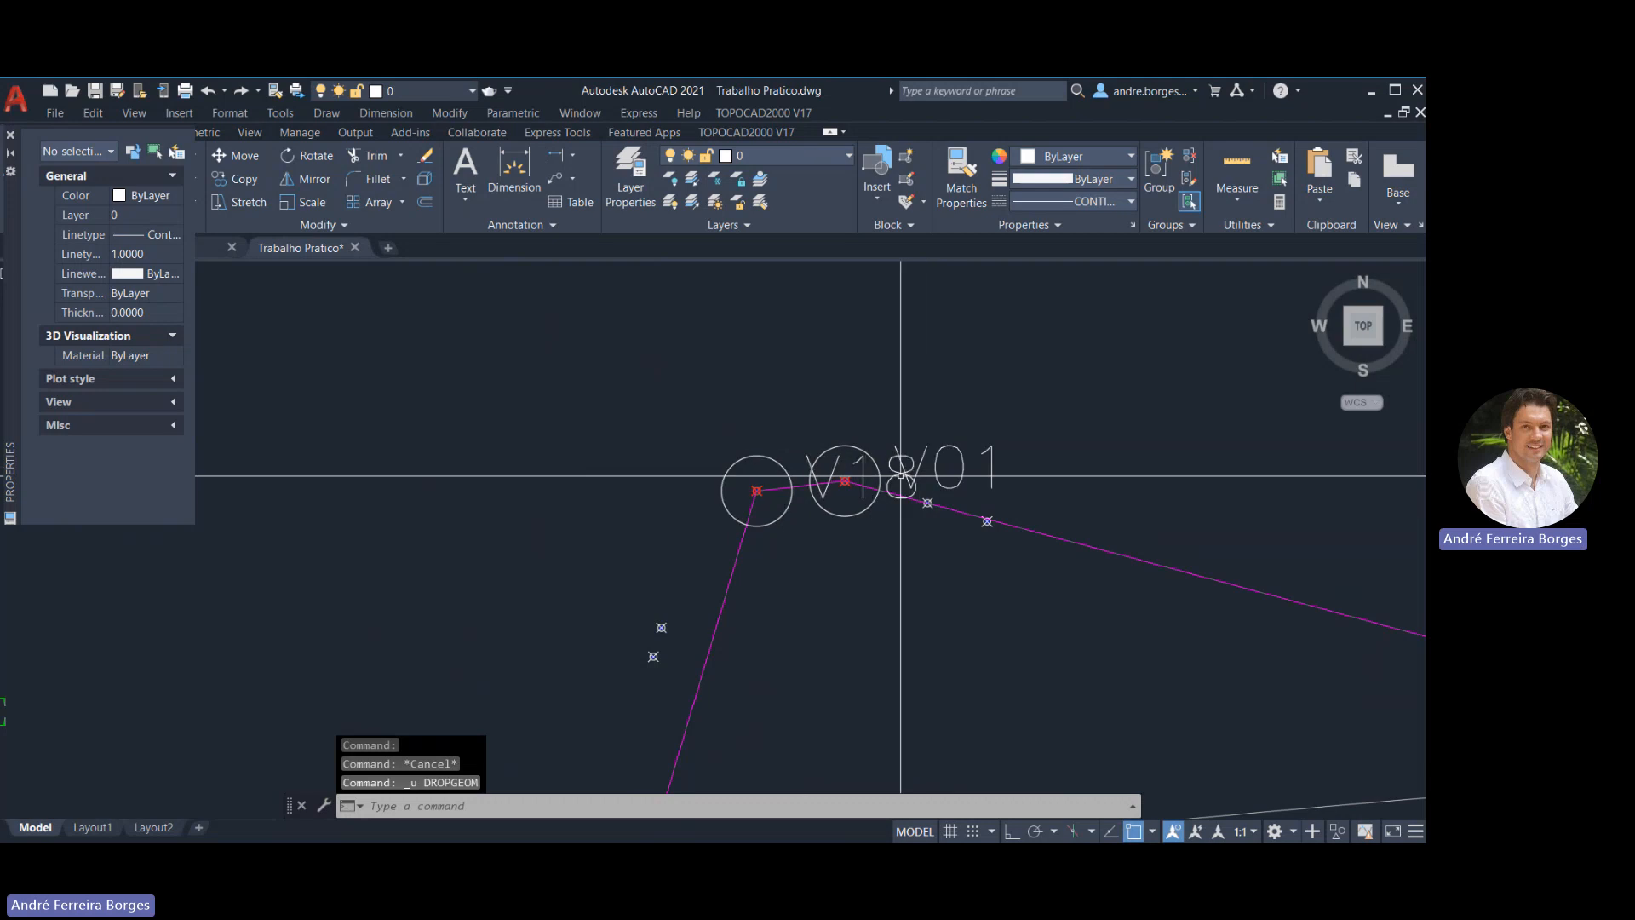
Move the V18 vertex label above its marker, clear of the neighbouring V01 marker and label
left_click(879, 476)
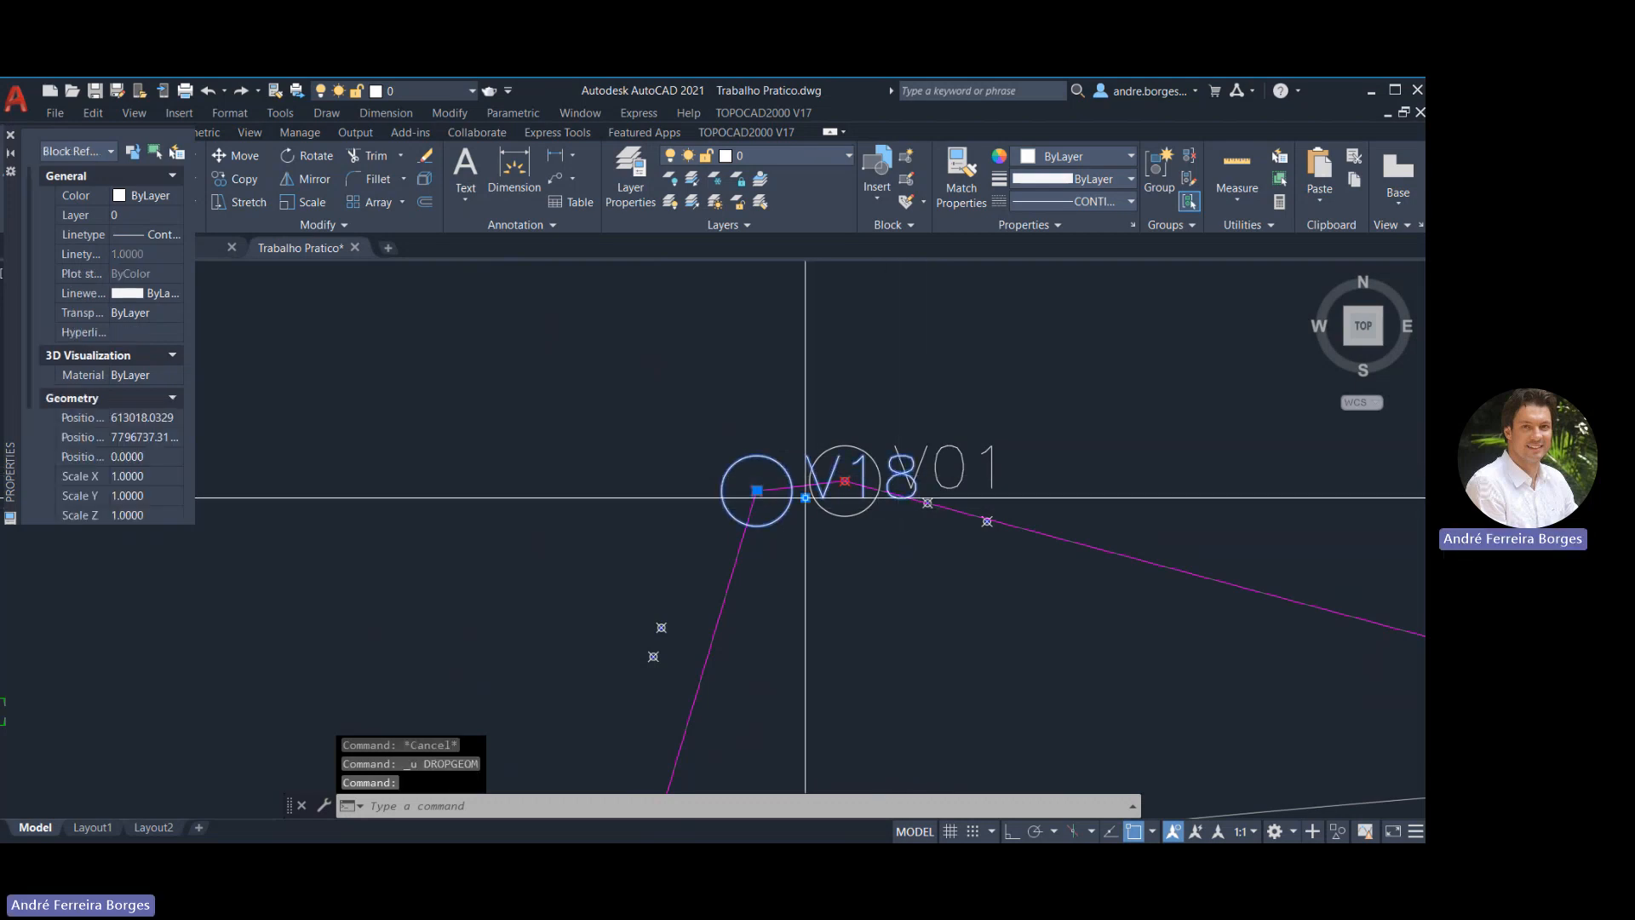
left_click(805, 497)
key("Escape")
scroll(667, 497, "down", 5)
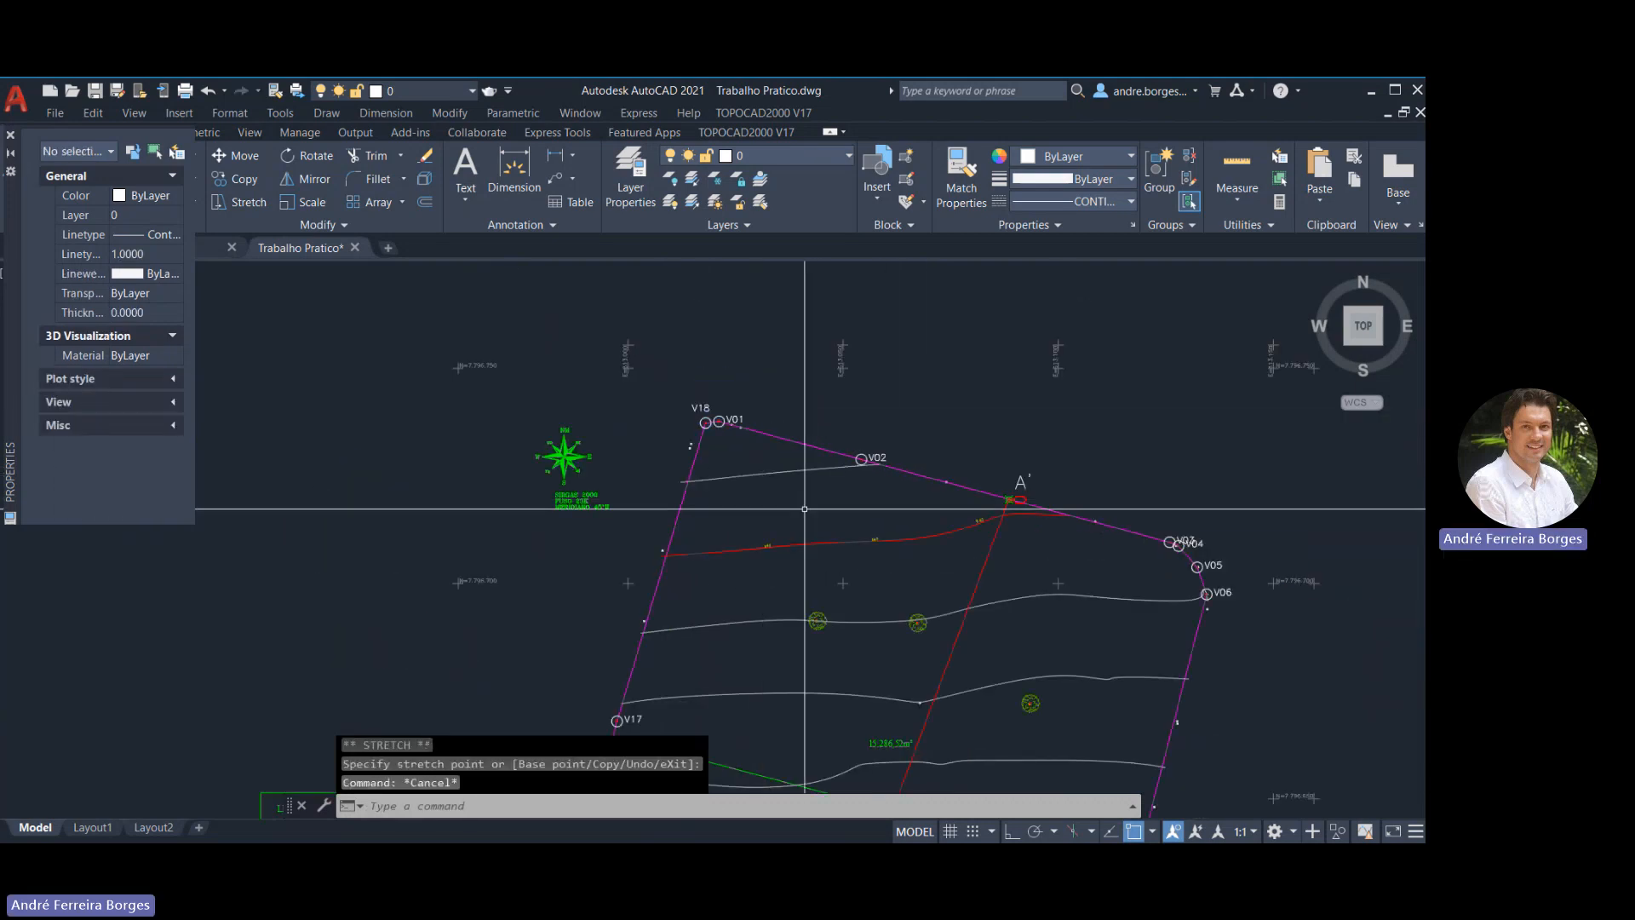
Move the V03 vertex label above its marker so it no longer overlaps the V04 label
scroll(827, 458, "up", 6)
middle_click_drag(827, 458, 939, 658)
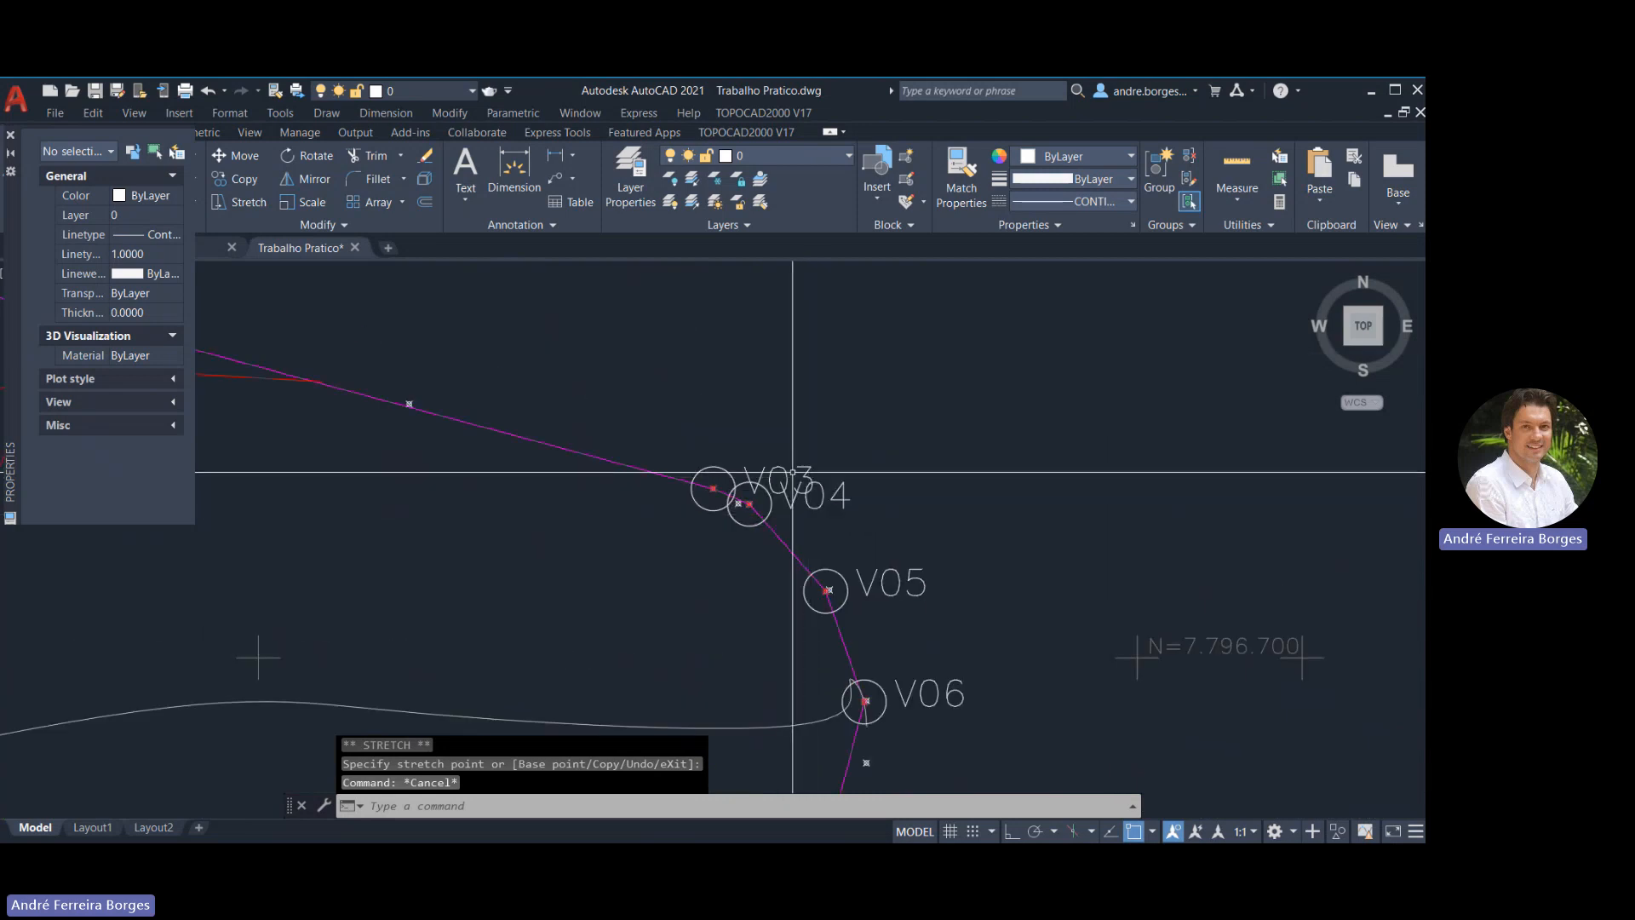
left_click(748, 477)
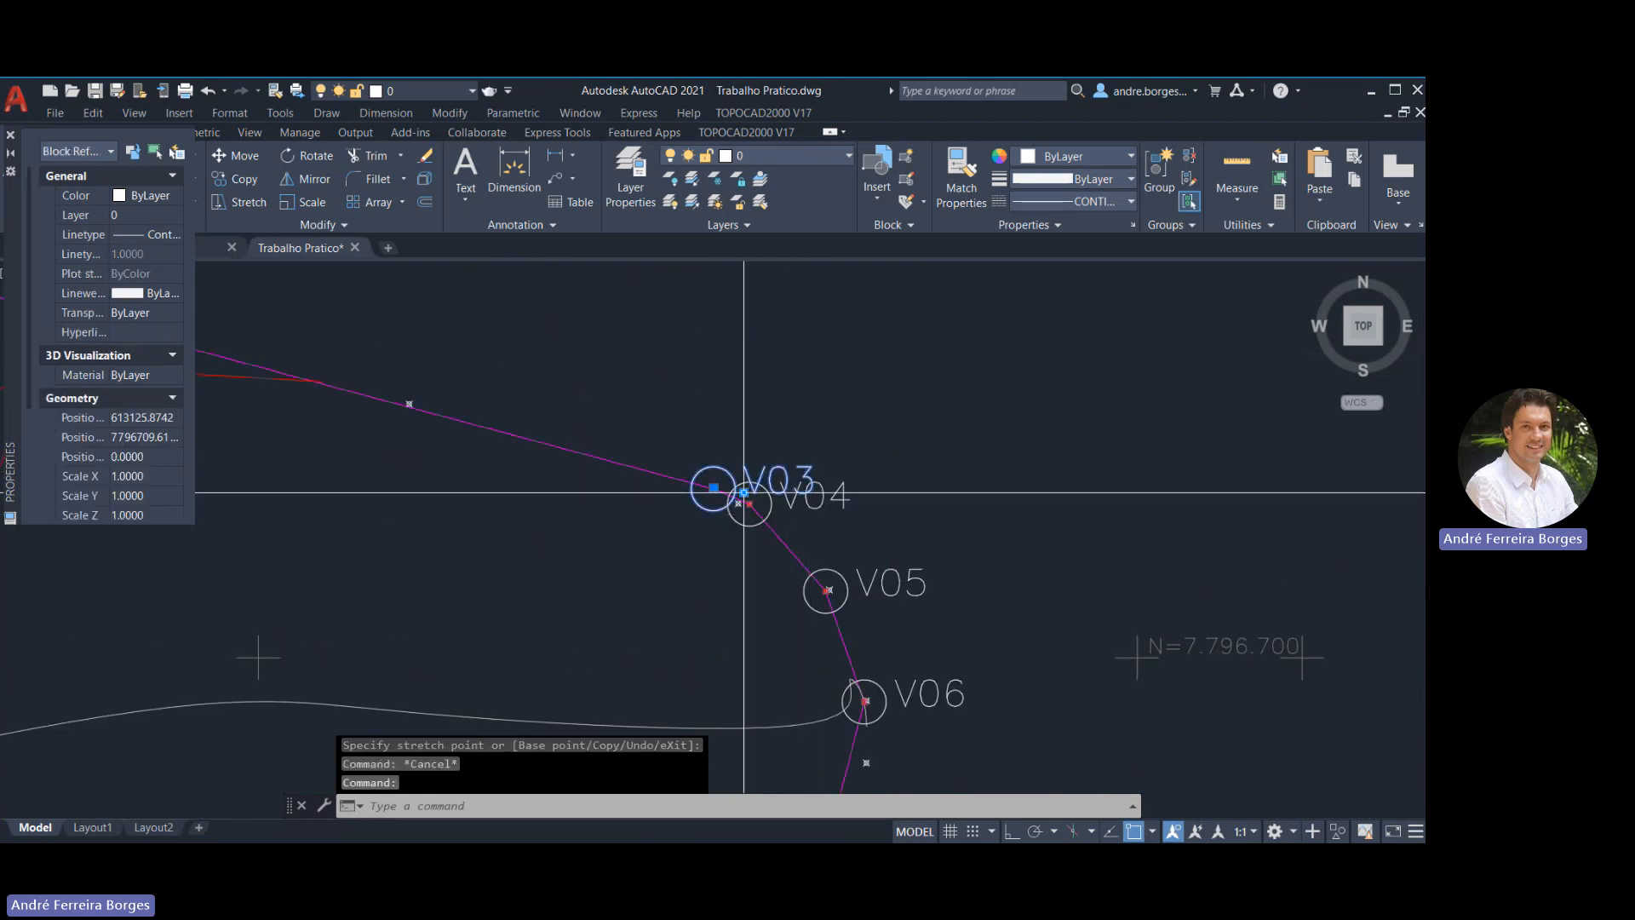
left_click(745, 490)
key("Escape")
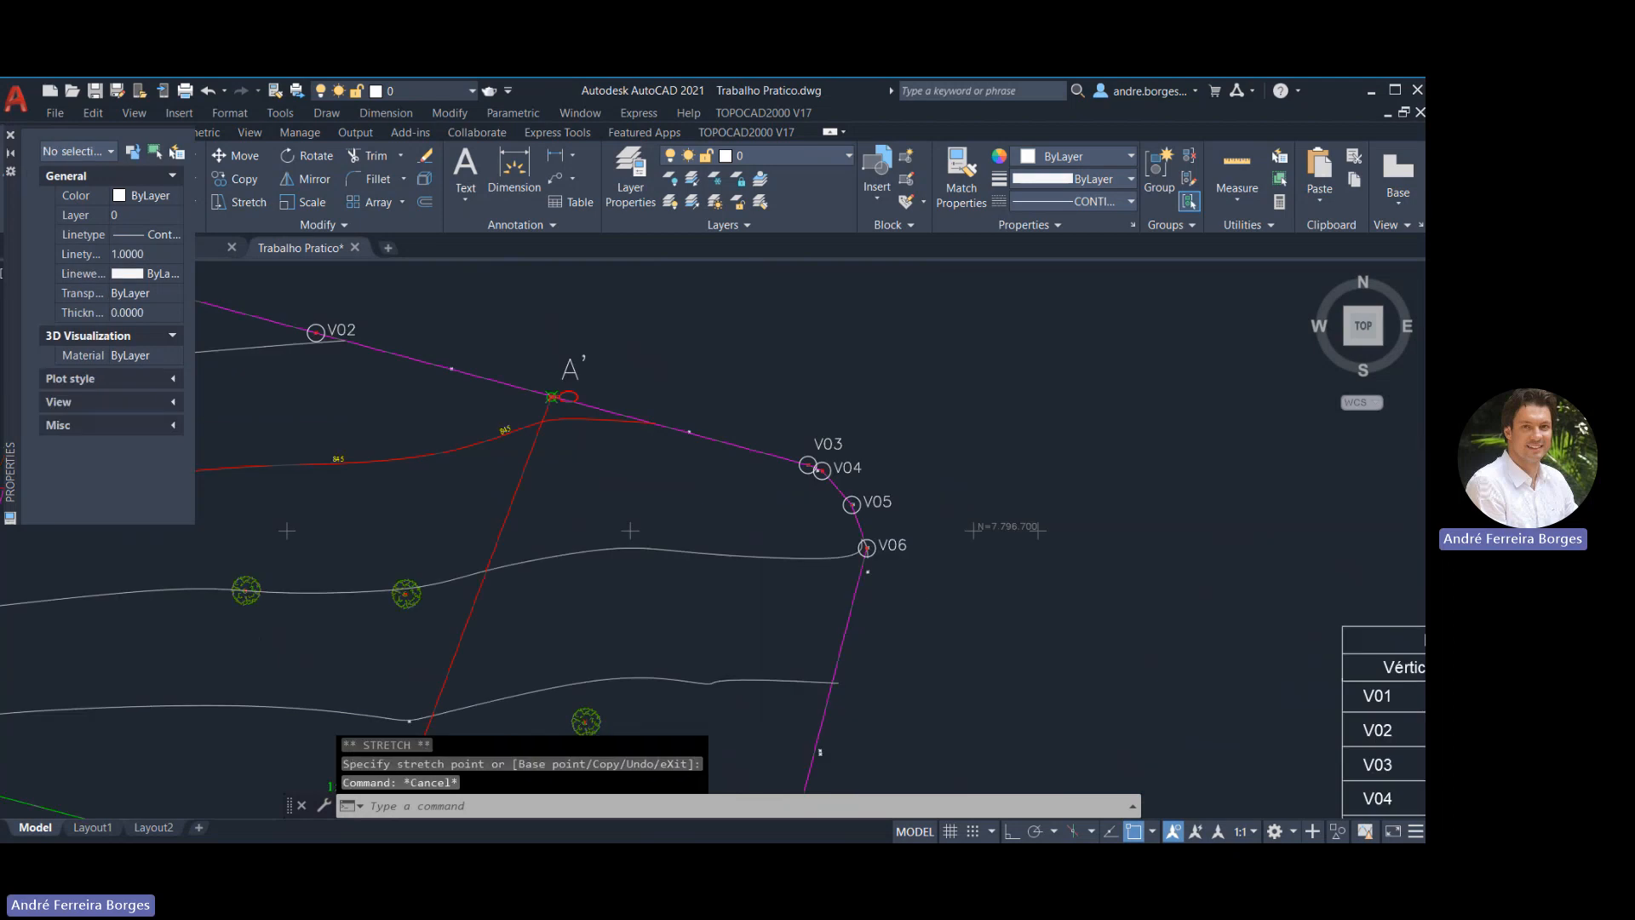
scroll(942, 453, "down", 5)
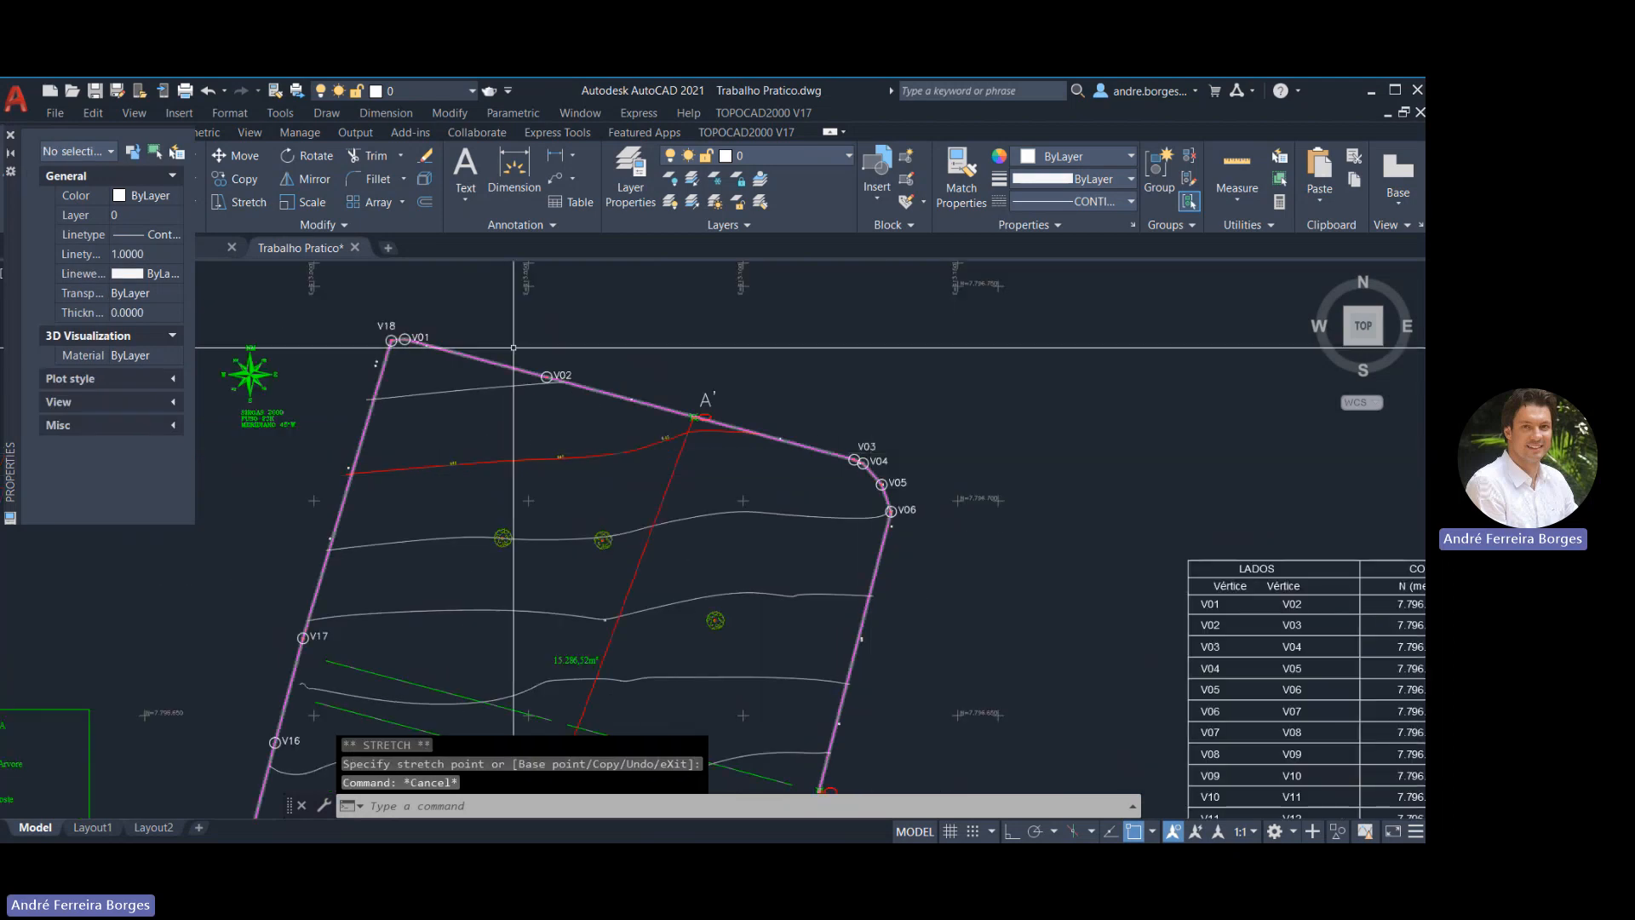
Move the V12 vertex label below its marker, clear of the V13 label
scroll(514, 348, "down", 2)
scroll(399, 663, "up", 6)
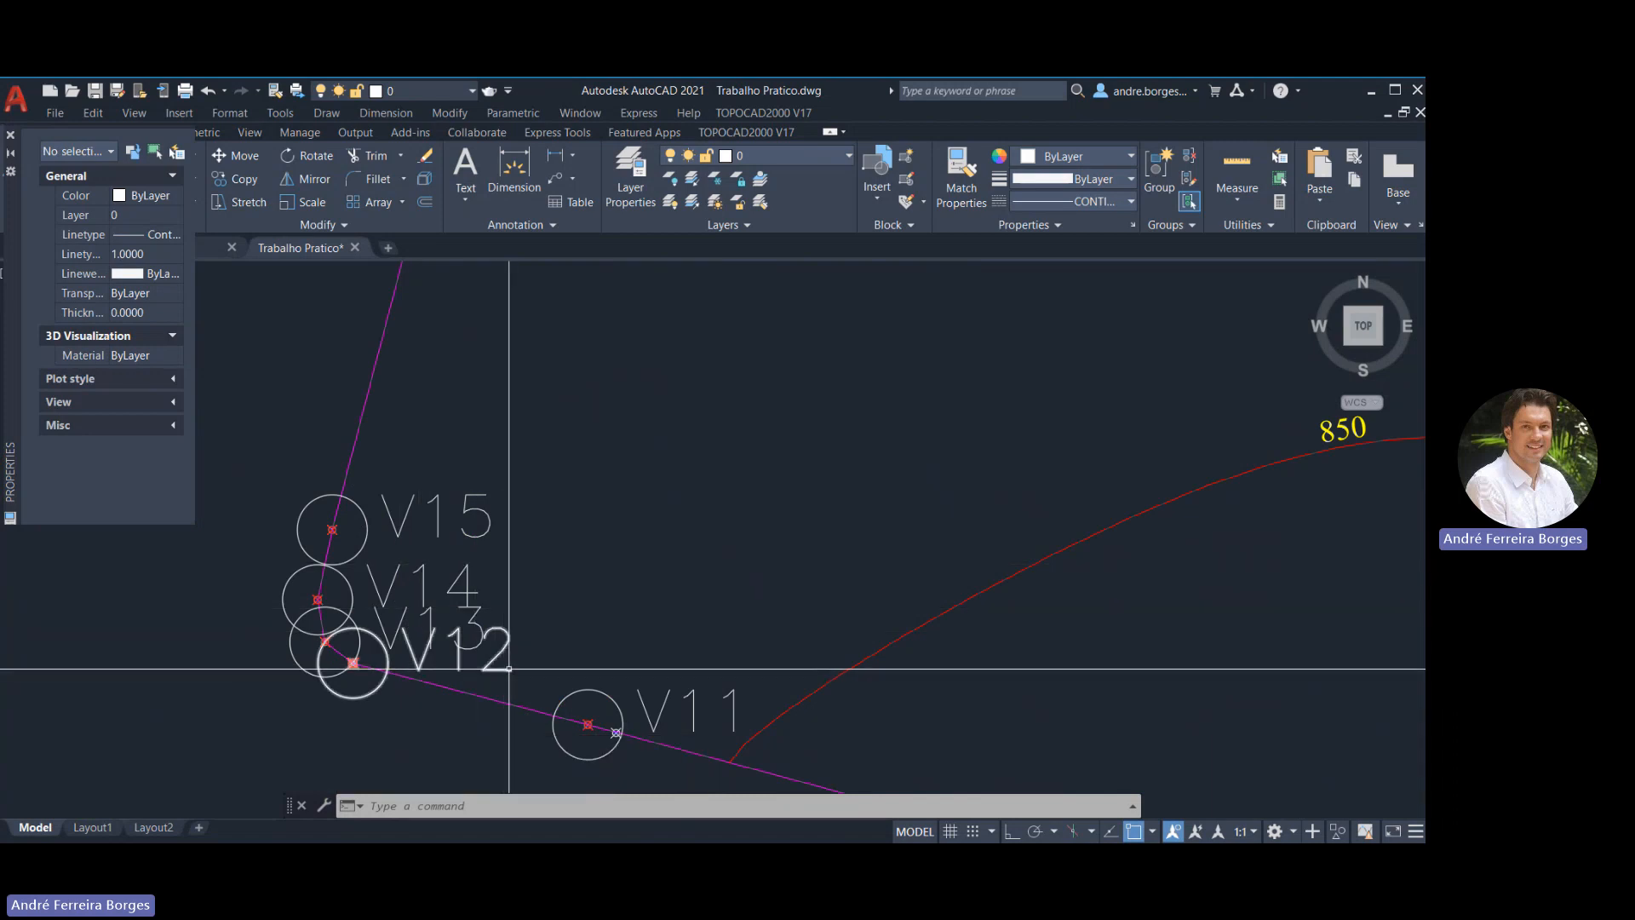
left_click(412, 667)
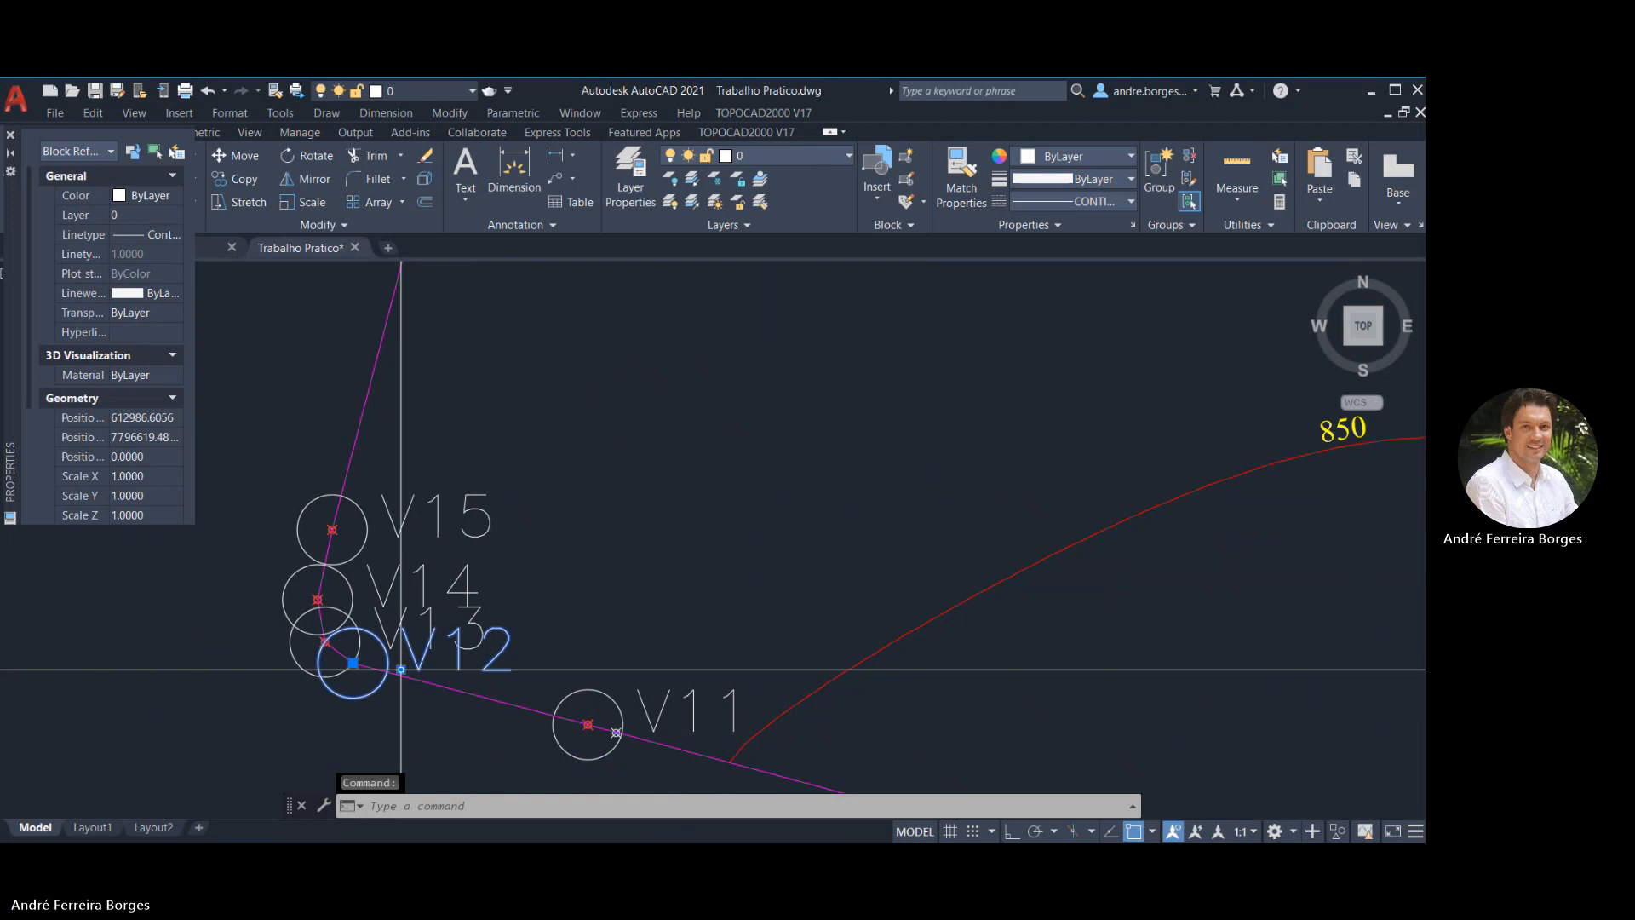
left_click(401, 670)
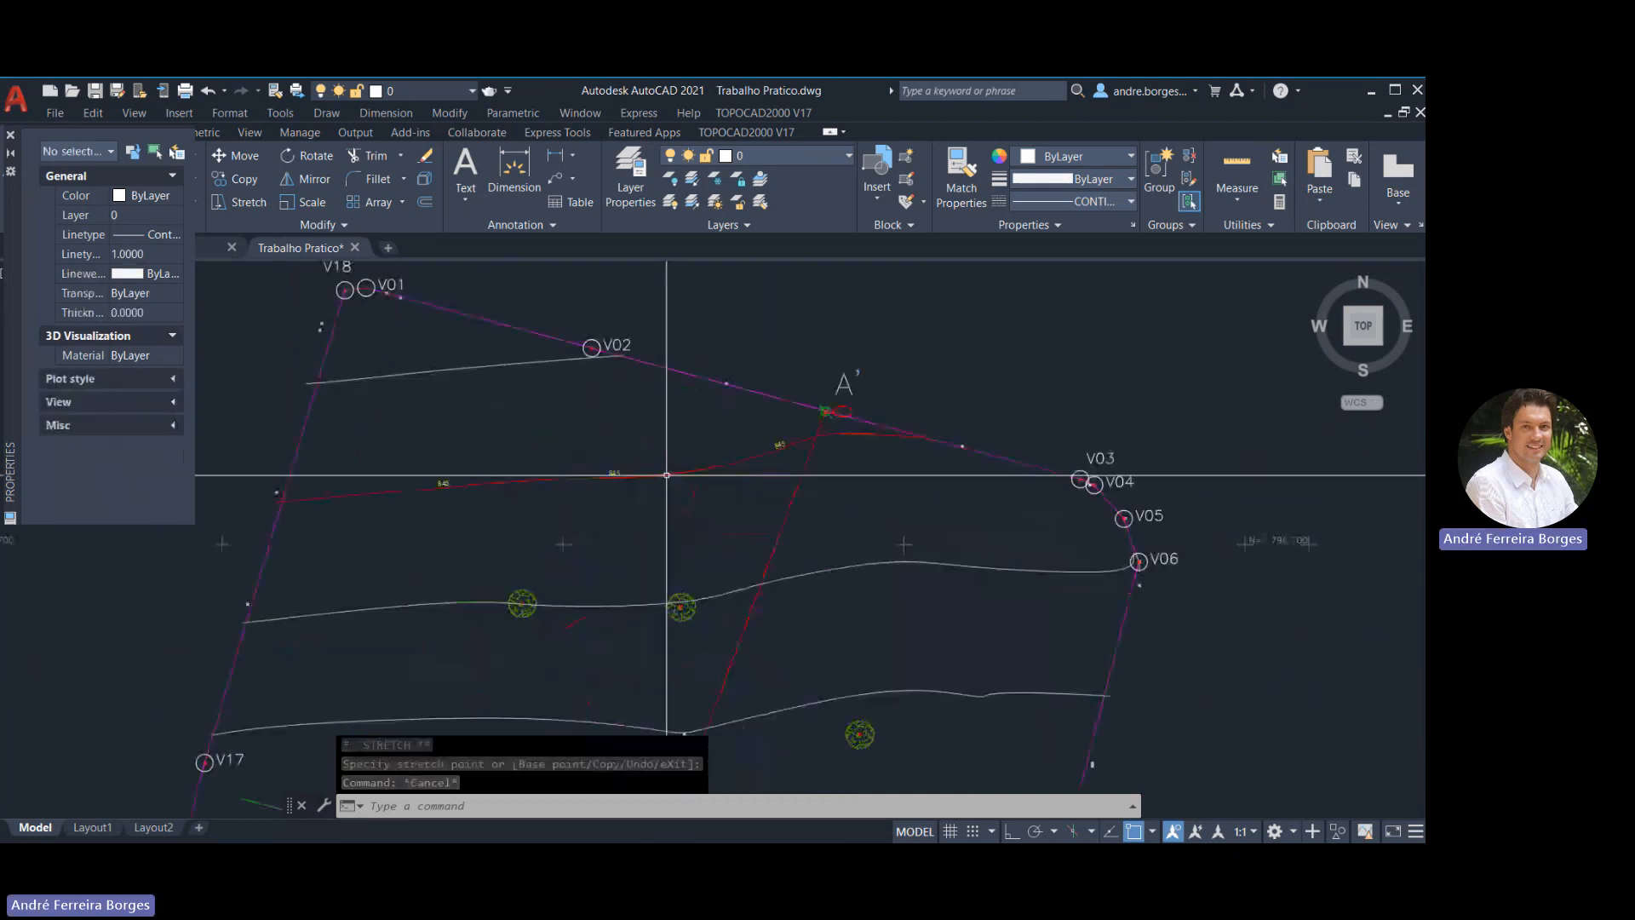
Set the text height of the middle 845 elevation label on the upper red contour to 1.5
scroll(656, 460, "up", 3)
left_click(641, 440)
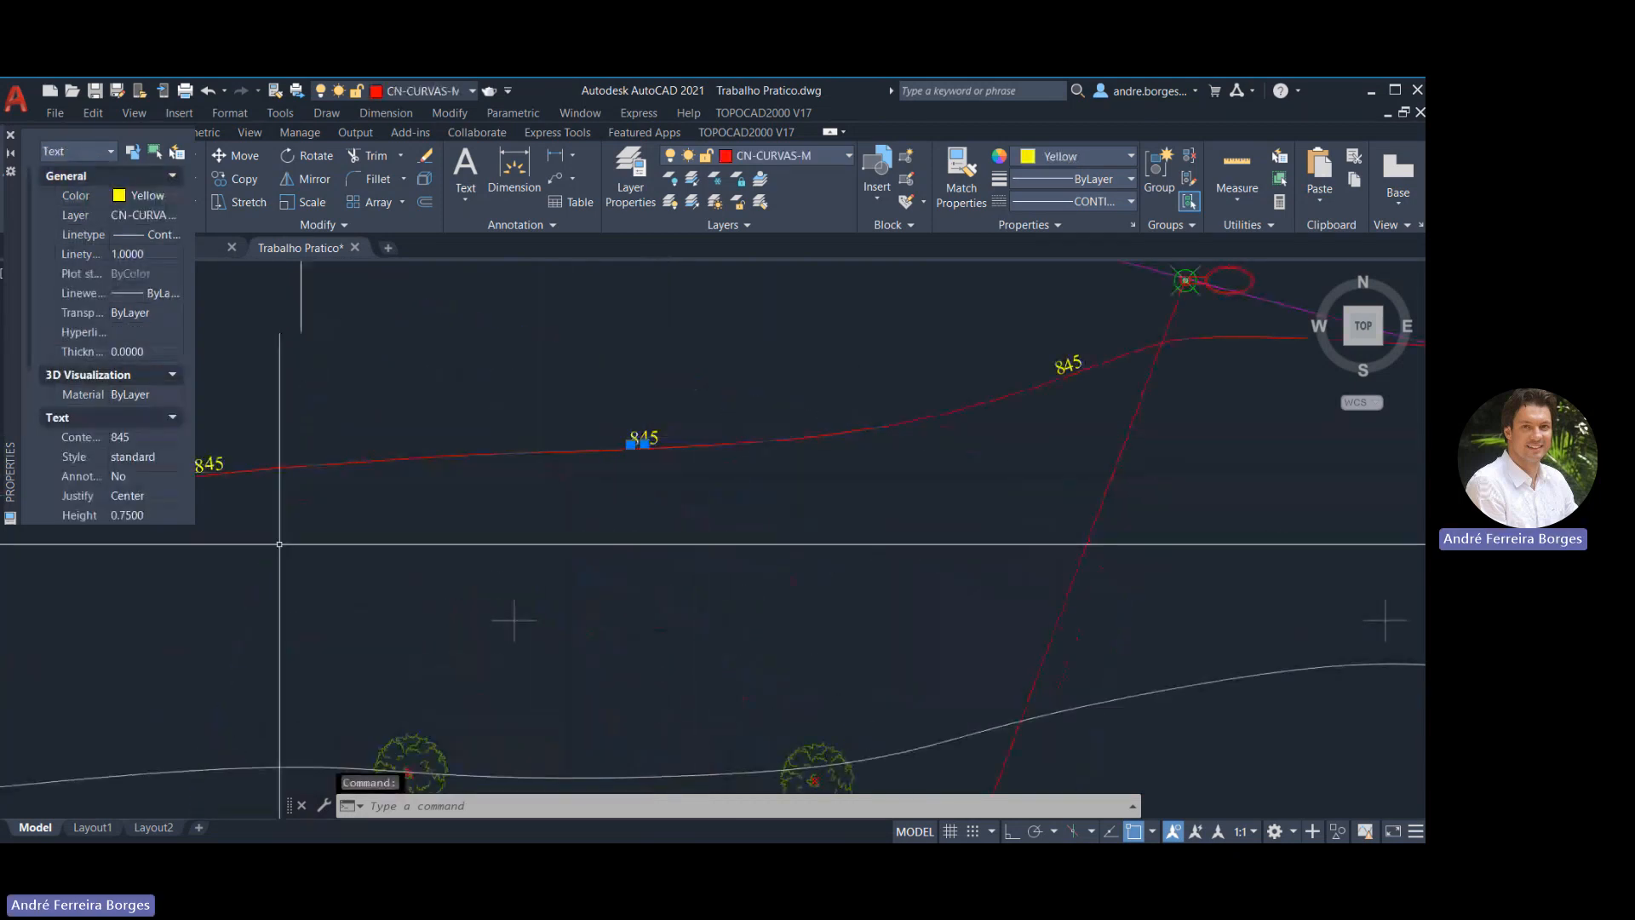
left_click(129, 516)
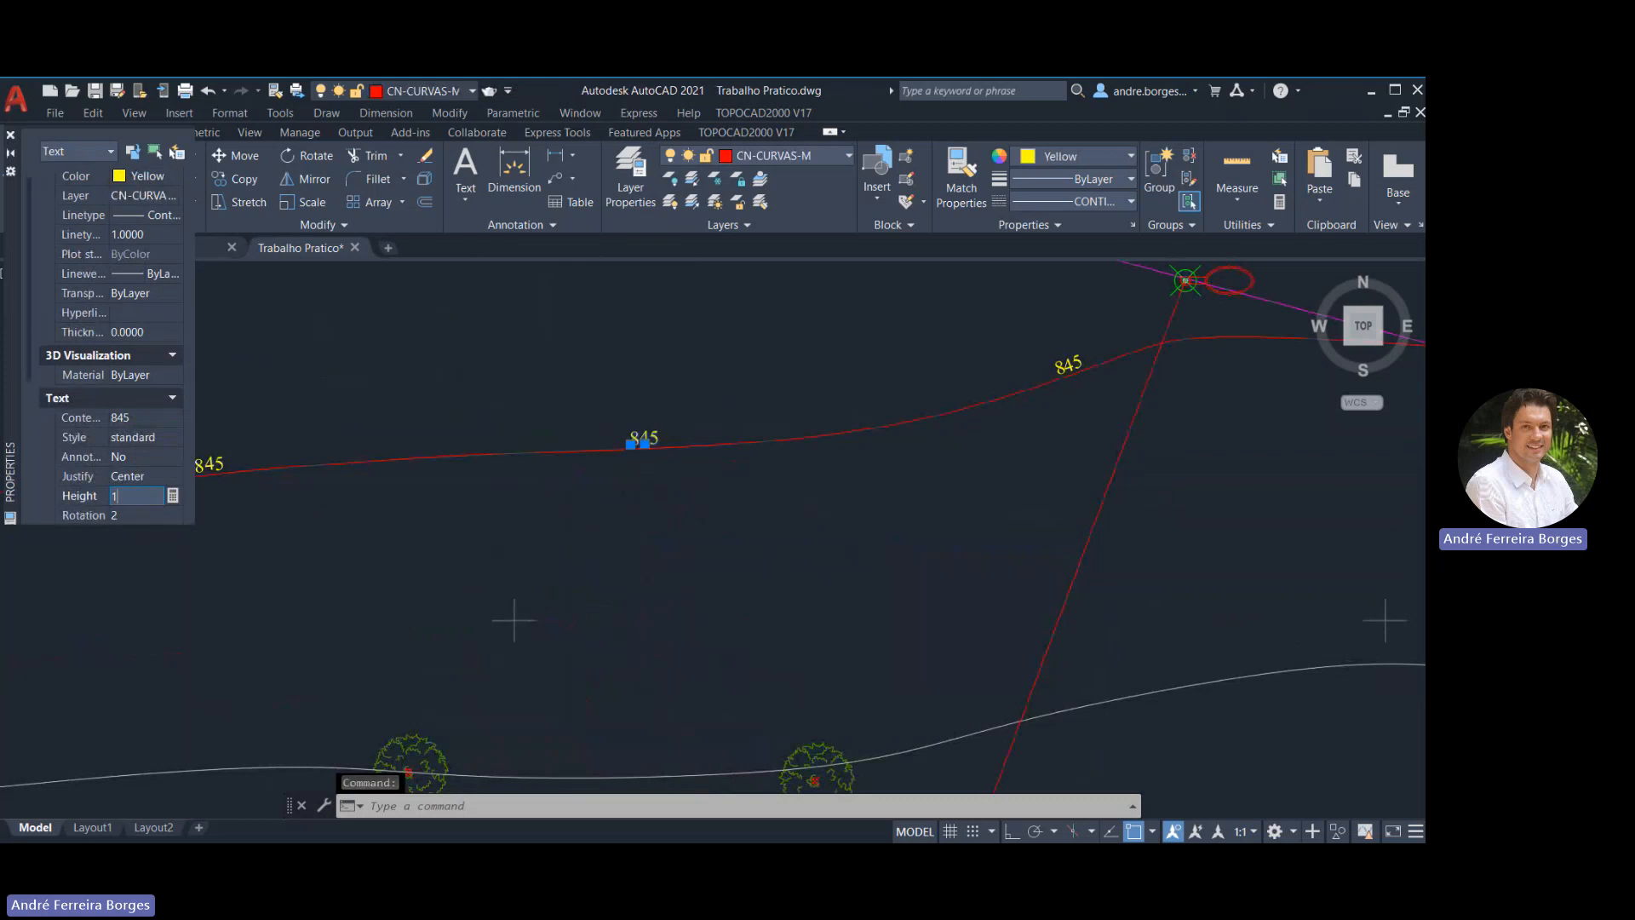
key("Return")
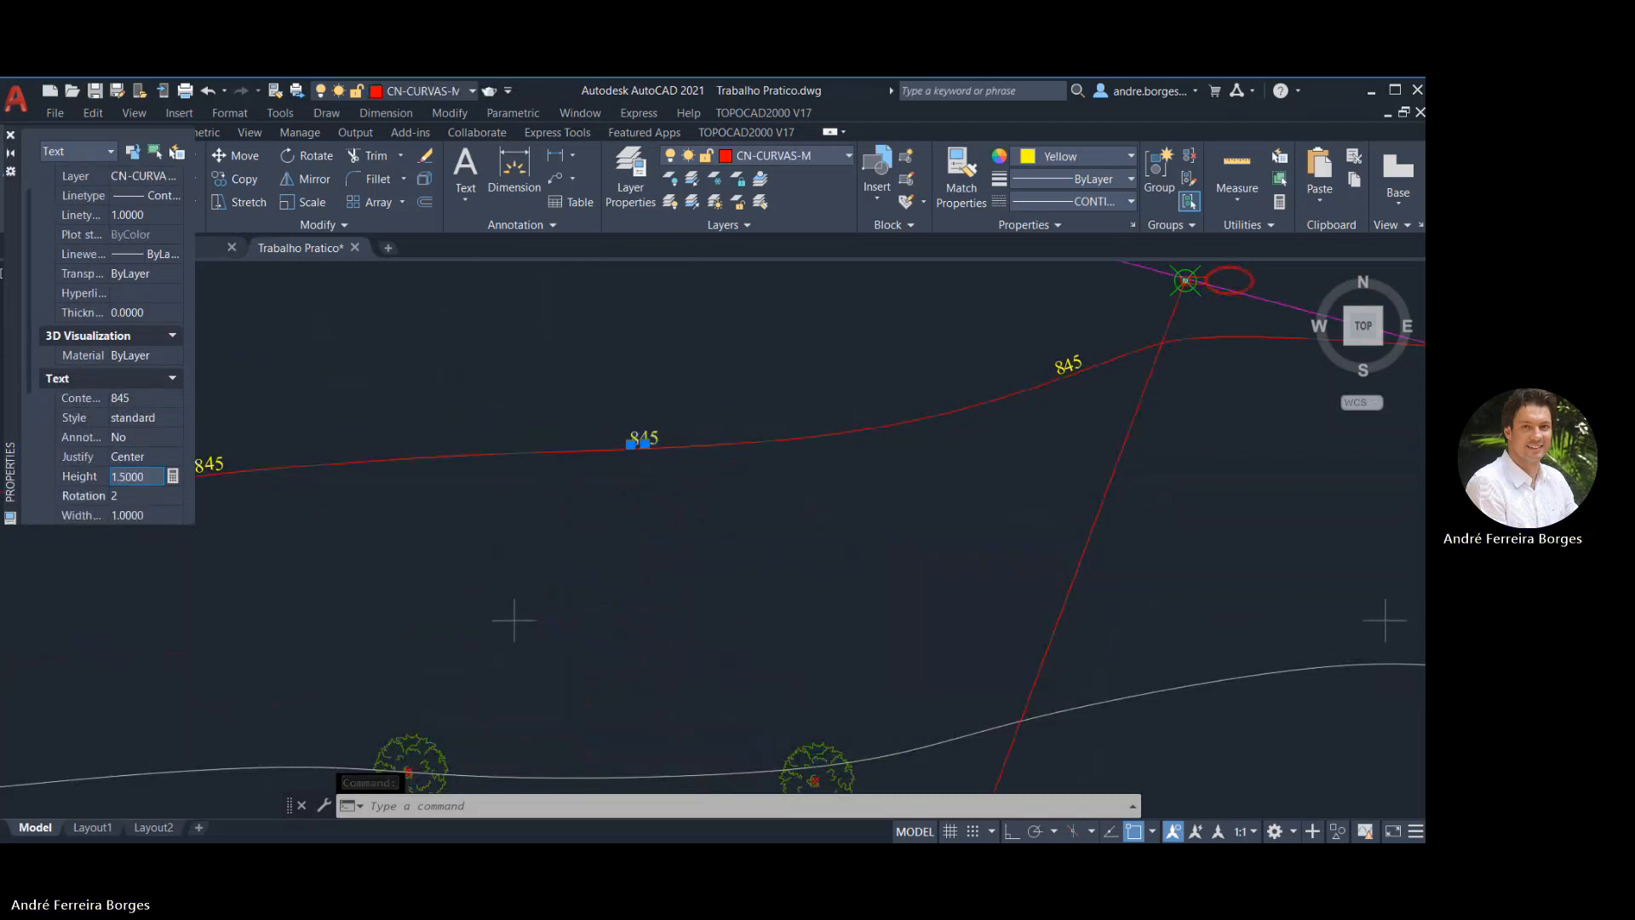
type("2")
key("Return")
key("Escape")
scroll(529, 478, "down", 3)
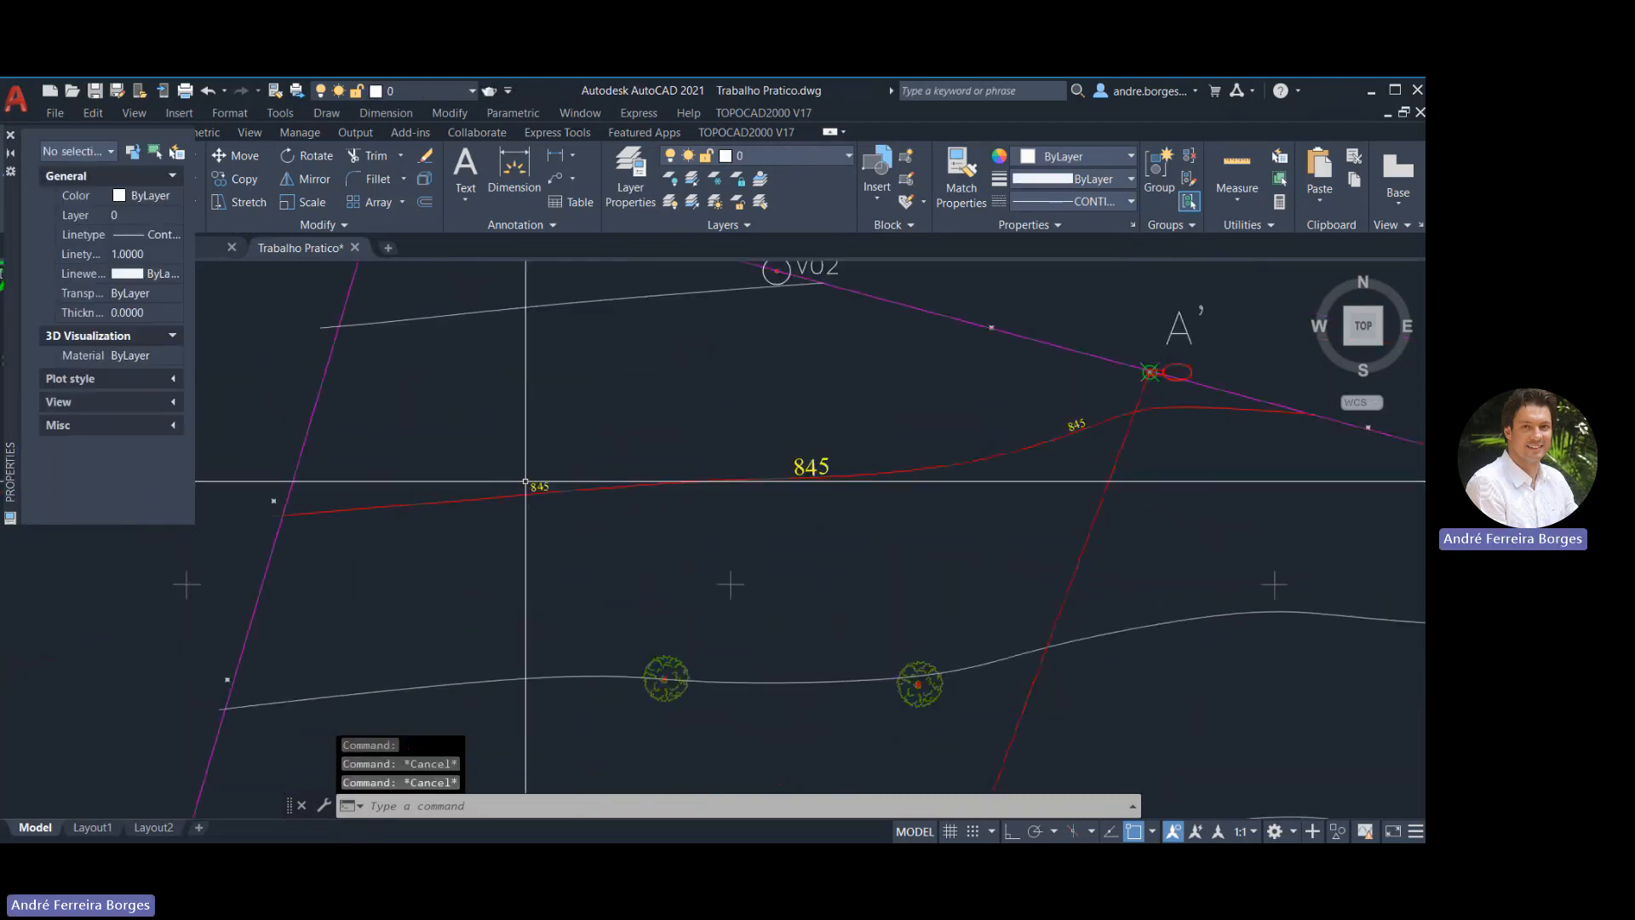
Delete the small 845 labels on both sides of the enlarged one, keeping a single label on that contour
scroll(540, 485, "up", 4)
left_click(545, 486)
key("Delete")
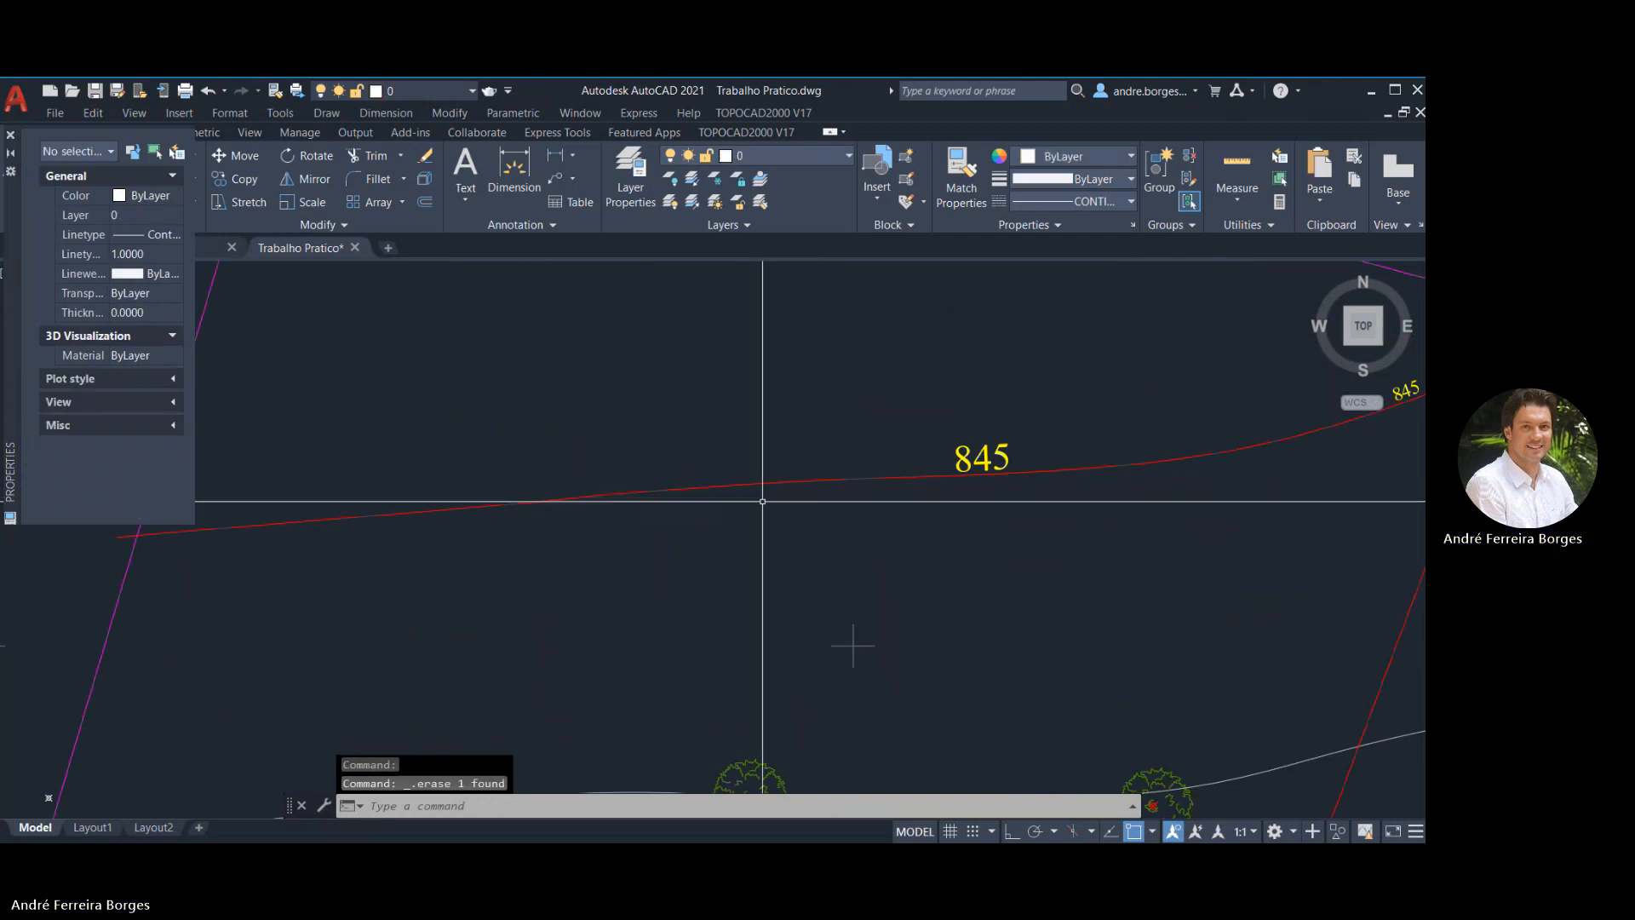
scroll(782, 500, "down", 3)
scroll(1014, 468, "up", 3)
scroll(1008, 452, "down", 5)
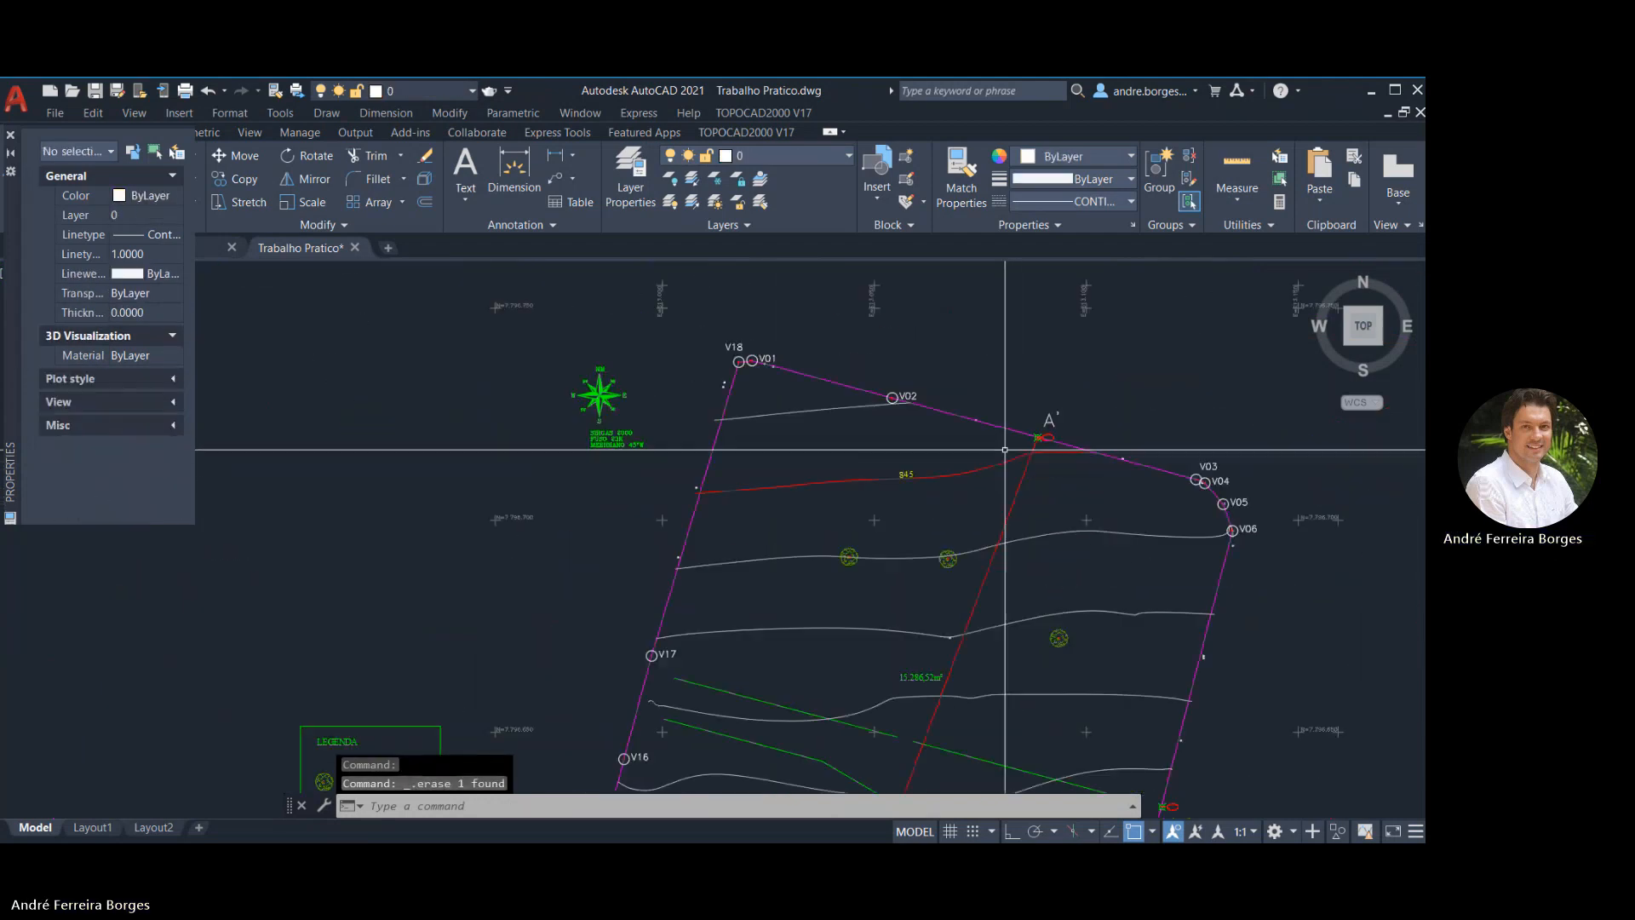
Set the text height of the 850 label just east of the section line on the lower red contour to 1.5
middle_click_drag(984, 548, 848, 332)
scroll(834, 634, "up", 4)
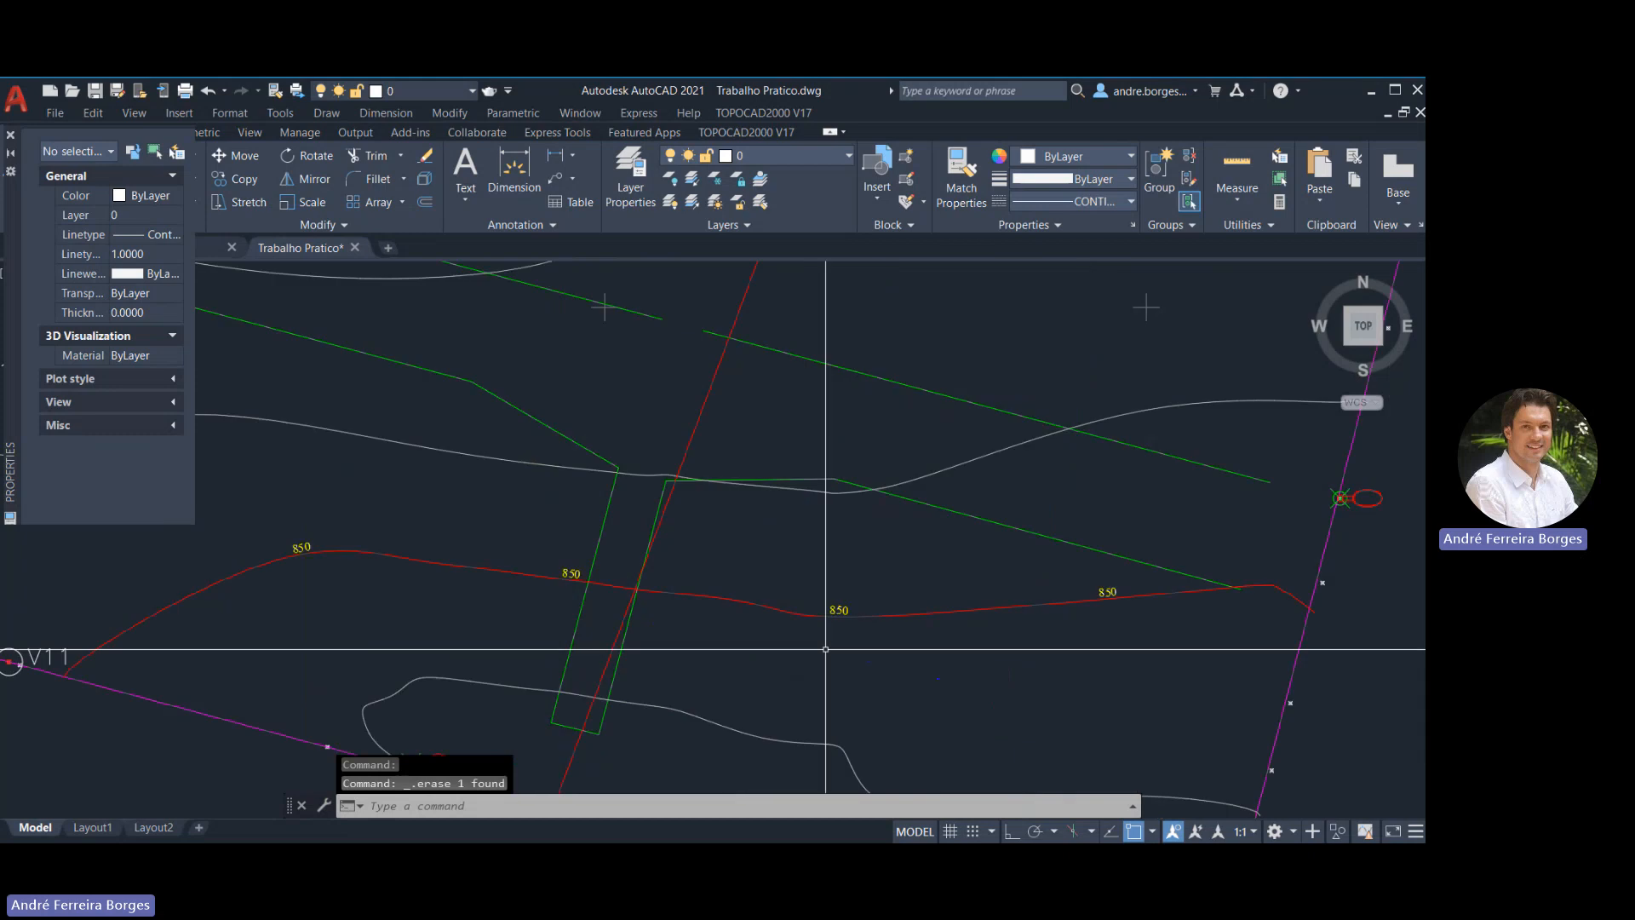
left_click(836, 612)
left_click(127, 517)
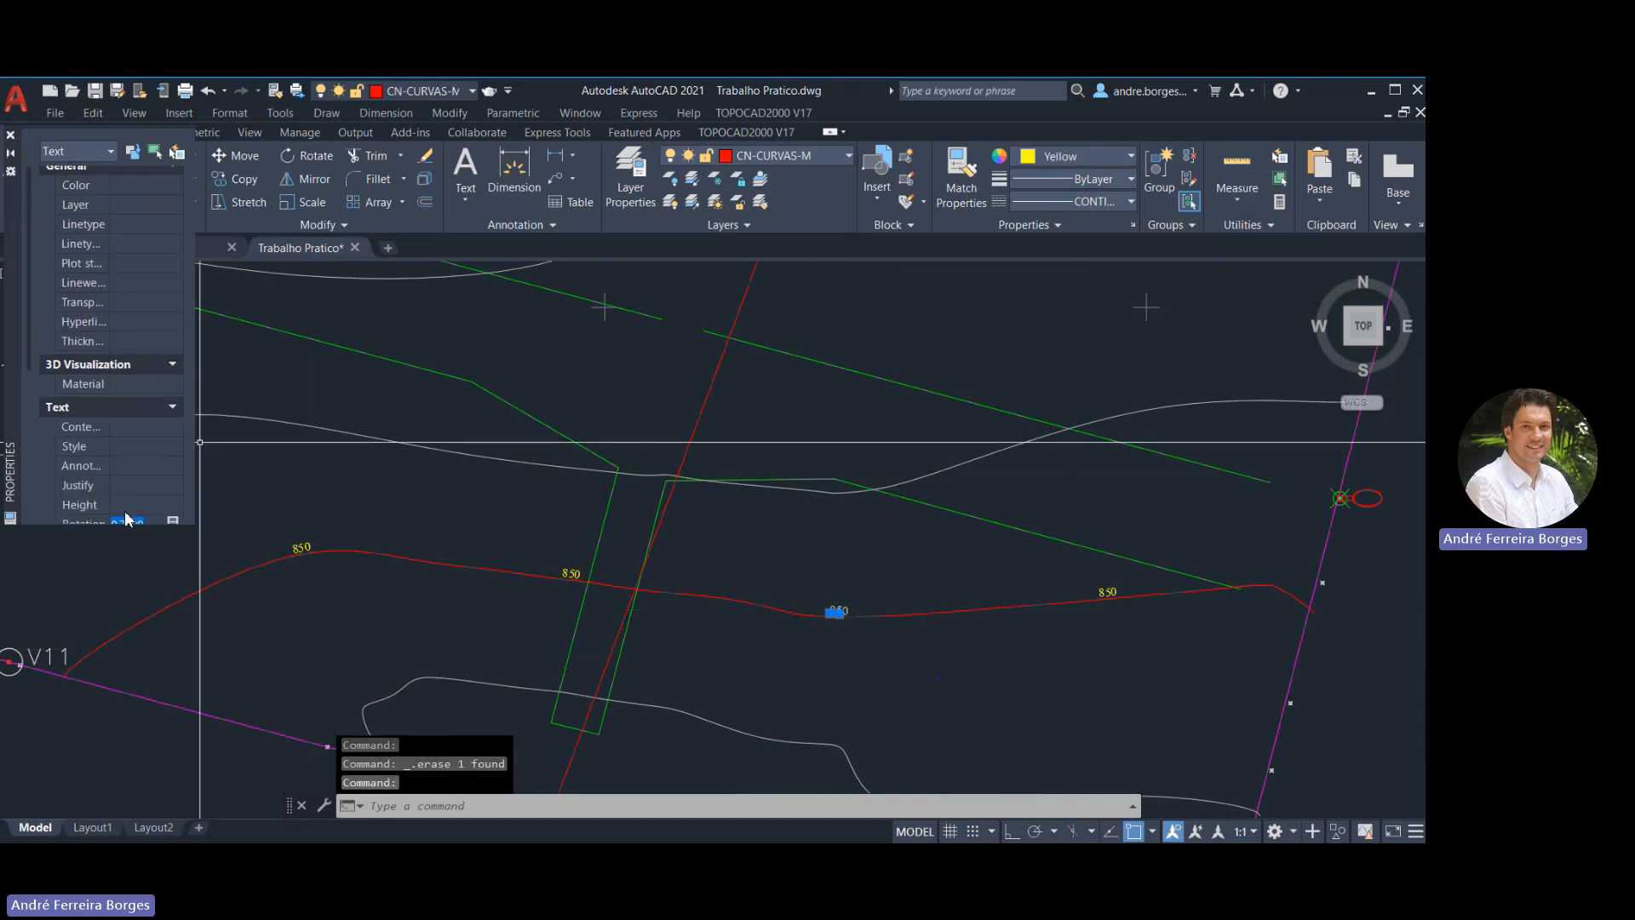
type("1.5")
key("Tab")
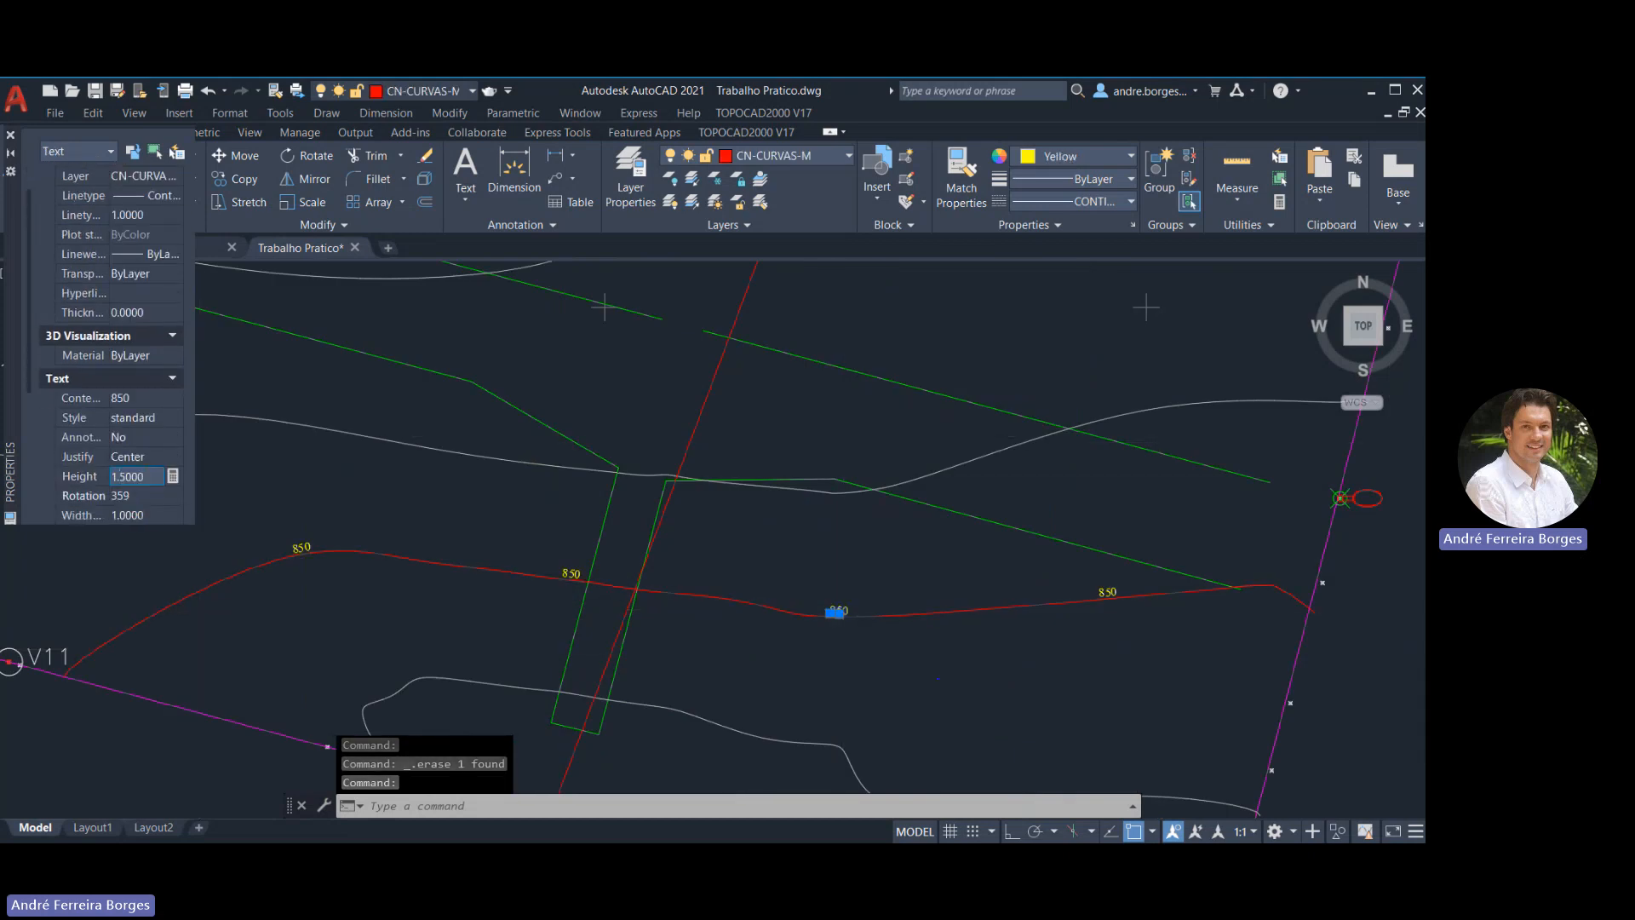
key("Escape")
Delete the three remaining small 850 labels along the lower red contour
left_click(571, 571)
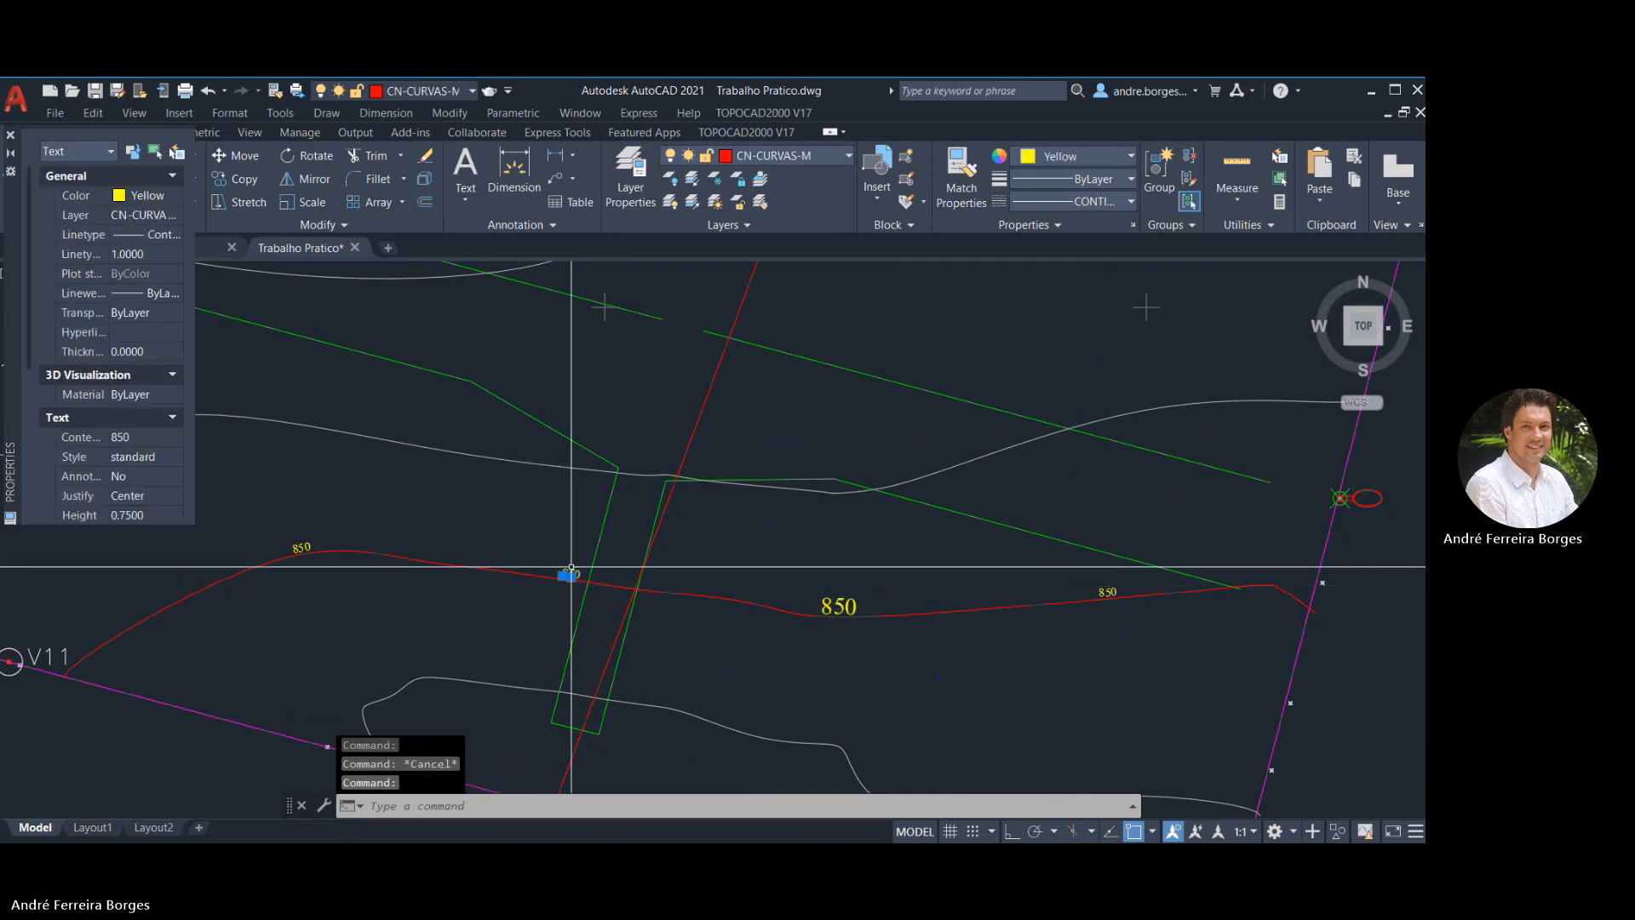
key("Delete")
left_click(301, 548)
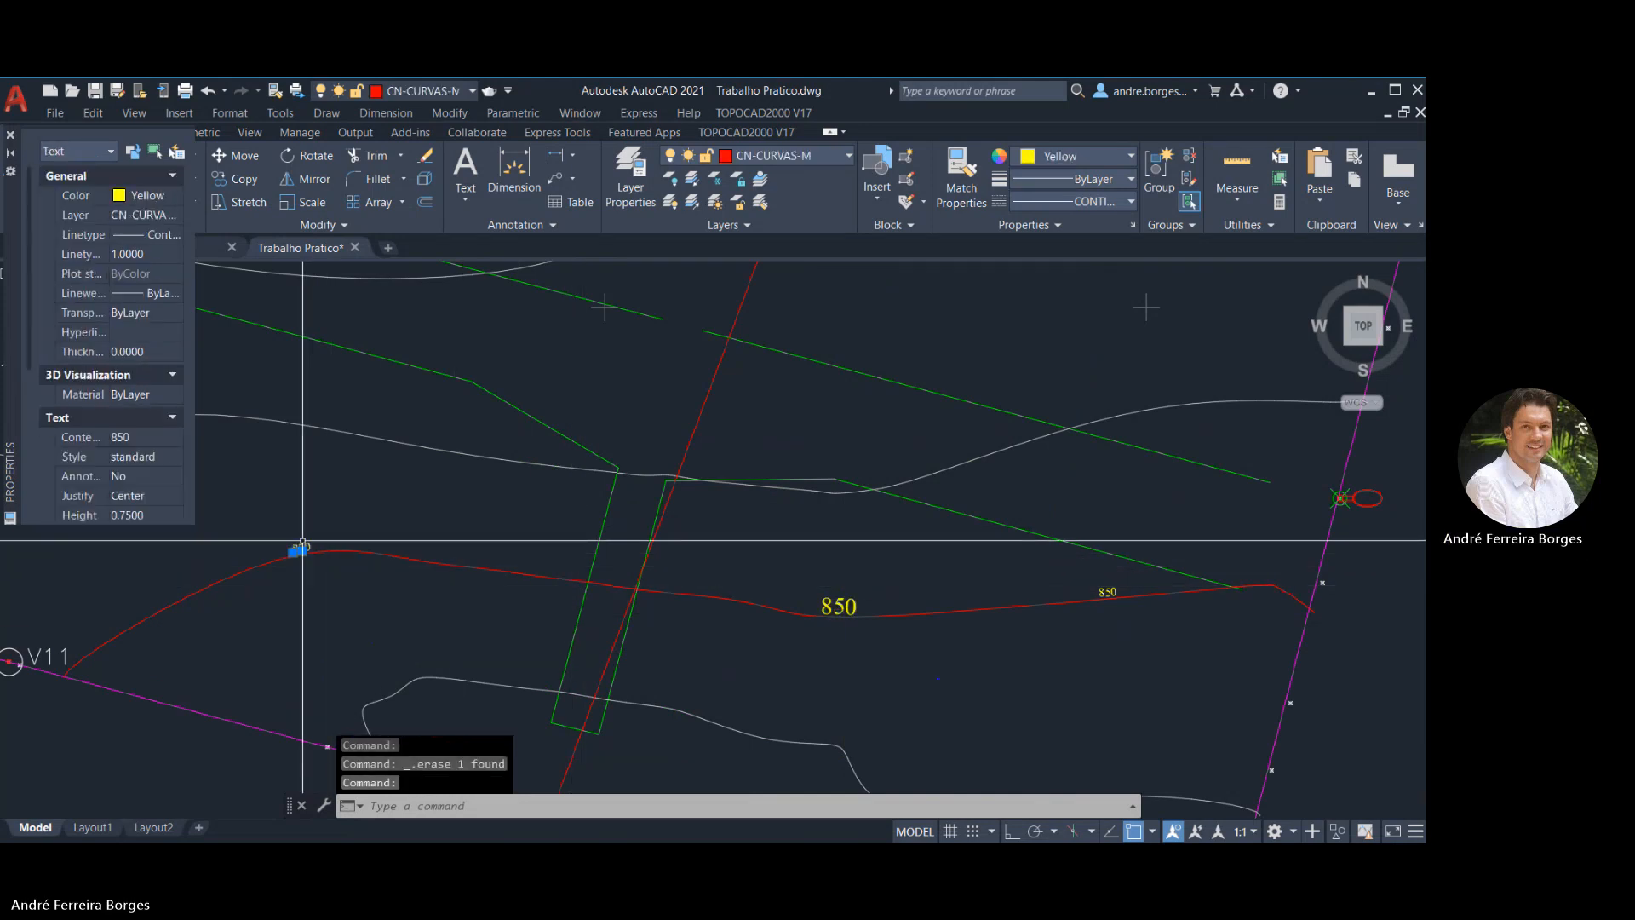
key("Delete")
scroll(675, 537, "down", 5)
scroll(674, 525, "up", 5)
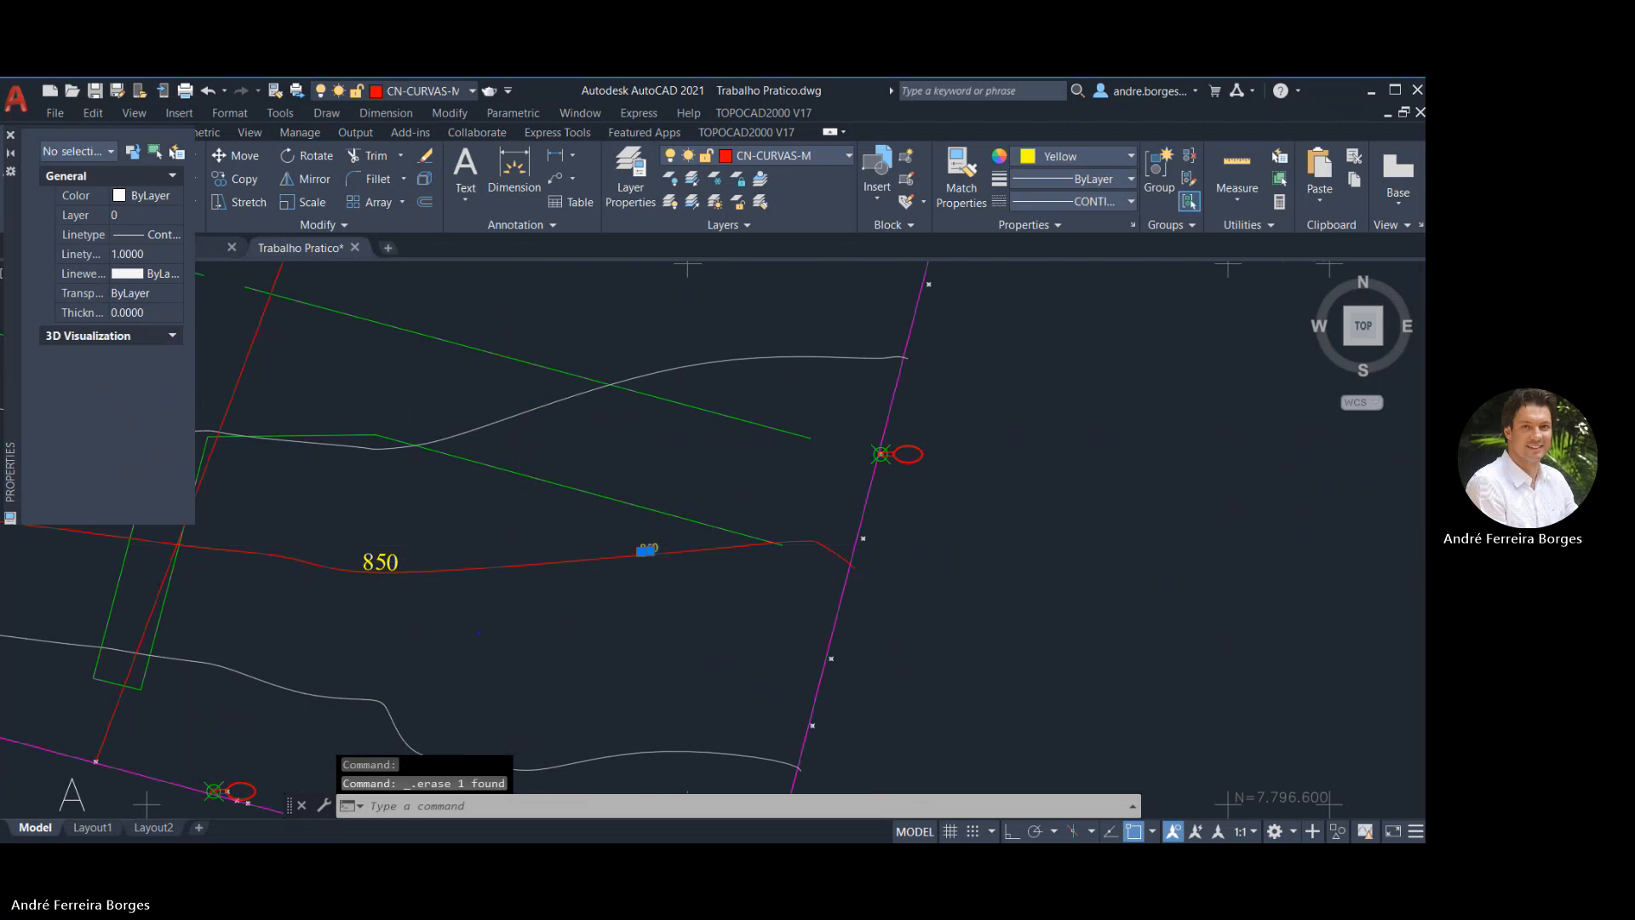
scroll(674, 525, "down", 5)
Examine the overall drawing: the parcel, legend, UTM coordinate table, coordinate system note and A A' profile
middle_click_drag(810, 510, 809, 530)
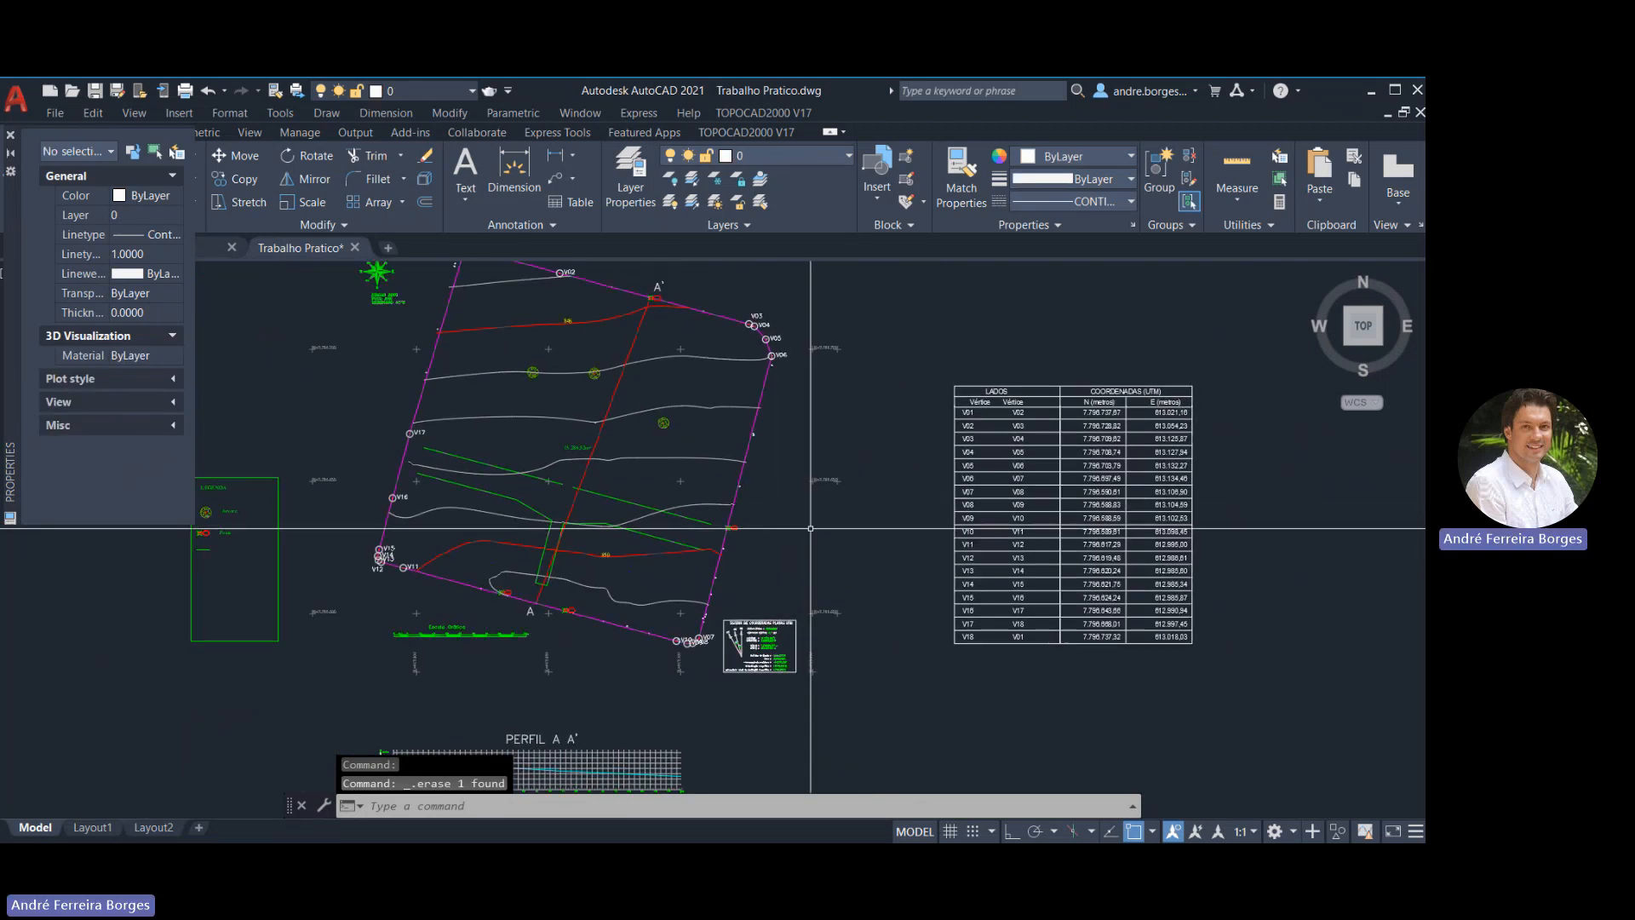
middle_click_drag(716, 461, 722, 498)
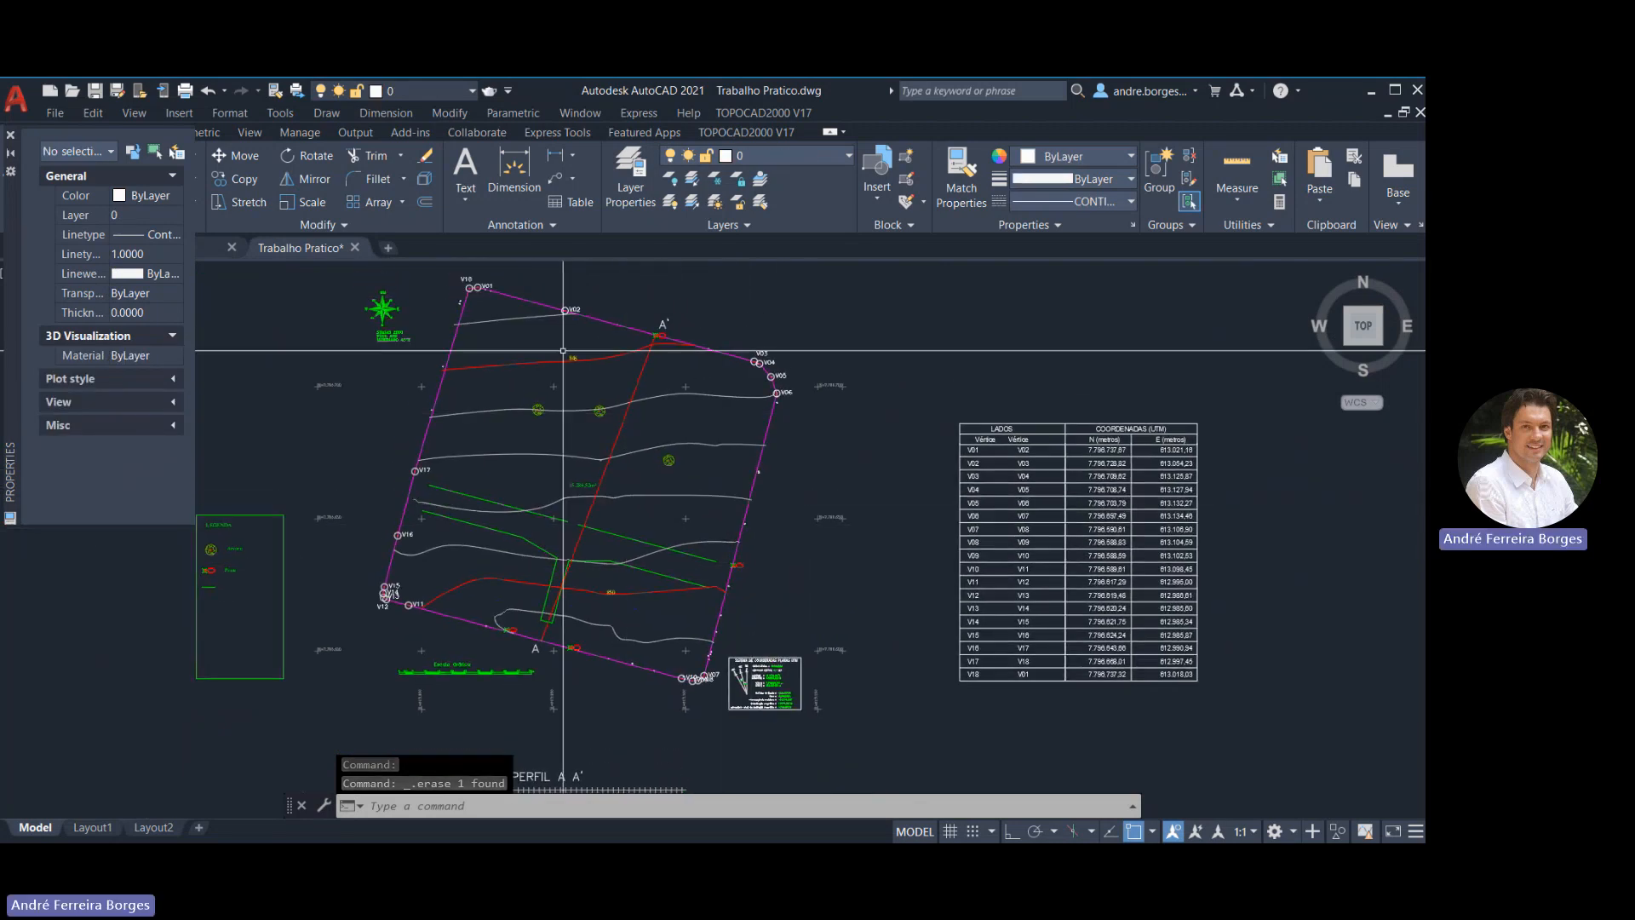
scroll(585, 354, "up", 5)
scroll(585, 362, "down", 5)
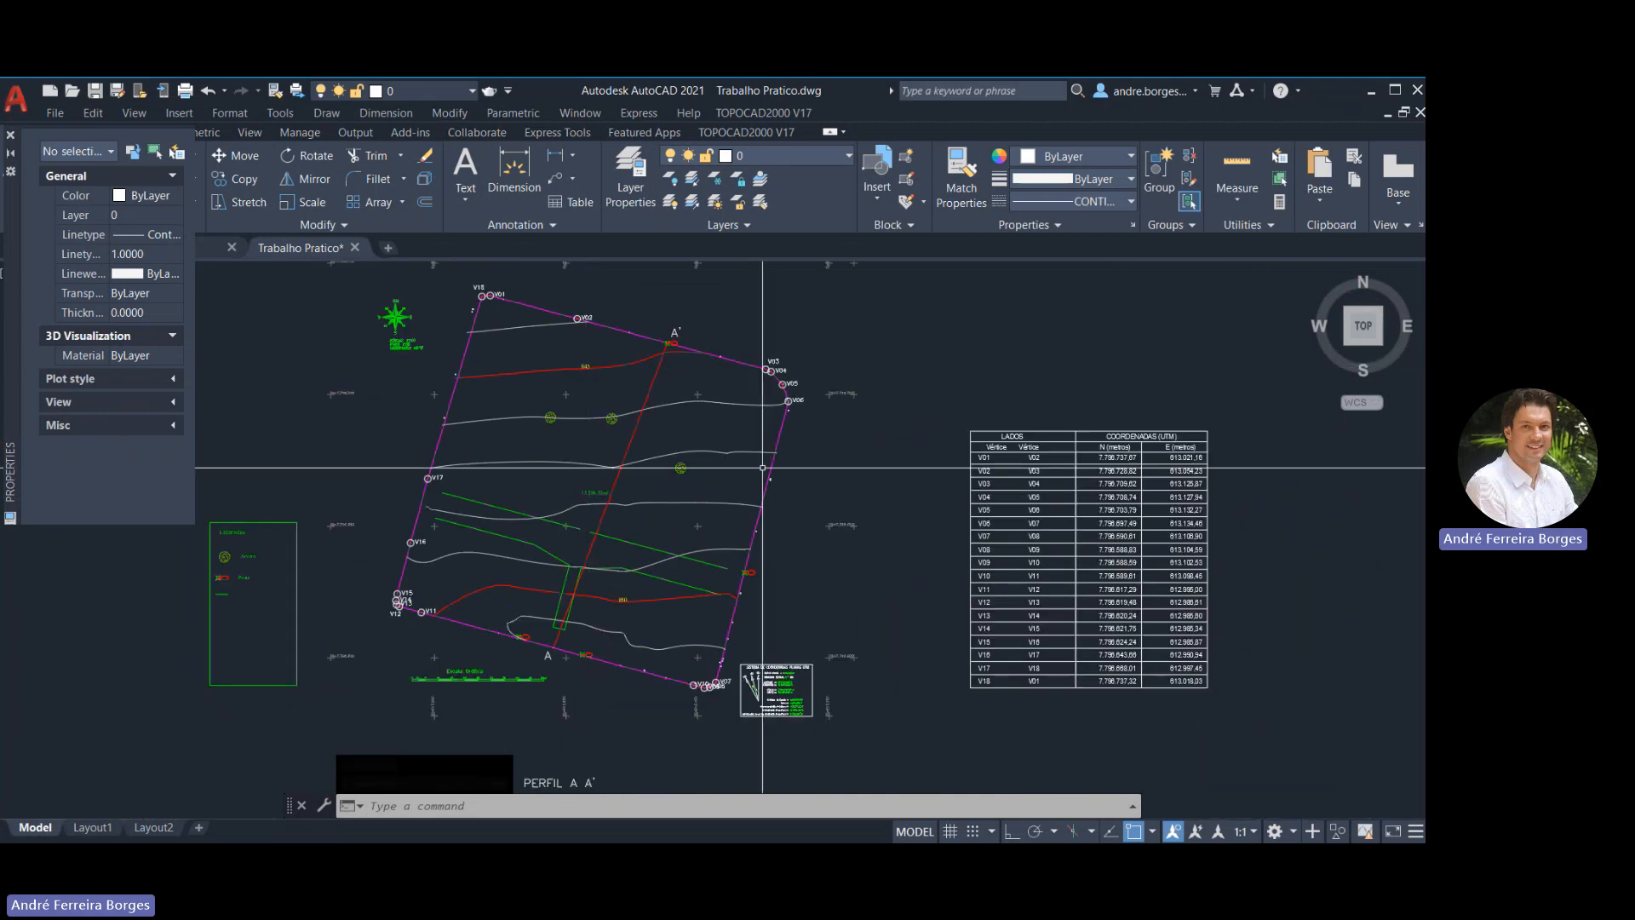
mouse_move(762, 468)
middle_mouse_down()
mouse_move(719, 534)
mouse_move(773, 524)
middle_mouse_up()
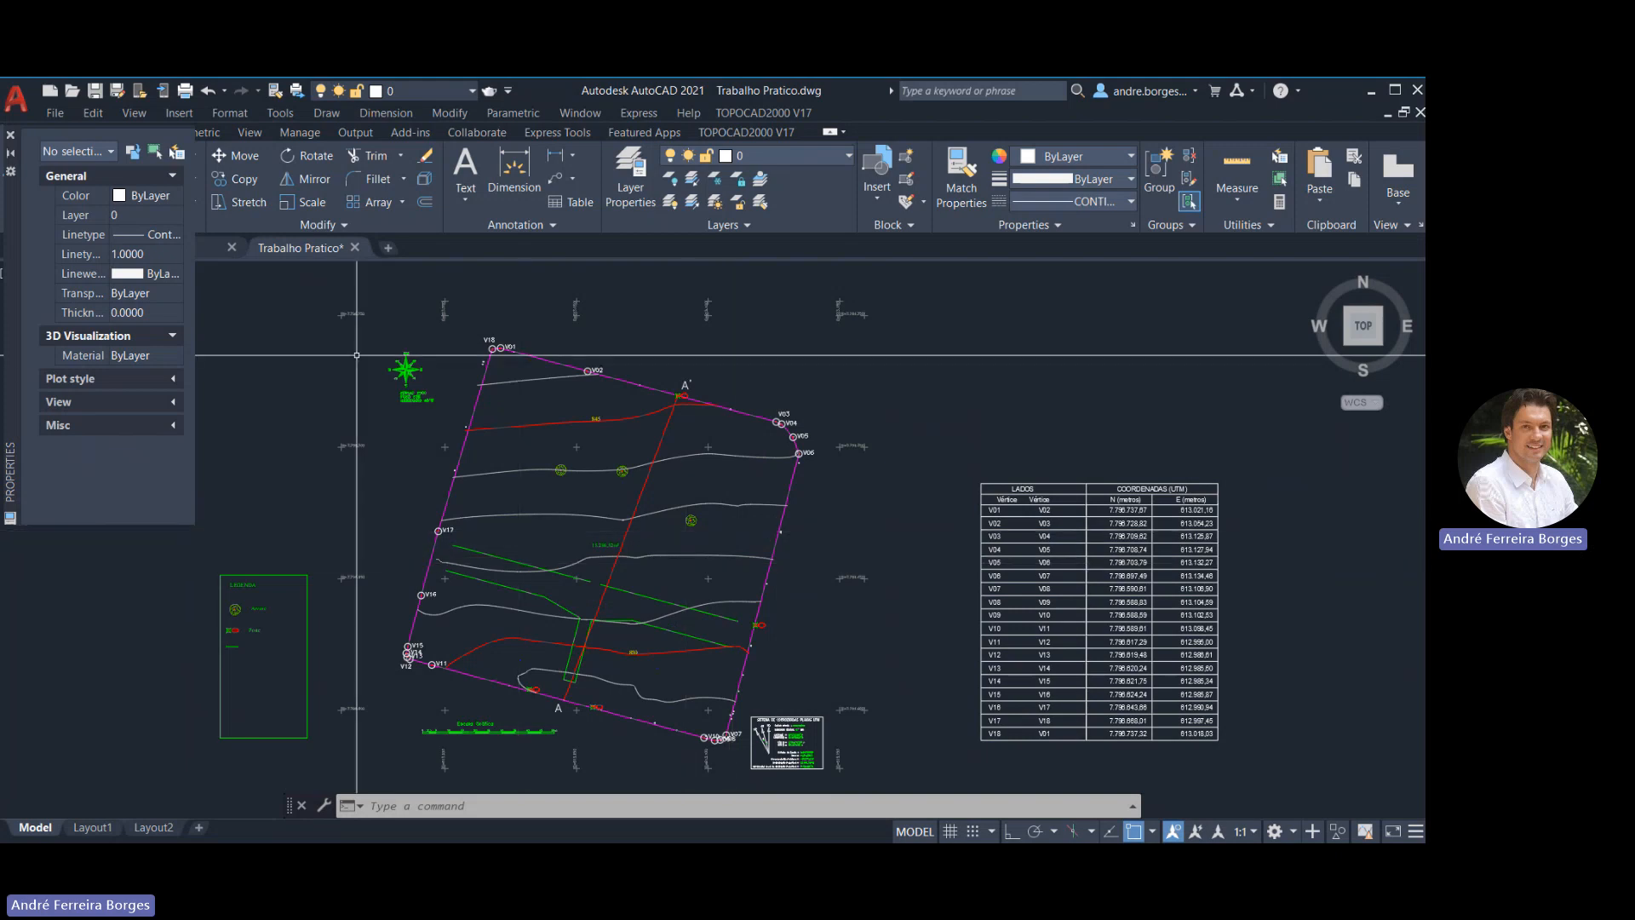
scroll(627, 375, "down", 3)
middle_click_drag(636, 395, 705, 364)
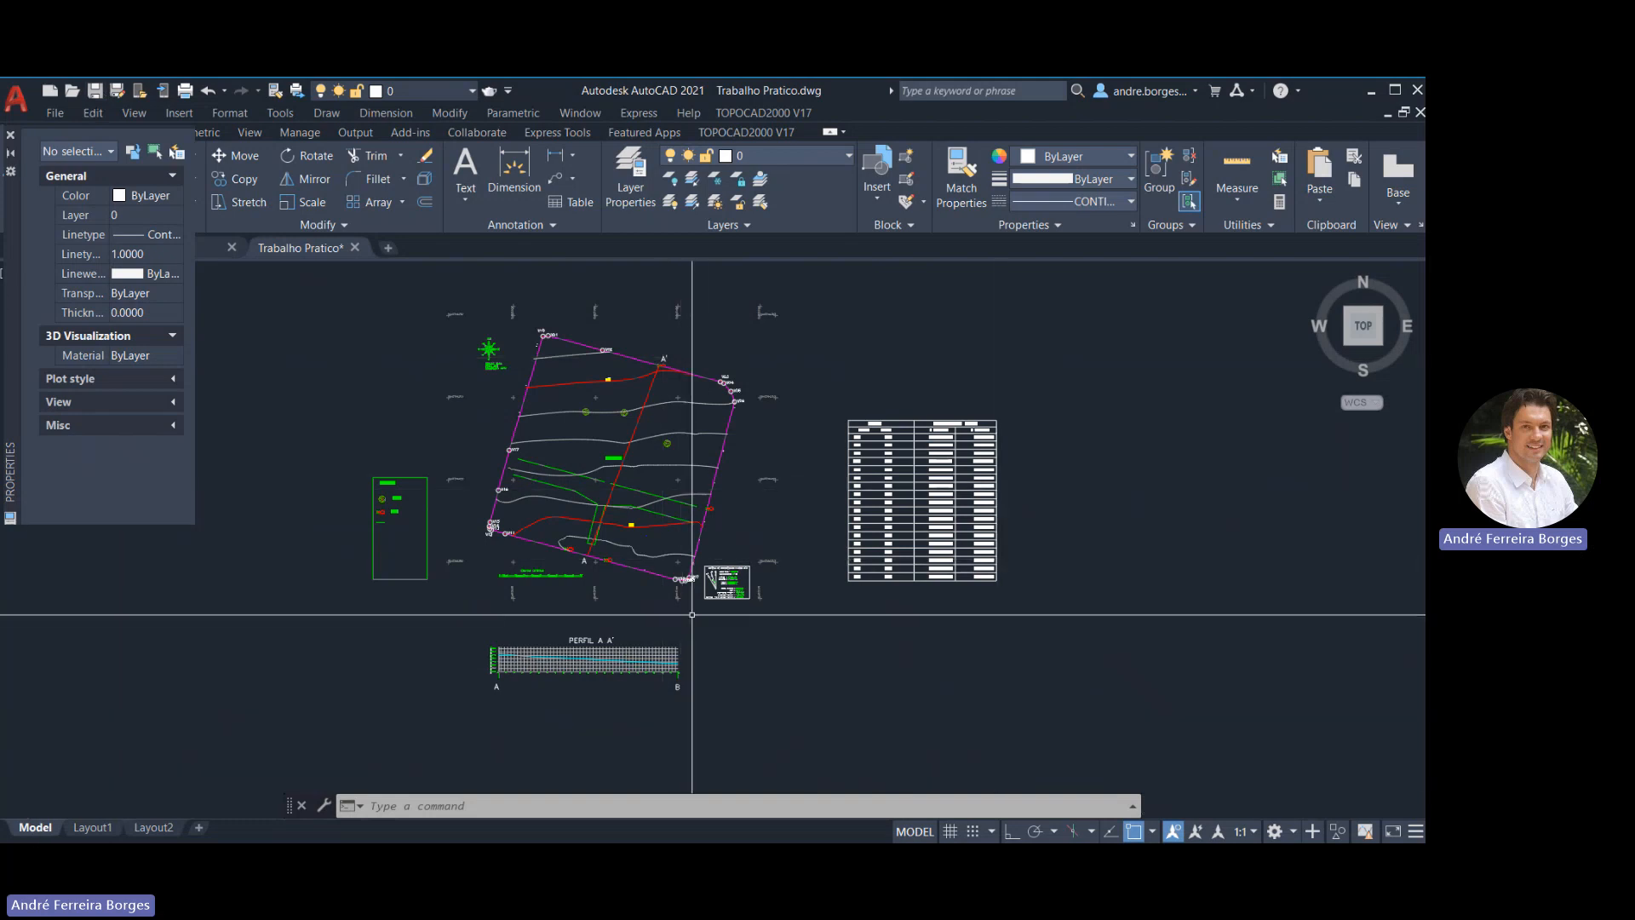
middle_click_drag(345, 448, 363, 485)
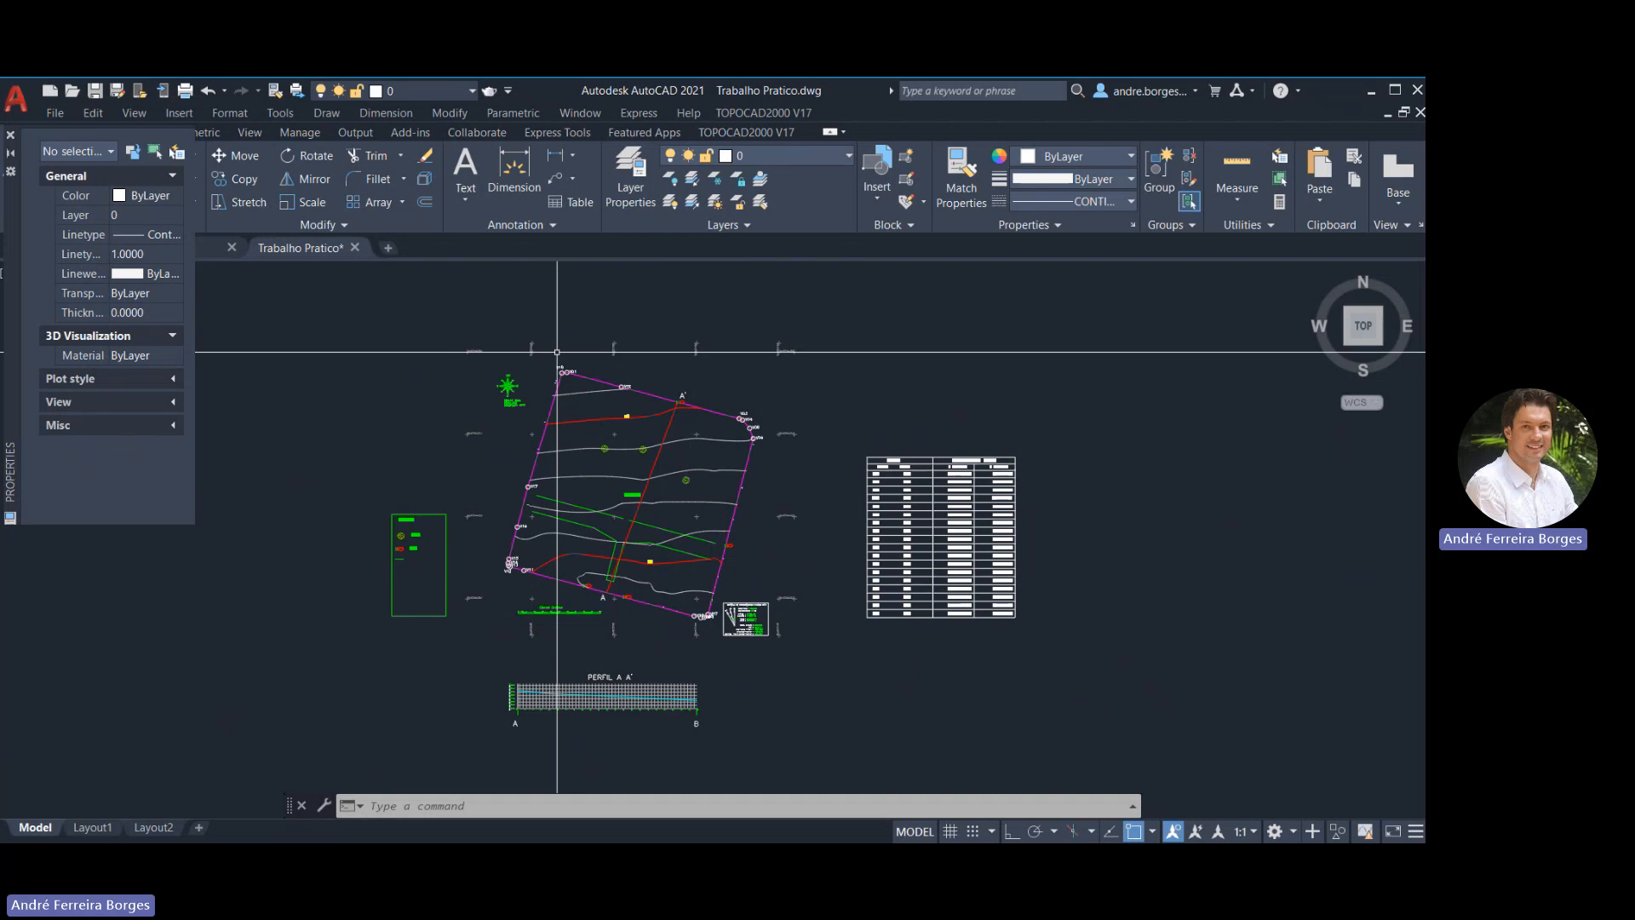
Add the multiline text "RUA X" above the parcel's northern boundary, between V02 and A'
left_click(464, 164)
scroll(628, 342, "up", 4)
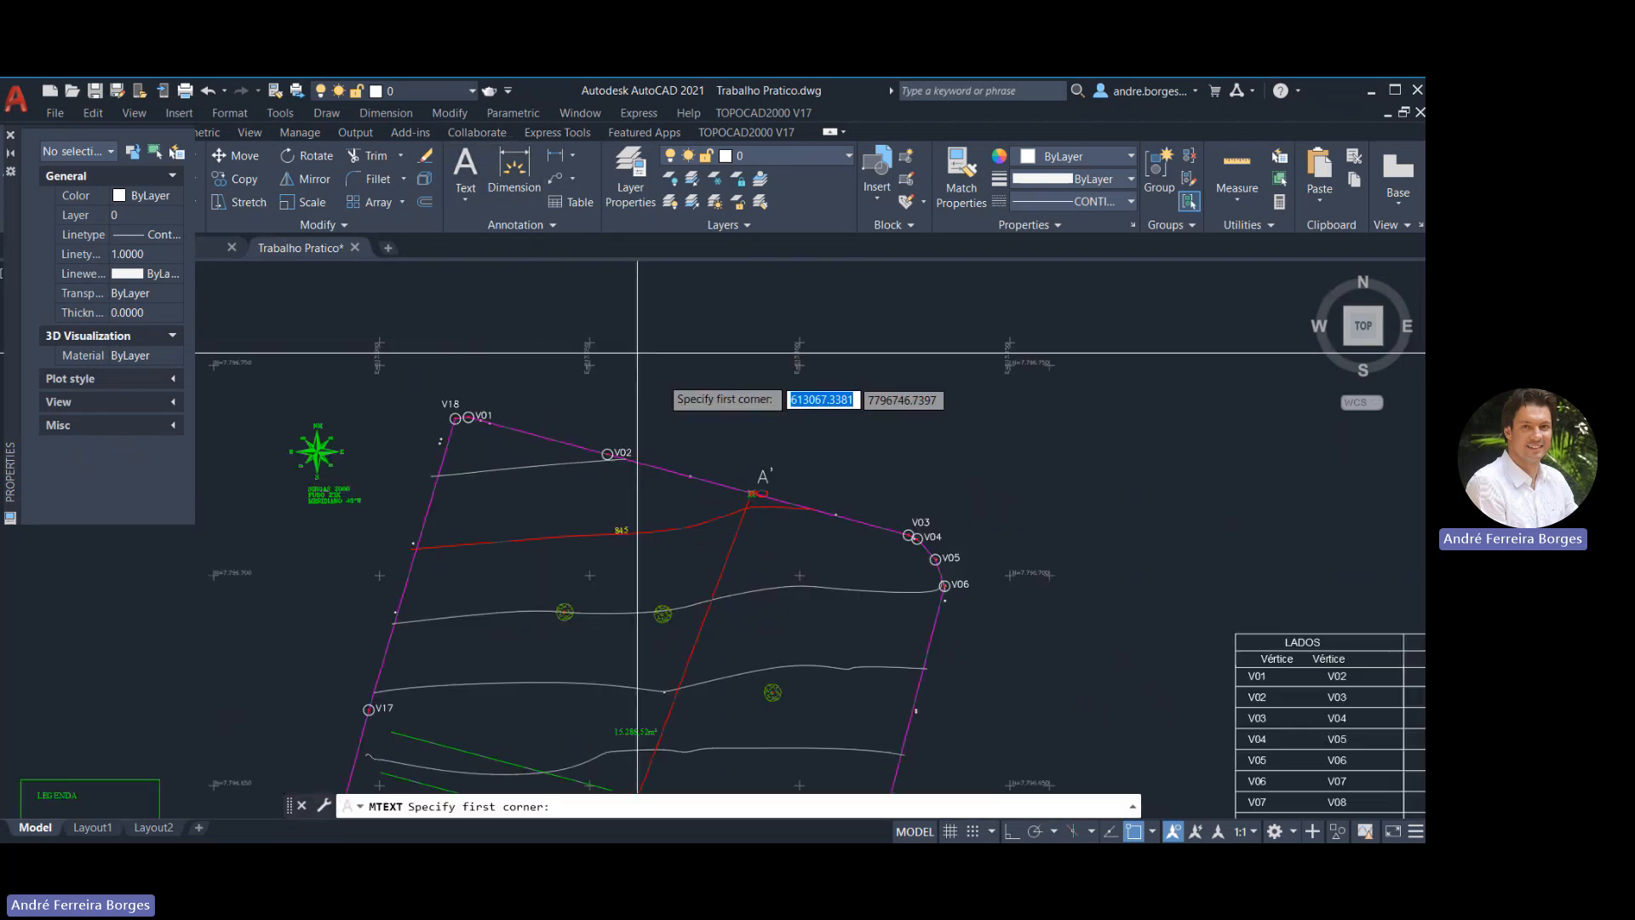
left_click(661, 396)
left_click(911, 430)
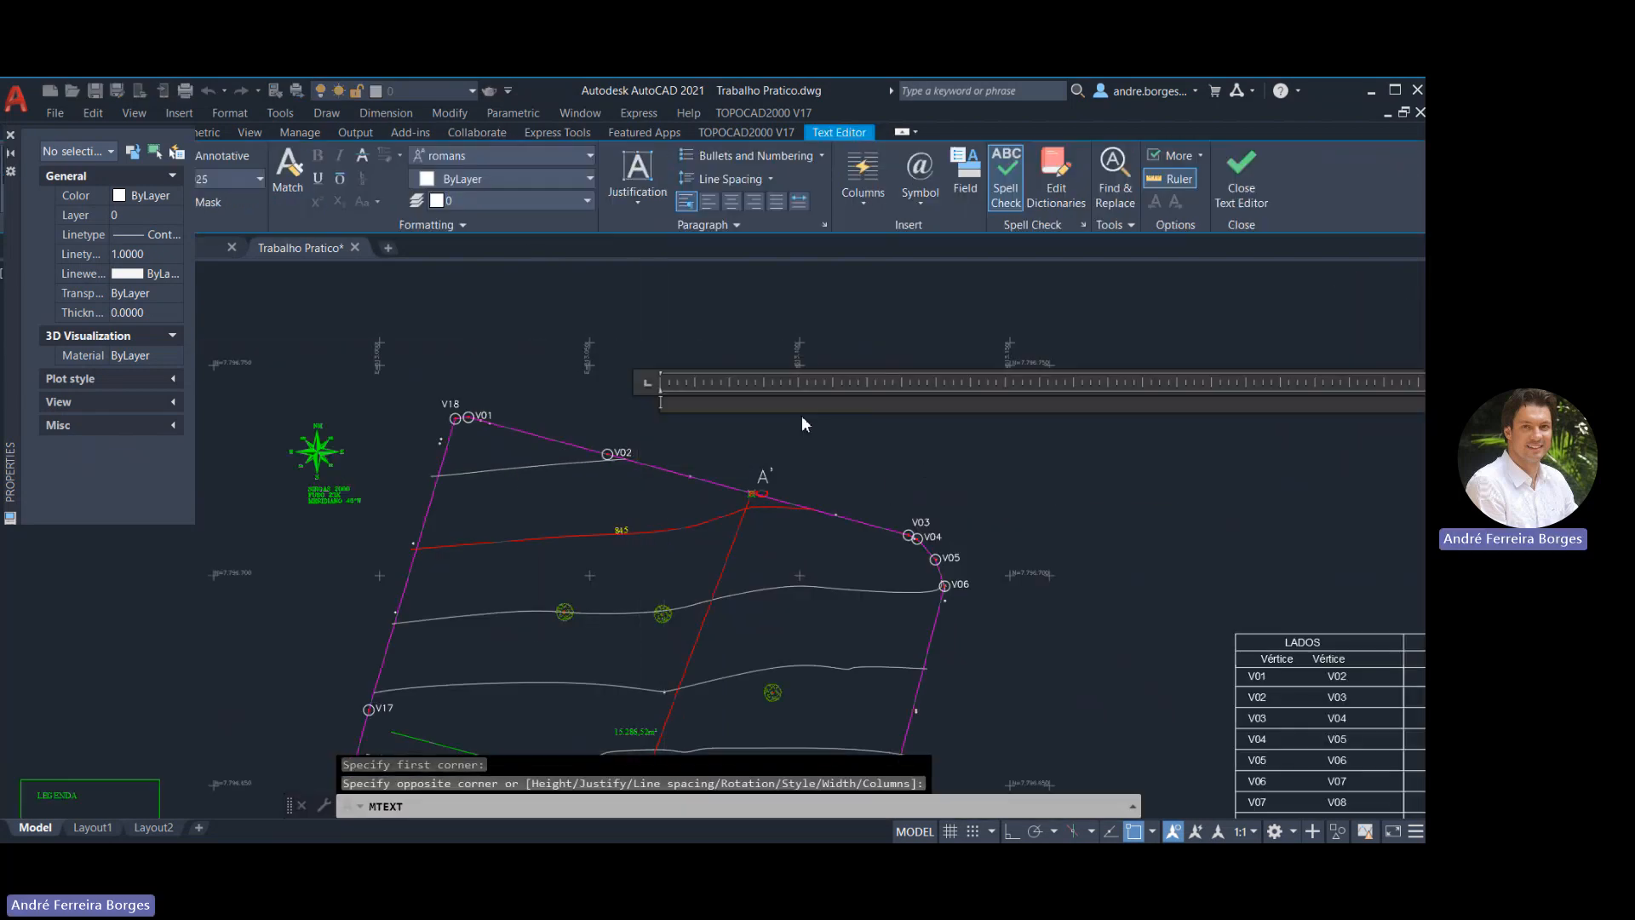
type("RUA X")
key("Escape")
Select the RUA X text and increase its text height to a legible size
scroll(672, 360, "up", 5)
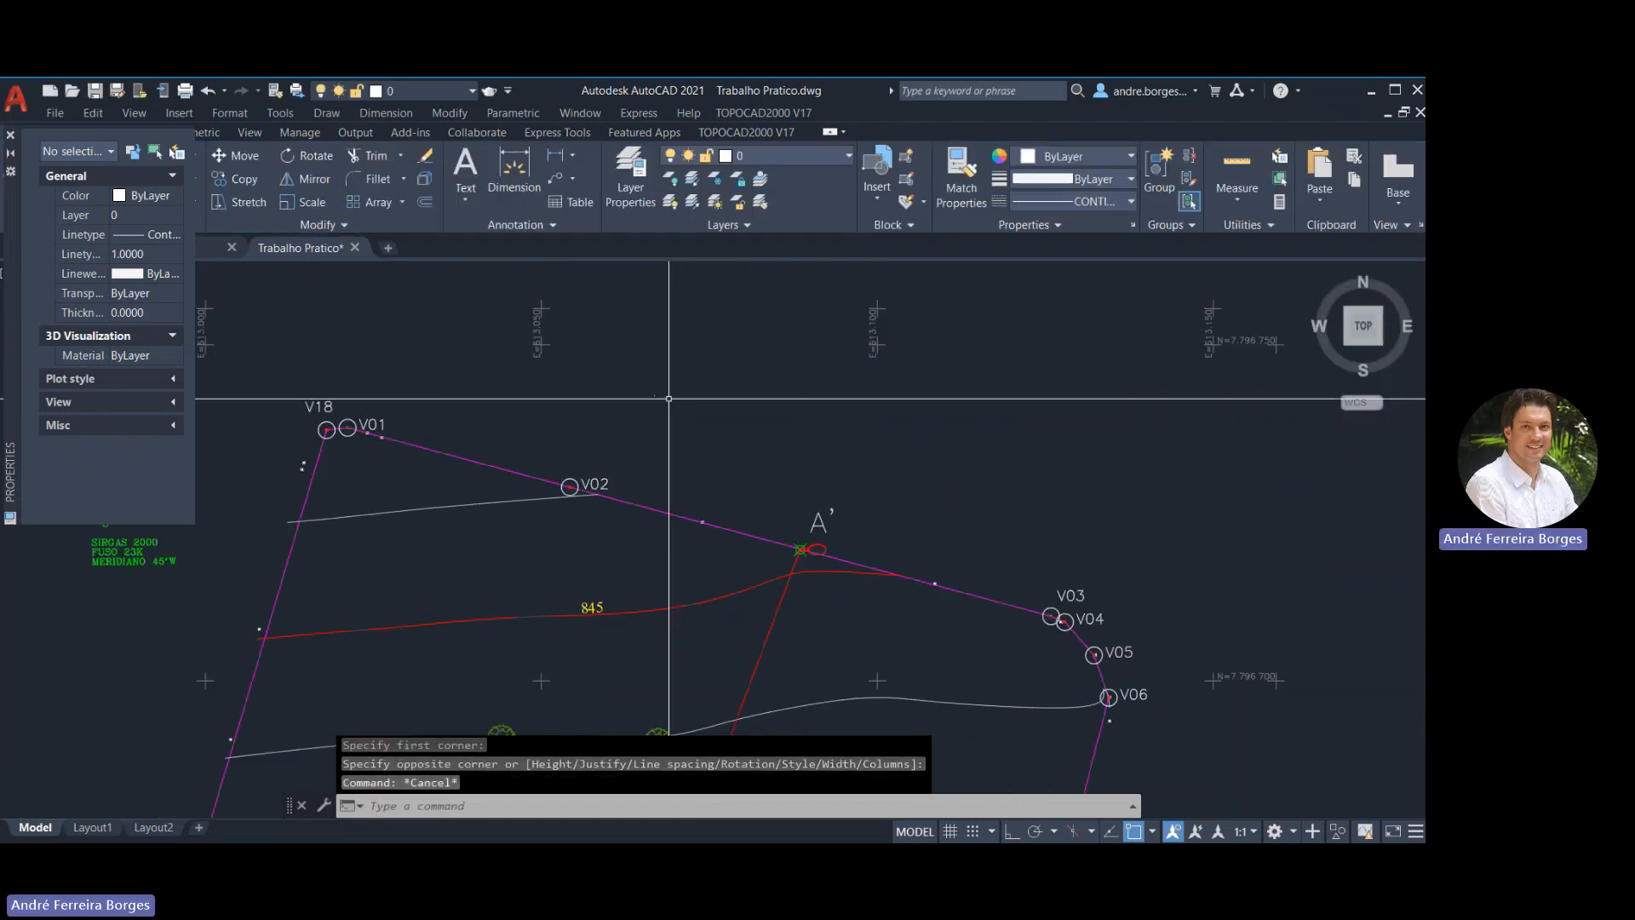
left_click(672, 360)
left_click(585, 432)
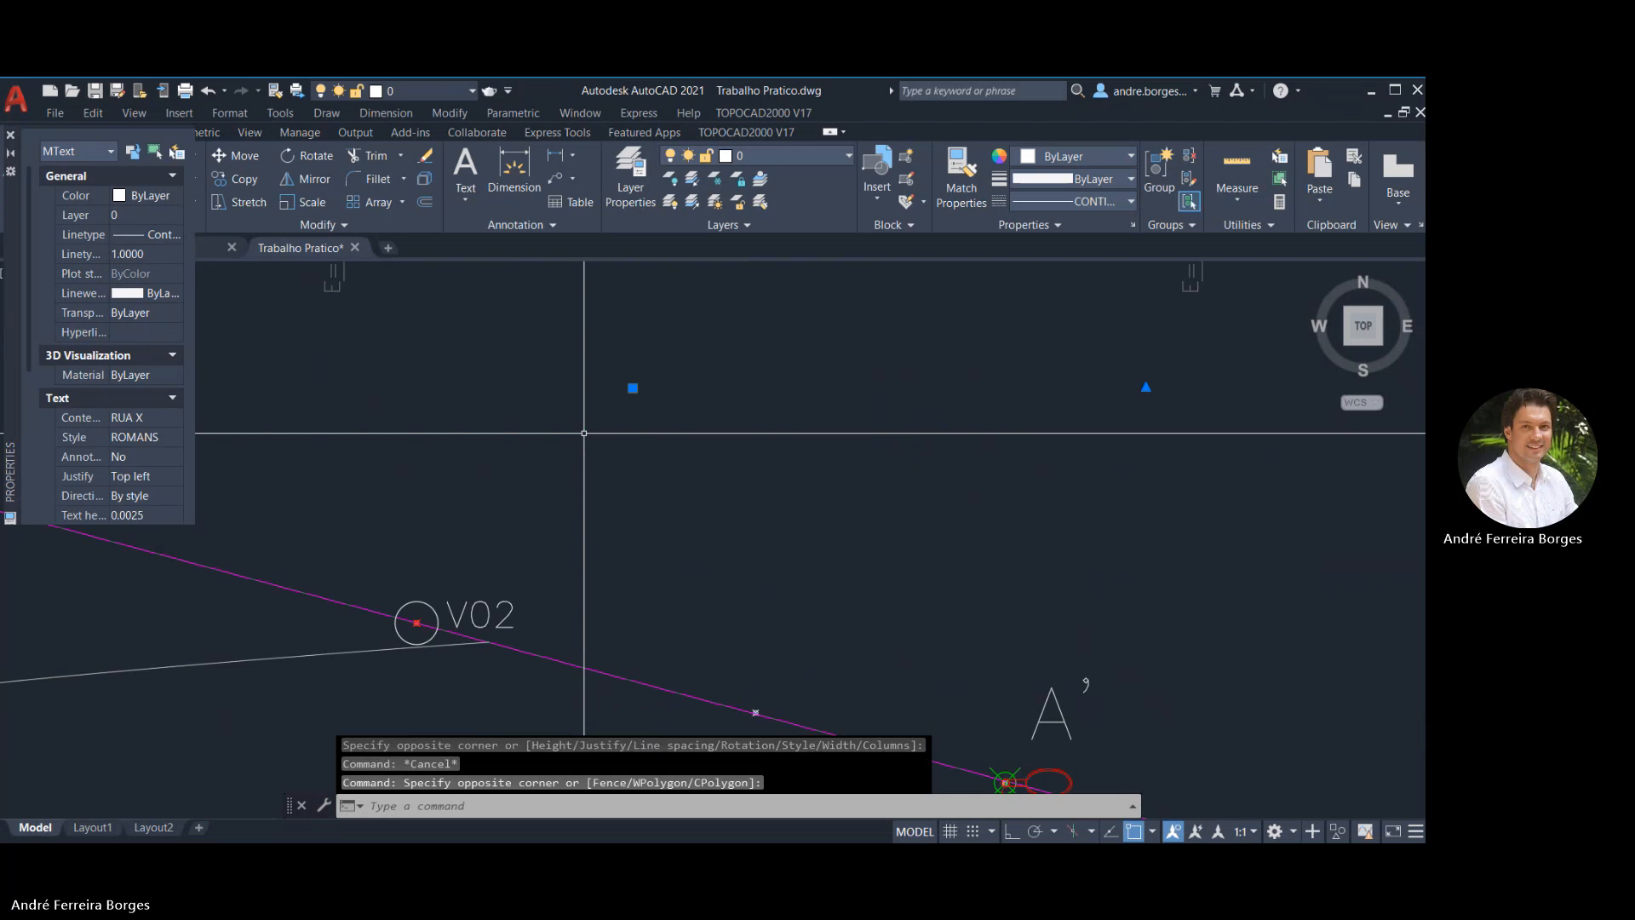
left_click(133, 516)
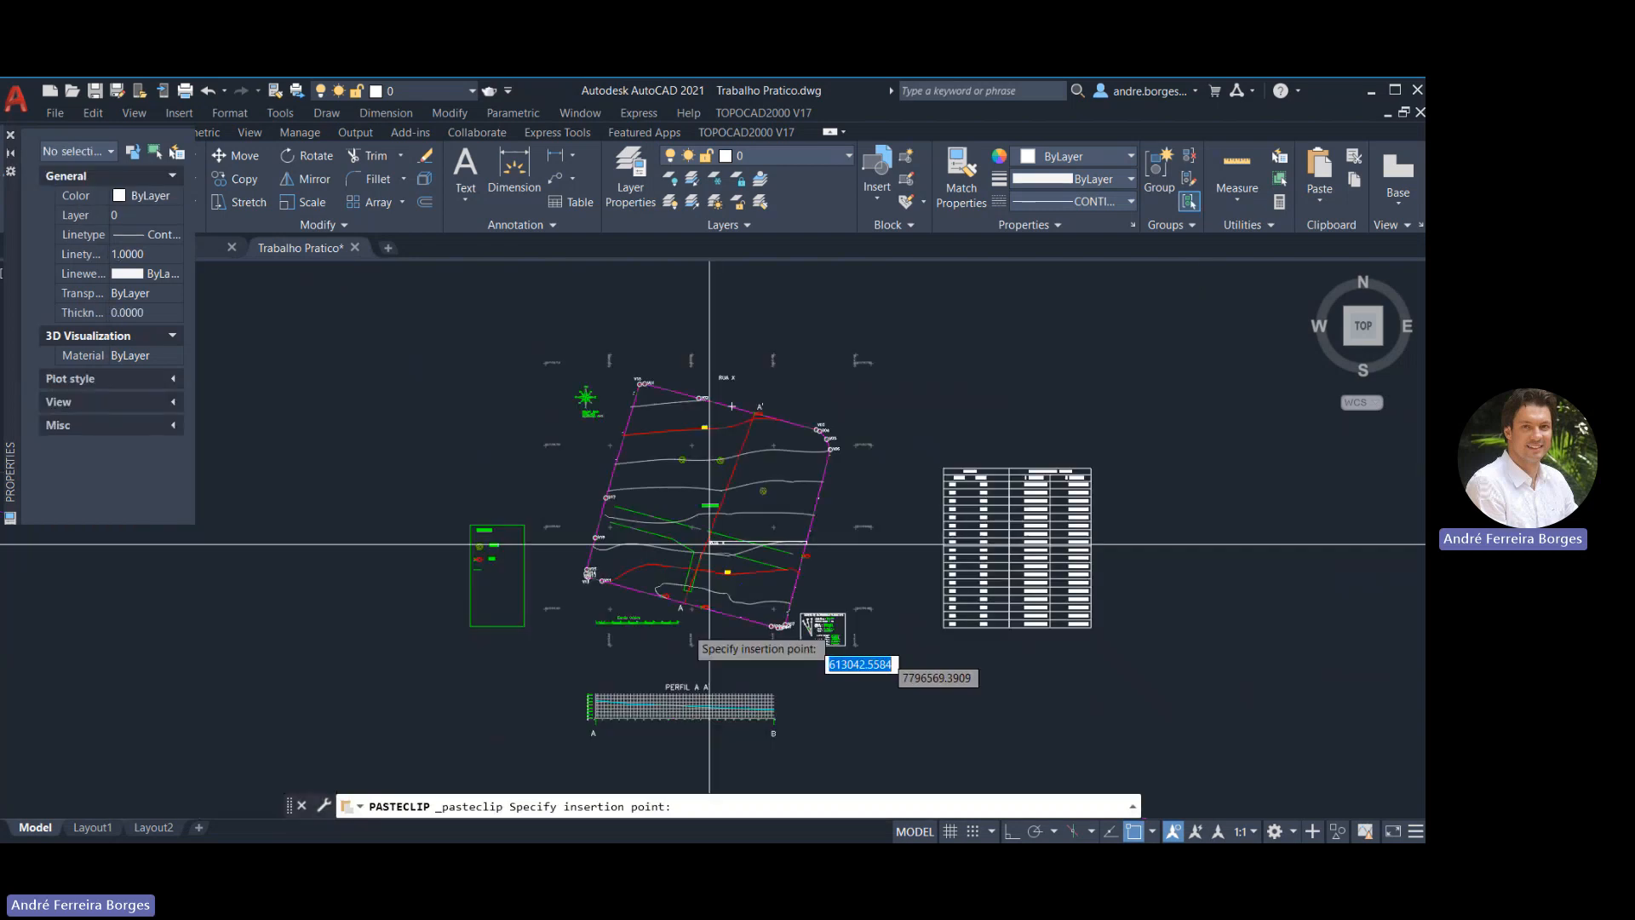
Paste a copy of the RUA X text outside the parcel's eastern boundary, above the coordinate system note
scroll(675, 661, "up", 4)
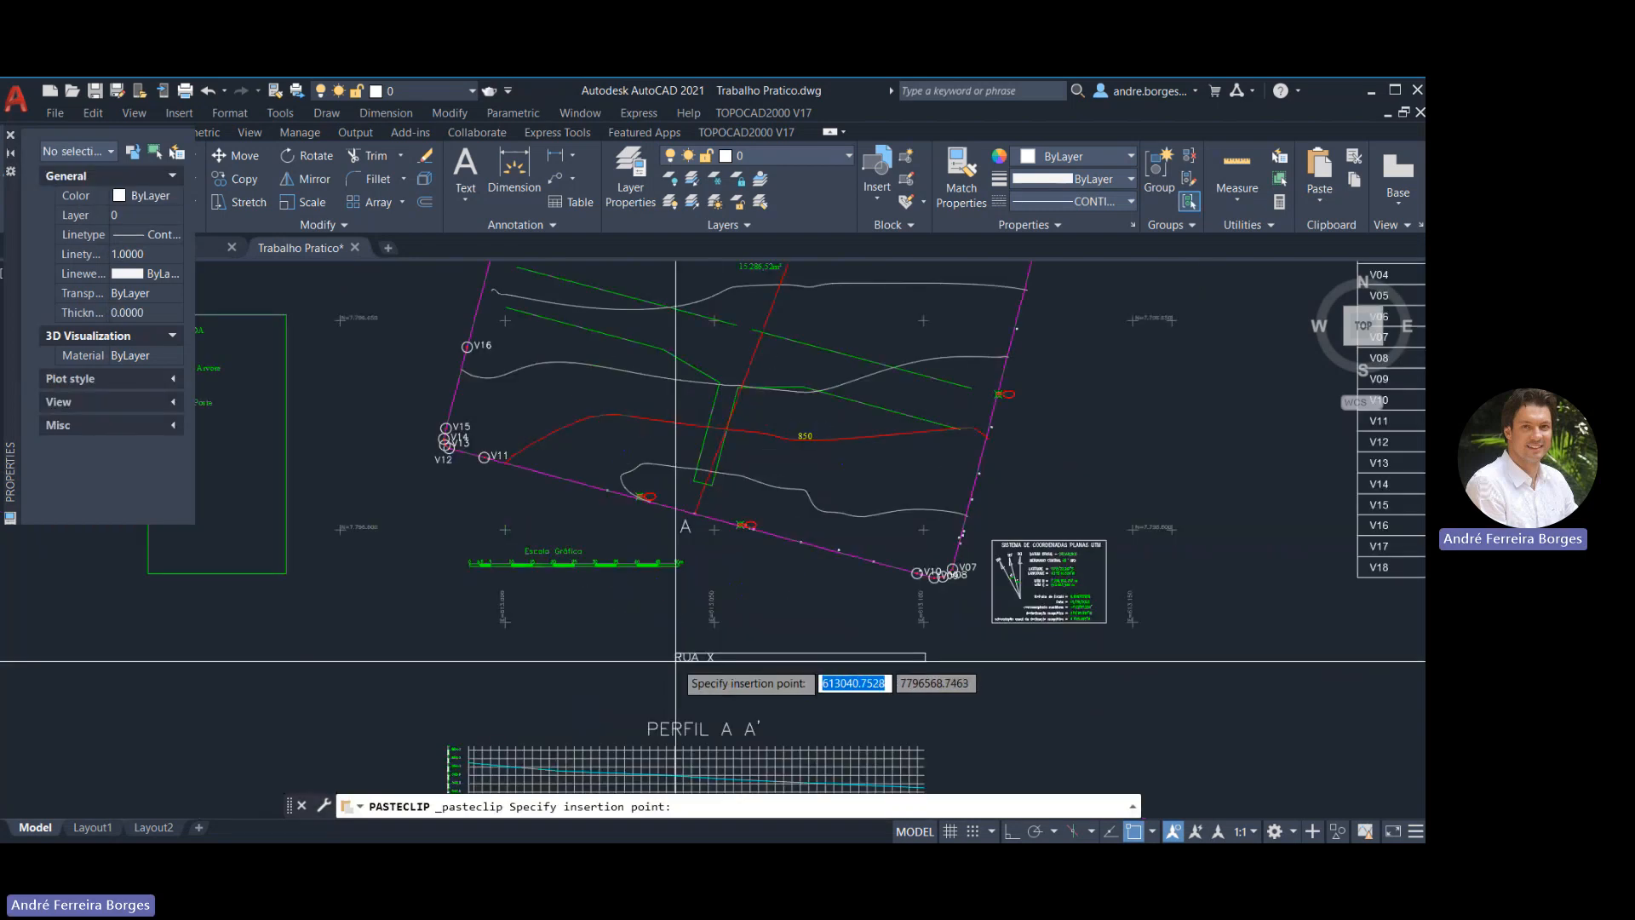
scroll(675, 661, "up", 2)
middle_click_drag(1237, 291, 689, 366)
left_click(690, 366)
Change the pasted street label beside the eastern boundary to read "RUA Y"
left_click(723, 362)
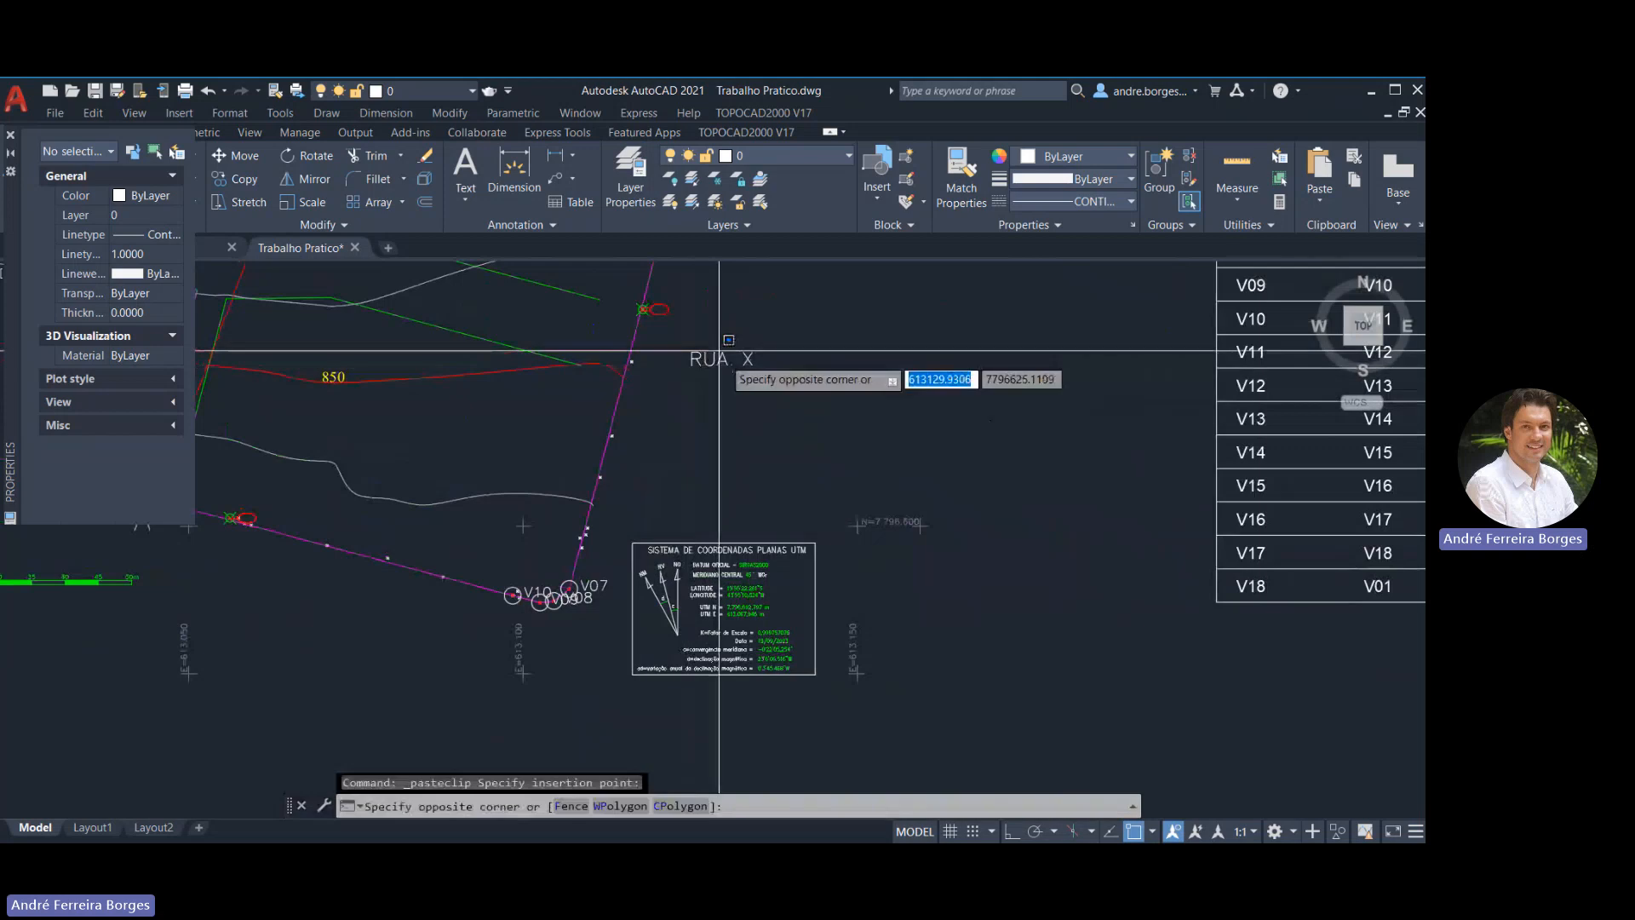
double_click(726, 362)
left_click_drag(739, 364, 765, 366)
type("Y")
left_click(770, 408)
key("Escape")
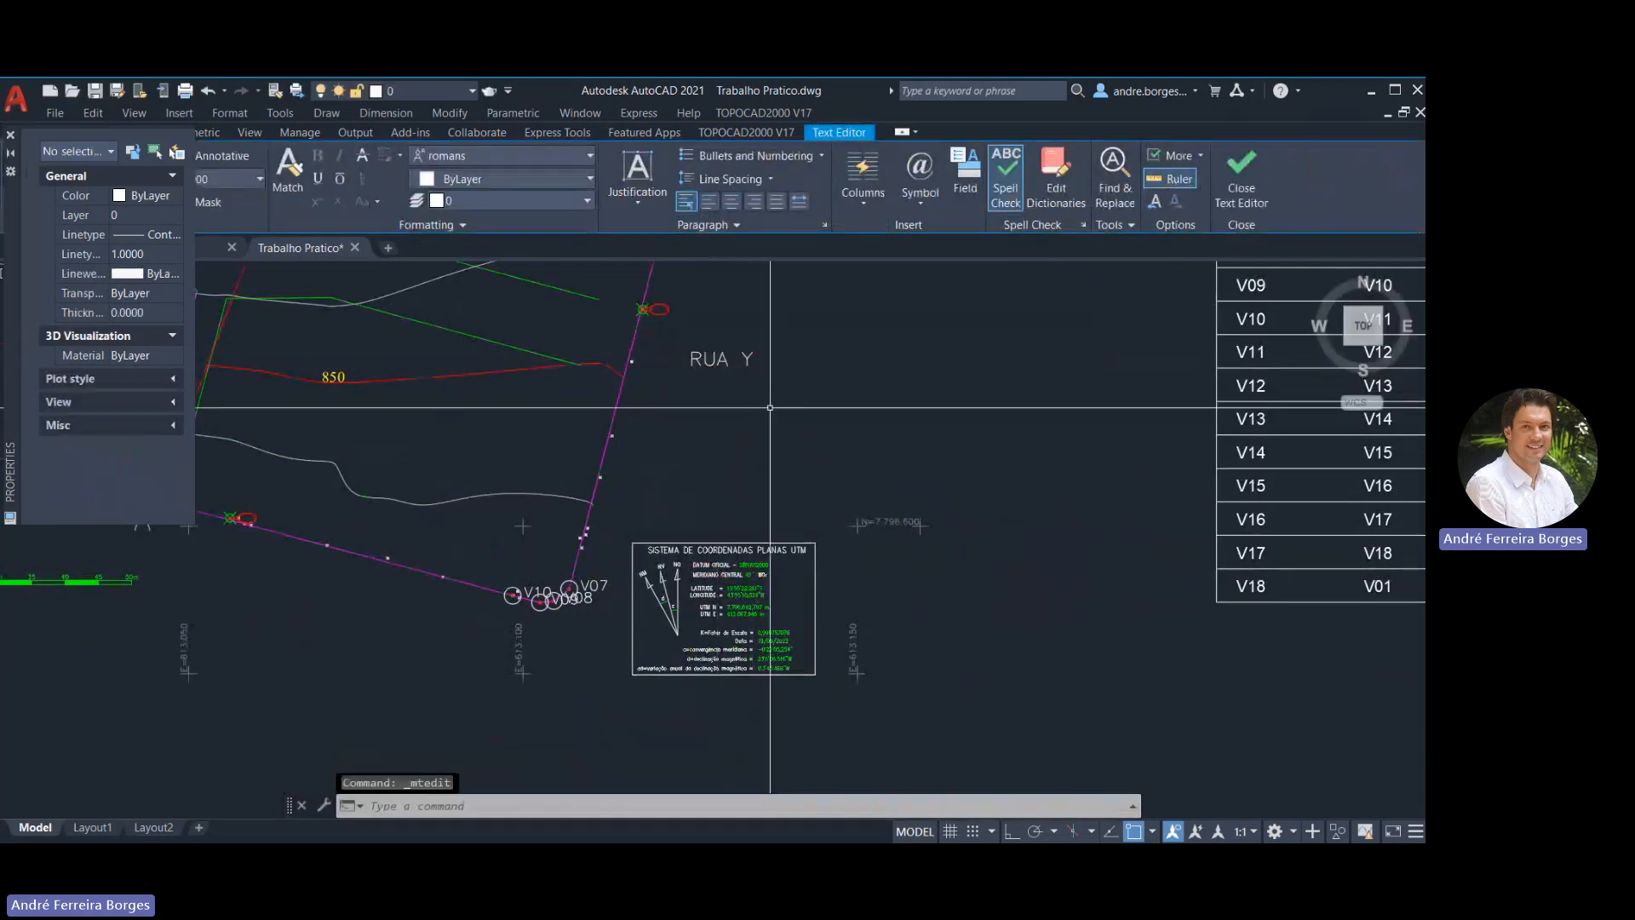
Rotate the RUA Y label so that it runs parallel to the parcel's eastern boundary
left_click(781, 322)
left_click(712, 382)
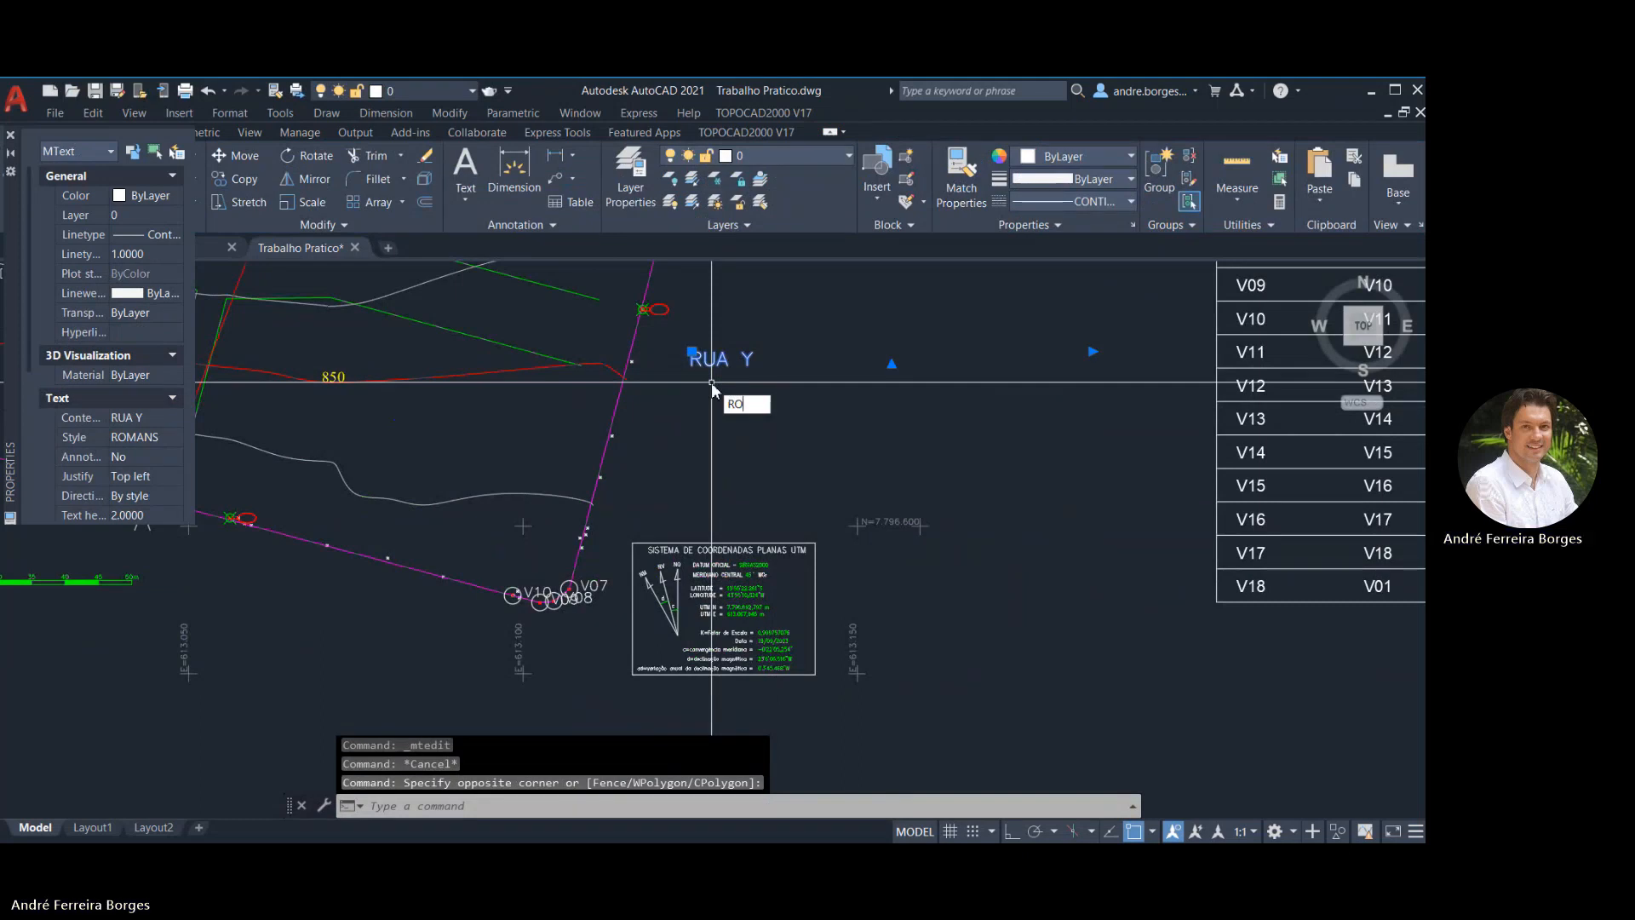
key("Return")
left_click(692, 366)
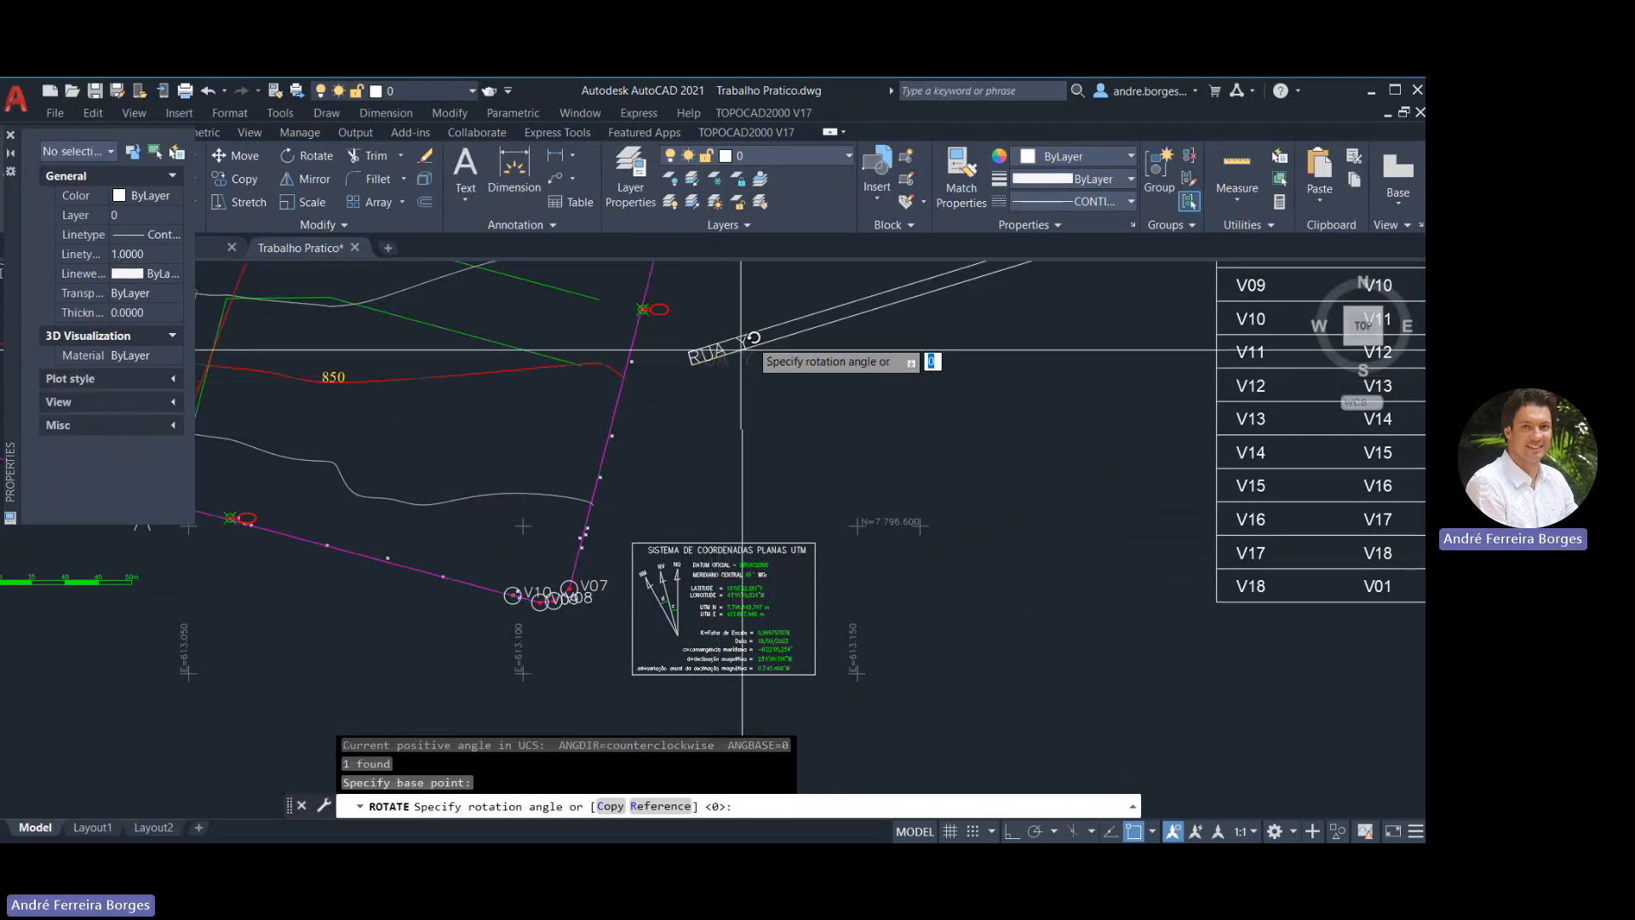
middle_click_drag(701, 320, 683, 382)
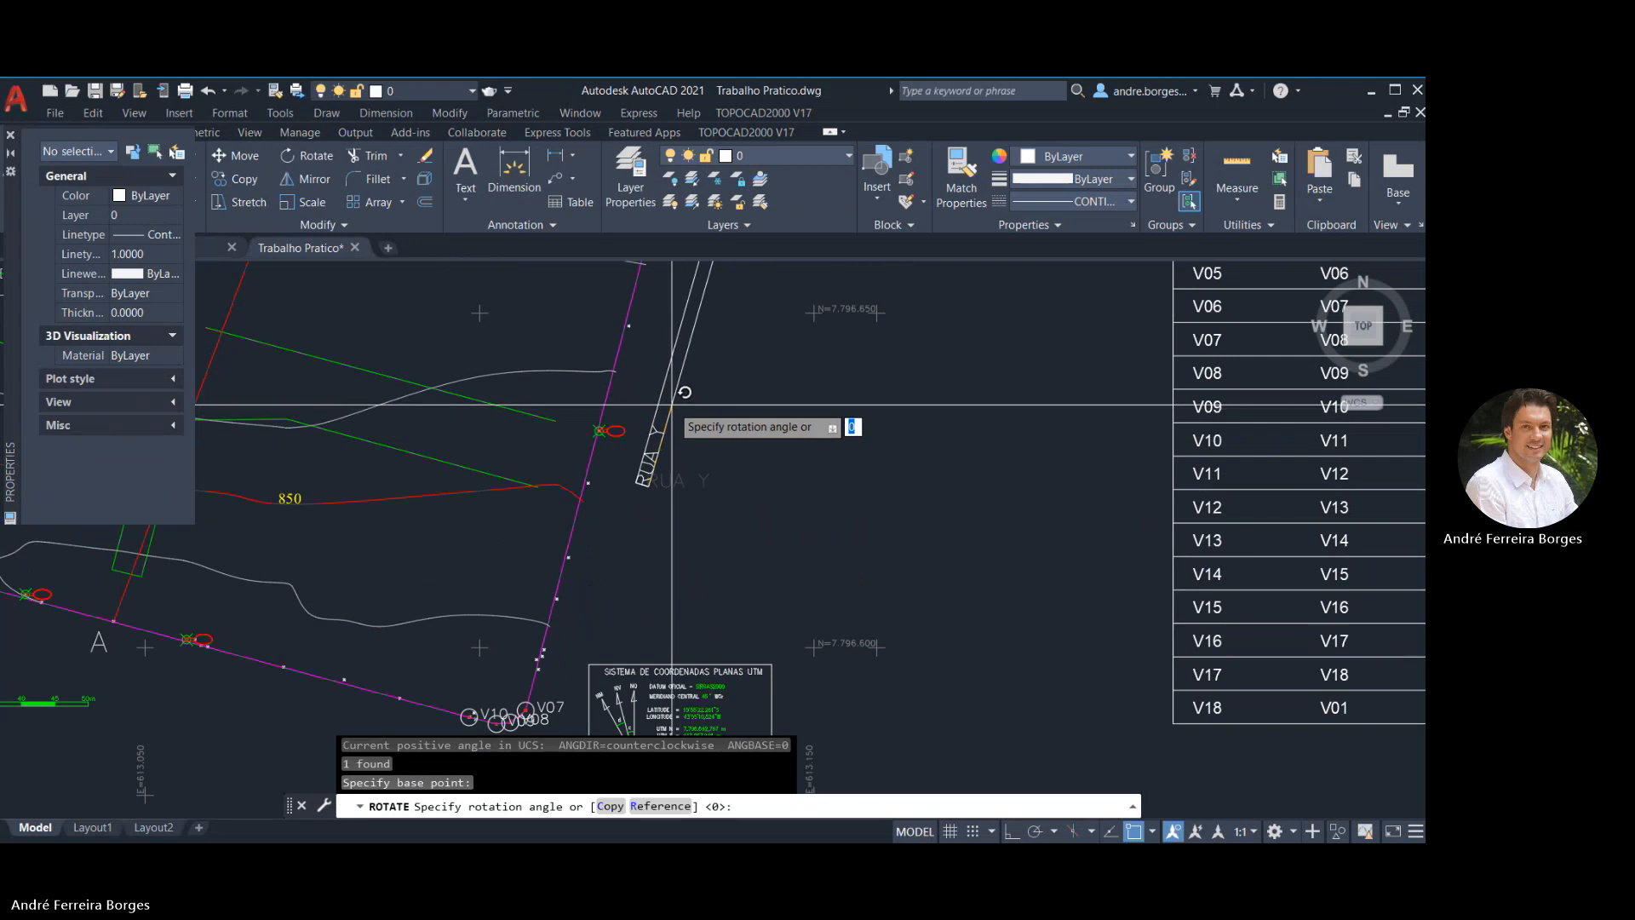
left_click(704, 451)
scroll(704, 452, "down", 2)
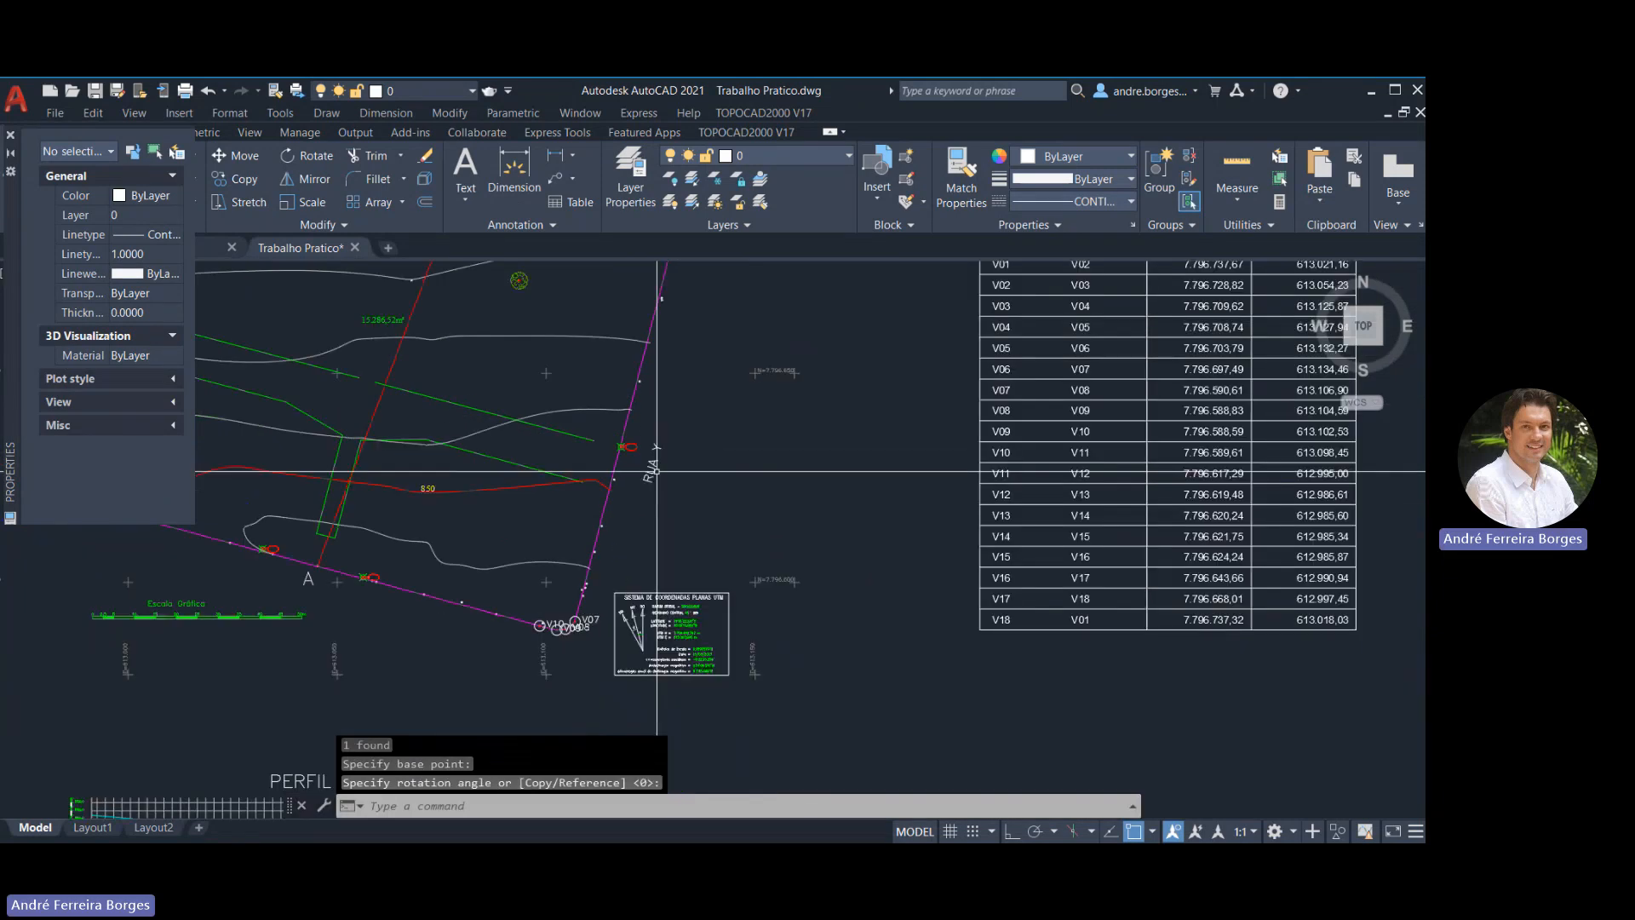
Paste a copy of the RUA X text inside the parcel, just above the green area value
middle_click_drag(693, 468, 791, 546)
scroll(794, 536, "down", 2)
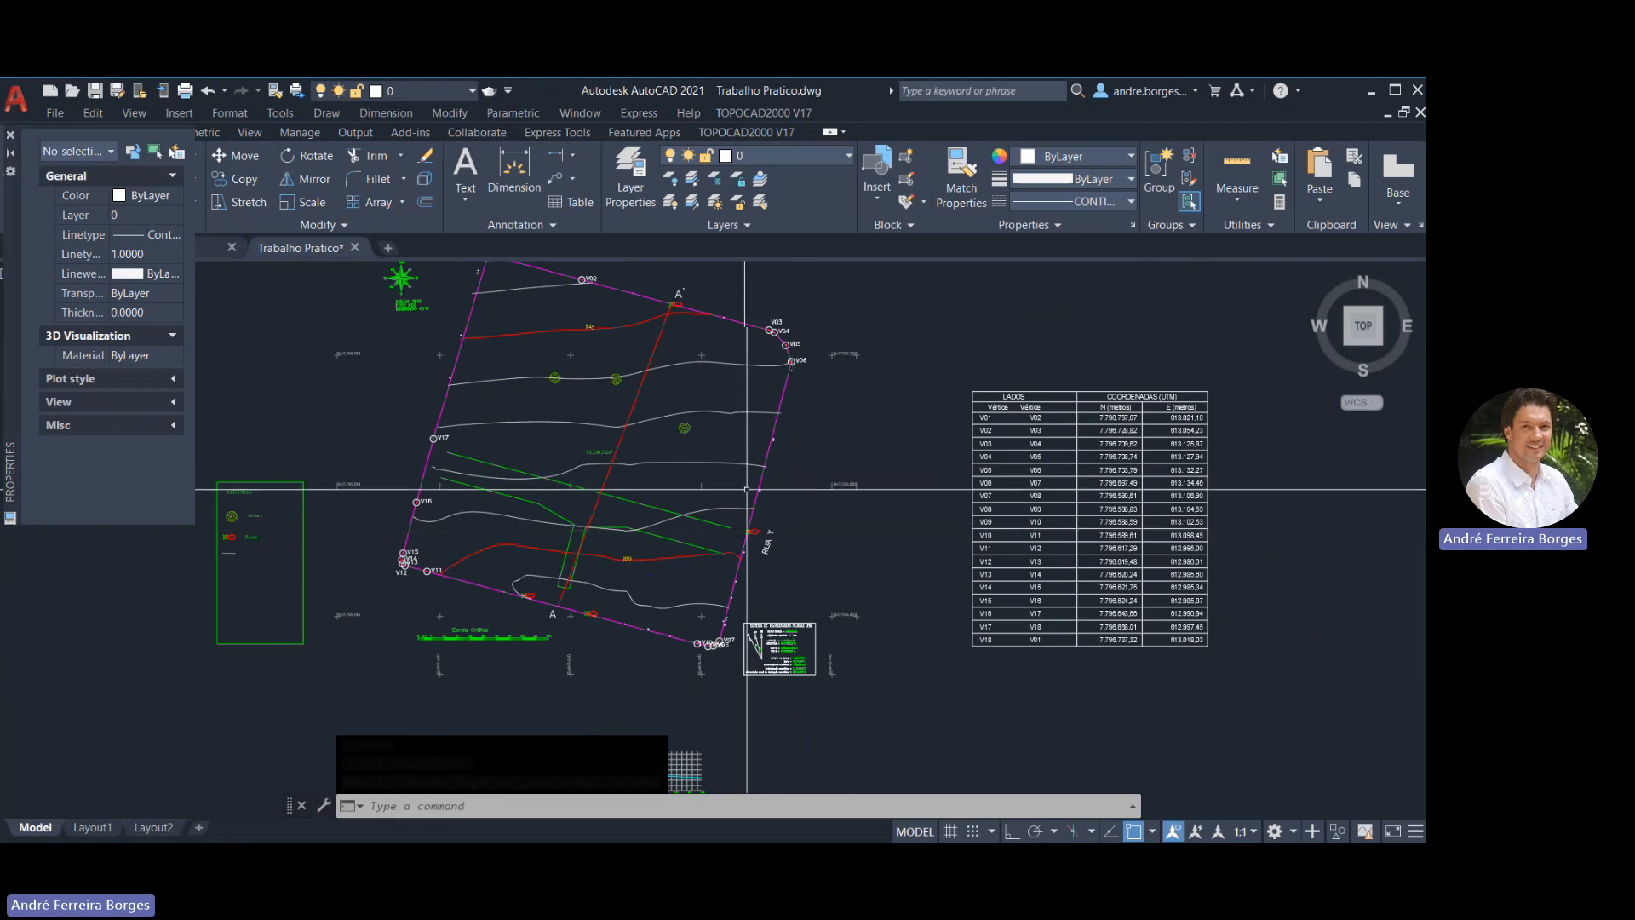
middle_click_drag(657, 325, 728, 482)
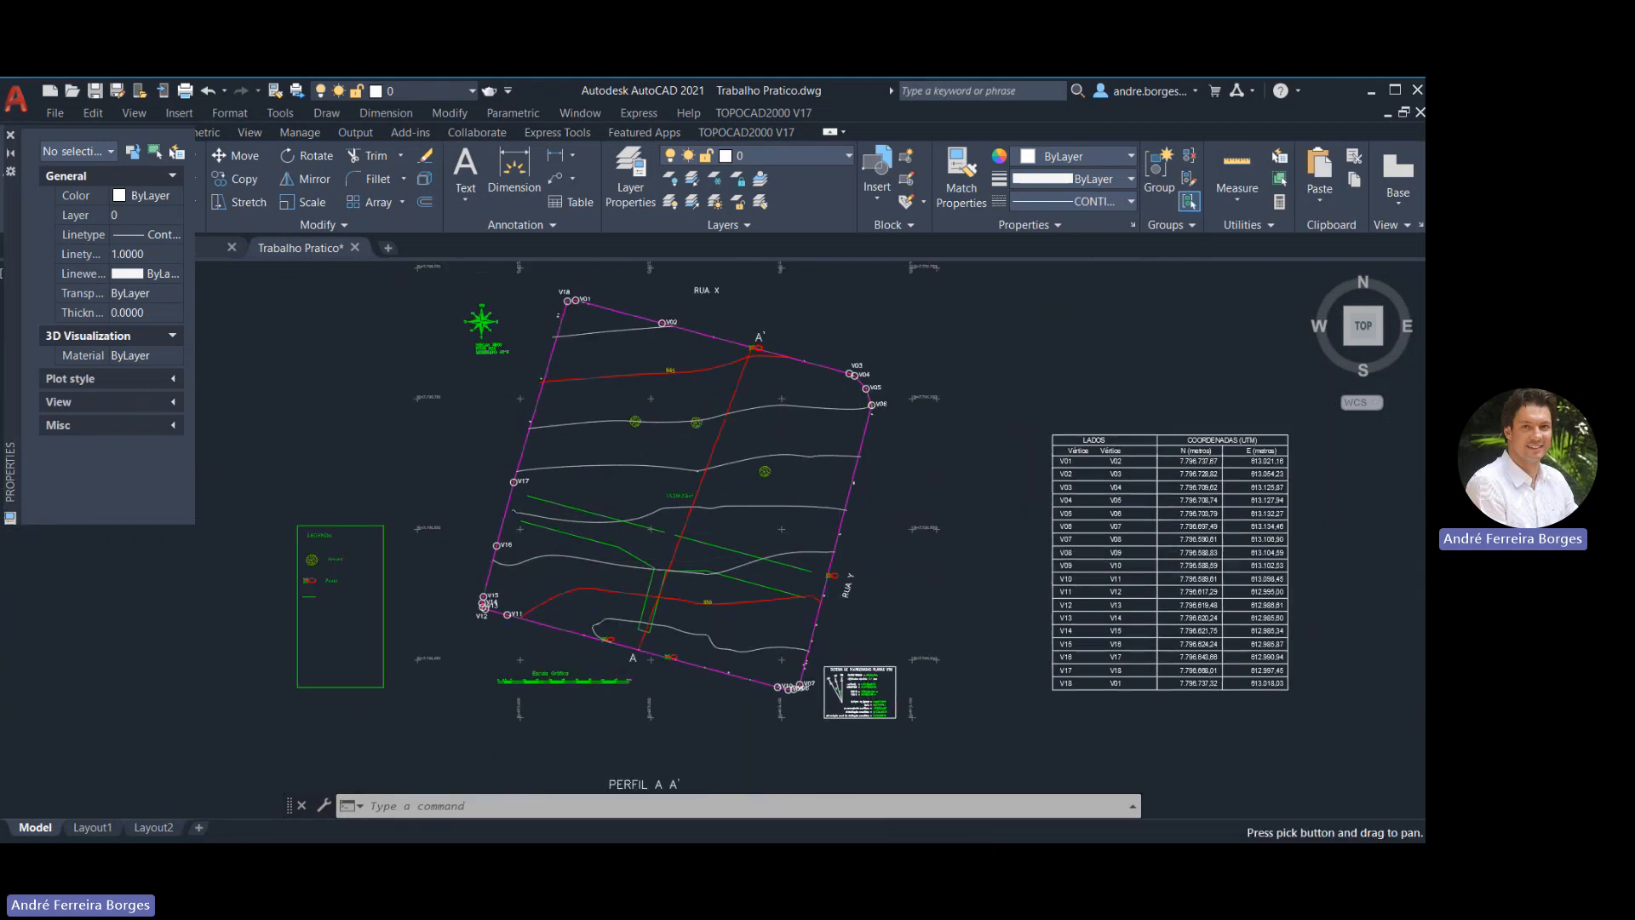
left_click(700, 403)
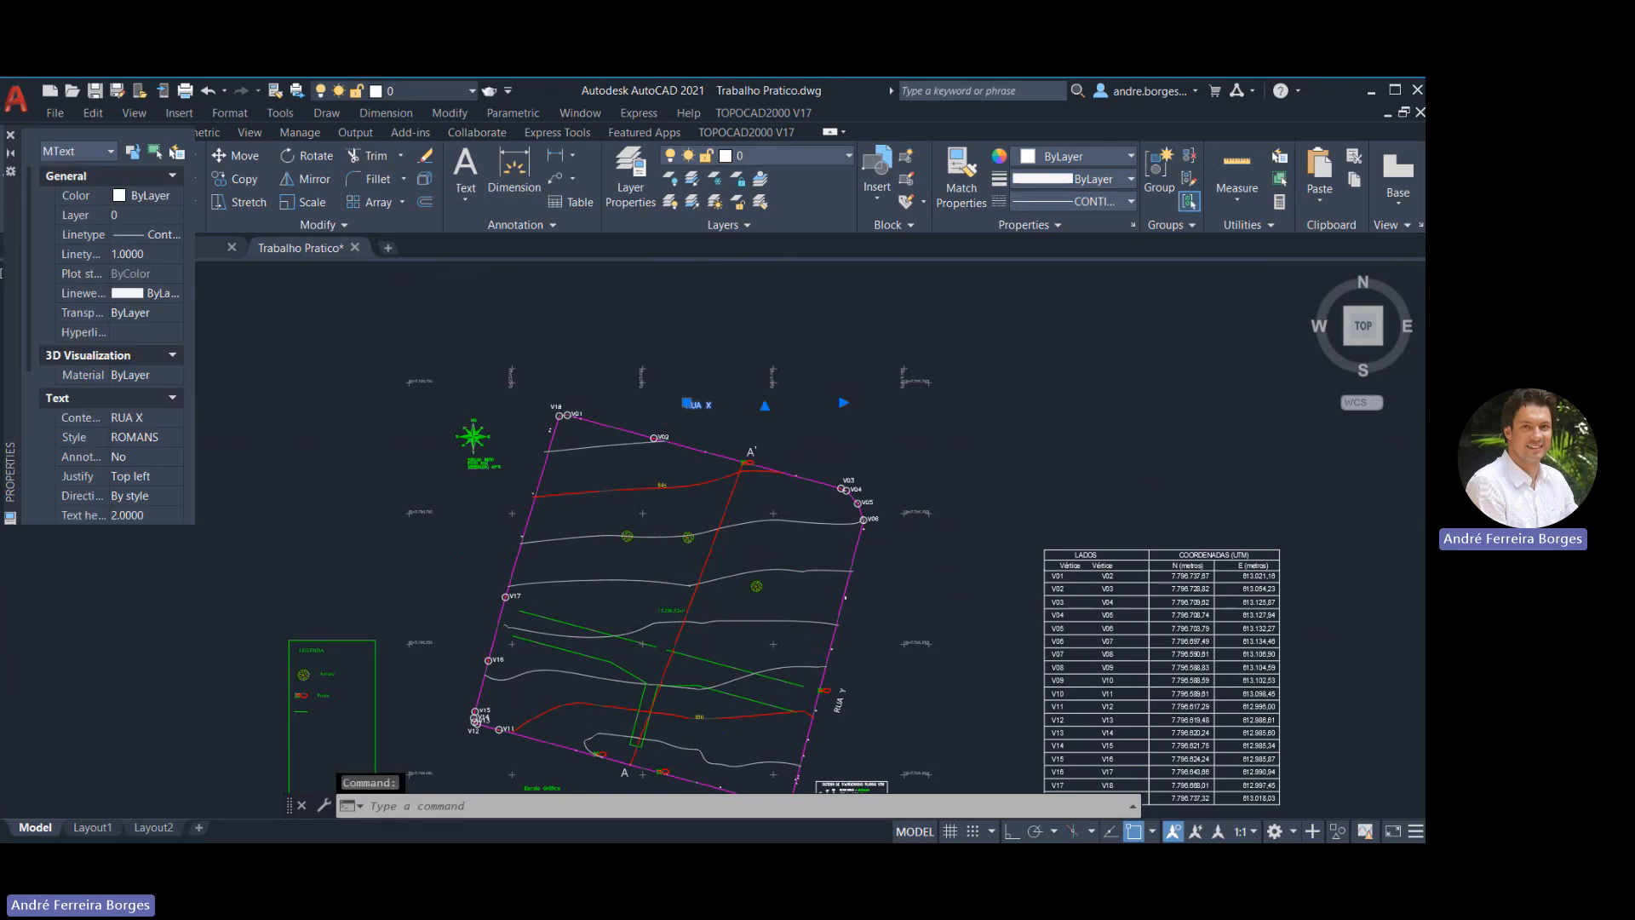
scroll(707, 403, "up", 4)
left_click(717, 436)
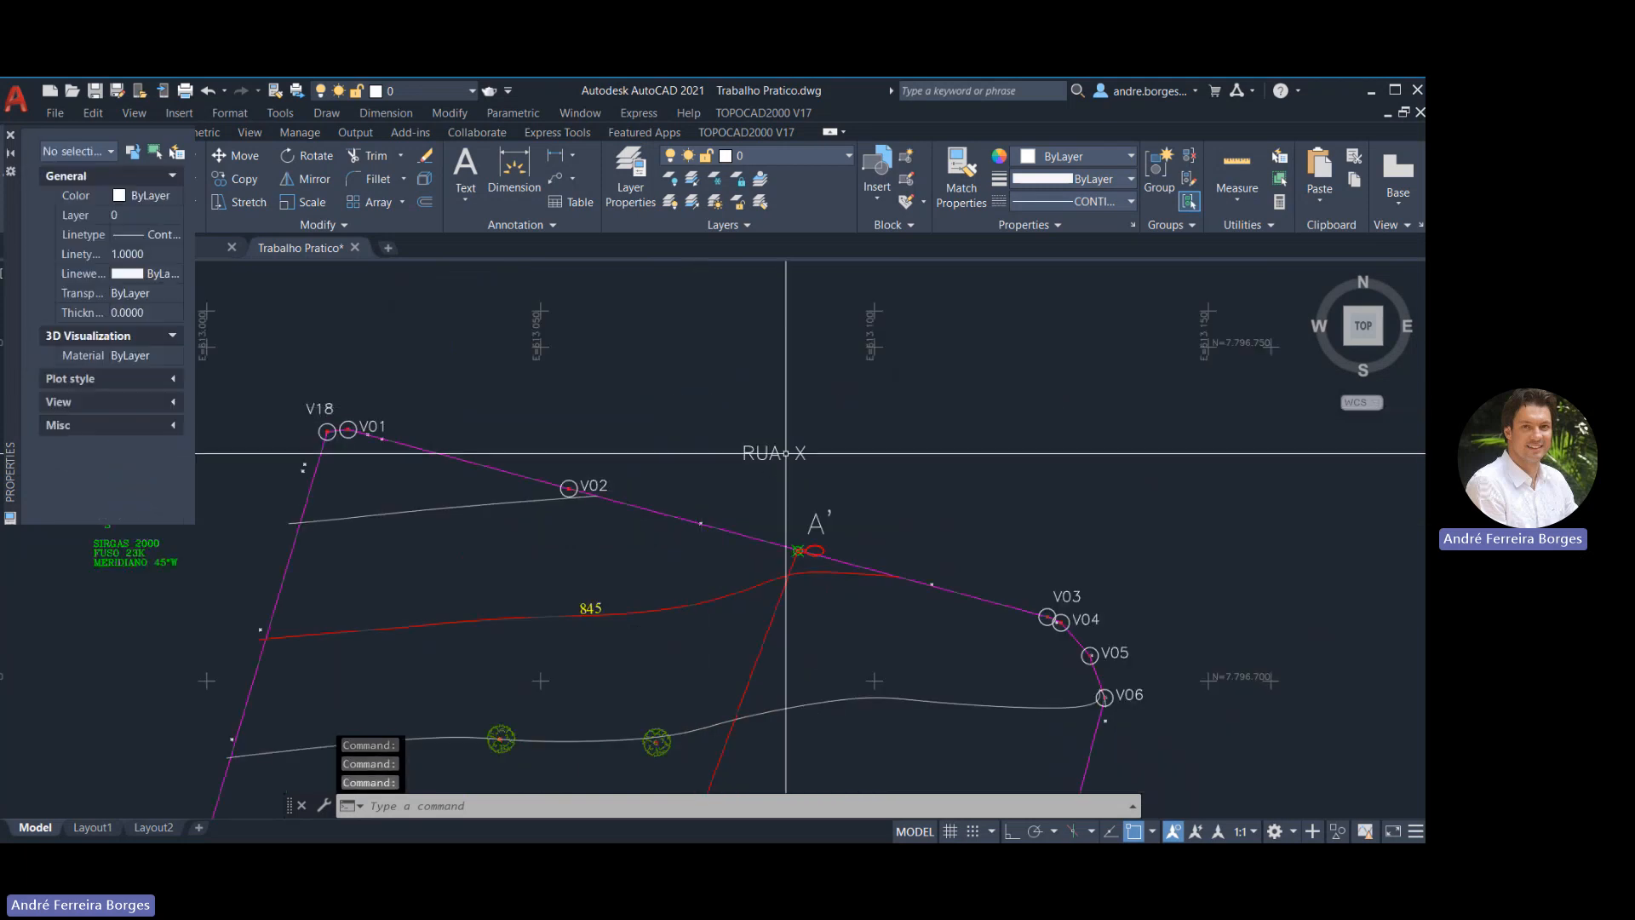
scroll(783, 452, "up", 3)
key("ctrl+c")
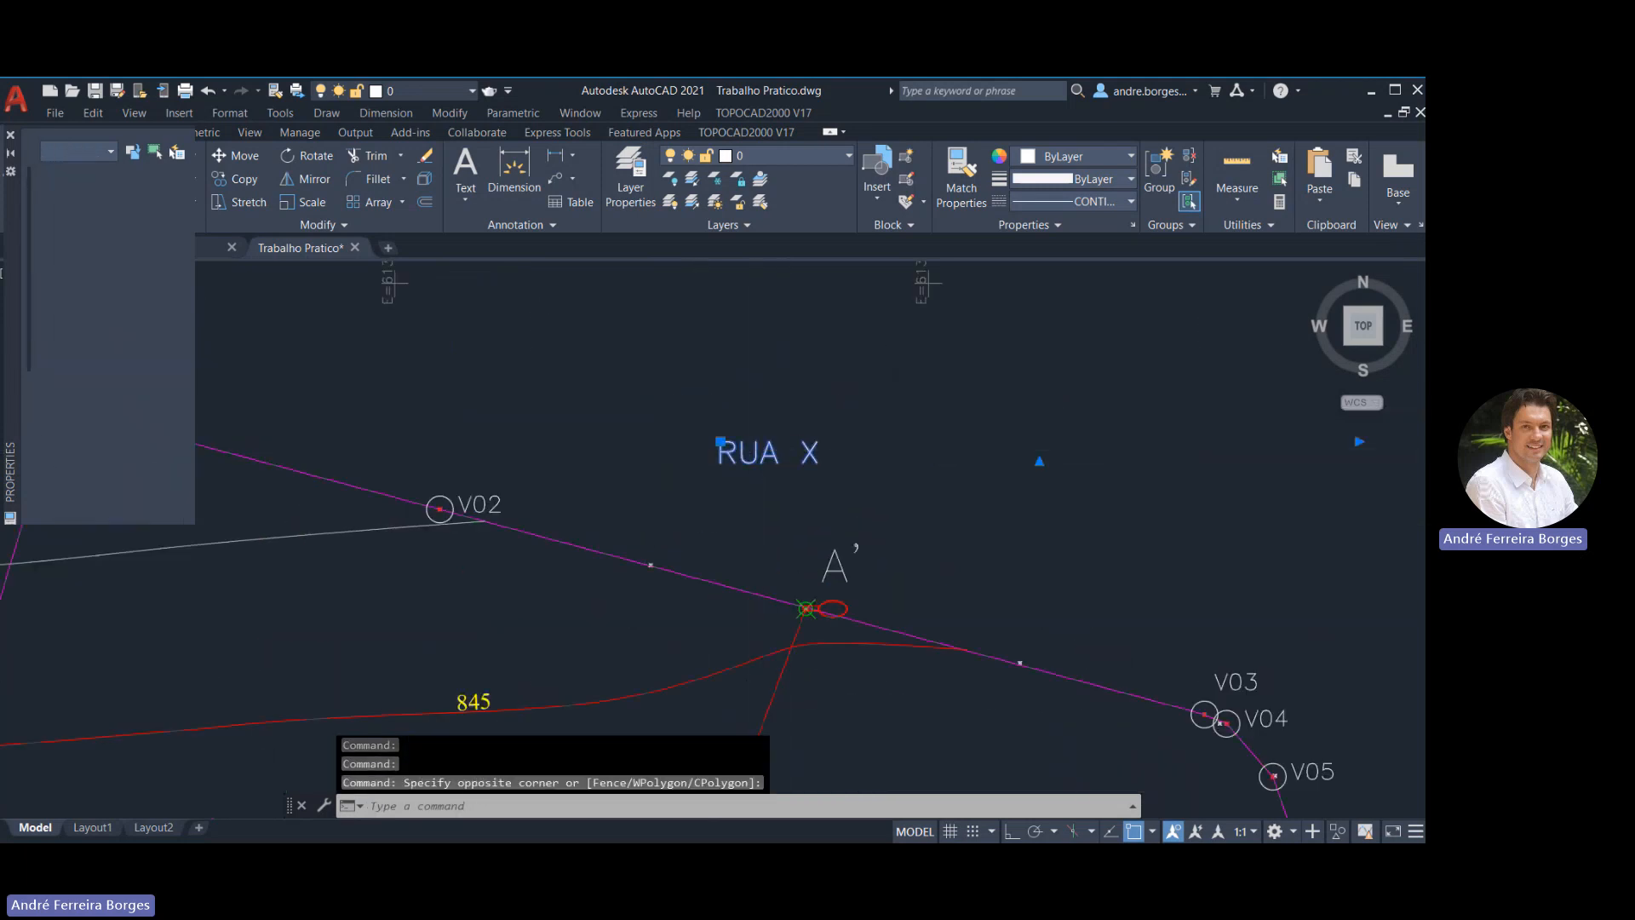
key("ctrl+v")
scroll(756, 452, "down", 6)
scroll(755, 522, "up", 6)
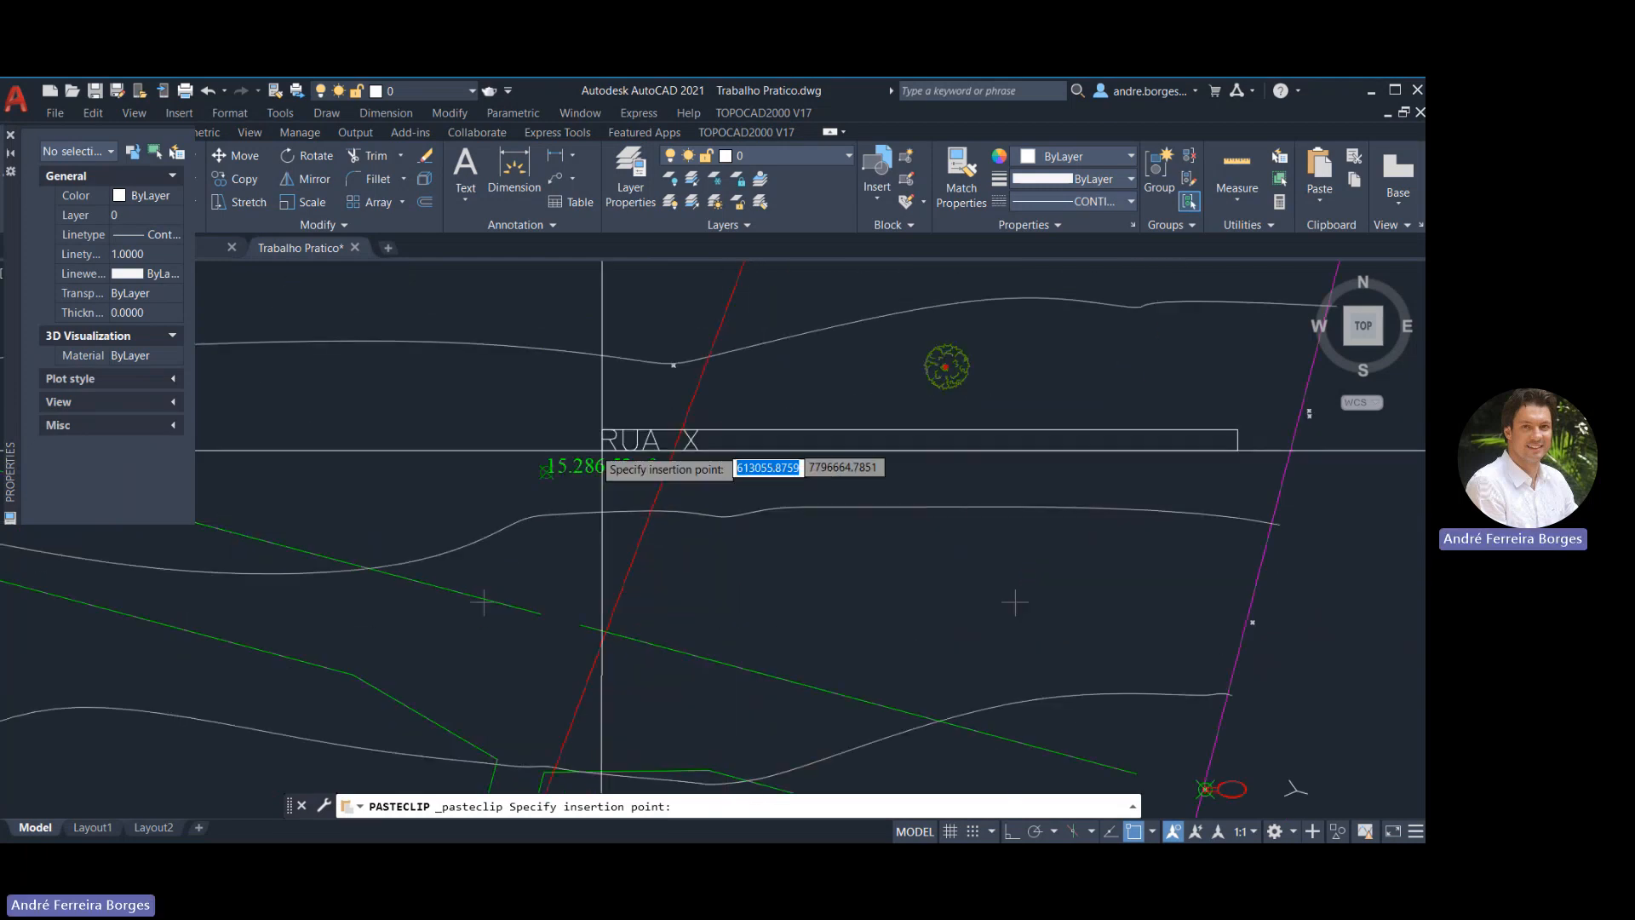
left_click(522, 425)
Change the pasted label above the area value to read "PRAÇA FLORIANO PEIXOTO"
double_click(569, 413)
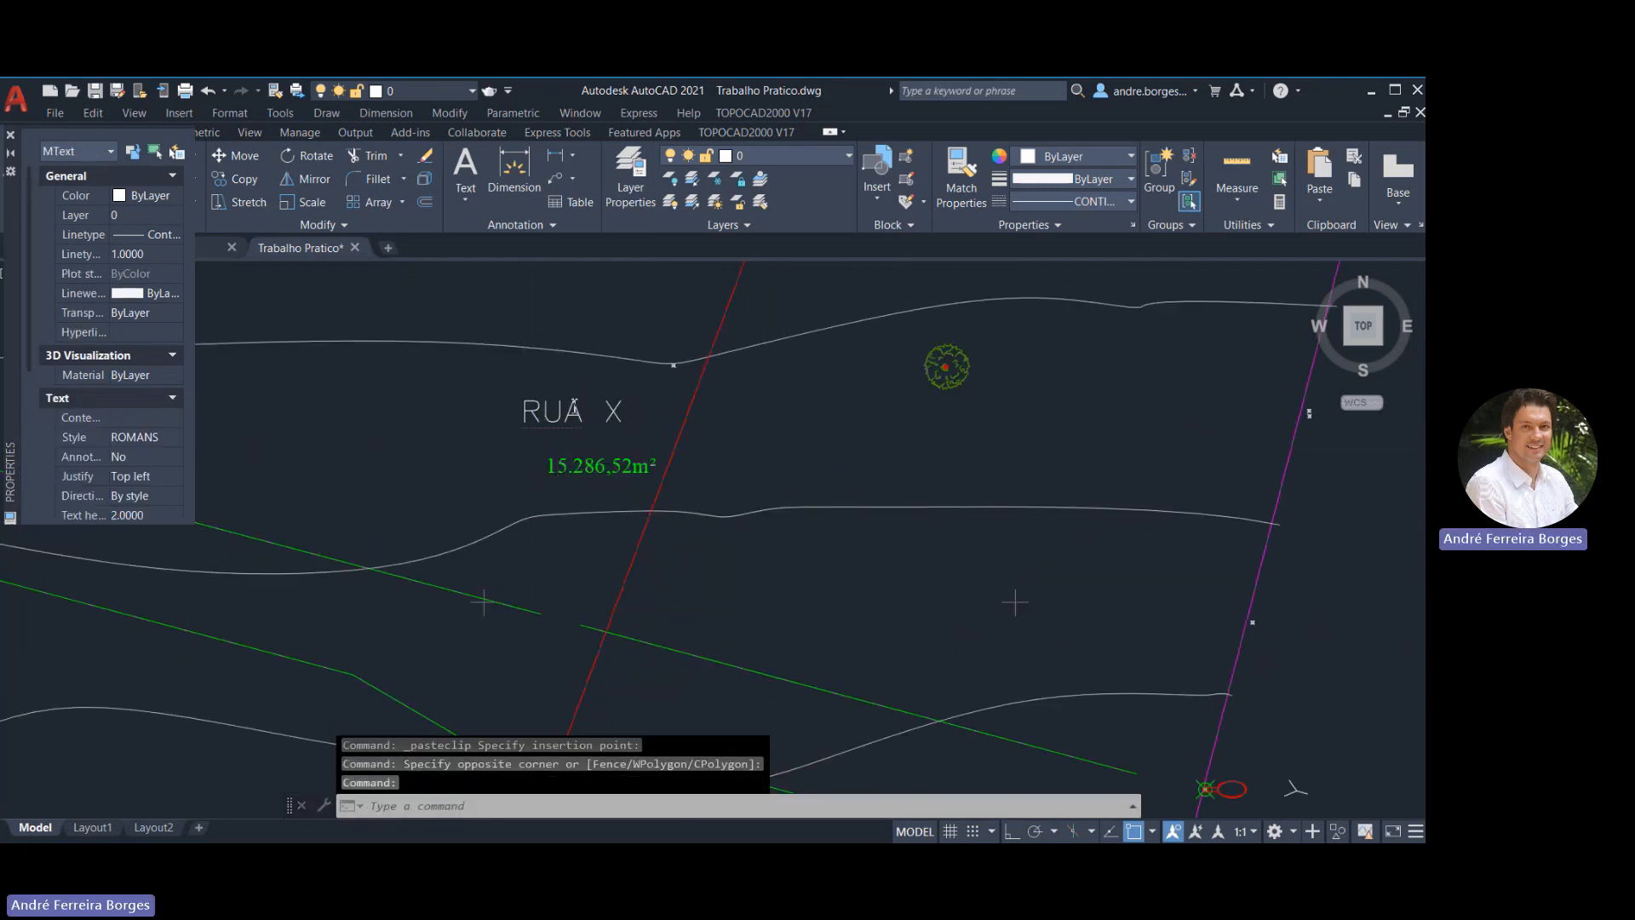
type("PR")
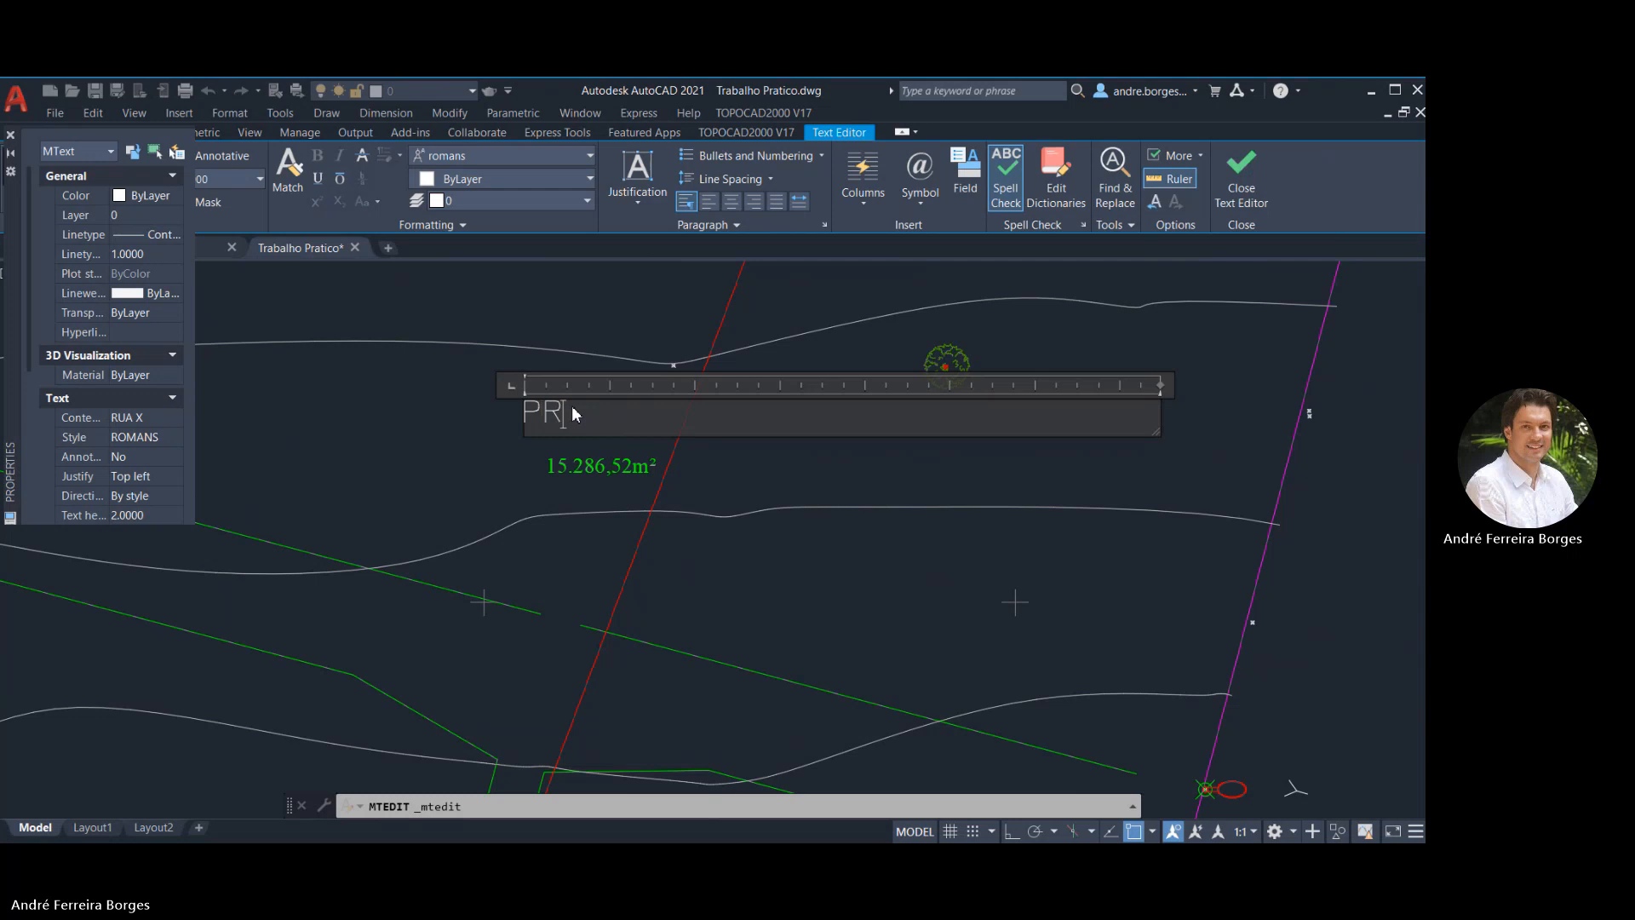
type("AÇA FLORIA")
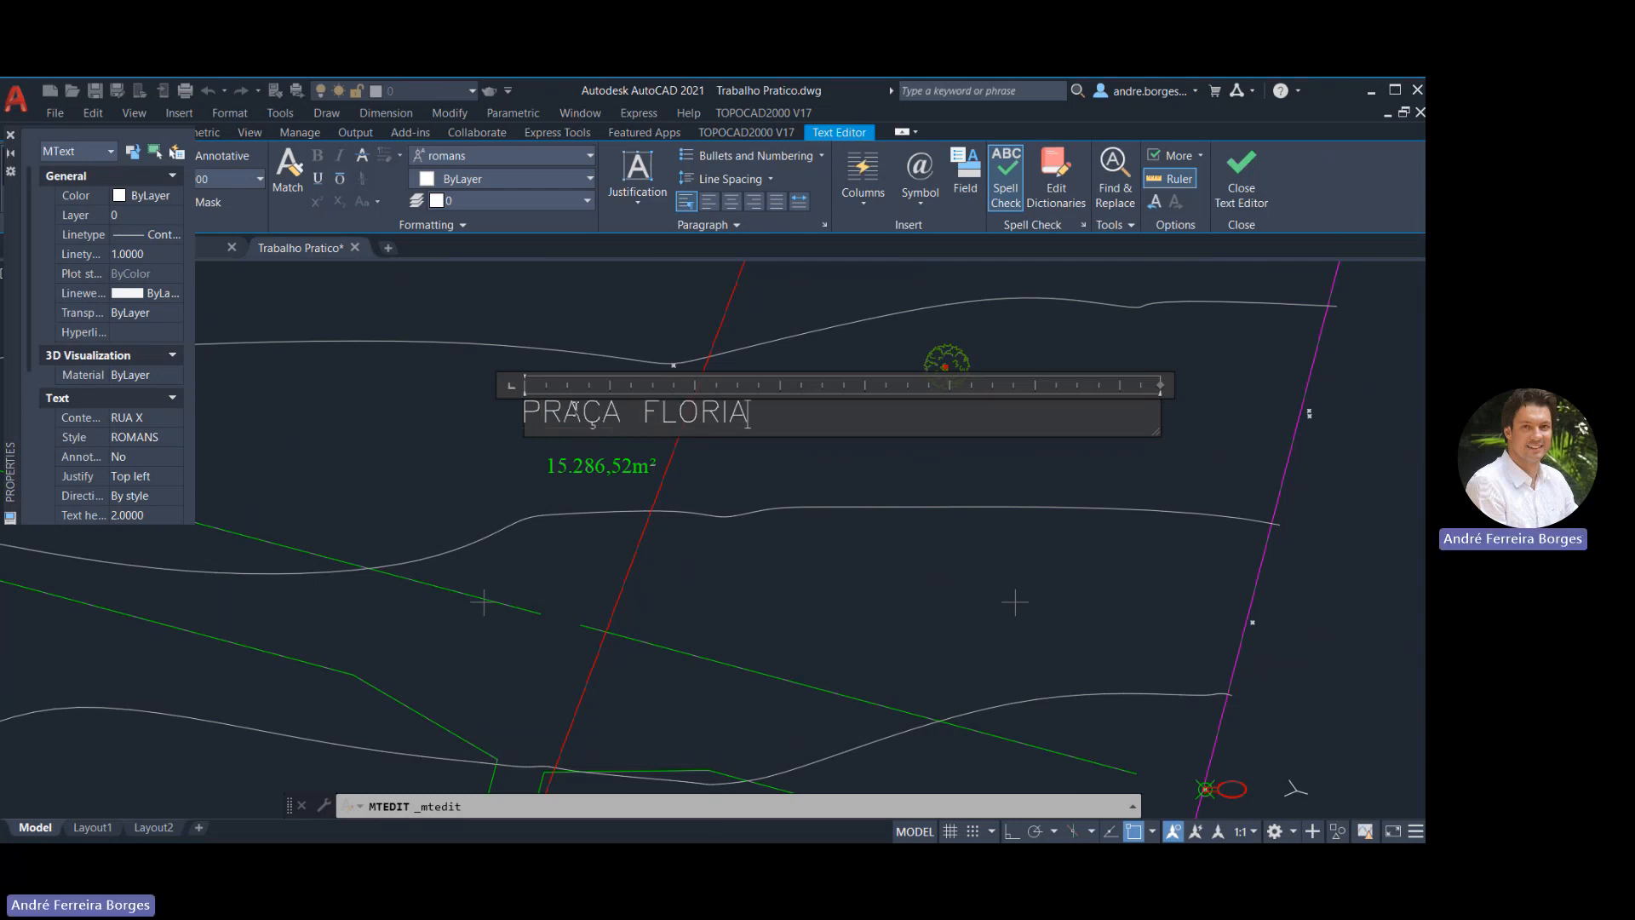
type("NO PEIXOTO")
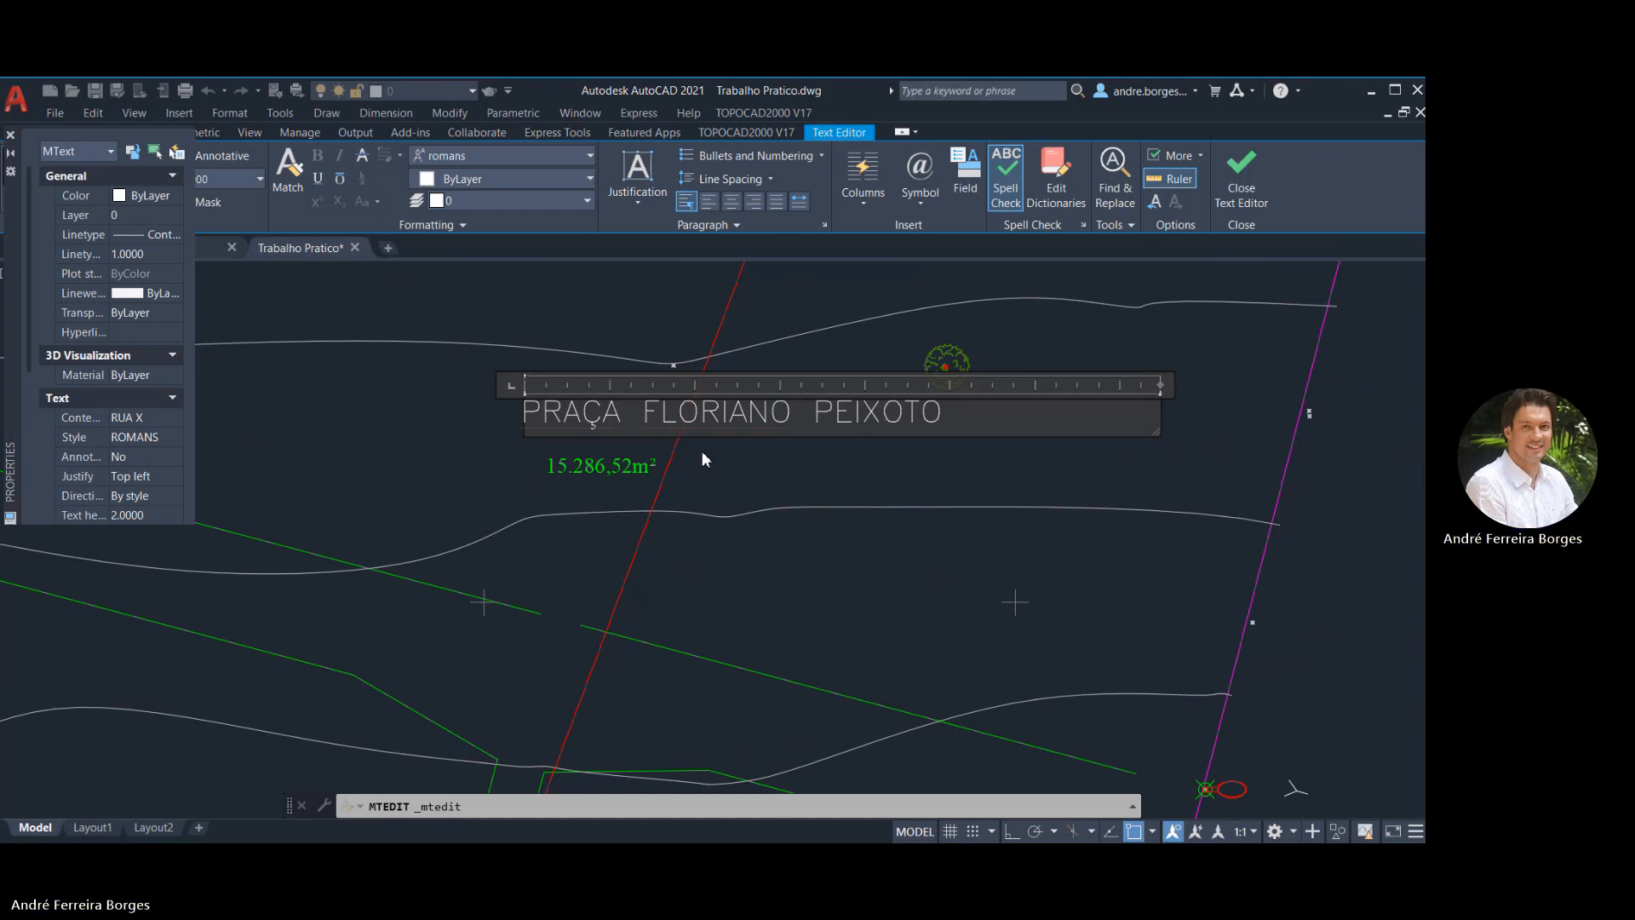
left_click(701, 460)
Save the Trabalho Pratico drawing
scroll(586, 498, "down", 10)
middle_click_drag(672, 508, 743, 530)
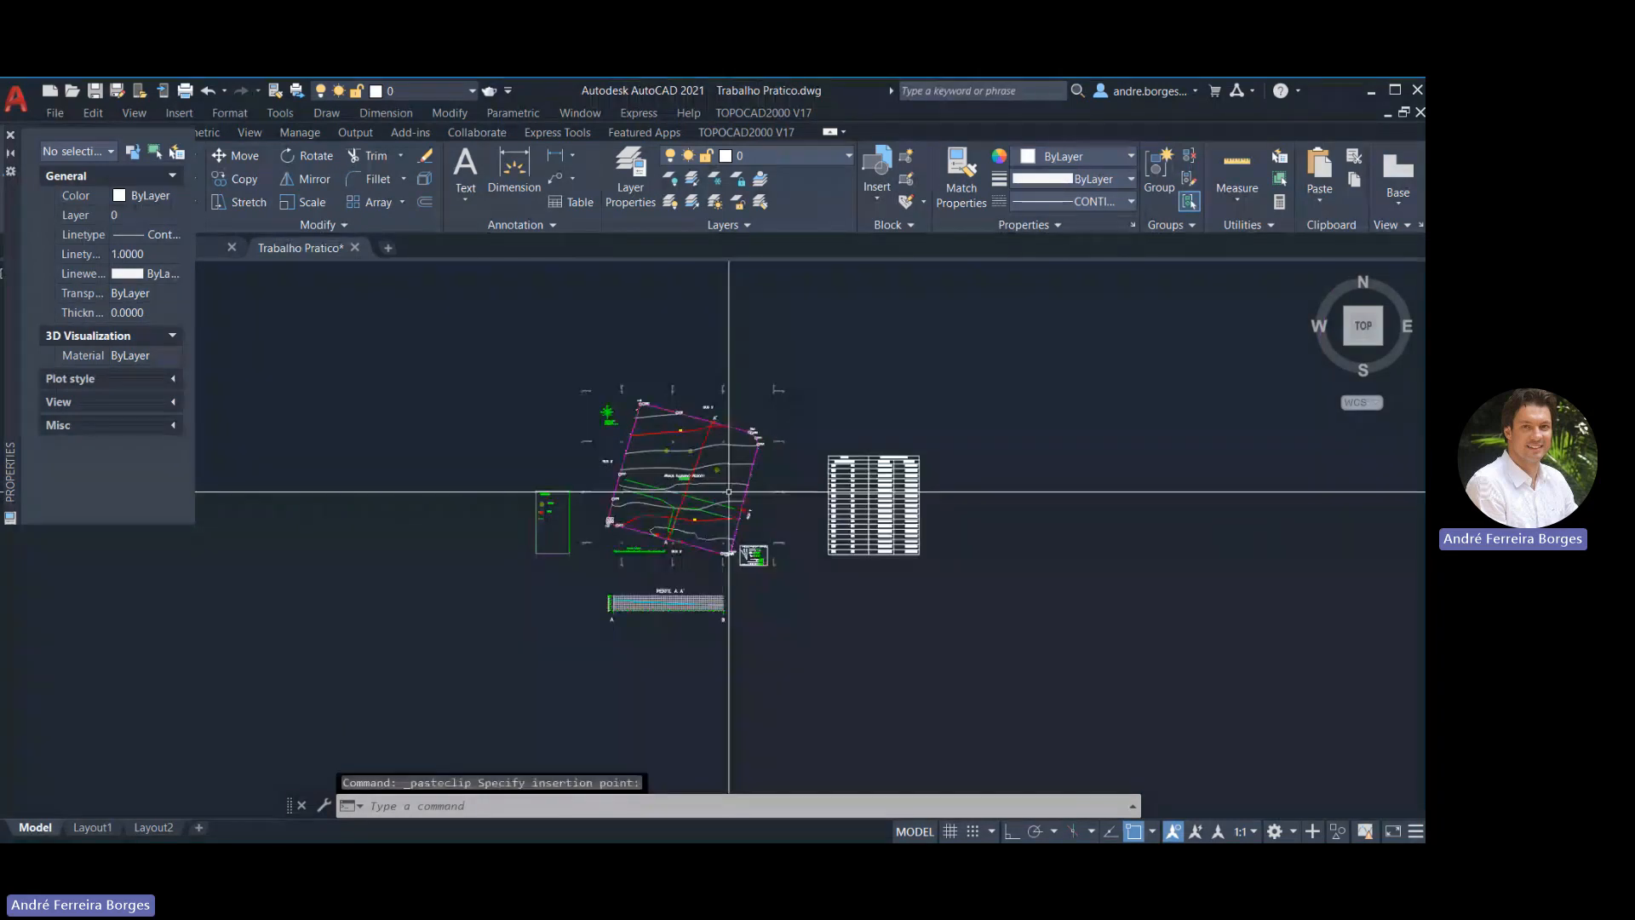
left_click(95, 91)
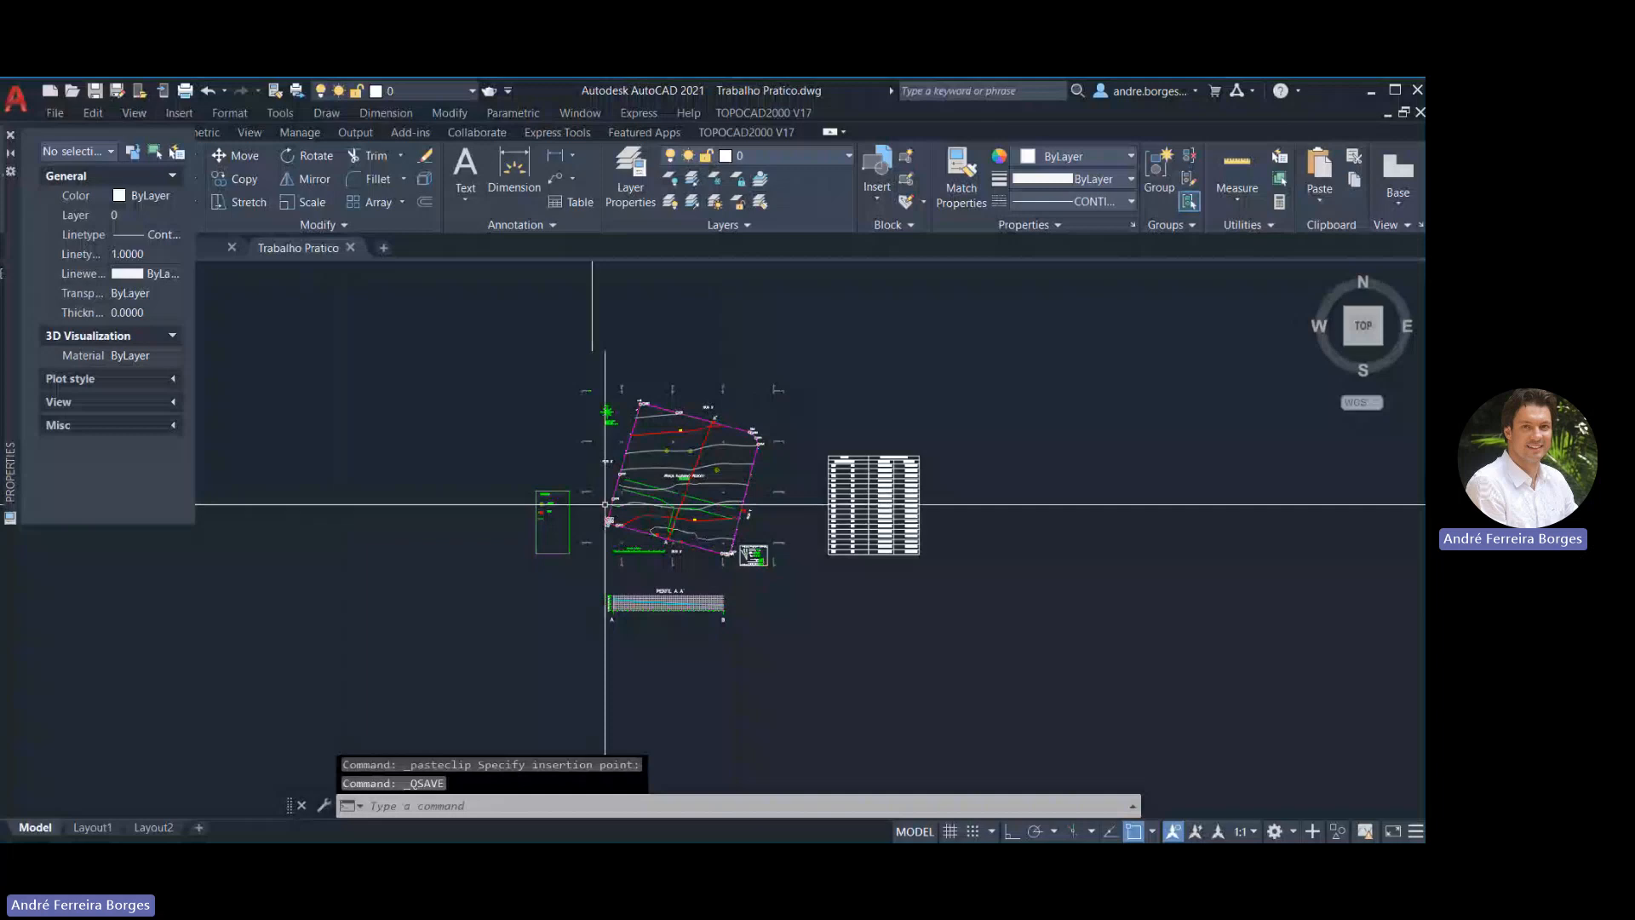
Close the Properties palette to free the drawing area around the parcel
scroll(624, 495, "up", 2)
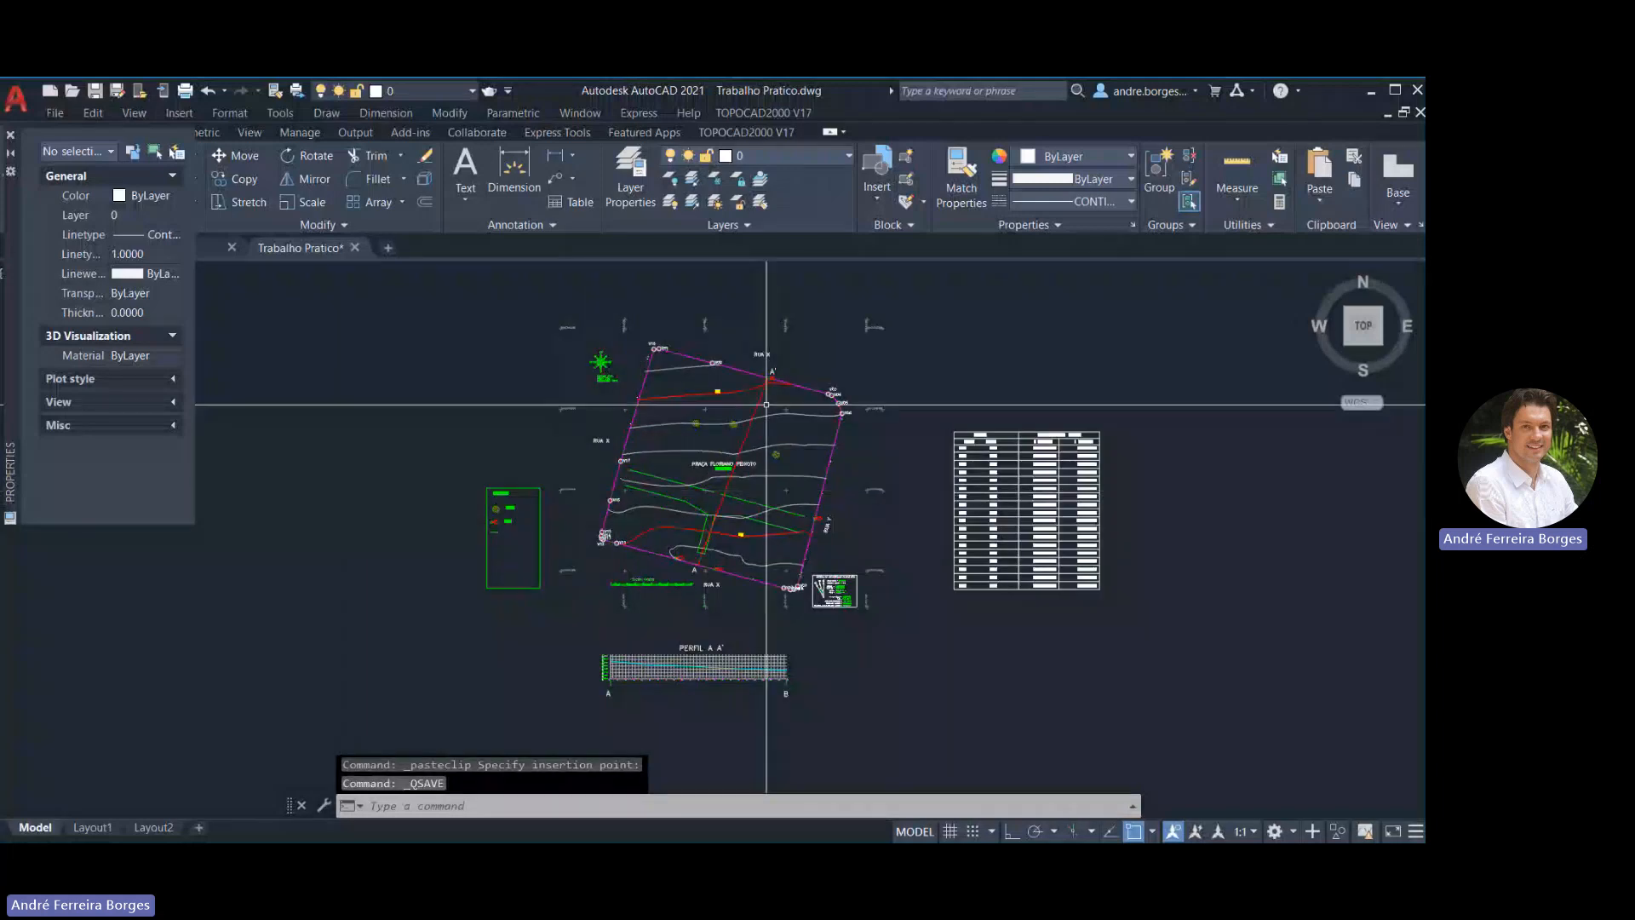
scroll(767, 405, "up", 2)
key("ctrl+1")
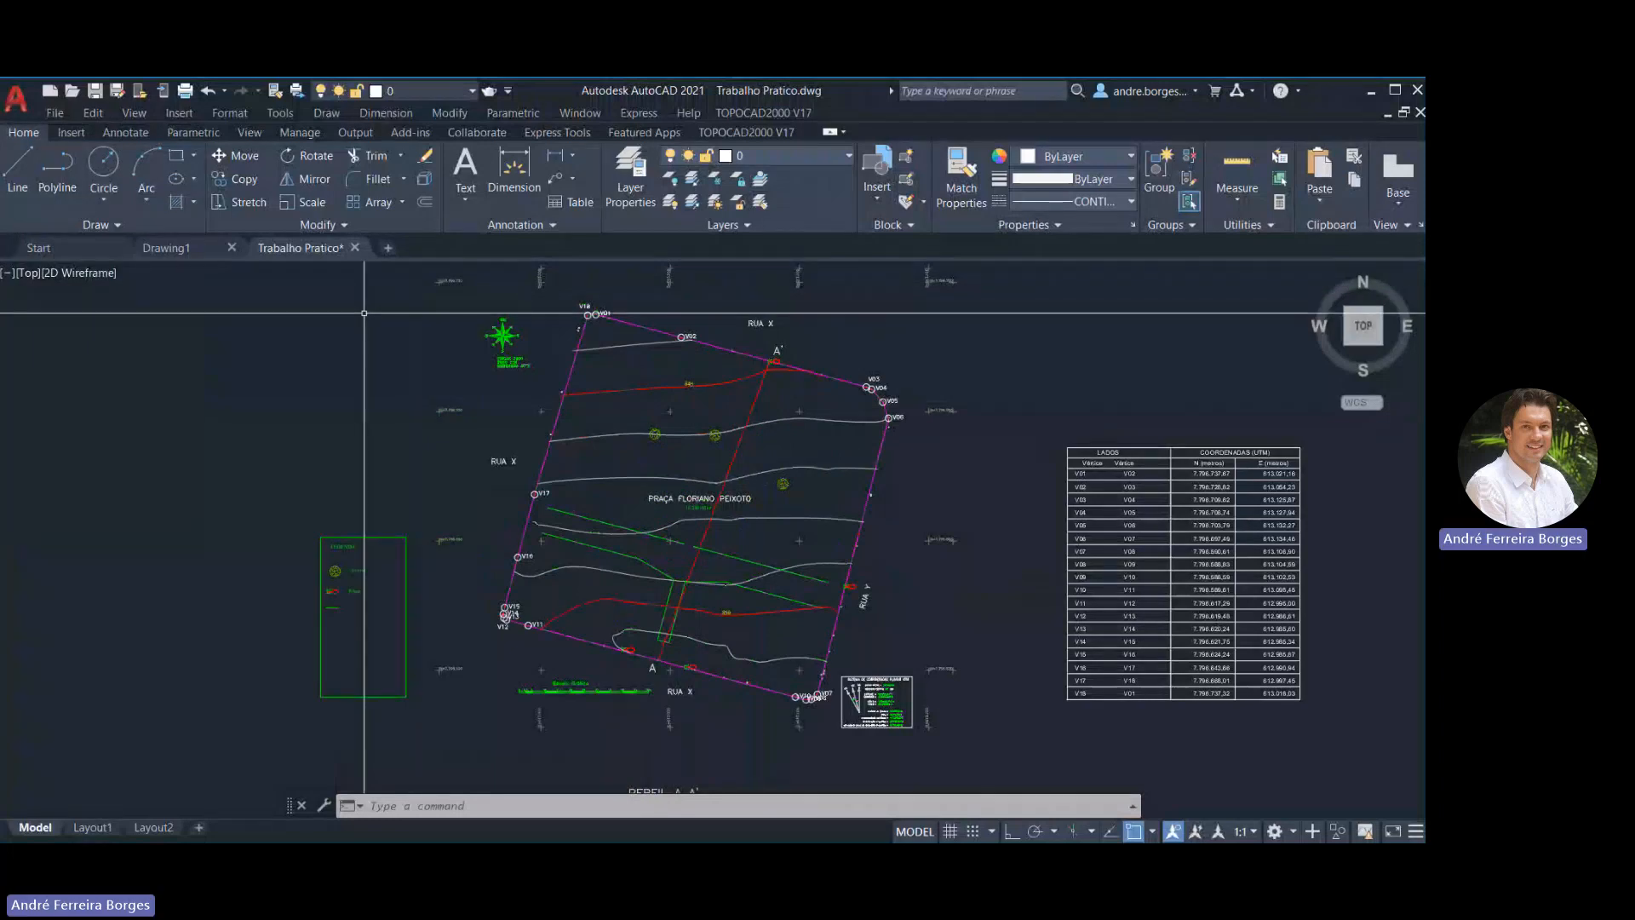
Add an aligned dimension from vertex V14 to vertex V18, placing its line just outside the parcel's western boundary
left_click(382, 113)
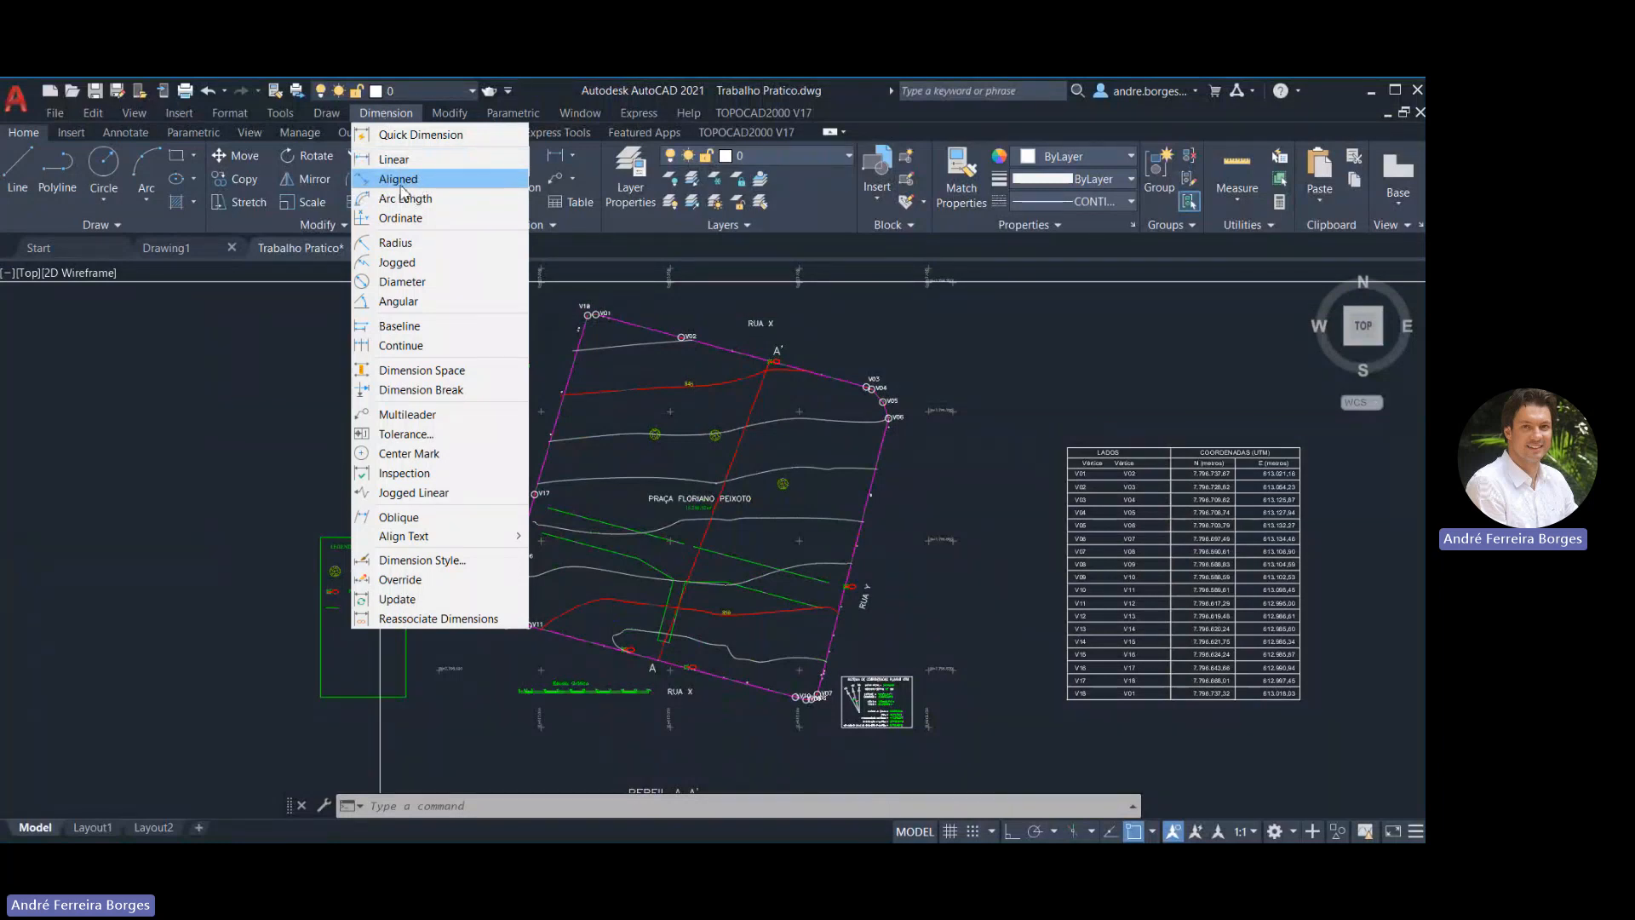
left_click(419, 188)
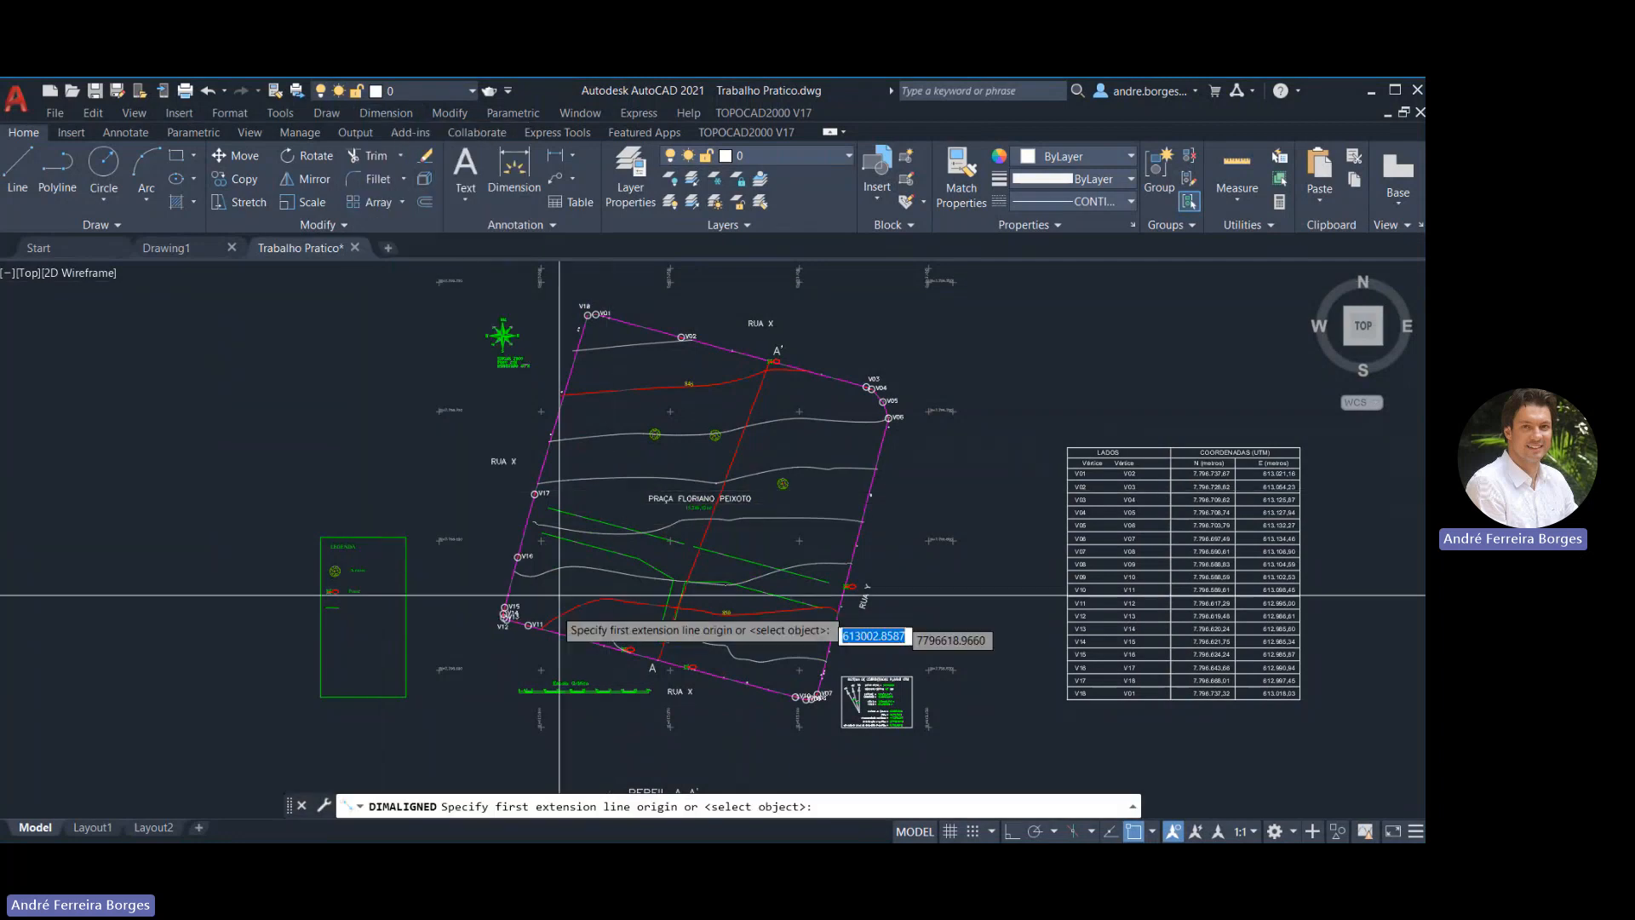
scroll(528, 631, "up", 8)
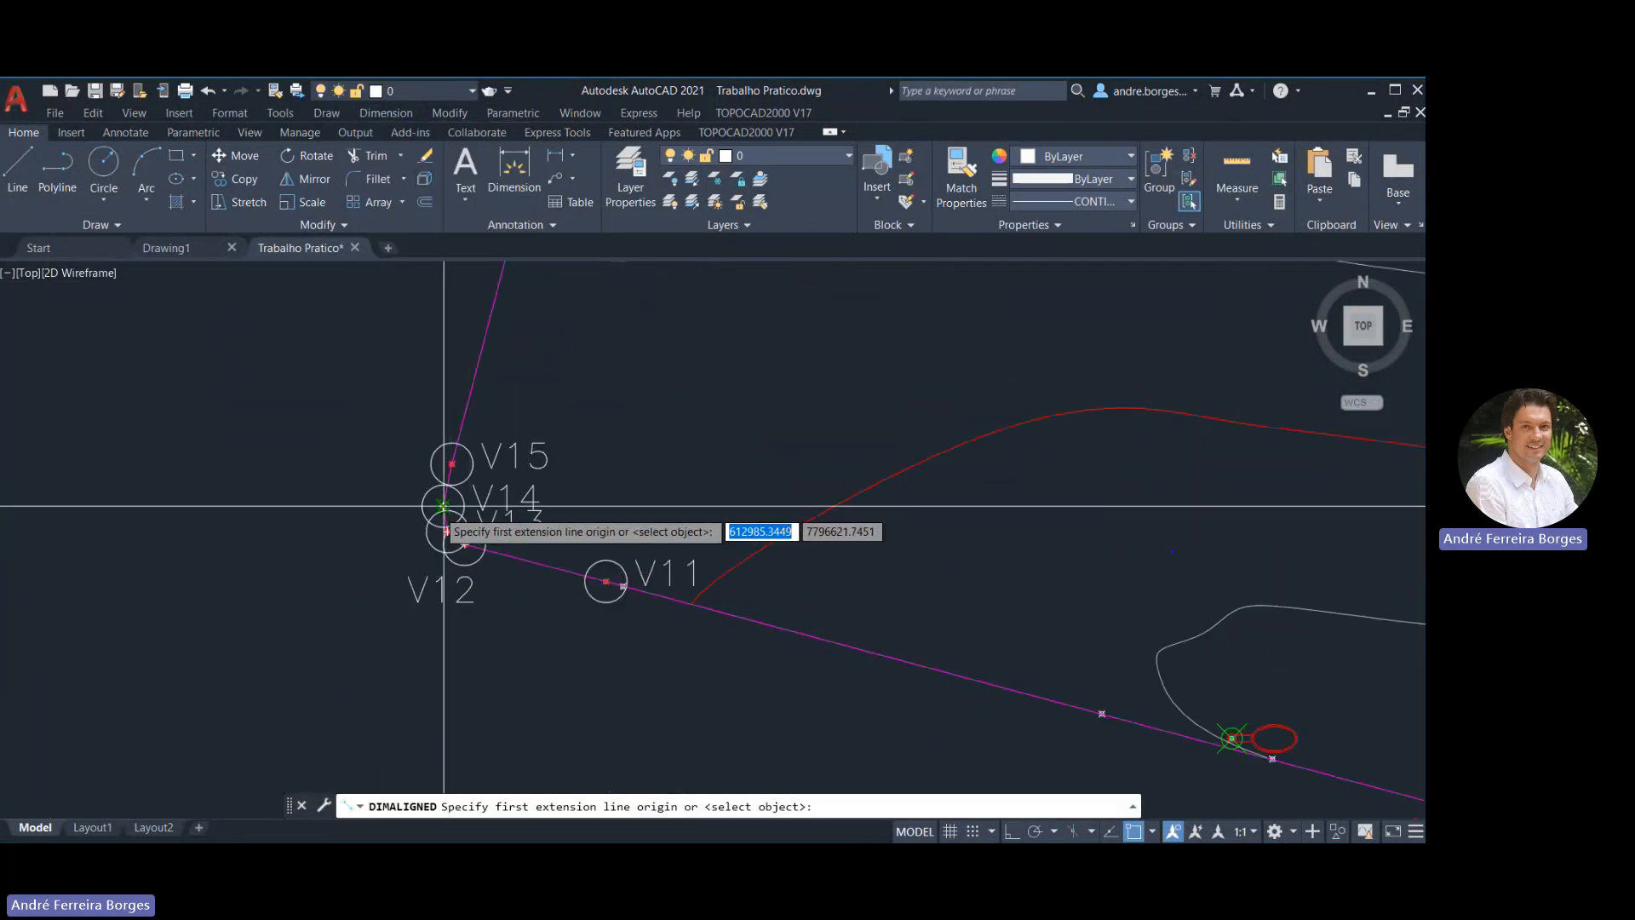
left_click(444, 507)
scroll(444, 507, "down", 8)
scroll(502, 364, "up", 8)
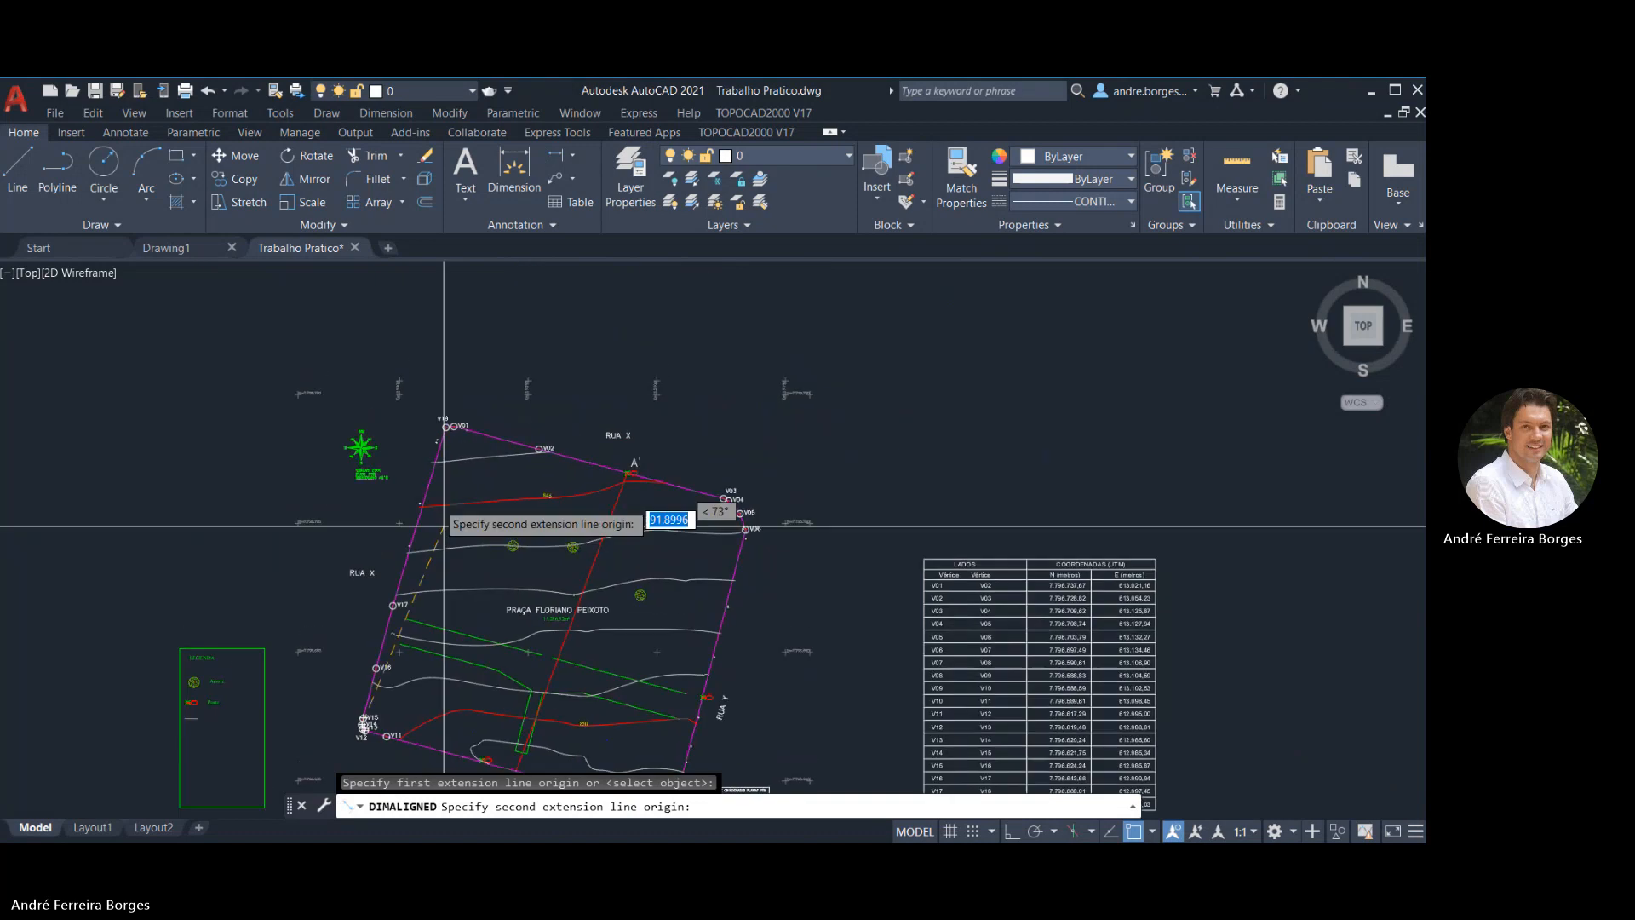
left_click(502, 364)
scroll(407, 492, "down", 2)
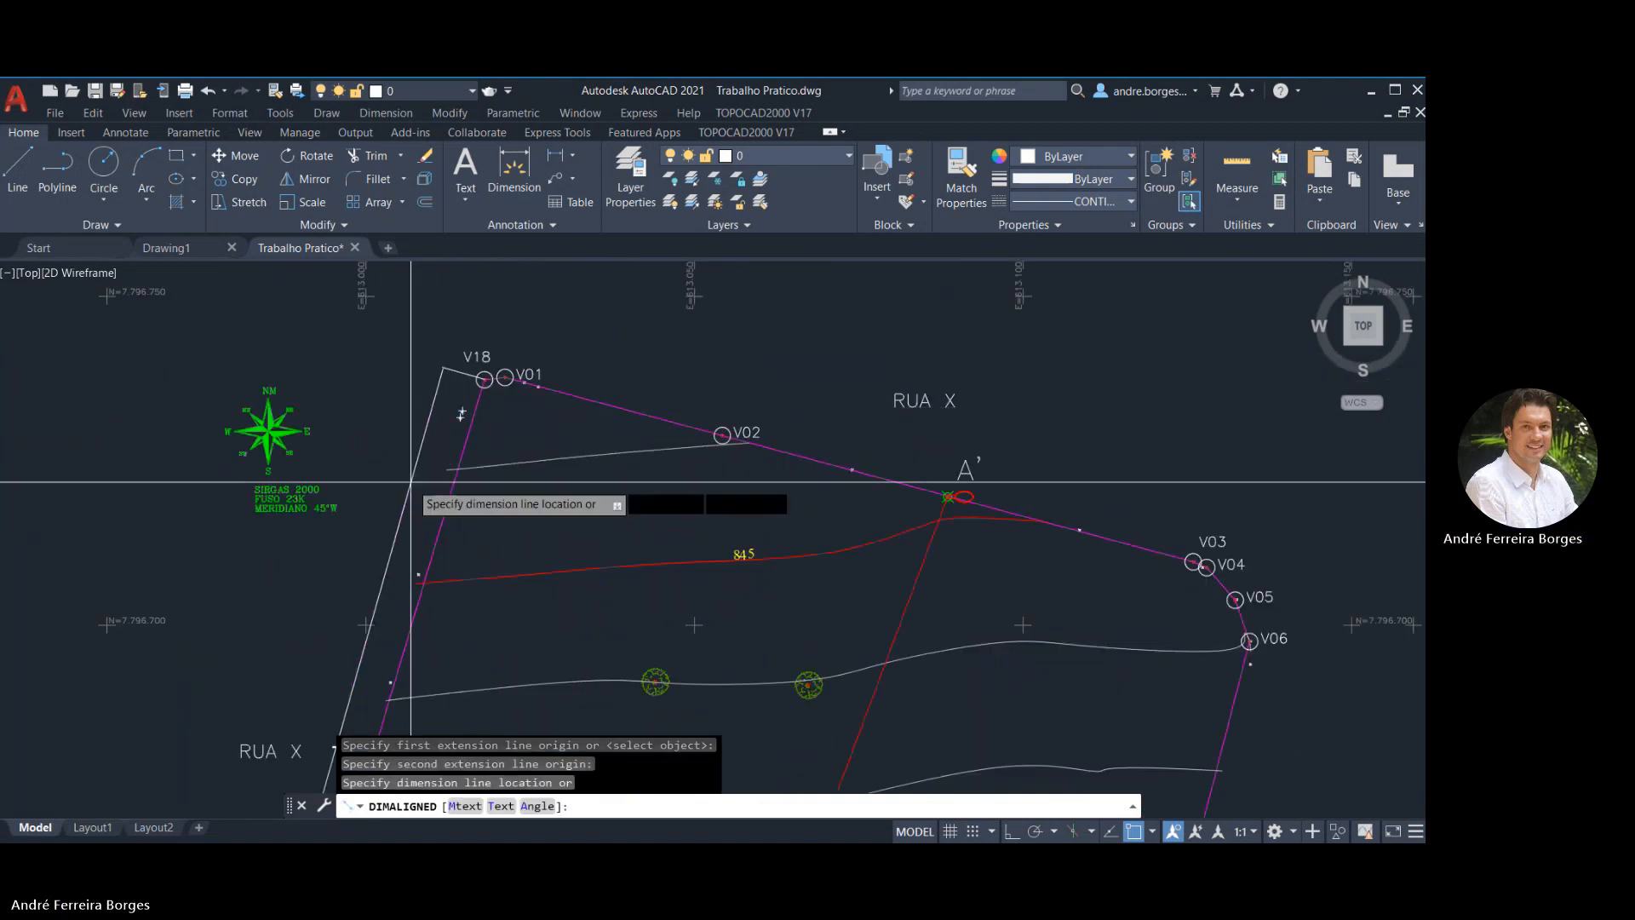
middle_click_drag(407, 493, 532, 301)
scroll(489, 445, "up", 5)
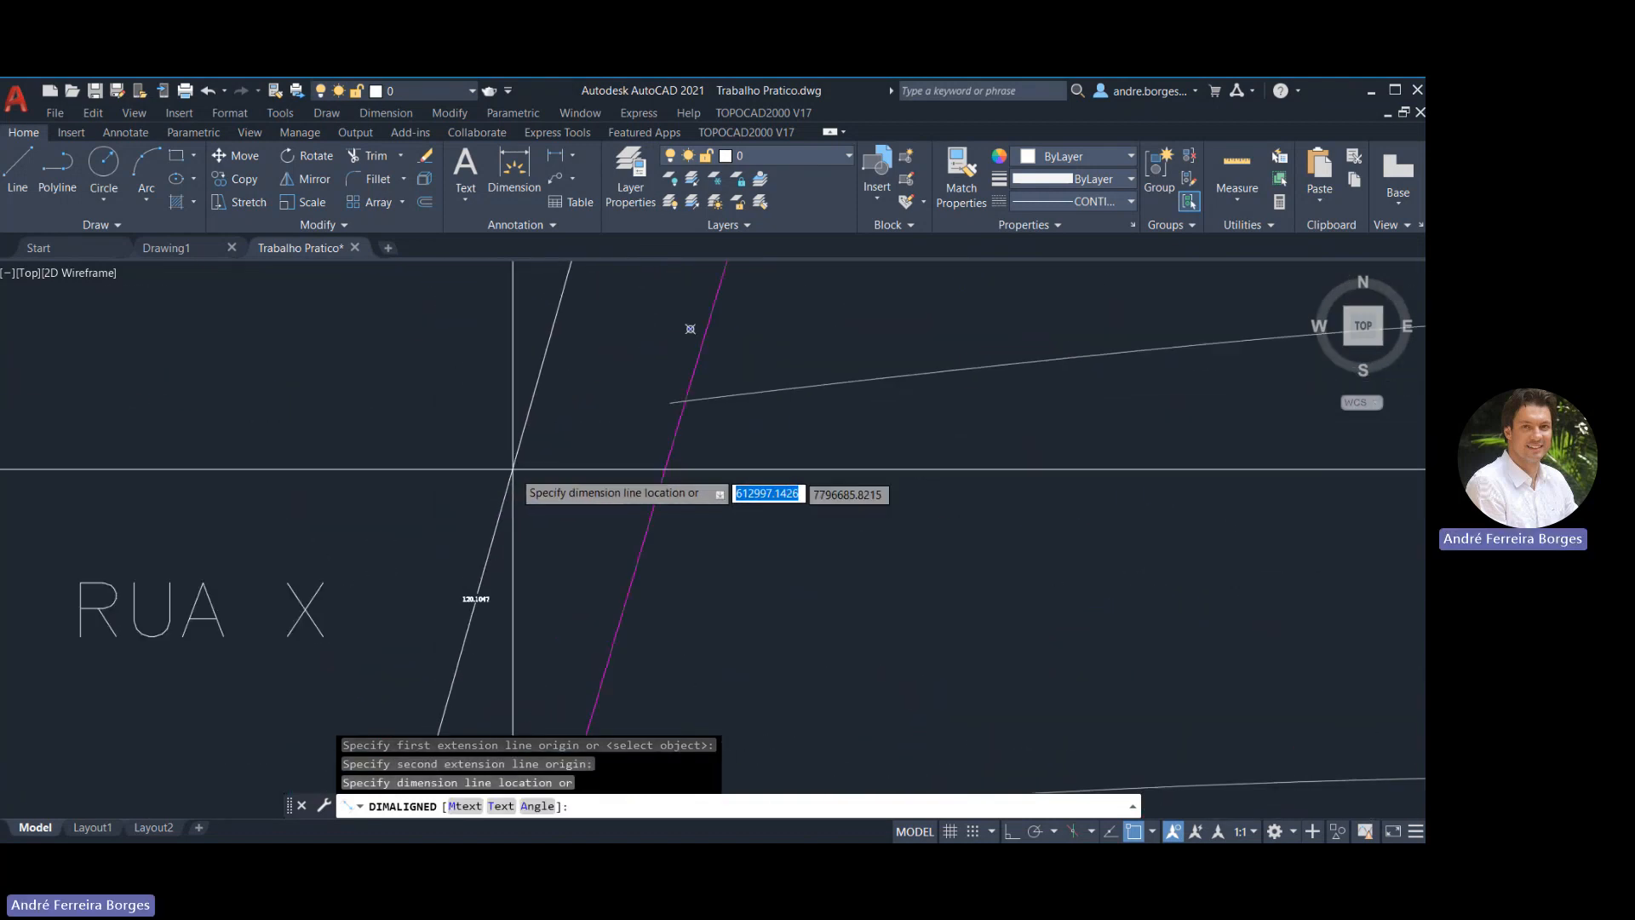
scroll(570, 464, "up", 4)
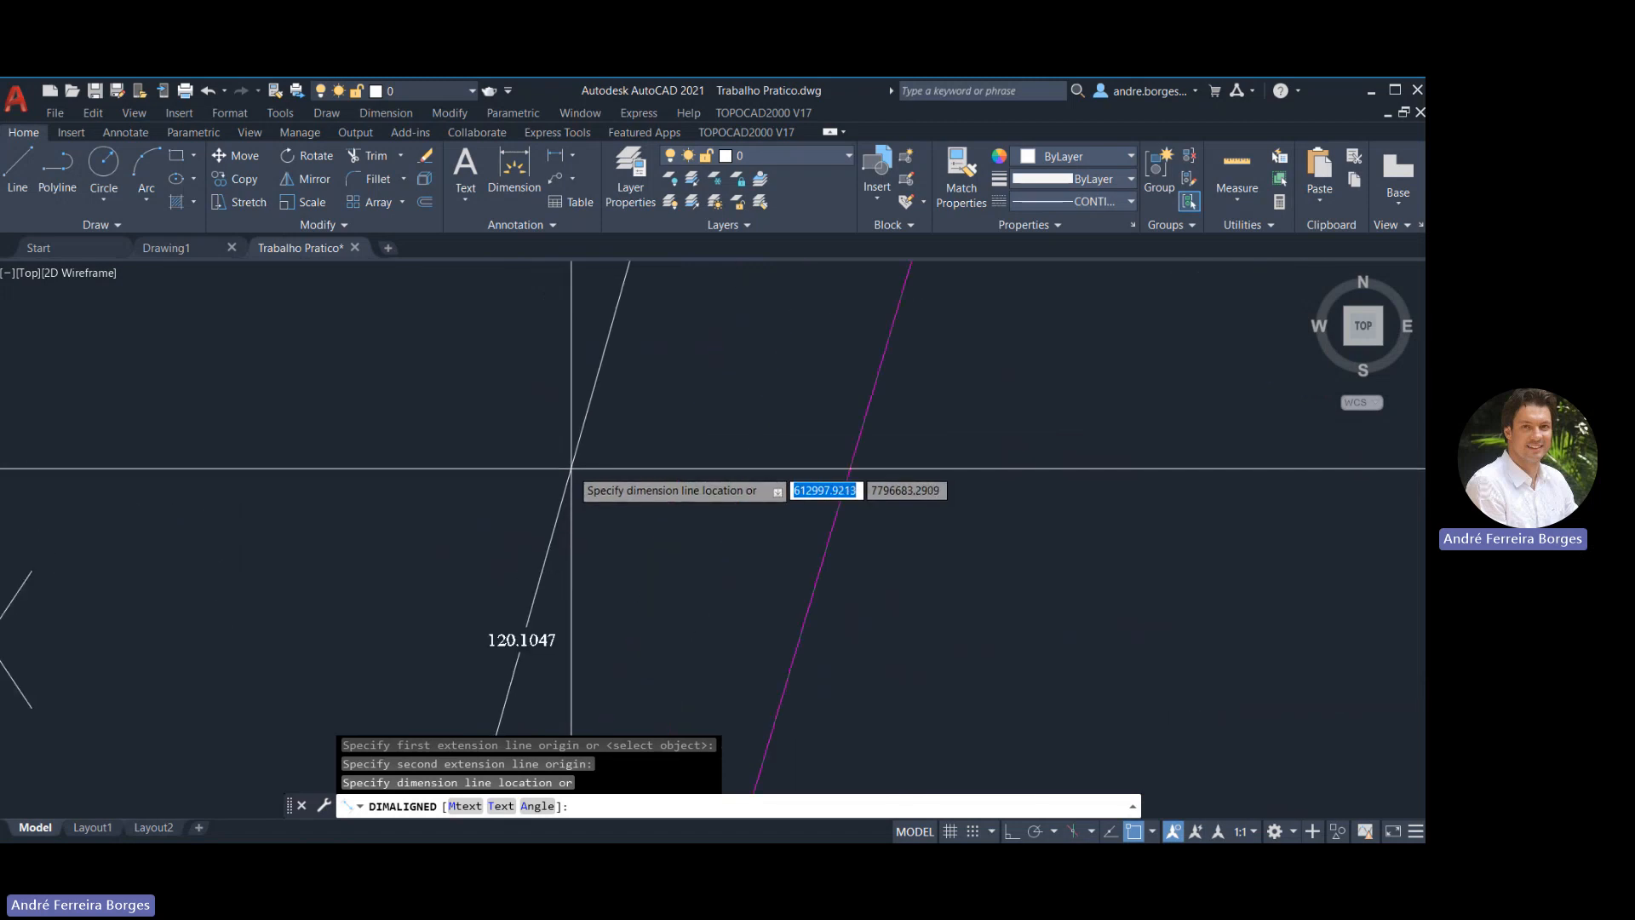
scroll(570, 468, "down", 3)
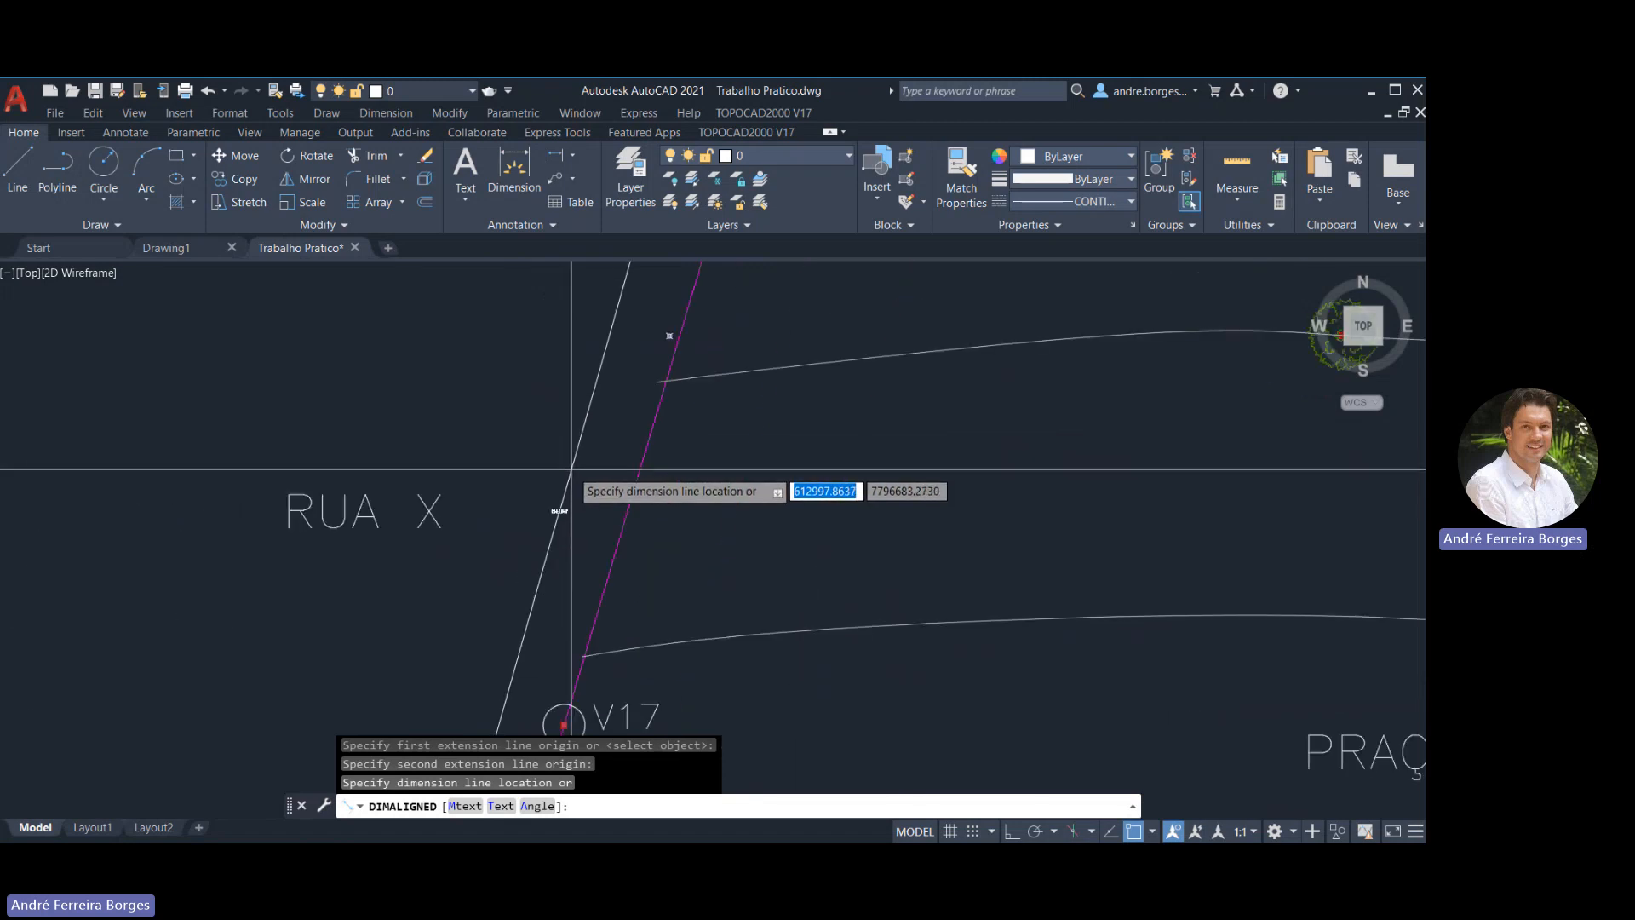
scroll(571, 468, "down", 1)
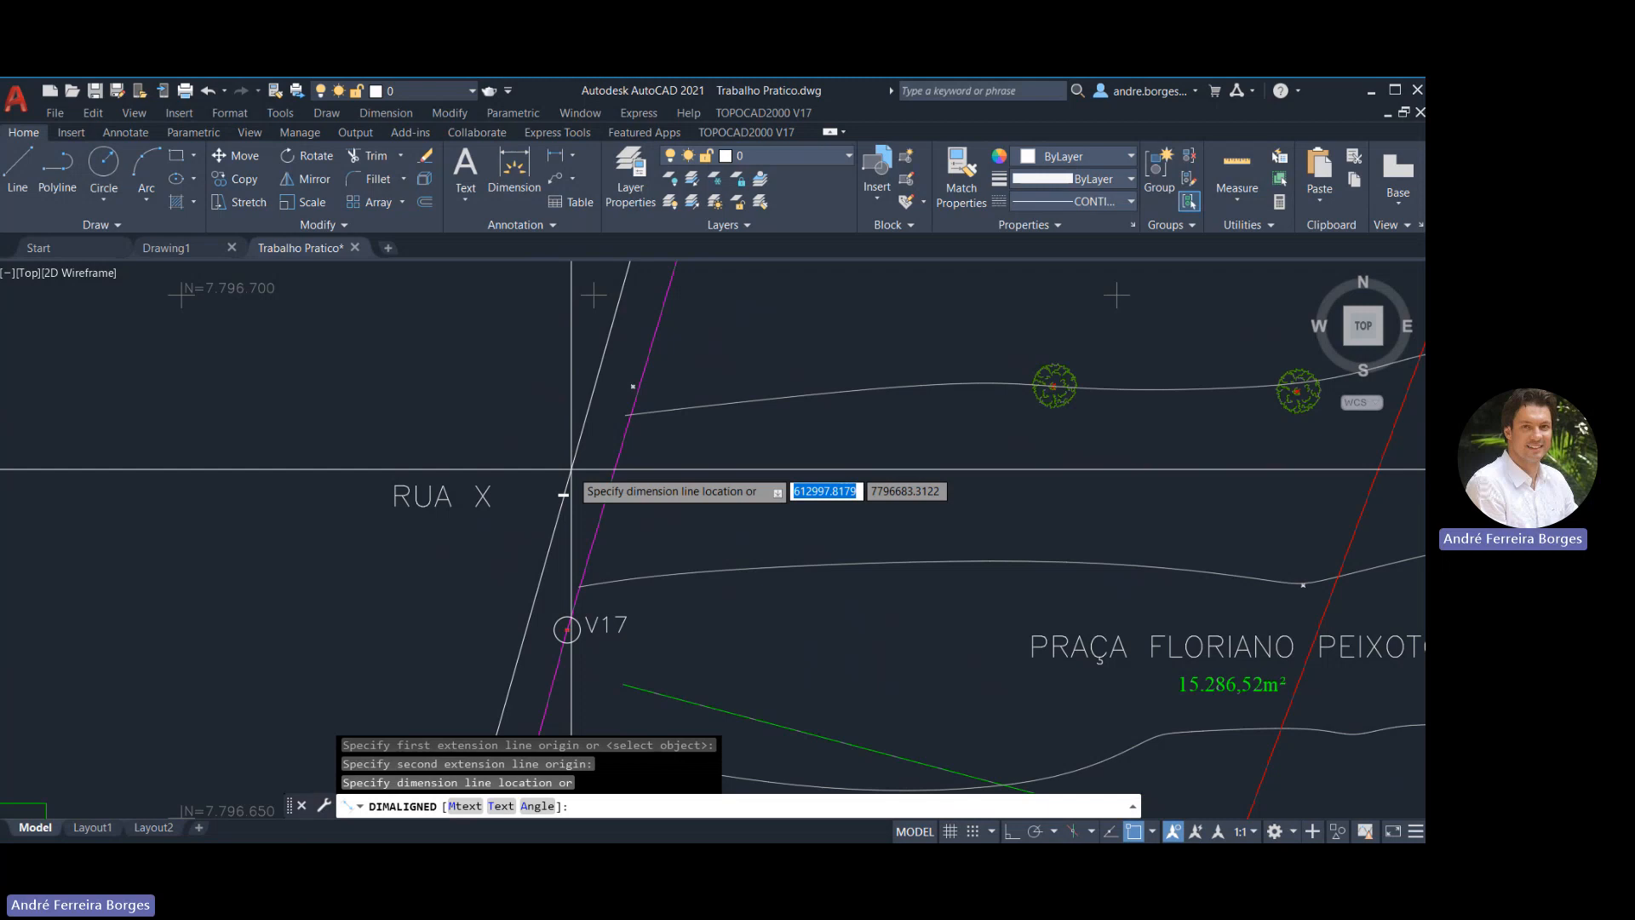
left_click(571, 469)
Examine the properties of the aligned dimension along the western boundary, including its style and arrow settings, and close them
scroll(562, 467, "up", 5)
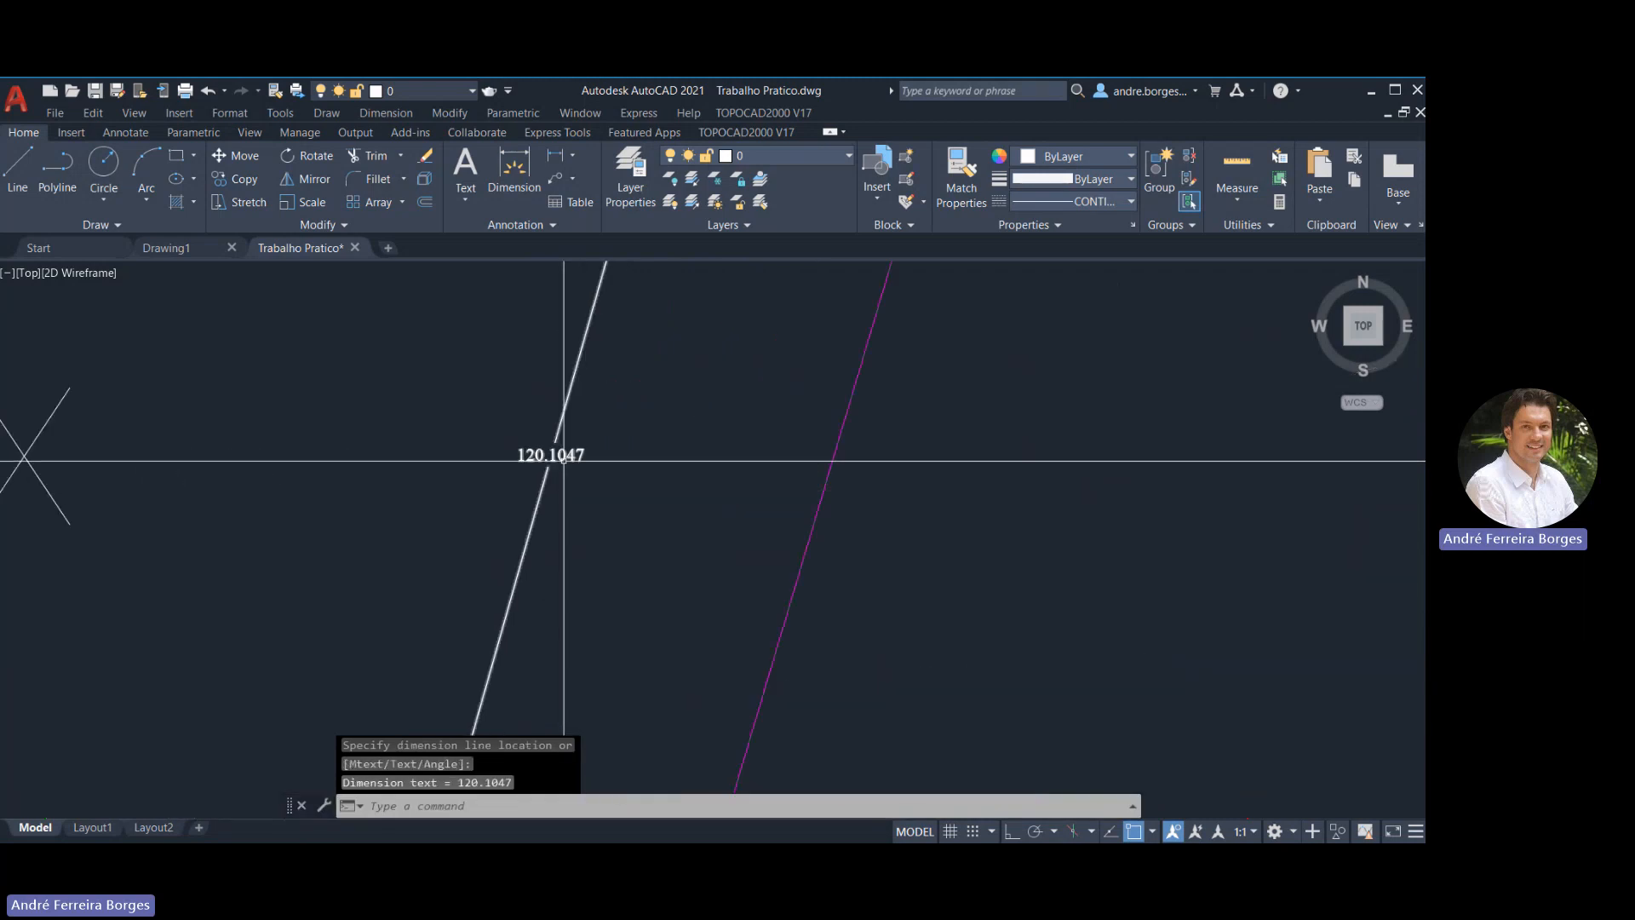
left_click(549, 454)
type("PR")
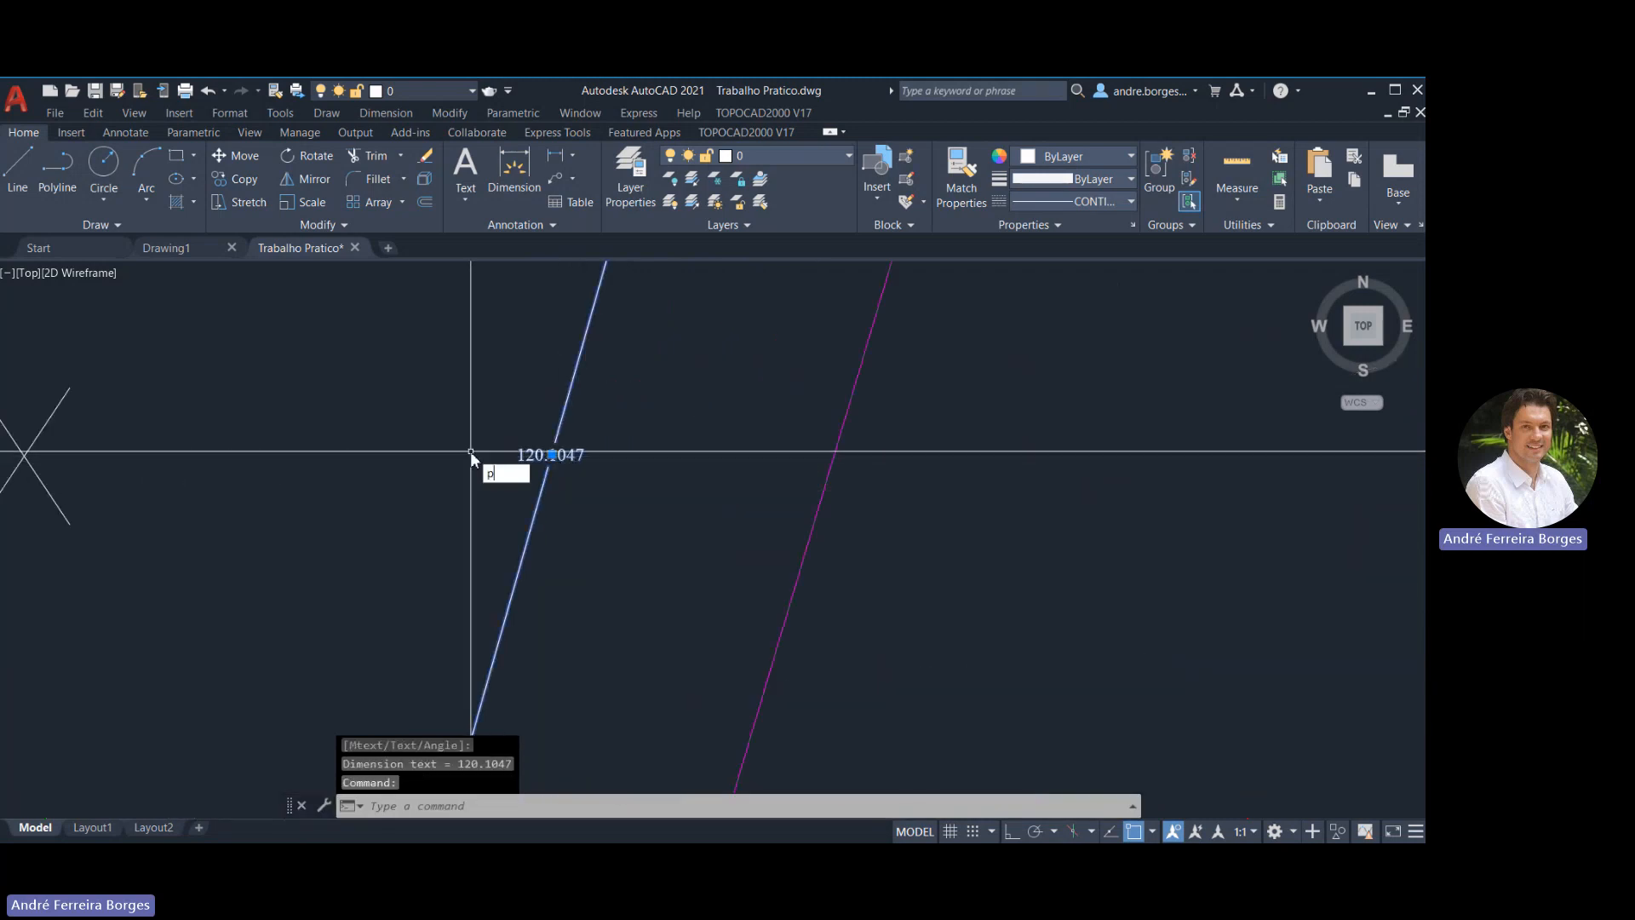
key("Return")
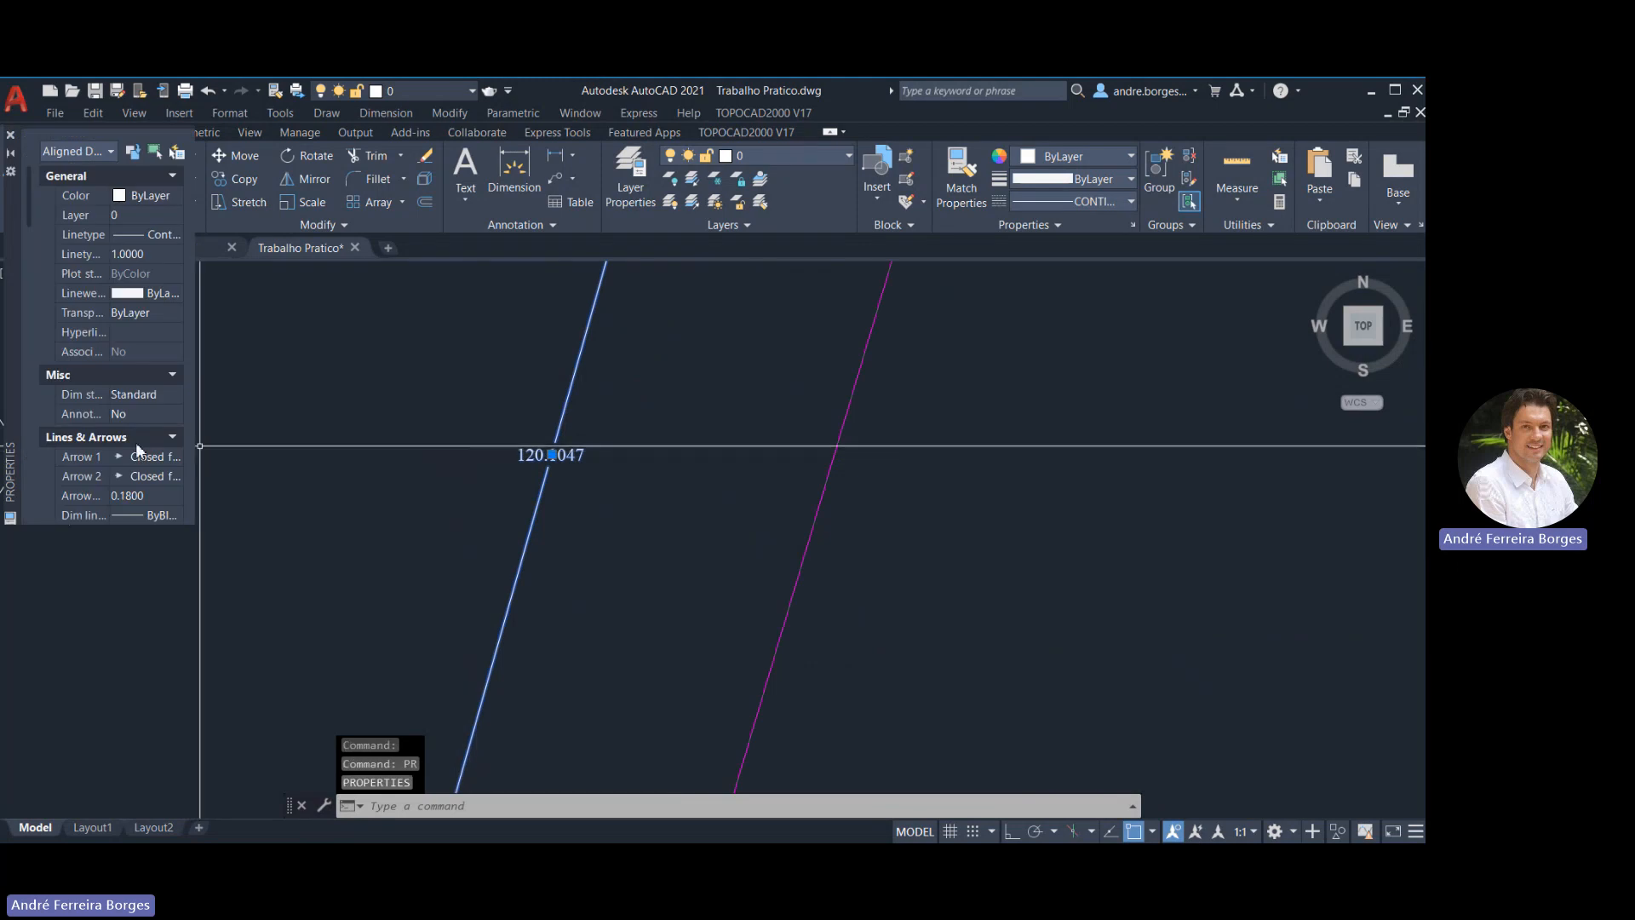
scroll(128, 418, "down", 3)
scroll(134, 384, "up", 3)
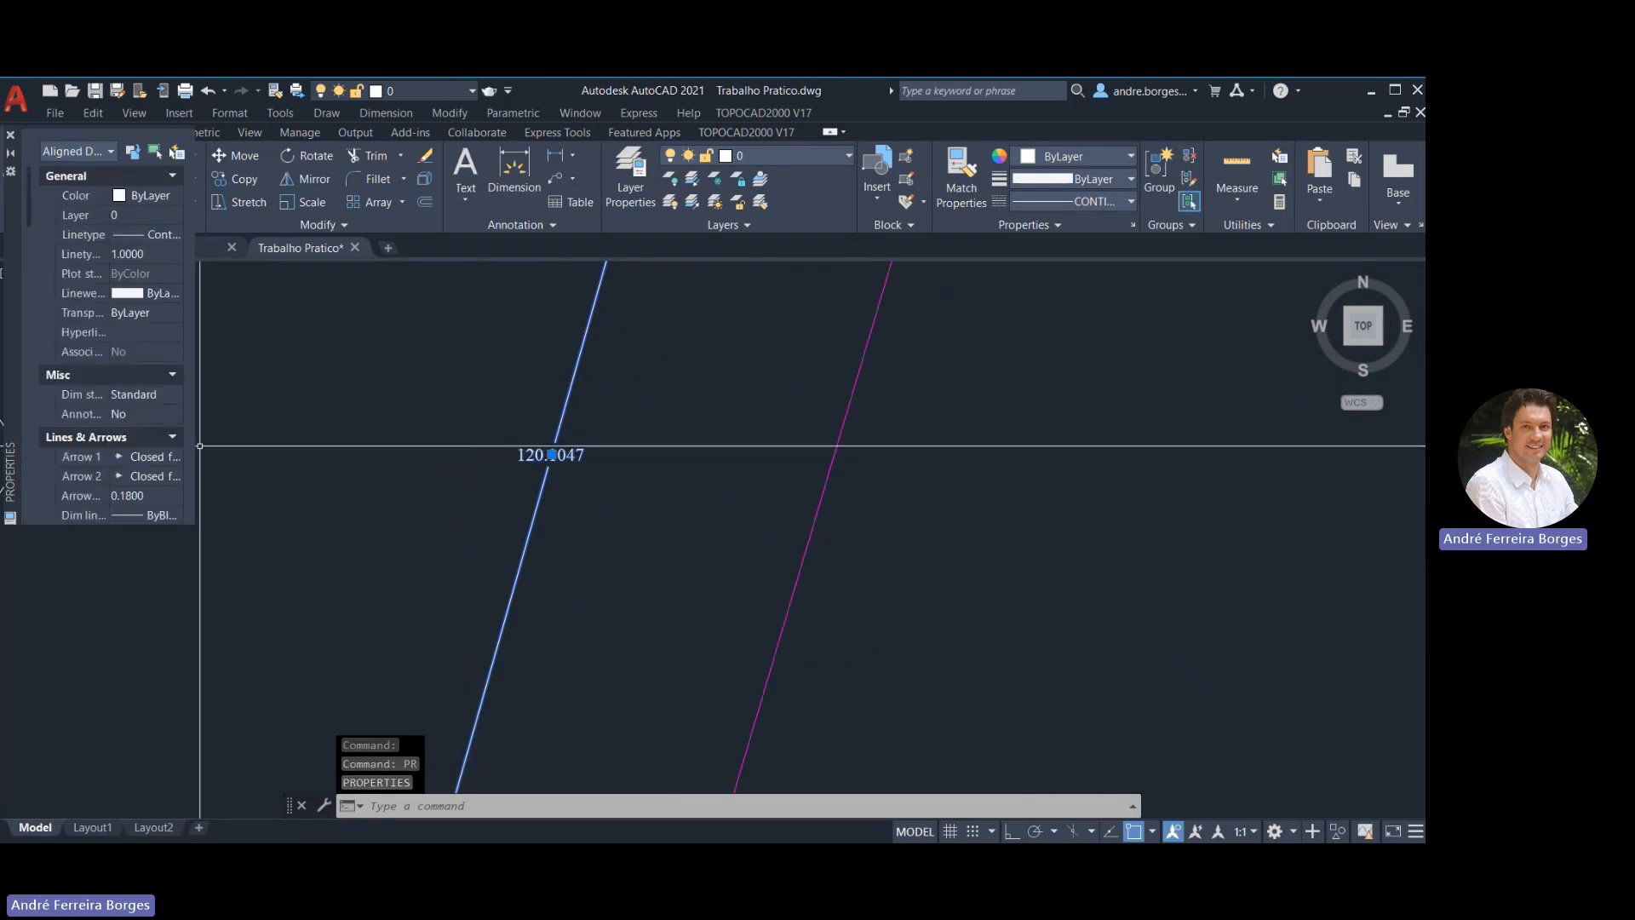
left_click(10, 135)
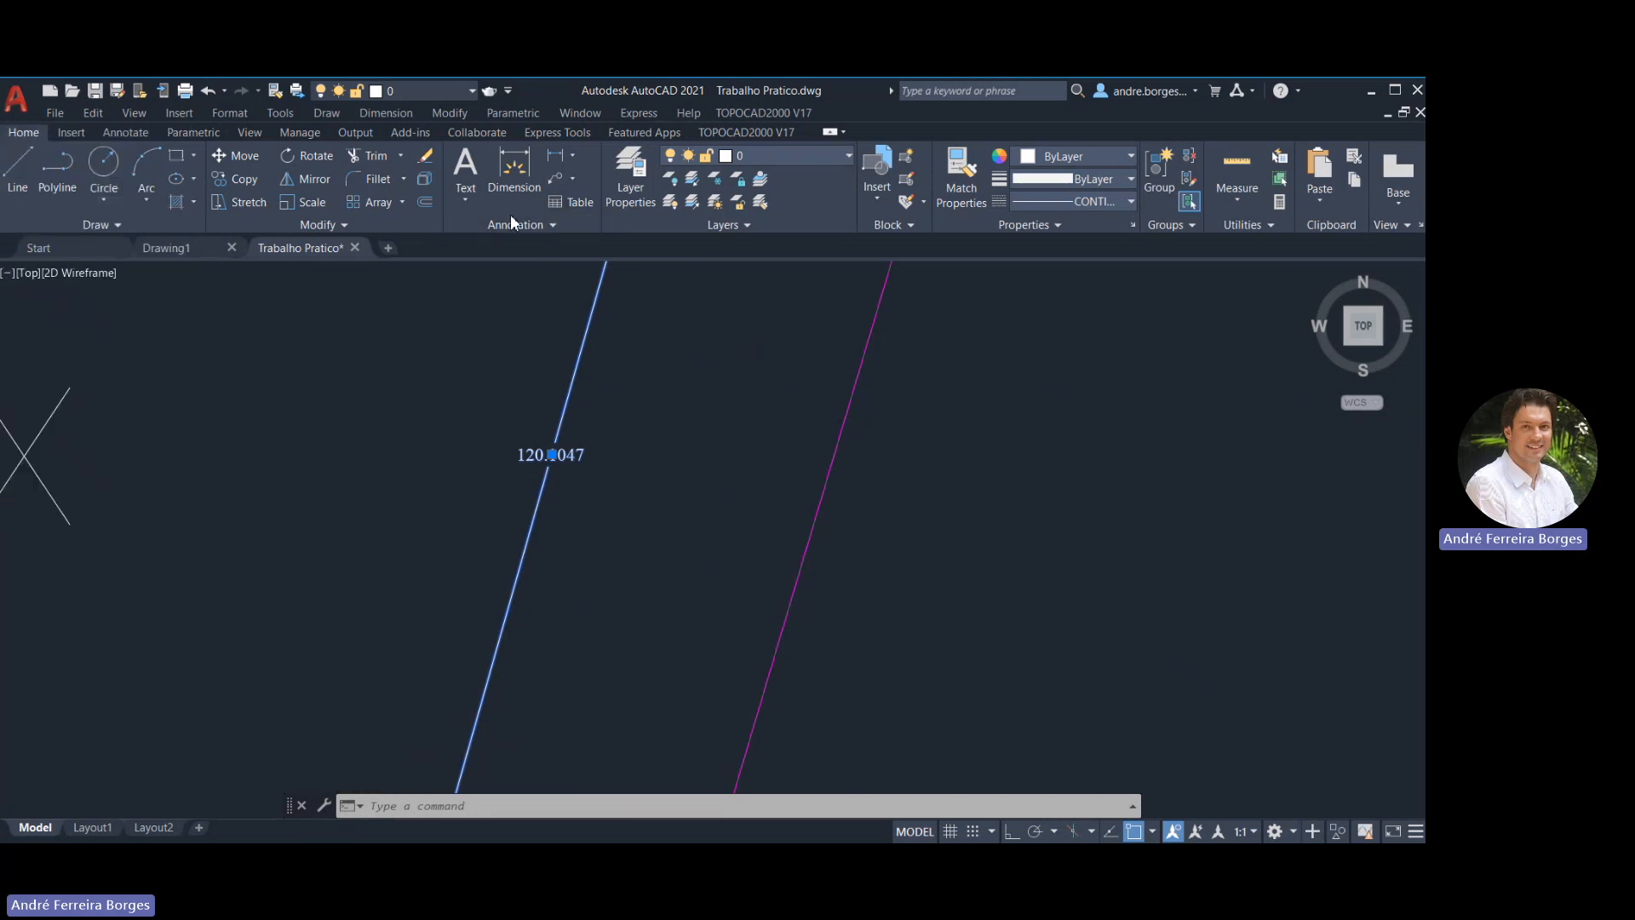
left_click(514, 172)
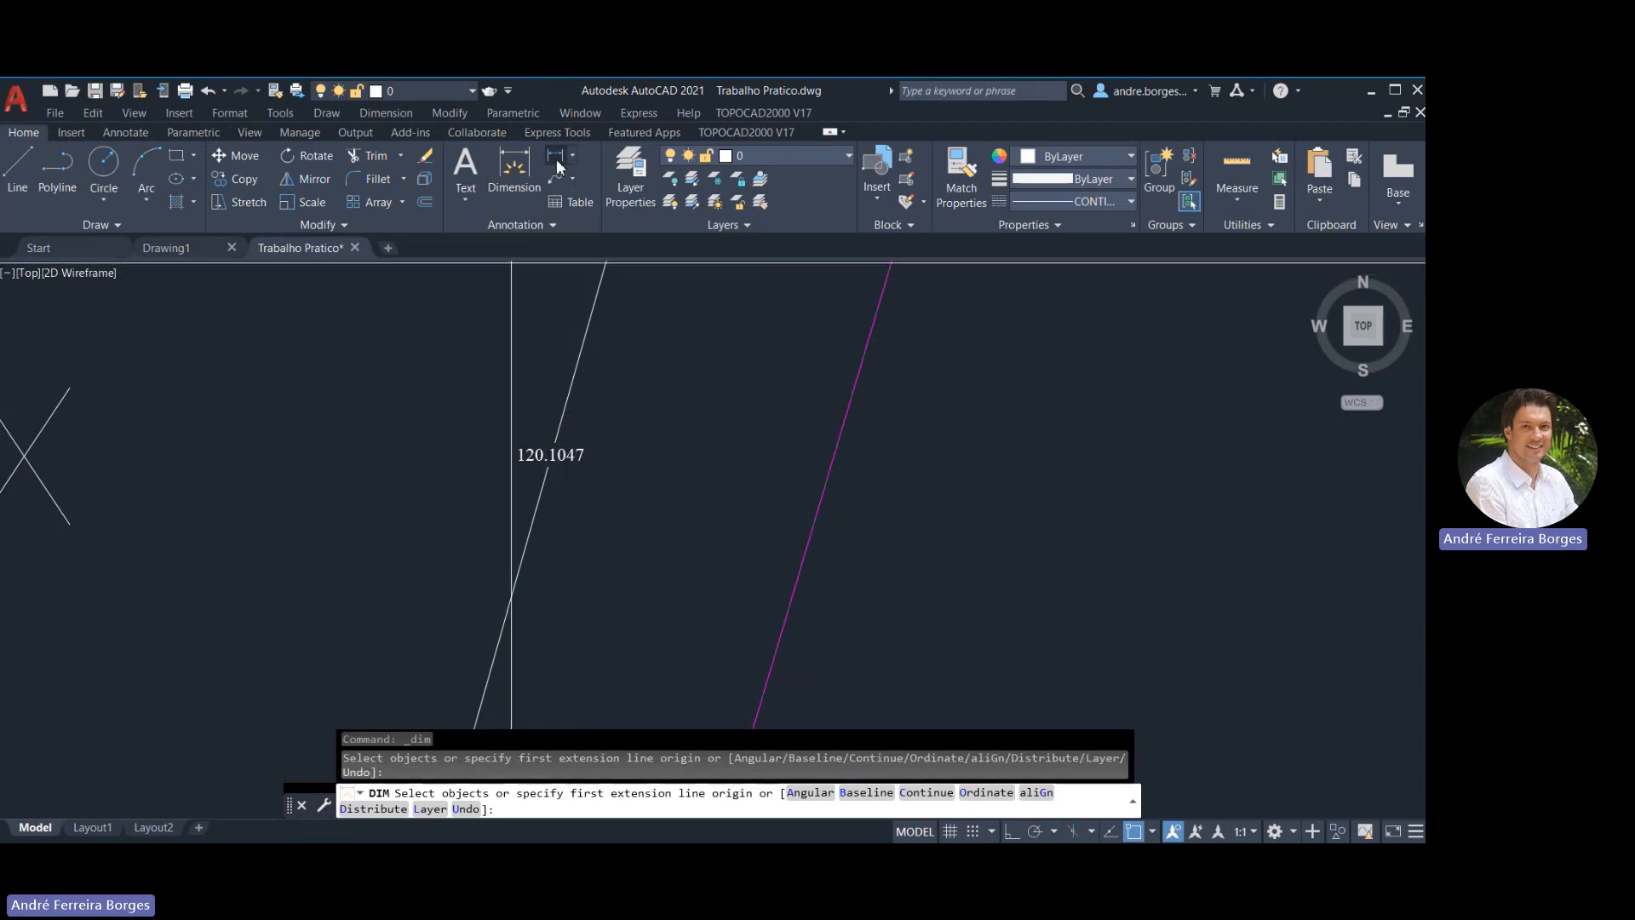
key("Escape")
key("Escape")
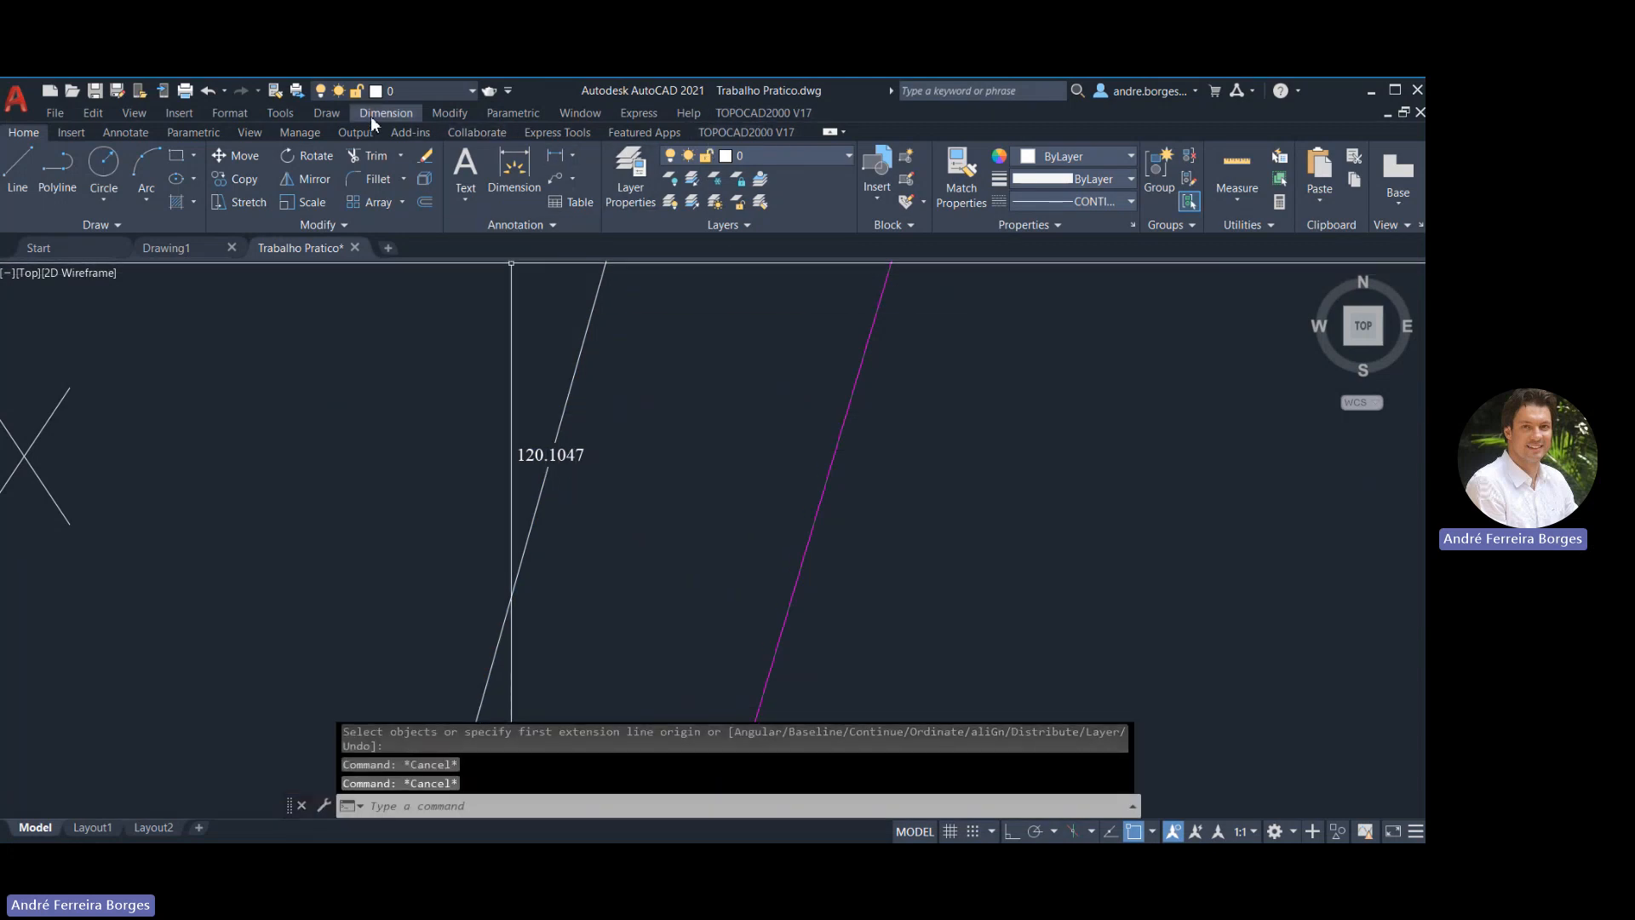
left_click(372, 114)
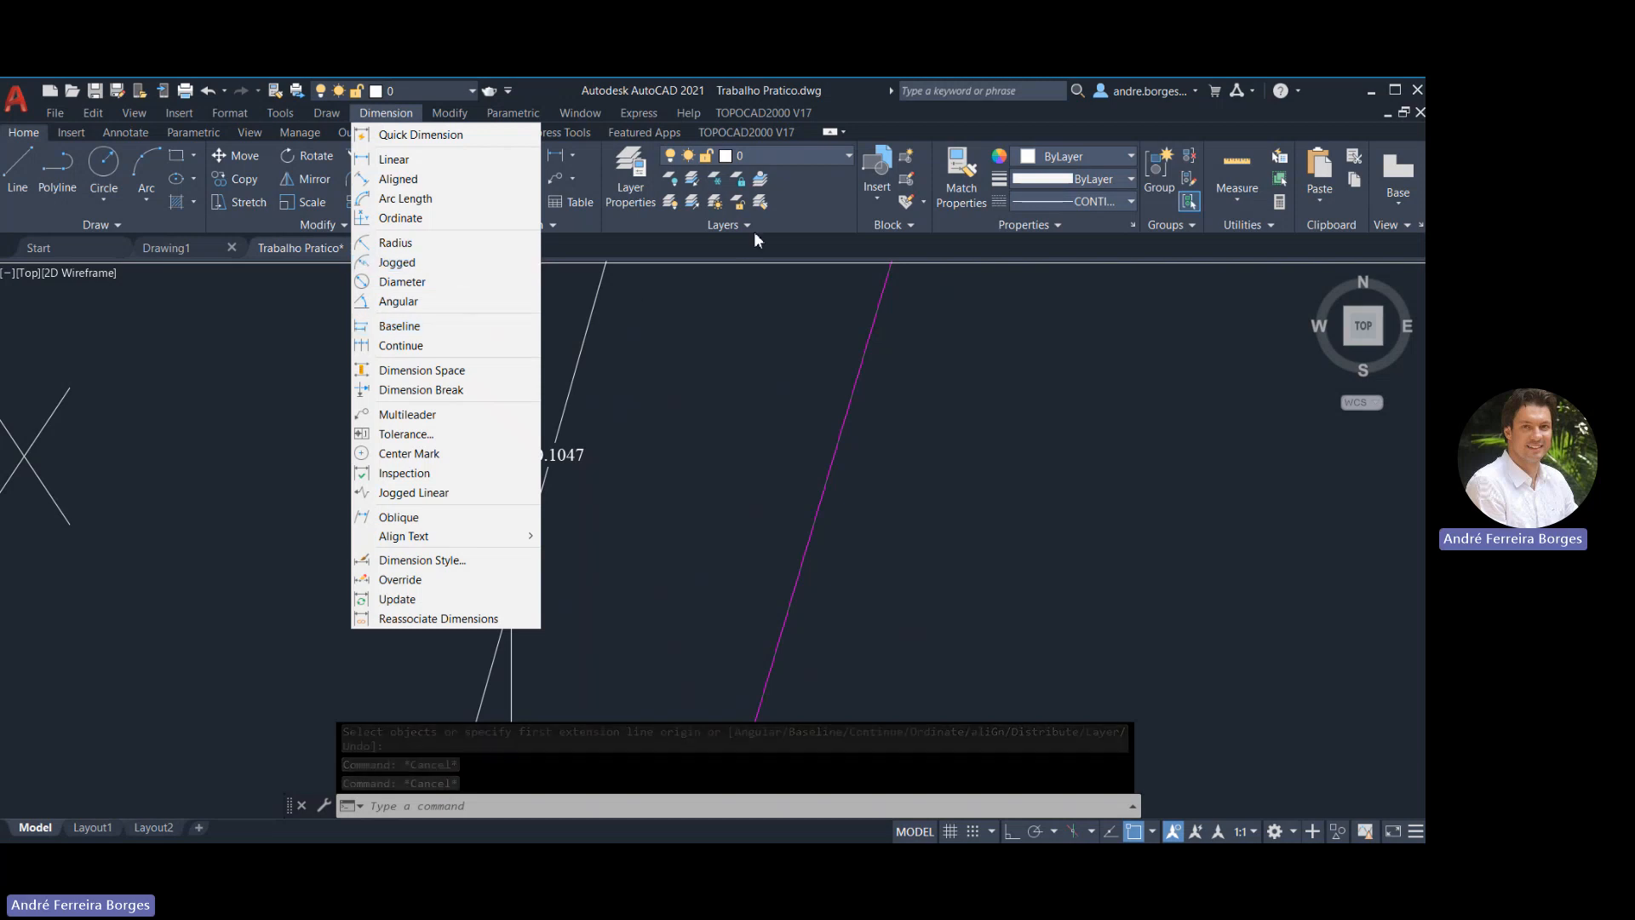
key("Escape")
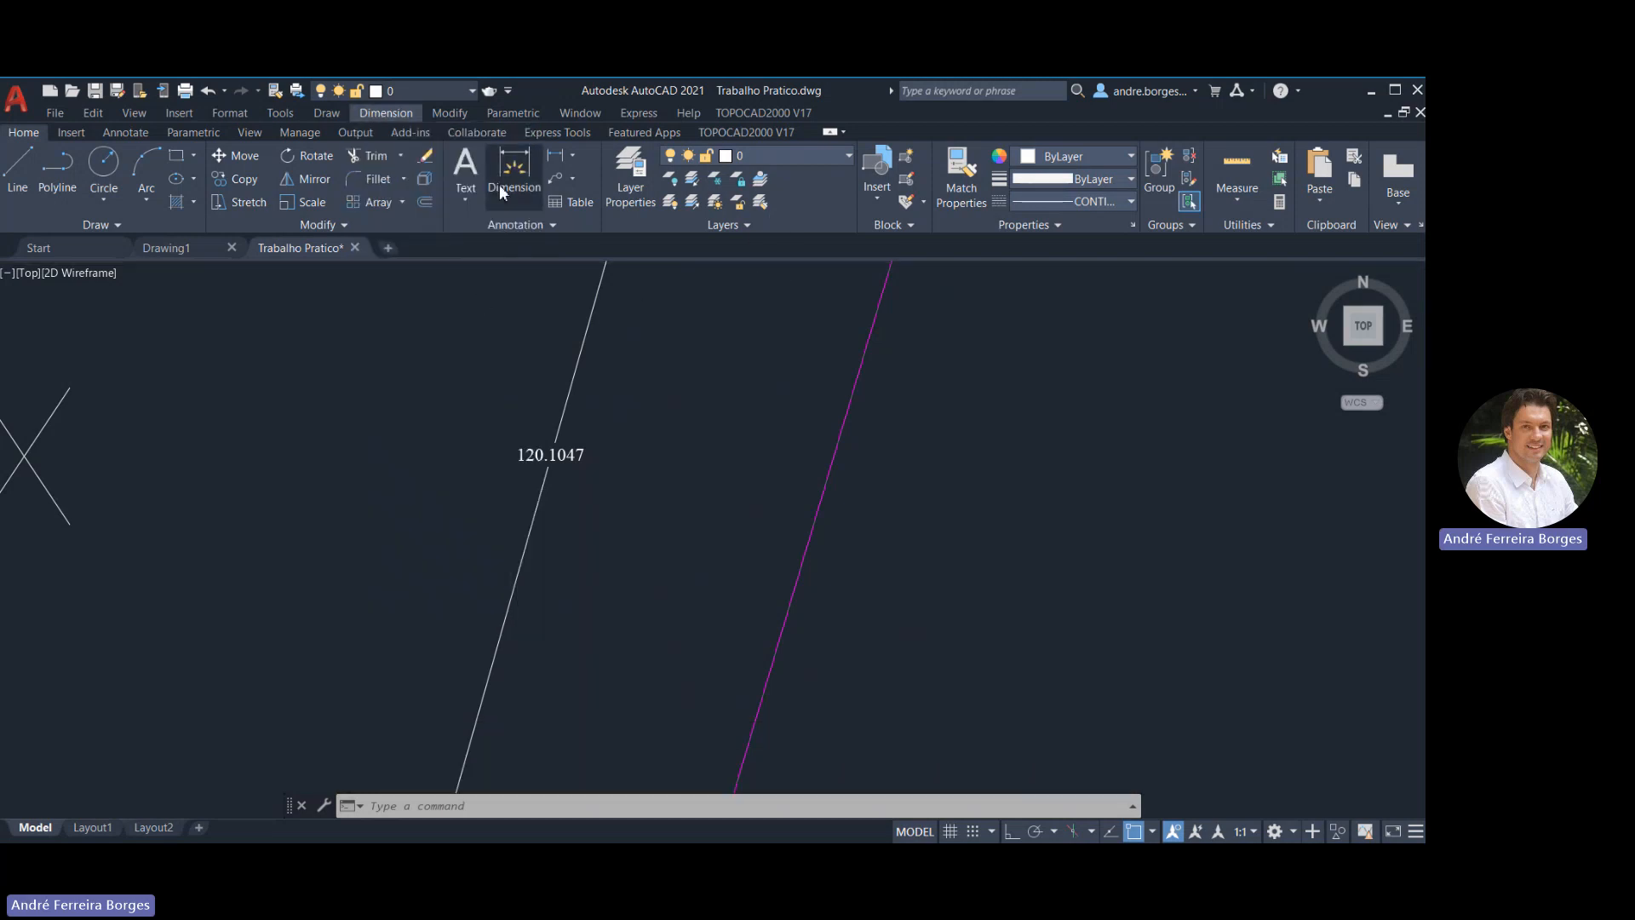
Set the text height of the aligned dimension along the western boundary to 2 and close its properties
scroll(572, 456, "down", 4)
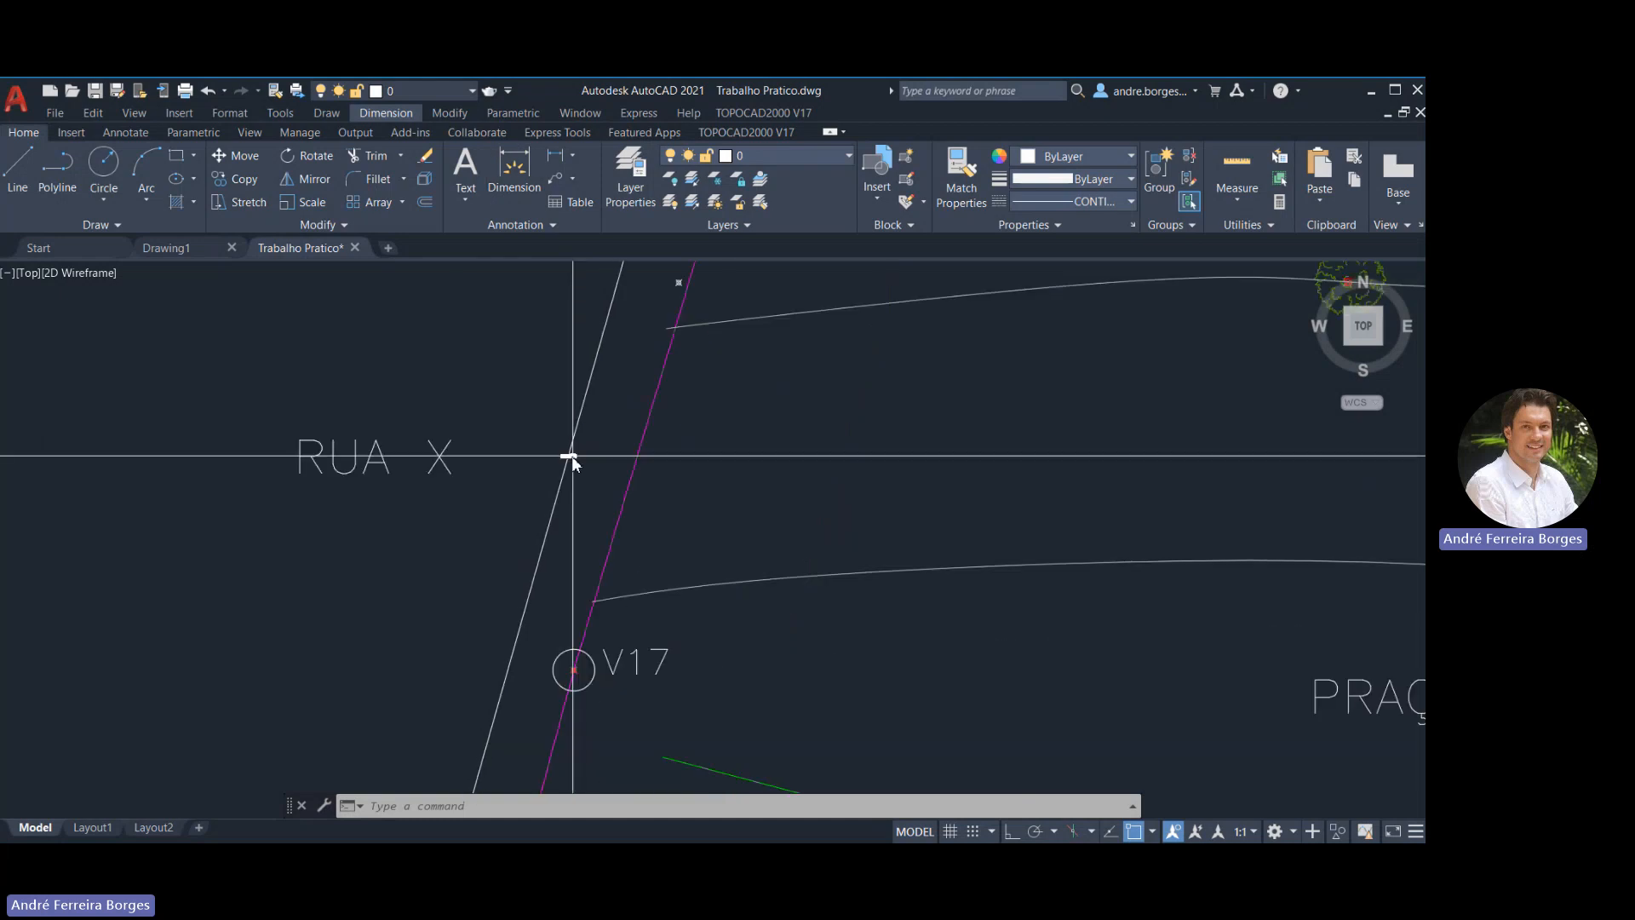
left_click(571, 457)
type("PR")
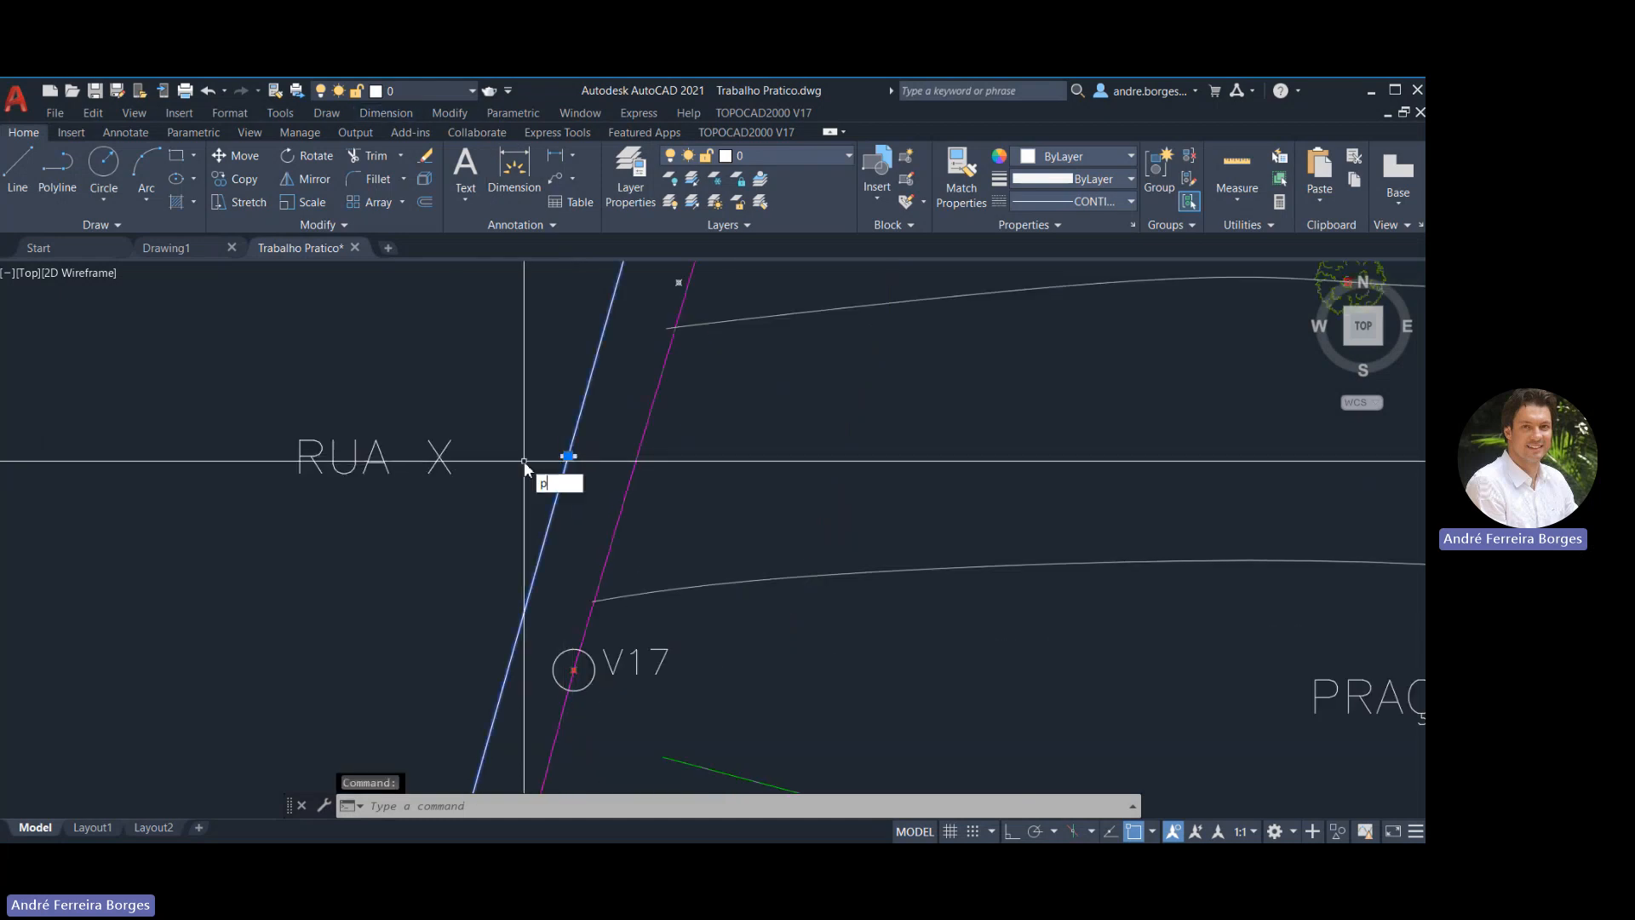
key("Return")
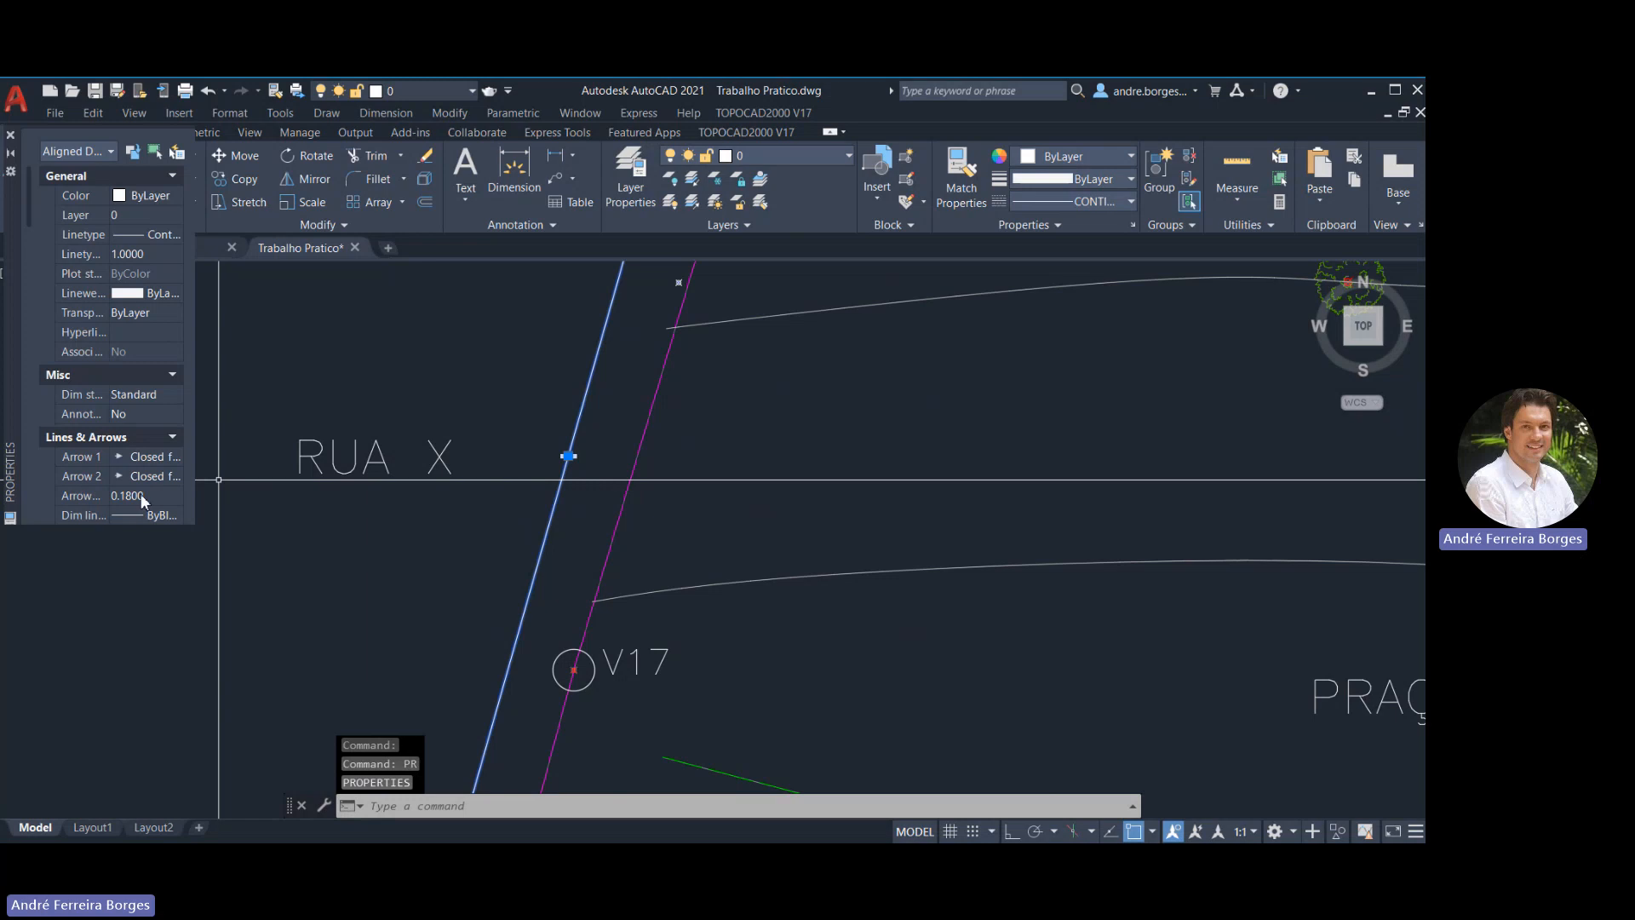
scroll(140, 450, "down", 2)
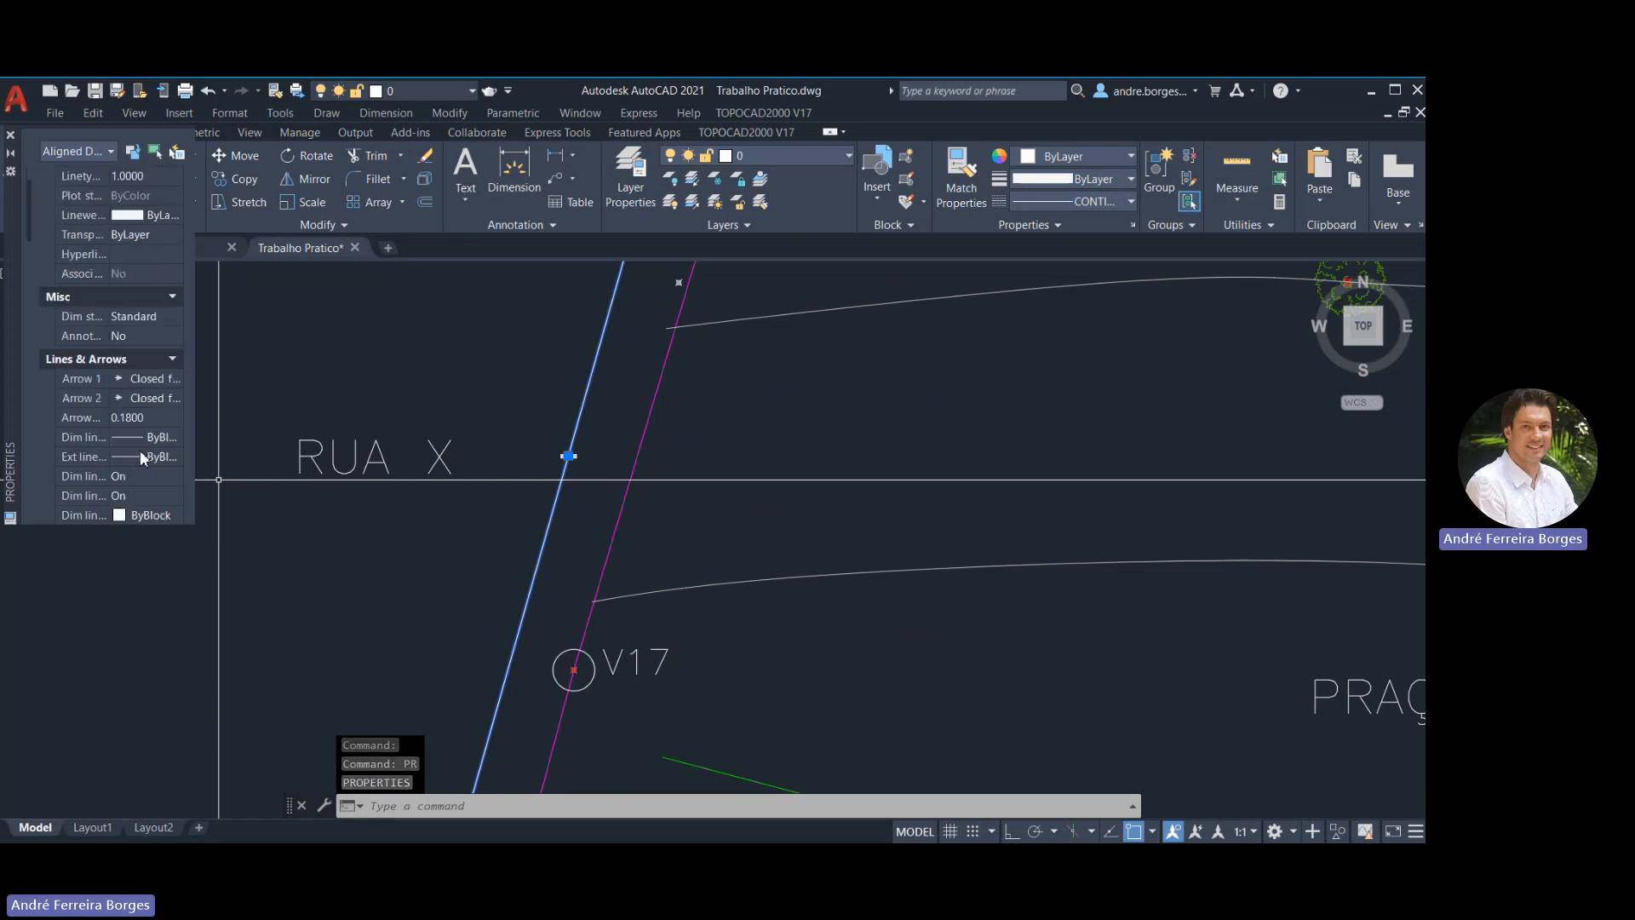
scroll(146, 431, "down", 4)
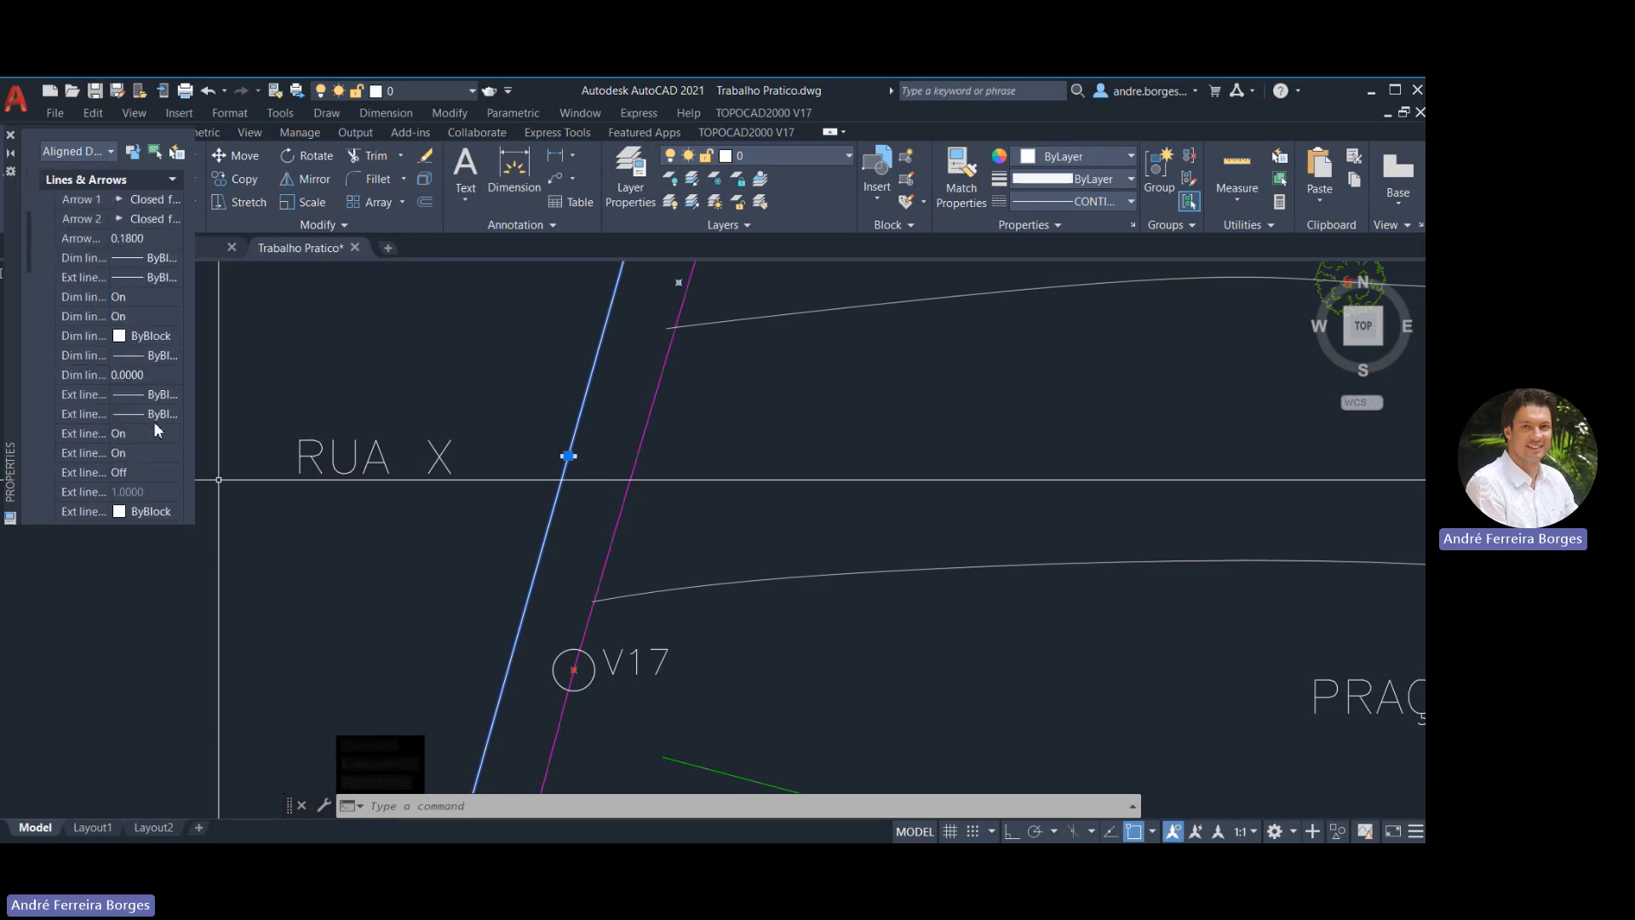
scroll(145, 452, "up", 4)
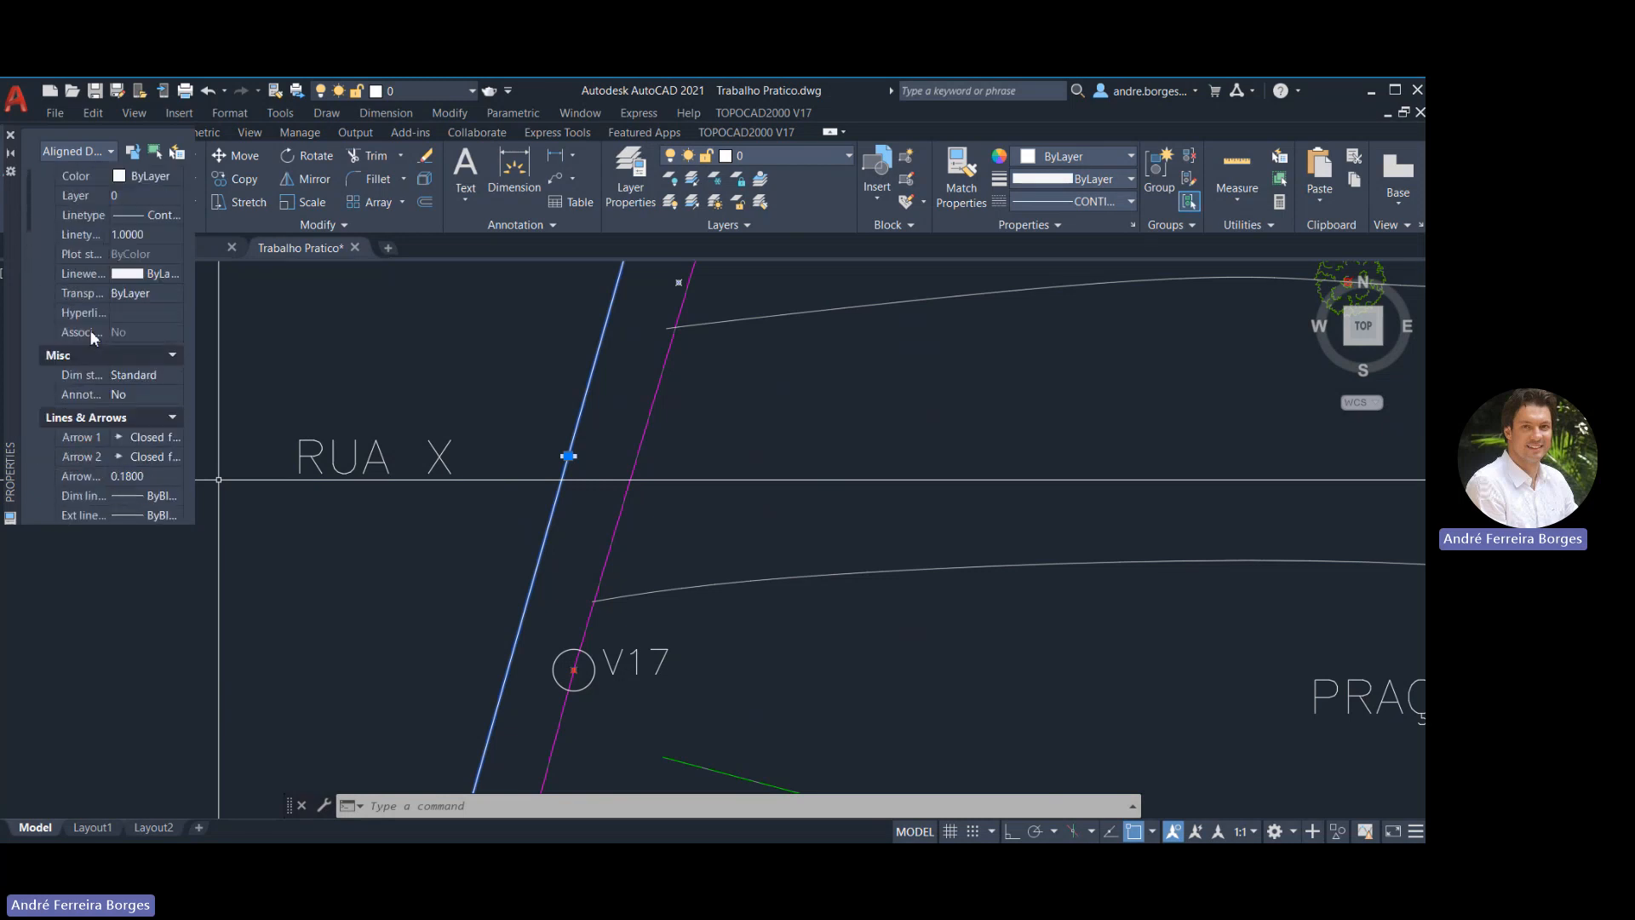
scroll(89, 330, "up", 2)
scroll(105, 324, "down", 4)
scroll(102, 326, "down", 8)
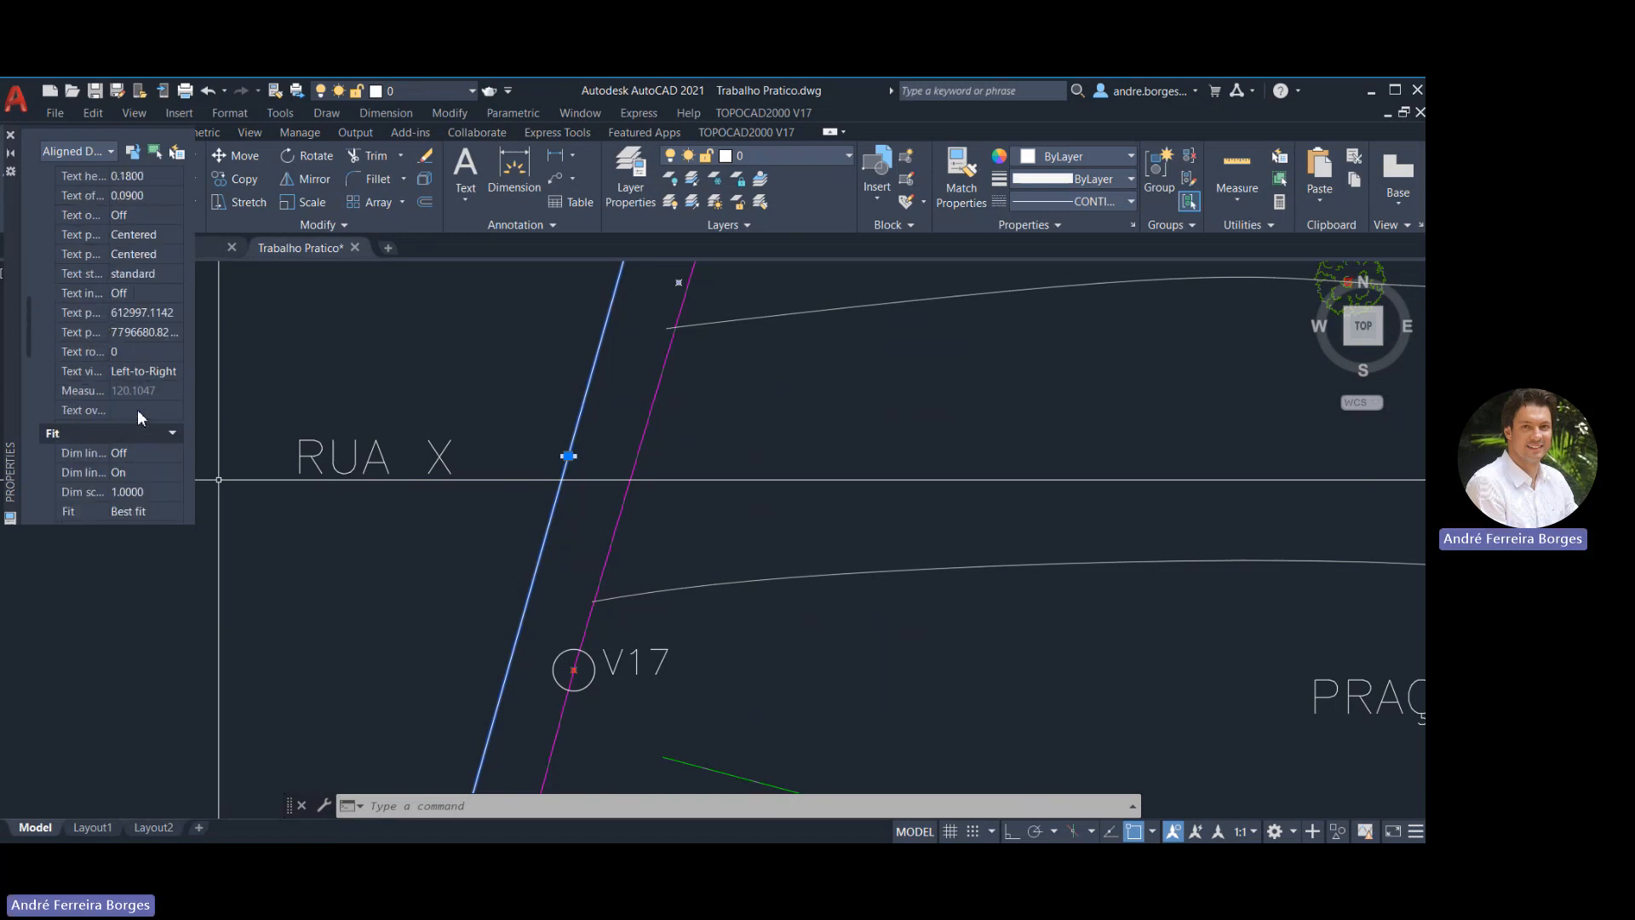
scroll(128, 390, "up", 2)
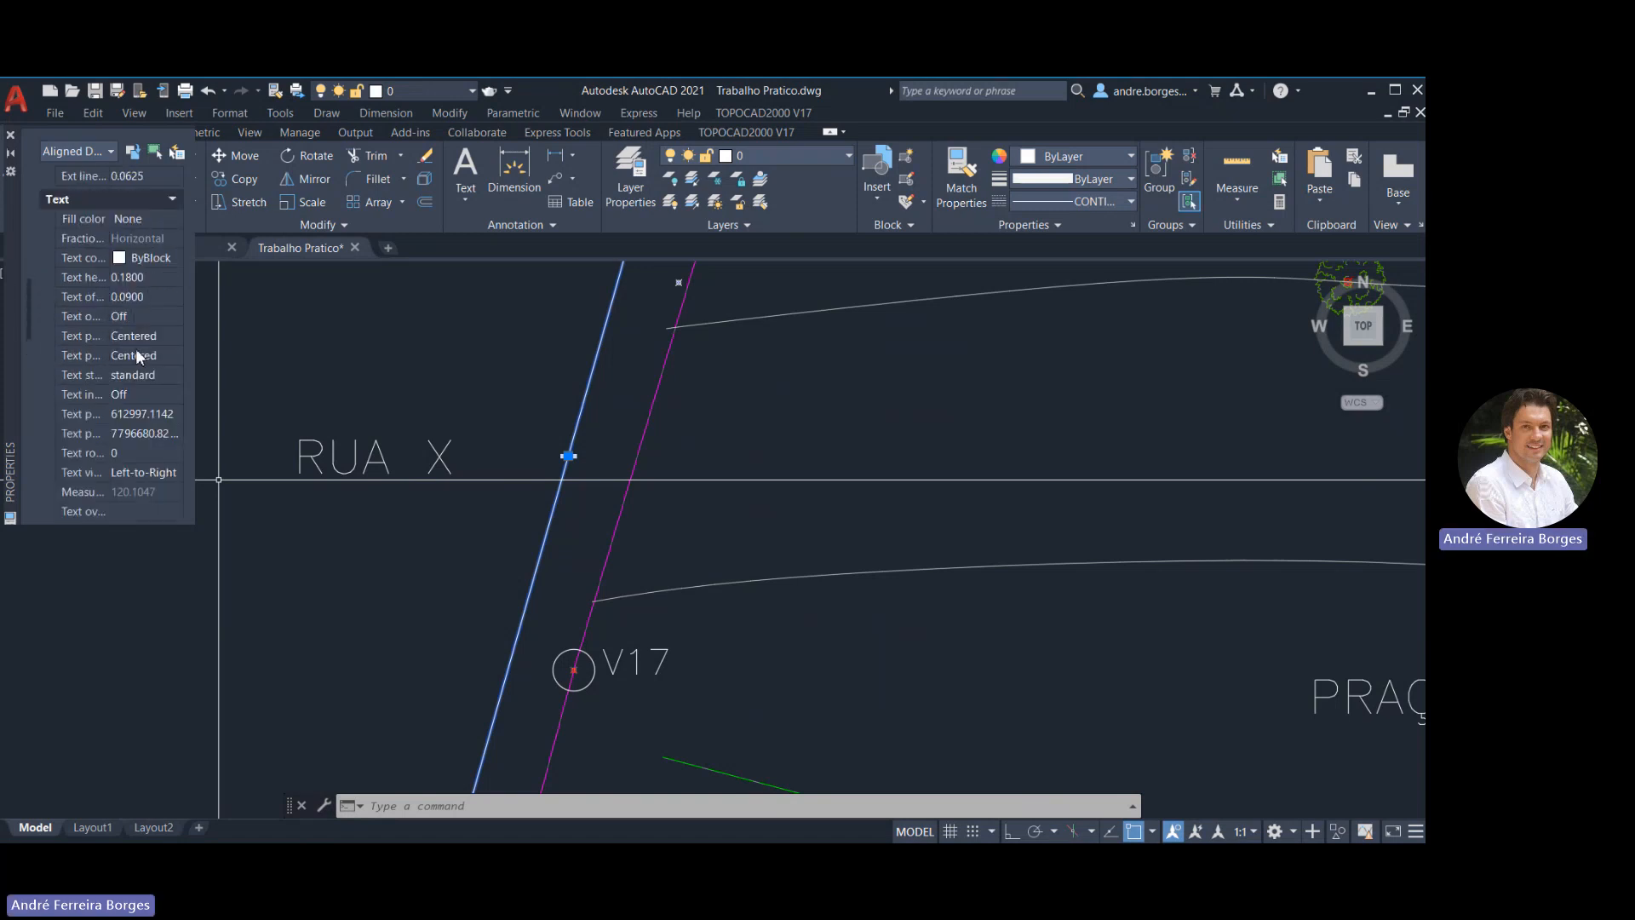
left_click(134, 284)
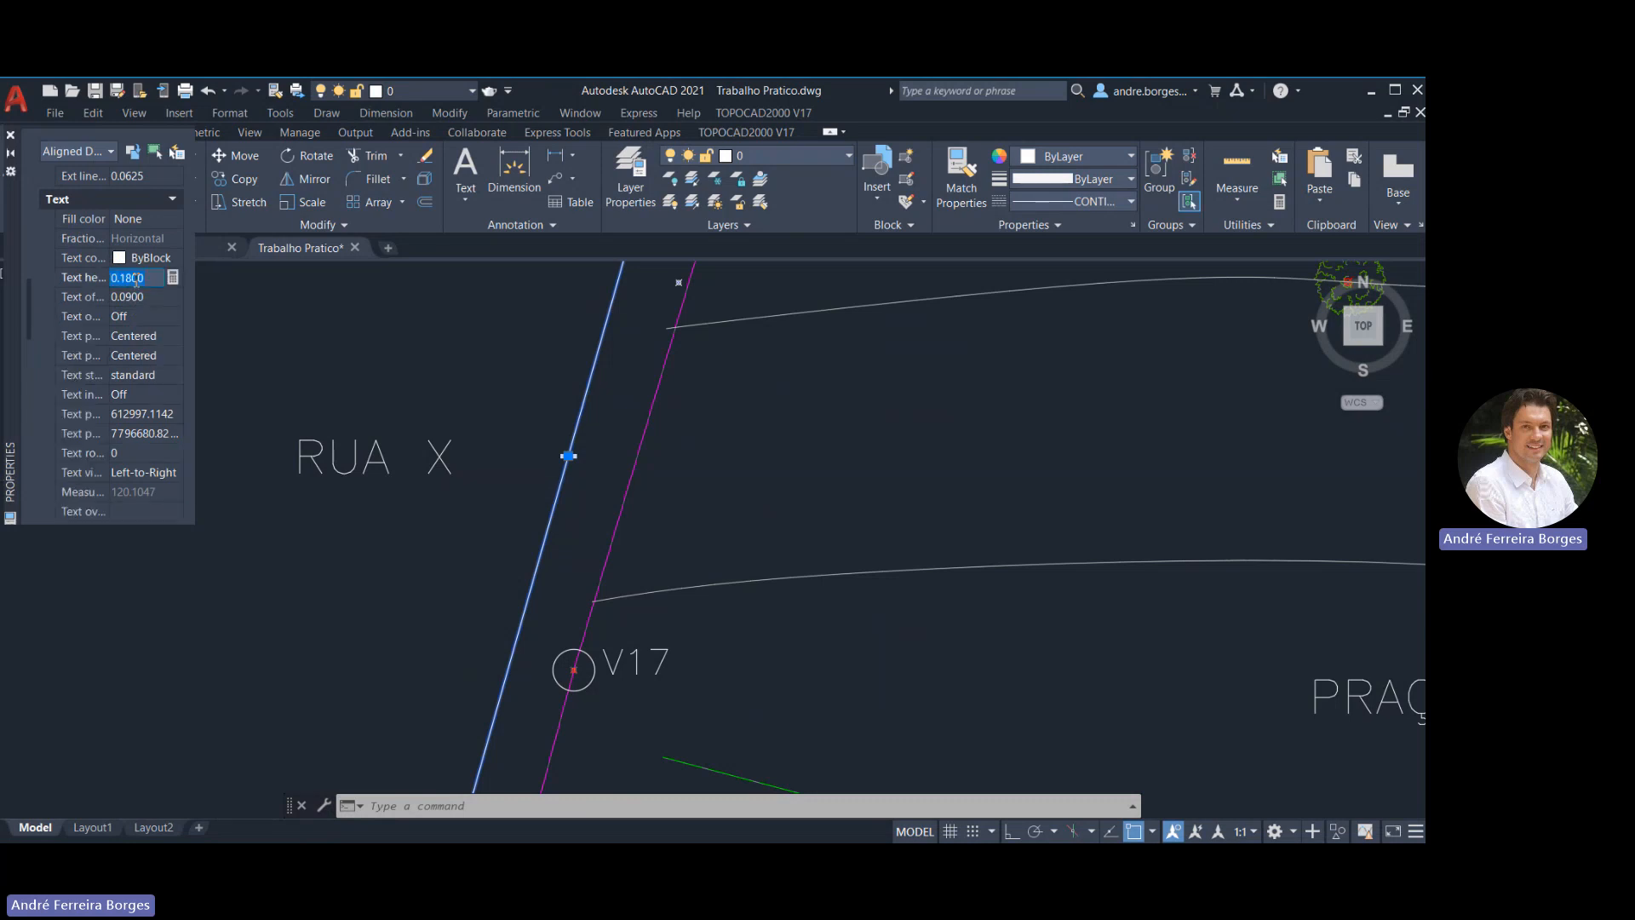
type("5")
key("BackSpace")
key("Tab")
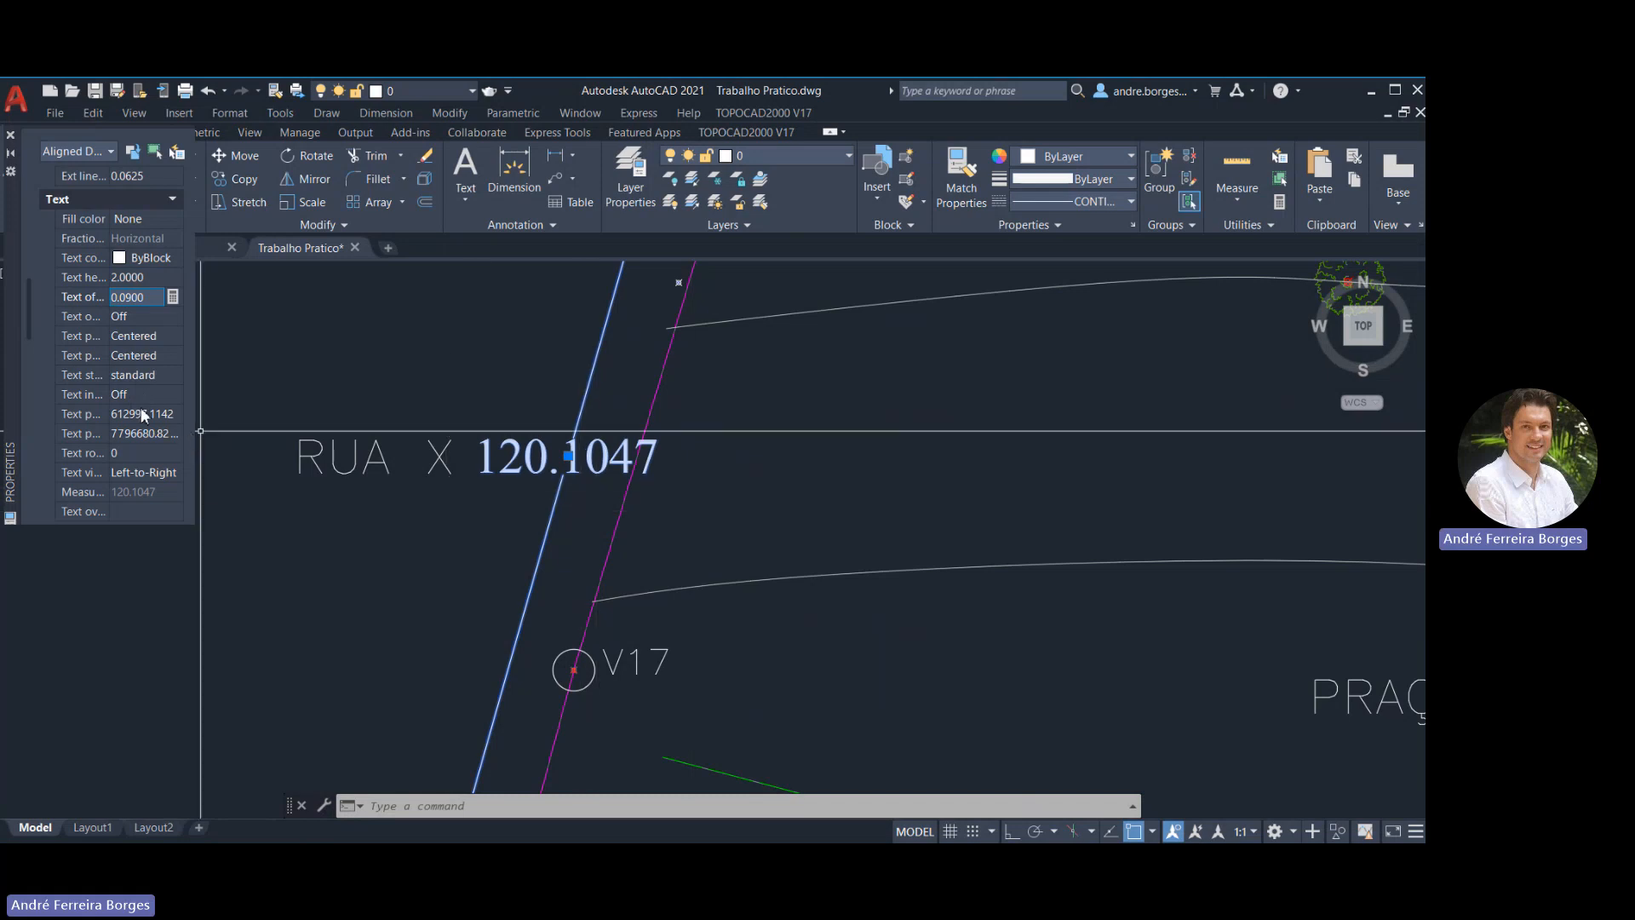
scroll(139, 373, "up", 1)
scroll(138, 370, "up", 5)
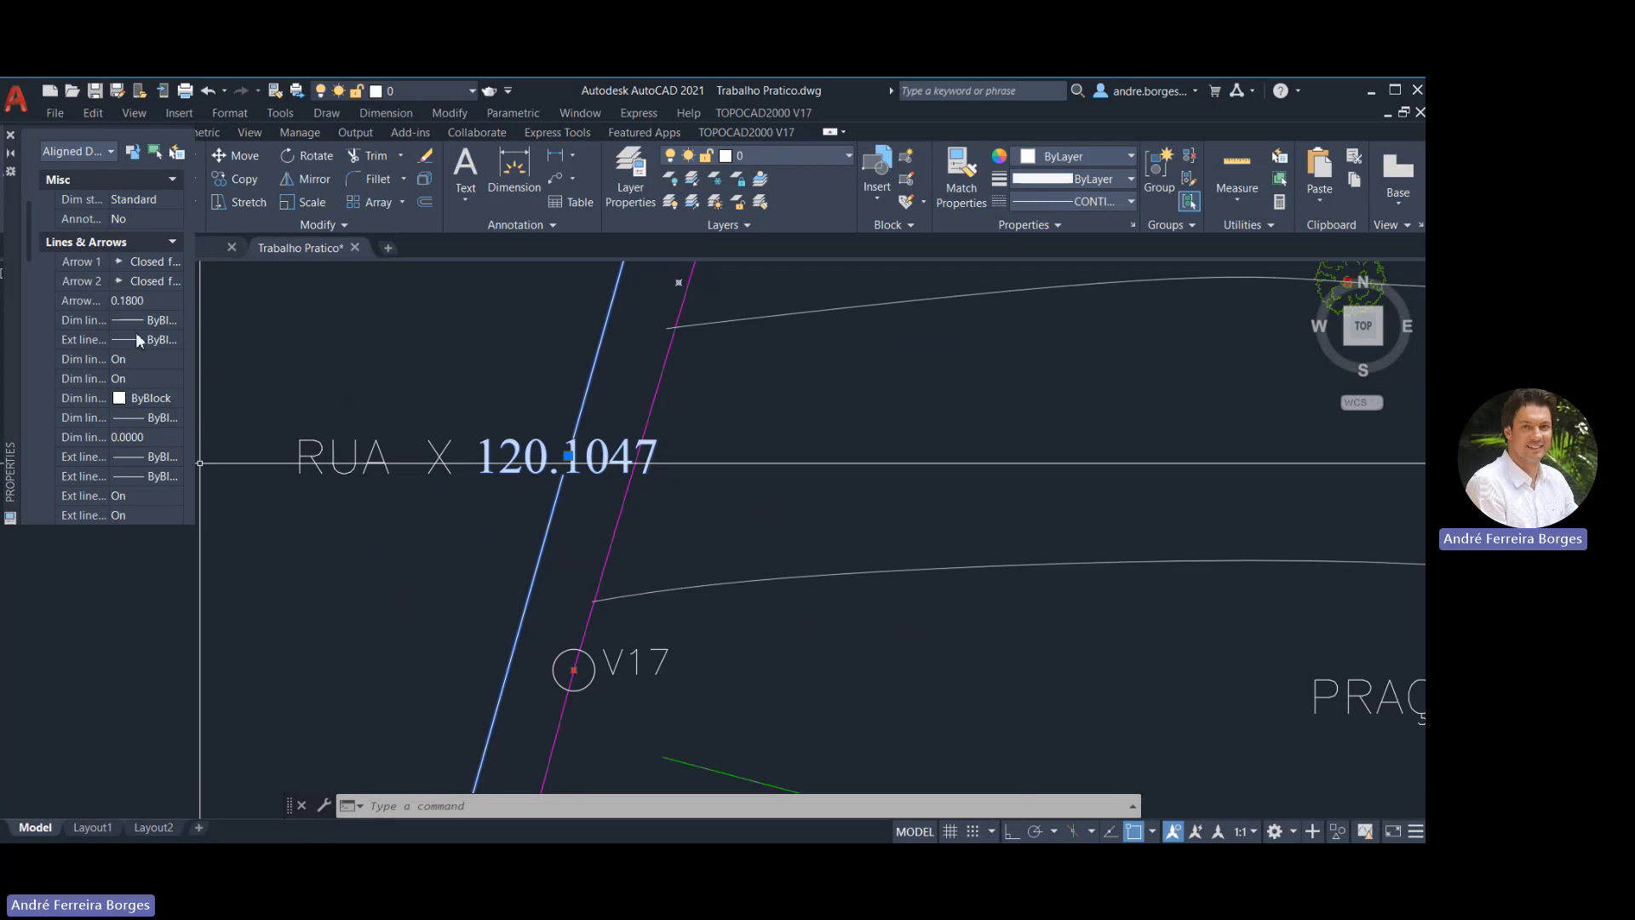
left_click(10, 134)
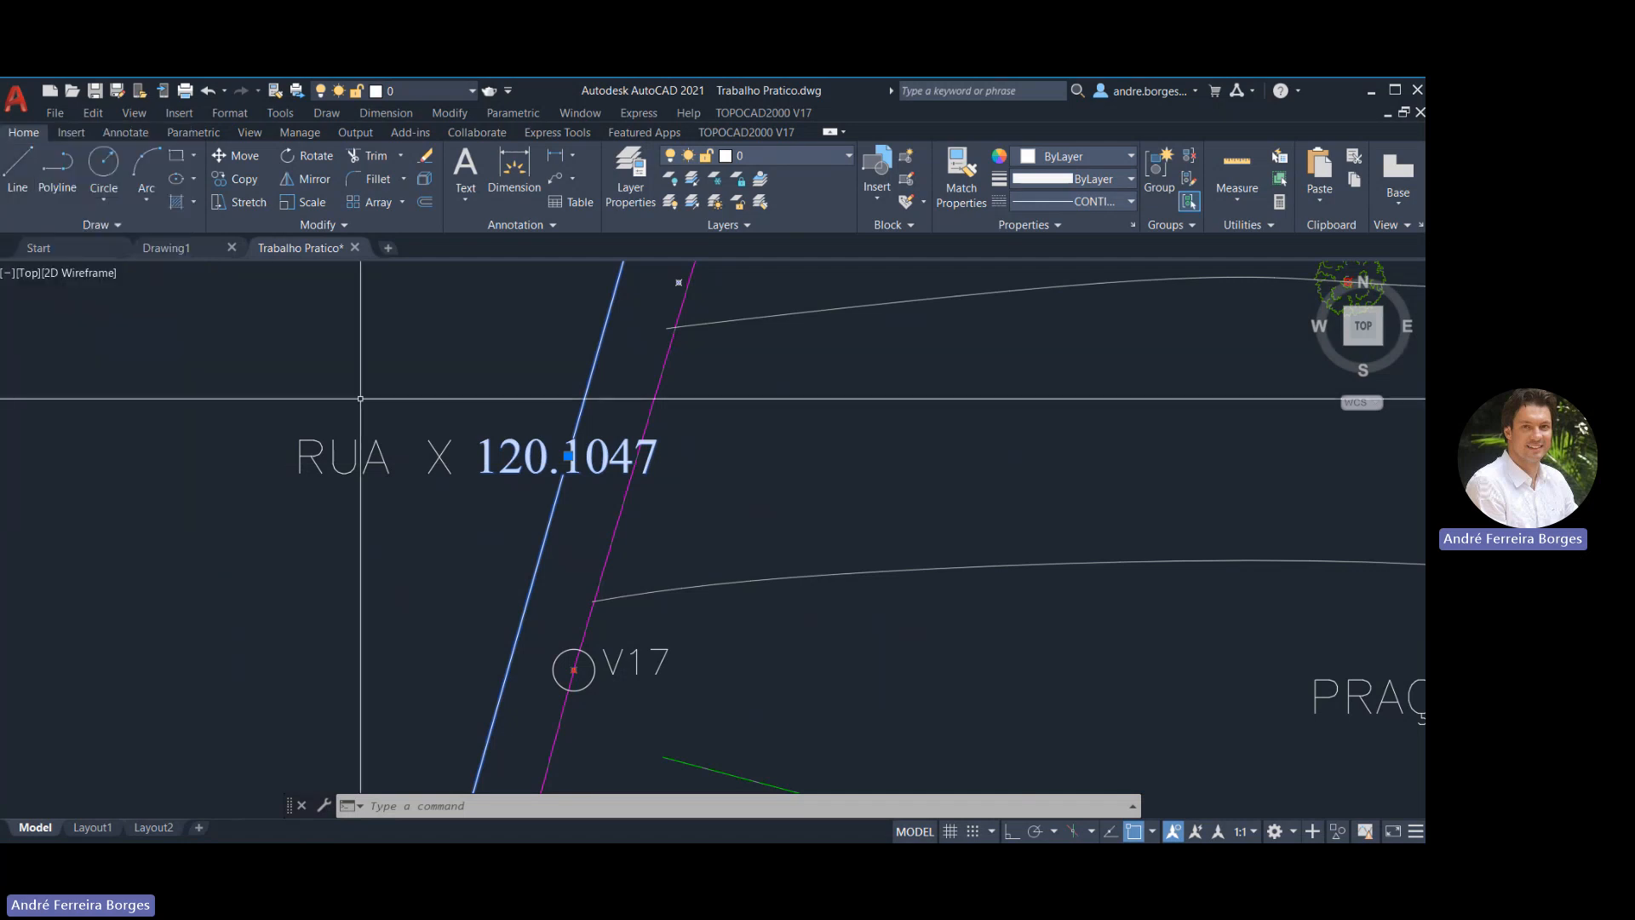
scroll(456, 395, "down", 4)
scroll(547, 419, "up", 4)
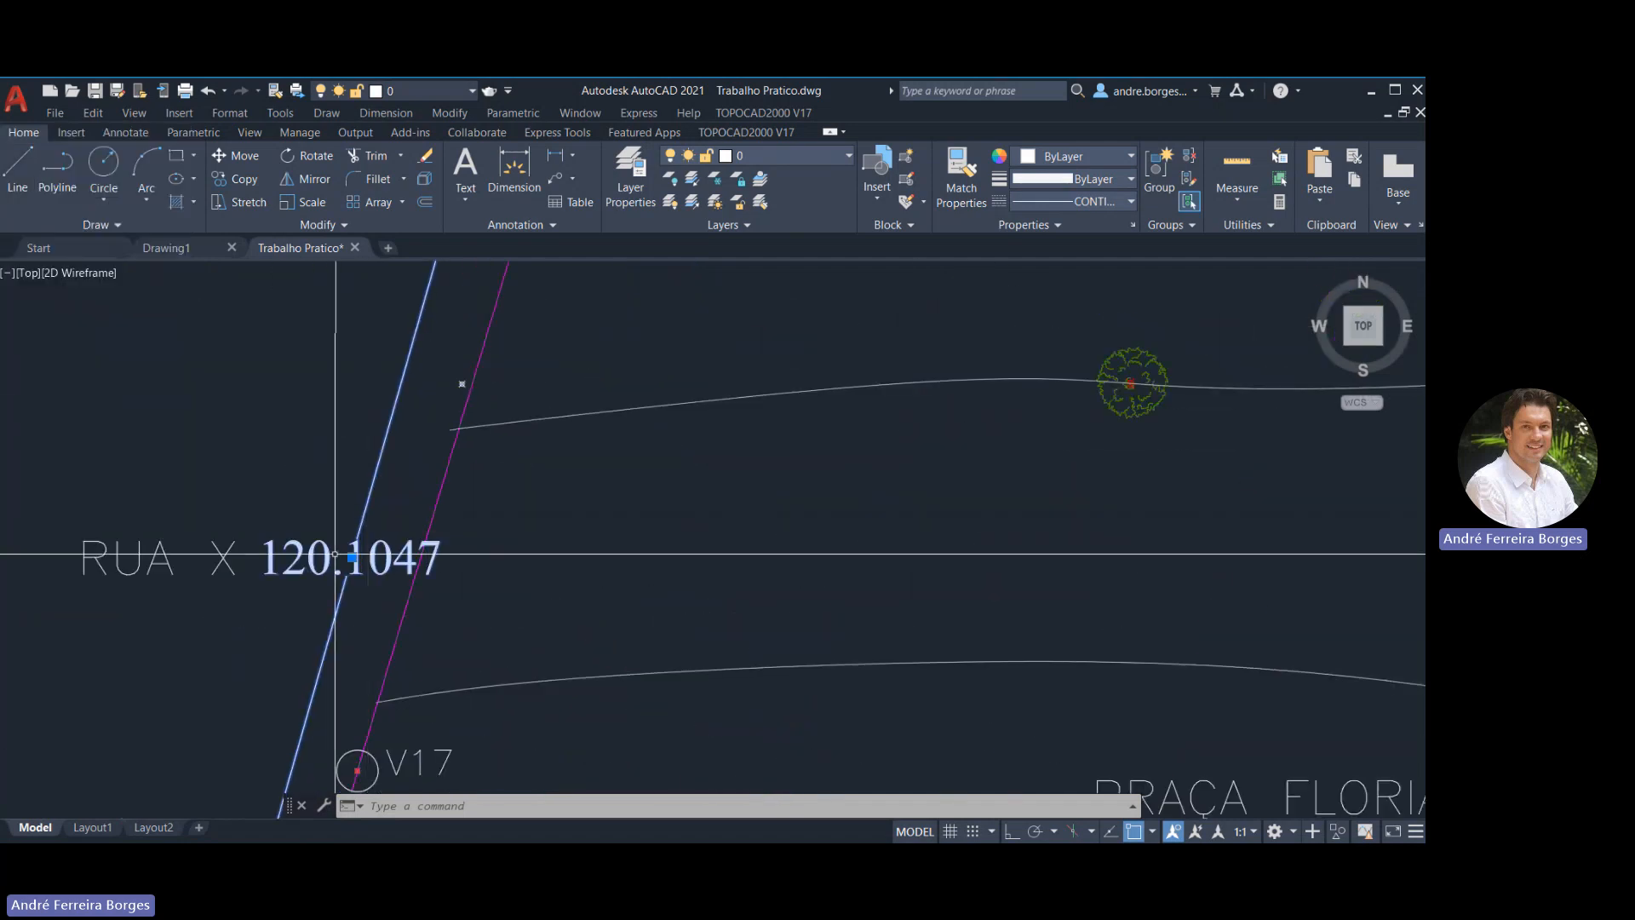
Start the TOPOCAD2000 Distância dimensioning and set its text height to 2.00 mm
left_click(748, 115)
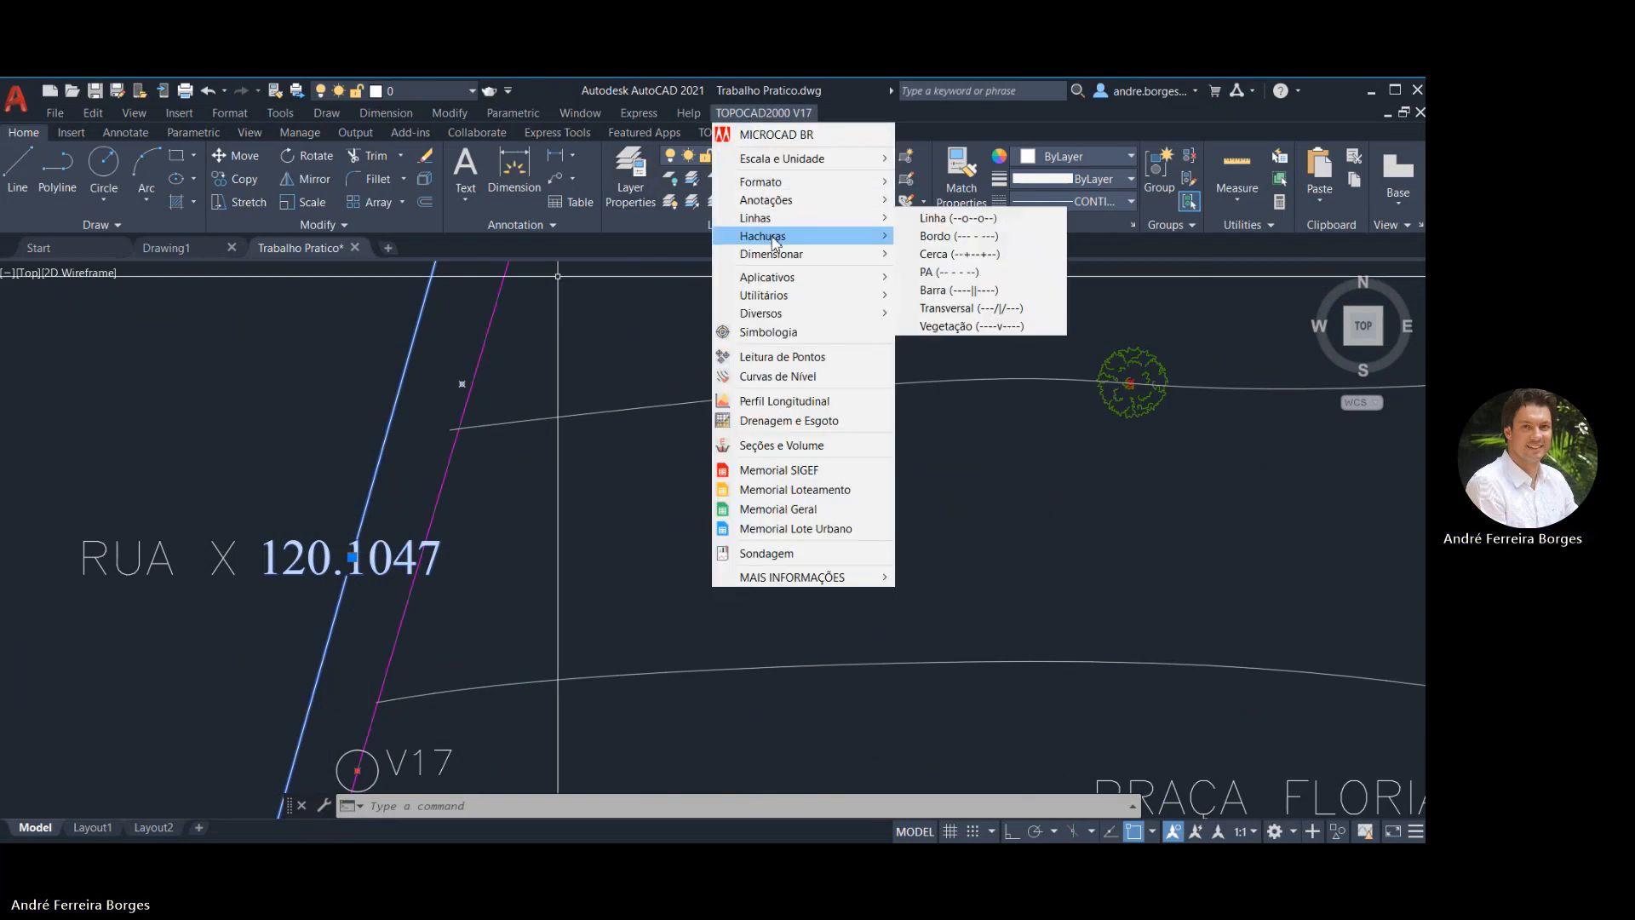
mouse_move(781, 261)
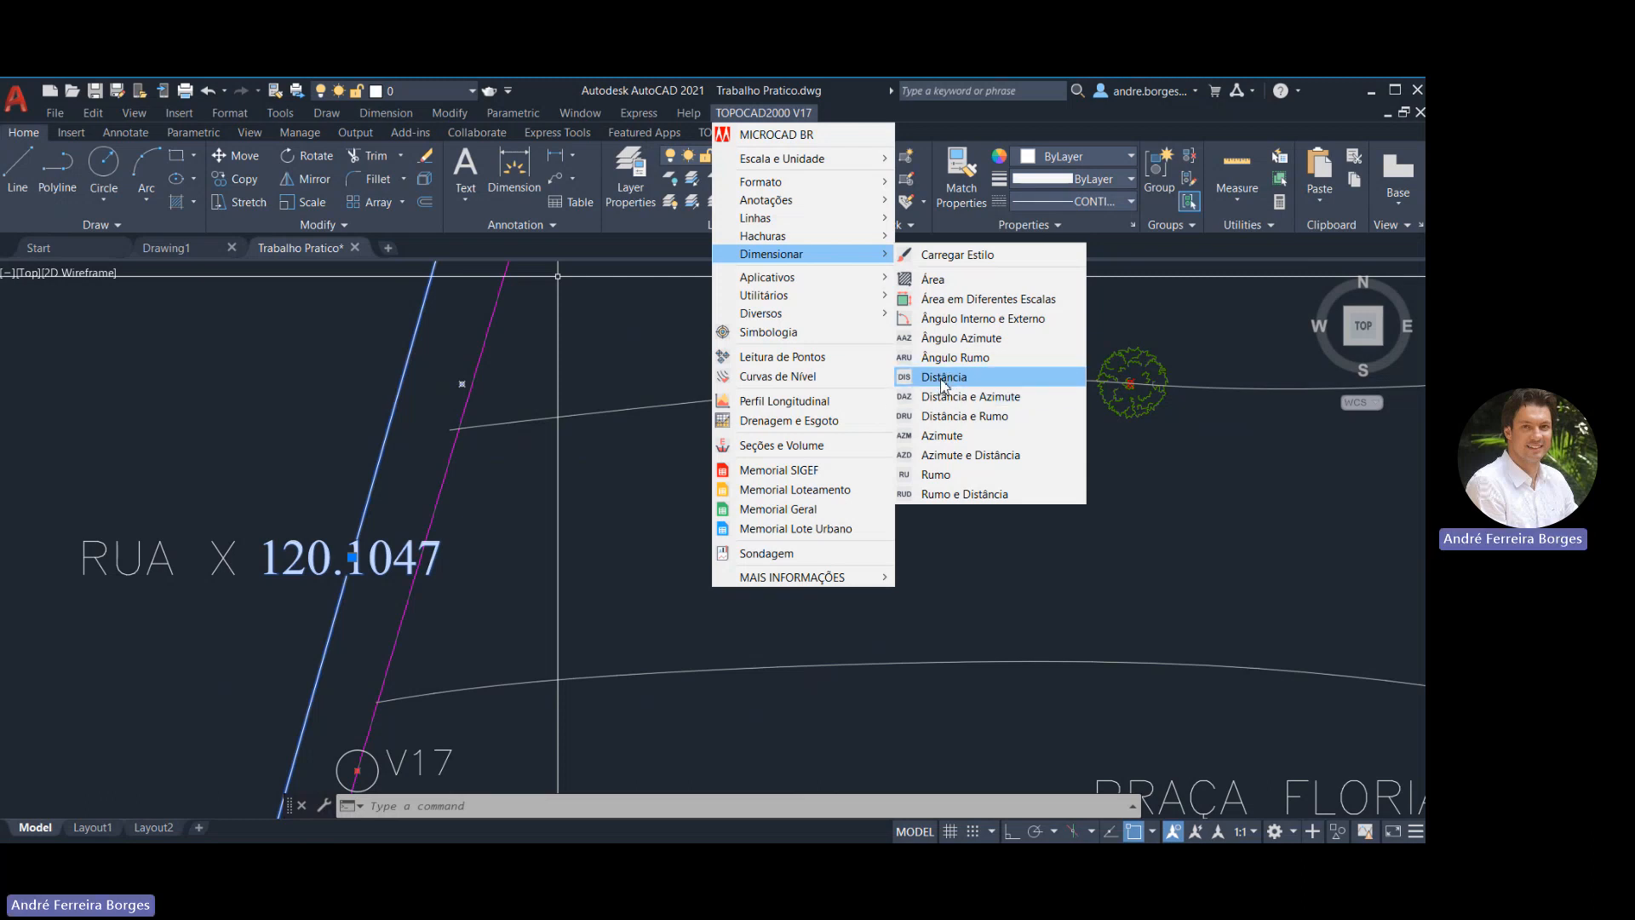
left_click(943, 379)
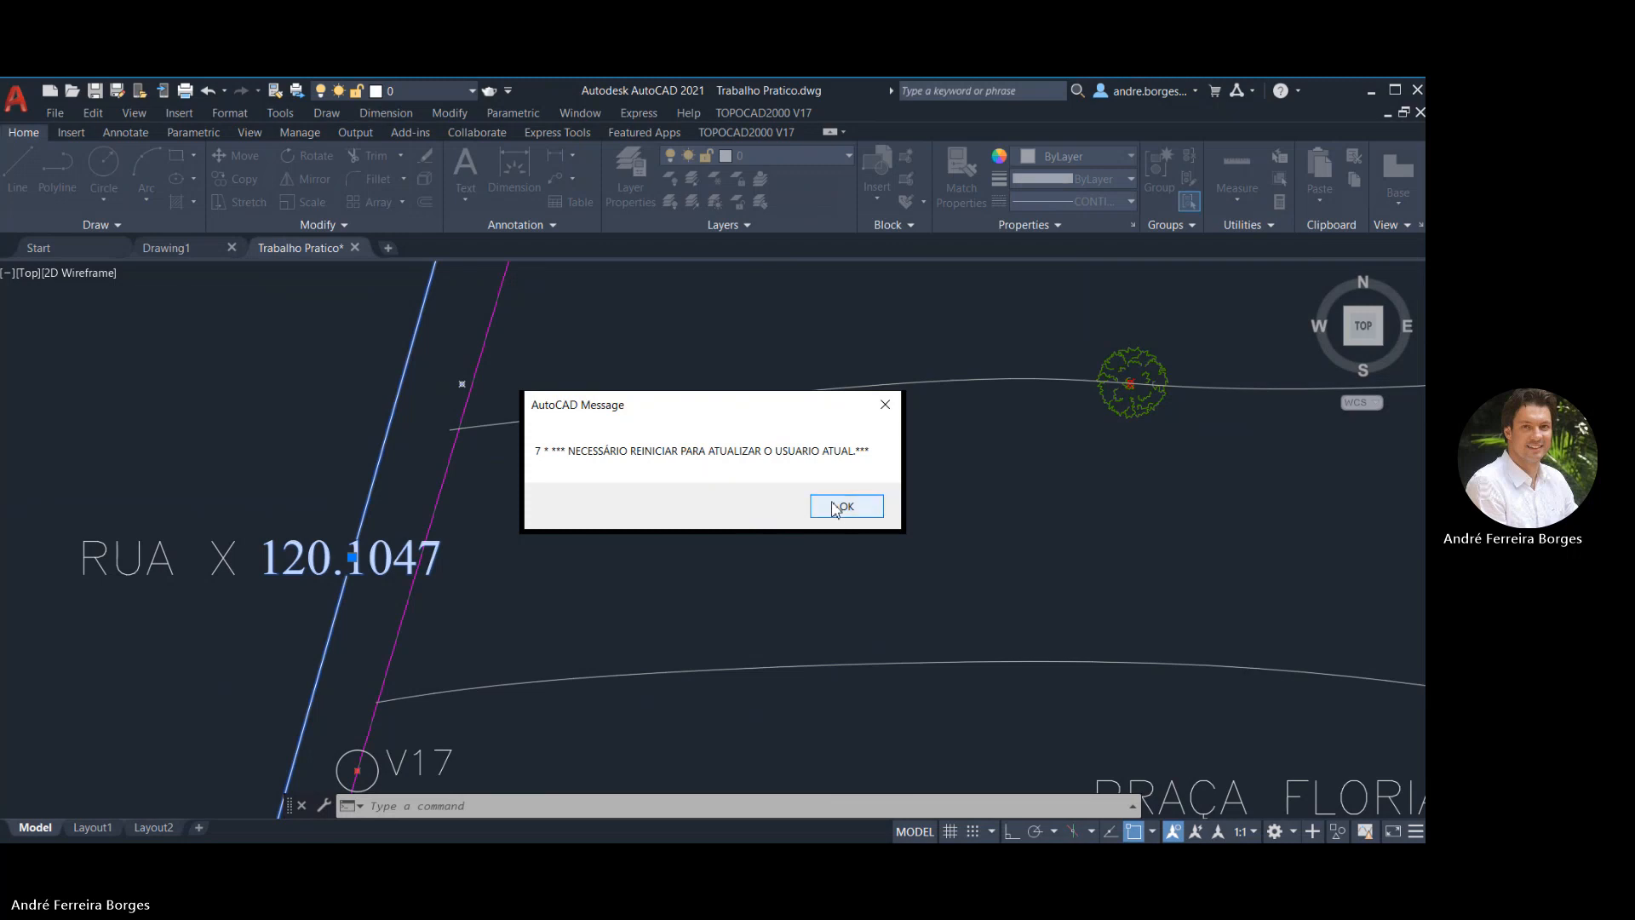
left_click(842, 507)
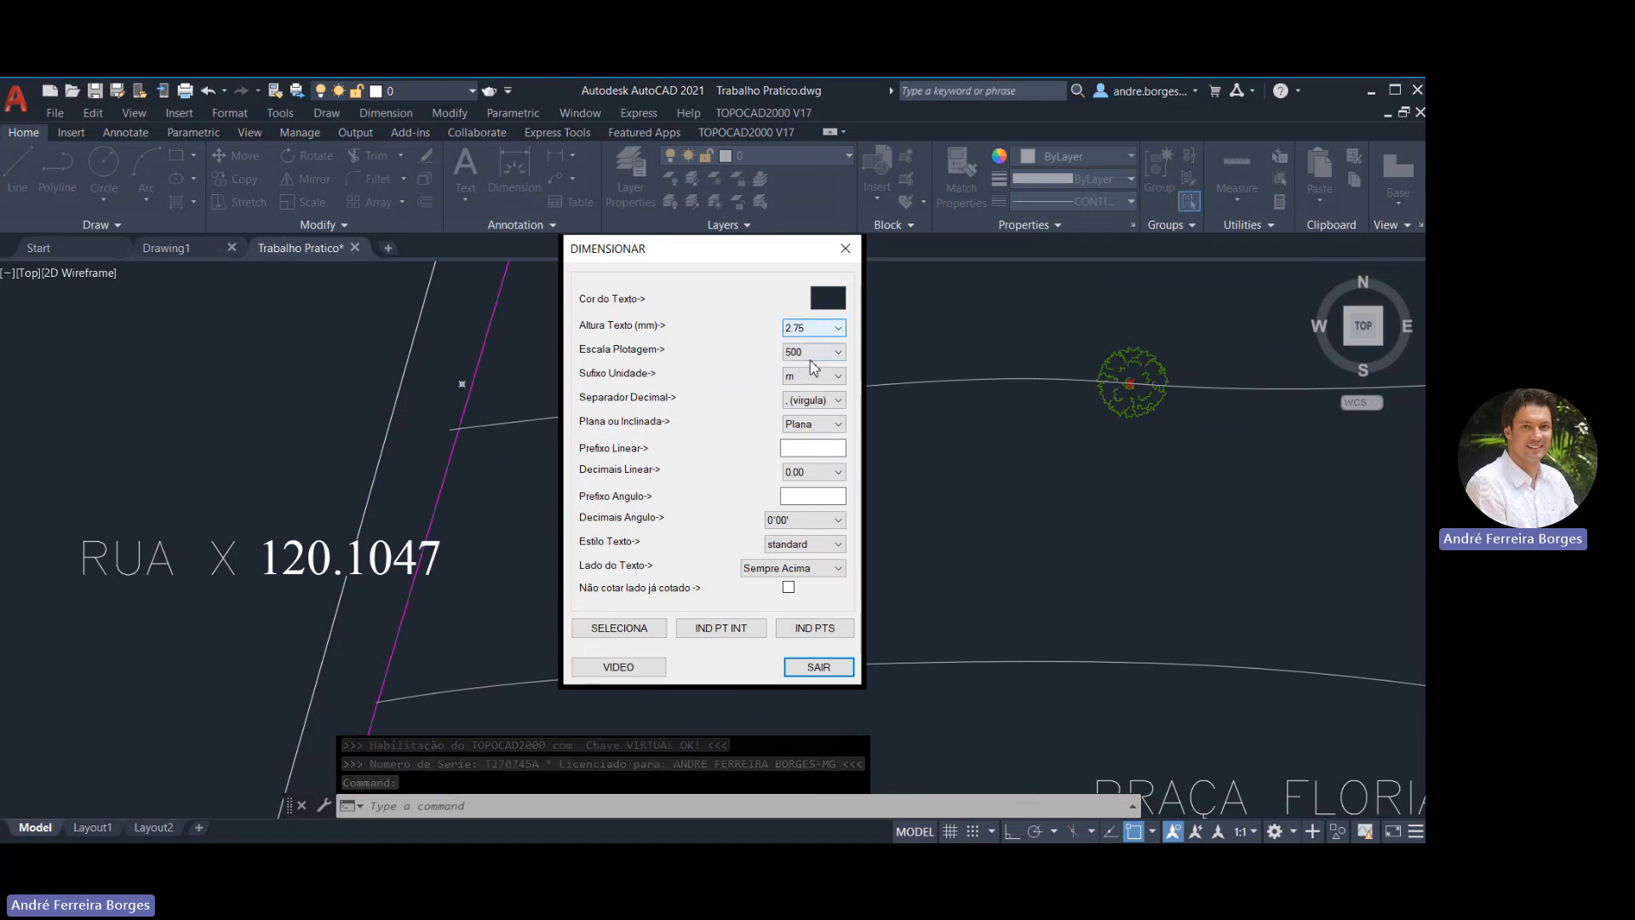
left_click(805, 328)
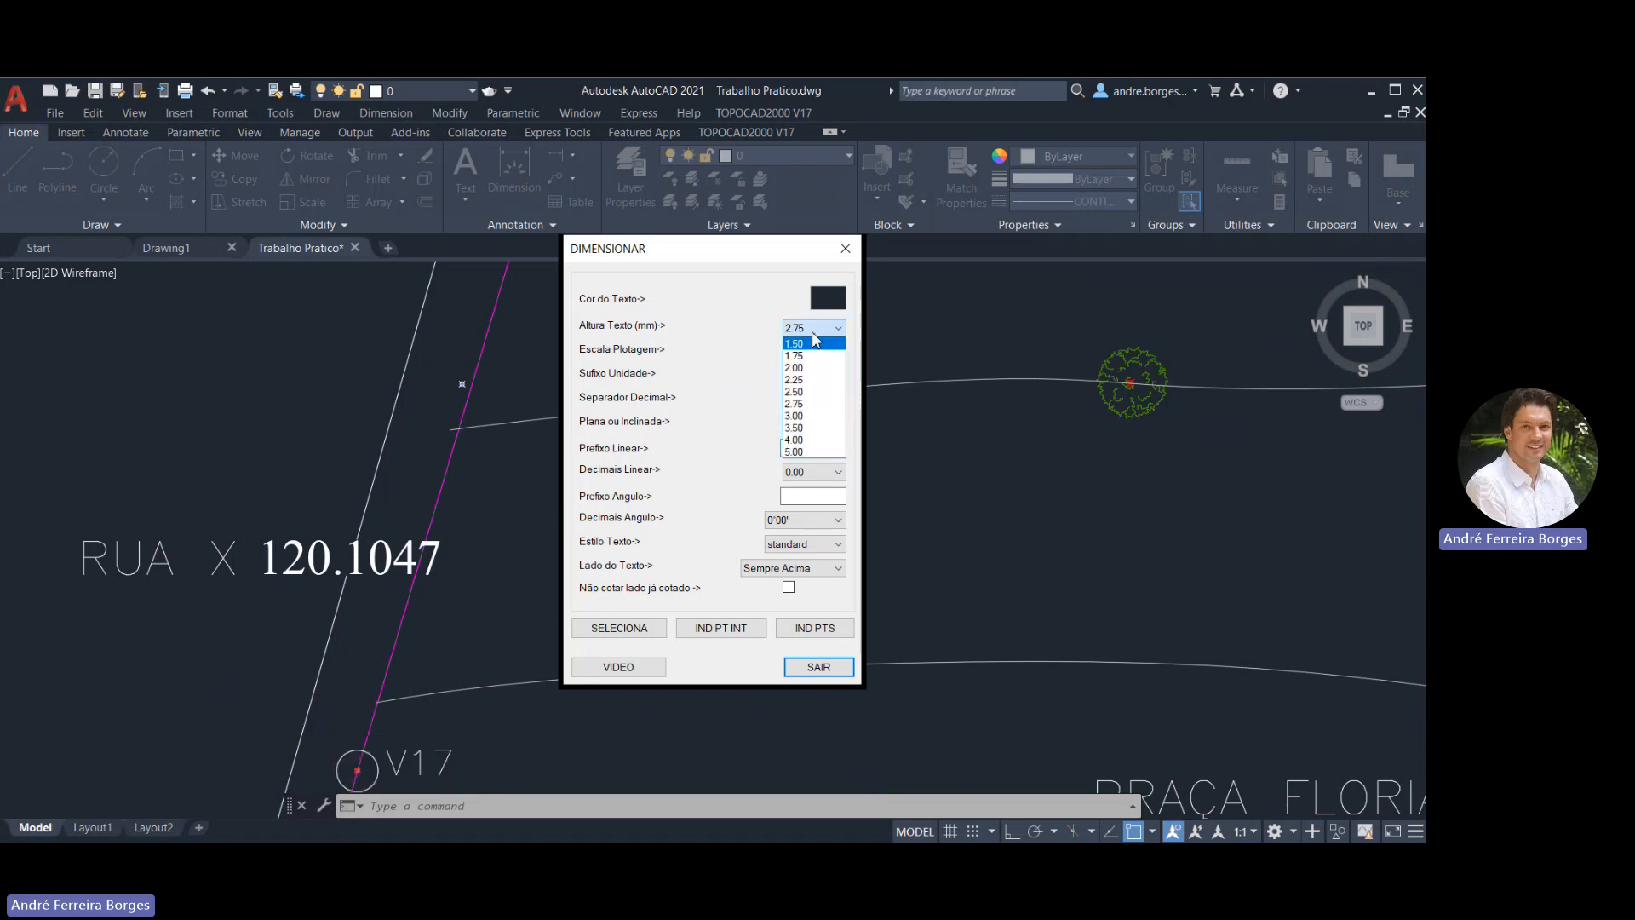
left_click(809, 367)
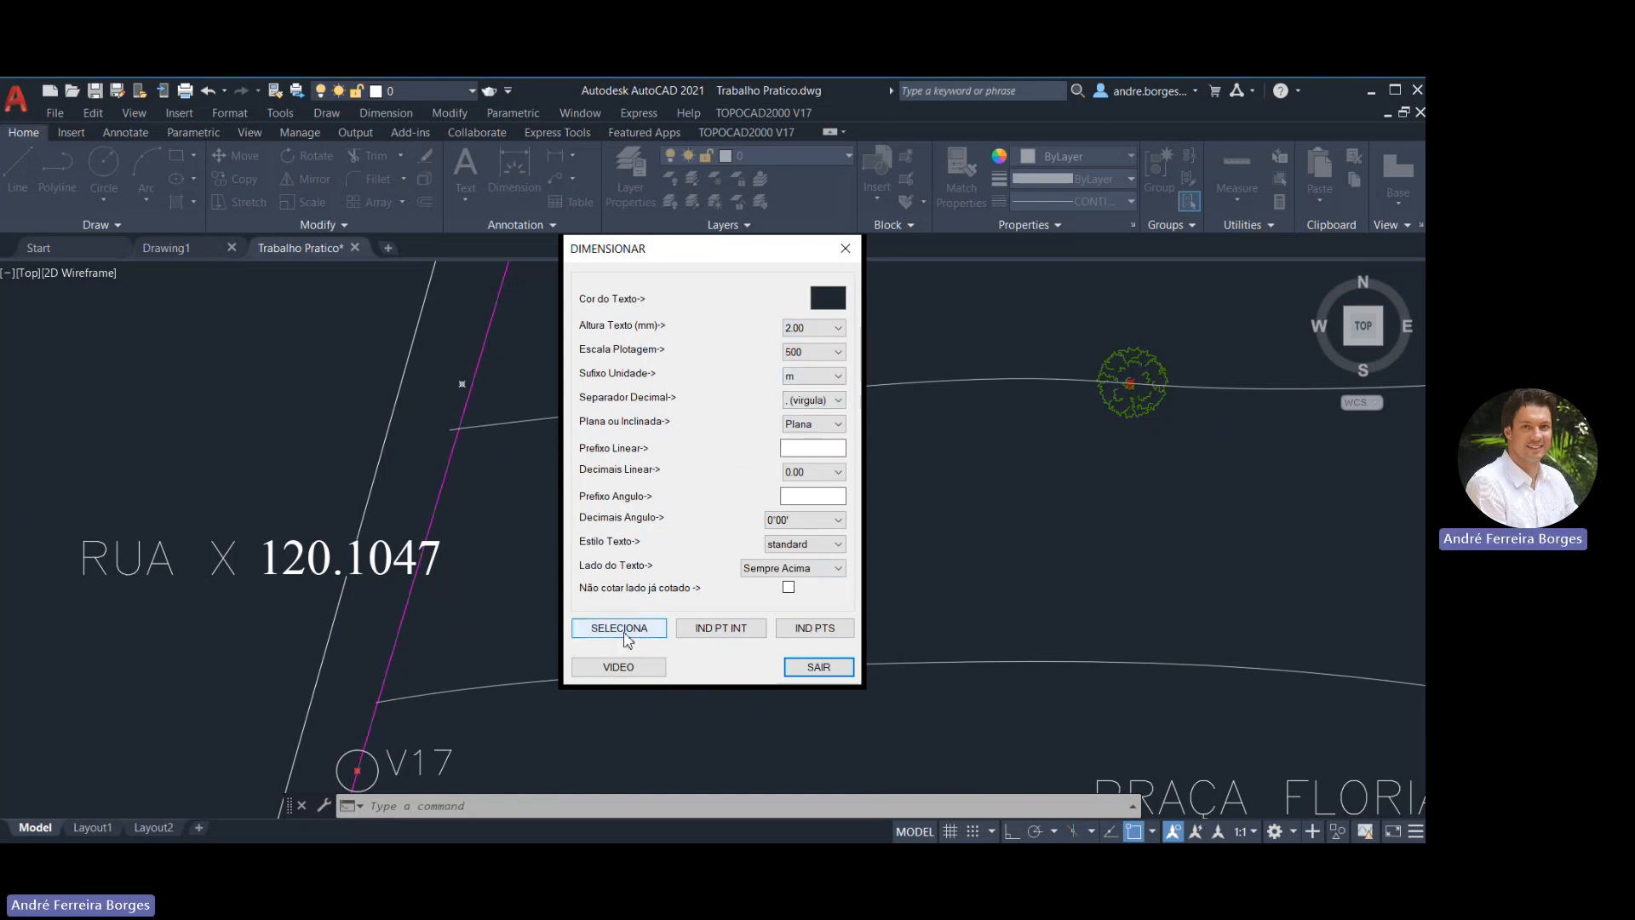
Label the length of every side of the parcel's perimeter polyline, and end the dimensioning command
left_click(626, 637)
scroll(627, 626, "down", 8)
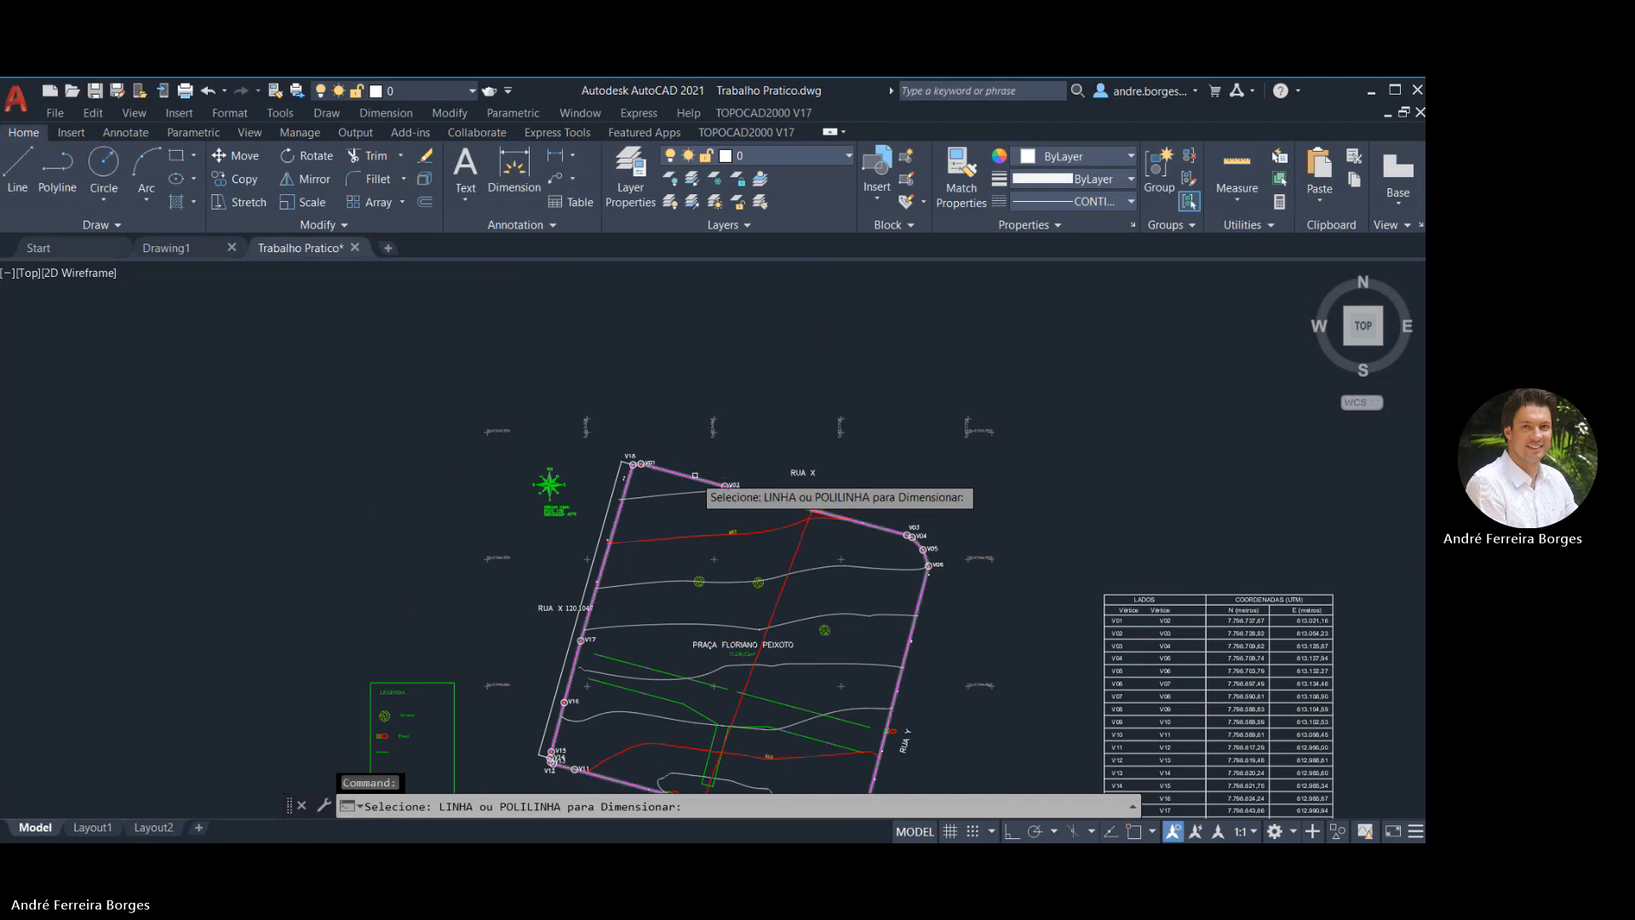
left_click(692, 479)
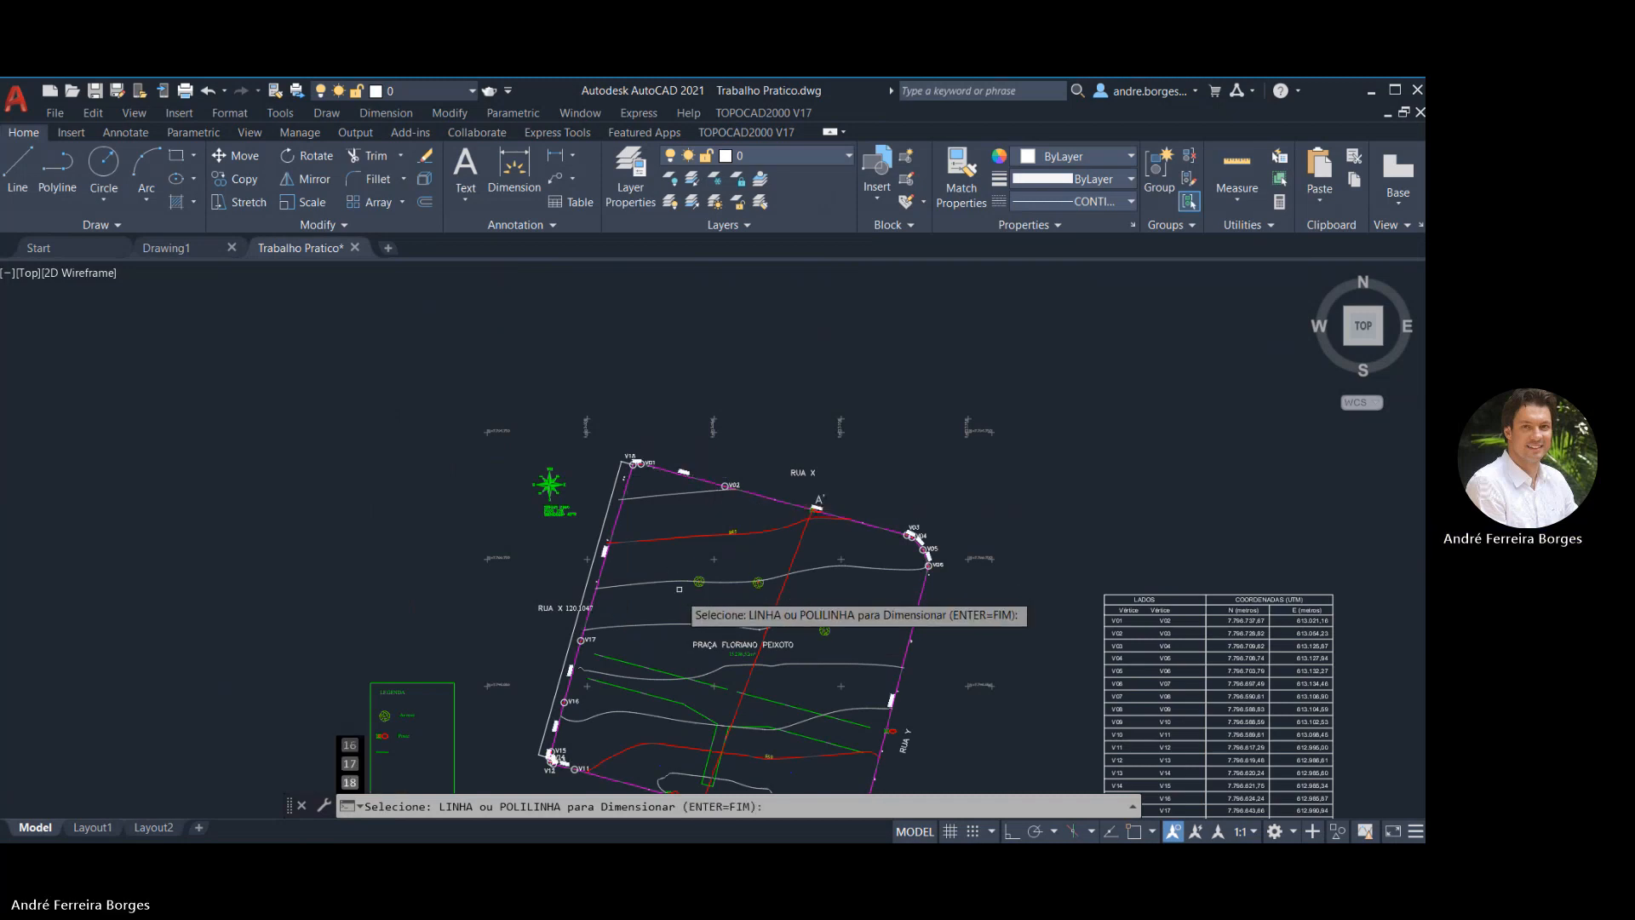
scroll(677, 474, "up", 5)
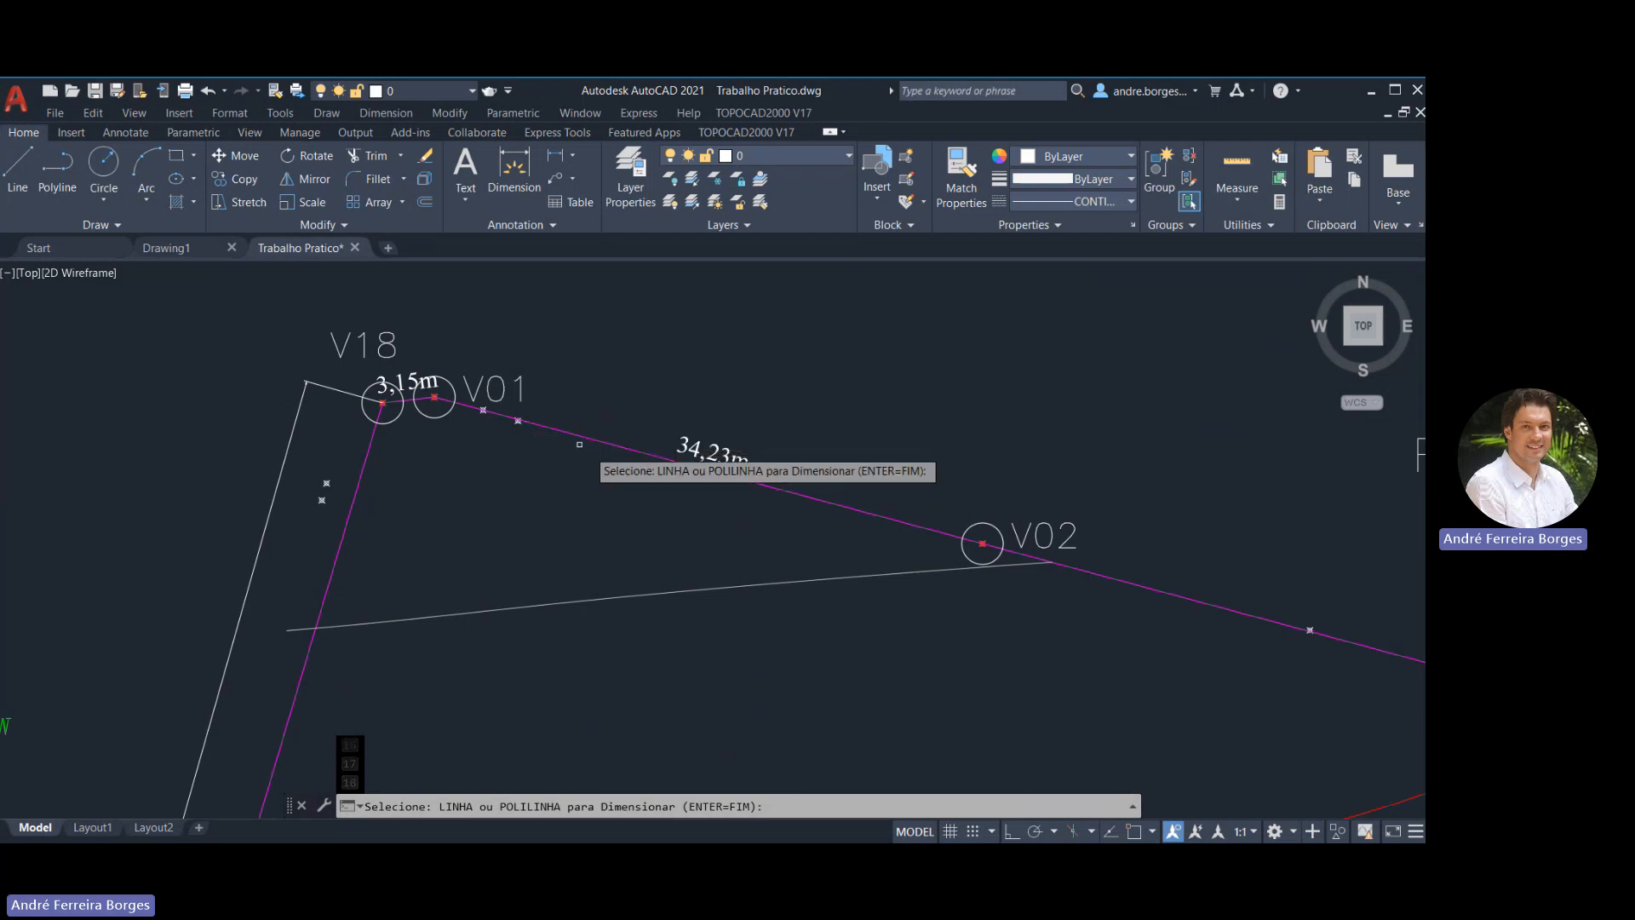
key("Escape")
Examine the distance labels along the parcel's perimeter from V18 to V06, including the side passing point A'
left_click(673, 463)
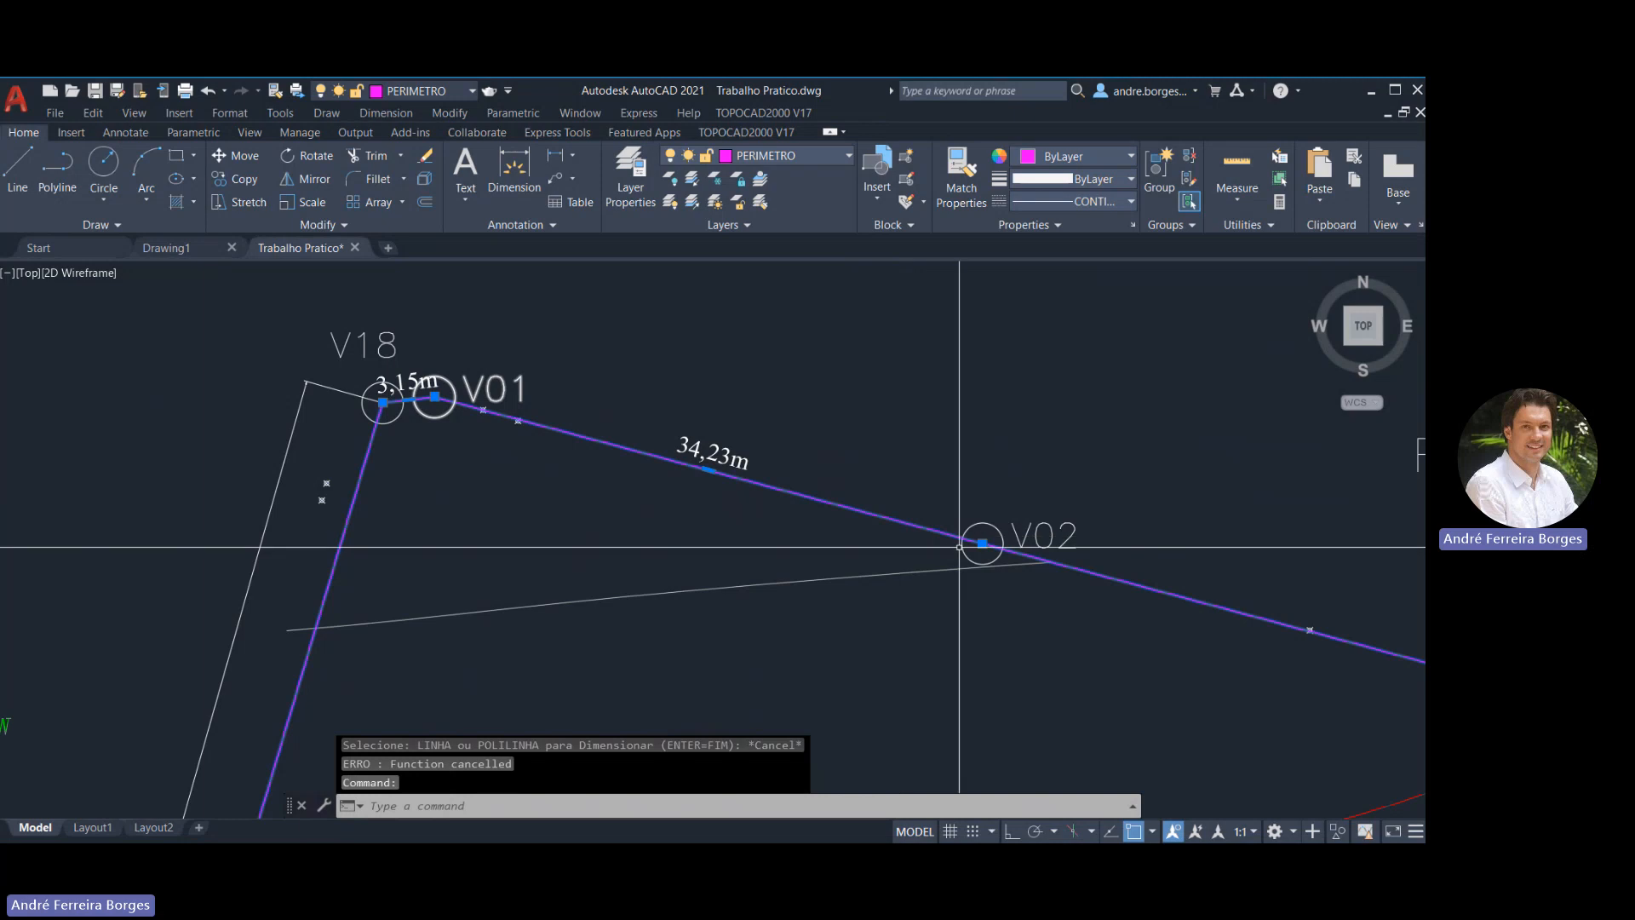
scroll(752, 470, "down", 4)
middle_click_drag(897, 471, 614, 412)
scroll(821, 511, "up", 2)
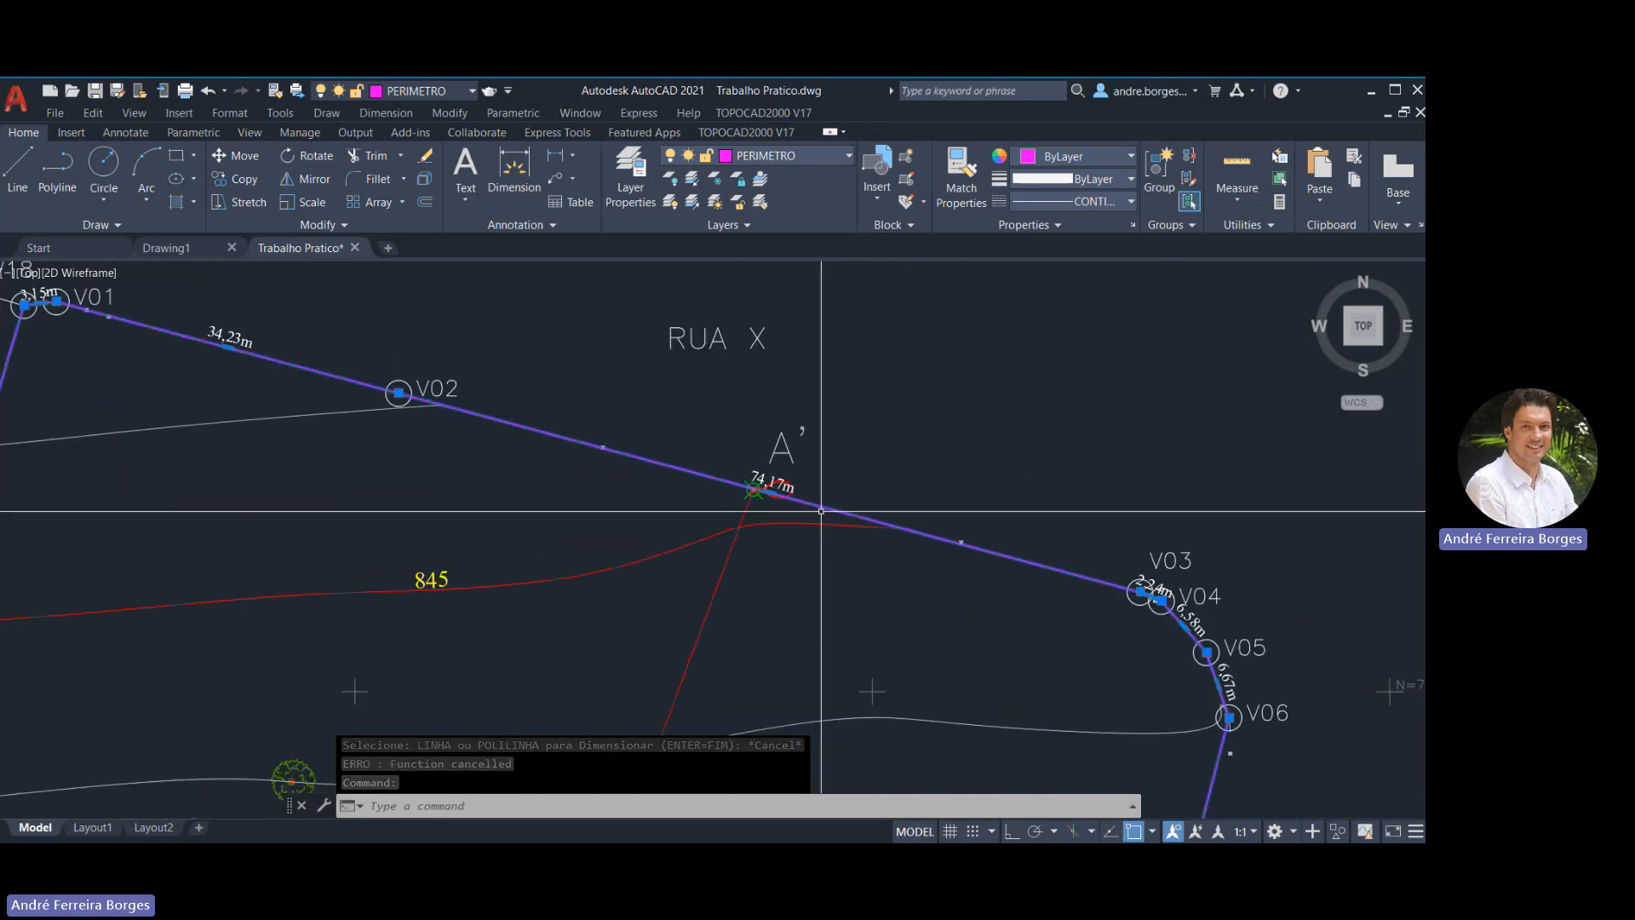
scroll(767, 481, "up", 2)
mouse_move(742, 482)
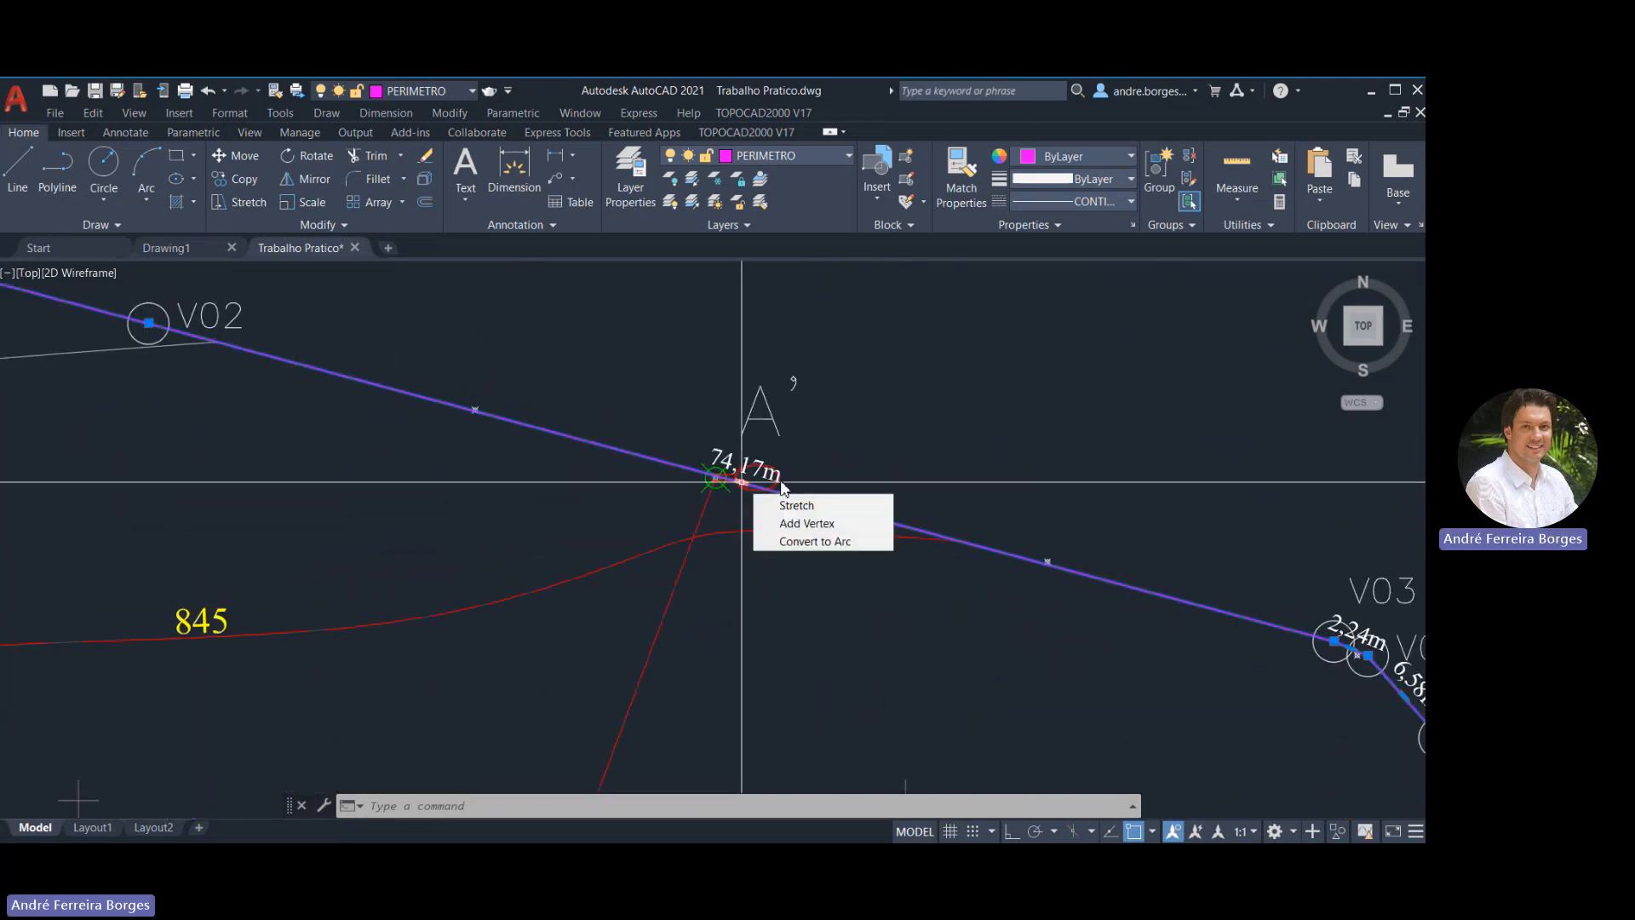
scroll(698, 424, "down", 4)
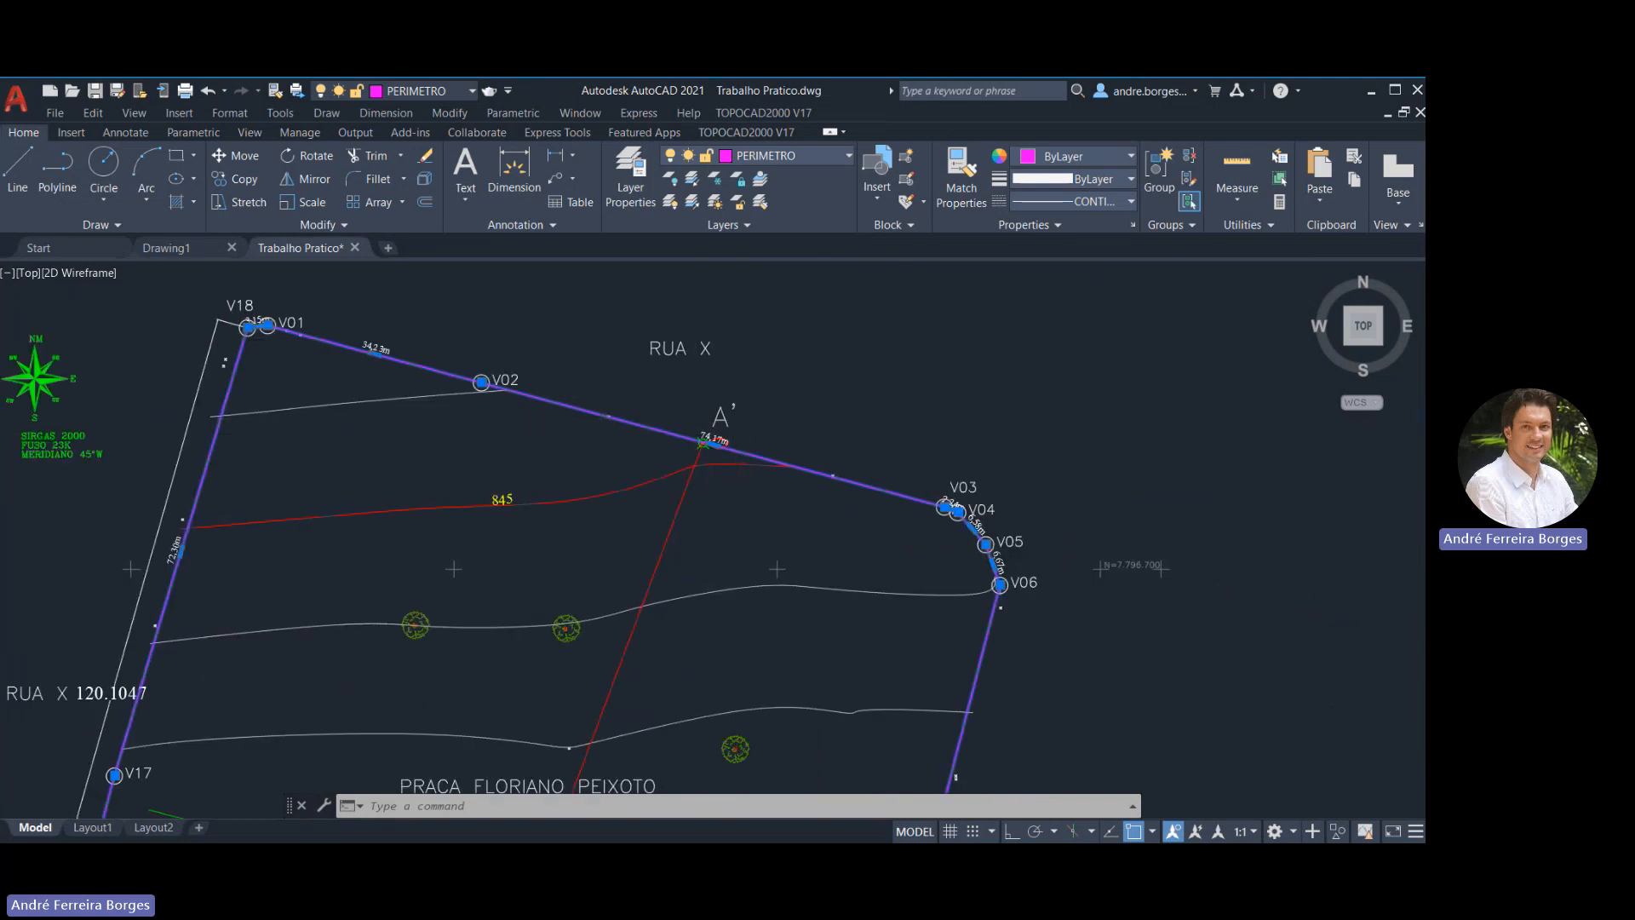
middle_click_drag(832, 450, 708, 347)
scroll(834, 402, "down", 2)
scroll(861, 460, "up", 3)
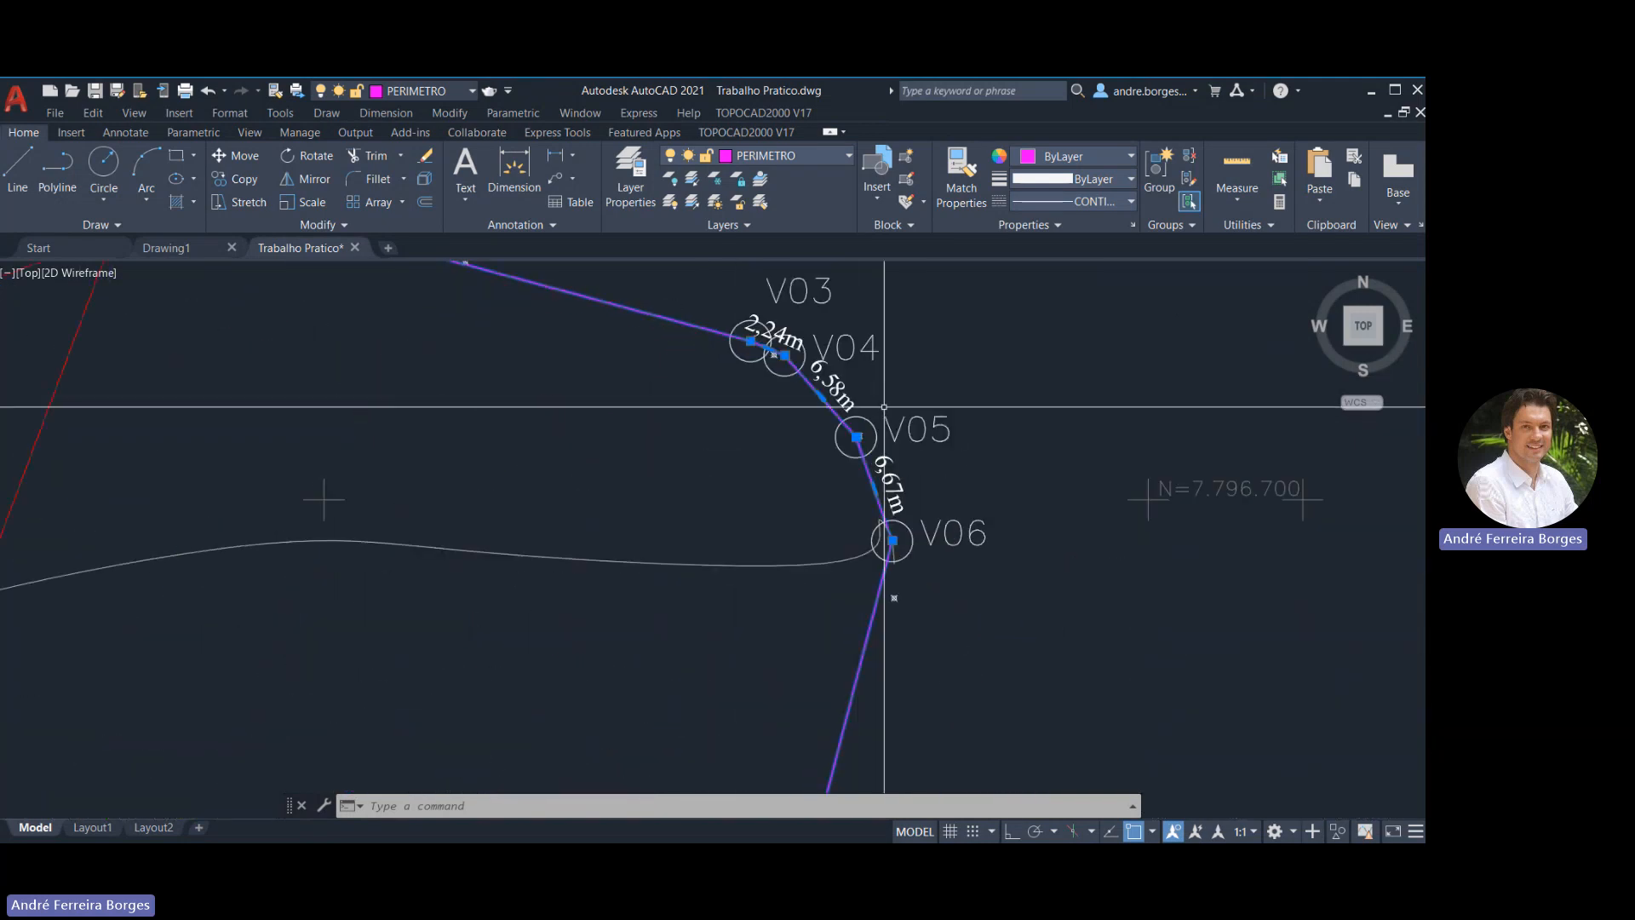
scroll(886, 511, "down", 7)
scroll(883, 432, "up", 3)
key("Escape")
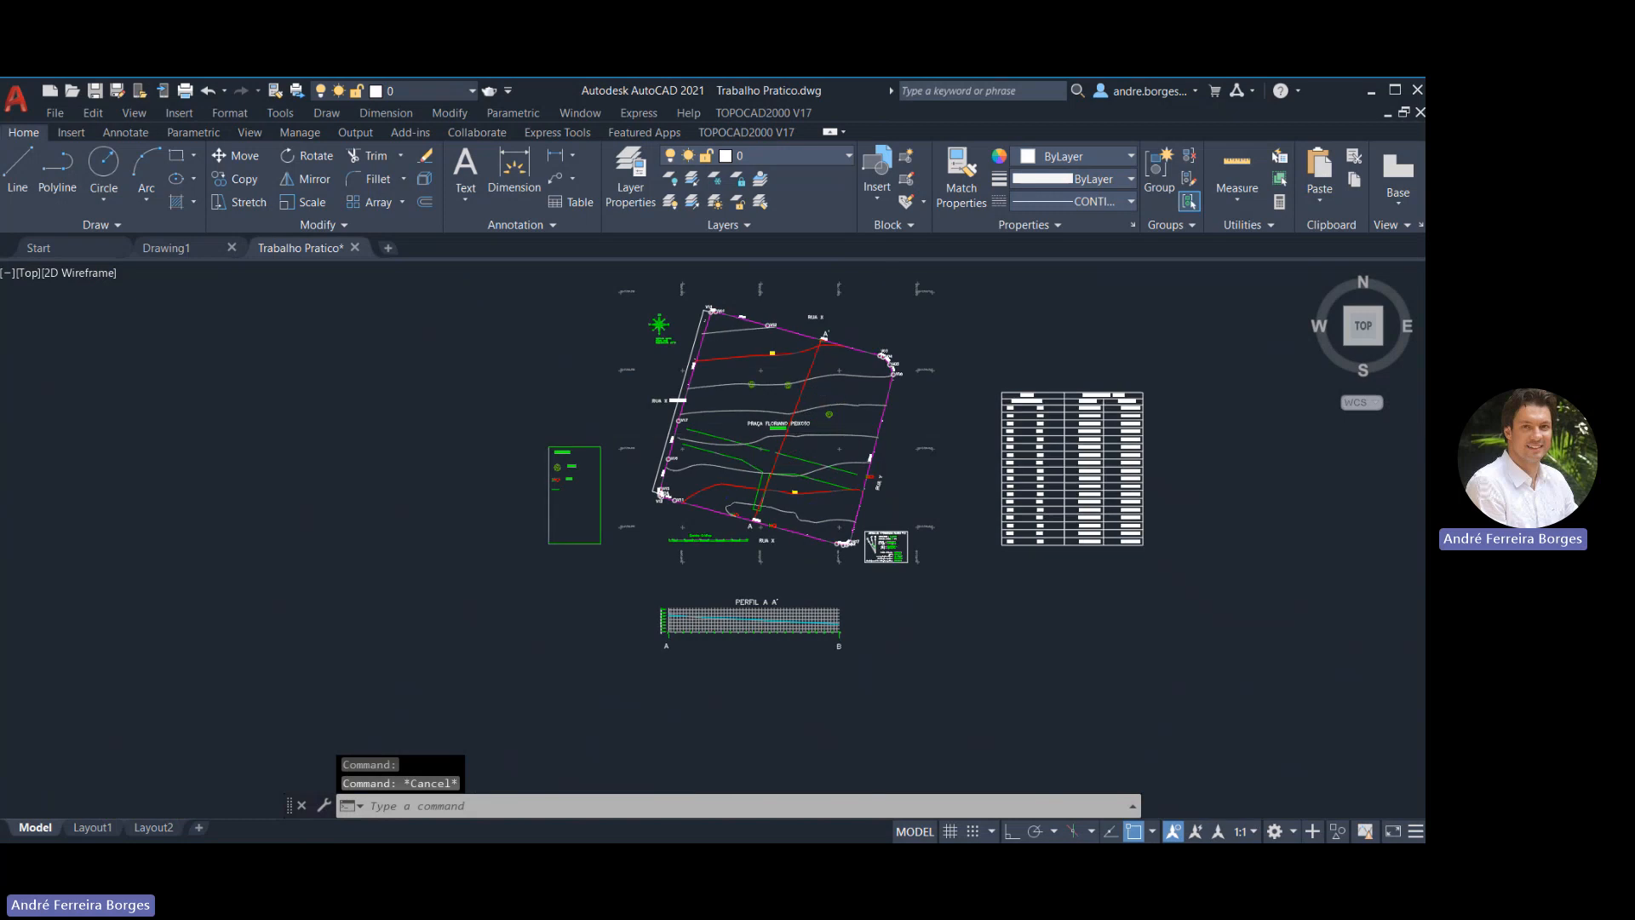
Delete the aligned dimension that runs along the parcel's western boundary beside the RUA X label
scroll(879, 469, "up", 6)
scroll(875, 499, "down", 4)
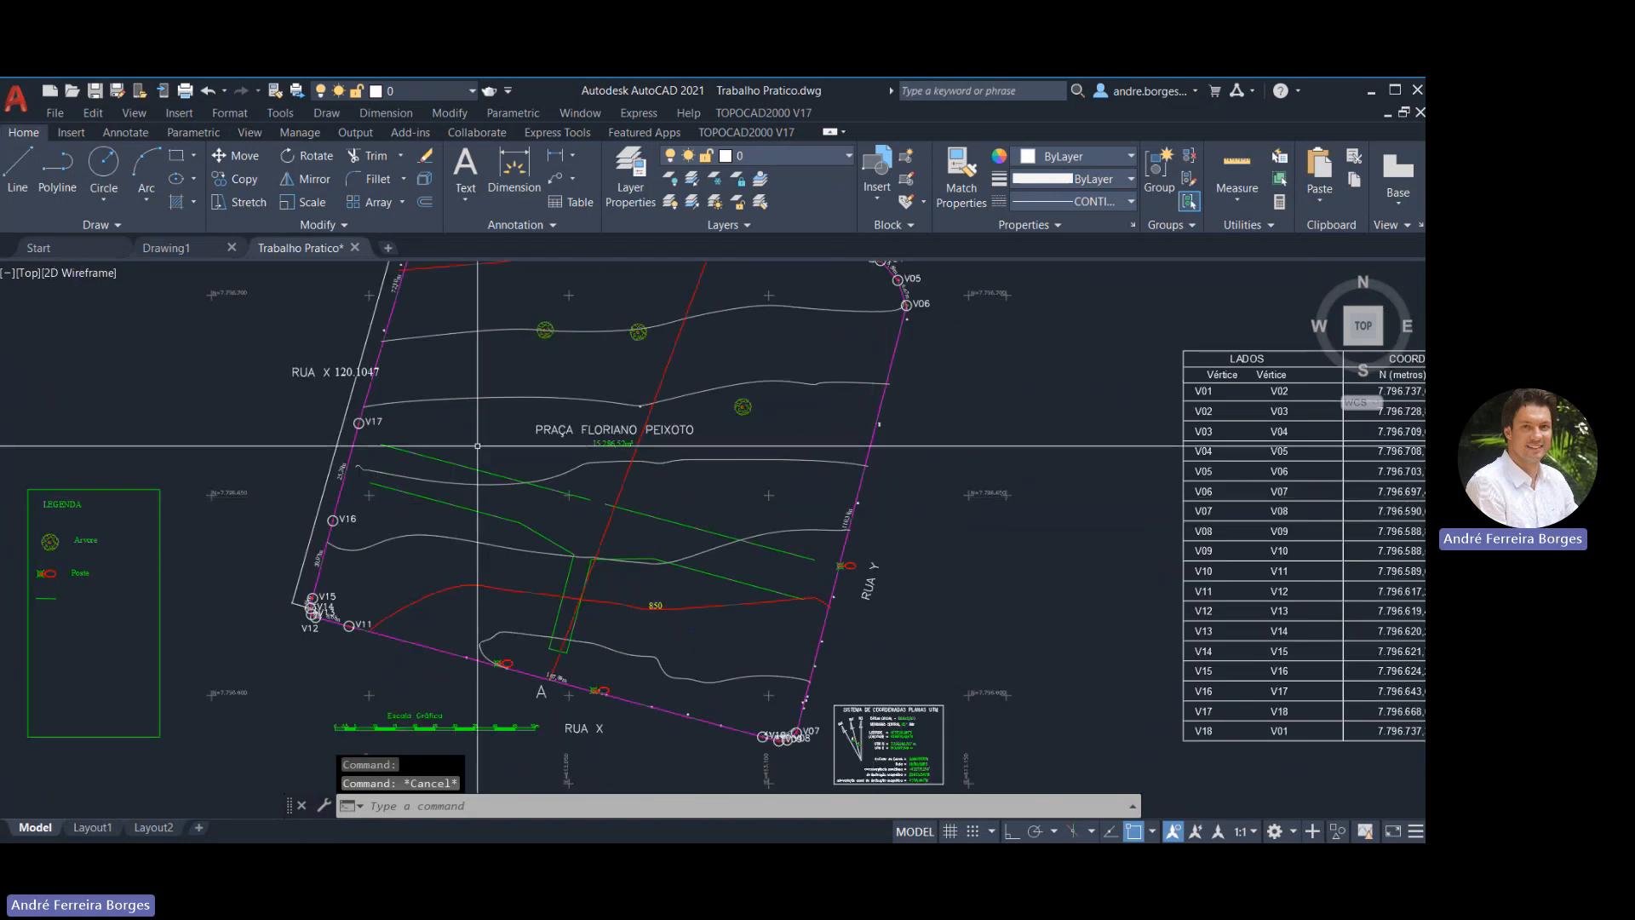
scroll(434, 399, "up", 1)
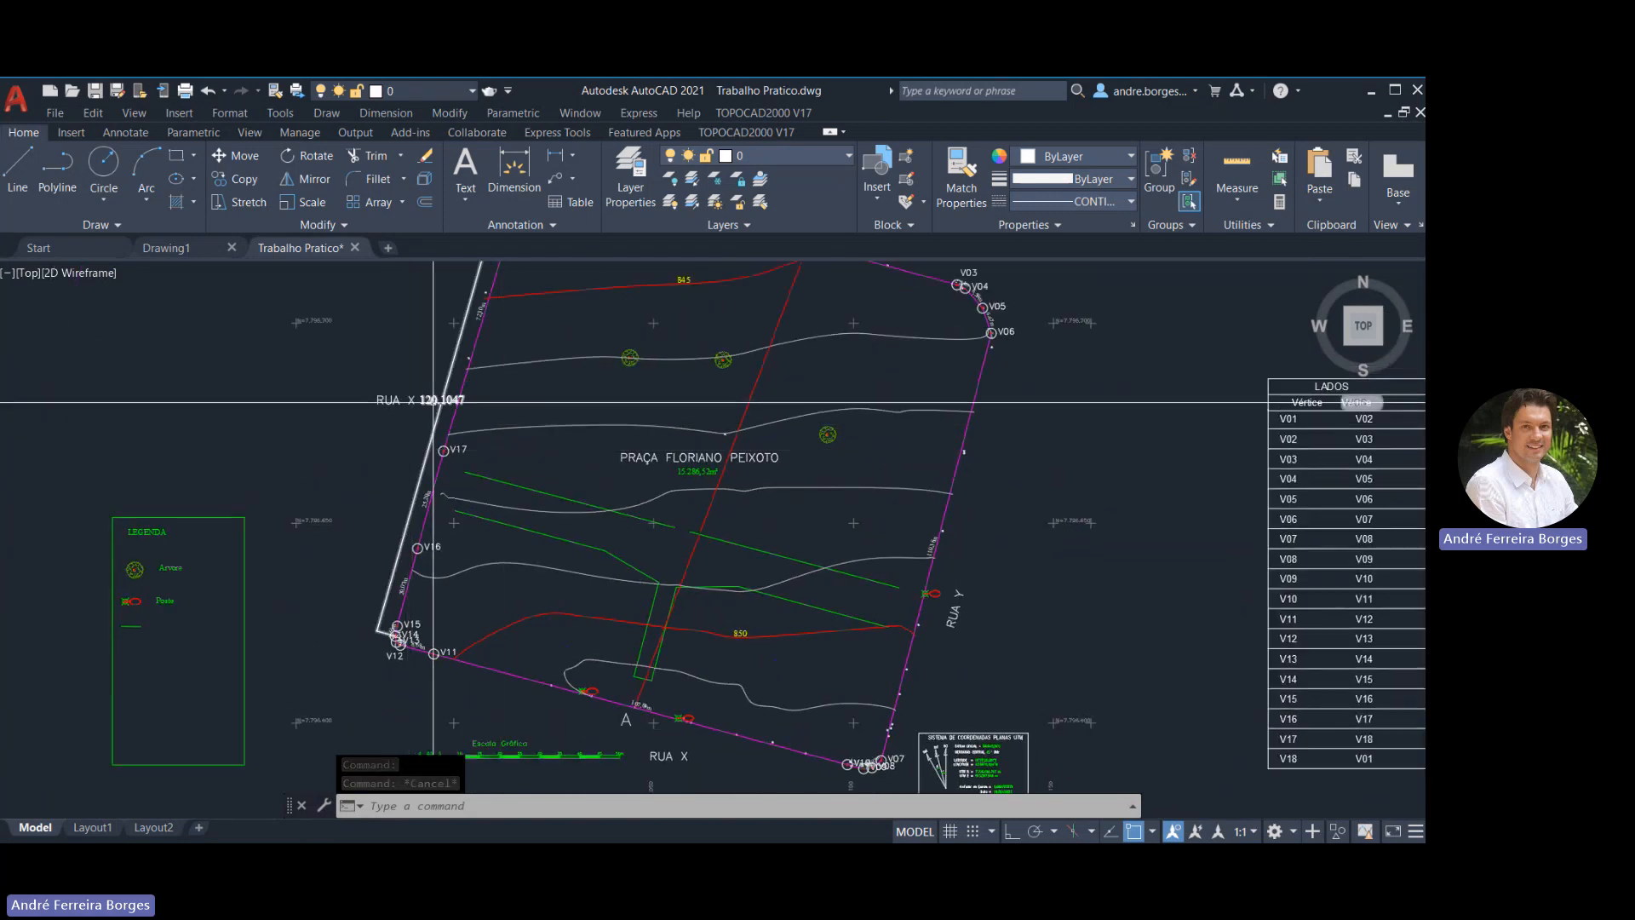
scroll(434, 400, "up", 2)
key("Delete")
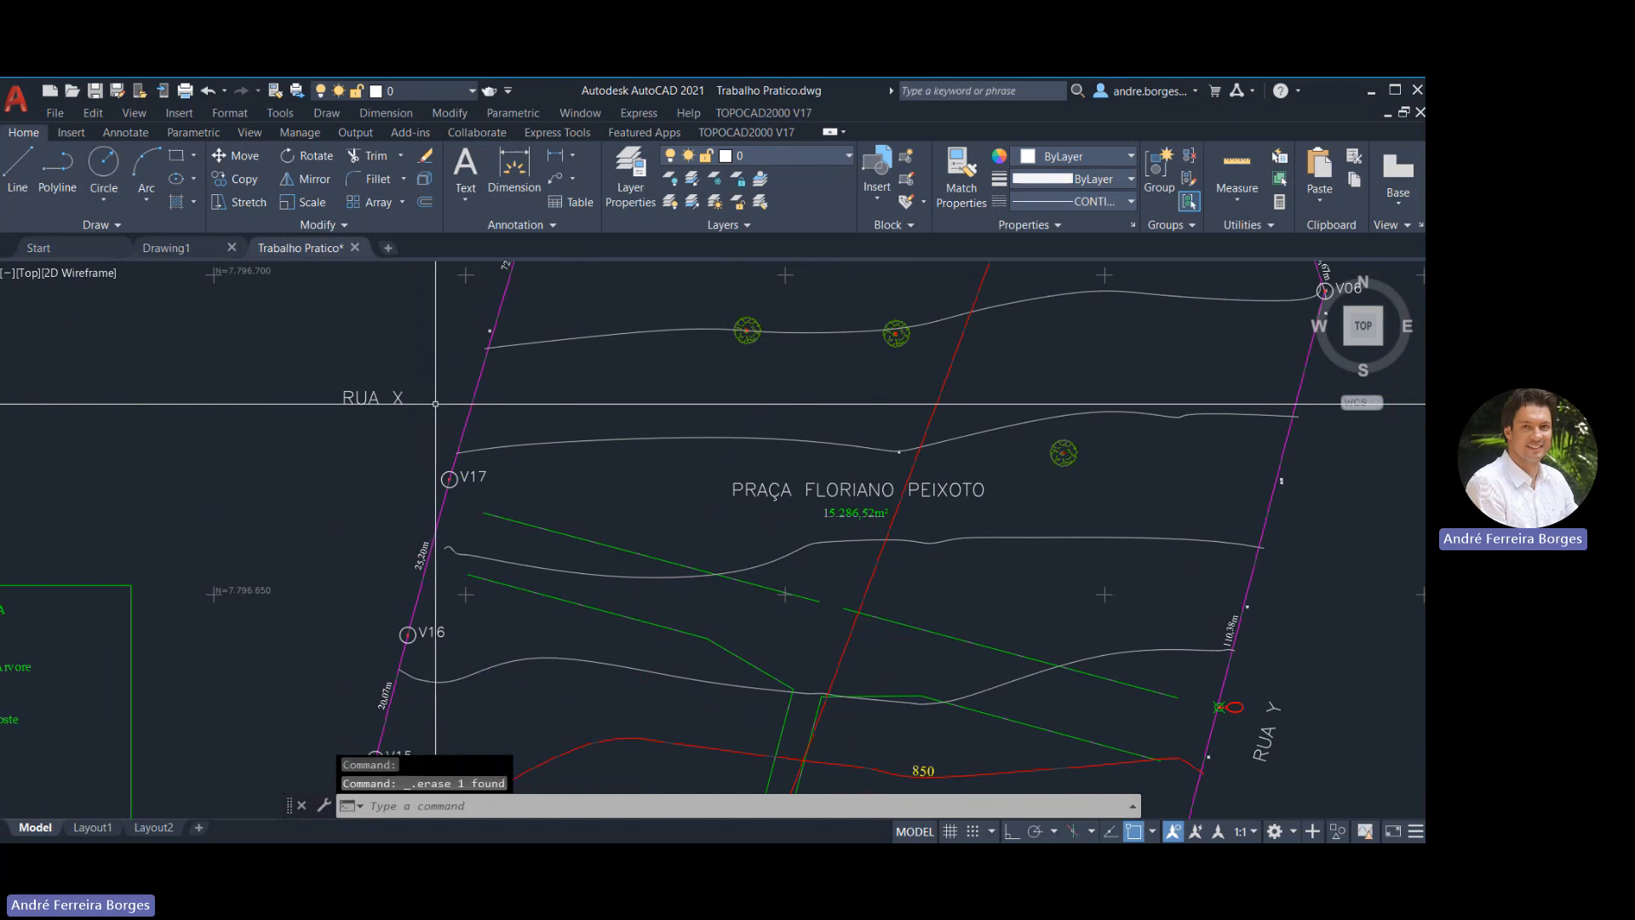
scroll(435, 400, "down", 5)
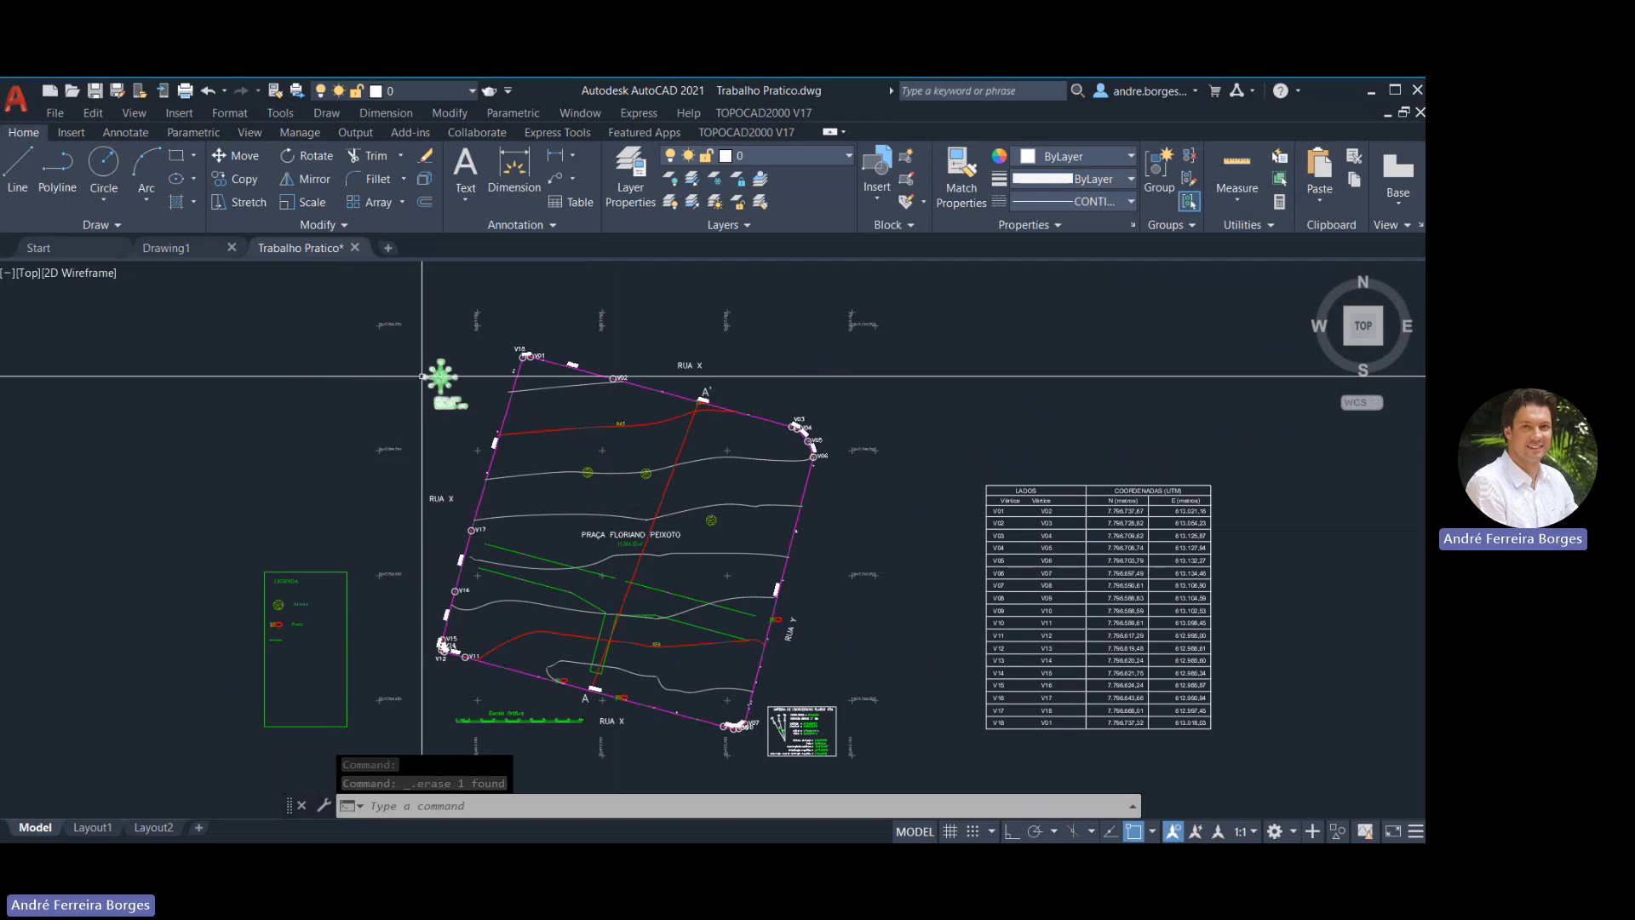
middle_click_drag(421, 398, 428, 384)
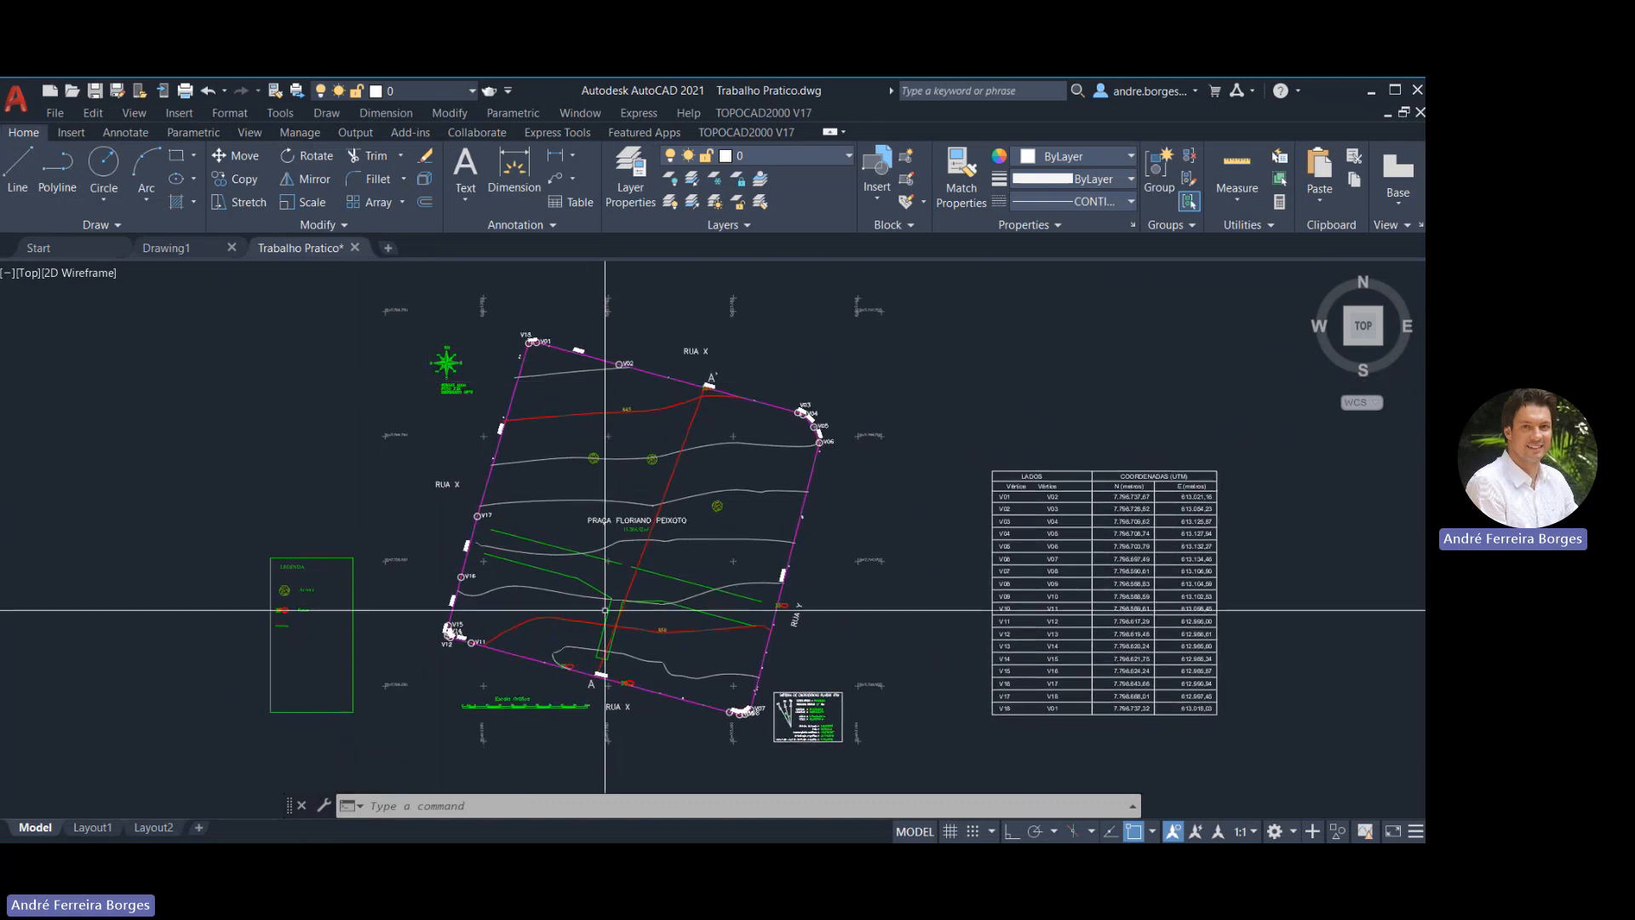
Save the Trabalho Pratico.dwg drawing with the plan, the A A' profile and the coordinate table all in view
mouse_move(636, 738)
middle_mouse_down()
mouse_move(584, 706)
mouse_move(568, 672)
middle_mouse_up()
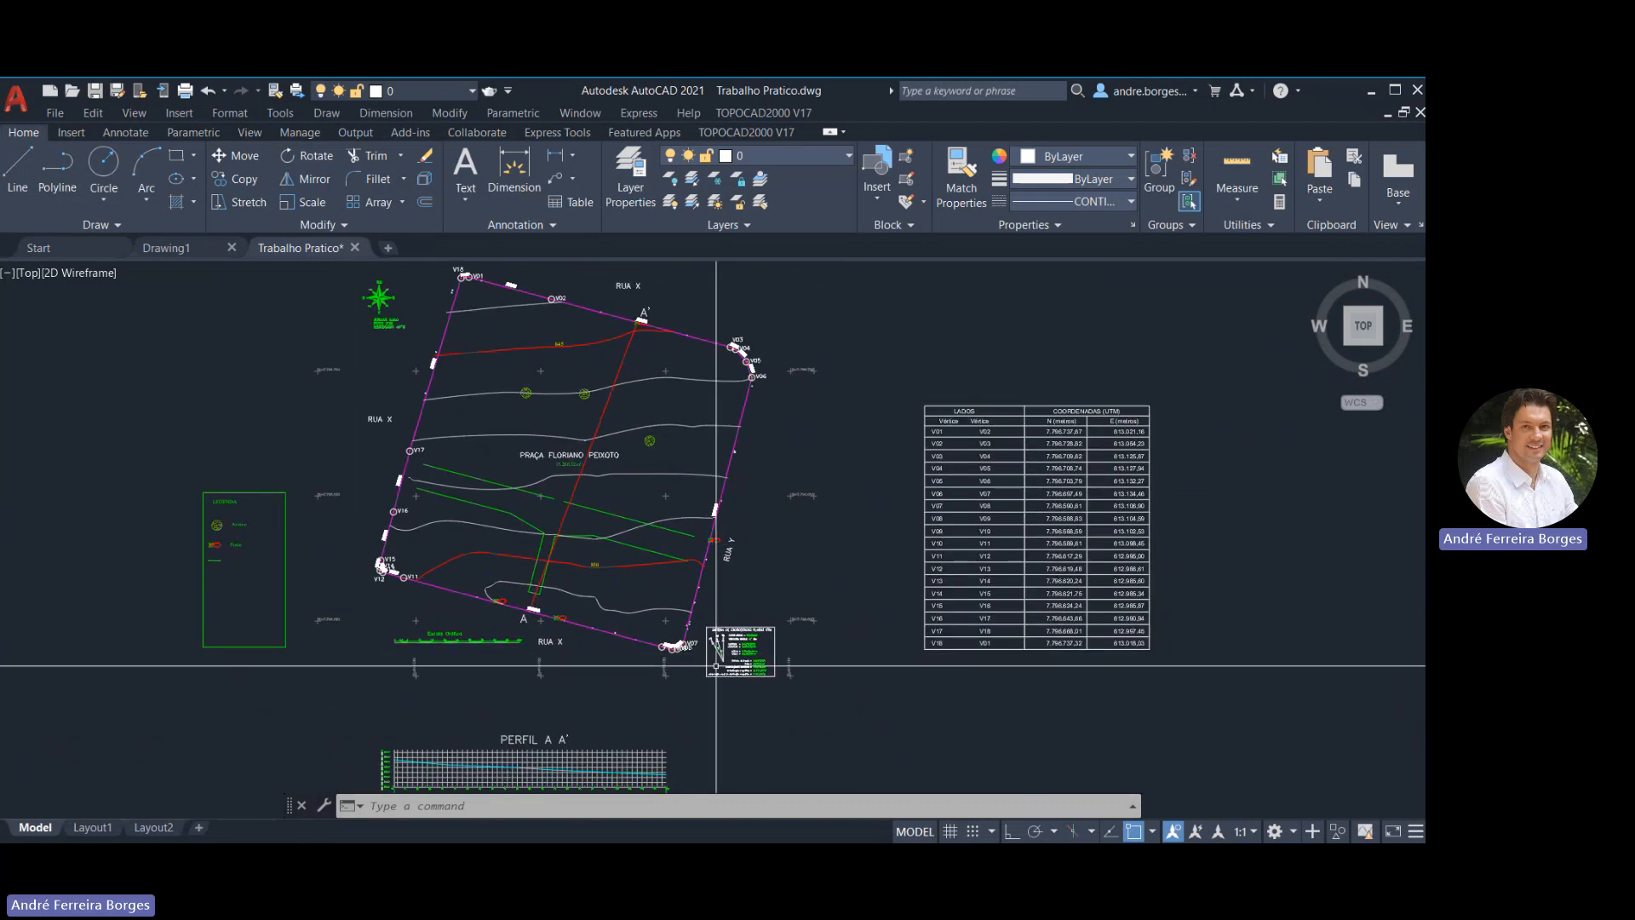
scroll(1112, 471, "down", 3)
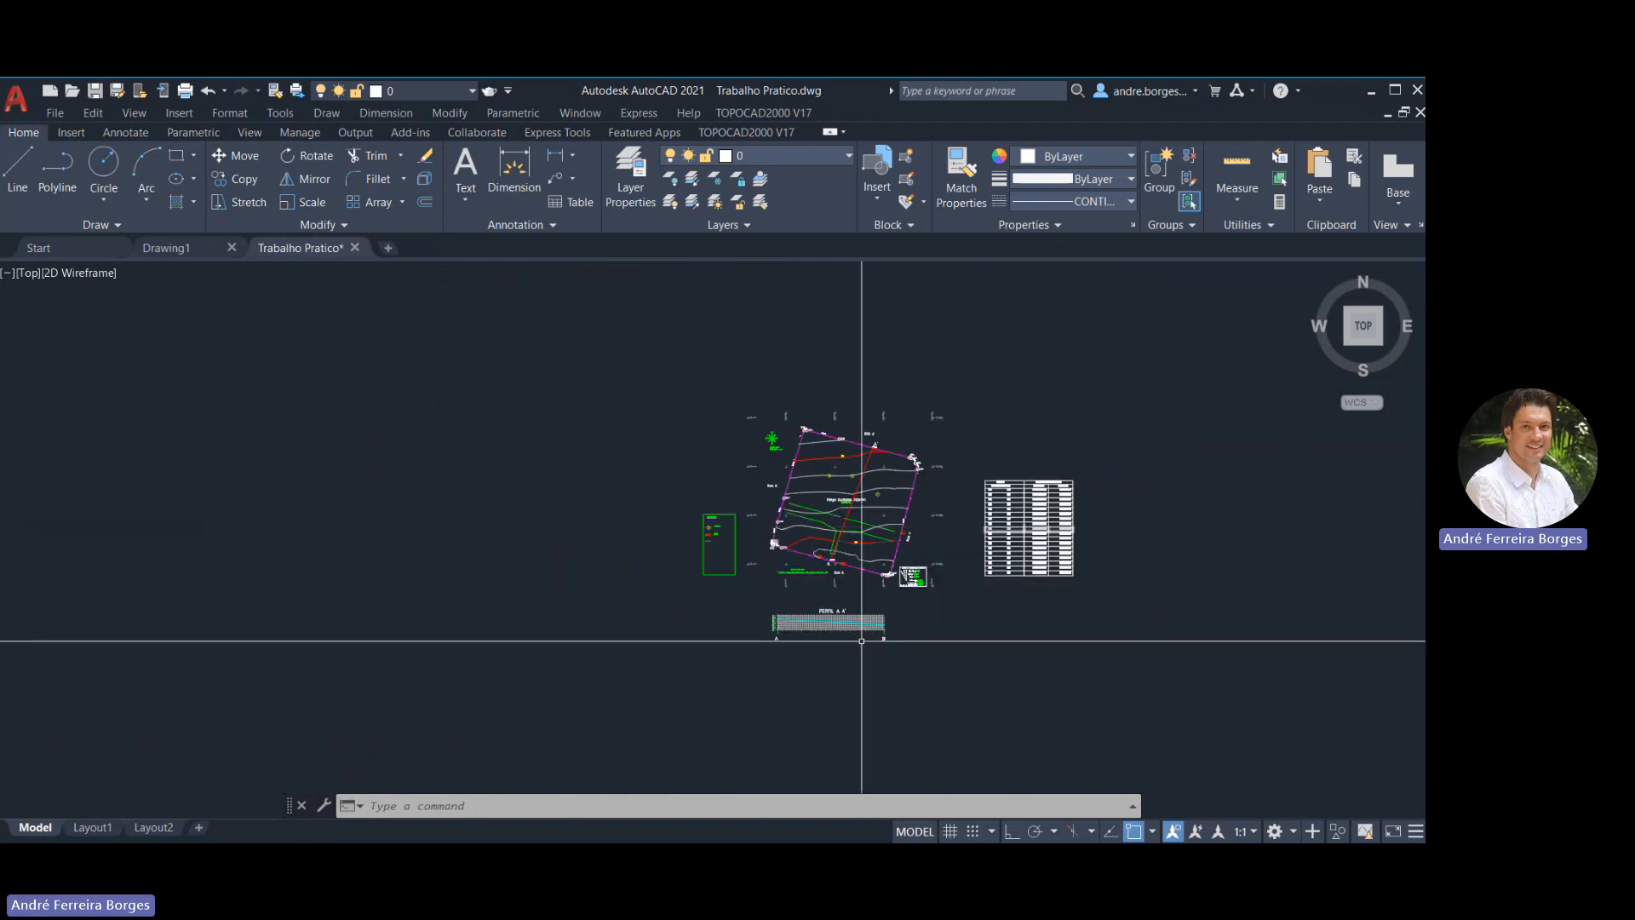
scroll(872, 529, "up", 4)
scroll(878, 506, "down", 4)
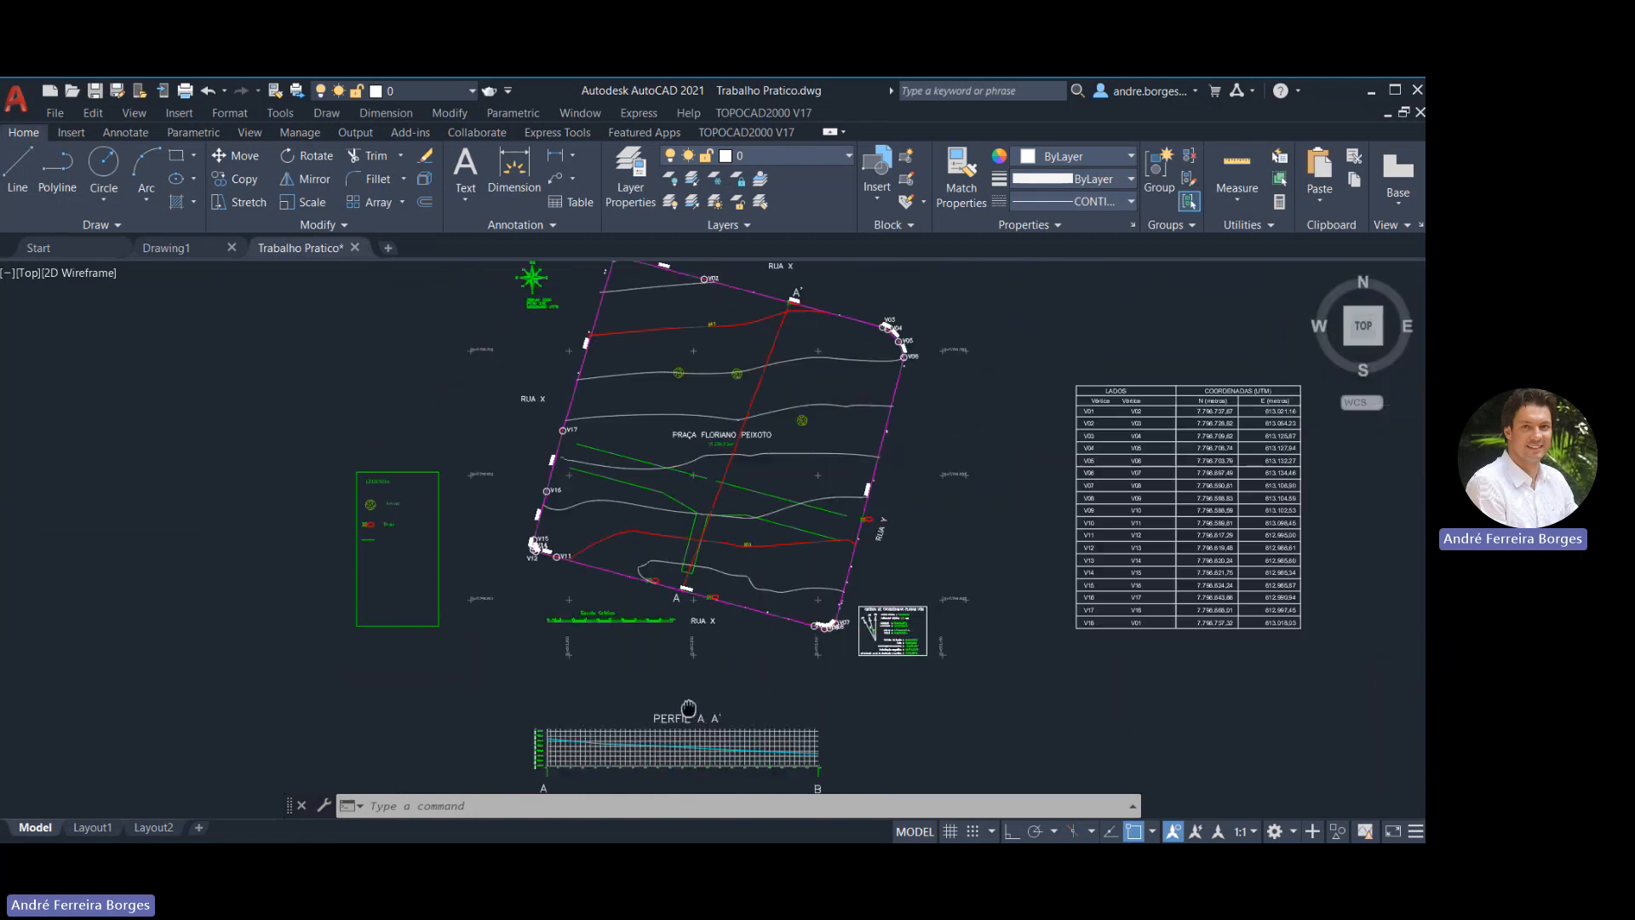
left_click(95, 90)
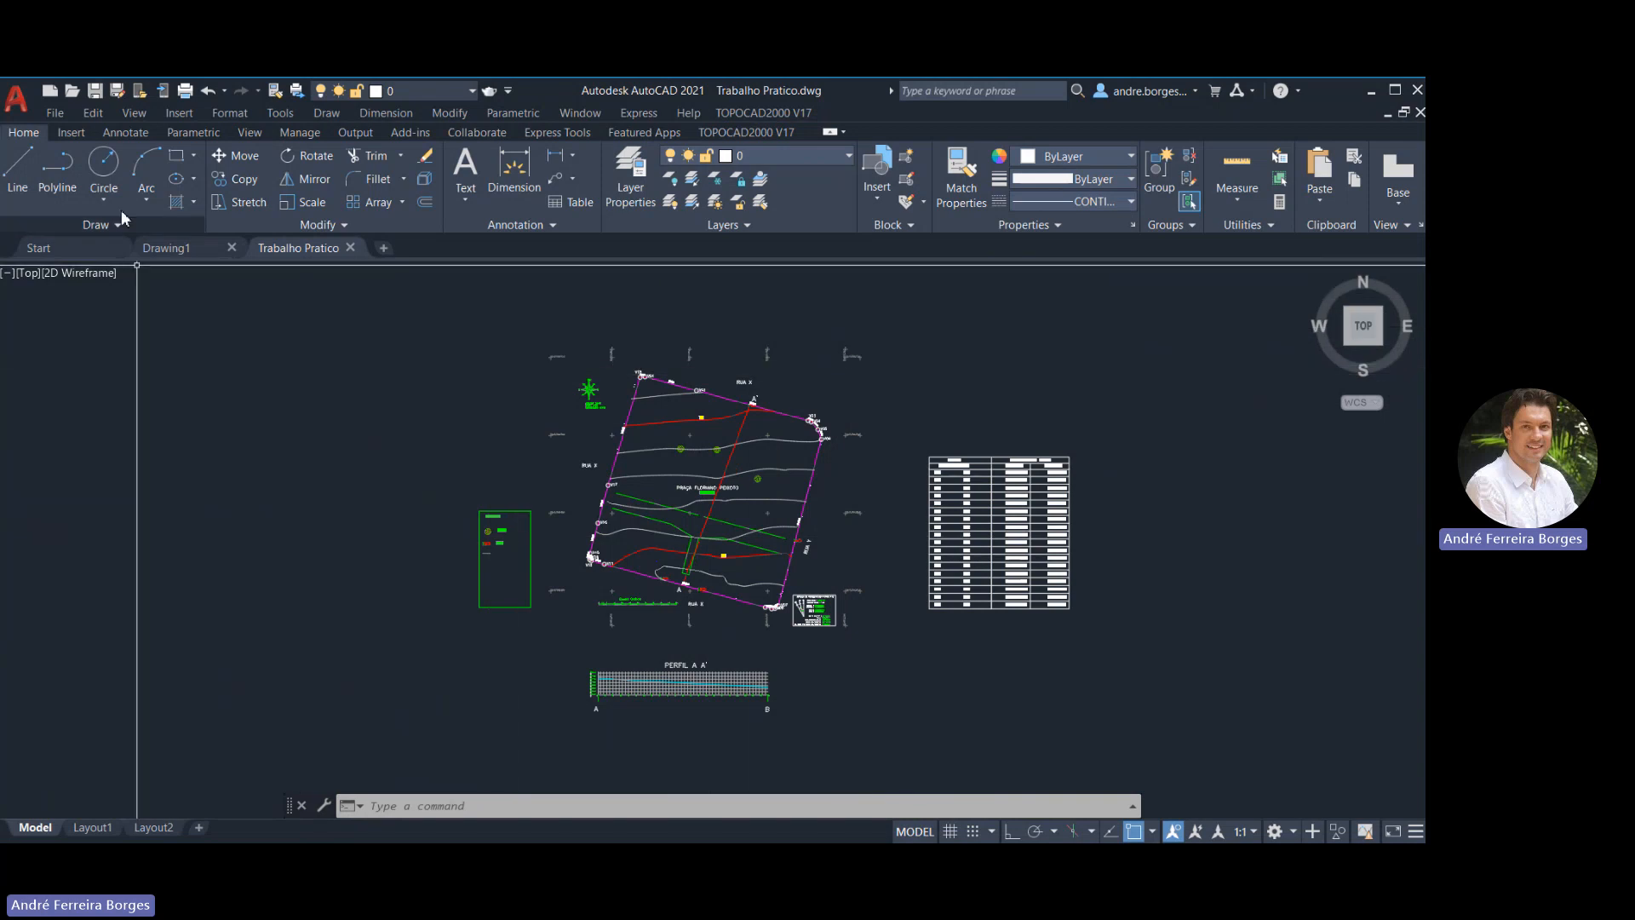
left_click(96, 92)
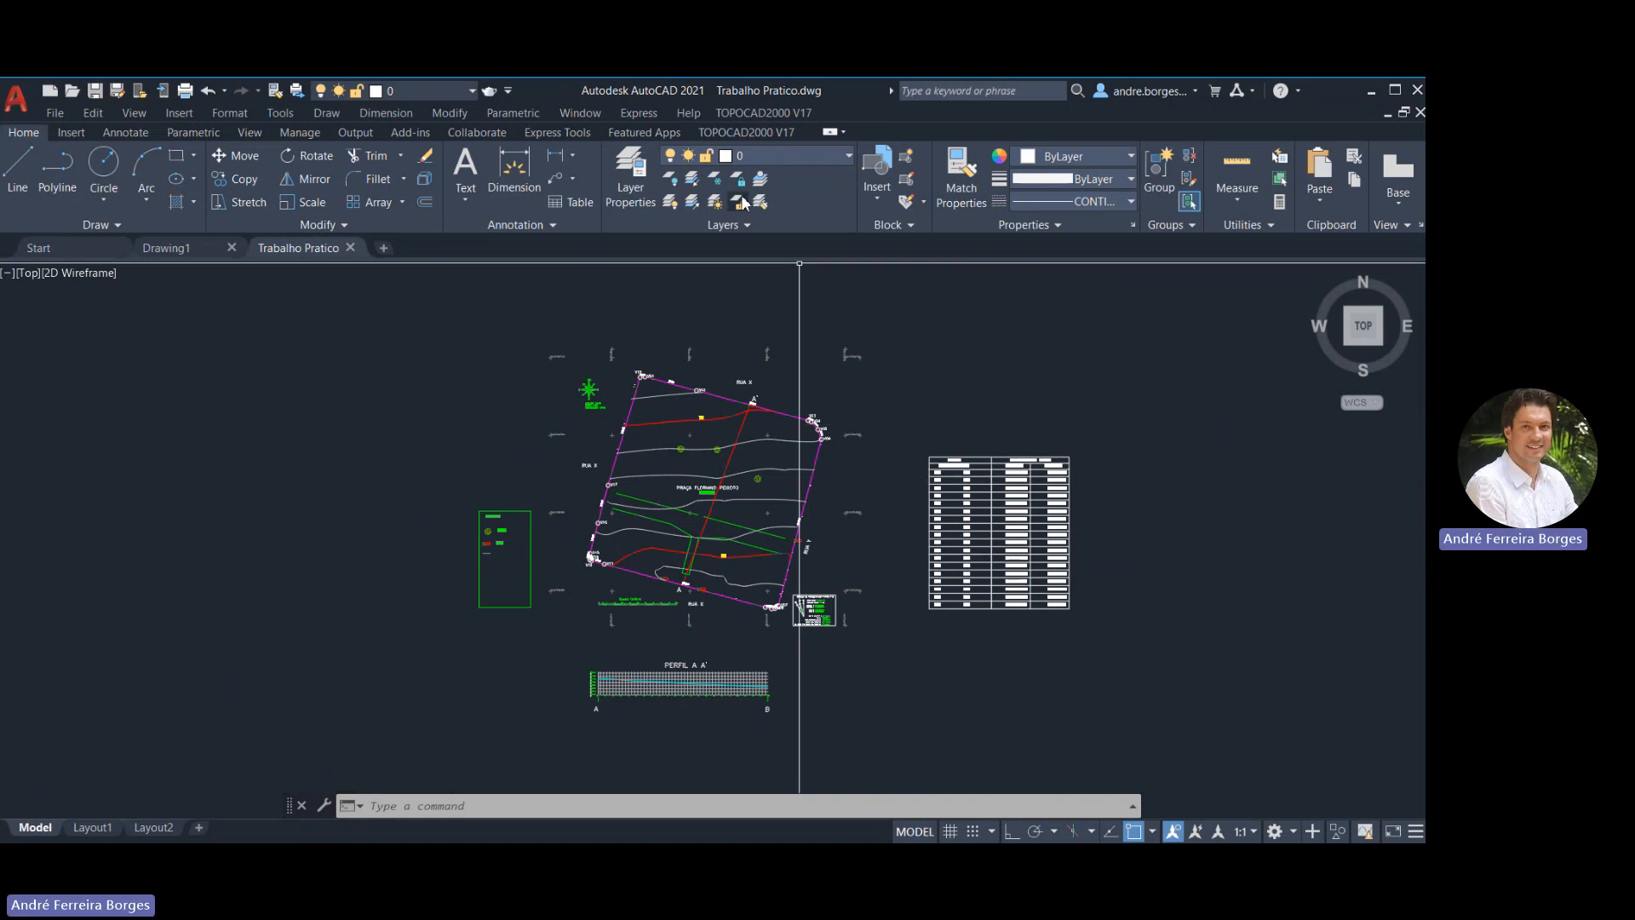
left_click(753, 112)
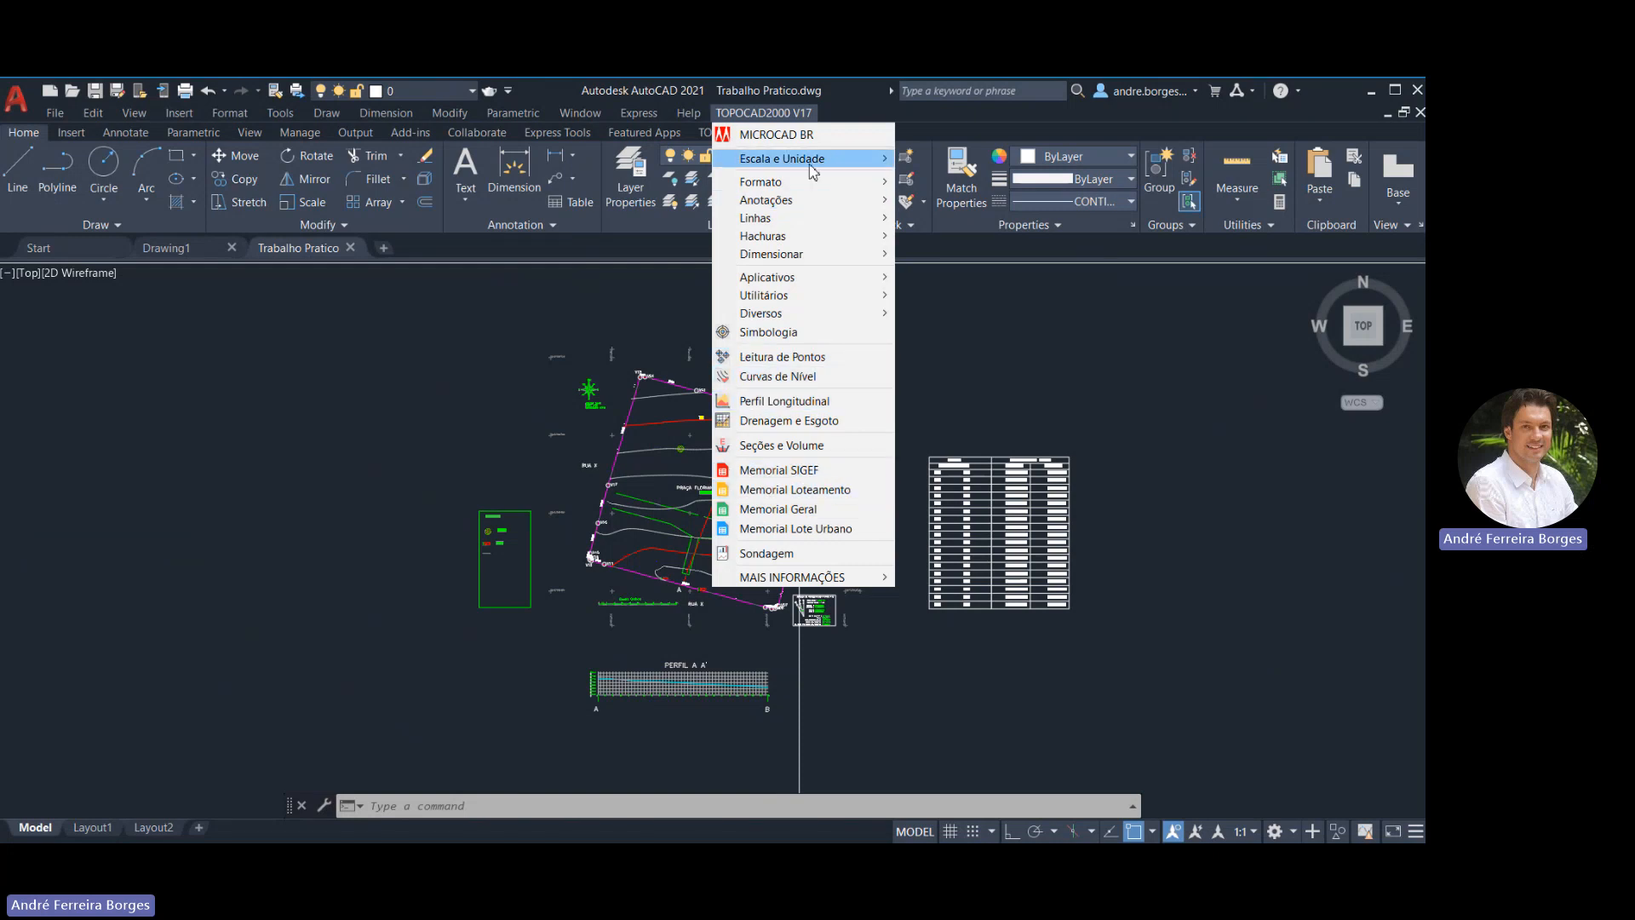
left_click(550, 310)
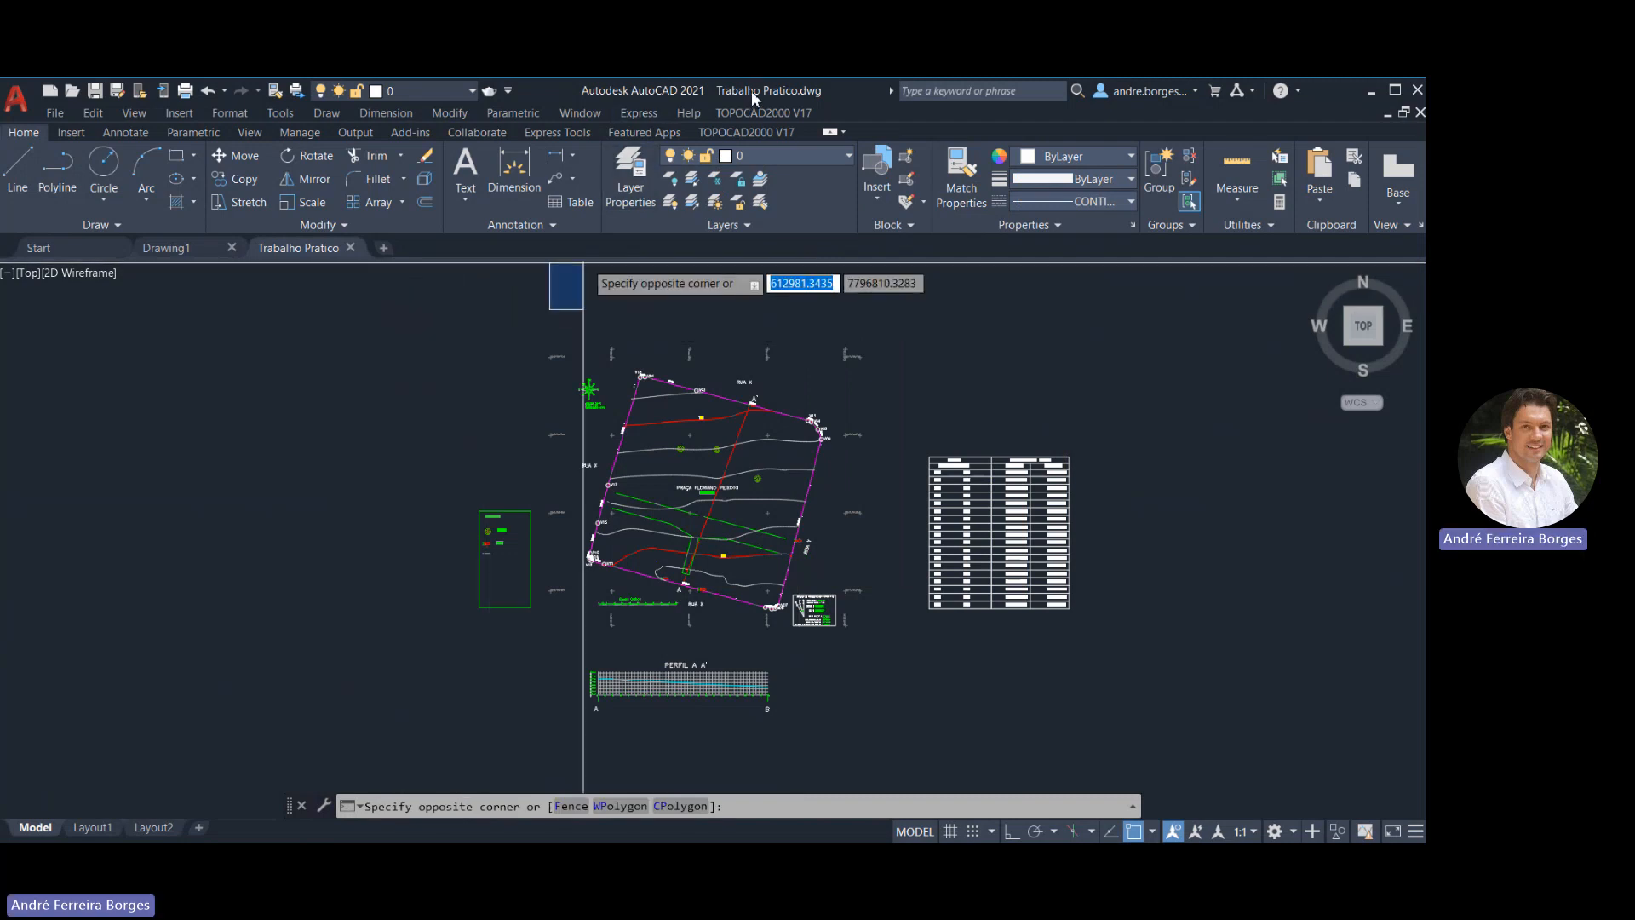
key("Escape")
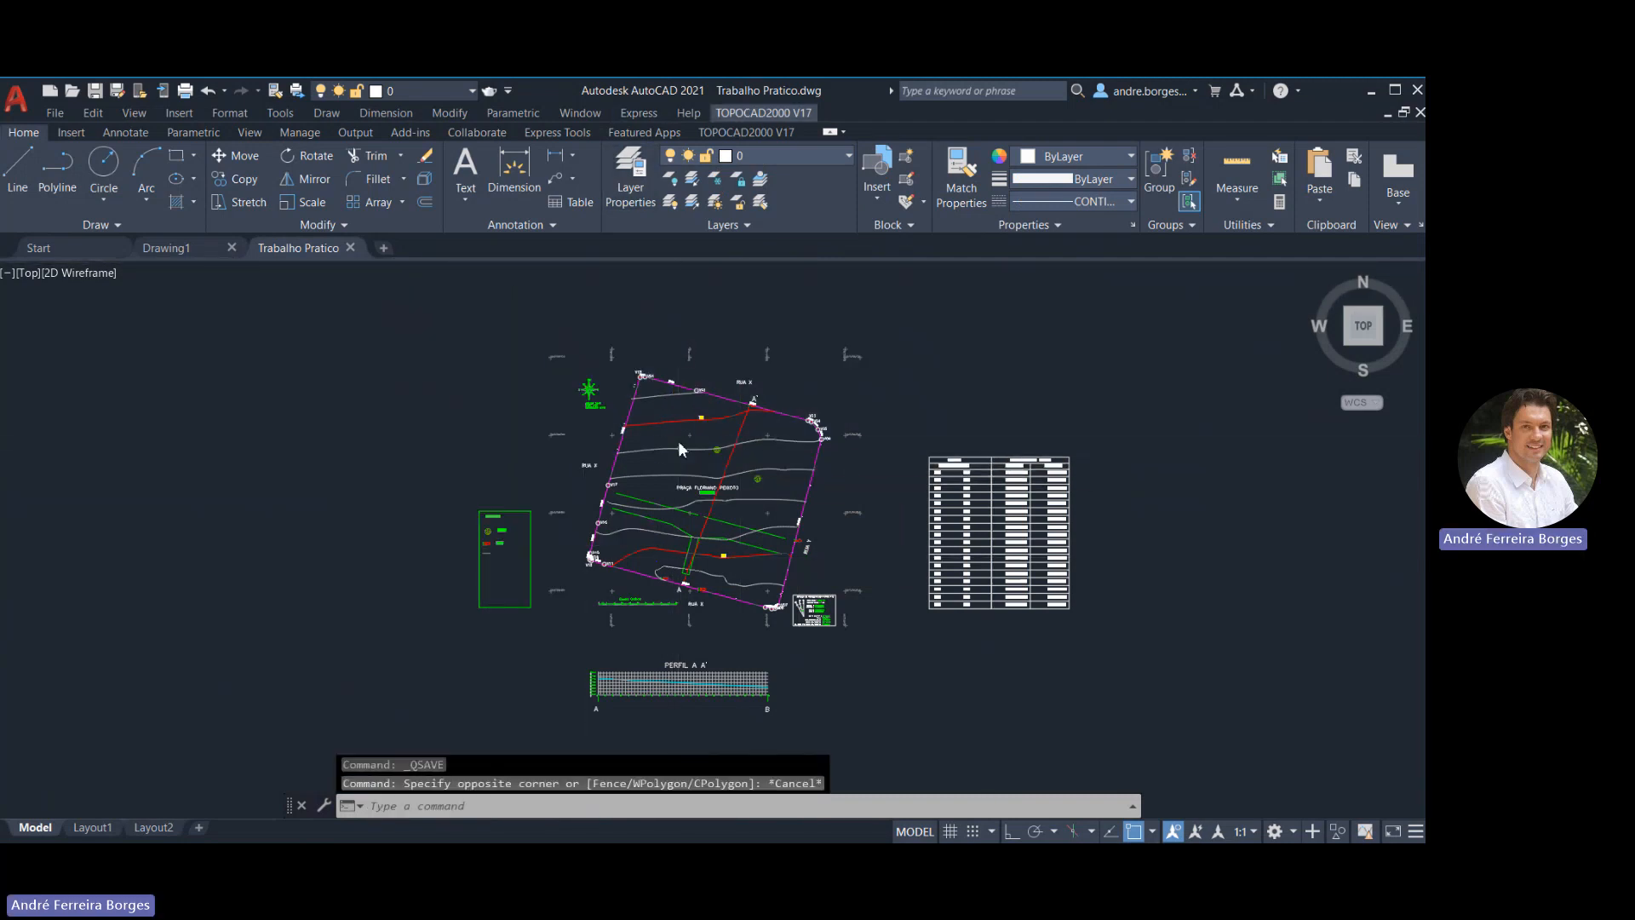
Check the distance labels along the parcel's northern boundary beside RUA X and save the drawing again
left_click(94, 92)
scroll(635, 400, "up", 2)
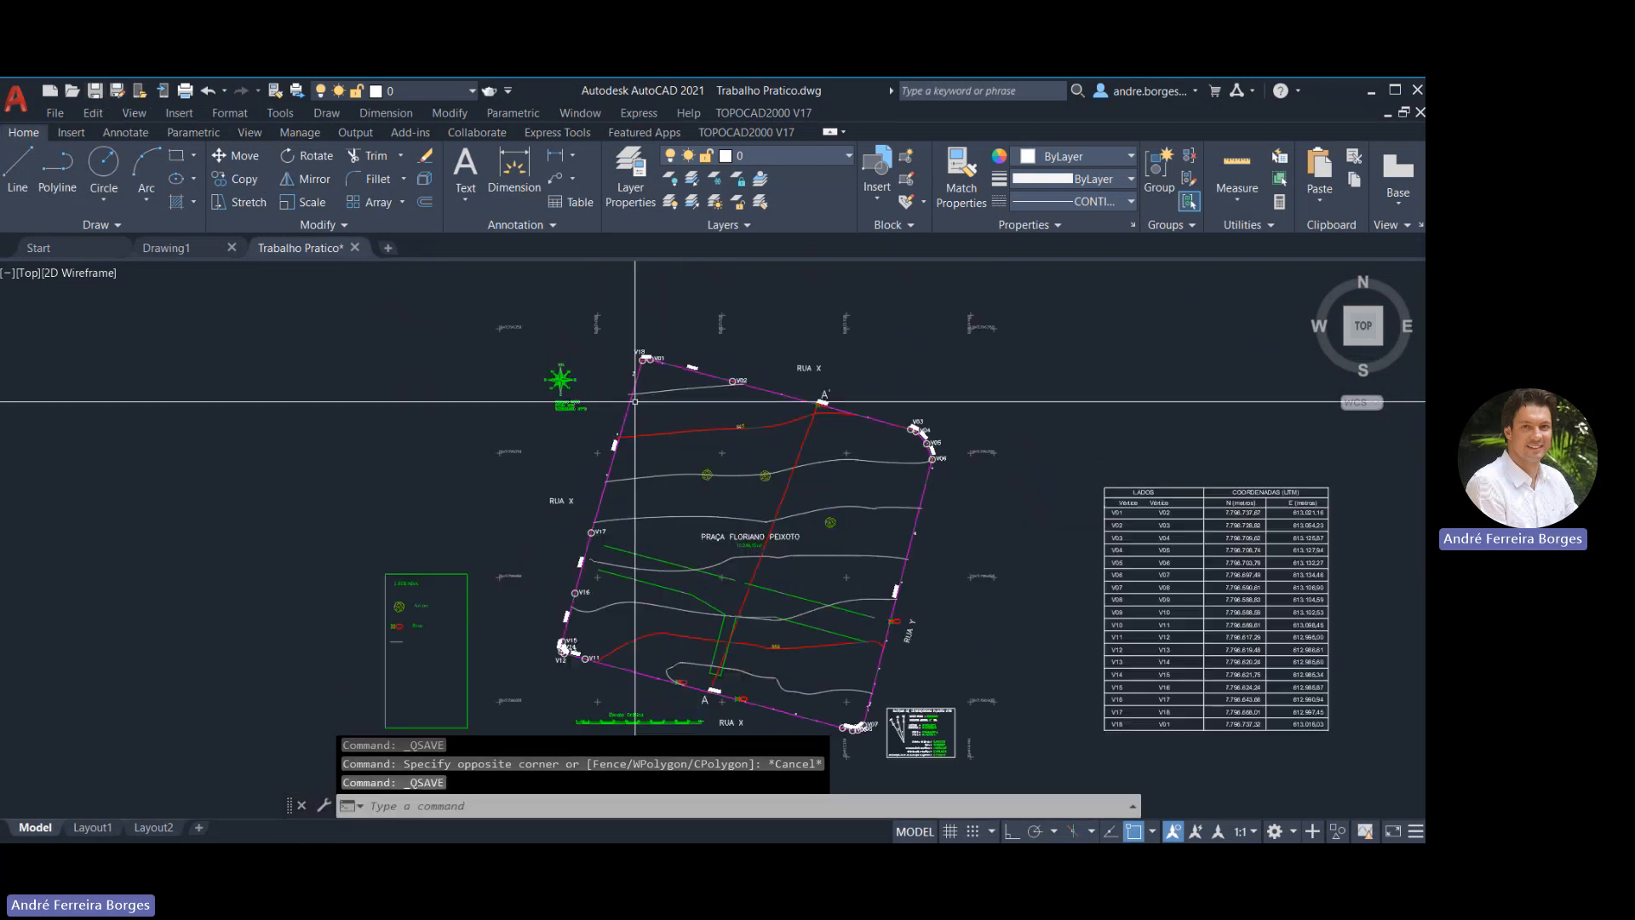
scroll(636, 400, "up", 3)
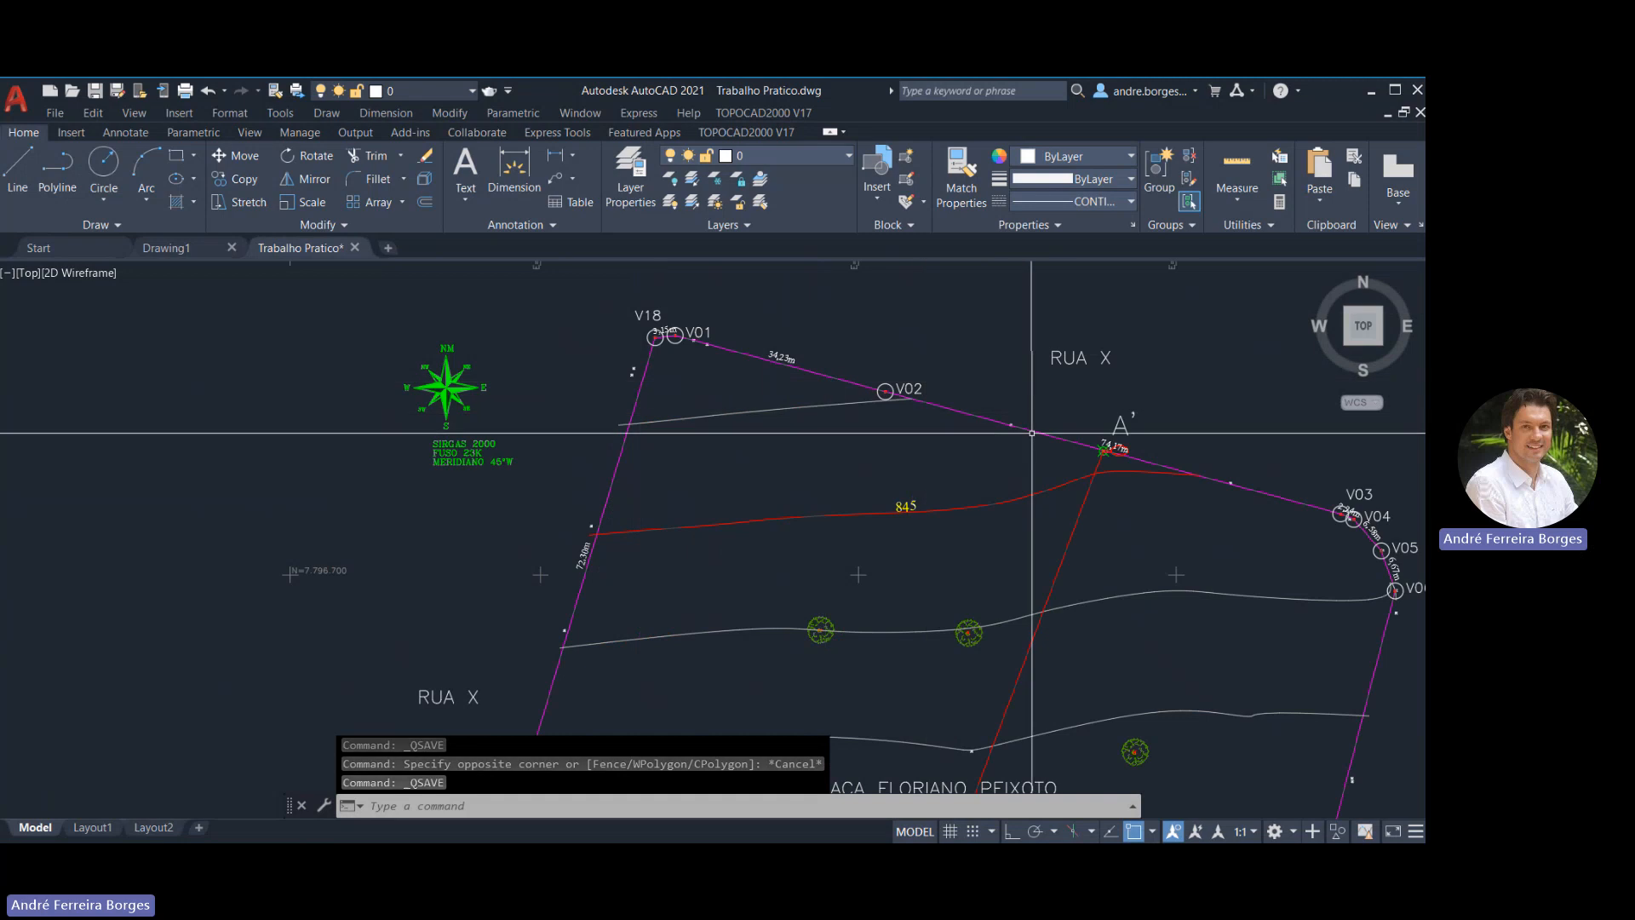
scroll(1031, 433, "down", 6)
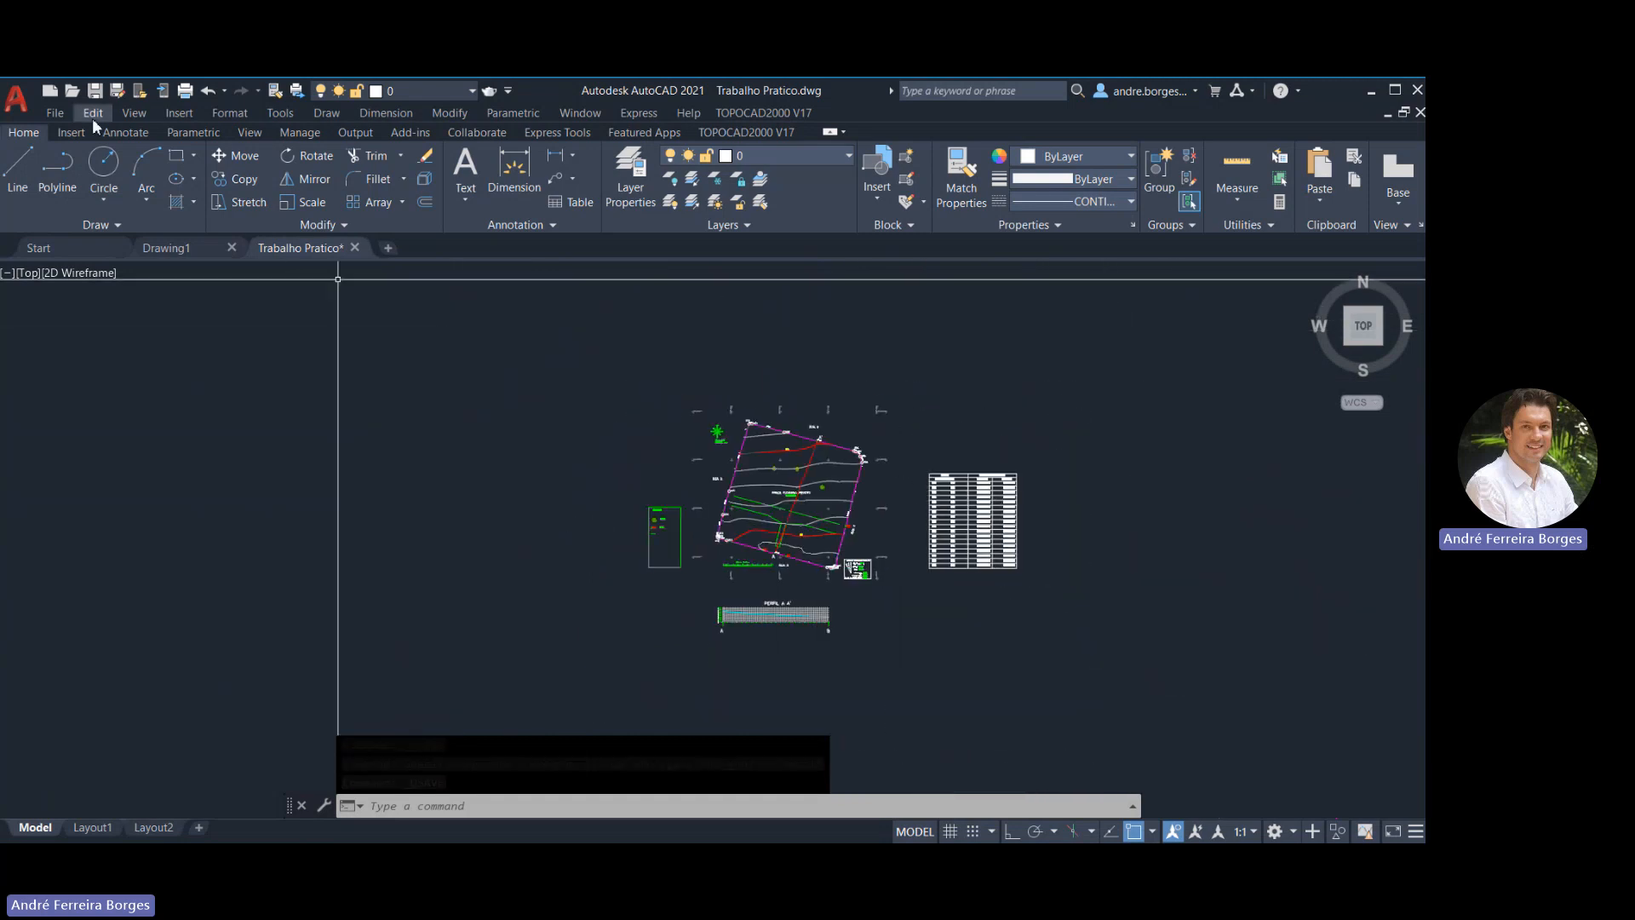
left_click(94, 90)
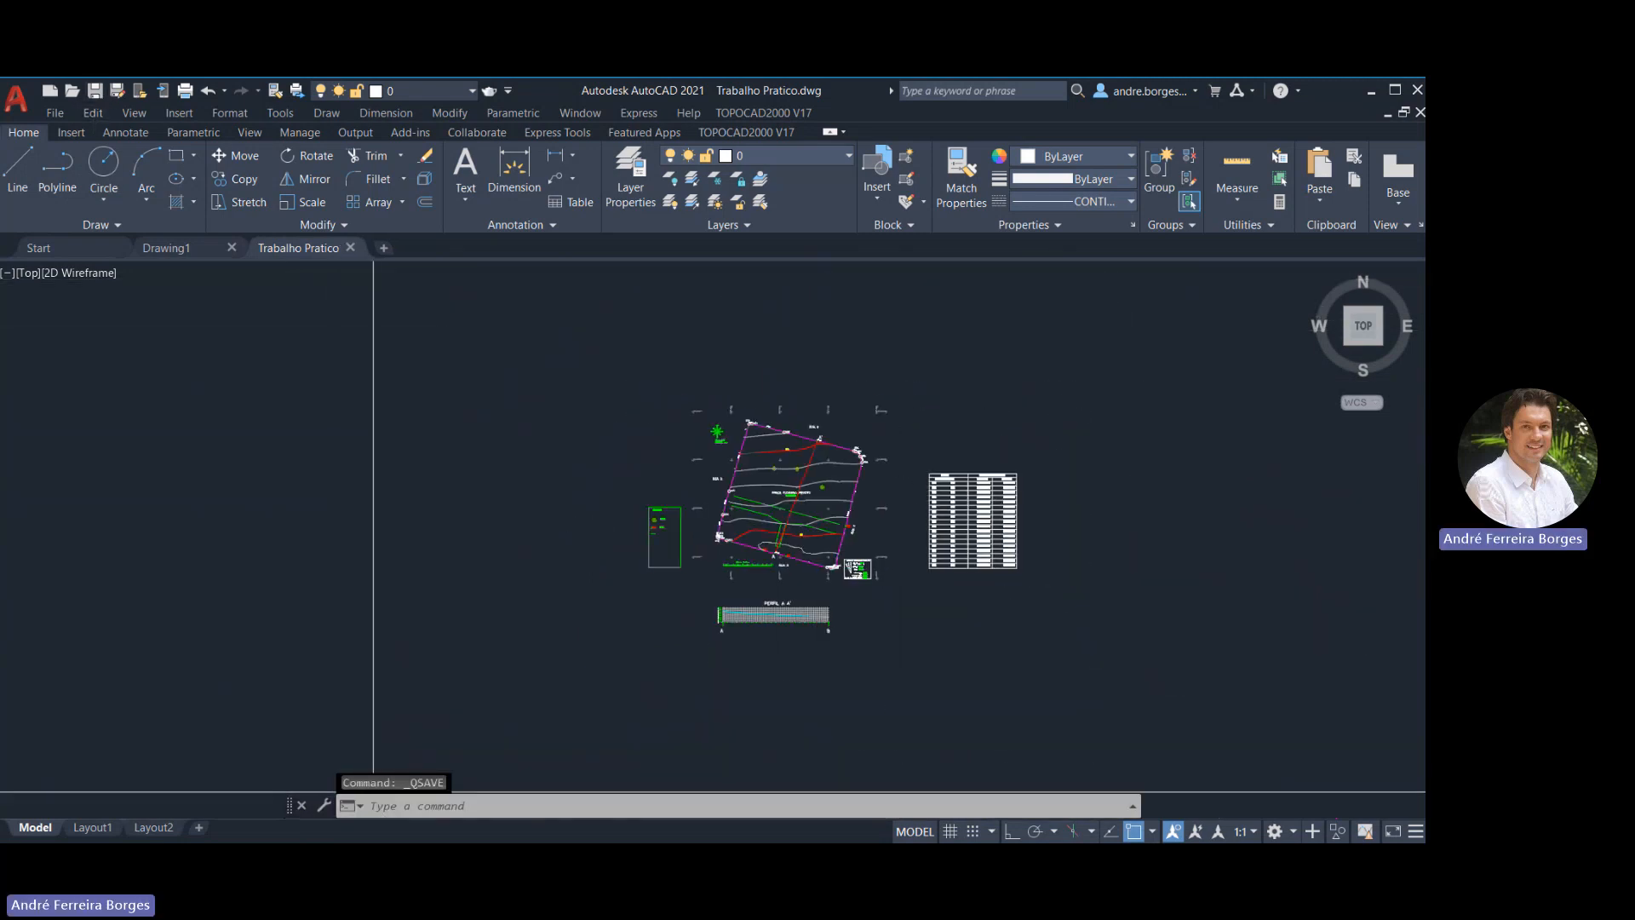
left_click(546, 859)
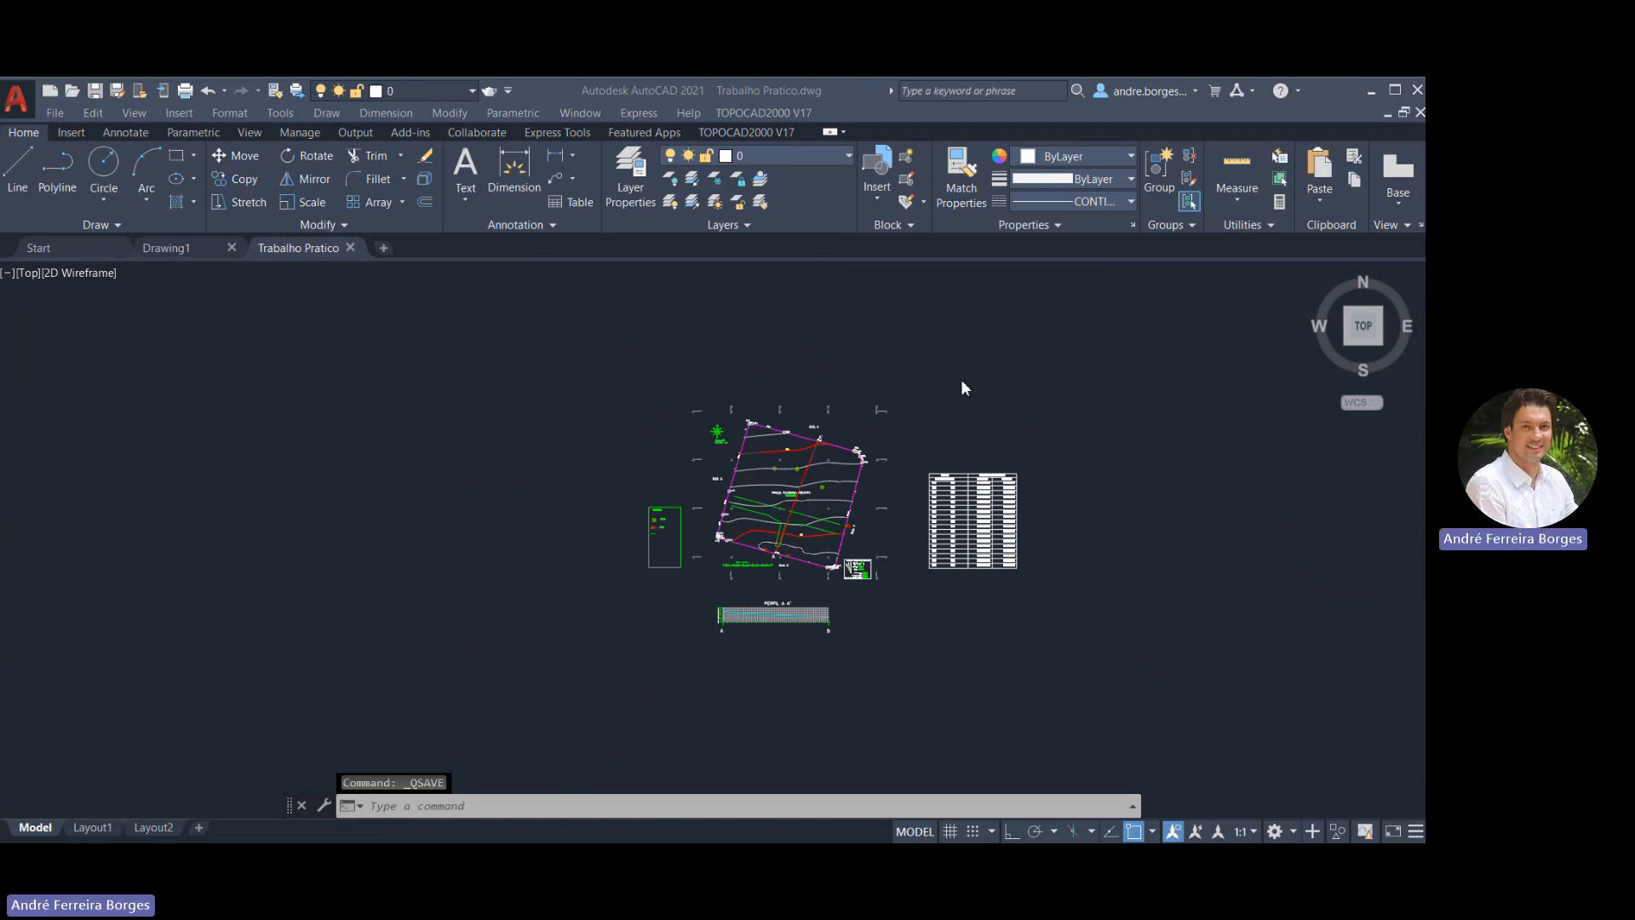